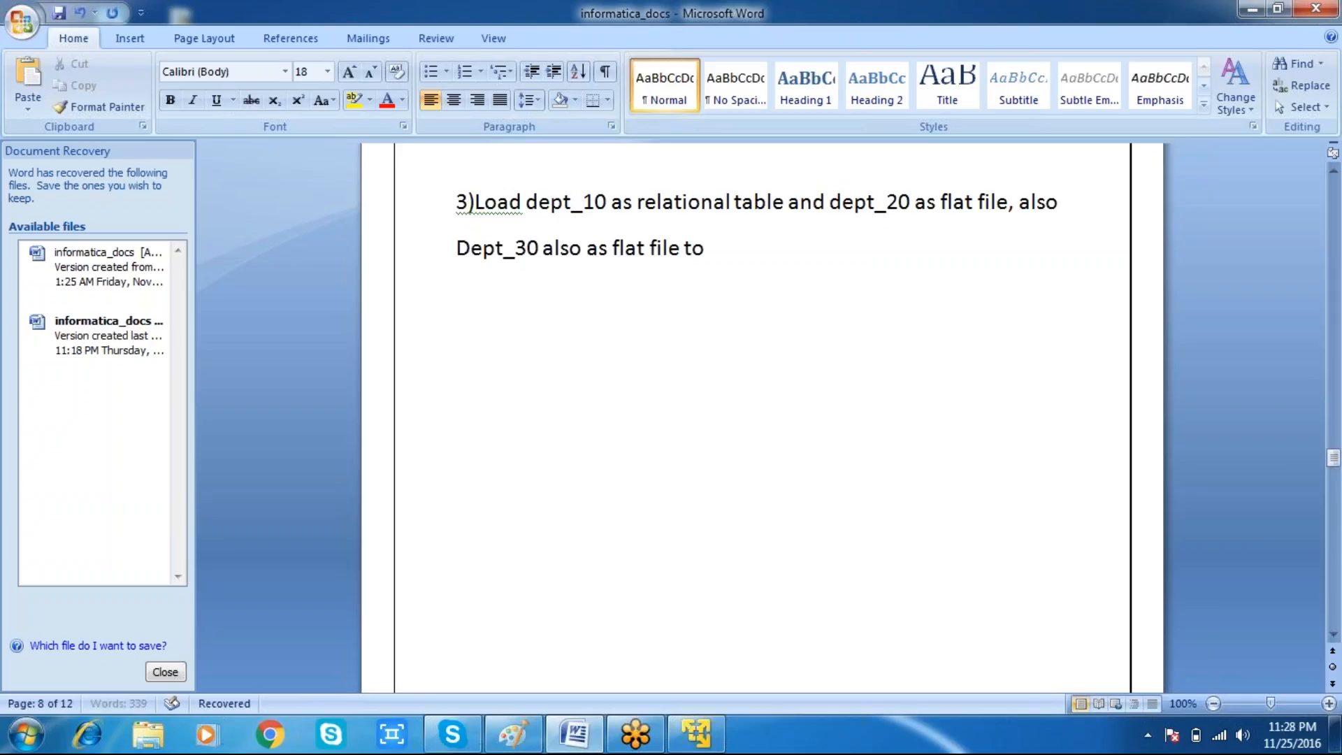
Step: Finish item 3's sentence with "the single emp_union_flat file"
type("the single em")
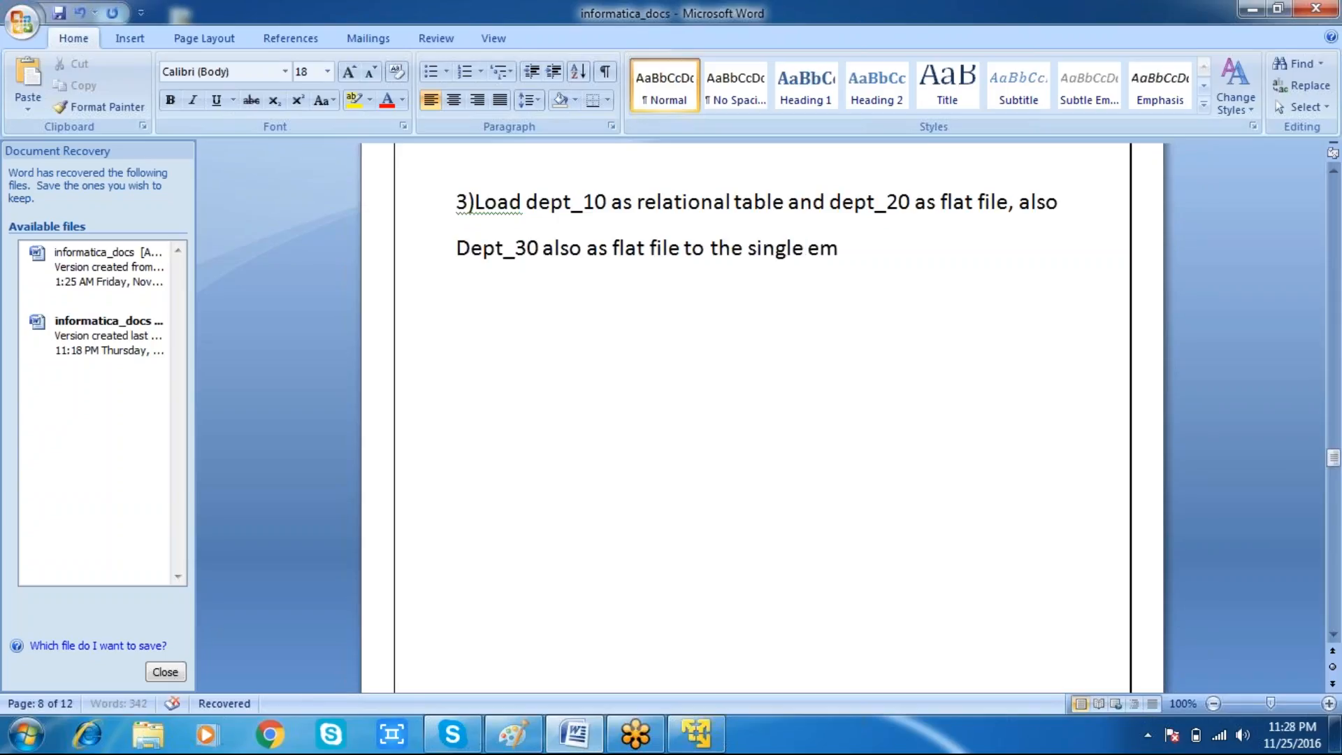
type("p_union")
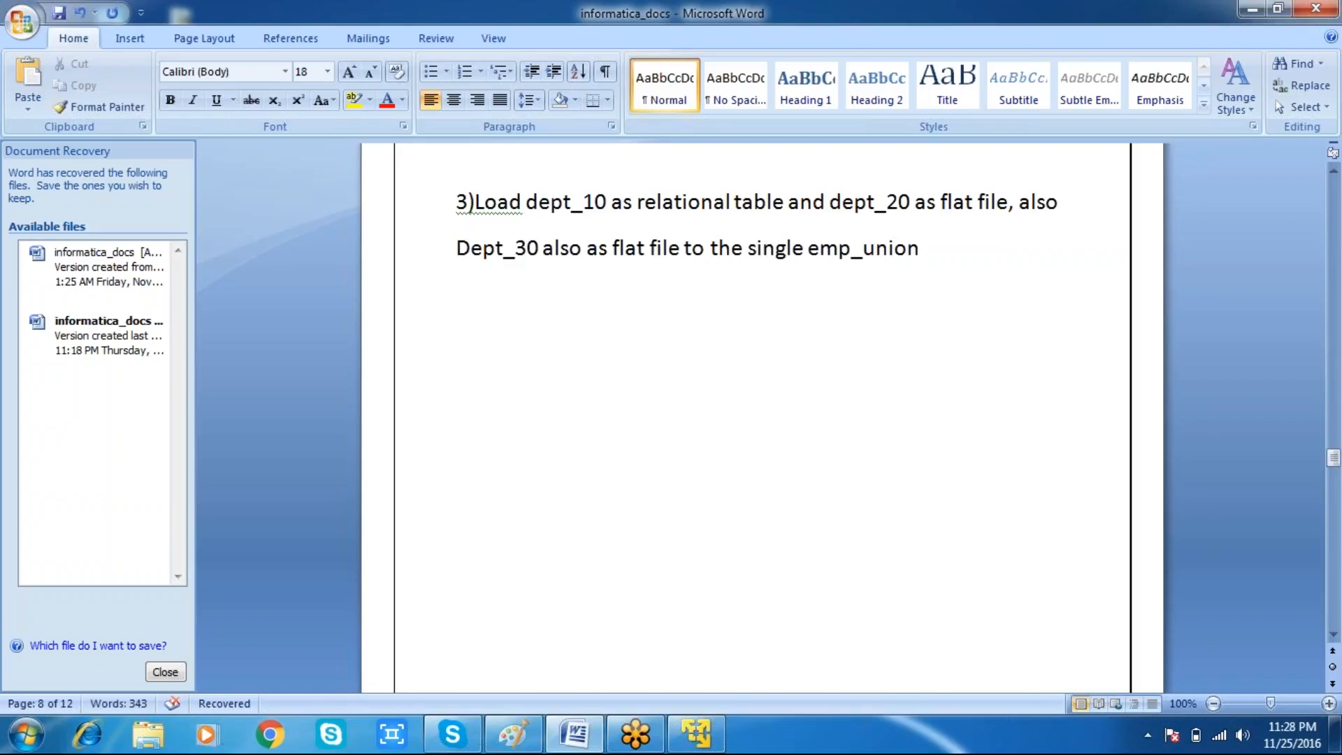
type("_flat file")
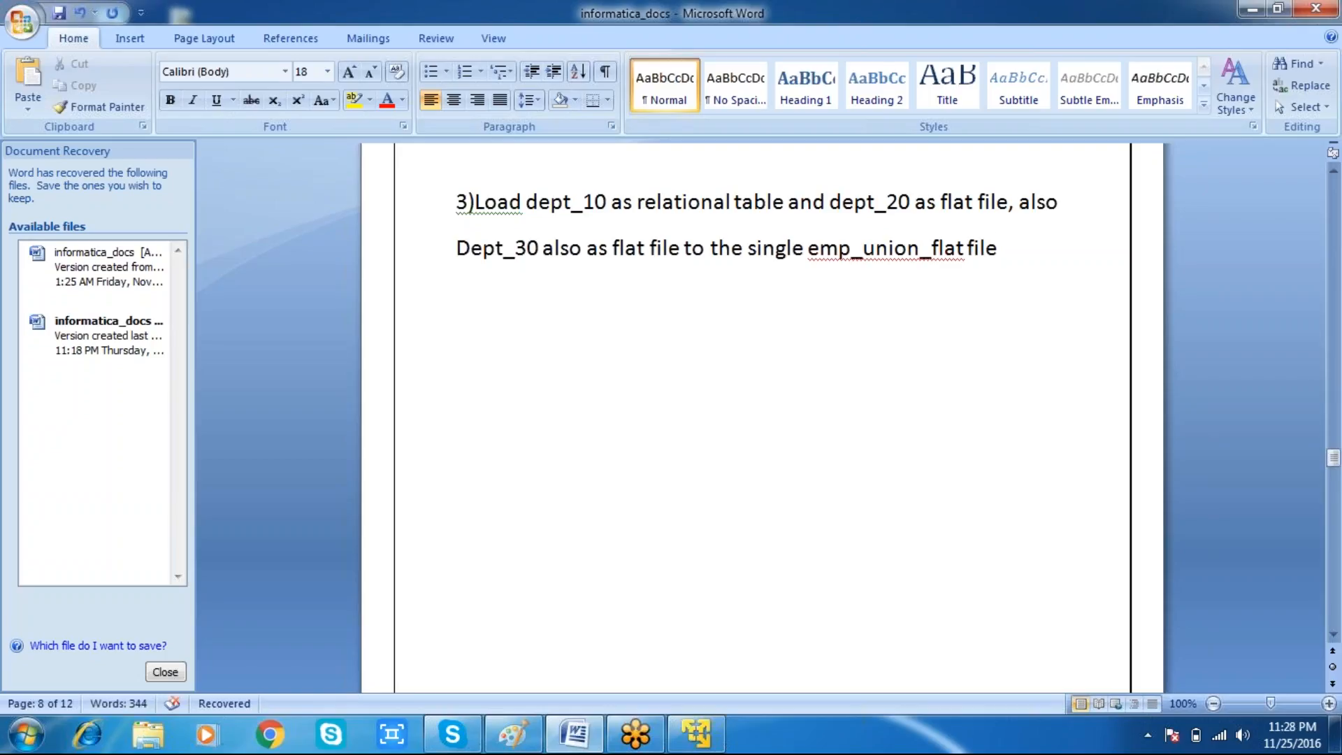
Step: Rename the target in item 3 from emp_union_flat to dept_union_flat
key("Left")
key("Left")
key("Left")
key("Left")
key("Left")
key("Left")
key("Left")
key("Left")
key("Left")
key("Left")
key("Left")
key("Left")
key("Left")
key("Left")
key("BackSpace")
key("BackSpace")
key("BackSpace")
type("dept")
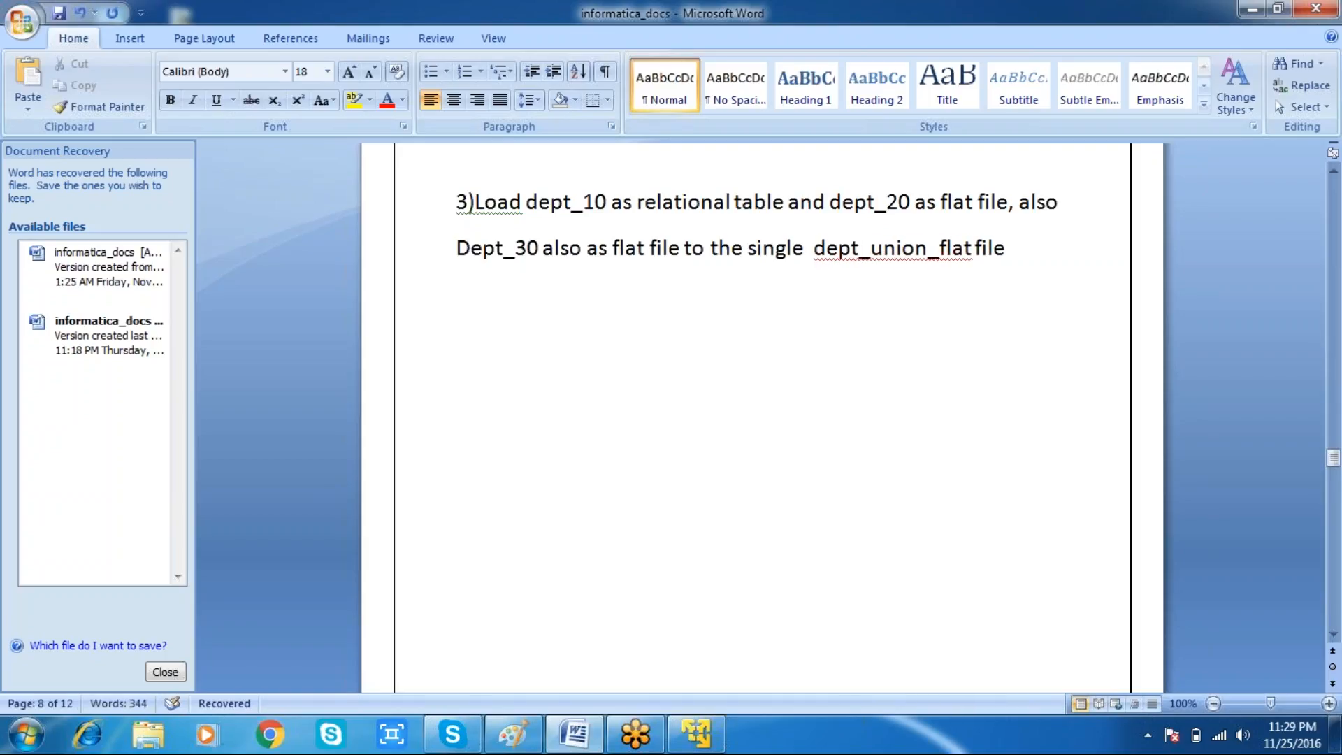
Step: Move the word "File" onto its own line and start a new paragraph below item 3
key("End")
key("BackSpace")
key("BackSpace")
key("BackSpace")
key("BackSpace")
type("file")
key("Left")
key("Left")
key("Return")
key("End")
key("Return")
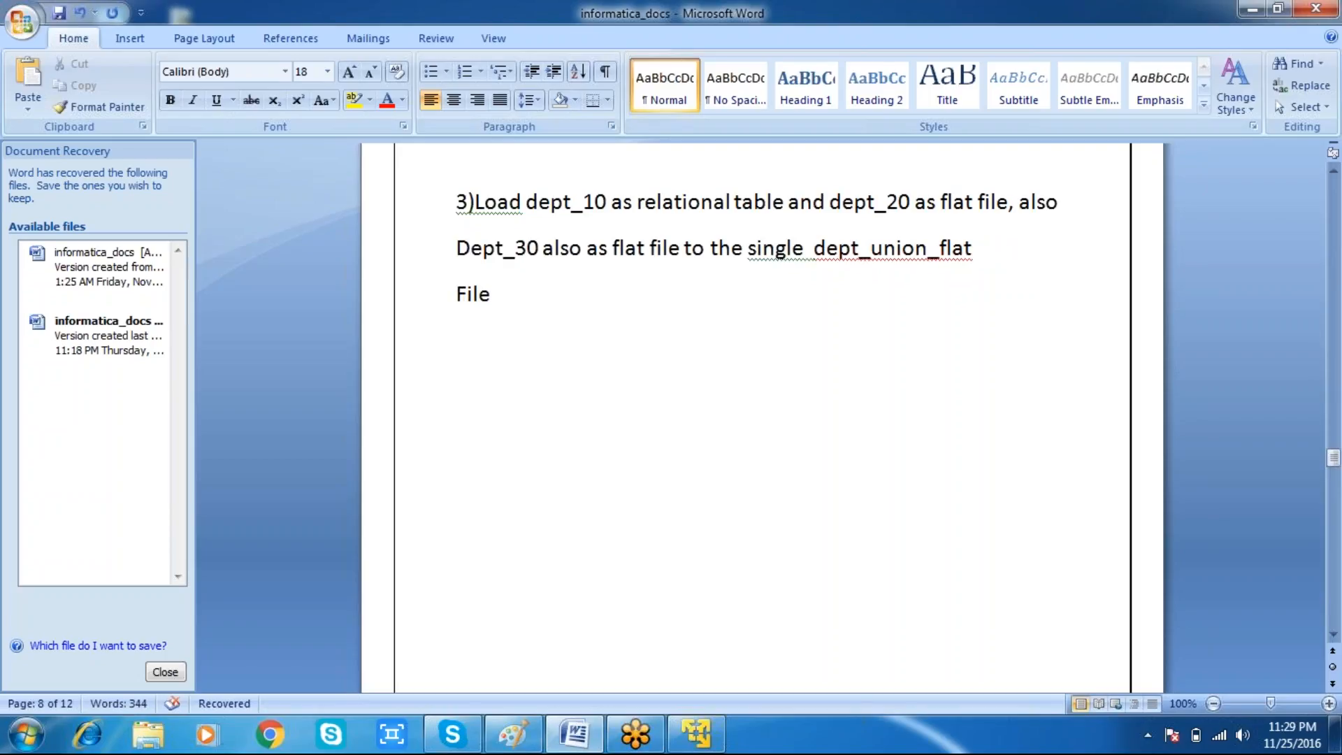
Step: Write item 4 as "4)load dept_10,dept_20 and dept_30 relation table" with "To the" on the next line
type("4)")
type("load dep")
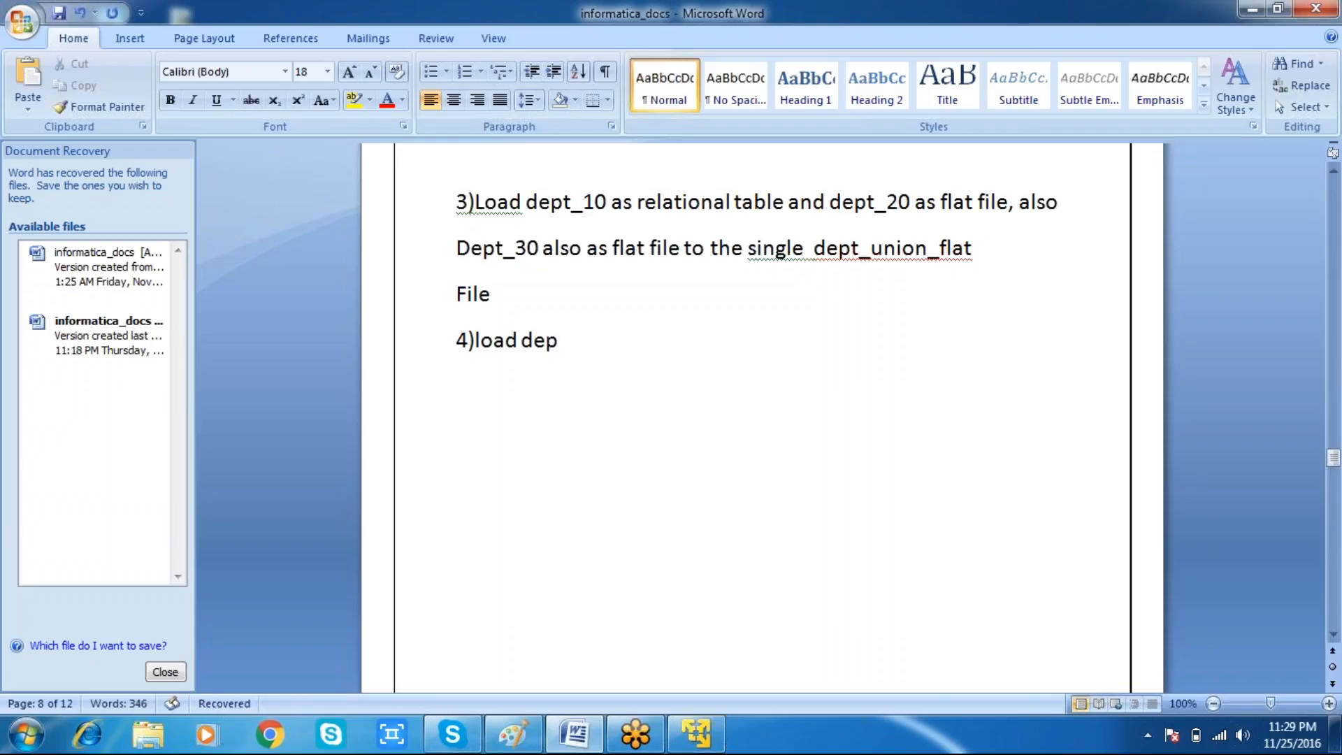
type("t_10,dept_20 and dept_30 relation table")
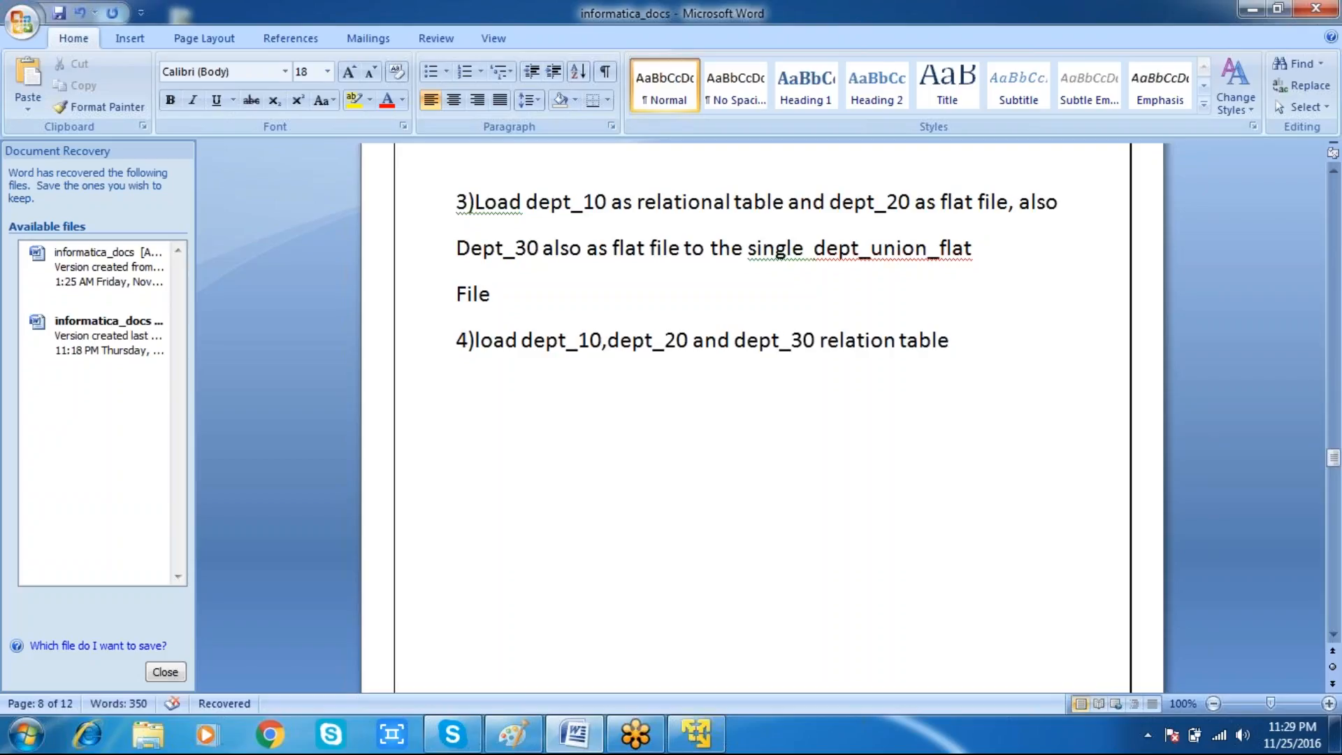
key("Return")
type("To the")
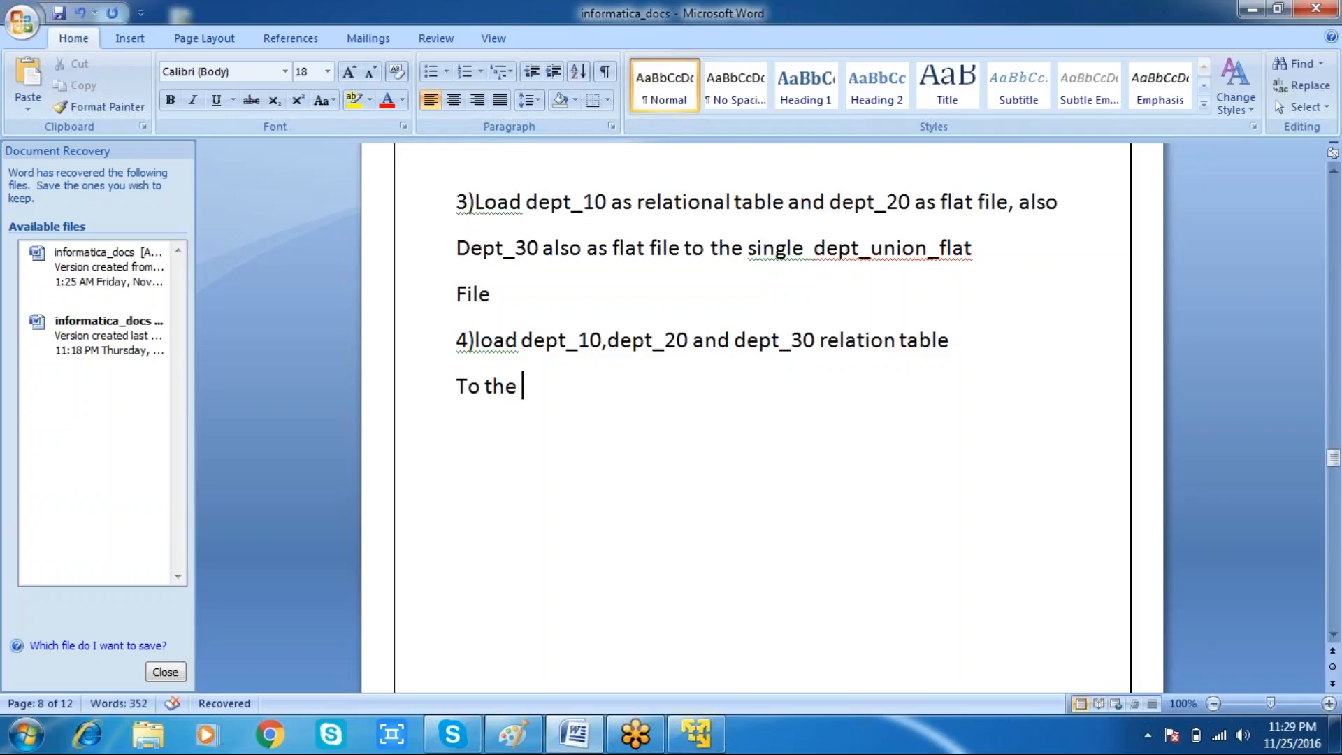
Step: Replace "relation table" at the end of item 4's first line with "from the flat file"
key("Up")
key("End")
key("BackSpace")
key("BackSpace")
key("BackSpace")
key("BackSpace")
key("BackSpace")
key("BackSpace")
key("BackSpace")
key("BackSpace")
key("BackSpace")
key("BackSpace")
key("BackSpace")
key("BackSpace")
key("BackSpace")
key("BackSpace")
type("from the flat file")
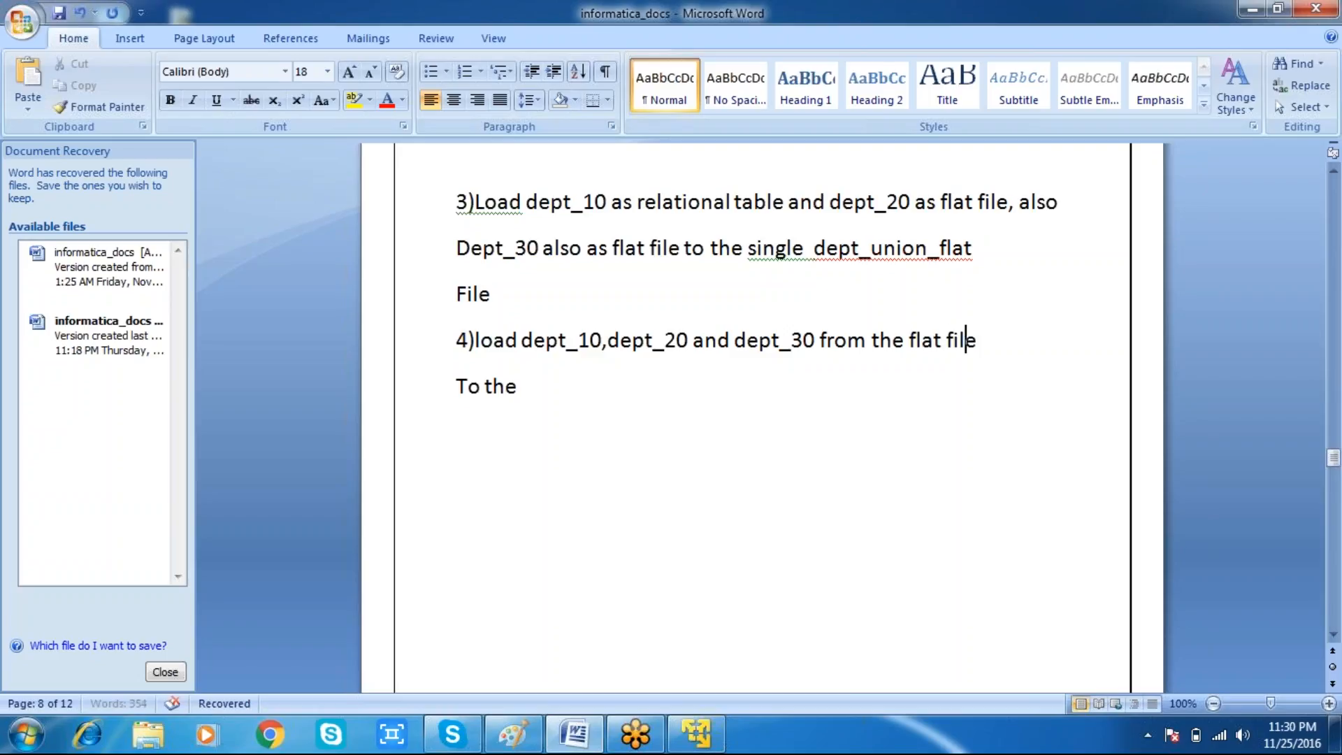
Step: Replace "flat file" with a new line reading "Scr relational table" under item 4's first line
key("BackSpace")
key("BackSpace")
key("BackSpace")
key("BackSpace")
key("BackSpace")
key("BackSpace")
key("BackSpace")
key("BackSpace")
key("BackSpace")
type("rela")
key("BackSpace")
key("BackSpace")
key("BackSpace")
key("BackSpace")
key("Return")
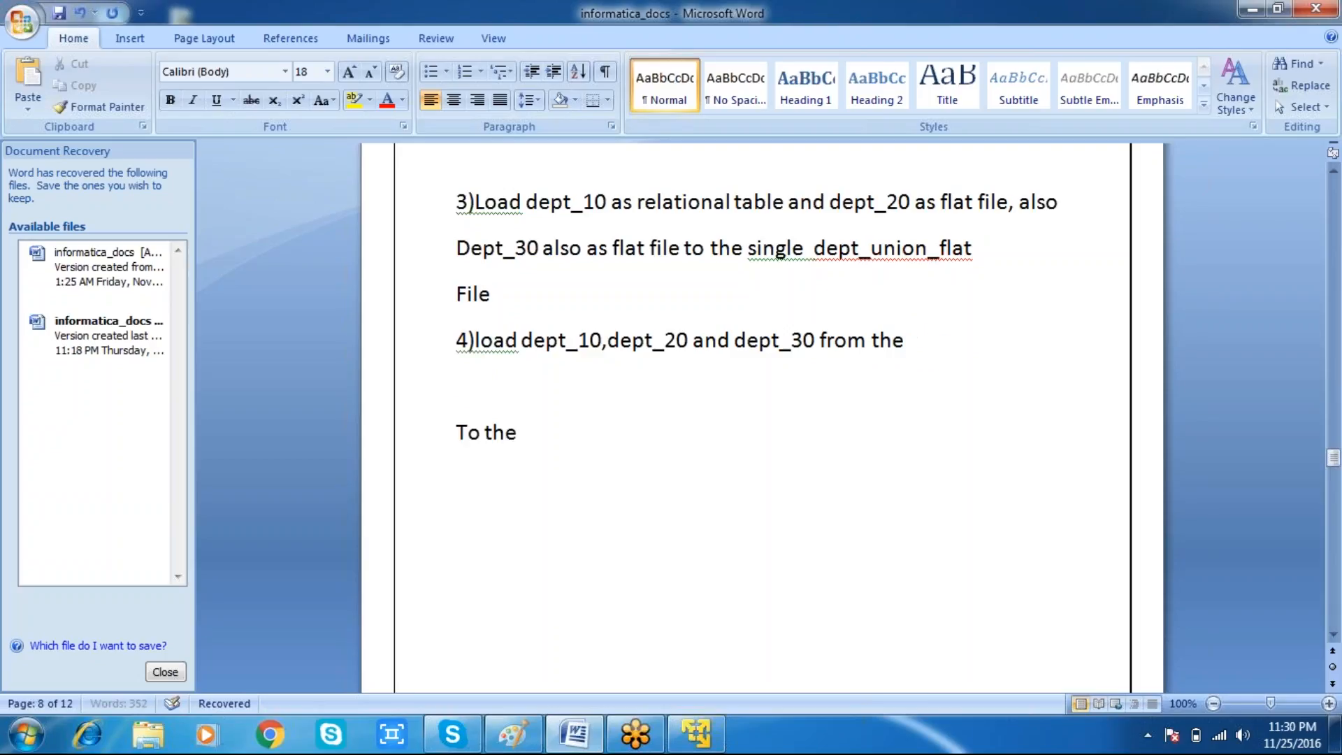
type("scr relational table")
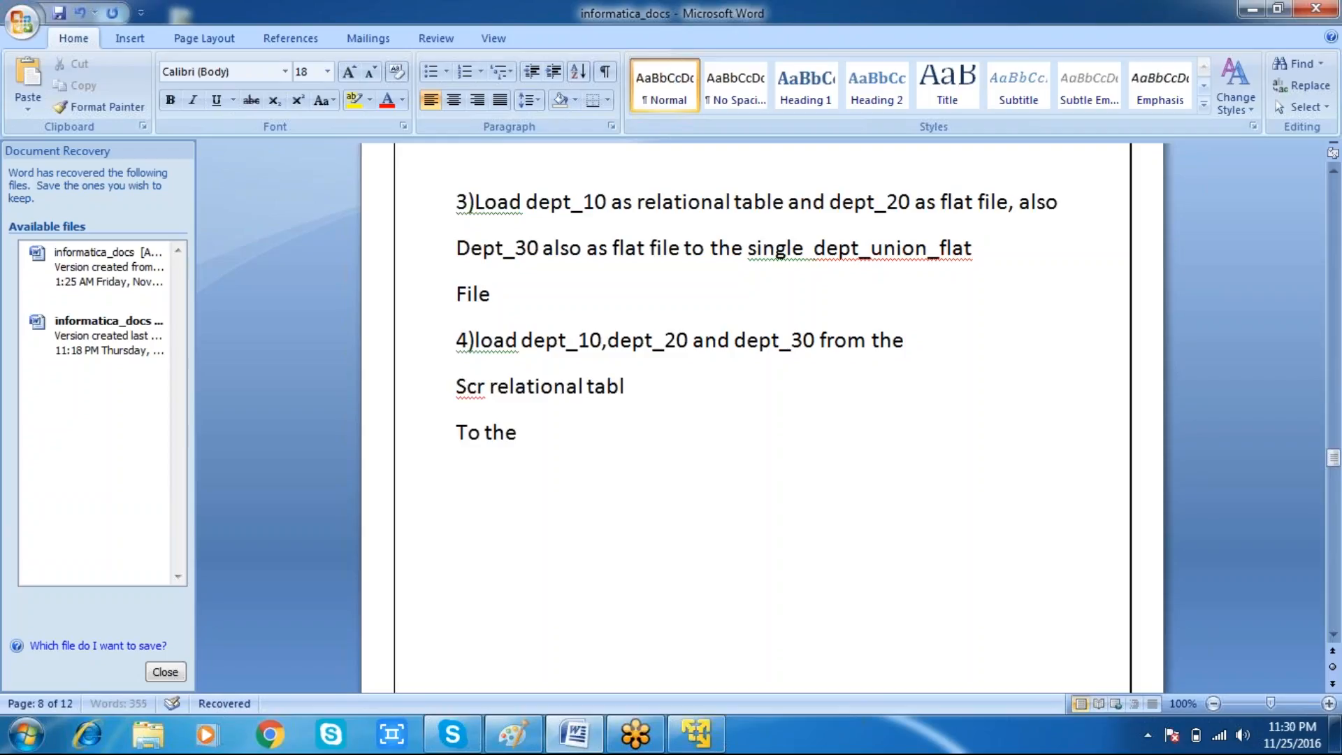
Step: Merge the "To the" line into the Scr line and end it with "and distribute to"
key("Down")
key("Down")
key("Up")
key("BackSpace")
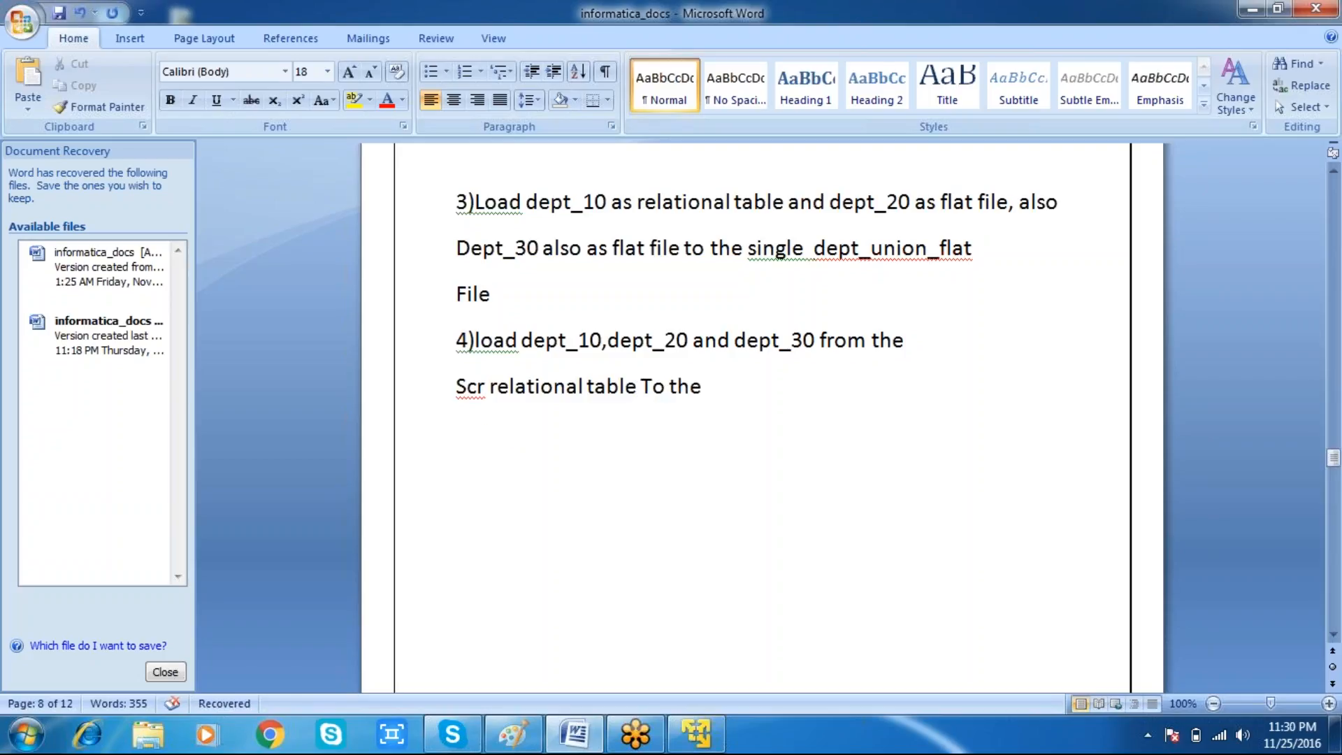
key("End")
key("BackSpace")
key("BackSpace")
key("BackSpace")
key("BackSpace")
key("BackSpace")
type("and")
type("dis")
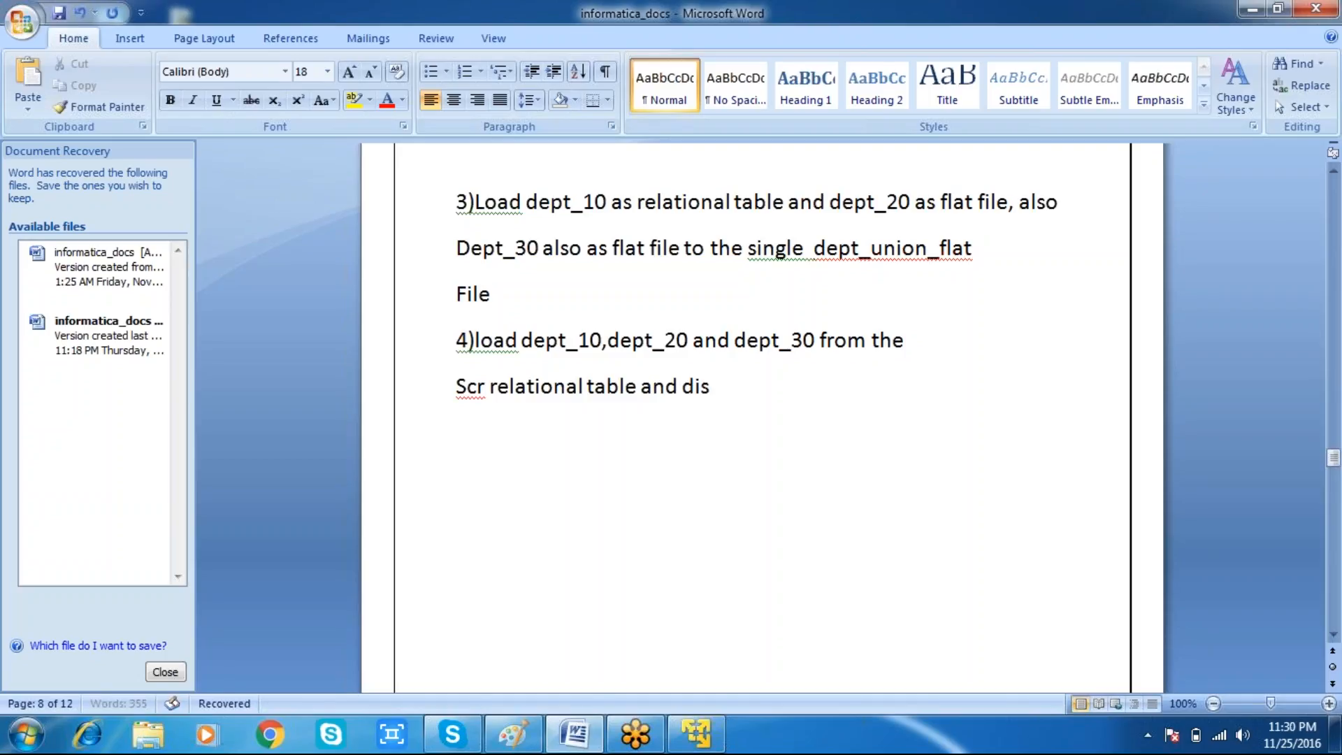
type("tribute to")
Step: Add a new line "Trg which is Chicago_file, newyork_file"
key("Return")
type("trg")
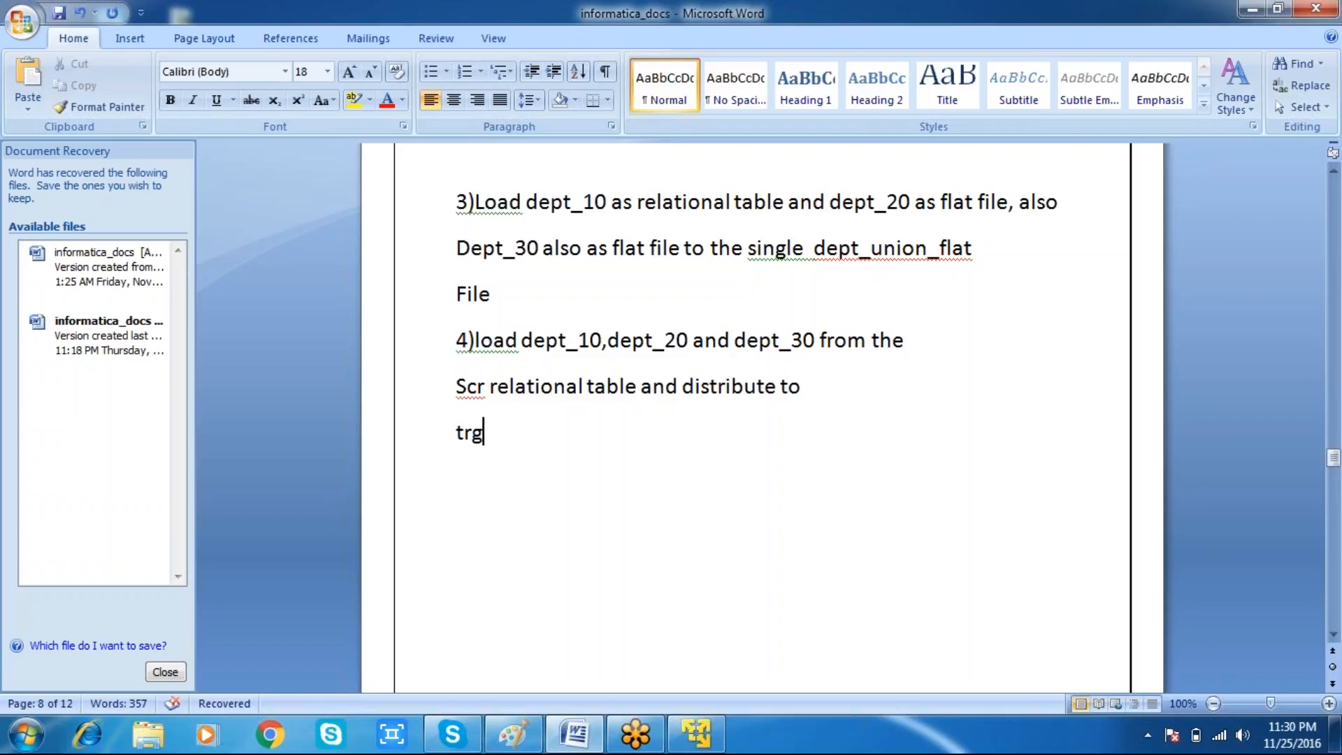
type("which is")
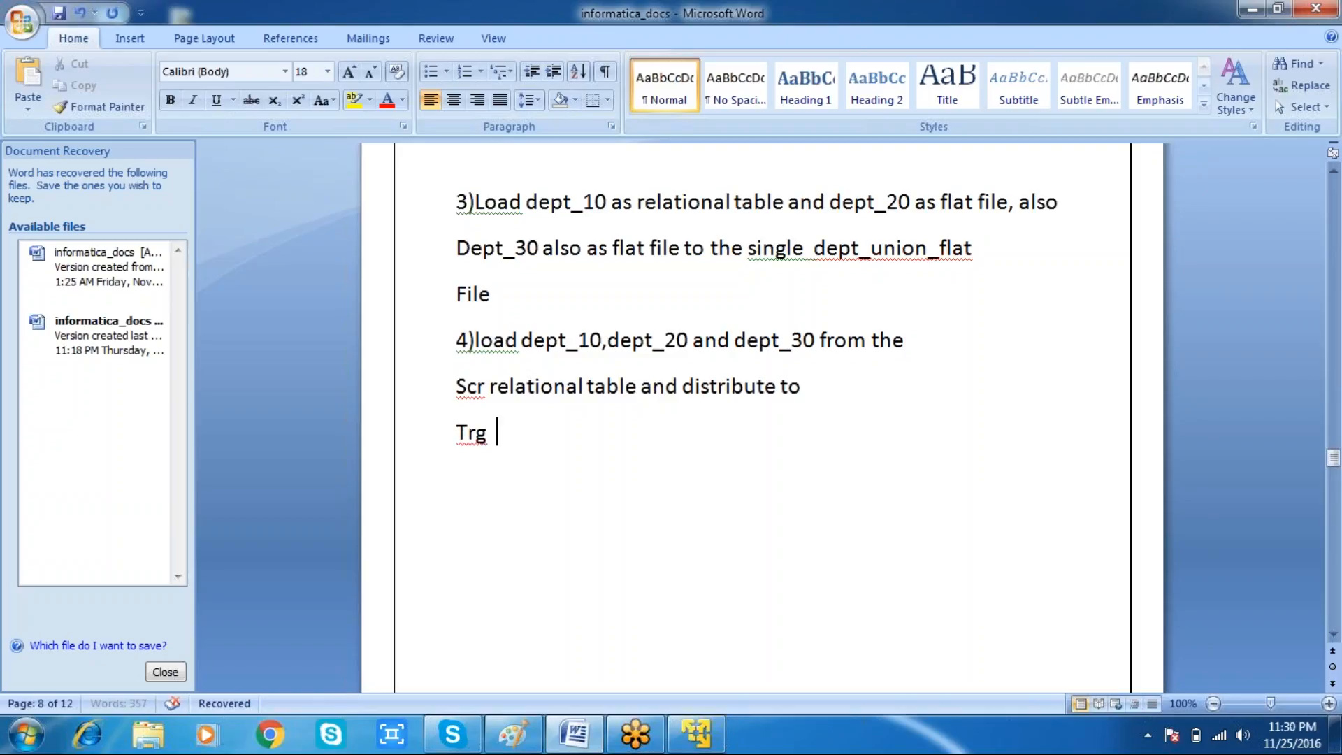
type(" ch")
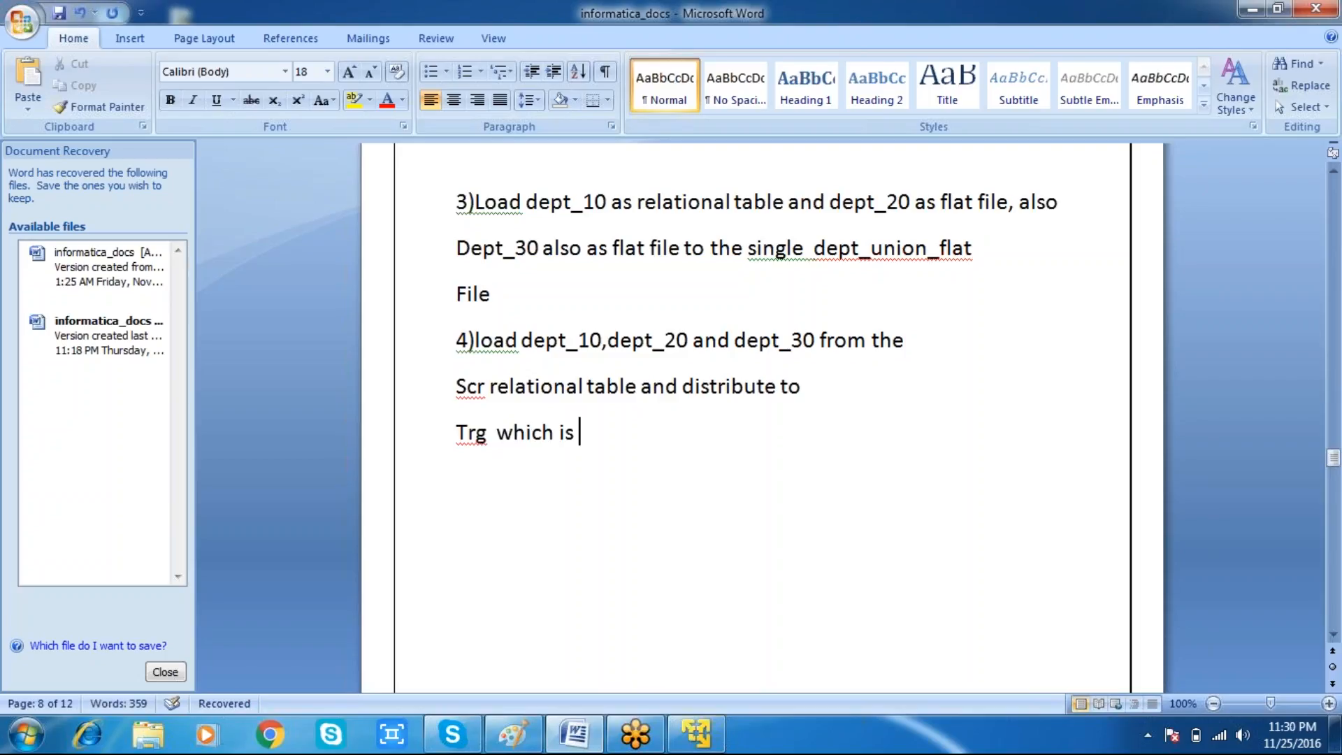
type("icago_file, ")
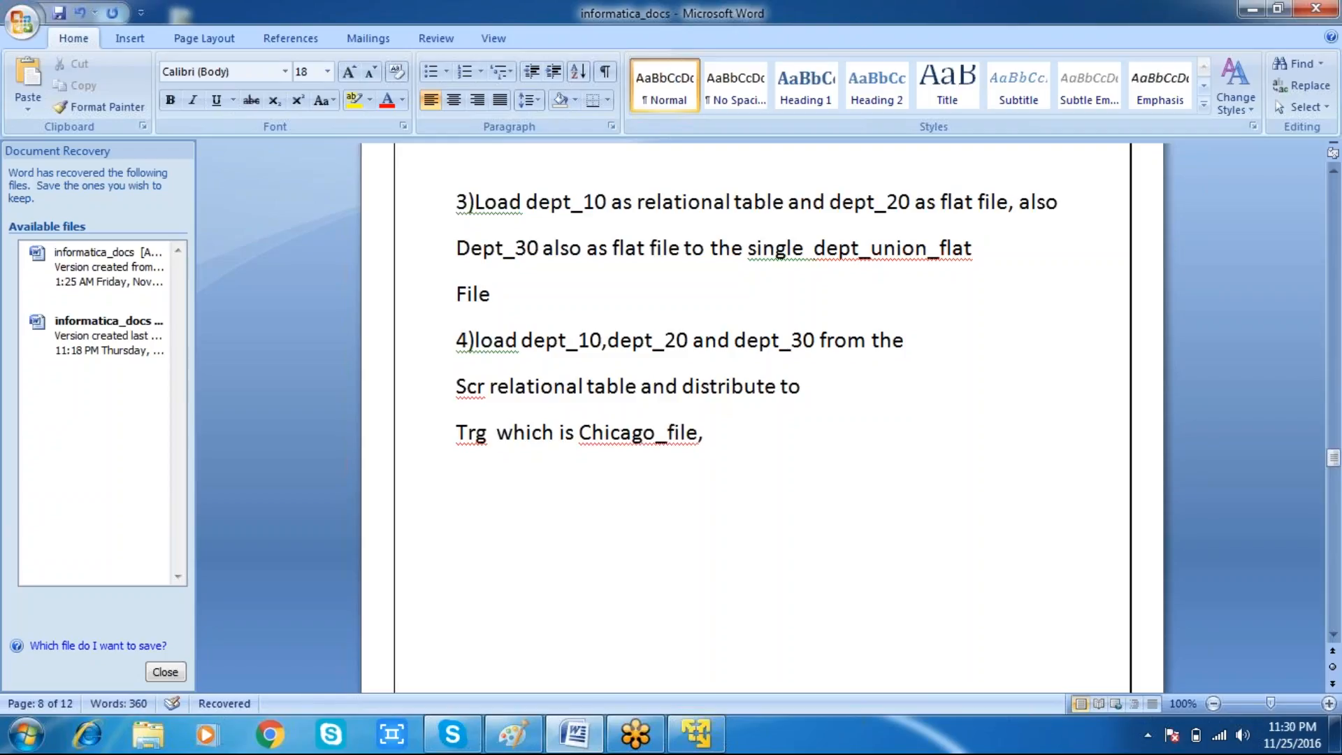
type("newyork_fi")
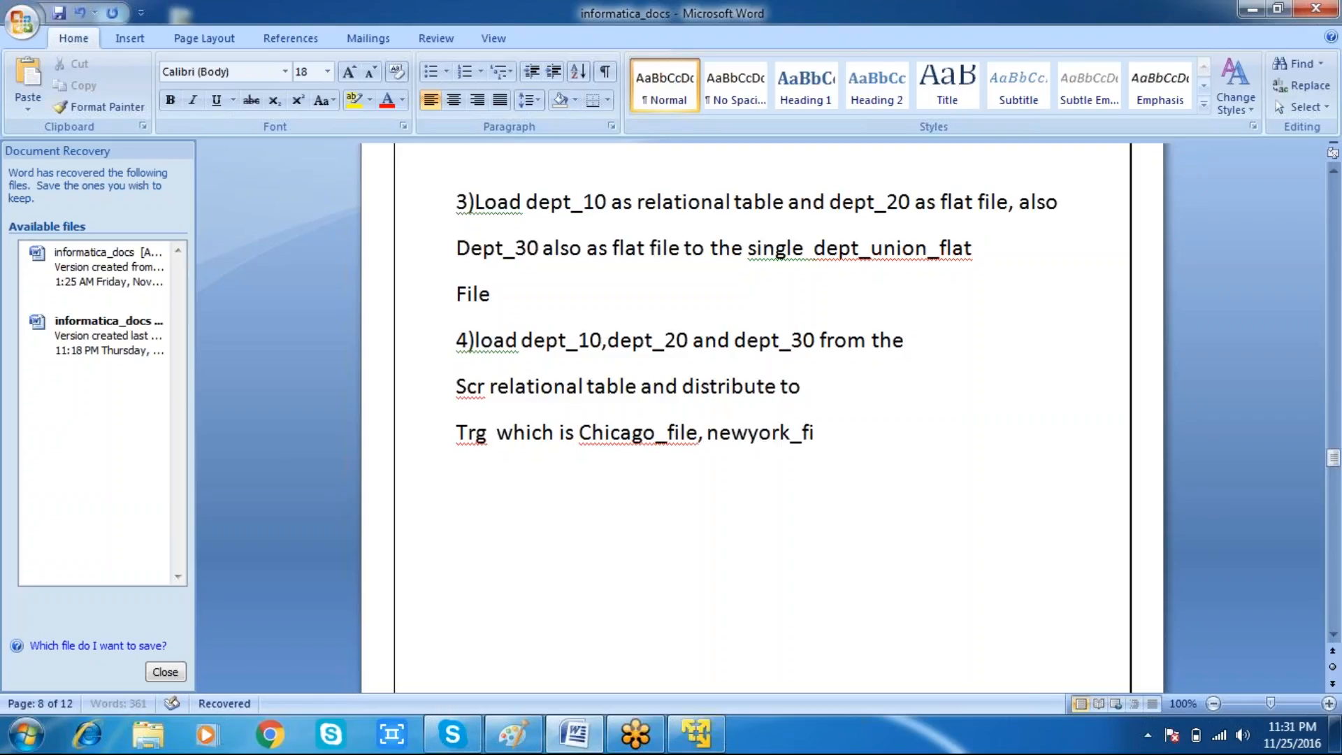
type("le, dalal")
type("a")
Step: Append ", dallas_file" to the Trg line, correcting a mistyped city name
key("BackSpace")
key("BackSpace")
key("BackSpace")
key("BackSpace")
key("BackSpace")
key("BackSpace")
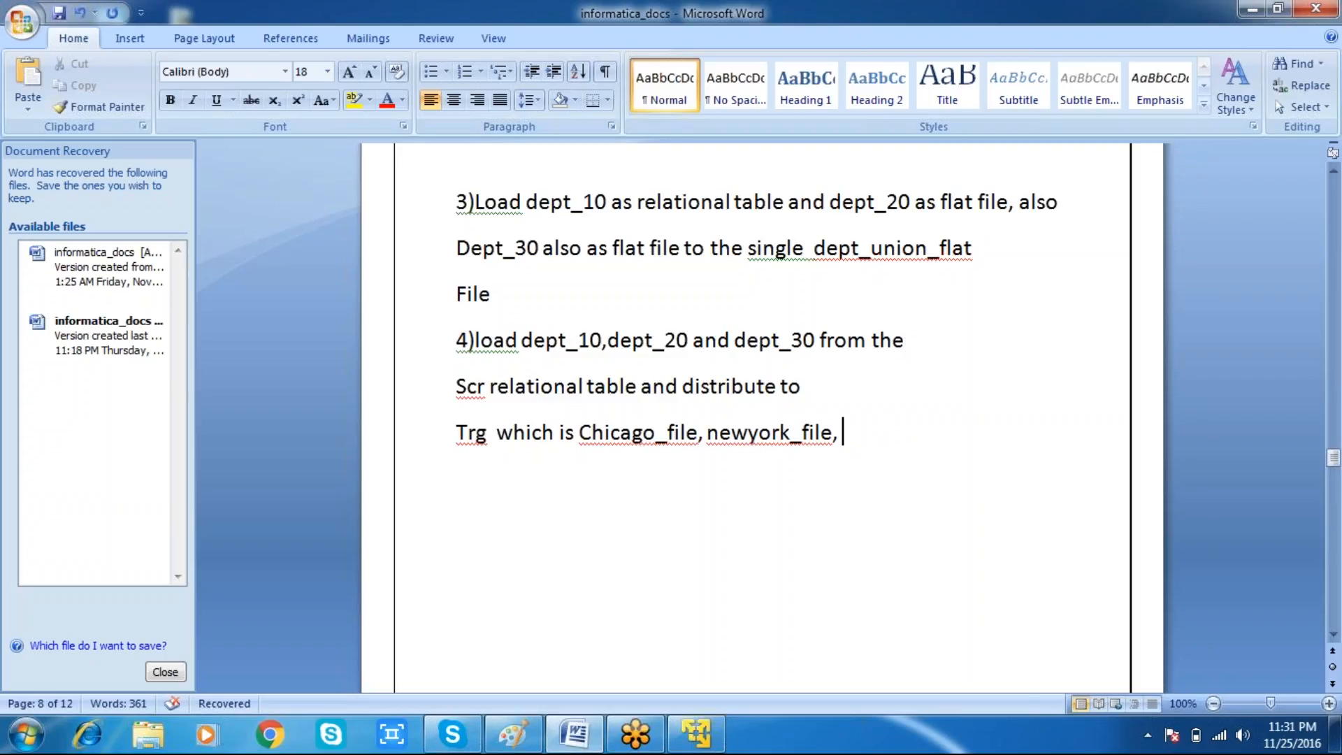
type("dallas")
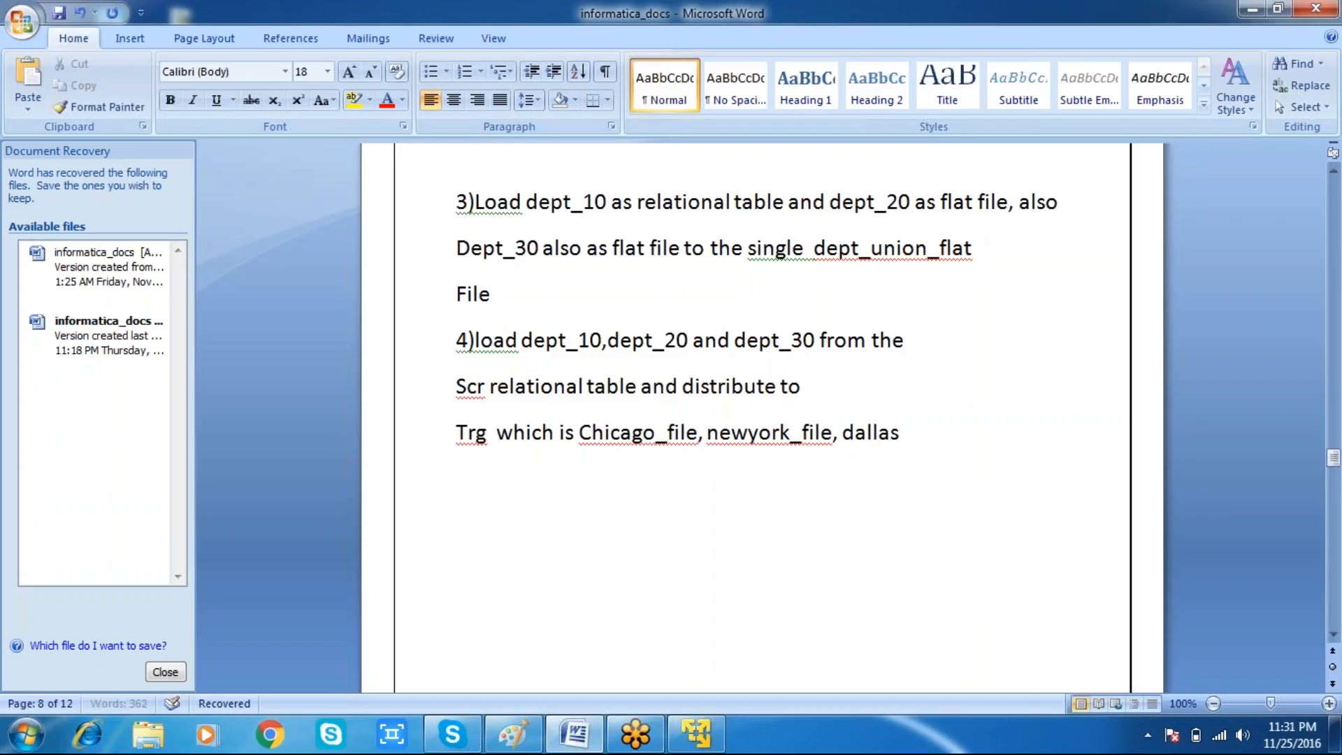
type("_file")
Step: Add the line "Where loc will be Chicago for Chicago_file," and start another line
key("Return")
type("Where")
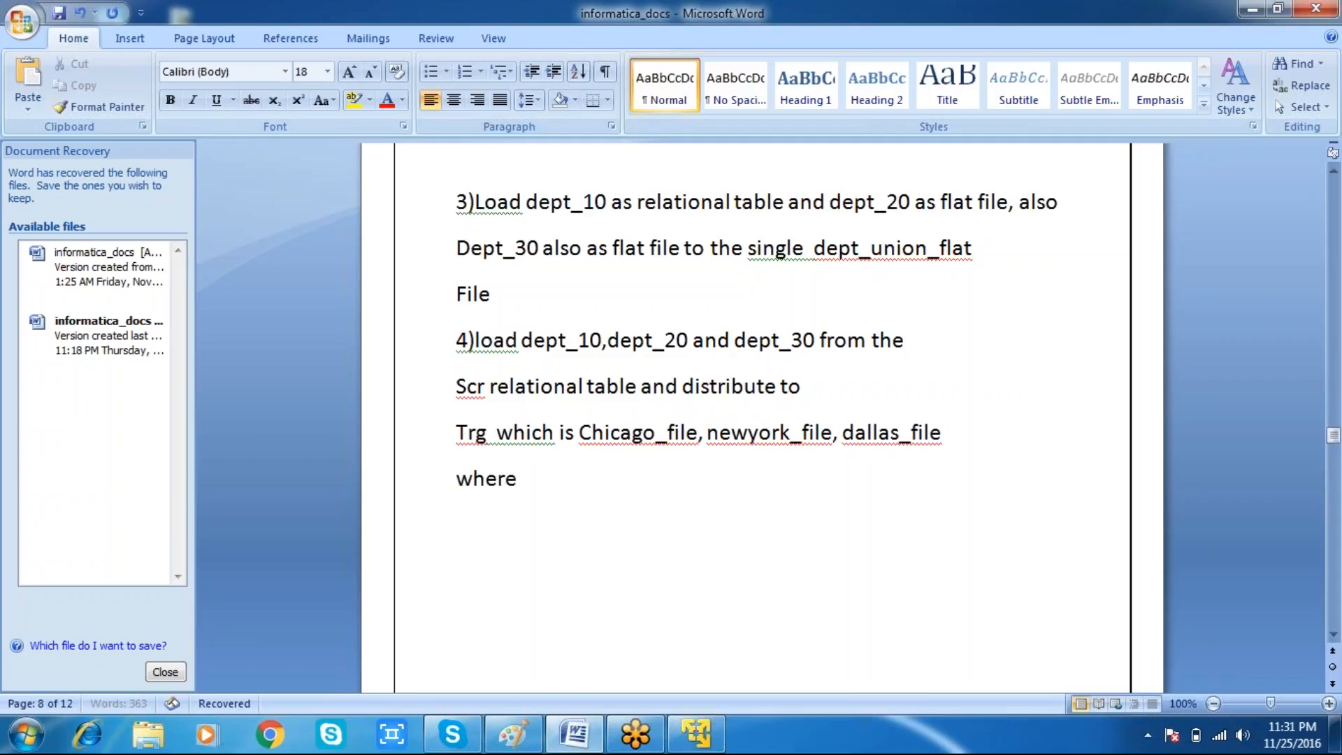
type(" loc wil")
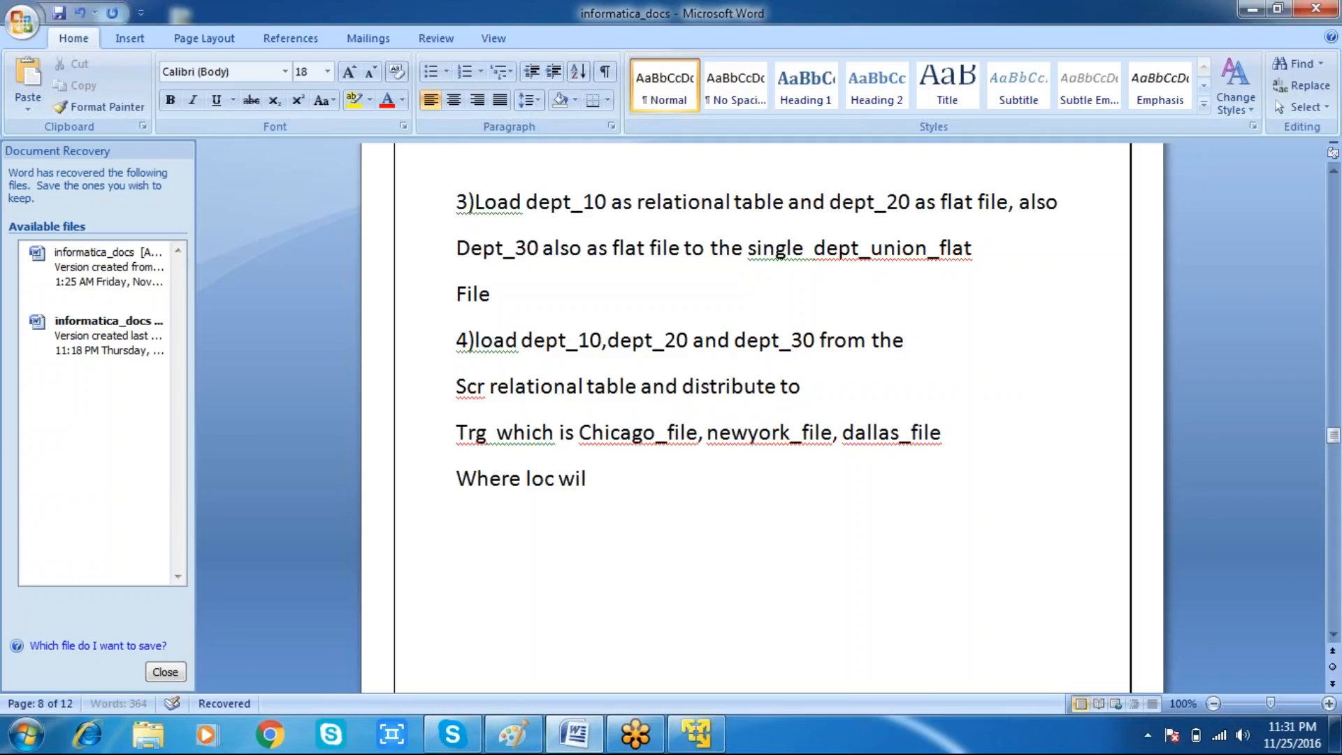
type("l be")
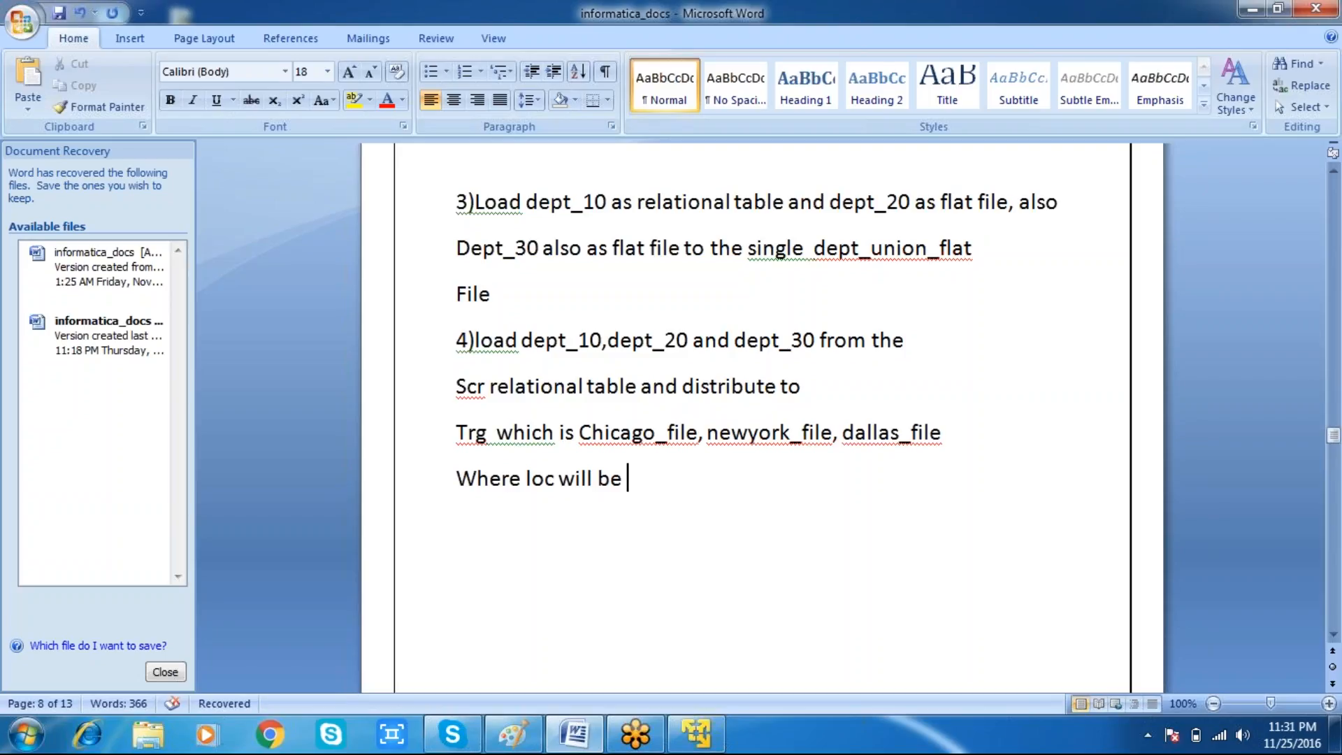
type("chicago for")
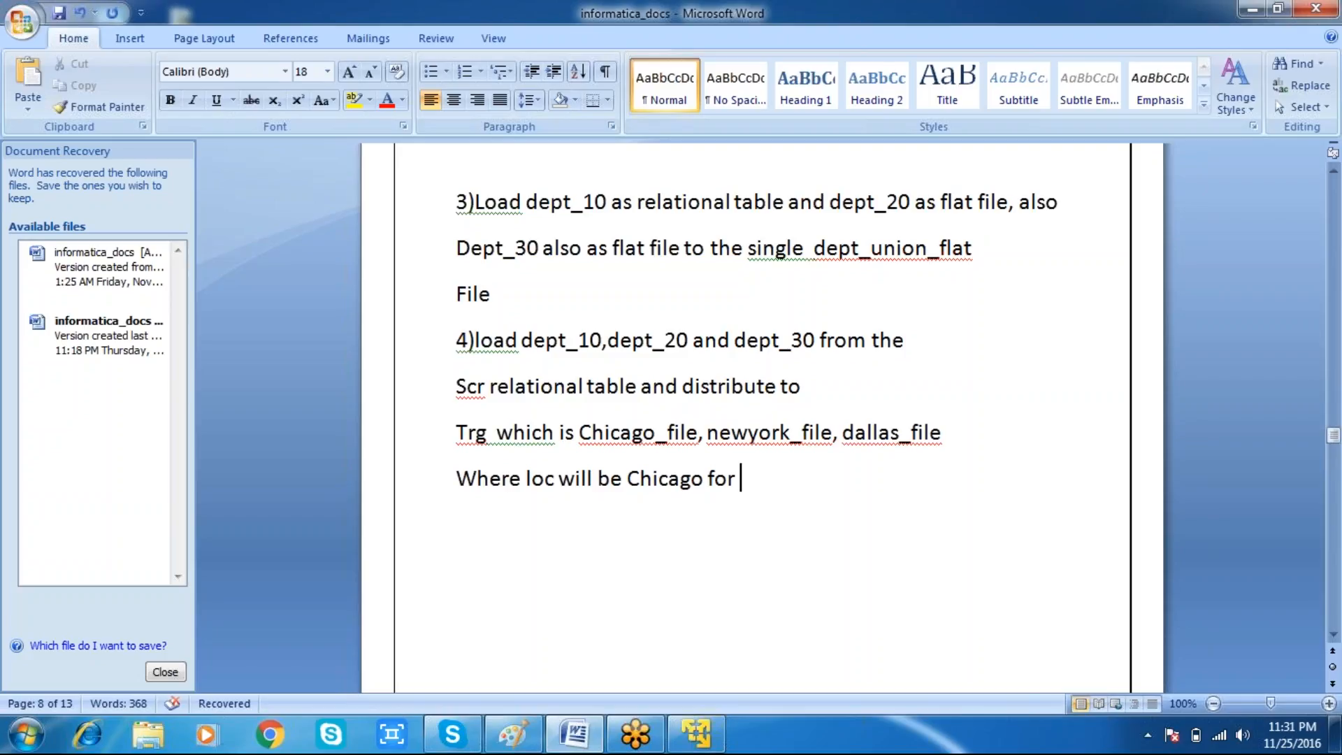
type(" chicago")
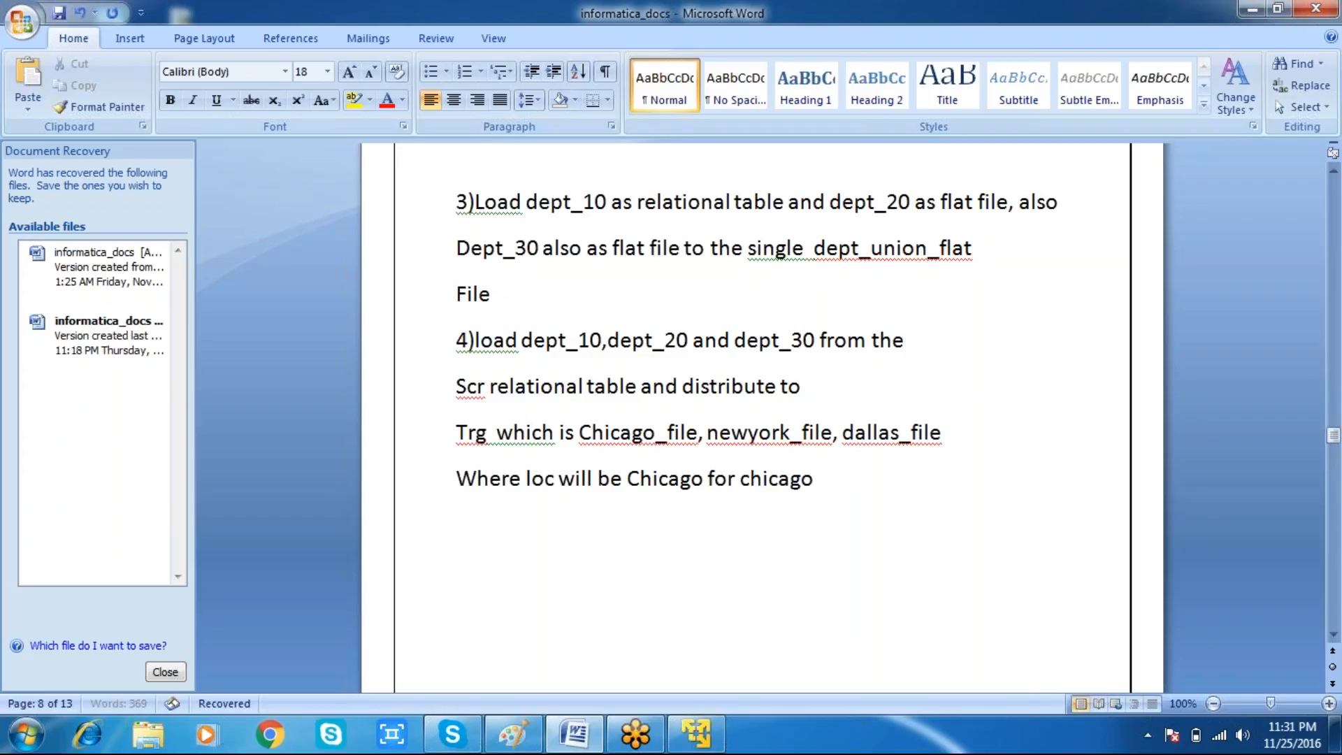
type("_file,")
key("Return")
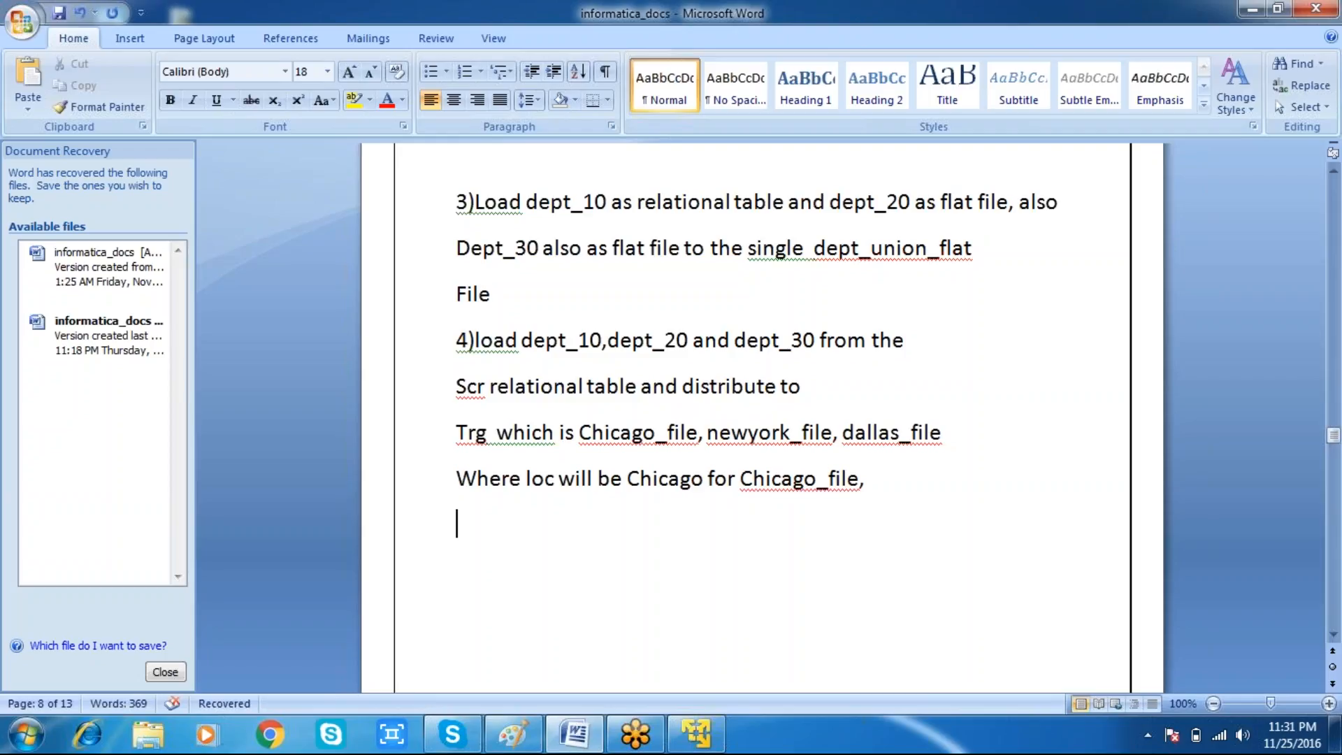
Step: Write "New York for new_york file and dallas for dallas_file" to finish item 4
type("New York for ")
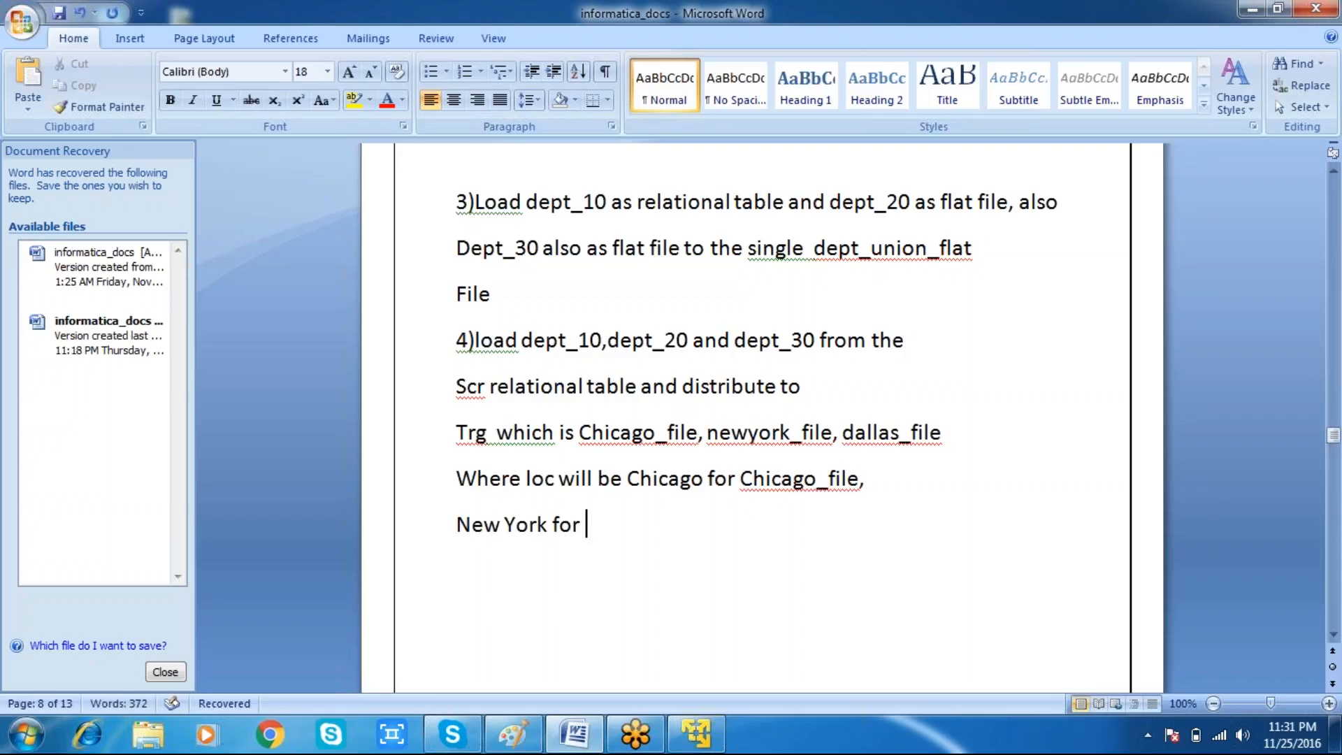
type("new_yo")
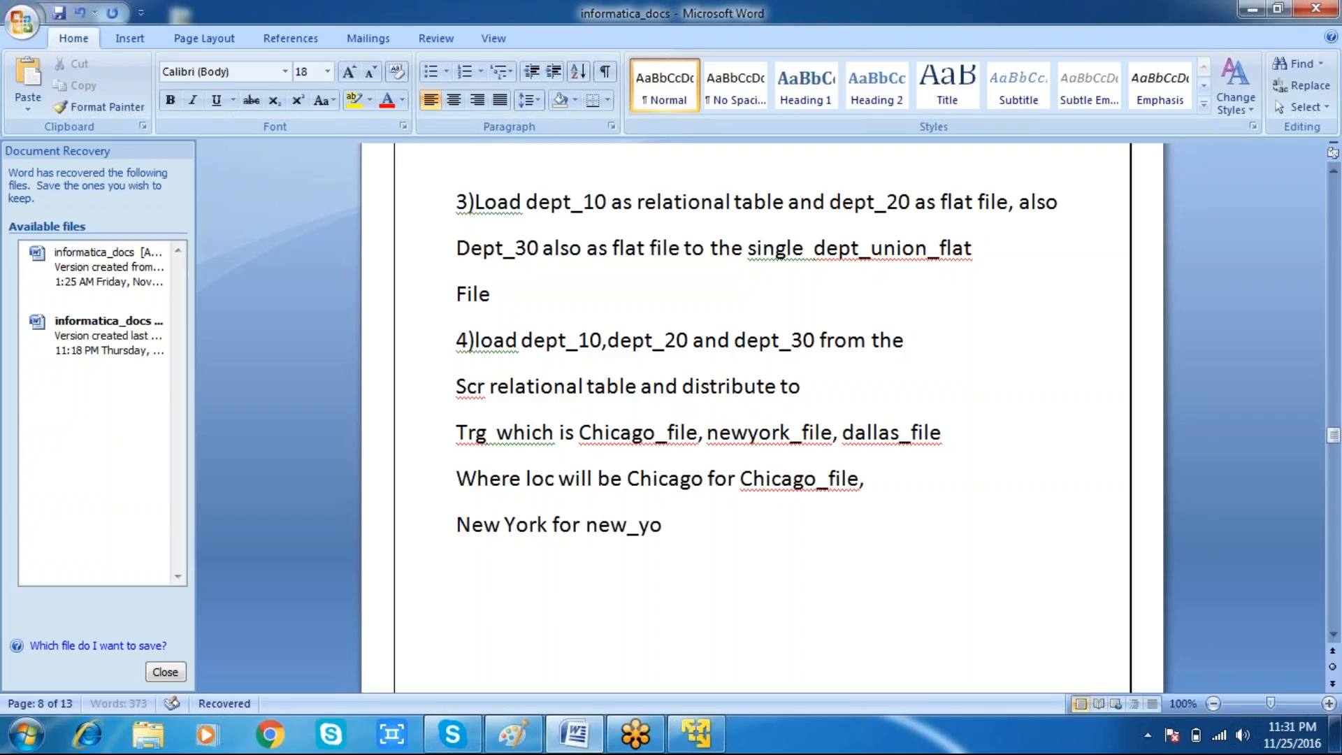
type("rk file and")
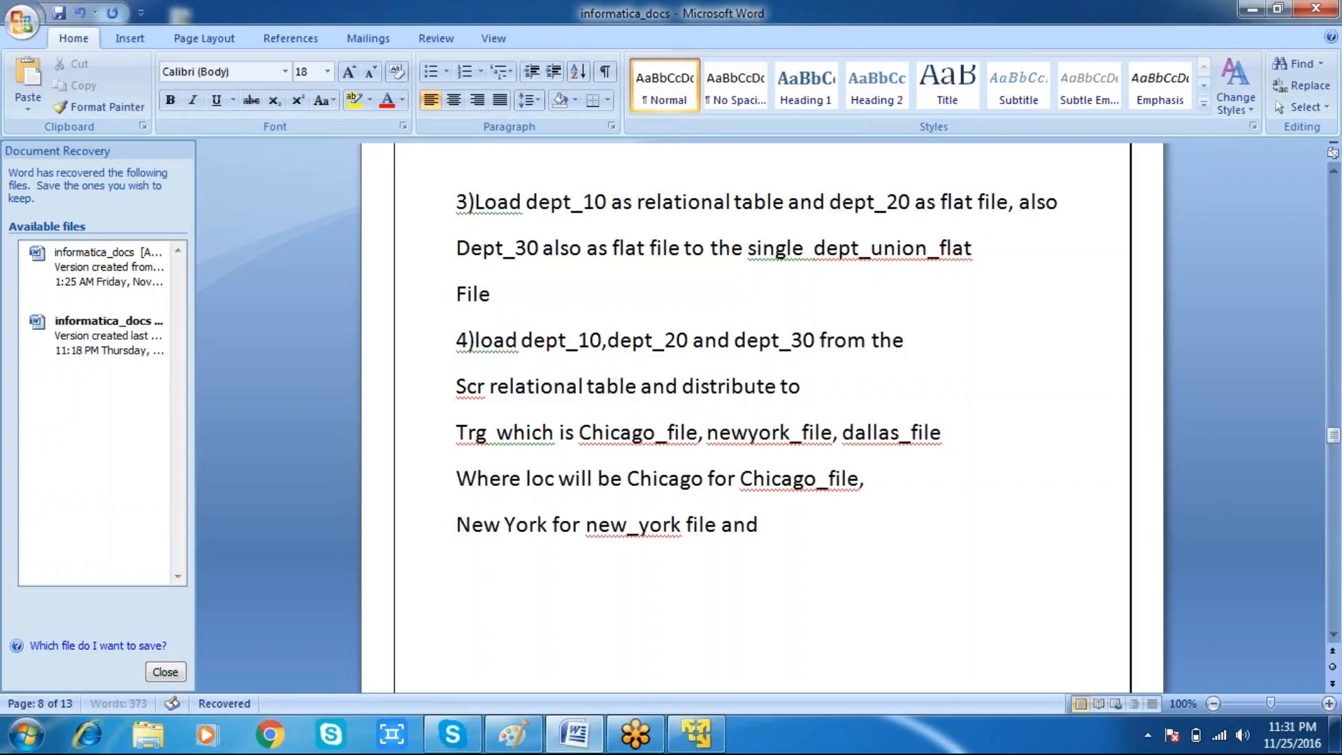
type(" dallas for")
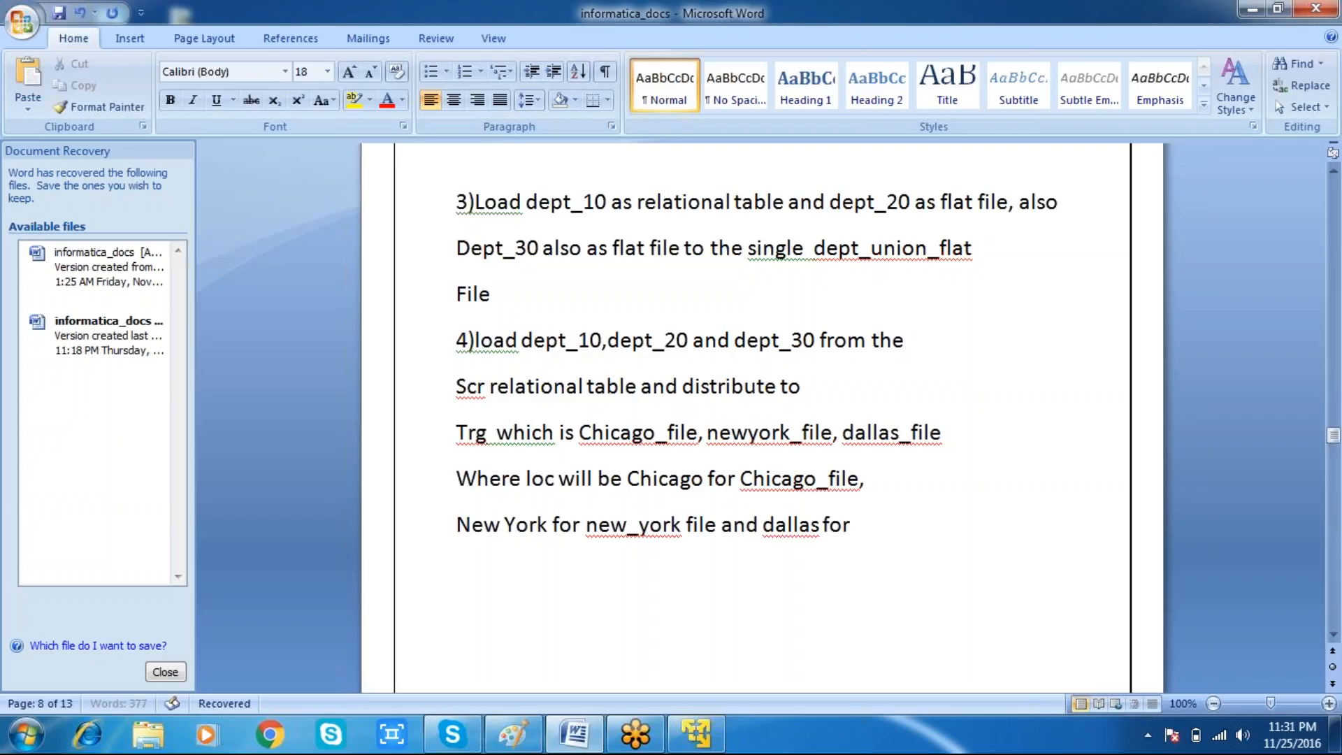
type(" dallas_file")
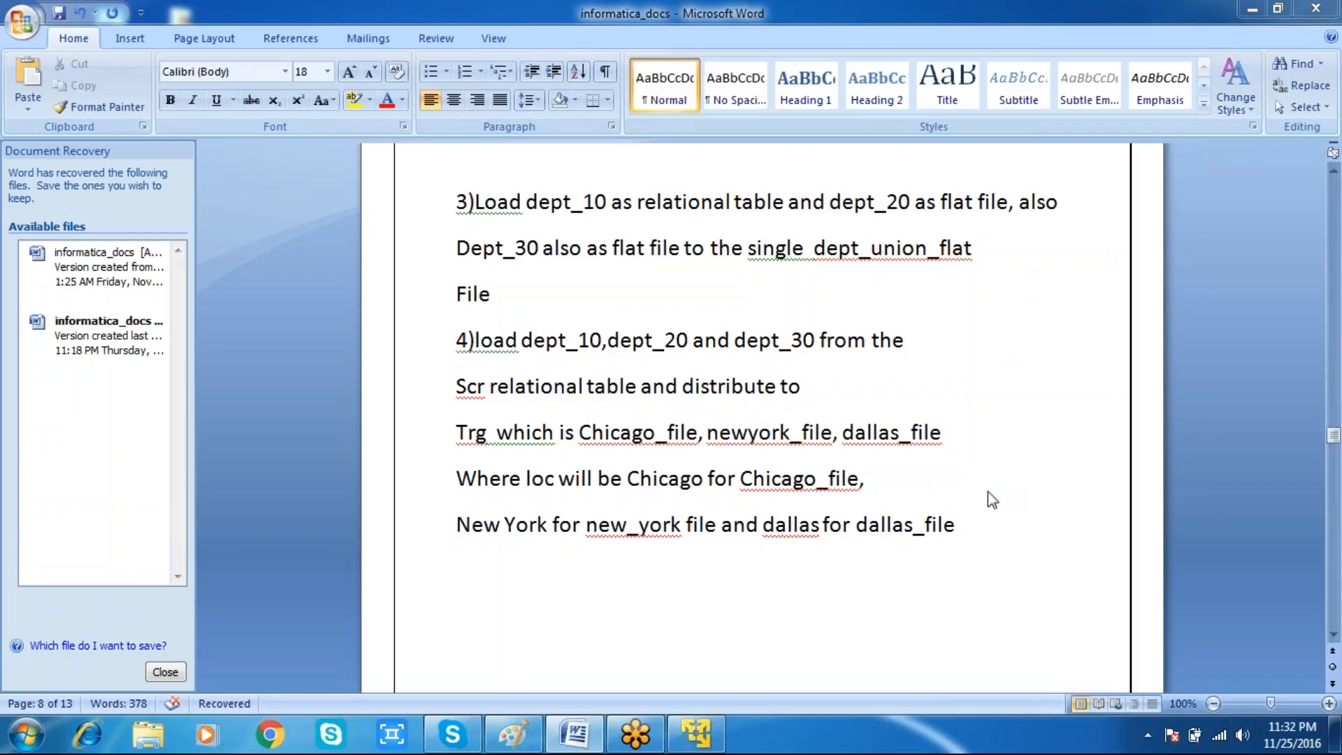
Step: Insert several blank lines after the end of item 4
left_click(956, 526)
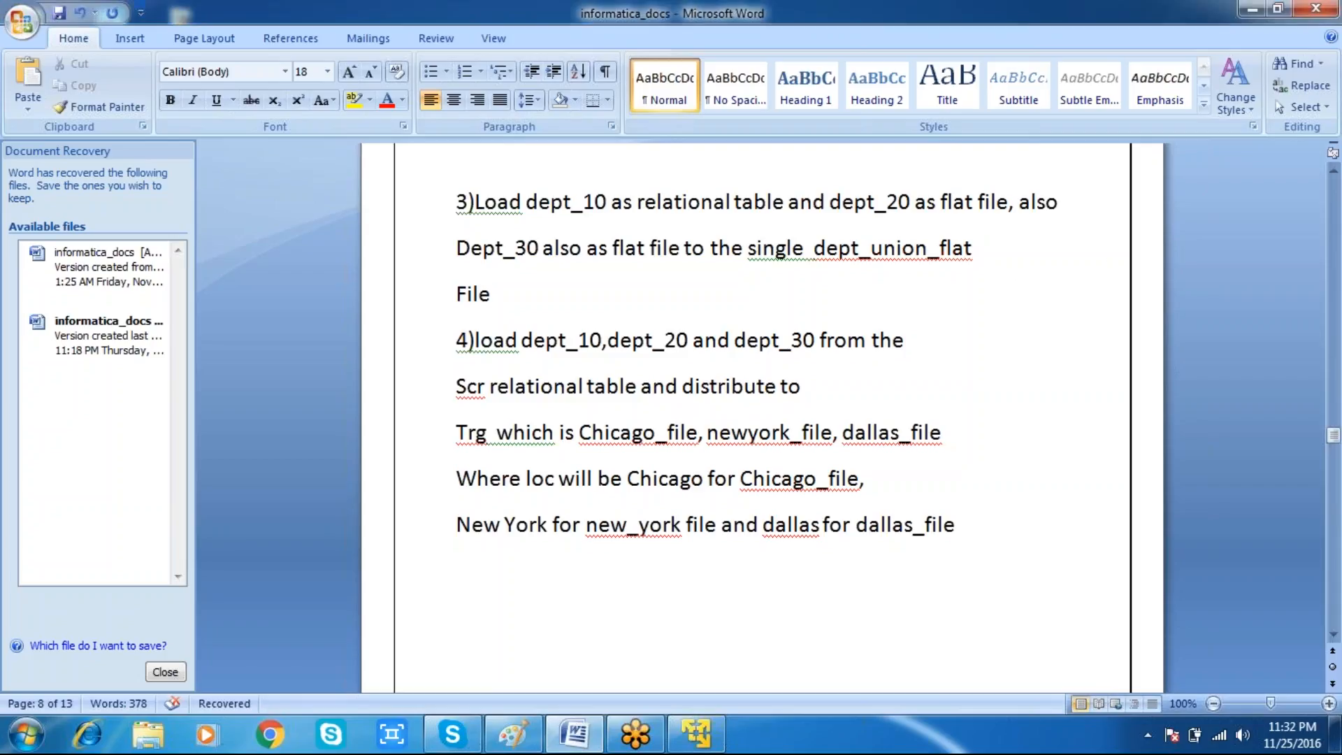
key("Return")
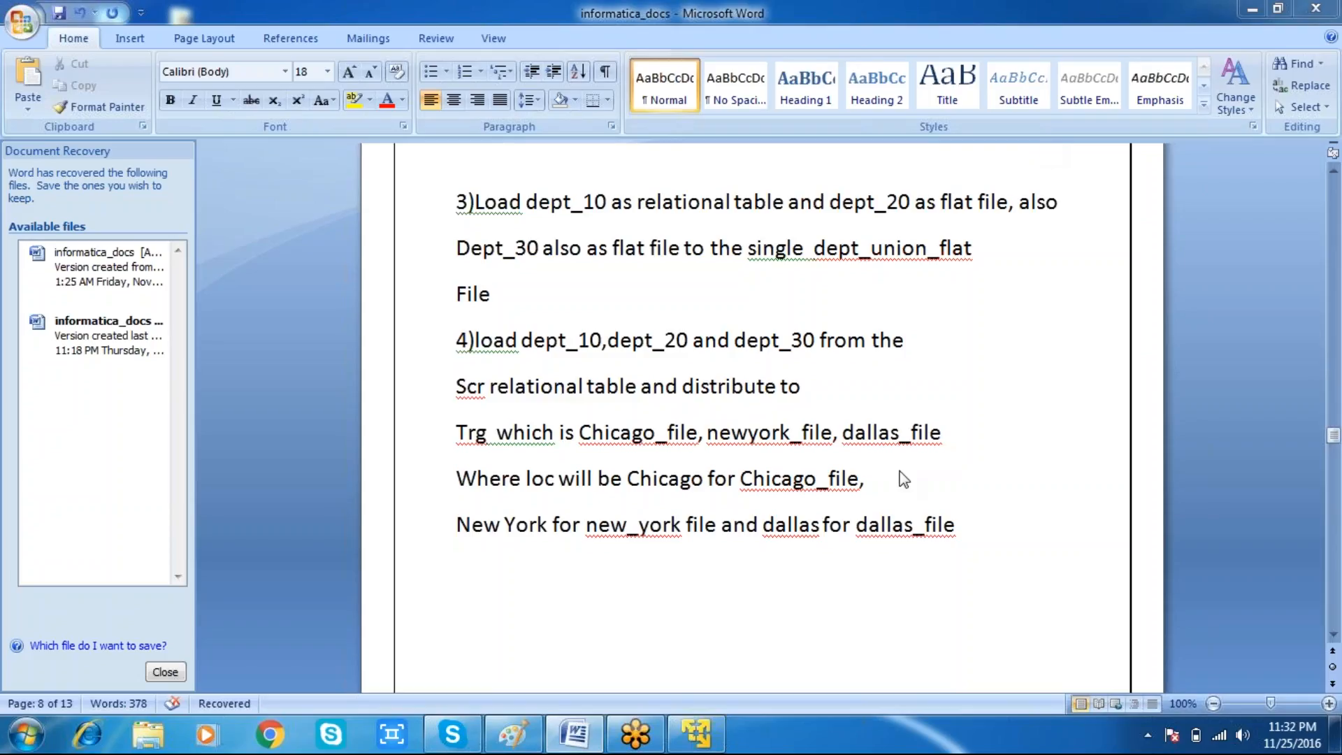
left_click(952, 526)
key("Return")
left_click(956, 525)
key("Return")
key("Return")
key("Return")
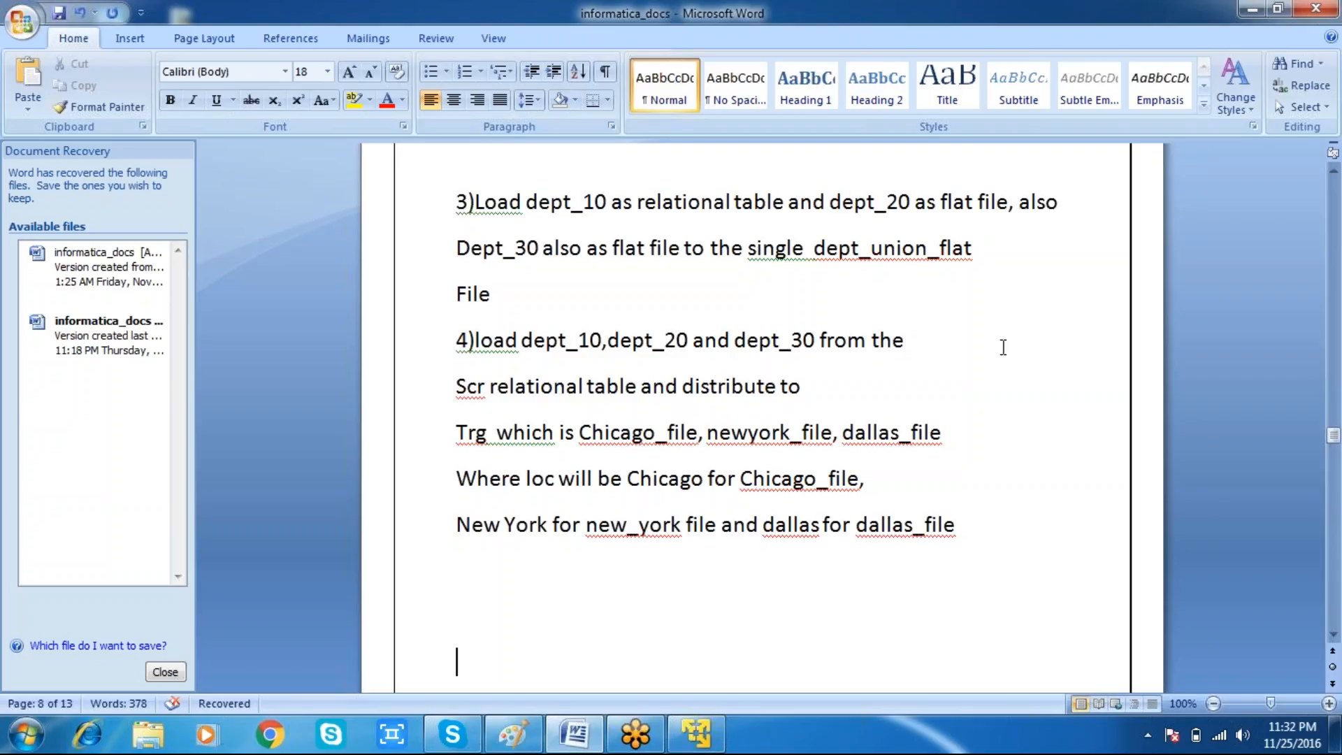
left_click(924, 431)
left_click_drag(1332, 426, 1328, 416)
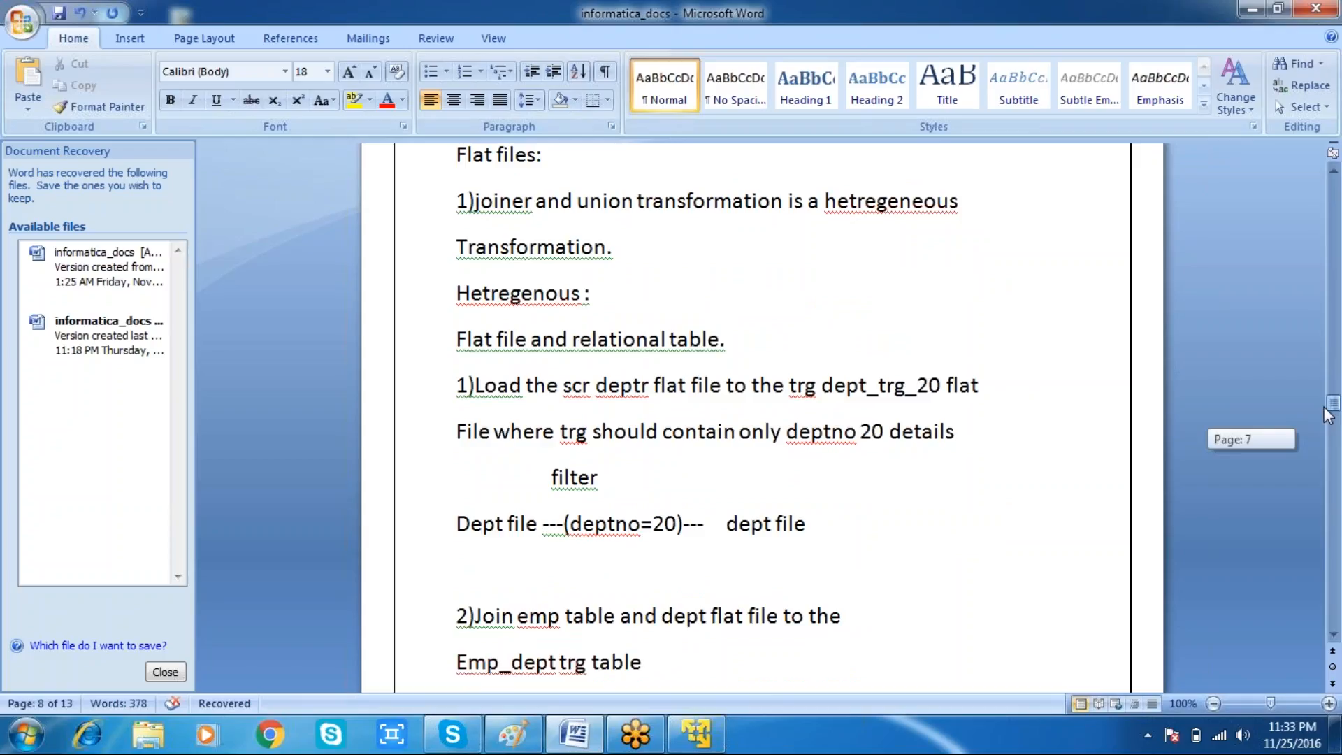
Step: Complete the first line of item 1 by adding "file" after "dept_trg_20 flat"
left_click_drag(1328, 415, 1328, 415)
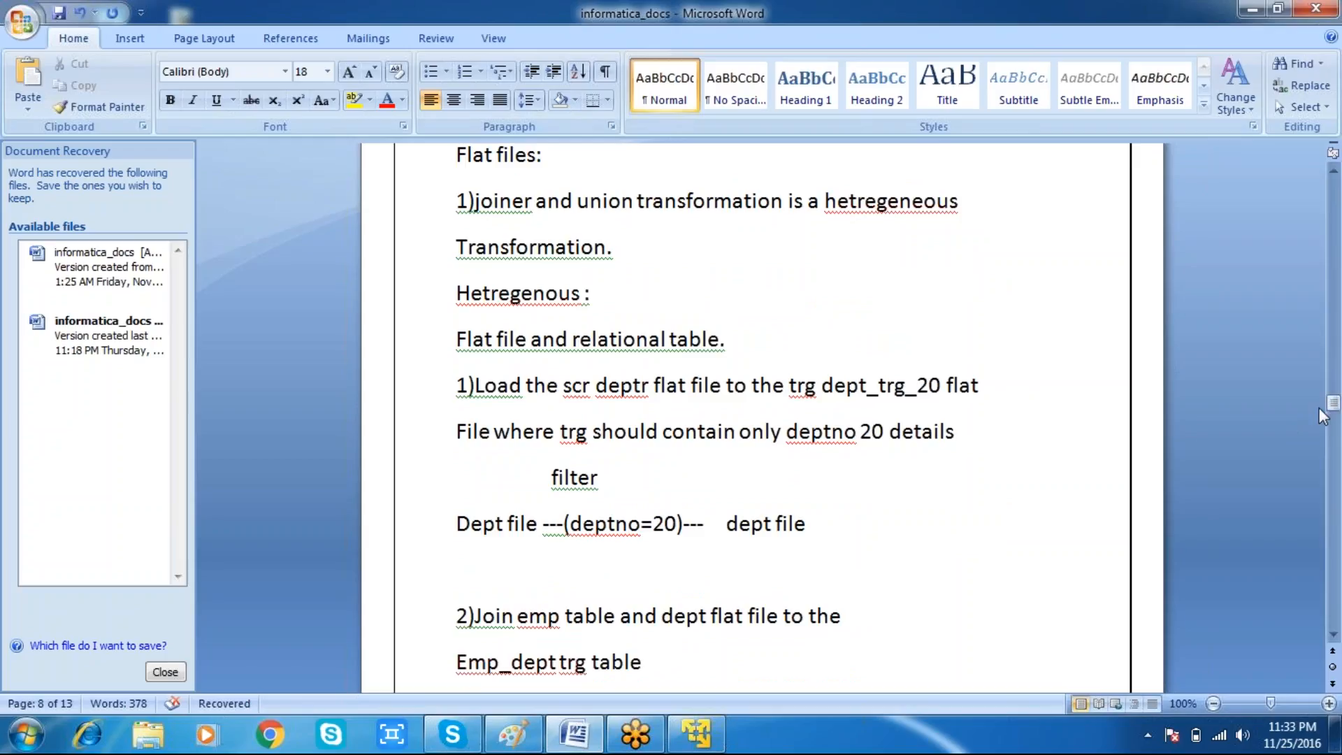
left_click(1038, 388)
type("file")
triple_click(900, 393)
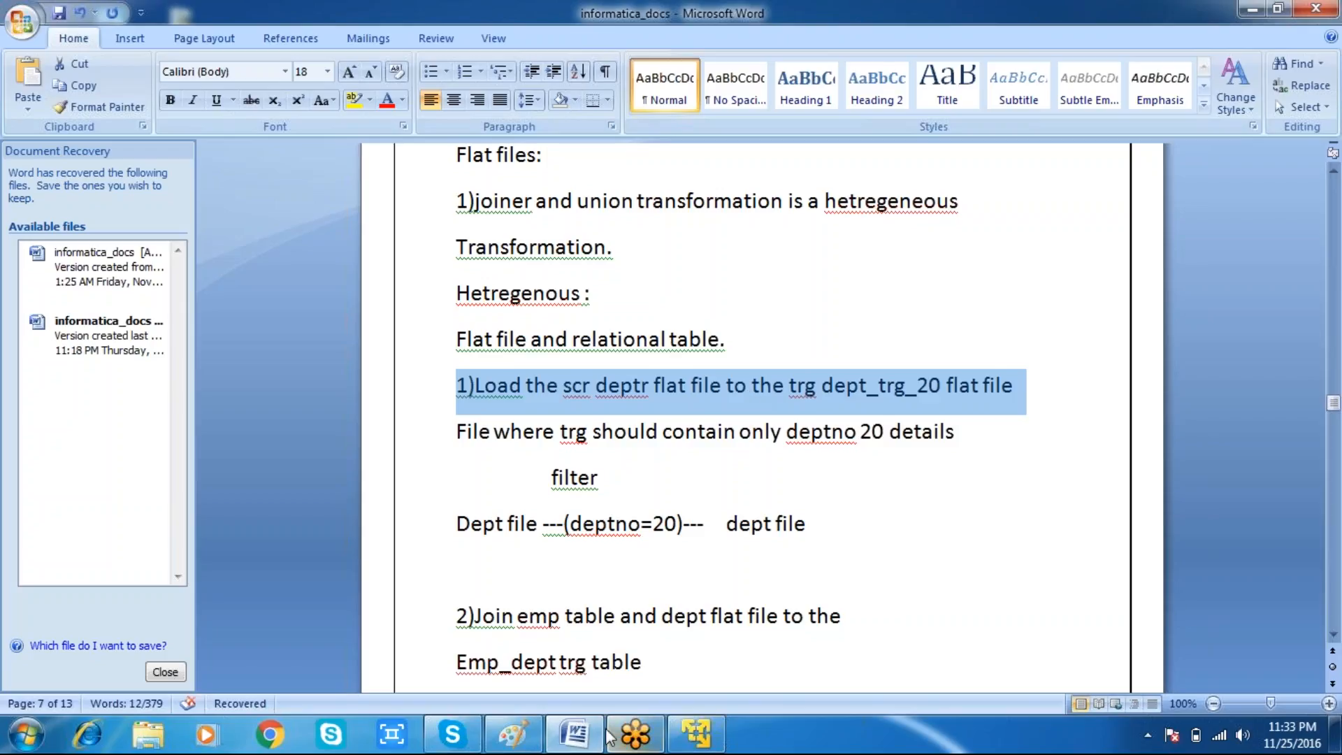
Step: Switch to the virtual machine and log in to the Oracle Windows account with its password
left_click(696, 734)
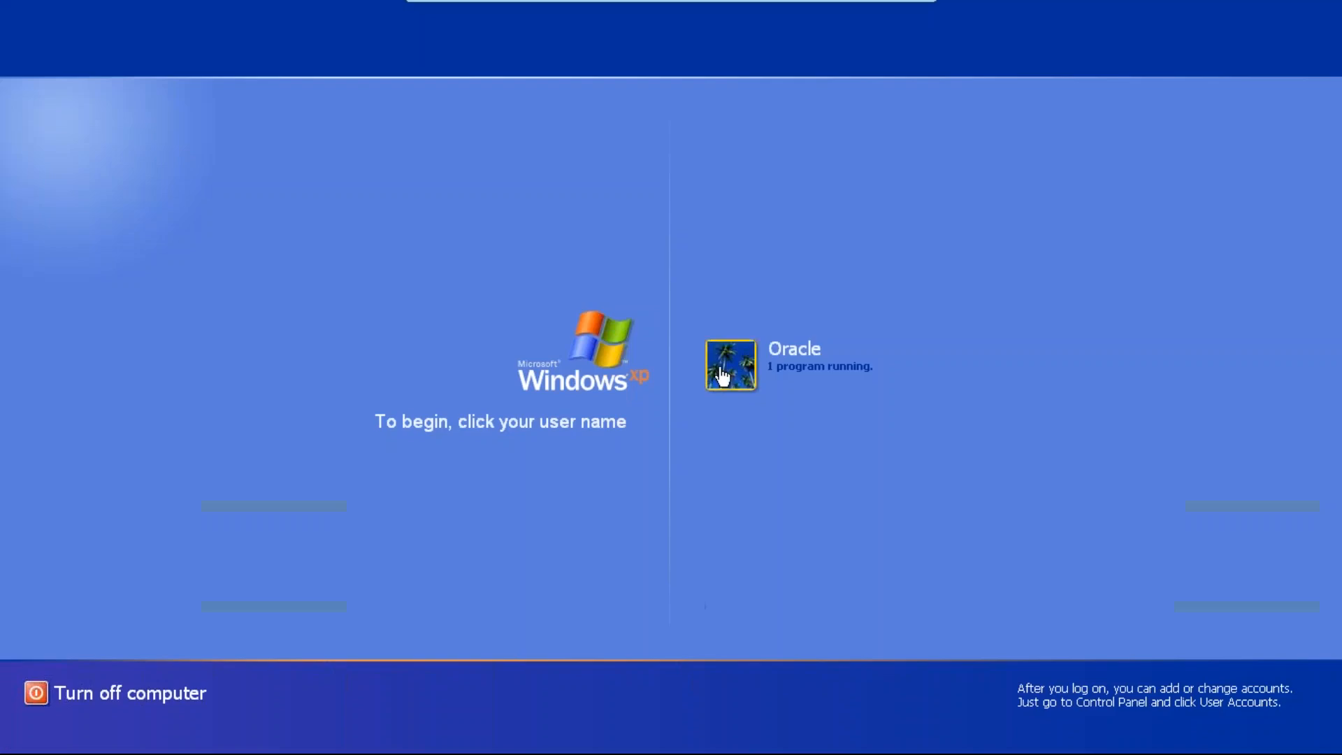
left_click(721, 376)
type("••••••")
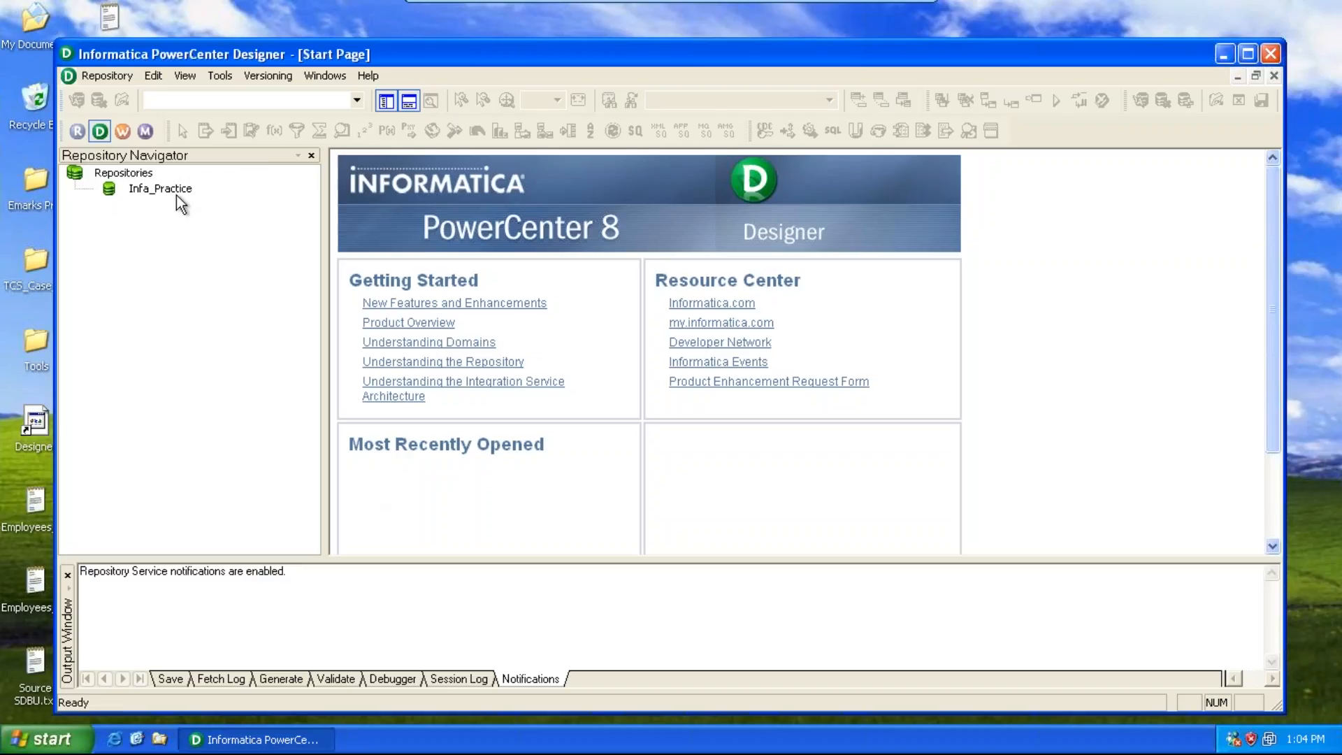
Step: Connect to the Infa_Practice repository as Administrator with the password and open the online_training folder
left_click(175, 190)
double_click(175, 190)
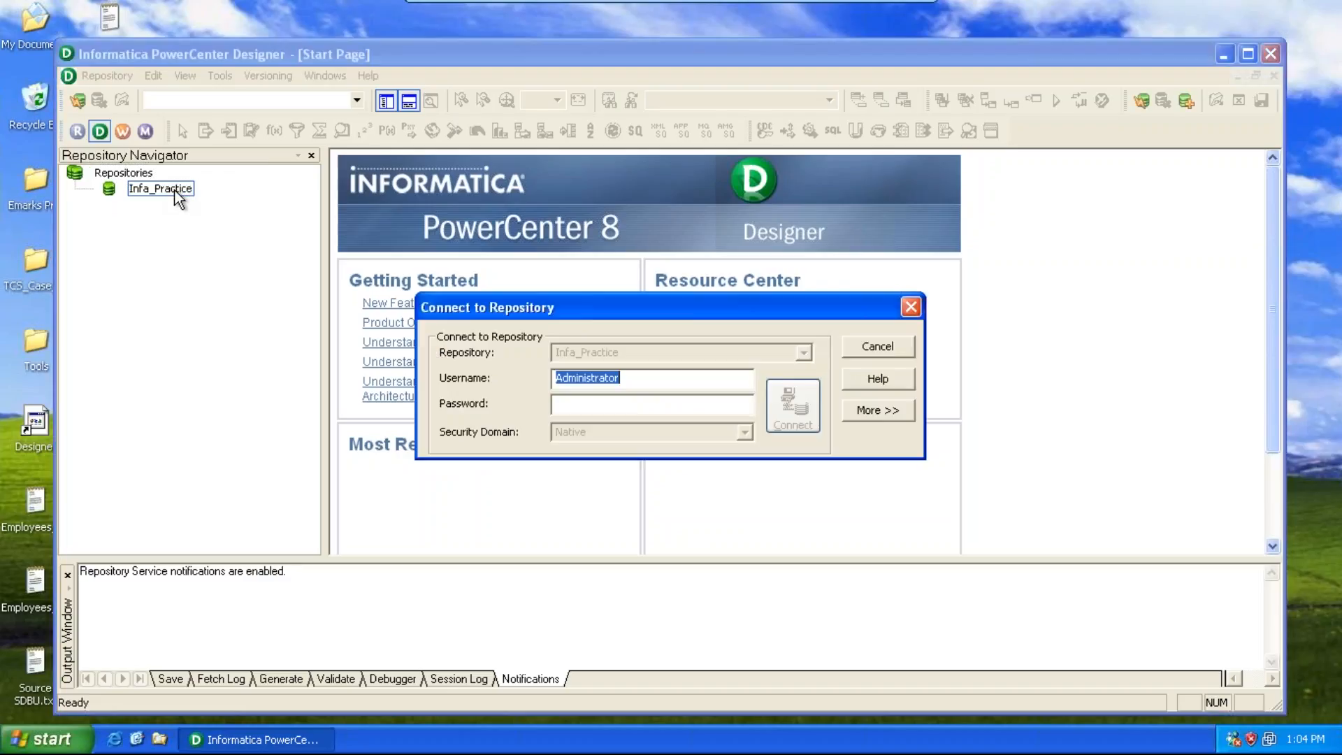
key("Tab")
type("•••••••••••••")
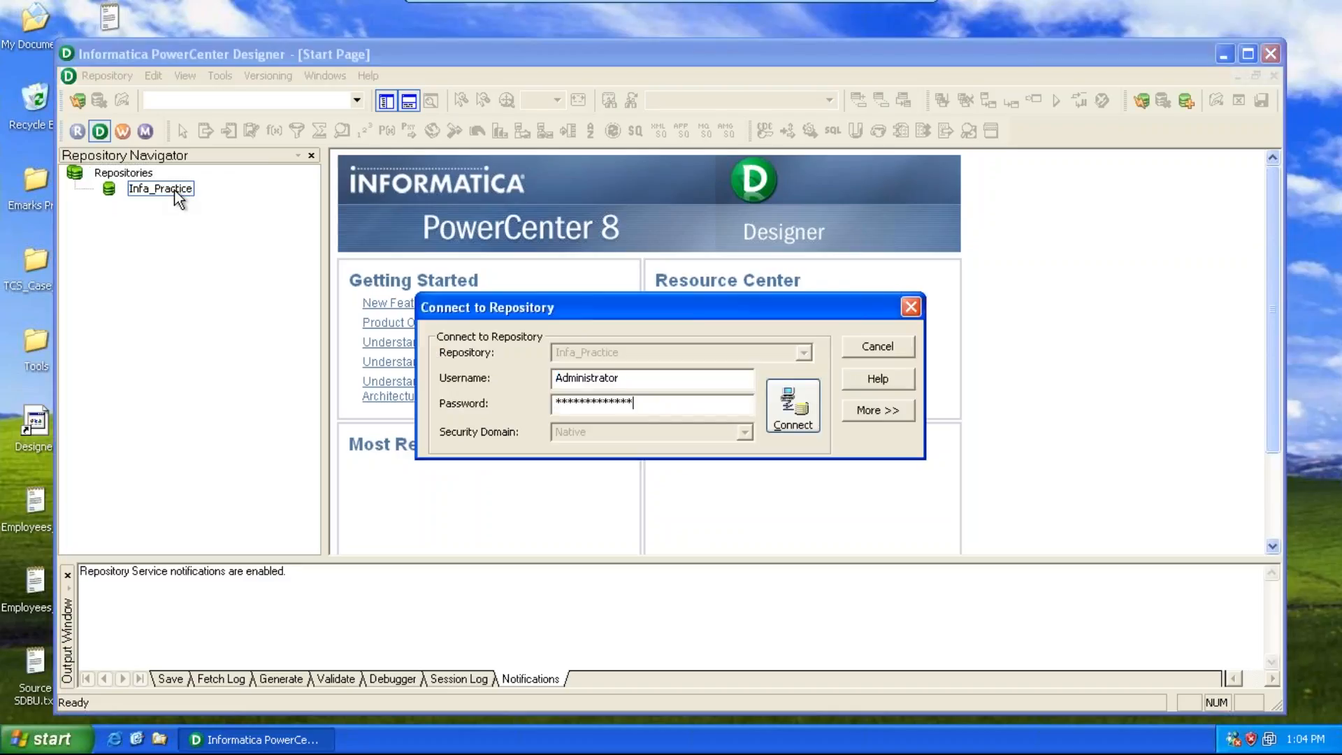
key("Return")
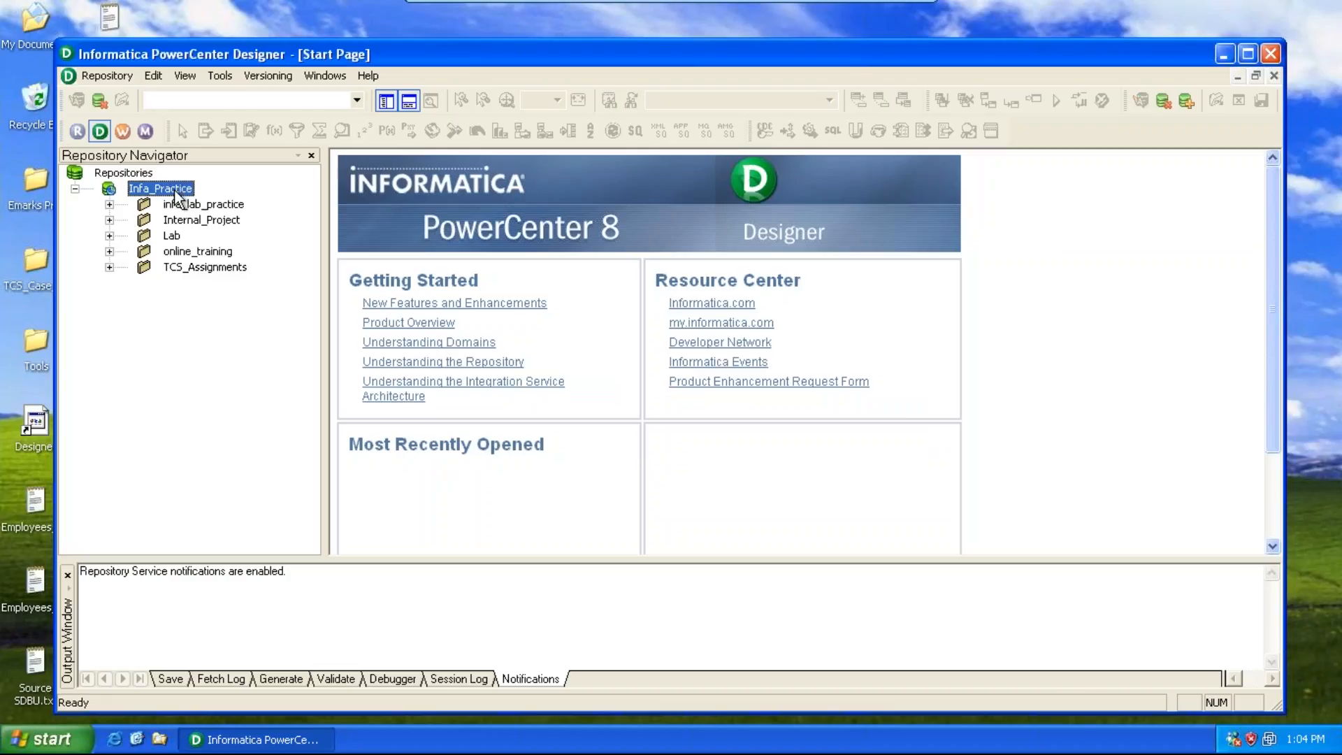
double_click(179, 252)
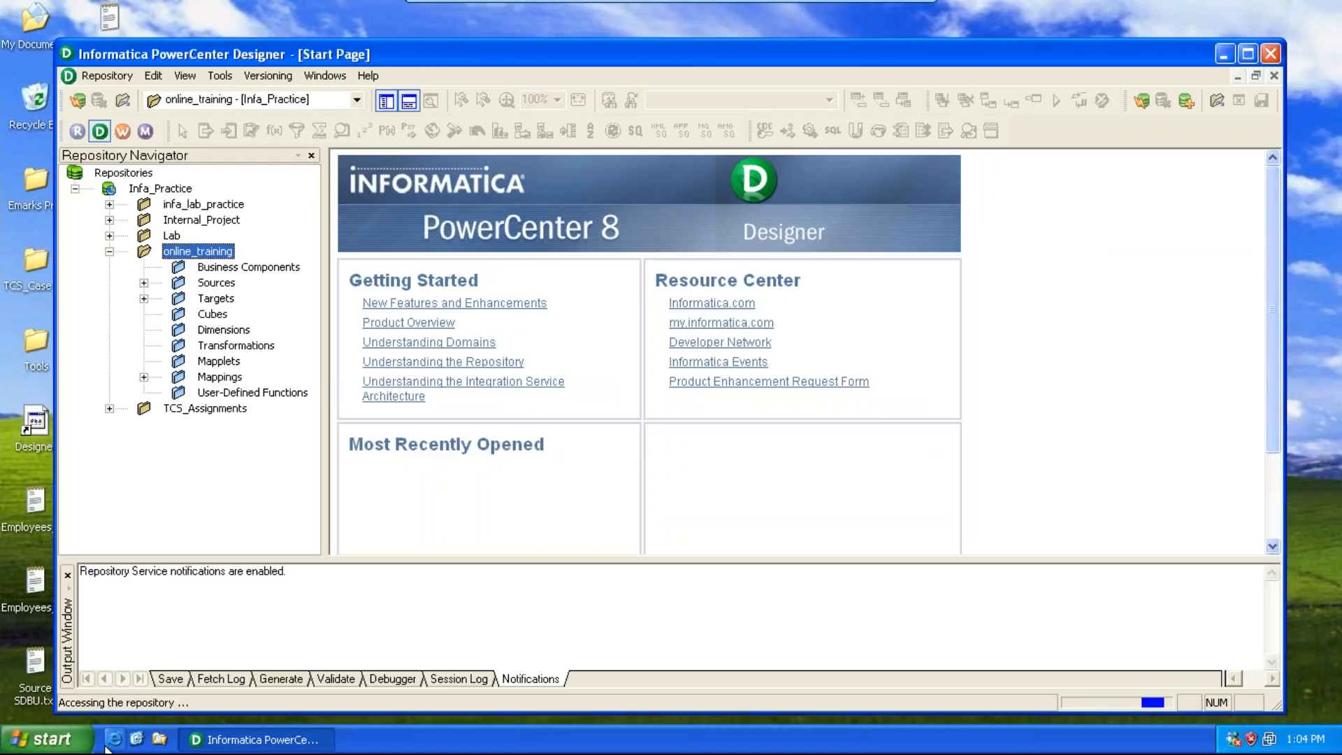
Step: Launch SQL*Plus and log on as user sdbu with the account password
left_click(47, 739)
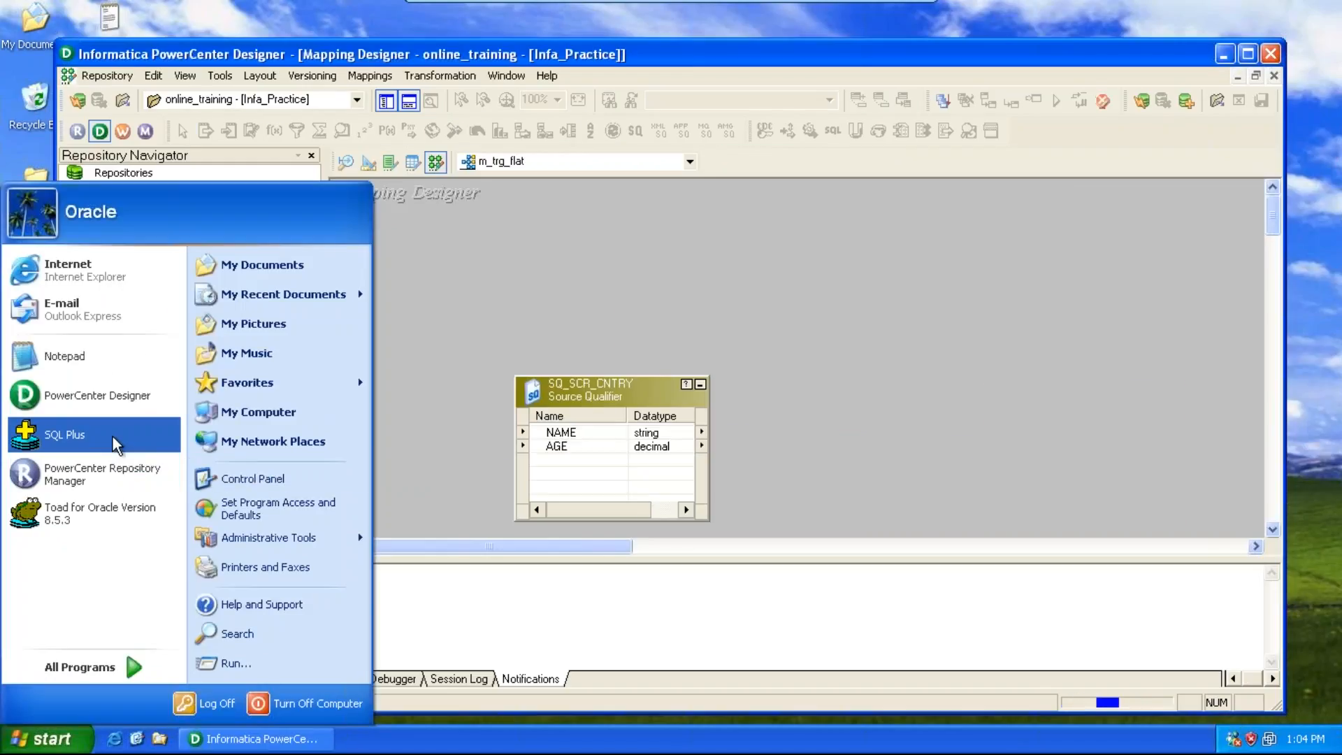
left_click(112, 435)
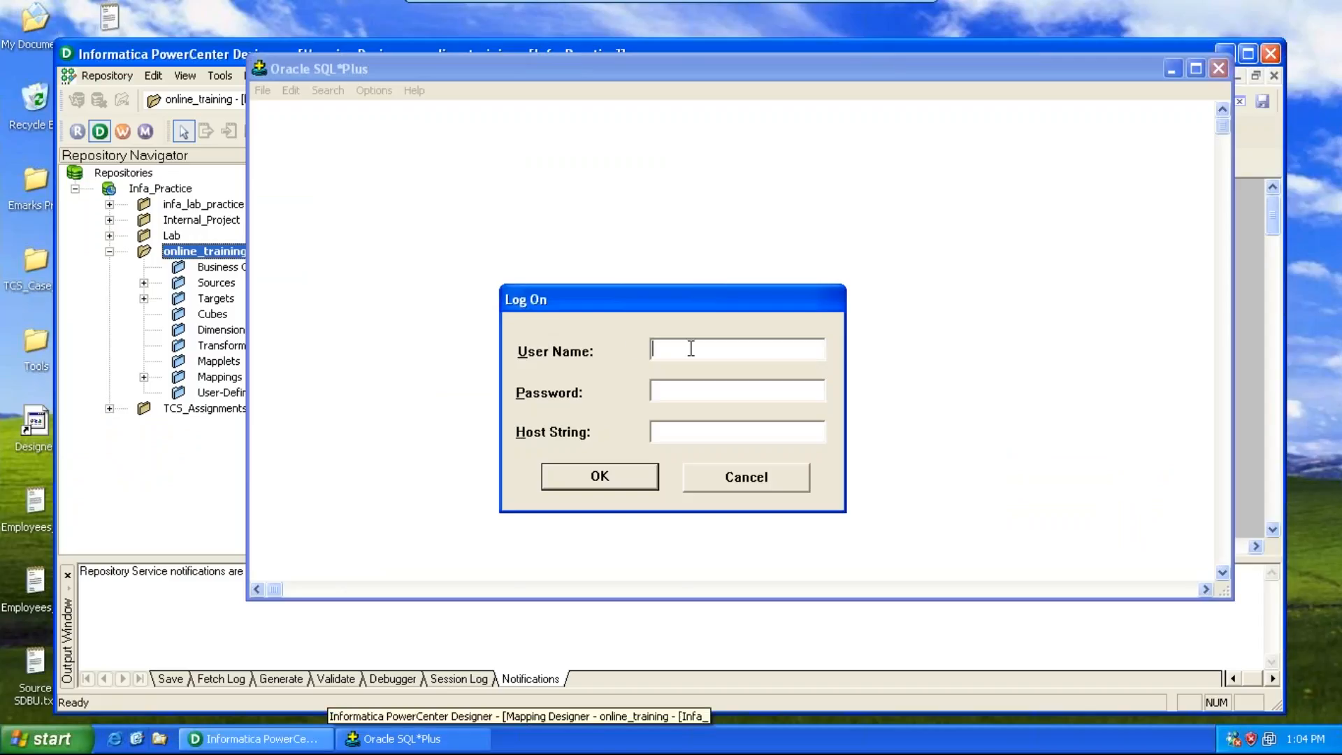
type("sdbu")
key("Tab")
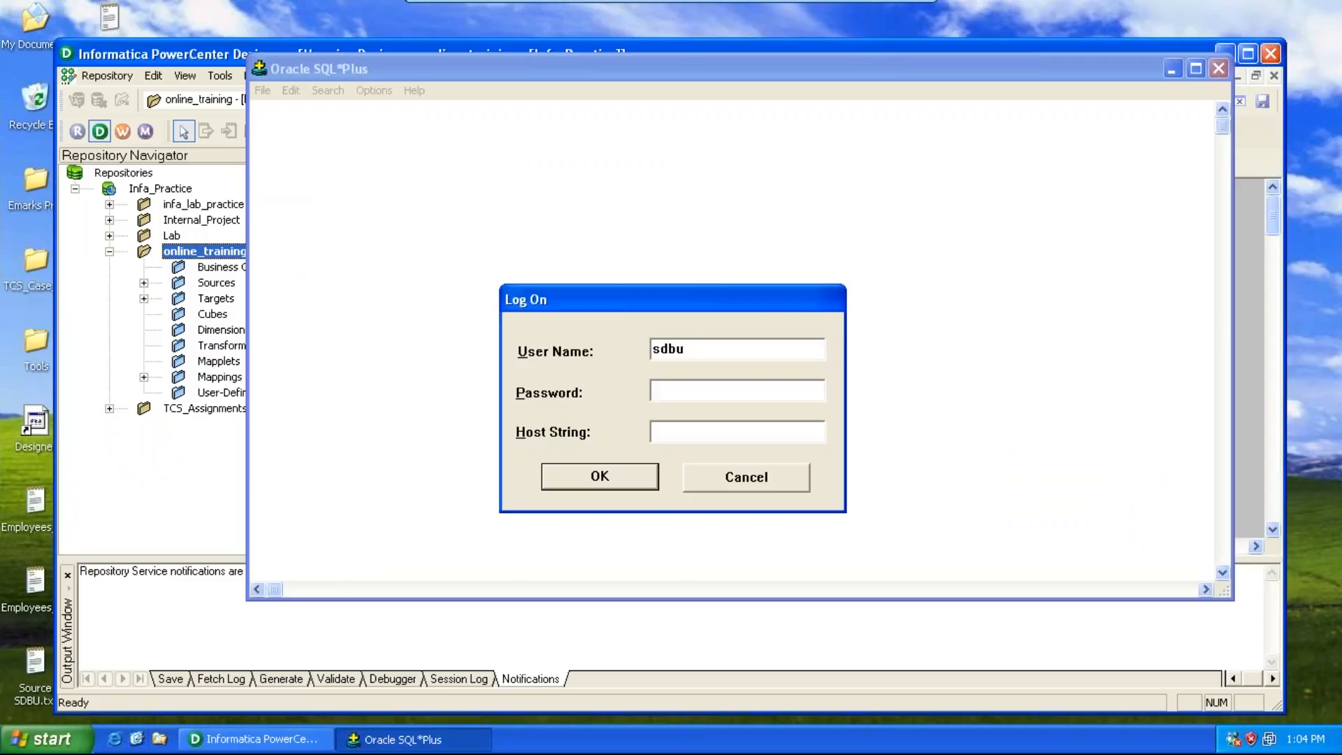
type("sdbu")
key("Return")
Step: Set the SQL*Plus line size to 150 and clear the screen
type("set line")
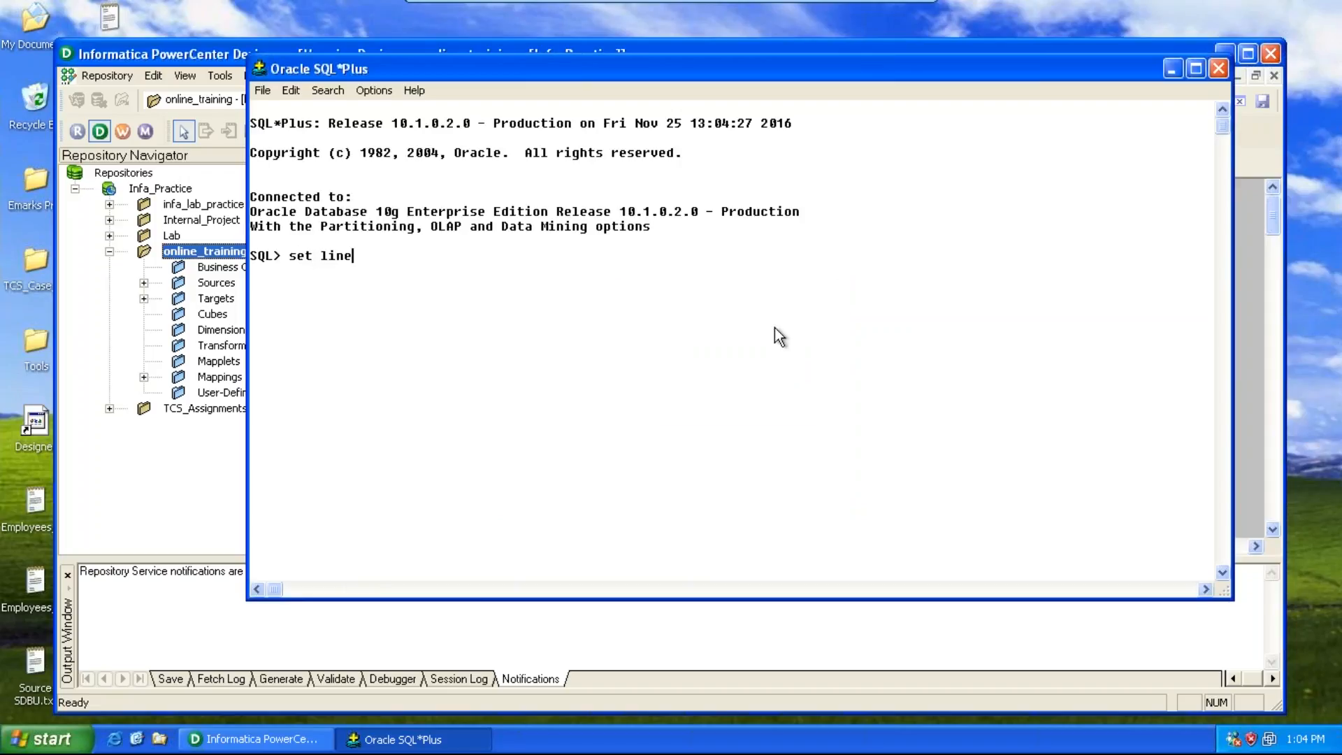
type(" 150;")
key("Return")
type("cl scr")
key("Return")
Step: Query all rows from the dept table and copy the result output
type("select *")
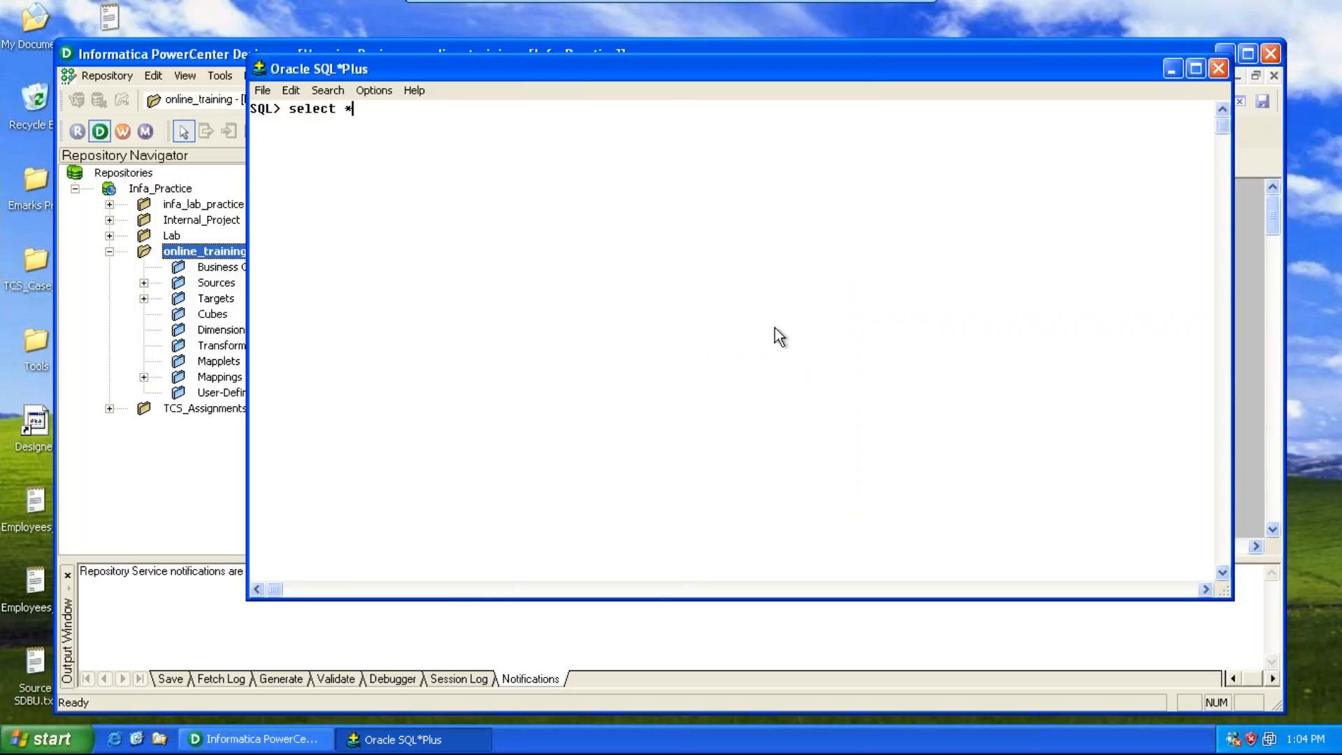
type(" from dept;")
key("Return")
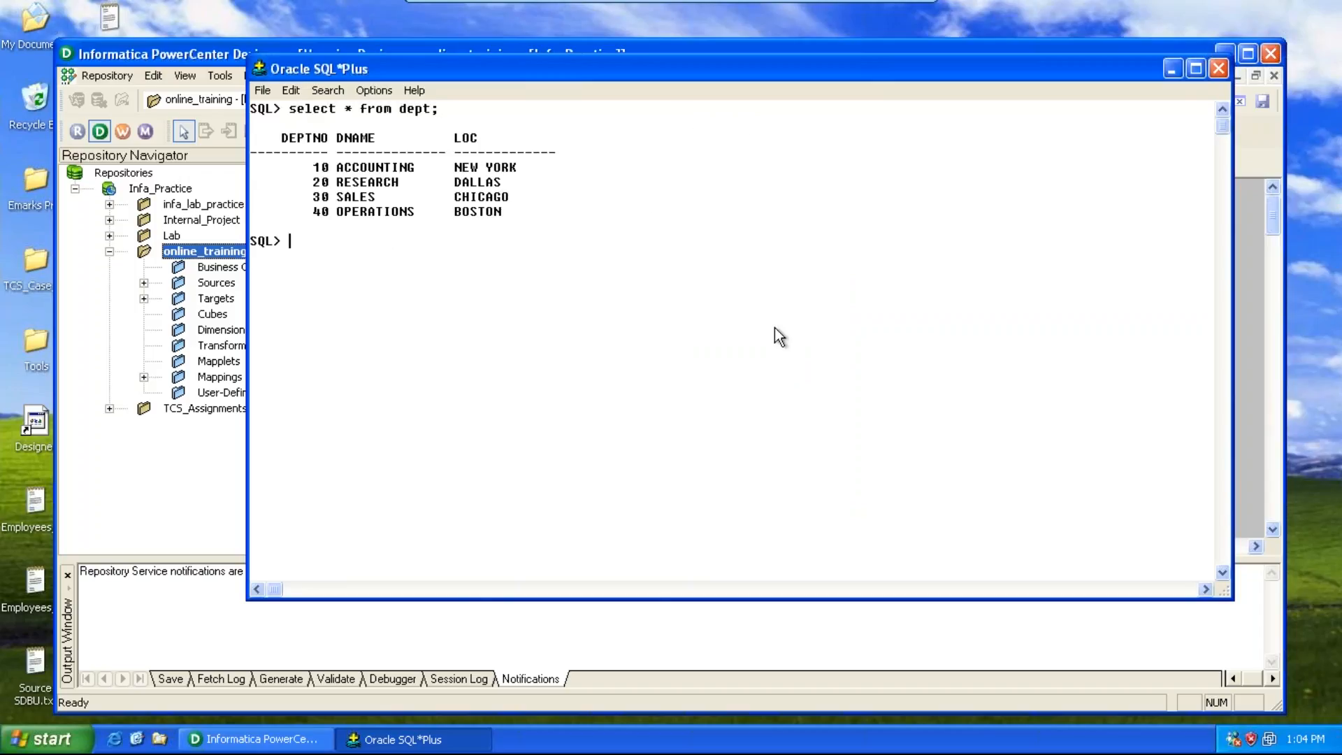
left_click_drag(518, 220, 285, 139)
left_click(285, 139)
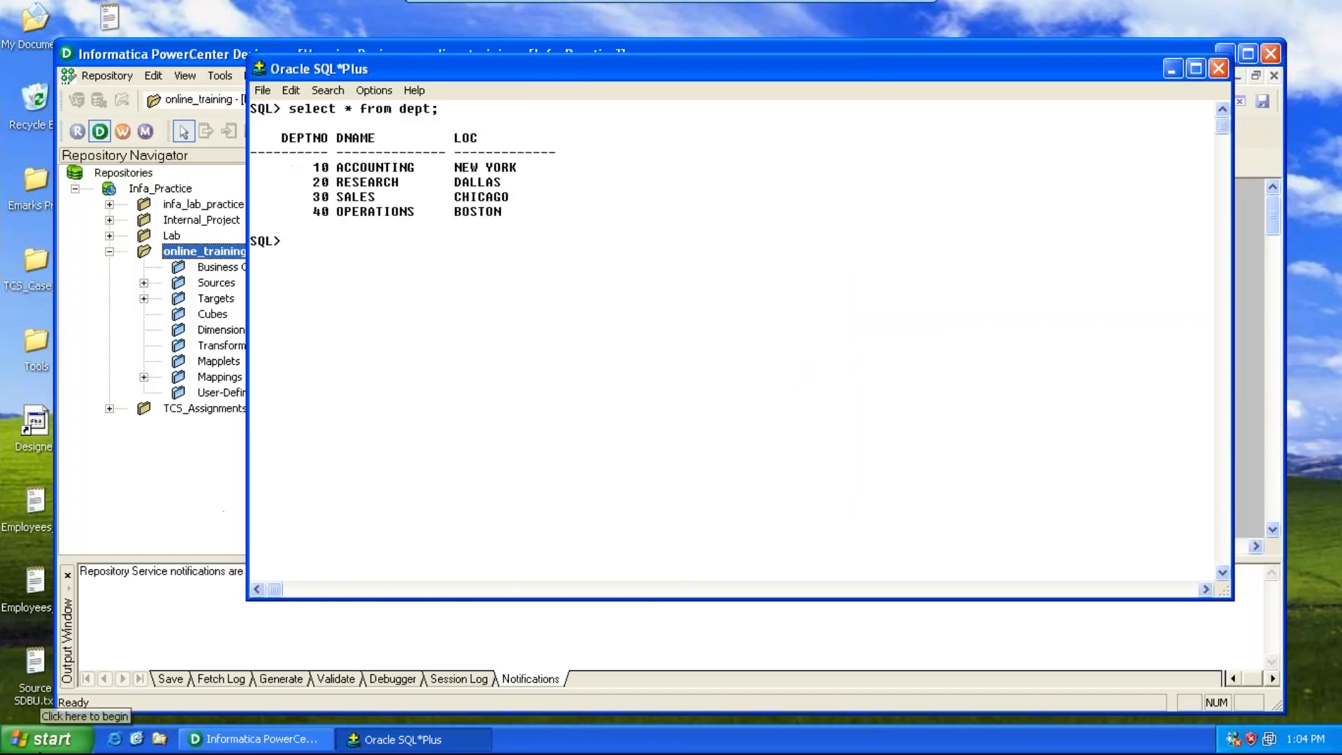
Step: Open the D: drive in Windows Explorer
left_click(40, 751)
left_click(256, 417)
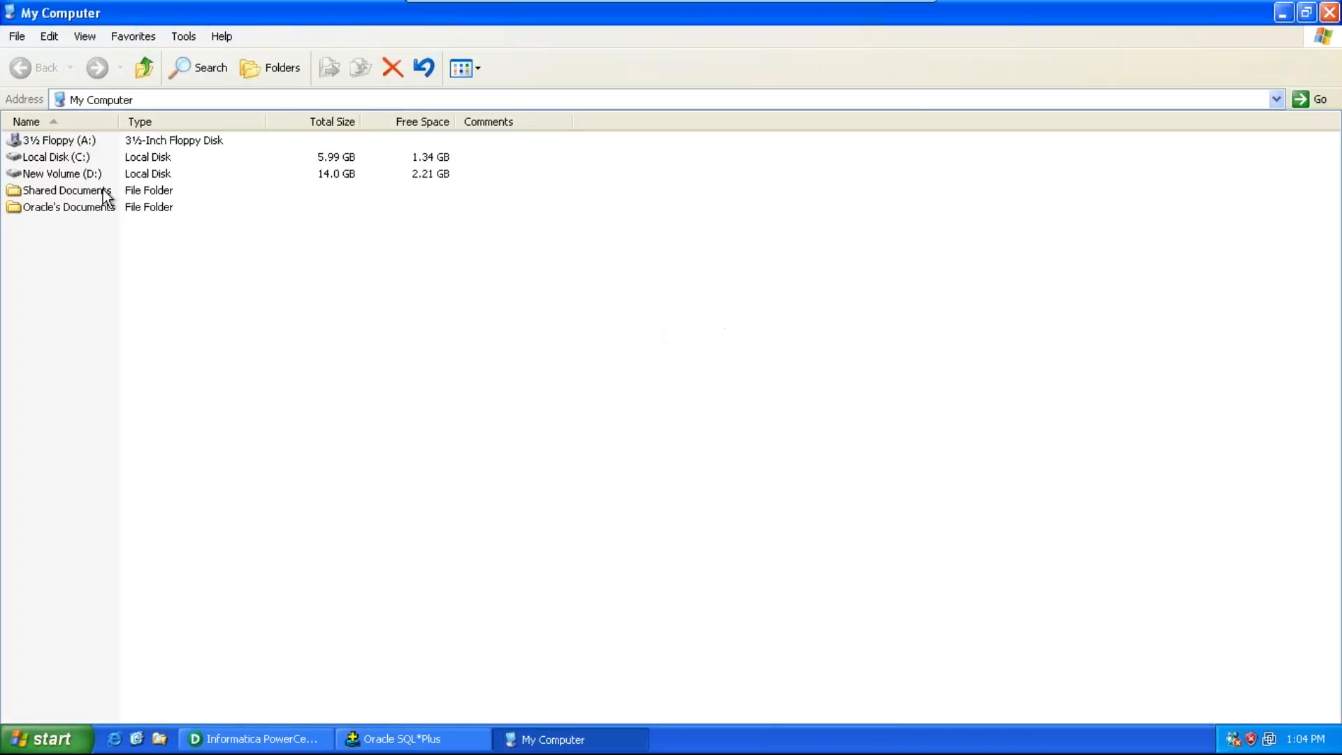
left_click(95, 176)
double_click(95, 177)
Step: Create a new text document on D: named dept_scr.txt
right_click(103, 511)
mouse_move(158, 631)
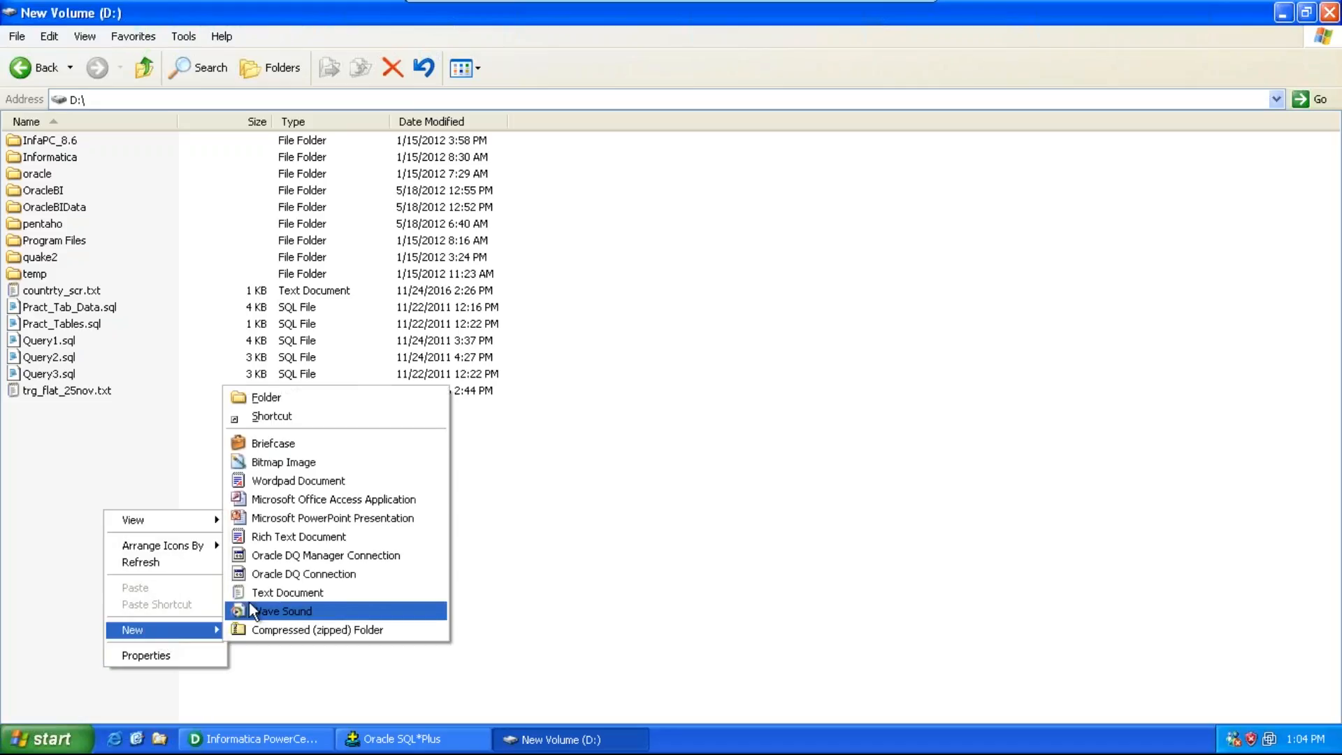
left_click(258, 591)
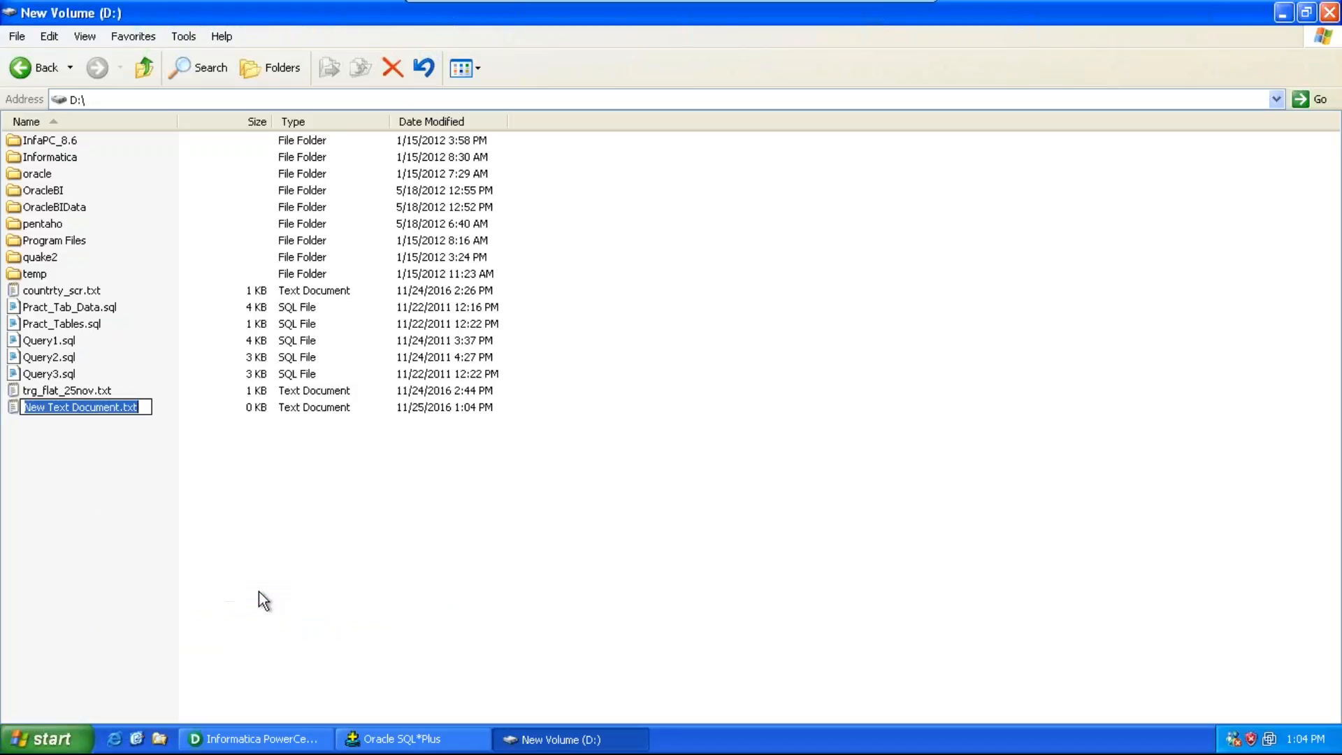
type("dept_scr.txt")
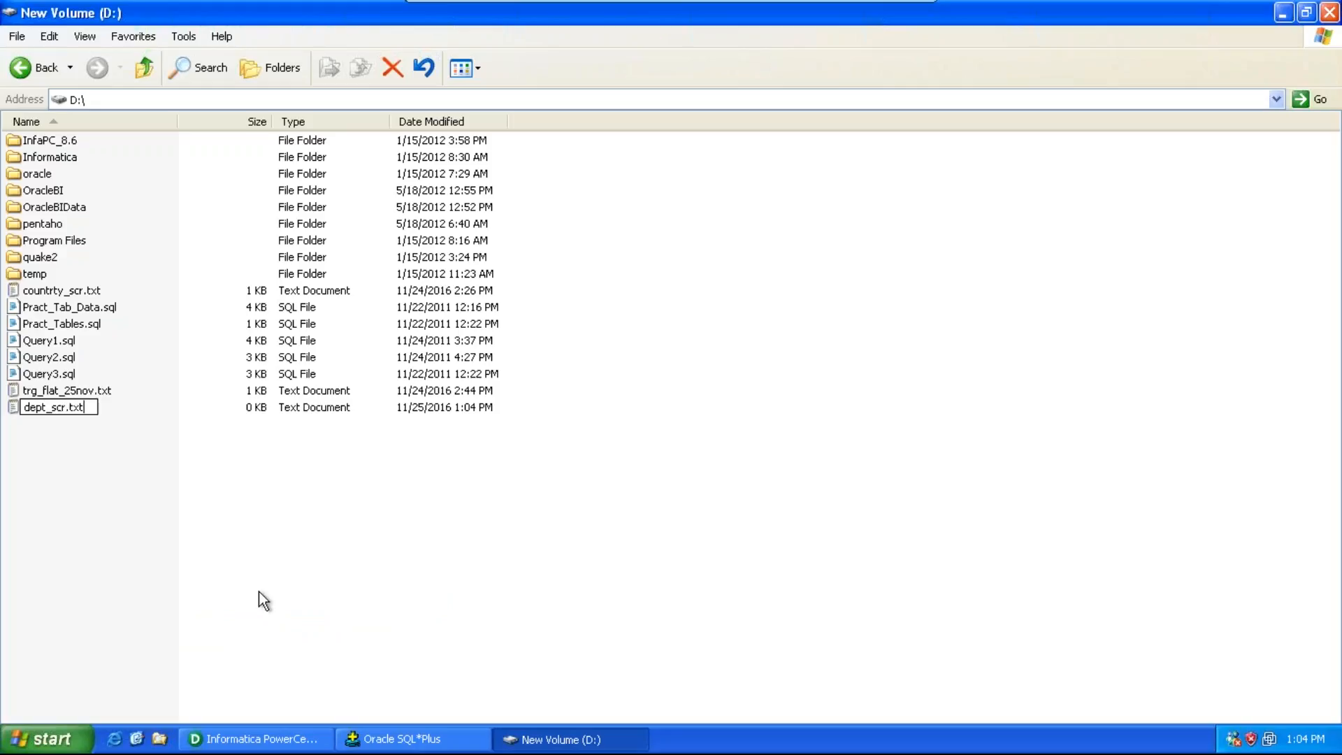
left_click(140, 463)
Step: Open dept_scr.txt in Notepad and paste the copied dept query output
double_click(81, 414)
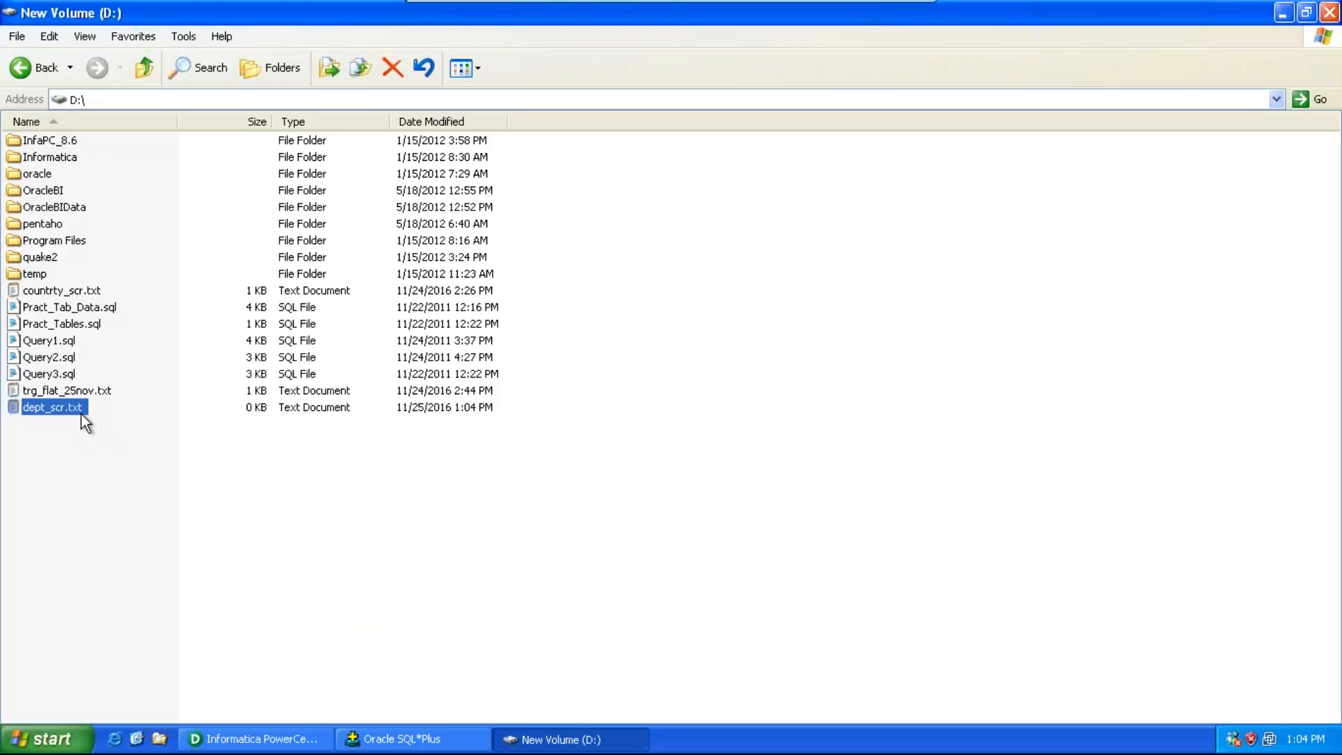
type("DEPTNO DNAME          LOC ------ -------------- --------     10 ACCOUNTING     NEW YORK     20 RESEARCH       DALLAS     30 SALES          CHICAGO     40 OPERATIONS     BOSTON")
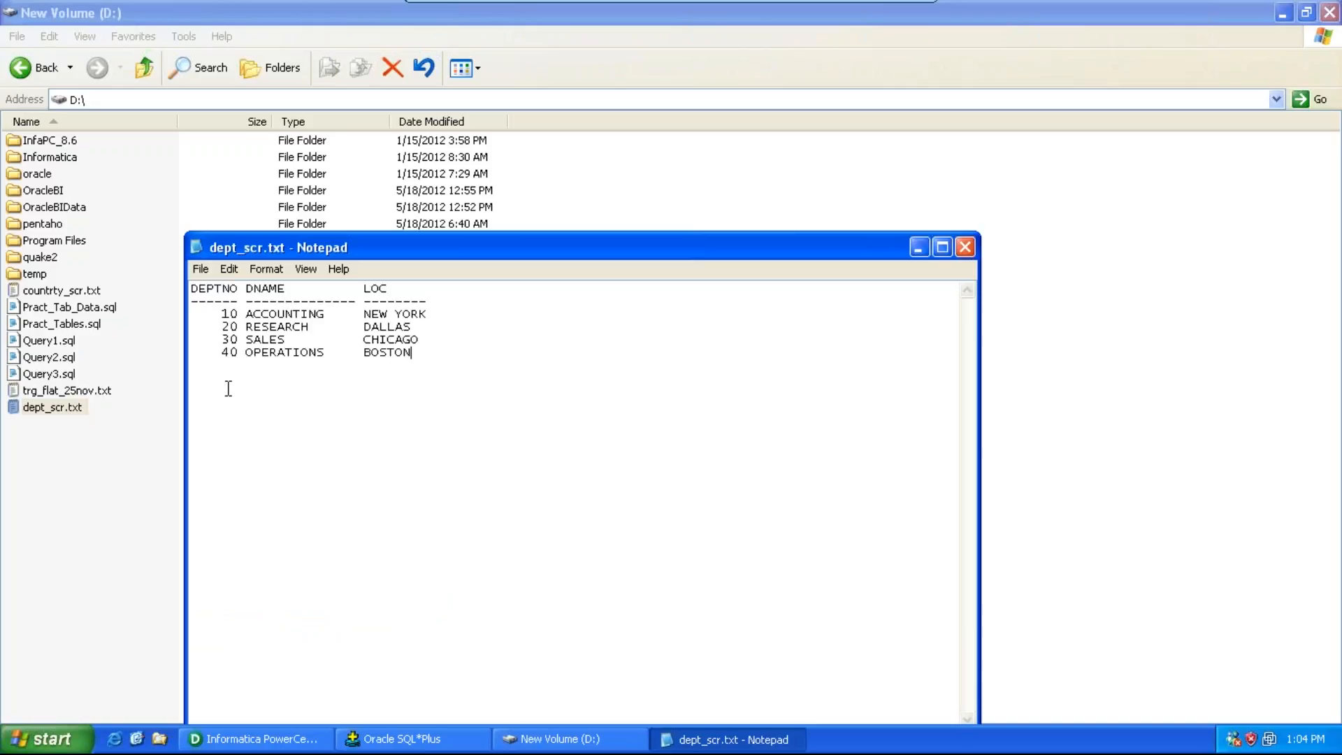
Step: Delete the dashed separator line under the column headers
left_click_drag(430, 301, 191, 307)
key("Delete")
key("Delete")
key("Delete")
key("Delete")
key("Delete")
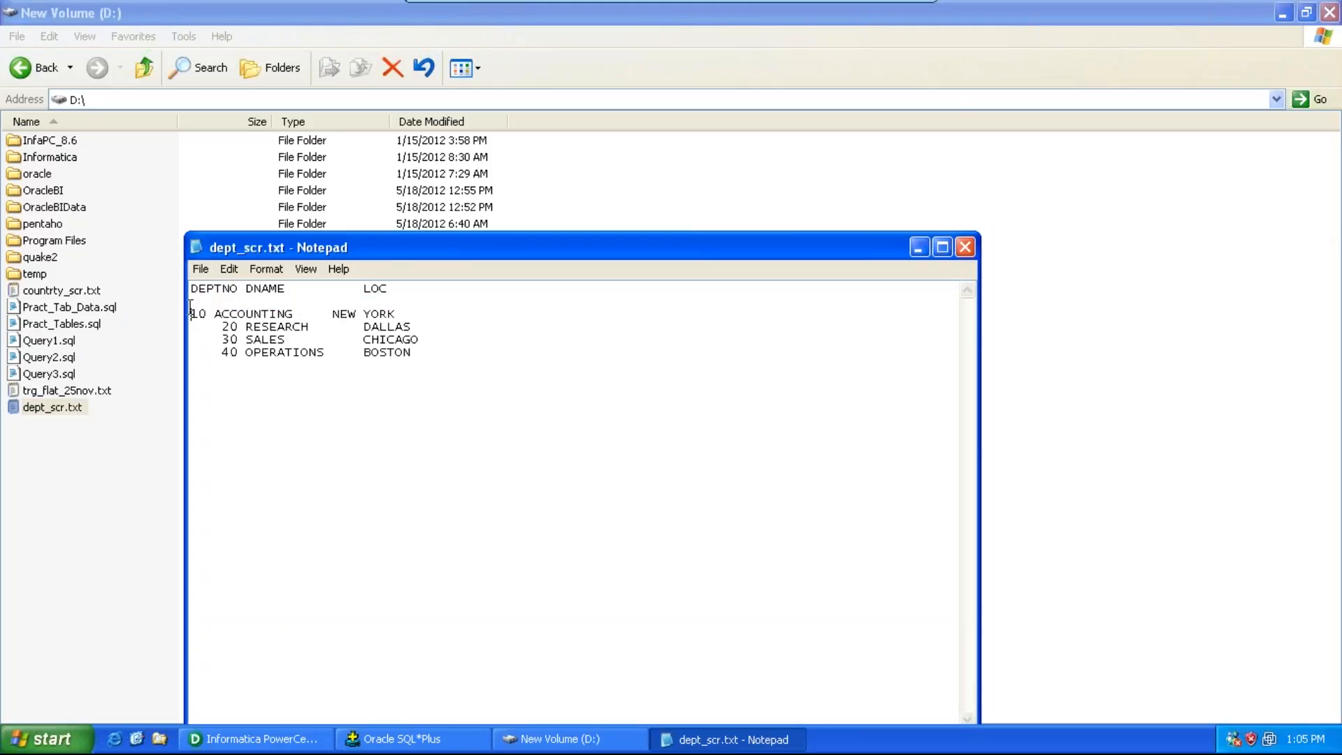
Step: Remove the leading spaces before each department number so rows start at the line beginning
key("BackSpace")
key("Down")
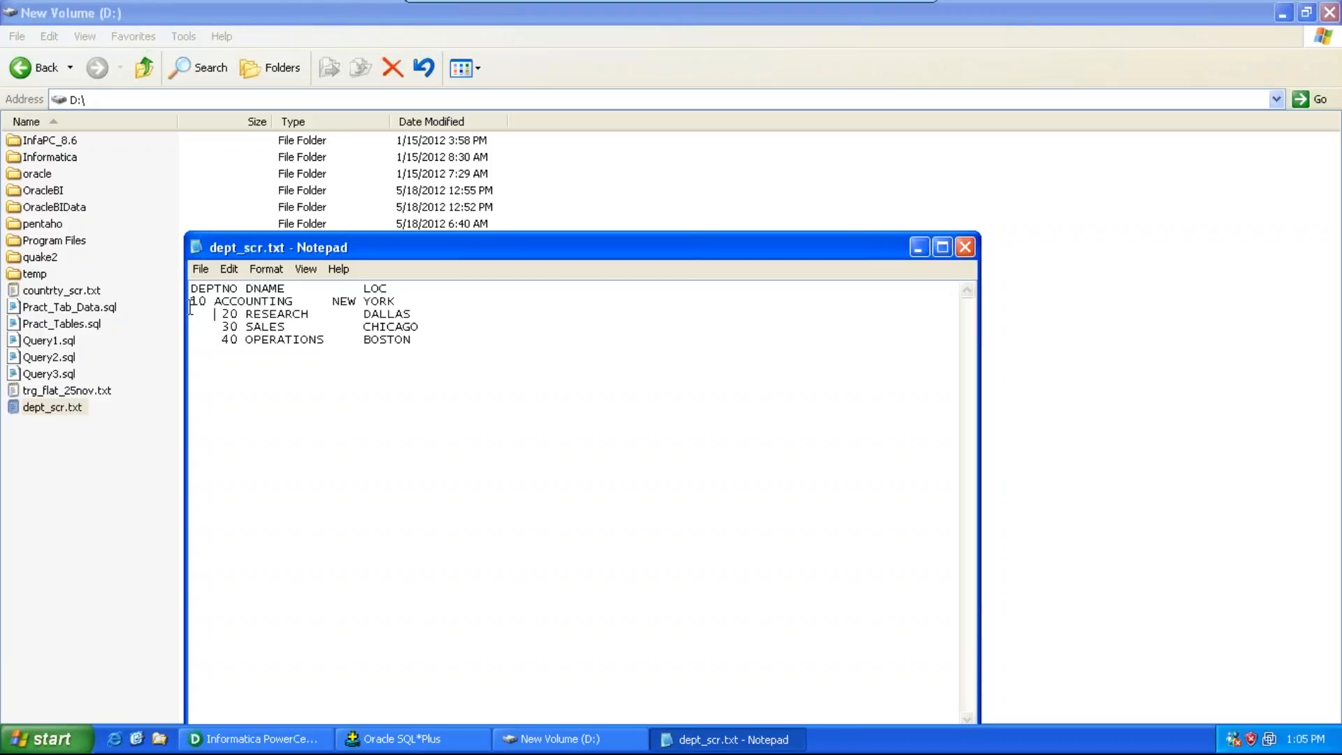
key("Delete")
key("Delete")
key("Delete")
key("Delete")
key("Down")
key("Right")
key("Right")
key("BackSpace")
key("BackSpace")
key("BackSpace")
key("BackSpace")
key("BackSpace")
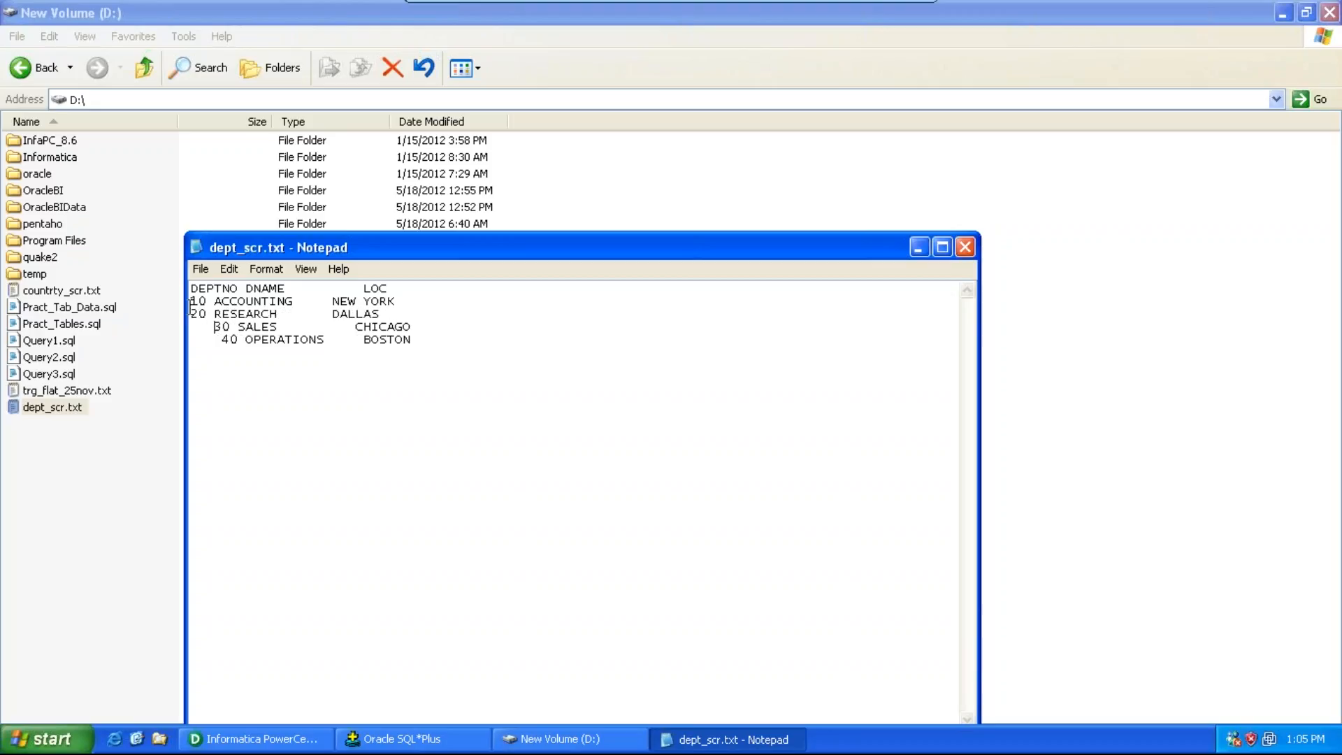
key("Return")
key("Down")
key("Right")
key("Right")
key("BackSpace")
key("BackSpace")
key("BackSpace")
key("BackSpace")
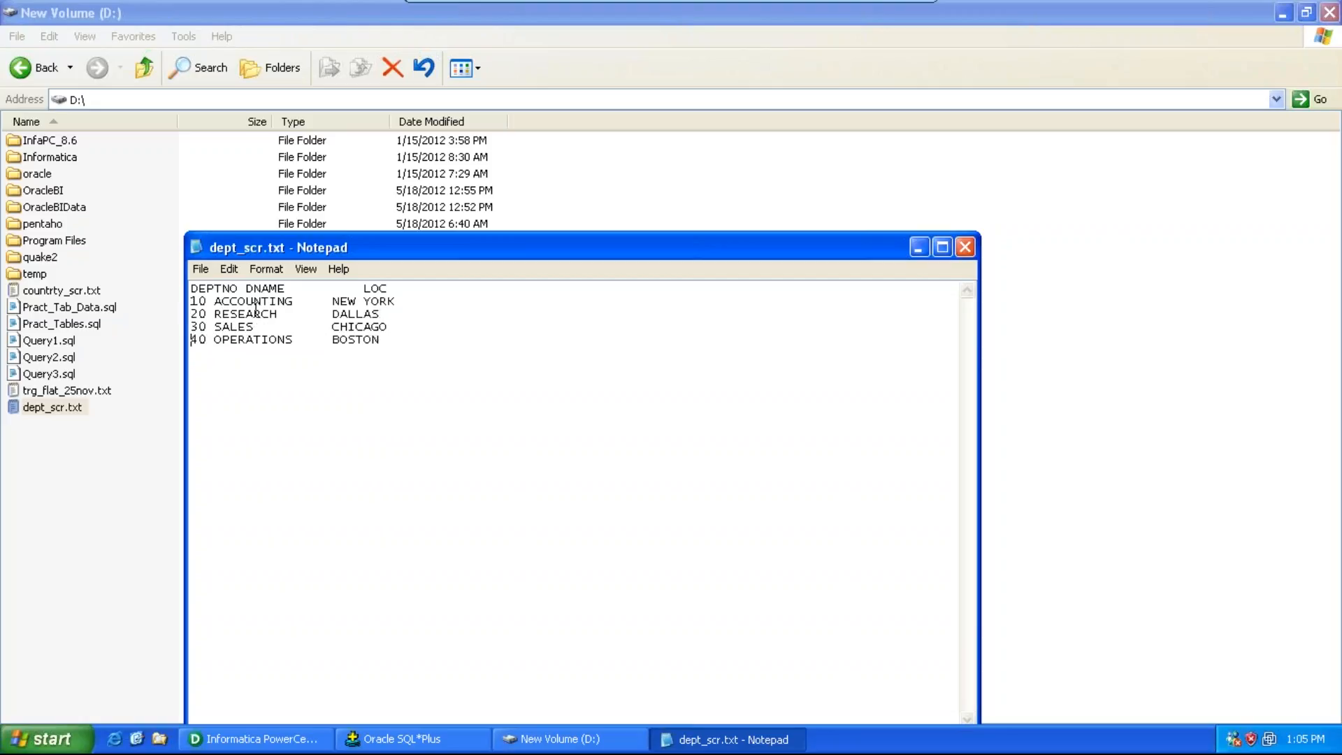
Step: Replace the spaces between department numbers and names with commas on each data row
left_click(217, 303)
key("BackSpace")
key("Down")
key("BackSpace")
type(",")
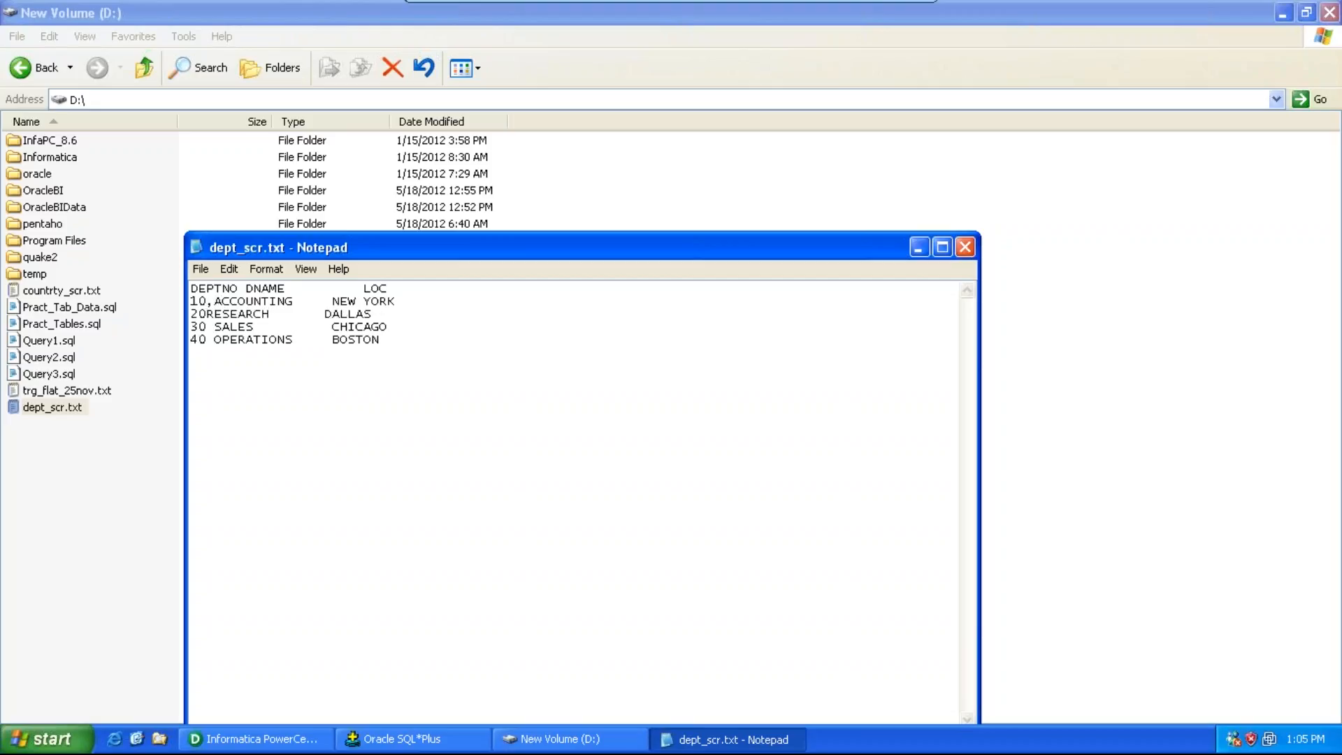
key("Down")
key("BackSpace")
type(",")
key("Down")
key("BackSpace")
type(",")
Step: Replace the header spacing with commas so it reads DEPTNO,DNAME,LOC
key("Up")
key("Up")
key("Up")
key("Up")
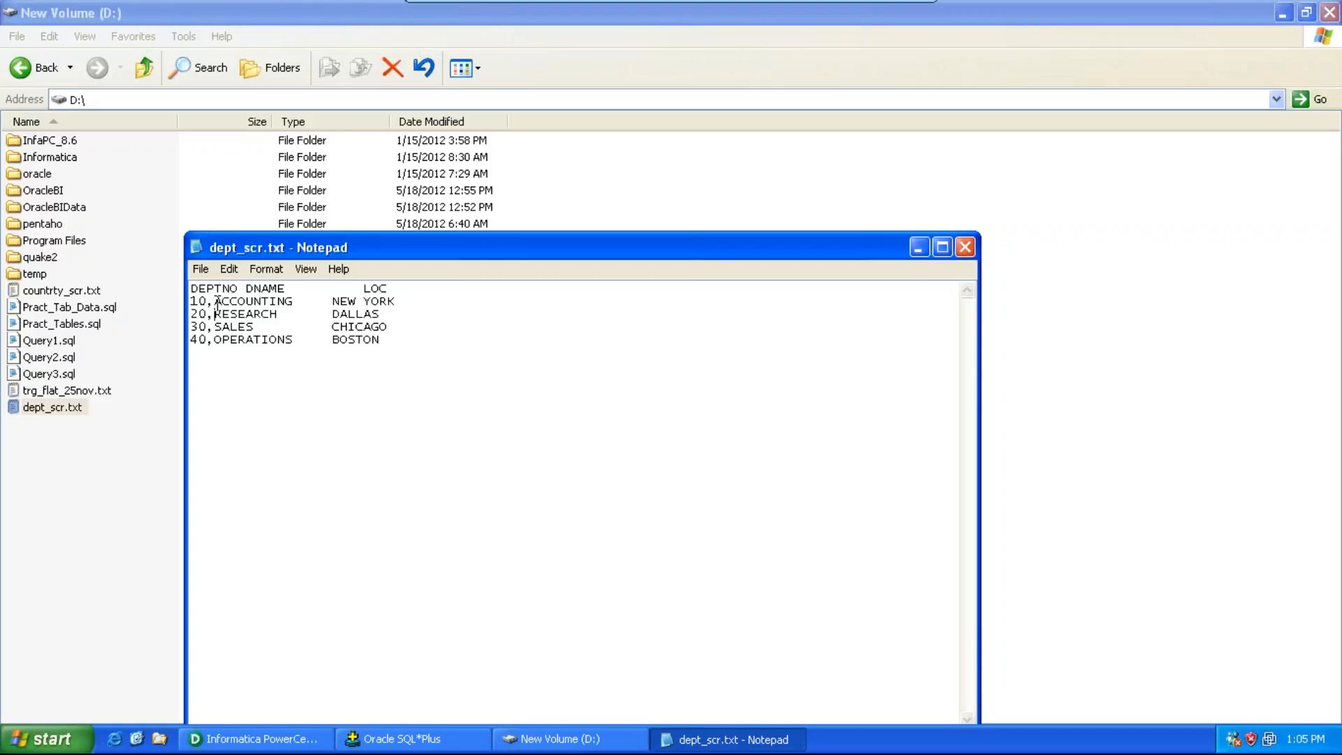
key("Right")
key("Right")
key("Right")
key("Right")
key("BackSpace")
type(",")
key("End")
key("BackSpace")
key("BackSpace")
key("BackSpace")
key("BackSpace")
key("BackSpace")
key("BackSpace")
key("BackSpace")
key("BackSpace")
key("BackSpace")
Step: Replace the gaps before each location with commas on all four data rows
key("BackSpace")
type(",")
key("Down")
key("Left")
key("Left")
key("Left")
key("Left")
key("Left")
key("Left")
key("Left")
key("Left")
key("BackSpace")
key("BackSpace")
key("BackSpace")
key("BackSpace")
key("BackSpace")
type(",")
key("Down")
key("End")
key("Left")
key("Left")
key("Left")
key("Left")
key("Left")
key("Left")
key("BackSpace")
key("BackSpace")
key("BackSpace")
key("BackSpace")
key("BackSpace")
key("BackSpace")
key("BackSpace")
type(",")
key("Down")
key("End")
key("Left")
key("Left")
key("Left")
key("Left")
key("Left")
key("Left")
key("Left")
key("BackSpace")
key("BackSpace")
key("BackSpace")
key("BackSpace")
key("BackSpace")
key("BackSpace")
key("BackSpace")
key("BackSpace")
key("BackSpace")
key("BackSpace")
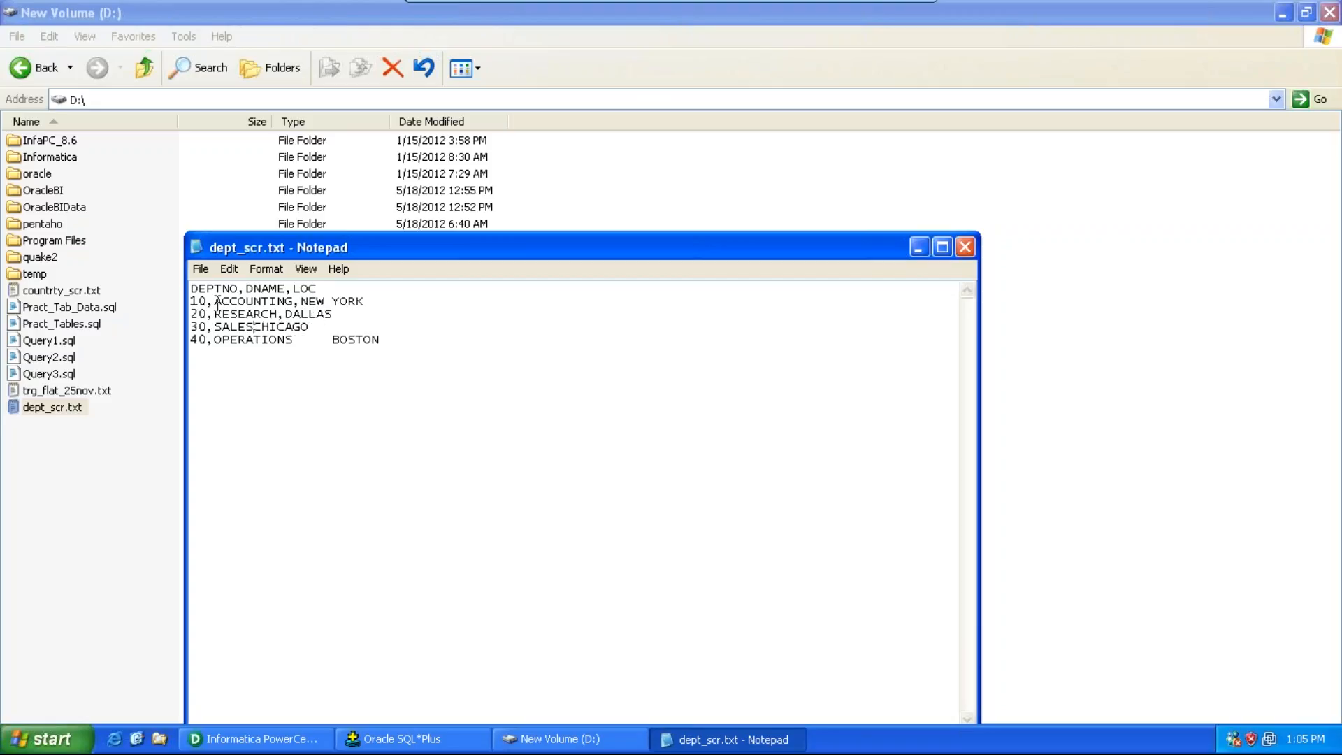
type(",")
key("Down")
key("End")
key("BackSpace")
key("BackSpace")
key("BackSpace")
key("BackSpace")
key("BackSpace")
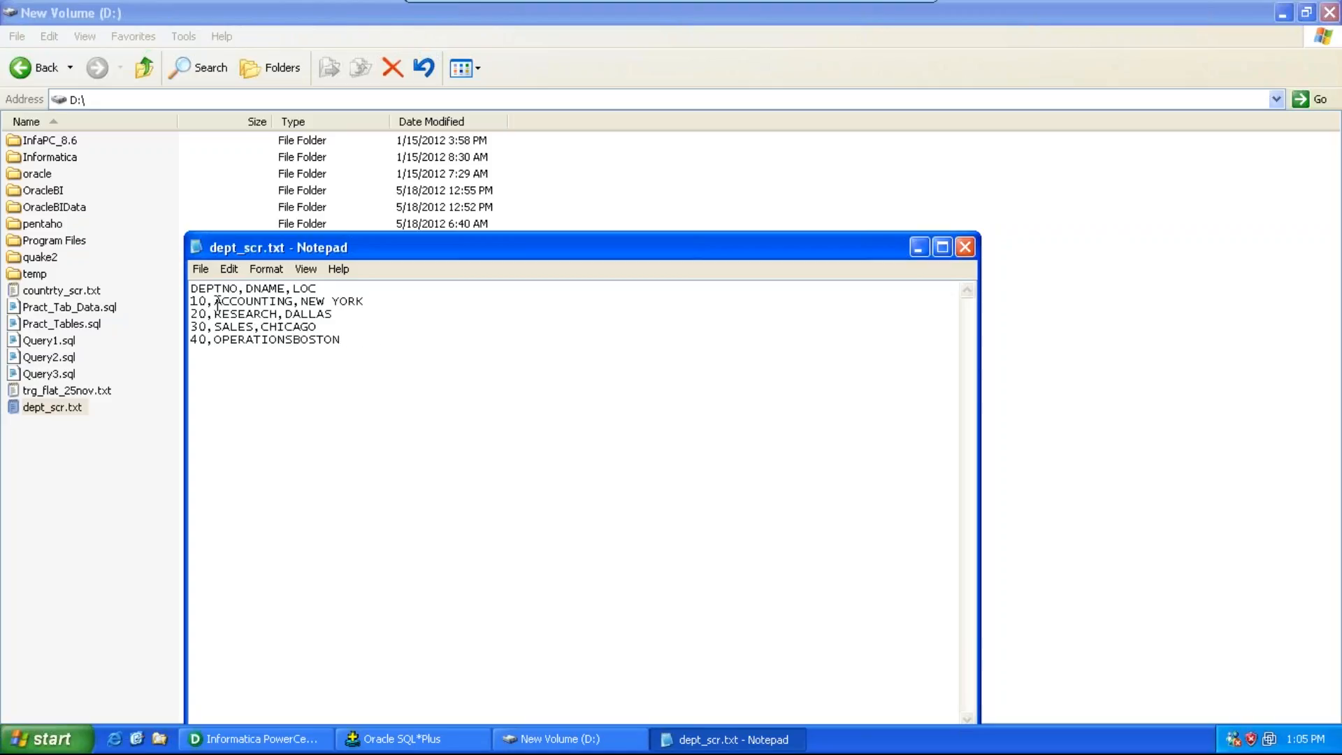
type(",")
Step: Minimize Notepad, return to PowerCenter Designer and open the Source Analyzer
left_click(919, 248)
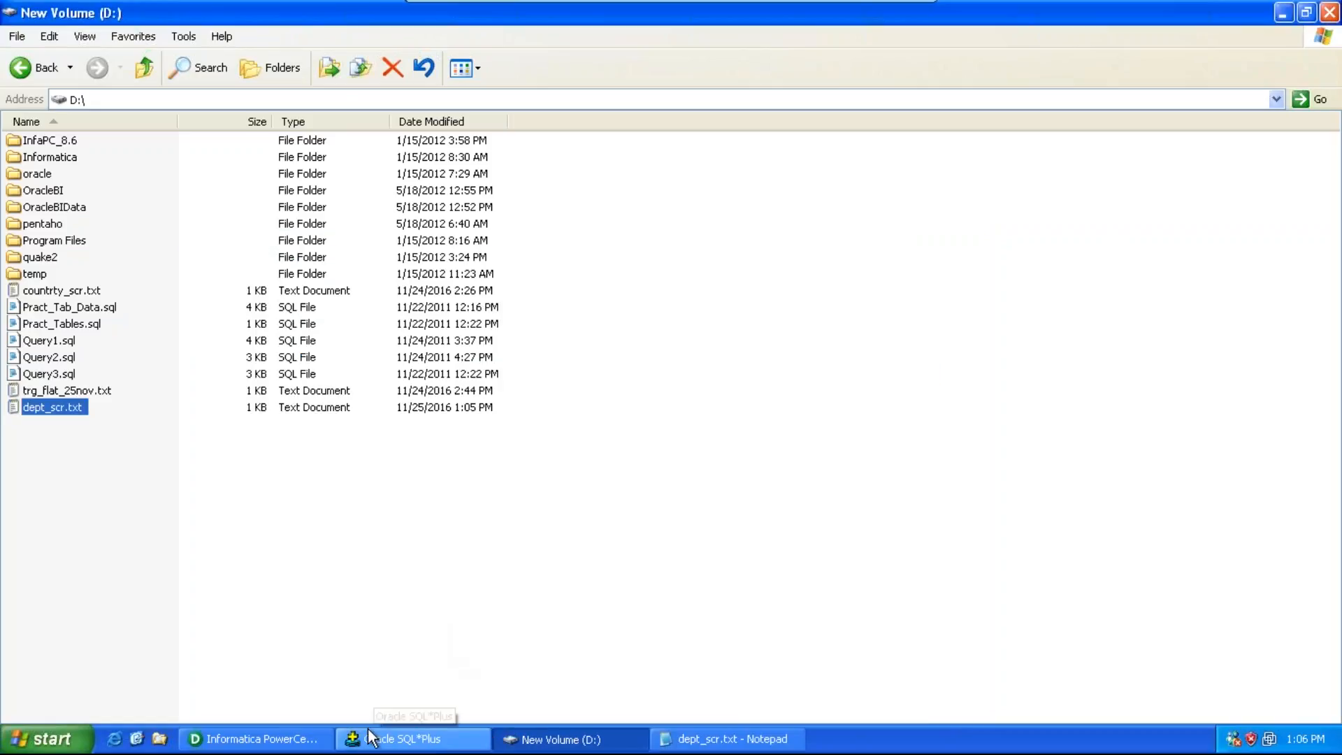
left_click(326, 741)
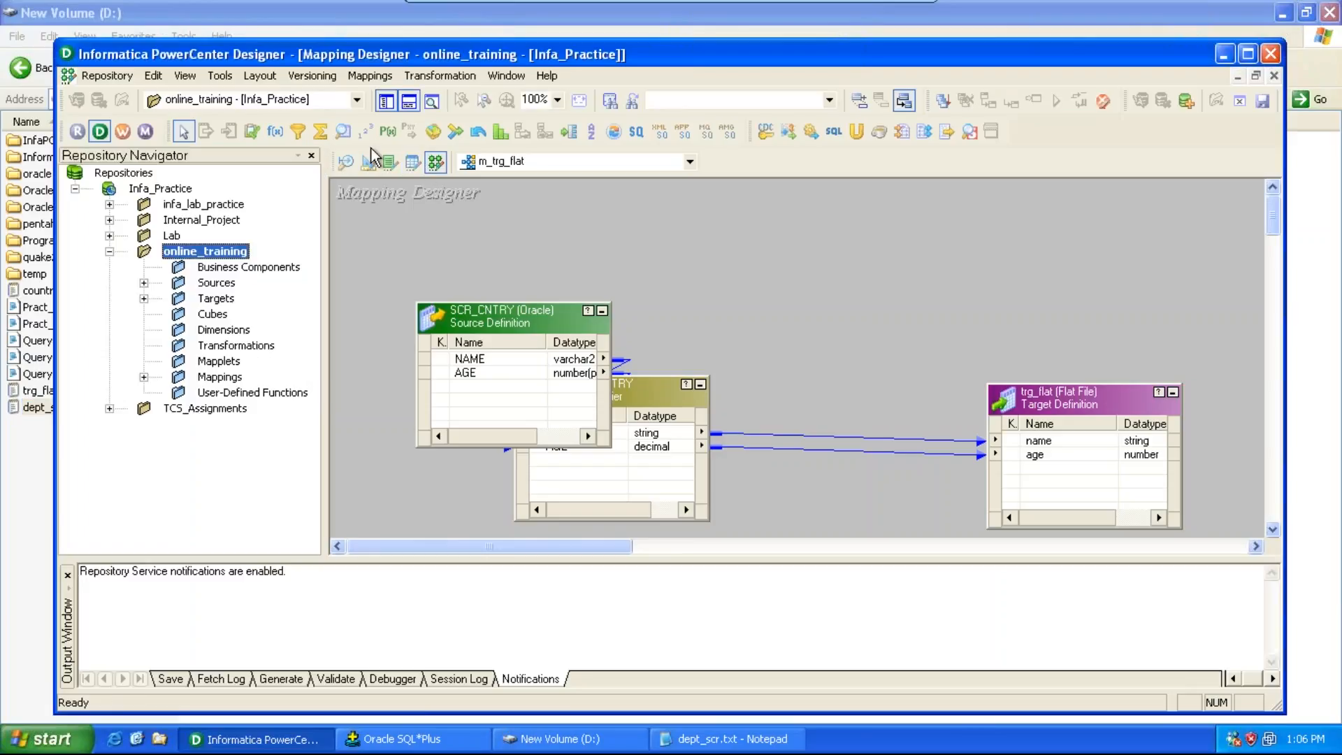
left_click(234, 77)
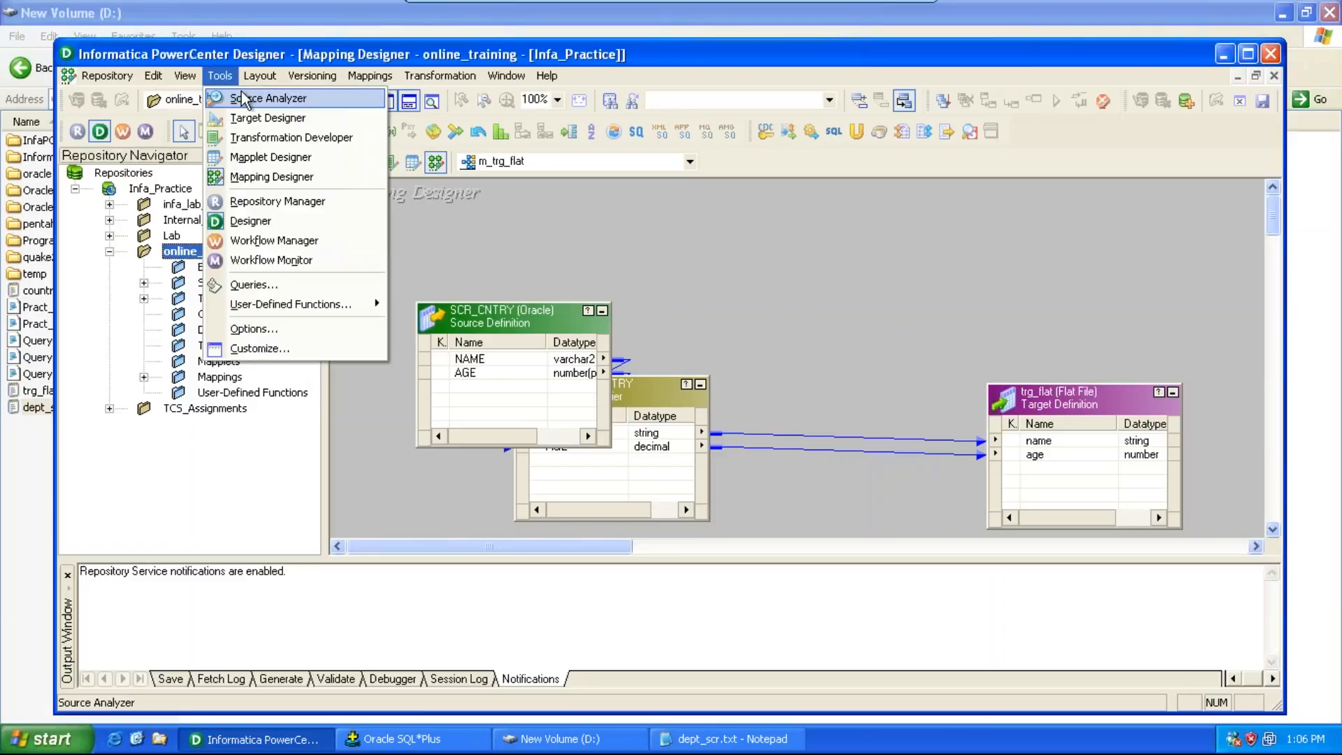
left_click(253, 97)
Step: Start a flat-file source import and open dept_scr.txt from the D: drive, showing all file types
left_click(365, 75)
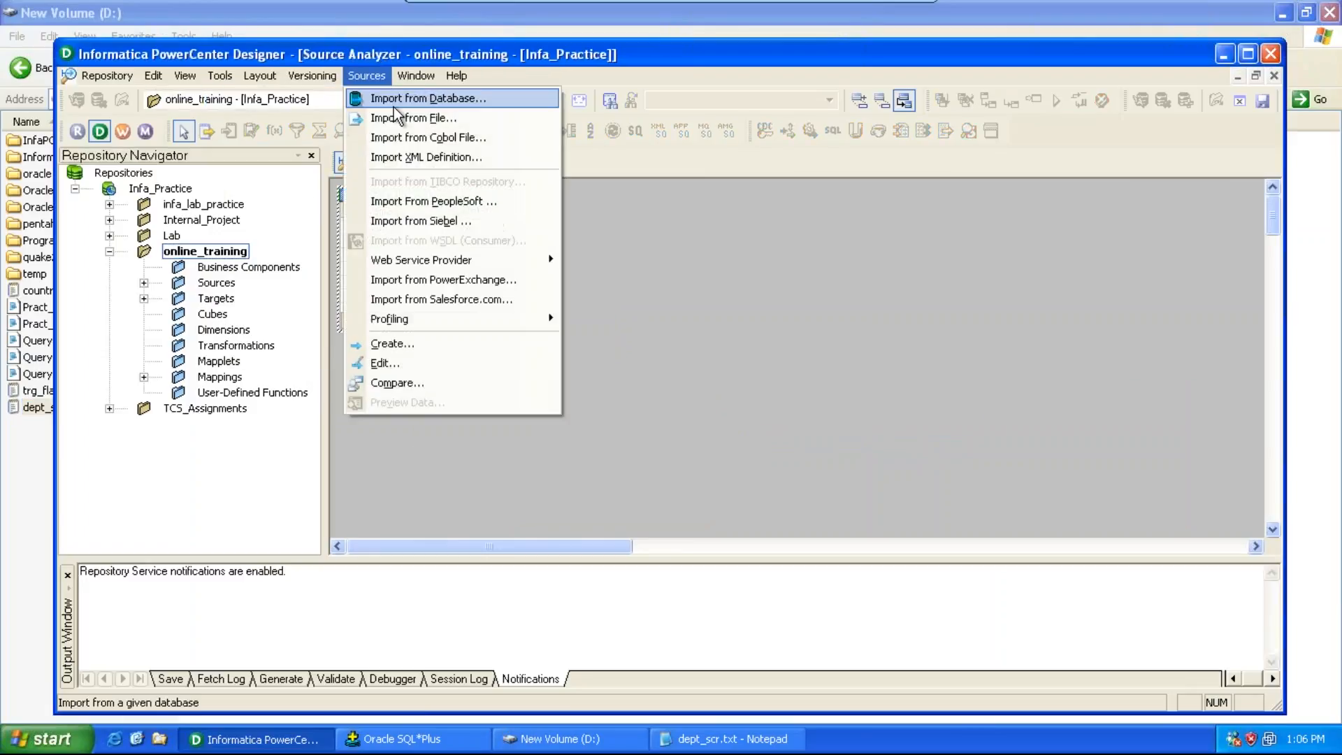
left_click(394, 110)
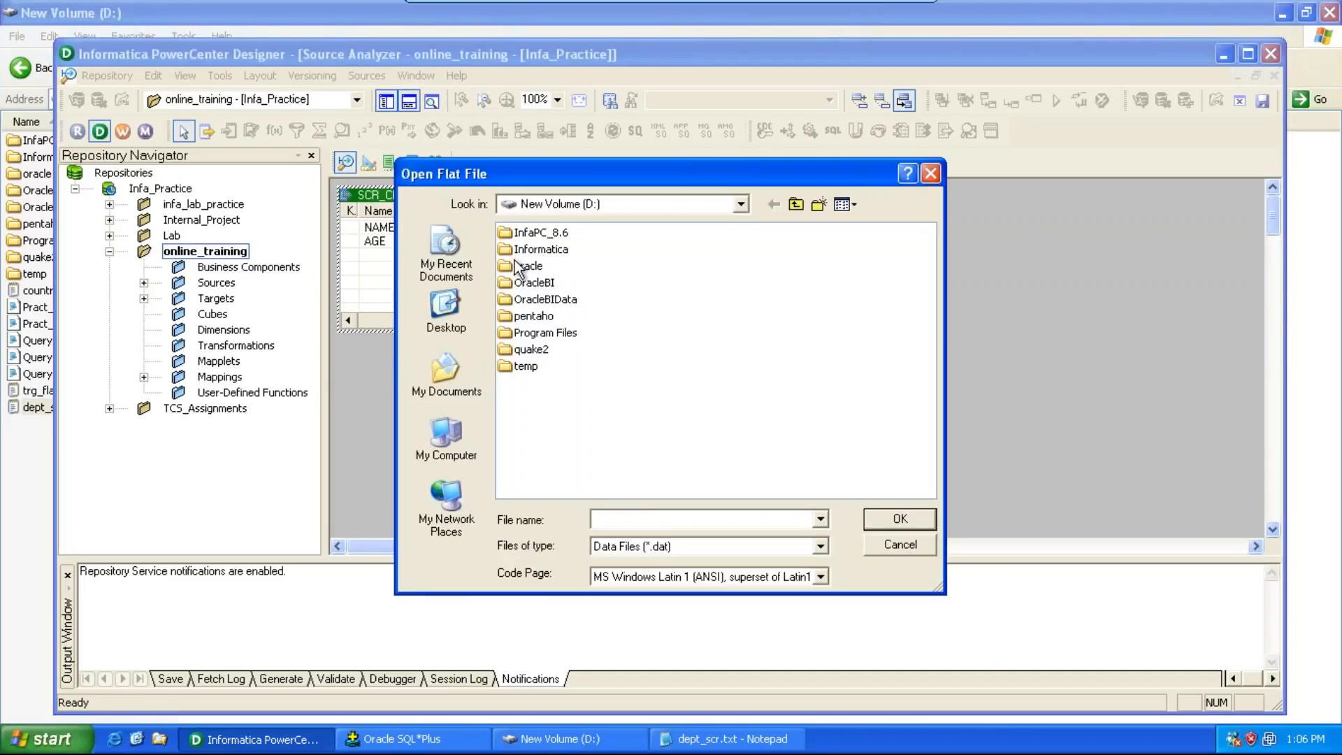
left_click(465, 443)
double_click(560, 266)
left_click(663, 552)
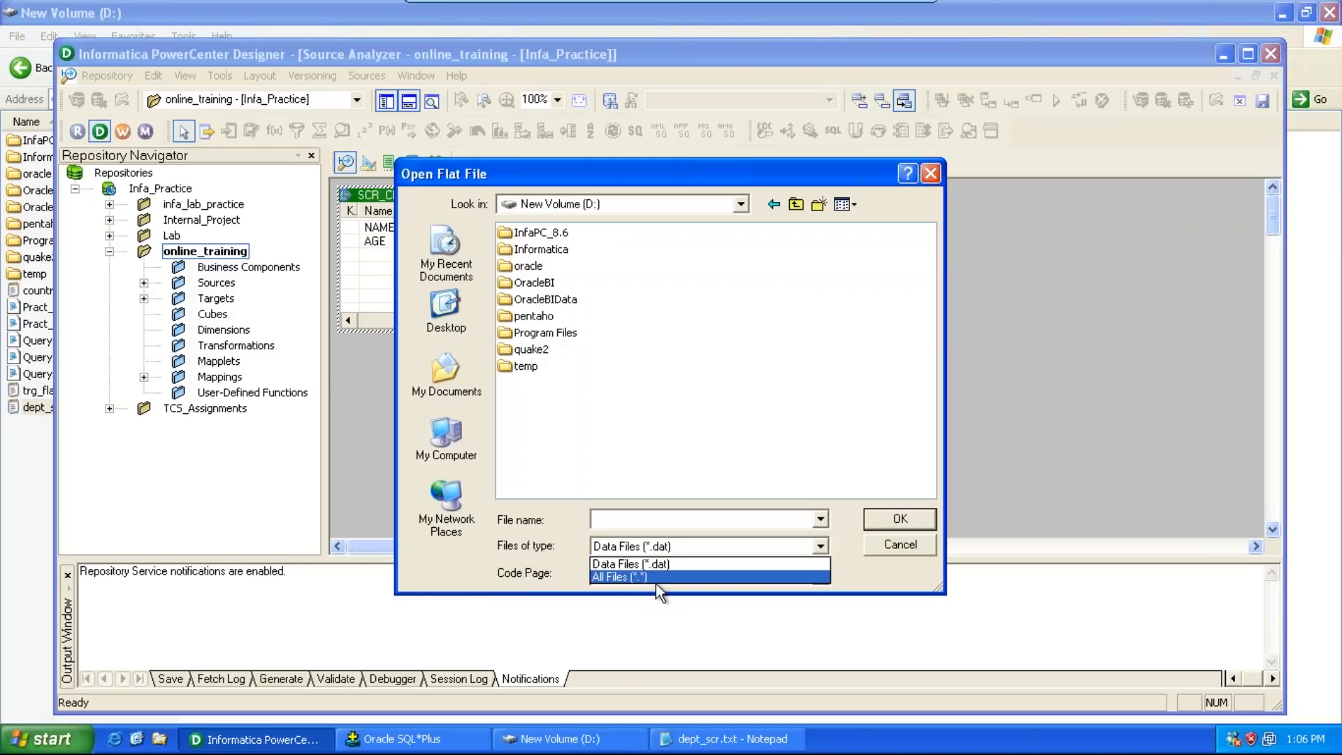
left_click(652, 575)
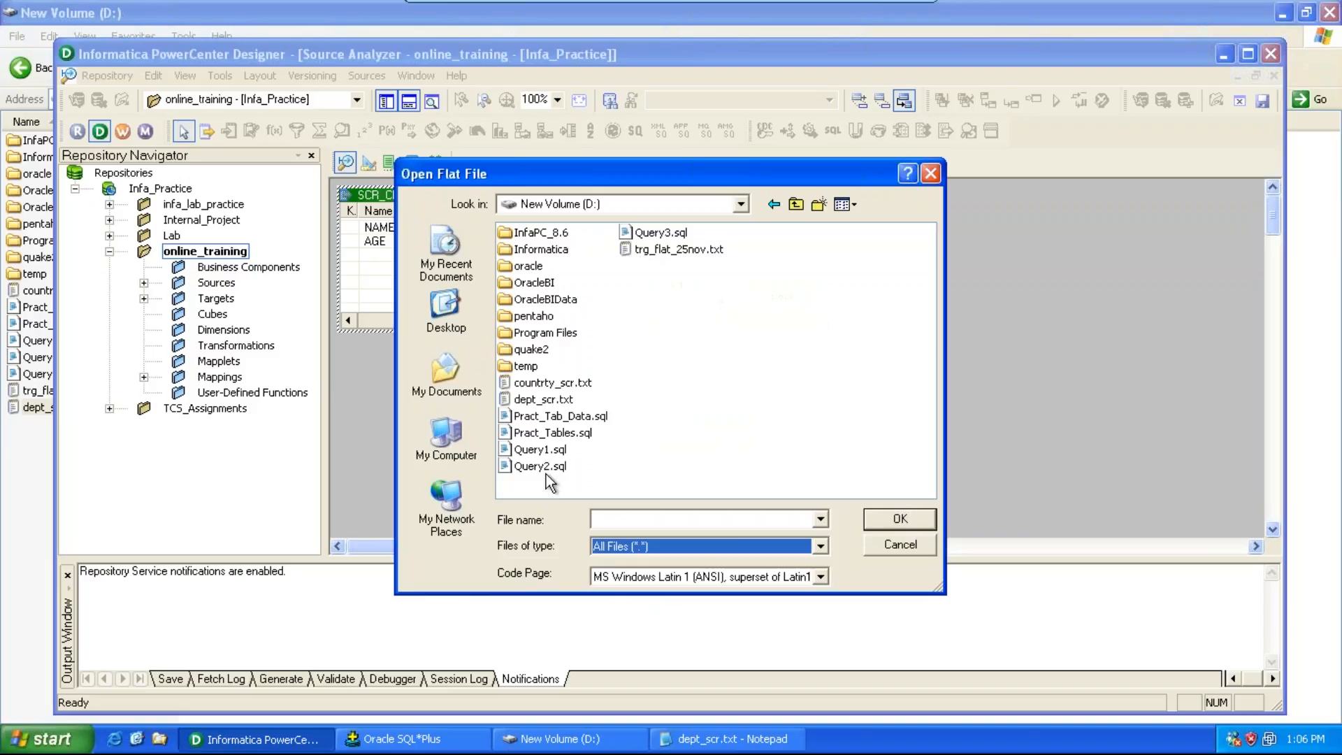
left_click(546, 405)
double_click(547, 406)
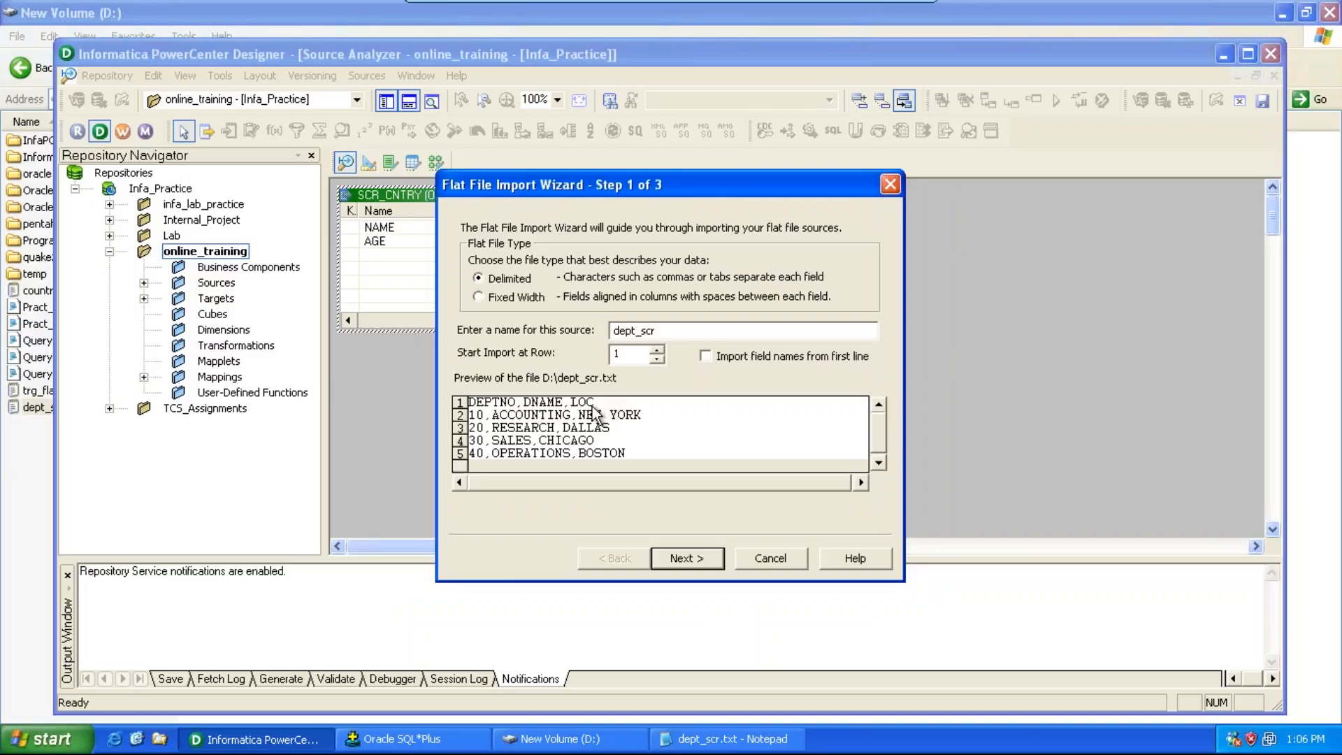
Step: Import field names from the first line, accept the comma delimiters, finish the wizard and save the repository
left_click(706, 356)
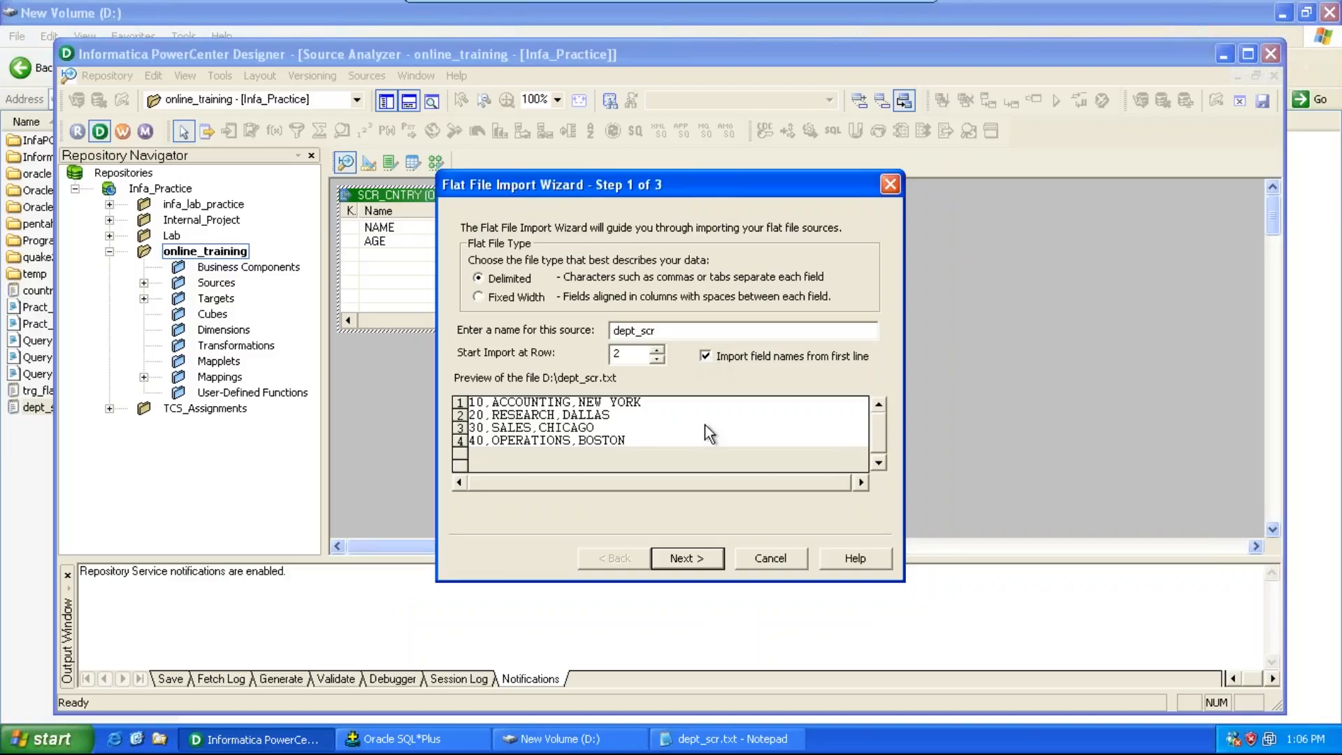
left_click(694, 560)
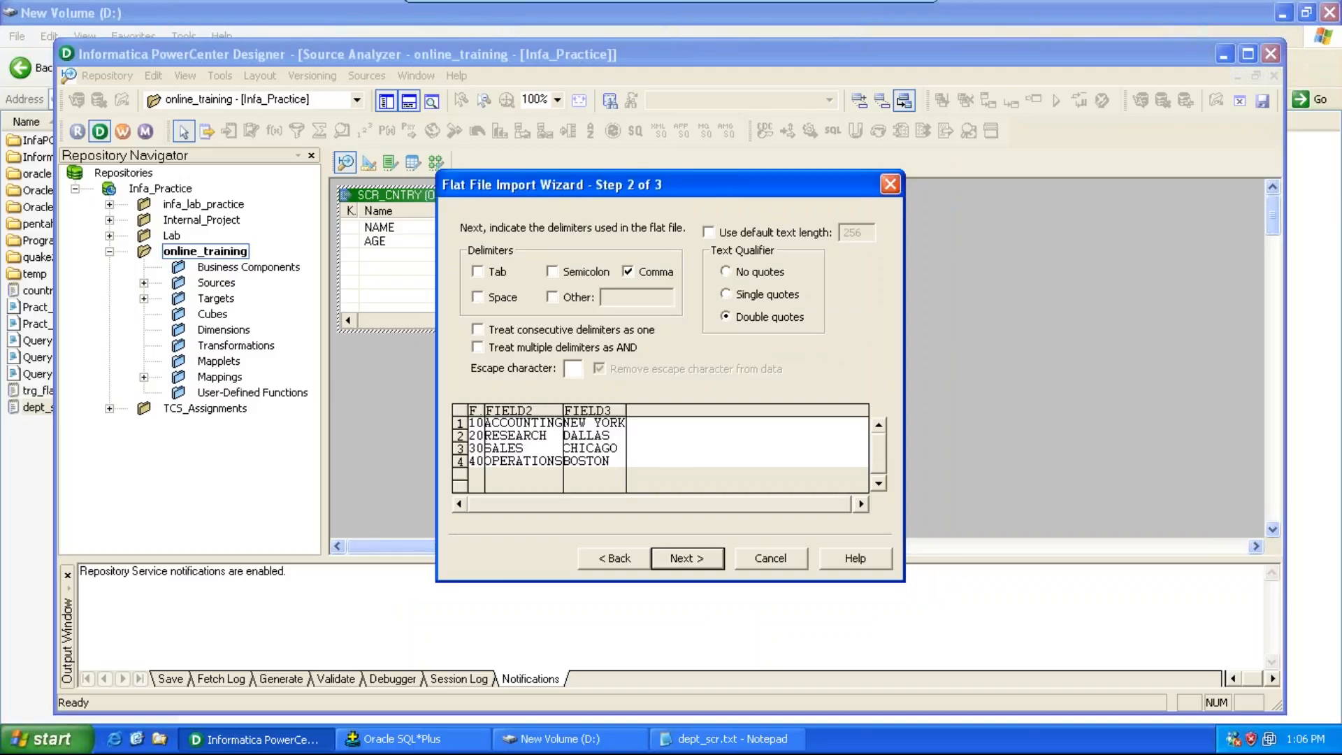
left_click(694, 560)
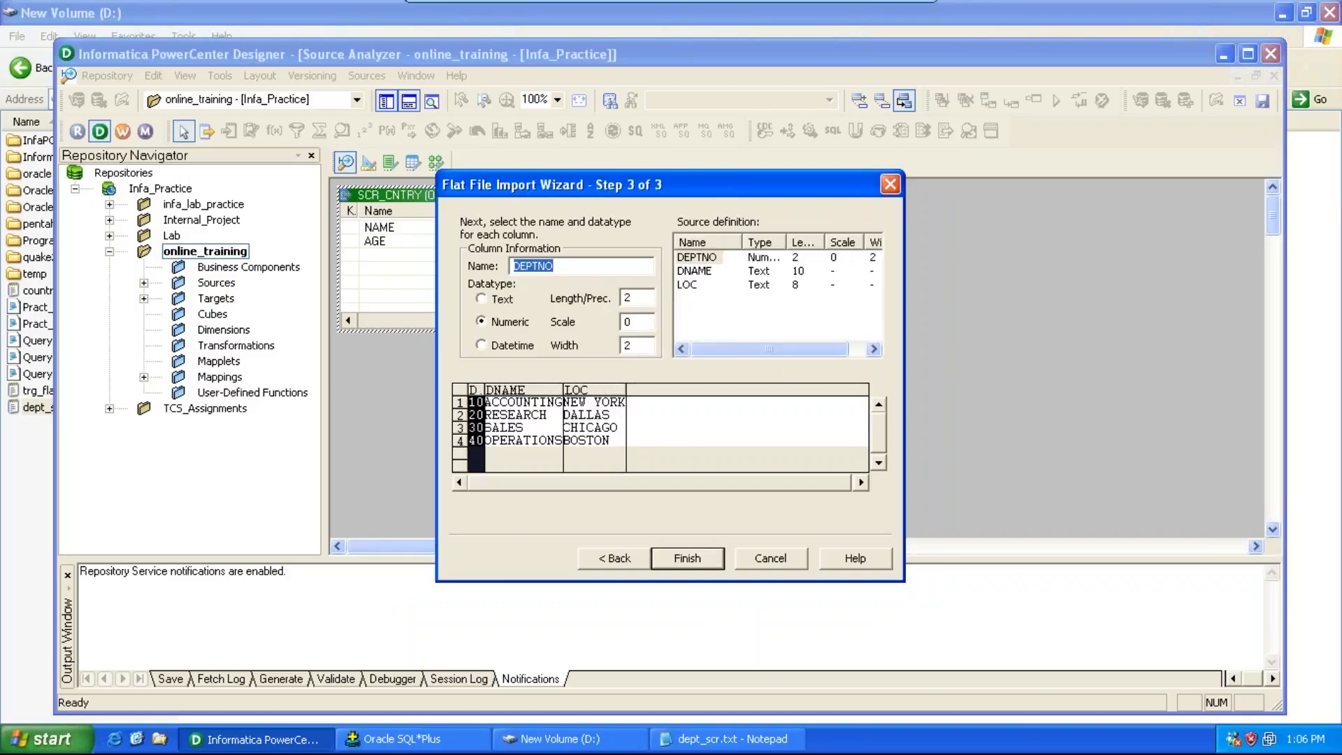
left_click(694, 560)
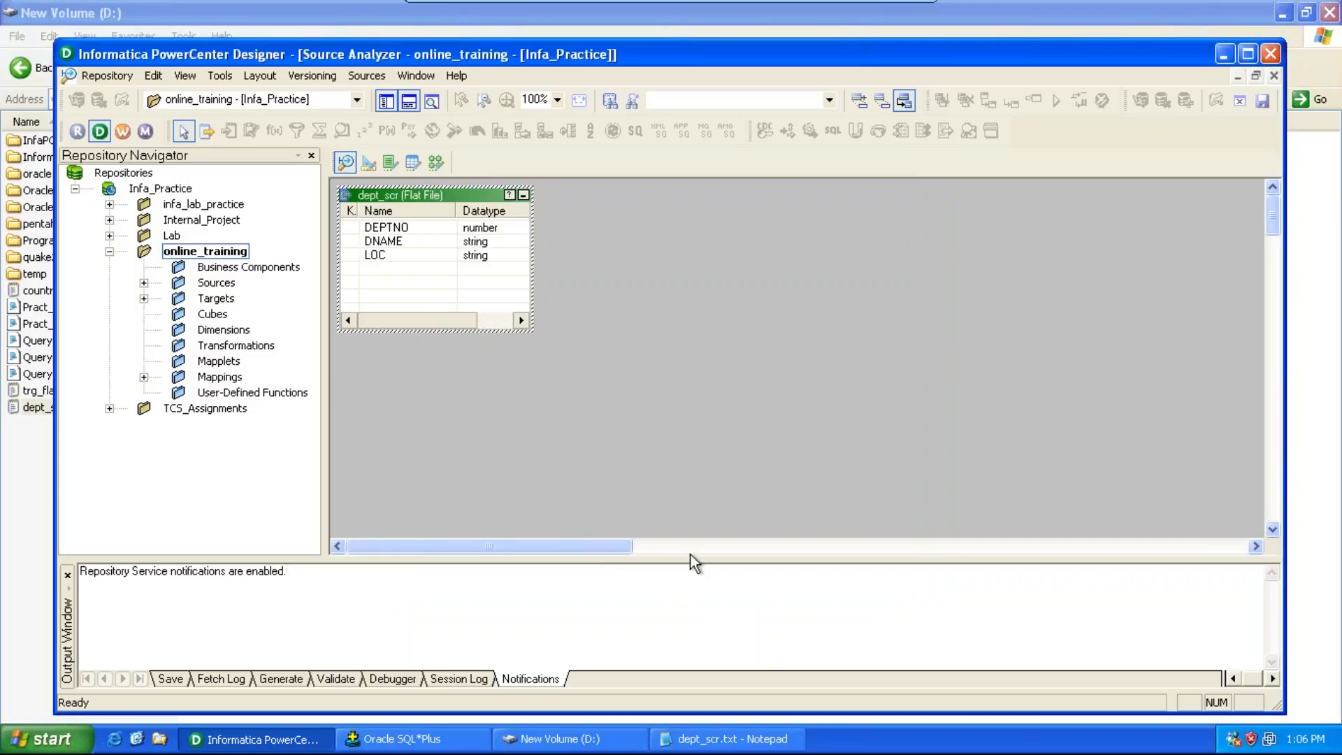
key("ctrl+s")
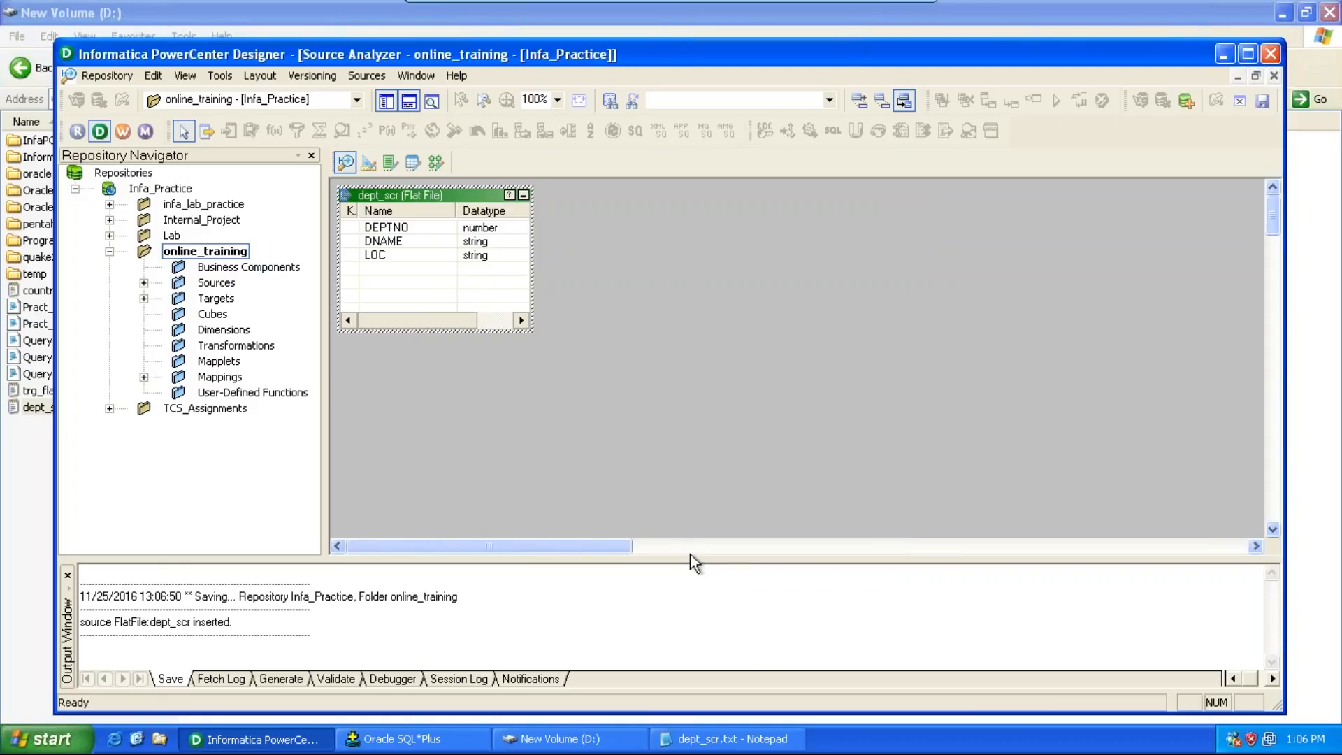
Step: In the Target Designer, create a new Flat File target table named trg_dept
left_click(227, 76)
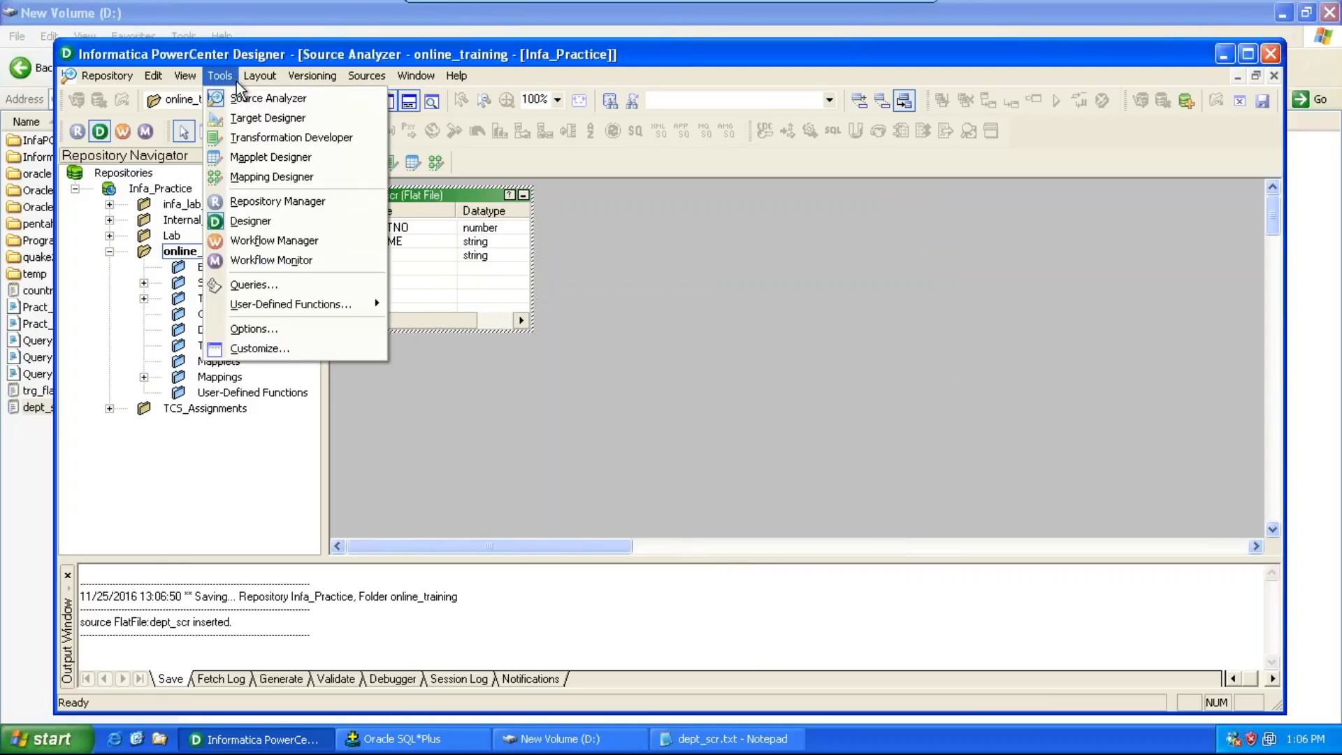
left_click(246, 119)
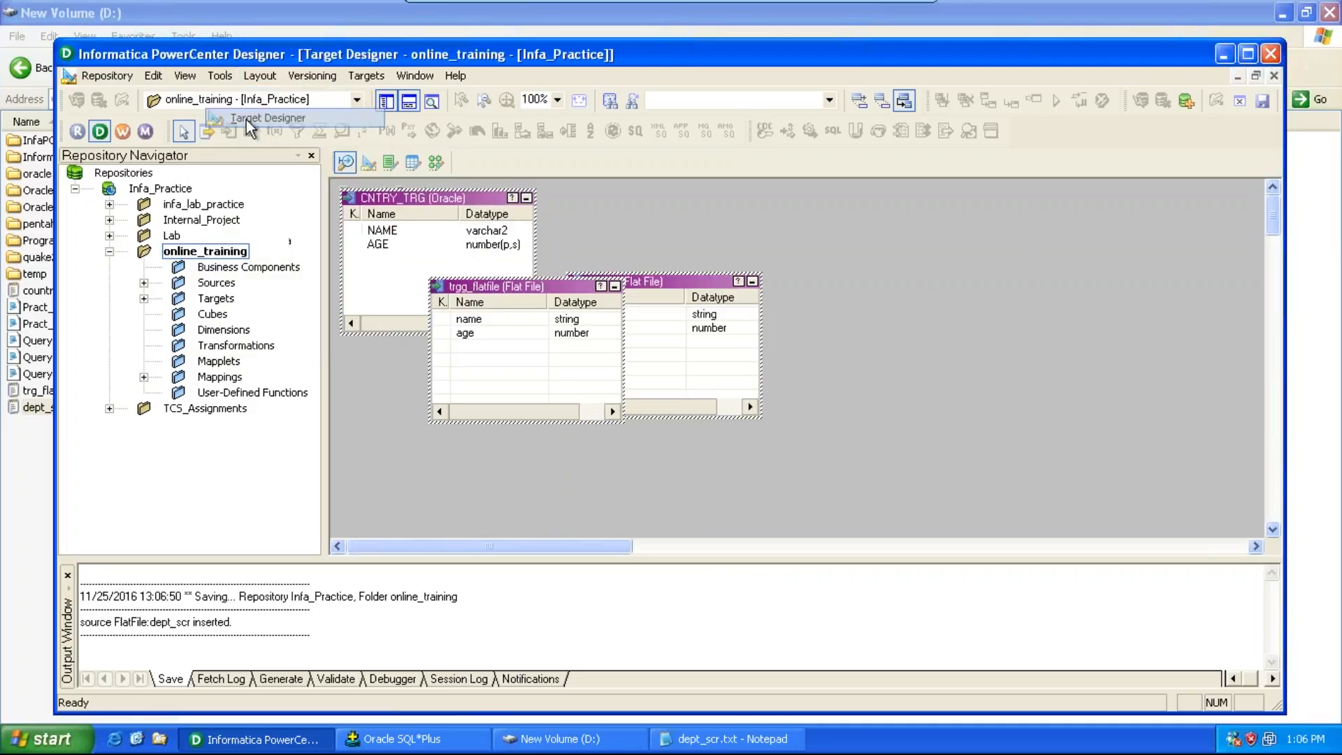
left_click(365, 77)
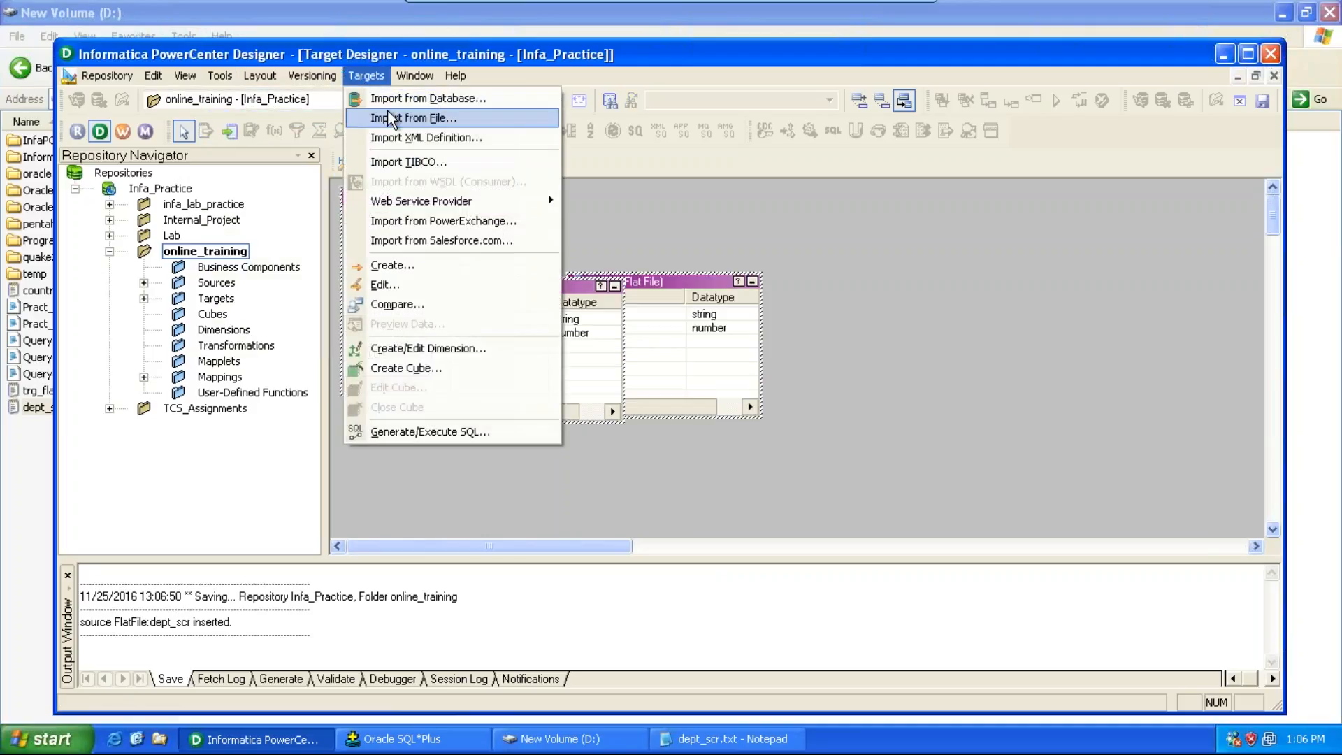
left_click(384, 266)
type("trg_dept")
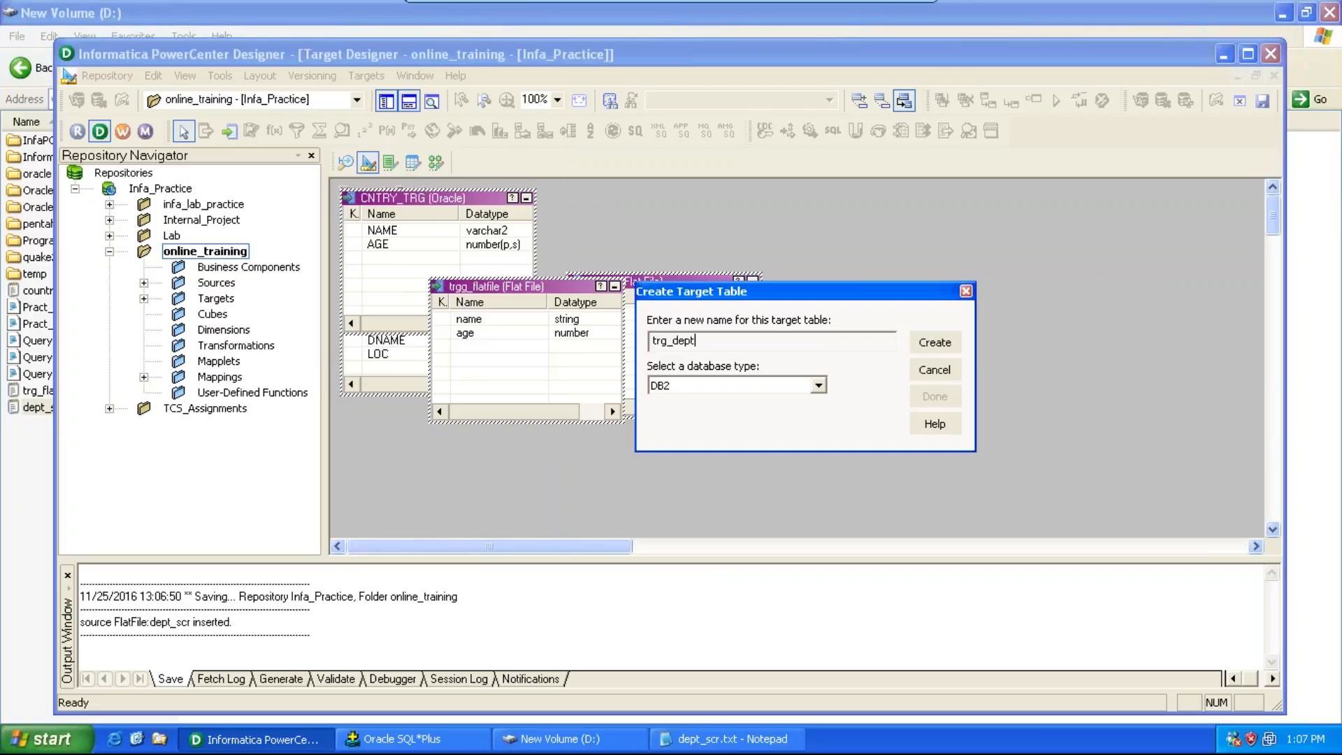
left_click(713, 389)
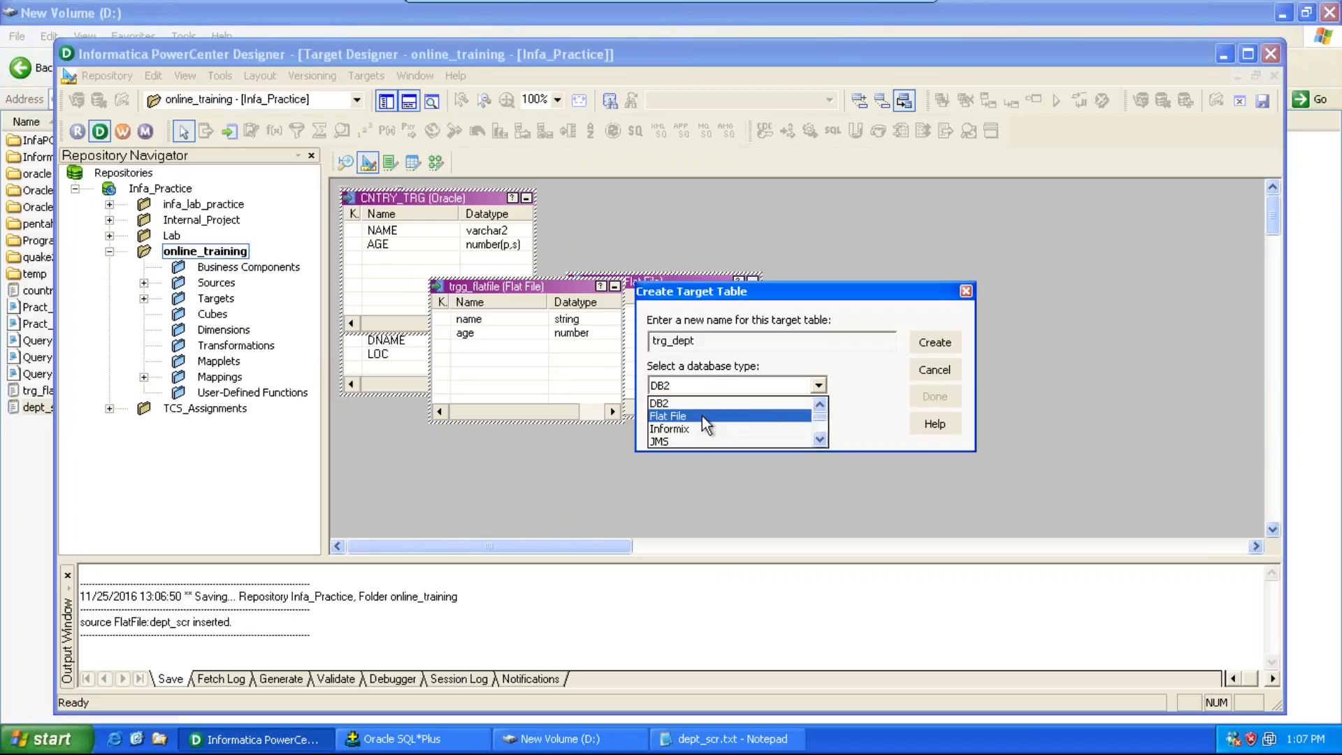
left_click(702, 417)
left_click(935, 343)
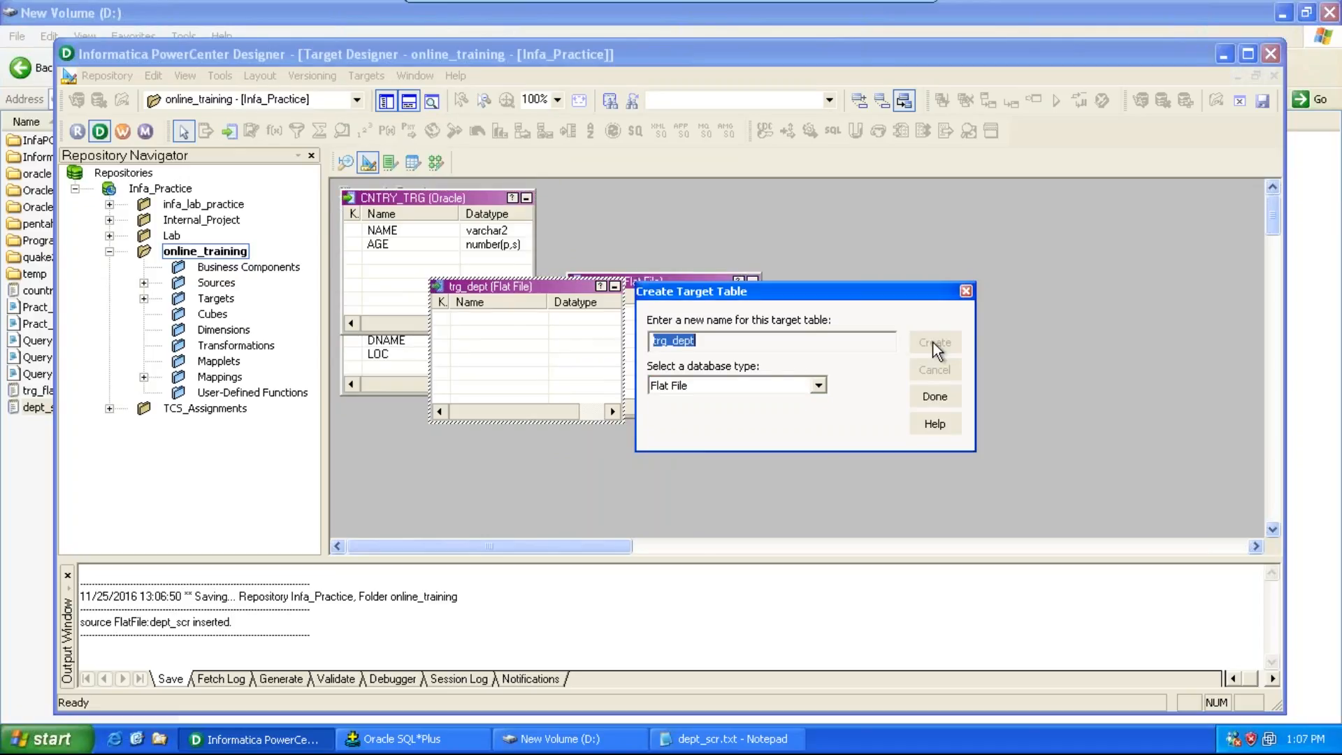
left_click(934, 399)
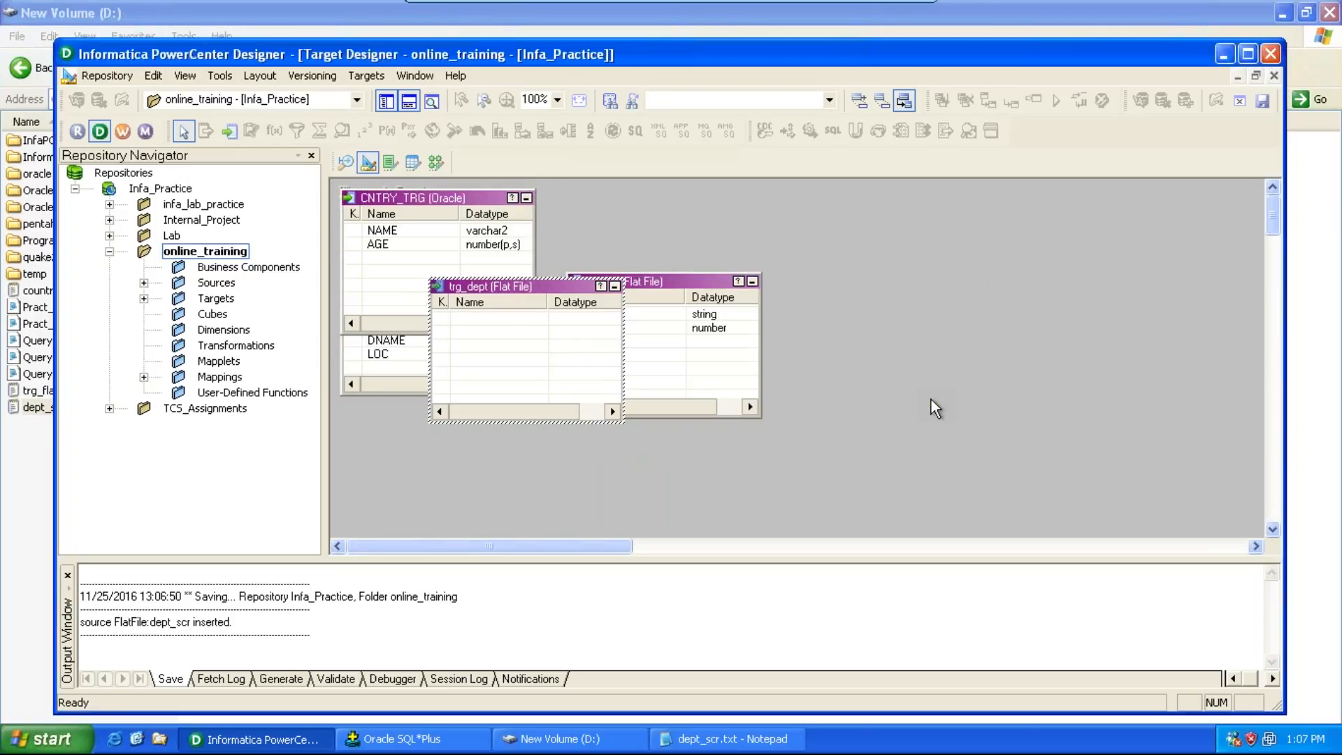
Step: Edit the trg_dept target and add three columns named deptno, dname and loc
double_click(555, 286)
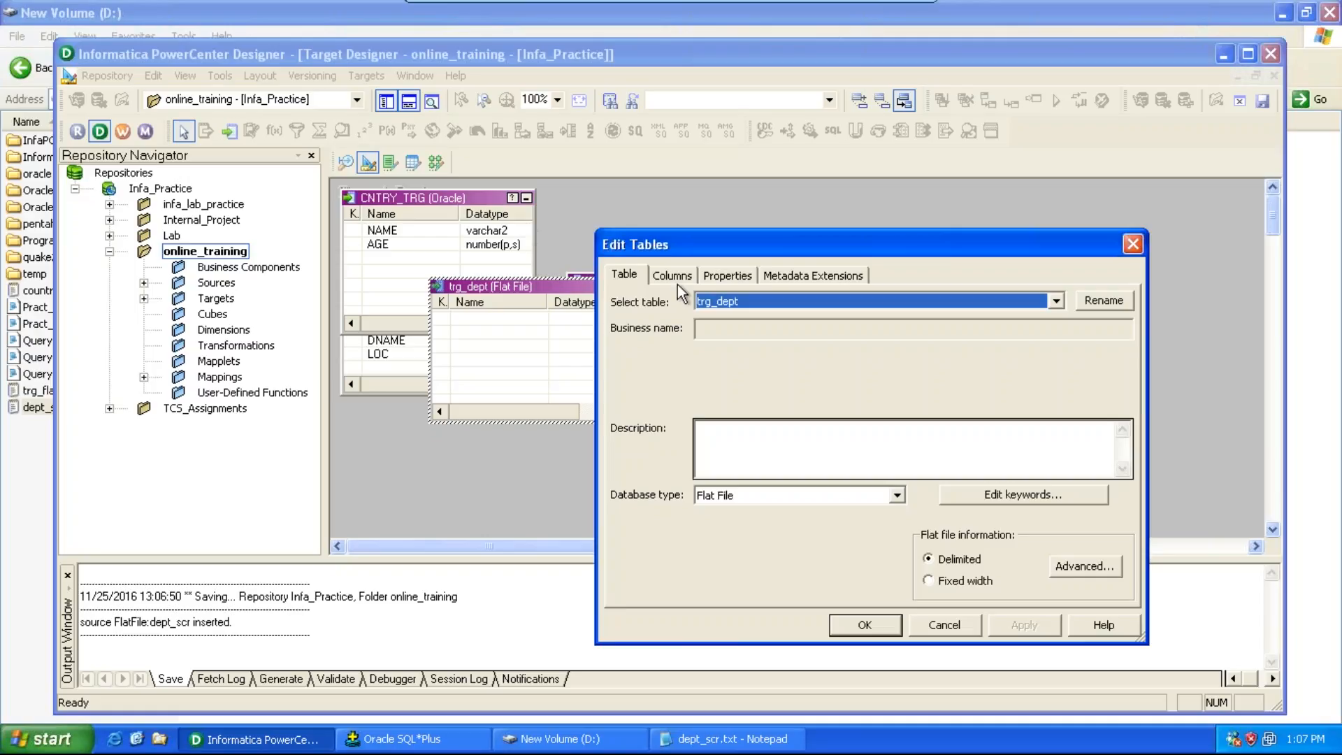
left_click(673, 276)
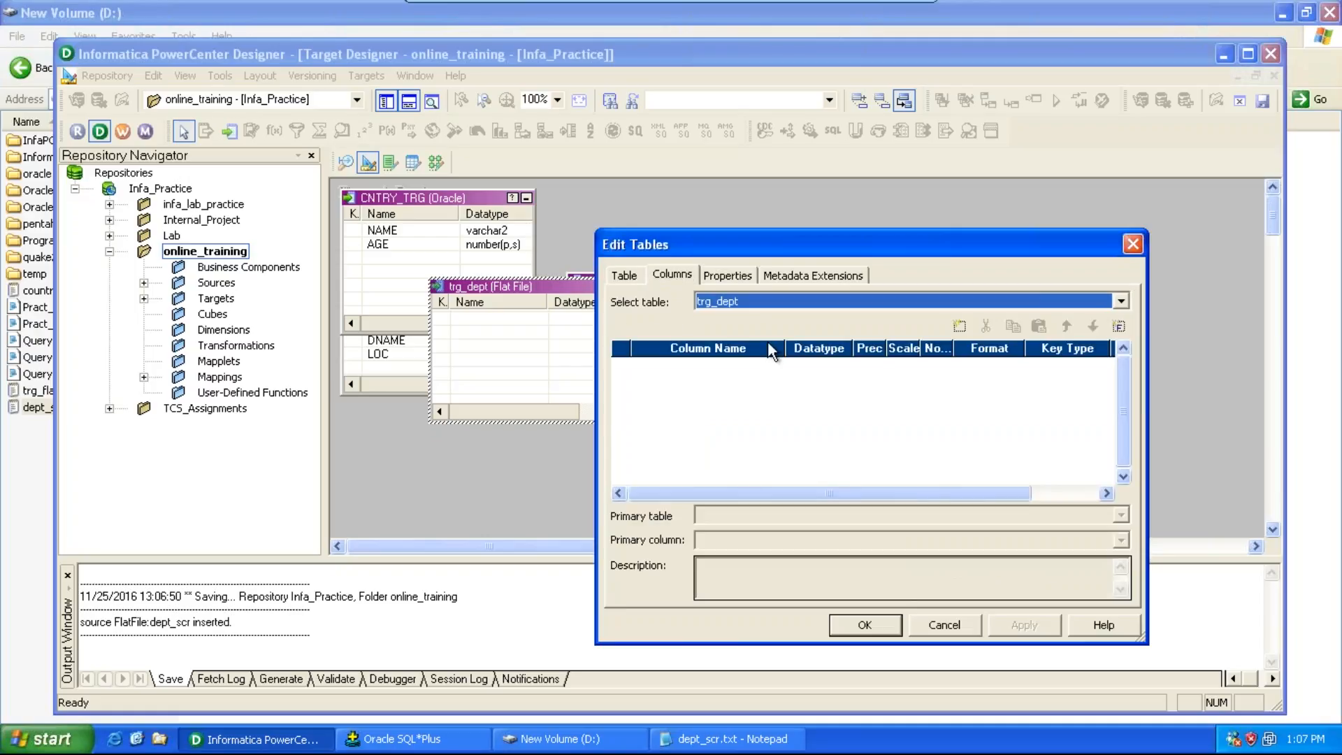
left_click(959, 326)
left_click(959, 326)
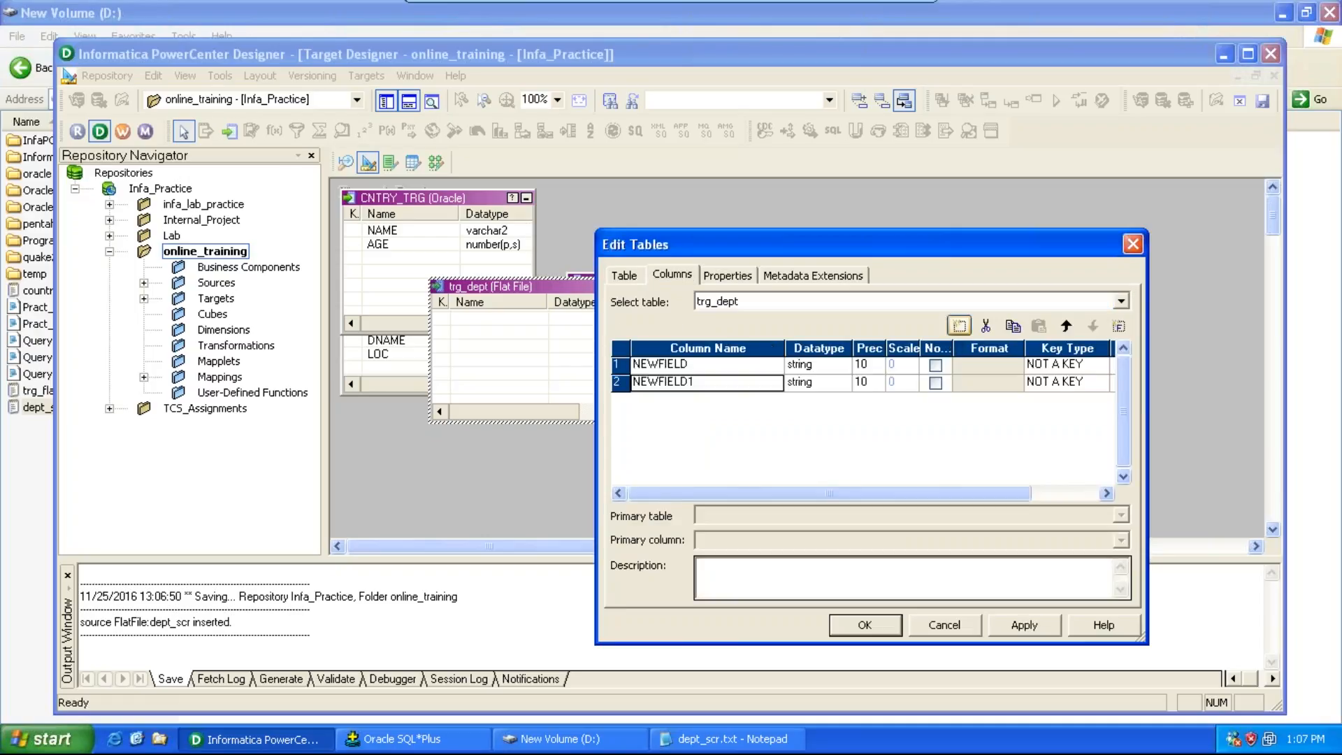
left_click(746, 366)
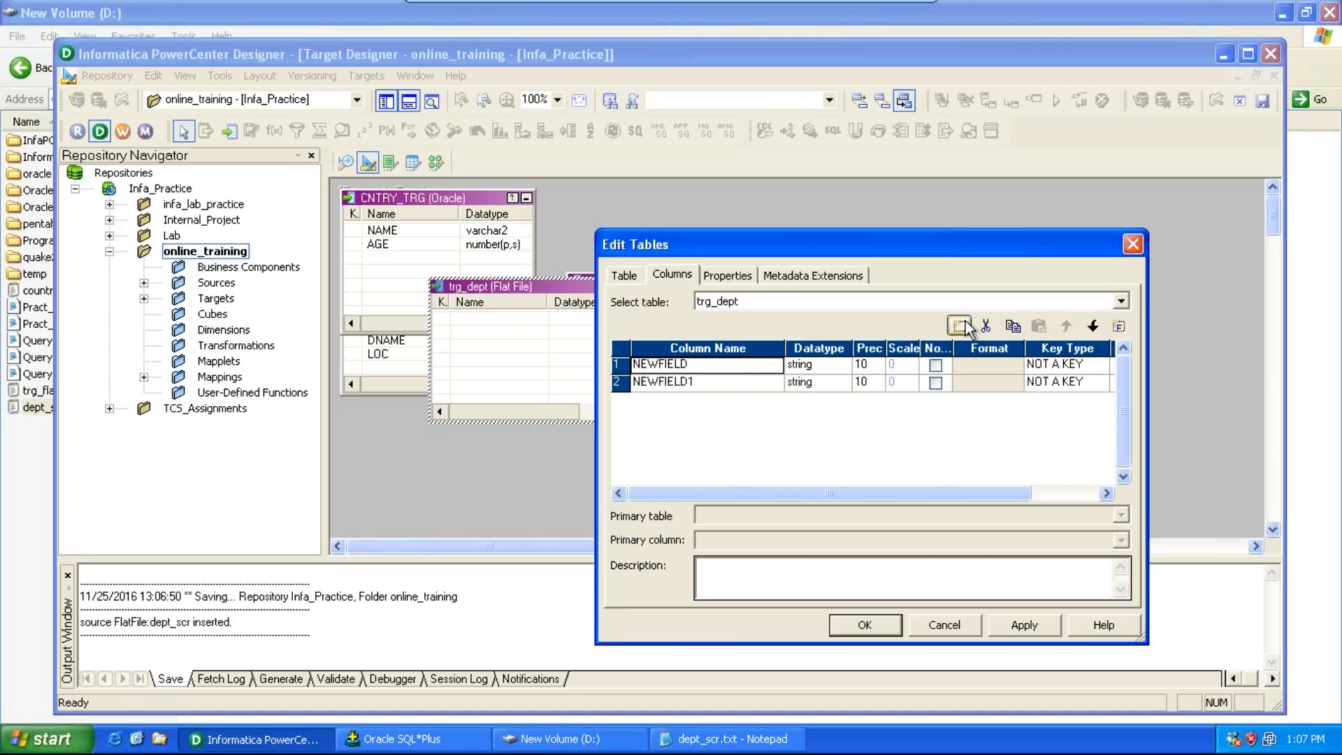
left_click(964, 323)
left_click(755, 366)
type("deptno")
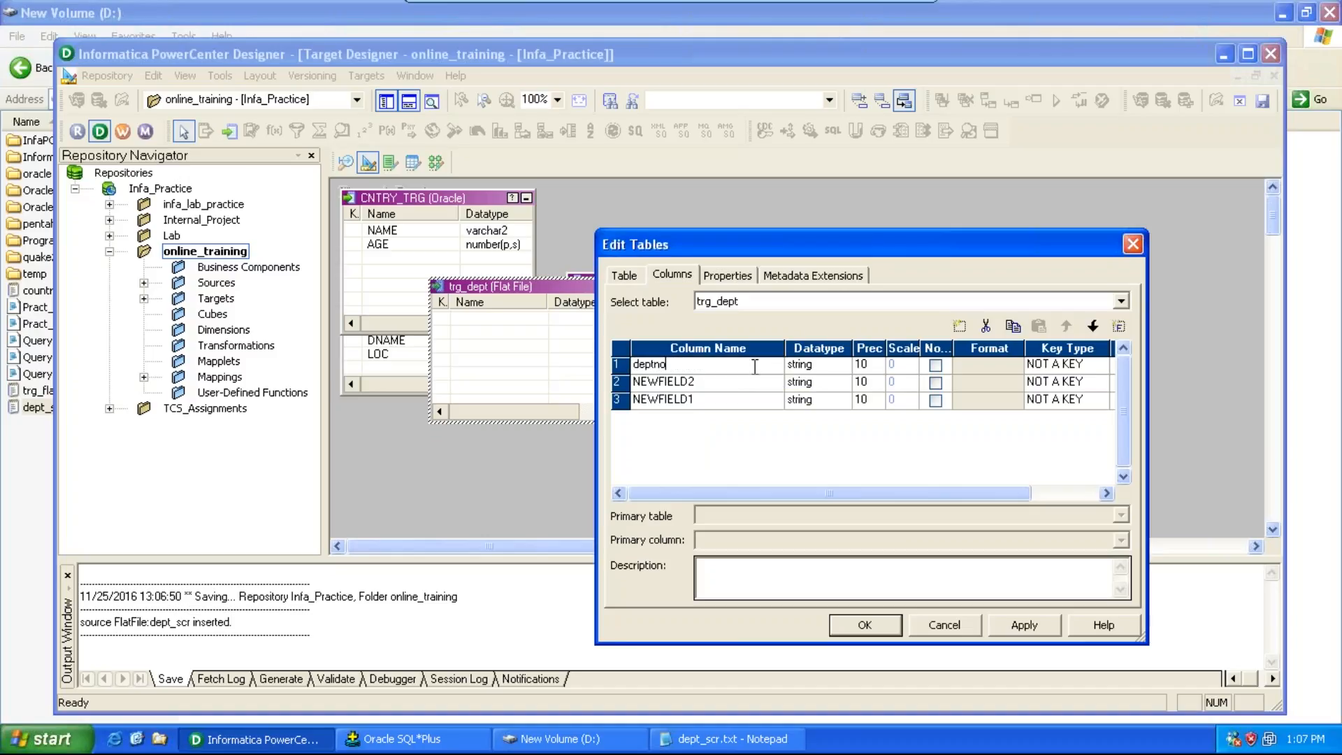
left_click(706, 387)
type("dname")
left_click(702, 400)
type("loc")
Step: Set the deptno column's datatype to number
left_click(849, 366)
left_click(841, 365)
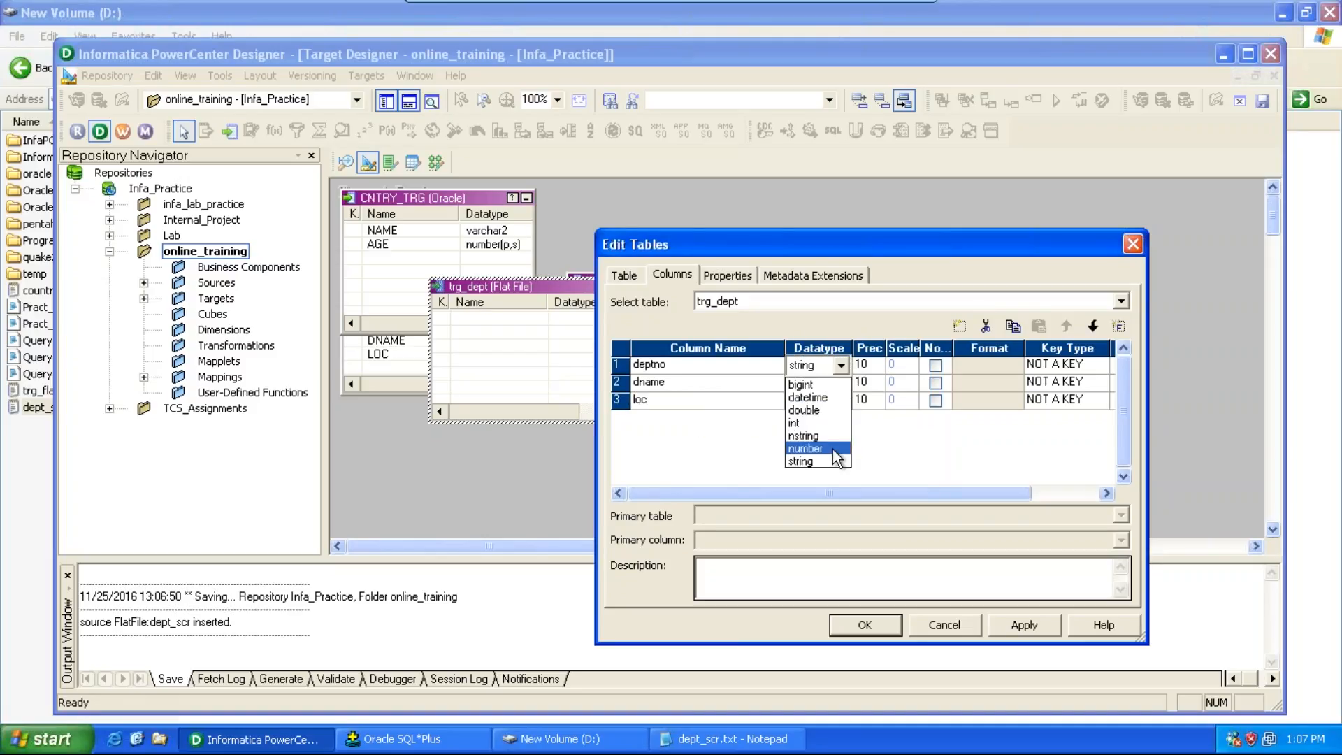
left_click(832, 448)
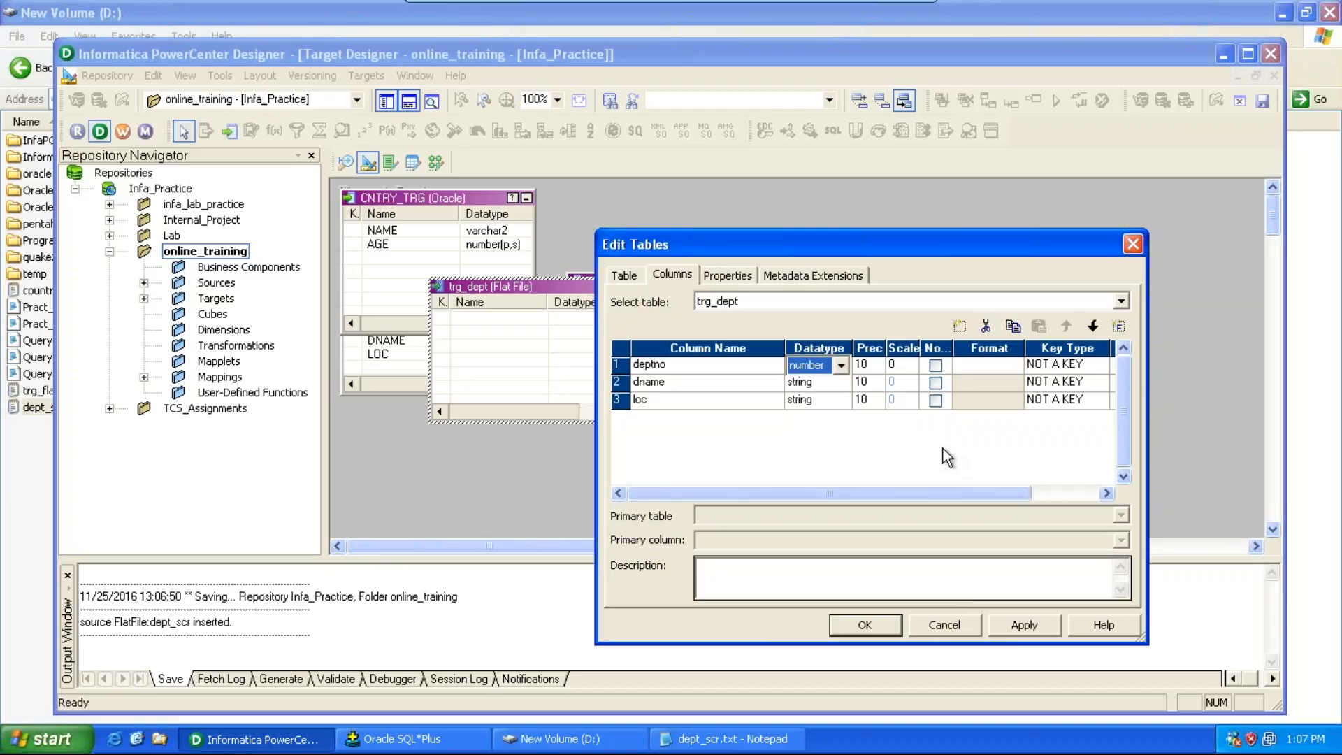
Step: Set the dname column's precision to 20, apply the changes and save the target
left_click(874, 400)
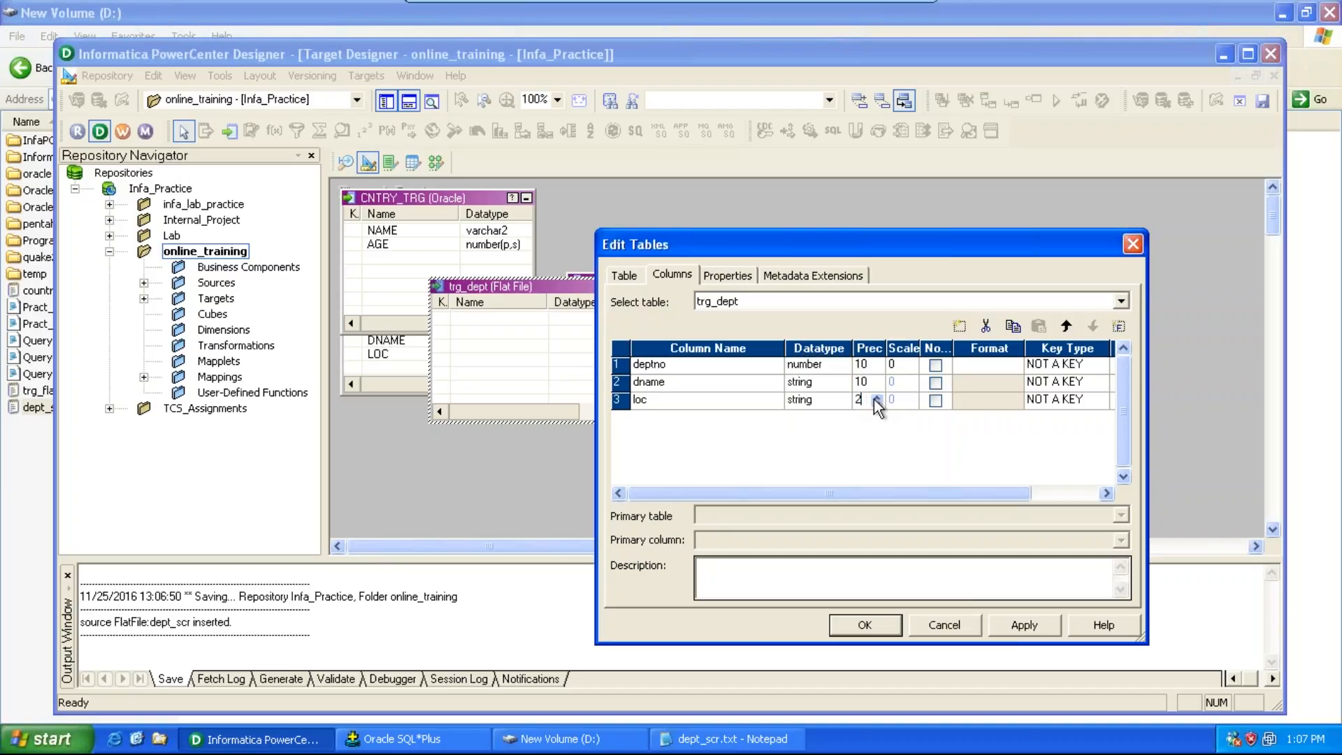
left_click(868, 384)
key("BackSpace")
key("BackSpace")
type("20")
left_click(1024, 624)
left_click(864, 624)
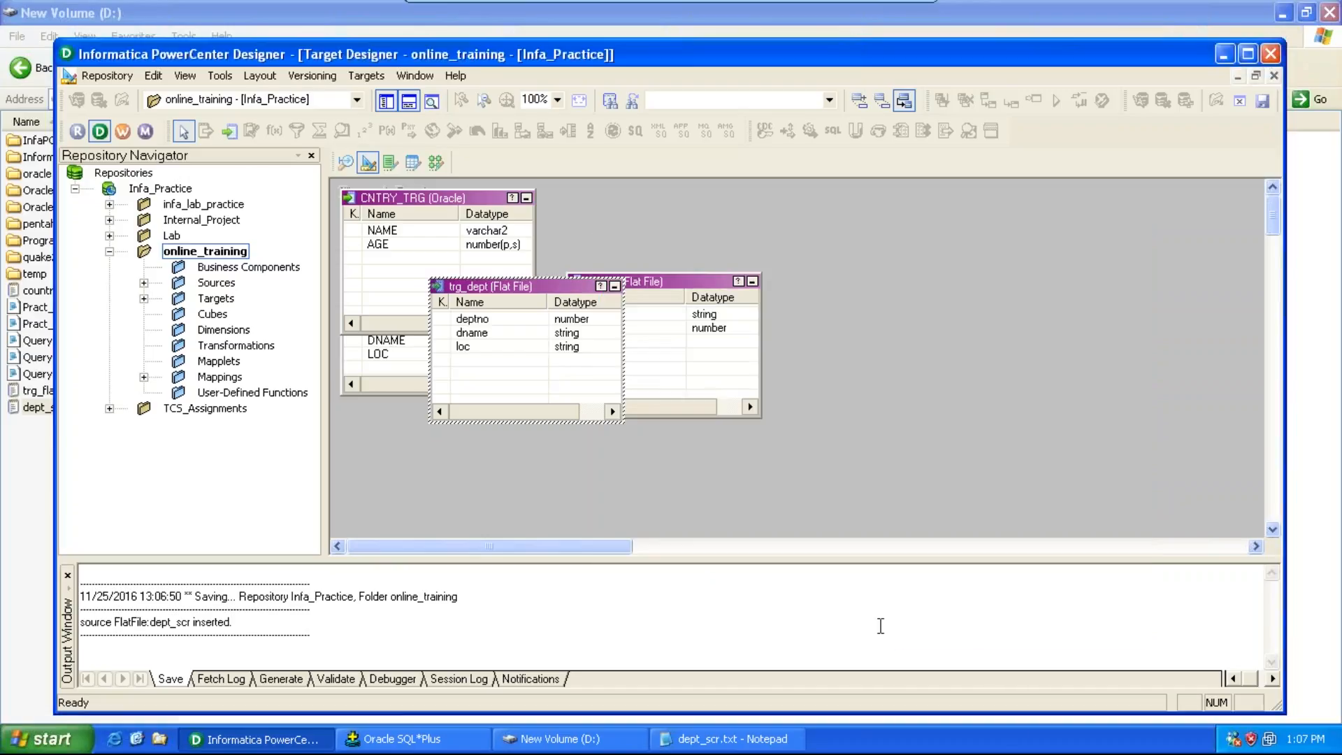
key("ctrl+s")
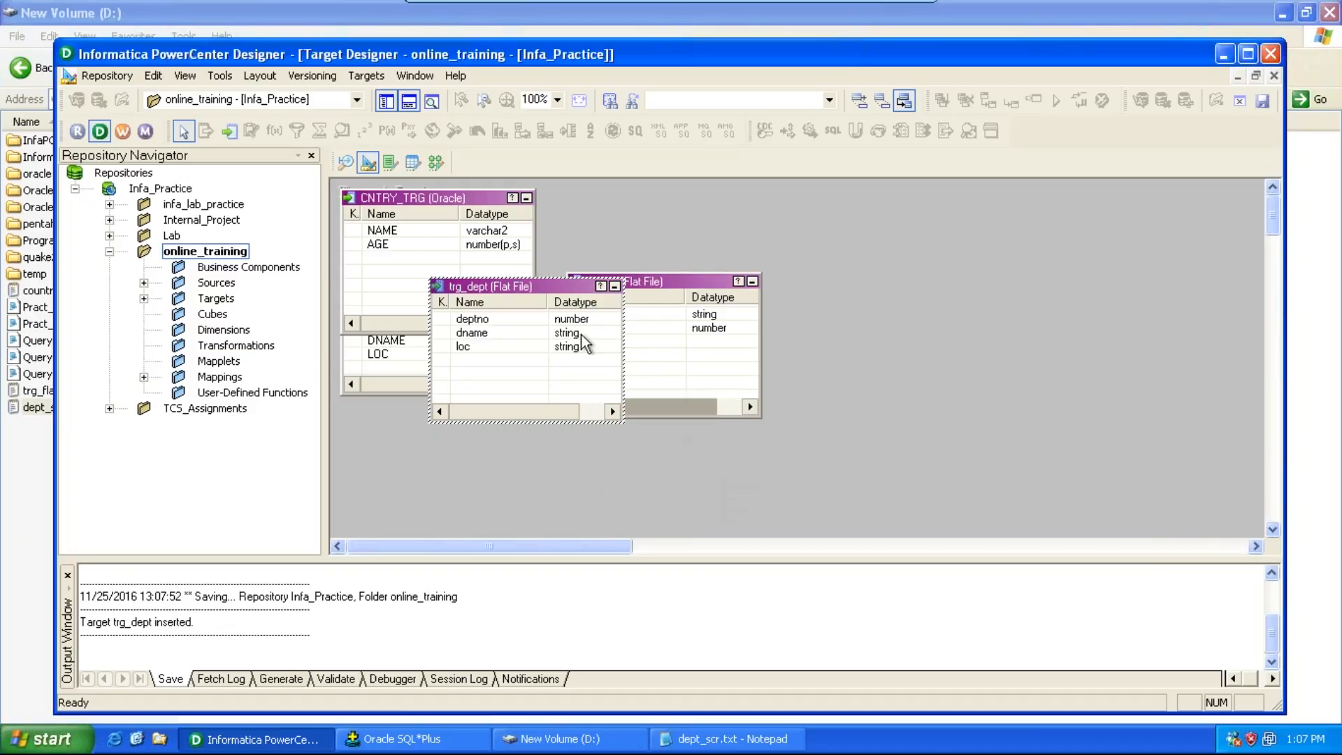
Step: Open the Mapping Designer and create a new mapping named m_scr_trg_dept_flat_20
left_click(435, 161)
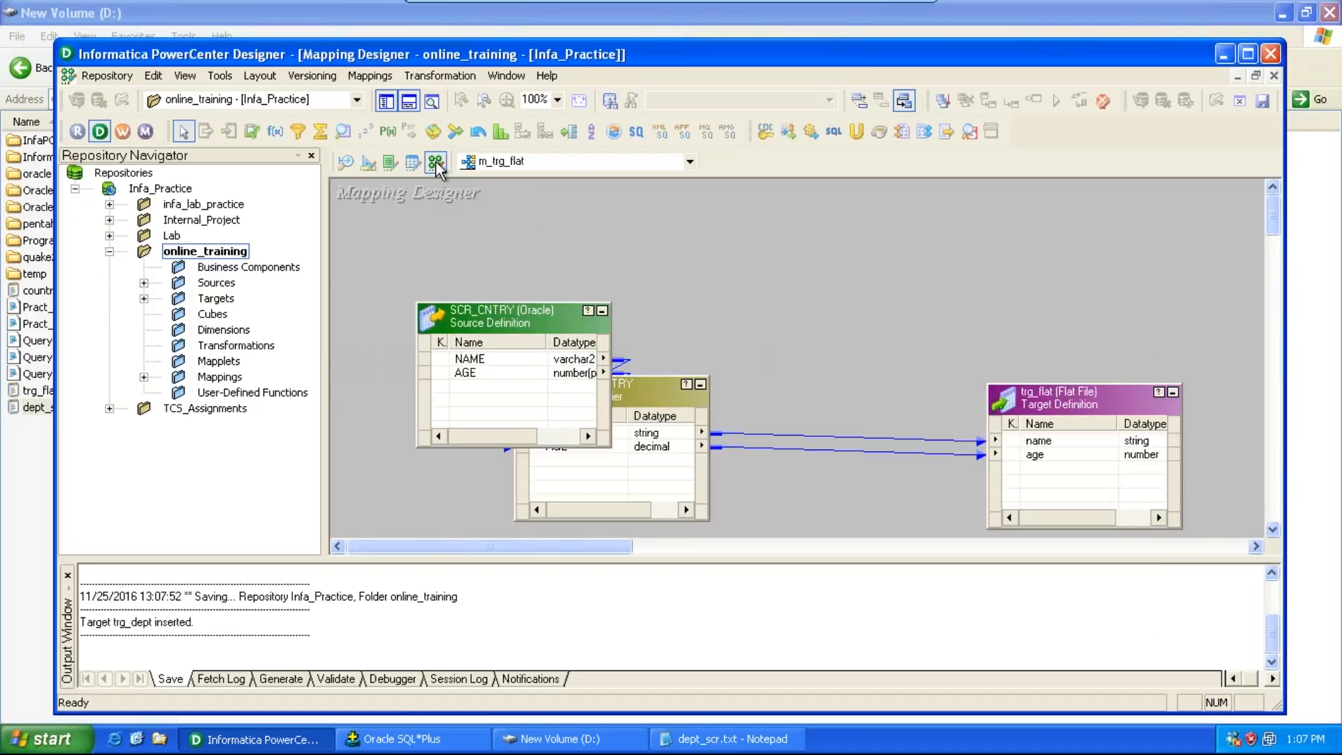
left_click(381, 77)
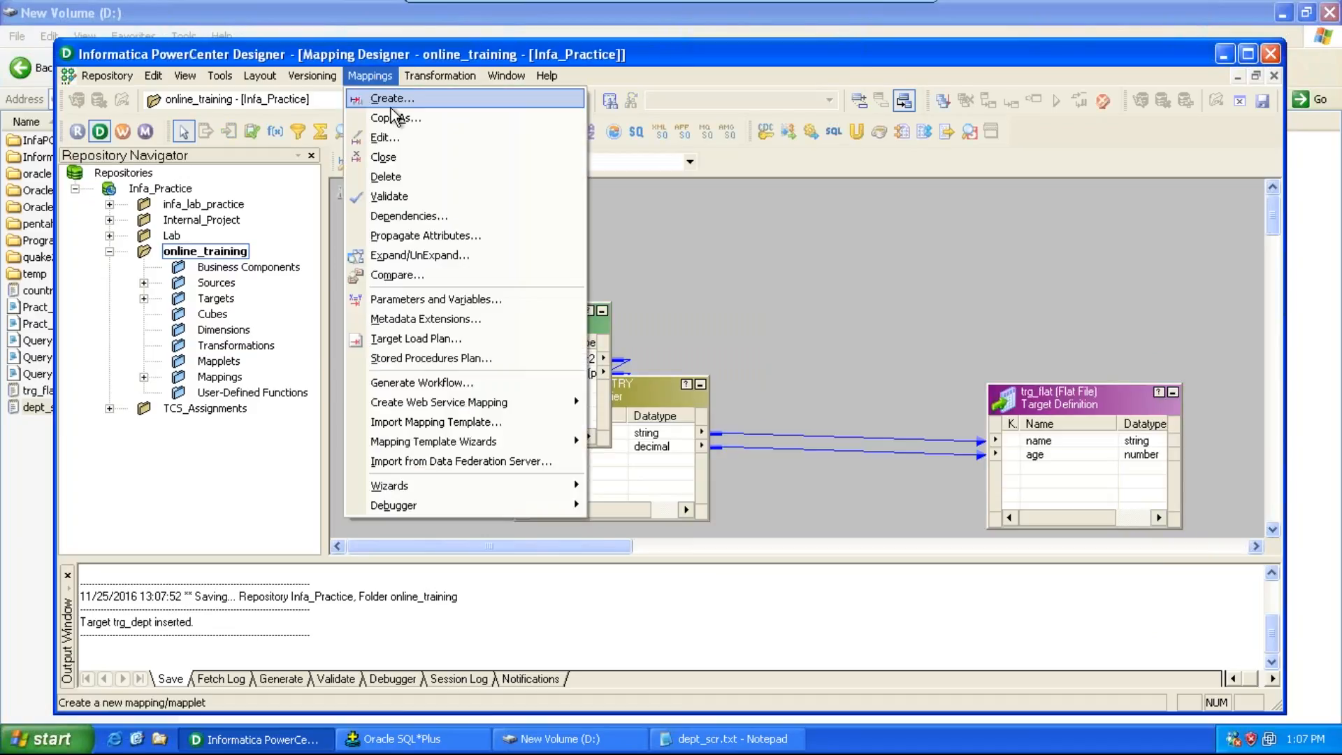
left_click(389, 96)
type("m_")
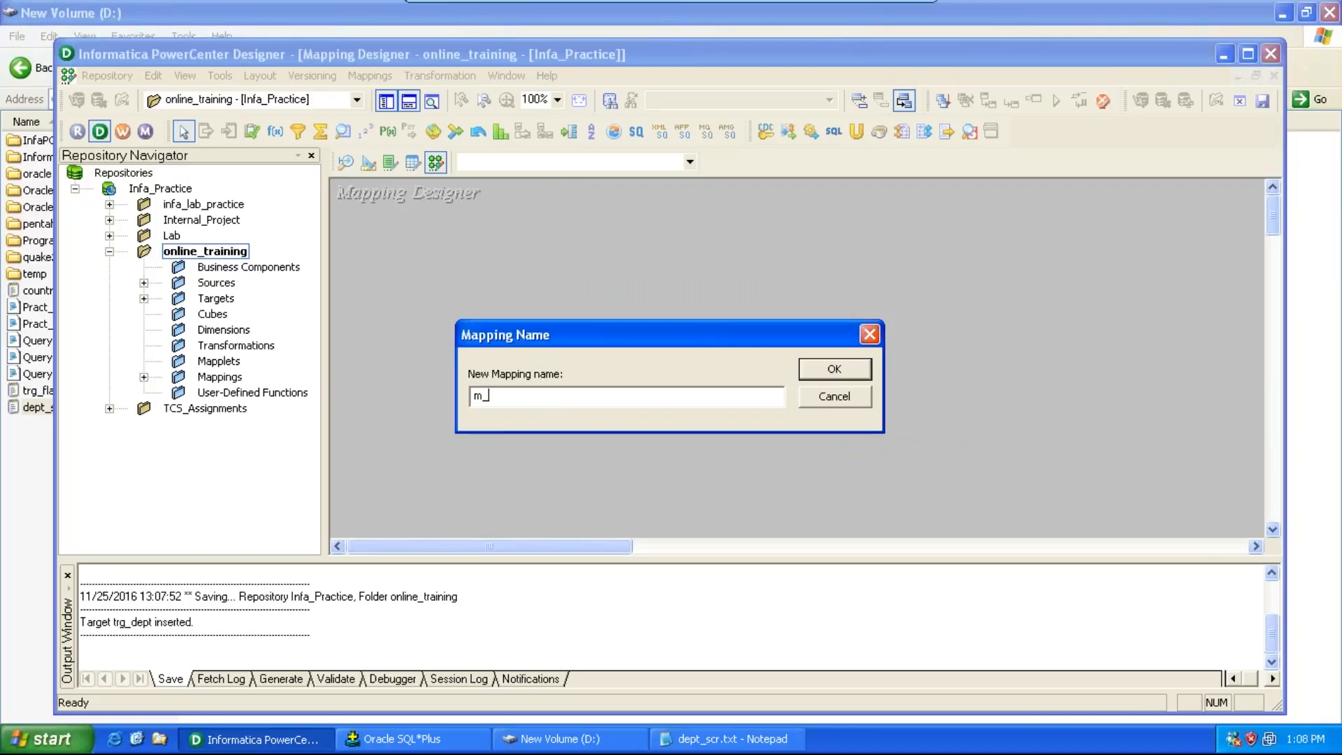
type("scr_trg_dept_flat_20")
key("Return")
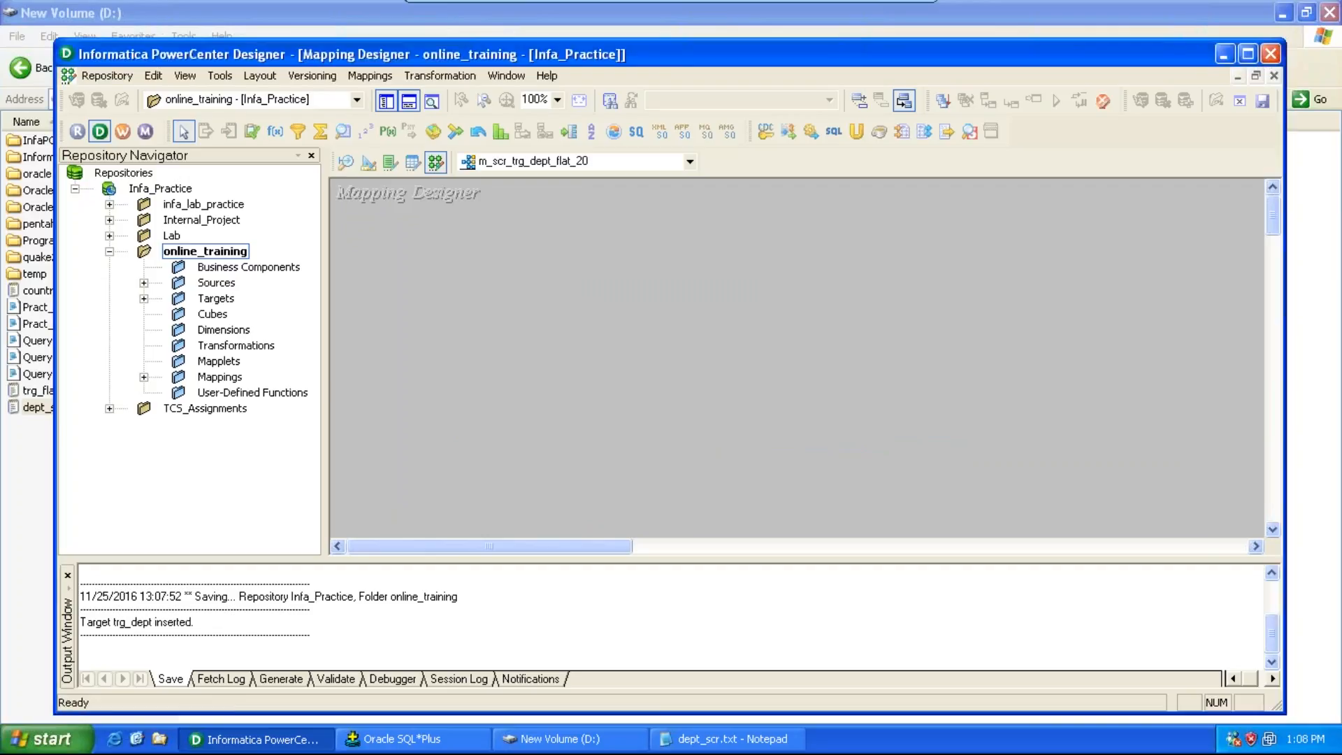
Step: Add the dept_scr flat file source and the trg_dept target into the mapping workspace
left_click(144, 283)
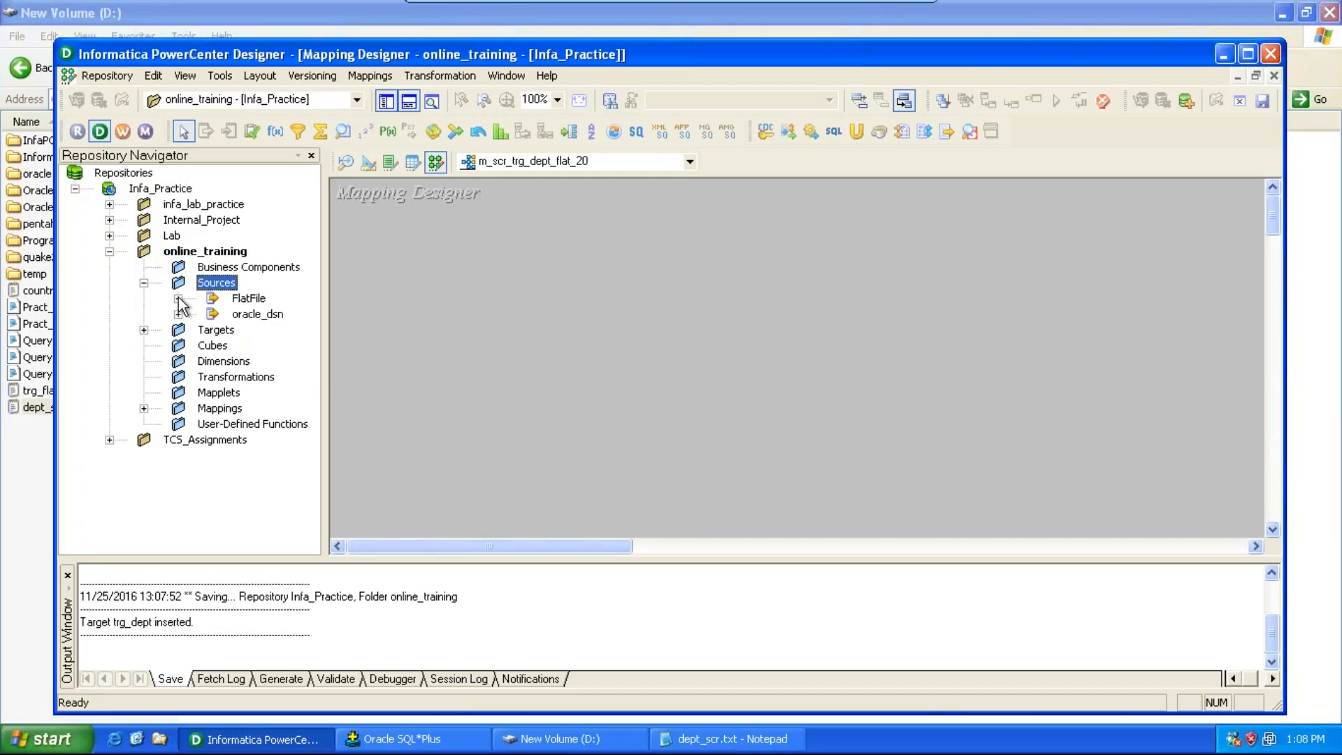
left_click(178, 298)
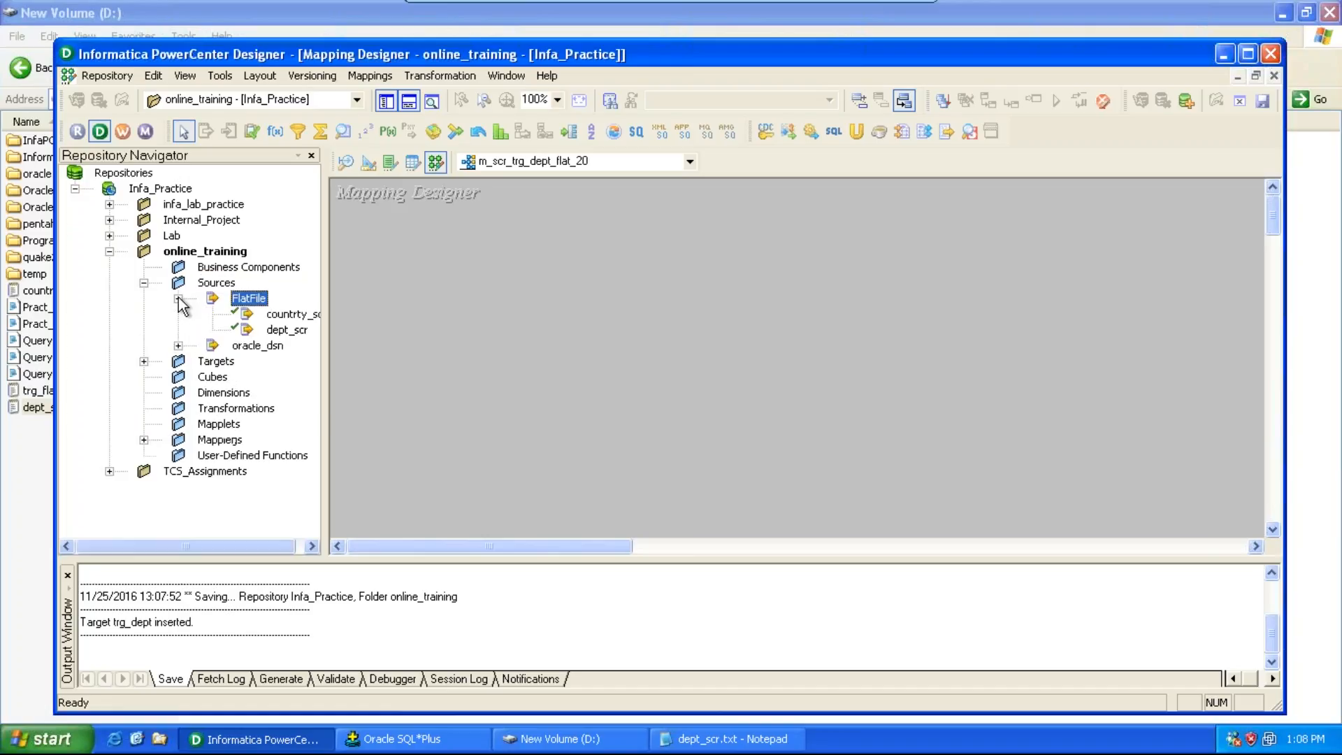
left_click(283, 329)
left_click_drag(283, 330, 408, 241)
left_click(147, 362)
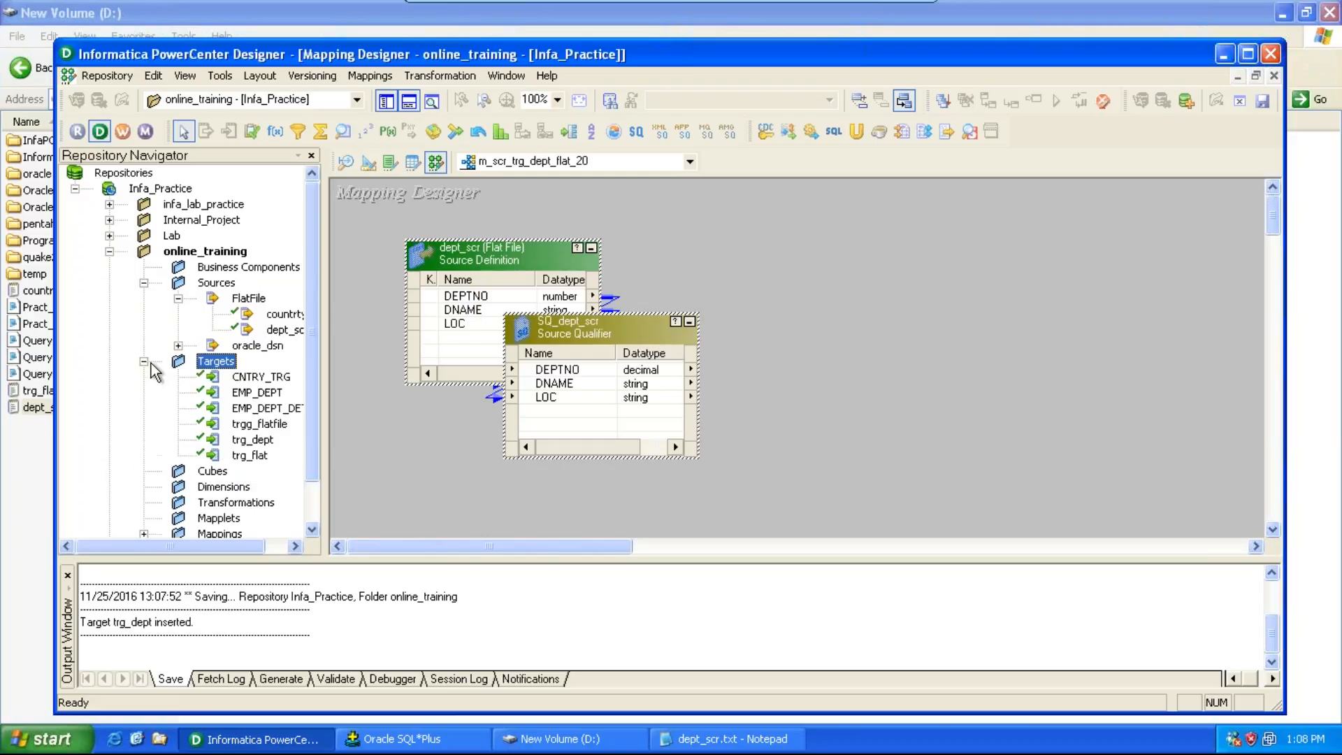
left_click_drag(252, 442, 1023, 232)
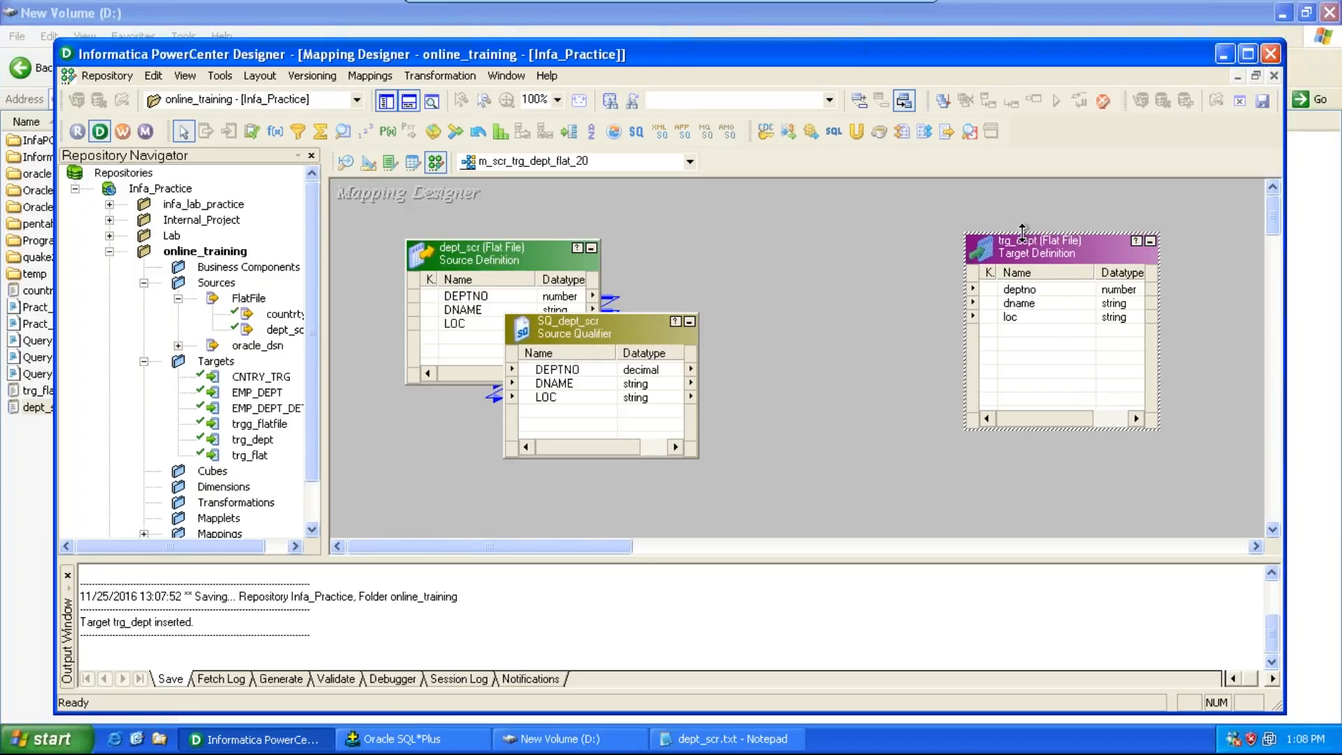
Step: Create a Filter transformation named fil_deptno_20 and place it between the source qualifier and the target
left_click(640, 311)
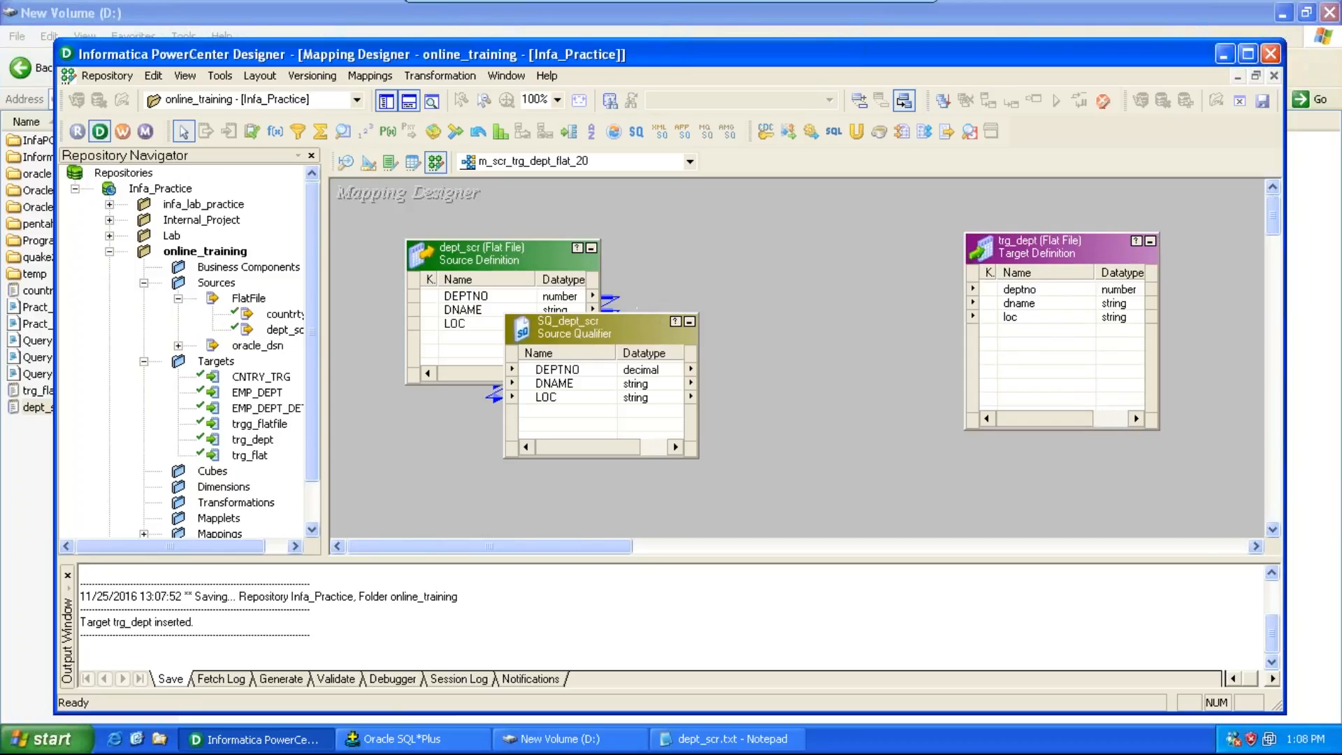
left_click_drag(639, 314, 637, 268)
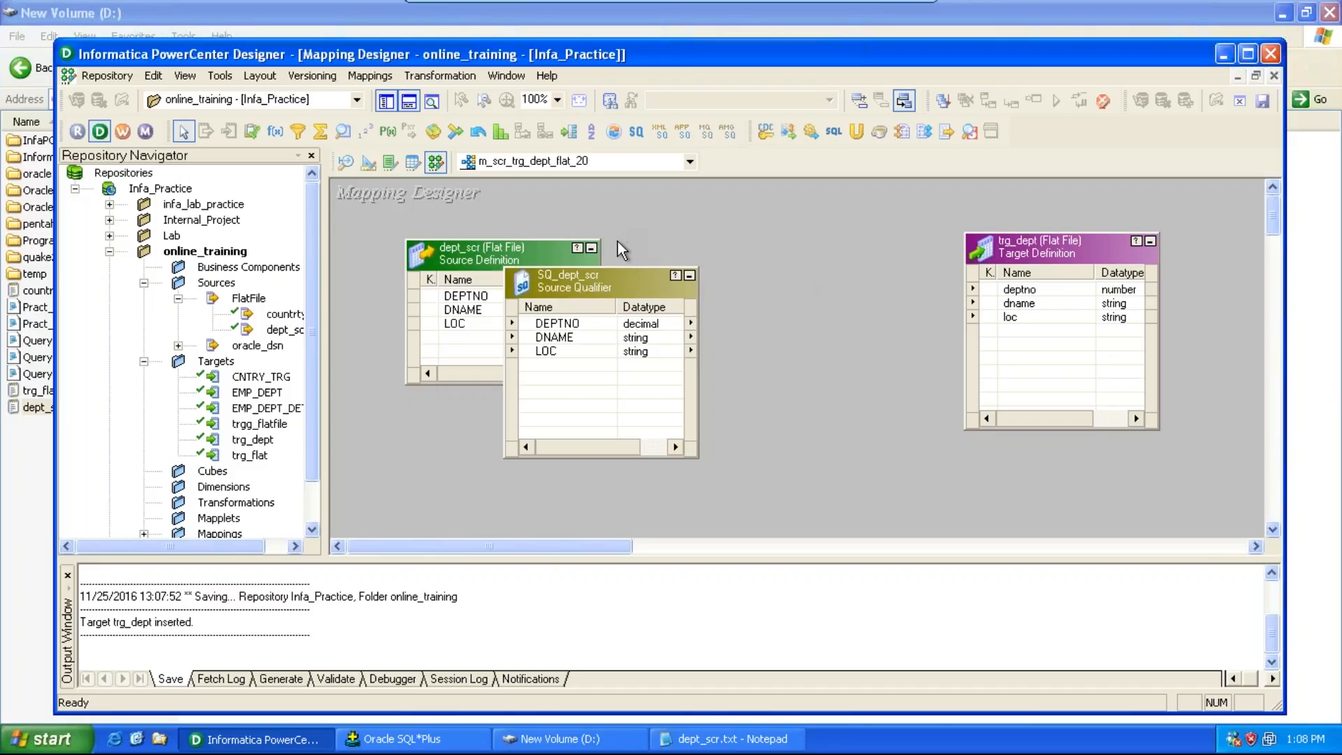
left_click(429, 82)
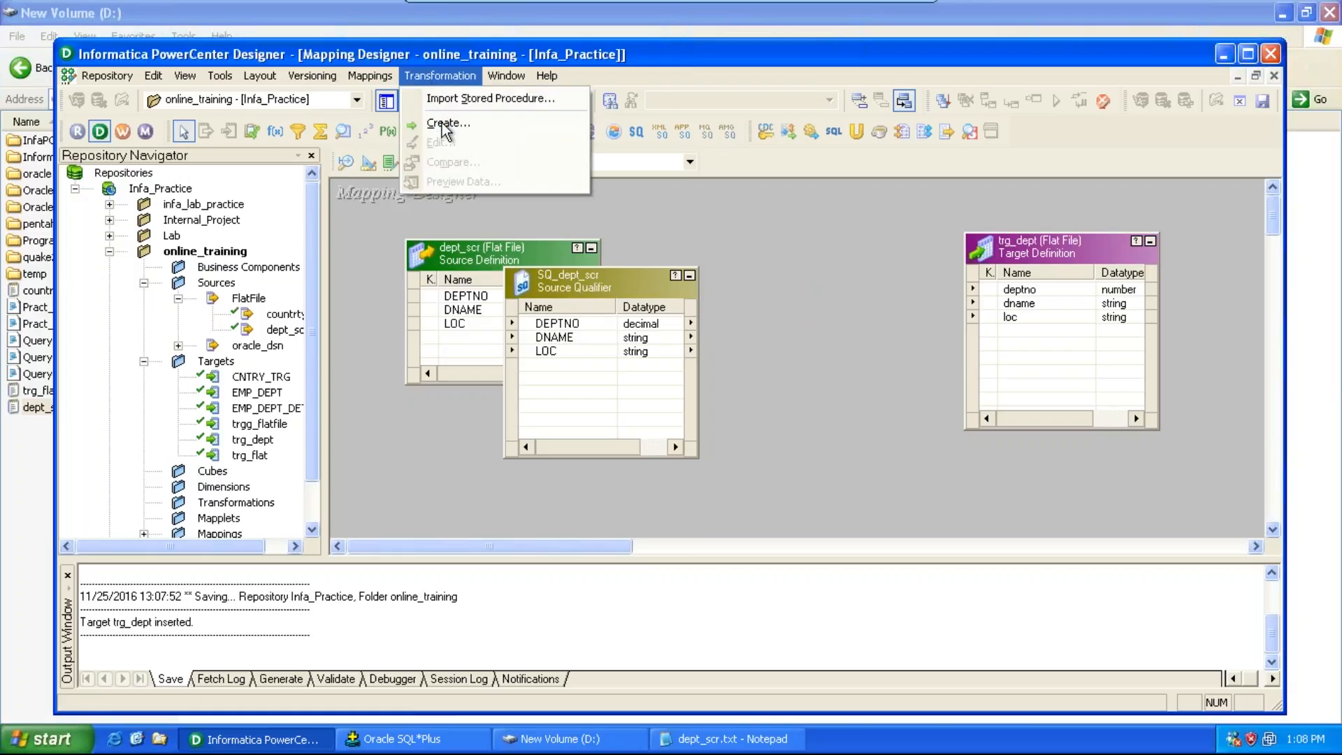
left_click(444, 124)
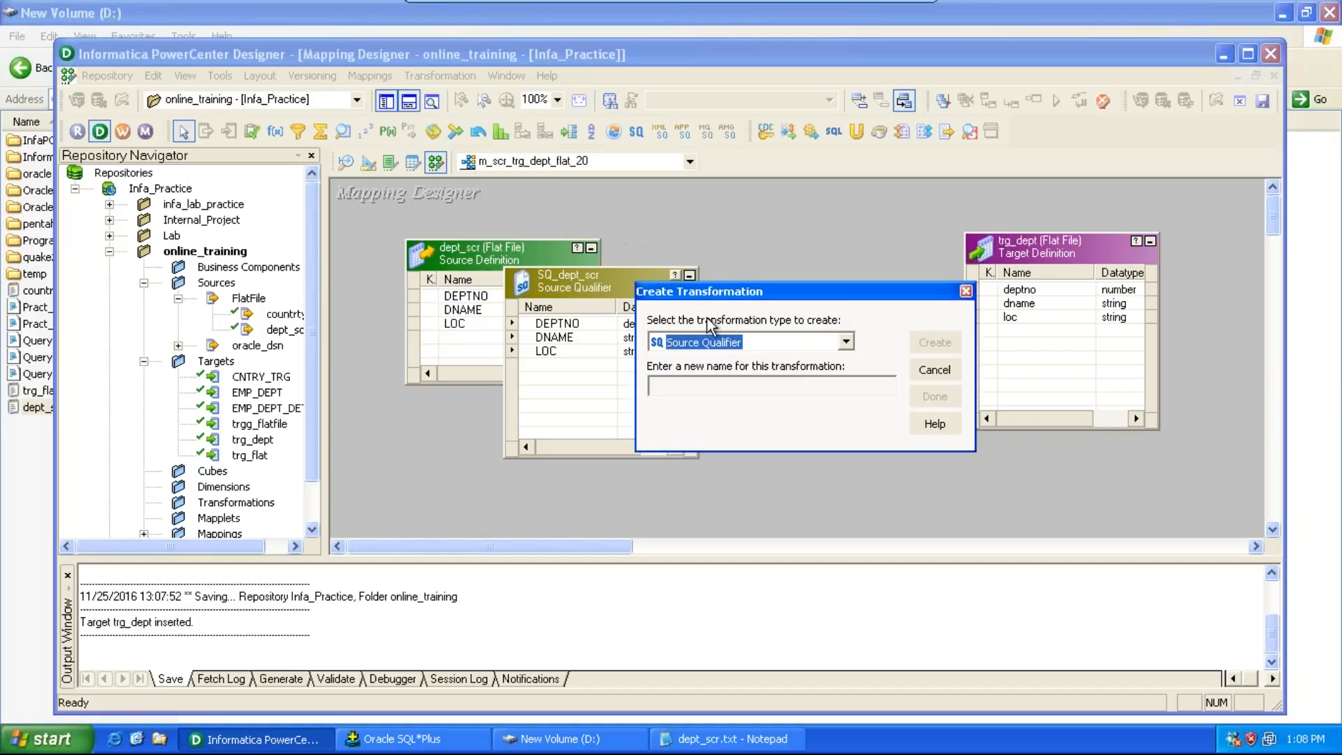
left_click_drag(697, 292, 680, 126)
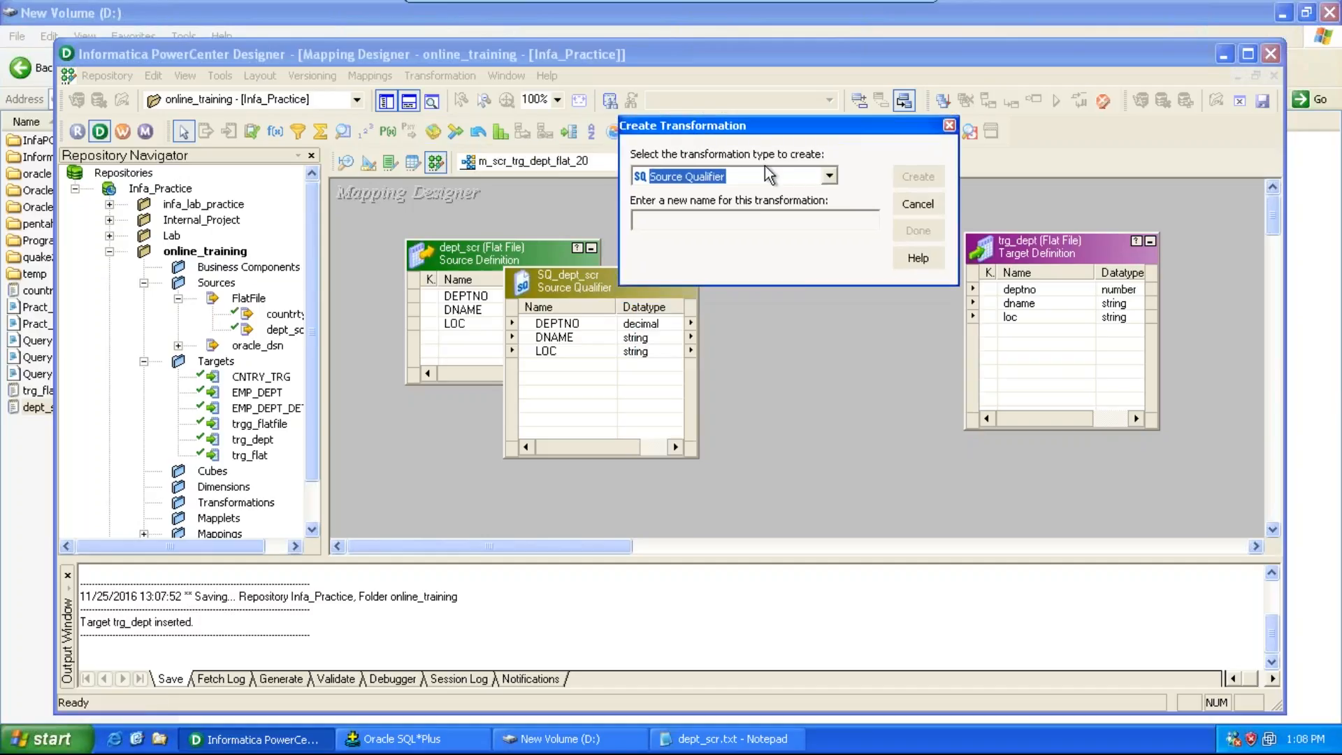
left_click(829, 177)
key("f")
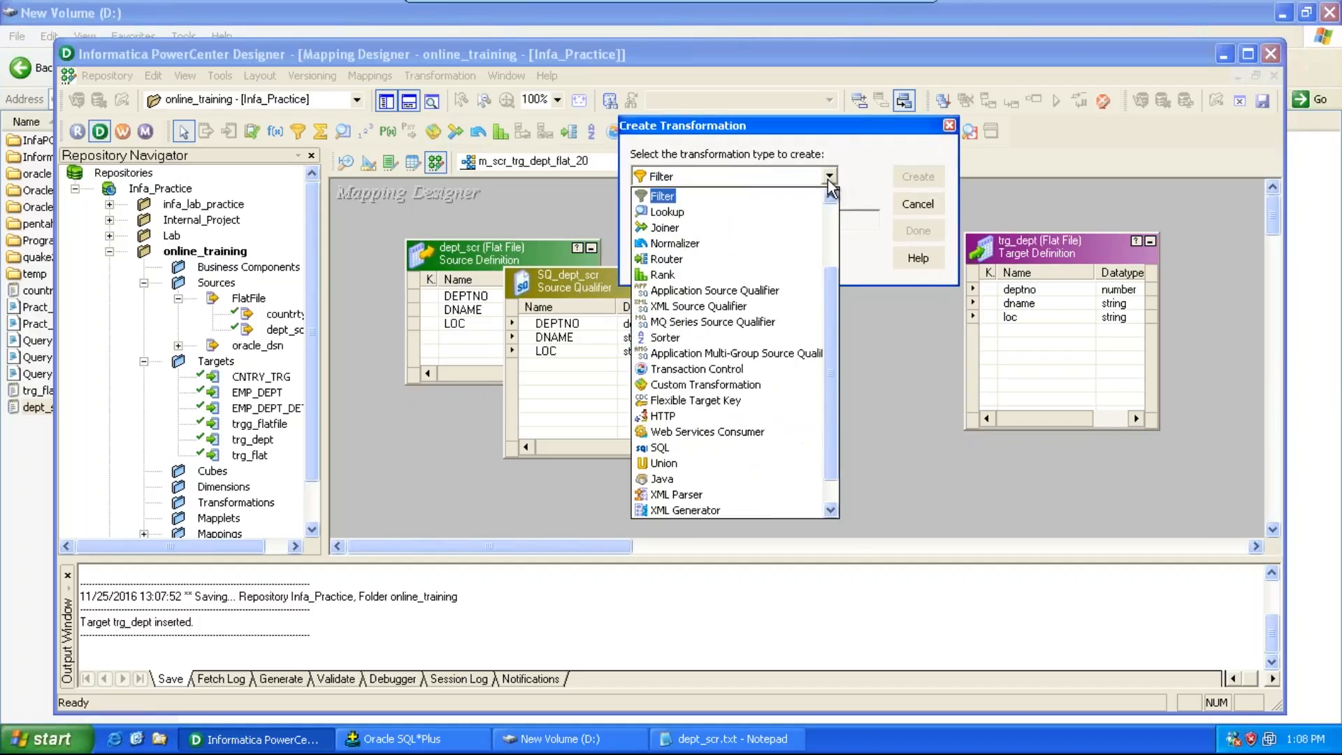
key("Return")
key("Tab")
type("f")
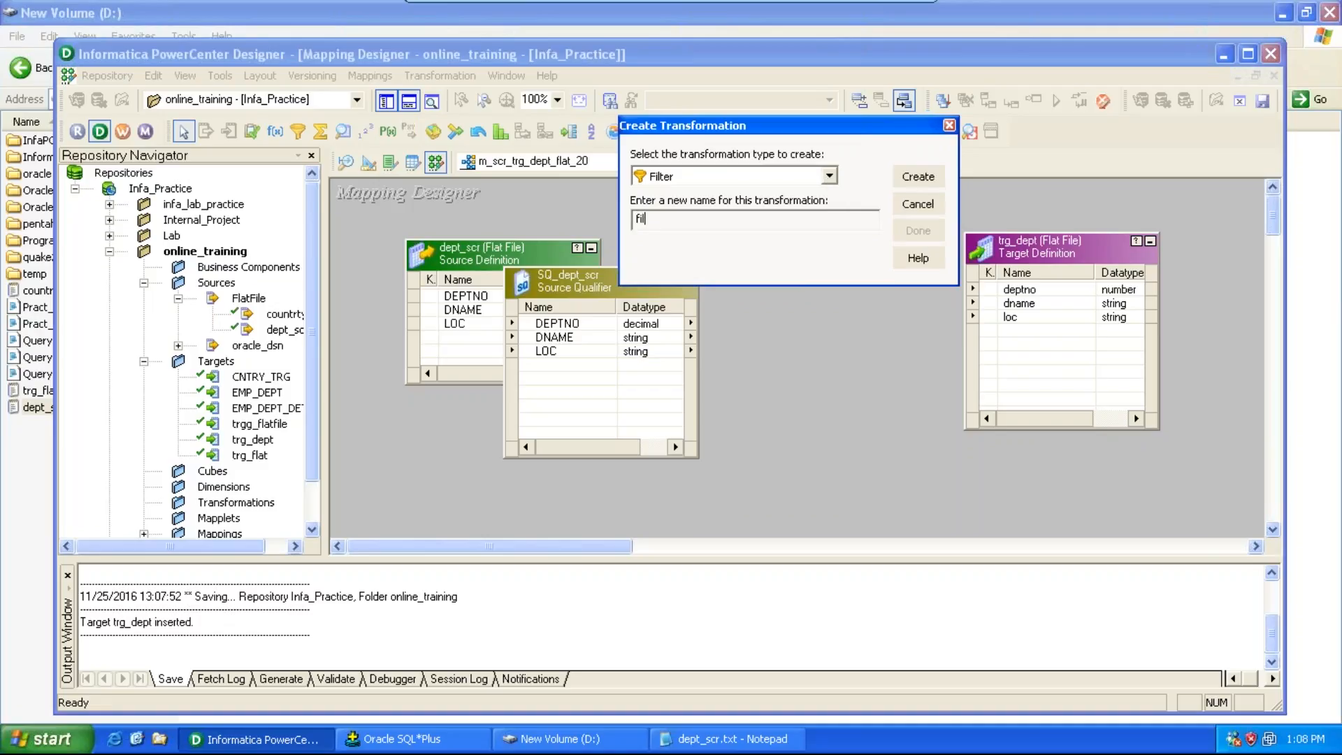
type("il_deptno_20")
left_click(927, 177)
left_click(918, 230)
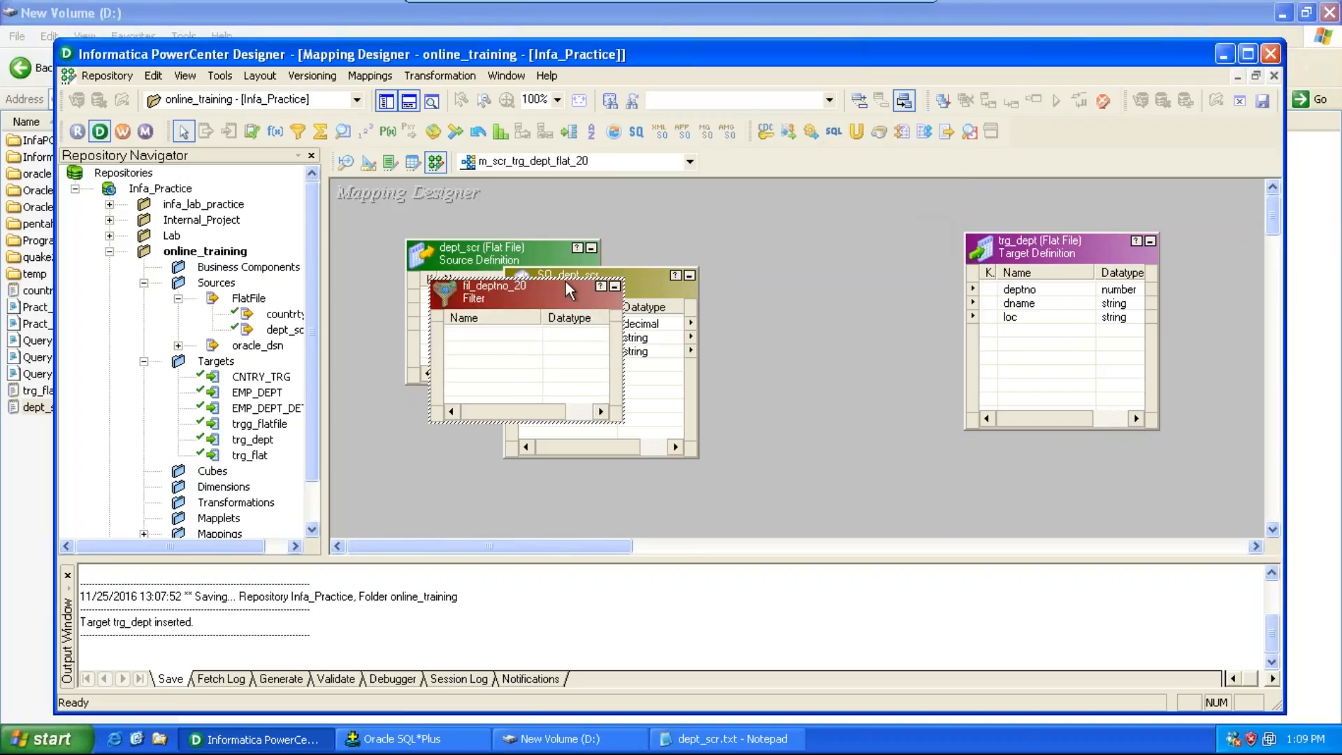
left_click_drag(563, 287, 865, 248)
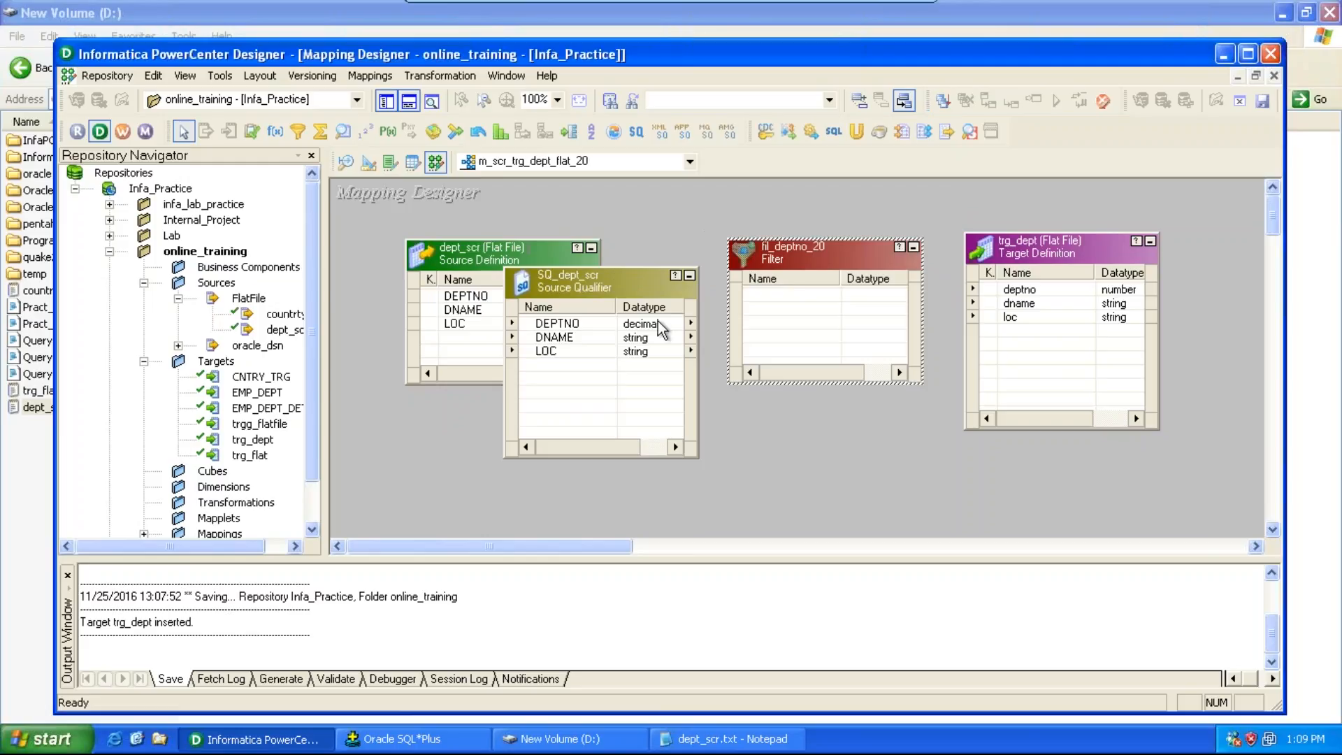
Step: Select all source qualifier ports and link them to the fil_deptno_20 filter
left_click(597, 322)
right_click(597, 322)
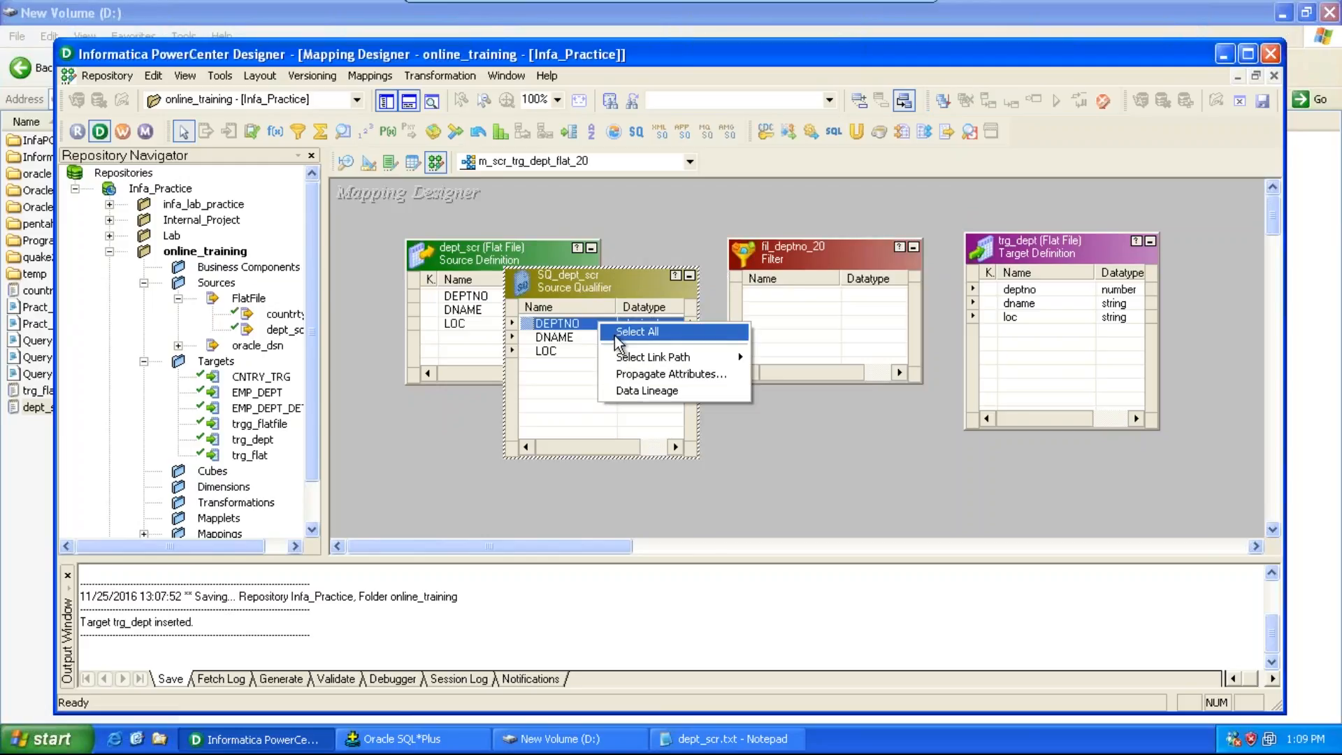
left_click(618, 333)
left_click_drag(561, 329, 762, 299)
Step: Set the fil_deptno_20 filter condition to DEPTNO = 20, validate it and apply
left_click(785, 257)
double_click(785, 257)
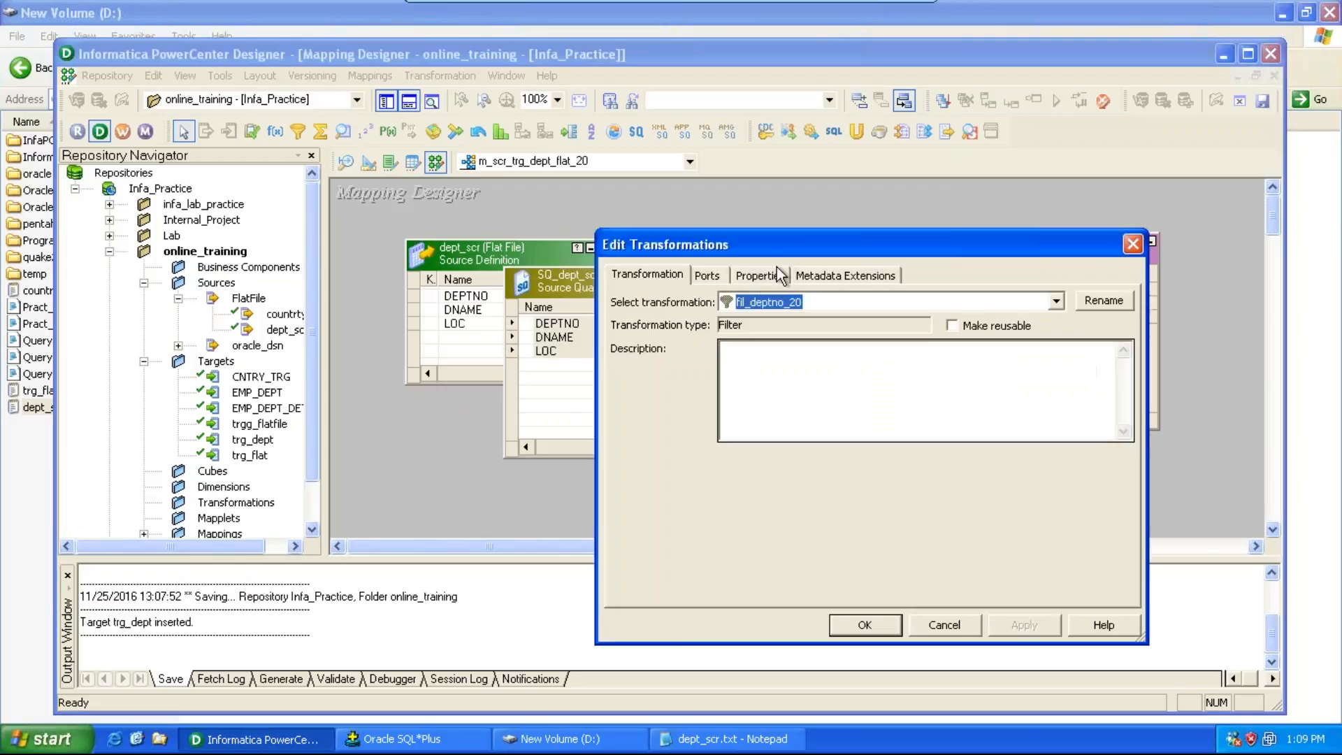
left_click(760, 275)
left_click_drag(782, 242, 773, 161)
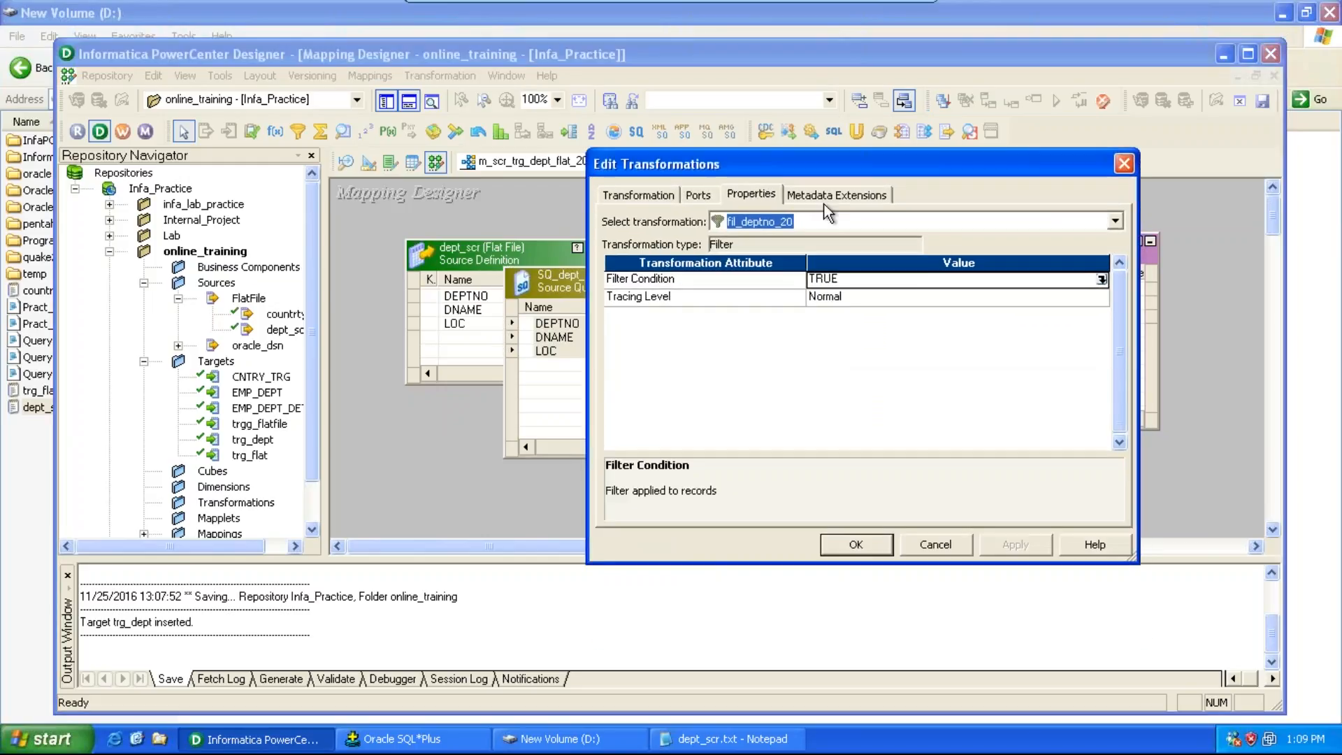
left_click(1101, 279)
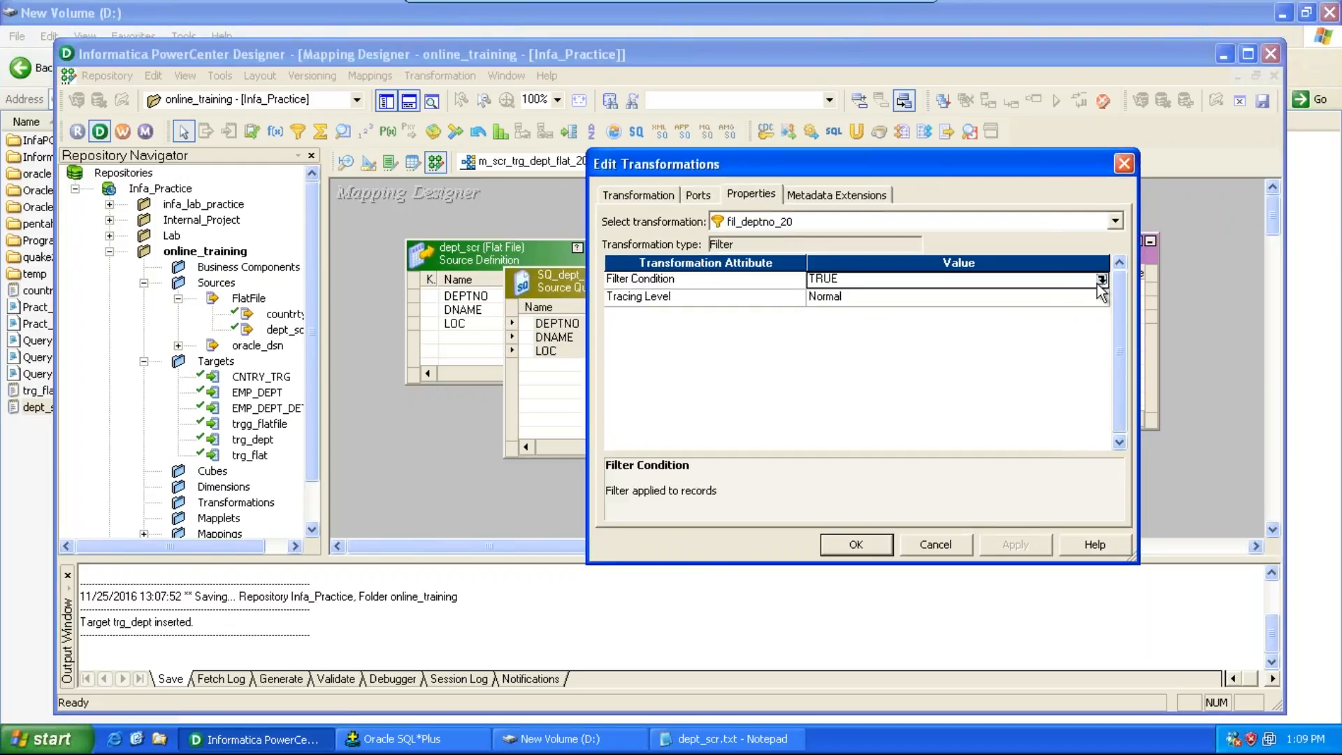
left_click_drag(787, 419, 644, 352)
type("deptno = 20")
left_click(887, 629)
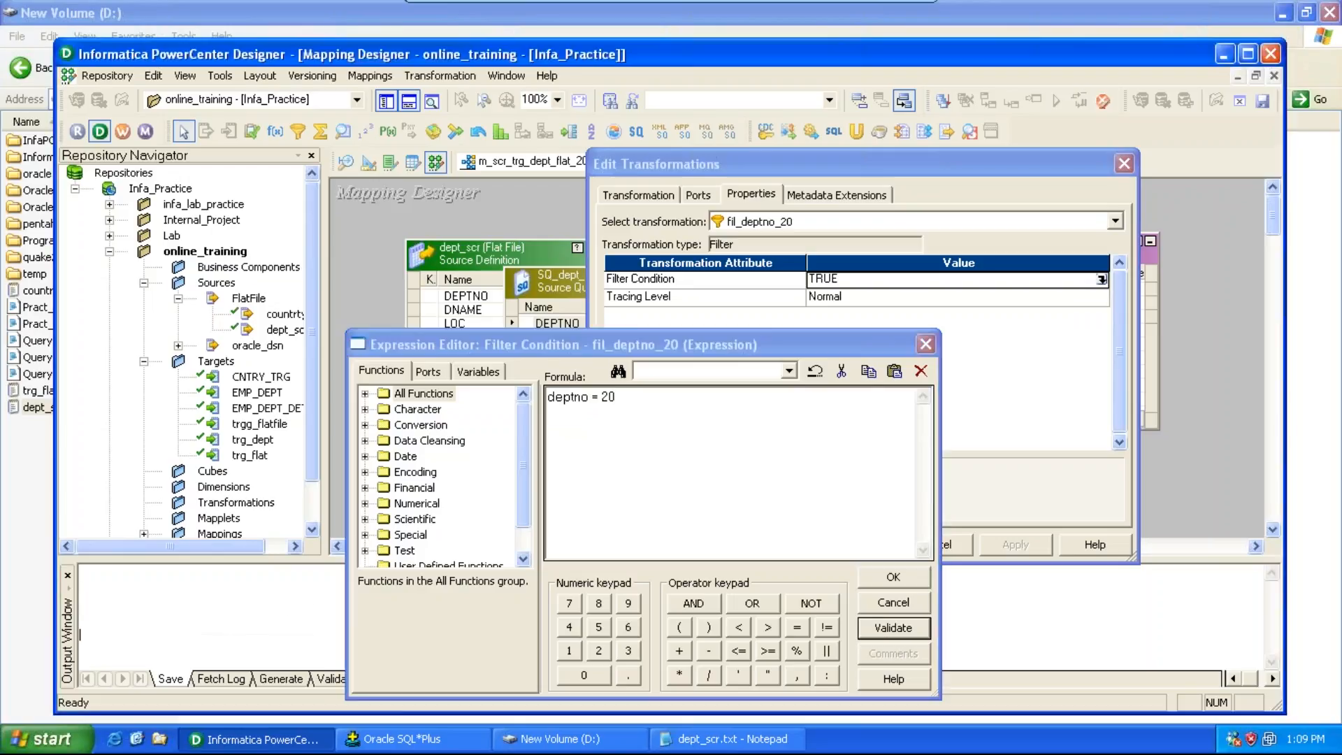
left_click(686, 420)
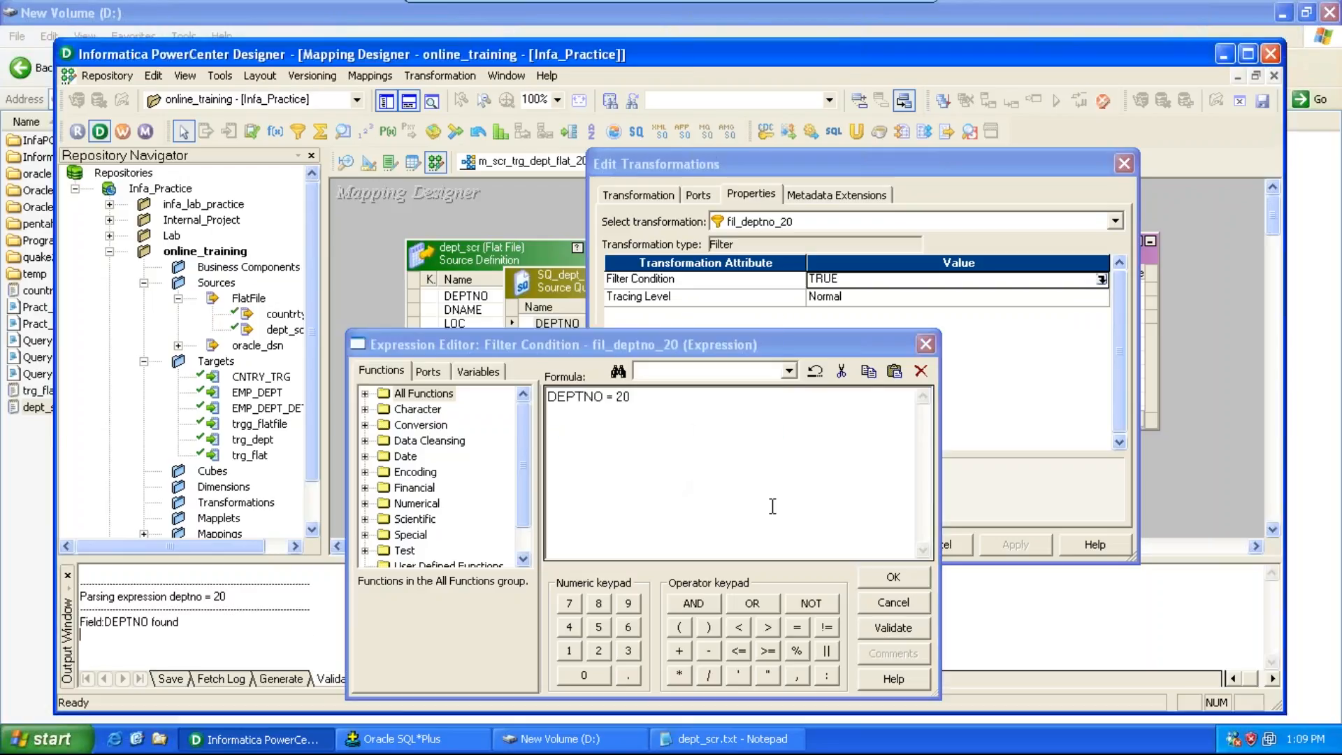
left_click(877, 578)
left_click(992, 551)
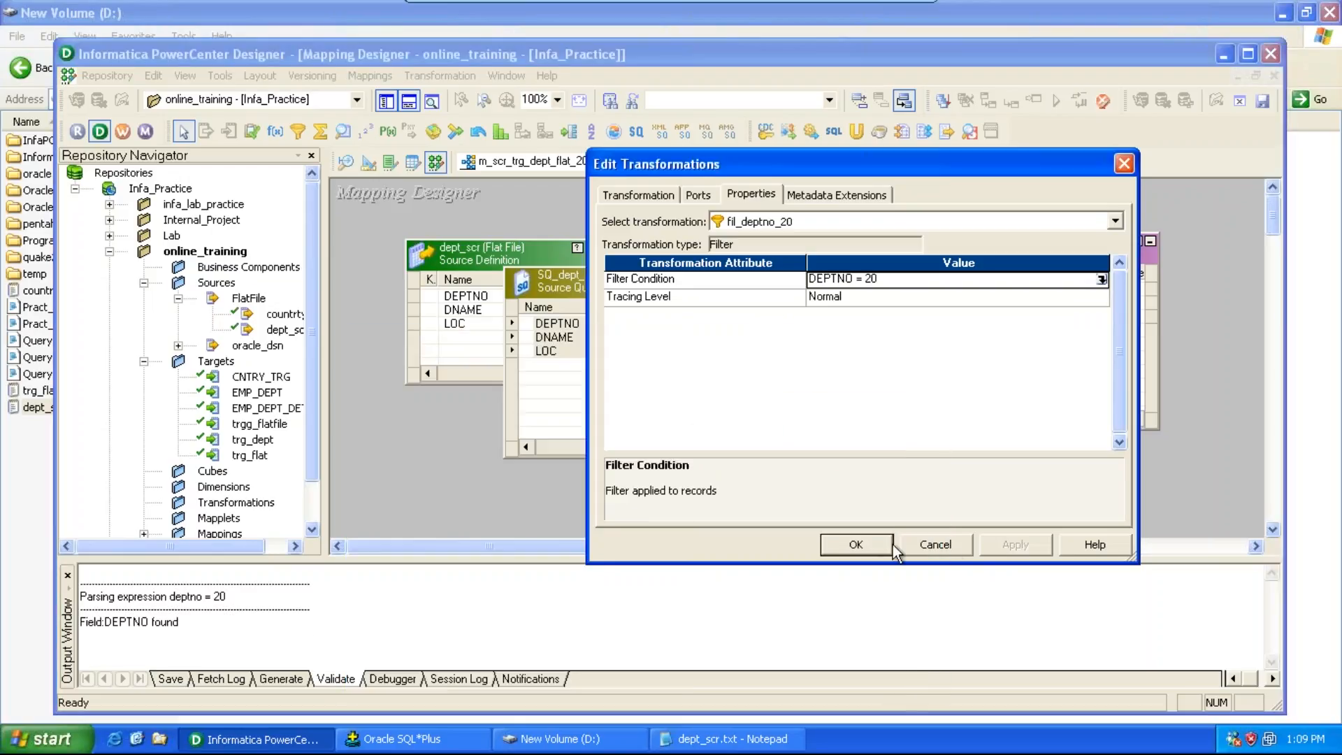
left_click(874, 544)
Step: Link all filter ports to the trg_dept target columns and save the mapping
left_click(779, 295)
right_click(797, 296)
left_click(822, 306)
left_click_drag(797, 304, 1017, 289)
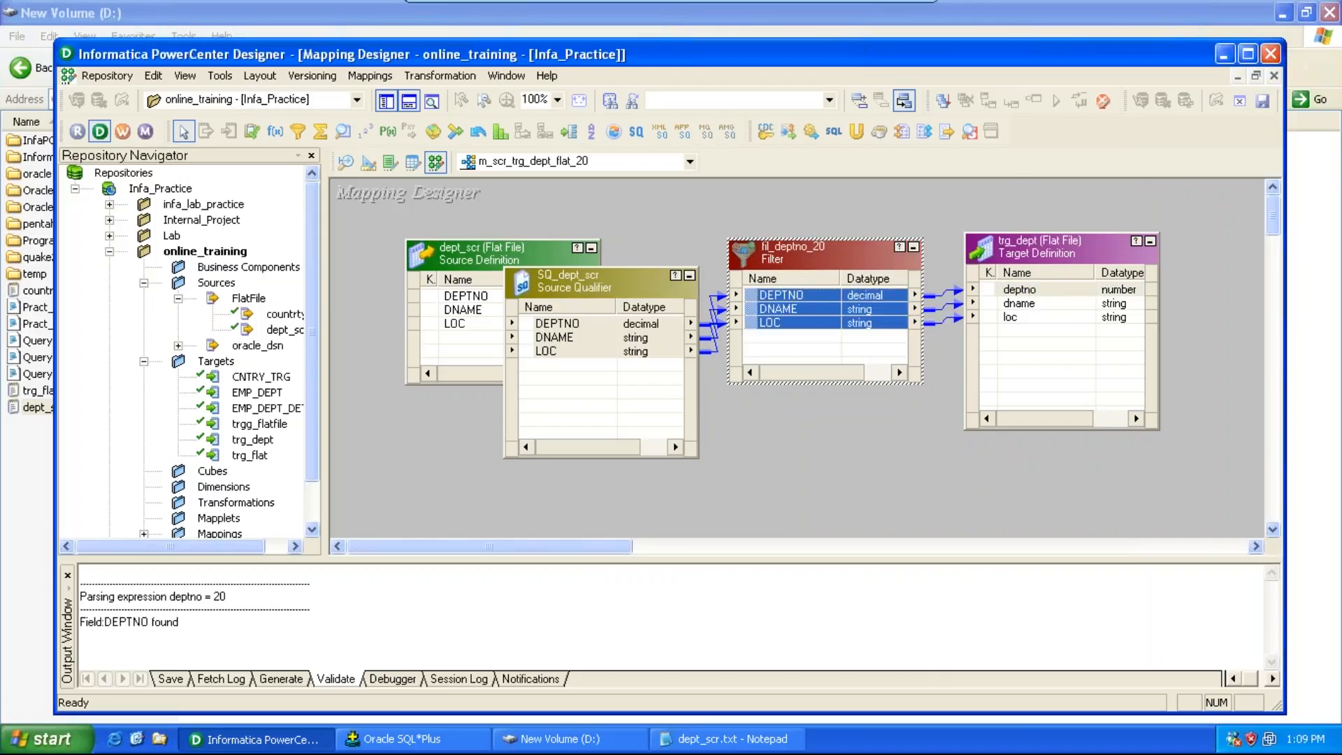
key("ctrl+s")
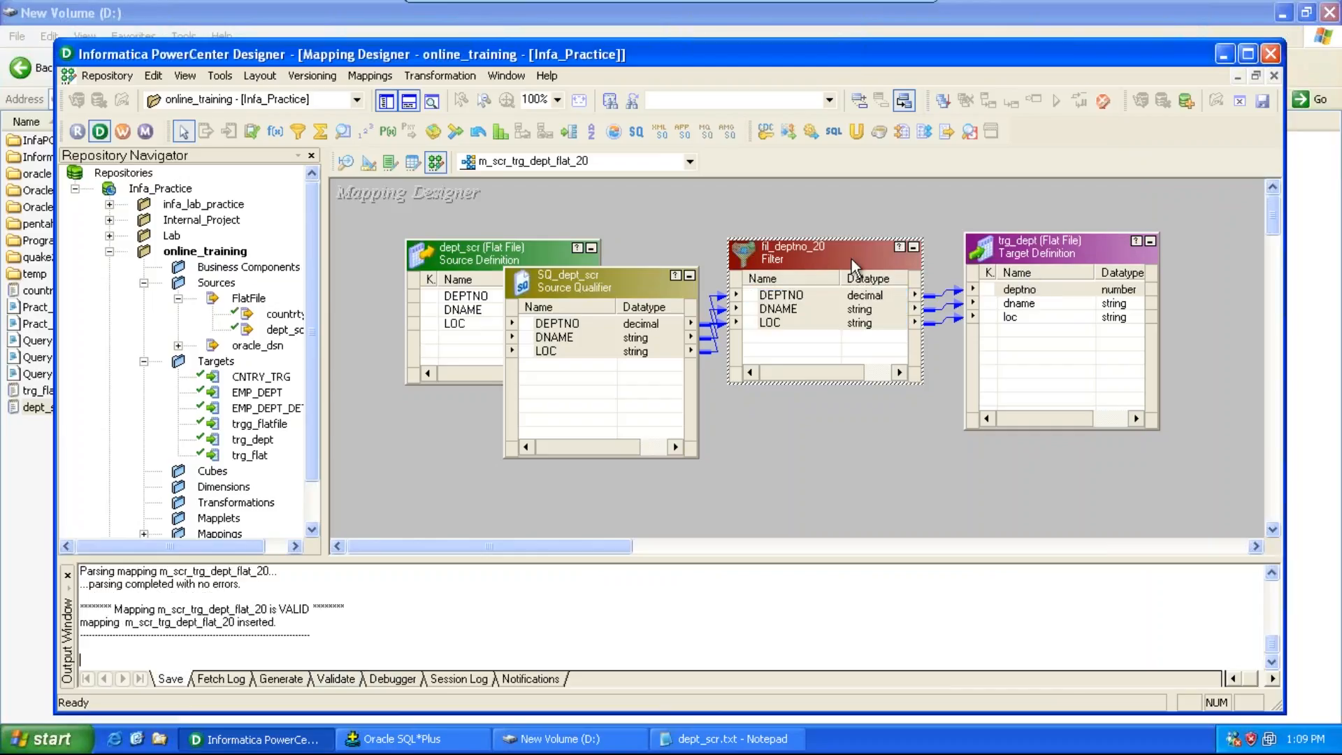
Step: Launch the Workflow Manager and create a workflow named wf_m_scr_trg_dept_flat_20
left_click(122, 131)
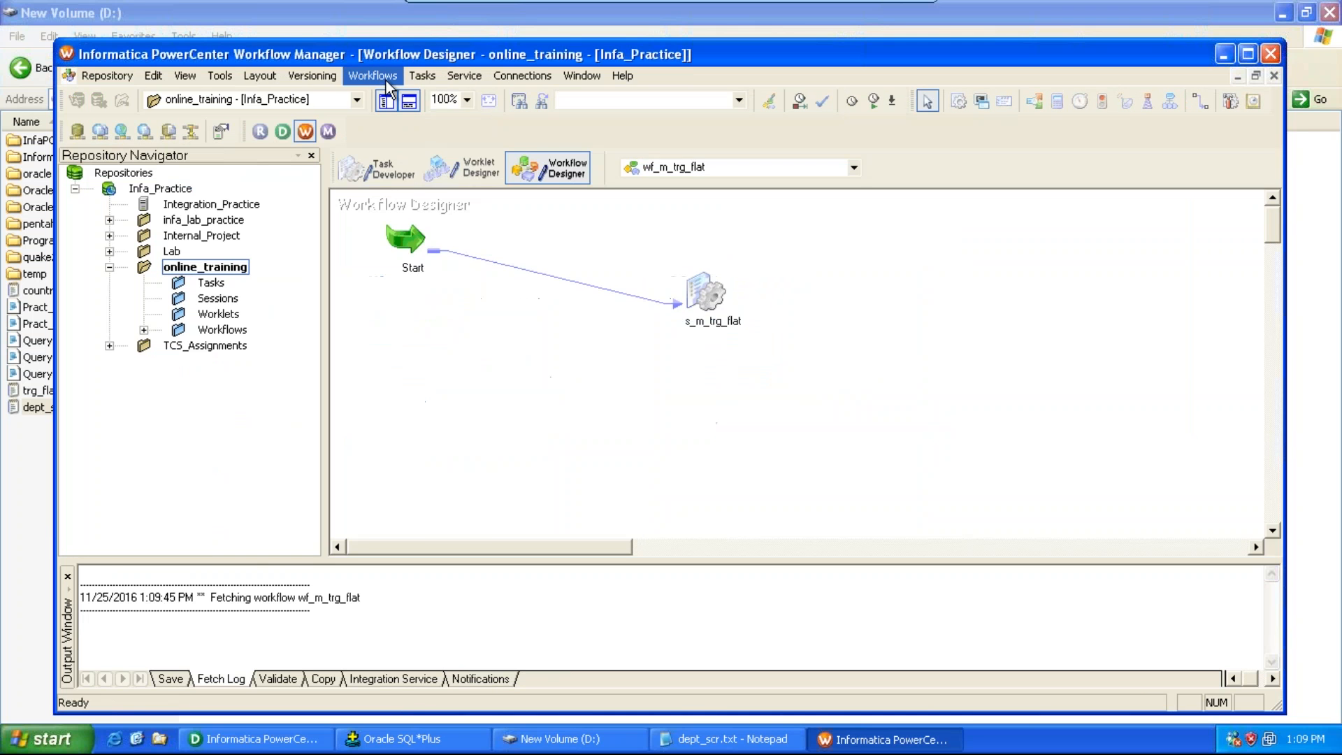
left_click(373, 76)
left_click(383, 97)
type("wf")
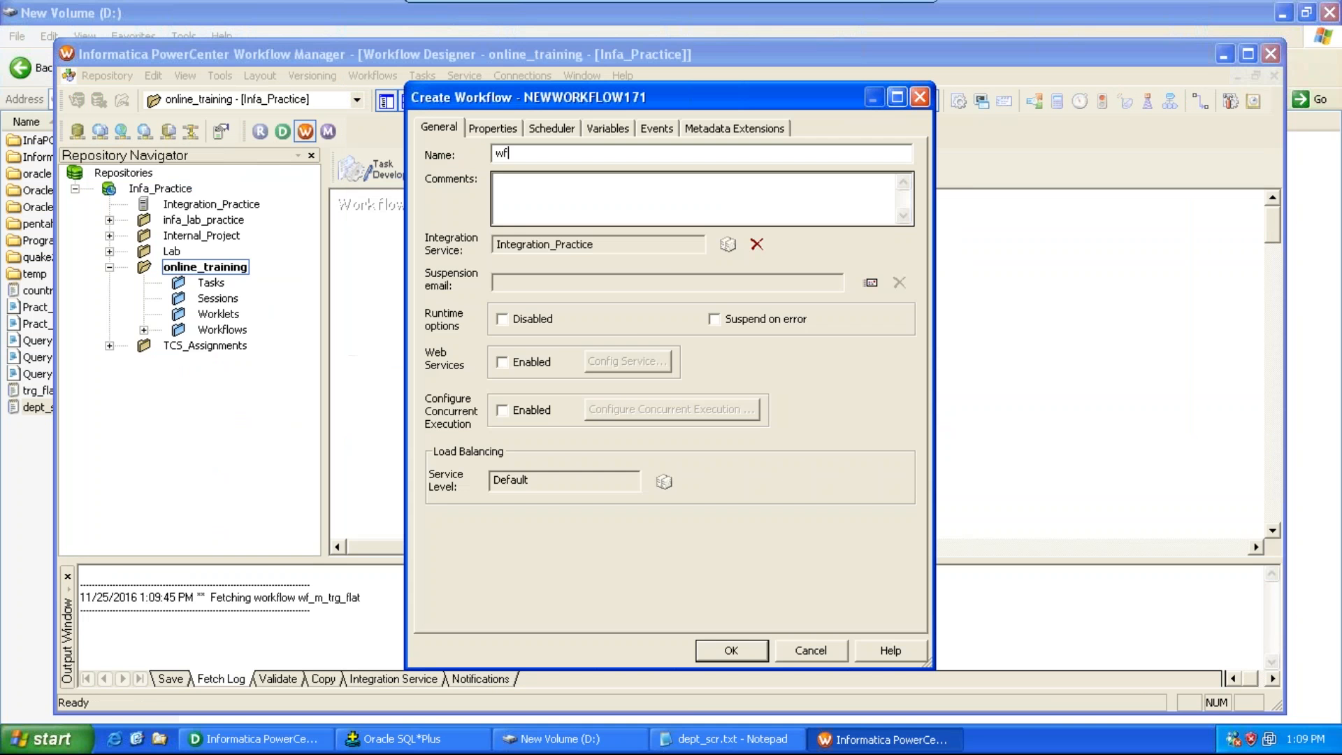
type("_m_")
key("alt+Tab")
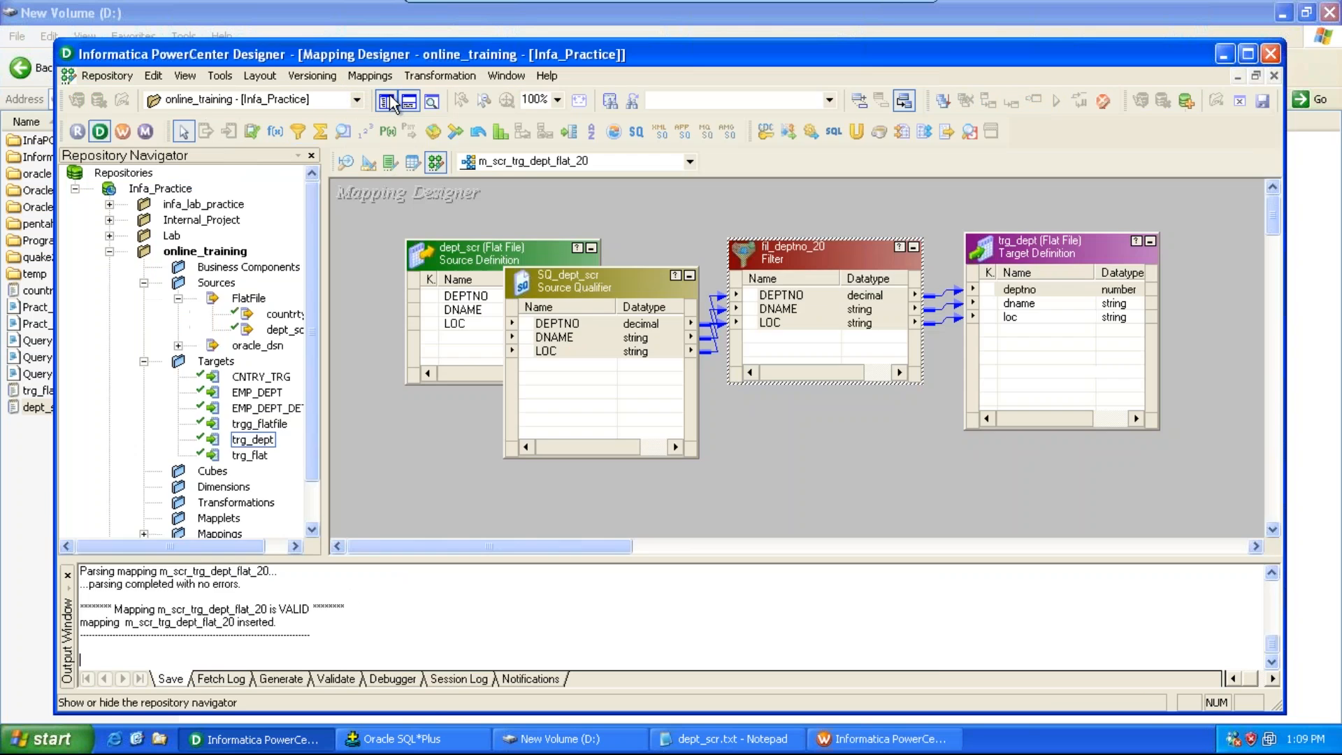
key("alt+Tab")
type("scr_")
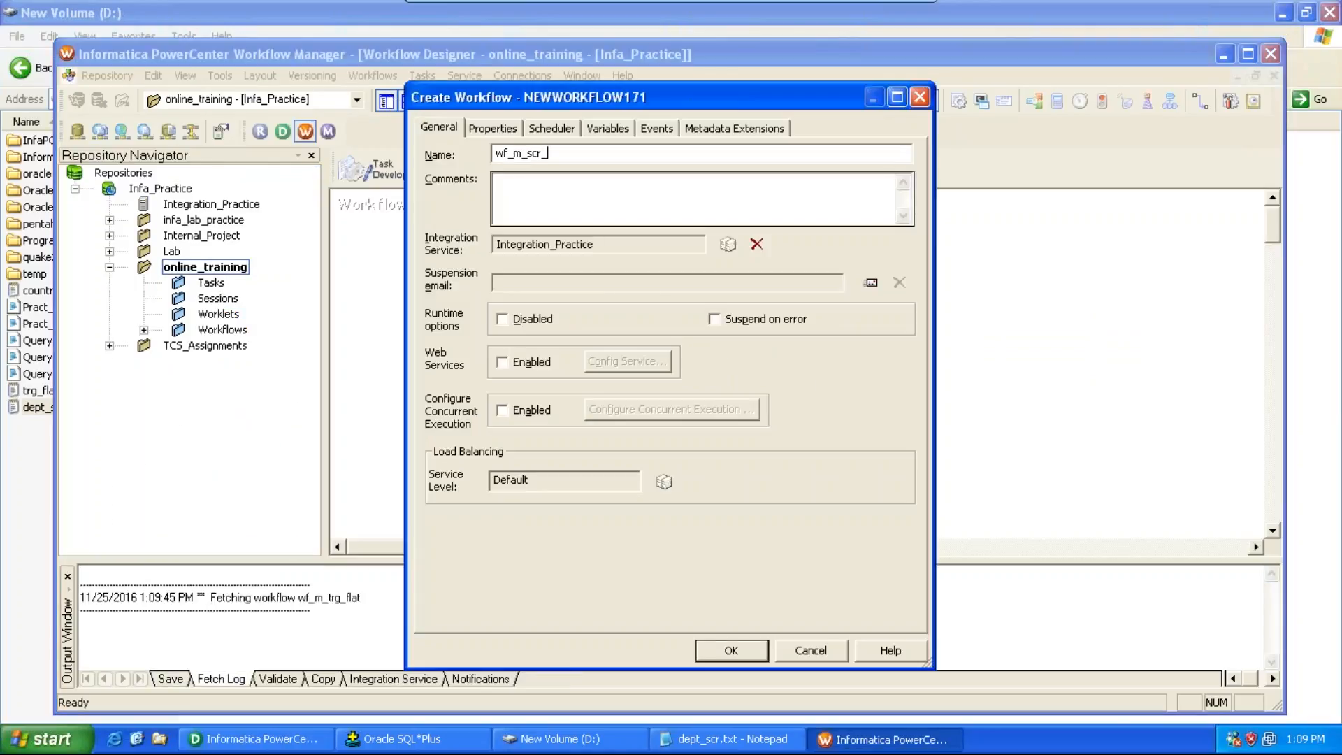
key("alt+Tab")
key("alt+Tab")
type("trg_dept_flat_20")
key("Return")
Step: Create a session task s_m_scr_trg_dept_flat_20 using the m_scr_trg_dept_flat_20 mapping
left_click(433, 74)
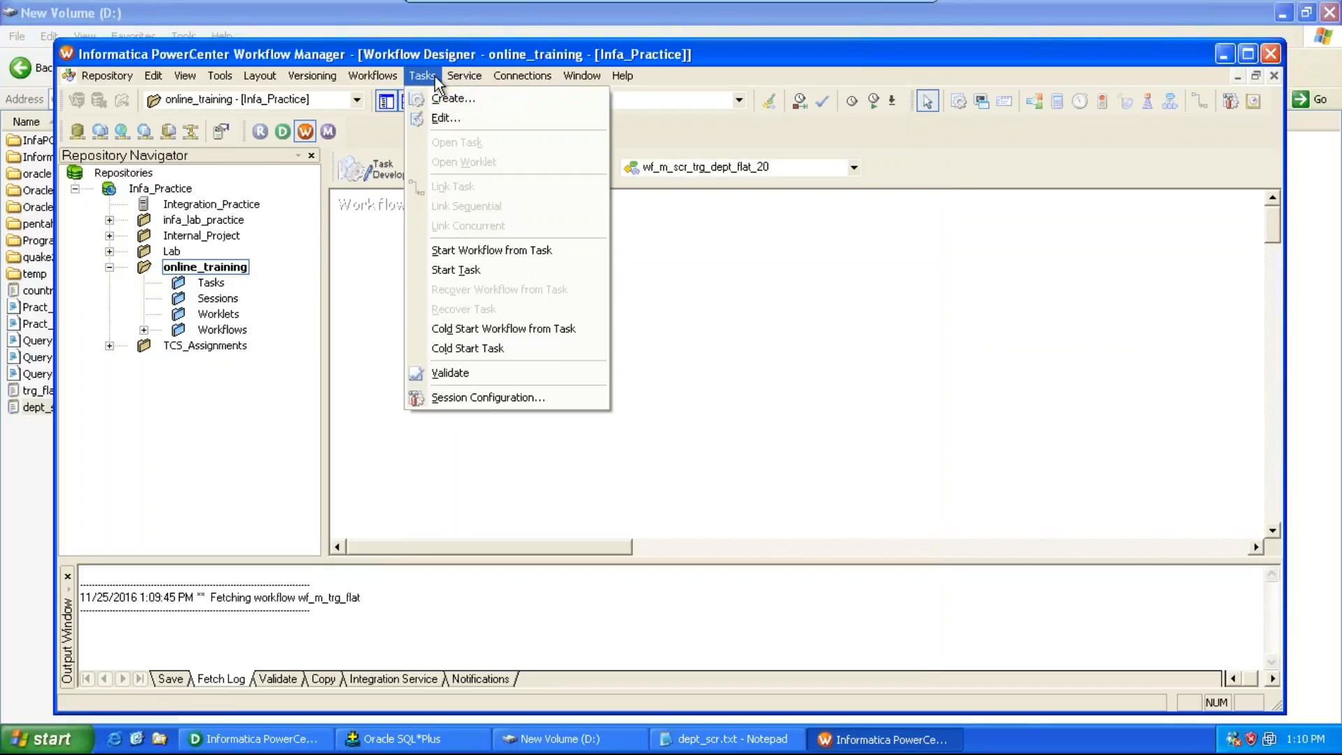
left_click(445, 96)
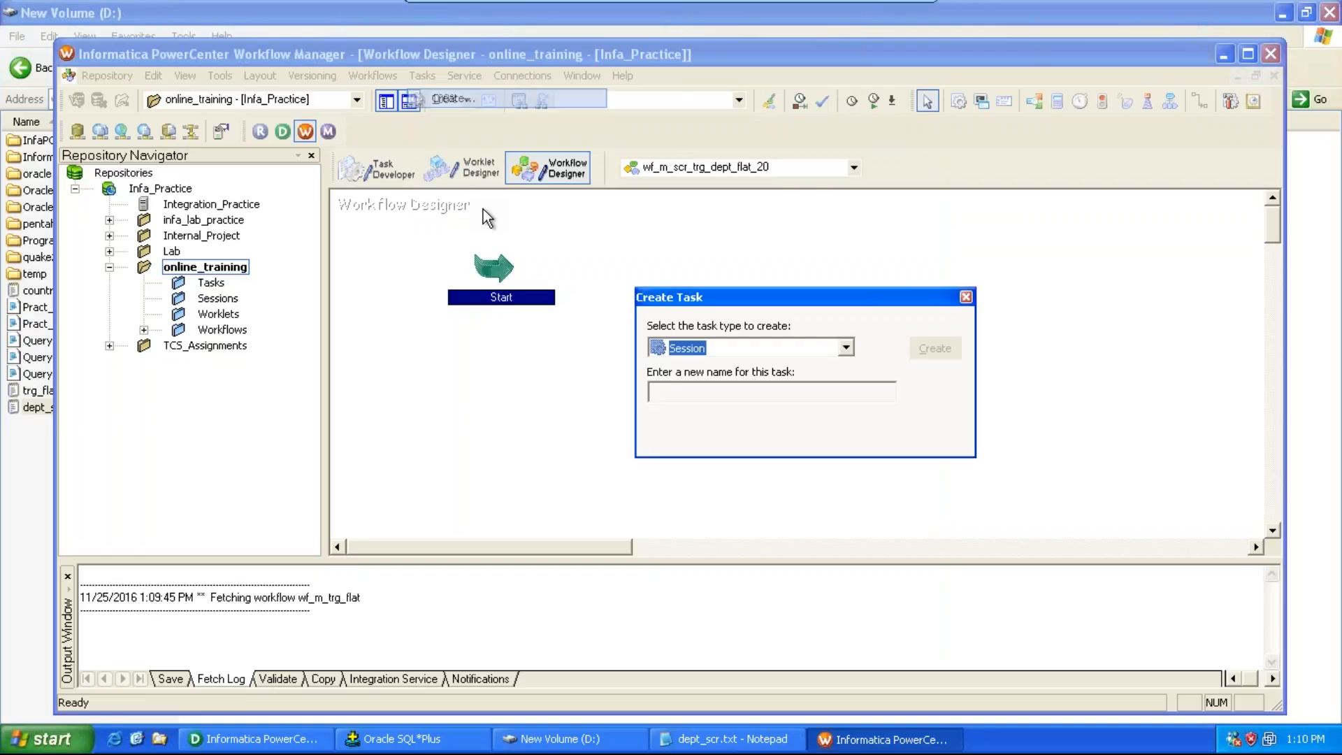
left_click(663, 394)
type("s_m_")
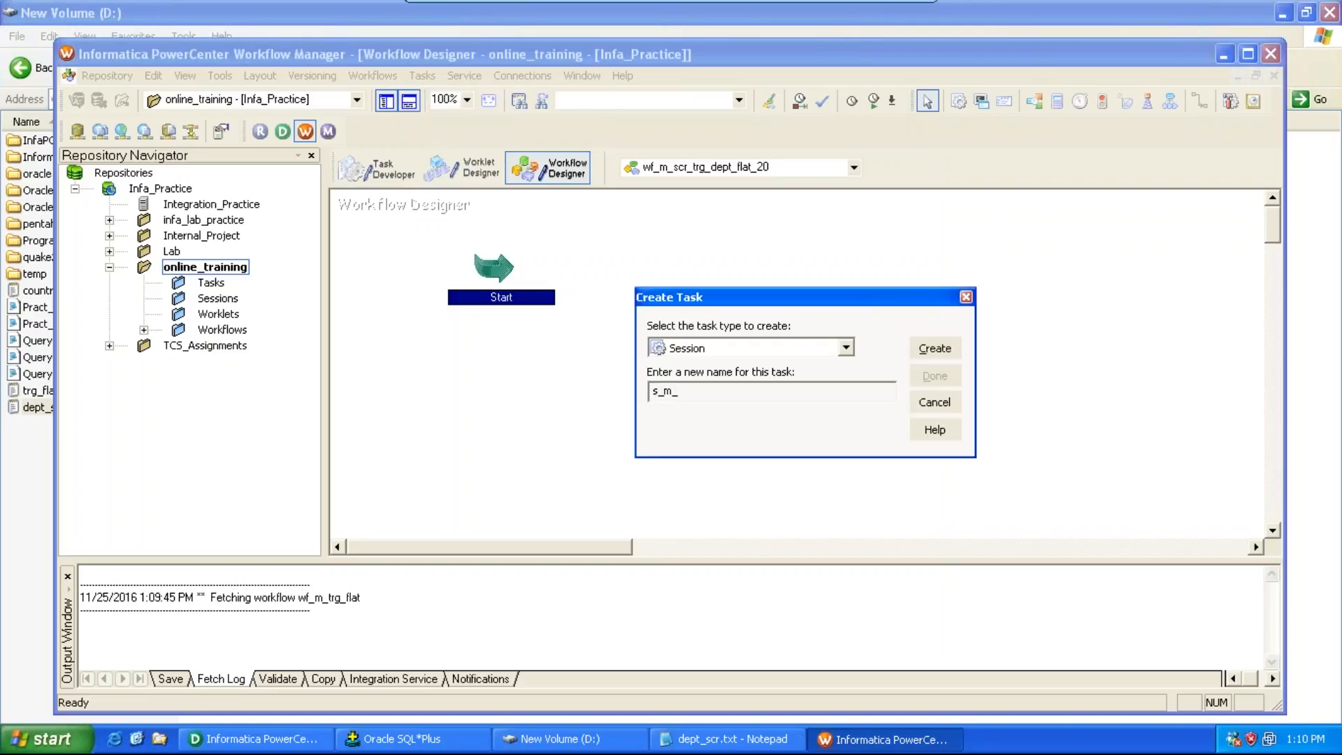
type("scr_trg_dept_flat")
key("Return")
double_click(699, 351)
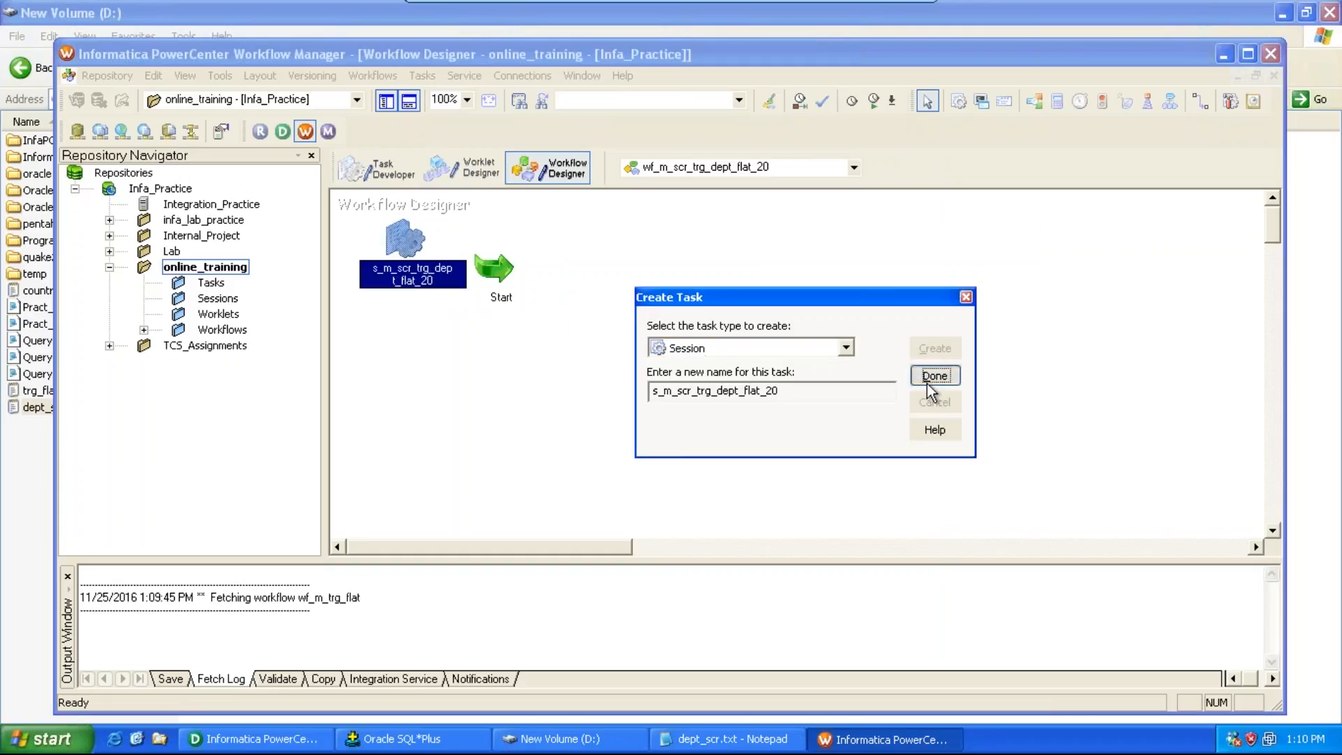
left_click(928, 383)
Step: Position the session and link the Start task to it
left_click_drag(428, 246, 870, 264)
left_click(422, 76)
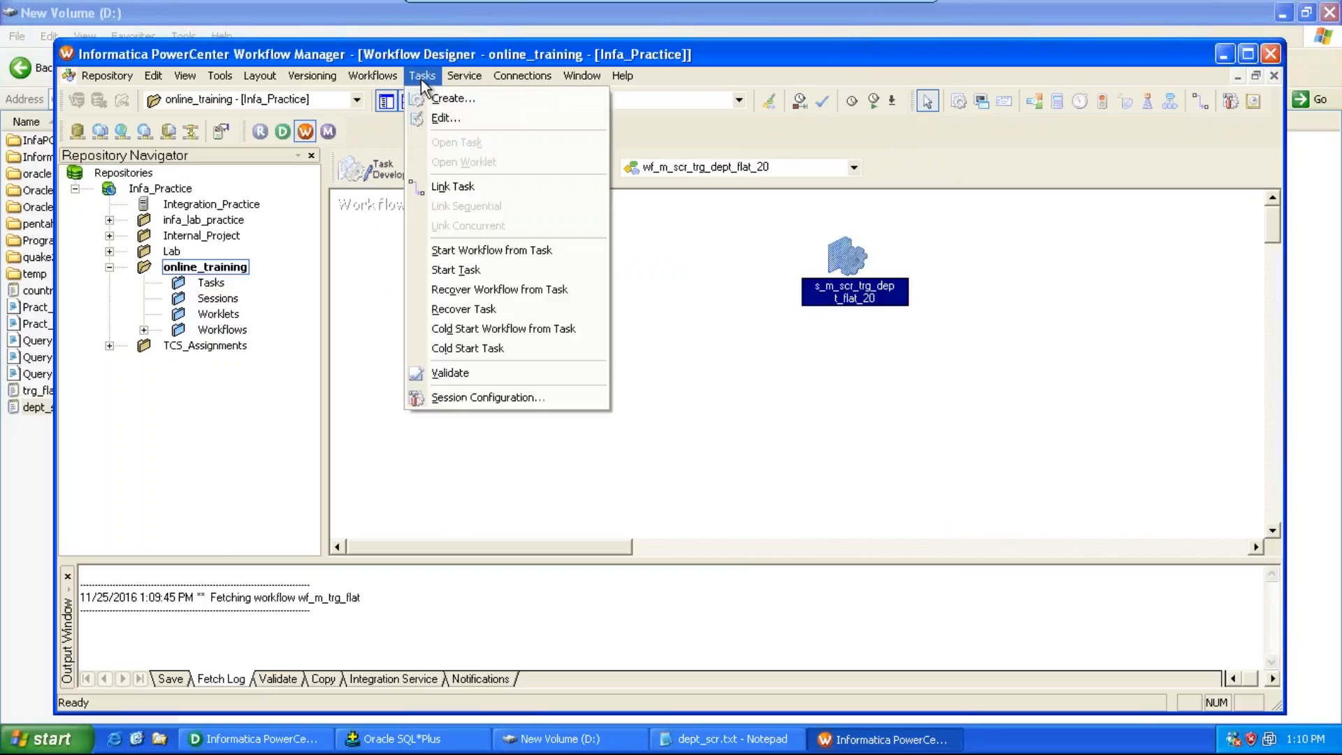
left_click(459, 187)
left_click_drag(495, 267, 847, 266)
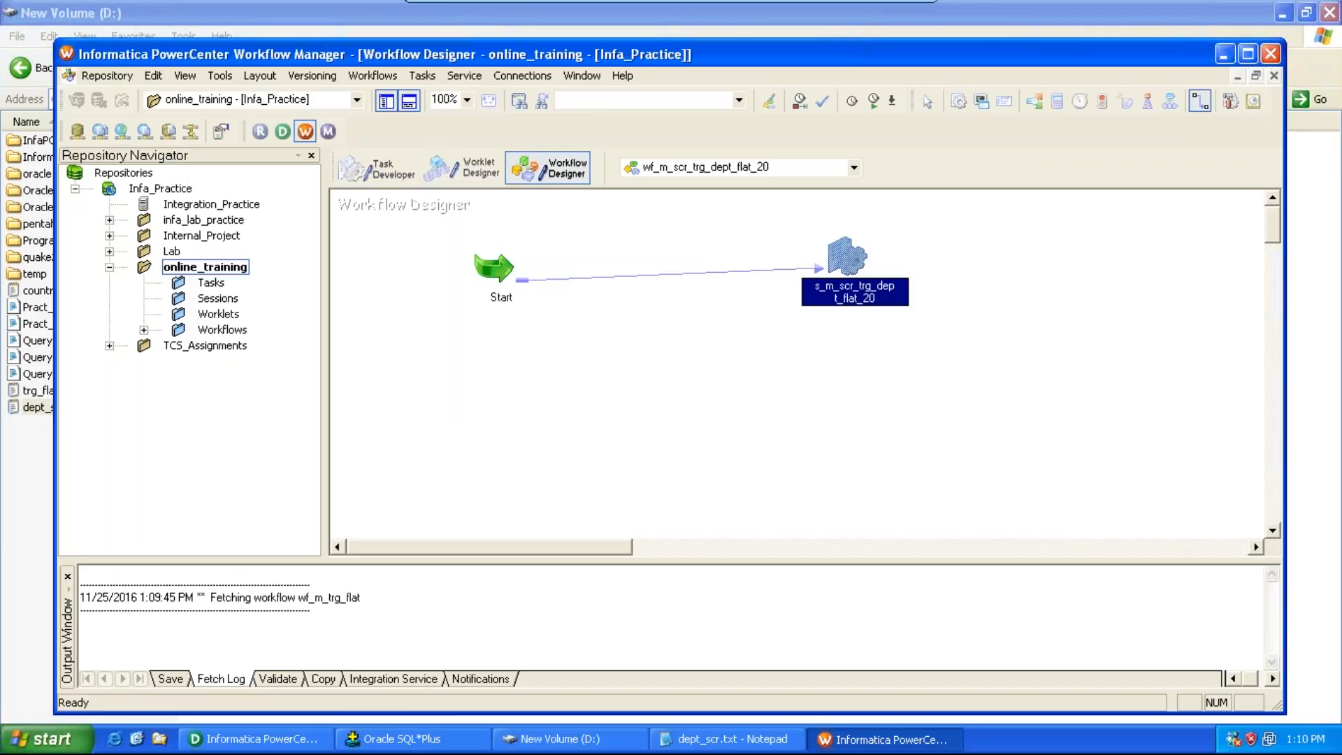
Step: In the session's mapping settings, set the SQ_dept_scr source file directory to D:\
double_click(844, 260)
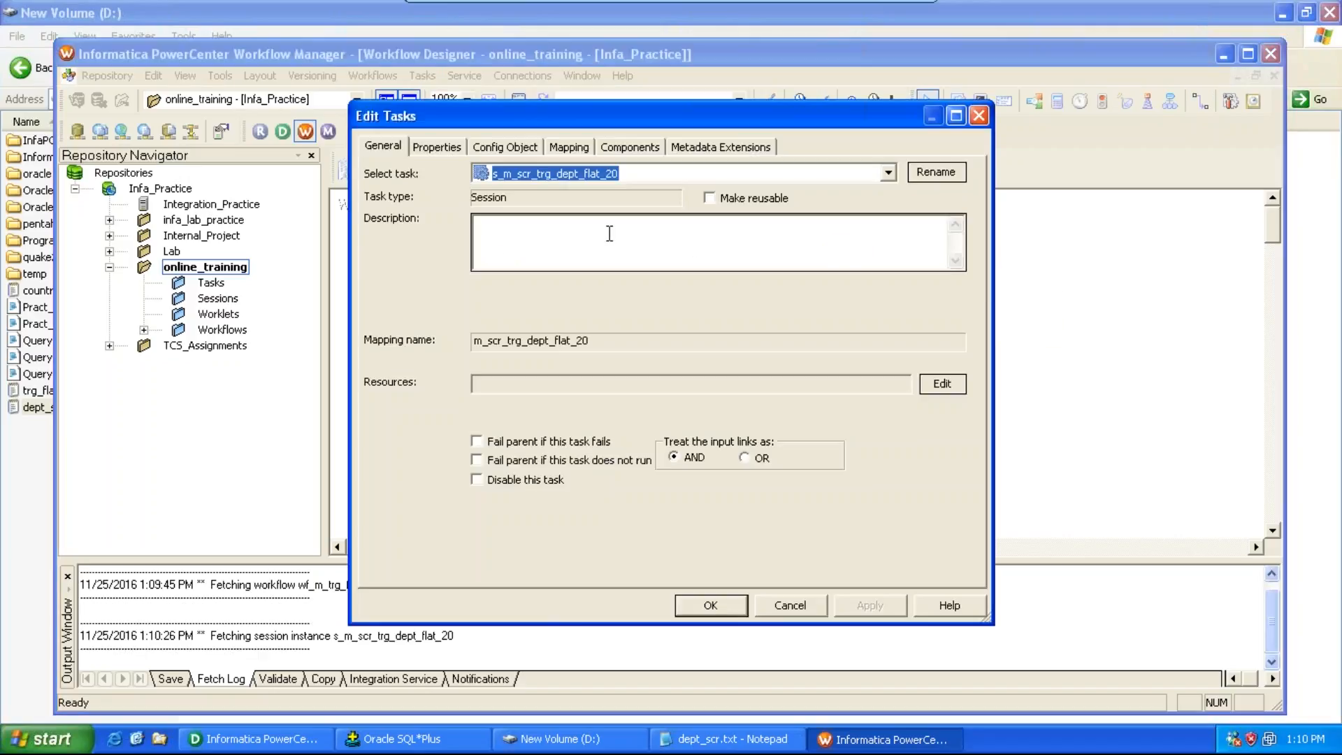
left_click(570, 146)
left_click(437, 317)
left_click(445, 301)
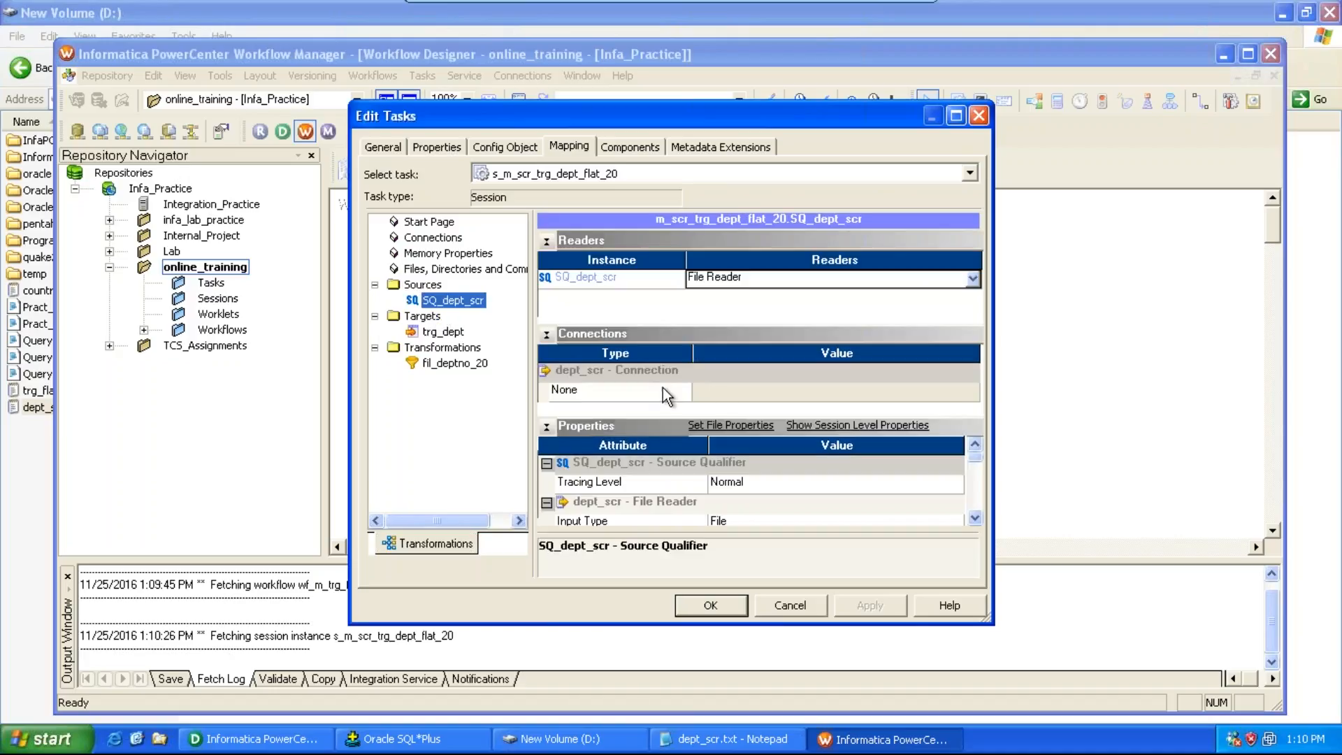
left_click(976, 519)
left_click(976, 518)
left_click(976, 518)
left_click(976, 519)
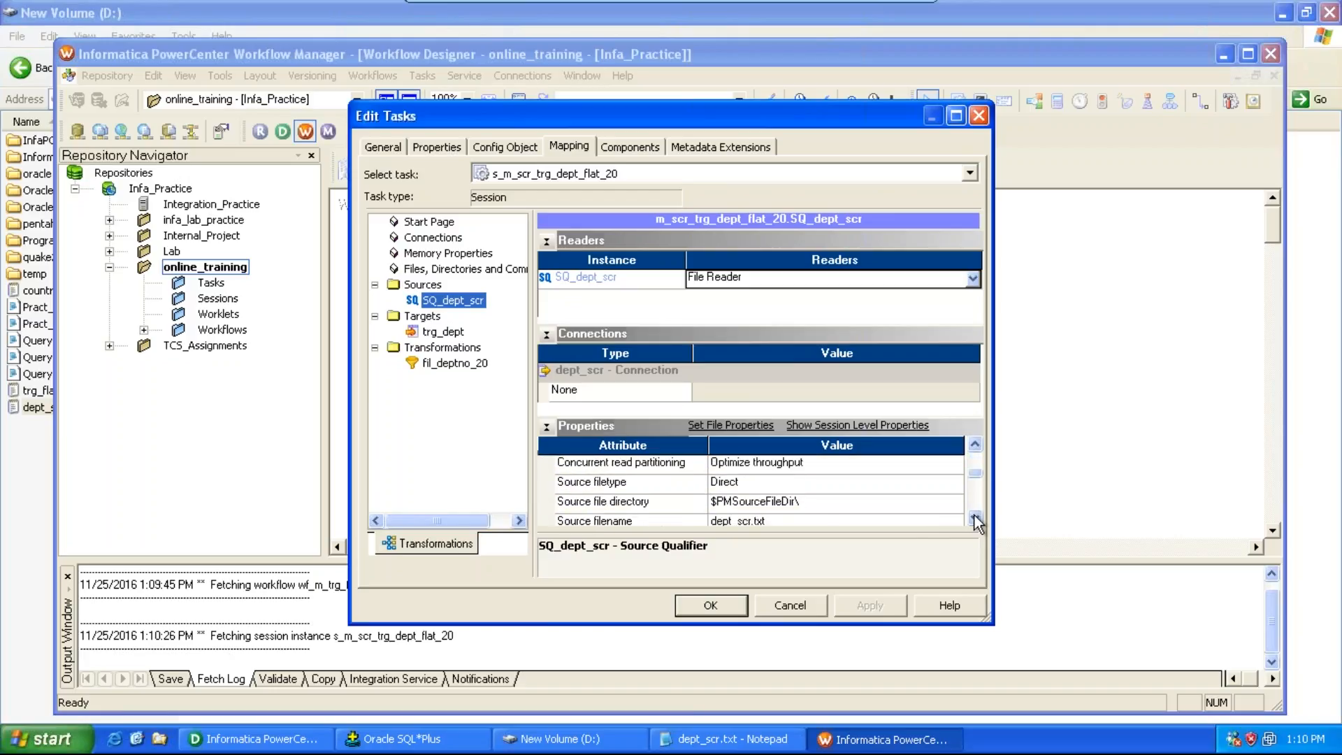
left_click(898, 510)
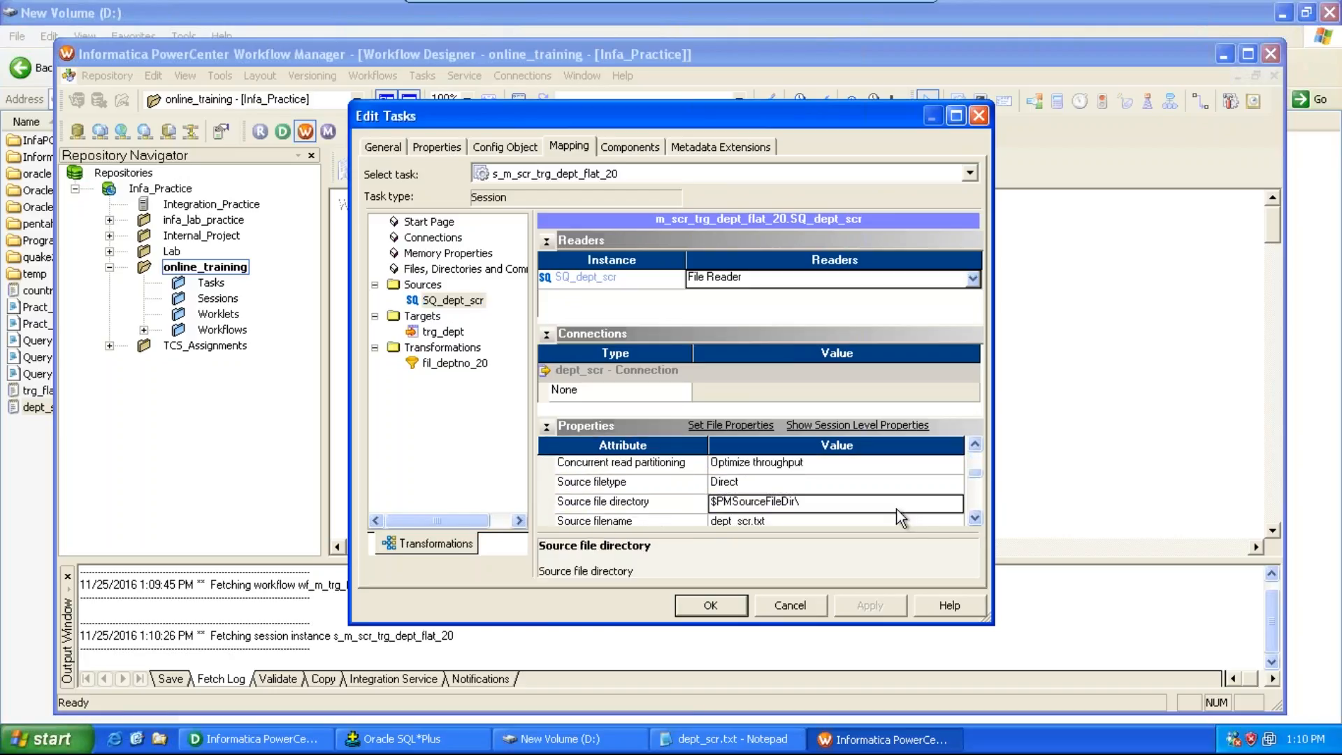
type("D:\\")
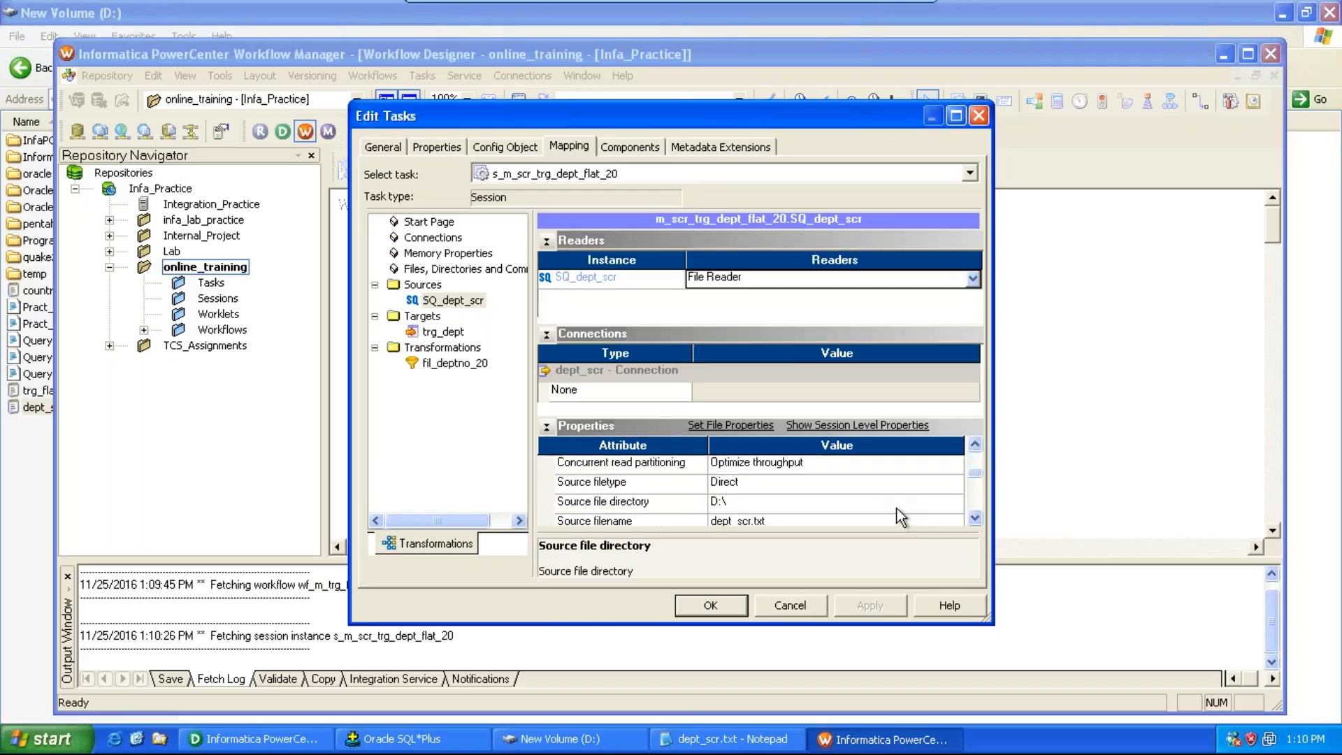
left_click(976, 518)
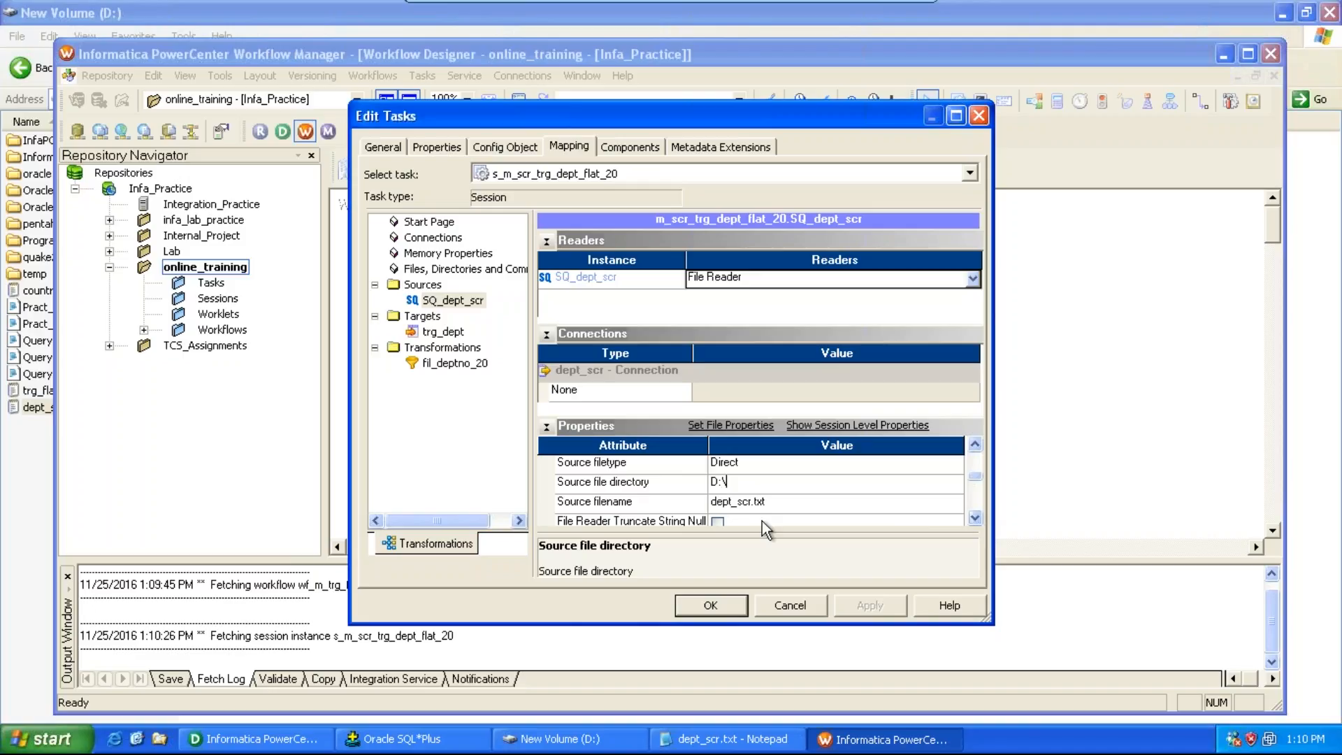
Step: In the session's mapping settings, set the trg_dept target's output file directory to D:\
left_click(437, 333)
left_click(976, 519)
left_click(976, 519)
left_click(976, 519)
left_click(976, 518)
left_click(976, 518)
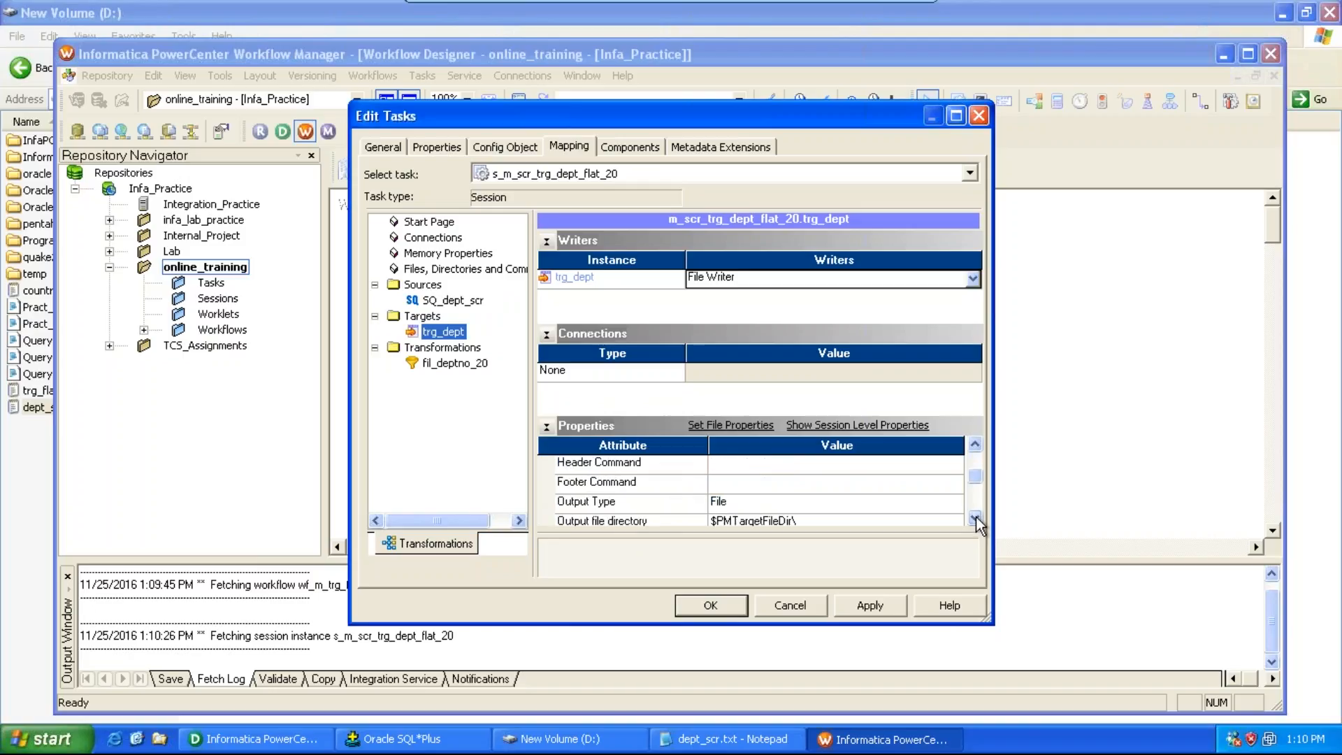
left_click(976, 519)
left_click(900, 501)
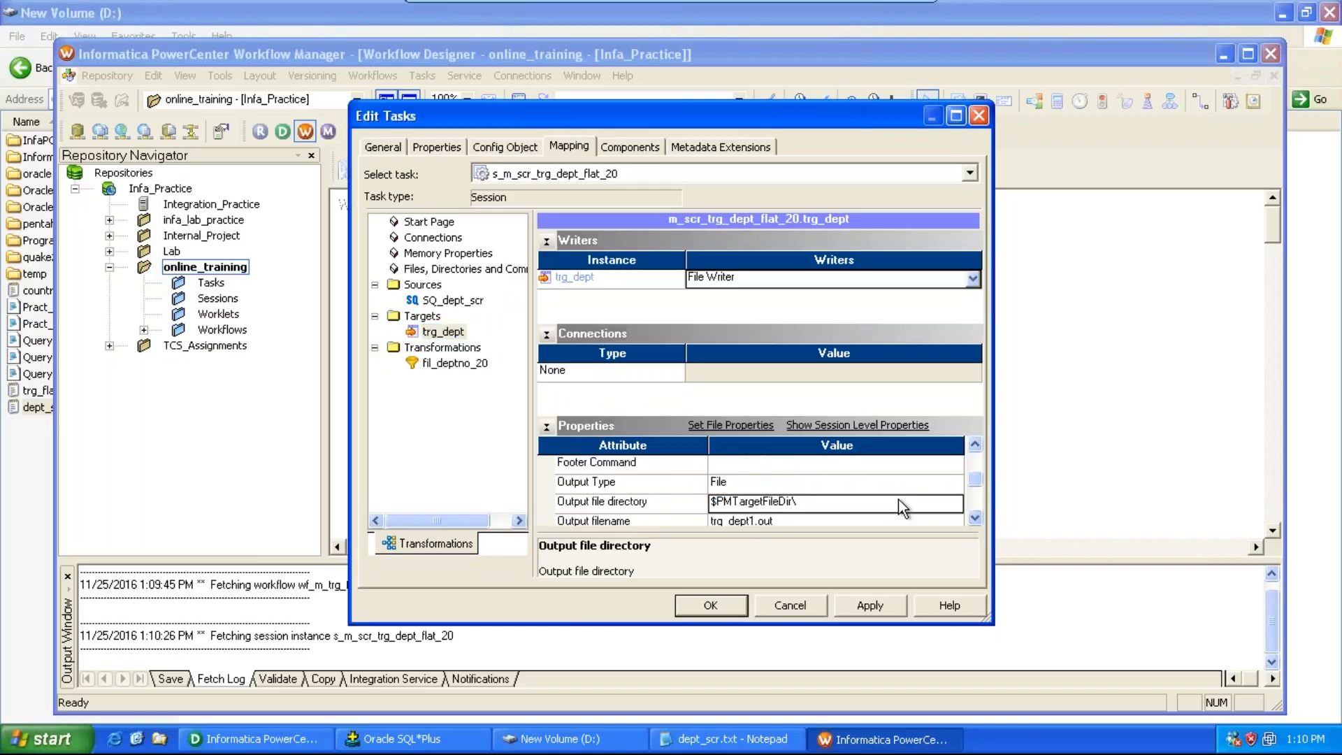
key("ctrl+a")
key("BackSpace")
type("D:\\")
key("Return")
Step: Rename the trg_dept output file to include 25 with a .txt extension, then apply and close the session properties
left_click(976, 519)
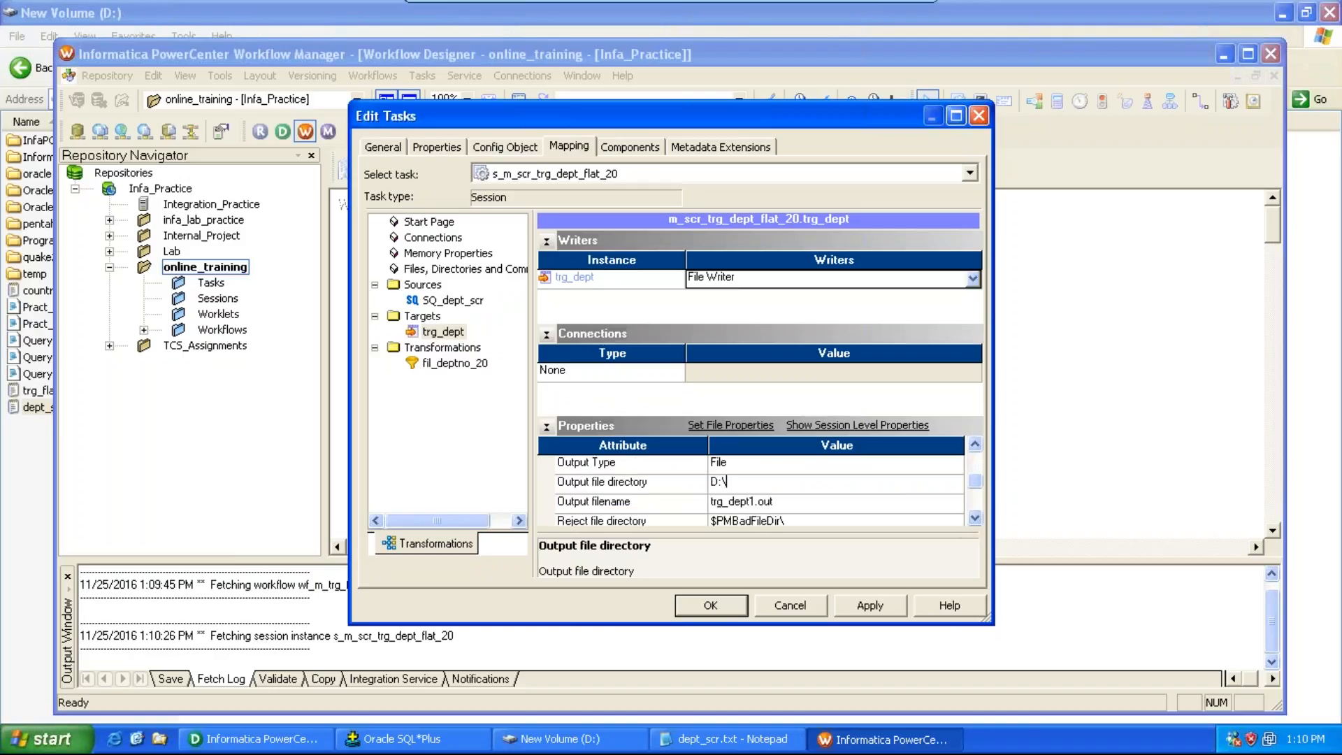
left_click(755, 503)
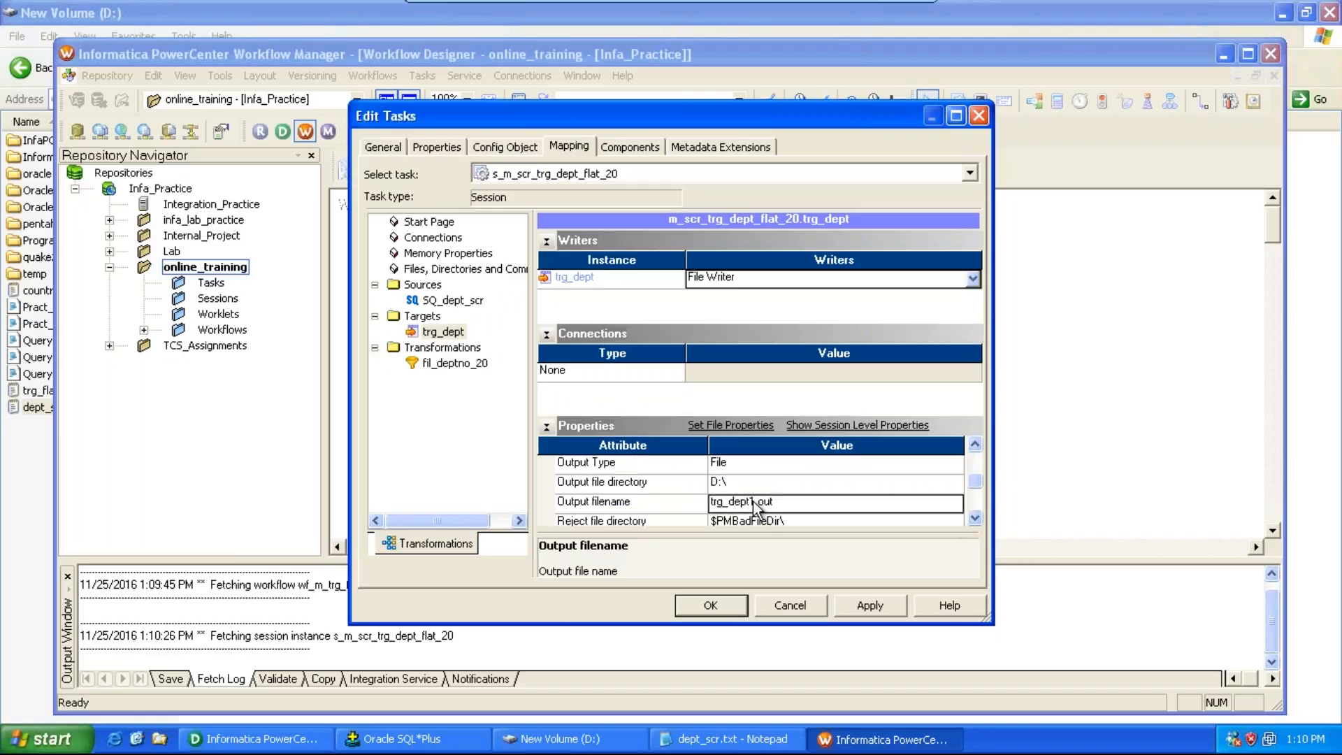
left_click(753, 502)
key("BackSpace")
type("_25")
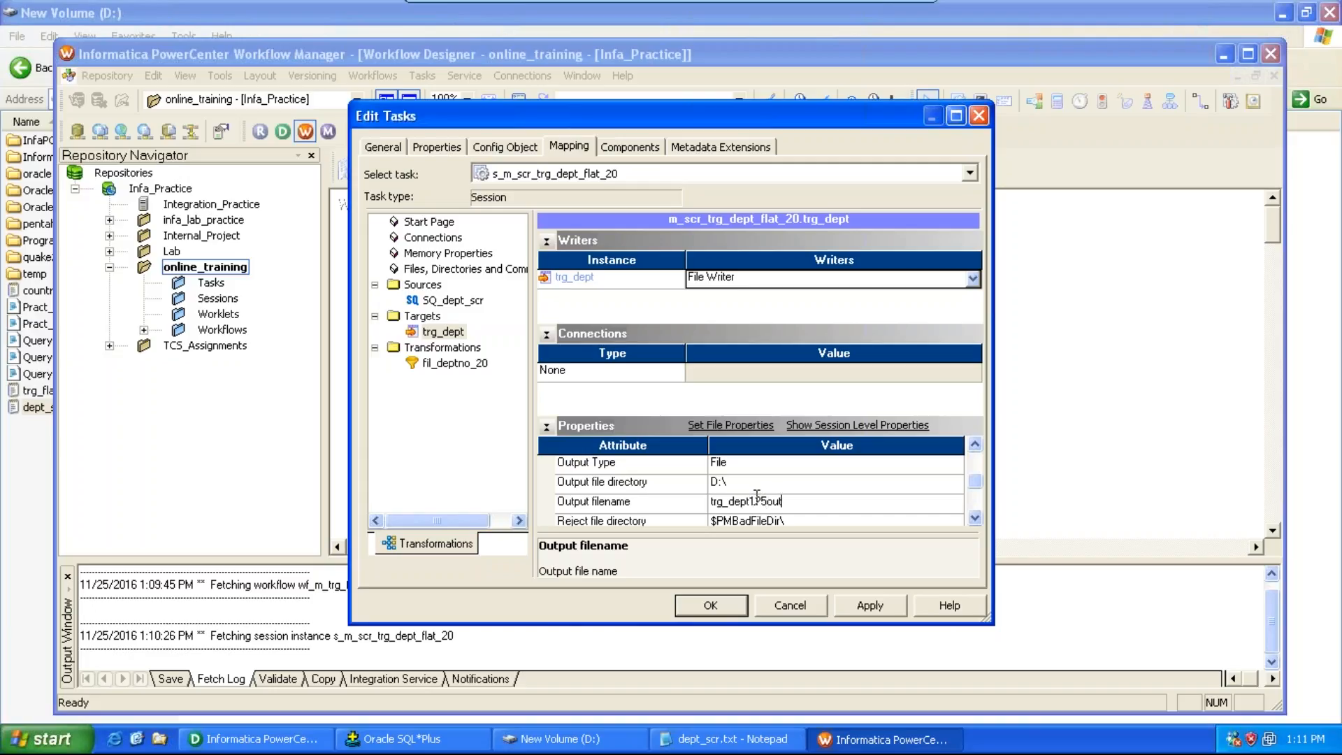
key("BackSpace")
key("BackSpace")
key("BackSpace")
key("BackSpace")
type("25.txt")
left_click(862, 609)
left_click(710, 606)
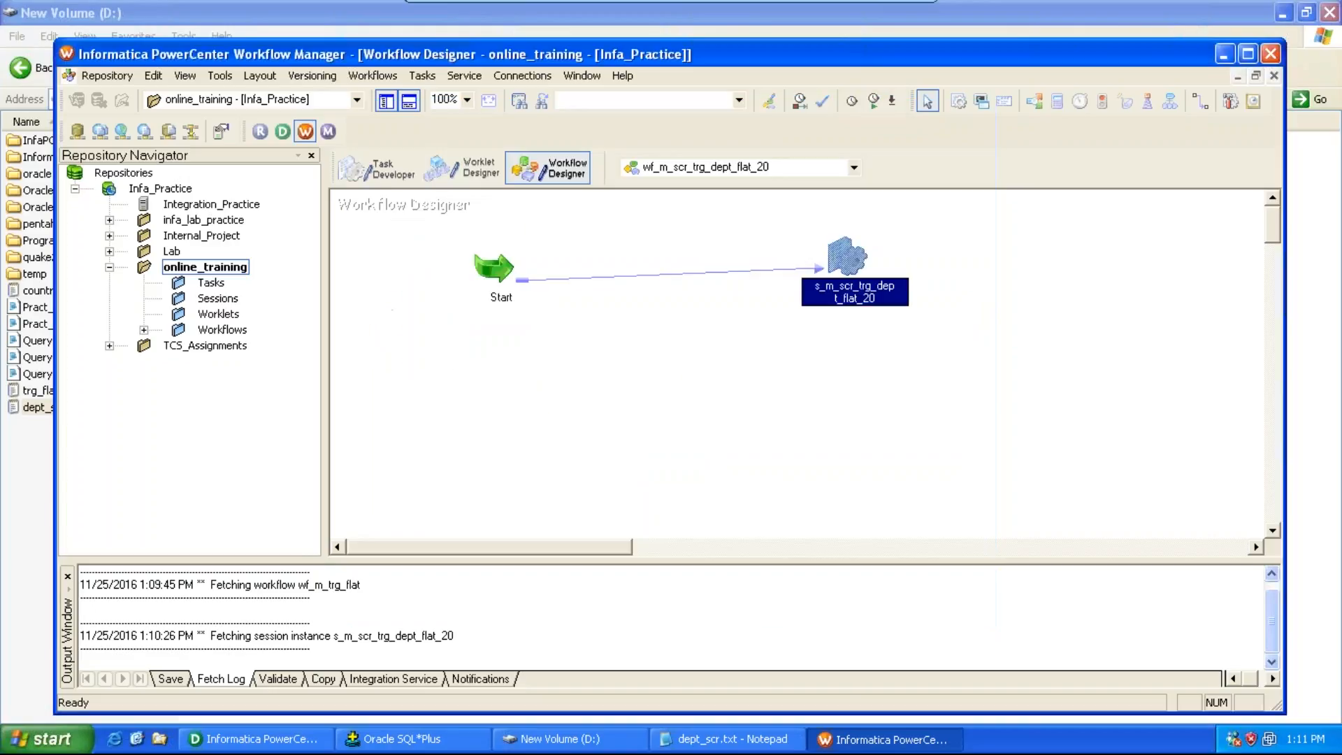
Step: Switch to the Designer and delete the source qualifier, filter and target from the mapping, keeping the dept_scr source
left_click(319, 742)
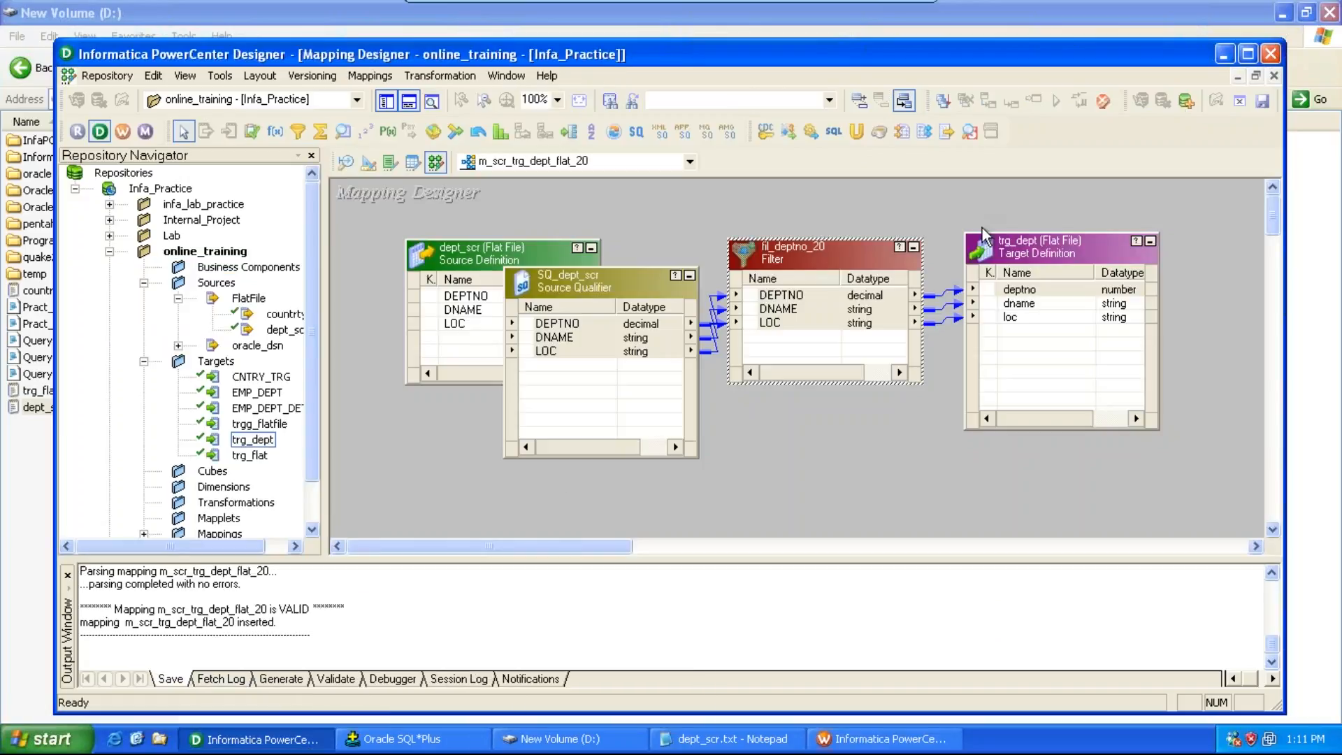
key("ctrl+a")
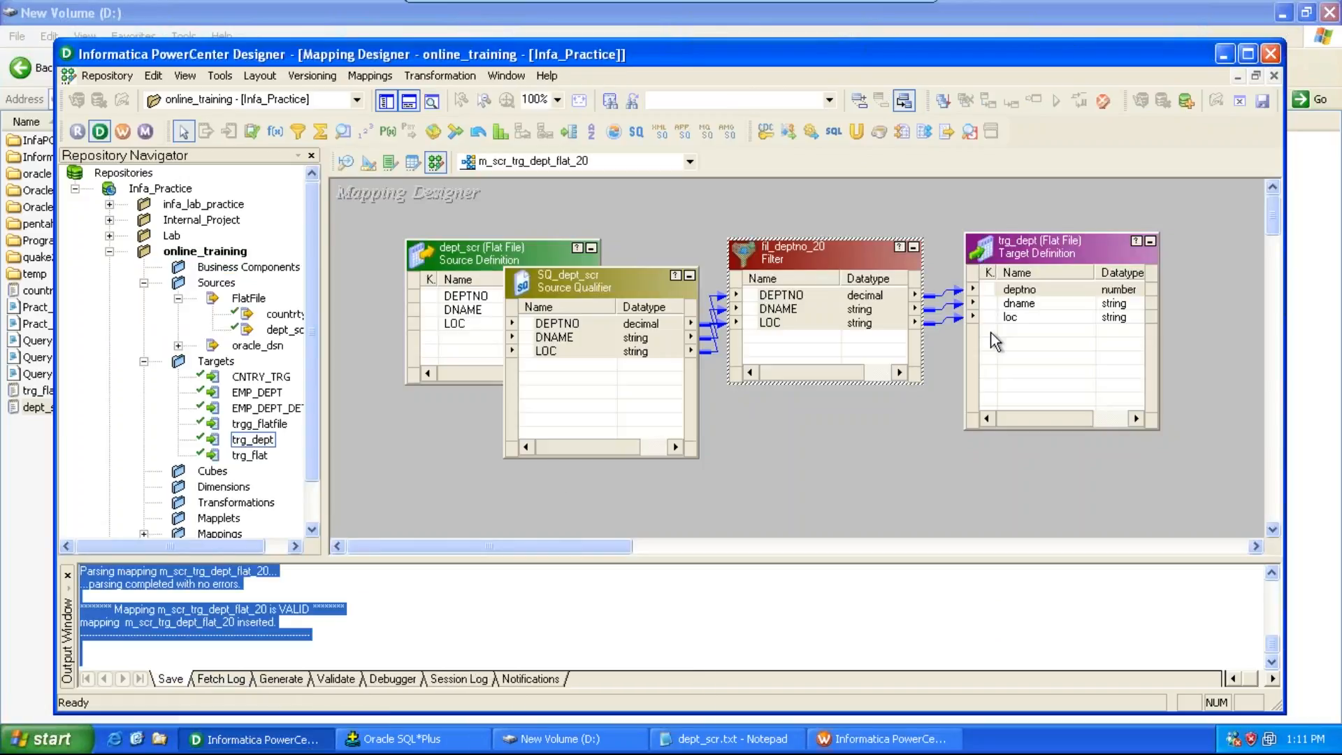
left_click(1083, 476)
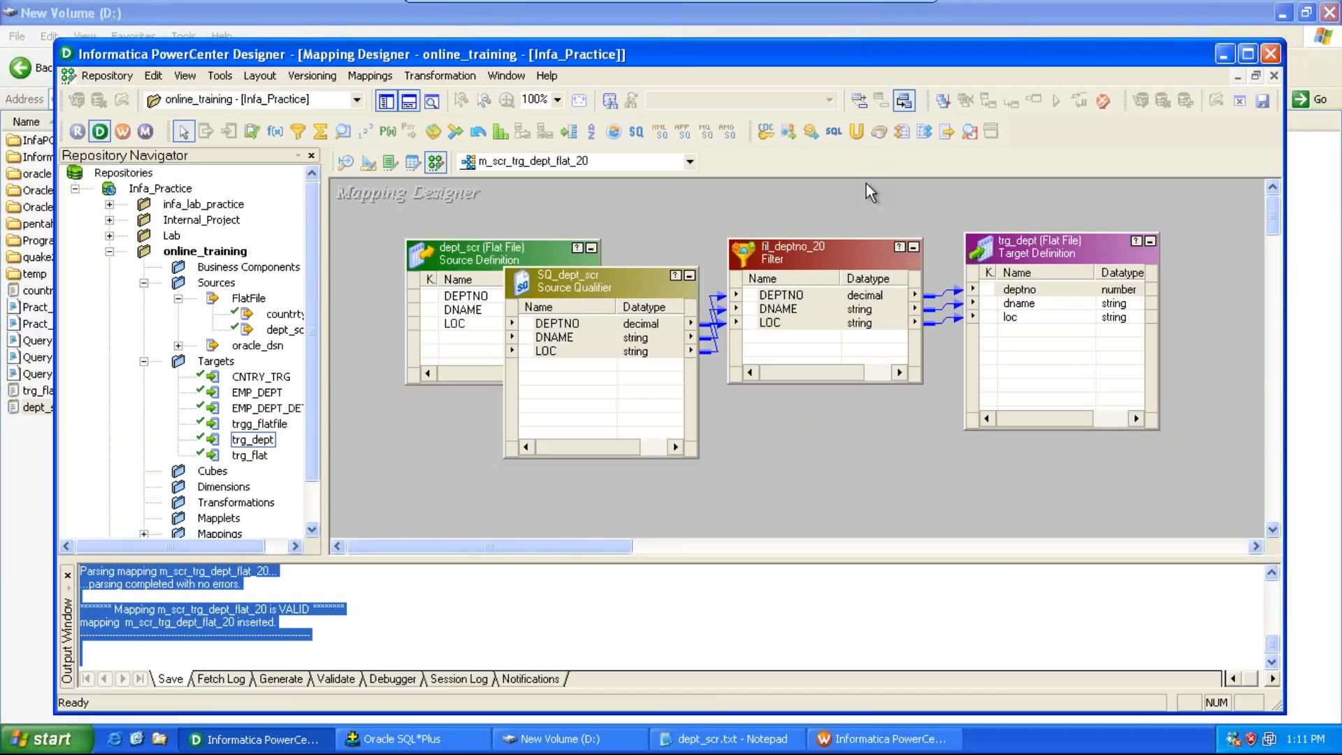
left_click_drag(657, 203, 1089, 537)
key("Delete")
key("Return")
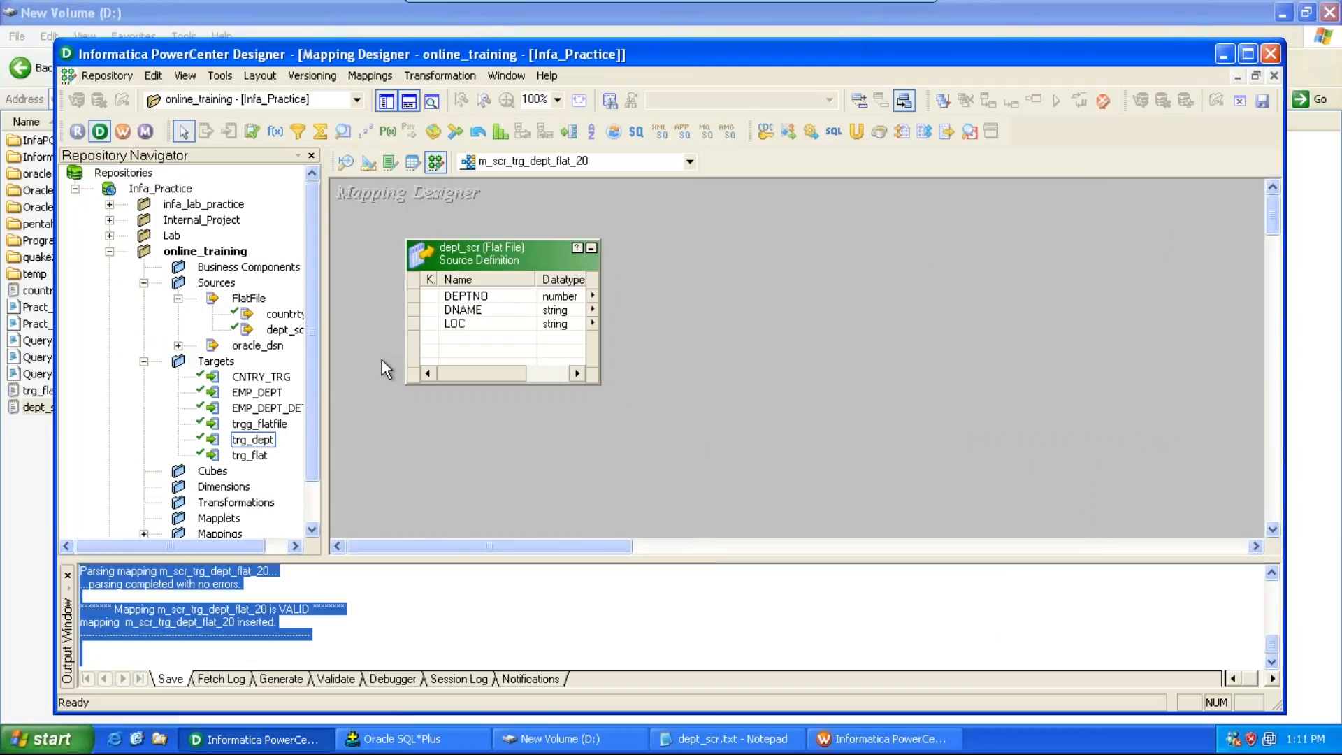
left_click_drag(258, 445, 1059, 263)
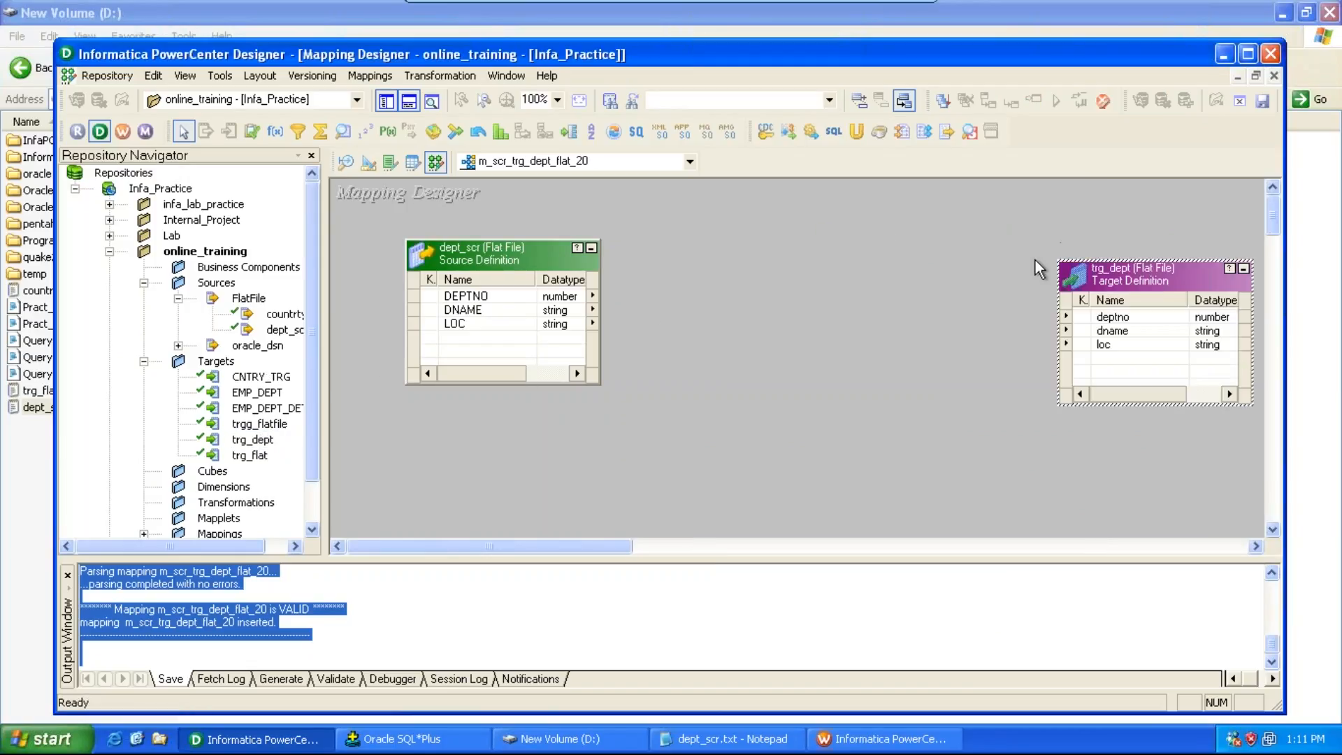
key("Delete")
key("Return")
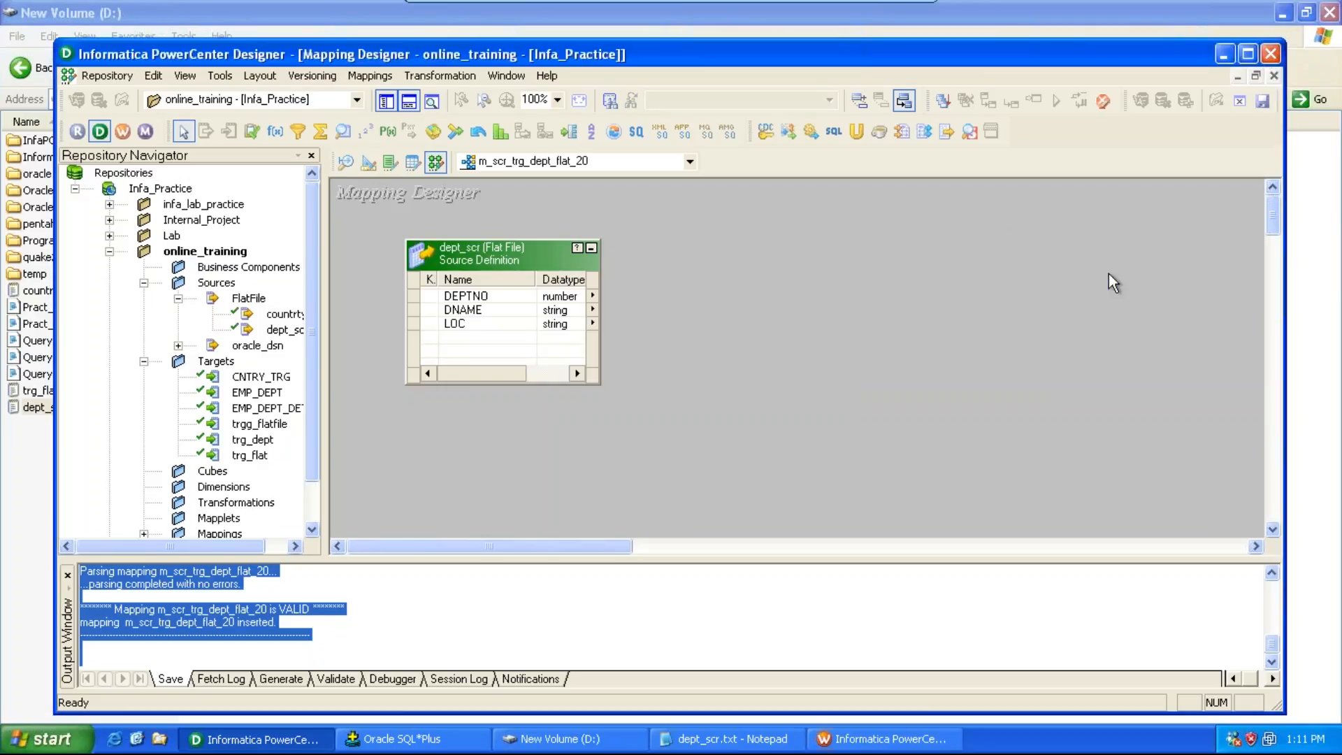
Step: Open the Target Designer and create a new Flat File target named trg_dept_new
left_click(223, 77)
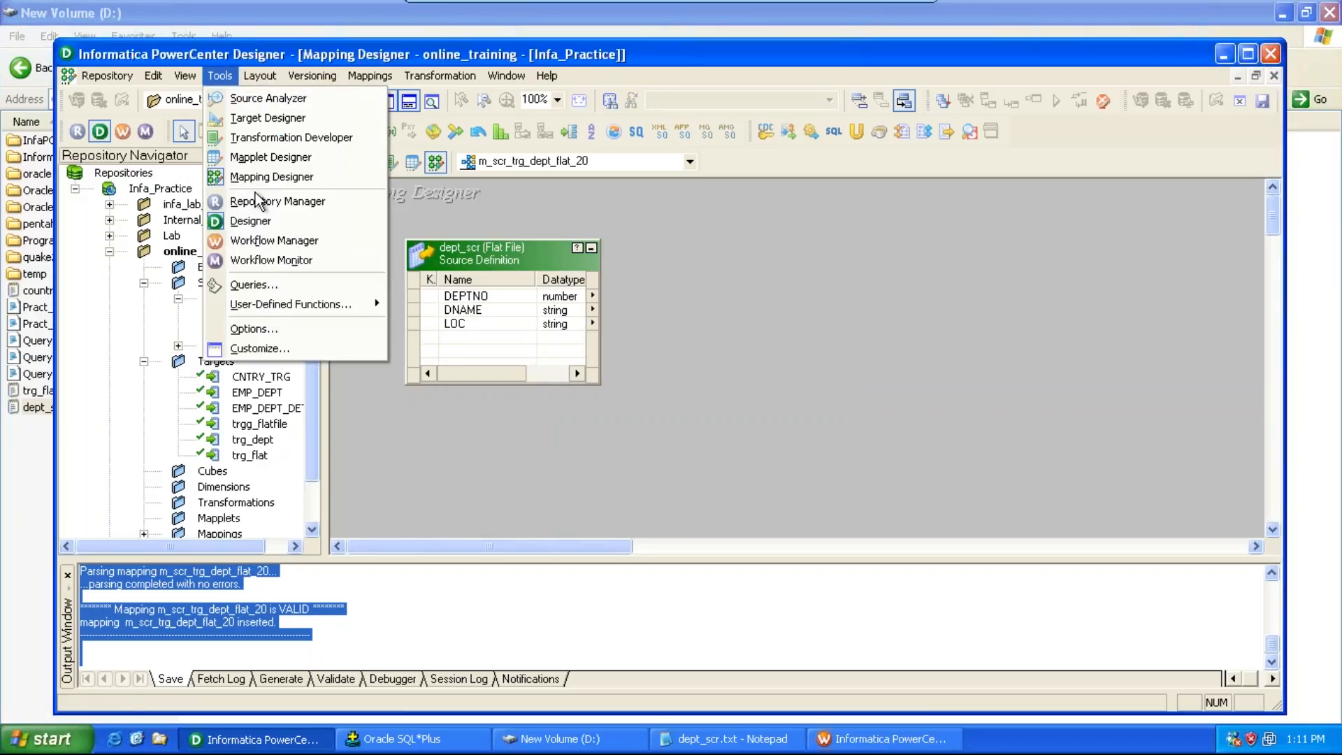
left_click(261, 118)
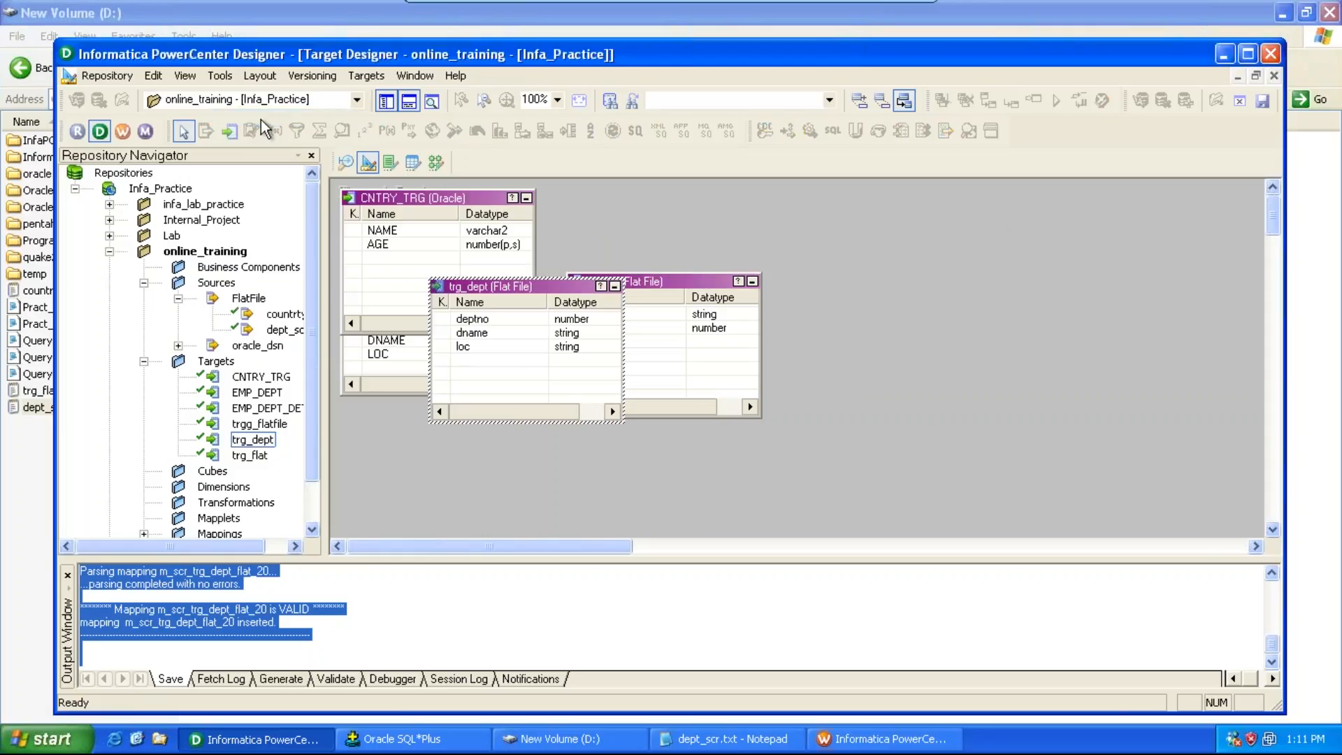
left_click(374, 82)
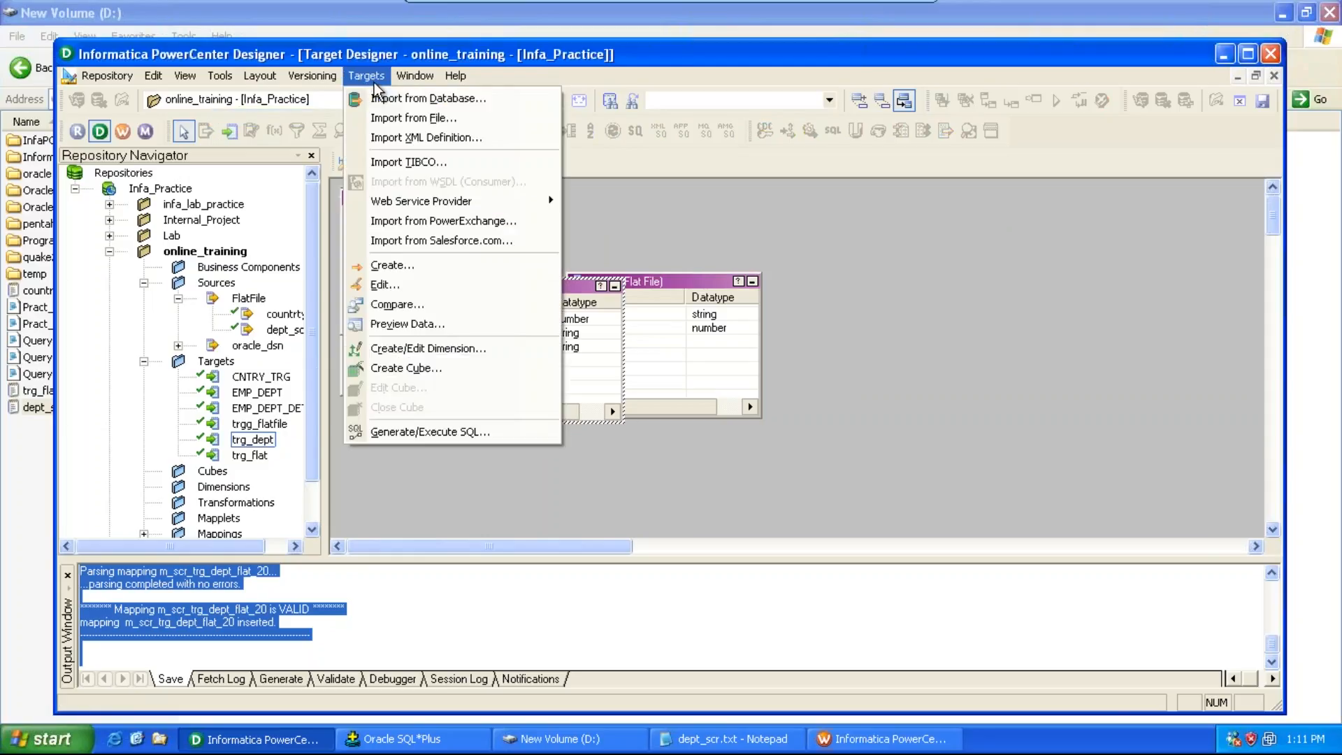
left_click(418, 261)
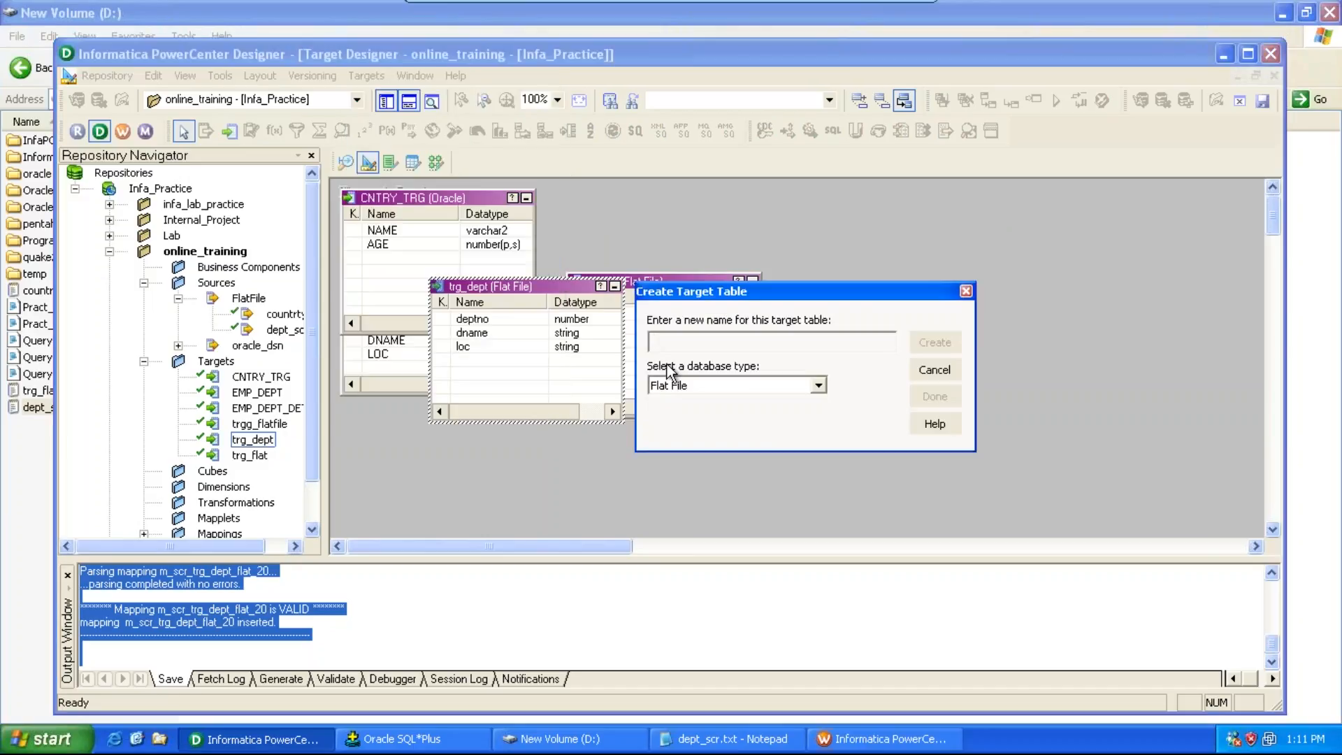
type("trg_dept_new")
left_click(817, 386)
left_click(800, 403)
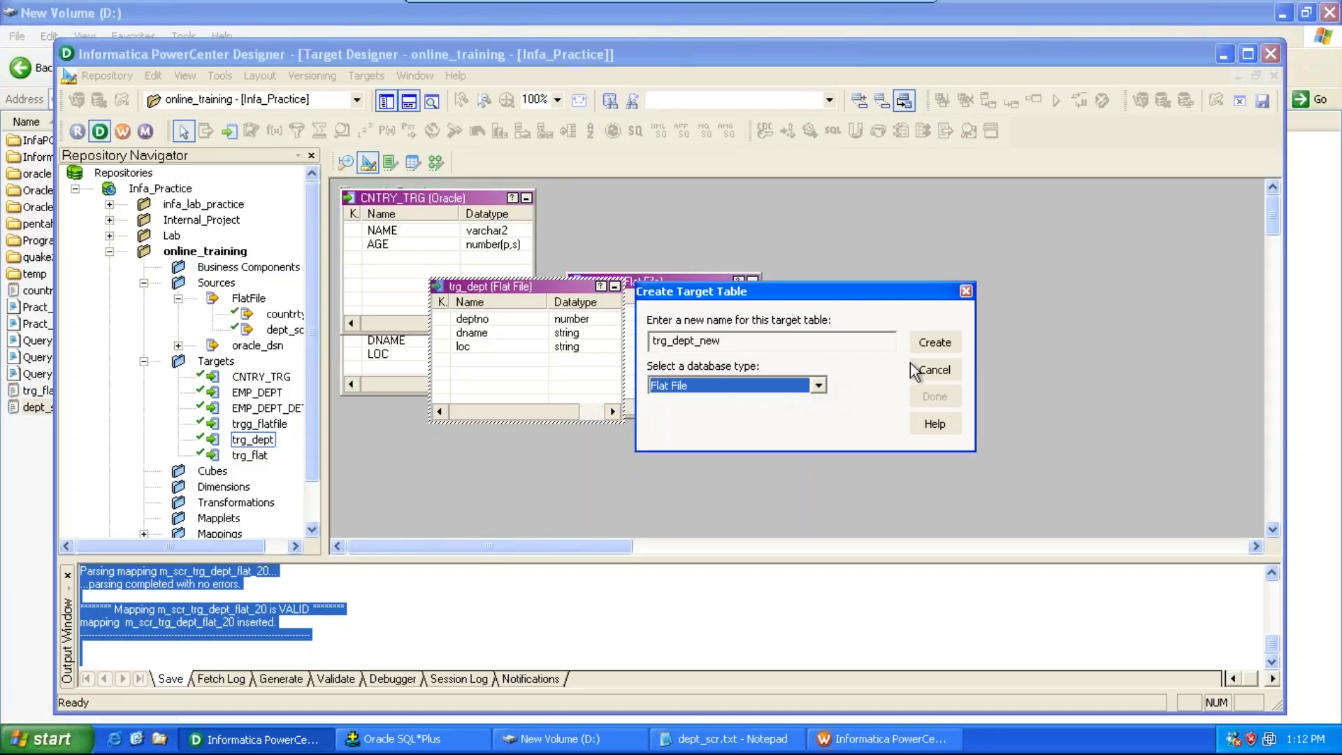
left_click(933, 343)
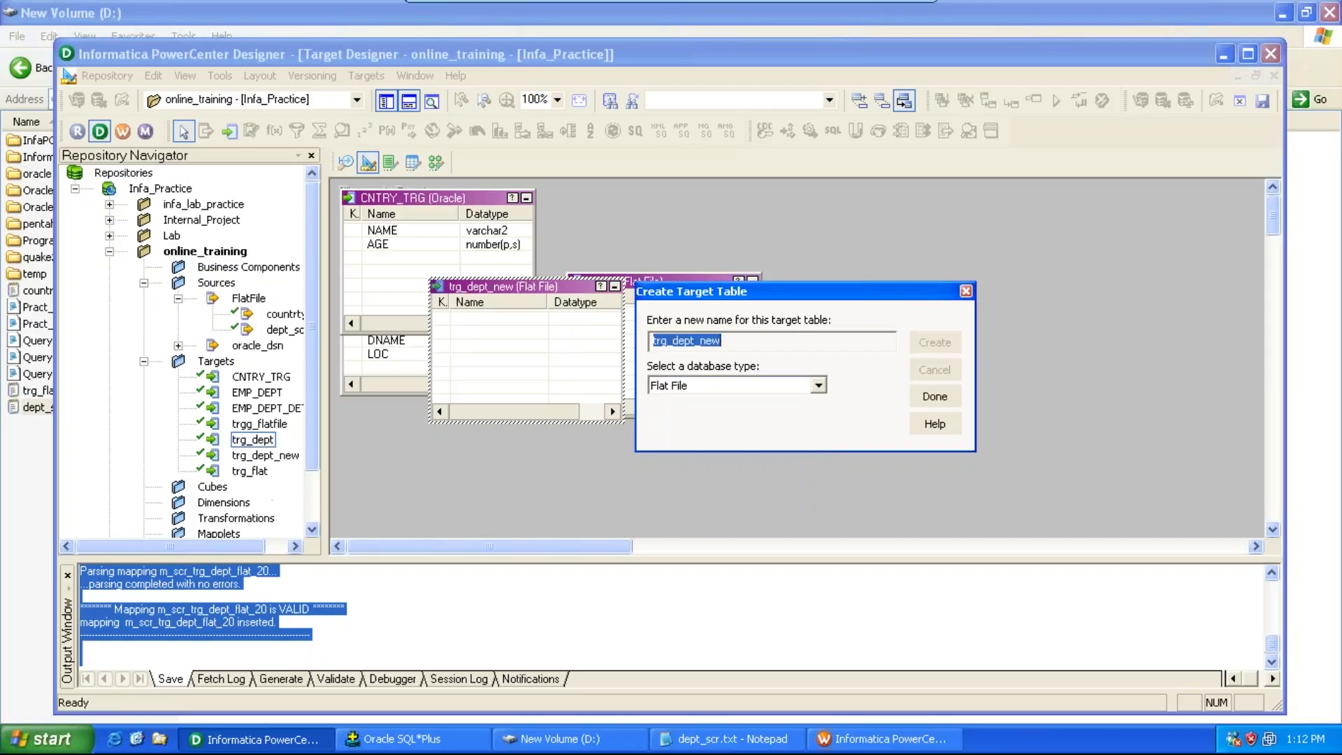
left_click(936, 397)
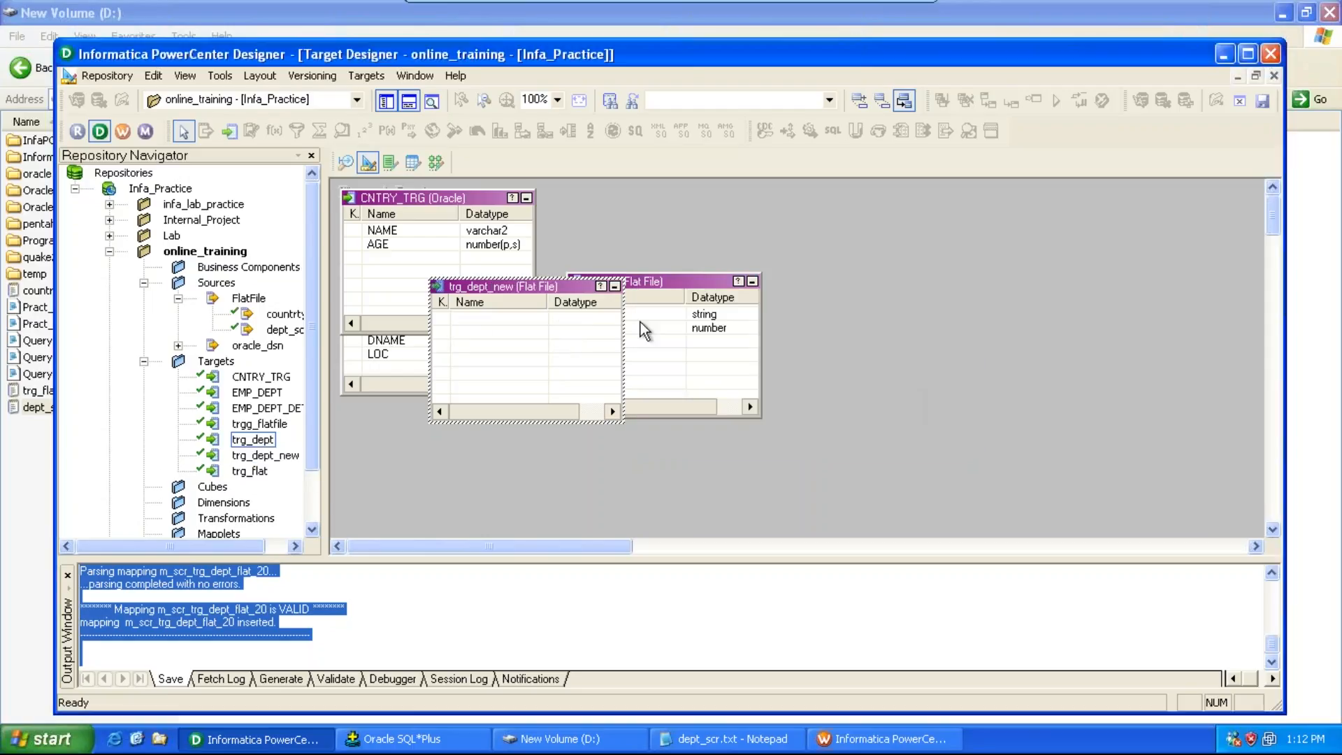
Step: Add three columns to trg_dept_new named deptno, dname and loc
double_click(563, 286)
left_click(663, 195)
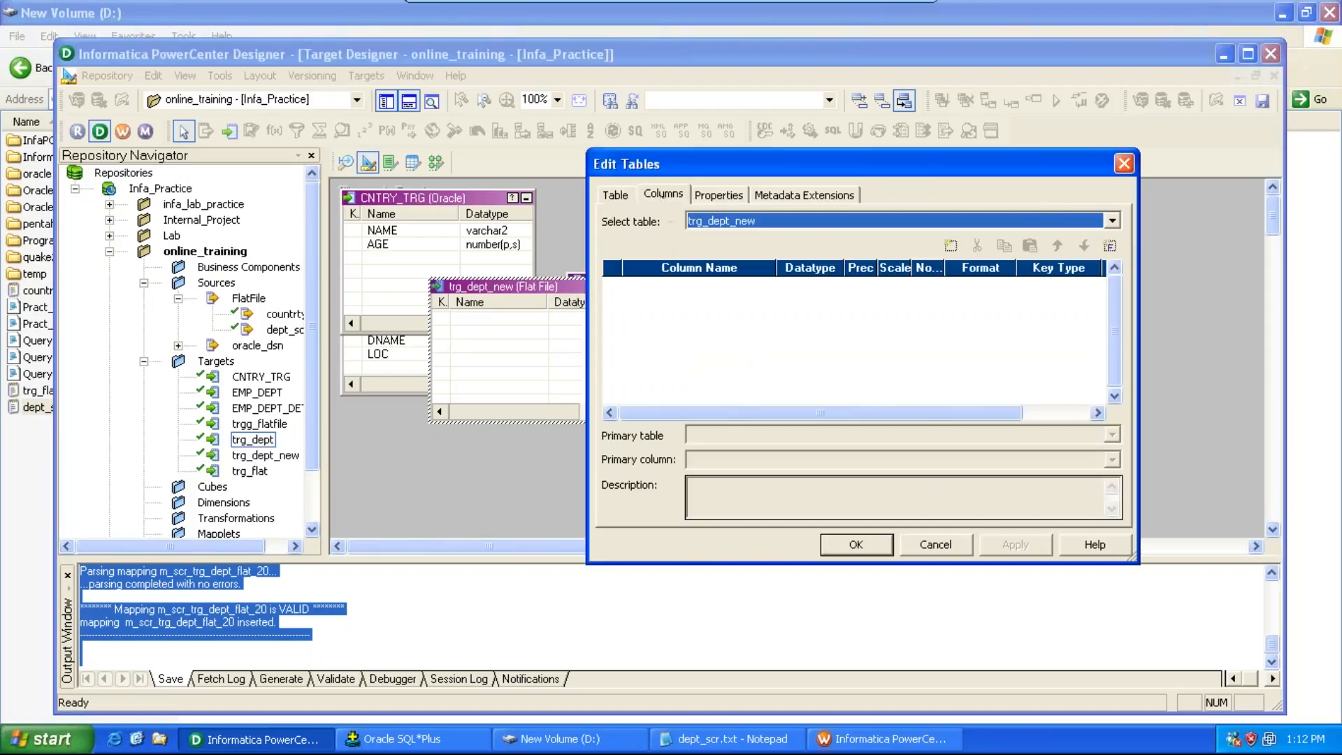
left_click(950, 245)
left_click(950, 245)
left_click(951, 246)
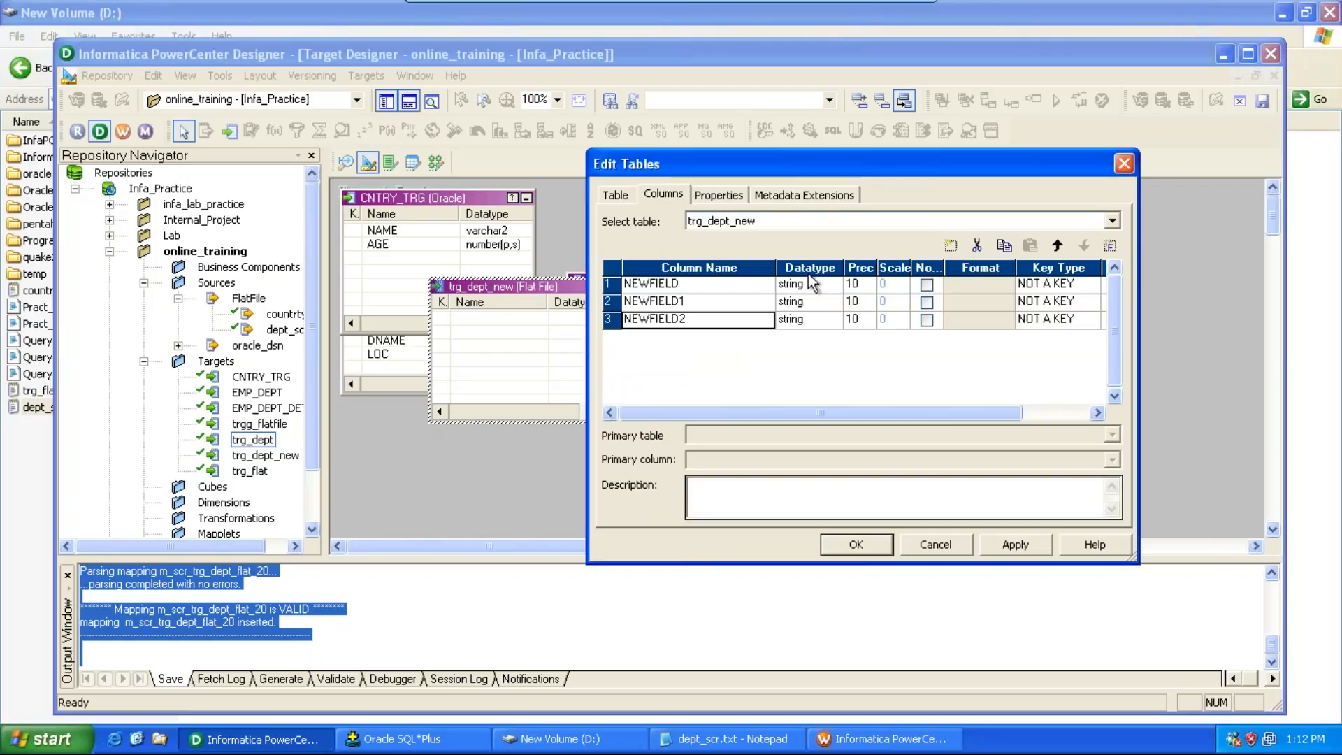
left_click(755, 283)
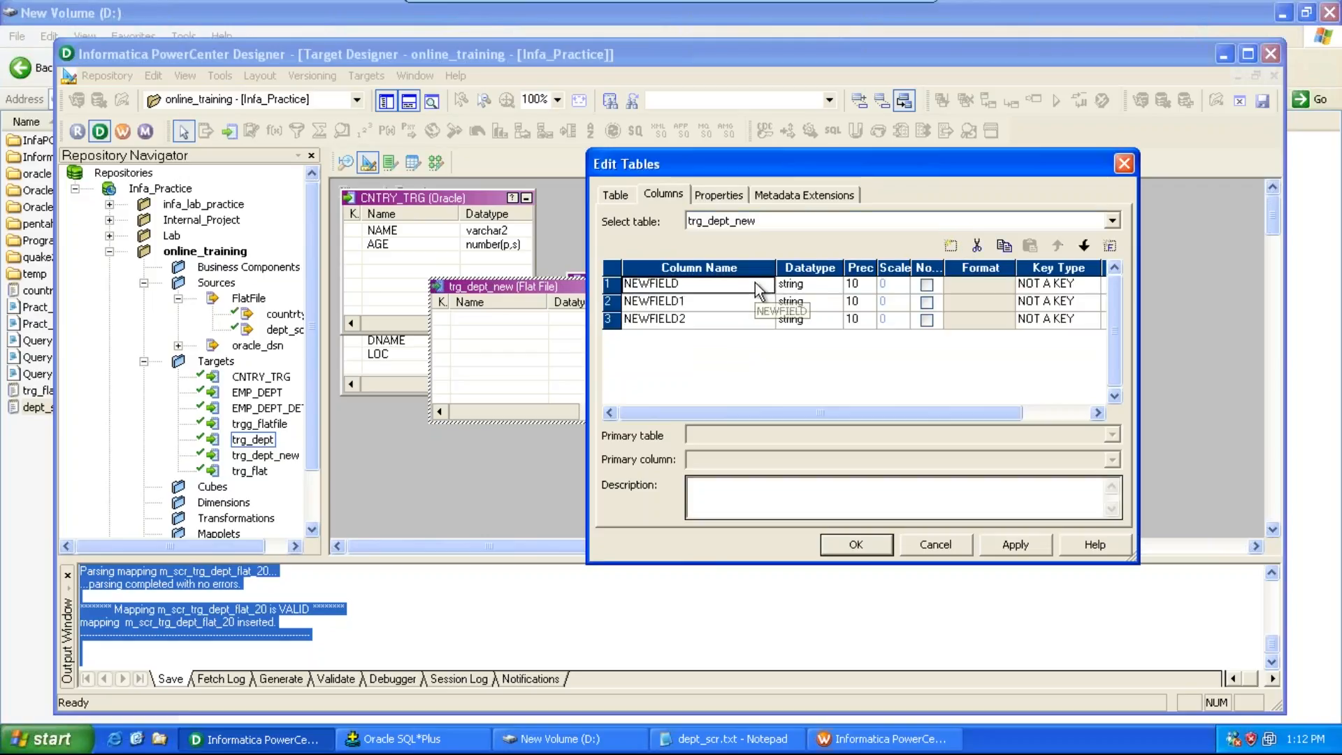
type("deptn")
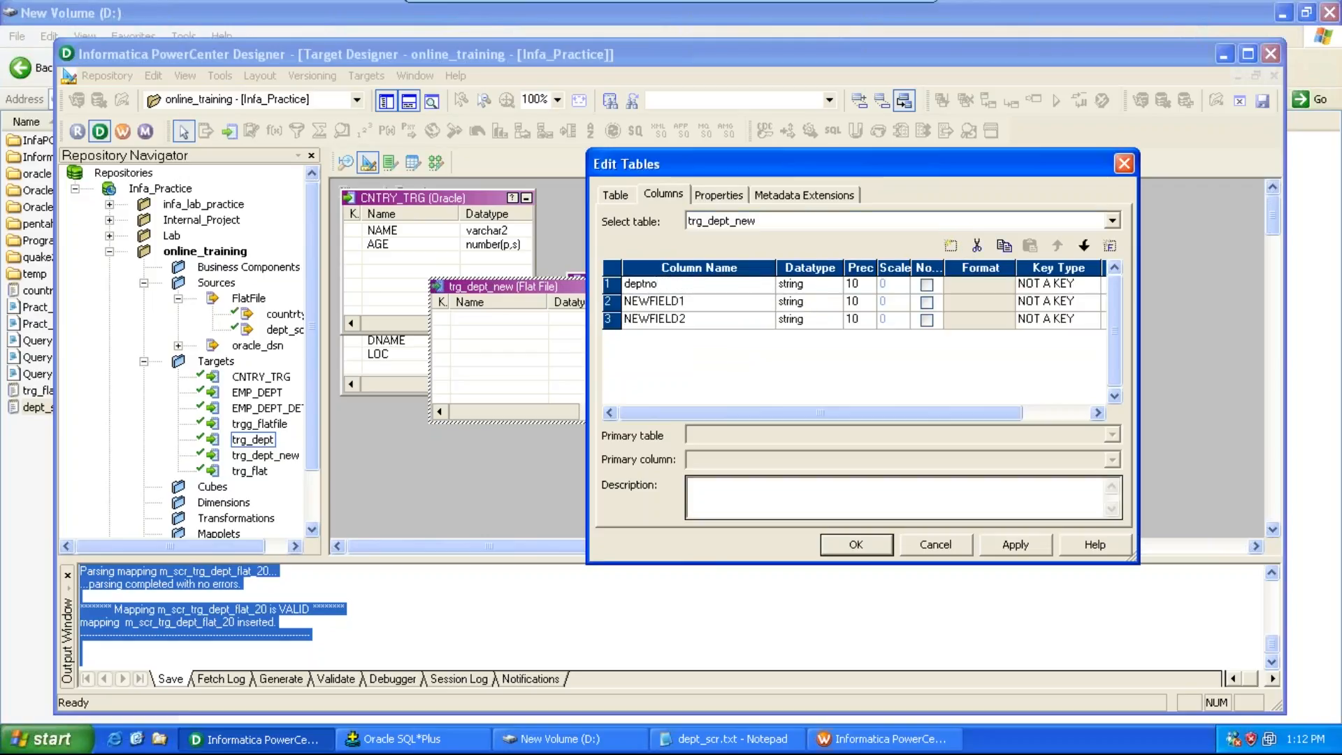
type("o")
left_click(712, 303)
type("dname")
left_click(705, 320)
type("loc")
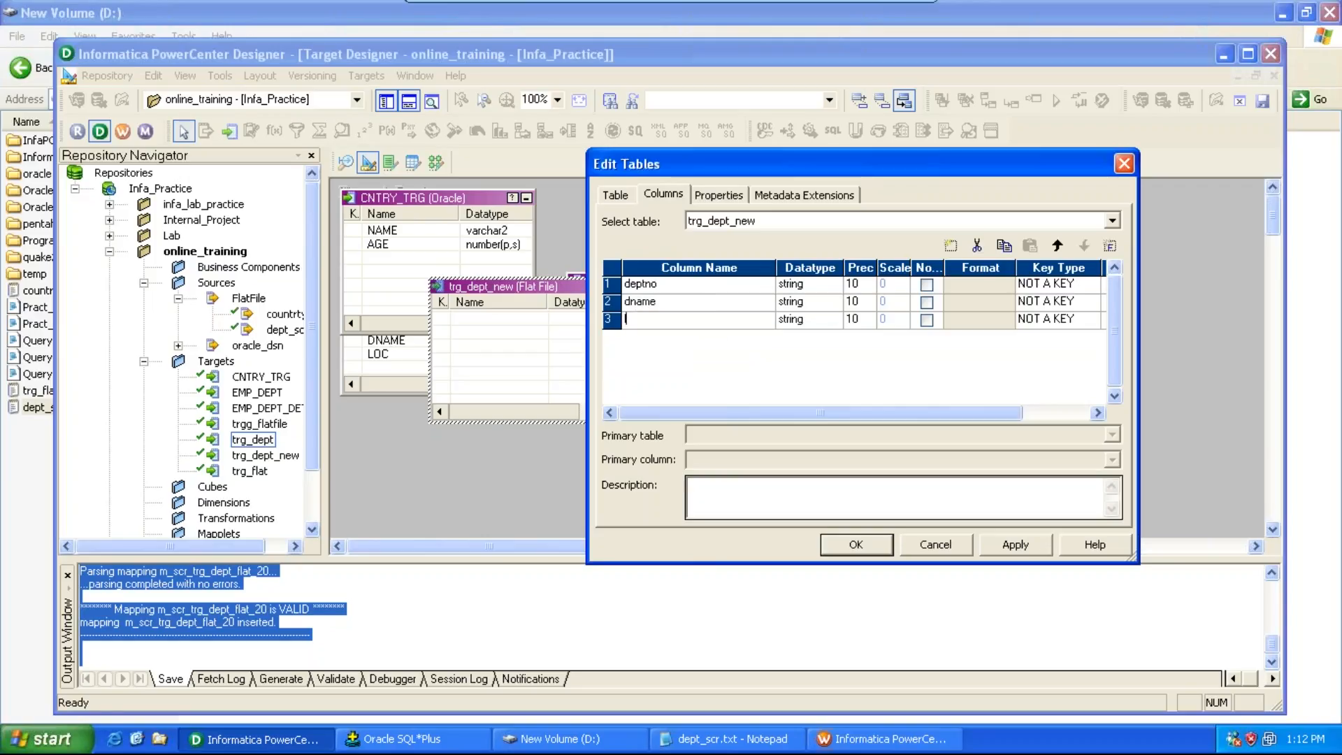
Step: Set deptno's datatype to number and the precision of dname and loc to 20, then save
left_click(828, 285)
left_click(831, 285)
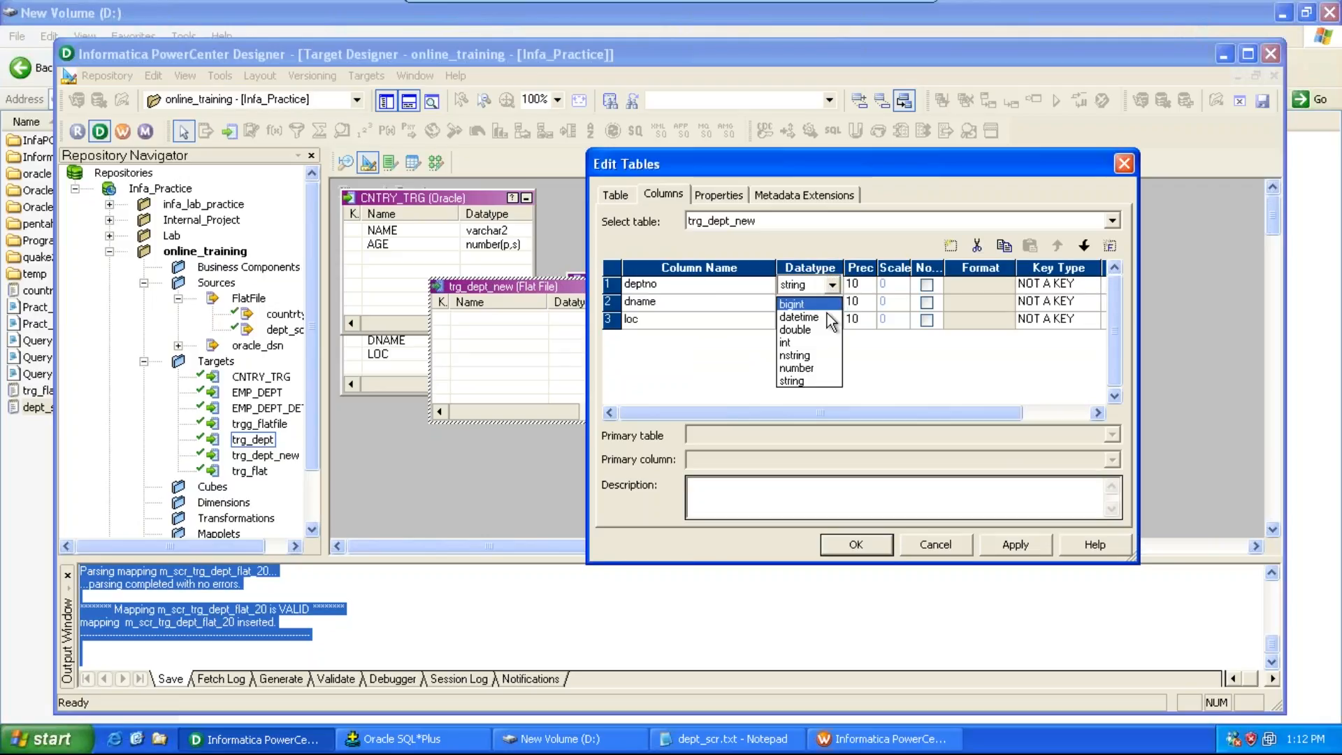
left_click(797, 368)
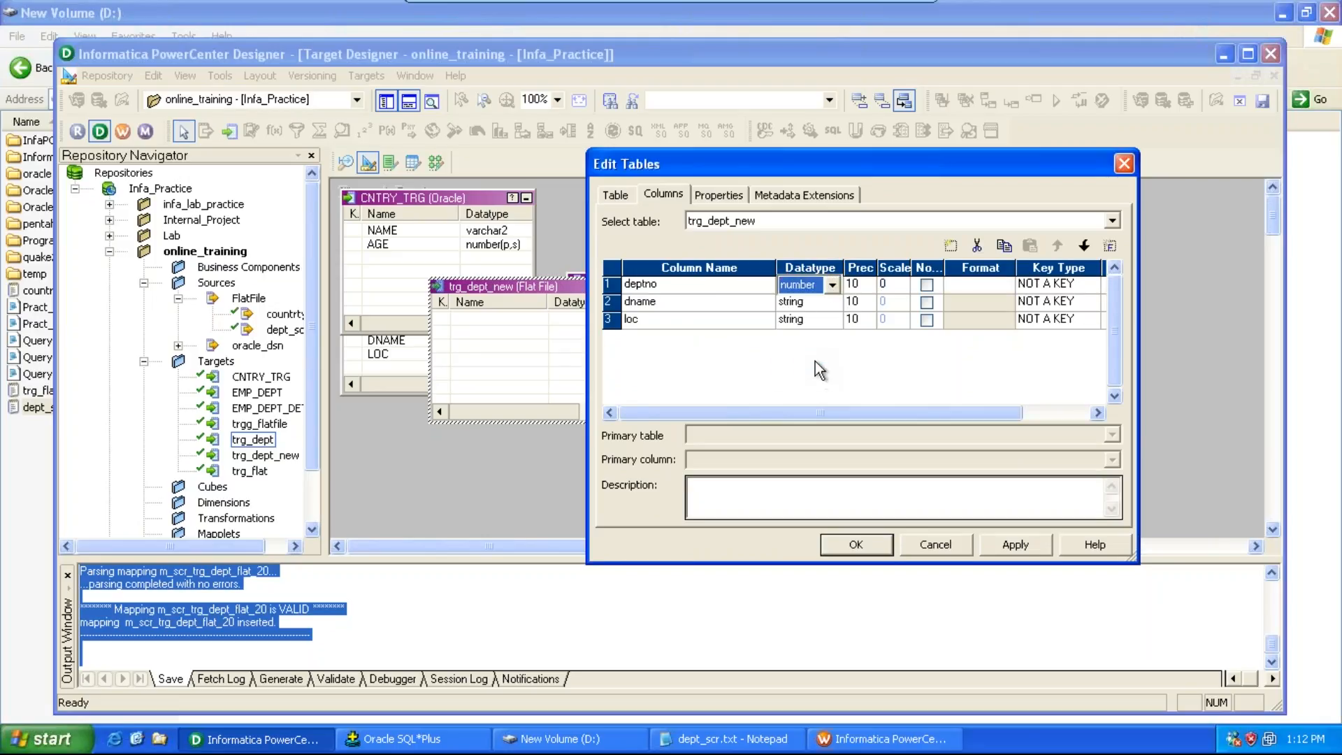
left_click(858, 302)
type("20")
left_click(869, 320)
type("20")
left_click(1014, 545)
left_click(856, 544)
key("ctrl+s")
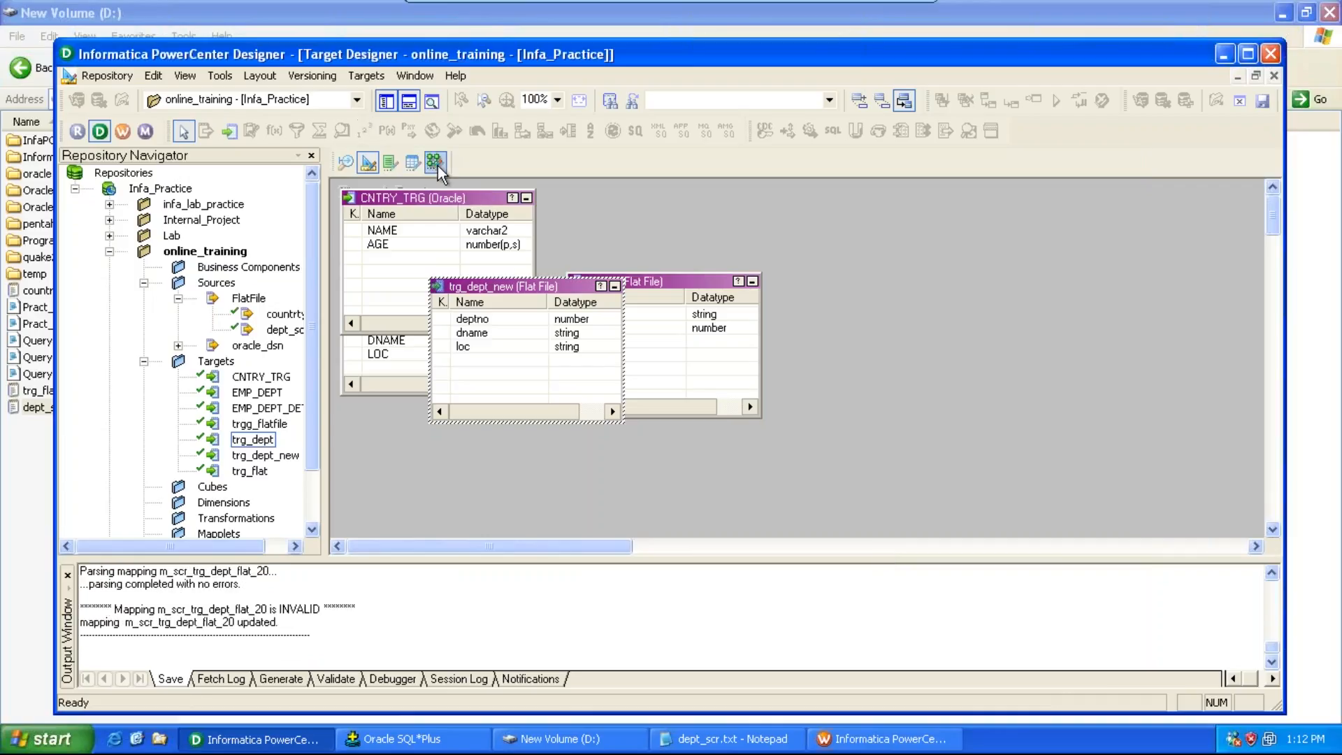
Step: Return to the Mapping Designer and add the trg_dept_new target to the mapping
left_click(437, 166)
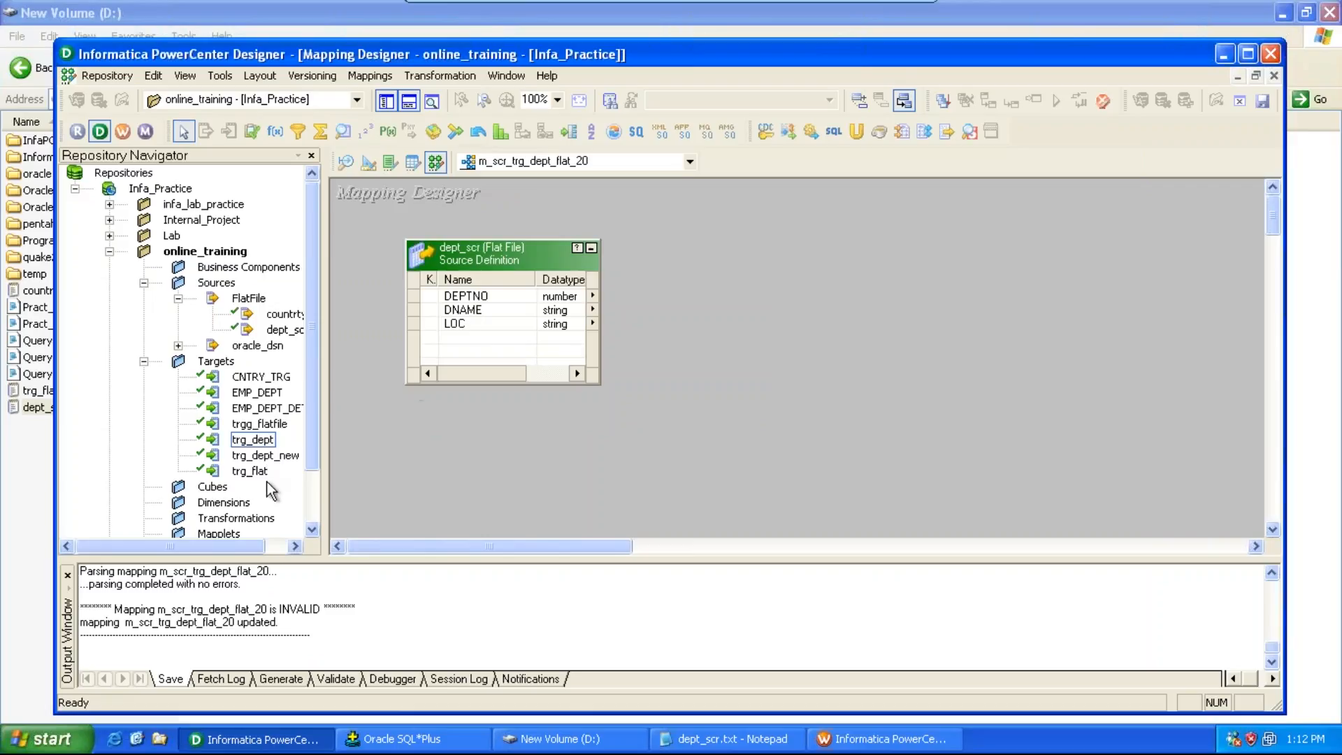
left_click_drag(267, 455, 934, 265)
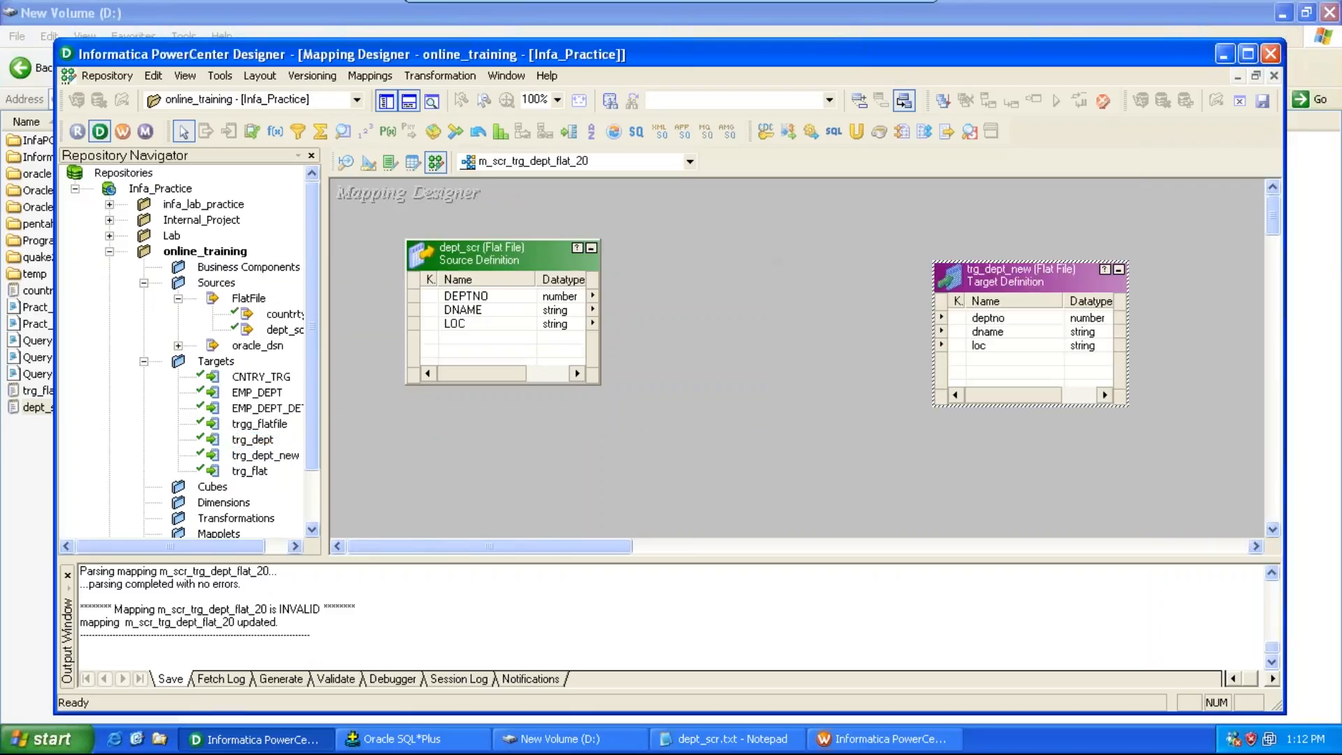
Step: Create a Filter transformation named fil_dept_20 in the mapping
left_click(423, 78)
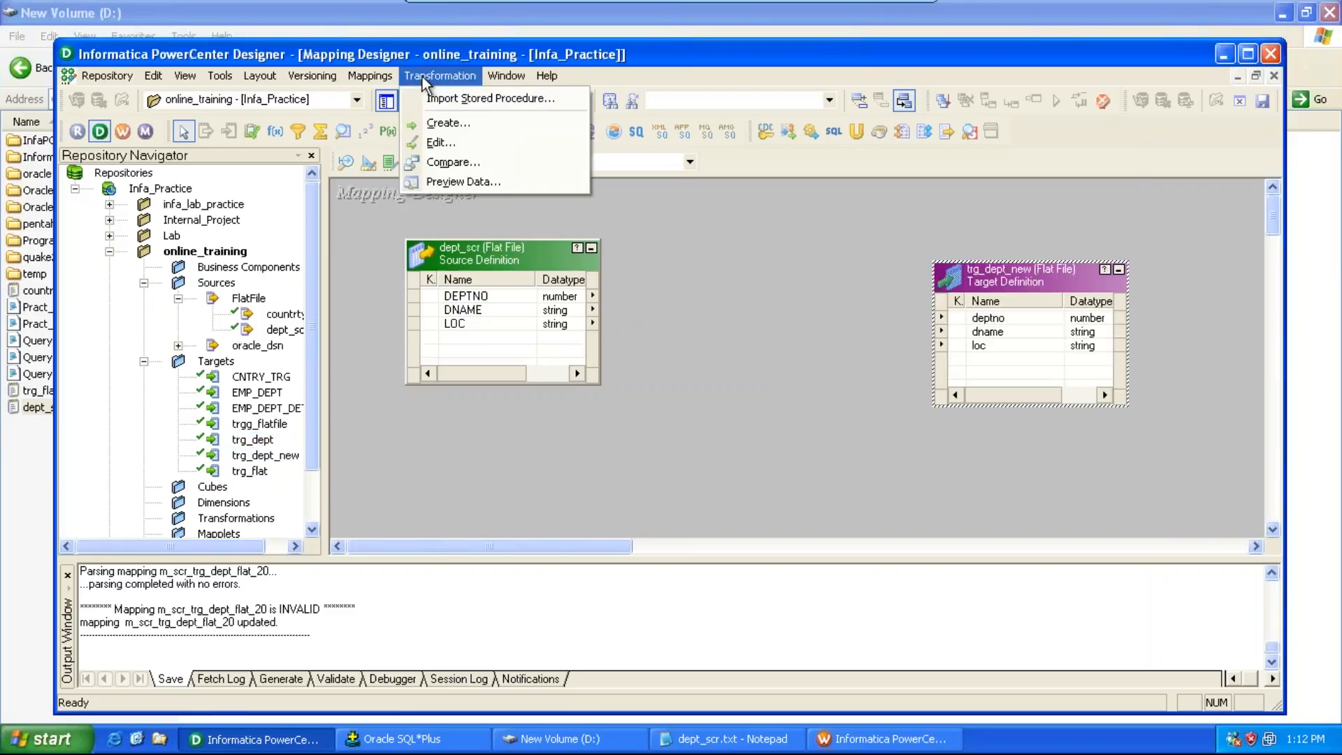
left_click(447, 129)
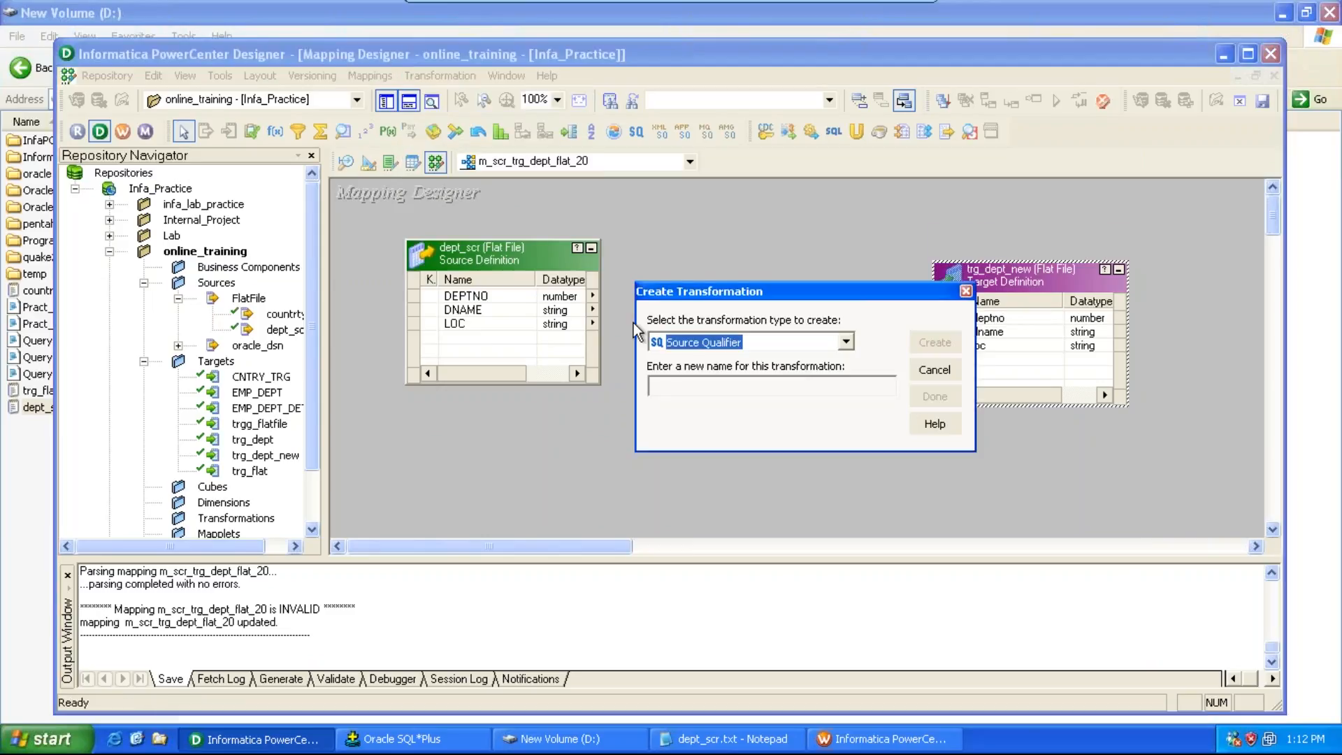
left_click(845, 343)
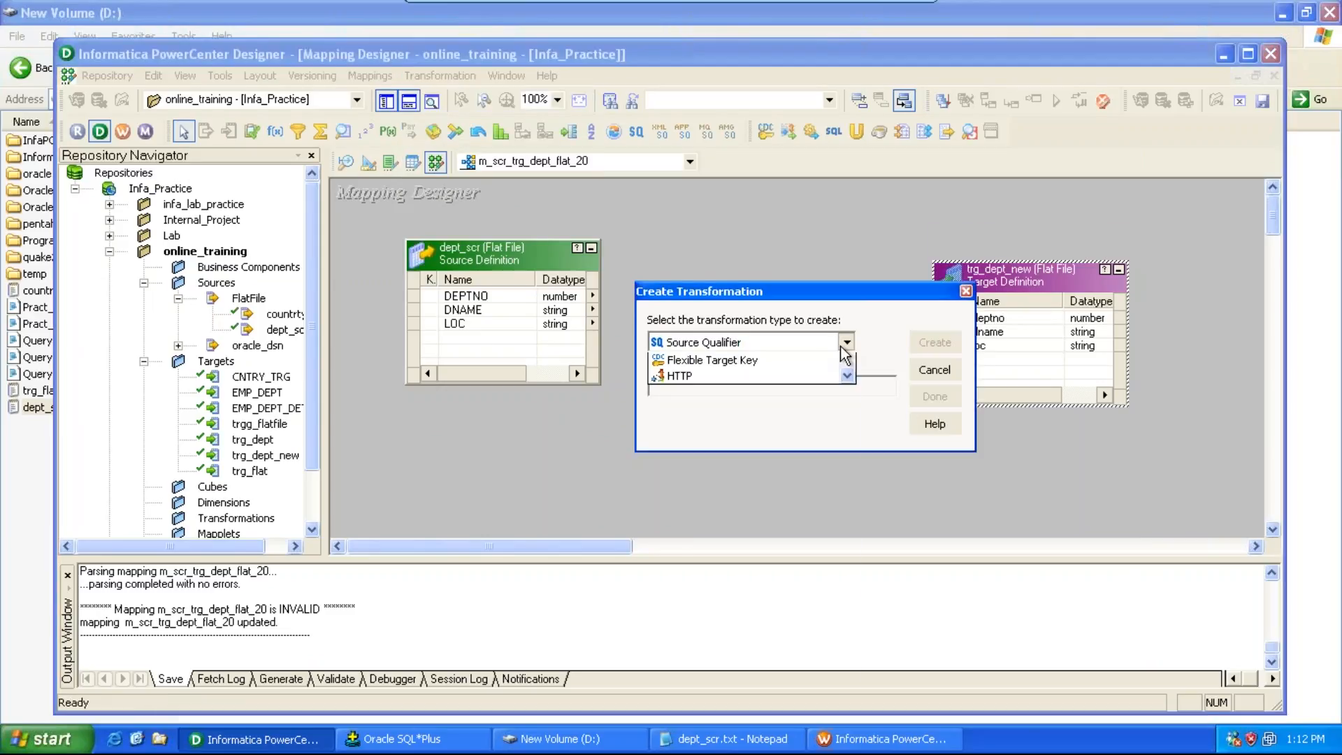
scroll(842, 350, "down", 2)
left_click(844, 342)
type("fil_d")
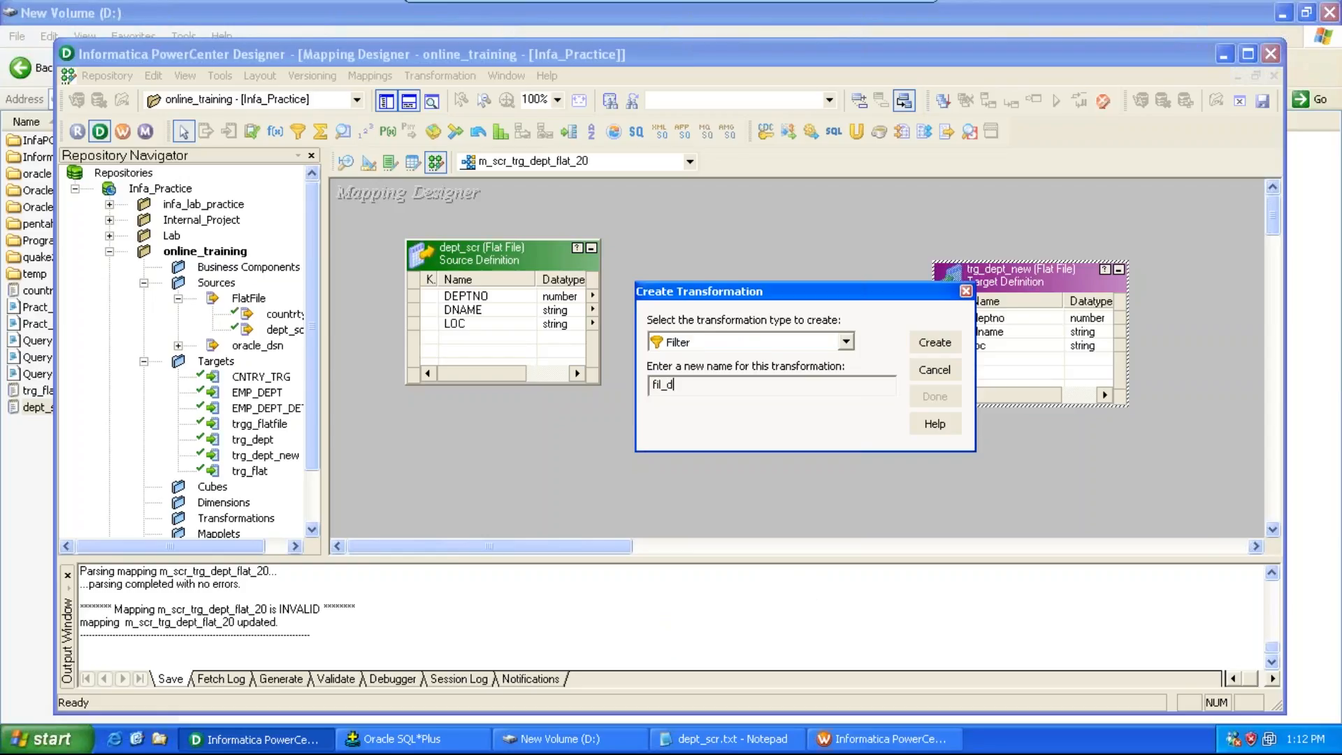
type("ept_20")
left_click(937, 342)
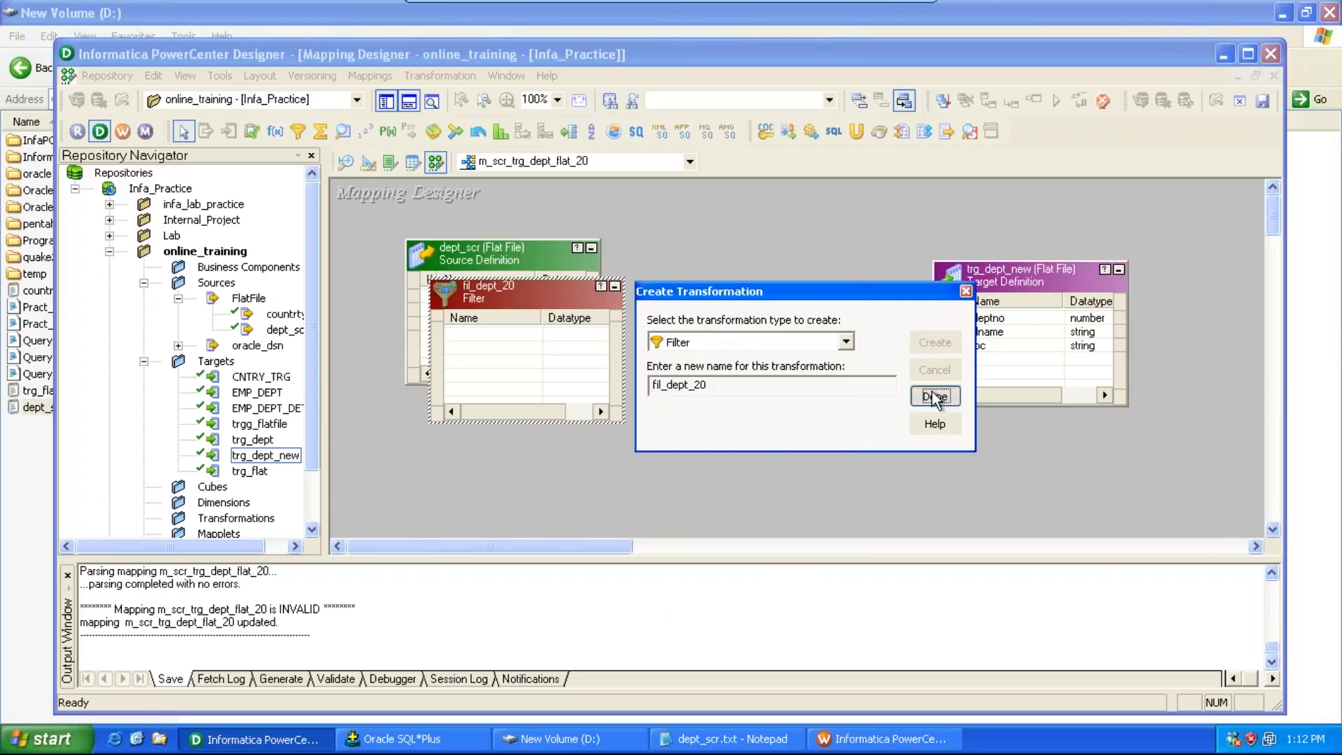
Step: Close the Create Transformation dialog, place fil_dept_20 beside the source, and copy all dept_scr ports into it
left_click(937, 396)
left_click_drag(560, 295, 776, 226)
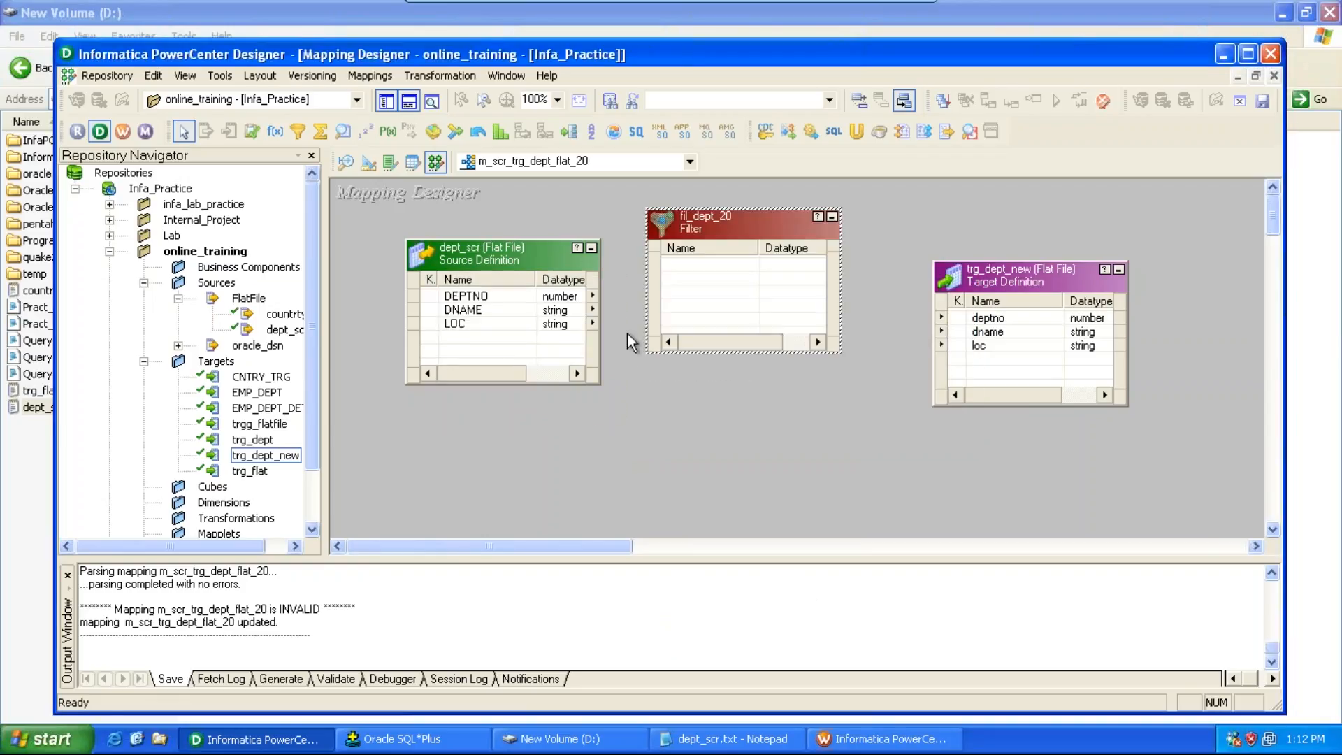
right_click(487, 301)
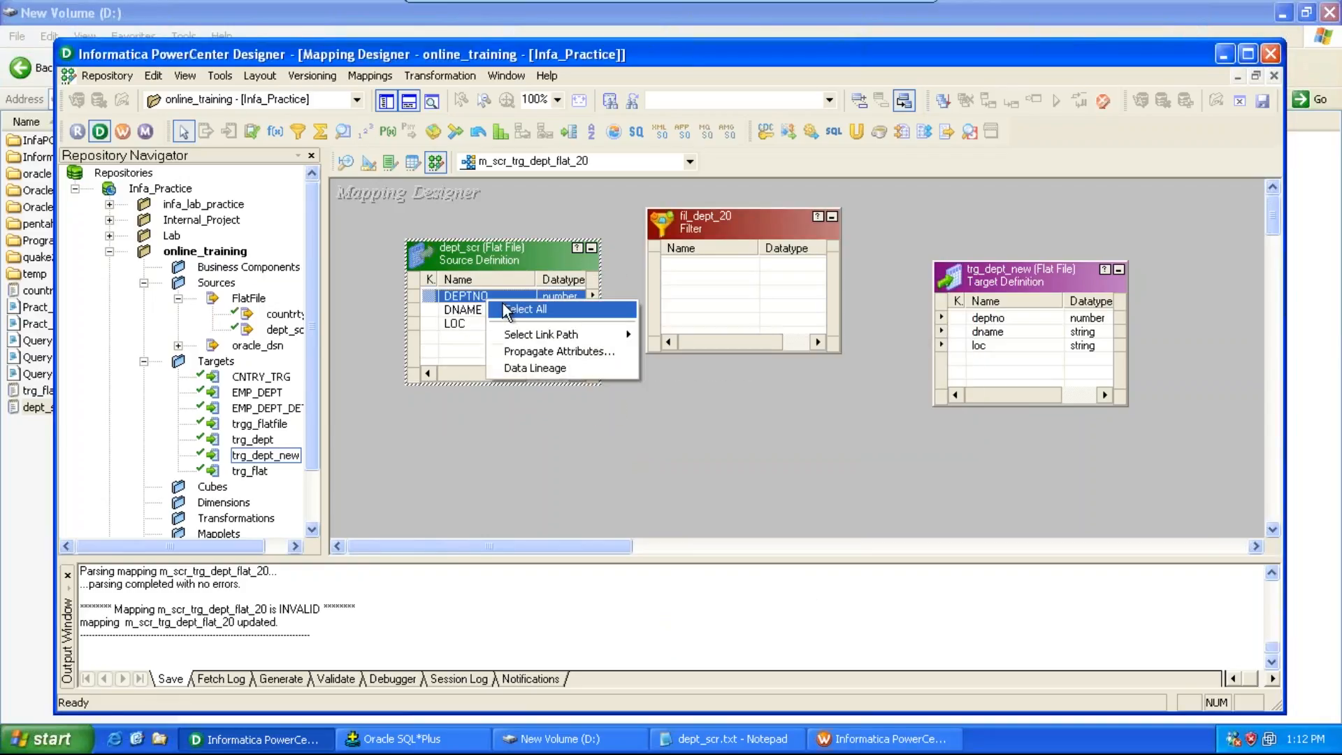
left_click(524, 309)
left_click_drag(482, 304, 696, 260)
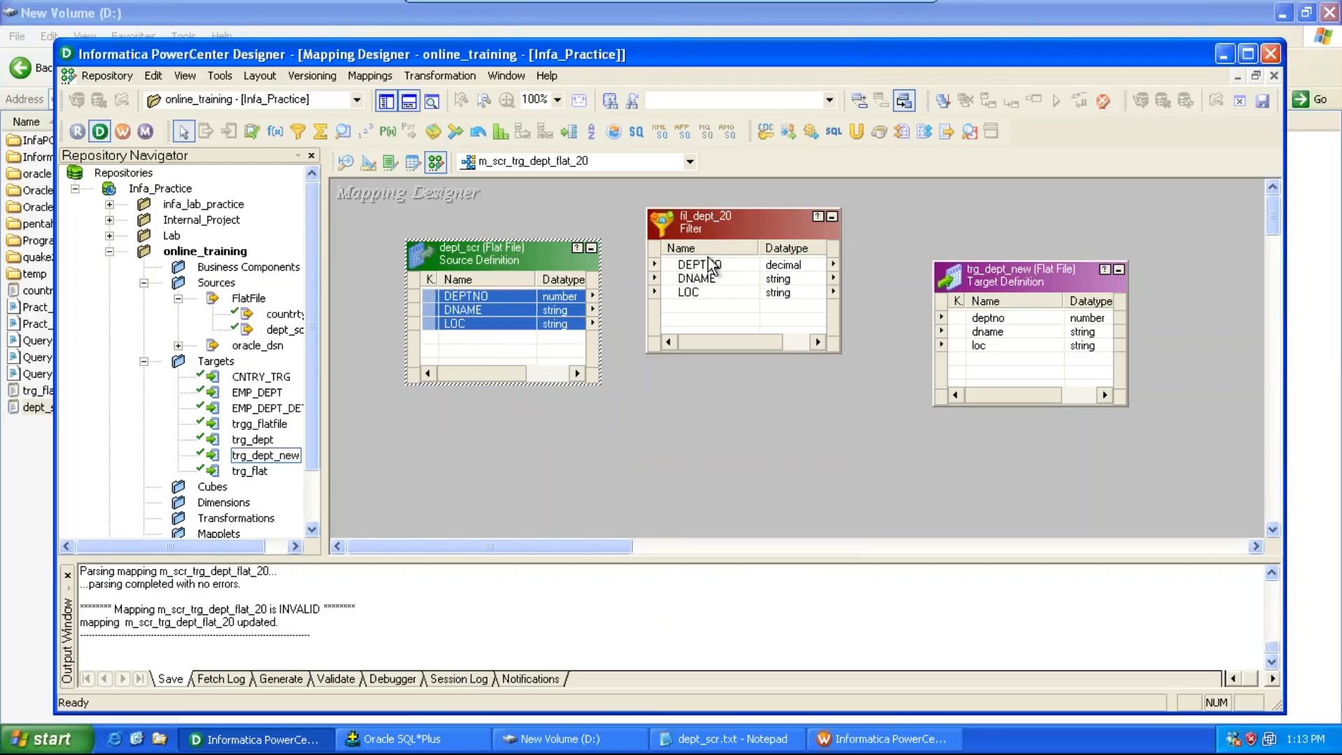
Step: Delete the dept_scr source from the mapping and add it again from the navigator with its Source Qualifier
left_click_drag(556, 253, 534, 224)
key("Delete")
key("Return")
left_click_drag(283, 330, 447, 280)
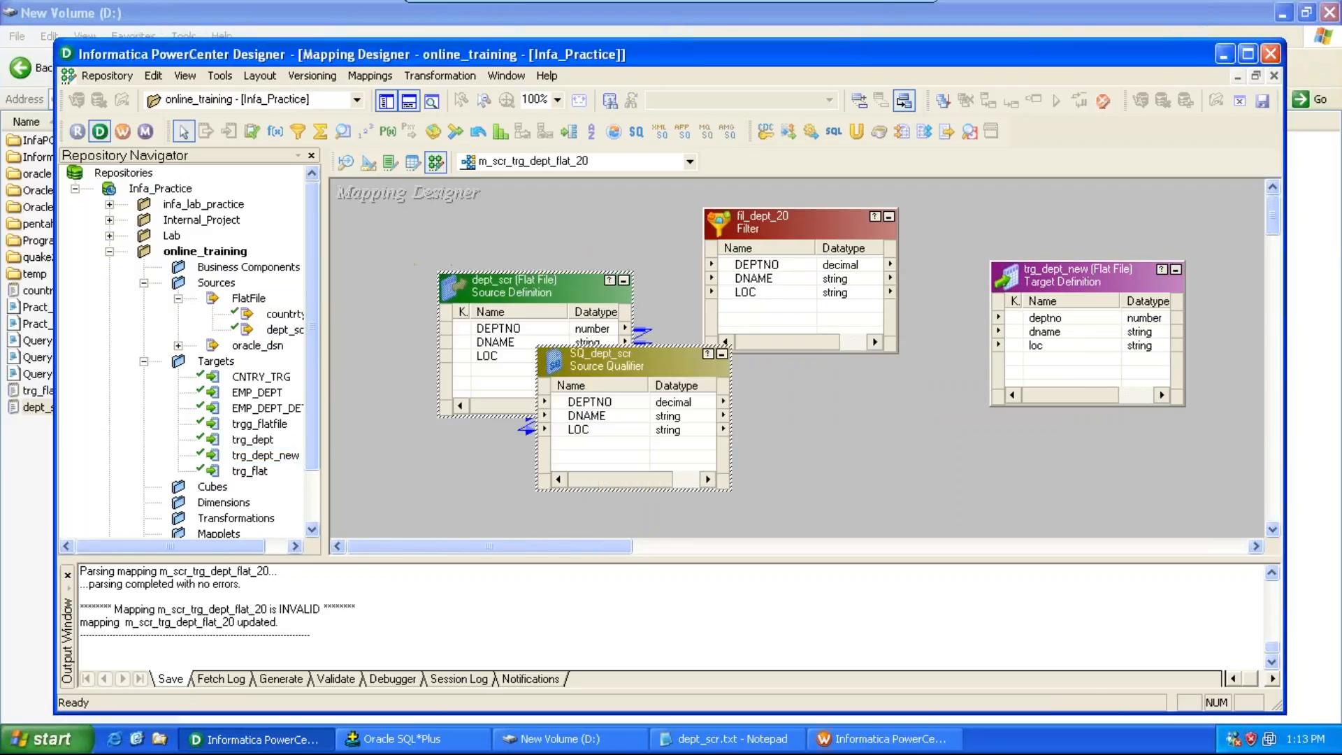
Step: Link all SQ_dept_scr ports to the matching ports of fil_dept_20
left_click(582, 402)
right_click(598, 409)
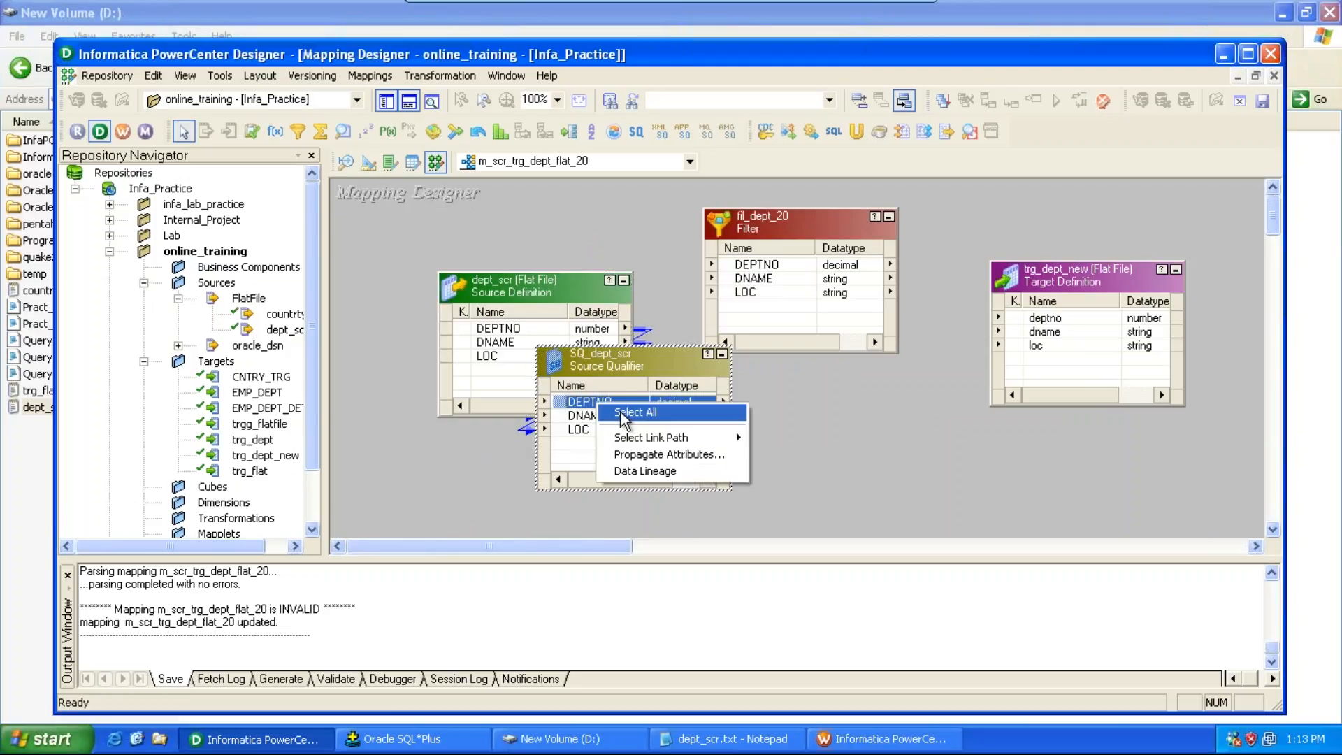
left_click(608, 412)
left_click_drag(594, 416, 748, 276)
Step: Set fil_dept_20's filter condition to DEPTNO = 20, validate the expression, and apply it
double_click(764, 234)
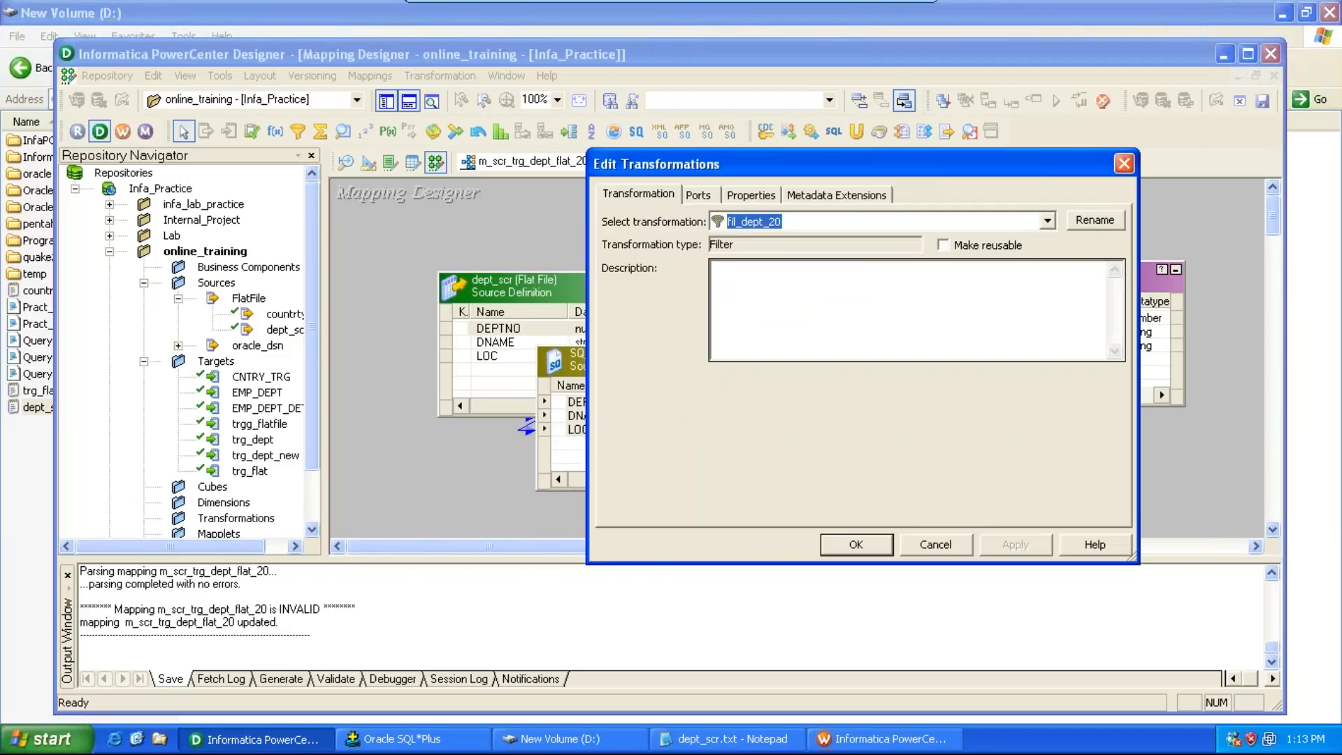
left_click(734, 198)
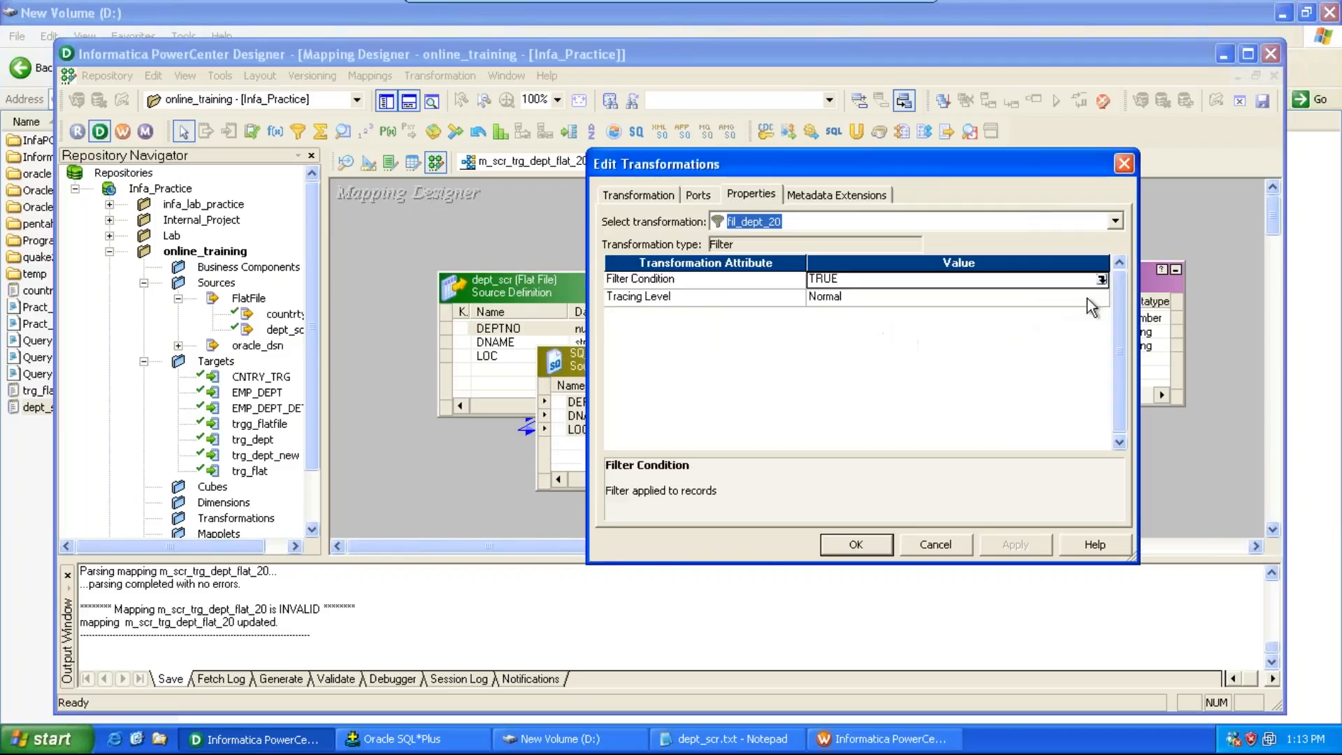
left_click(1102, 280)
double_click(586, 396)
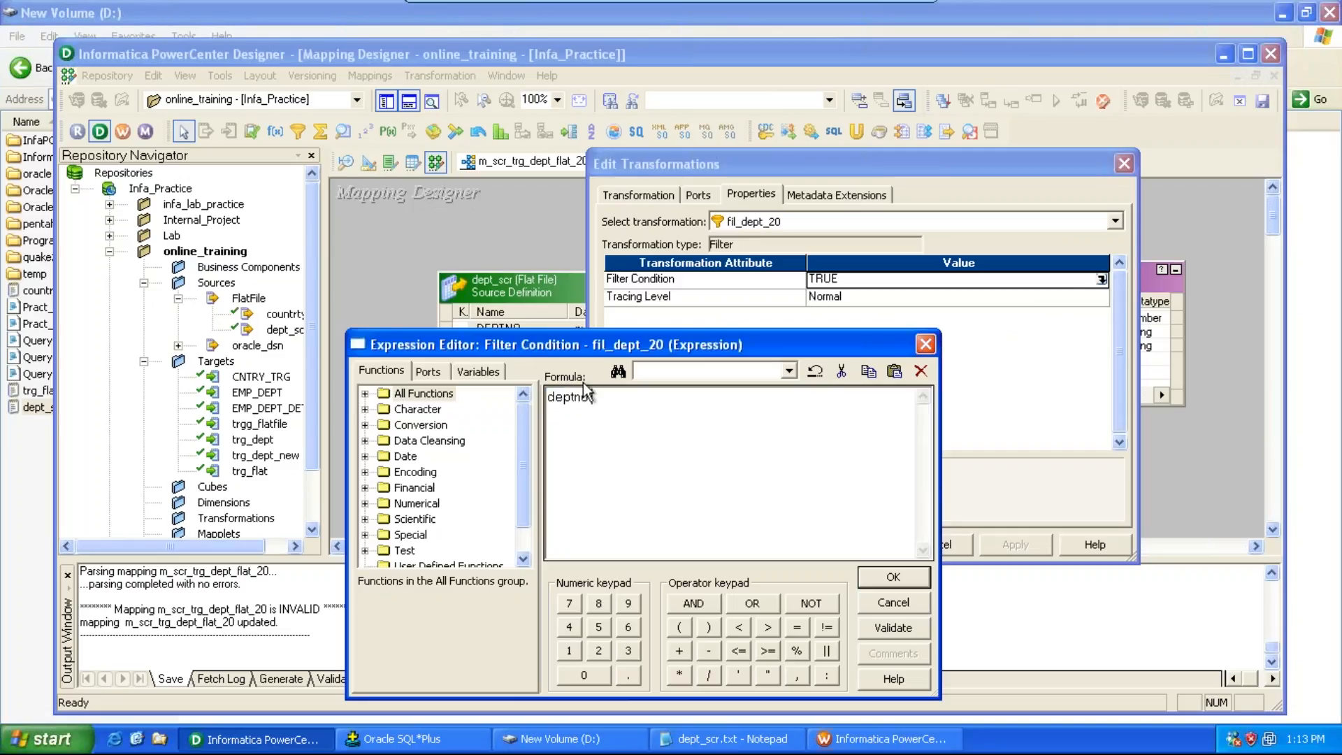
left_click(893, 627)
left_click(668, 412)
left_click(893, 577)
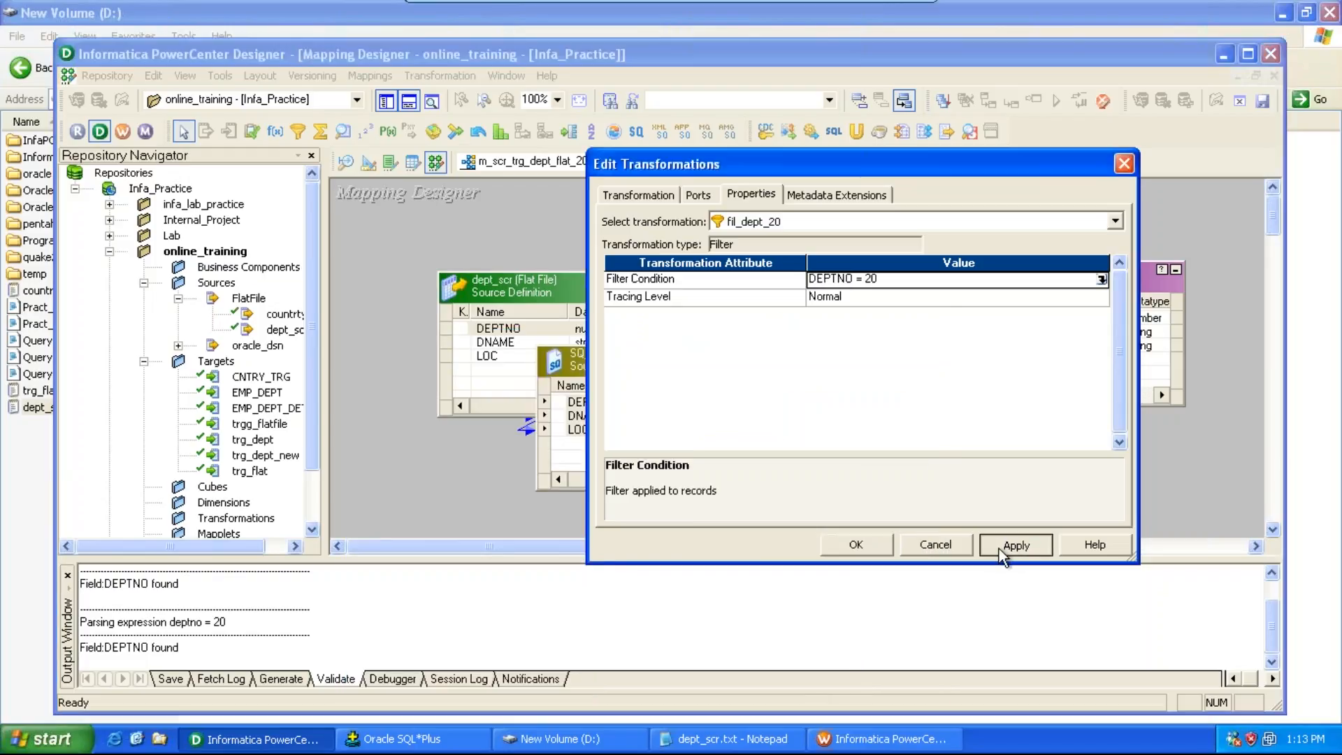
left_click(888, 553)
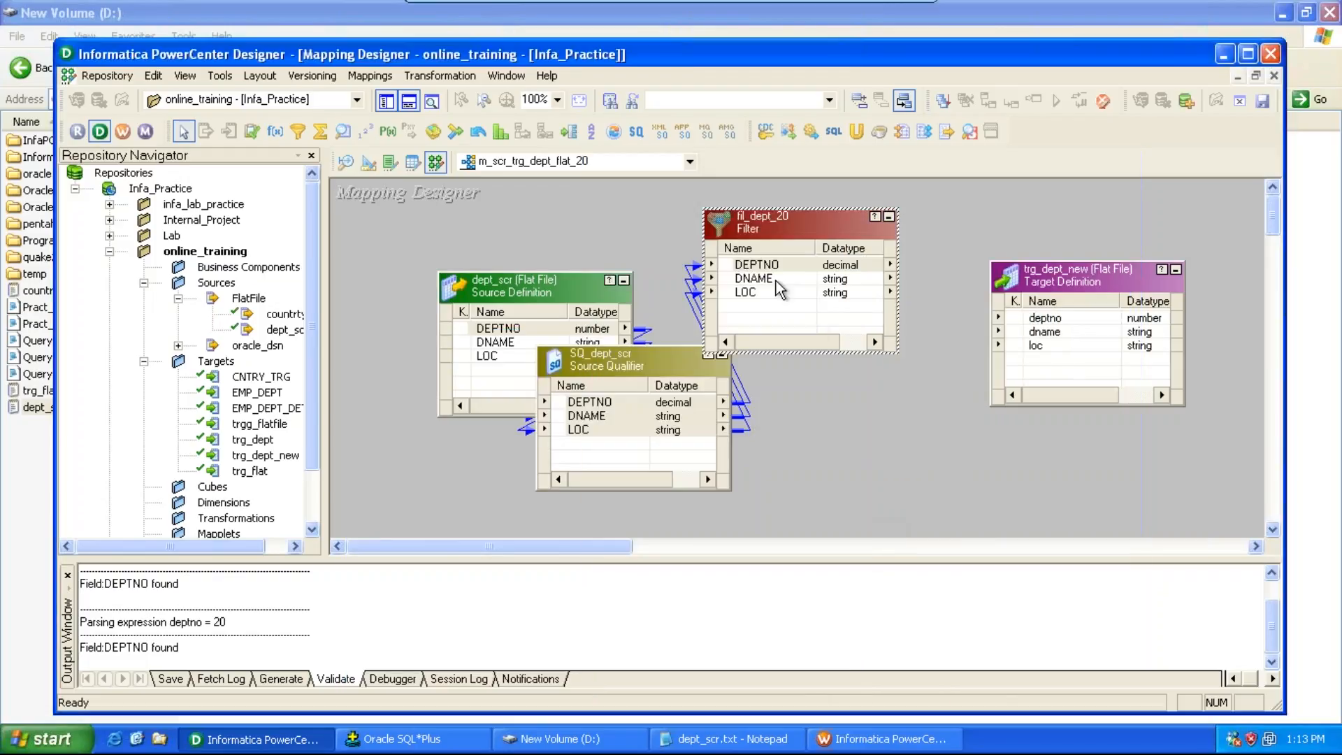
Step: Connect all fil_dept_20 ports to the trg_dept_new target and save the mapping
right_click(774, 266)
left_click(804, 273)
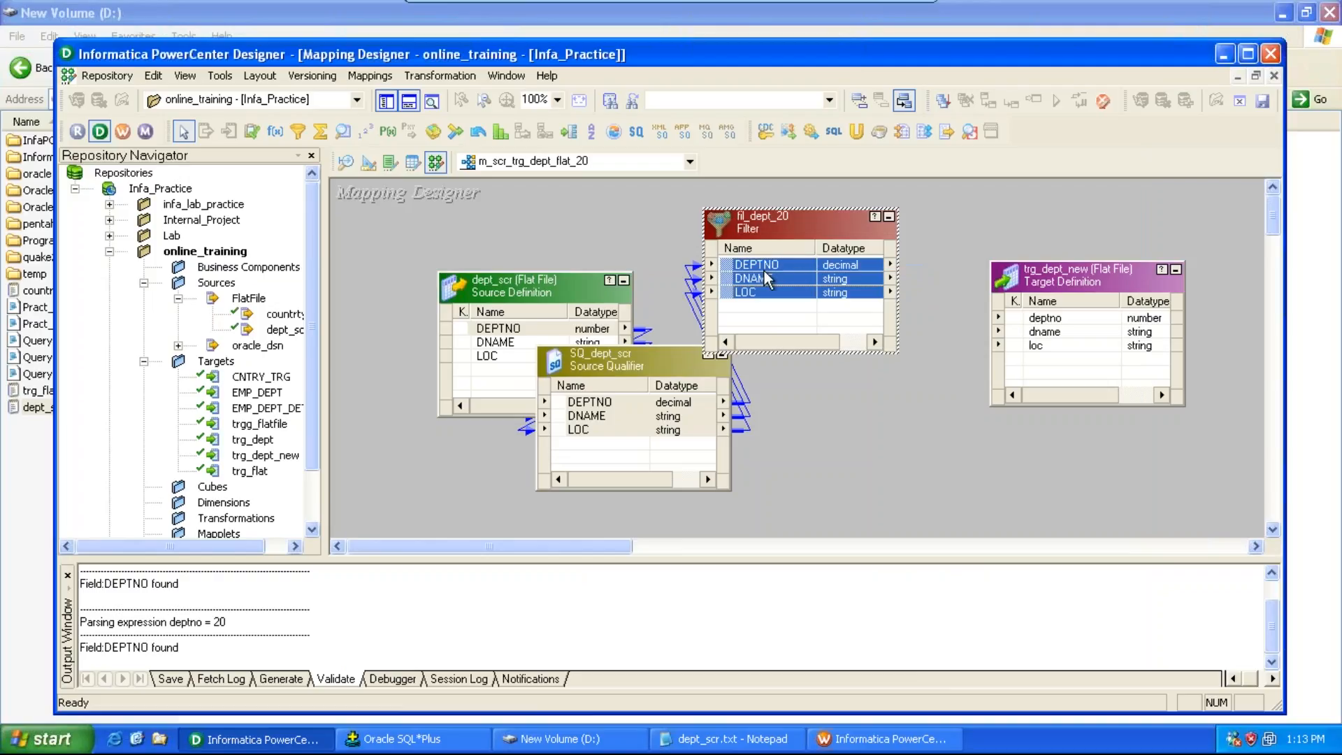
left_click_drag(760, 269, 1047, 320)
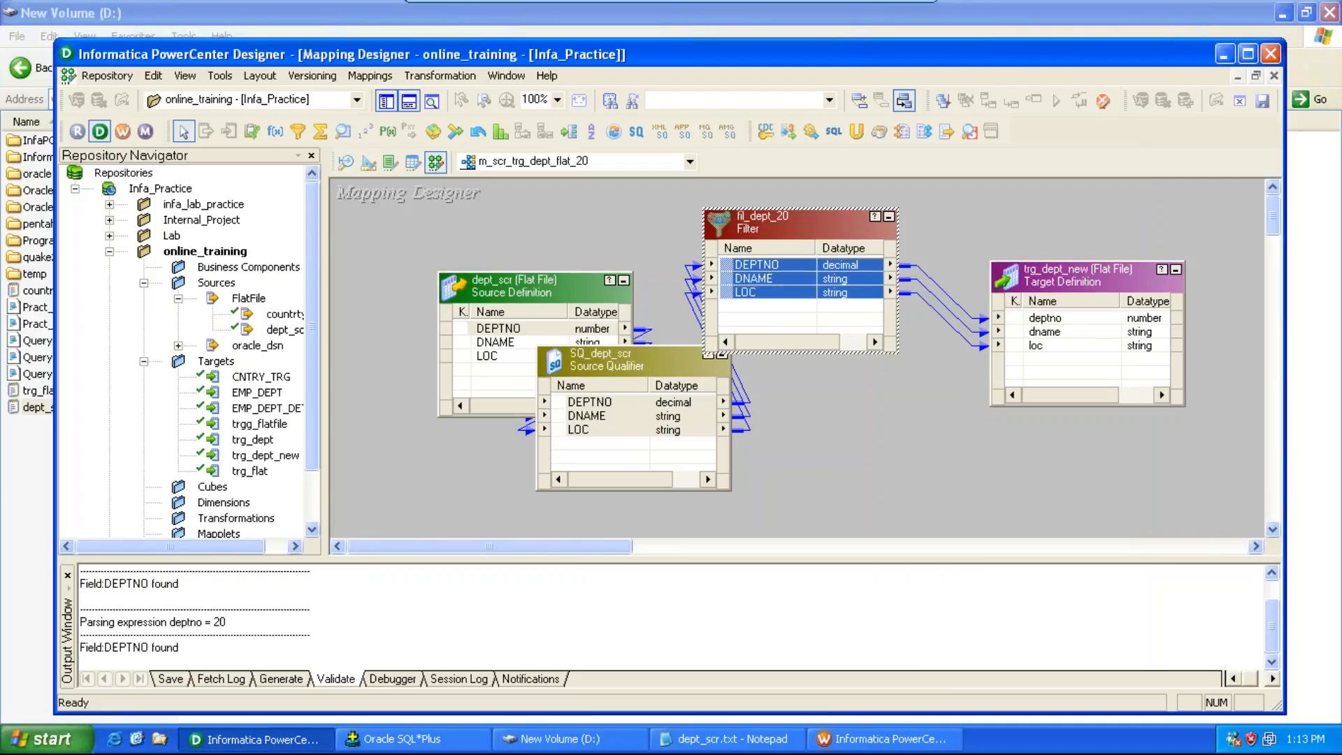
key("ctrl+s")
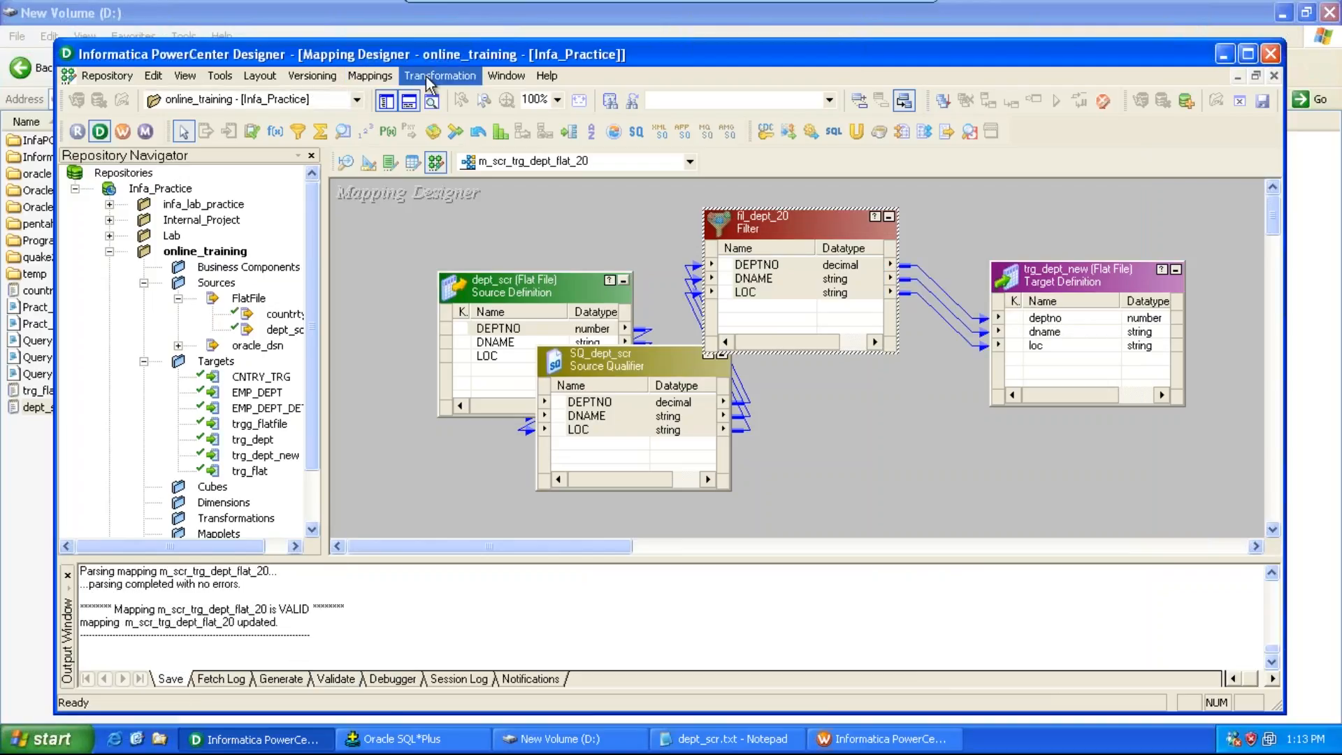
Step: Switch to the Workflow Manager and create a workflow named wf_m_scr_trg_dept_flat_201
left_click(121, 130)
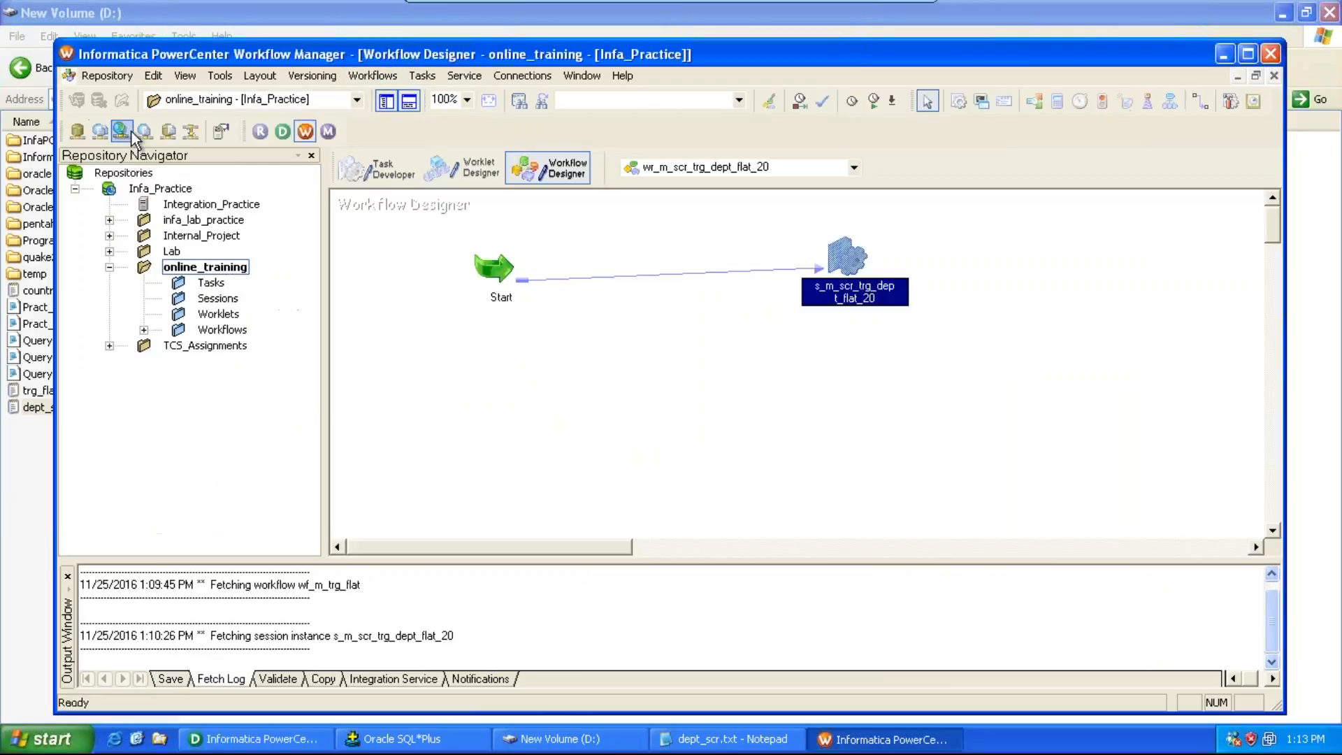
left_click(371, 78)
left_click(387, 96)
type("w")
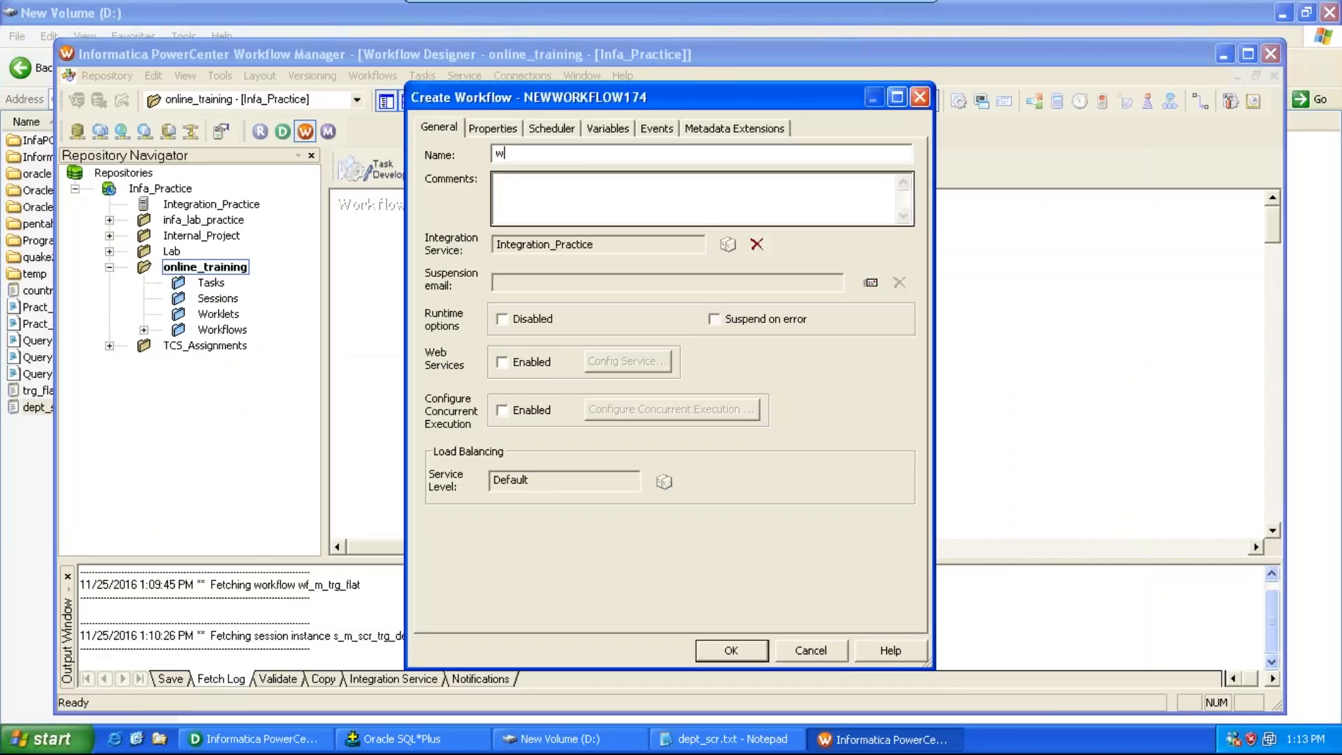
type("f_m_")
key("alt+Tab")
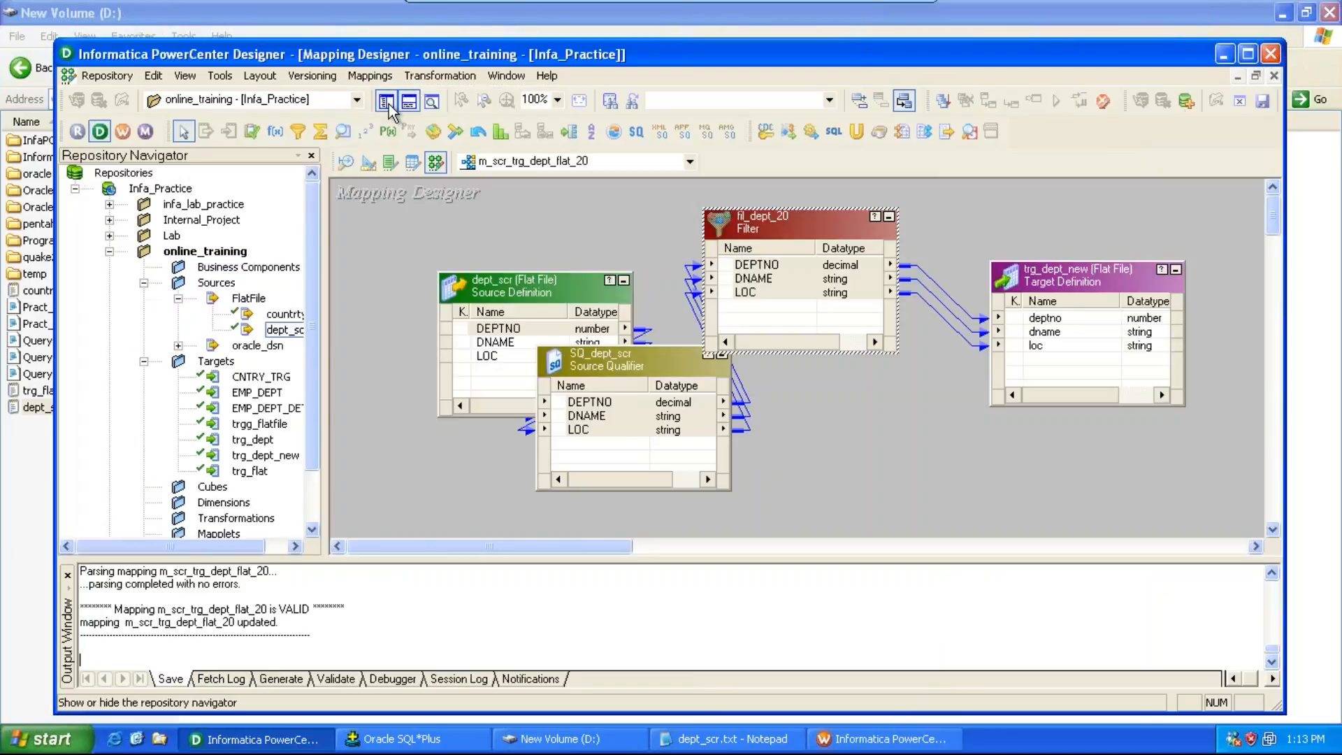
key("alt+Tab")
type("scr_")
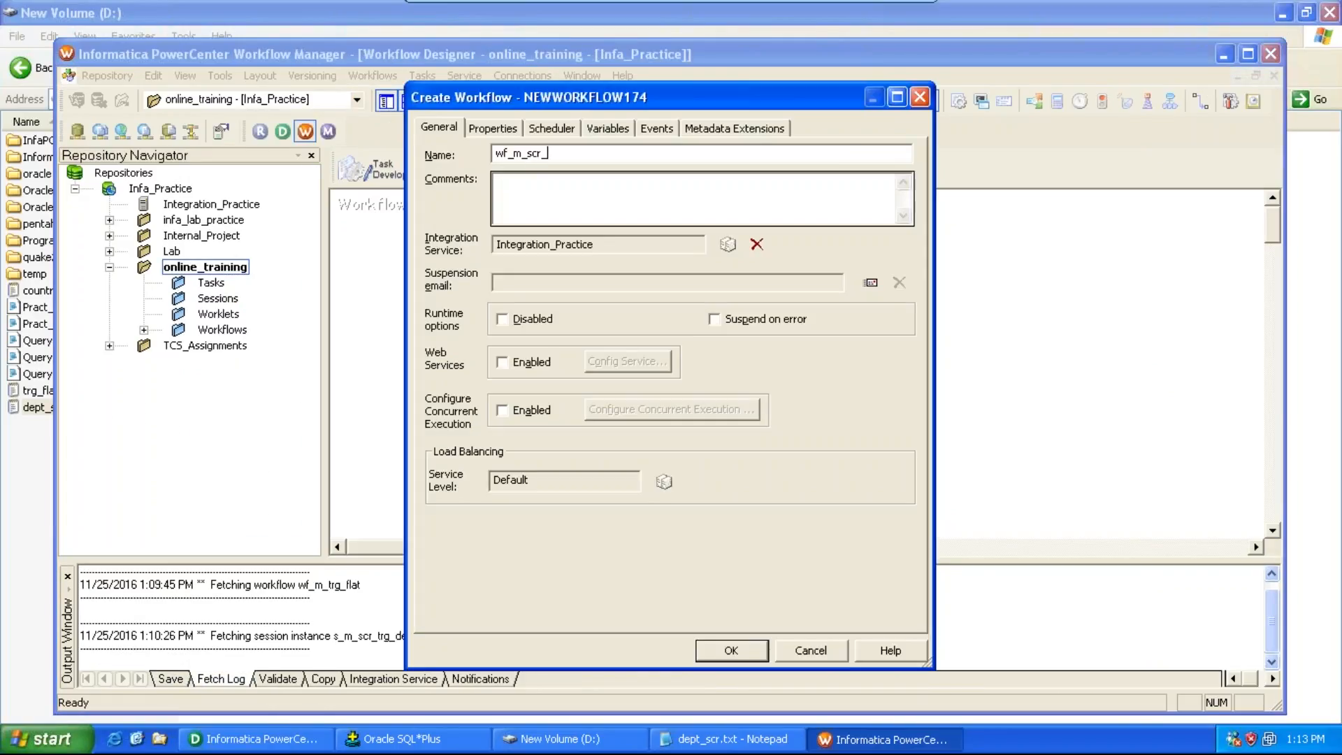
type("trg")
key("alt+Tab")
key("alt+Tab")
type("_dept_f")
key("alt+Tab")
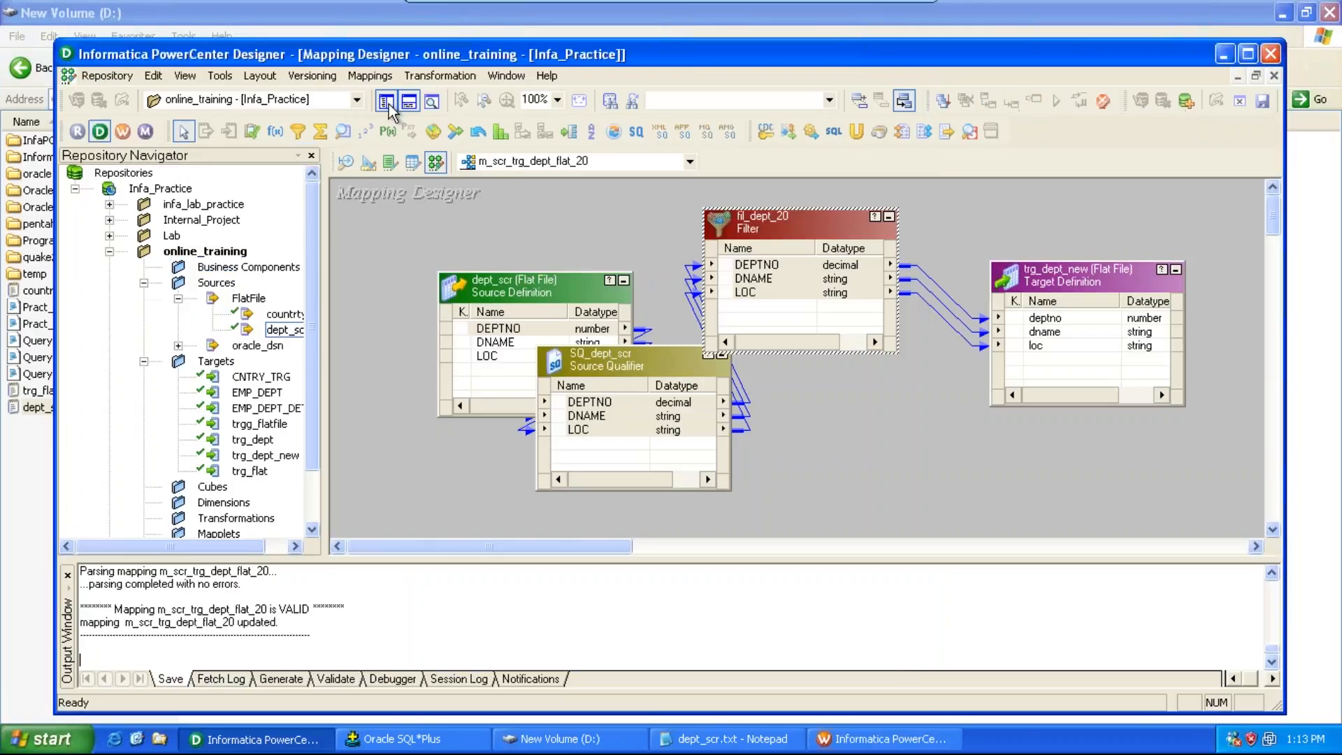
key("alt+Tab")
type("lat_2")
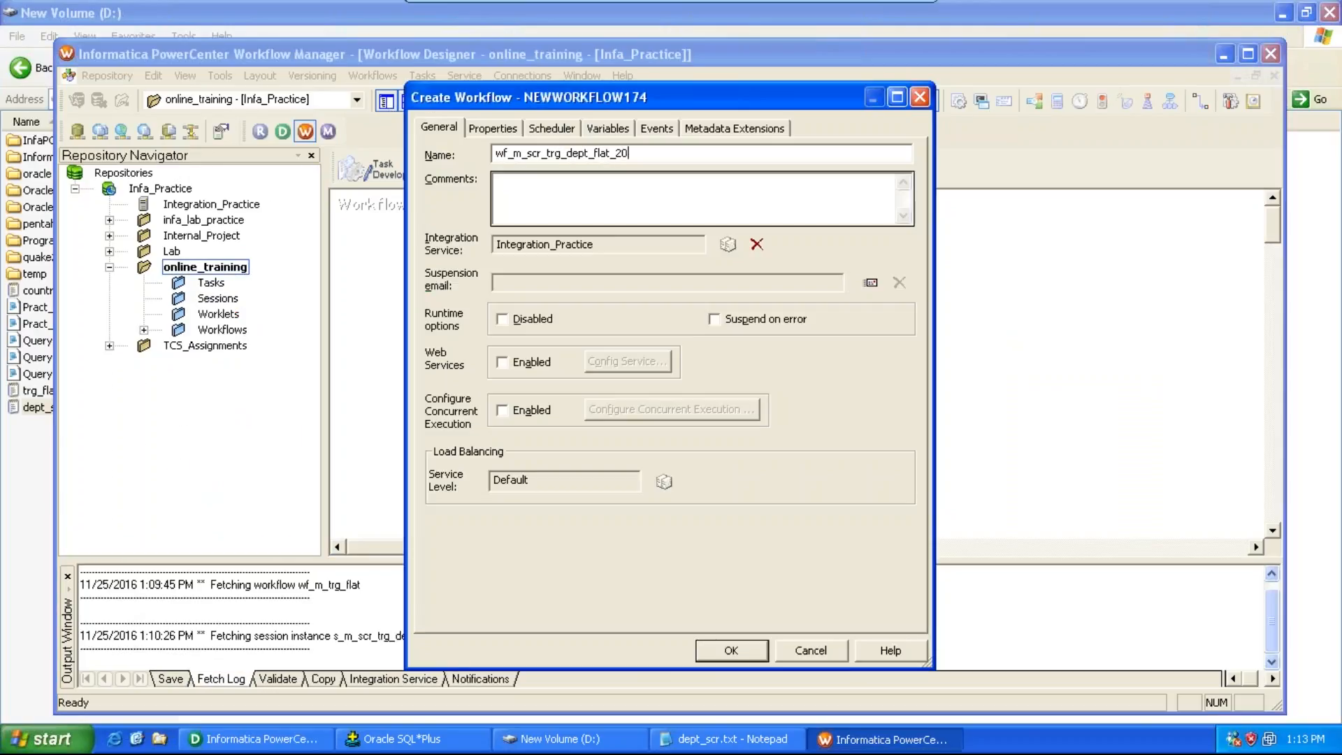
type("0")
key("Return")
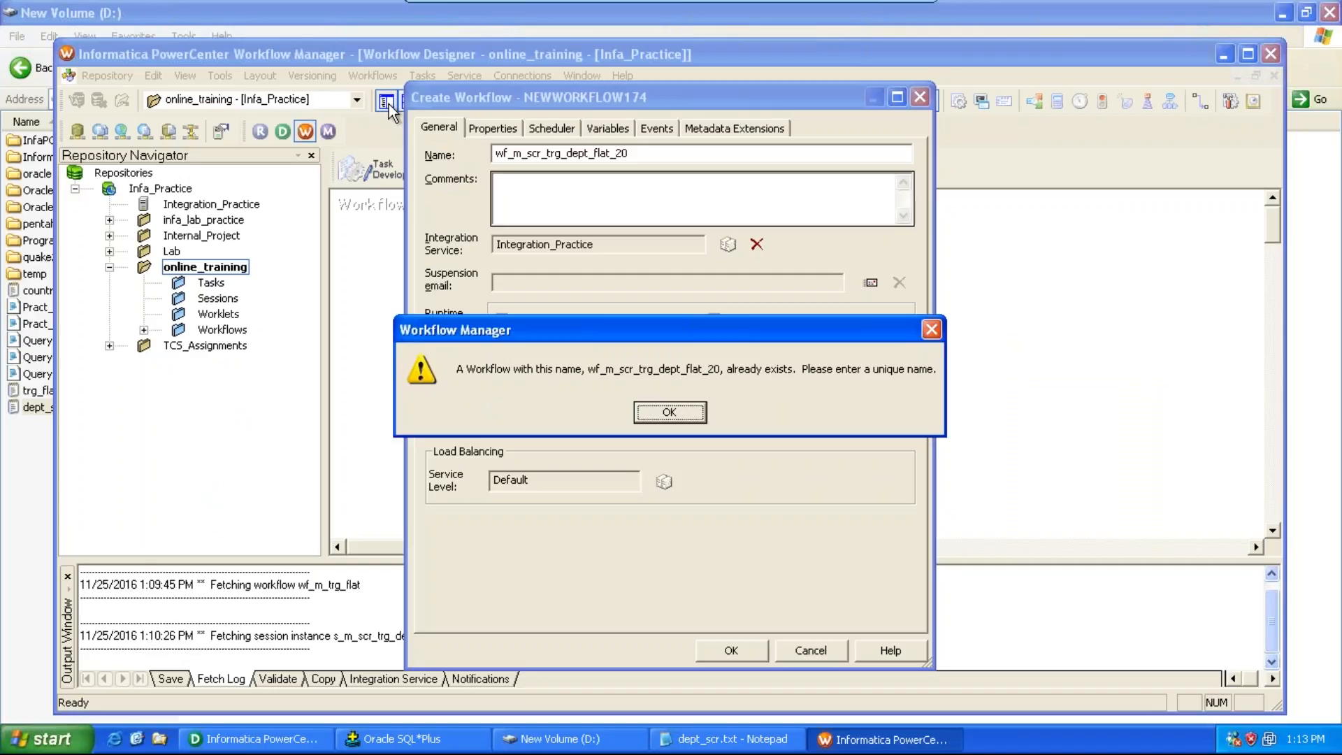
key("Return")
type("1")
key("Return")
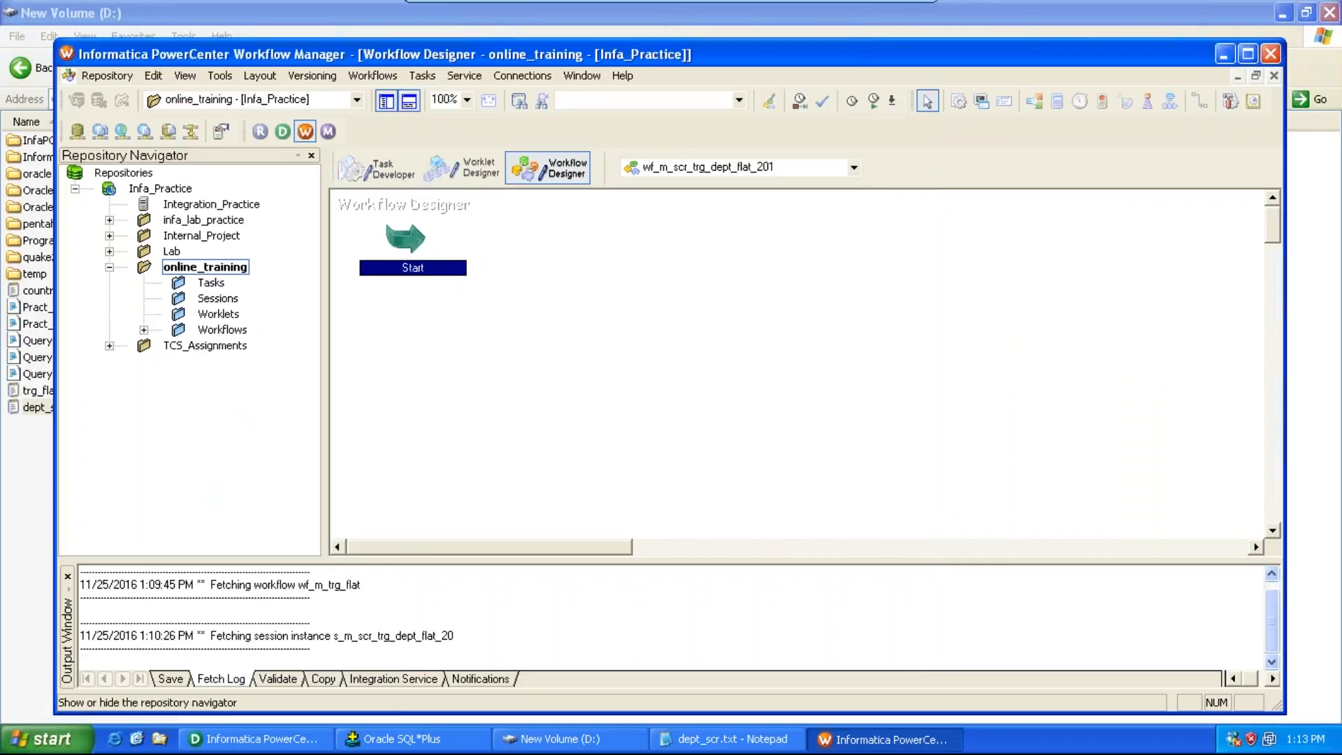
Step: Create a session task s_m_scr_trg_dept_flat_20 using mapping m_scr_trg_dept_flat_20
left_click(420, 75)
left_click(443, 99)
left_click(665, 392)
type("s_m")
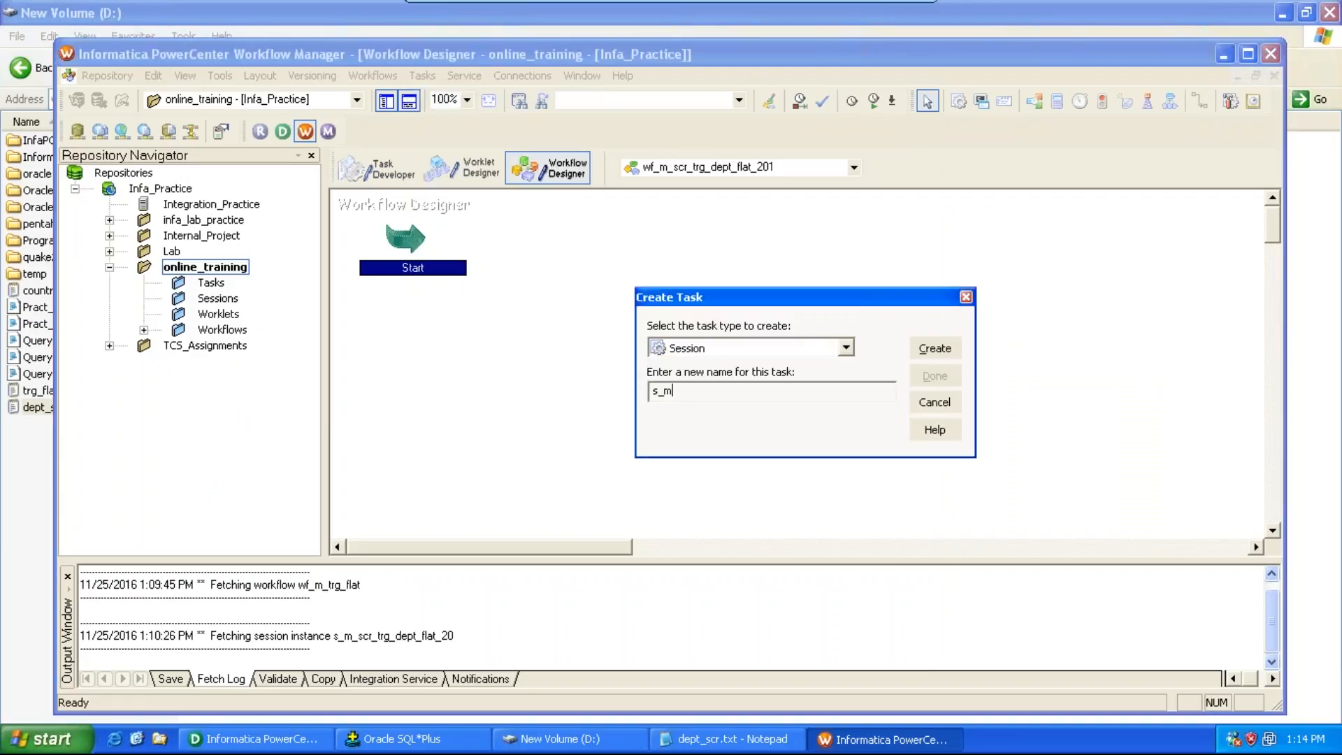
type("_scr_trg_dept_flat_20")
key("Return")
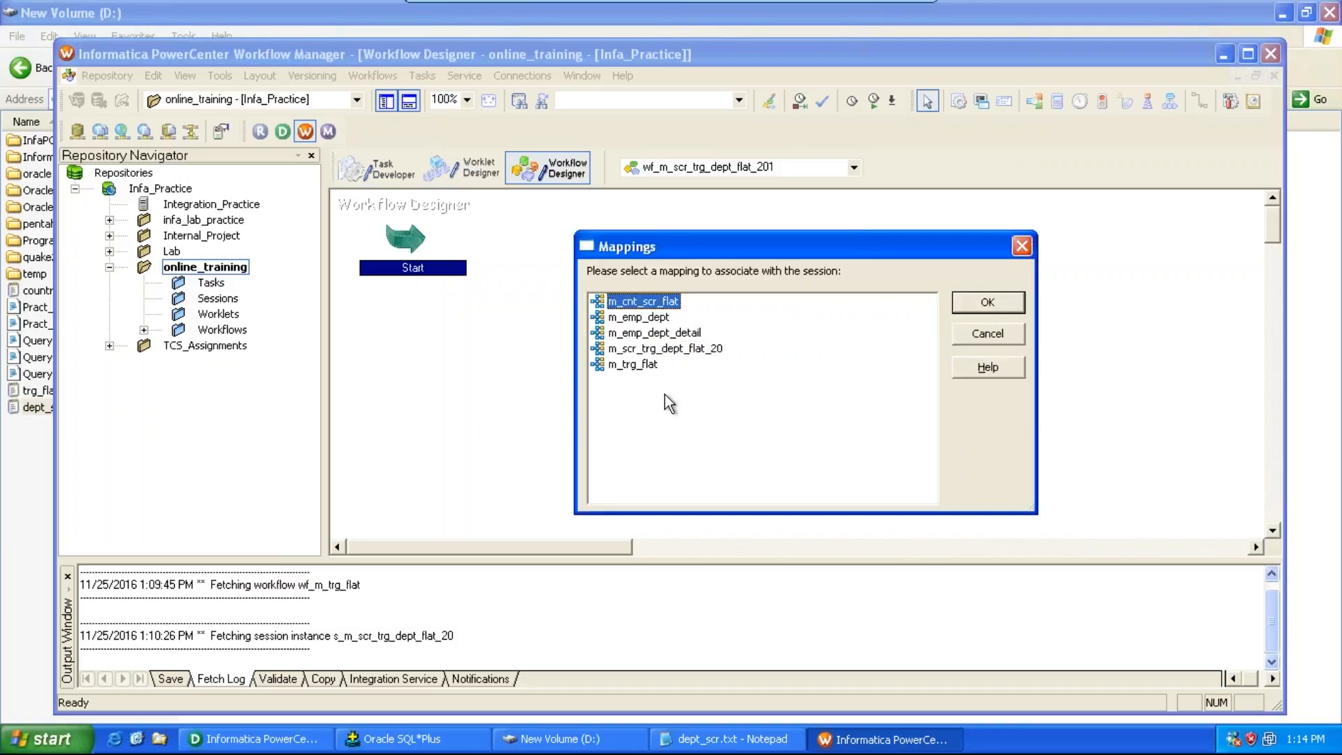
double_click(696, 349)
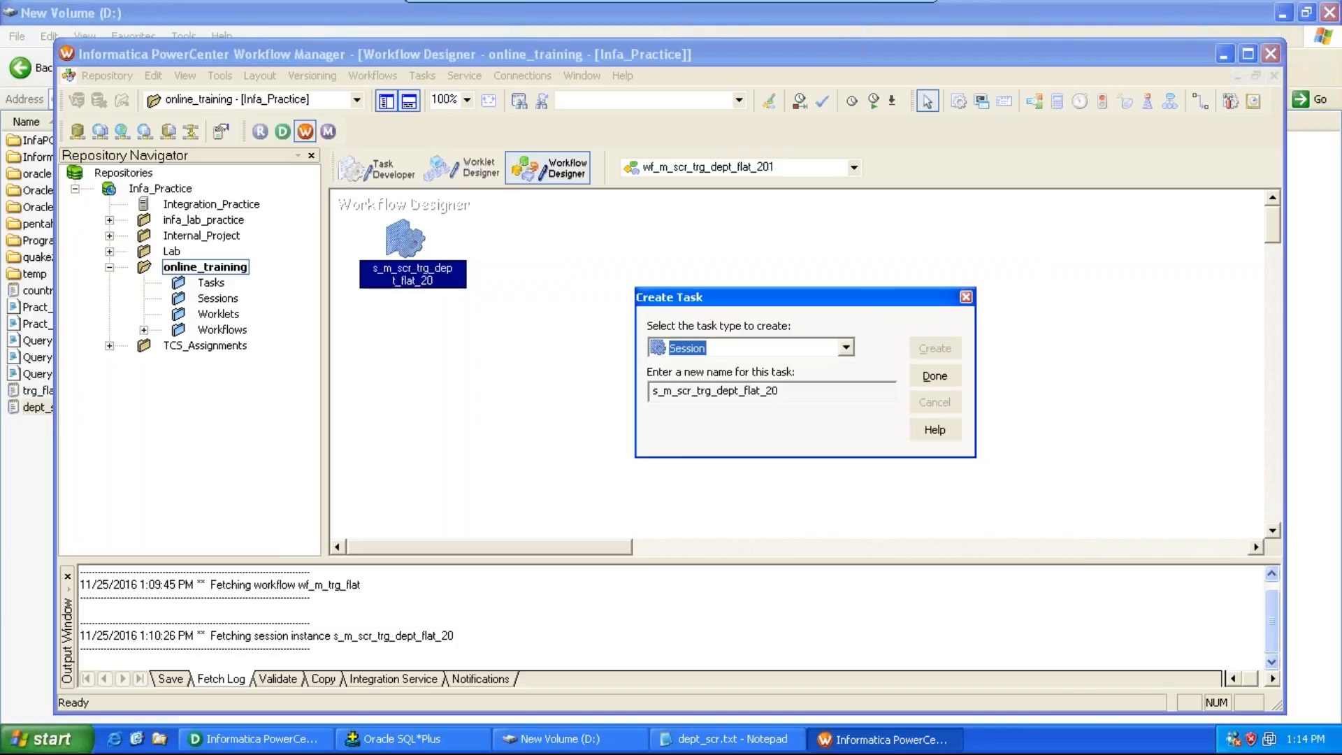
left_click(934, 377)
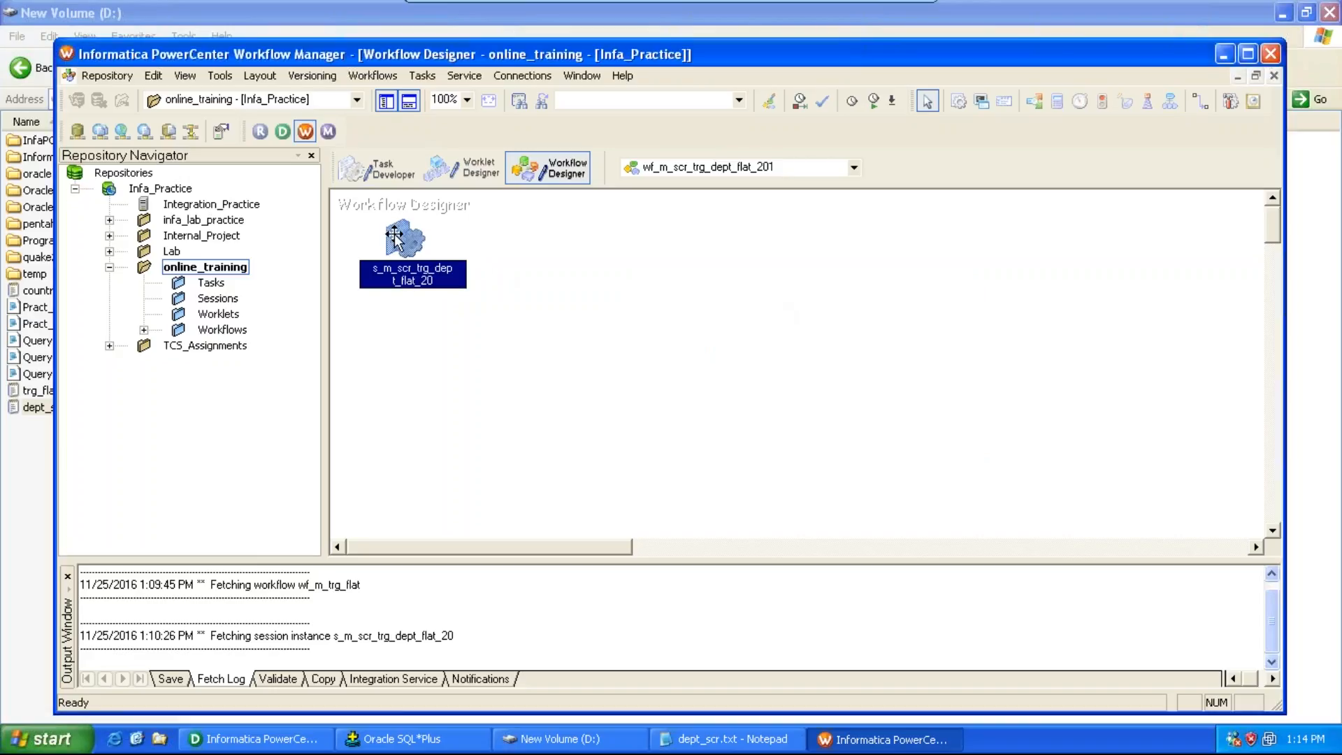
Step: Link the Start task to the session and save the workflow
left_click(422, 76)
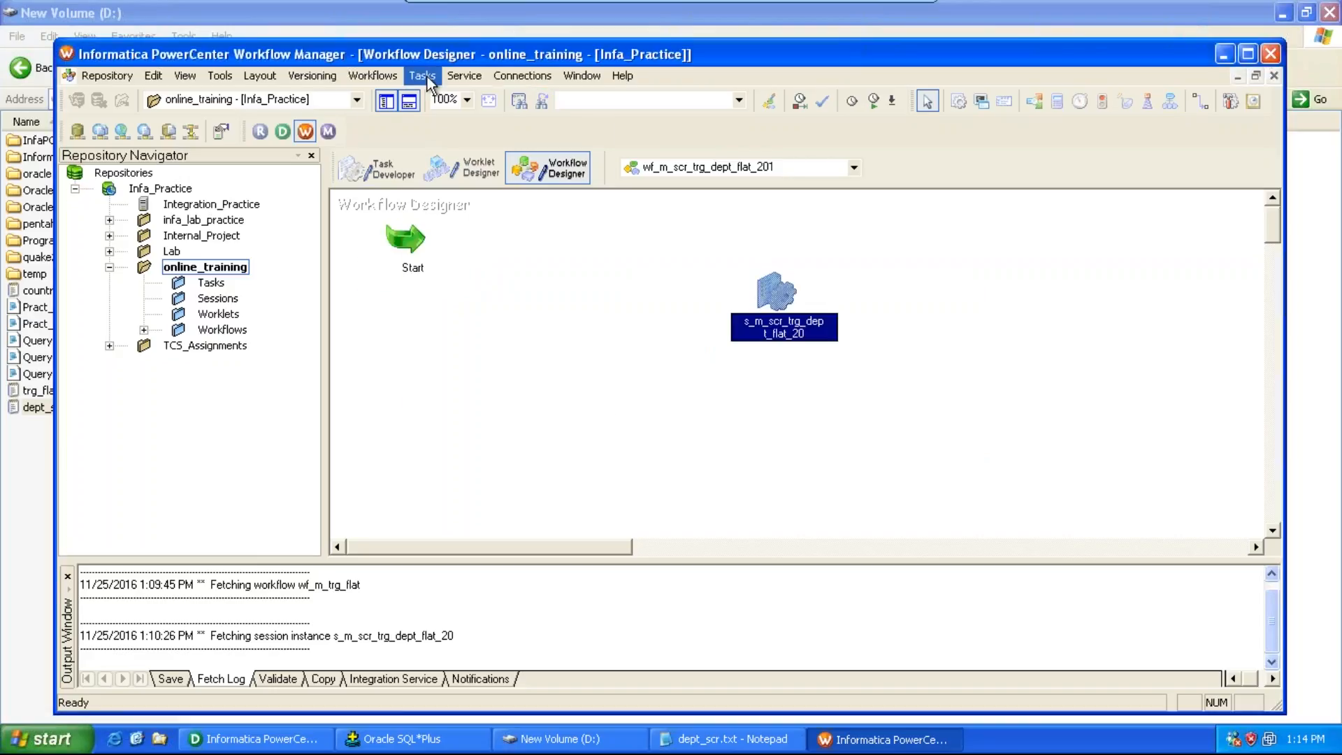
left_click(453, 186)
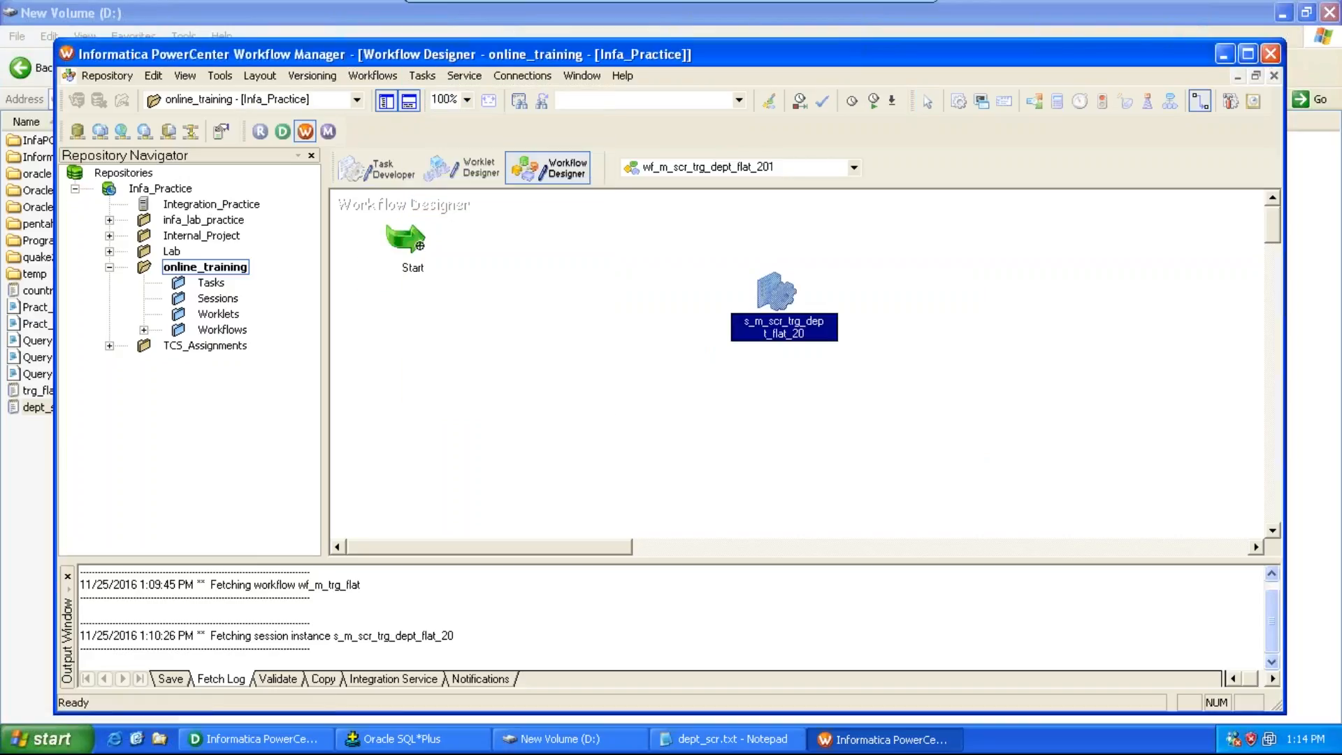
left_click_drag(414, 242, 774, 299)
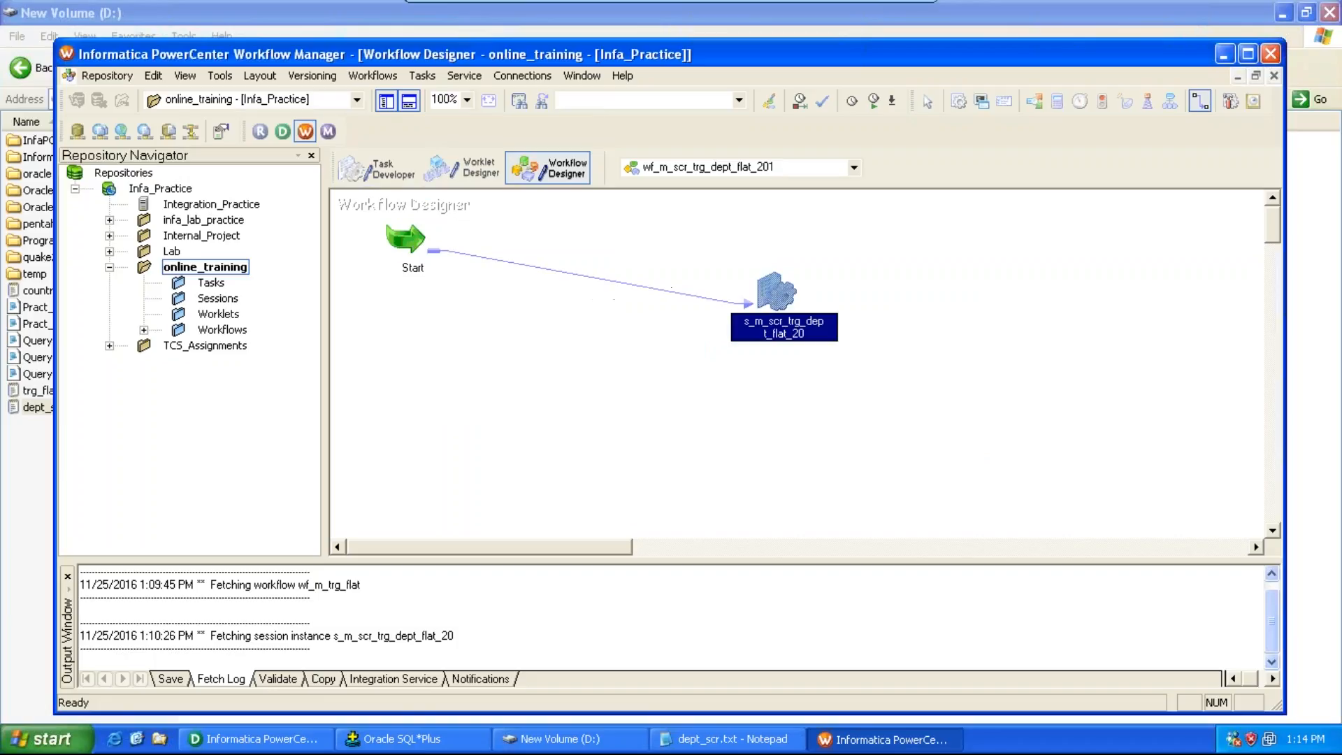
key("ctrl+s")
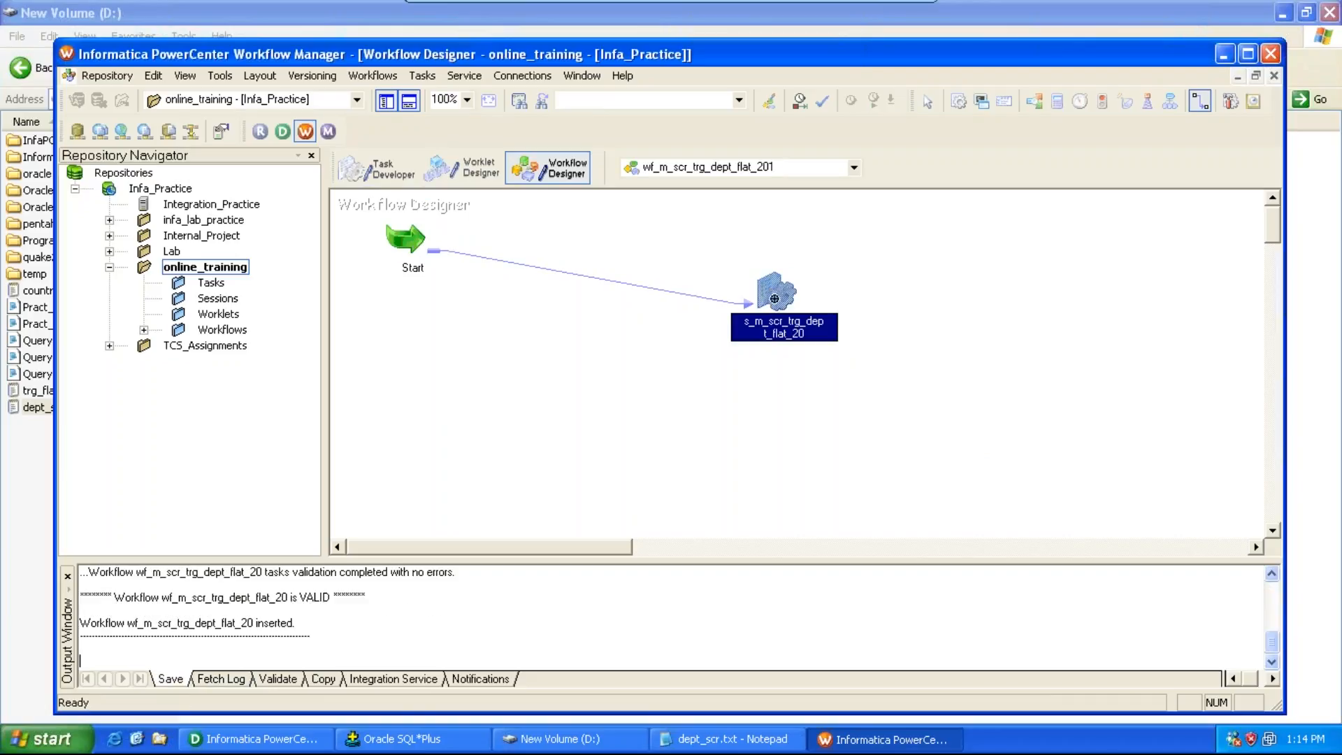
Step: In the session's mapping settings, set the SQ_dept_scr source file directory to D:\
double_click(775, 299)
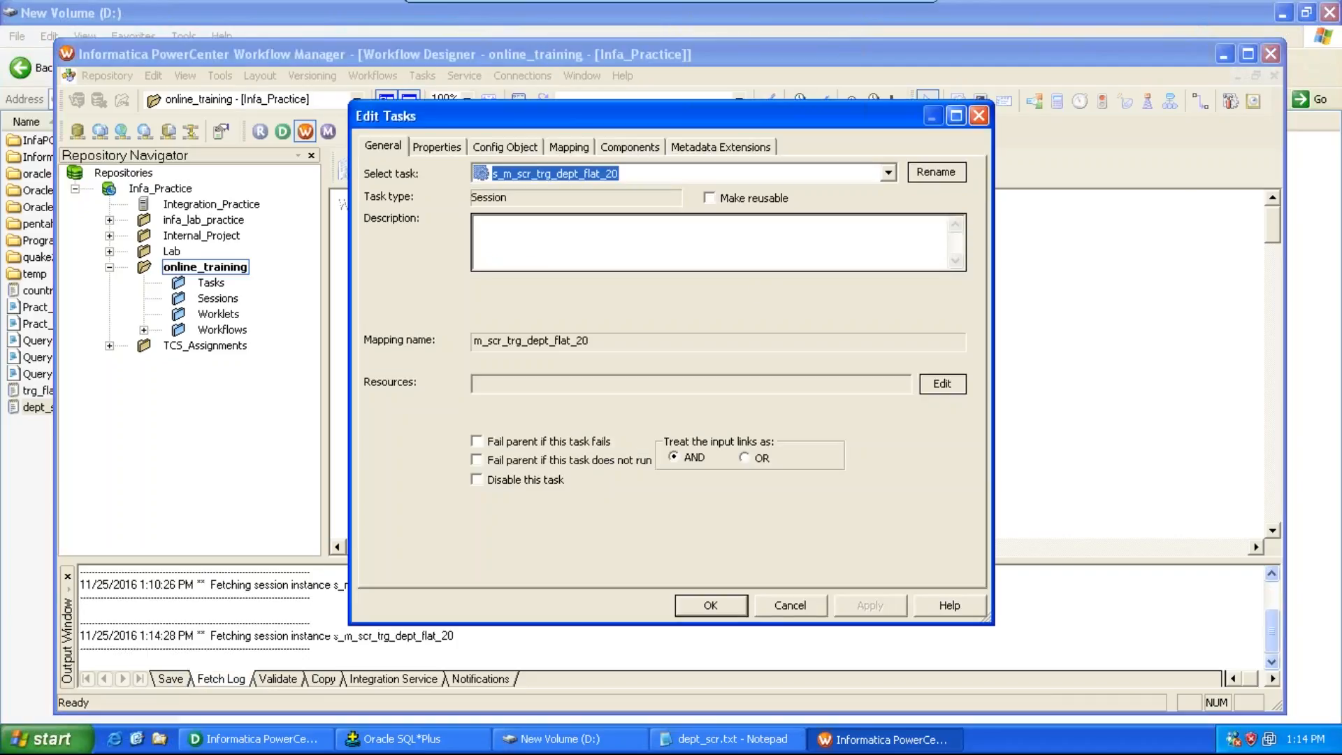
left_click(571, 148)
left_click(447, 300)
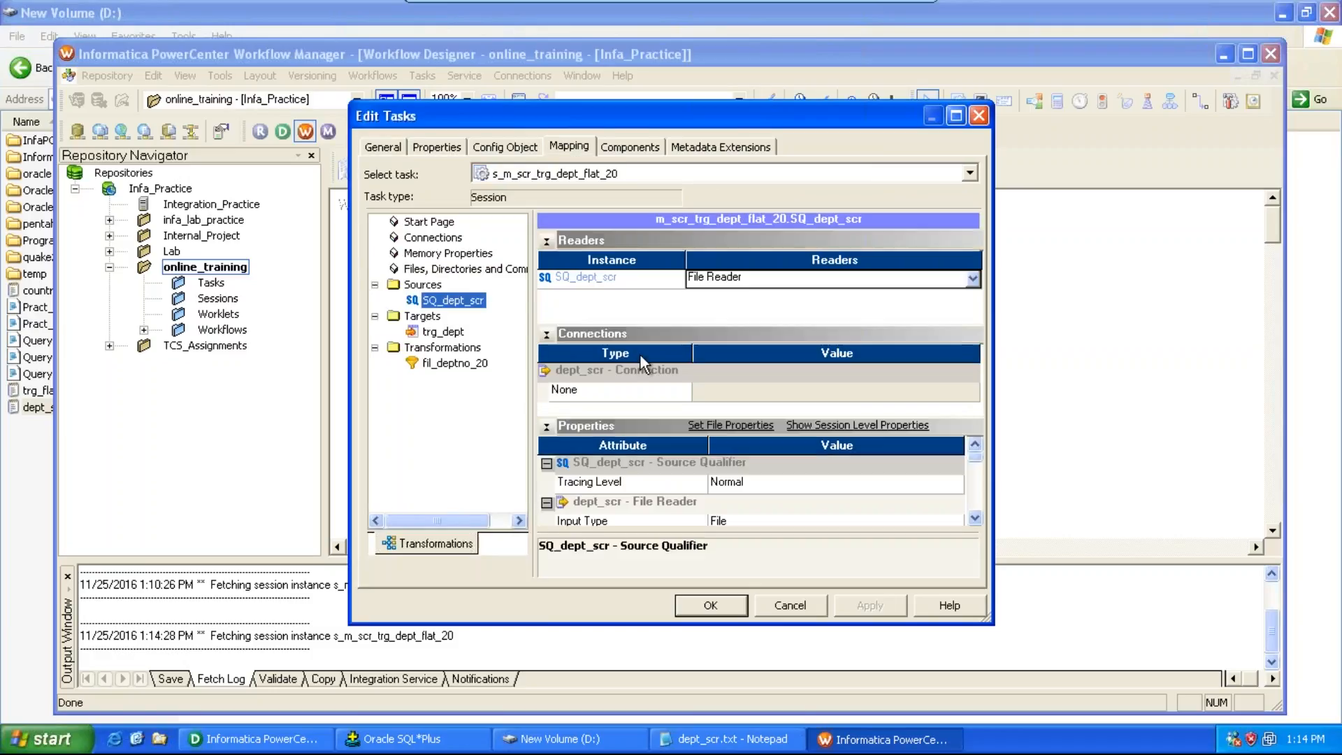
left_click(973, 519)
left_click(973, 520)
left_click(973, 519)
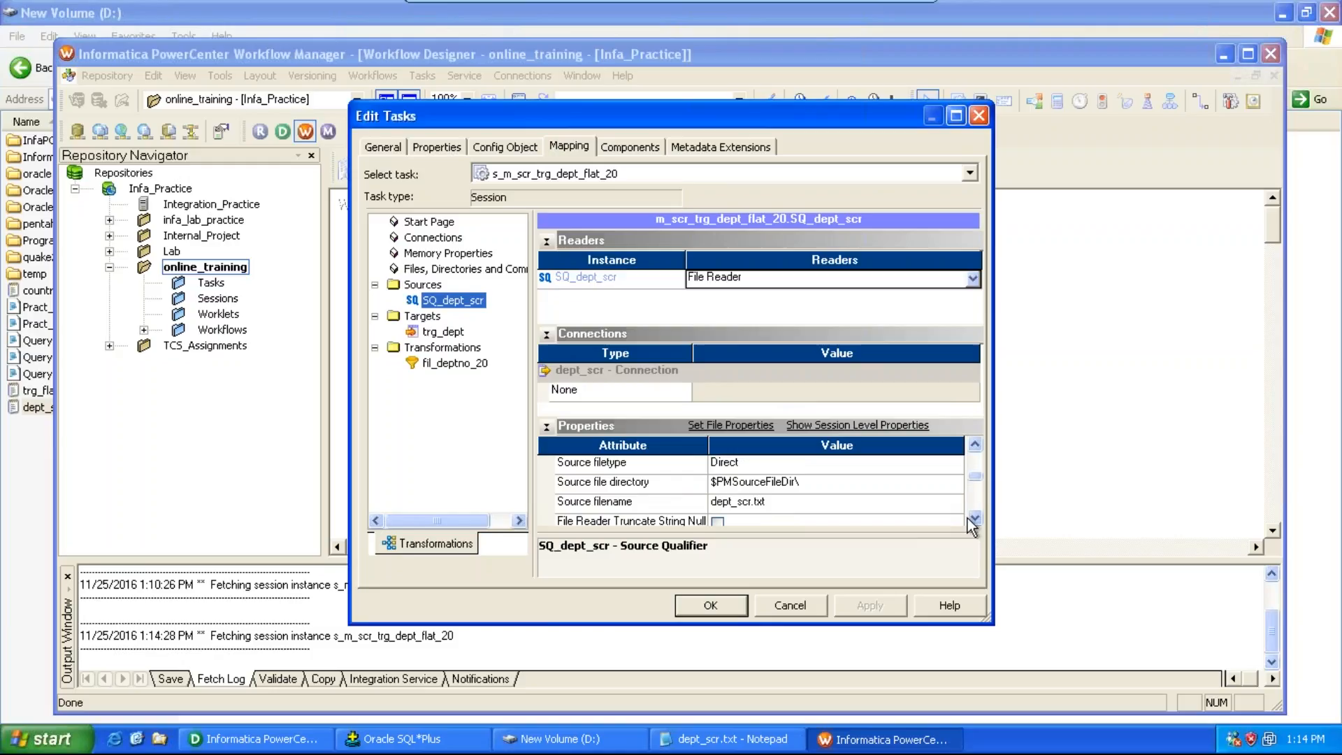
left_click(840, 485)
type("D:\\")
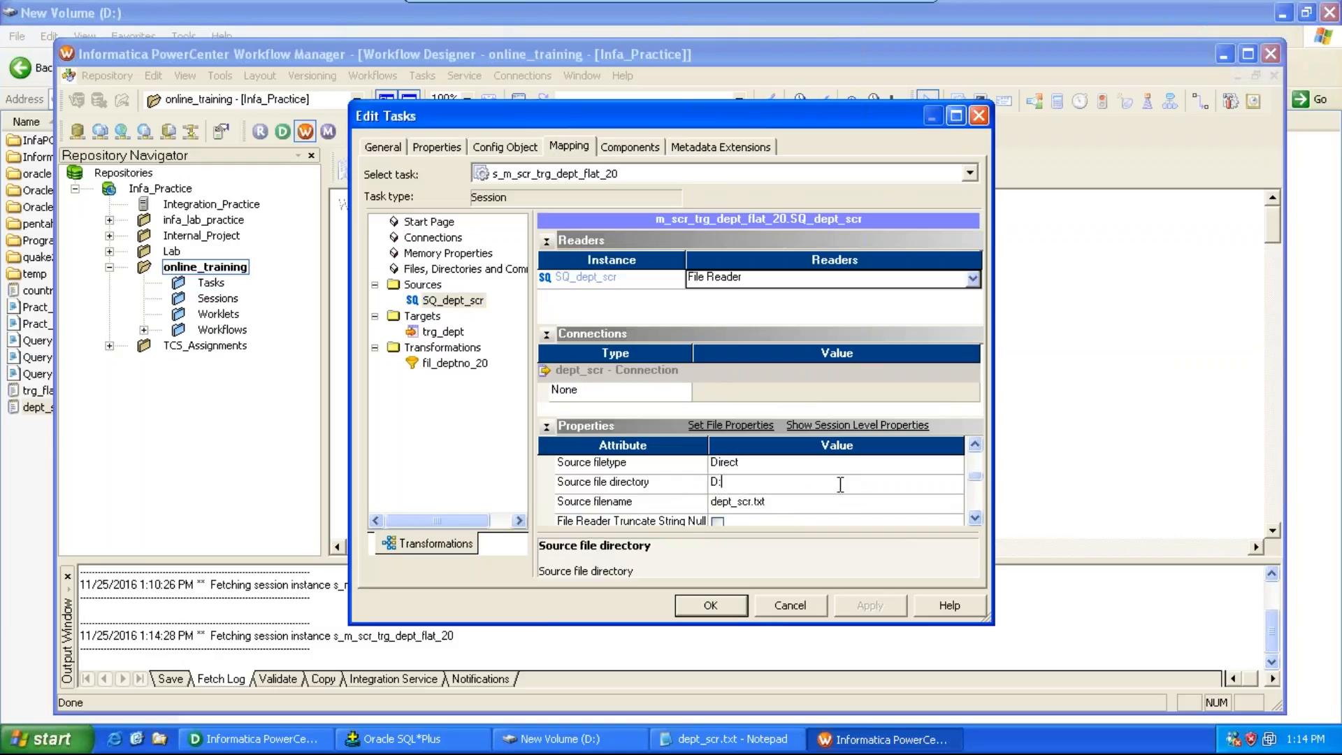
Step: Set the trg_dept target's output file directory to D:\, apply and close the session, and save the workflow
left_click(453, 333)
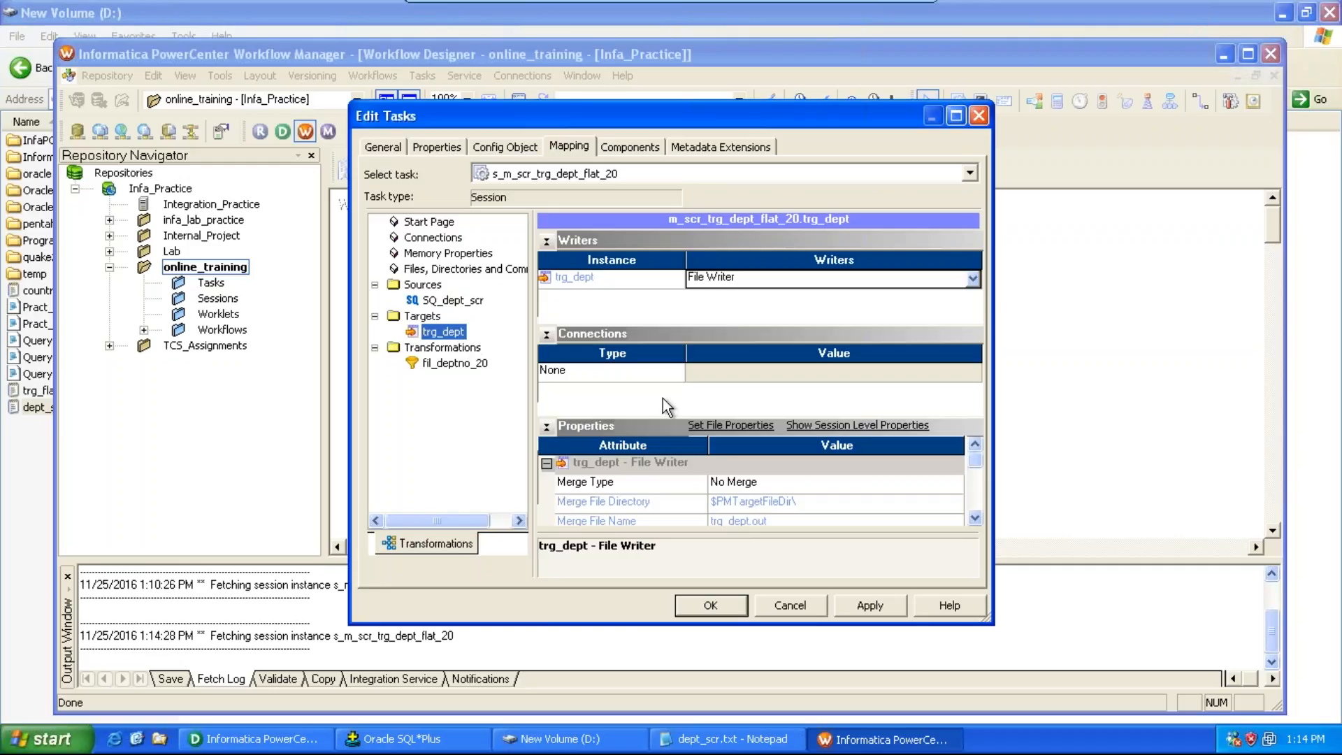
left_click(975, 518)
left_click(975, 518)
left_click(976, 518)
left_click(975, 518)
left_click(975, 518)
left_click(975, 518)
left_click(975, 518)
left_click(975, 518)
left_click(975, 518)
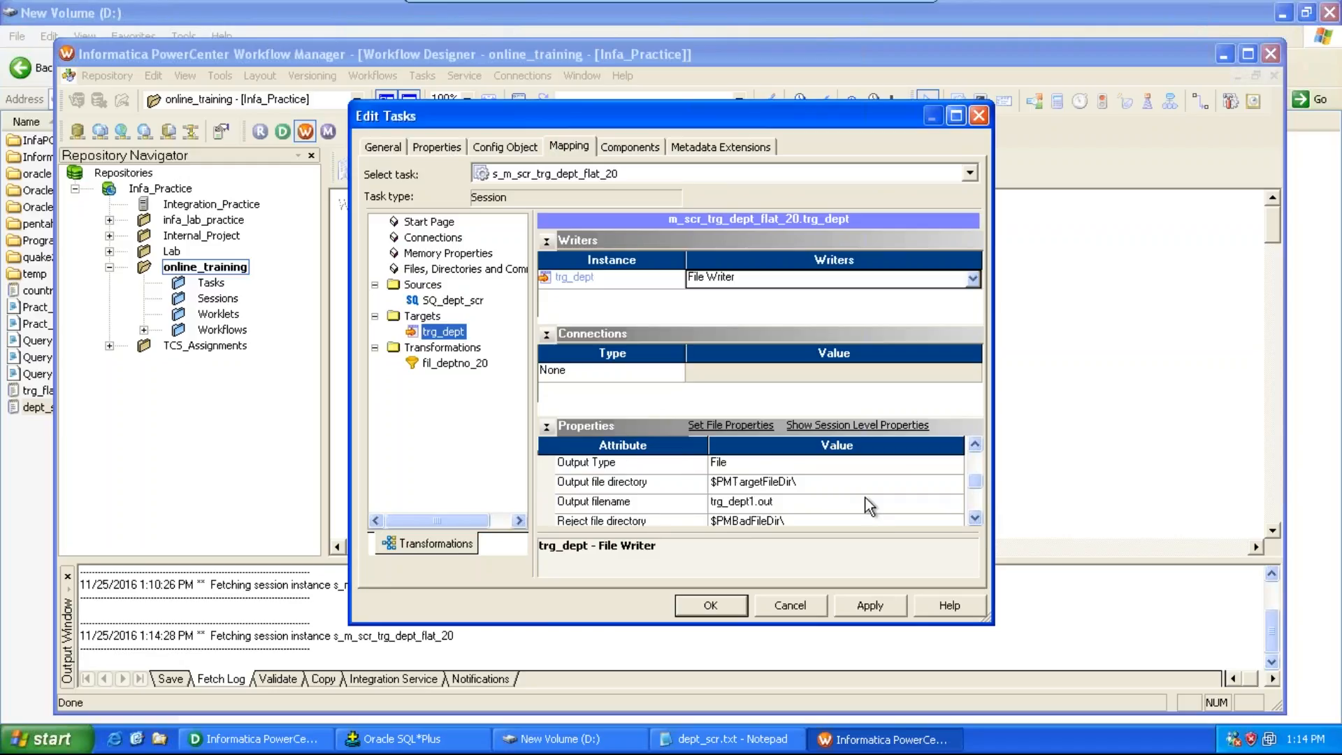
left_click(844, 486)
type("D:\\")
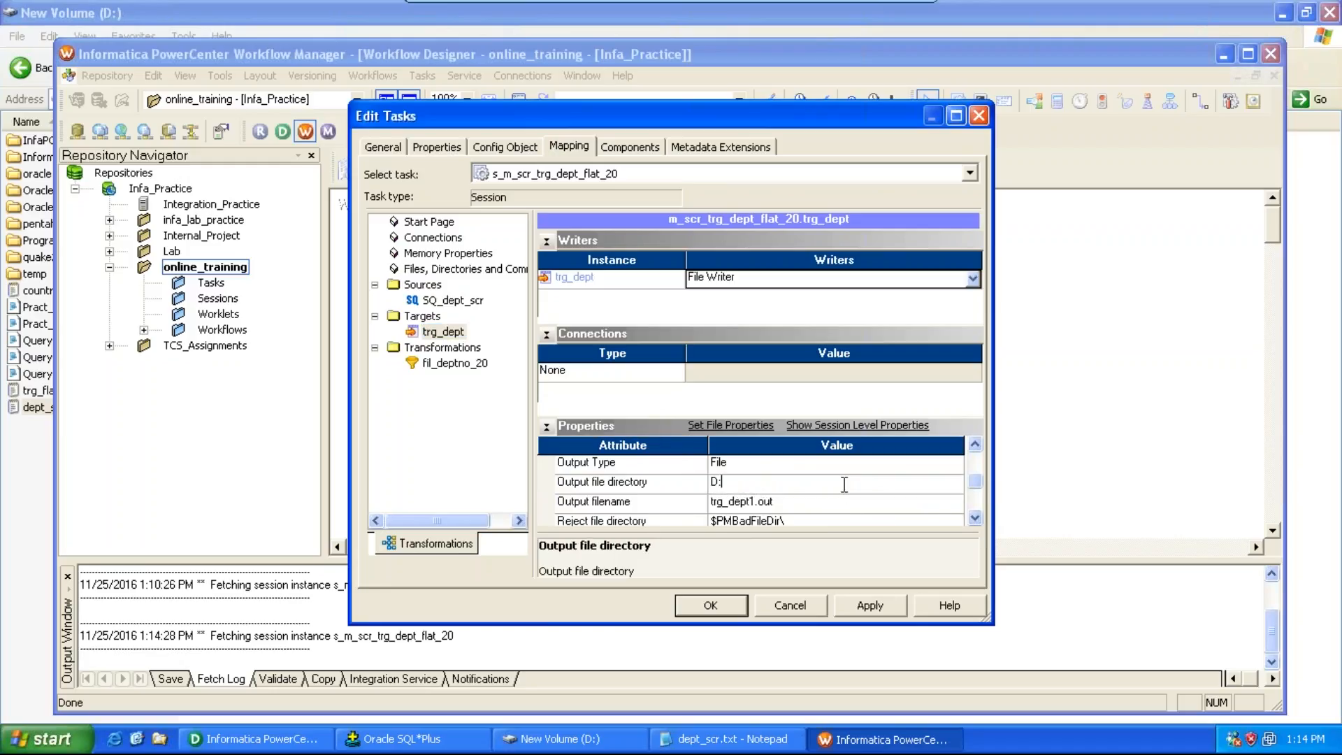
left_click(874, 607)
left_click(713, 605)
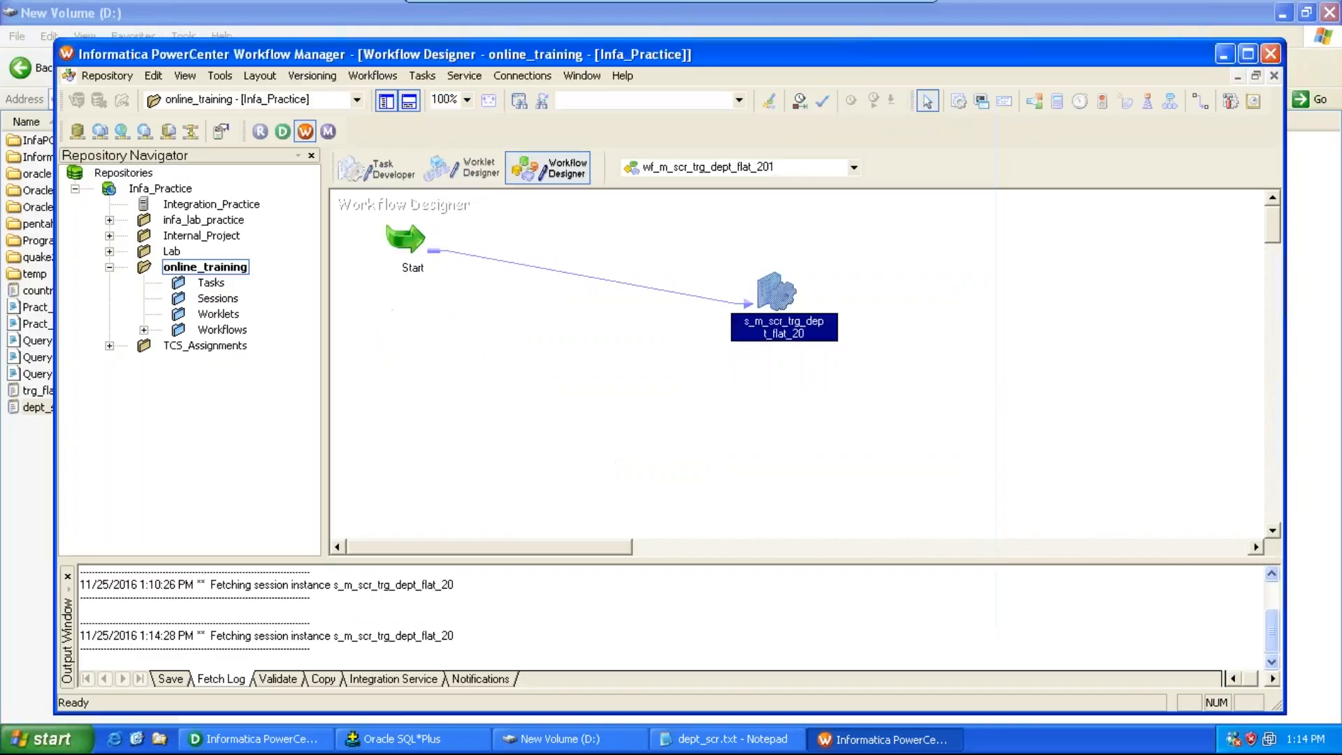
key("ctrl+s")
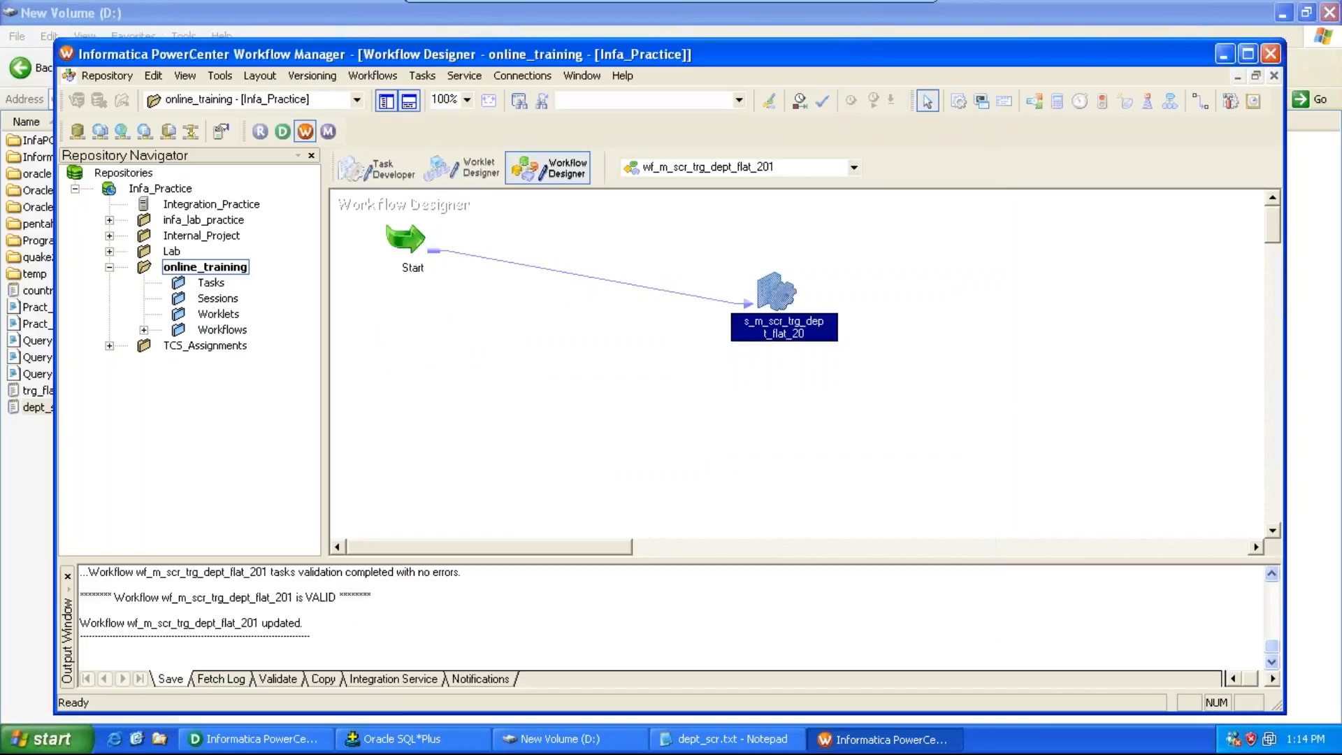
Step: Start the workflow wf_m_scr_trg_dept_flat_201 and switch to the D:\ folder window to look for the output file
left_click(372, 75)
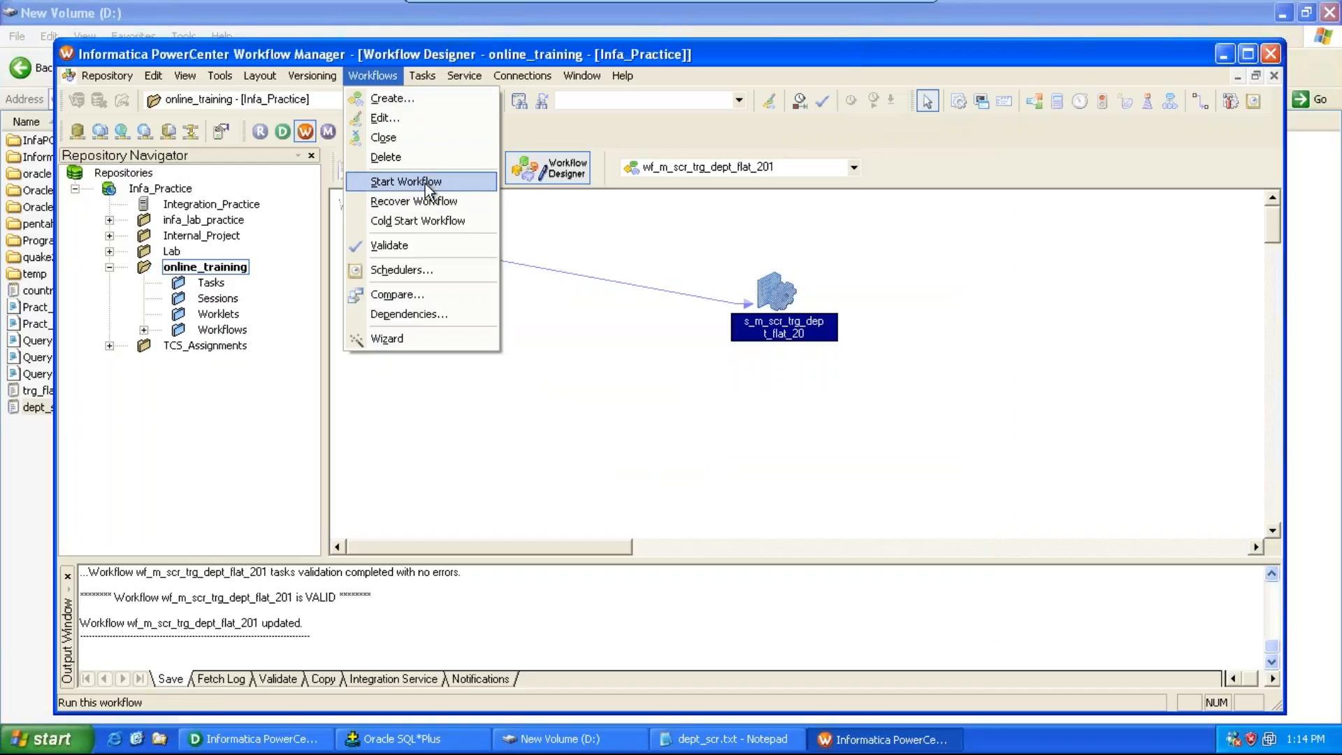
left_click(425, 183)
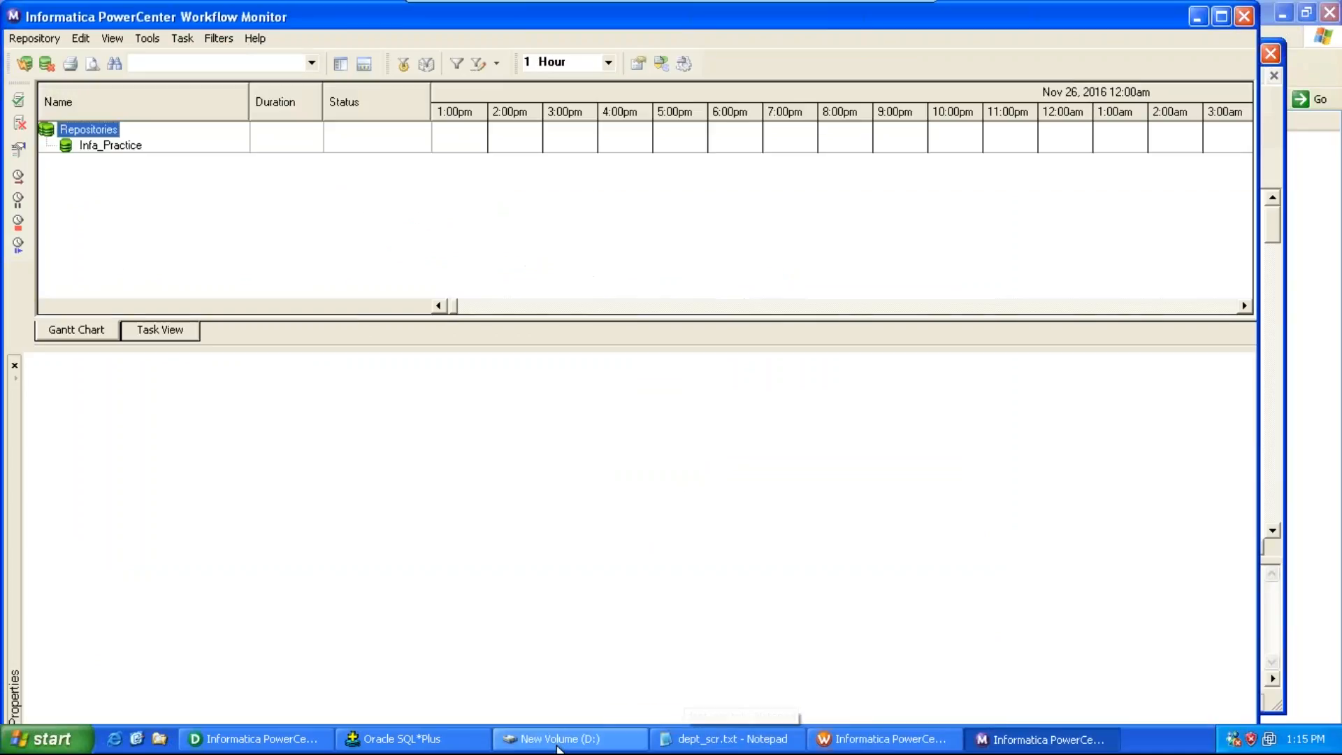
left_click(513, 746)
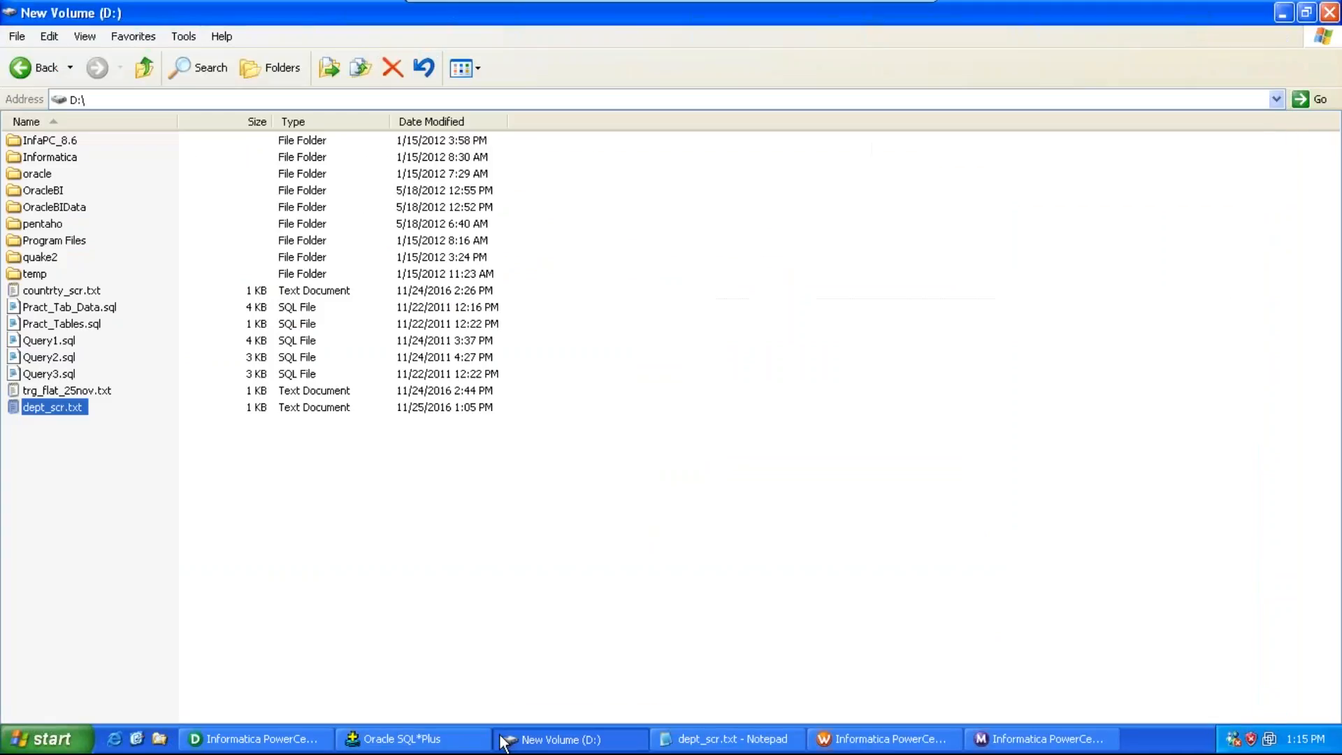
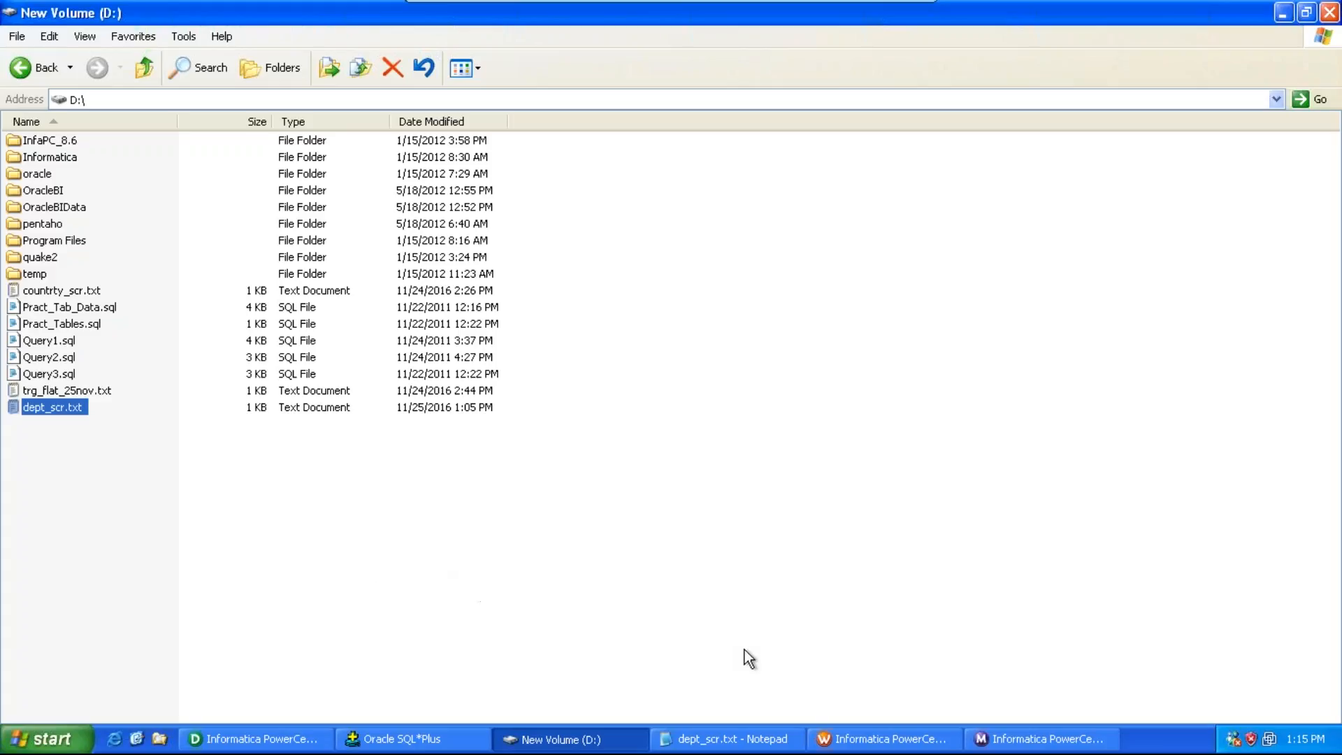
Step: Open the Workflow Monitor and examine the run properties and task details of the failed session s_m_scr_trg_dept_flat_20
left_click(894, 743)
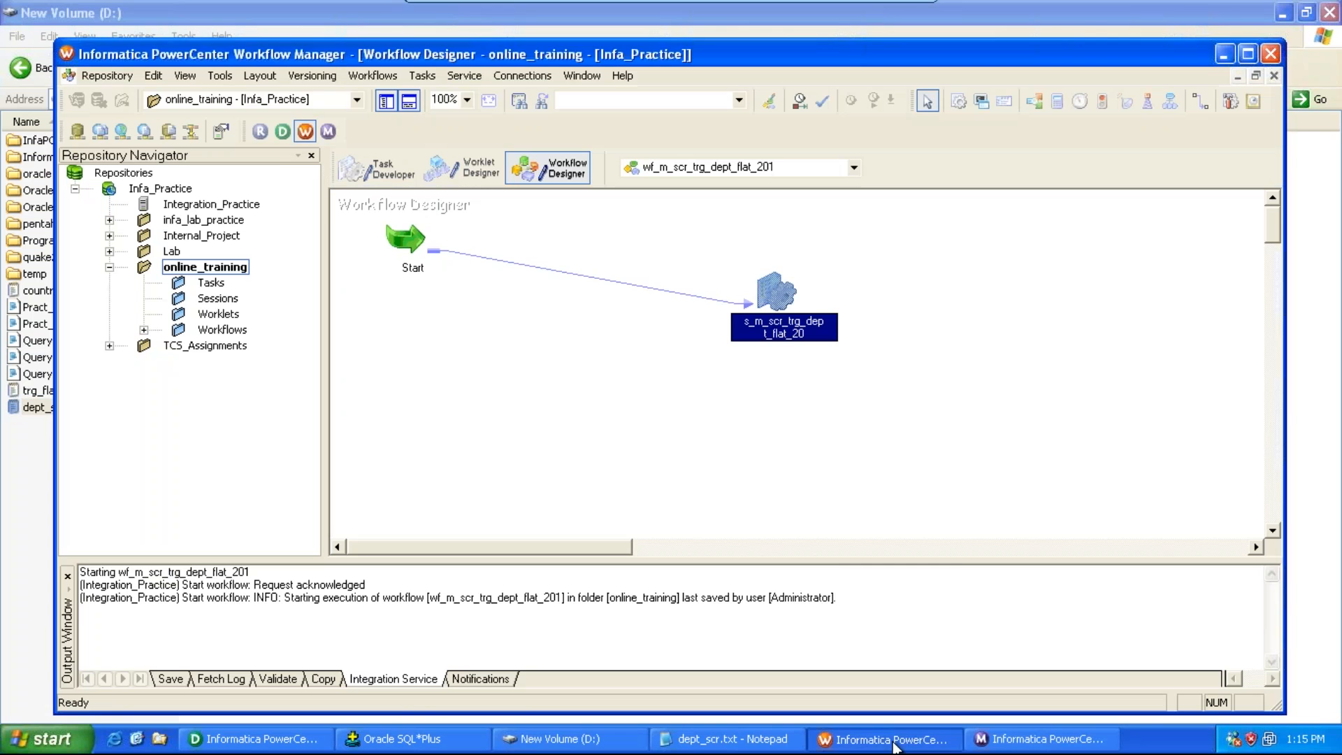
left_click(894, 742)
left_click(1041, 739)
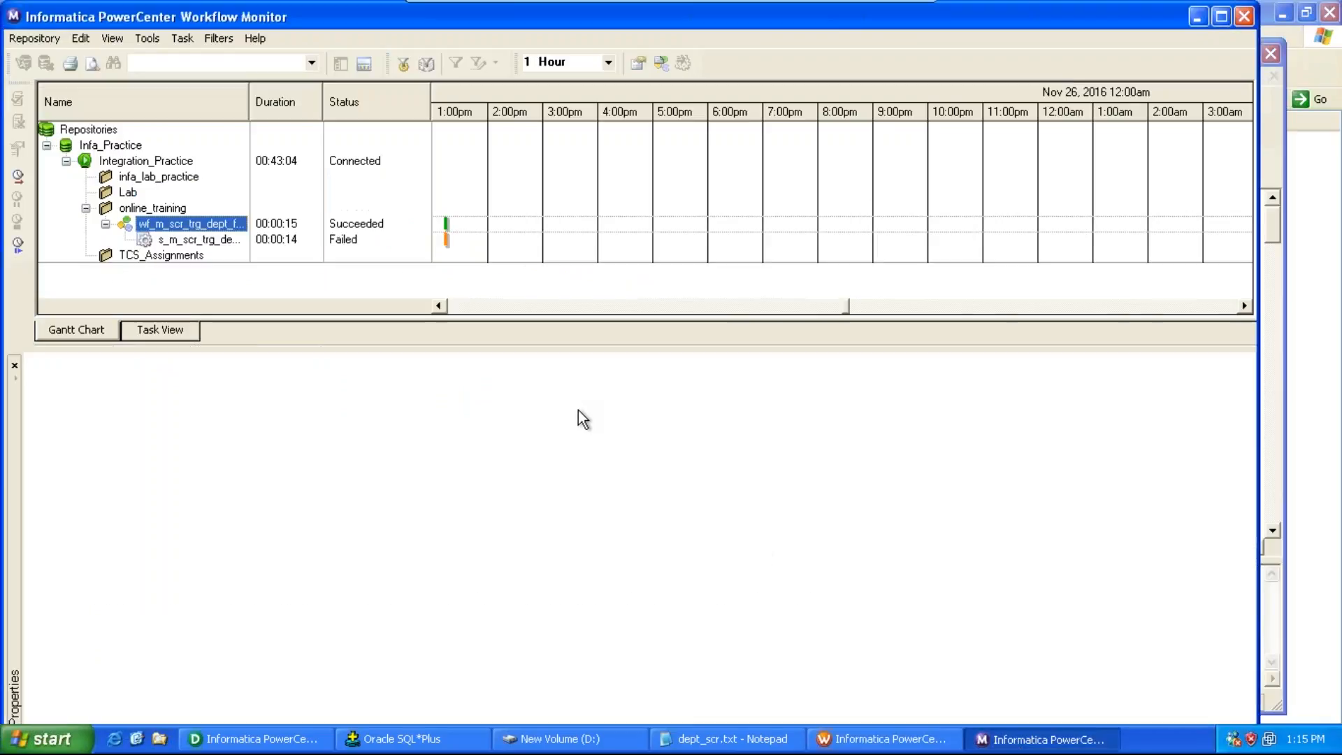
left_click(228, 240)
right_click(227, 241)
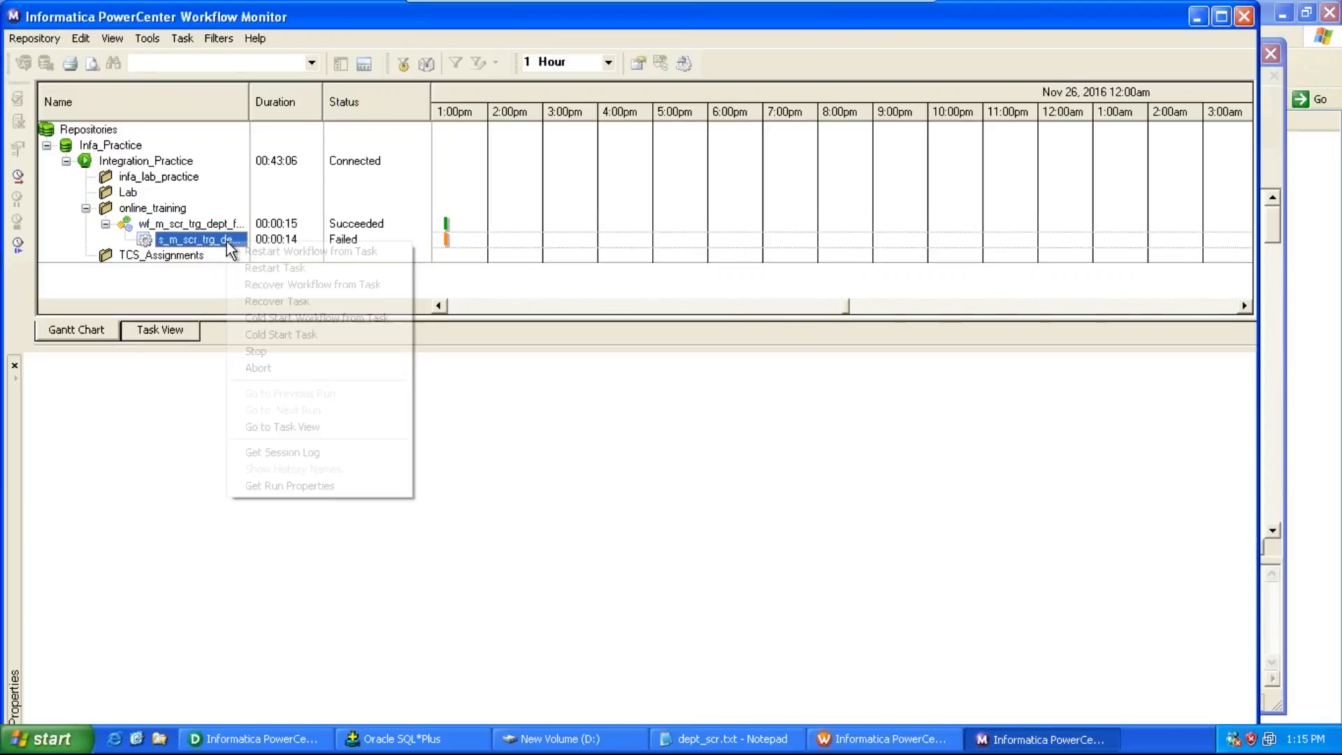
left_click(300, 488)
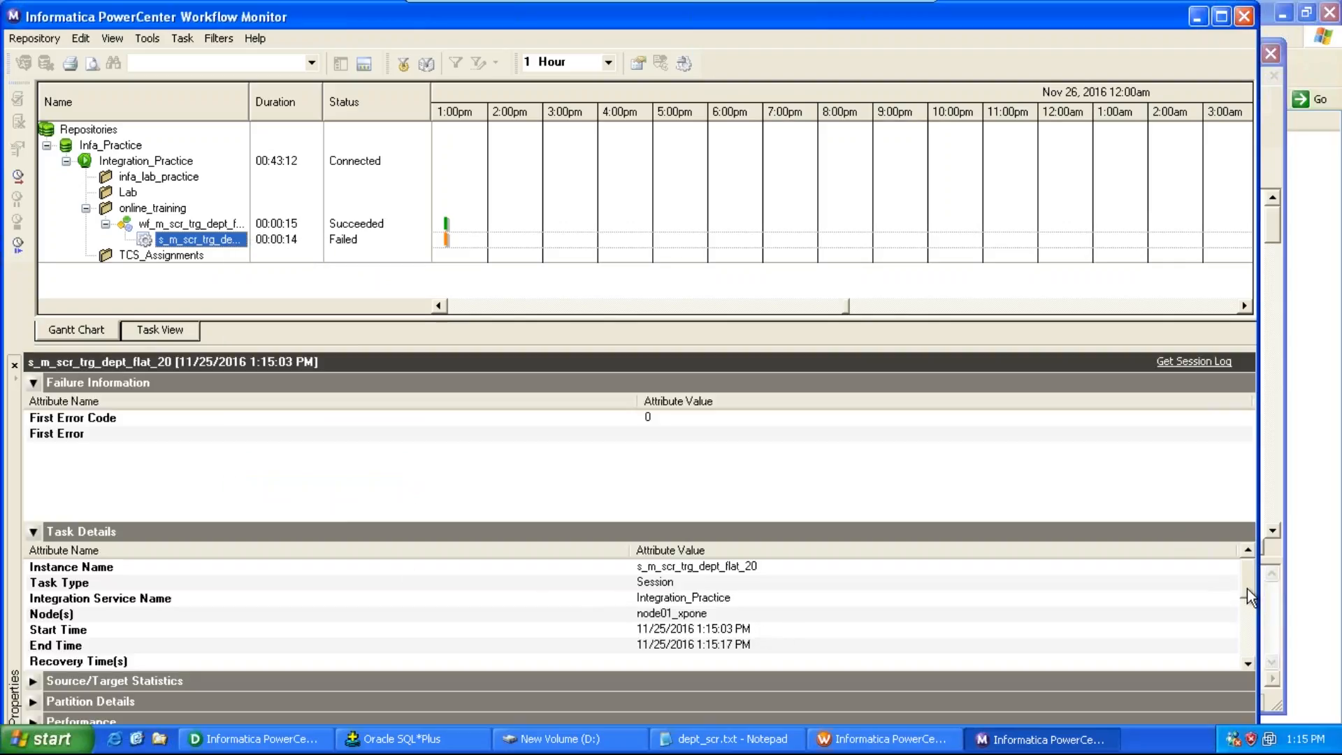
left_click_drag(1247, 588, 1247, 621)
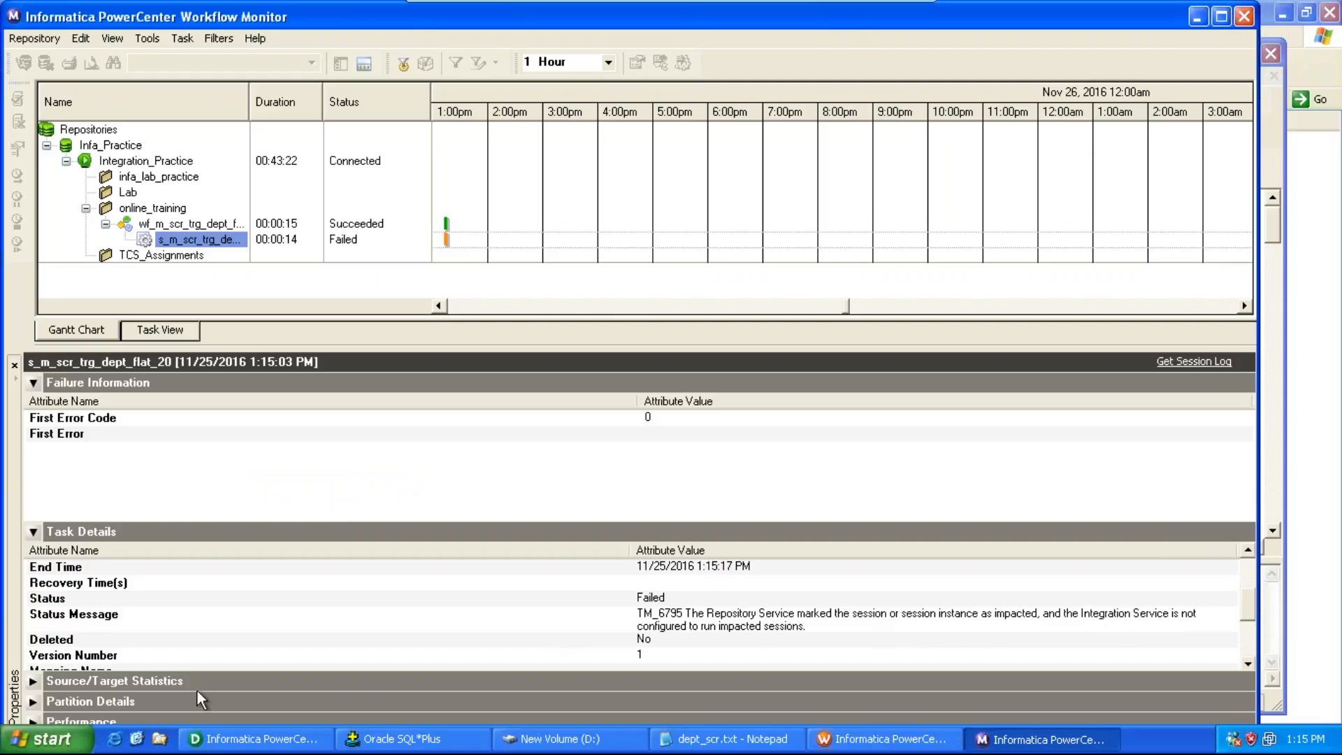
left_click(33, 681)
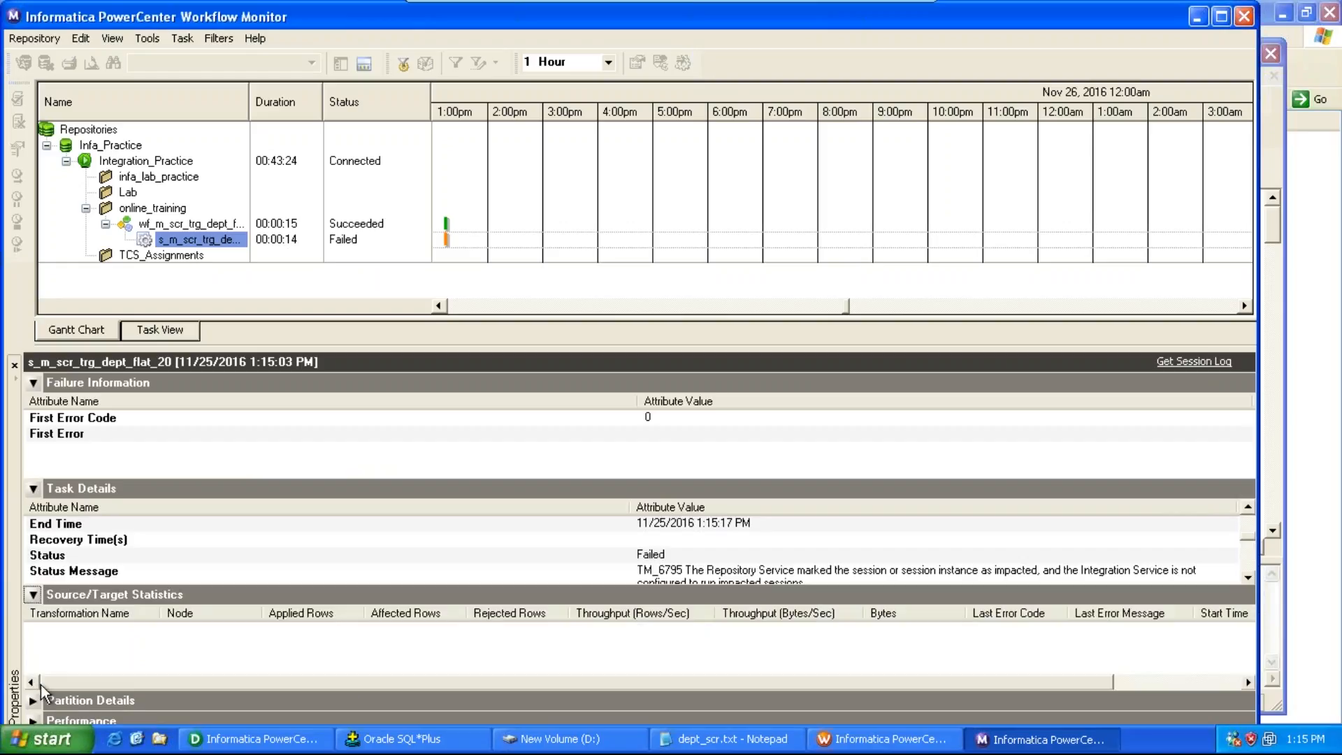
left_click(592, 541)
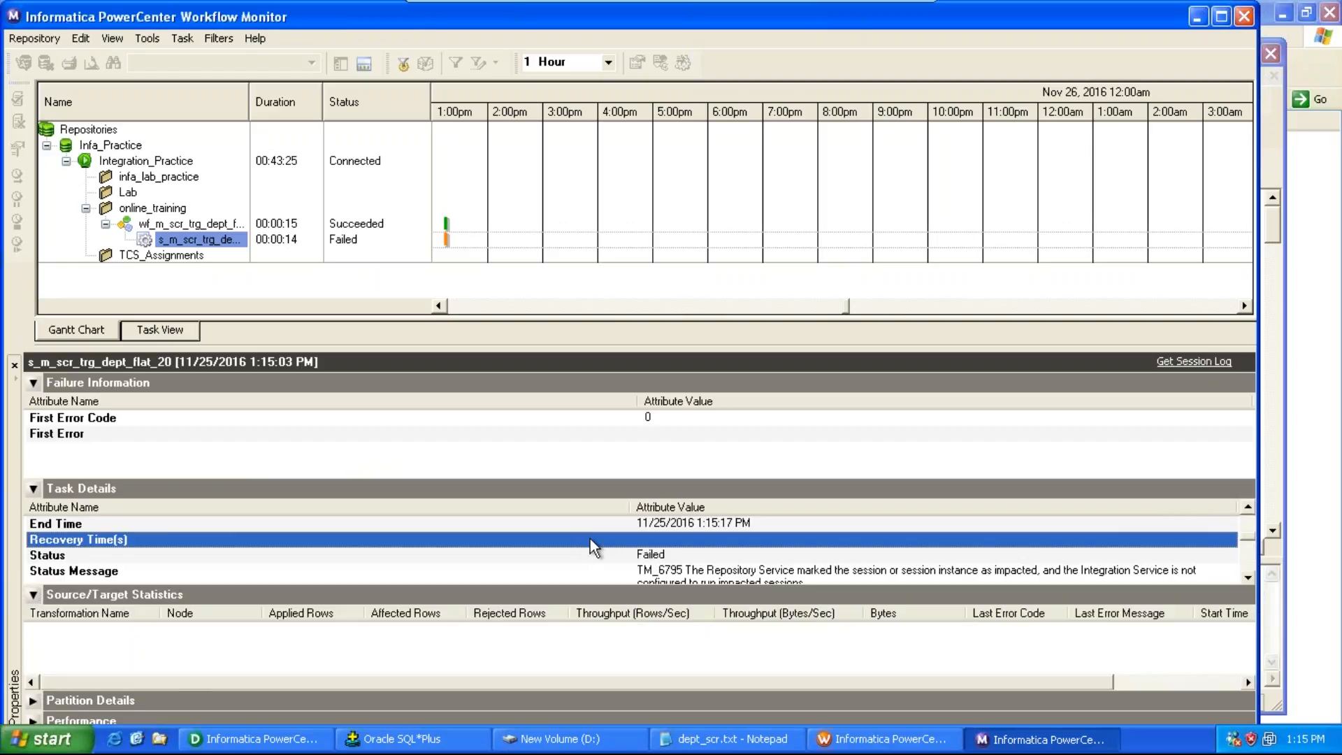
Step: Try to fetch the session log of the failed session s_m_scr_trg_dept_flat_20
right_click(201, 245)
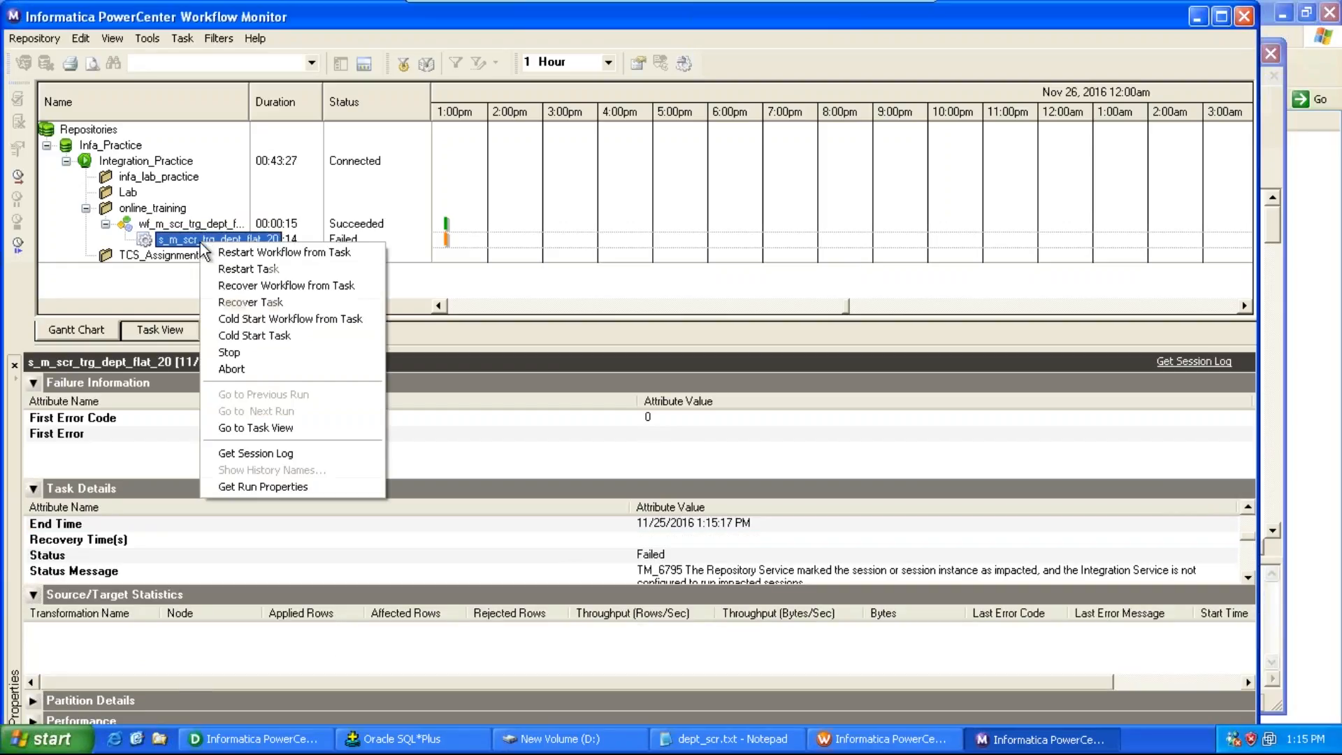
left_click(282, 452)
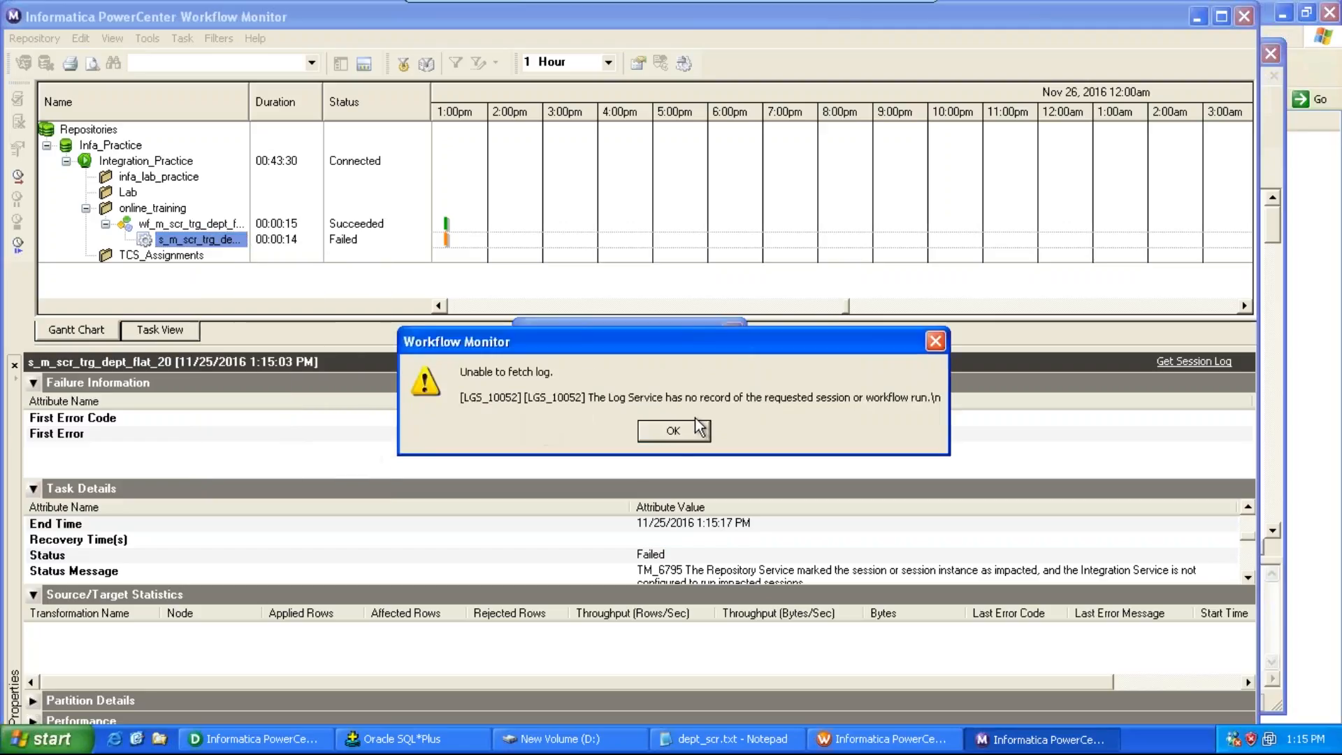
left_click(661, 435)
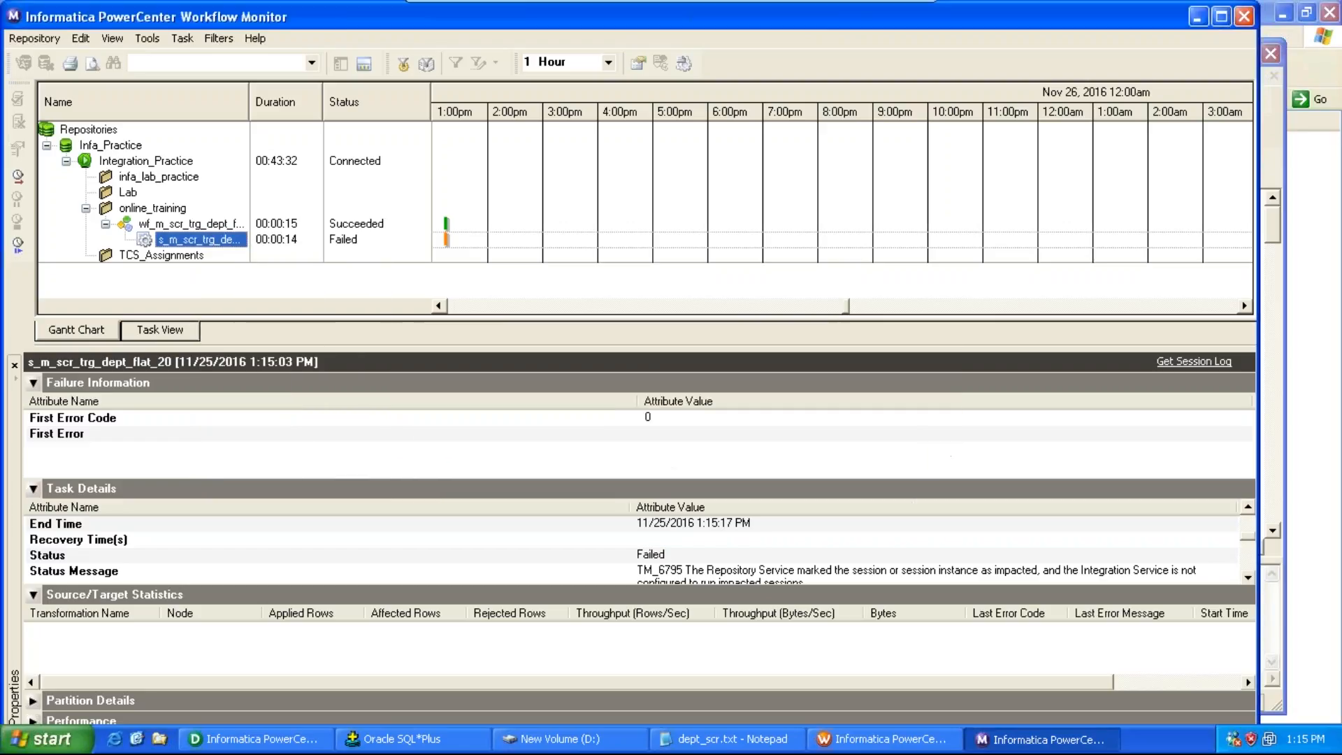
Step: Open the workflow log of wf_m_scr_trg_dept_flat_201, read its error events, then close the log and the Workflow Monitor
right_click(208, 225)
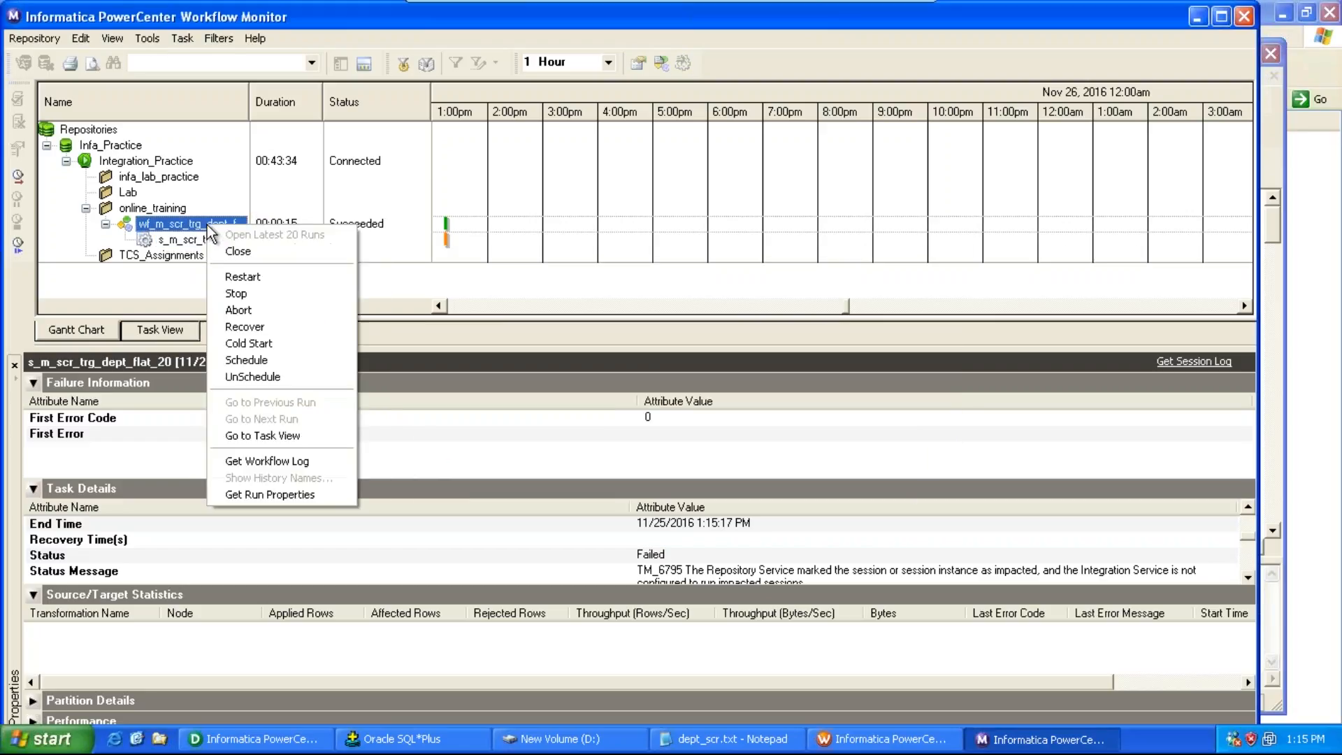
left_click(268, 463)
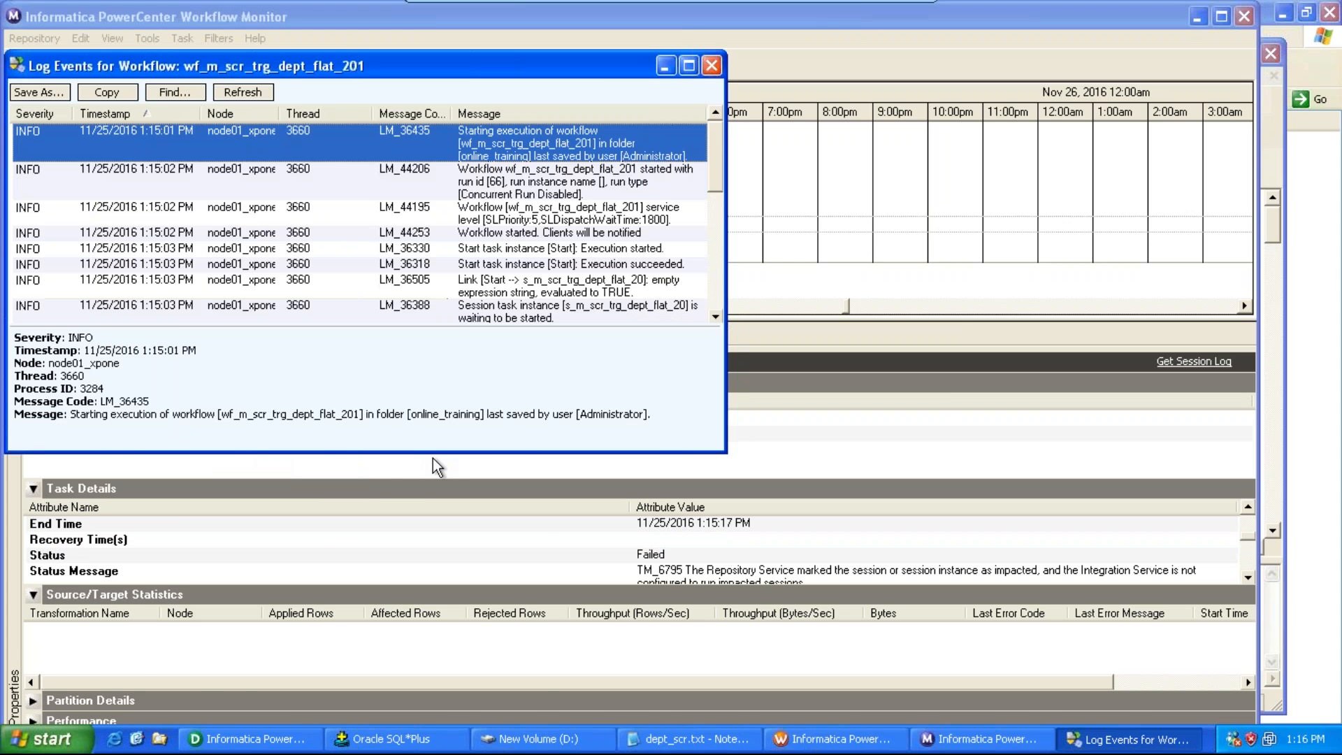
left_click(689, 65)
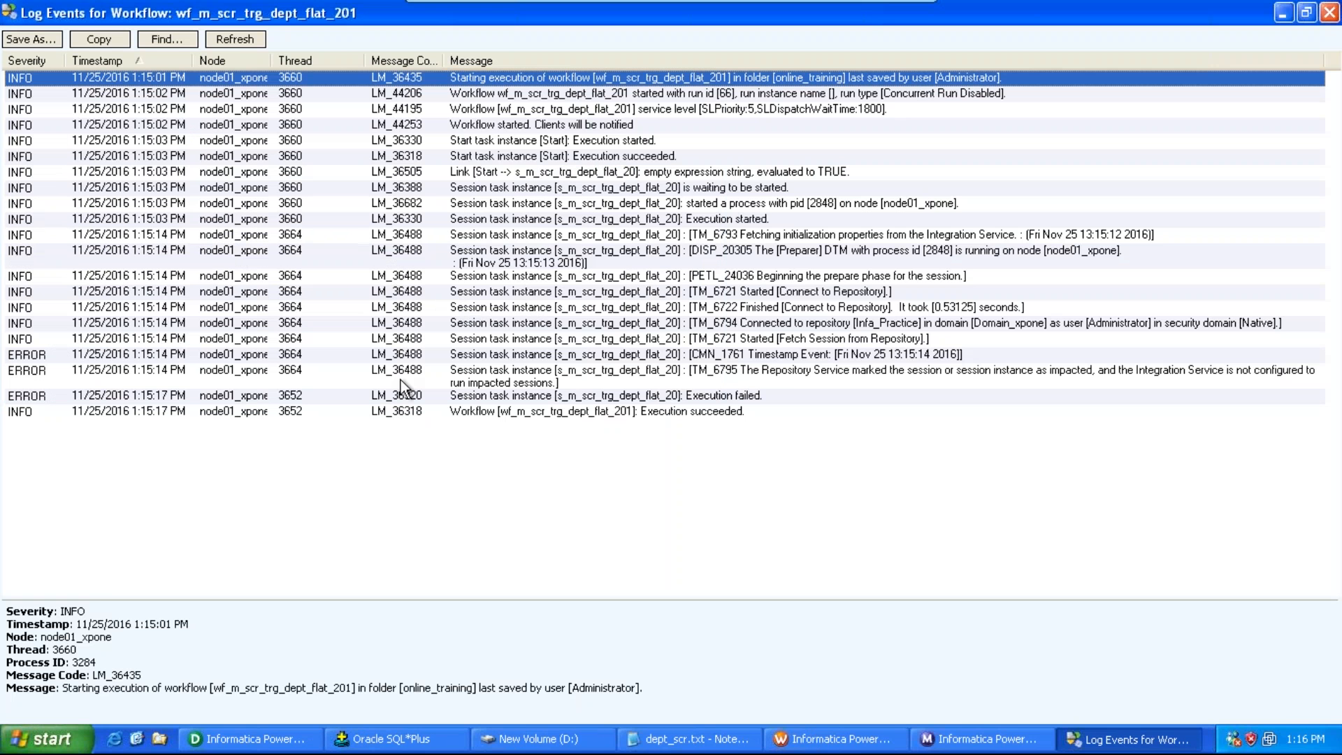
left_click(801, 377)
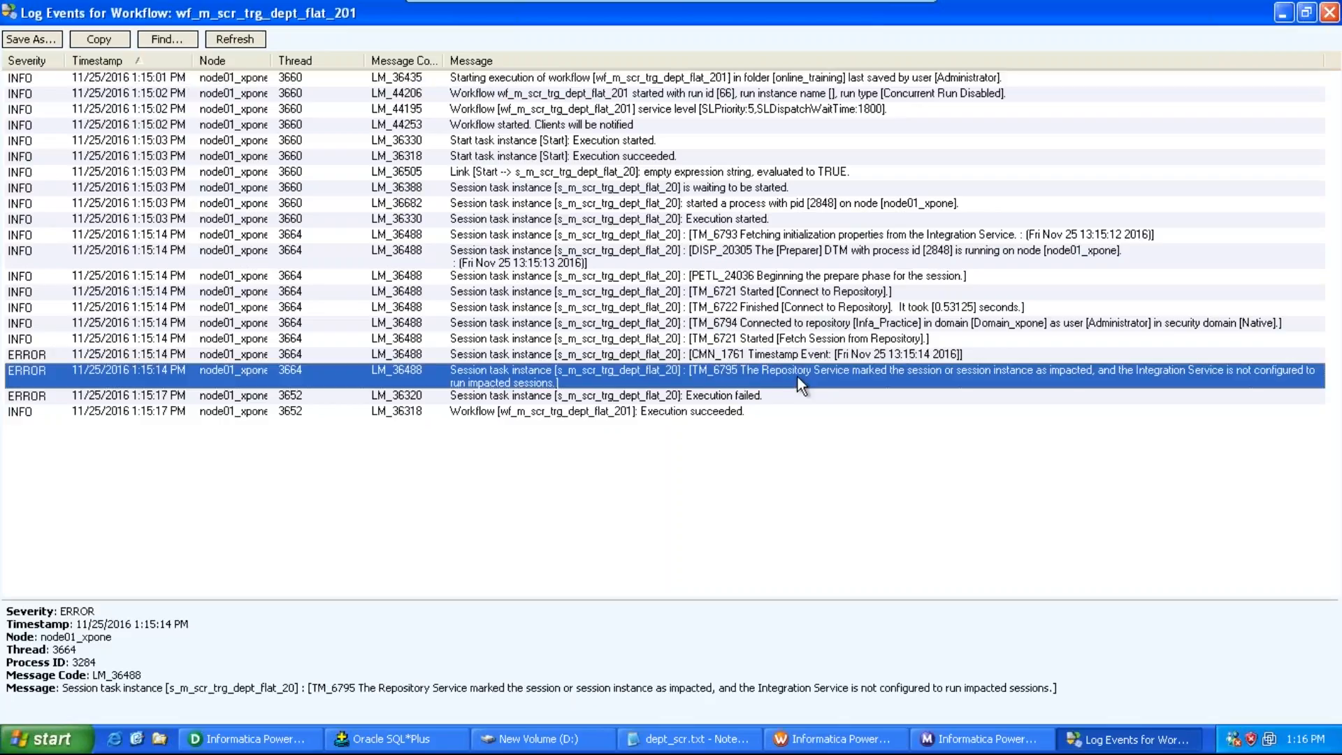
left_click(1330, 12)
left_click(1245, 15)
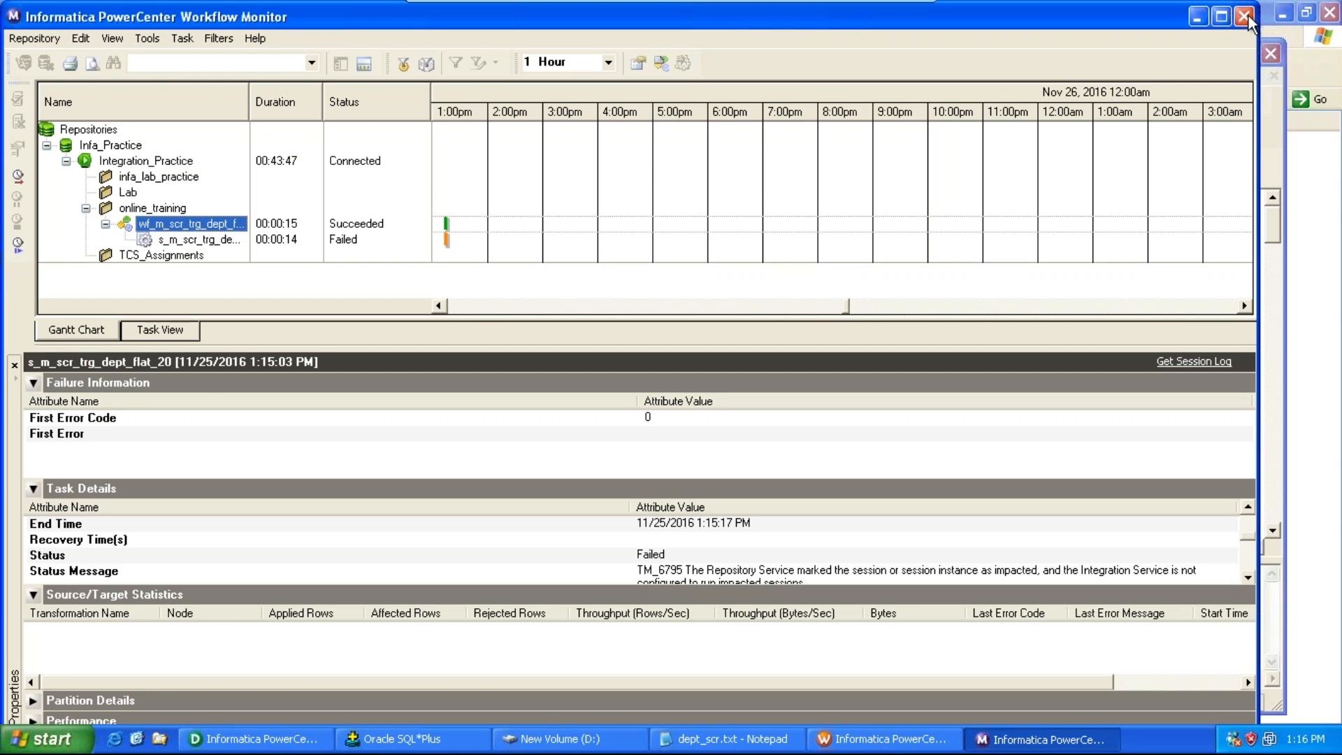
Step: Open the session's mapping settings and review the SQ_dept_scr source file directory and filename
double_click(780, 296)
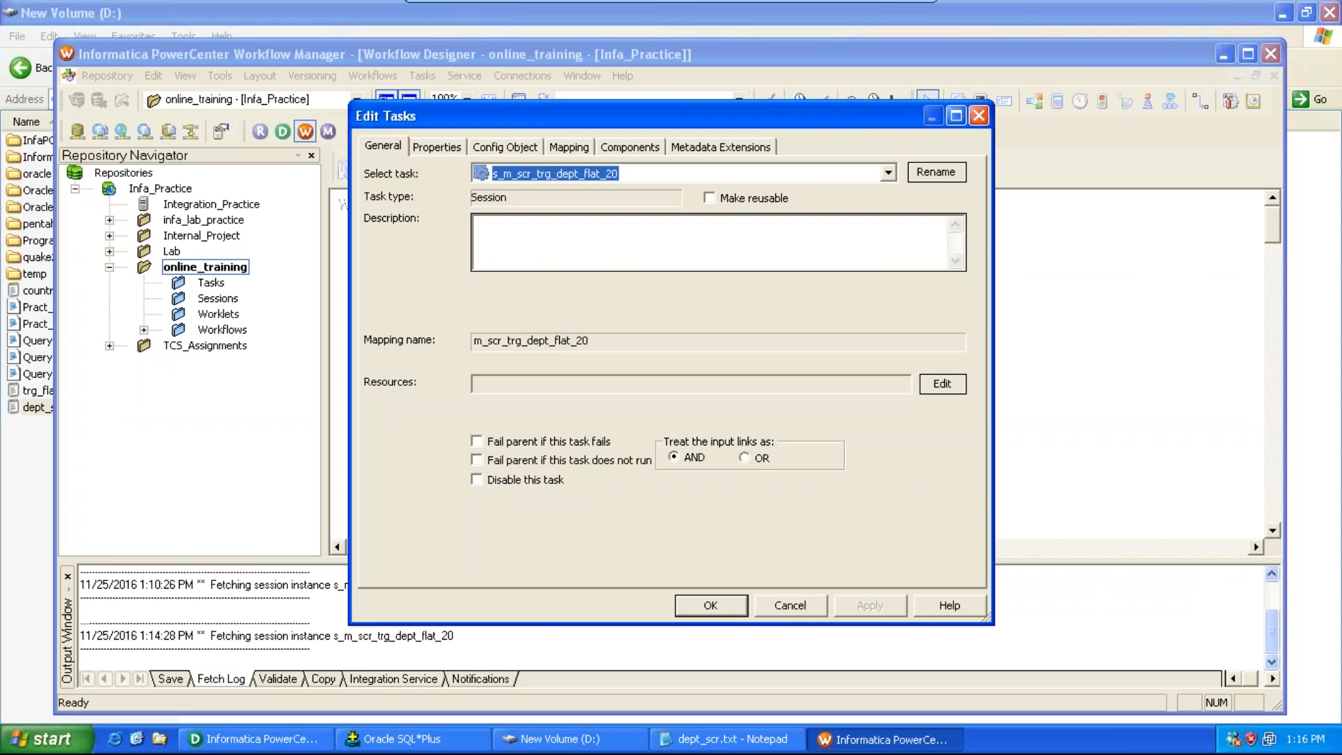
left_click(564, 150)
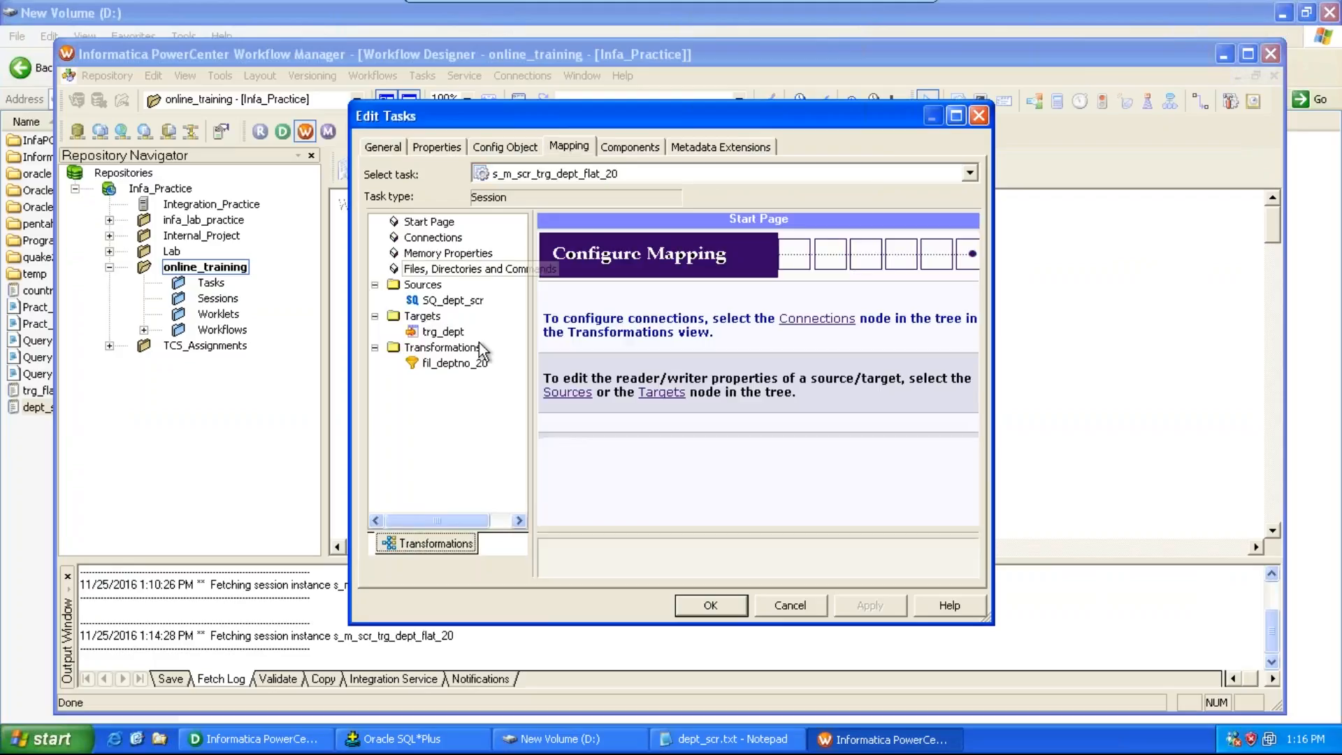
left_click(454, 302)
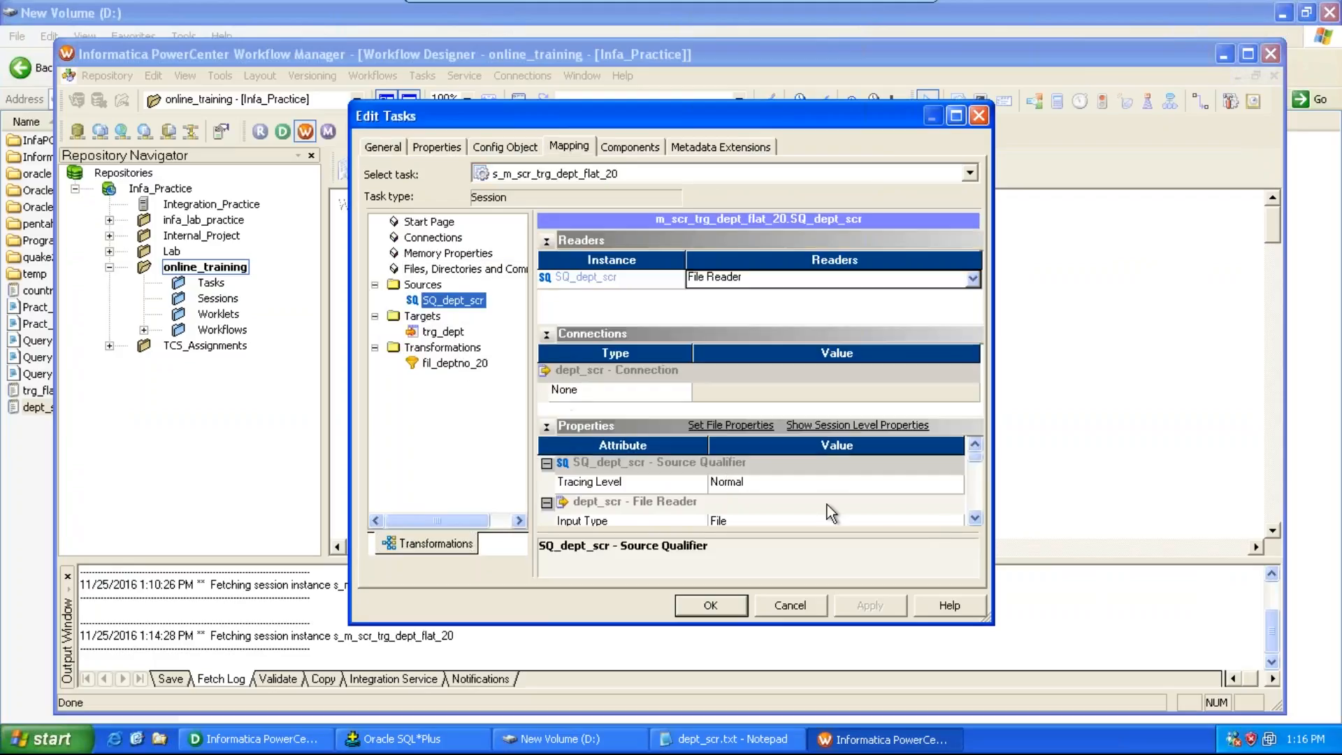
left_click(972, 521)
left_click(972, 521)
left_click(972, 520)
left_click(972, 521)
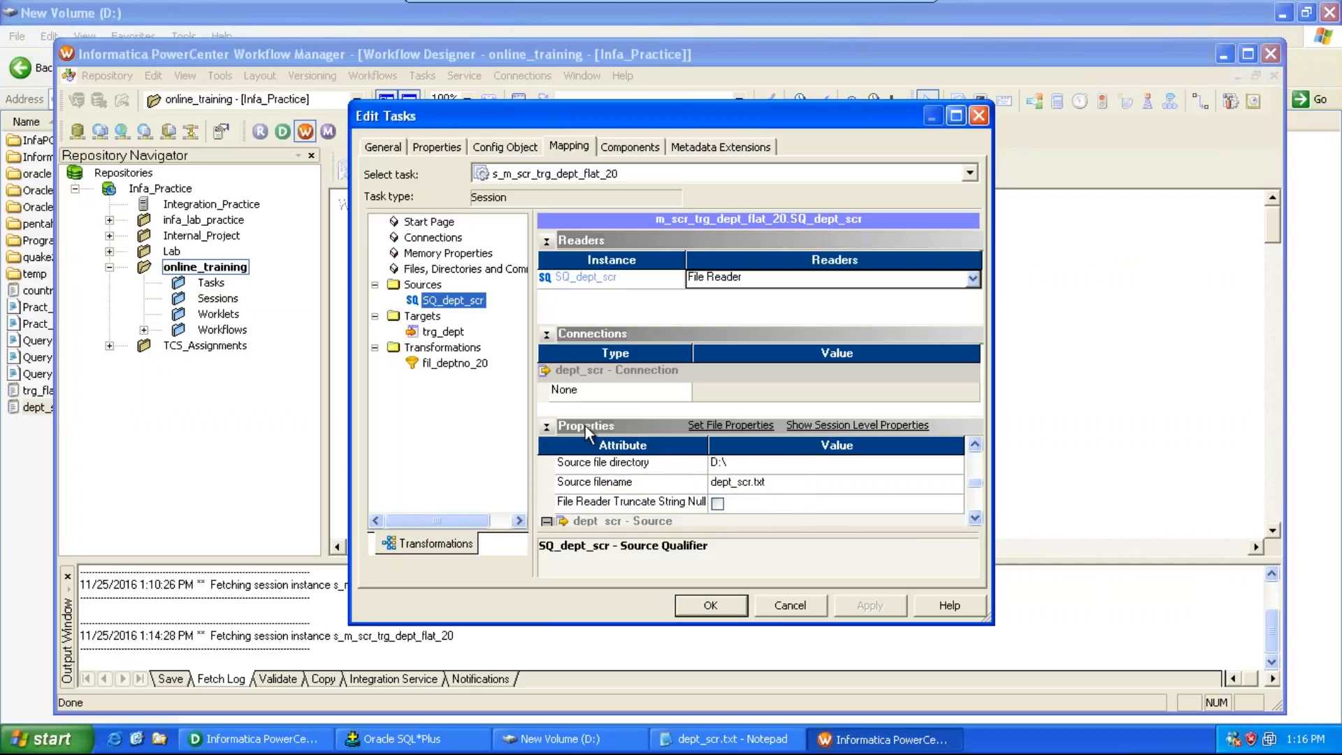
Step: Review the trg_dept target's output file directory and filename, then close the session dialog
left_click(444, 331)
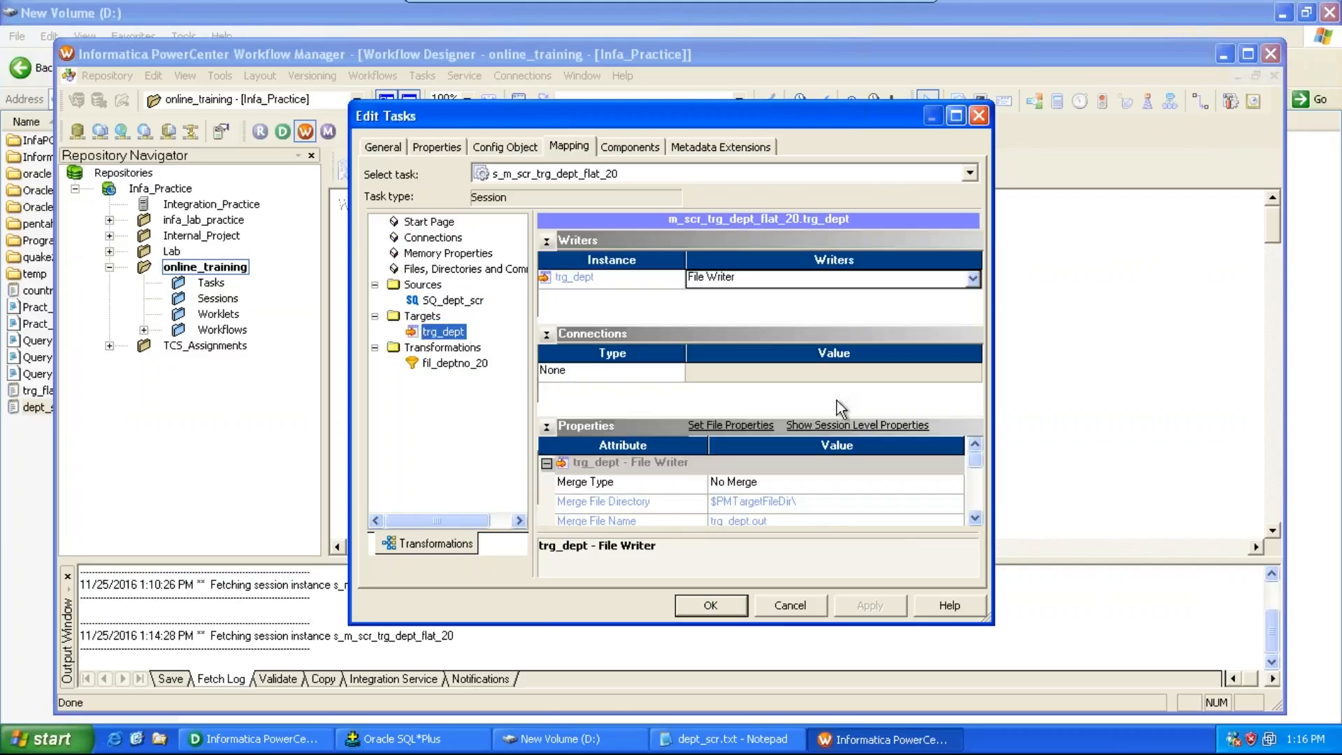
left_click(975, 518)
left_click(974, 518)
left_click(974, 518)
left_click(974, 518)
left_click(975, 518)
left_click(974, 518)
left_click(974, 518)
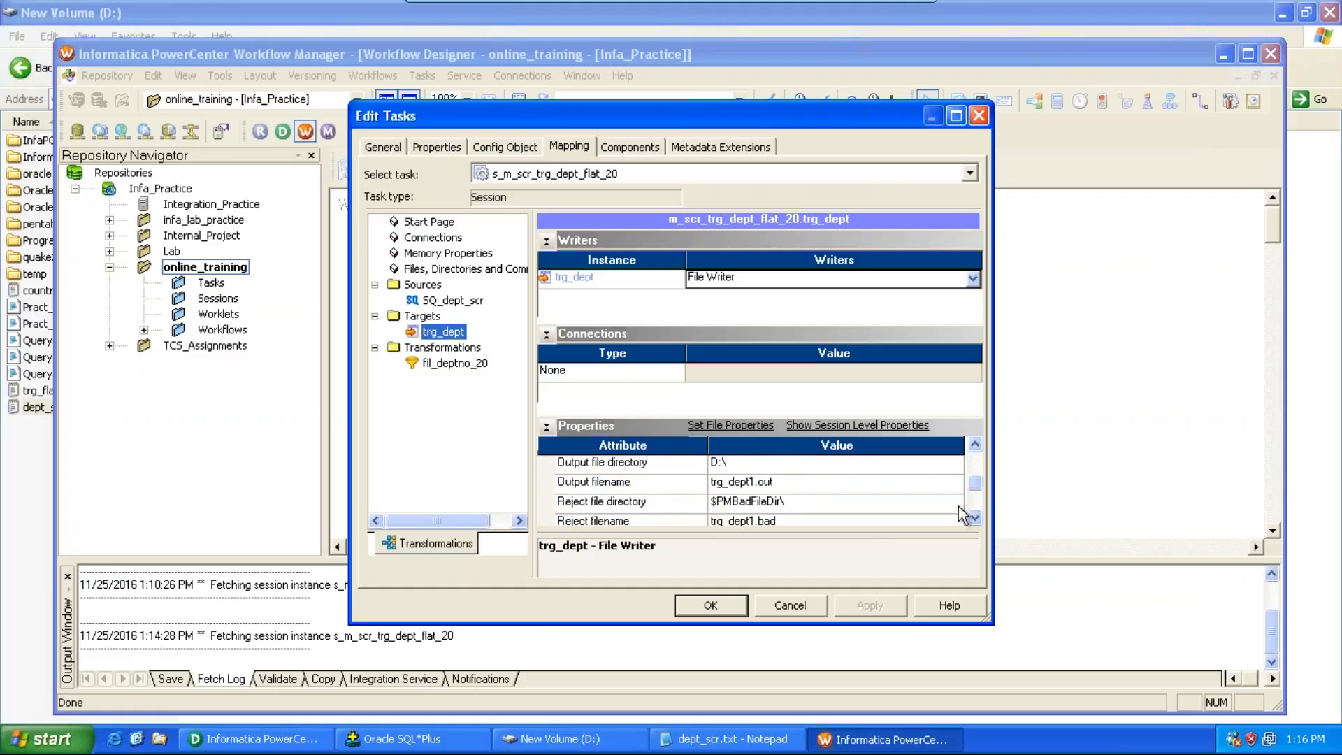
left_click(979, 115)
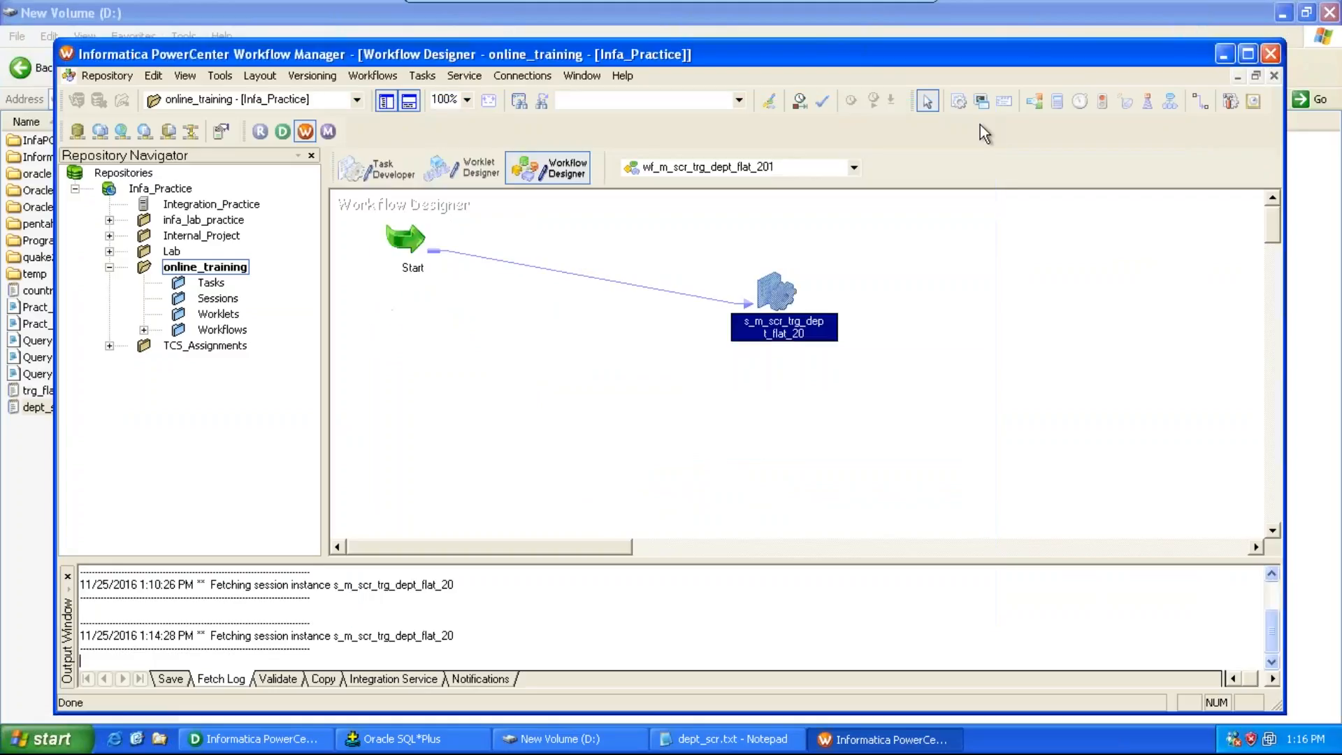
Step: Close the Workflow Manager and relaunch PowerCenter Workflow Manager from the Start menu
left_click(1271, 54)
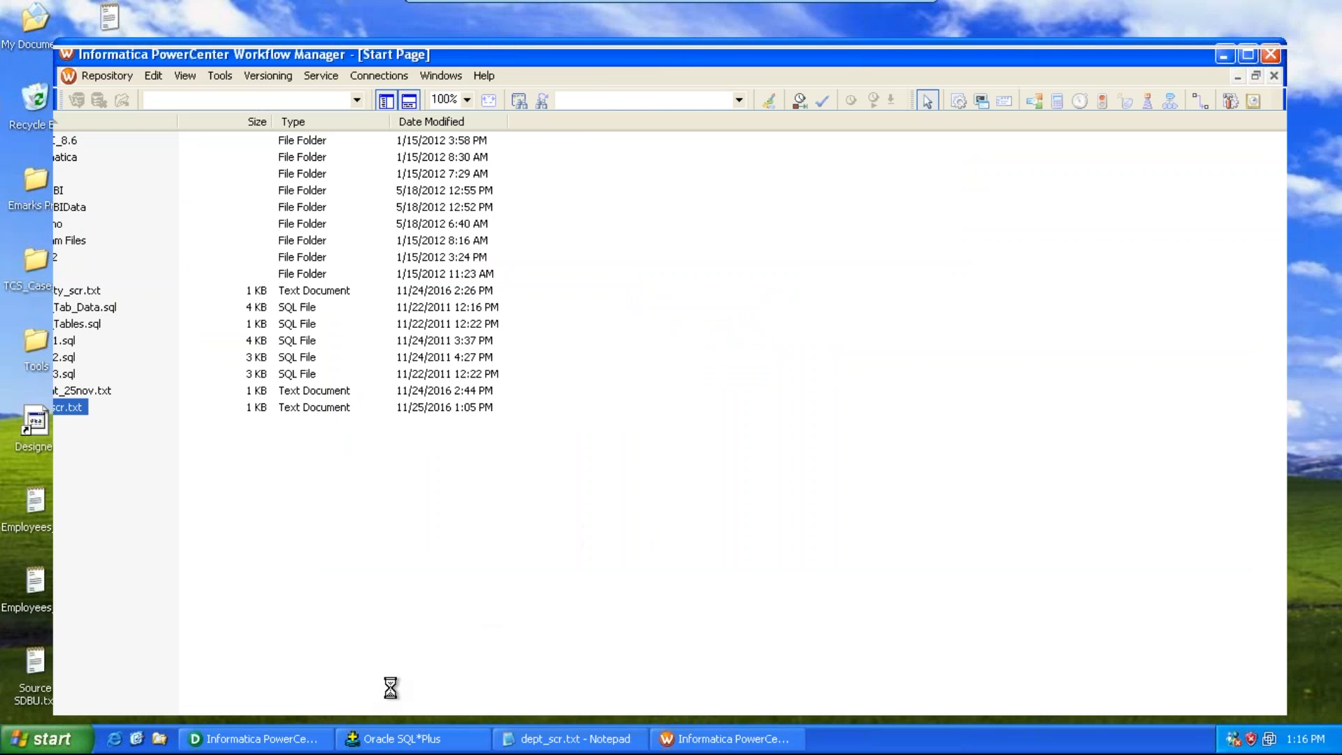
left_click(292, 732)
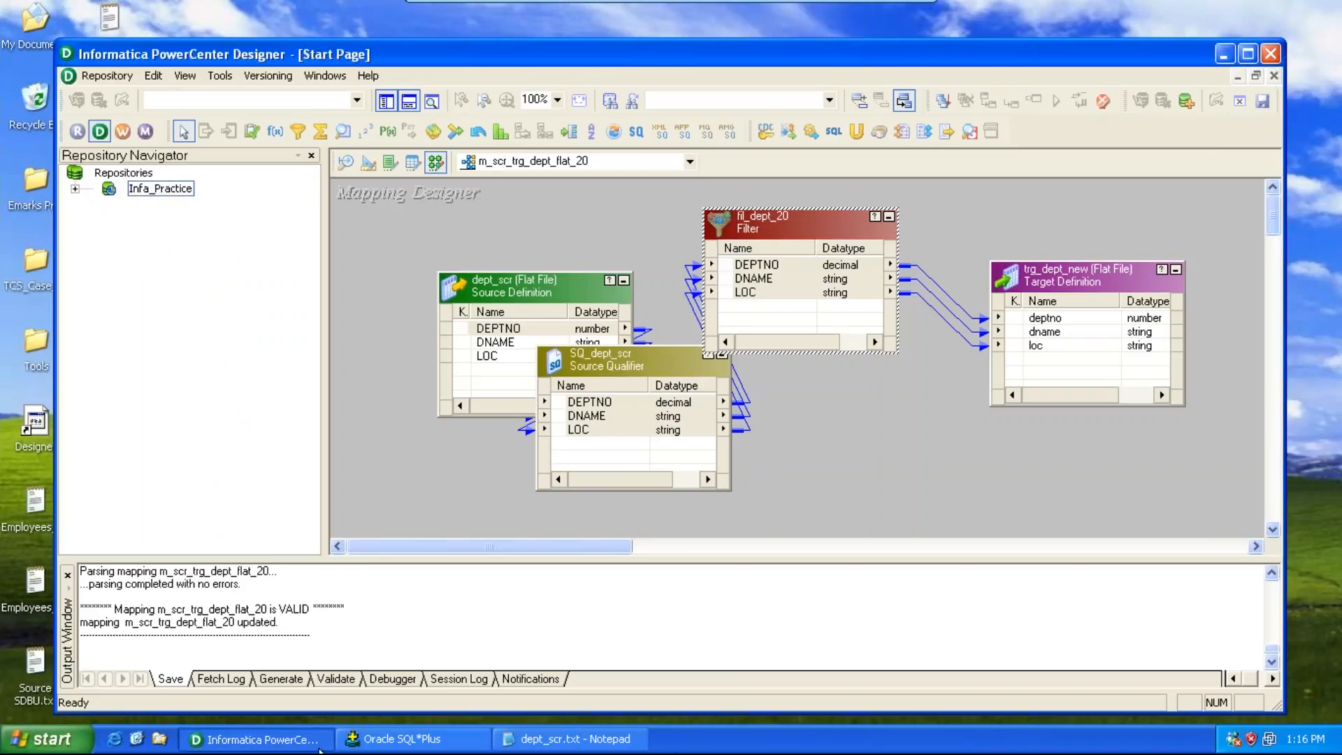
left_click(86, 739)
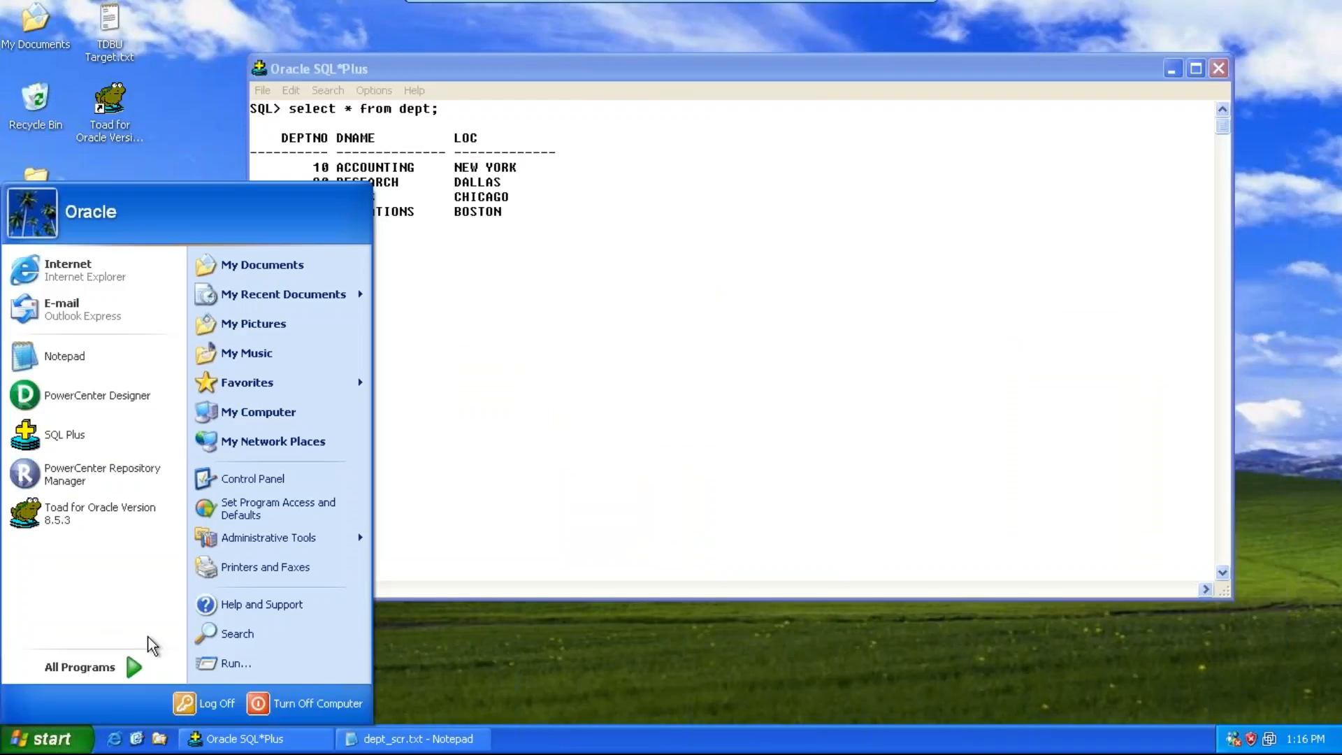
left_click(117, 668)
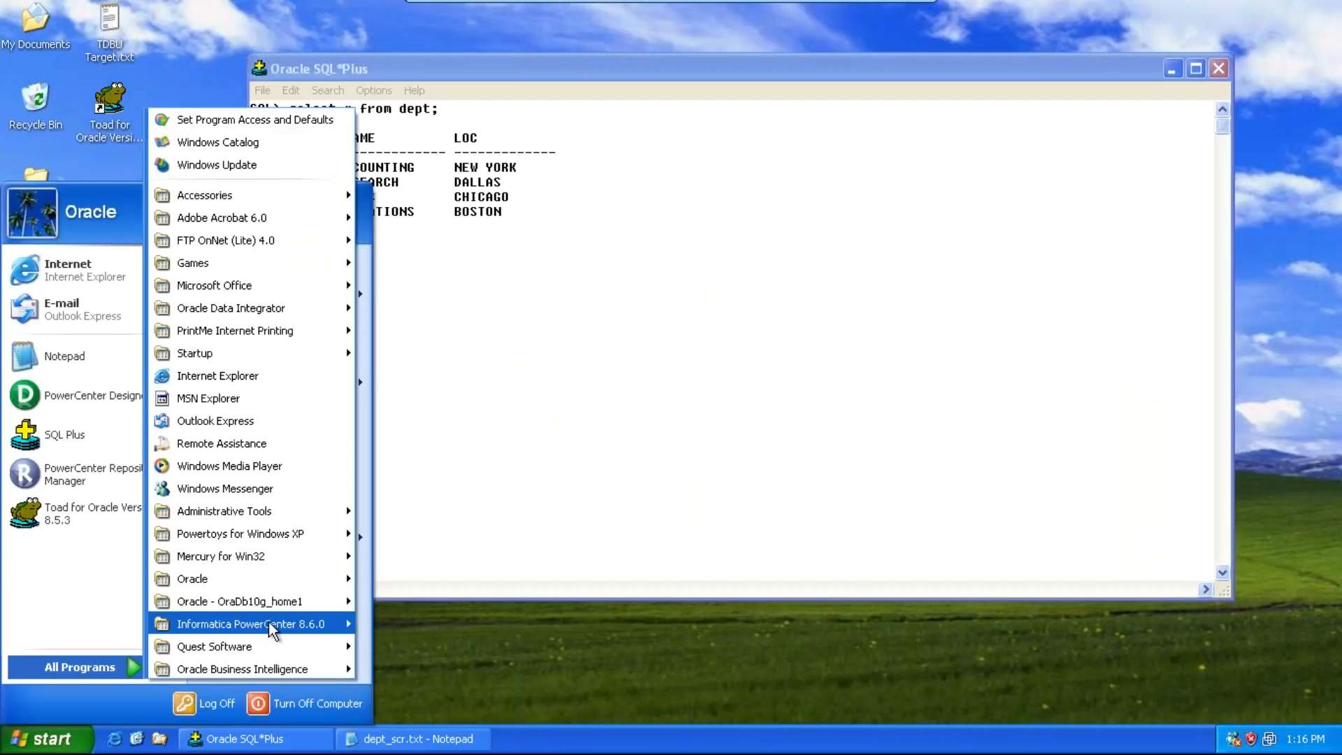
mouse_move(270, 627)
mouse_move(397, 641)
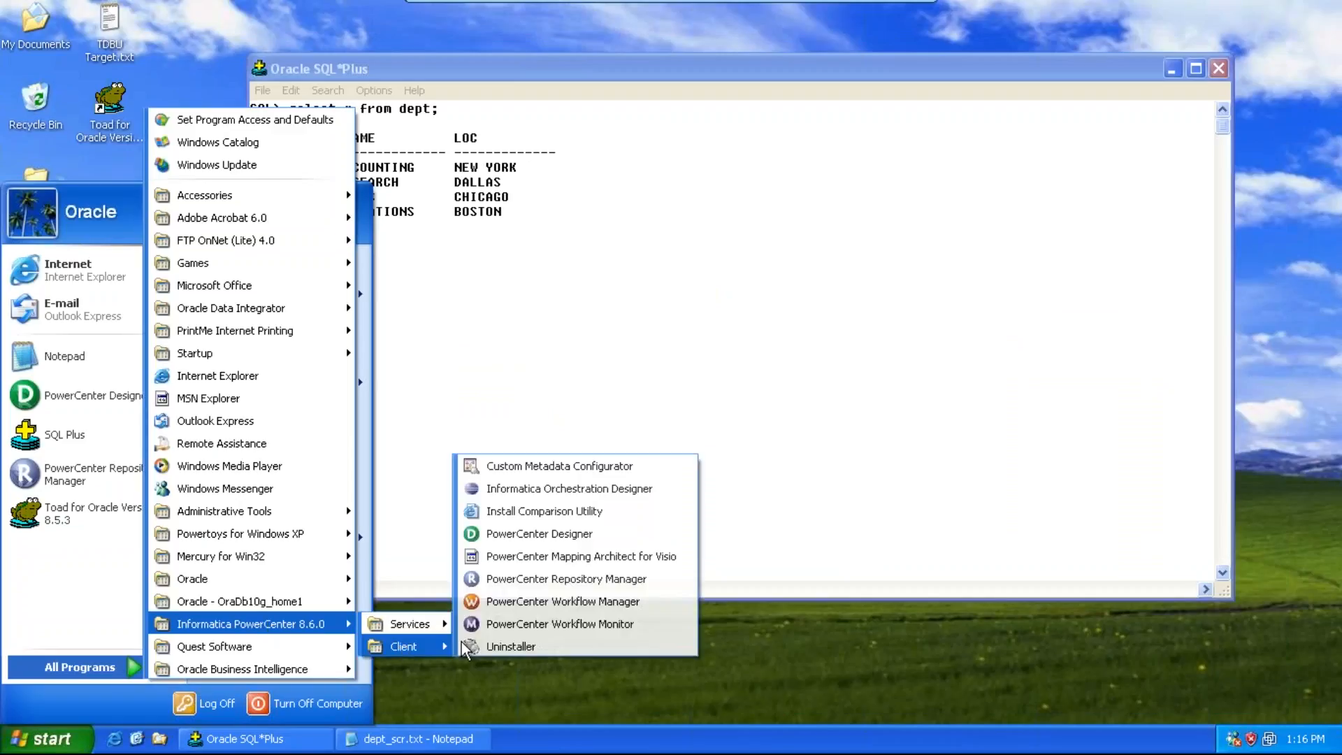
left_click(493, 603)
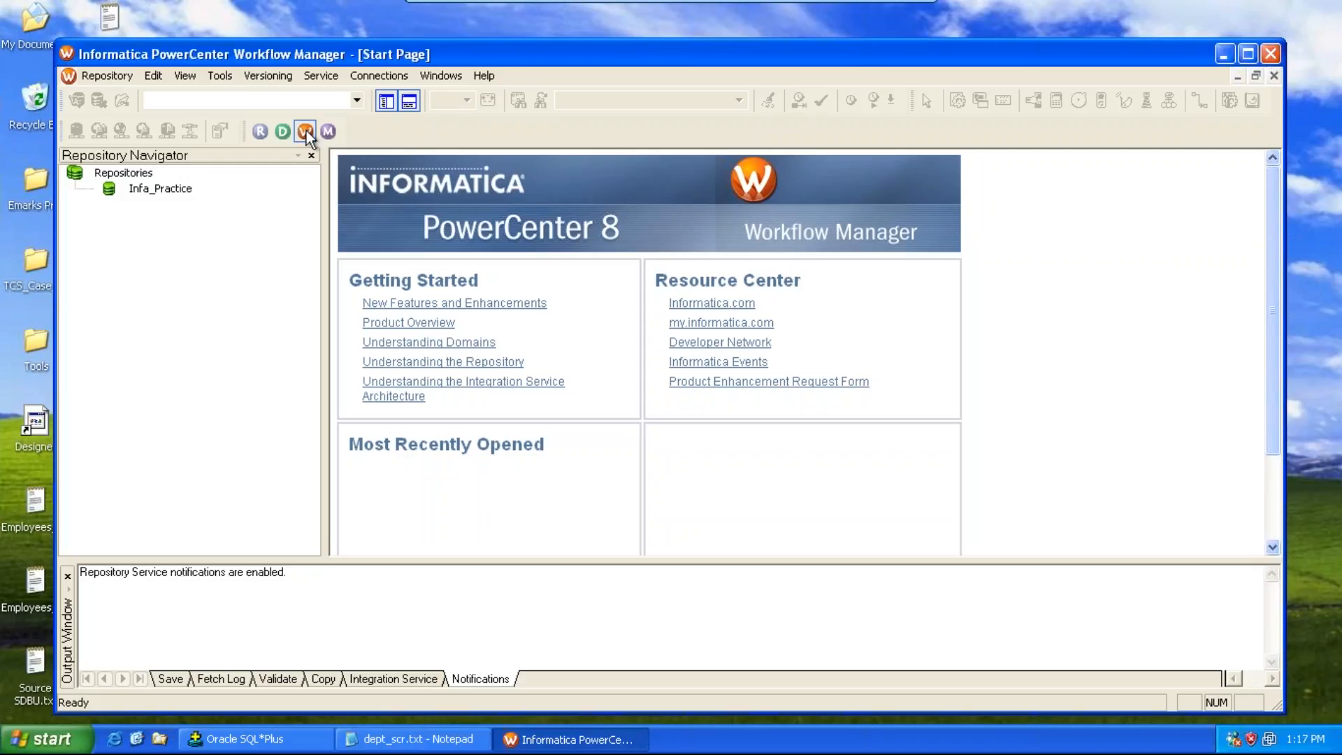
Step: Connect to the Infa_Practice repository by entering the repository password
double_click(152, 195)
key("Tab")
type("*************")
key("Return")
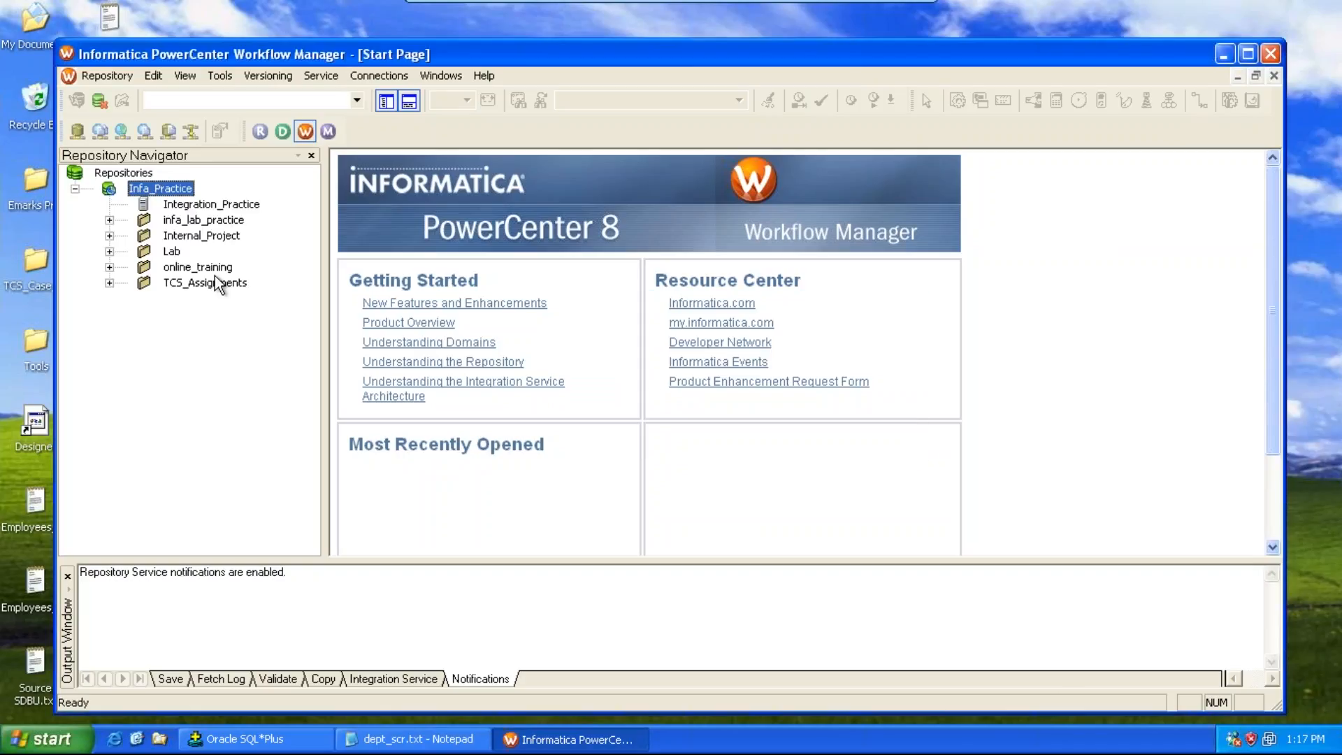
Step: Open the online_training folder, save, and start workflow wf_m_scr_trg_dept_flat_201 again, selecting its session in the monitor
double_click(195, 264)
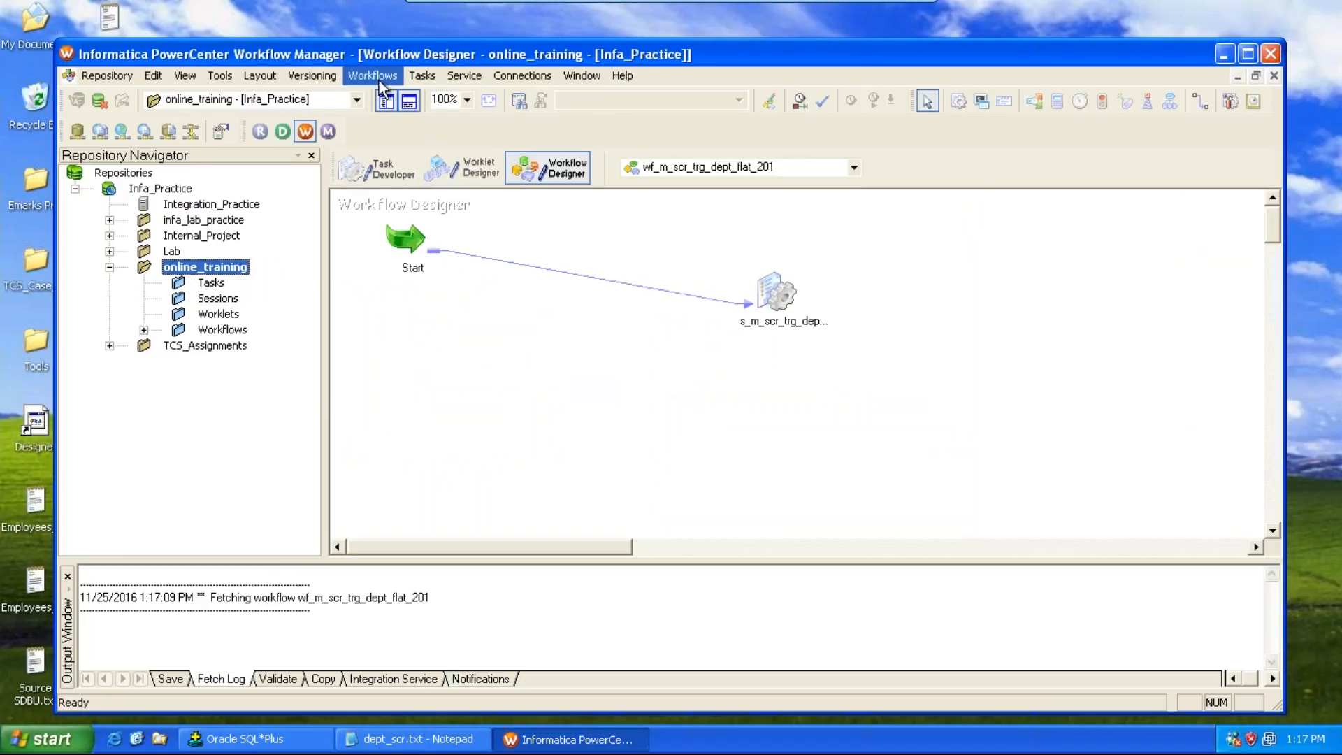
key("ctrl+s")
left_click(682, 413)
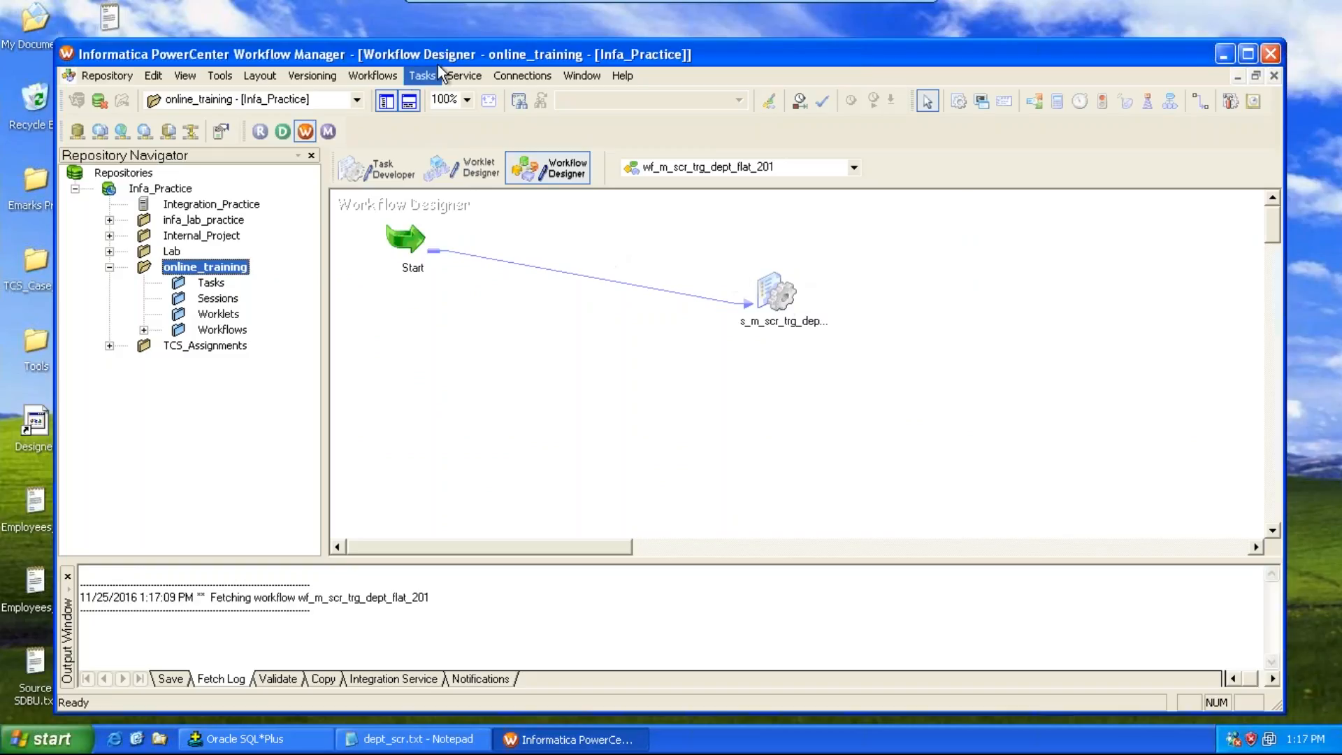
left_click(393, 76)
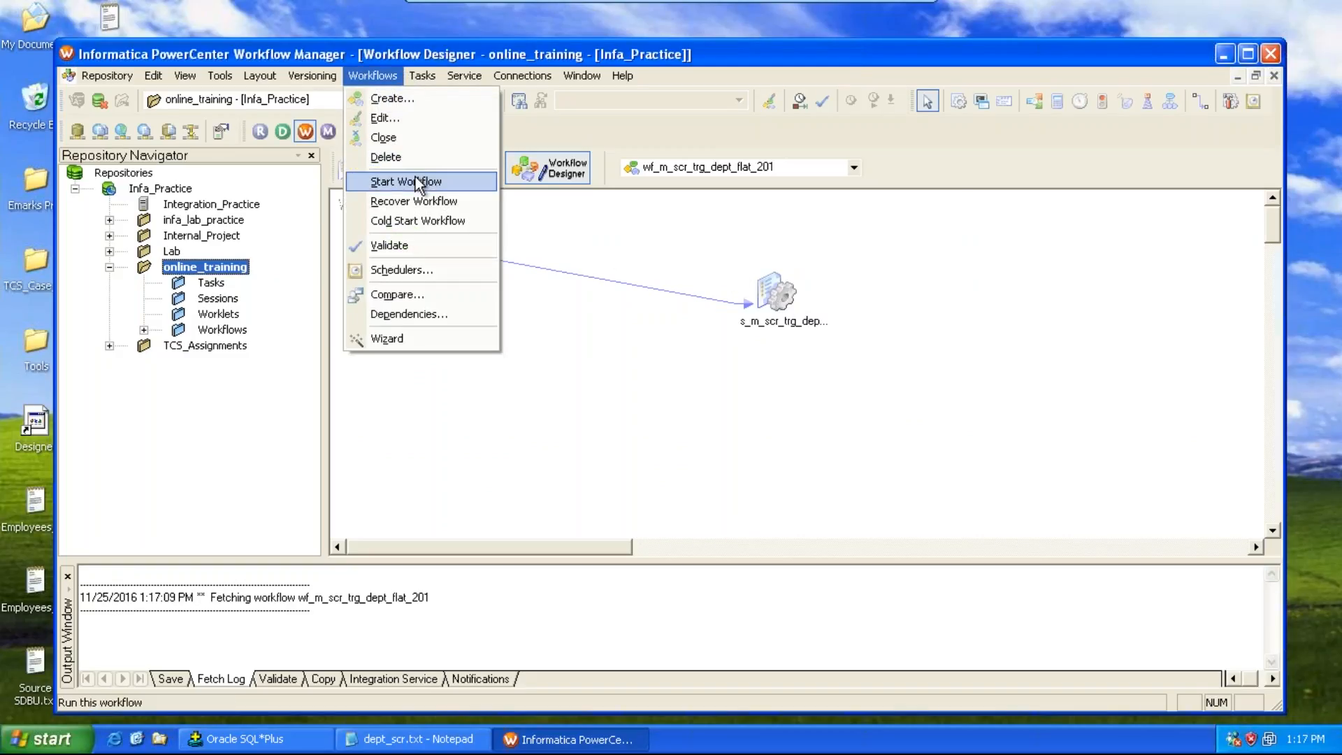
left_click(418, 183)
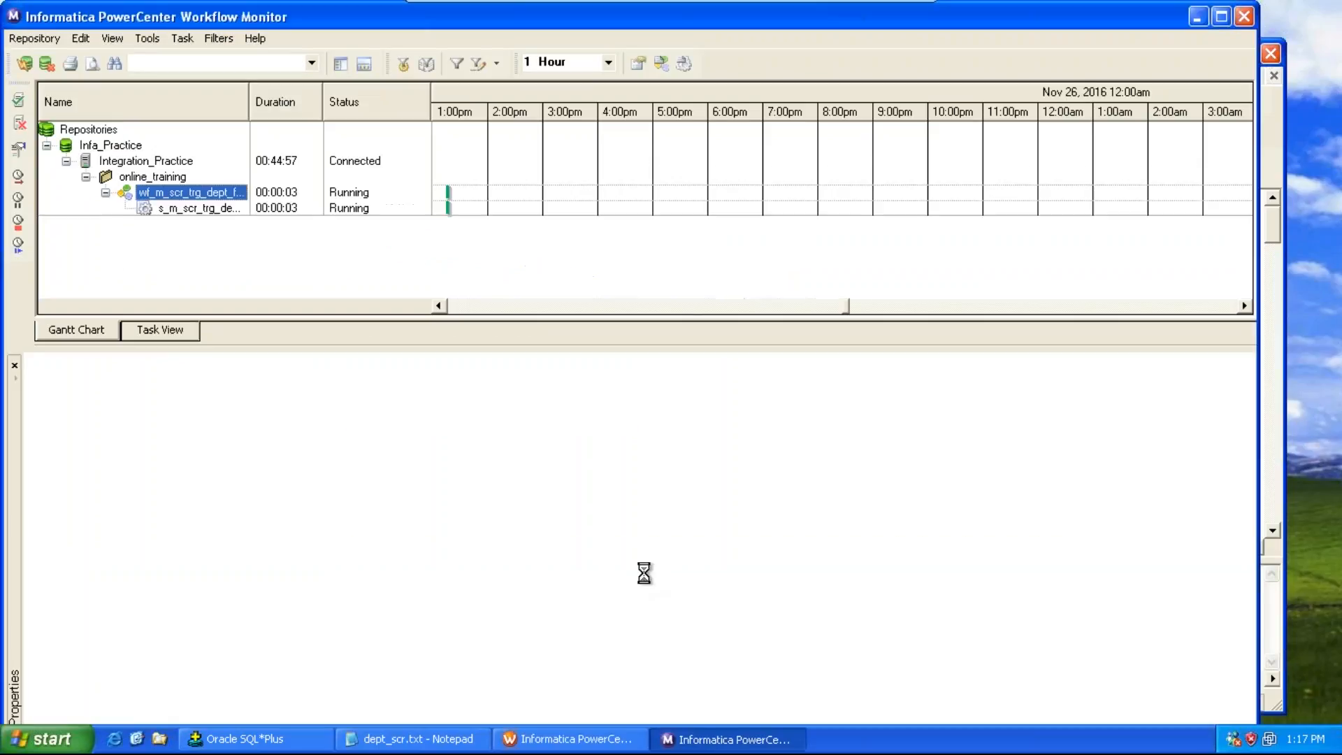
left_click(243, 242)
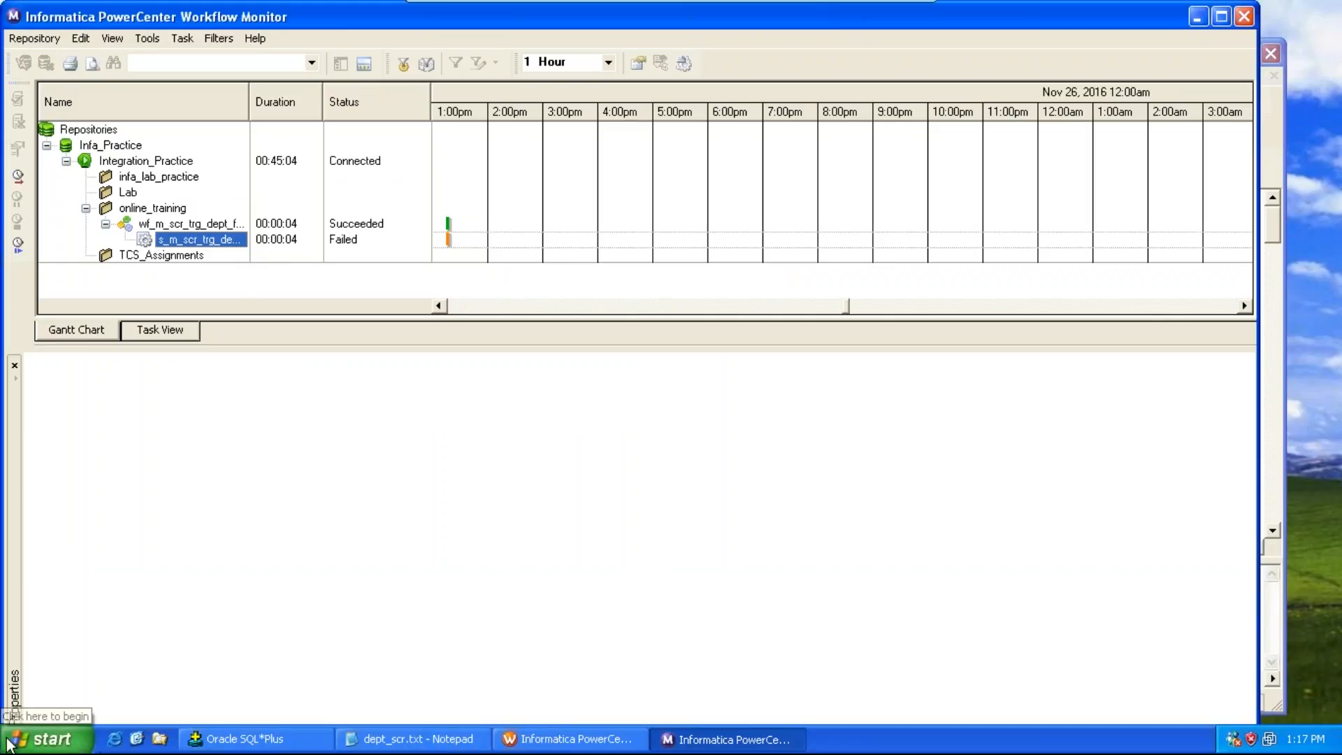
Step: Launch PowerCenter Designer and connect to the Infa_Practice repository by entering the repository password
left_click(43, 739)
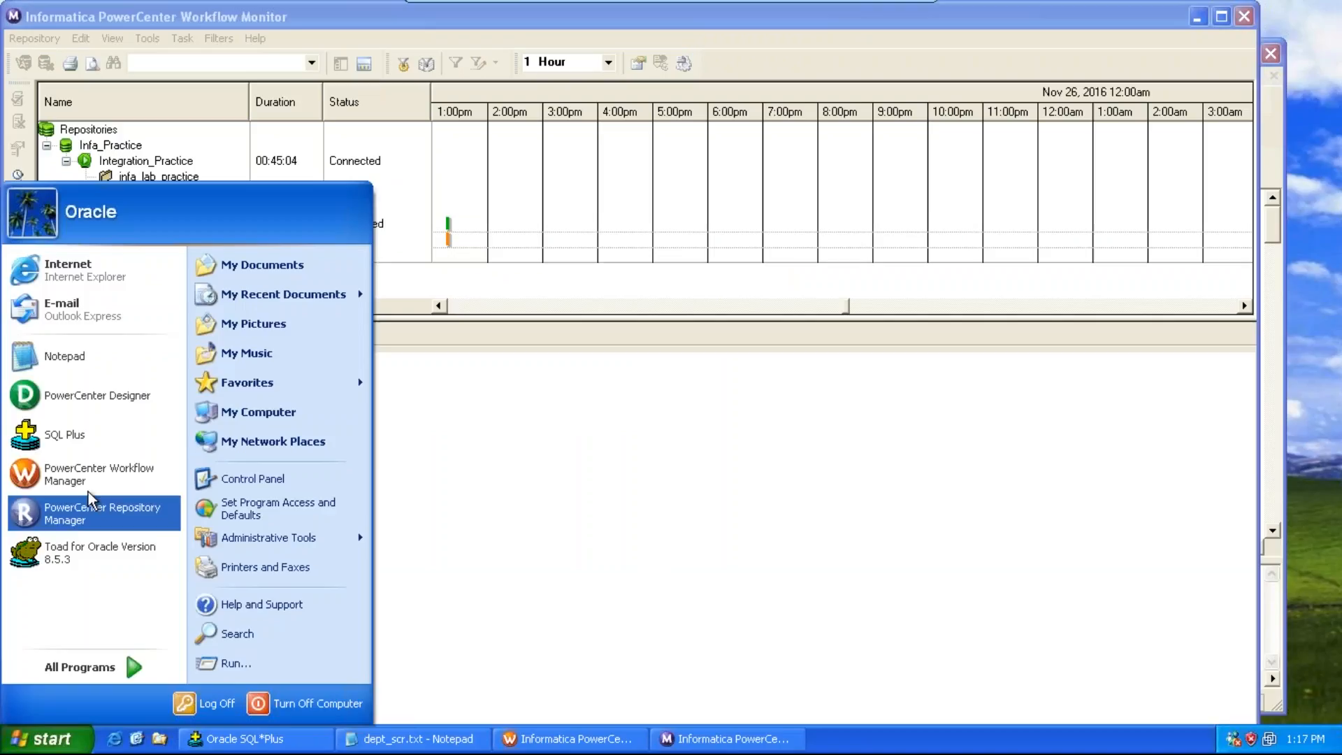
left_click(91, 396)
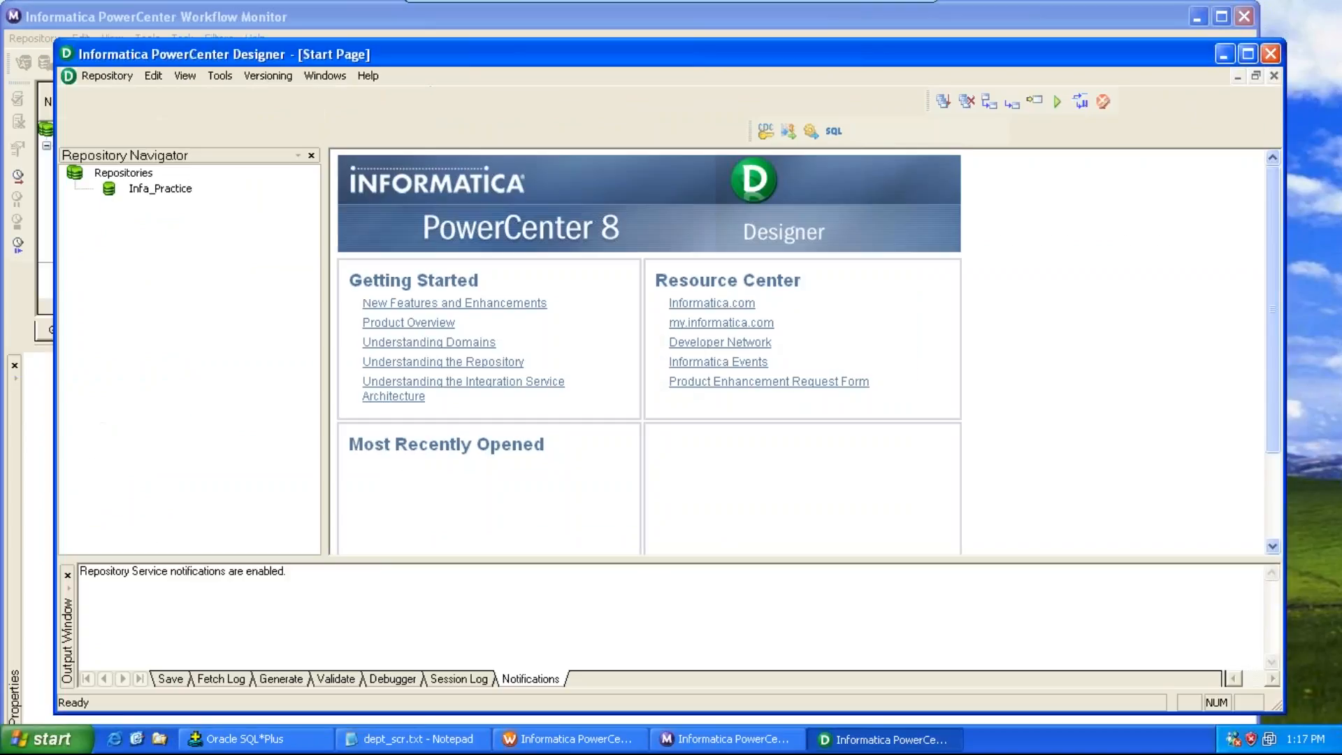
double_click(173, 190)
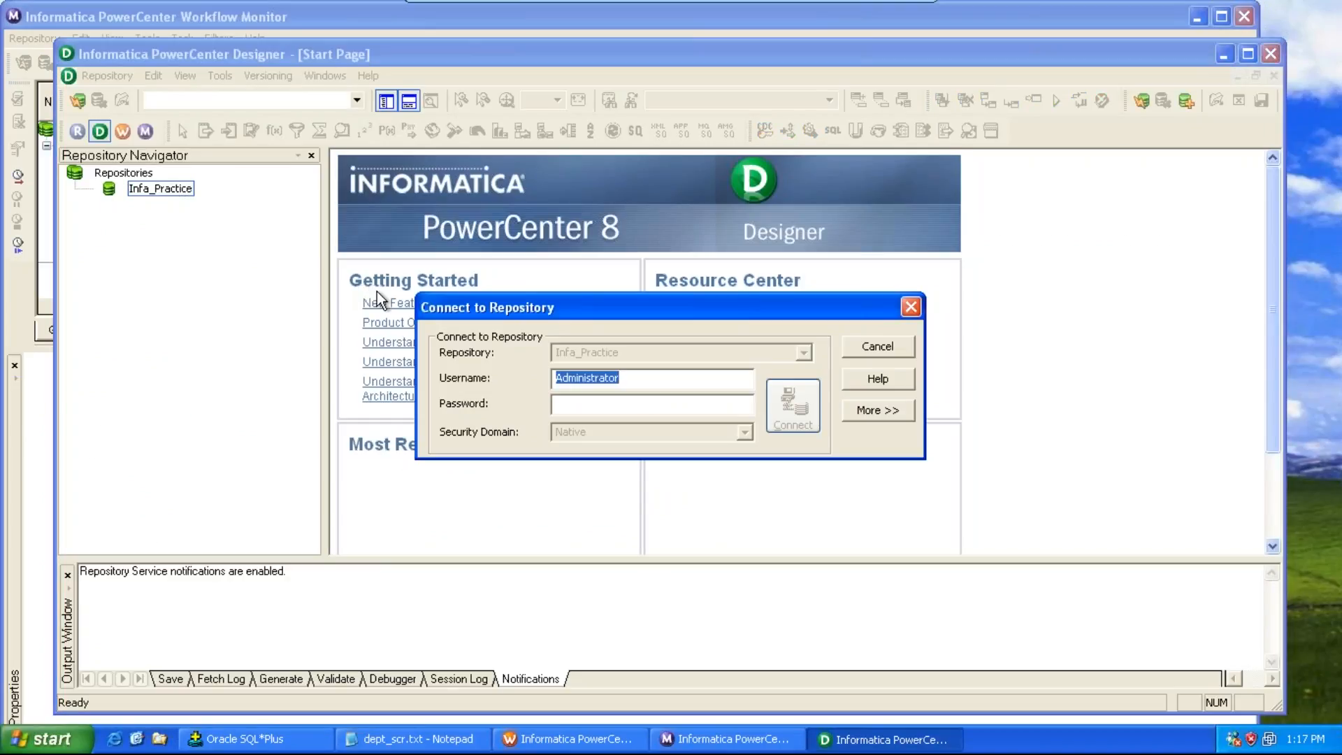
key("Tab")
type("•••••••••")
key("Return")
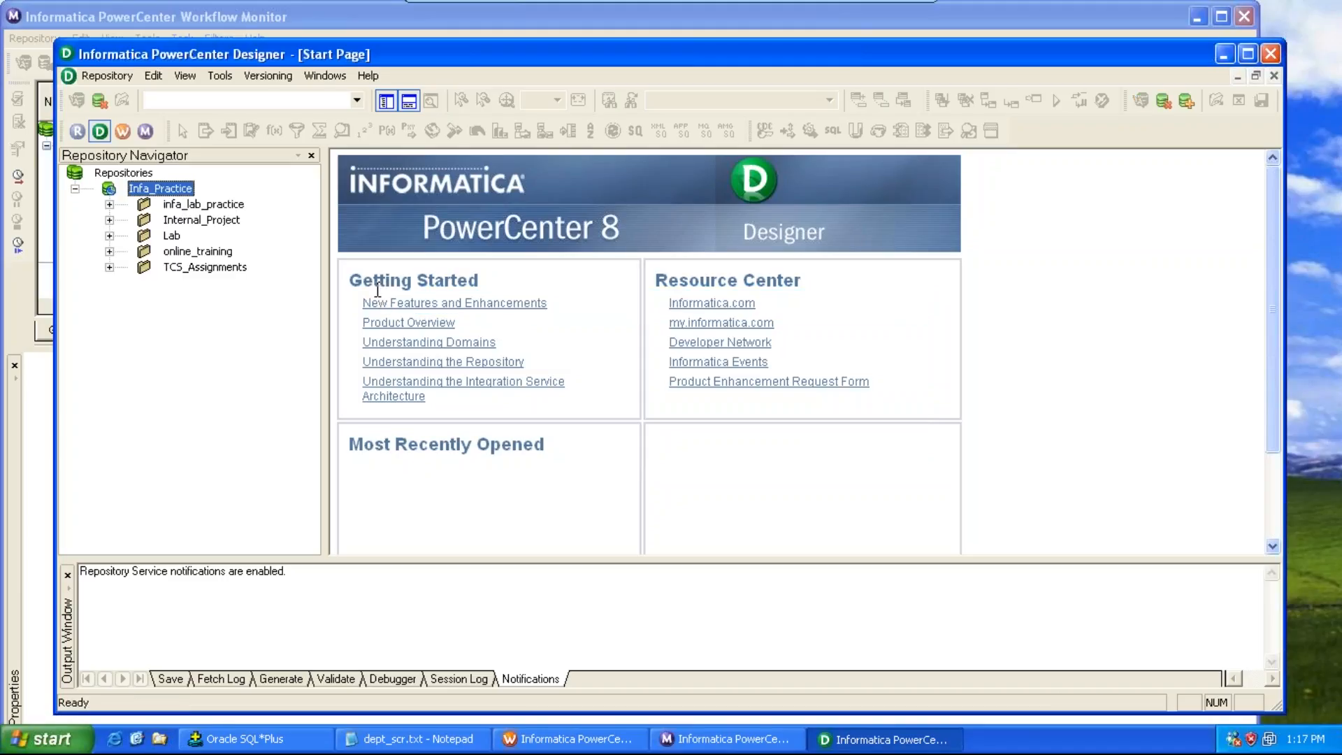
Step: Open the online_training folder's mapping, move the SQ_dept_scr Source Qualifier clear of the source, and save
double_click(175, 252)
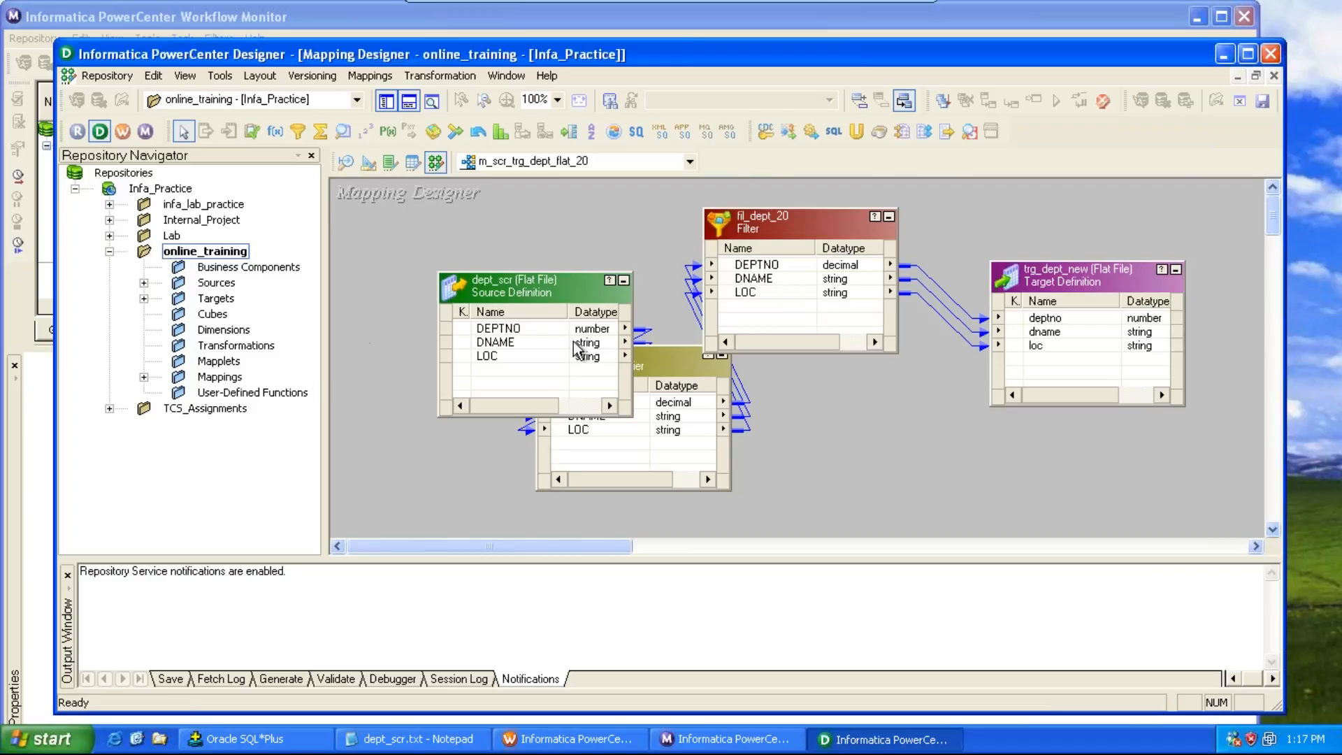
key("ctrl+s")
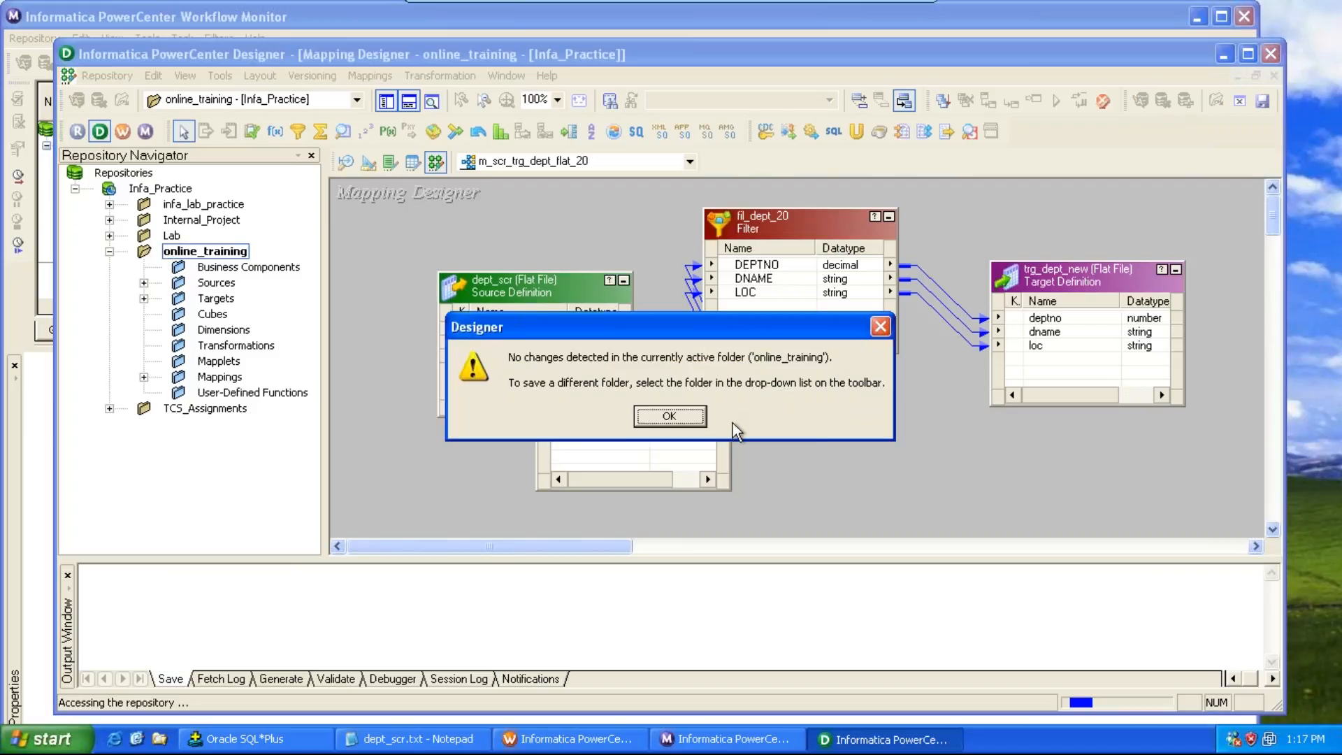
left_click(685, 409)
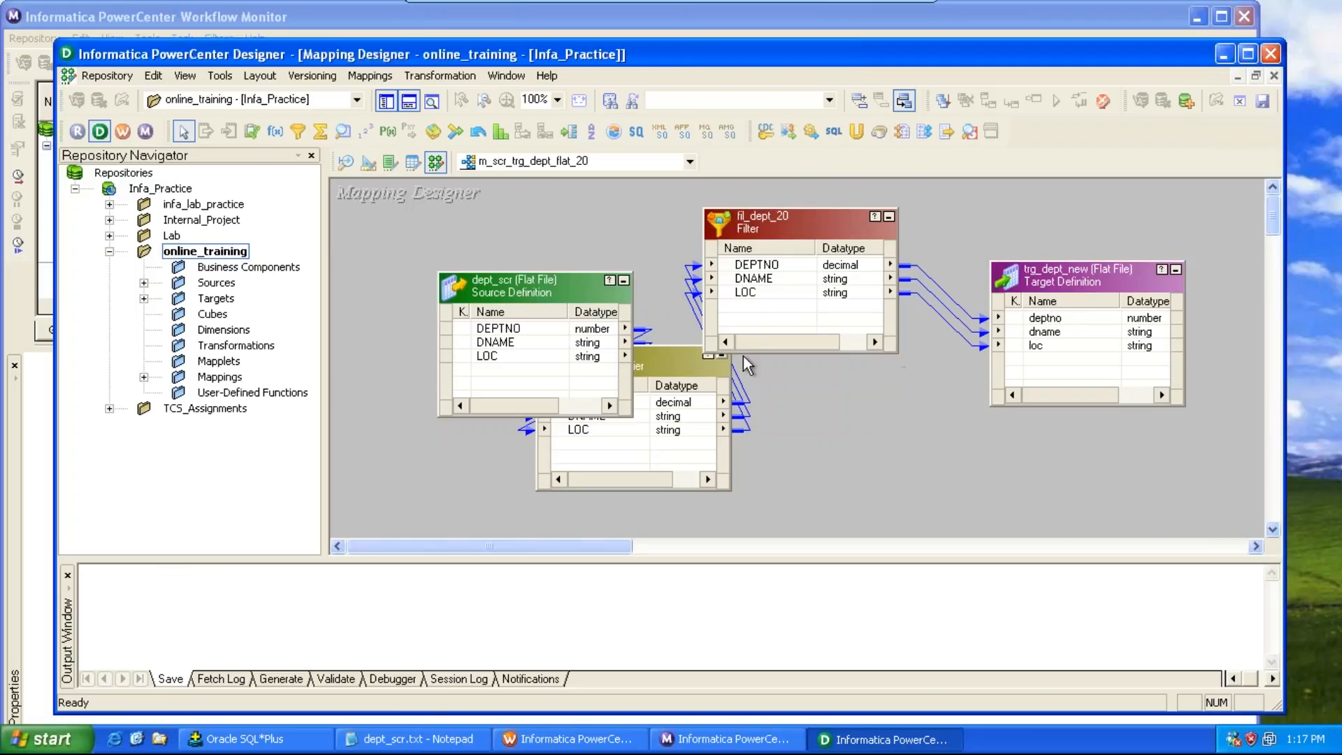
left_click_drag(671, 364, 648, 358)
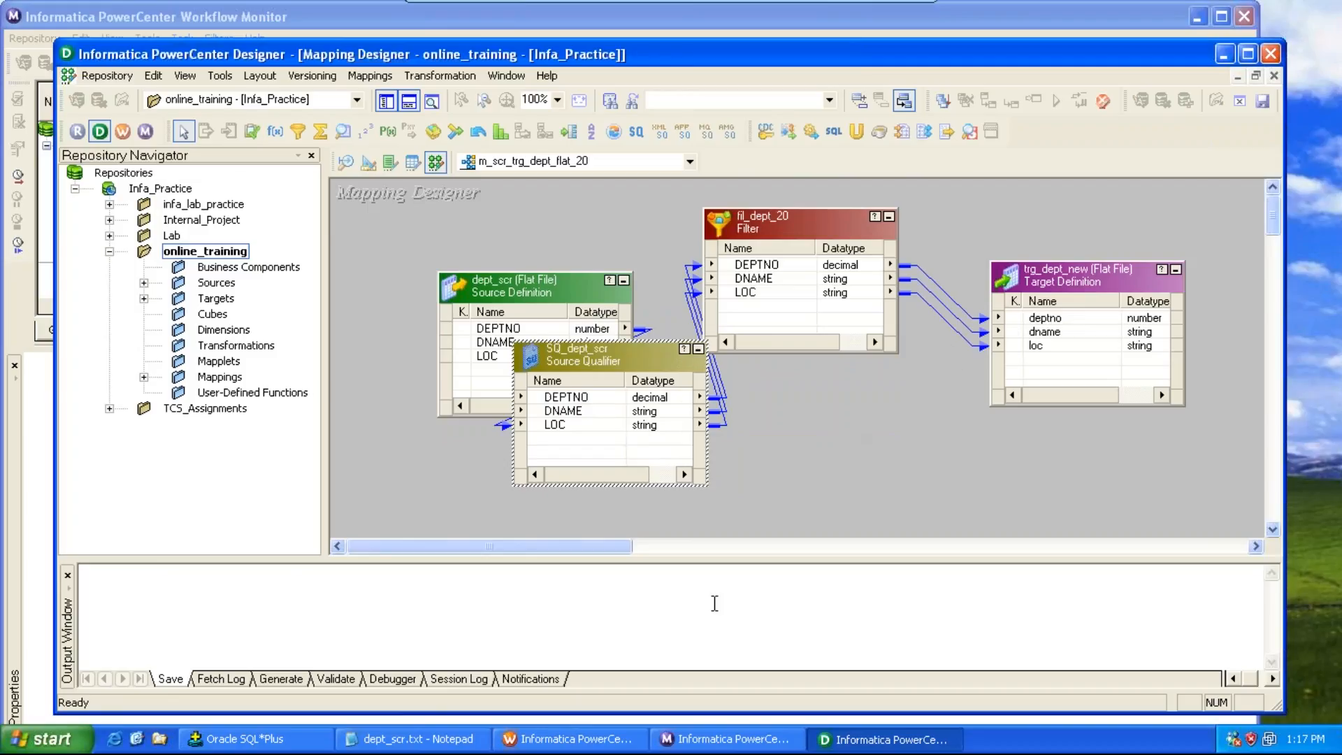
key("ctrl+s")
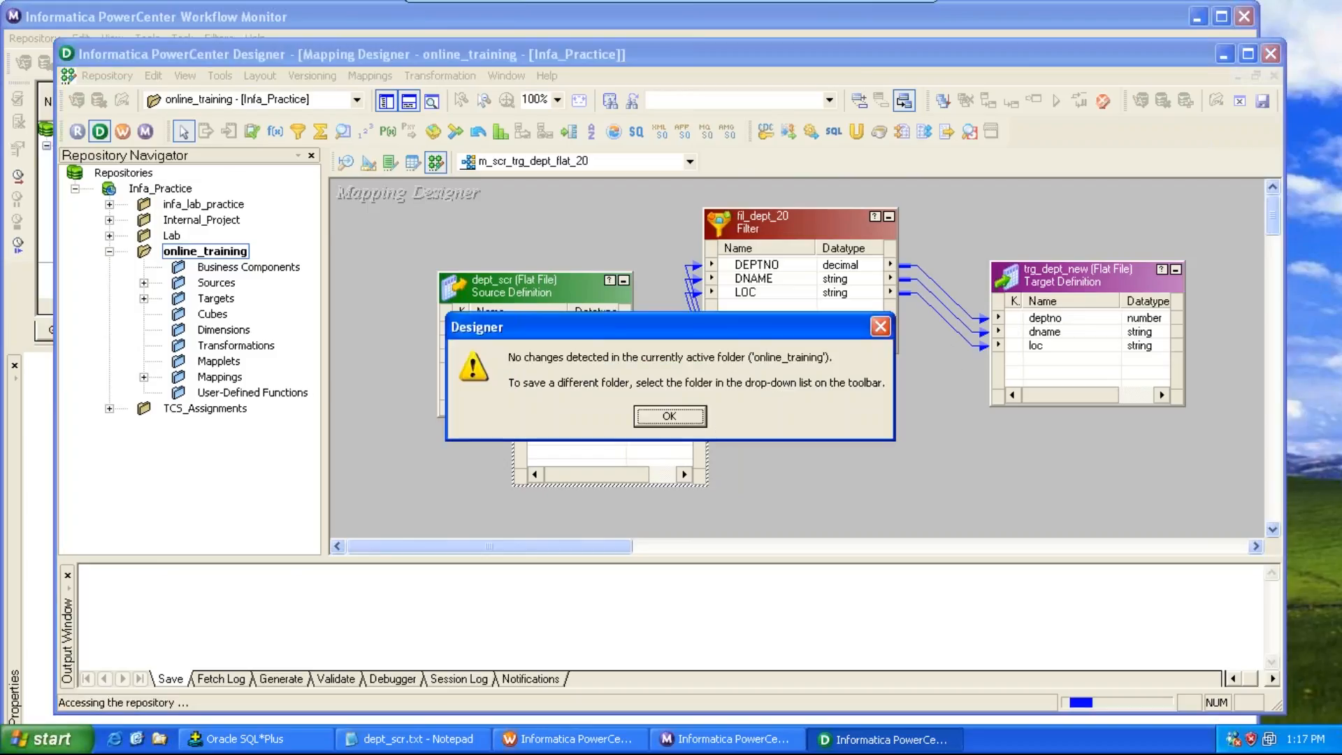
left_click(677, 417)
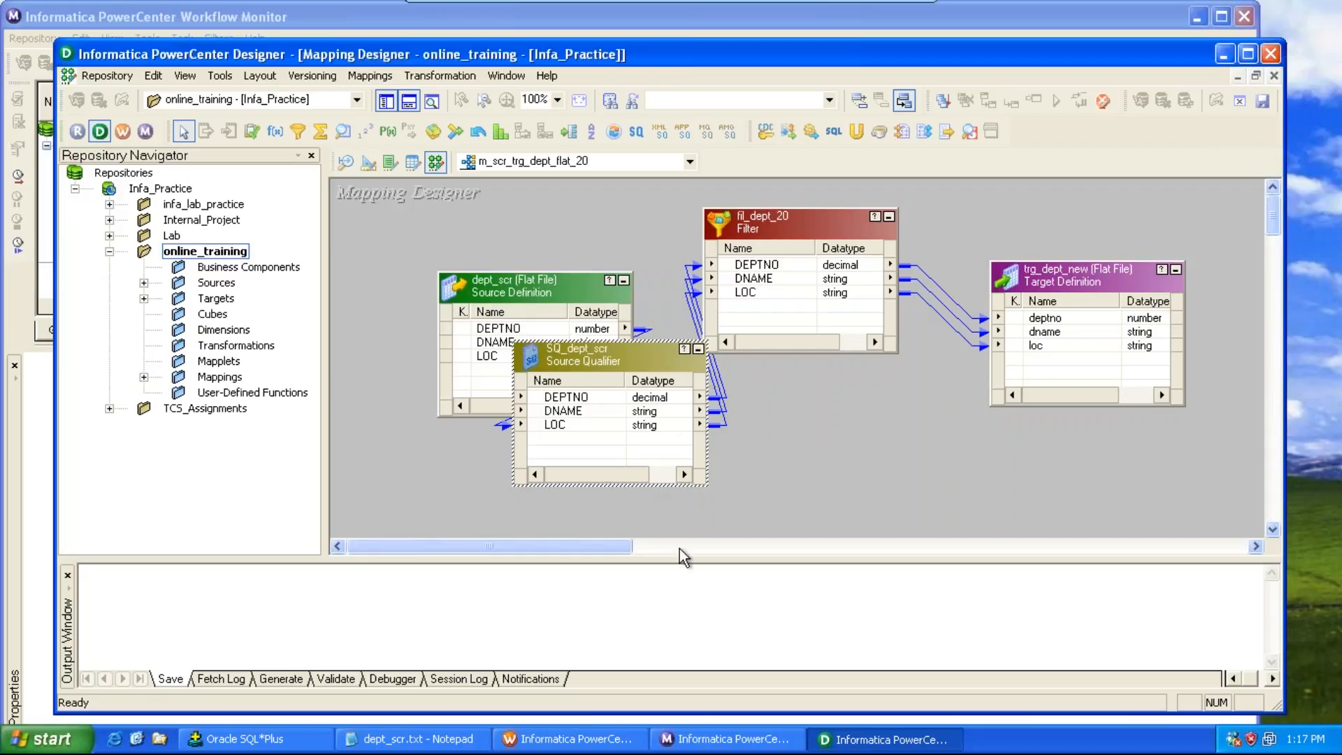
Step: Switch to the Workflow Manager and open workflow wf_m_scr_trg_dept_flat_20 from the online_training Workflows folder
left_click(567, 739)
left_click(790, 165)
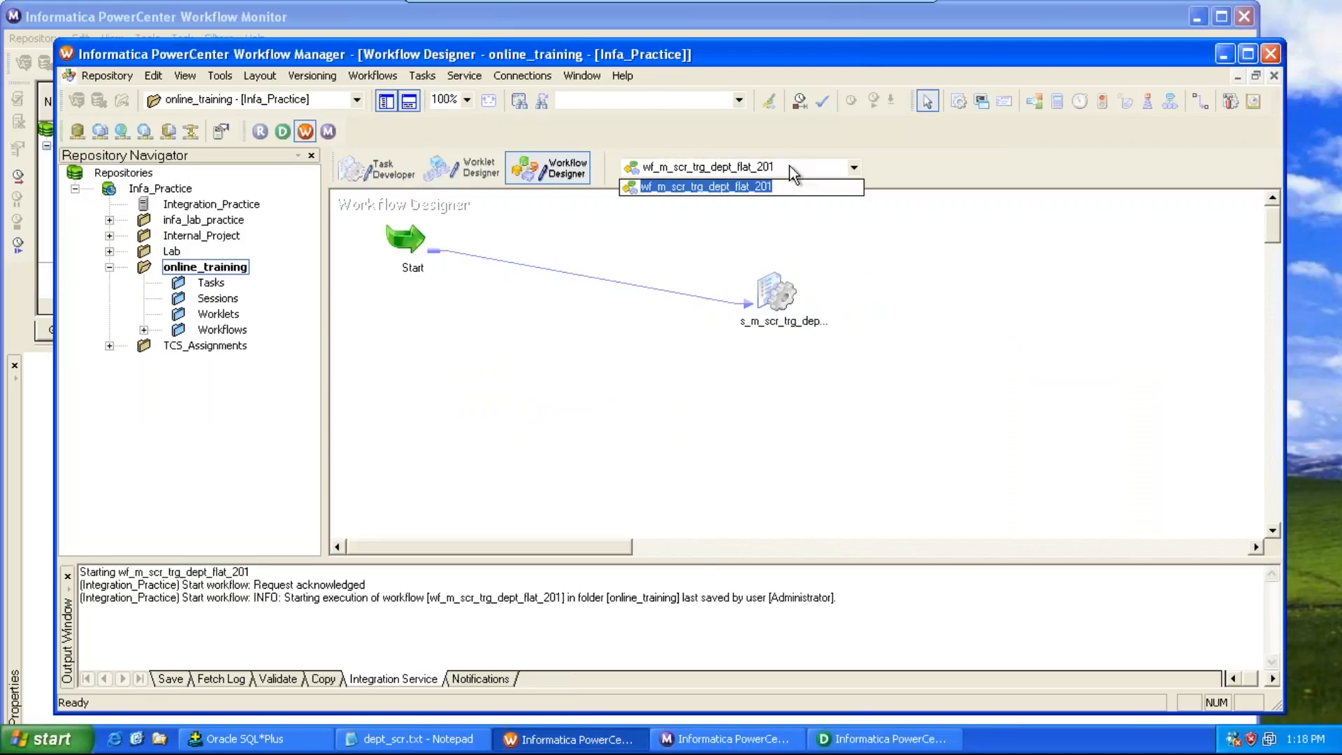
left_click(151, 332)
left_click(143, 331)
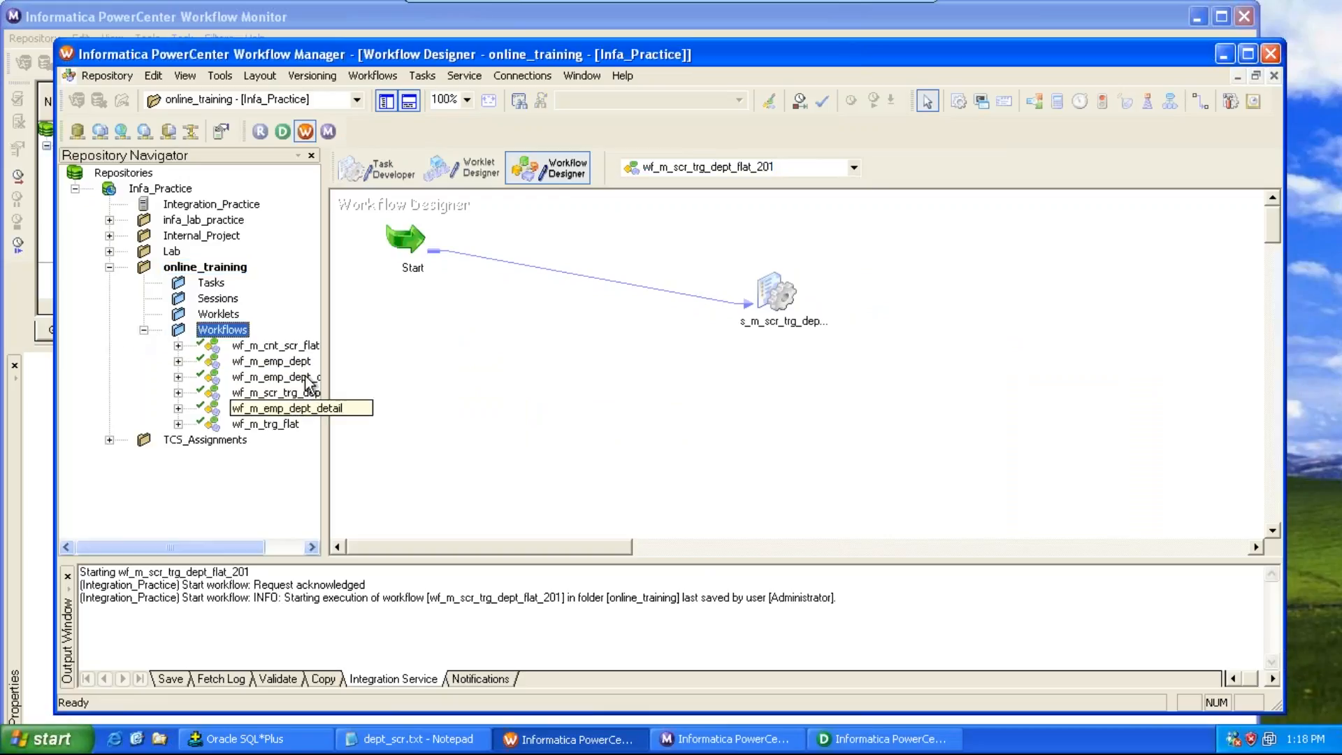
double_click(303, 393)
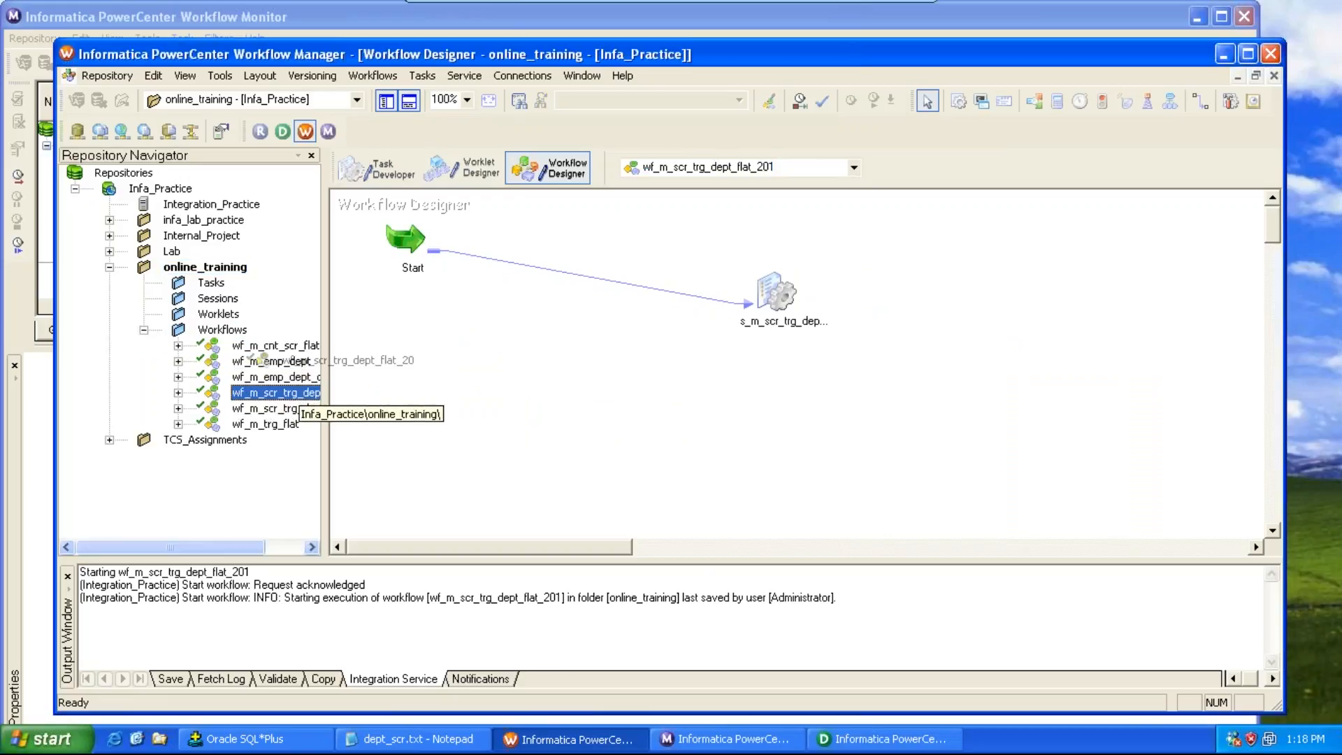
Step: Edit session s_m_scr_trg_dept_flat_20's mapping properties and set the SQ_dept_scr source file directory to D:\
double_click(843, 269)
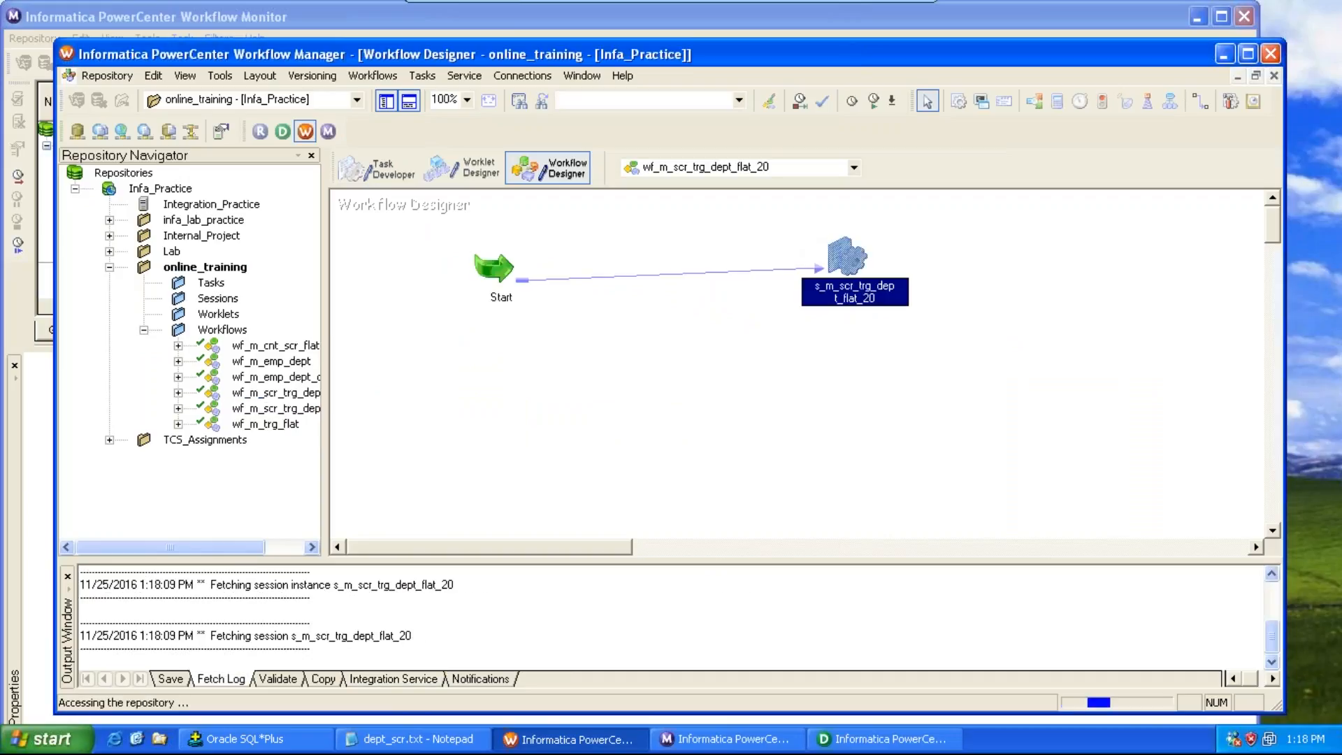
left_click(569, 147)
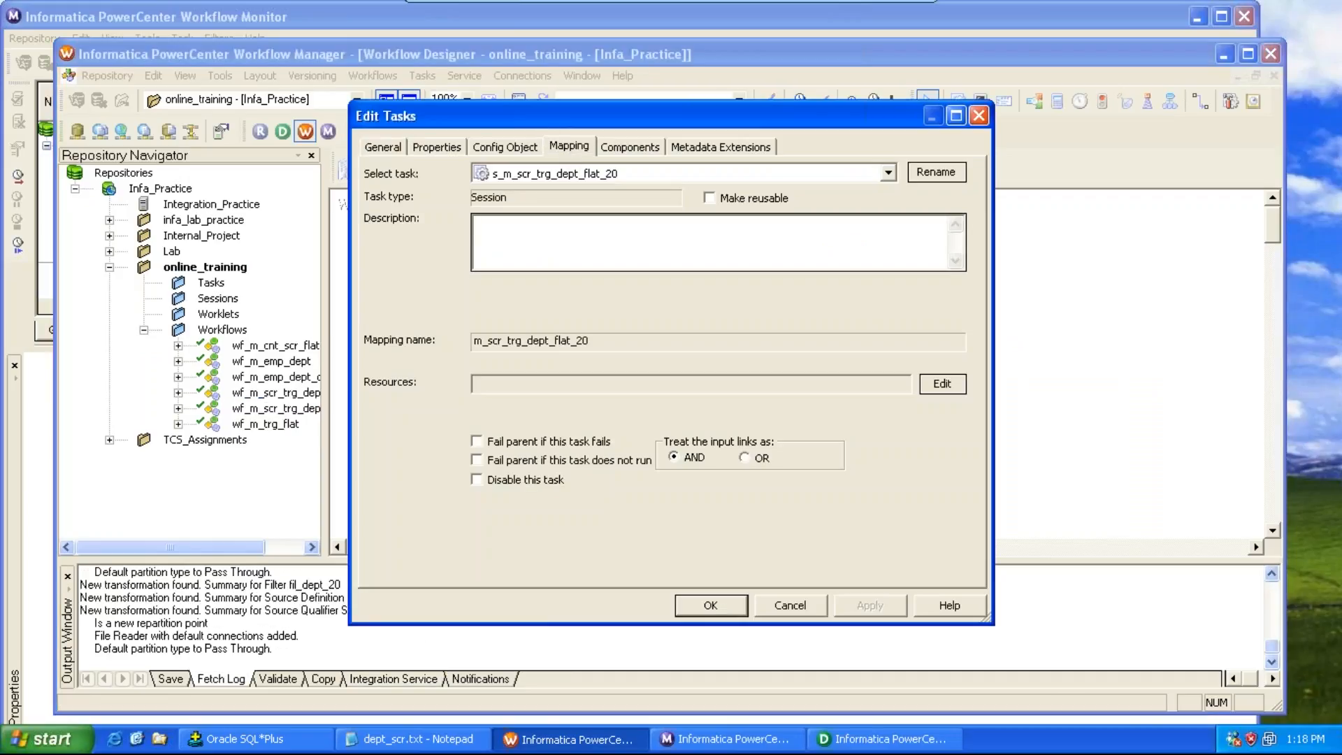
left_click(441, 305)
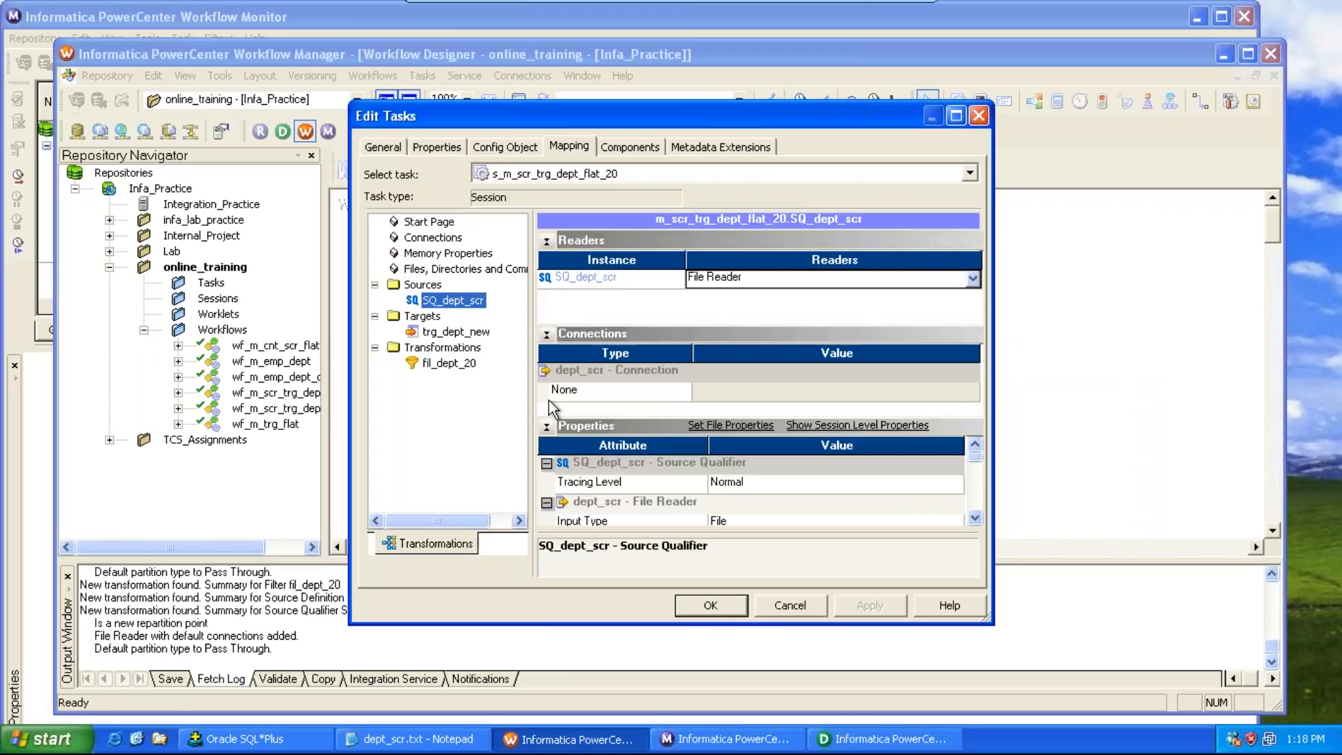
left_click(975, 518)
left_click(974, 518)
left_click(974, 518)
left_click(855, 501)
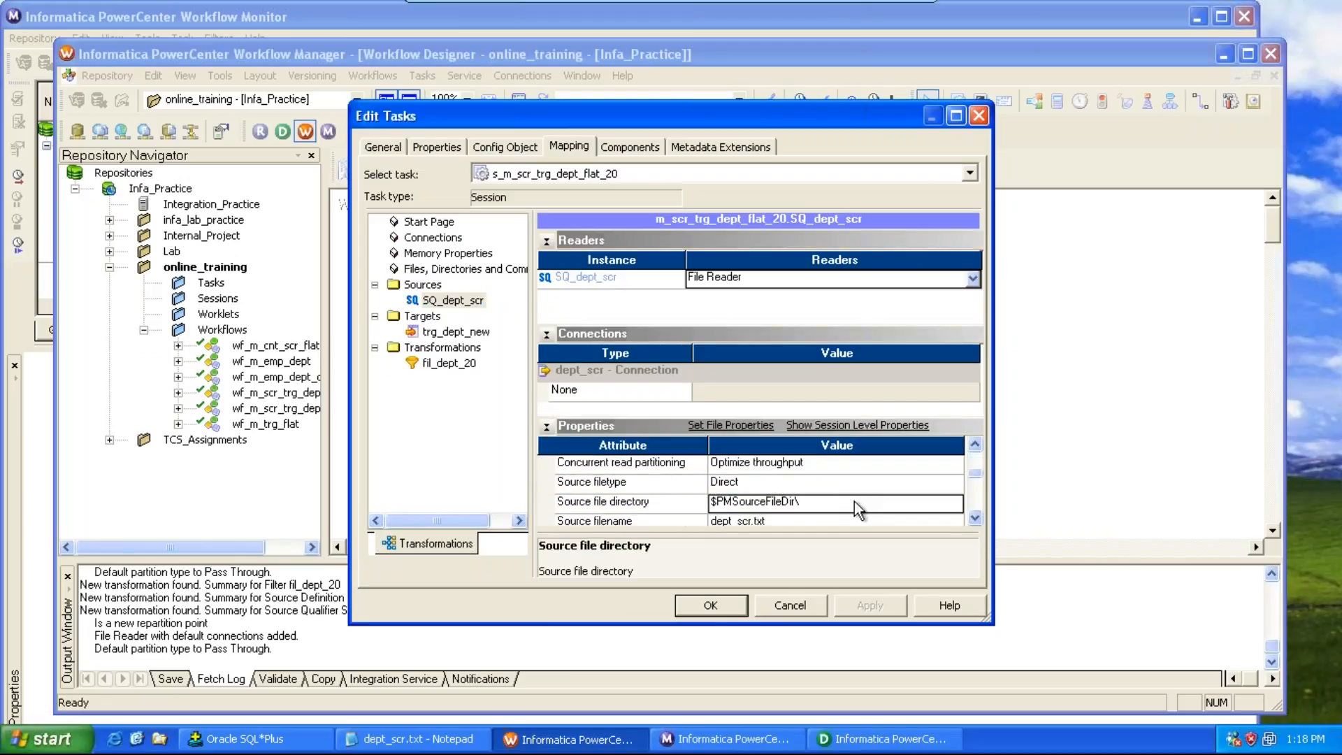
type("D:\\")
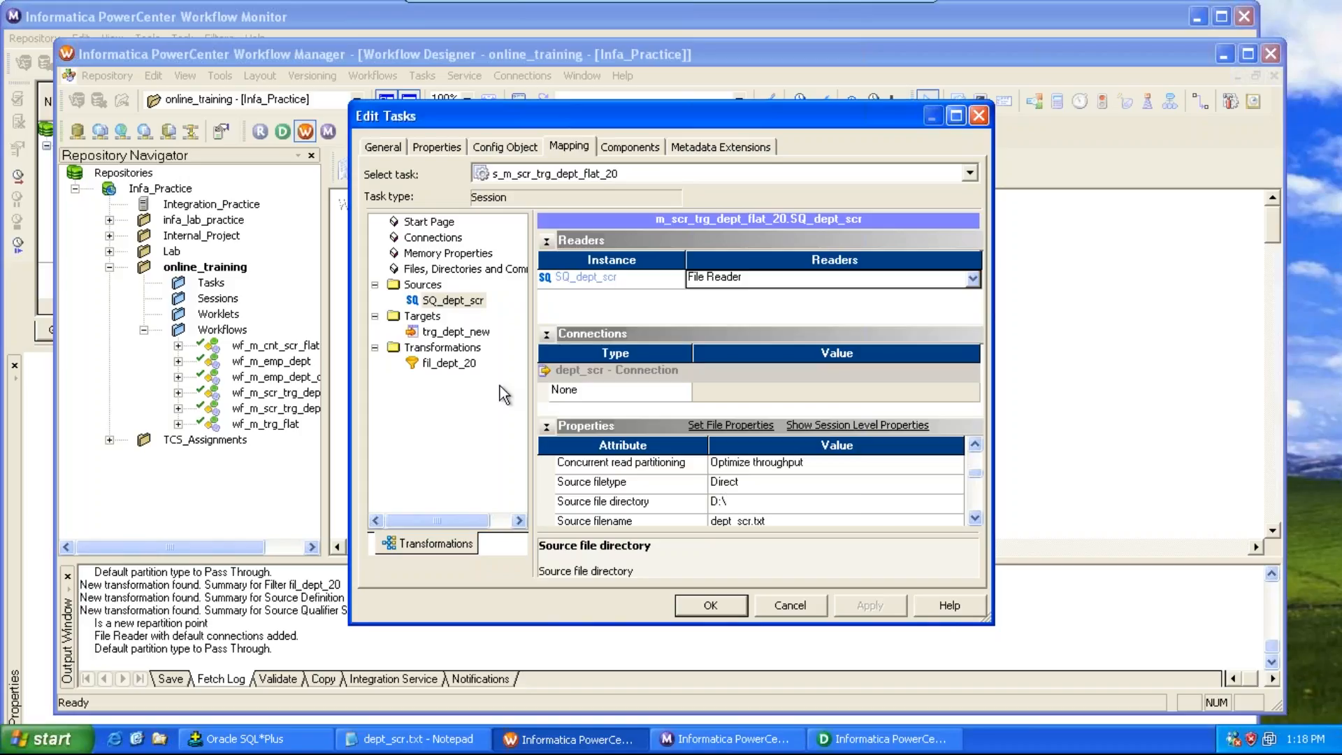
Step: Set the trg_dept_new target's output file directory to D:\ in the session's mapping properties
left_click(461, 333)
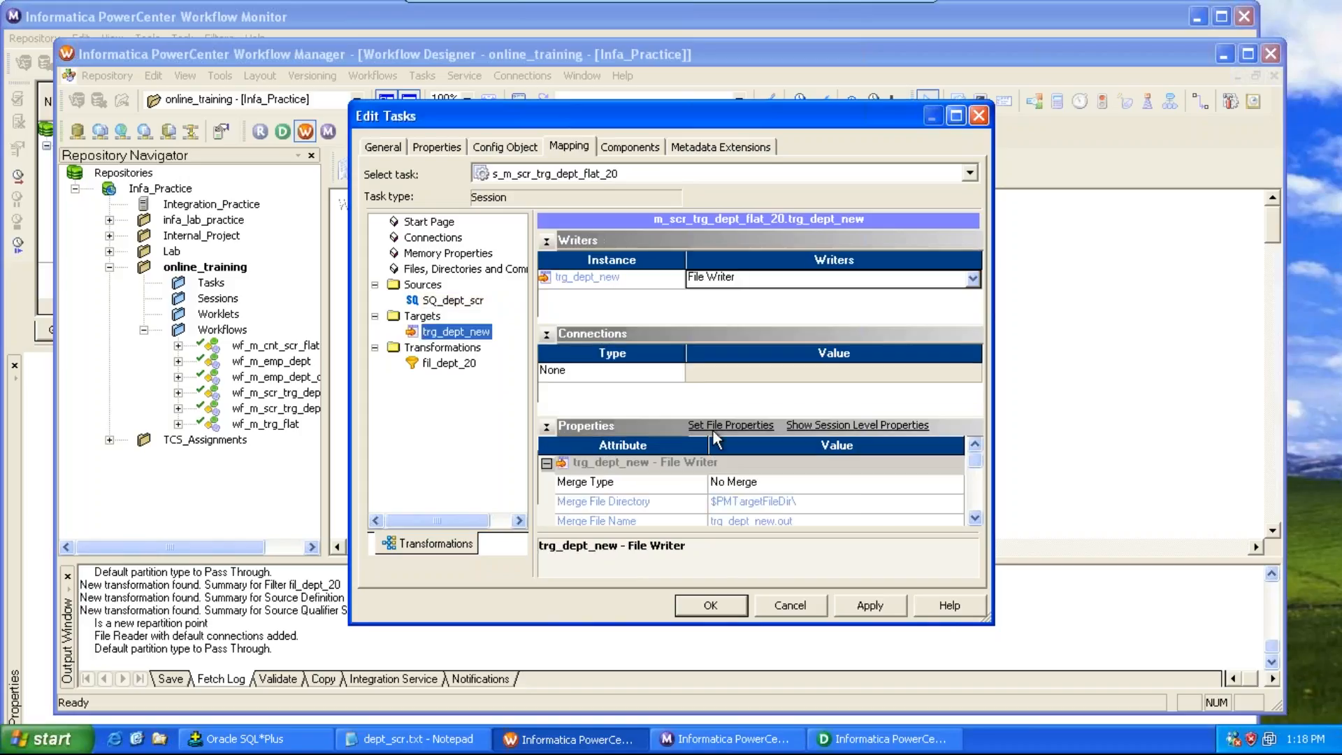
left_click(974, 518)
left_click(975, 518)
left_click(975, 518)
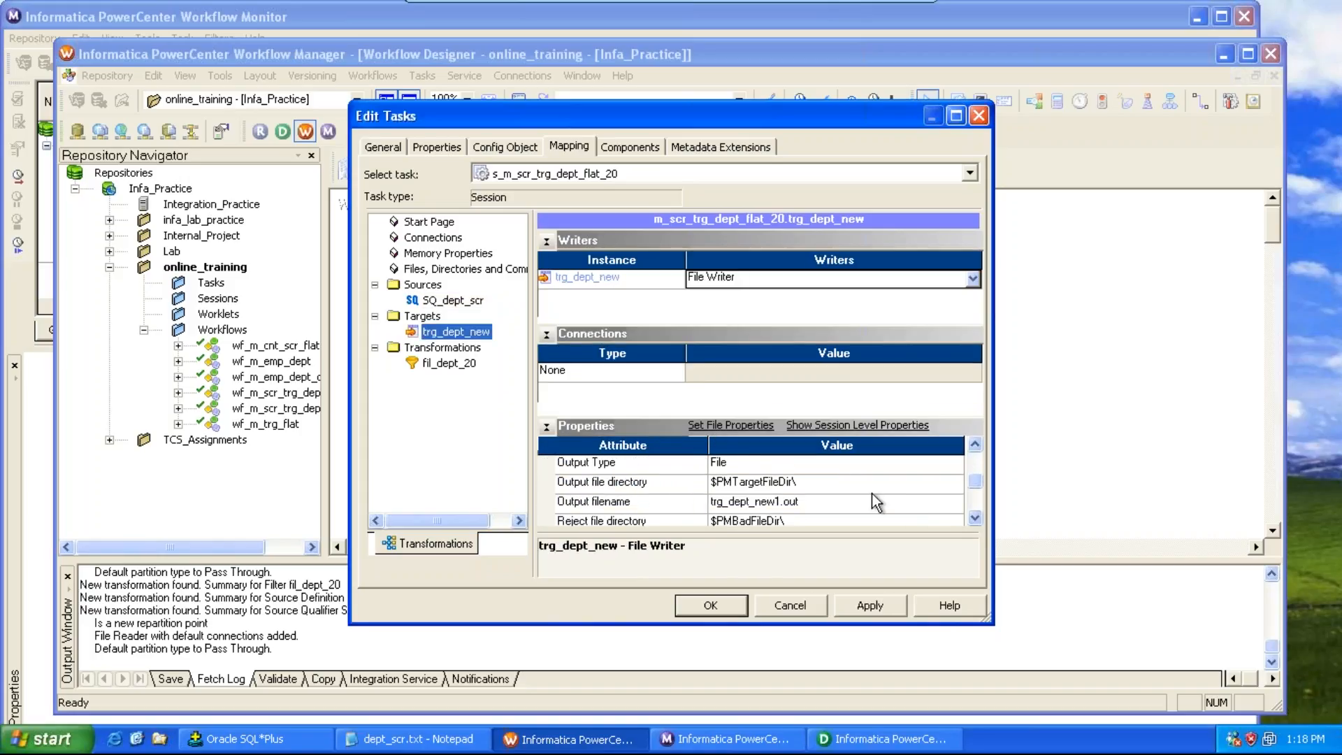
left_click(823, 483)
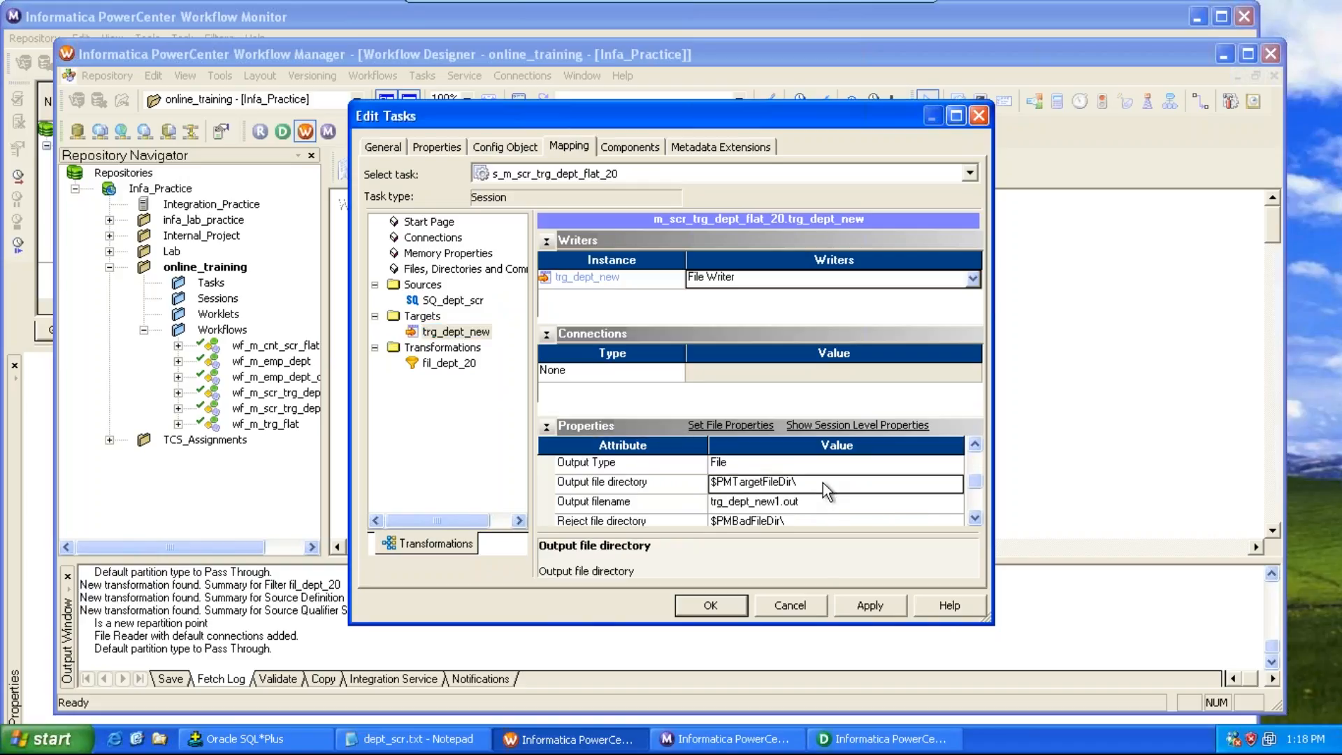
type("D:\\")
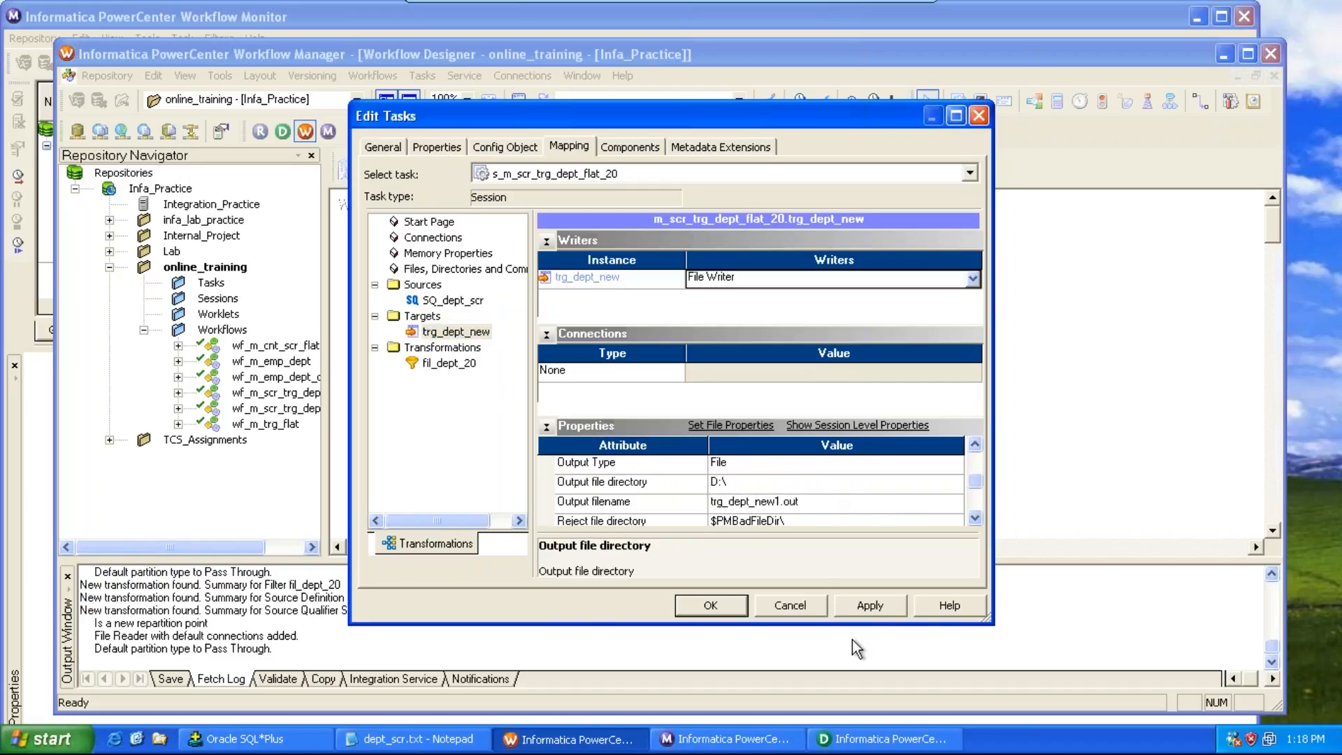
Step: Apply and save the session changes, then start workflow wf_m_scr_trg_dept_flat_20
left_click(855, 613)
left_click(728, 610)
key("ctrl+s")
left_click(373, 75)
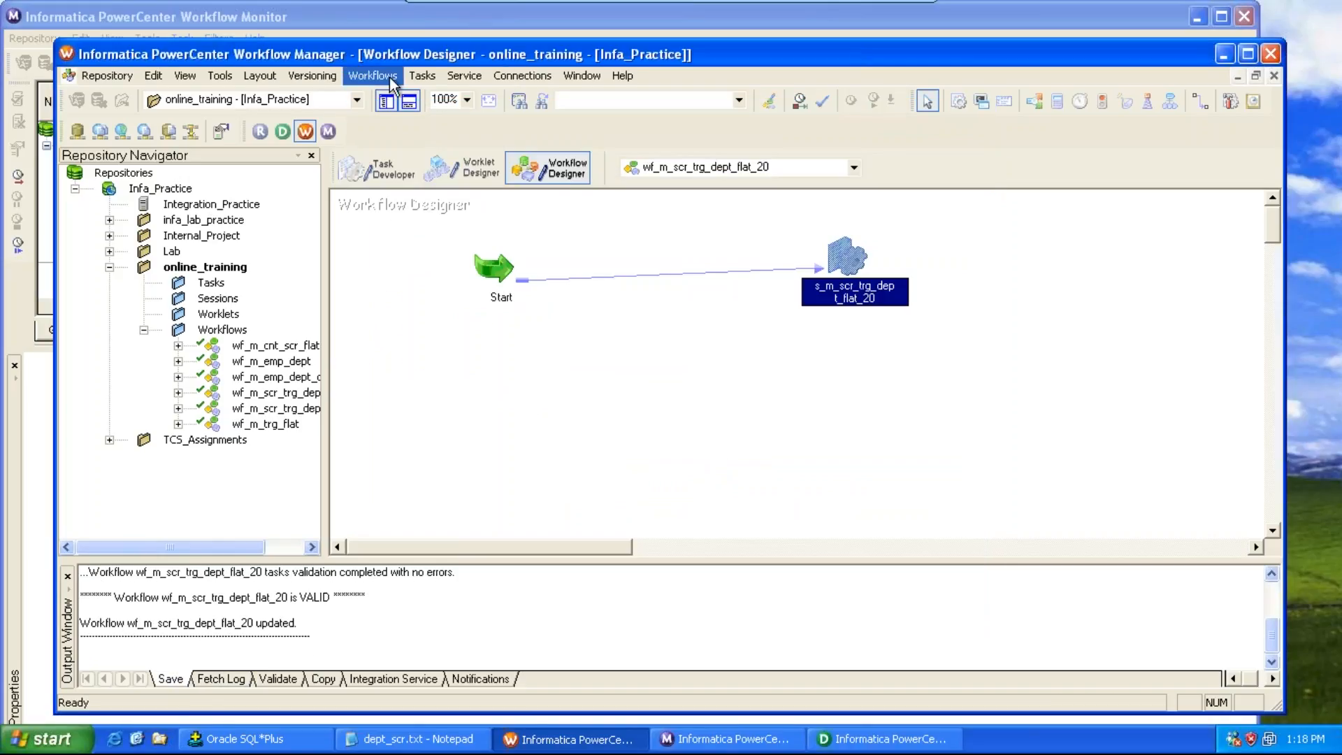
left_click(406, 181)
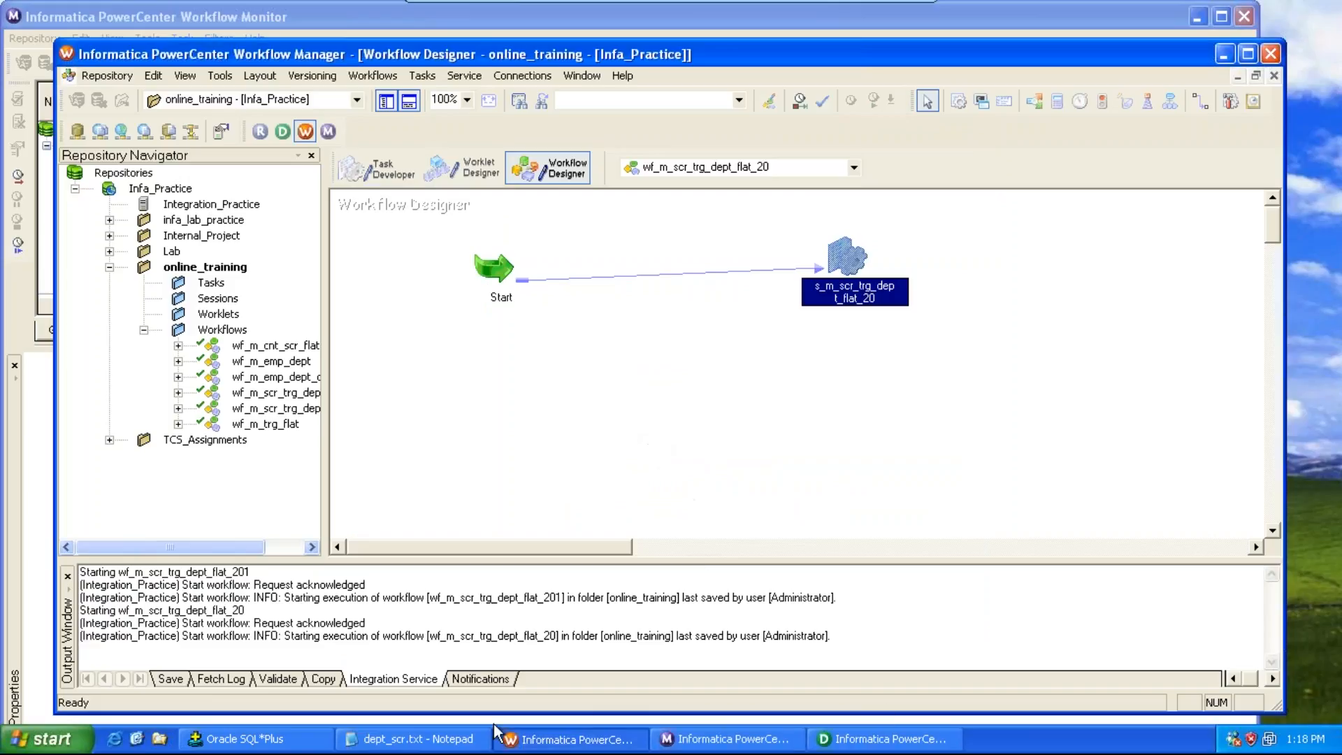
Step: Open the D: drive in My Computer
left_click(47, 739)
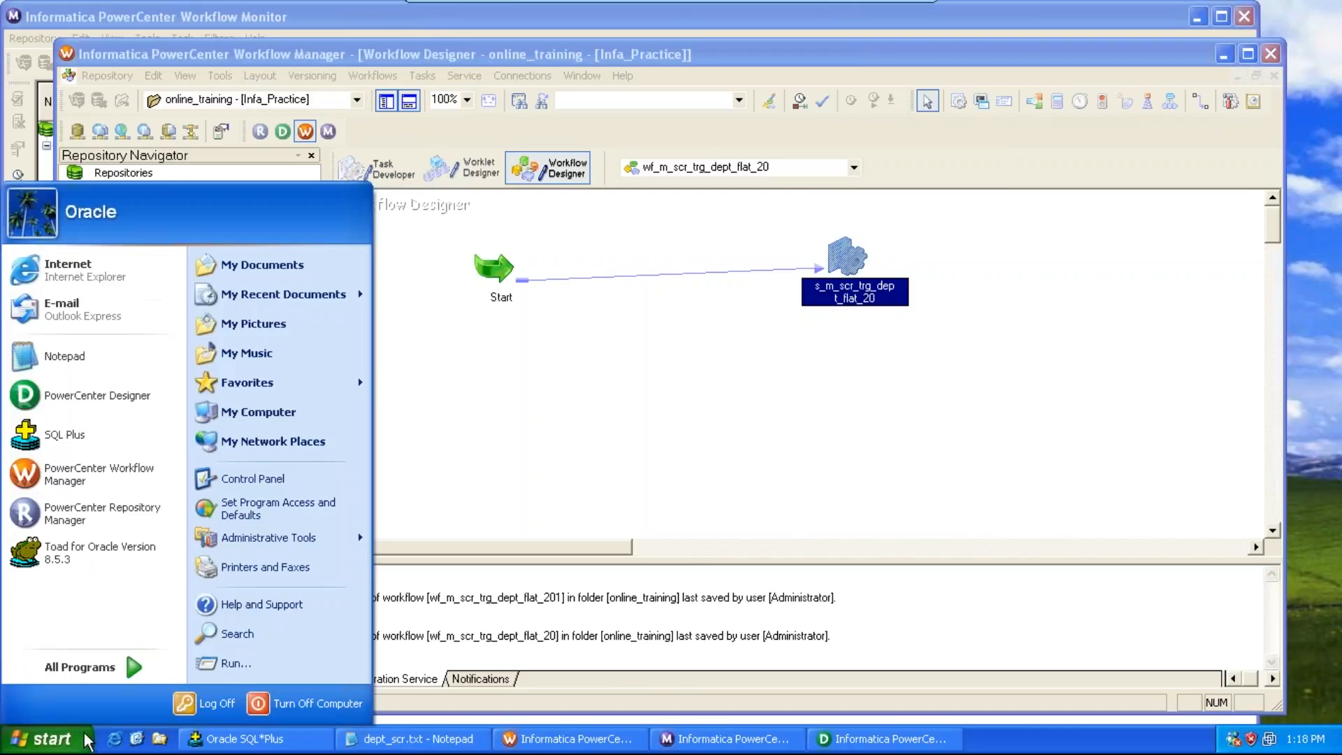
left_click(322, 420)
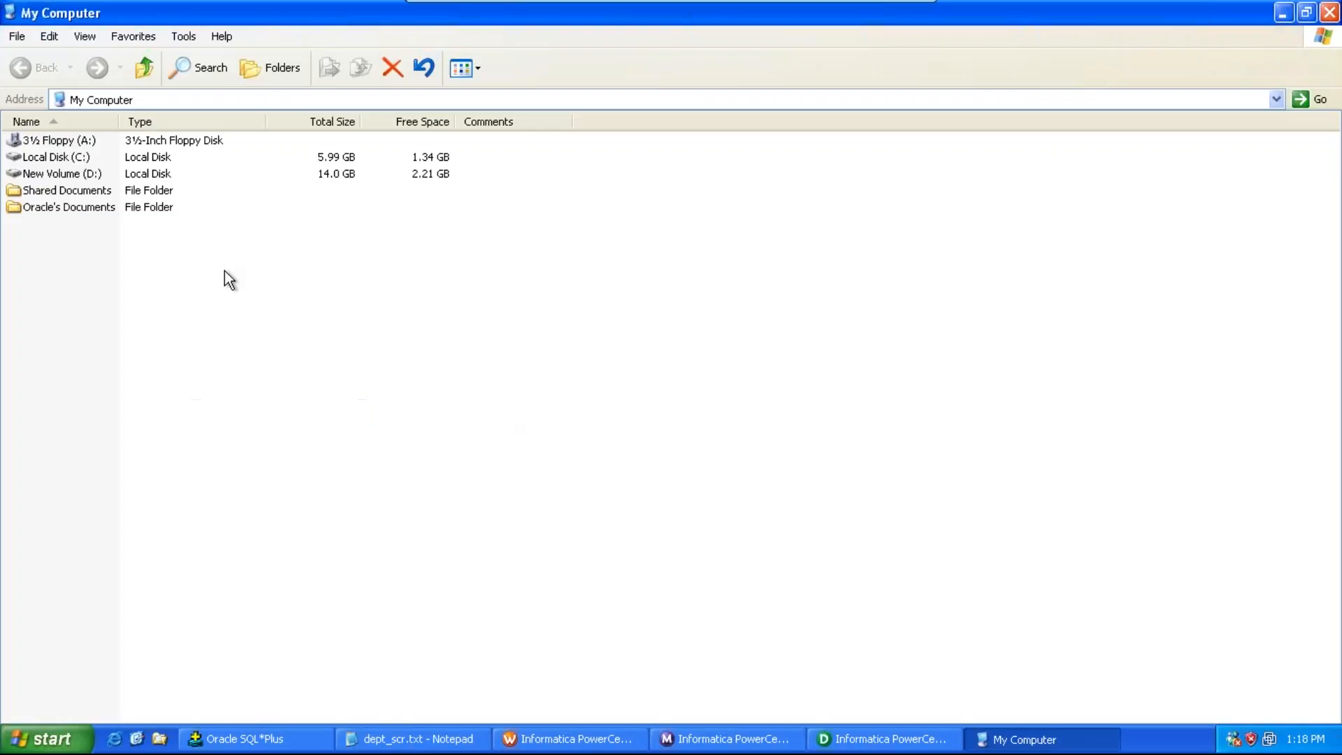
double_click(85, 177)
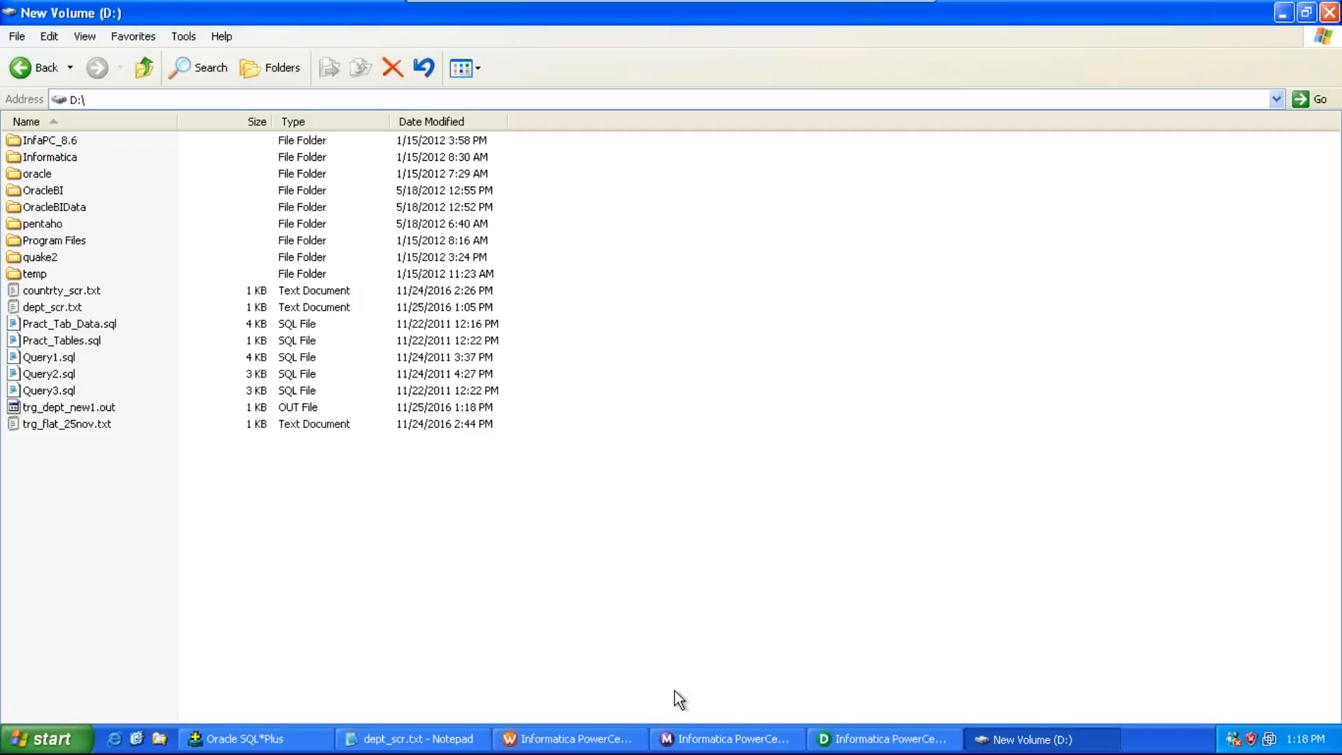
left_click(886, 9)
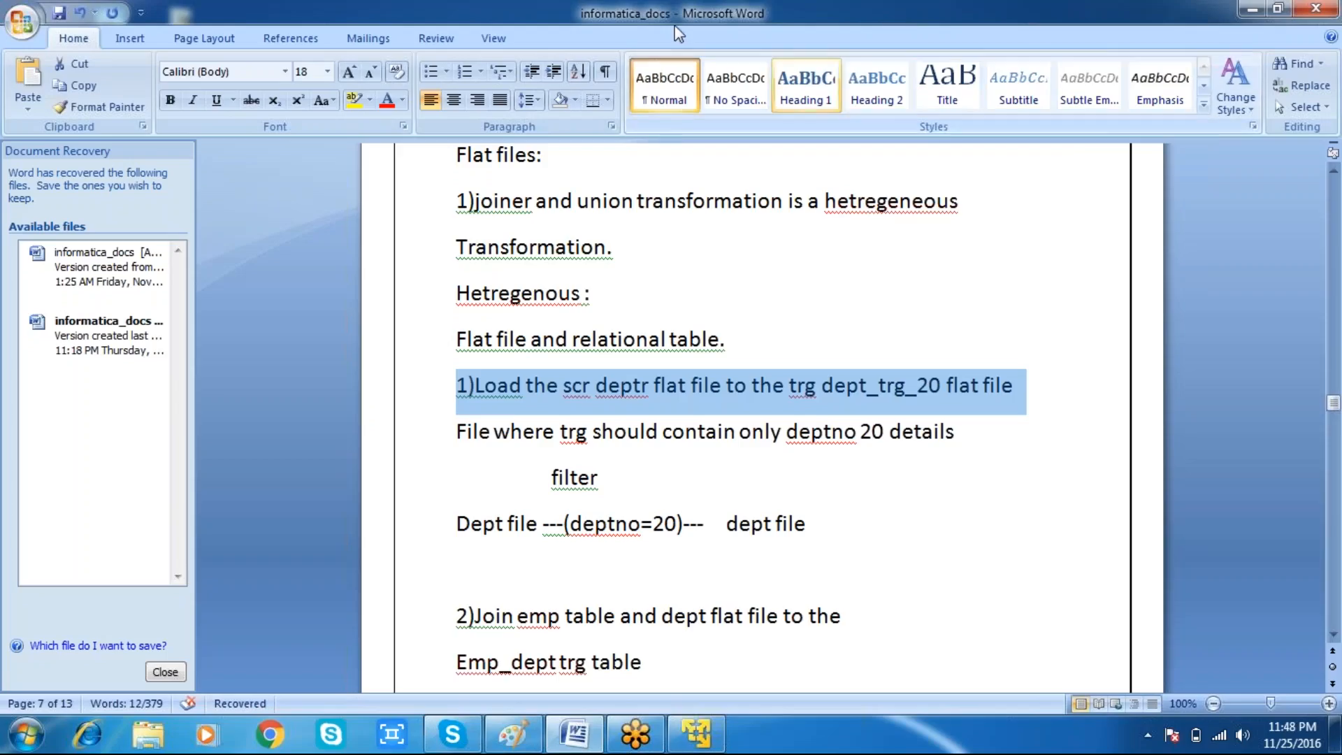
left_click(586, 23)
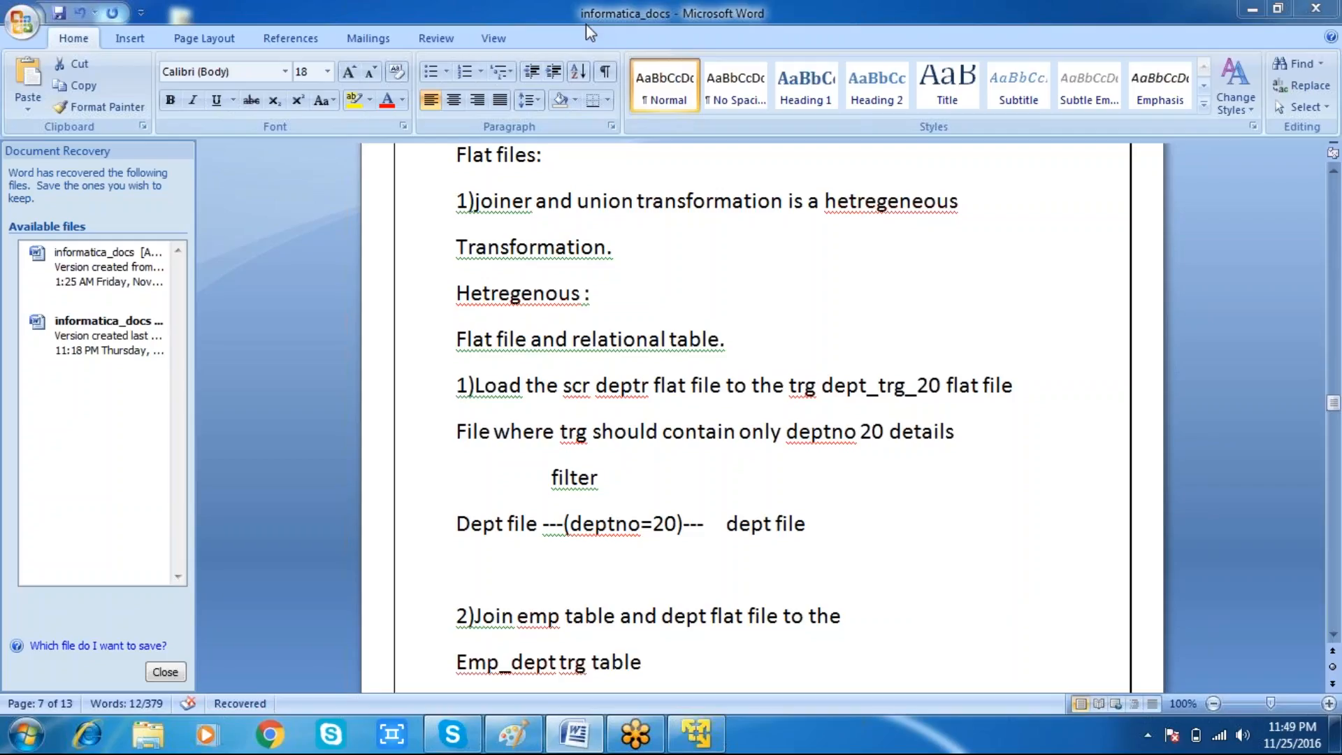
left_click(1252, 9)
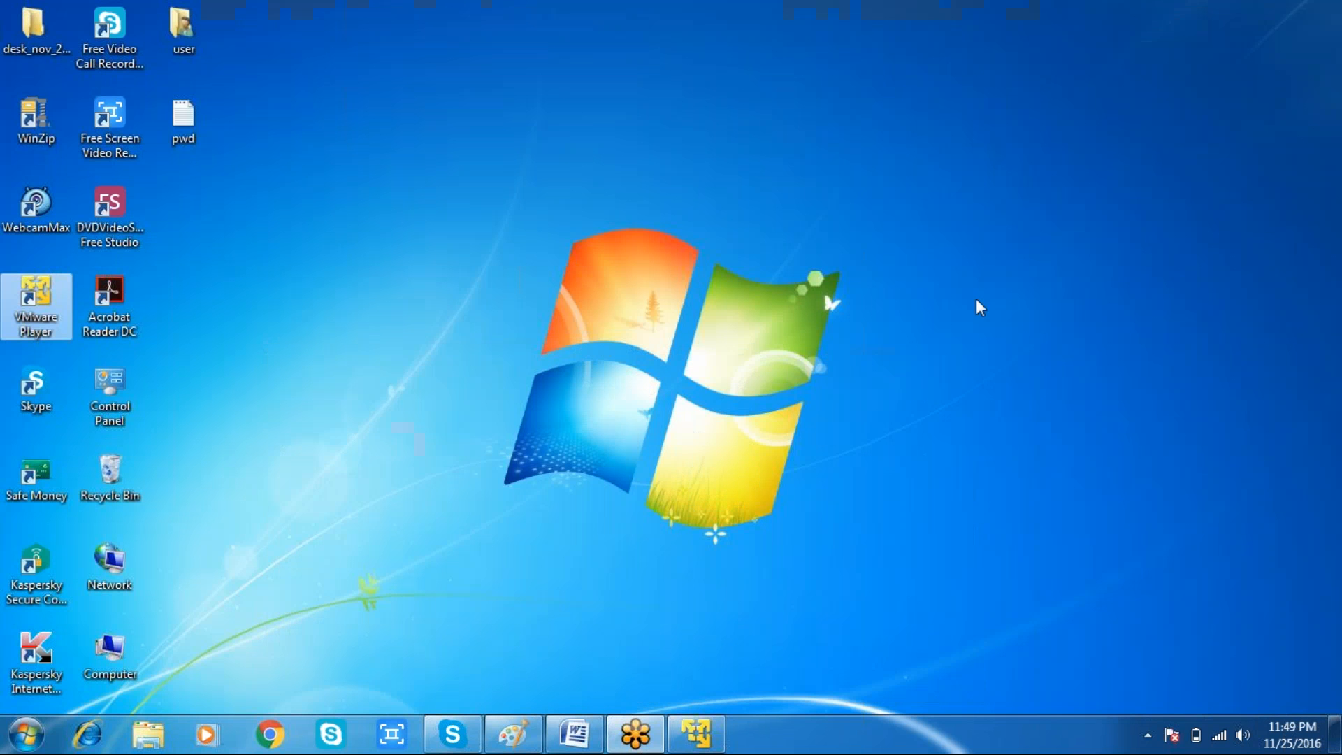
left_click(695, 733)
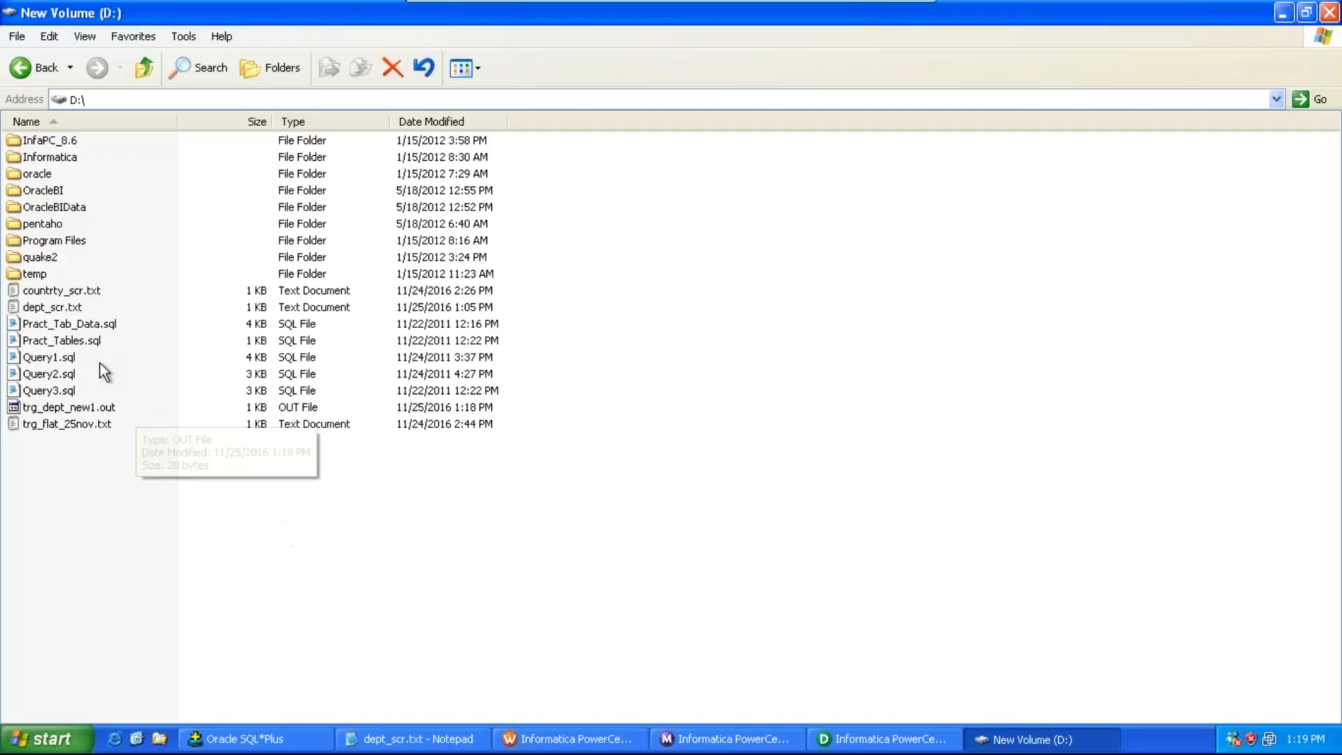
Step: Open the output file trg_dept_new1.out on the D: drive with Notepad
left_click(78, 409)
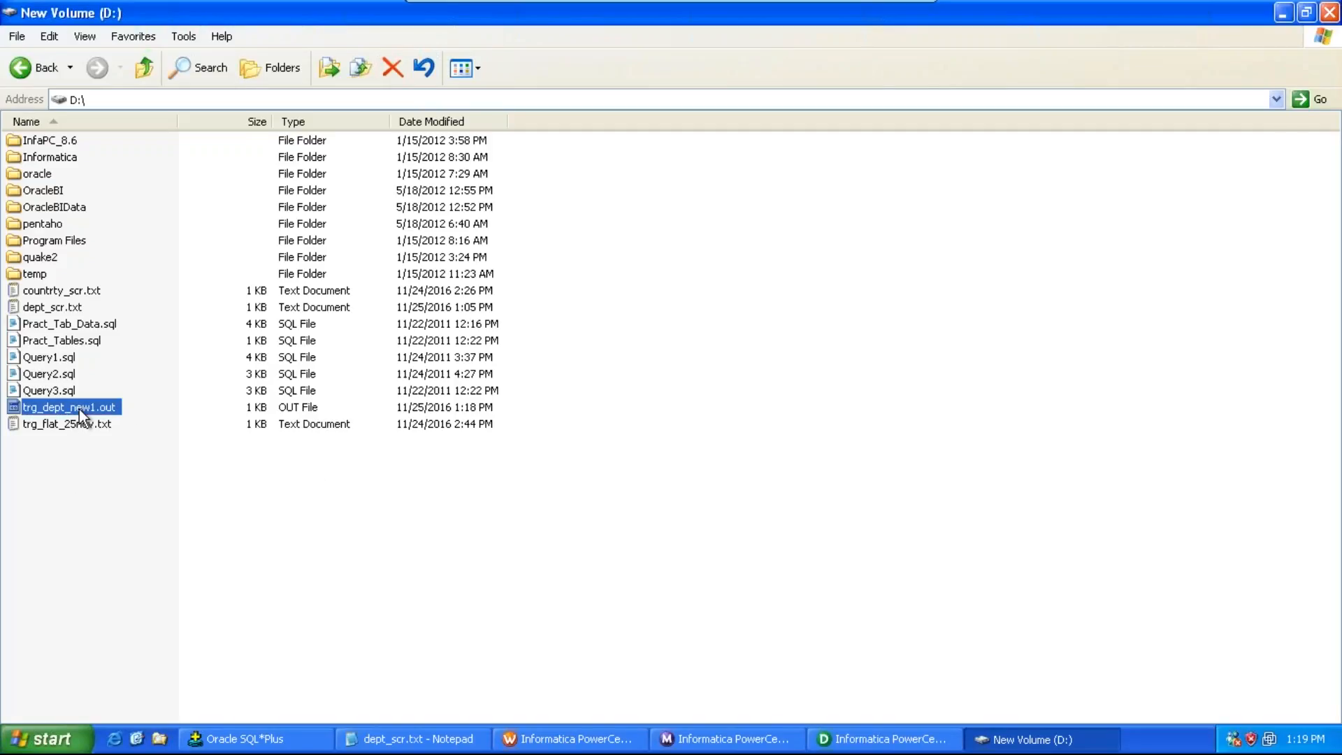
double_click(78, 409)
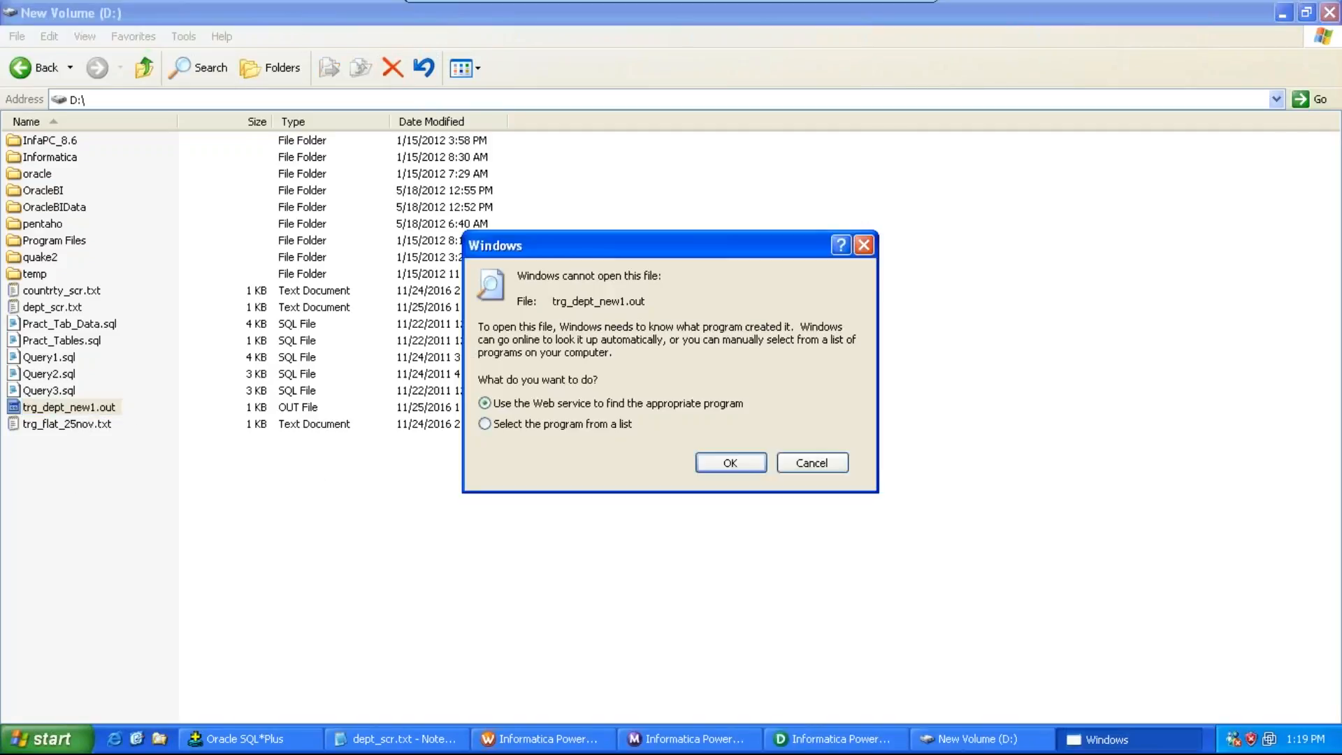
left_click(512, 425)
left_click(707, 463)
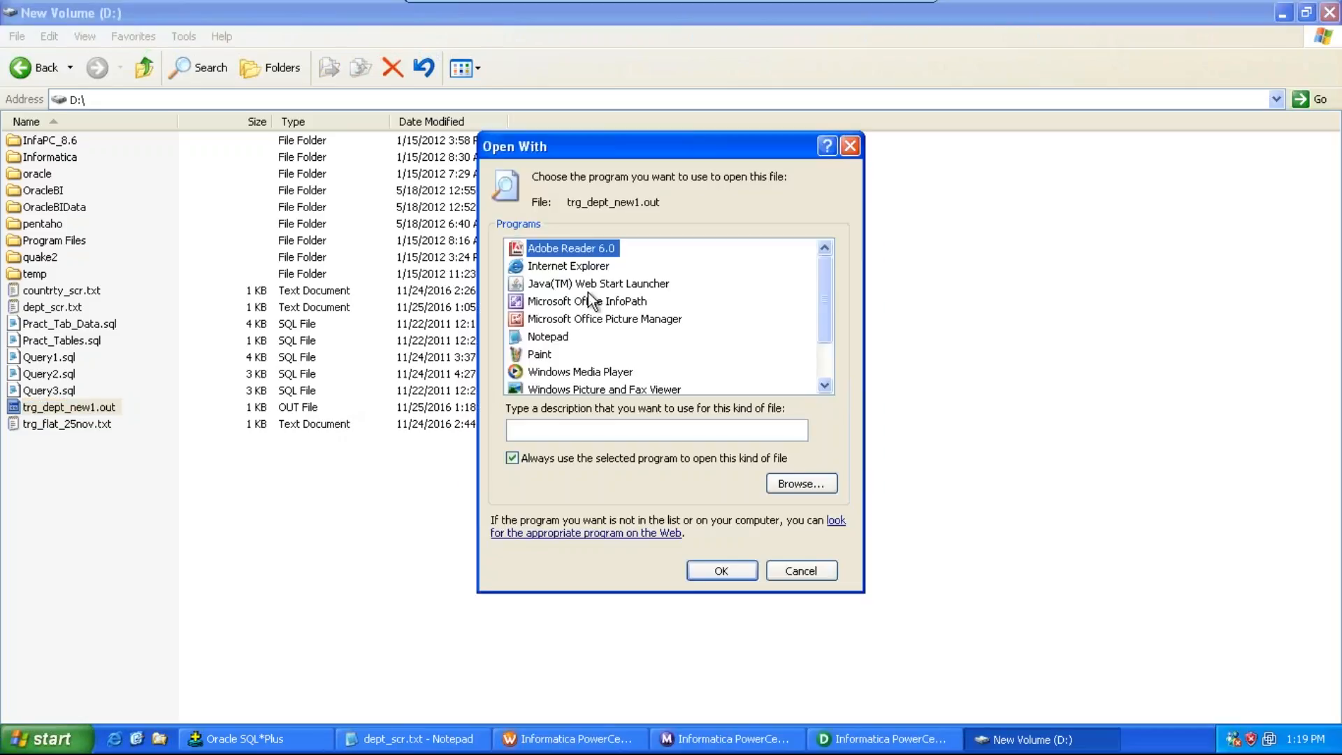
left_click(538, 338)
double_click(539, 338)
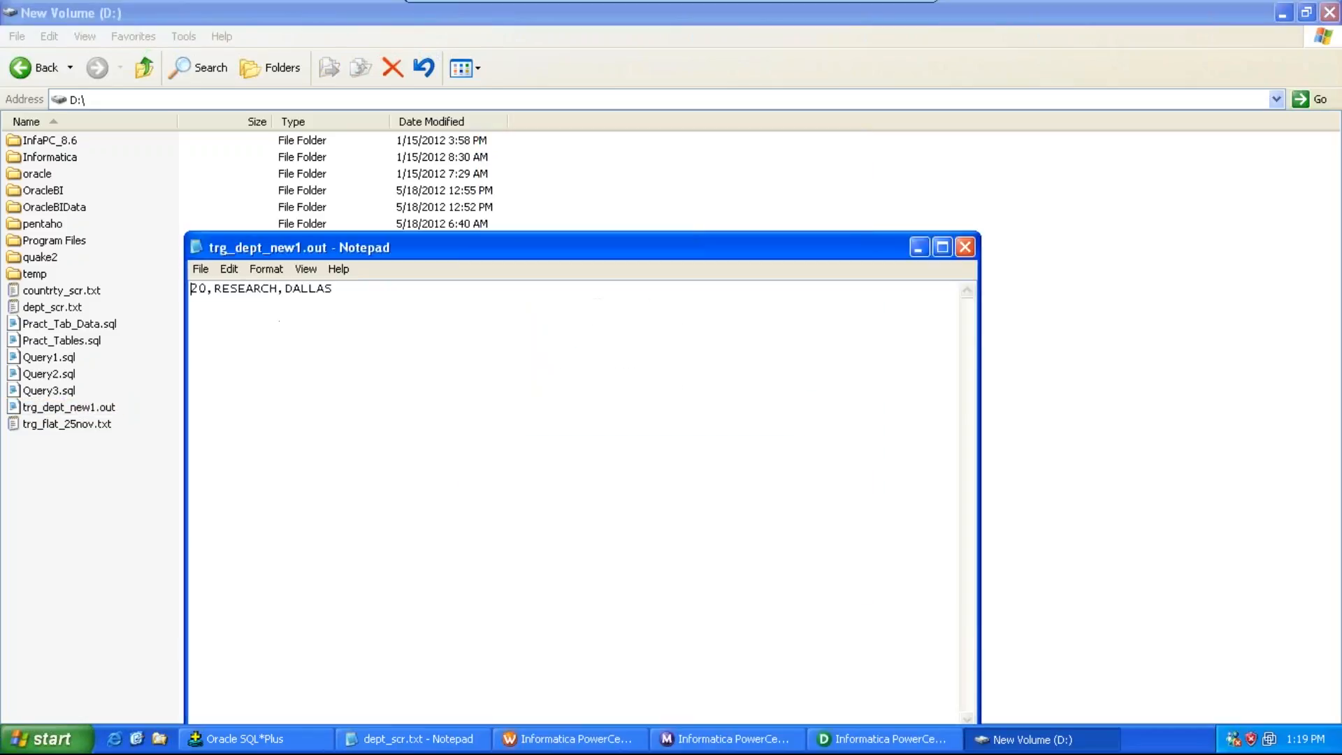
Step: Change the trg_dept_new target's output filename to trg_dept_new1.txt in the session's mapping properties
left_click(964, 248)
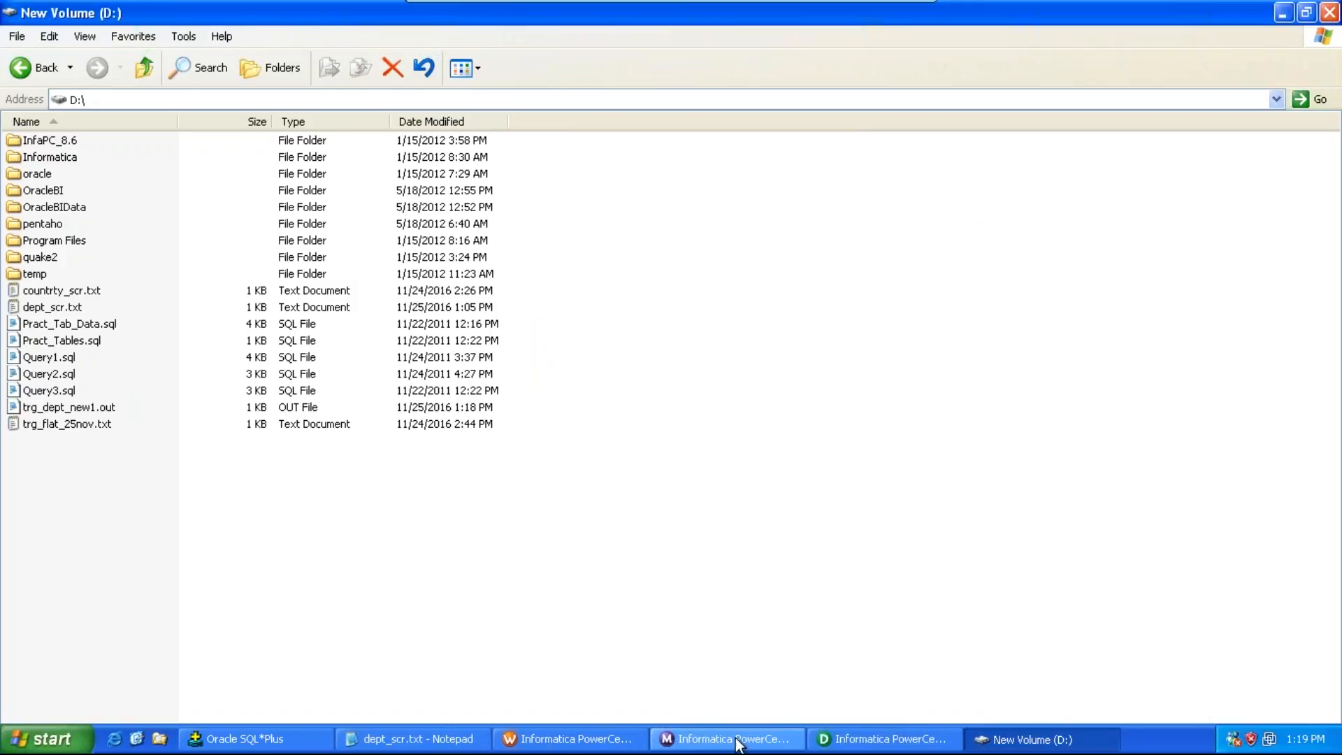
left_click(614, 741)
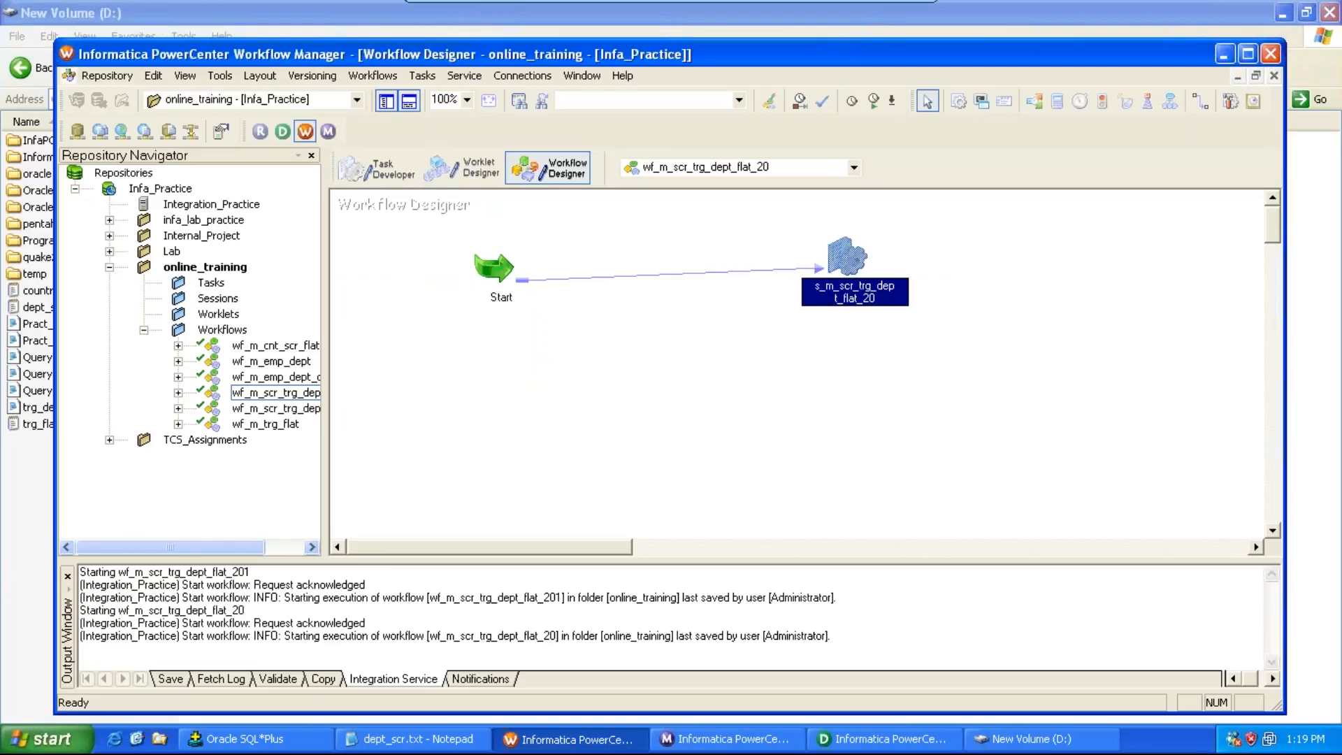
double_click(849, 259)
left_click(582, 152)
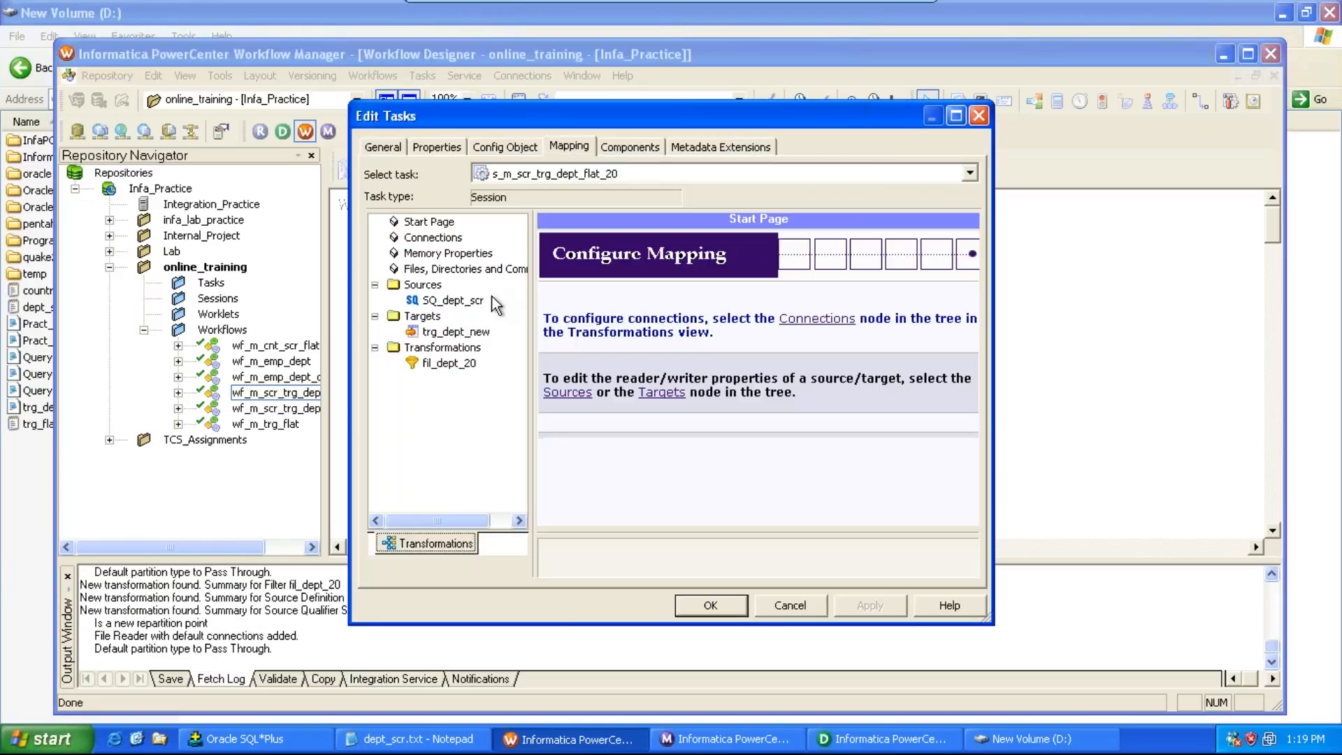
left_click(462, 331)
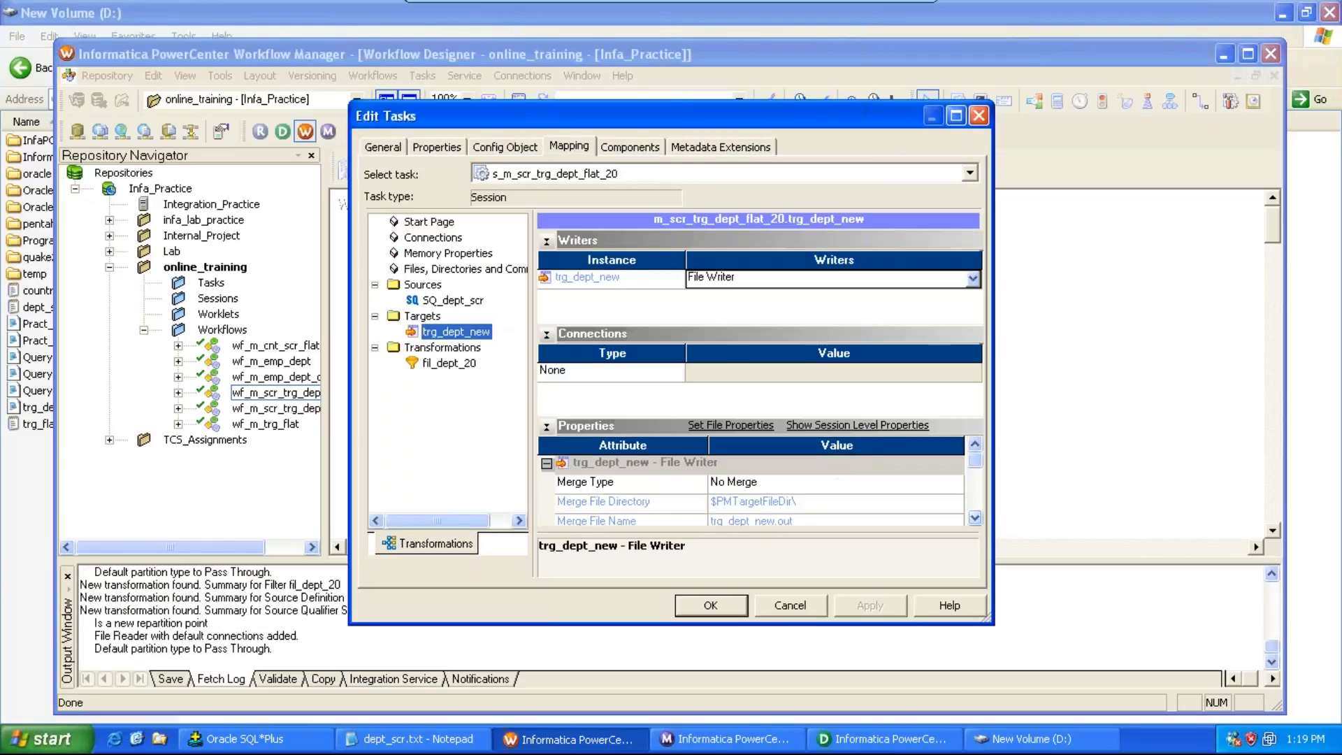
left_click(975, 518)
left_click(976, 518)
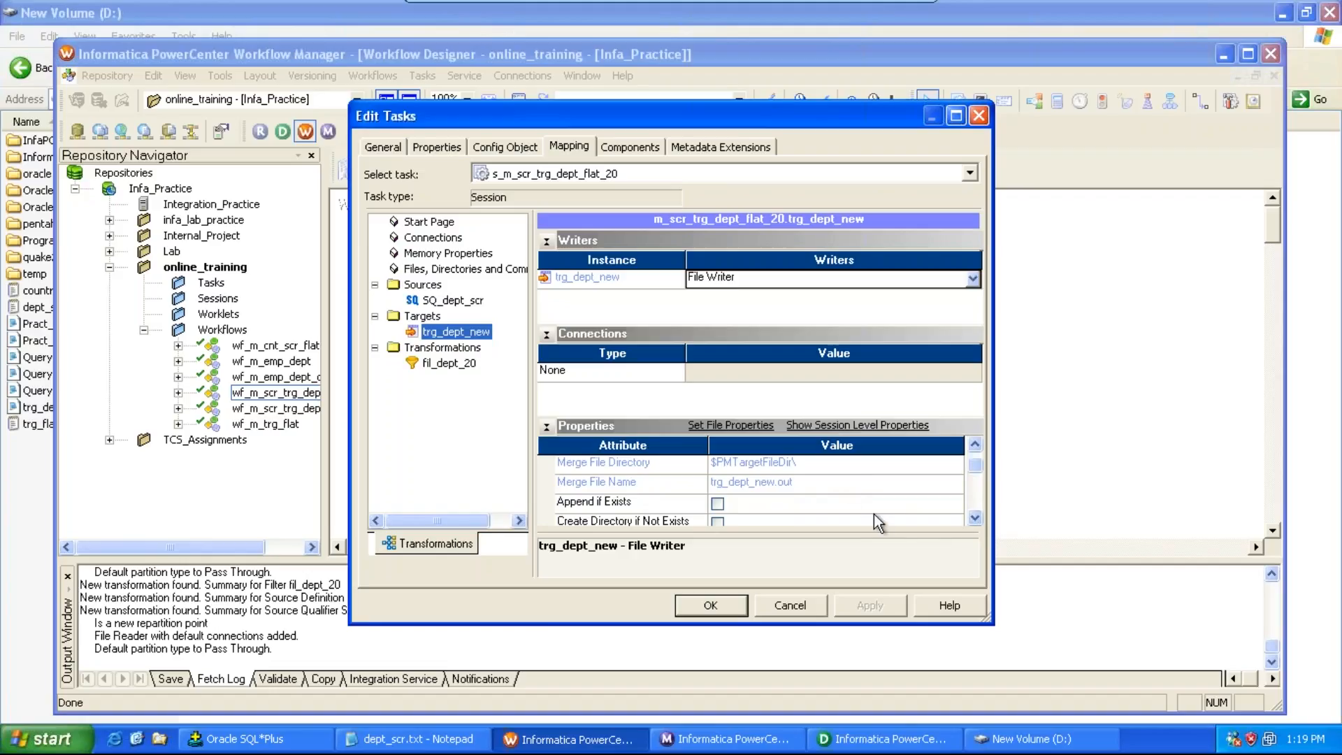
left_click(976, 518)
left_click(976, 518)
left_click(976, 518)
left_click(975, 518)
left_click(975, 518)
left_click(975, 518)
left_click(976, 518)
left_click(975, 518)
left_click(803, 481)
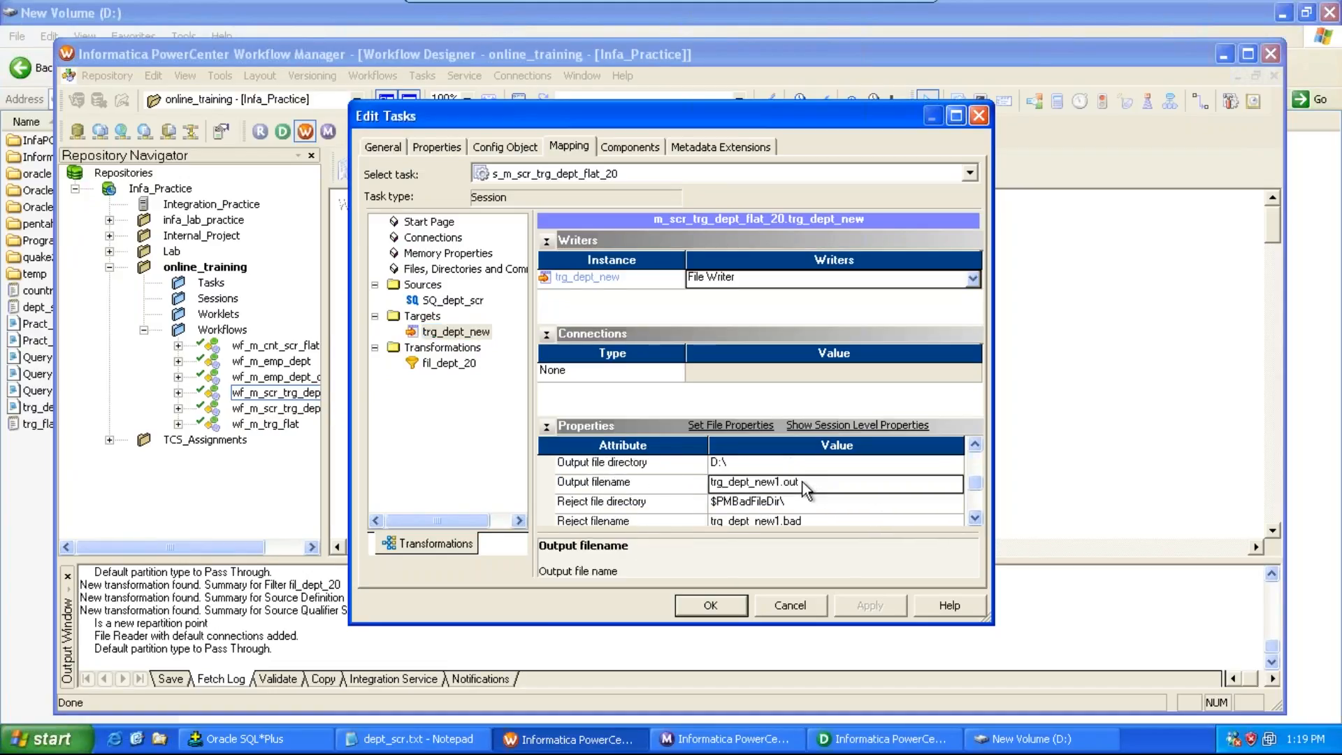
key("BackSpace")
key("BackSpace")
type("txt")
left_click(710, 606)
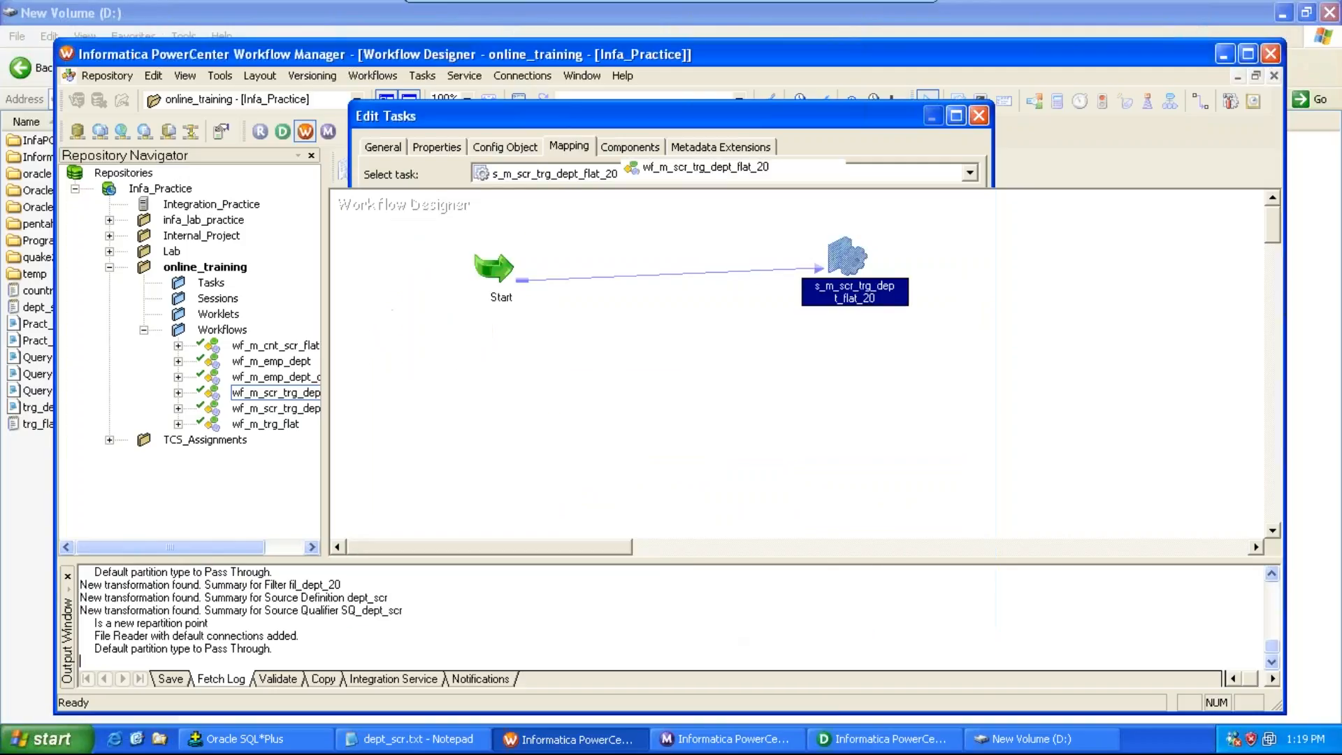
Step: Save the session changes and start workflow wf_m_scr_trg_dept_flat_20
key("ctrl+s")
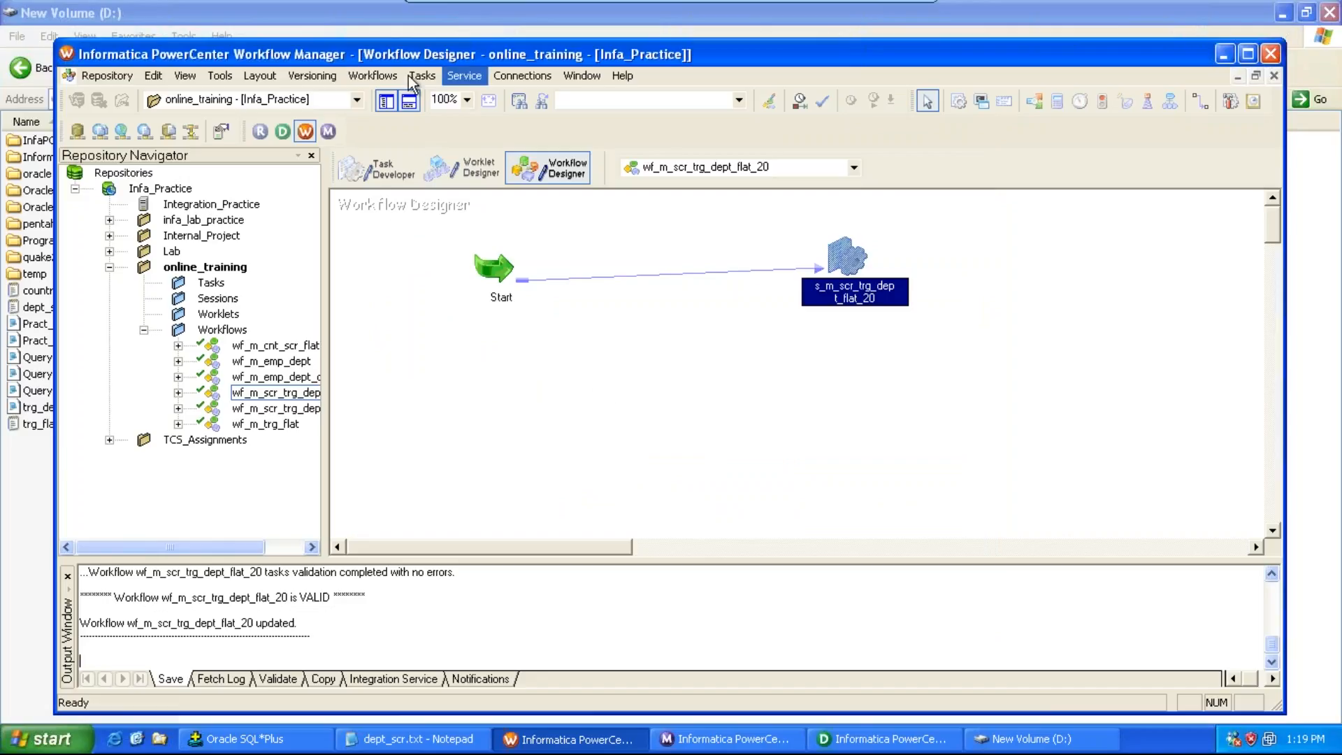
left_click(375, 74)
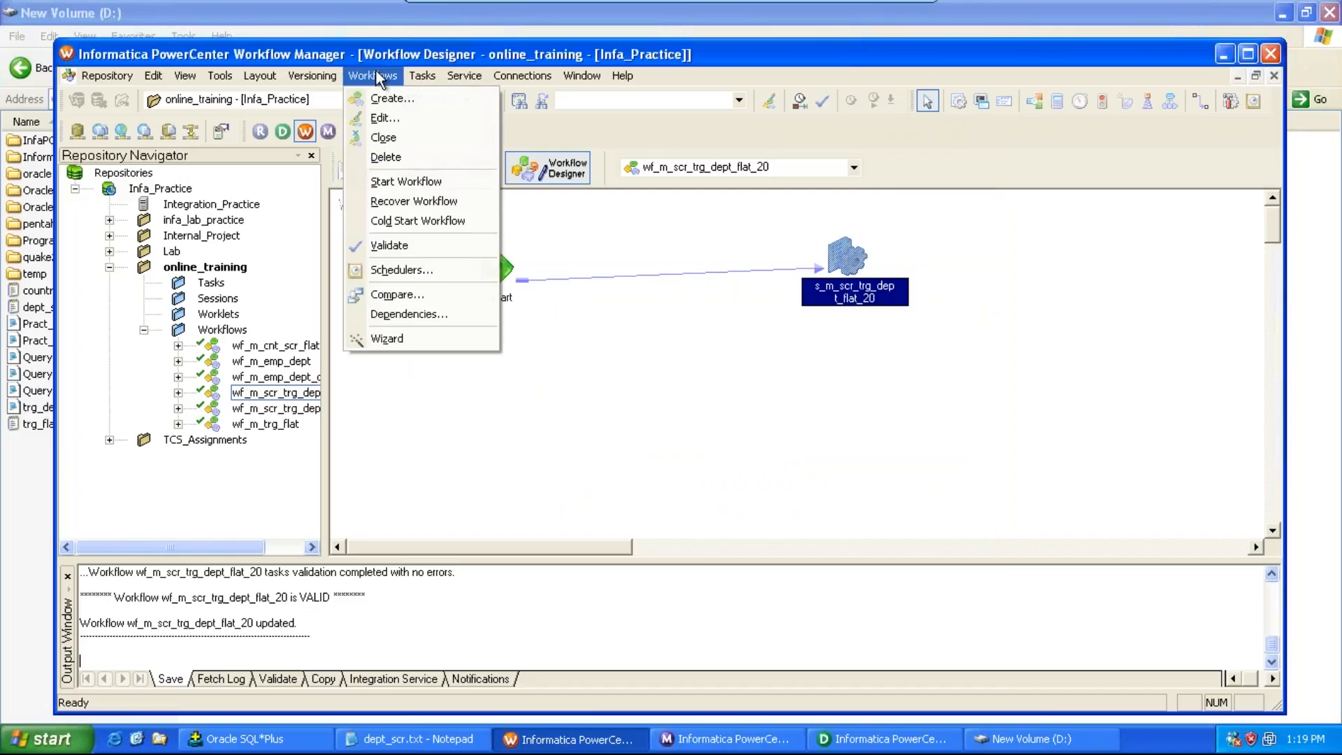
left_click(404, 176)
Step: Open the new output file trg_dept_new1.txt on the D: drive in Notepad to check its contents
left_click(1006, 739)
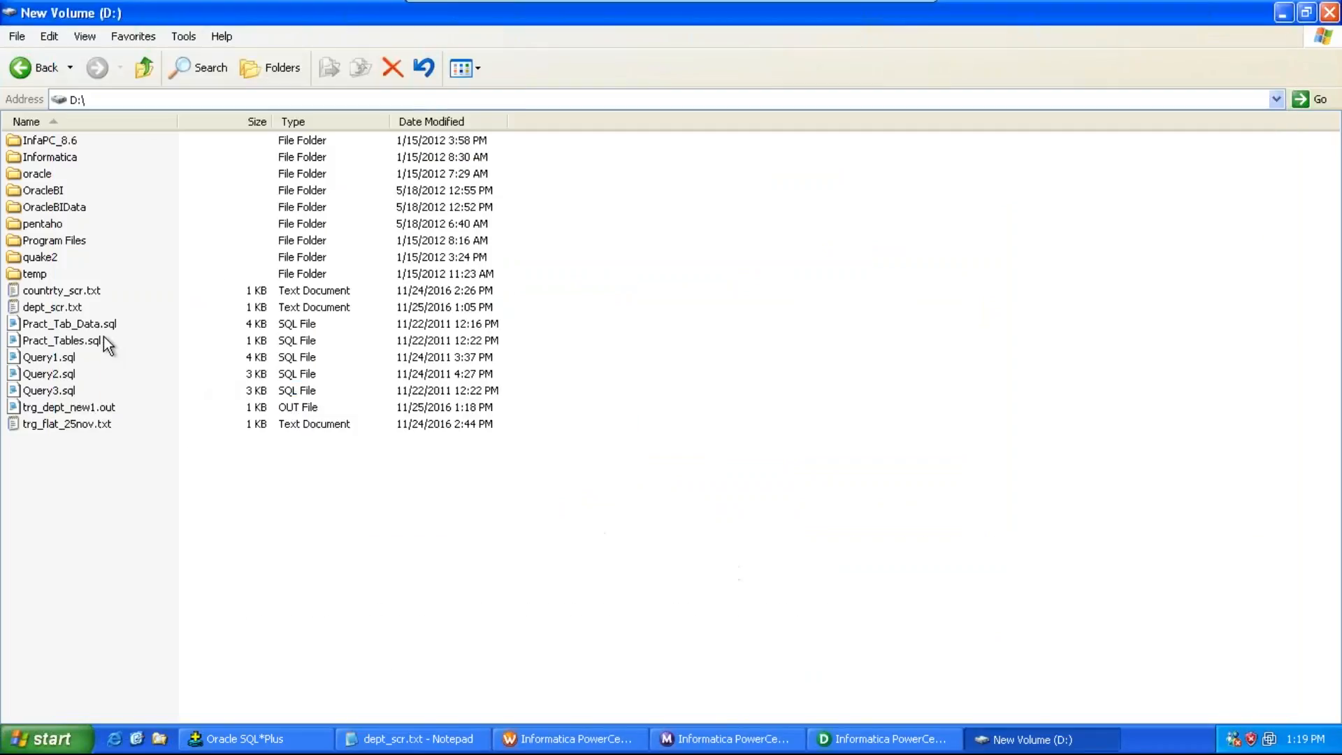
double_click(84, 443)
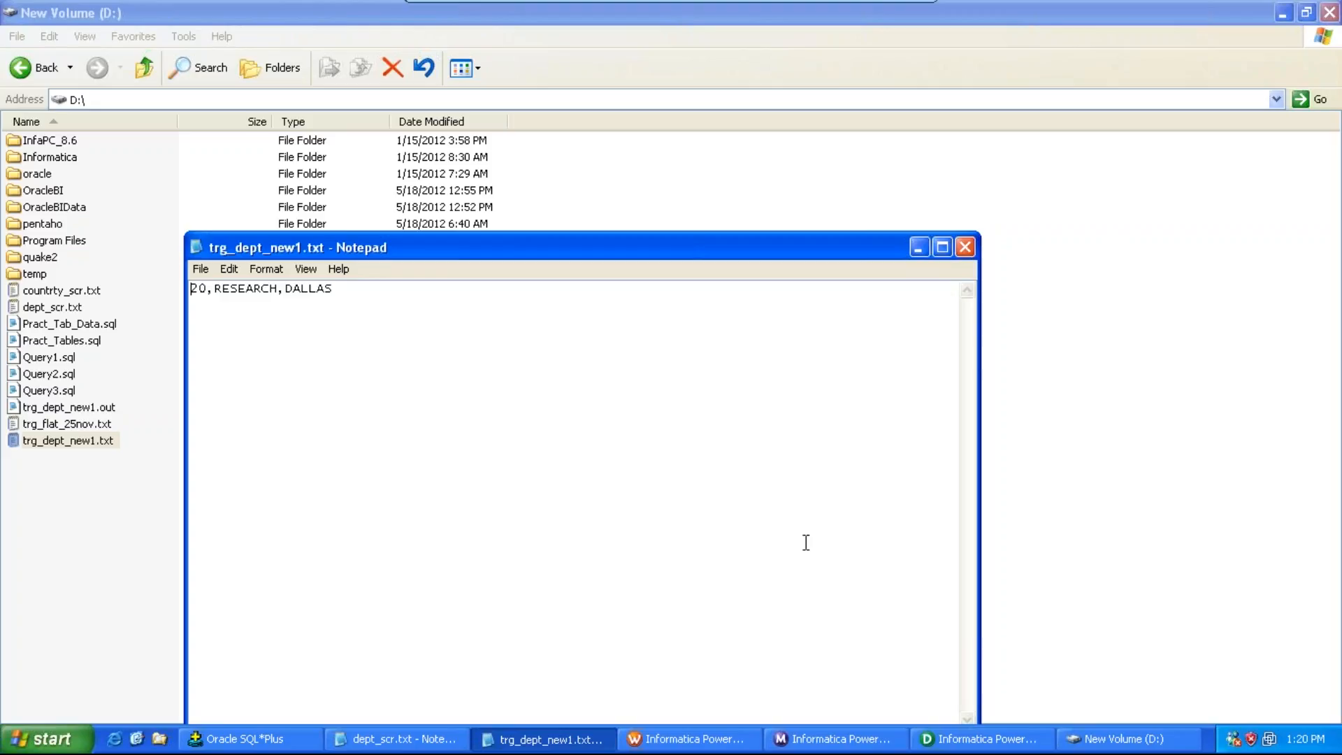
left_click(965, 247)
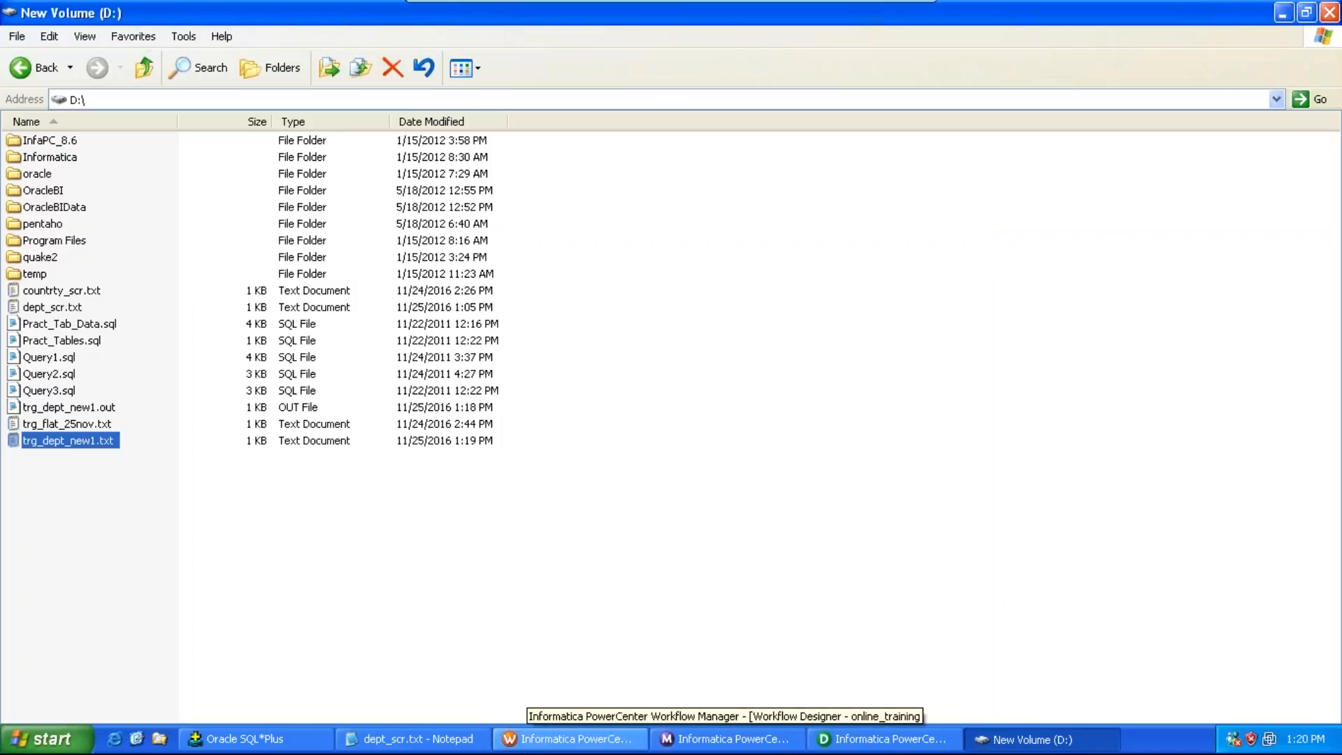
Step: Set the trg_dept_new target's Header Options to Output Field Names in the session's mapping properties
left_click(568, 739)
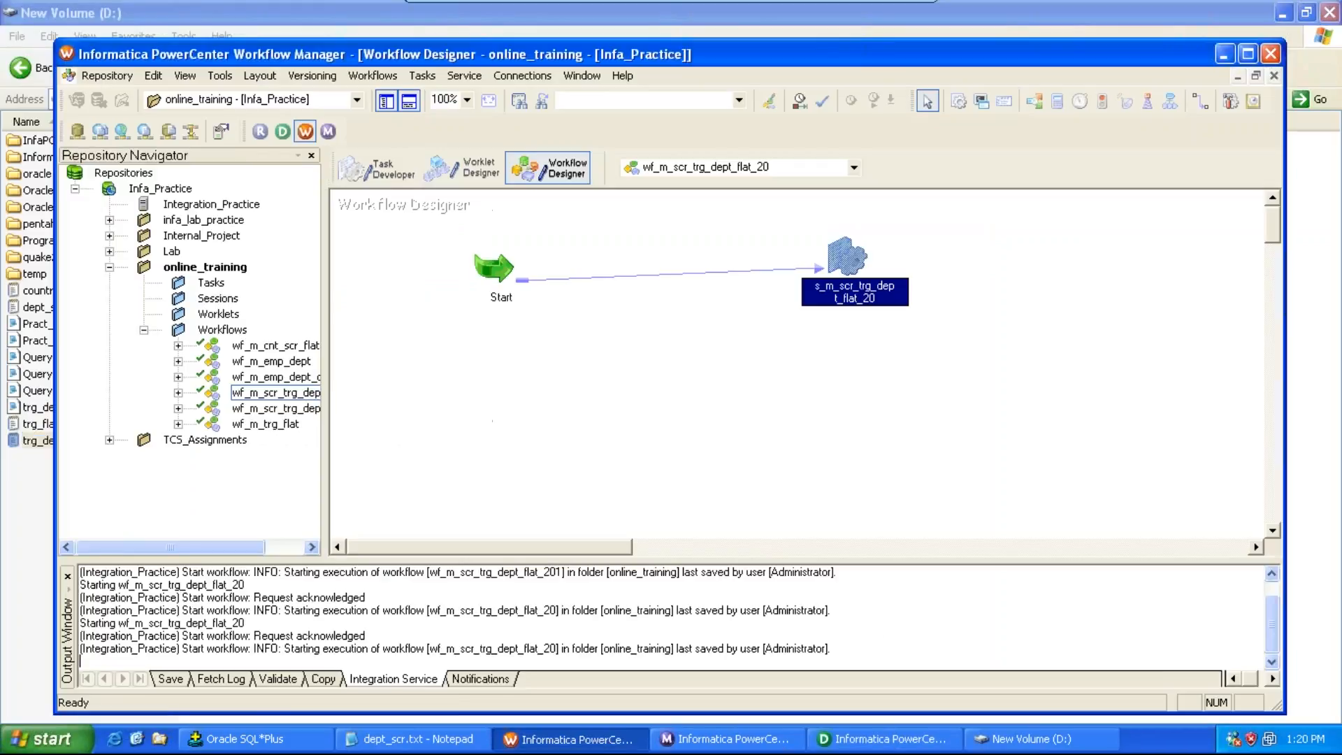
left_click(838, 276)
double_click(839, 276)
left_click(569, 146)
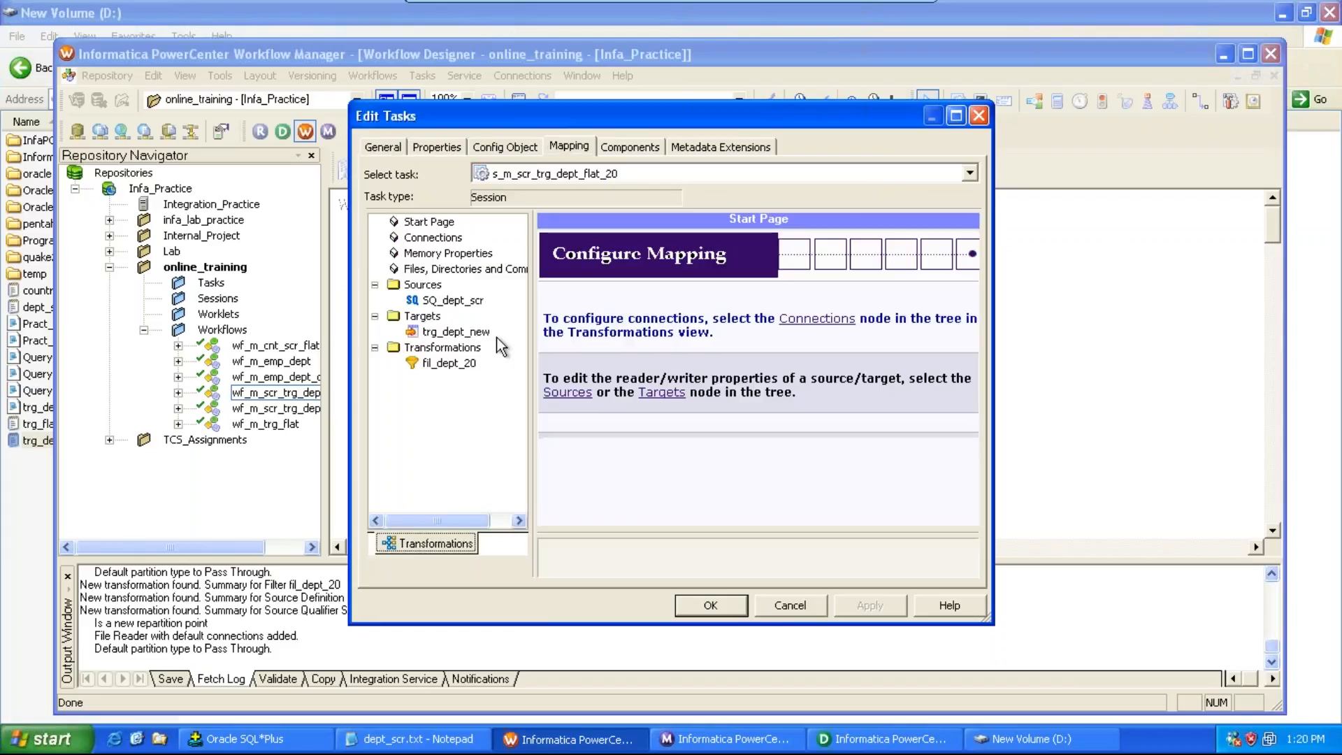
left_click(462, 333)
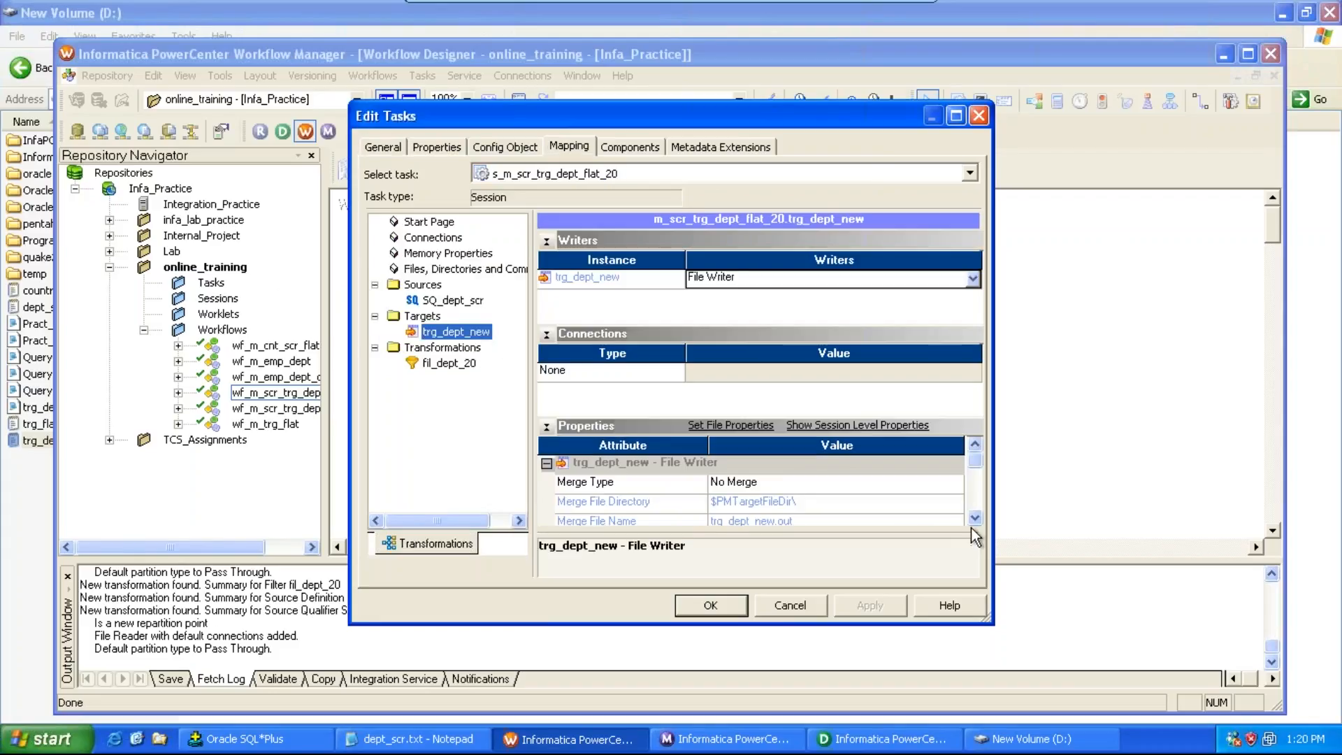
scroll(971, 528, "down", 6)
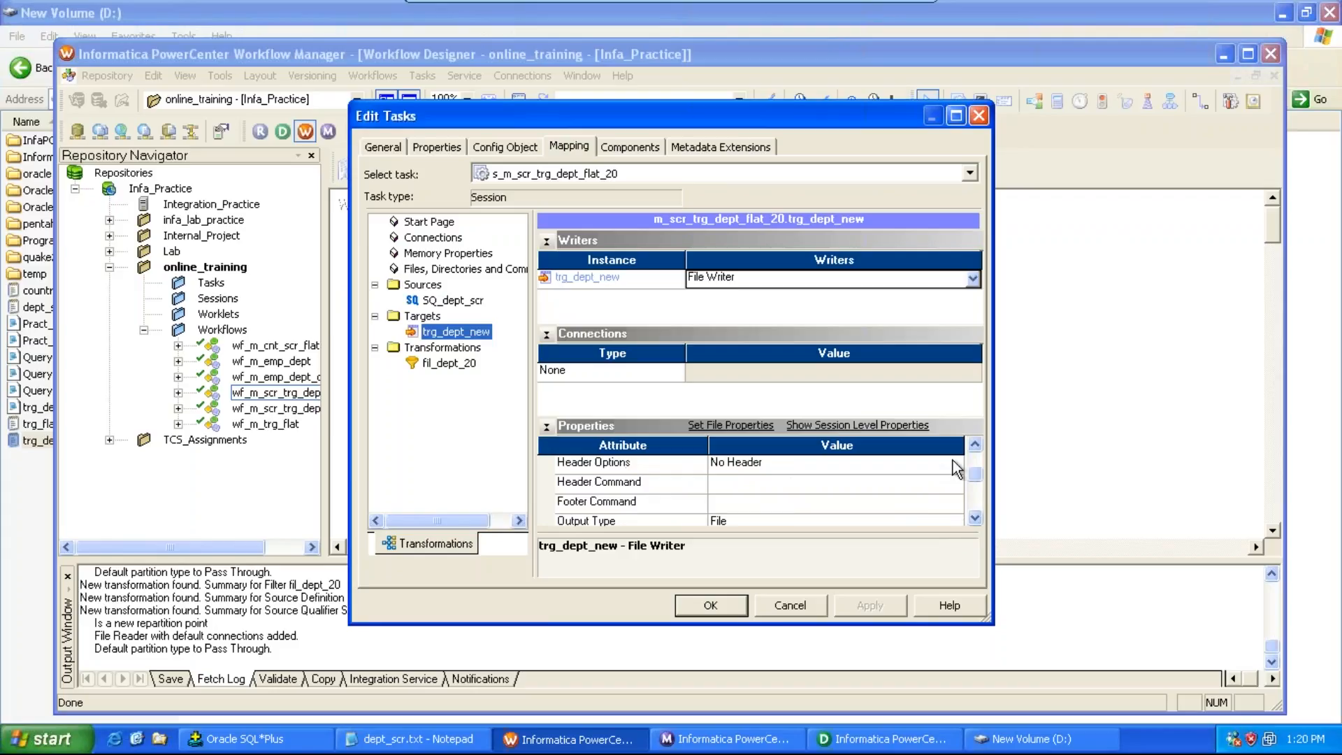
left_click(953, 463)
left_click(952, 463)
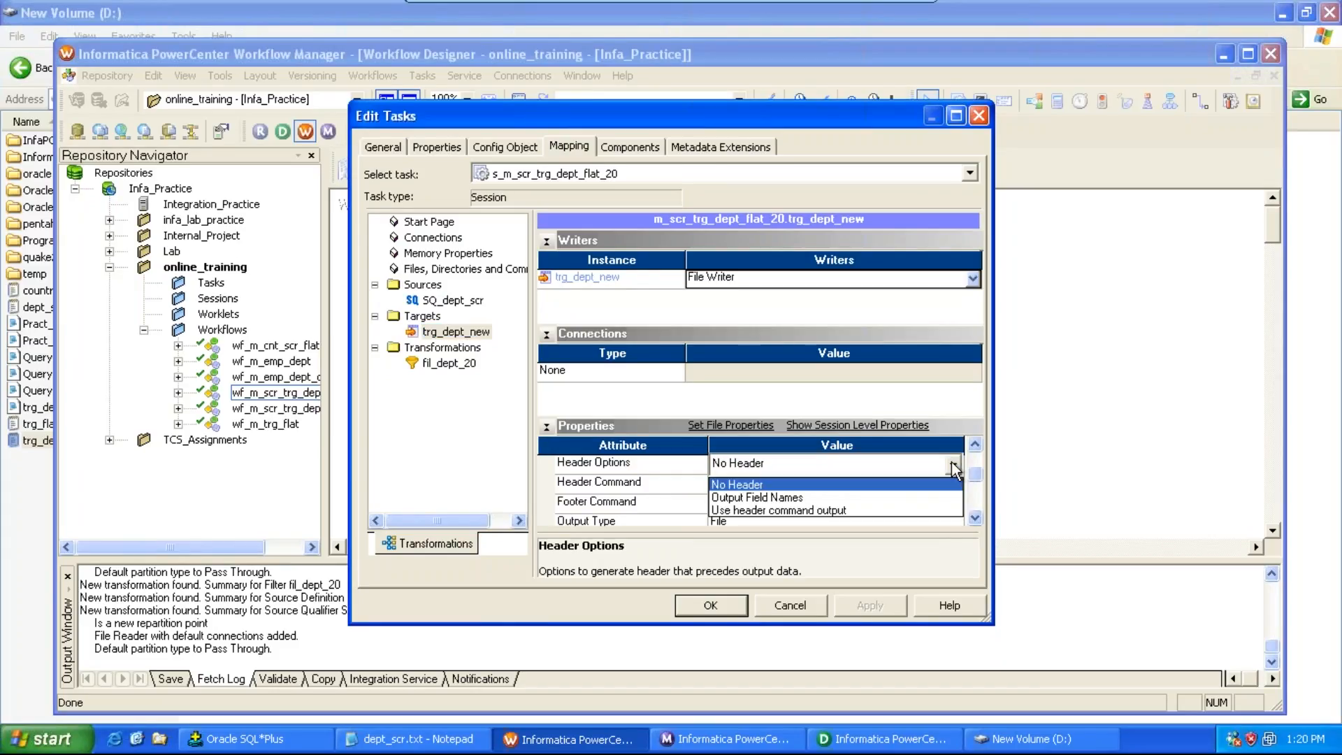
left_click(900, 496)
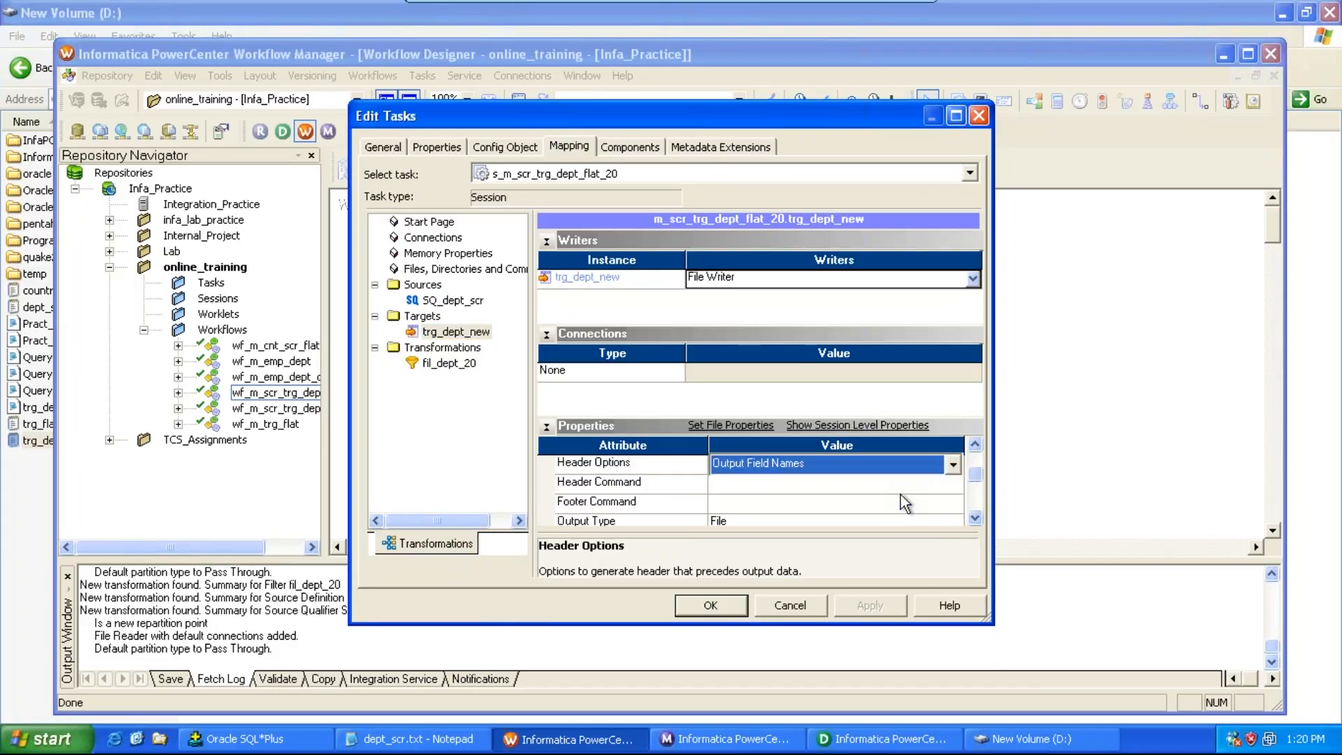
left_click(735, 615)
Step: Save the session and start workflow wf_m_scr_trg_dept_flat_20 again
key("ctrl+s")
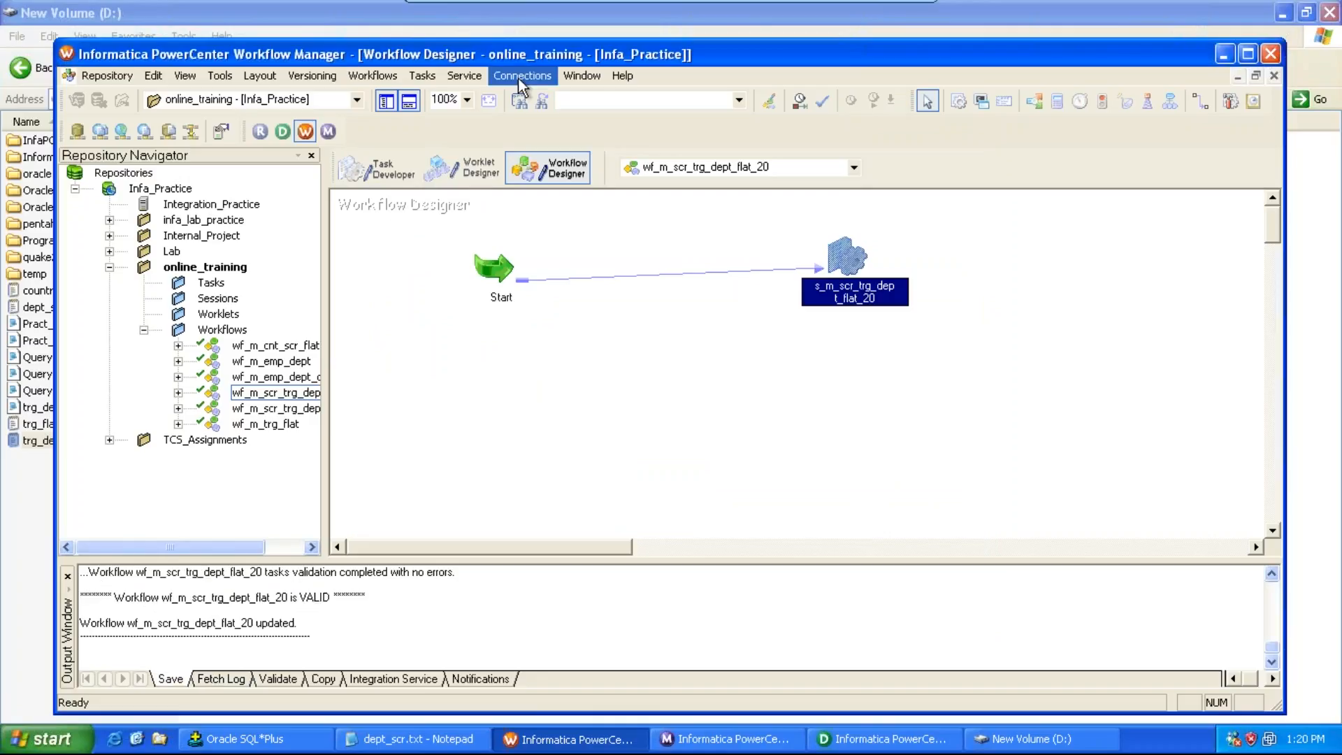
left_click(373, 75)
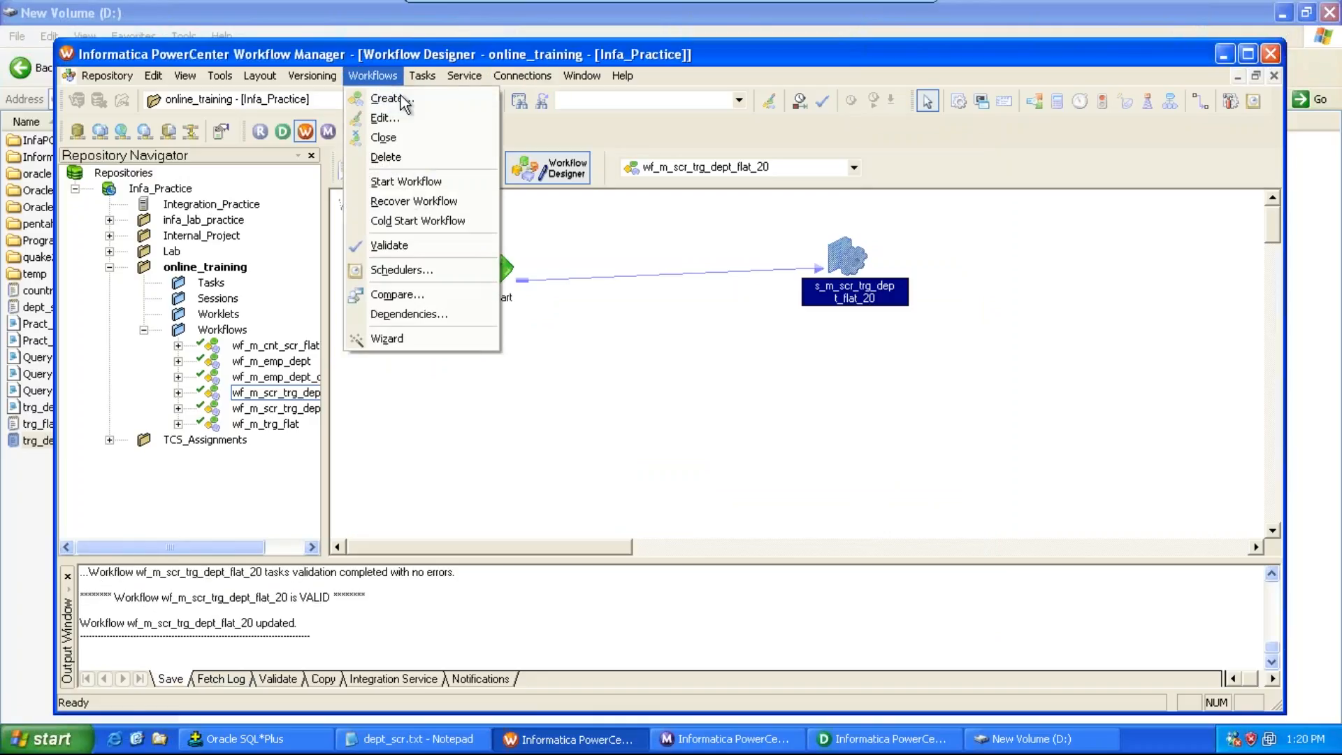
left_click(421, 183)
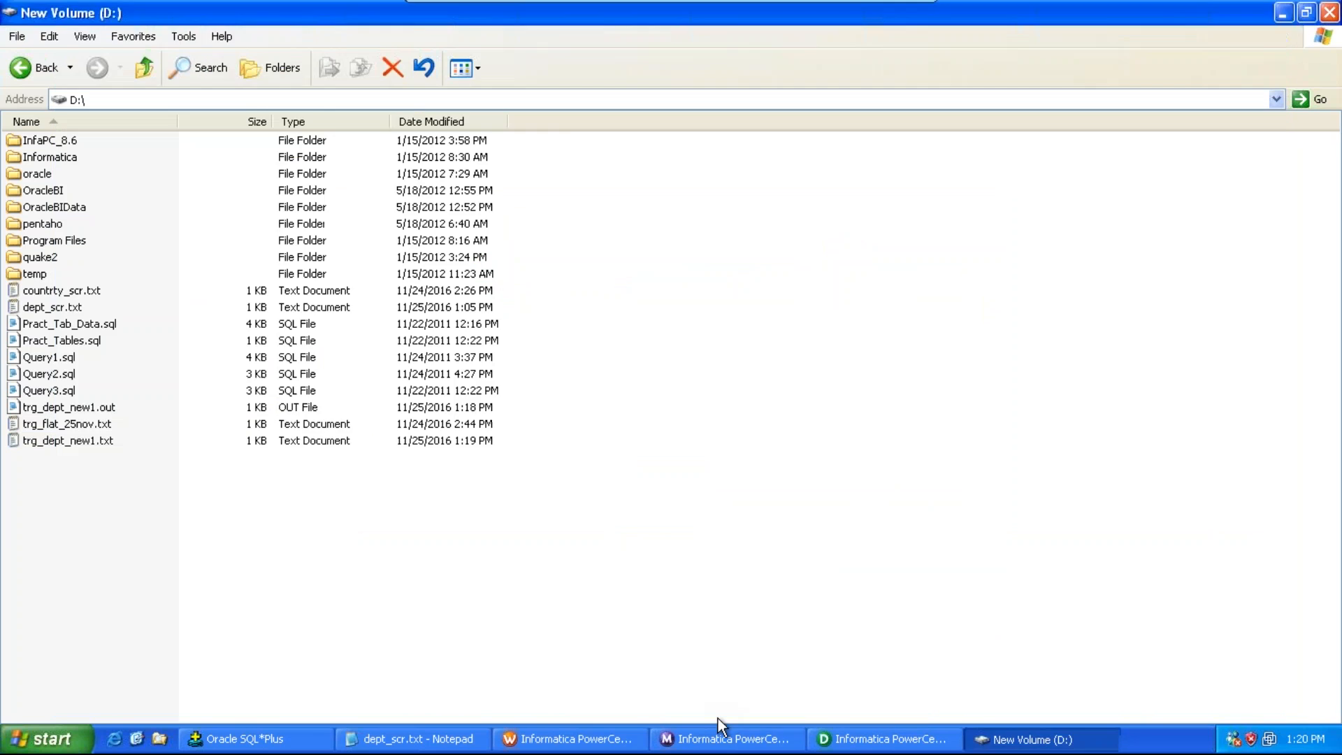
Step: Reopen trg_dept_new1.txt on the D: drive in Notepad to check the header row
left_click(720, 739)
left_click(720, 739)
double_click(110, 443)
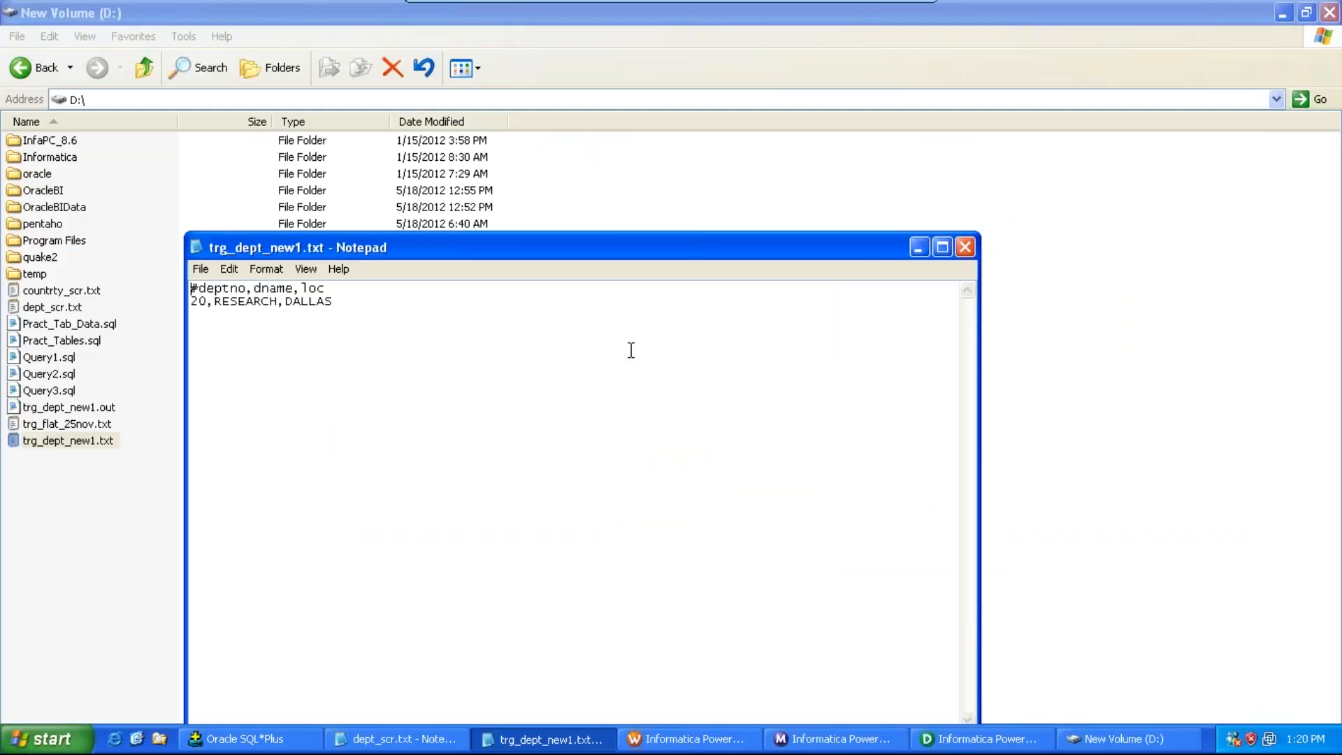
left_click(964, 249)
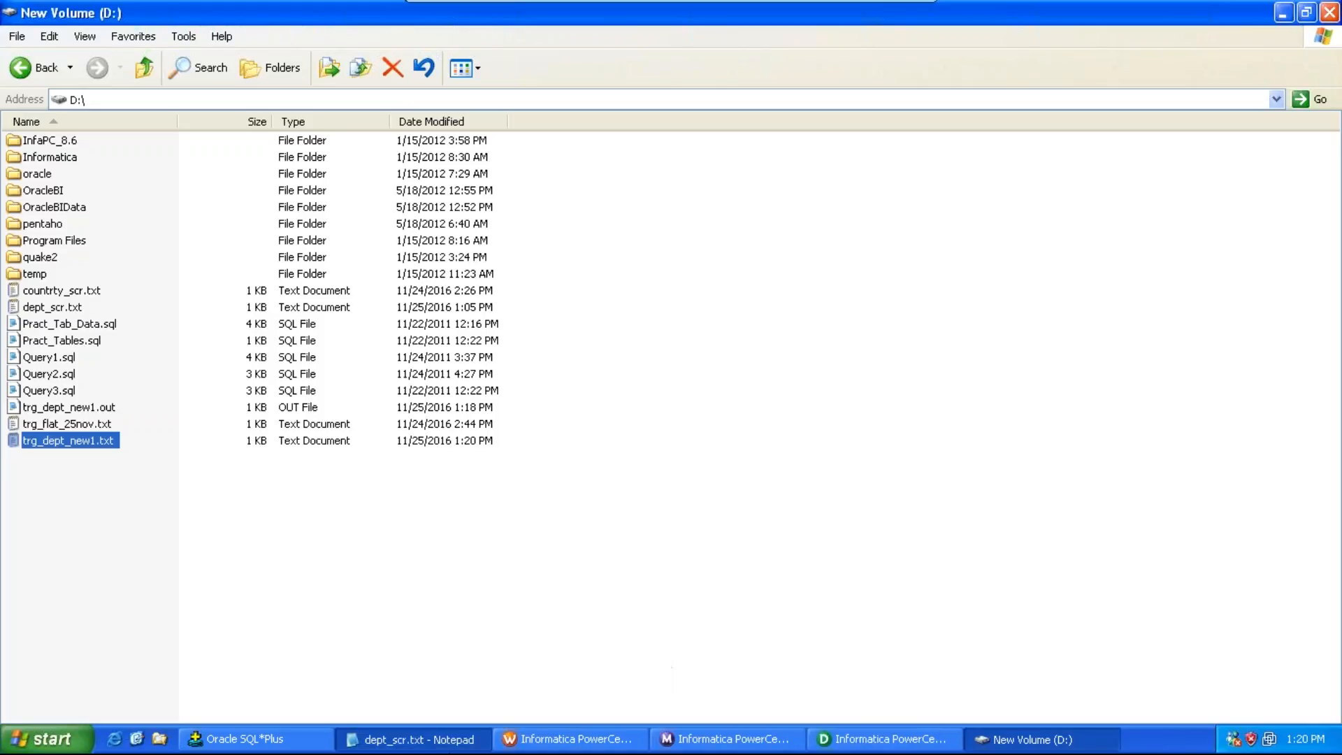
Step: Leave the virtual machine and switch to the informatica_docs notes document in Word
left_click(461, 739)
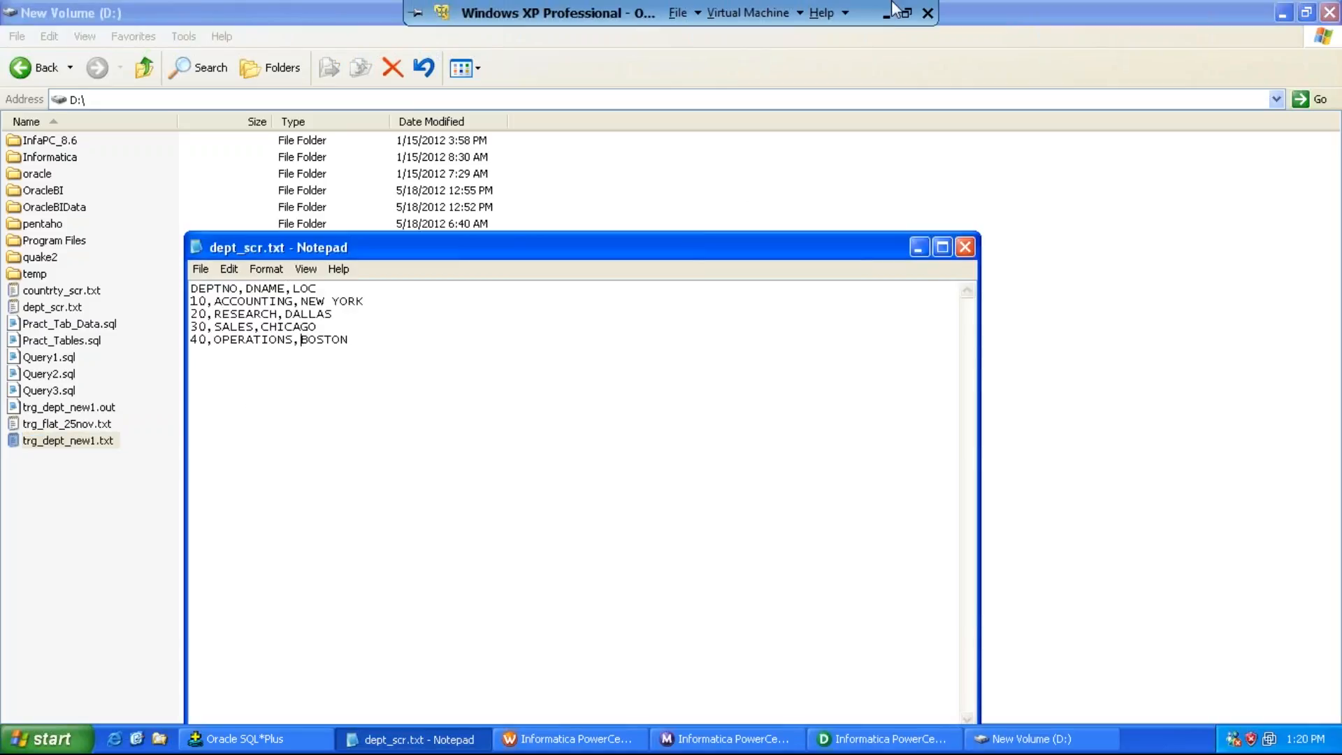
left_click(885, 14)
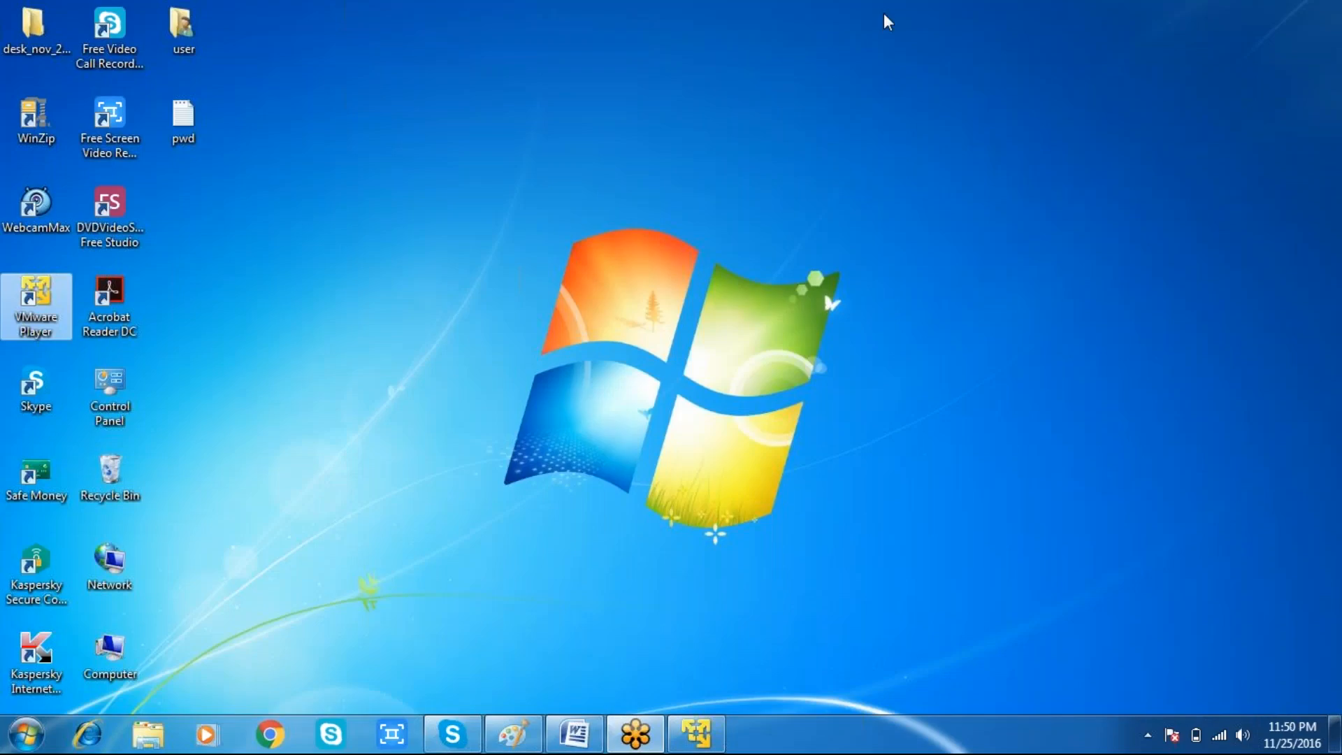
left_click(587, 745)
left_click(697, 614)
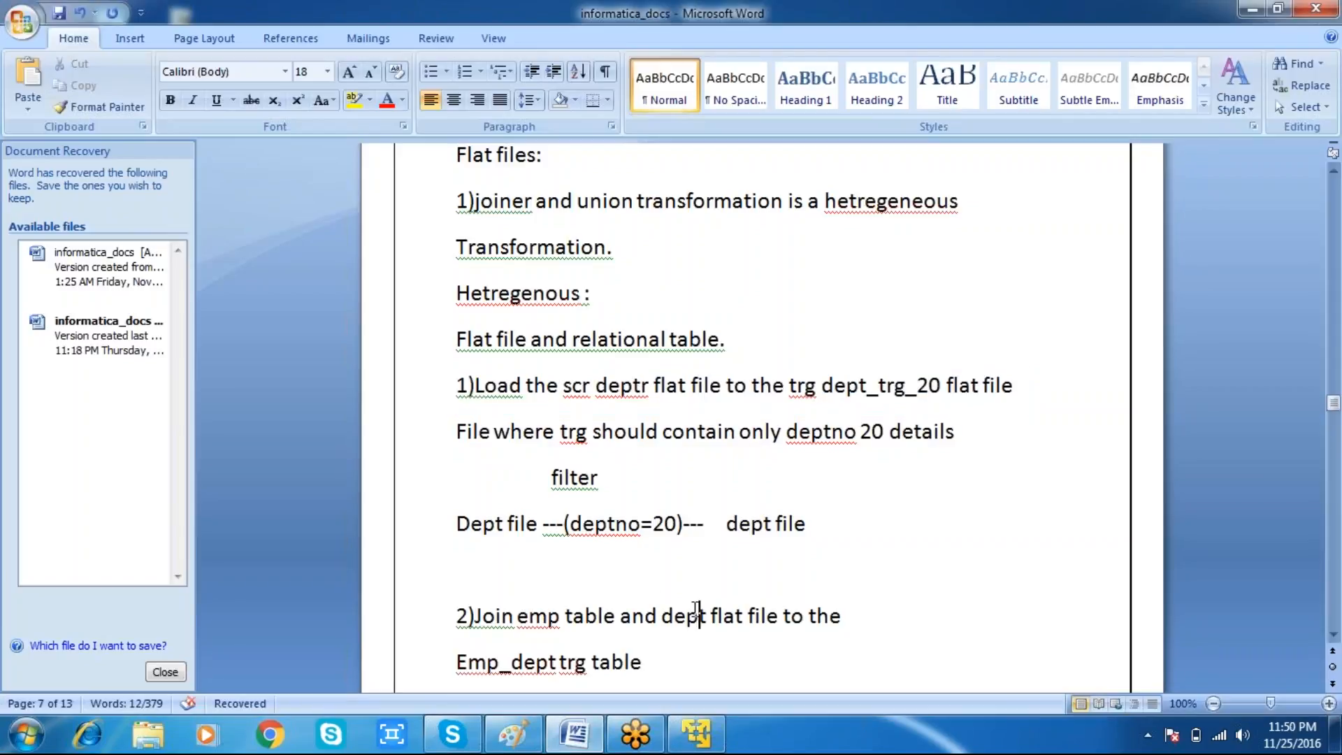
Step: Insert three blank lines before the NOTE line about union being a heterogeneous transformation
key("Down")
key("Down")
key("Down")
key("Up")
key("Up")
key("Up")
key("Down")
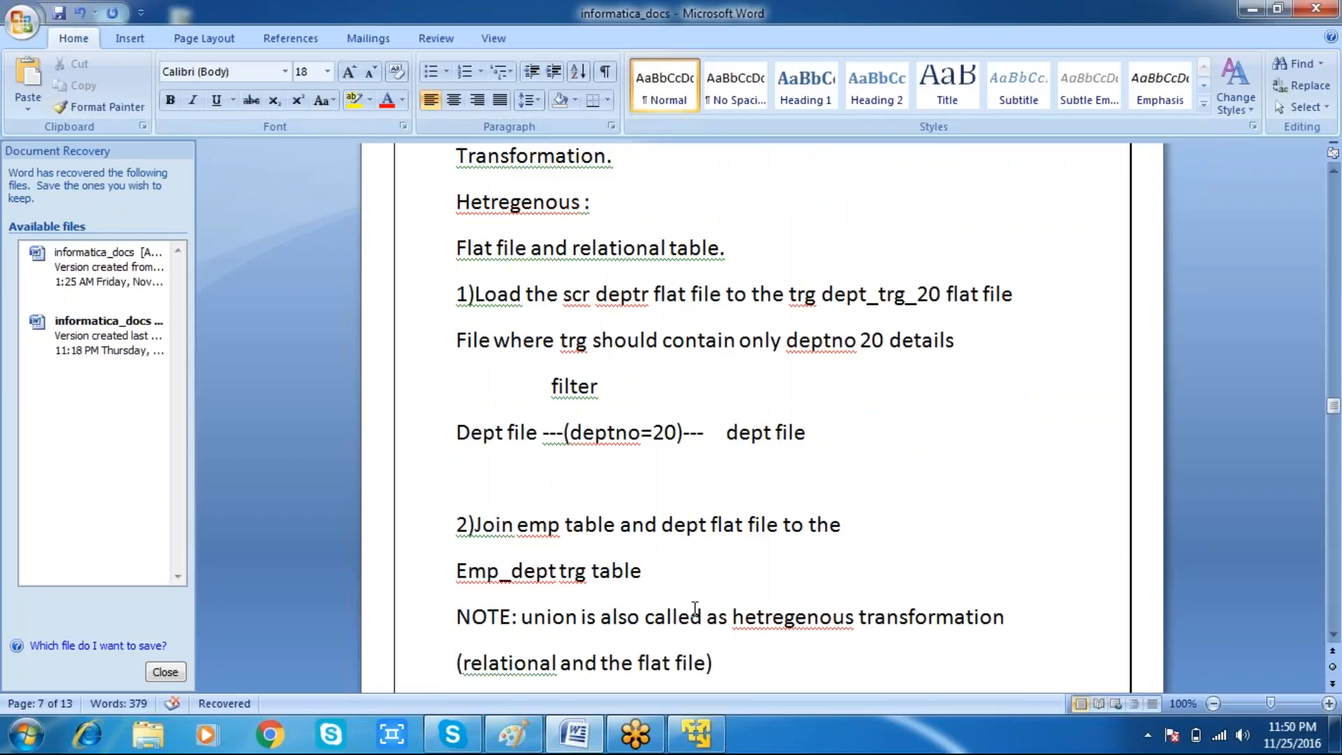
key("Return")
key("Return")
key("Return")
key("Down")
key("Up")
key("Up")
key("Up")
key("Up")
key("Up")
key("Up")
key("Up")
key("Up")
key("Up")
key("Down")
key("Down")
key("Down")
key("Down")
key("Down")
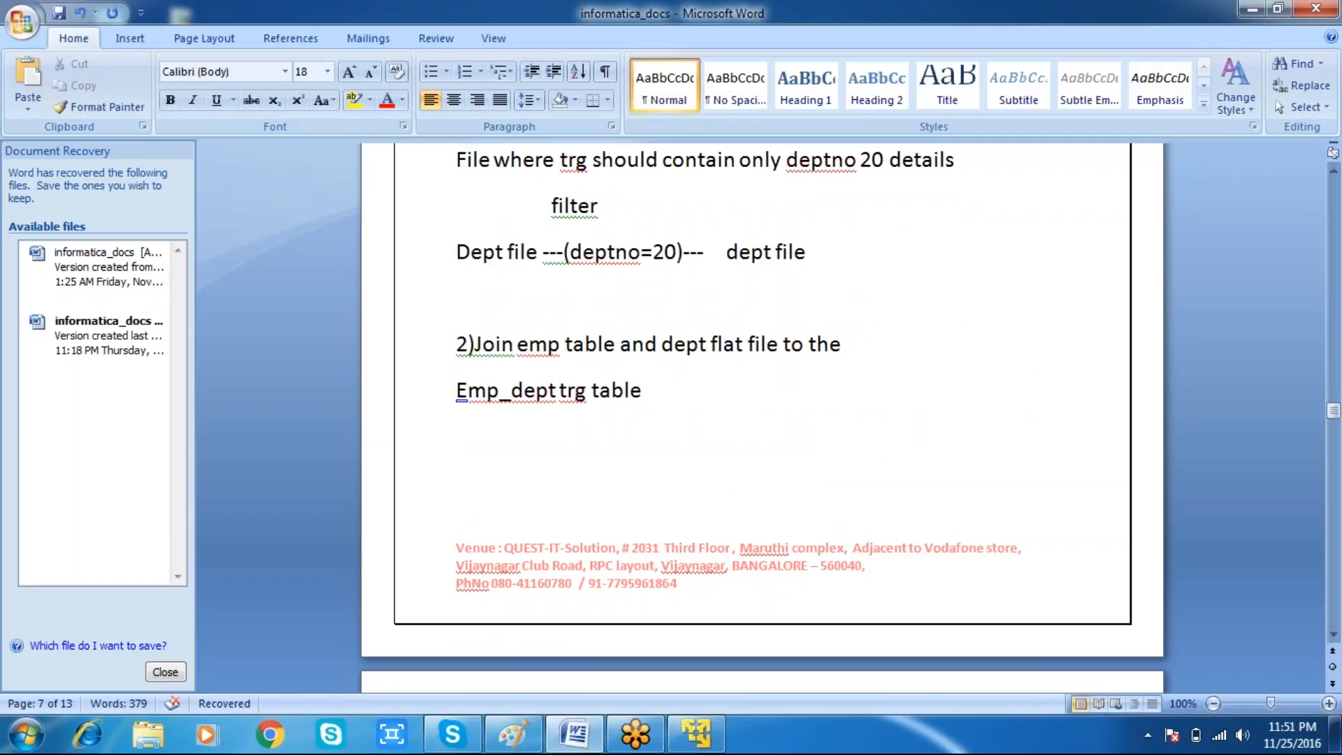
Step: Move through the Emp_dept trg table line and scroll the notes around the second exercise
key("End")
key("Left")
key("Left")
key("Left")
key("Left")
key("Left")
key("Left")
key("Left")
key("Left")
key("Left")
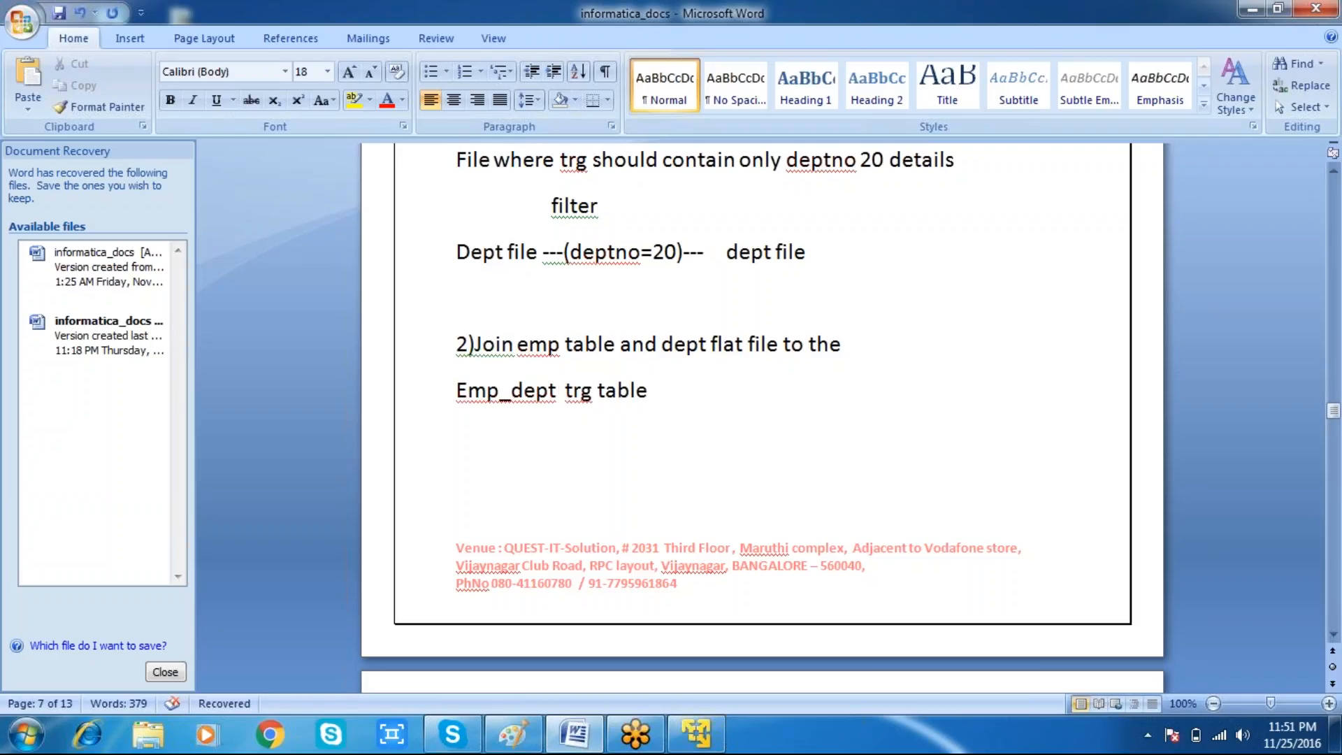
key("Down")
scroll(762, 419, "down", 3)
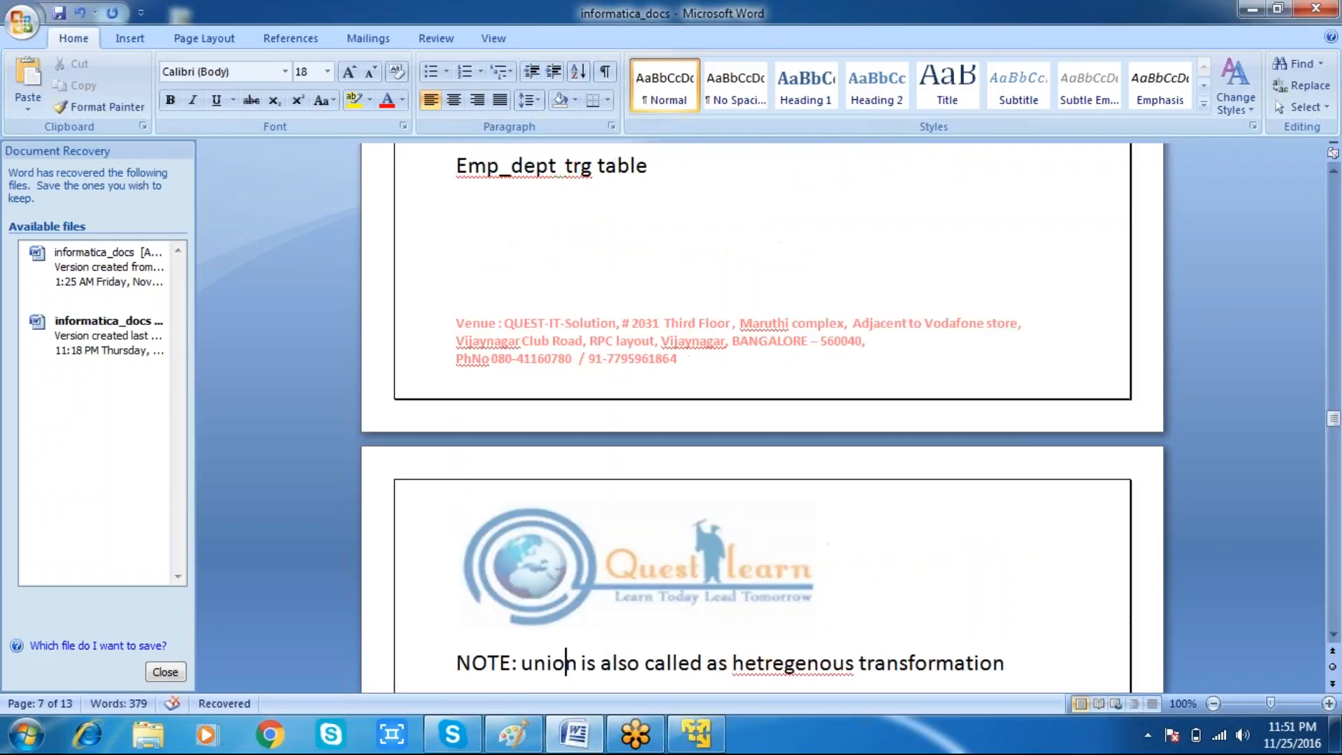
key("Up")
key("Up")
key("Up")
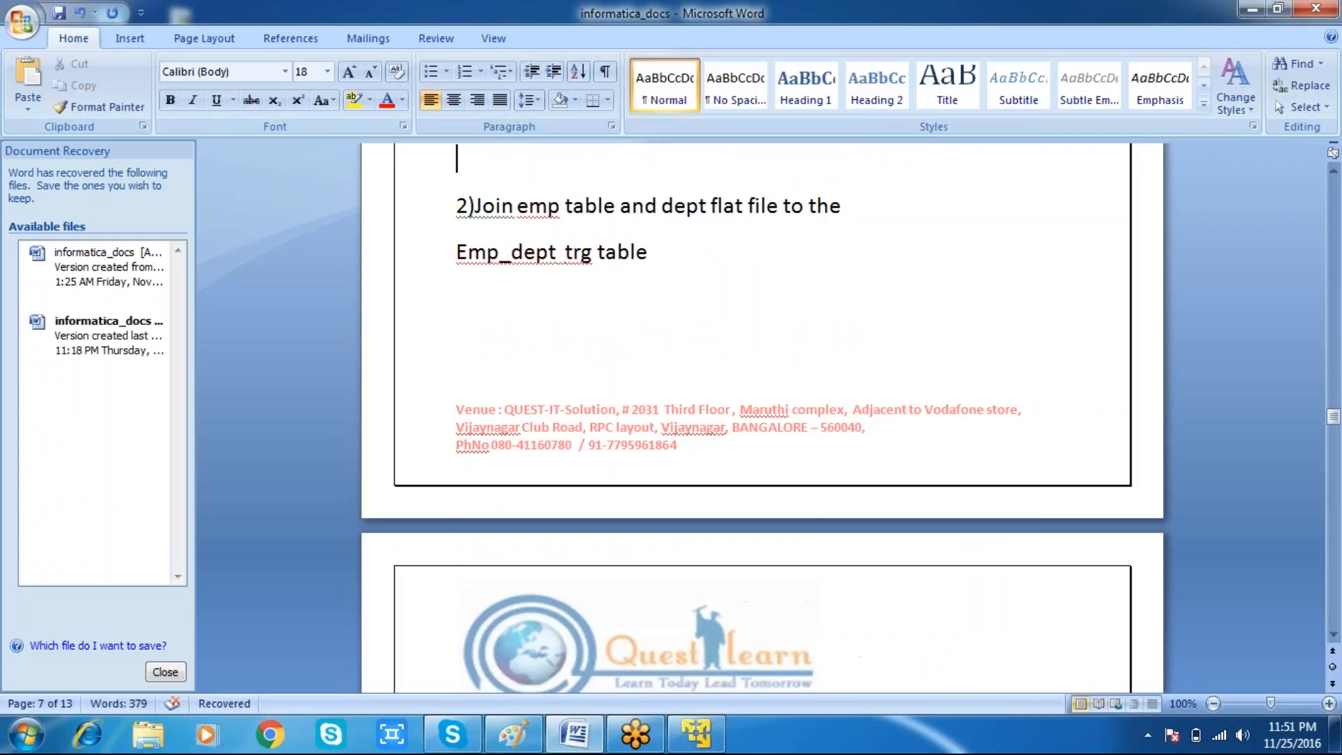
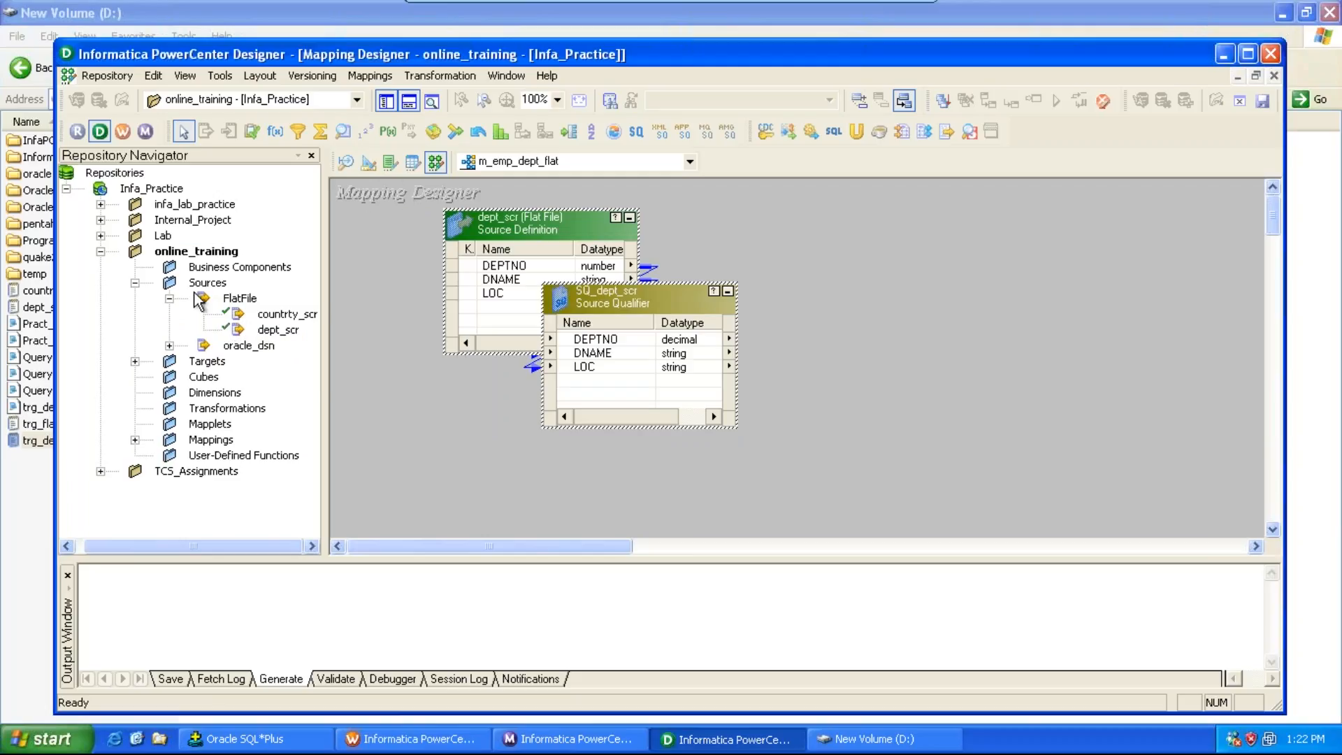
Step: Add the EMP Oracle source and the EMP_DEPT target definition to the m_emp_dept_flat mapping
left_click(170, 346)
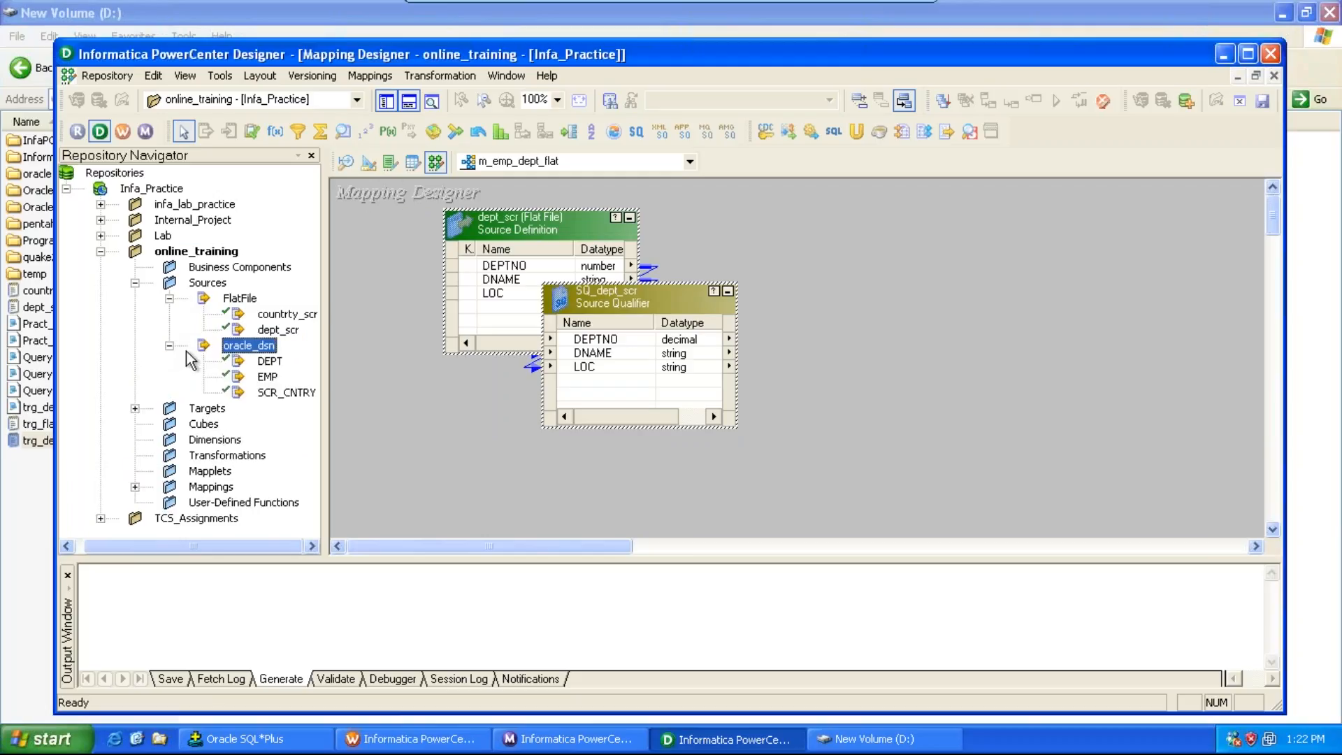
left_click_drag(273, 381, 475, 406)
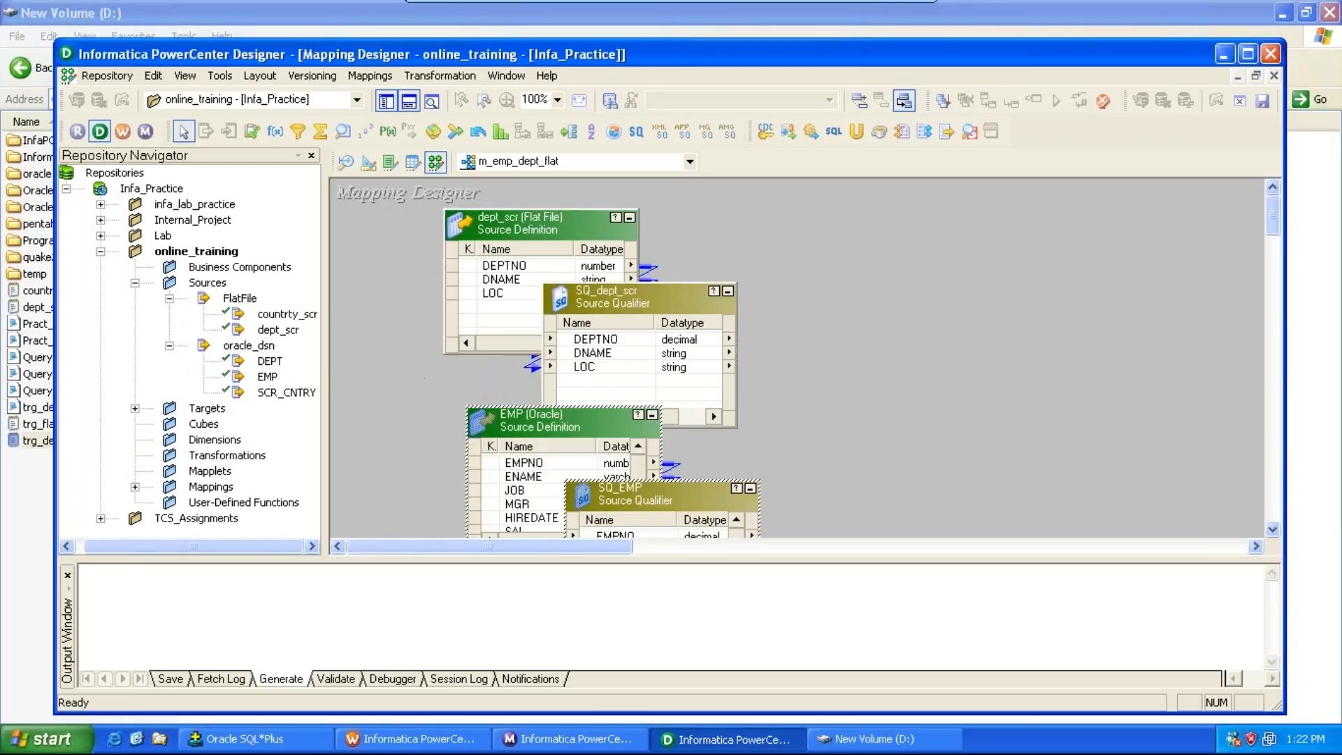
left_click(136, 409)
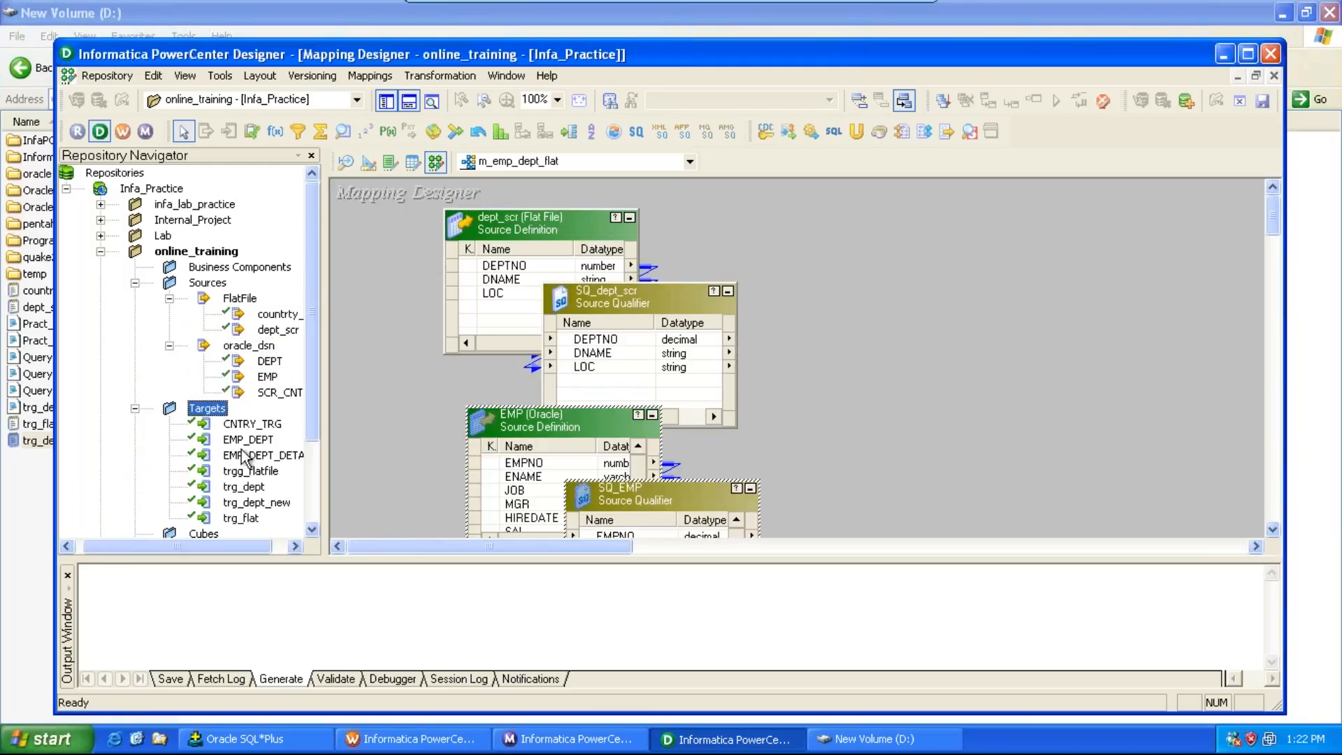
left_click_drag(241, 447, 1041, 275)
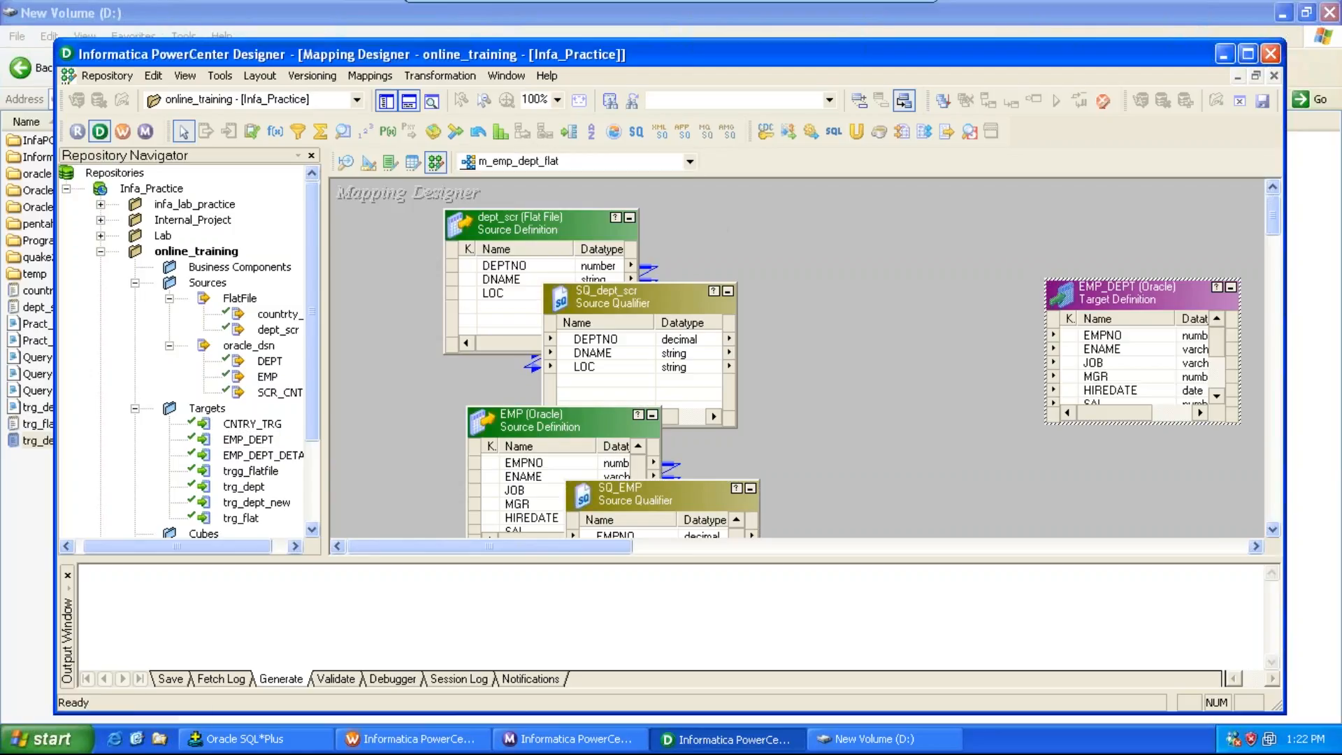
Step: Enlarge the workspace and rearrange the source definitions and source qualifiers on the canvas
left_click(381, 111)
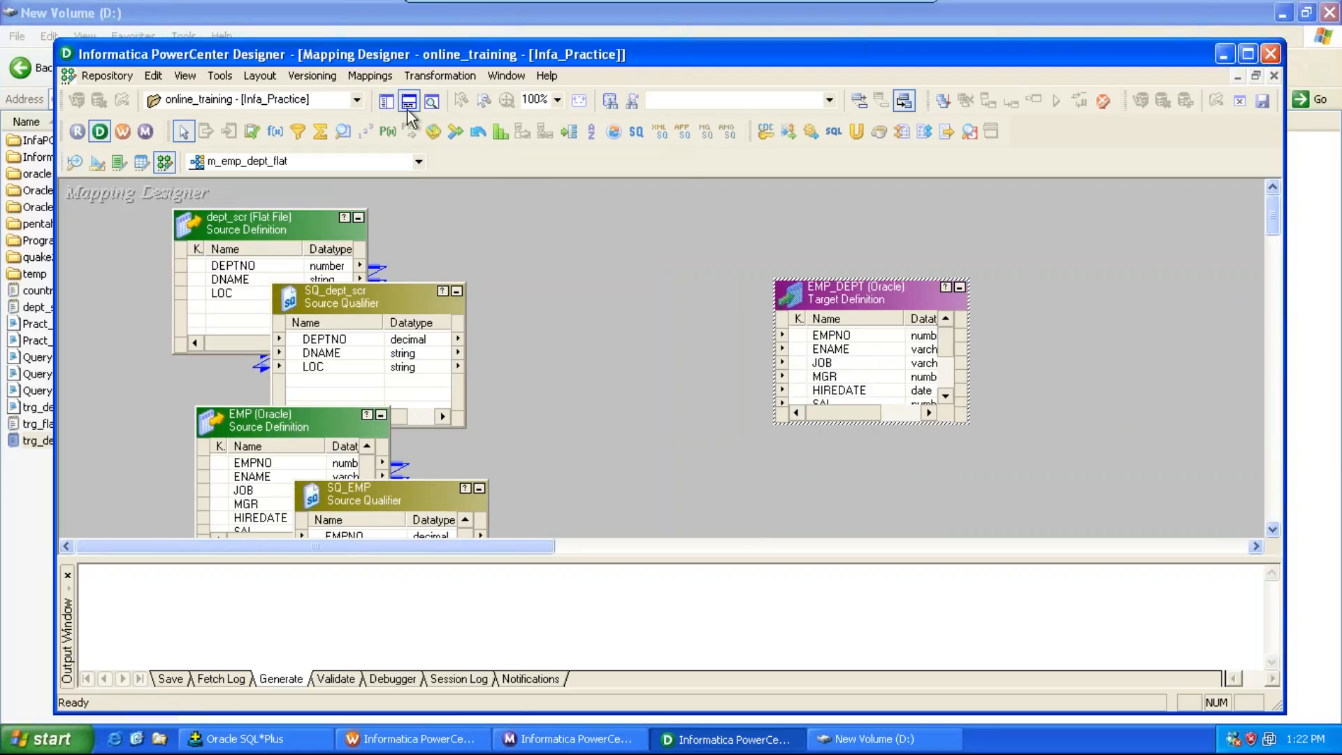
left_click(409, 109)
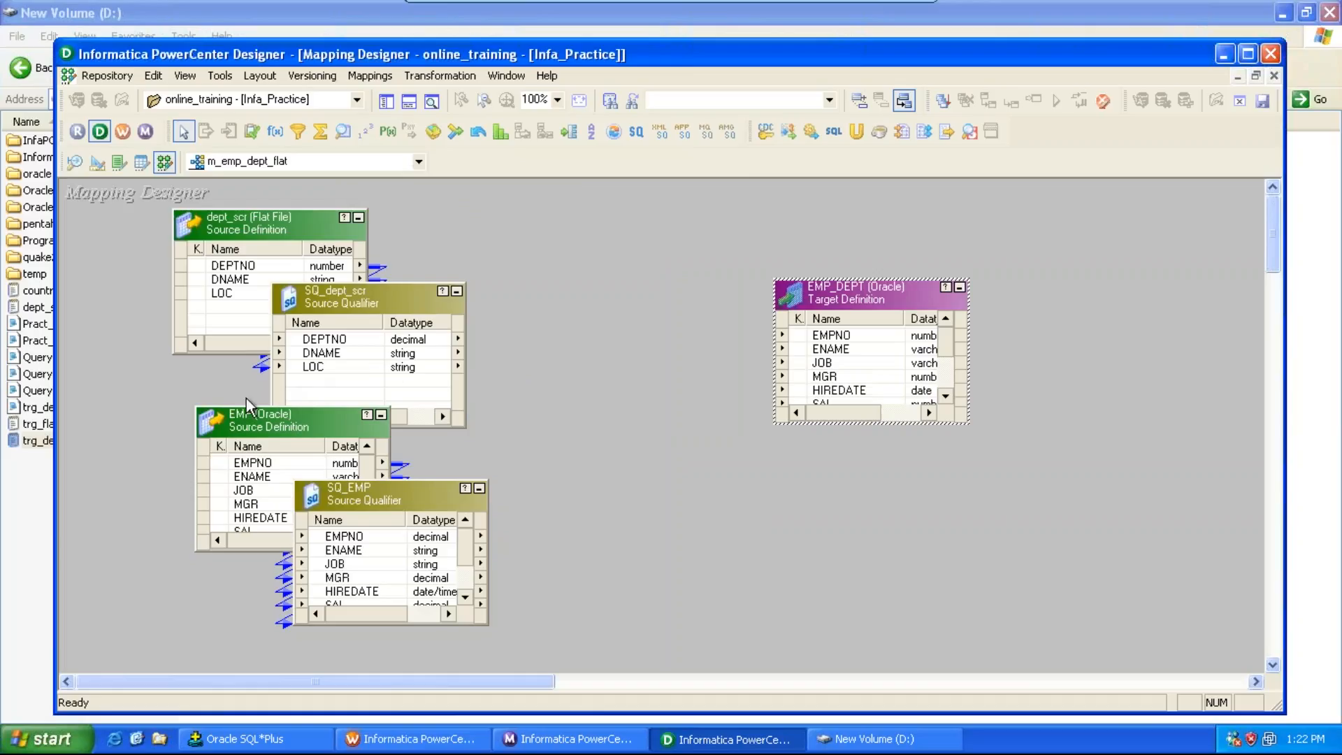
left_click_drag(378, 308, 422, 266)
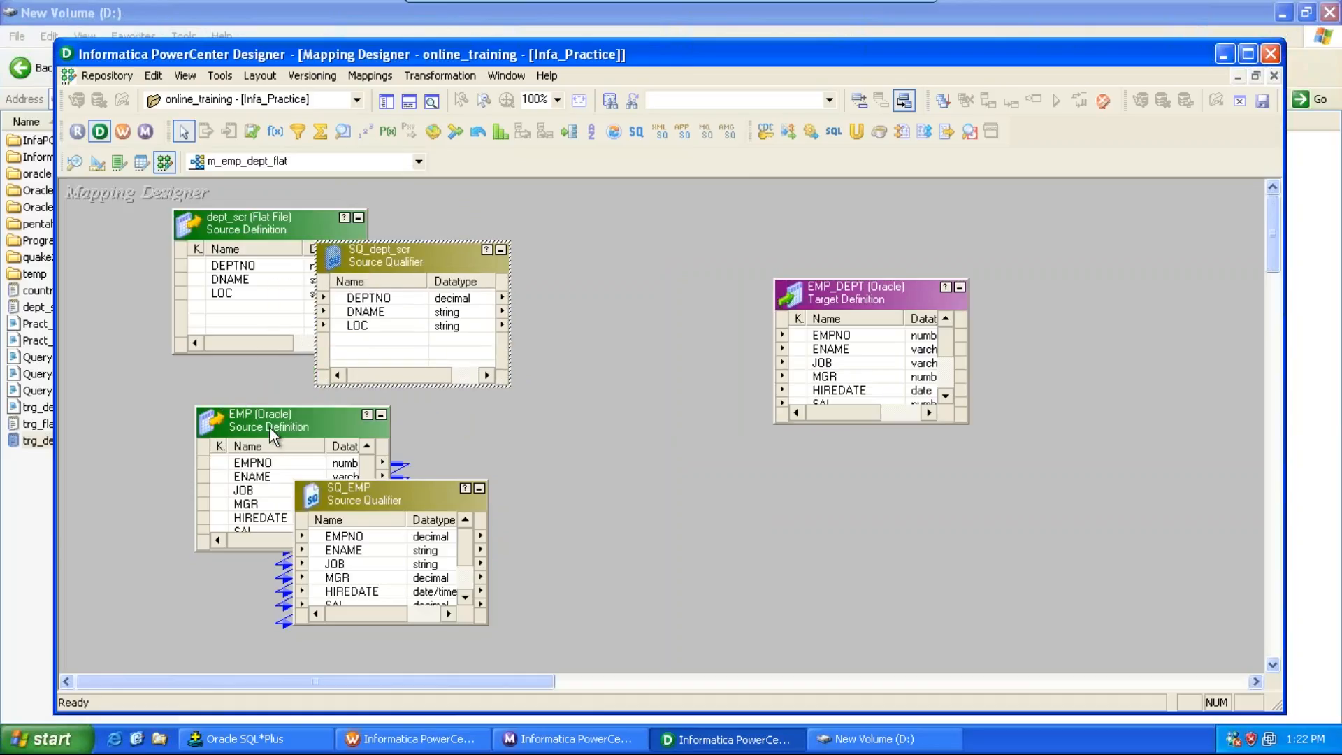
left_click_drag(270, 428, 202, 290)
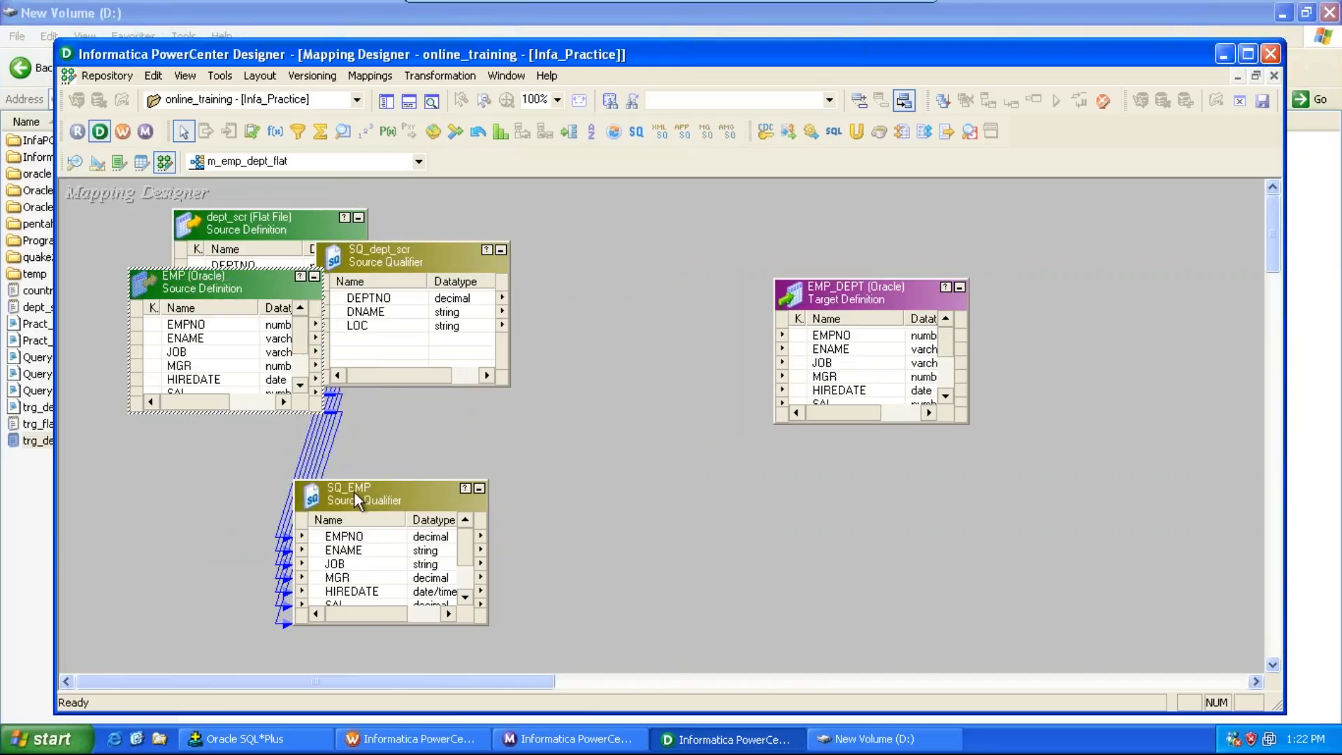
left_click_drag(353, 491, 242, 371)
left_click_drag(386, 238, 354, 510)
left_click_drag(267, 224, 228, 534)
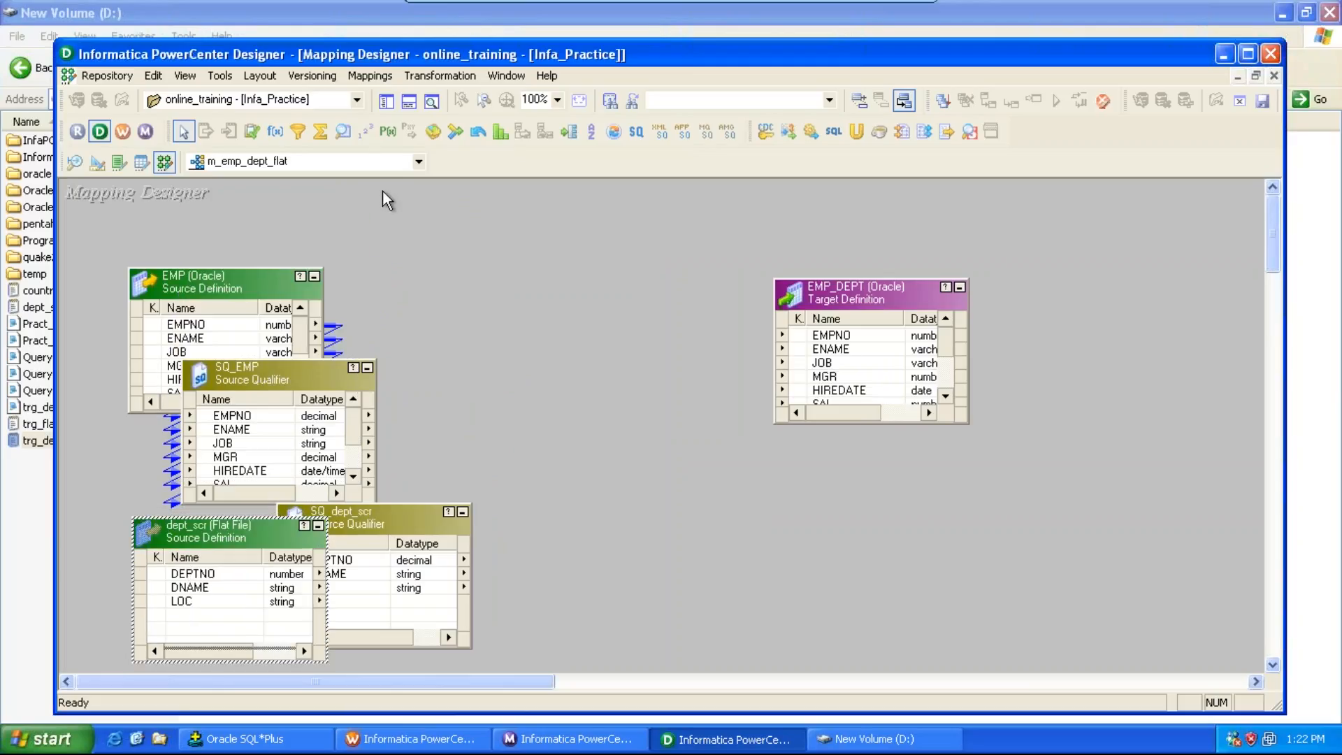
left_click_drag(260, 283, 234, 236)
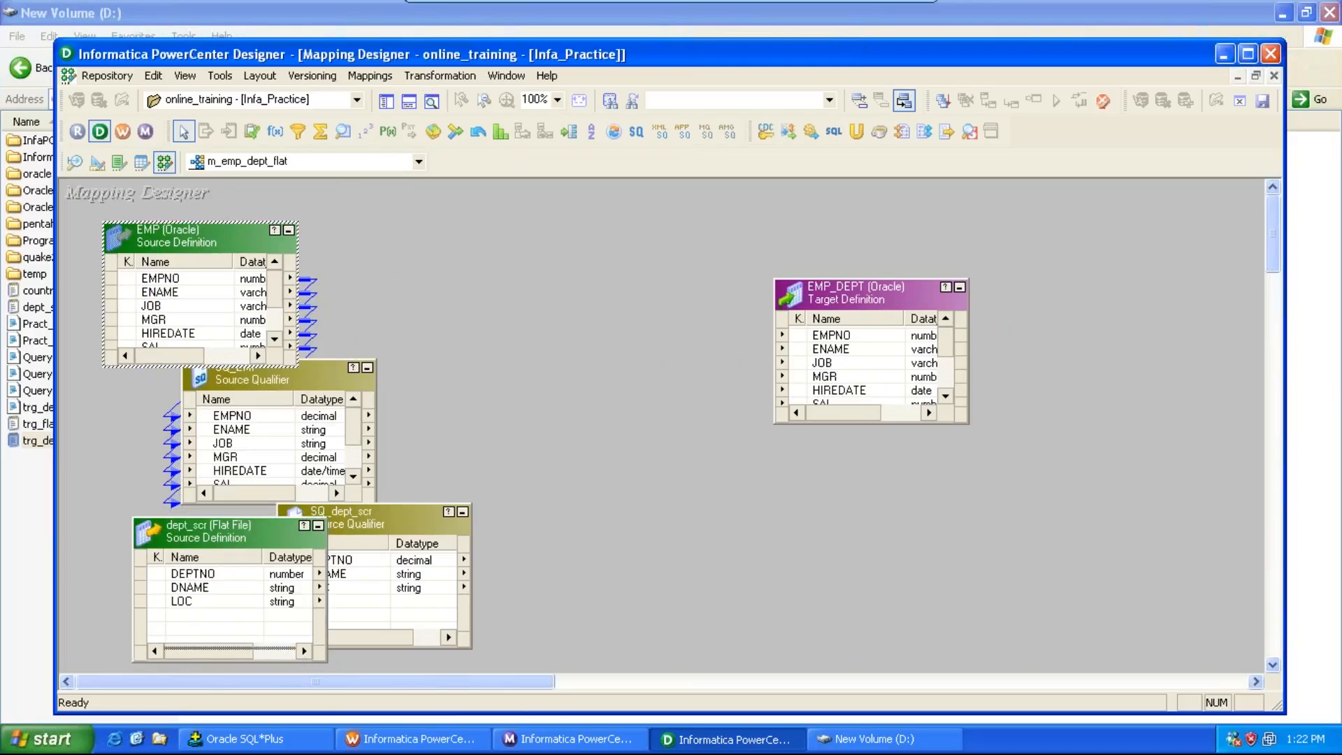
left_click_drag(309, 376, 304, 300)
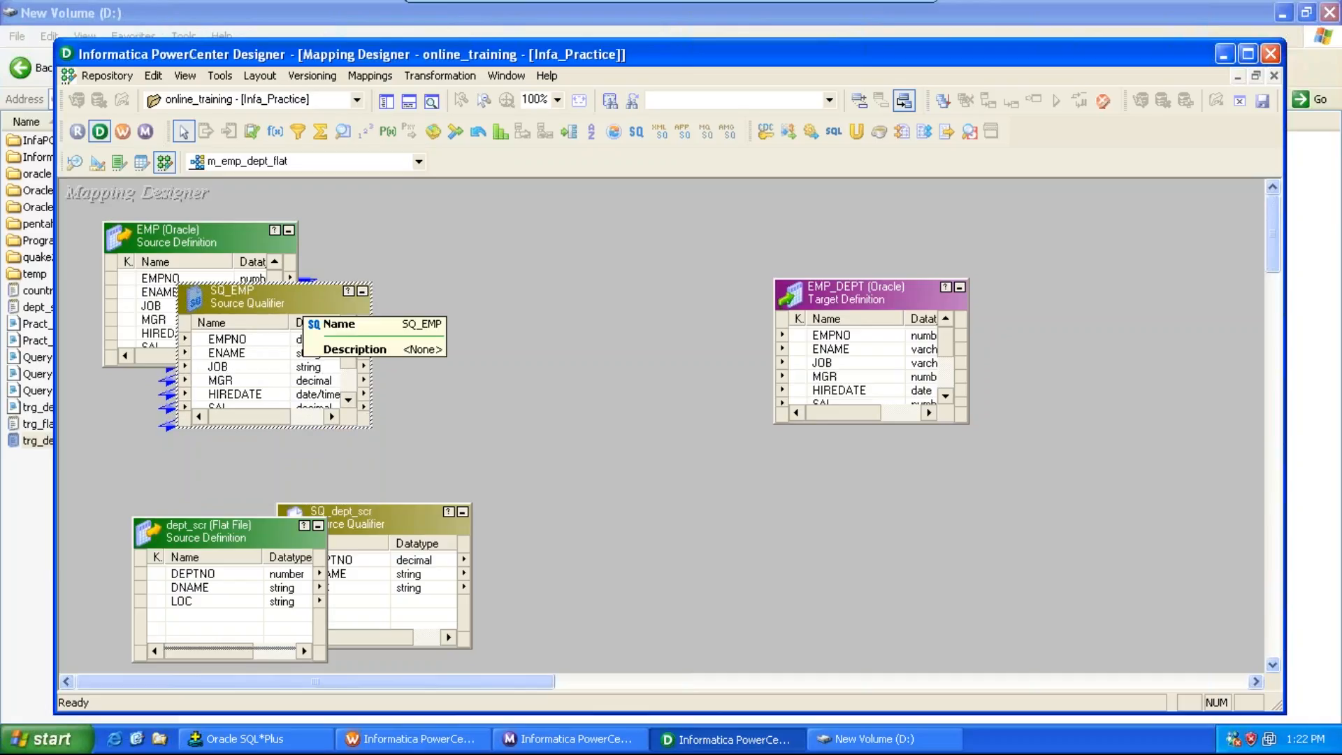
Step: Create a Joiner transformation named jnr_emp_dept
left_click(439, 76)
left_click(445, 128)
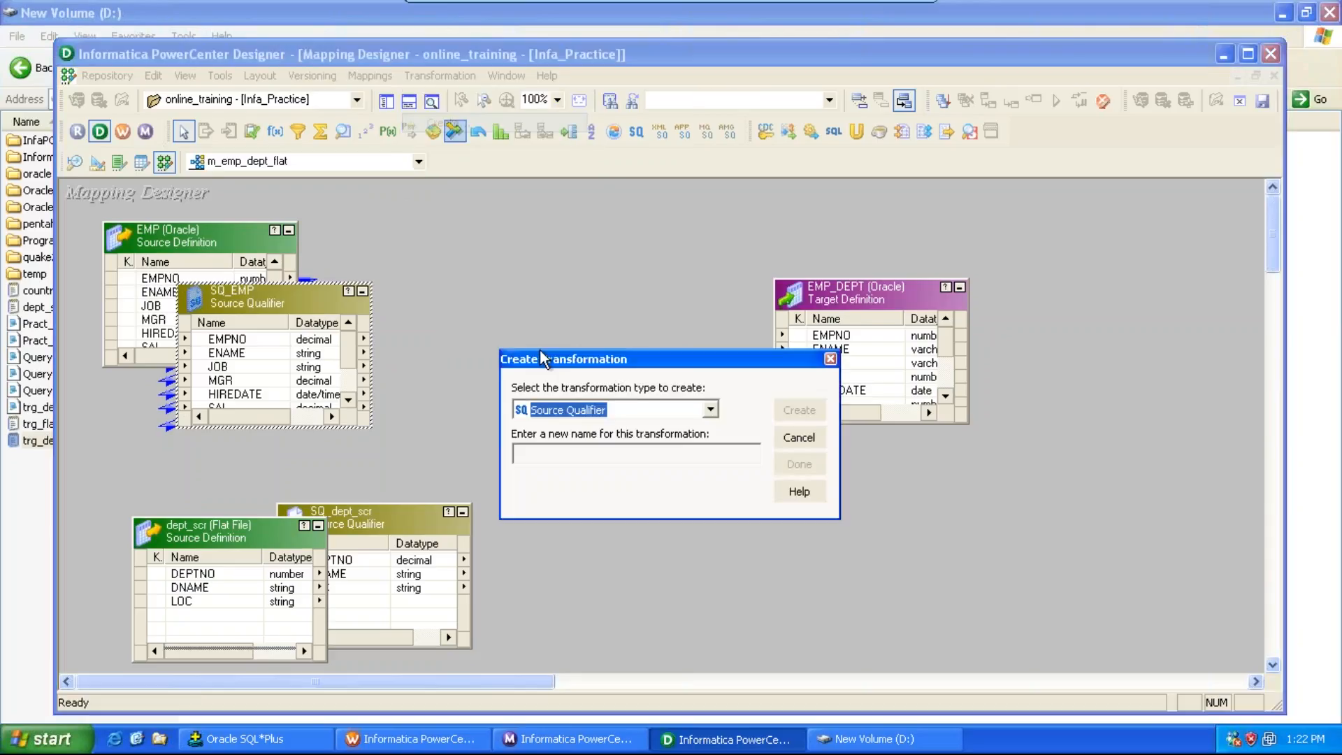
left_click_drag(577, 355, 565, 196)
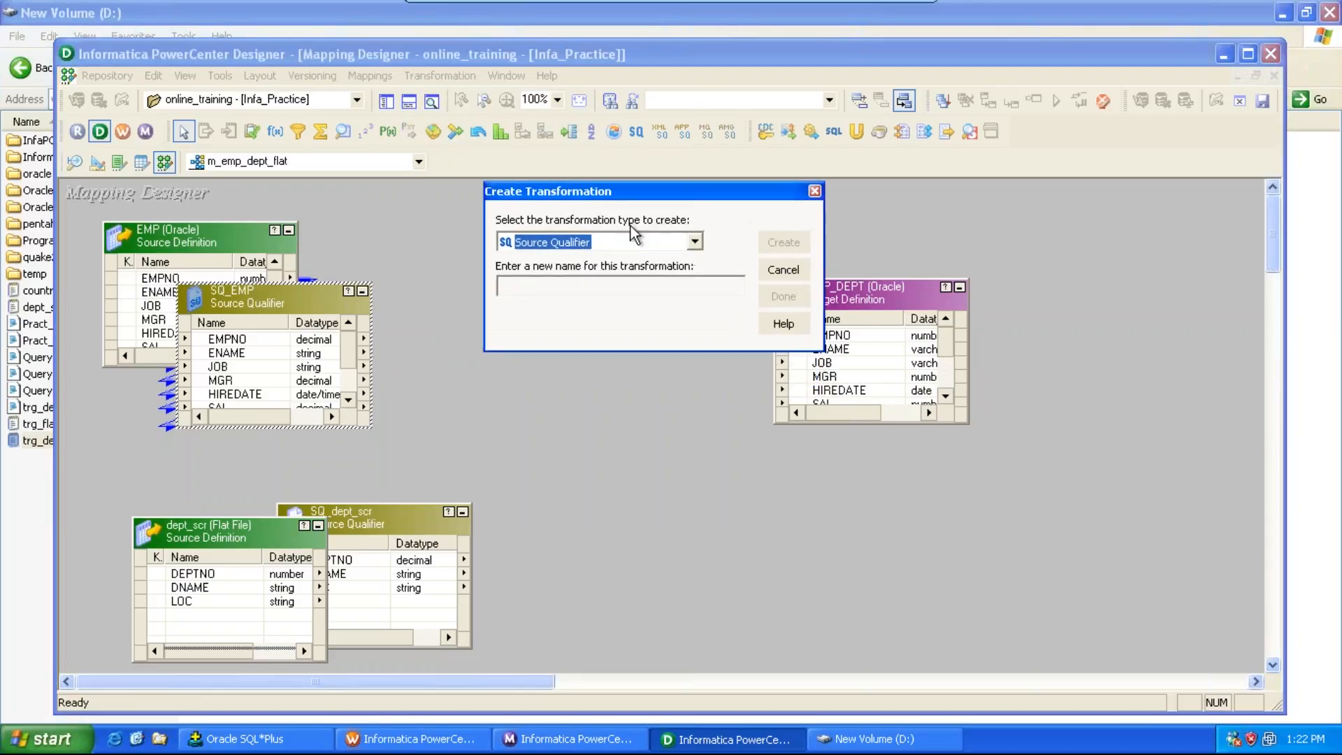
left_click(695, 241)
scroll(692, 250, "down", 2)
scroll(689, 244, "down", 1)
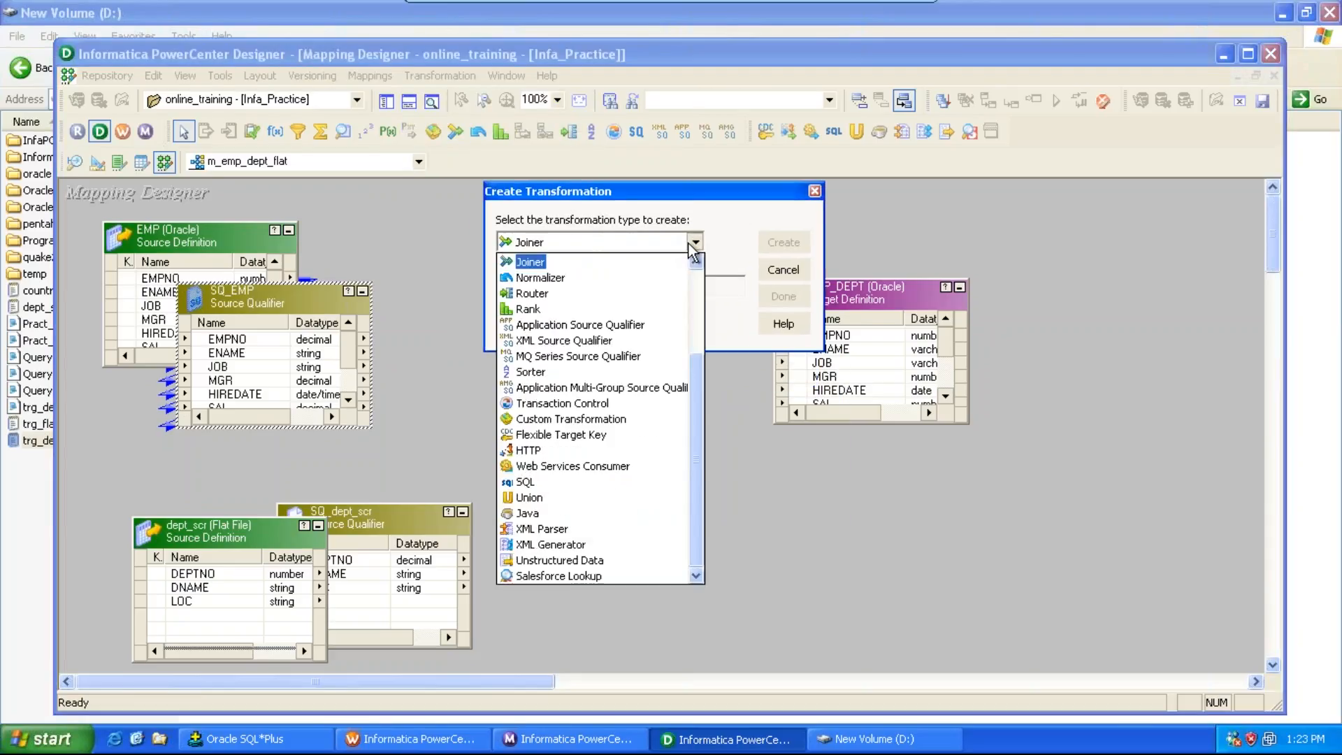
left_click(690, 244)
key("Tab")
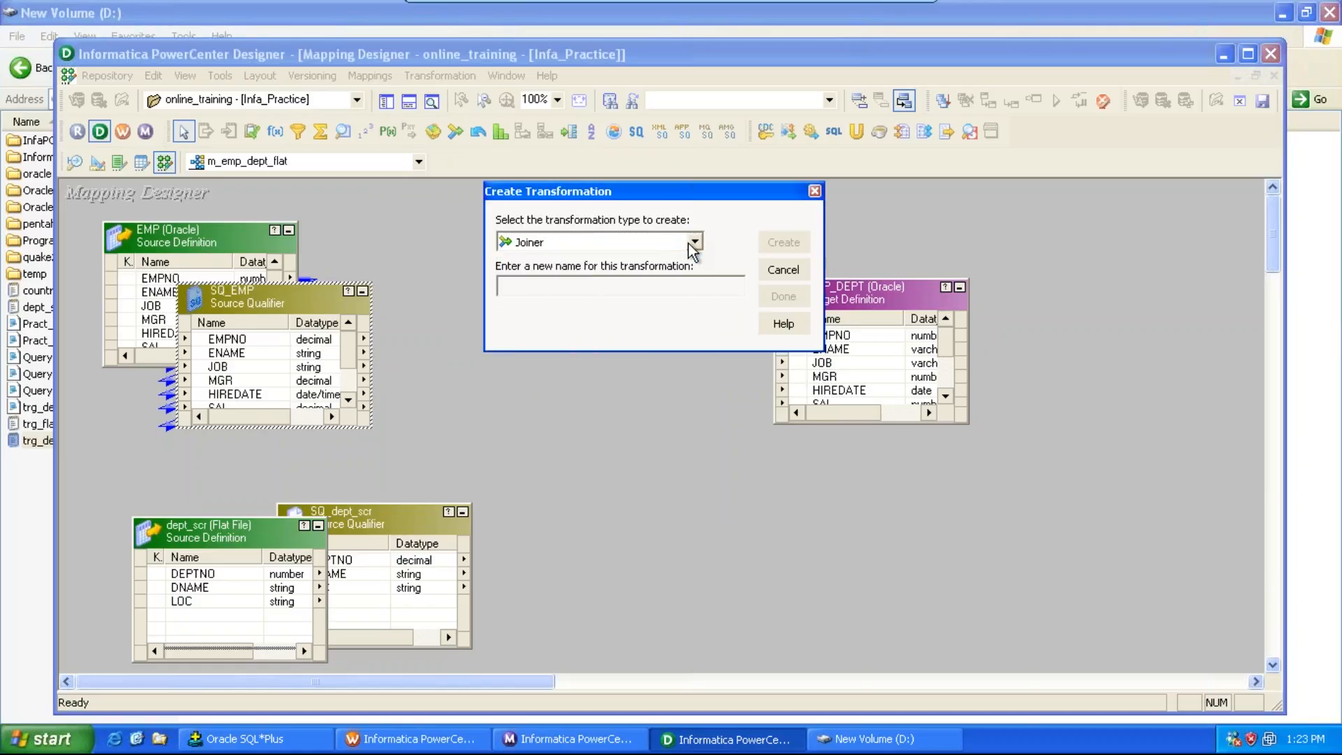
type("jnr_emp_dept")
left_click(782, 243)
left_click(783, 296)
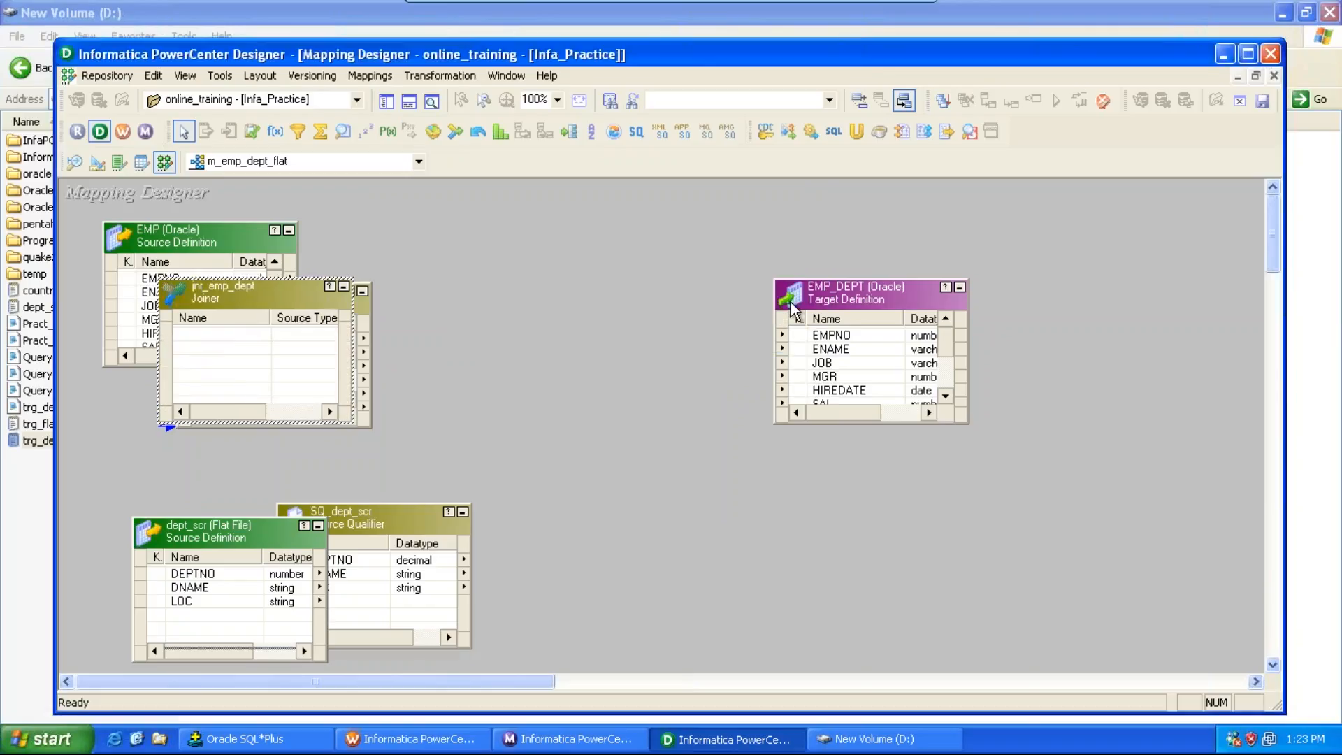
Step: Link all SQ_EMP ports into the jnr_emp_dept joiner
left_click_drag(291, 294, 627, 262)
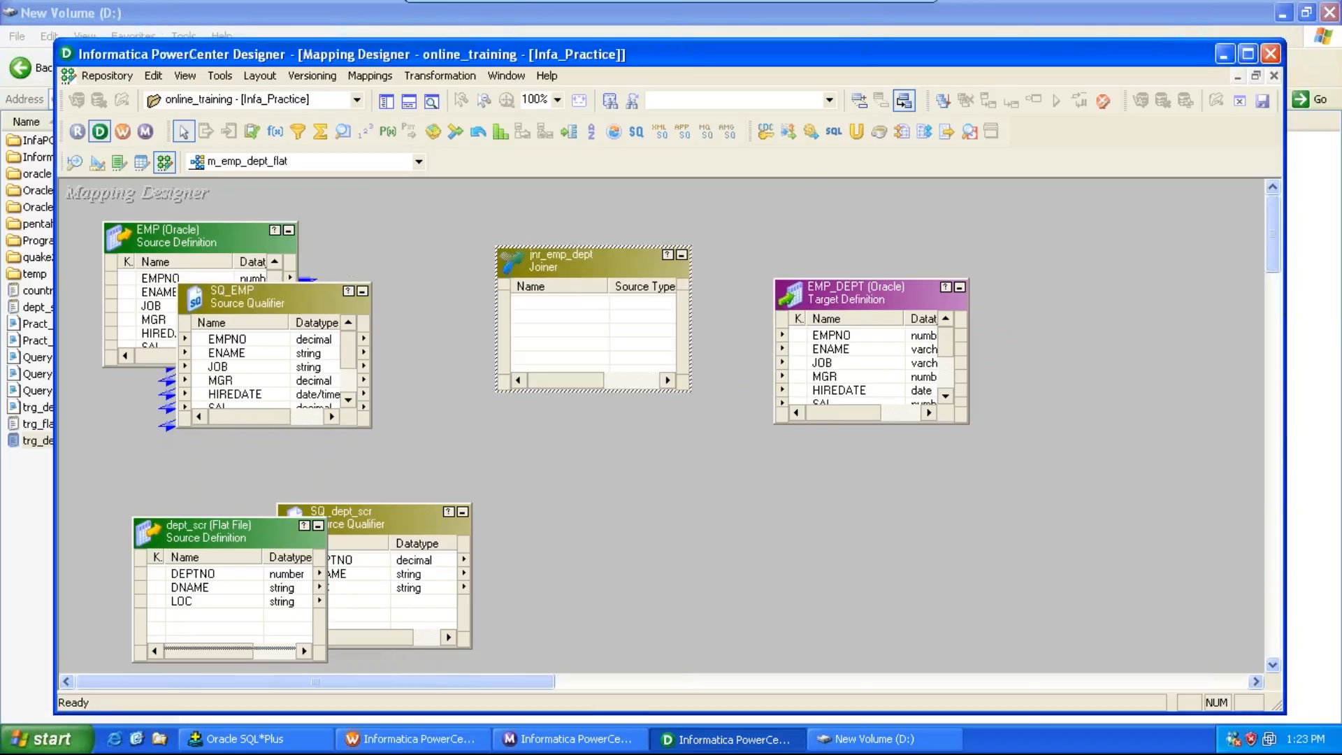
right_click(254, 342)
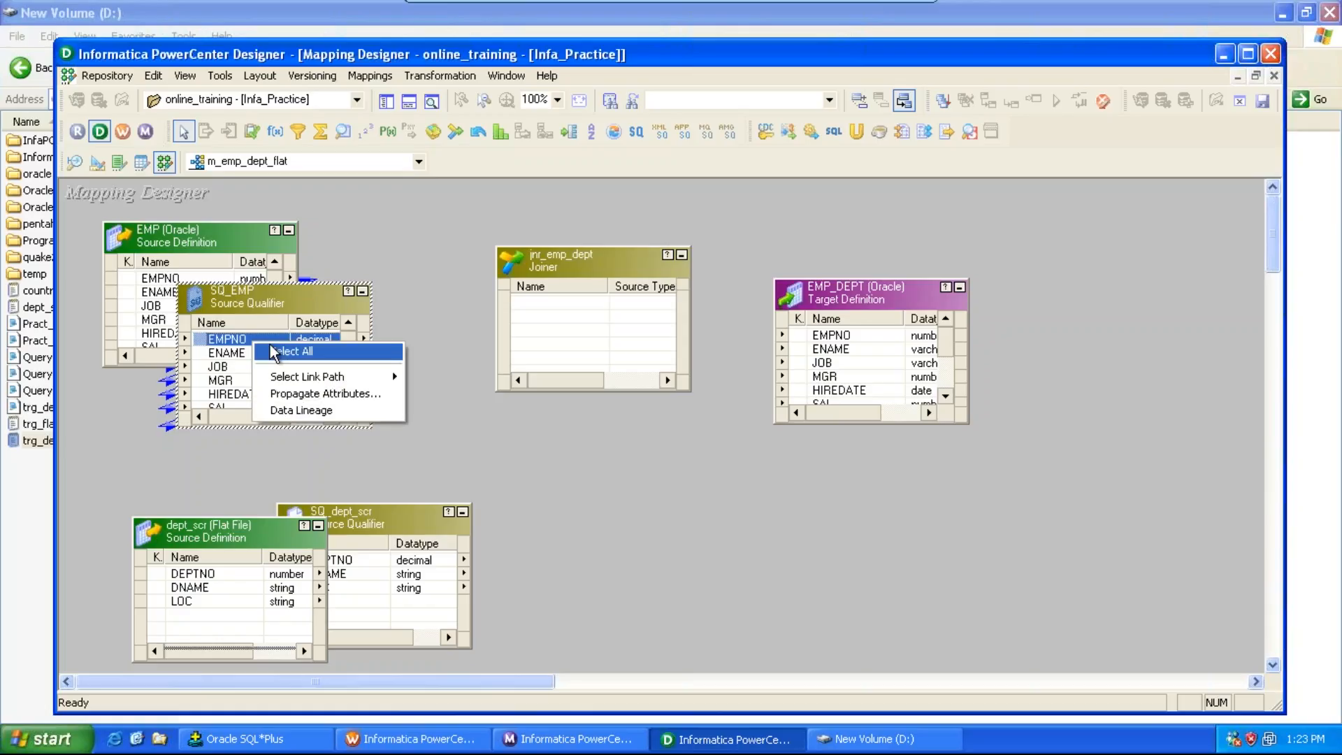
left_click(274, 351)
left_click_drag(248, 341, 524, 311)
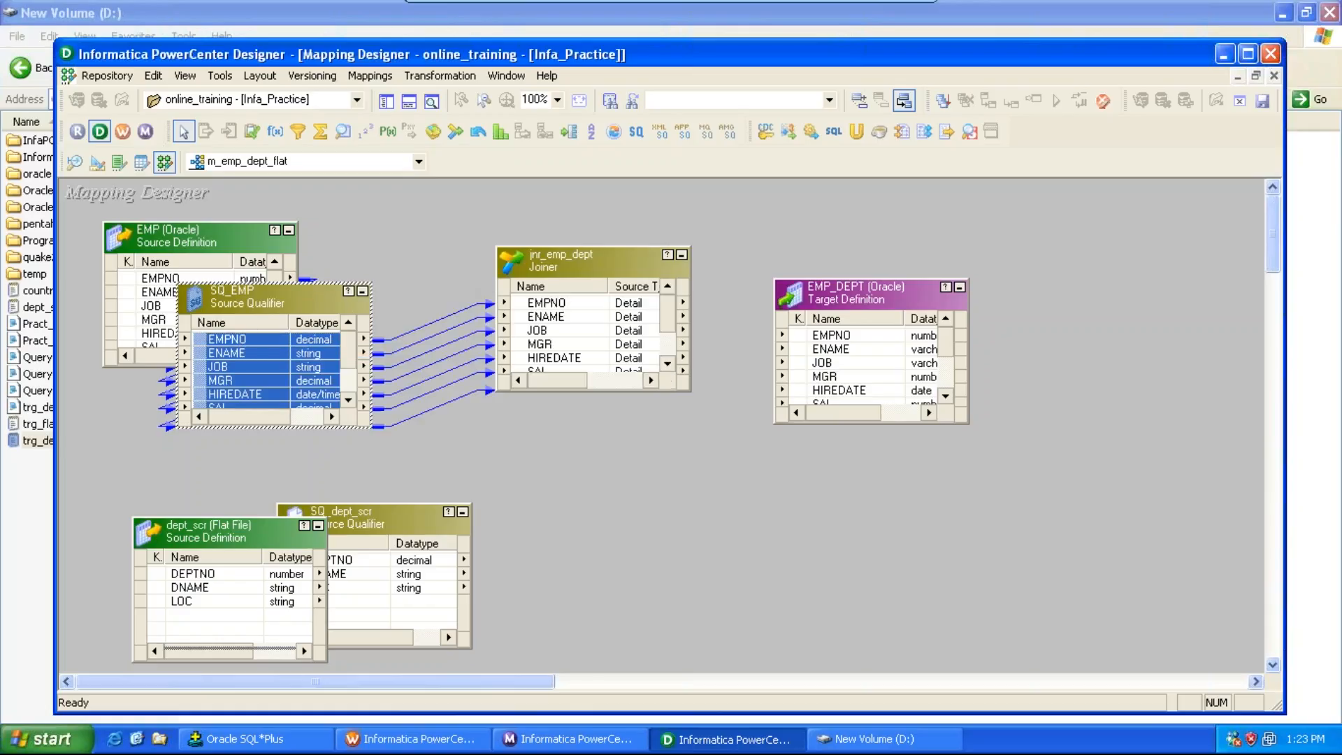
Step: Link the DEPTNO, DNAME and LOC ports of SQ_dept_scr into the joiner
left_click(213, 587)
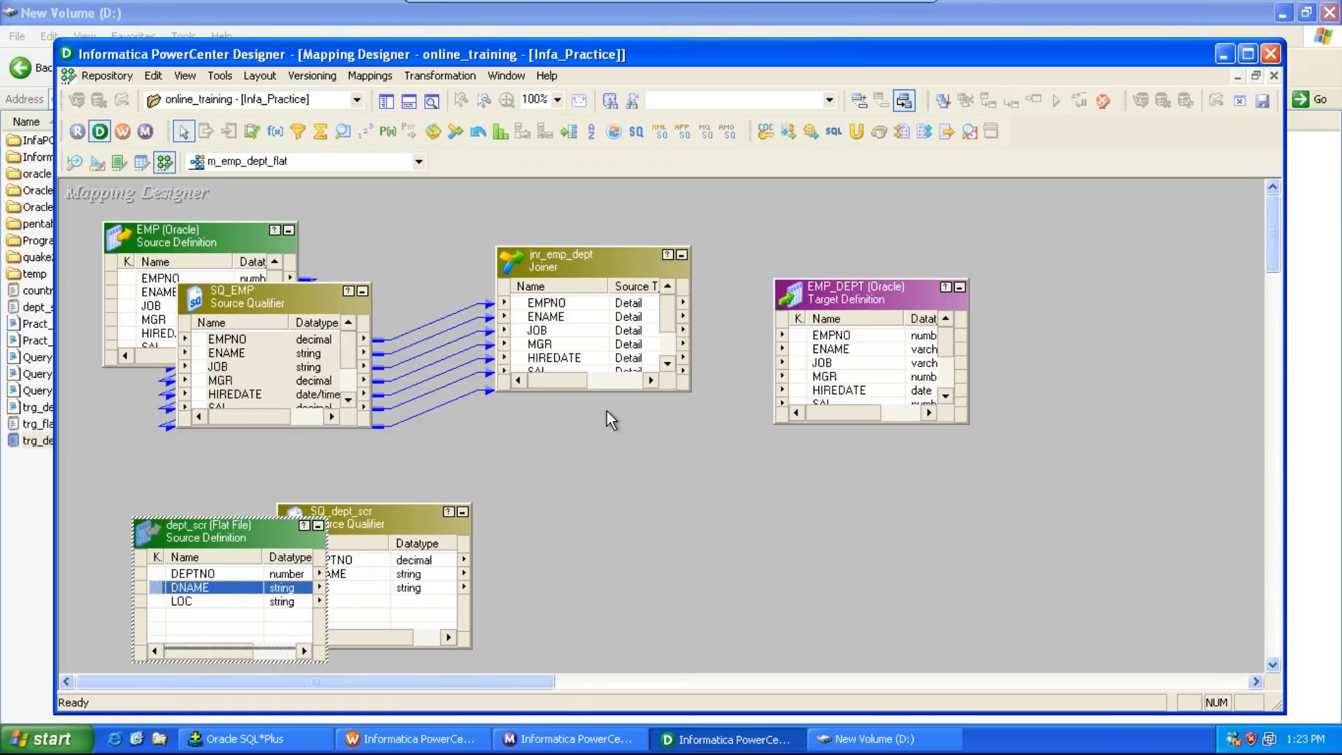
left_click_drag(627, 391, 591, 579)
right_click(239, 571)
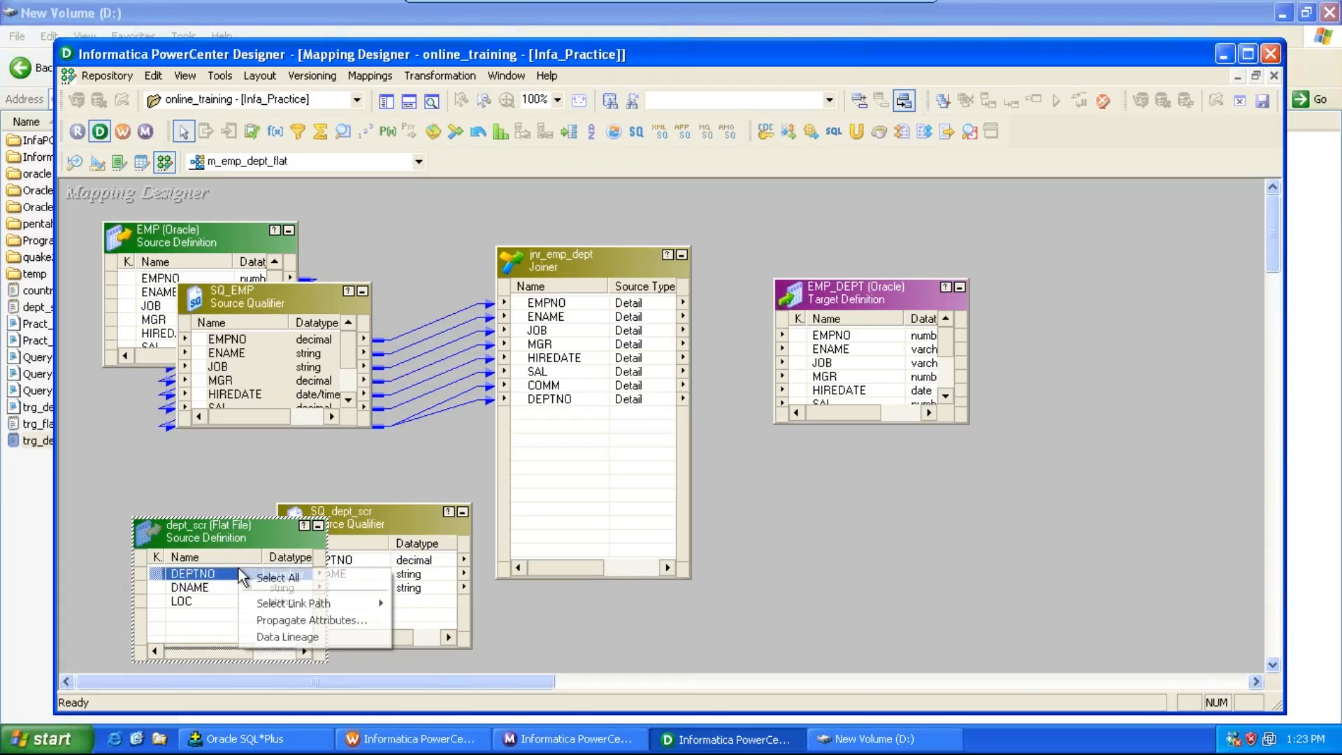
left_click(255, 577)
left_click_drag(220, 580, 352, 562)
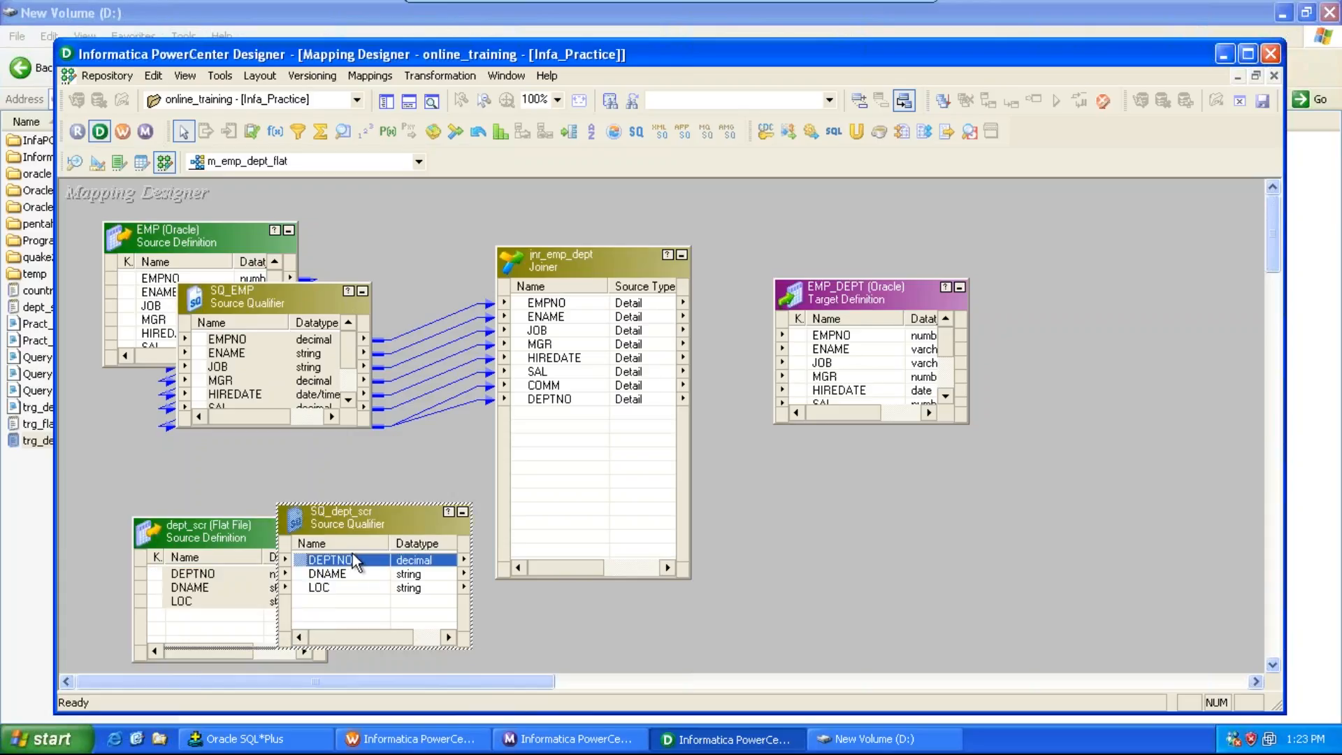
key("shift+Down")
key("shift+Down")
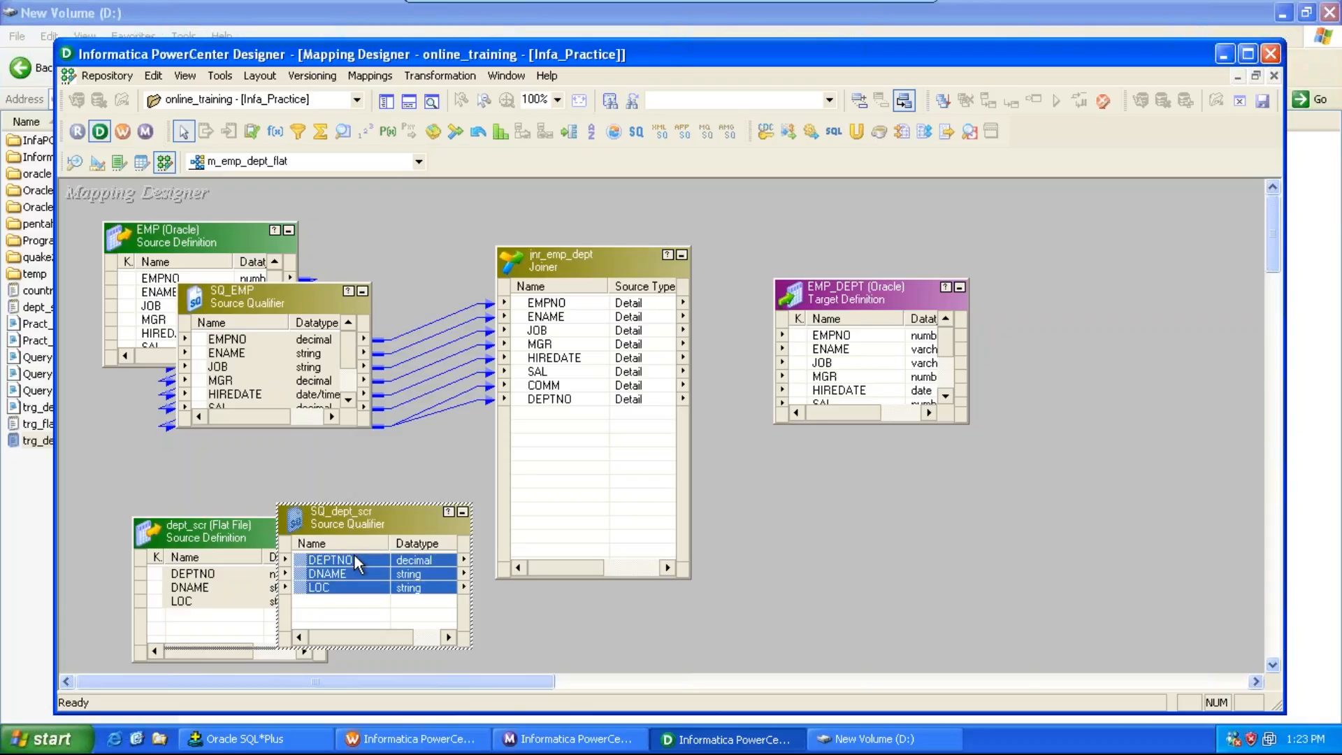
left_click_drag(354, 553, 556, 441)
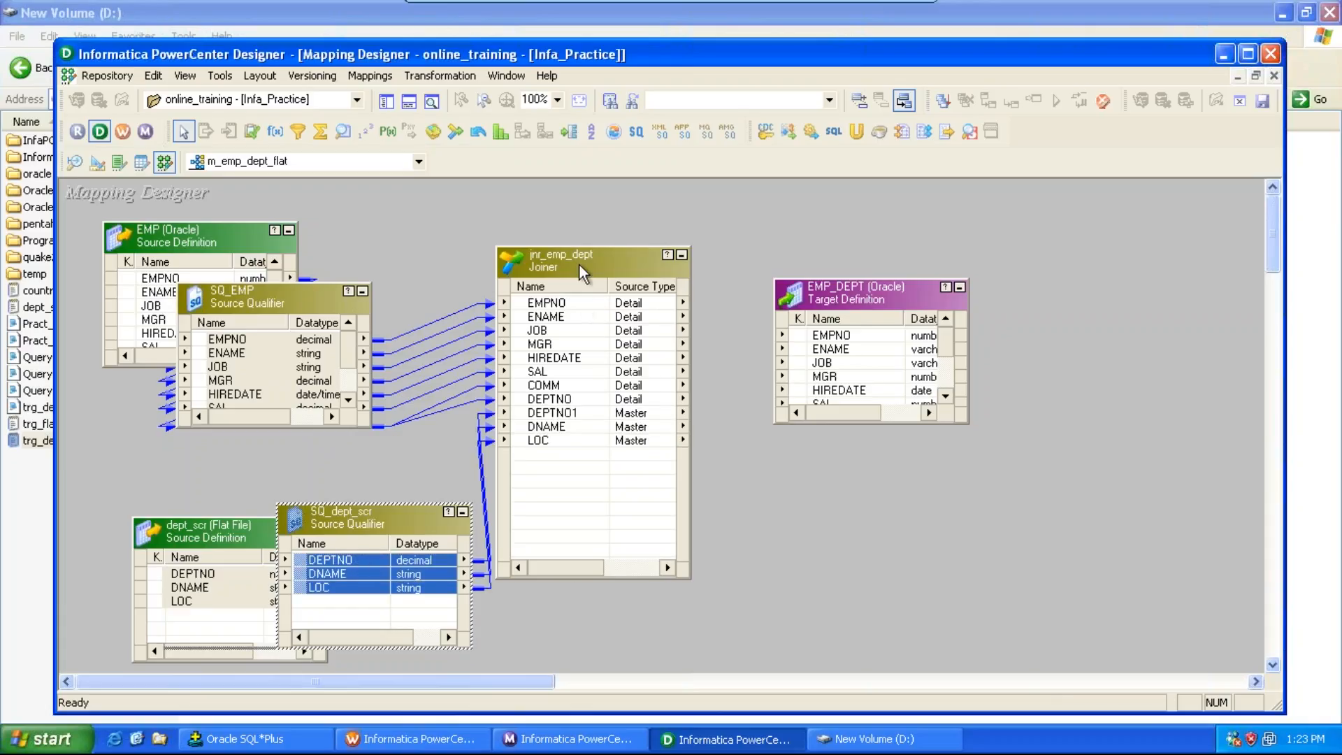
Step: Add the joiner condition DEPTNO1 = DEPTNO, apply it, and save the mapping
double_click(579, 263)
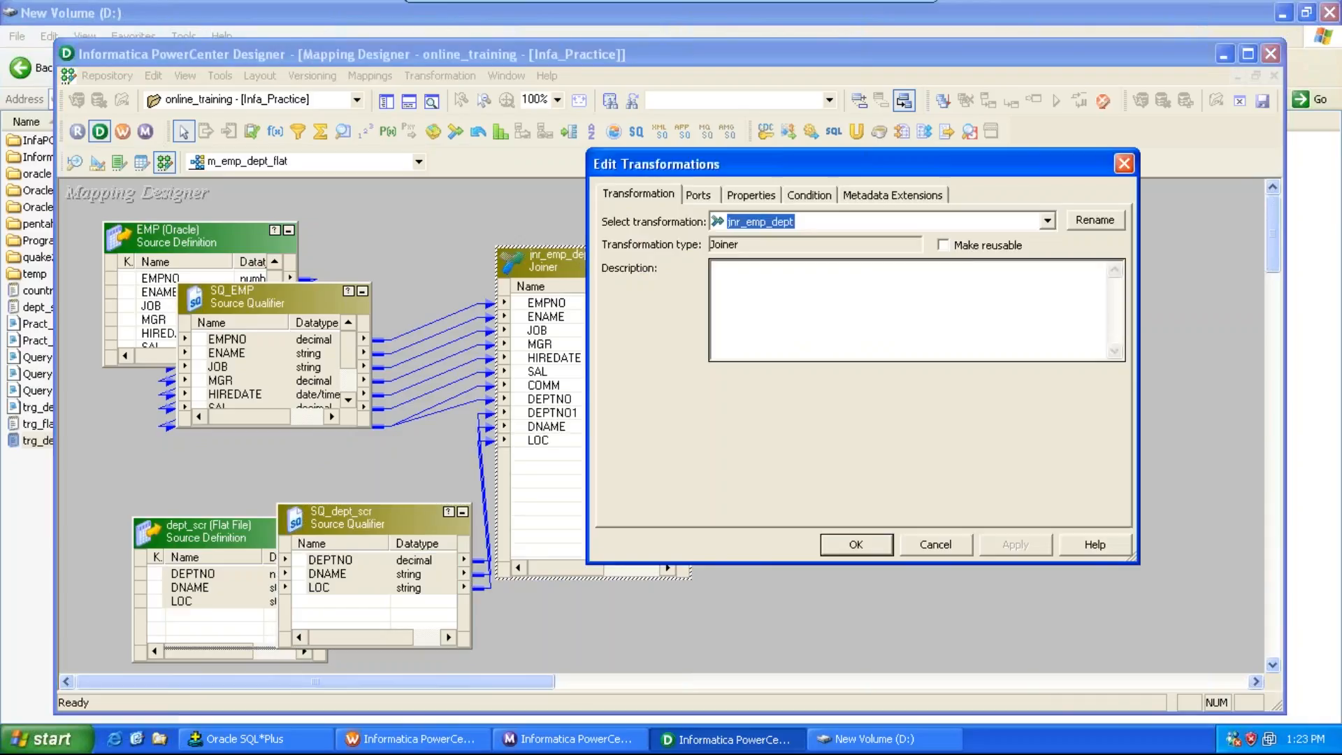
left_click(752, 195)
left_click(810, 195)
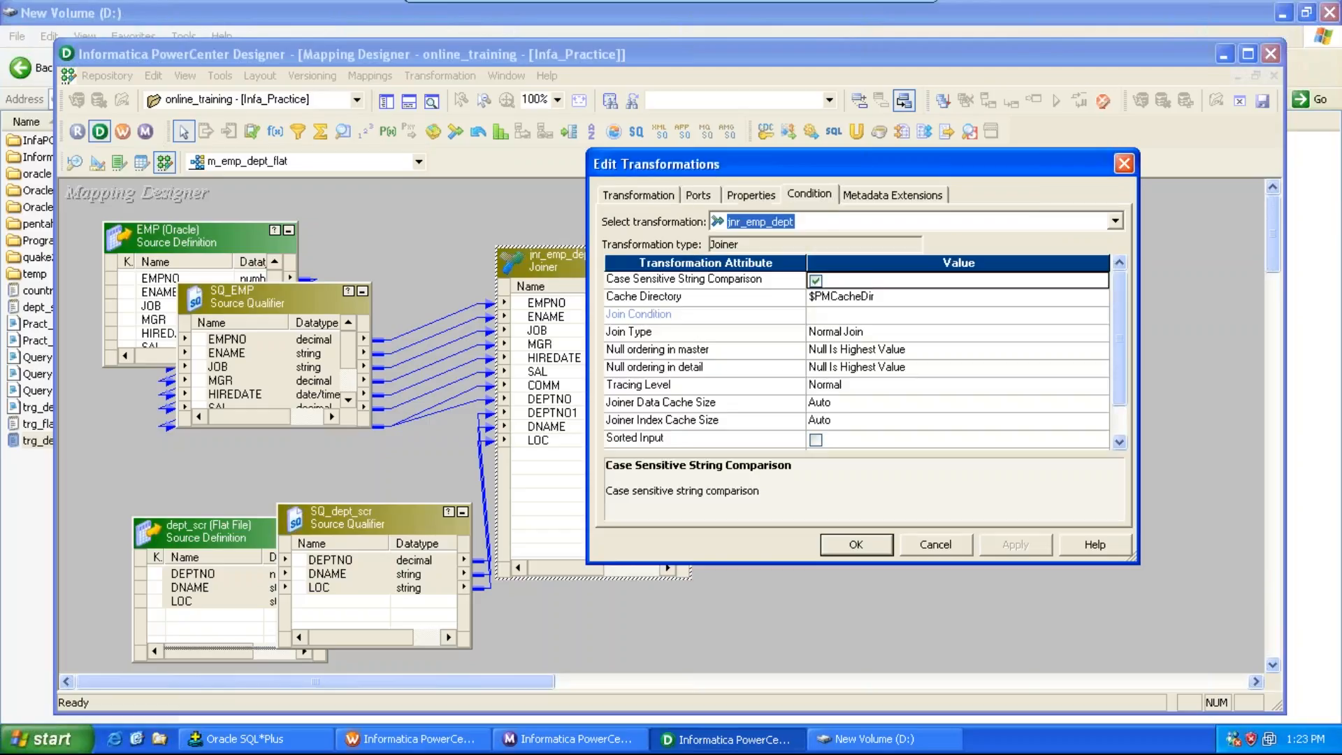
left_click(980, 244)
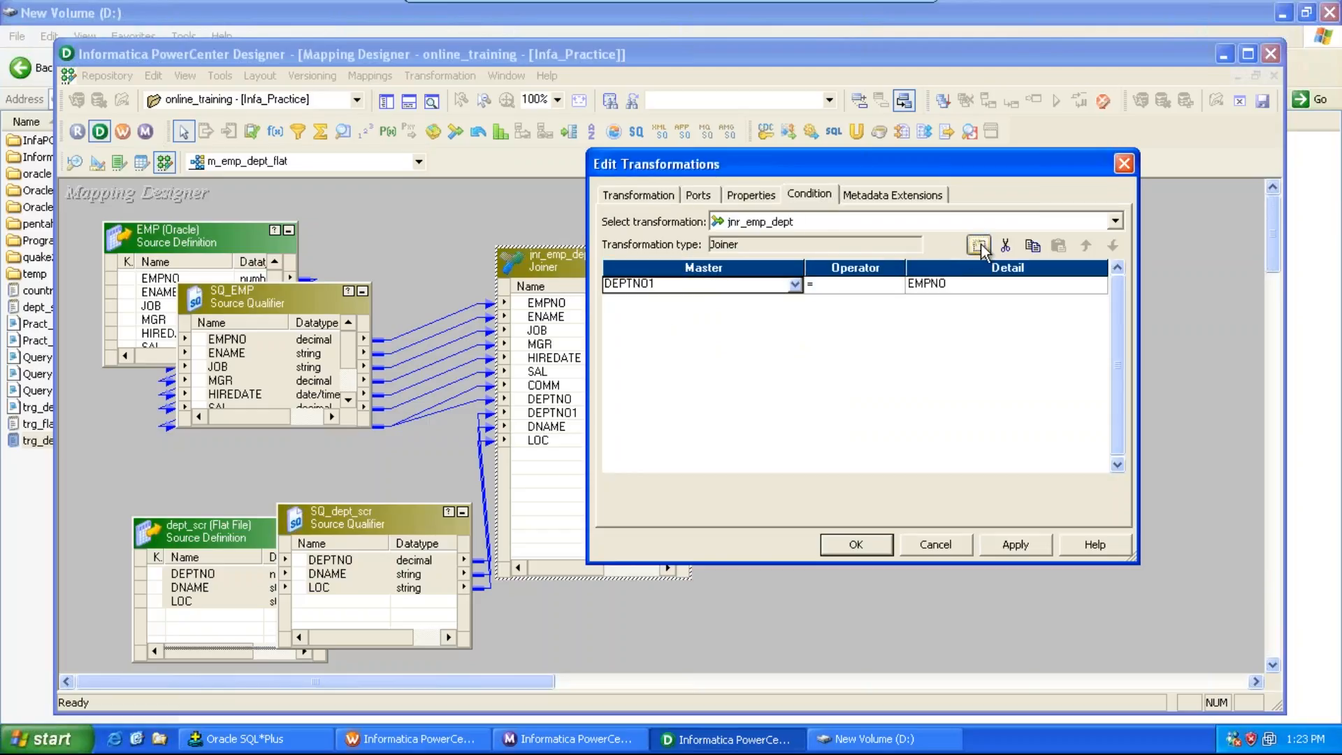
left_click(966, 279)
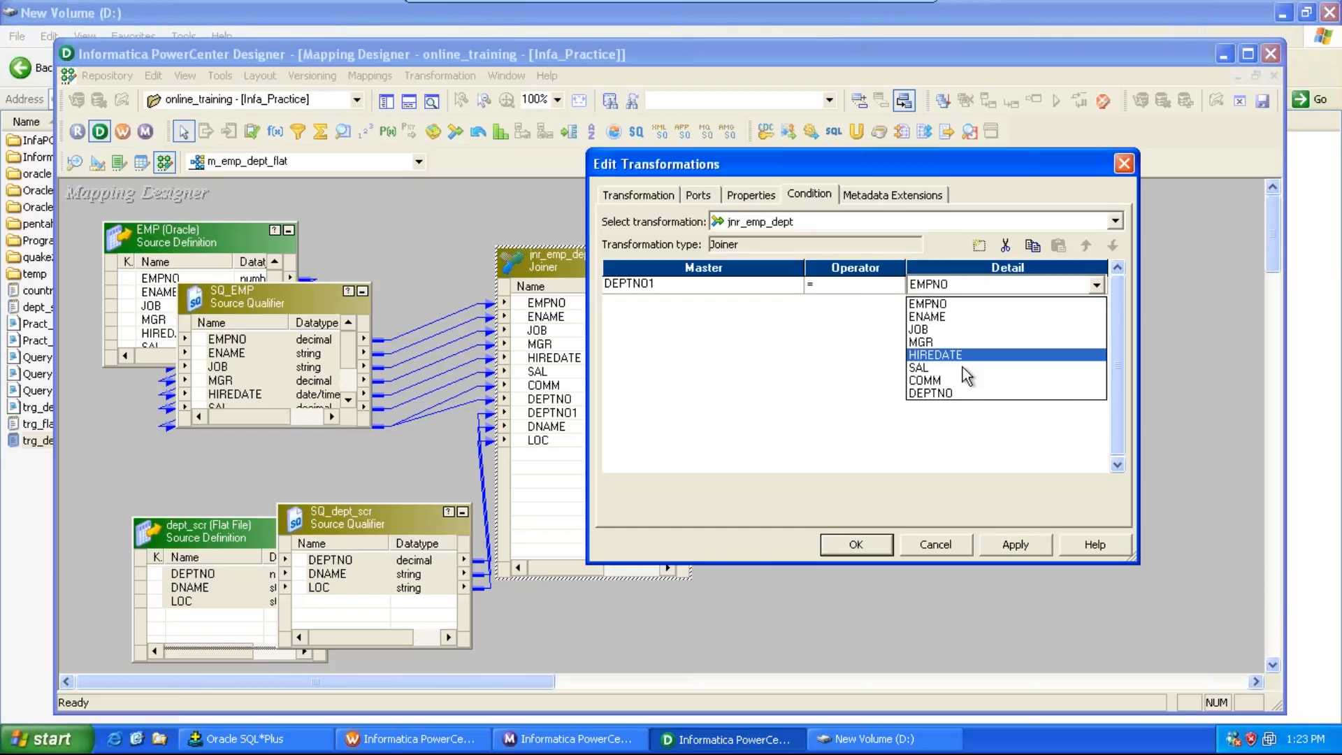
left_click(958, 389)
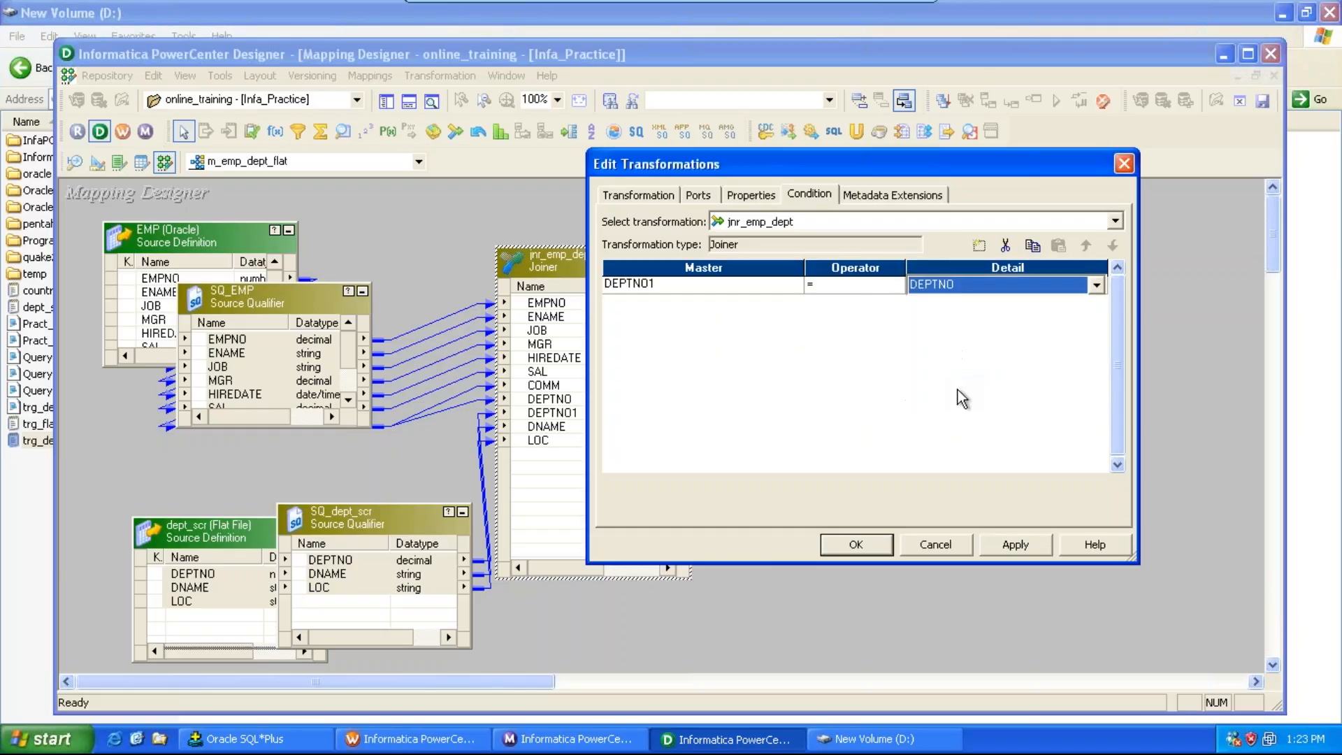
left_click(749, 196)
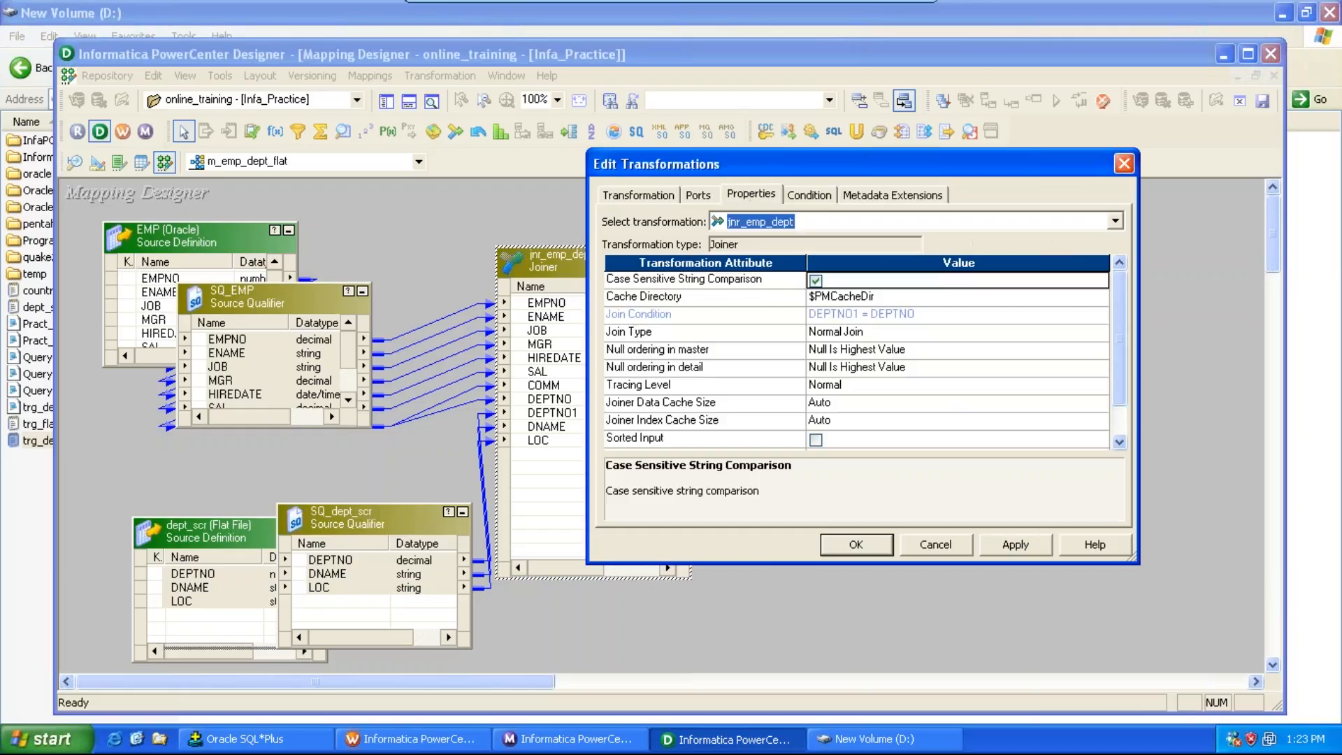
left_click(993, 551)
left_click(867, 547)
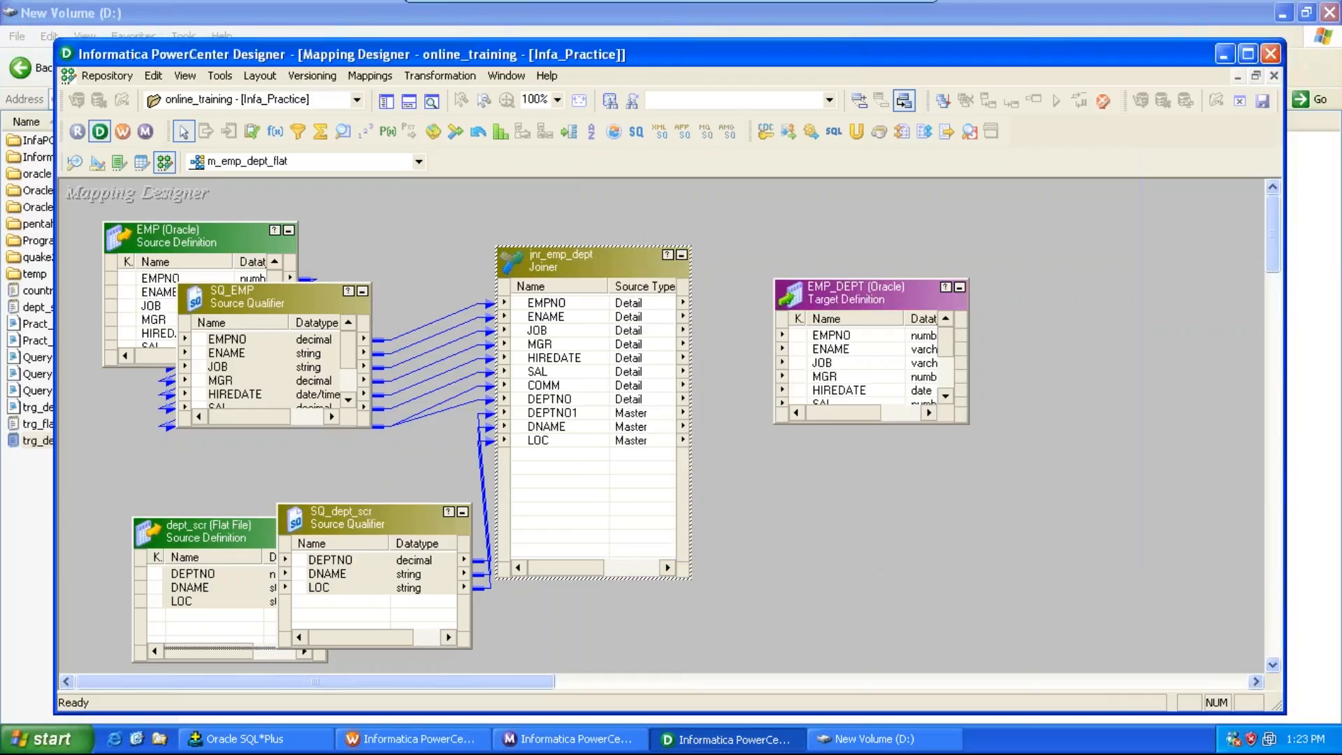
key("ctrl+s")
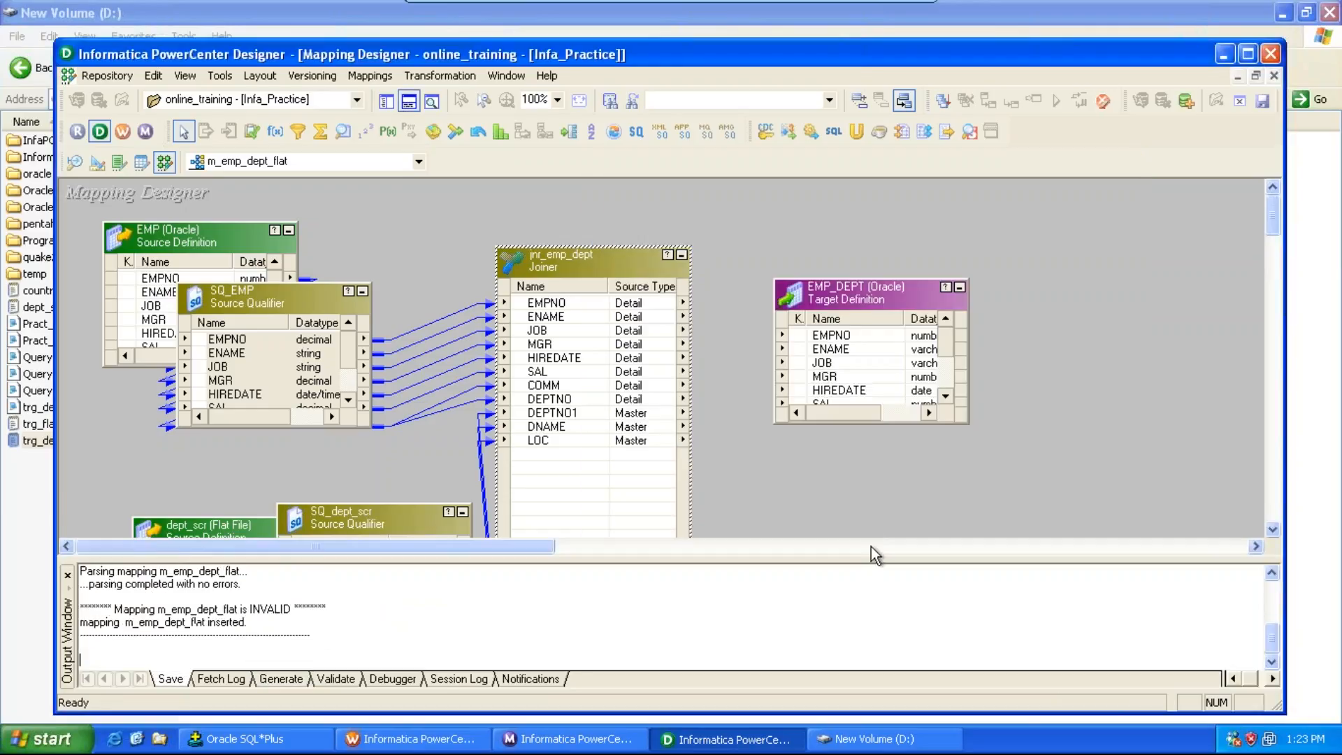
left_click(593, 302)
key("shift+Down")
key("shift+Down")
key("shift+Down")
key("shift+Down")
key("shift+Down")
key("shift+Down")
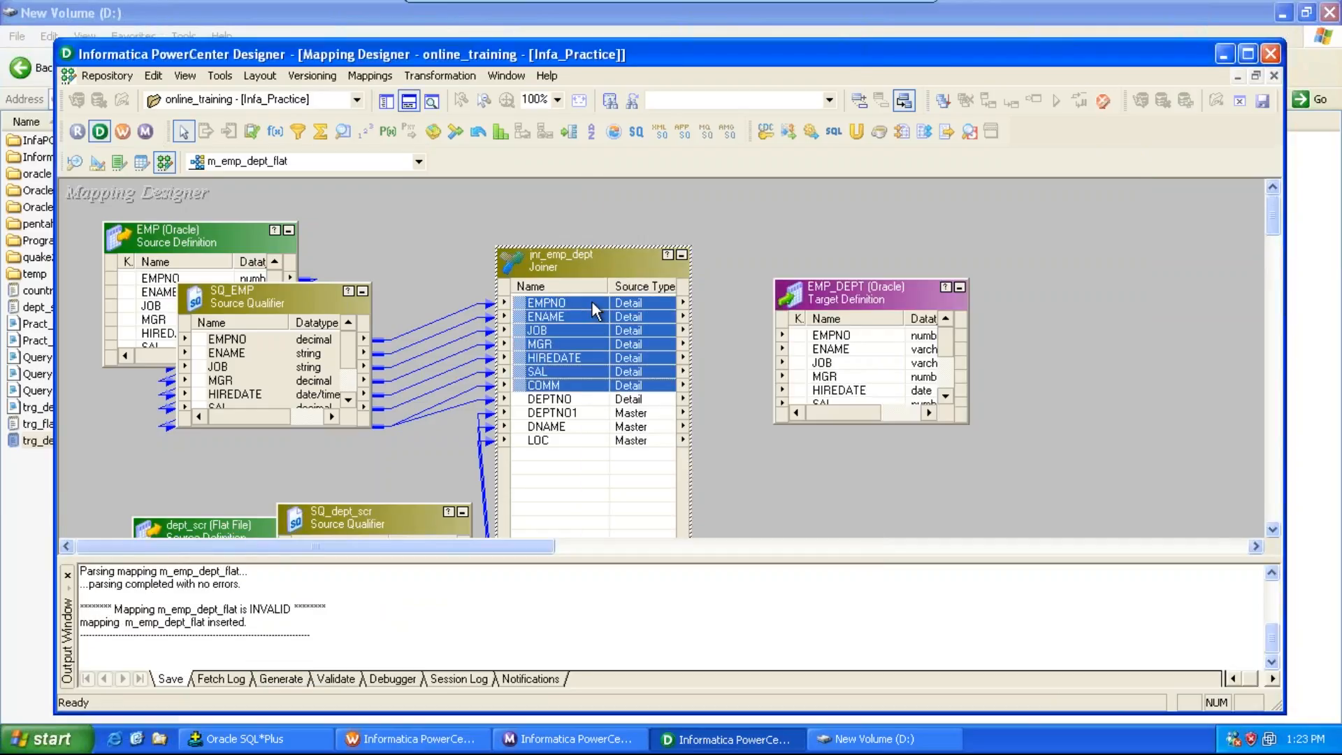
key("shift+Down")
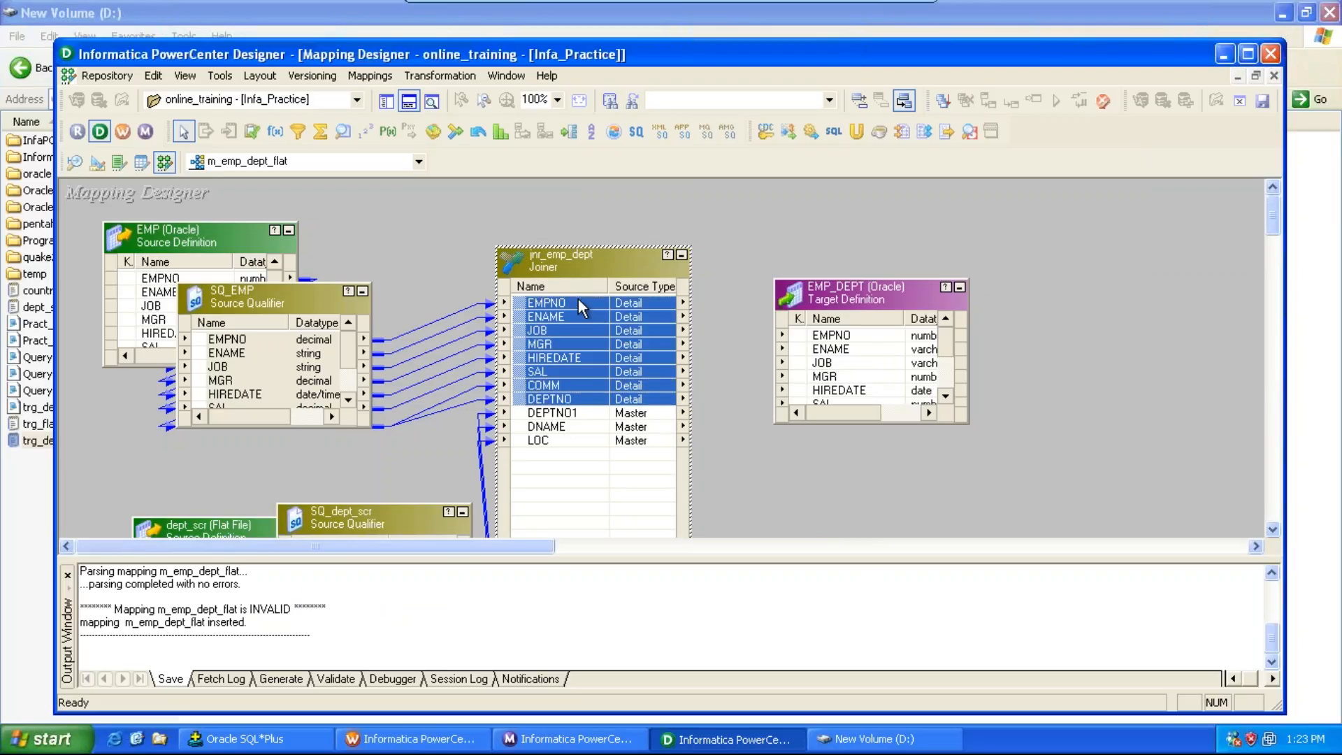
left_click_drag(579, 299, 804, 291)
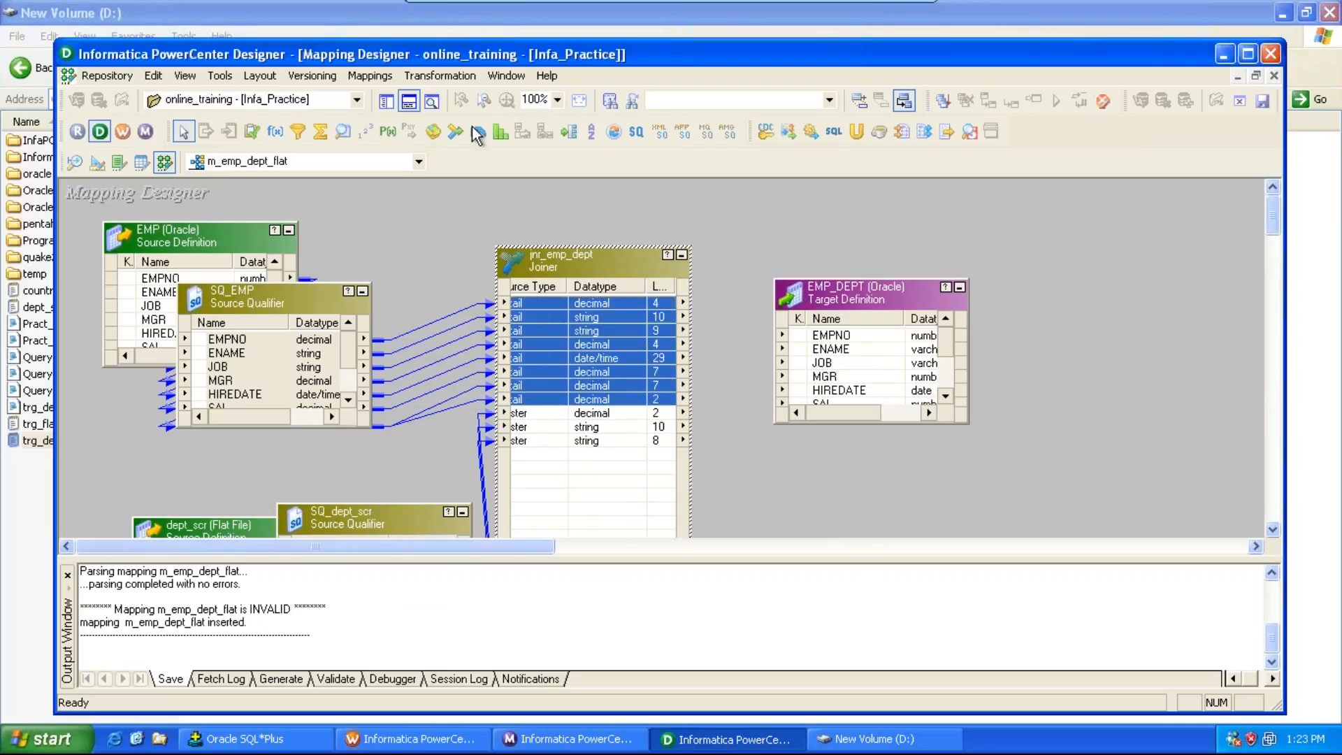
left_click(408, 101)
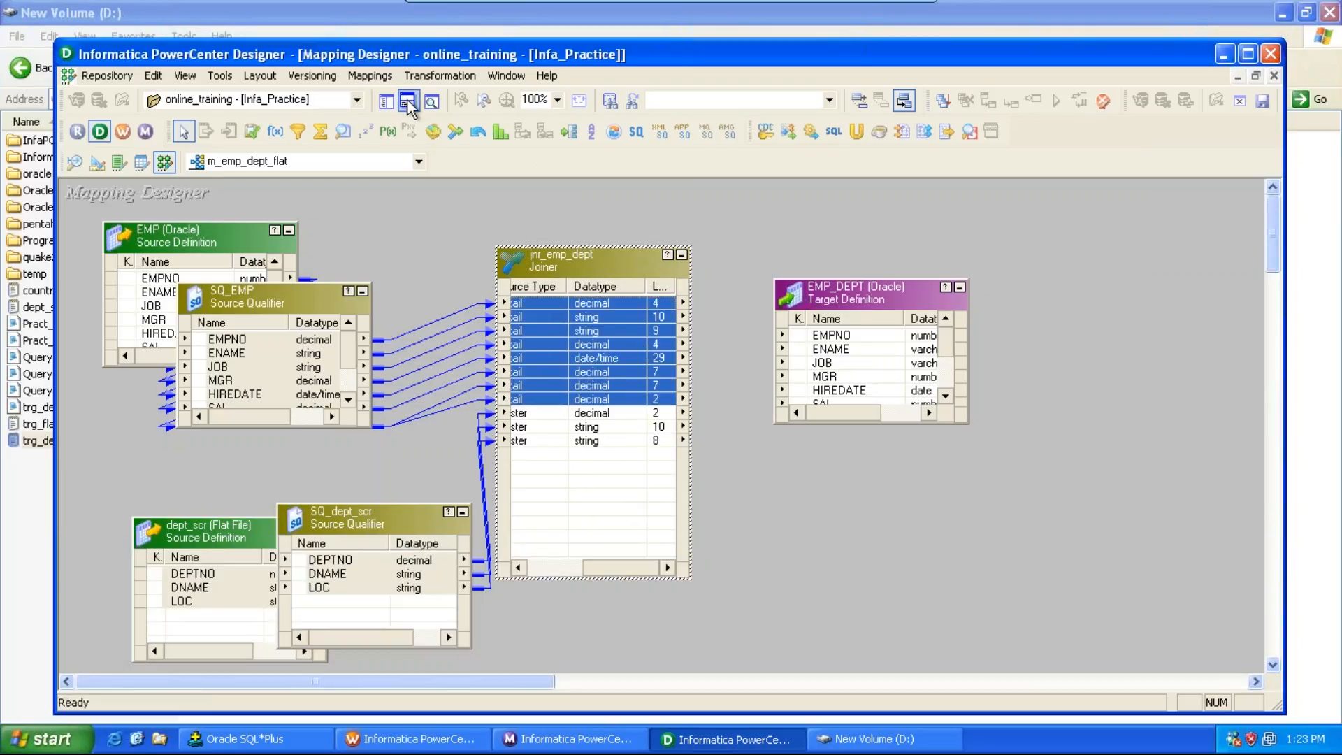
left_click(556, 568)
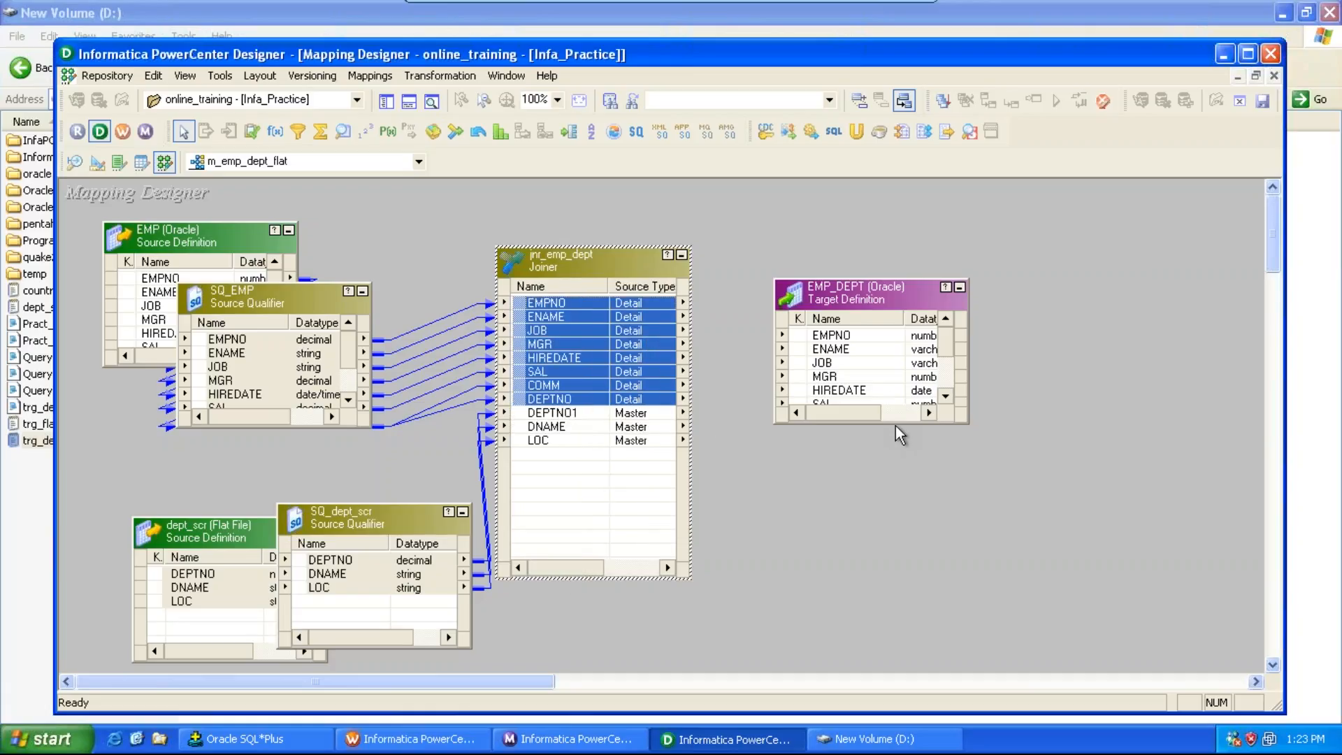
Step: Enlarge the EMP_DEPT target and link the joiner's EMPNO through DEPTNO ports to the matching target ports
left_click_drag(896, 424, 878, 529)
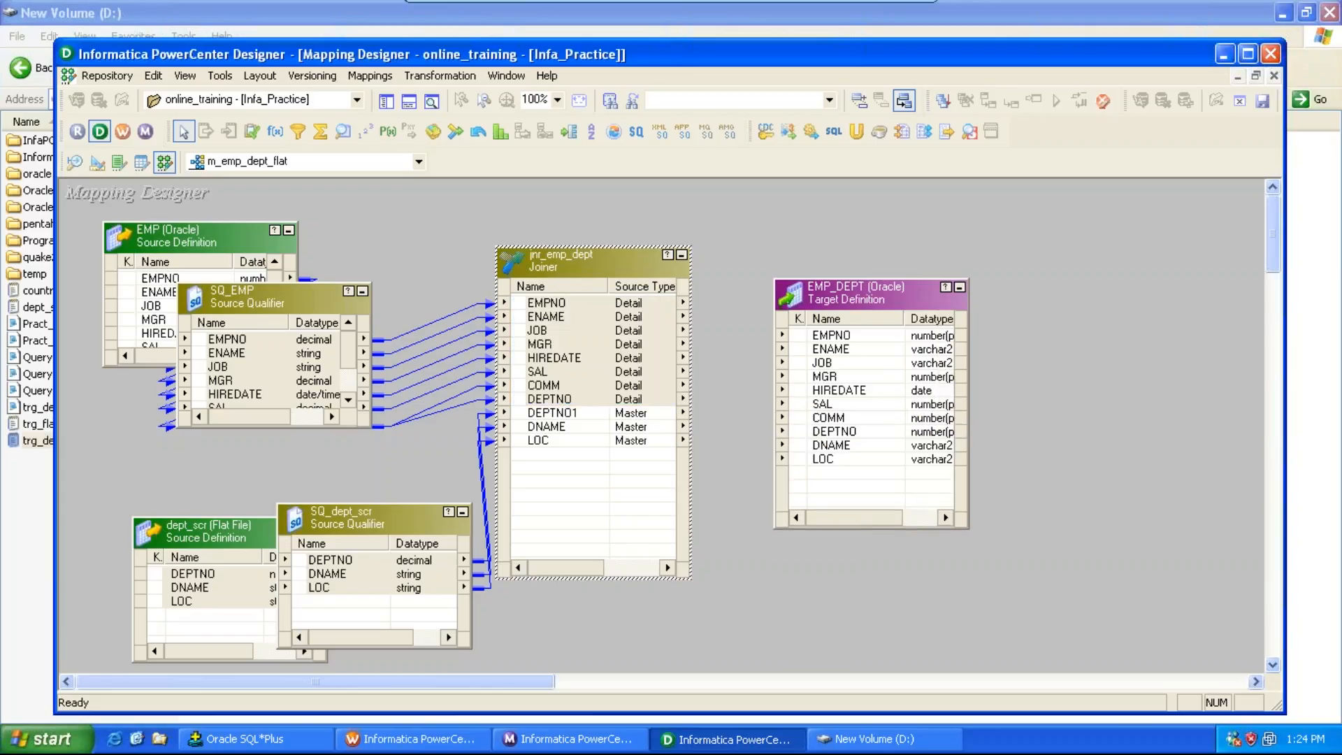
left_click_drag(558, 308, 829, 346)
left_click(584, 431)
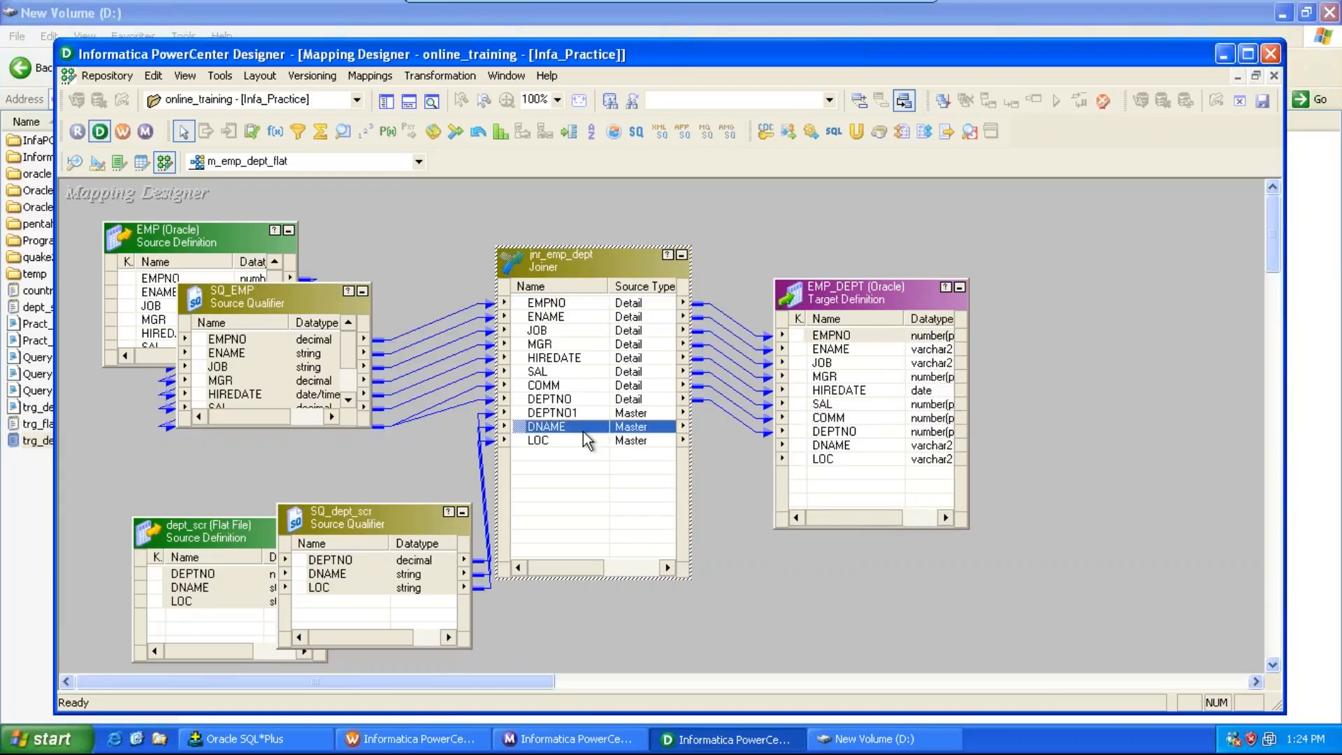
left_click(583, 434, "shift")
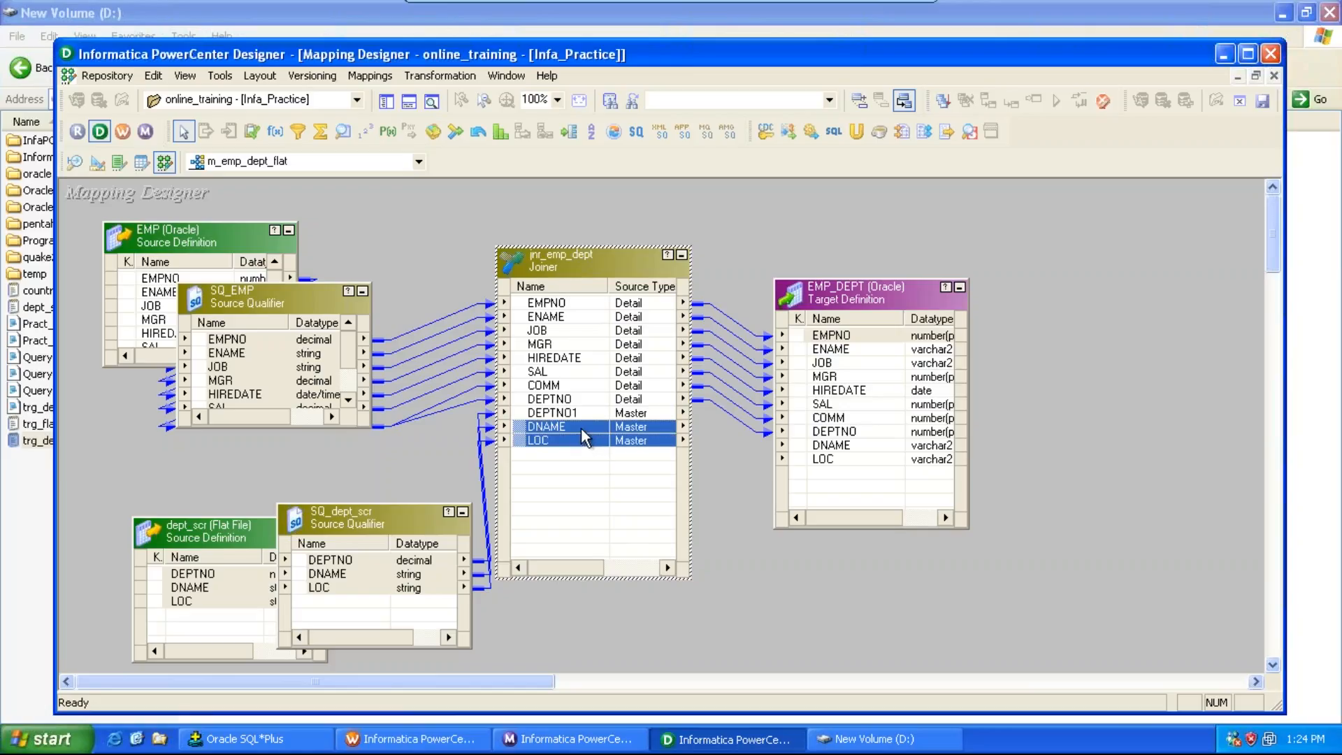
left_click_drag(581, 426, 817, 402)
Step: Link the joiner's DNAME and LOC ports to the target's DNAME and LOC, and save the mapping
left_click_drag(656, 573, 563, 581)
left_click(544, 433)
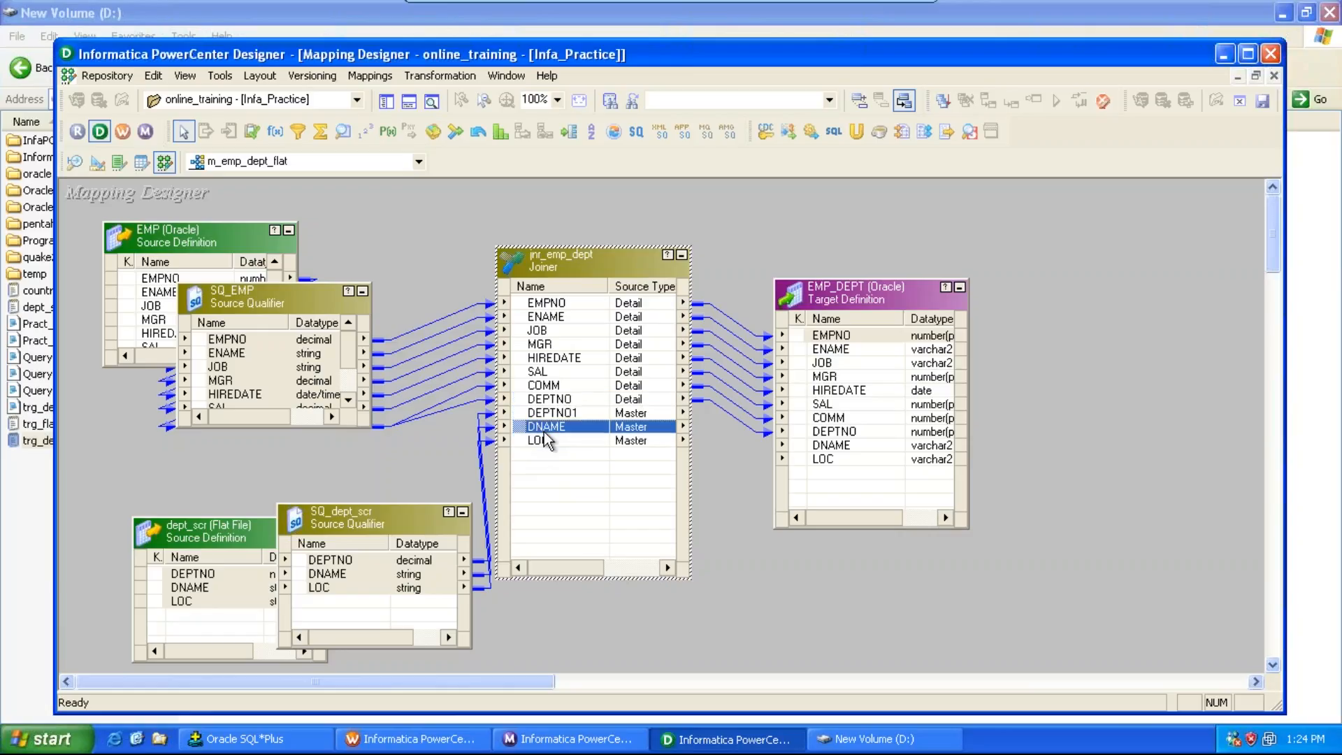
key("Up")
left_click(544, 439, "shift")
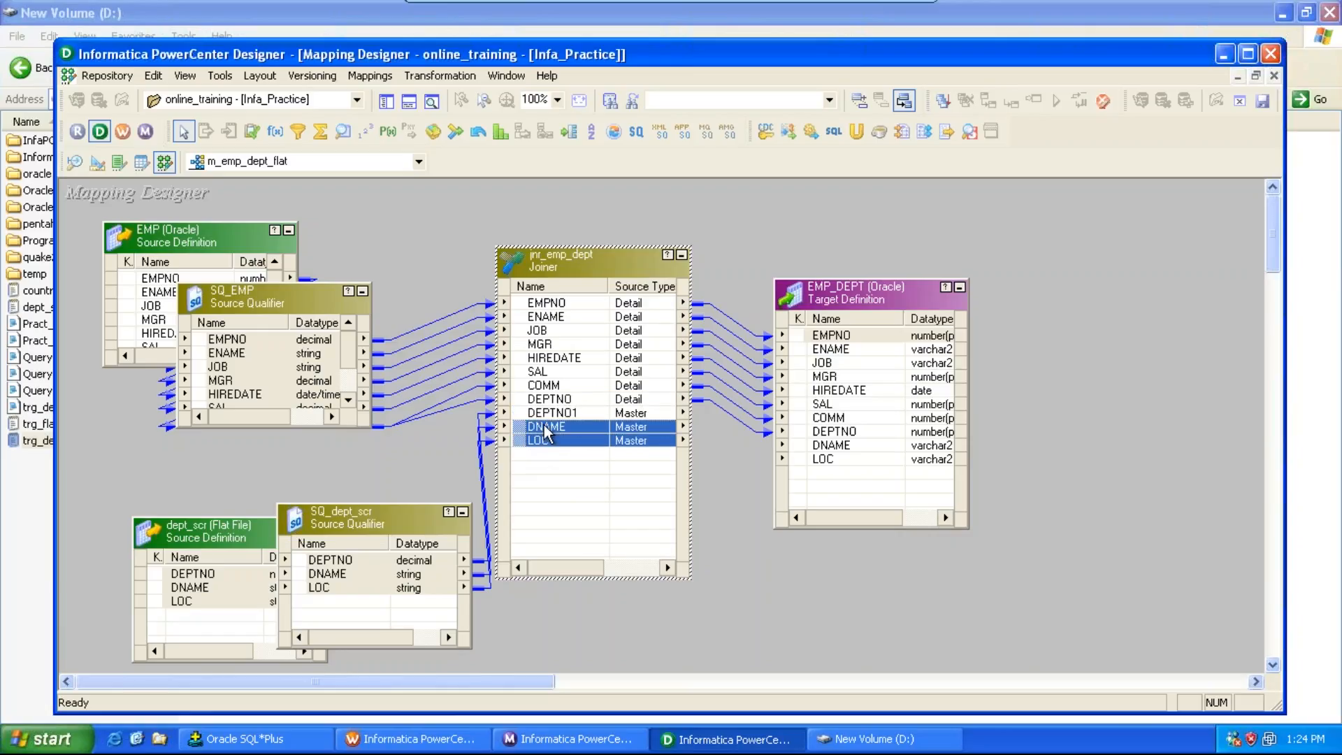
left_click_drag(544, 434, 811, 451)
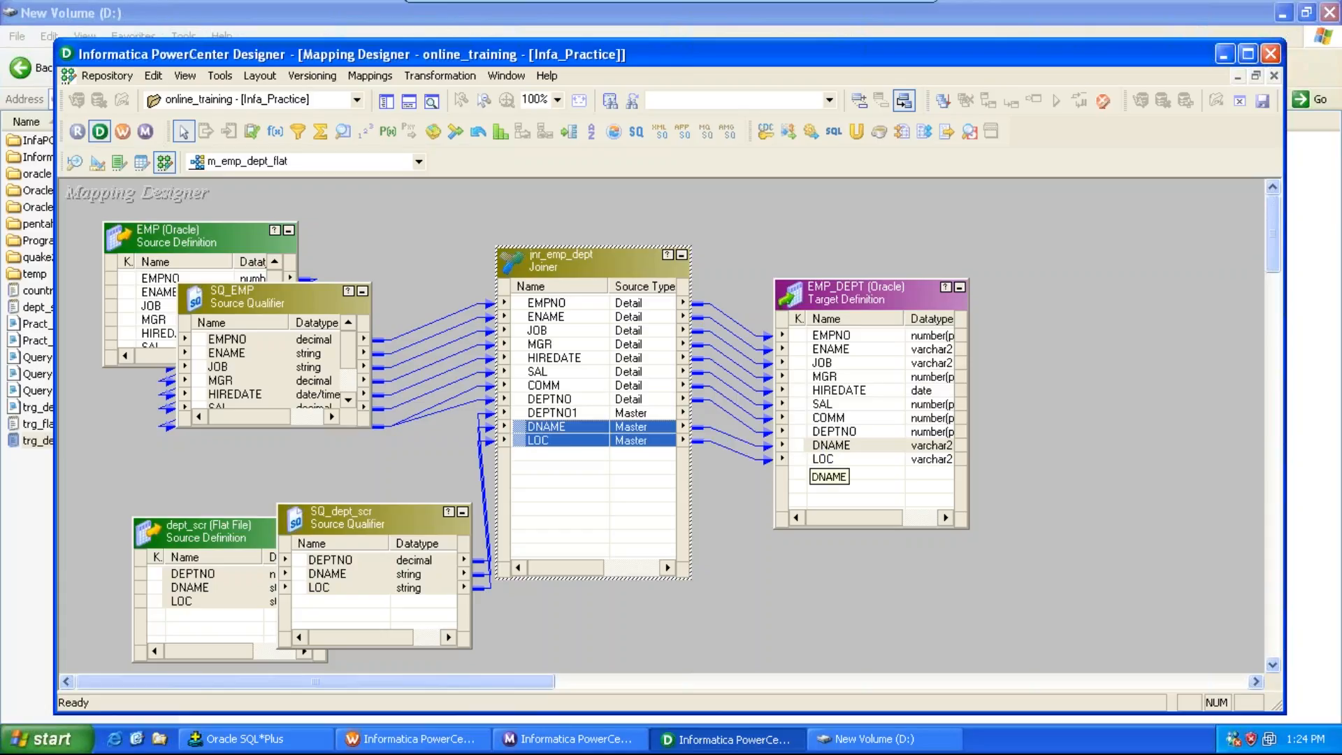
key("ctrl+s")
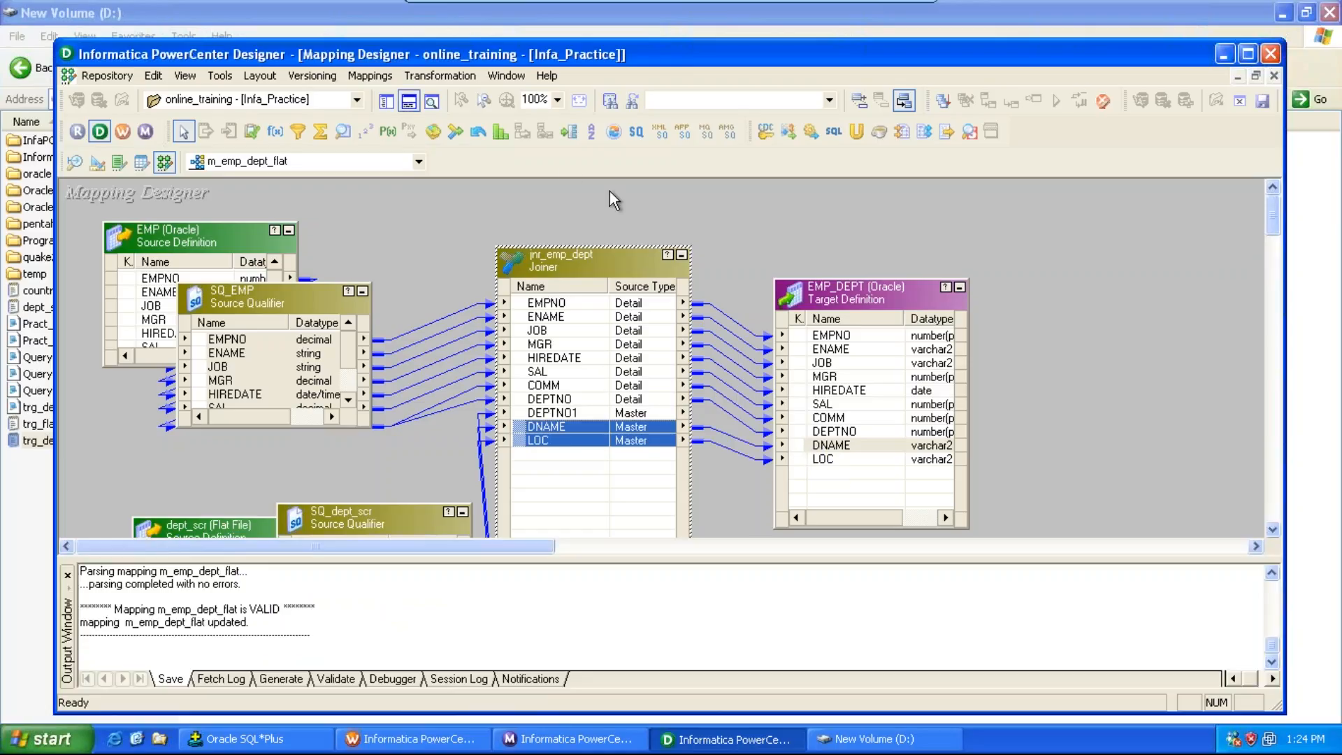
Step: Delete the jnr_emp_dept joiner transformation from the mapping
left_click(408, 102)
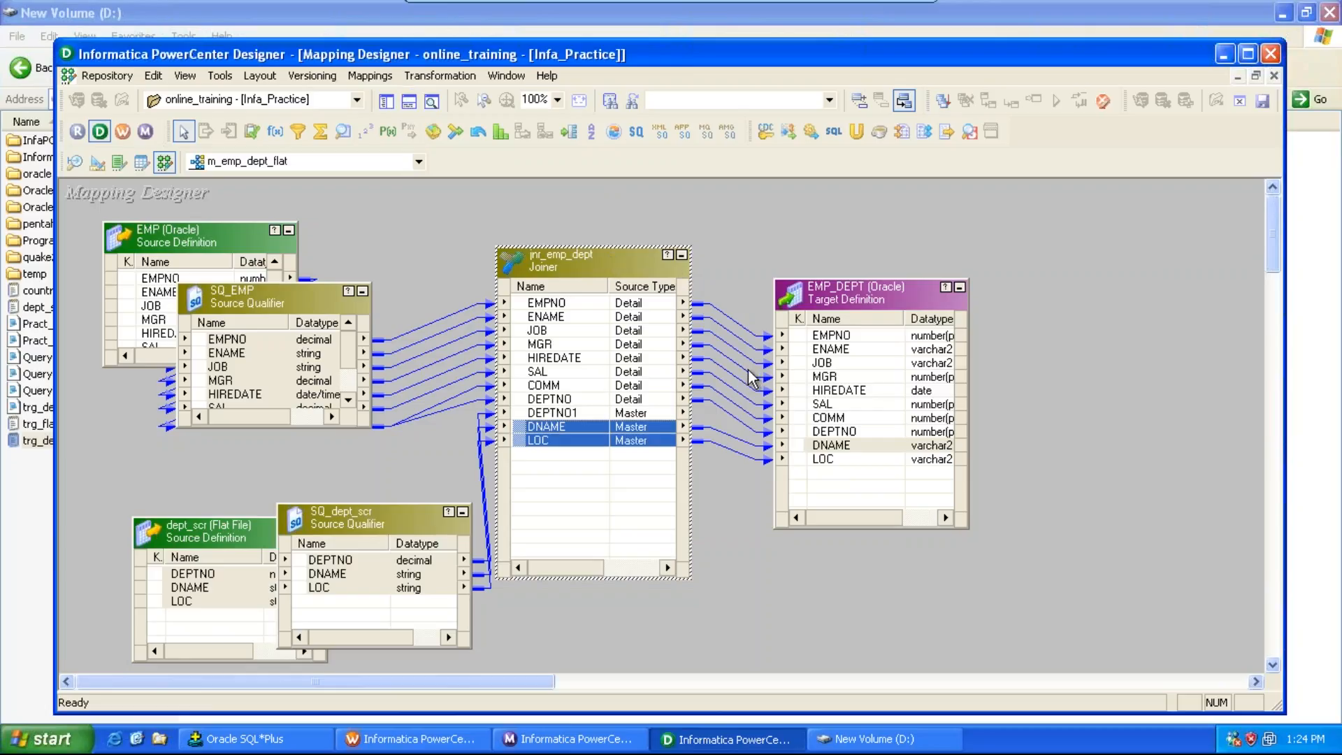
left_click(122, 133)
key("Delete")
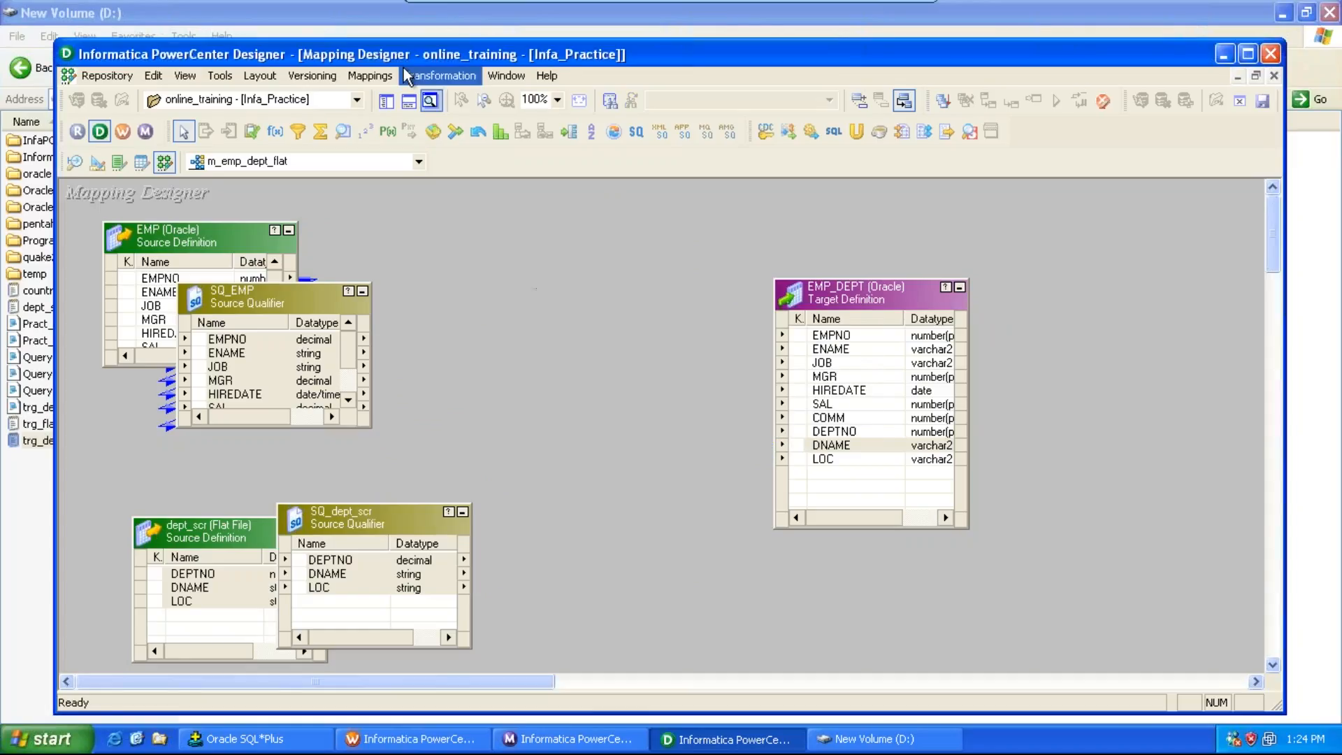
Step: Create a Joiner transformation named jnr_emp_dept
left_click(438, 73)
left_click(464, 125)
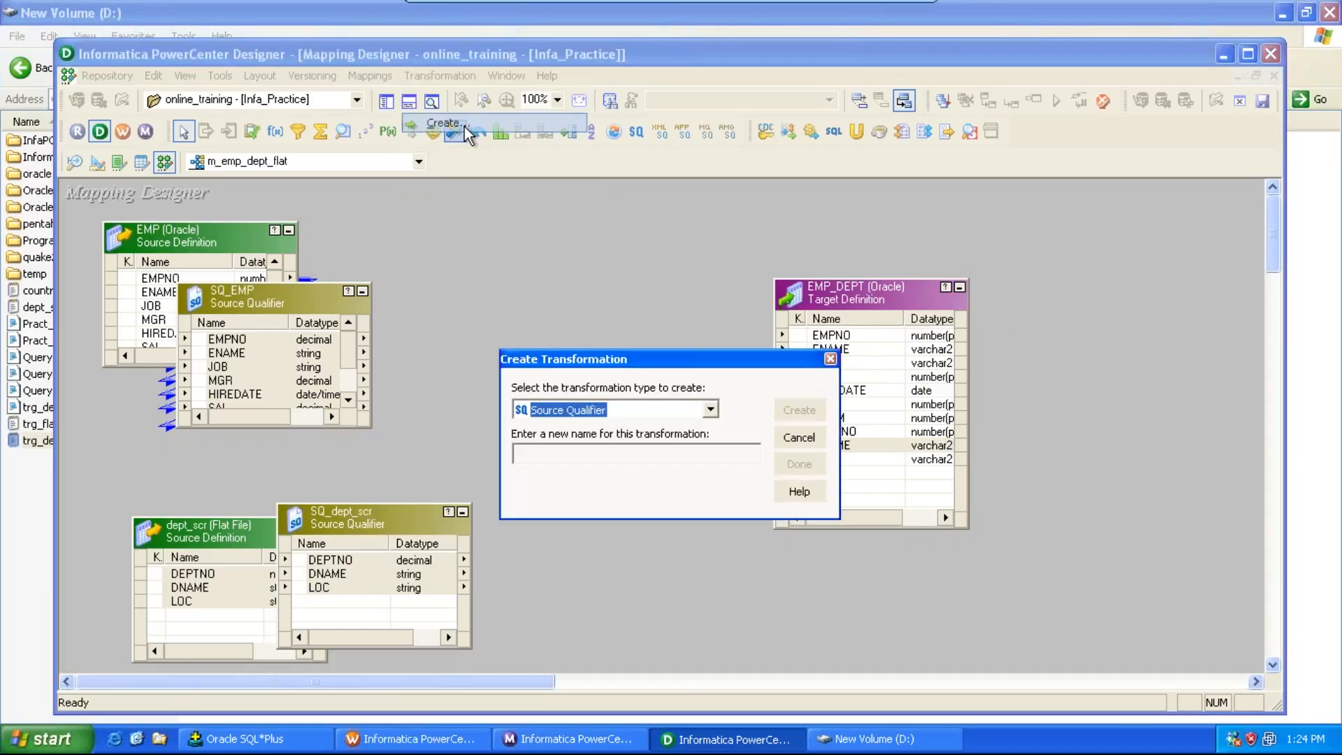
left_click_drag(617, 360, 613, 224)
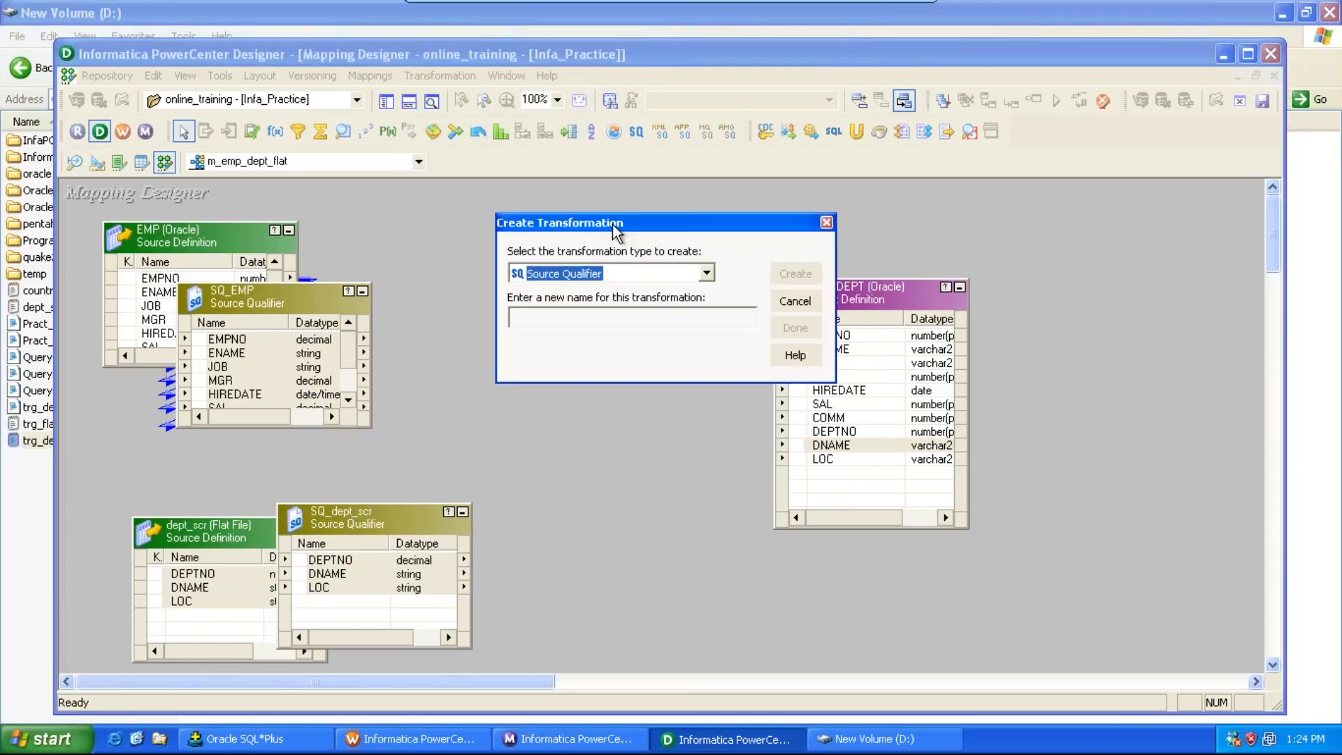
left_click(707, 274)
key("j")
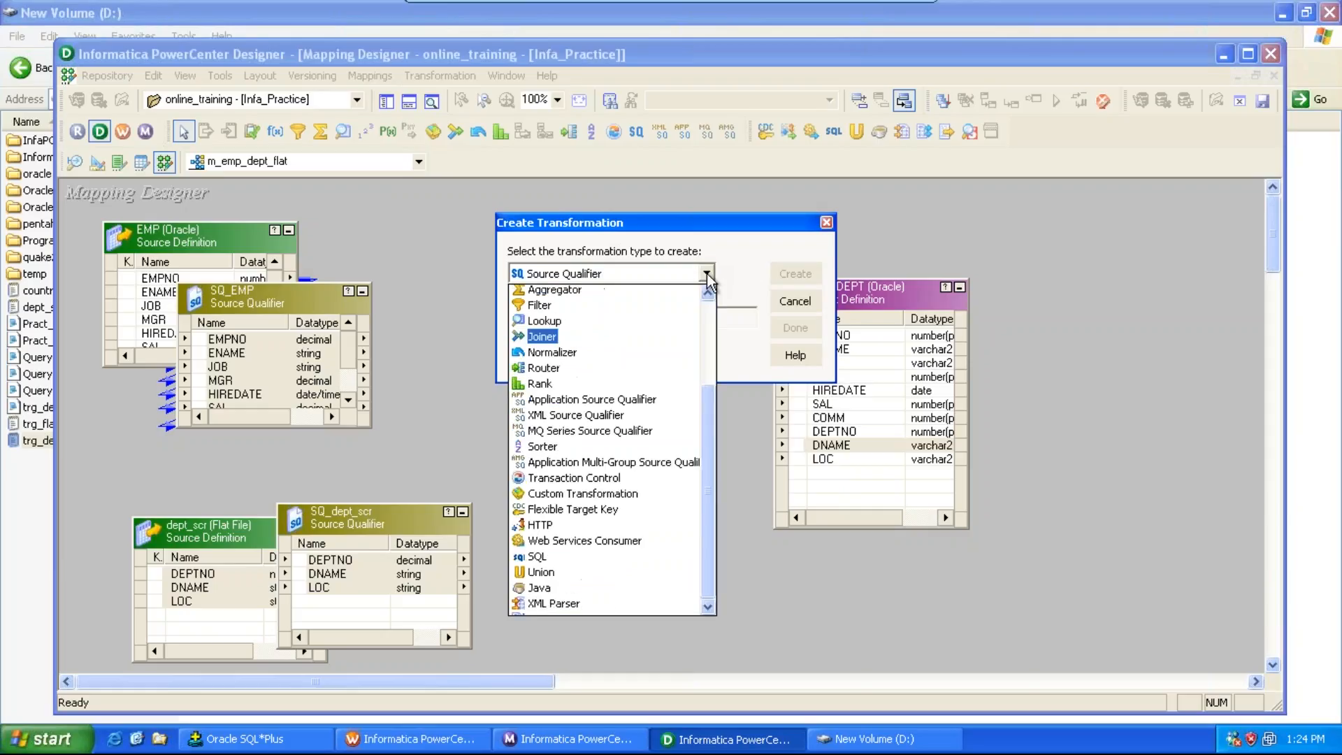
left_click(706, 274)
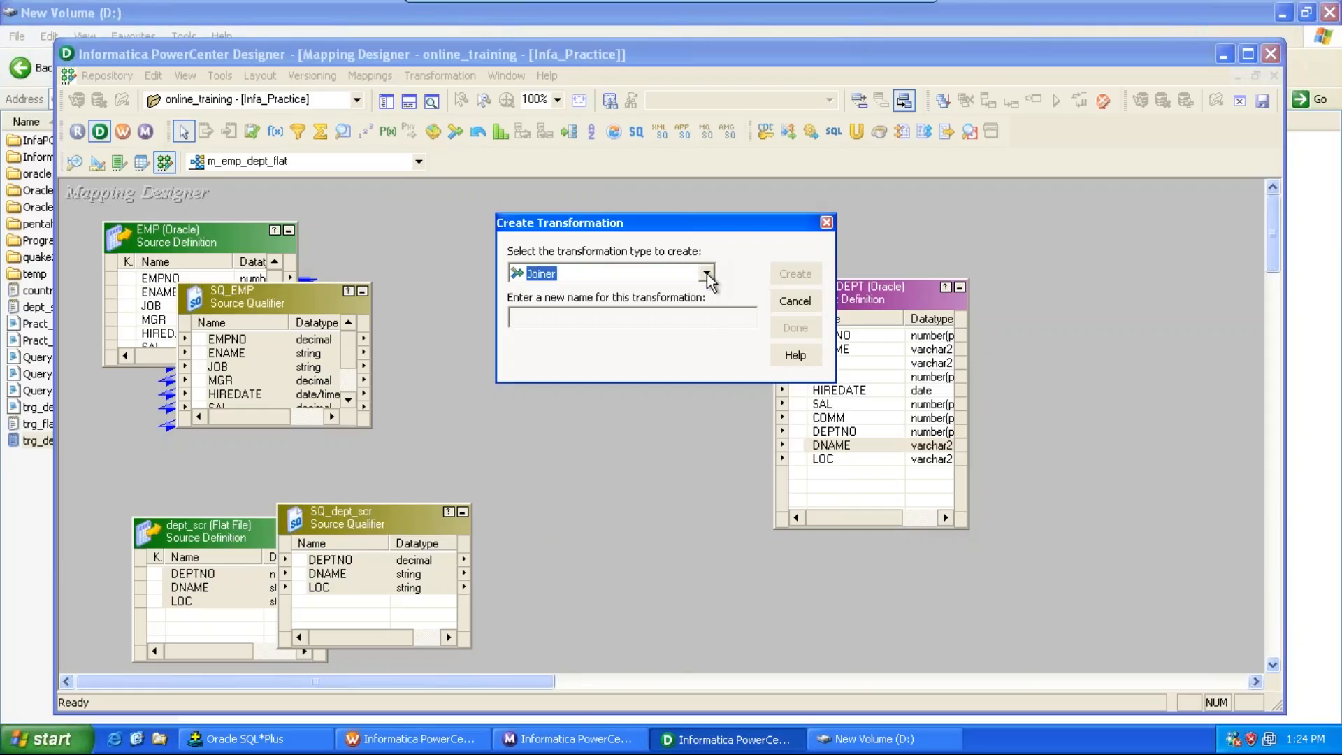
left_click(658, 322)
type("jnr_emp_dept")
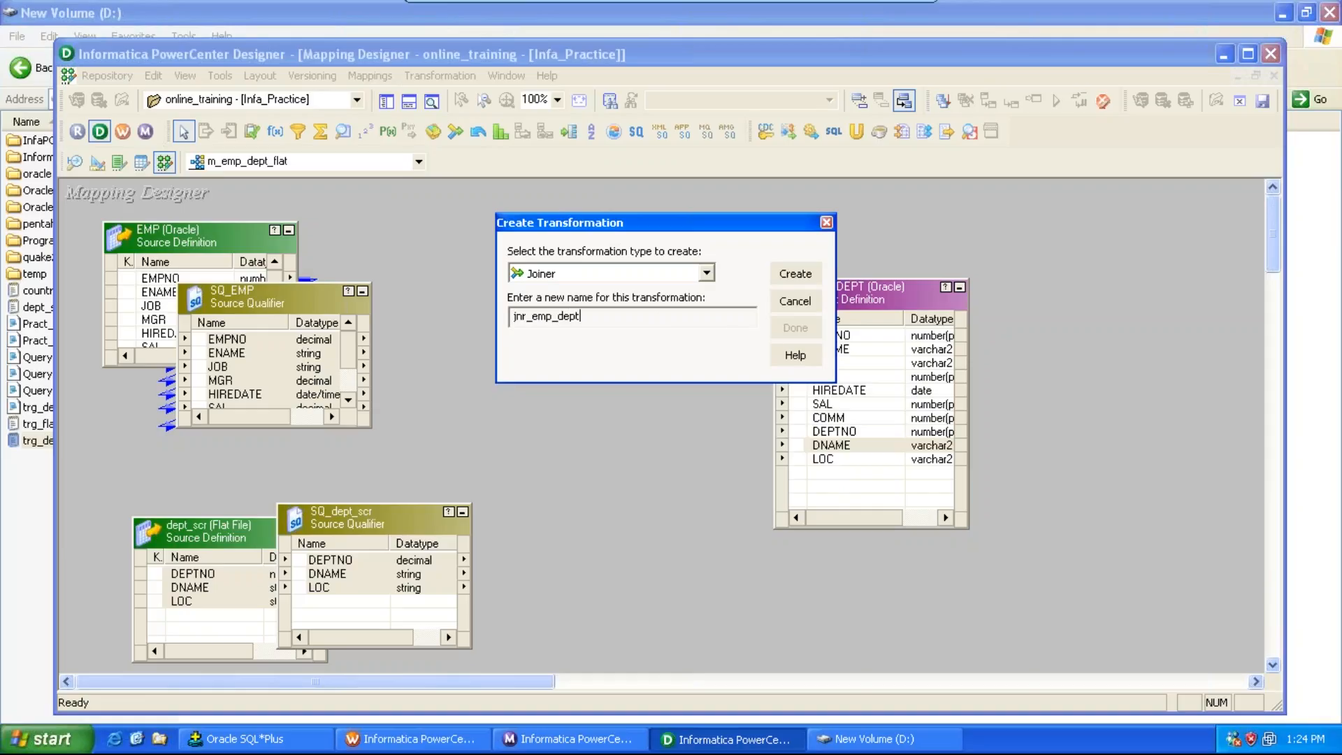
left_click(785, 274)
left_click(786, 273)
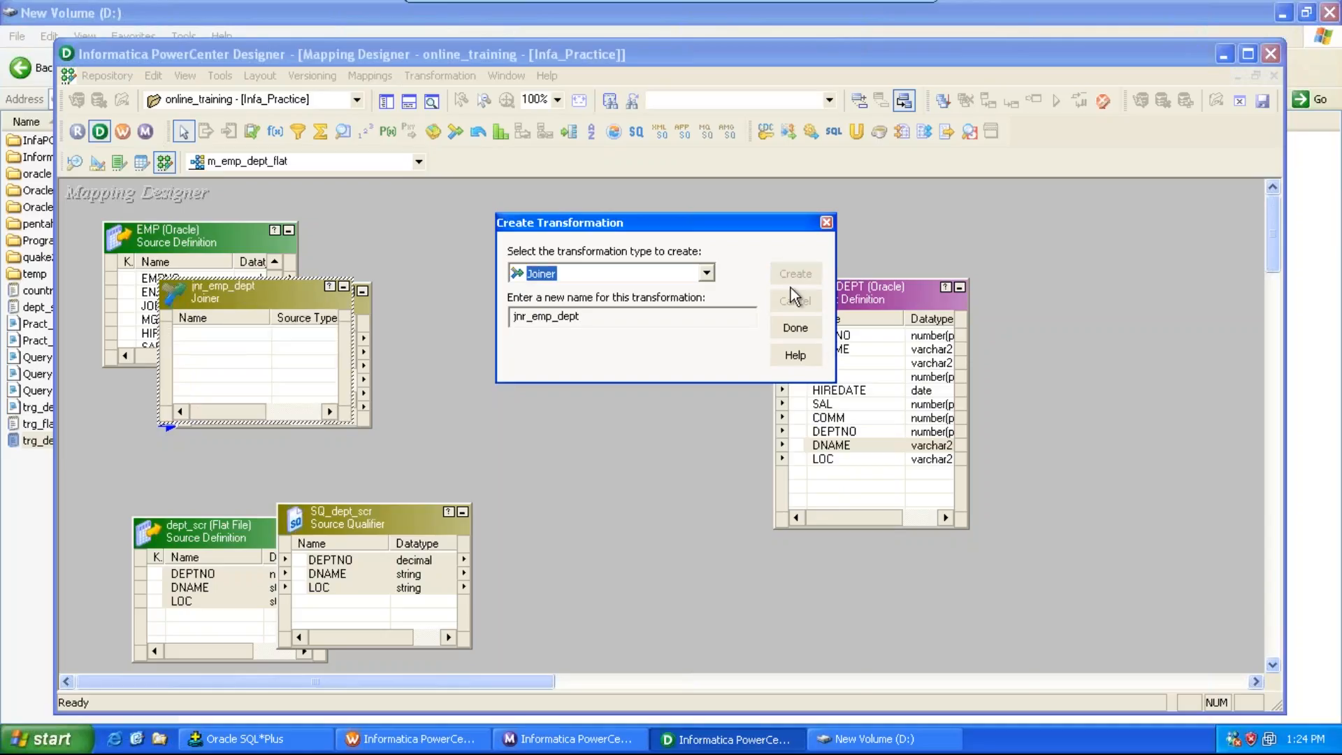
left_click(793, 328)
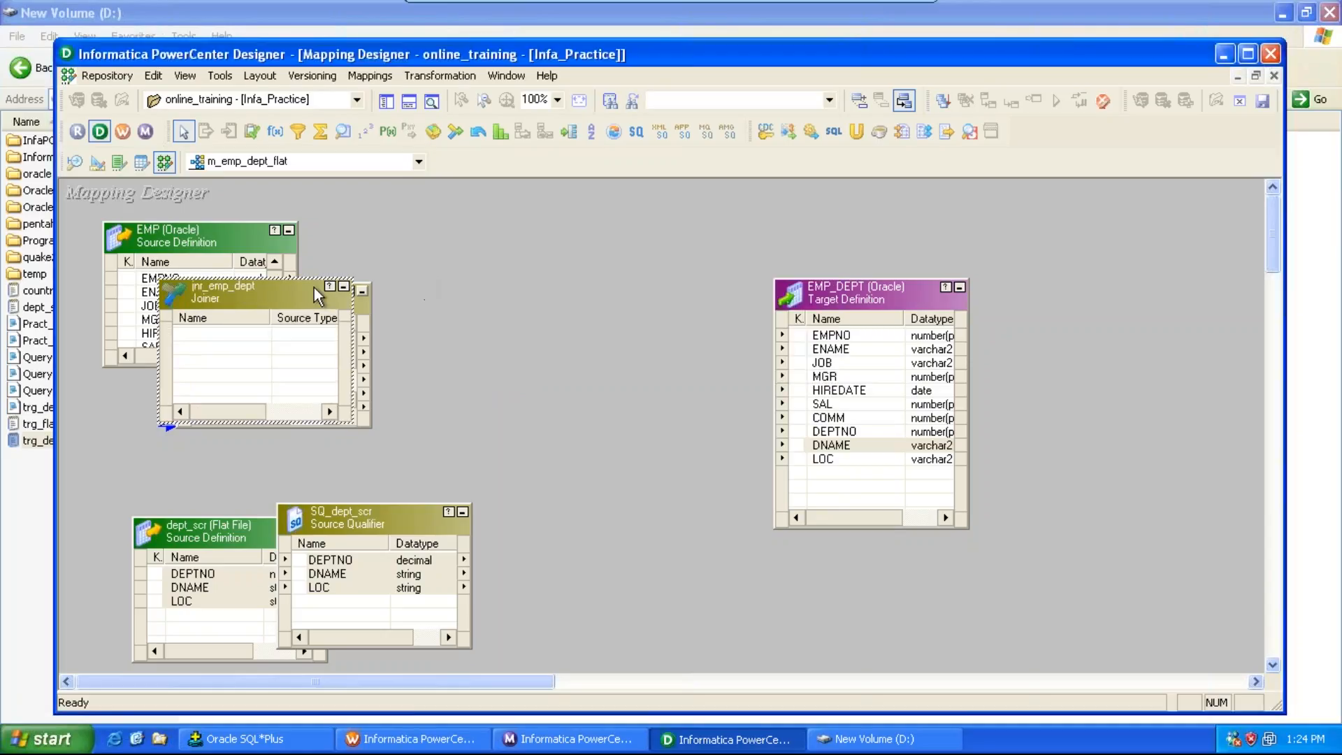
Step: Move the new joiner beside the sources and link all SQ_EMP ports into it
left_click_drag(321, 297, 686, 234)
left_click(219, 344)
key("ctrl+a")
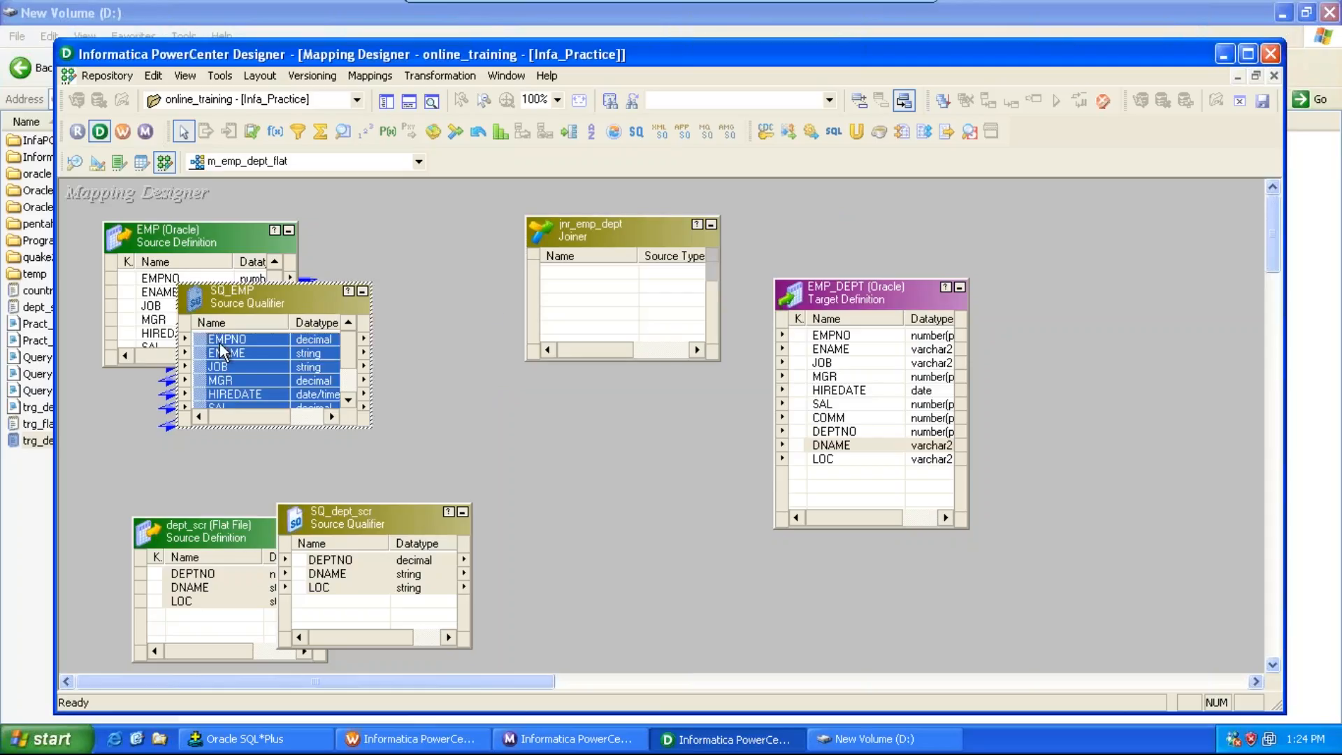
left_click_drag(219, 344, 641, 495)
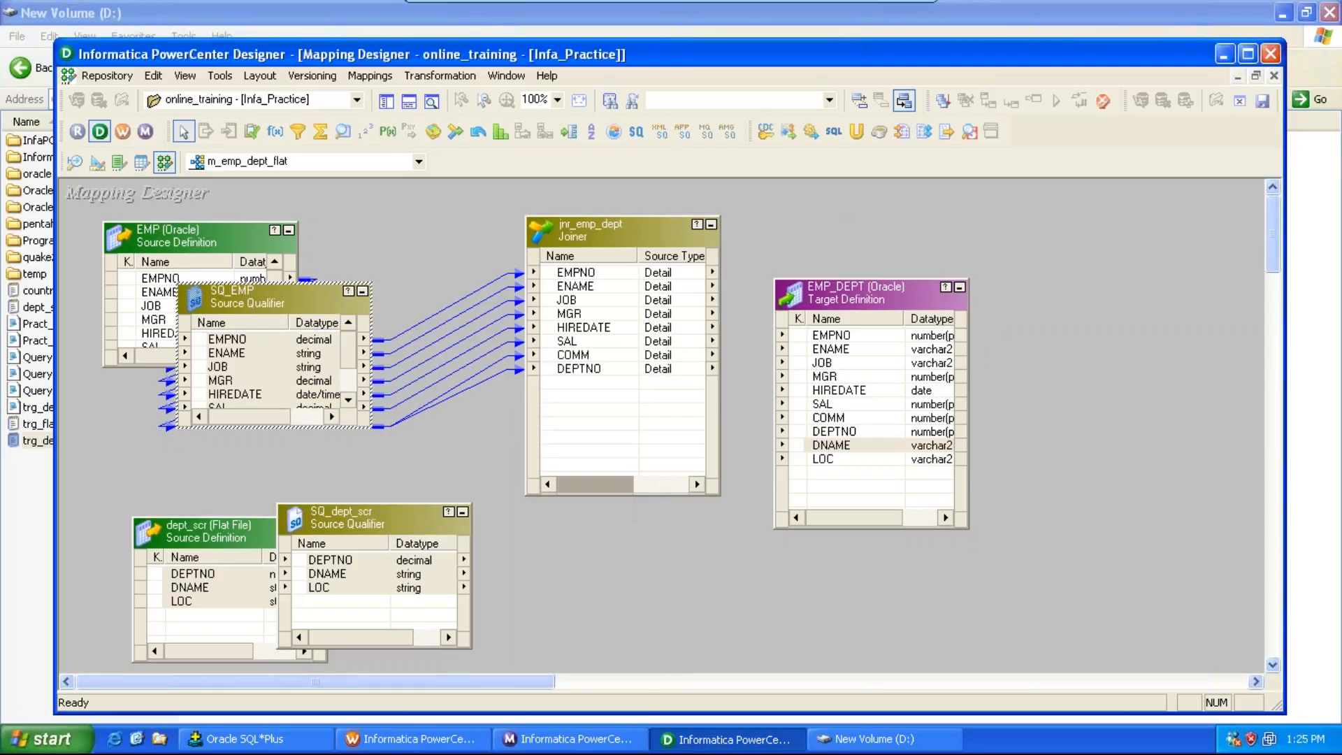
Step: Link the DEPTNO, DNAME and LOC ports of SQ_dept_scr into the joiner
left_click(351, 560)
key("ctrl+a")
left_click_drag(351, 559, 600, 404)
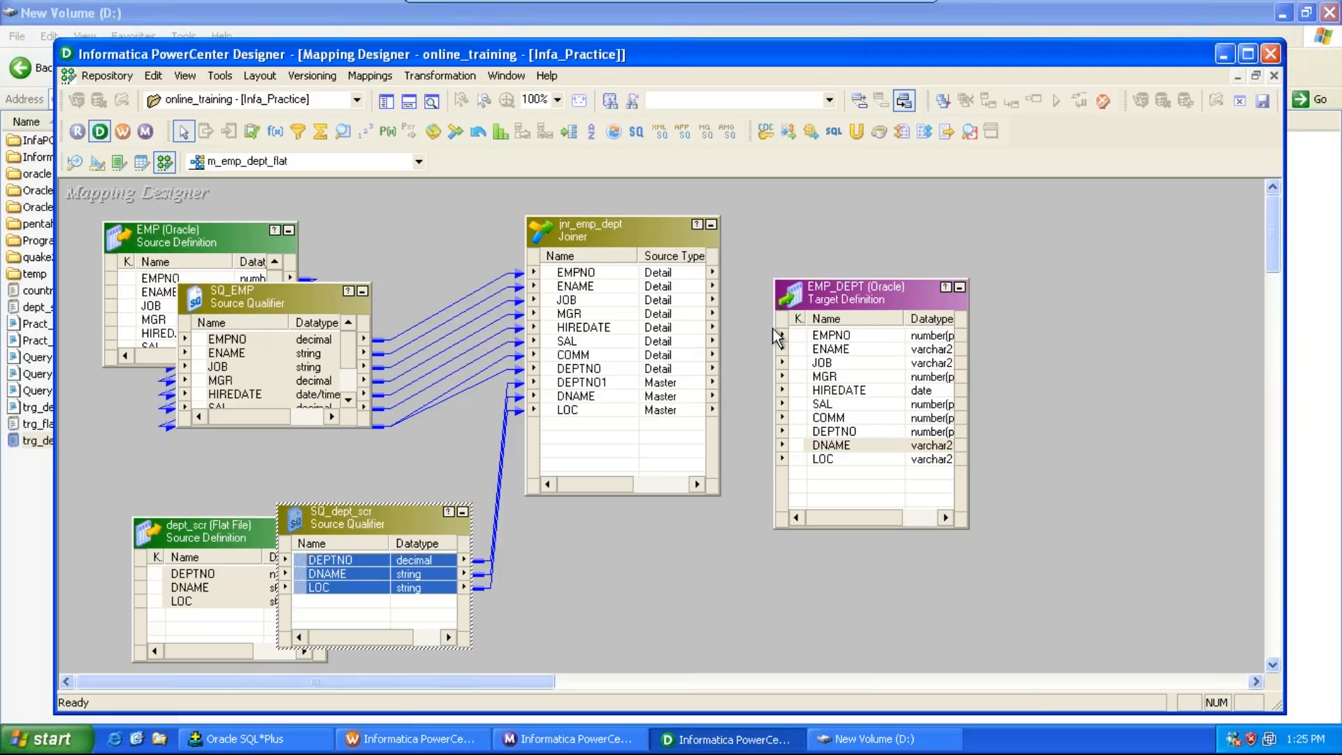
Step: Move the EMP_DEPT target up and link the joiner's EMPNO through COMM ports to the matching target ports
left_click_drag(839, 291, 827, 194)
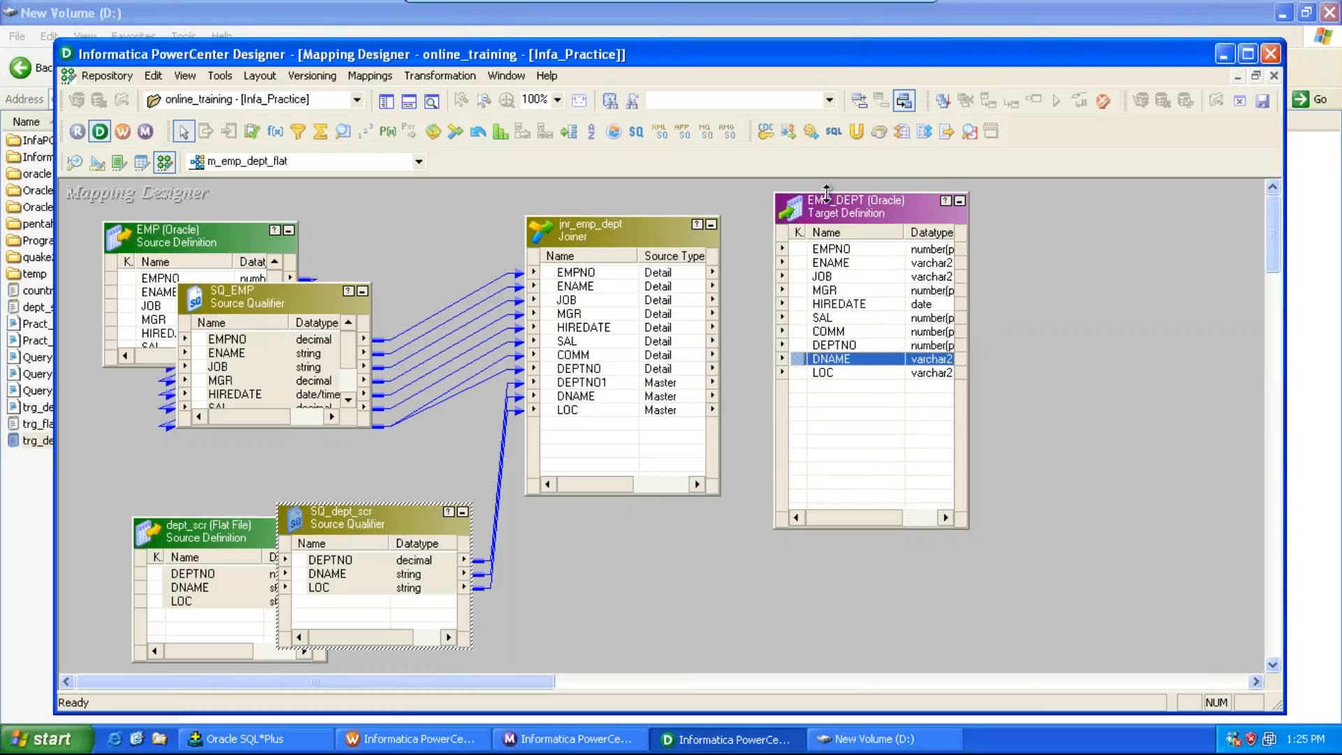
left_click(589, 274)
key("shift+Down")
key("shift+Down")
key("shift+Down")
key("shift+Down")
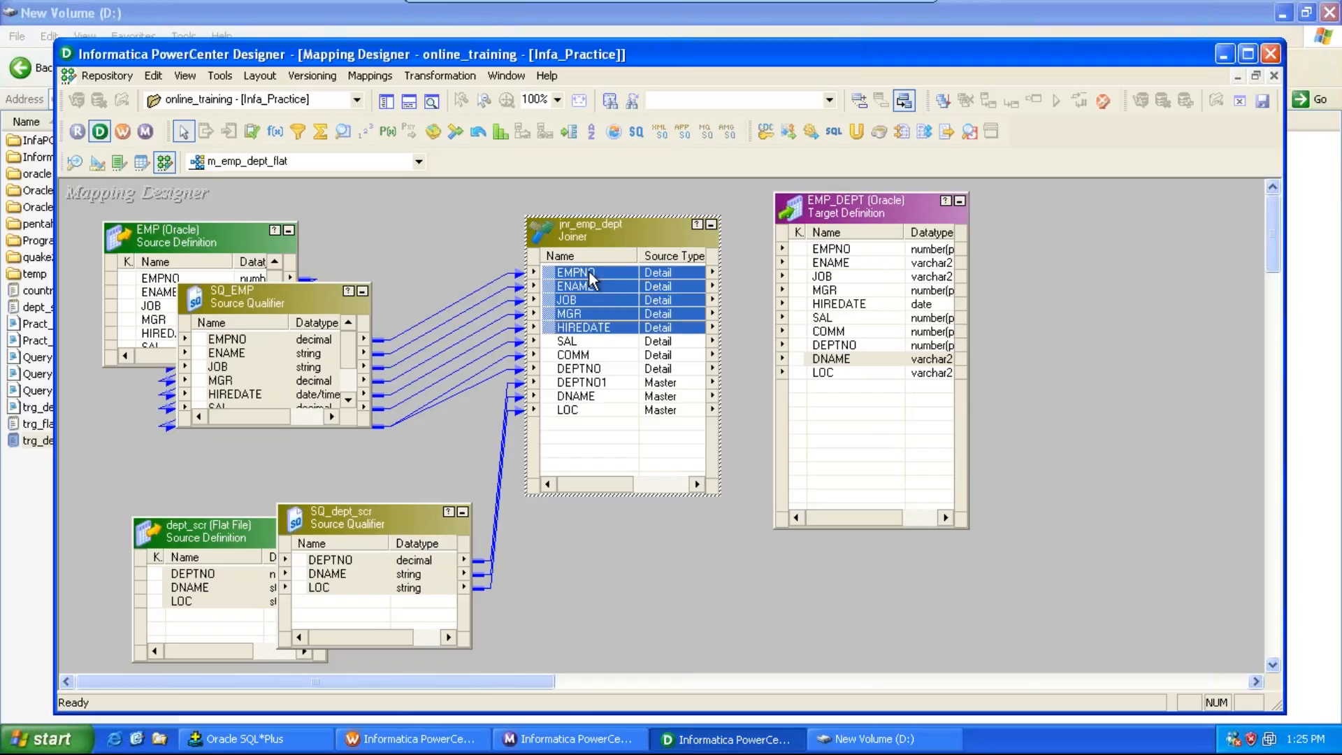
key("shift+Down")
key("shift+Down")
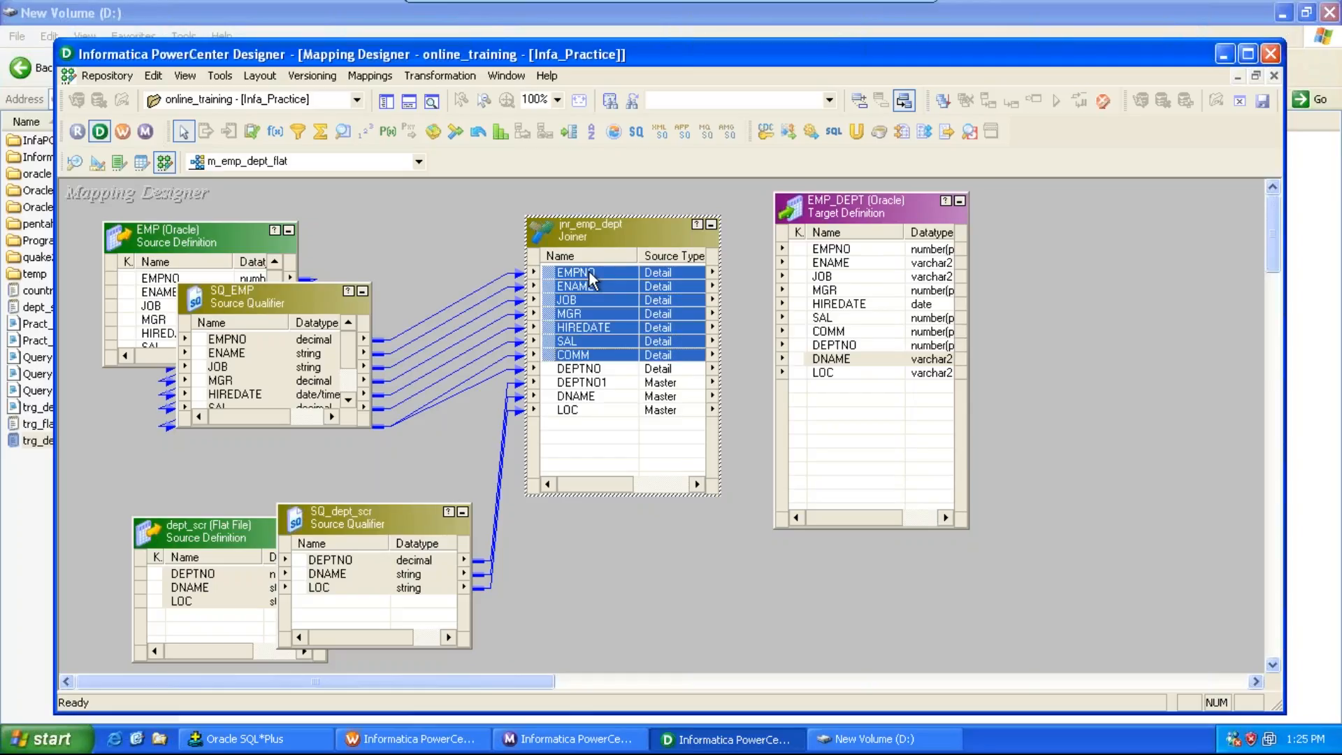
left_click_drag(591, 280, 847, 253)
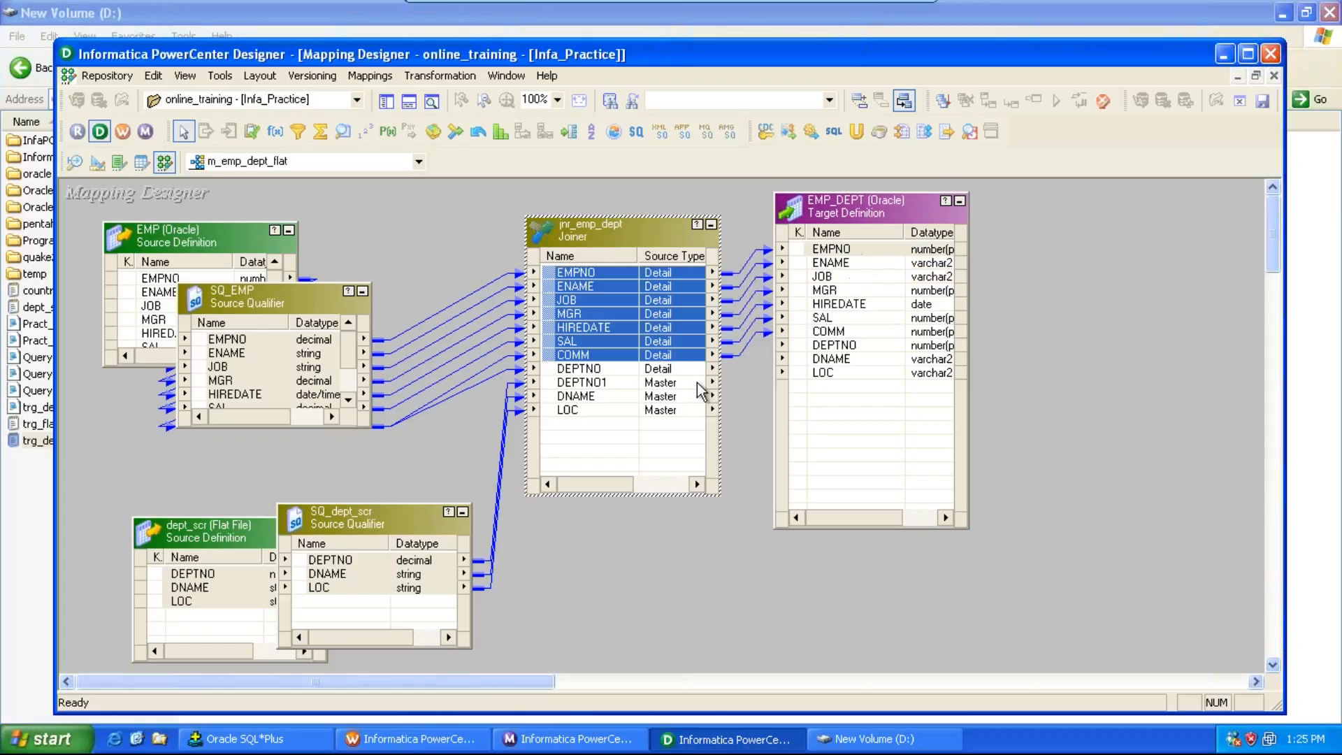
Step: Link the joiner's DEPTNO1, DNAME and LOC ports to the target's DEPTNO, DNAME and LOC, and save the mapping
left_click(604, 398)
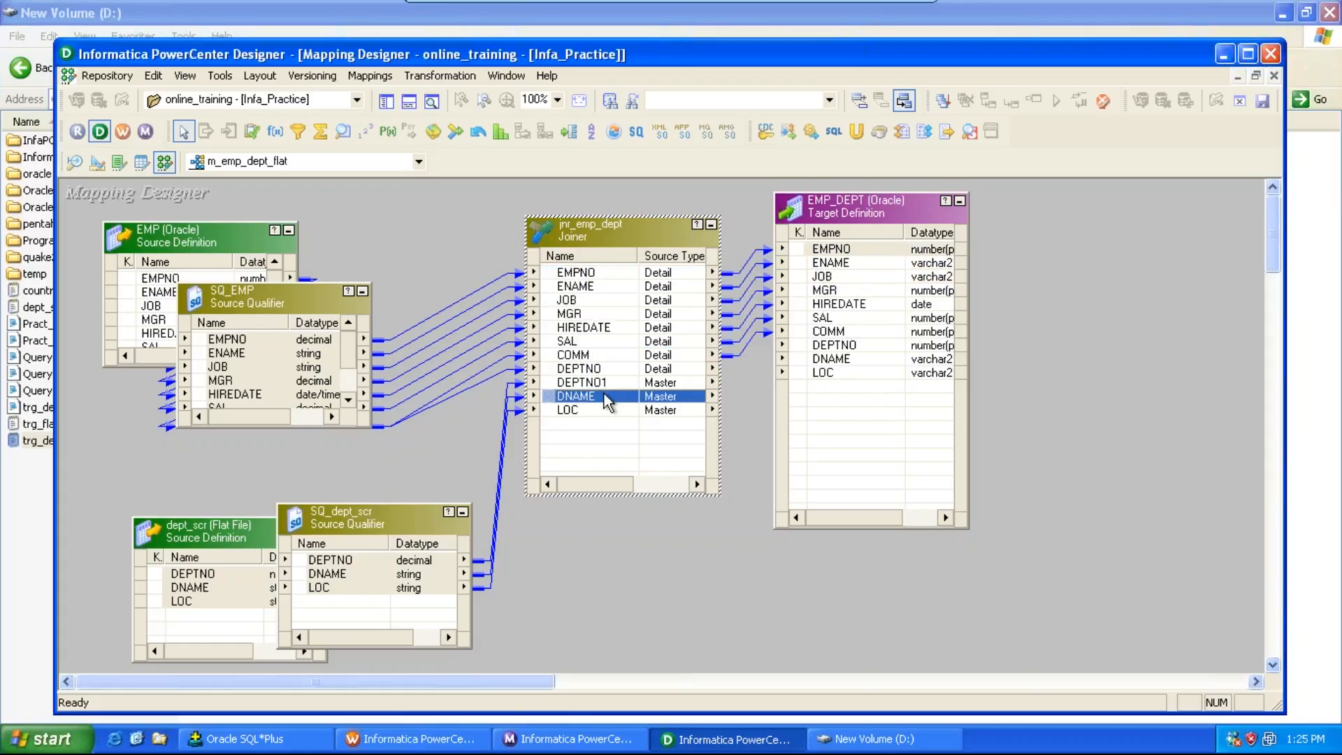
key("Up")
key("shift+Down")
key("shift+Down")
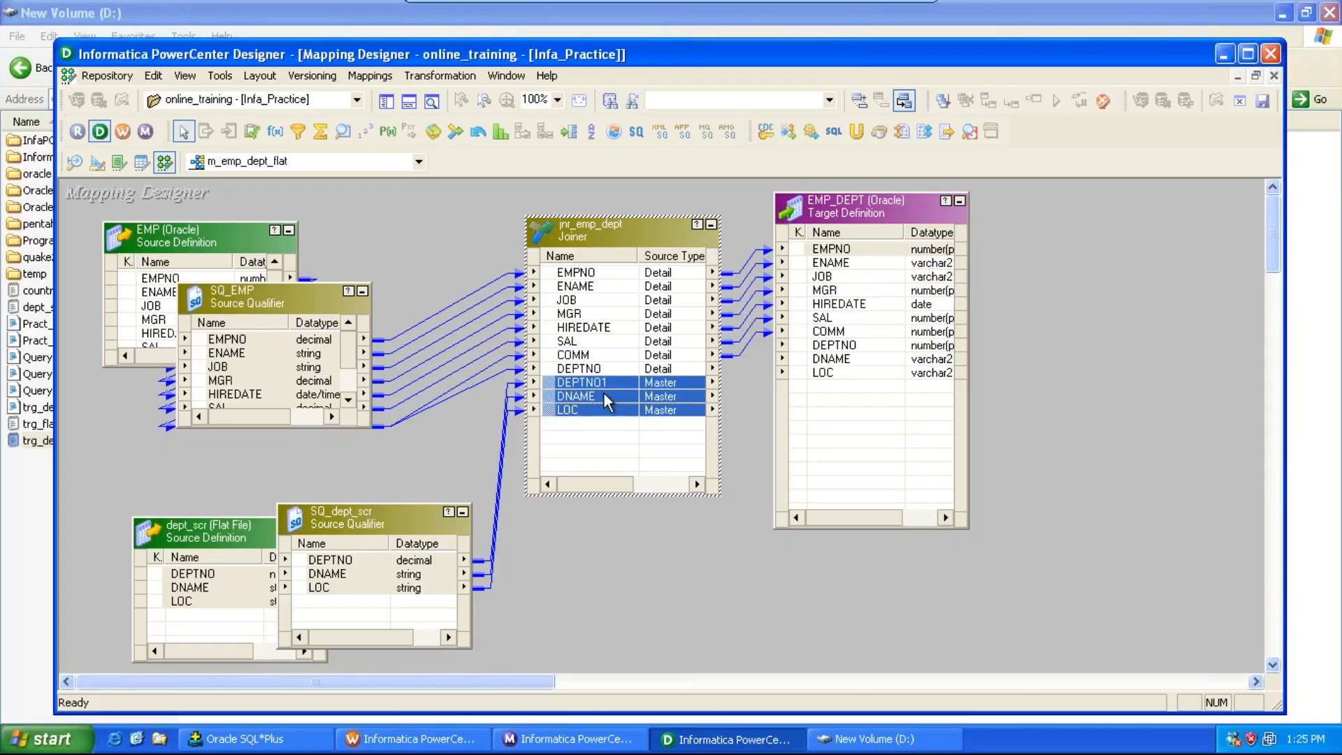
left_click_drag(603, 392, 831, 353)
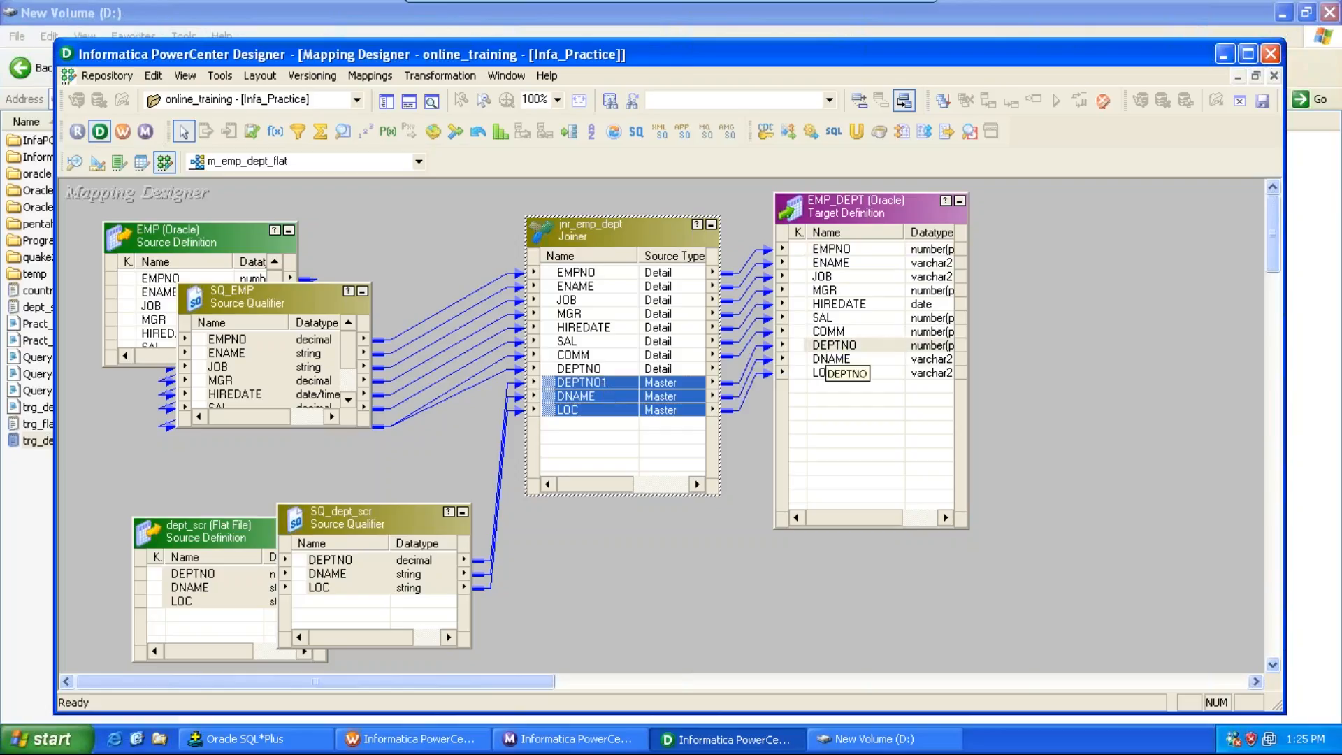
key("ctrl+s")
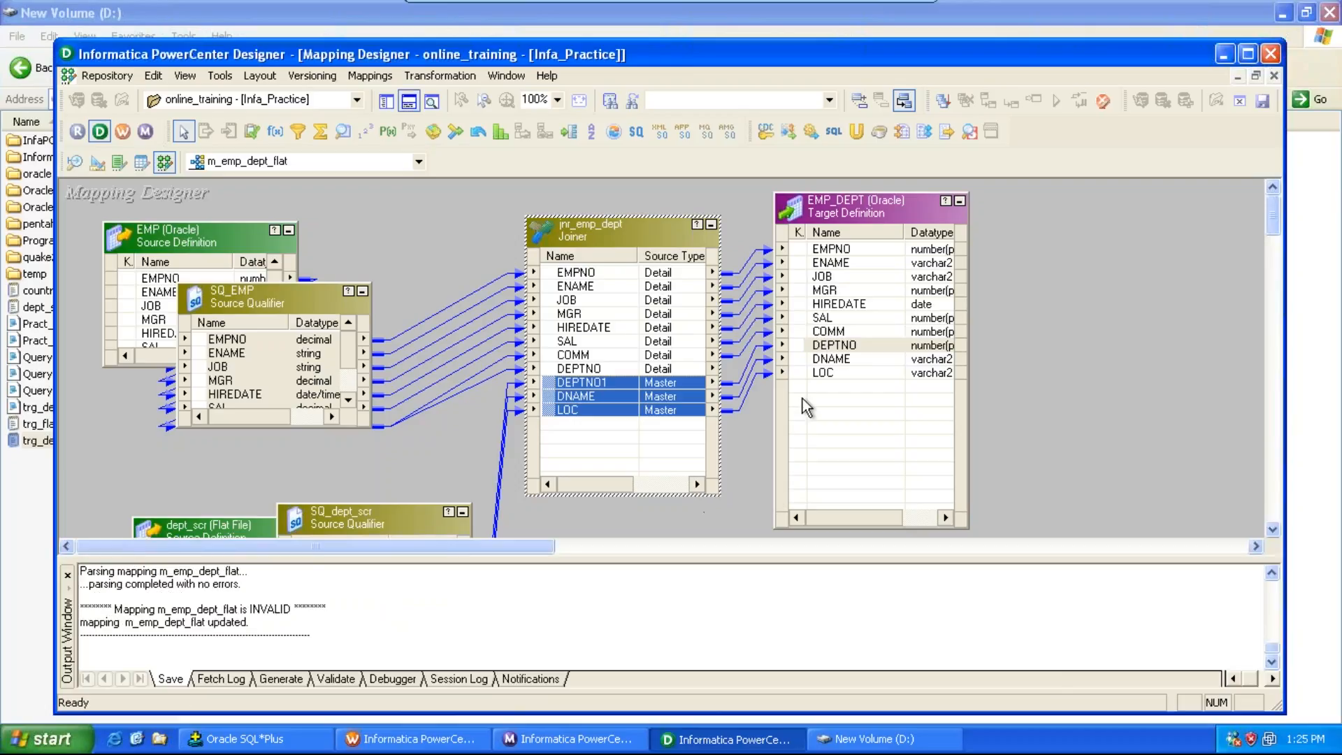
Step: Move the EMP_DEPT target definition further right on the canvas
left_click_drag(886, 204, 1011, 206)
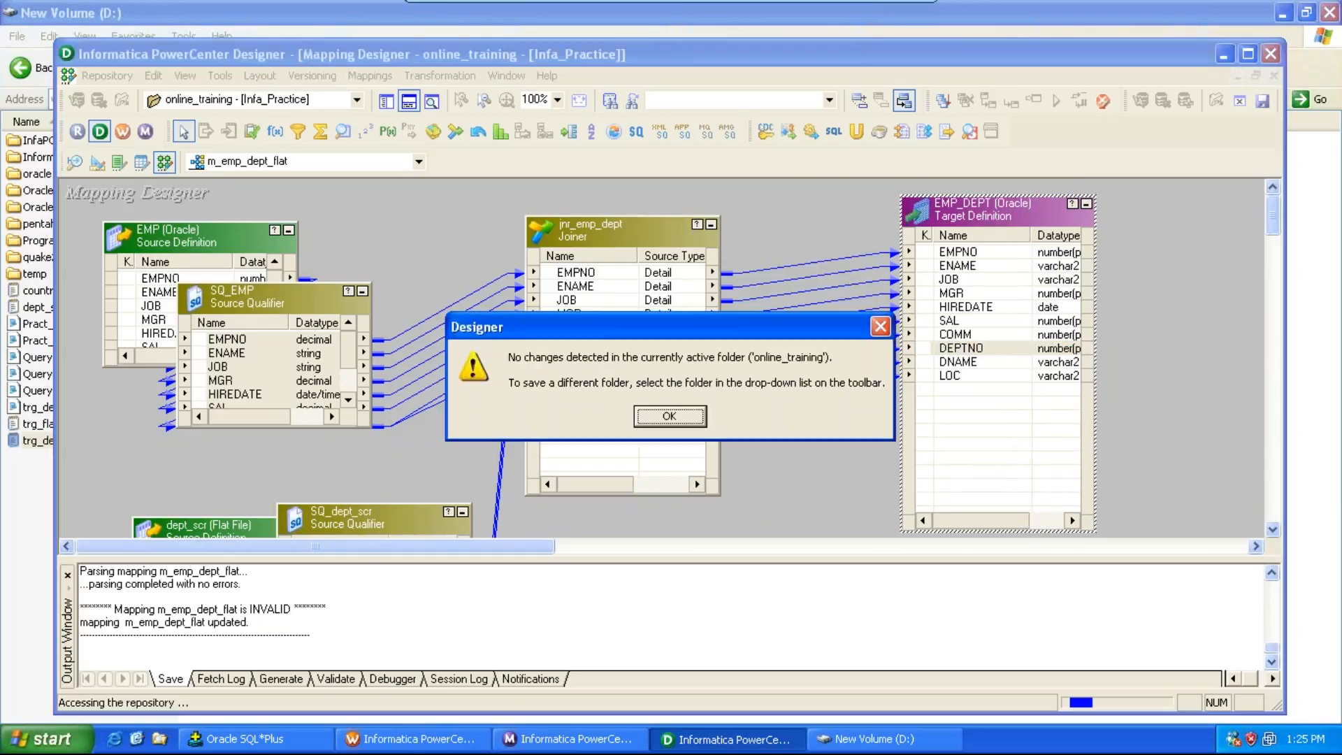
left_click(682, 418)
left_click(710, 257)
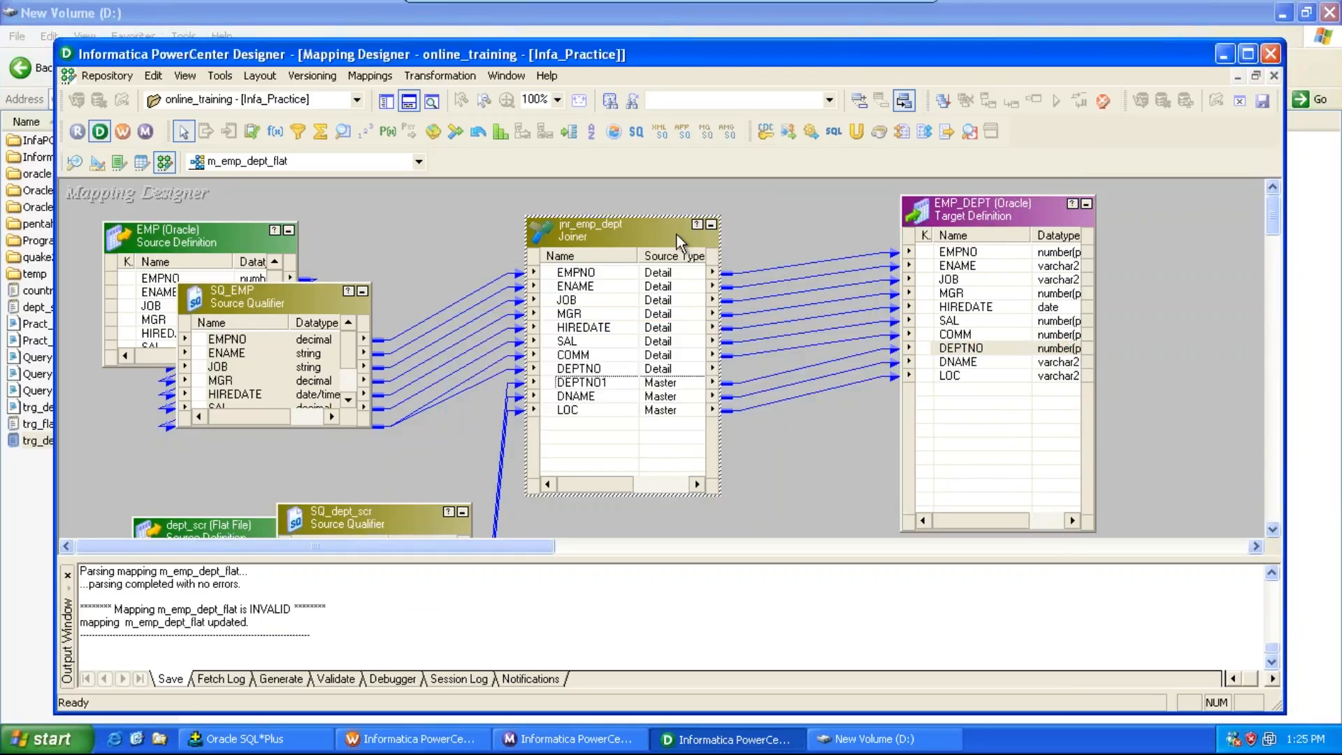
Step: Set the jnr_emp_dept joiner condition to match master DEPTNO1 with detail DEPTNO, apply it, and save the mapping
double_click(685, 244)
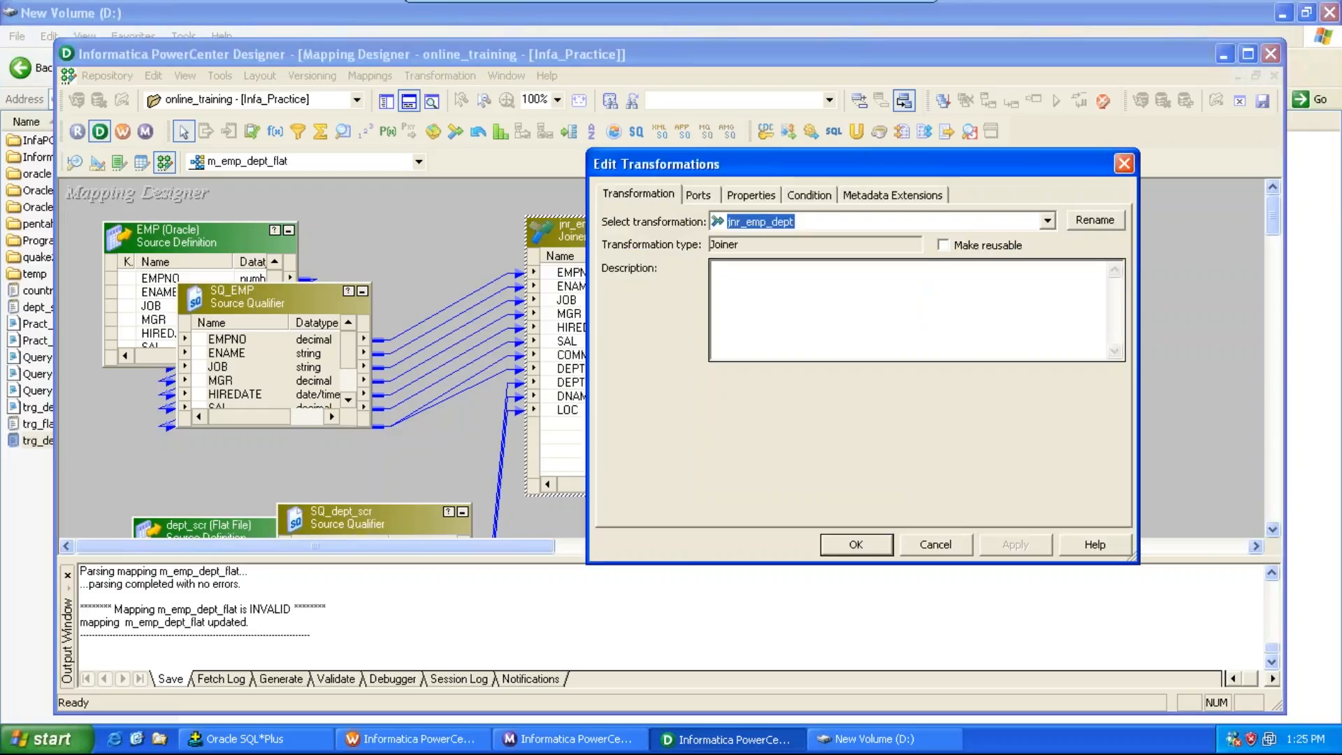
left_click(790, 198)
left_click(979, 245)
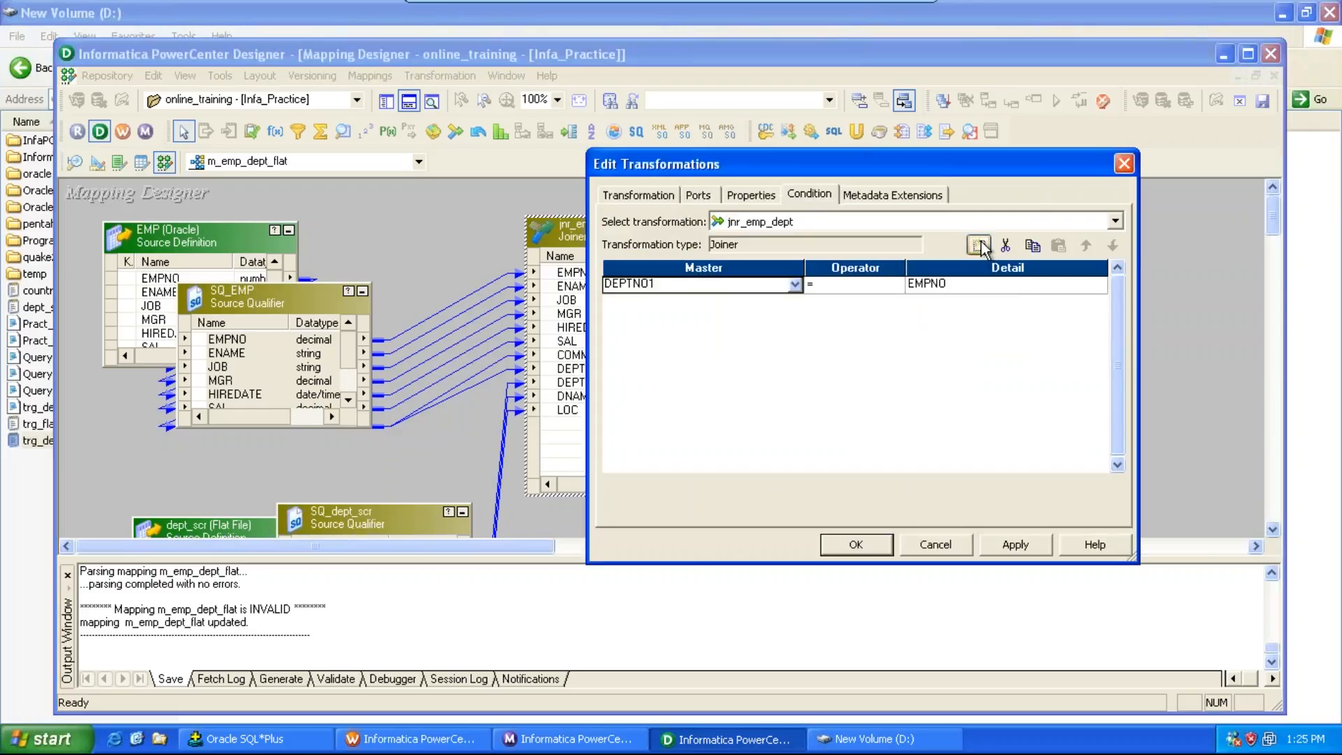
left_click(1000, 284)
left_click(976, 395)
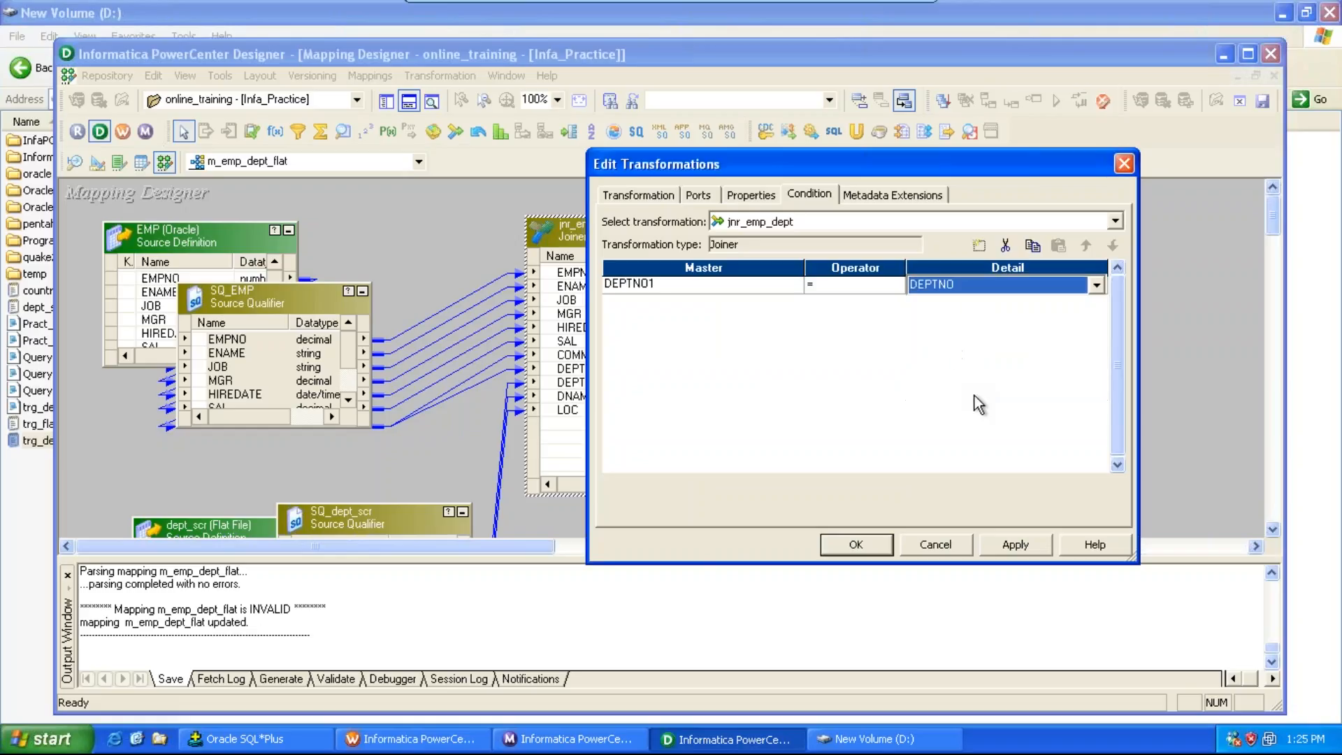
left_click(1017, 544)
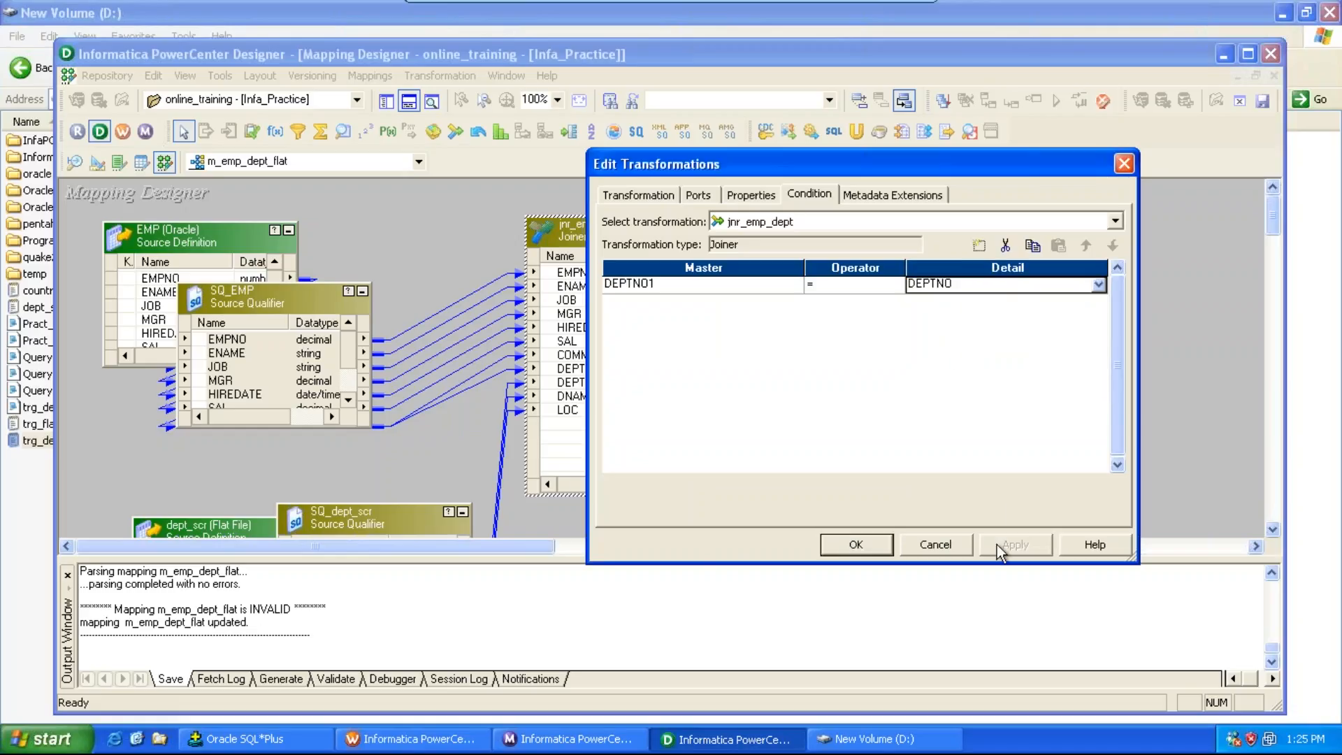
left_click(882, 549)
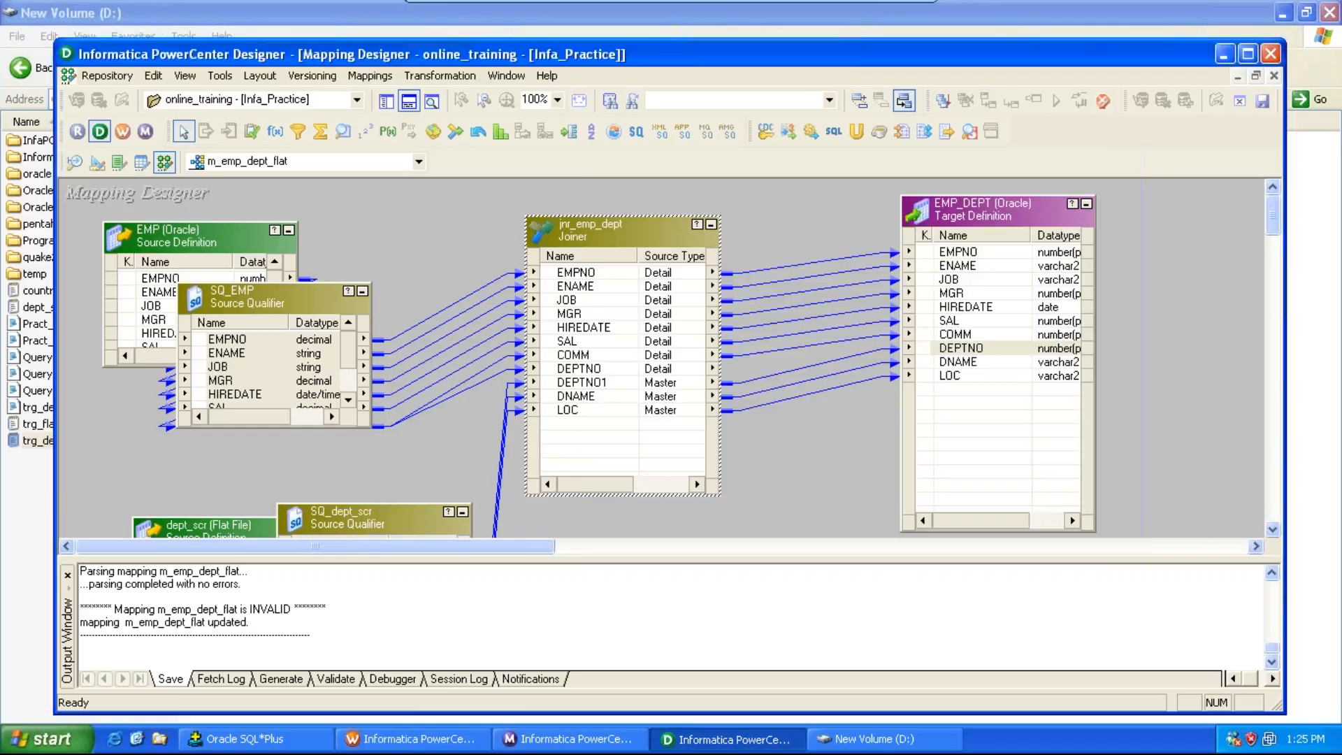
key("ctrl+s")
Step: Switch to Workflow Manager and create a new workflow named wf_m_emp_dept_flat
left_click(129, 132)
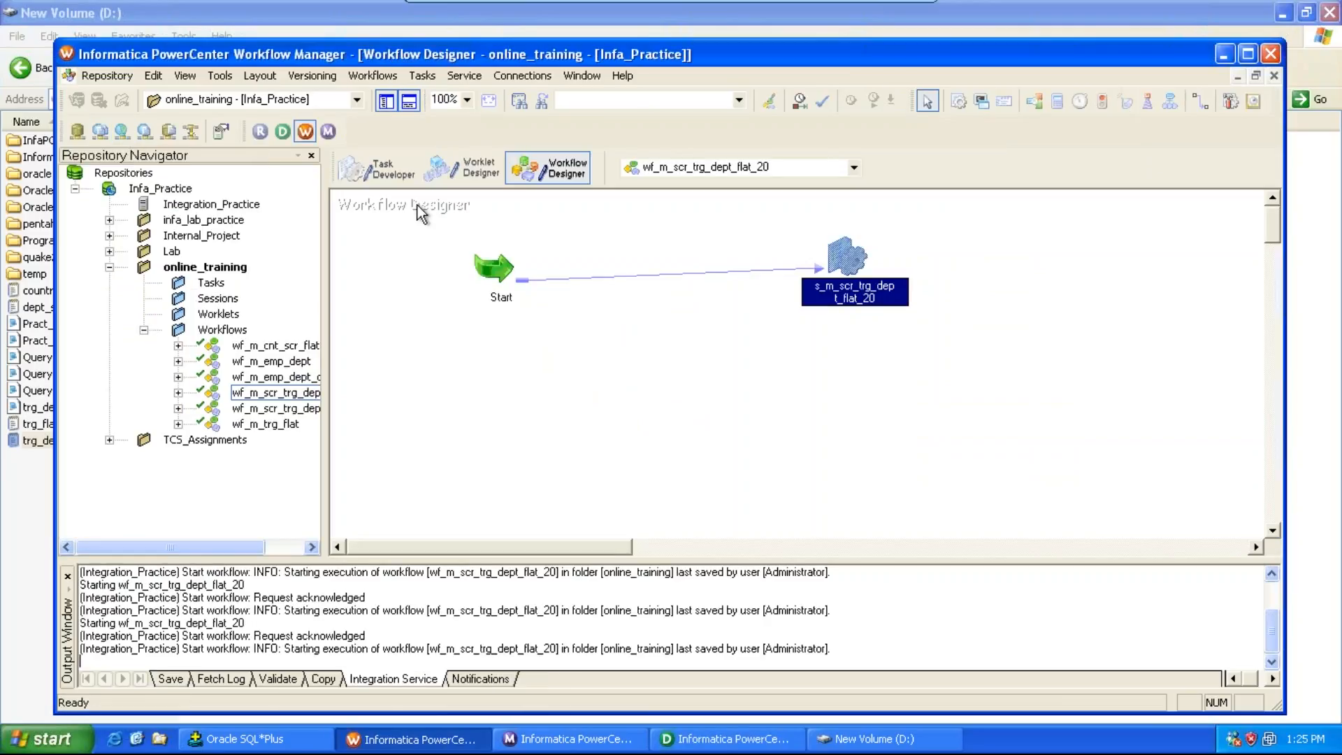
key("alt+Tab")
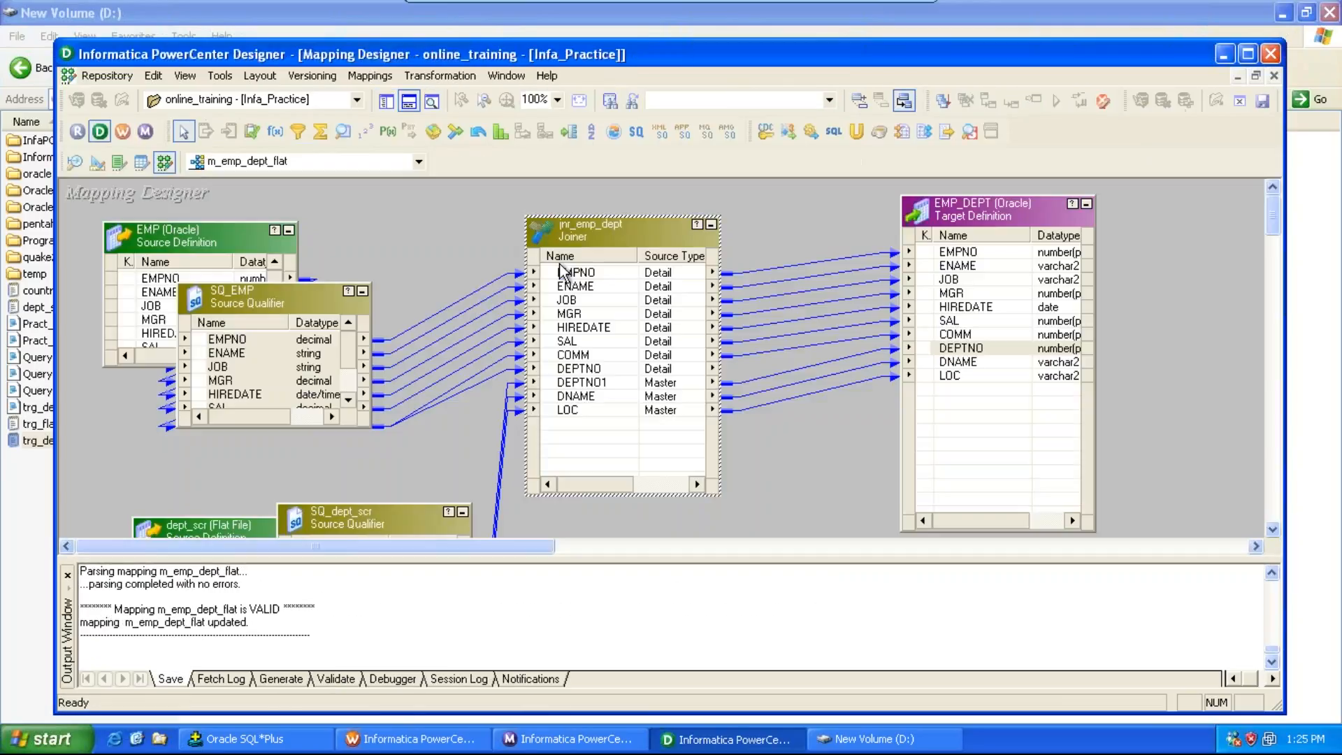
key("alt+Tab")
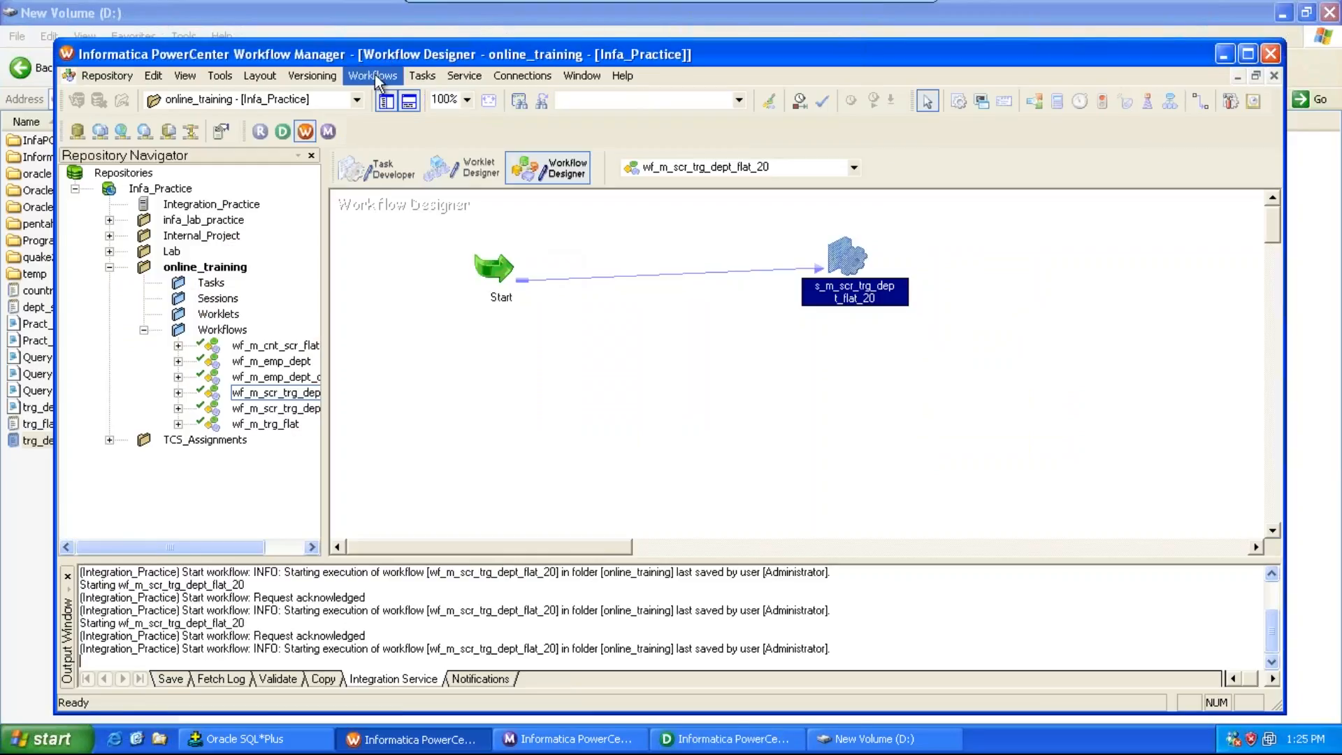
left_click(373, 75)
left_click(387, 96)
type("wf")
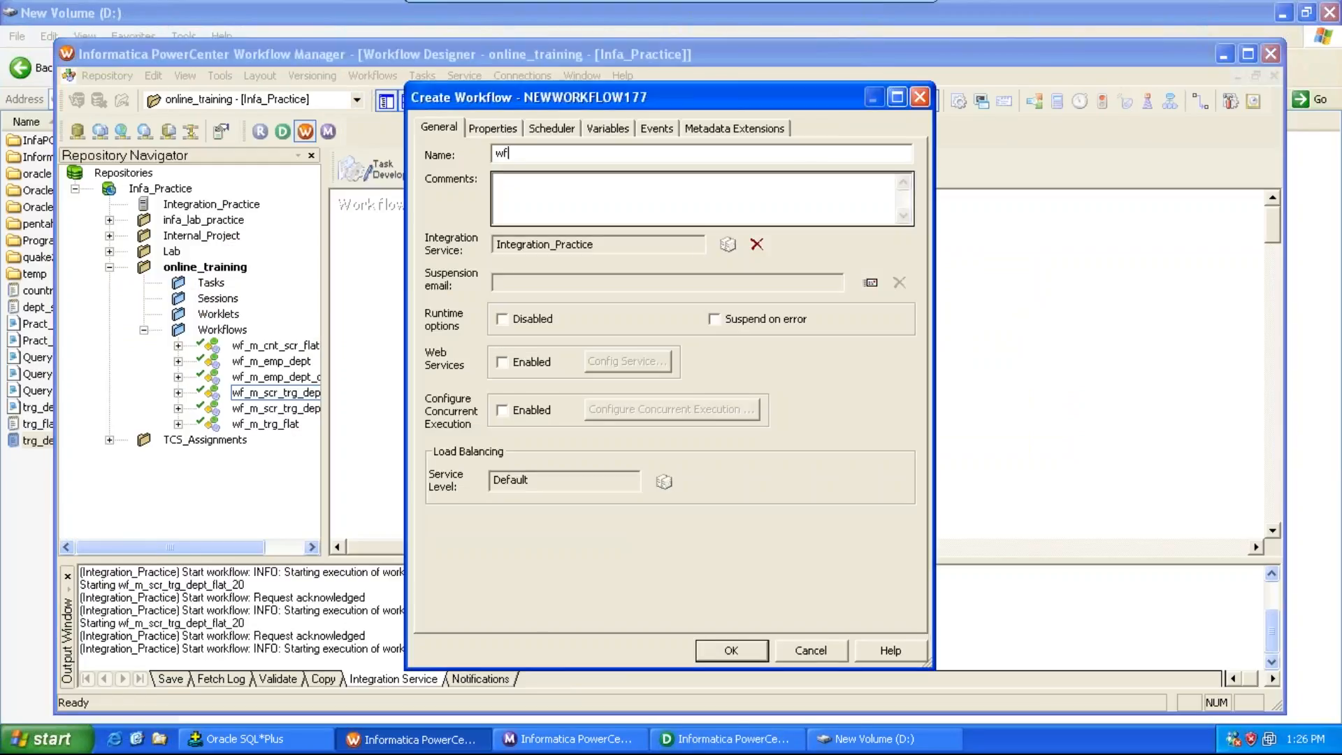
type("_m_")
key("alt+Tab")
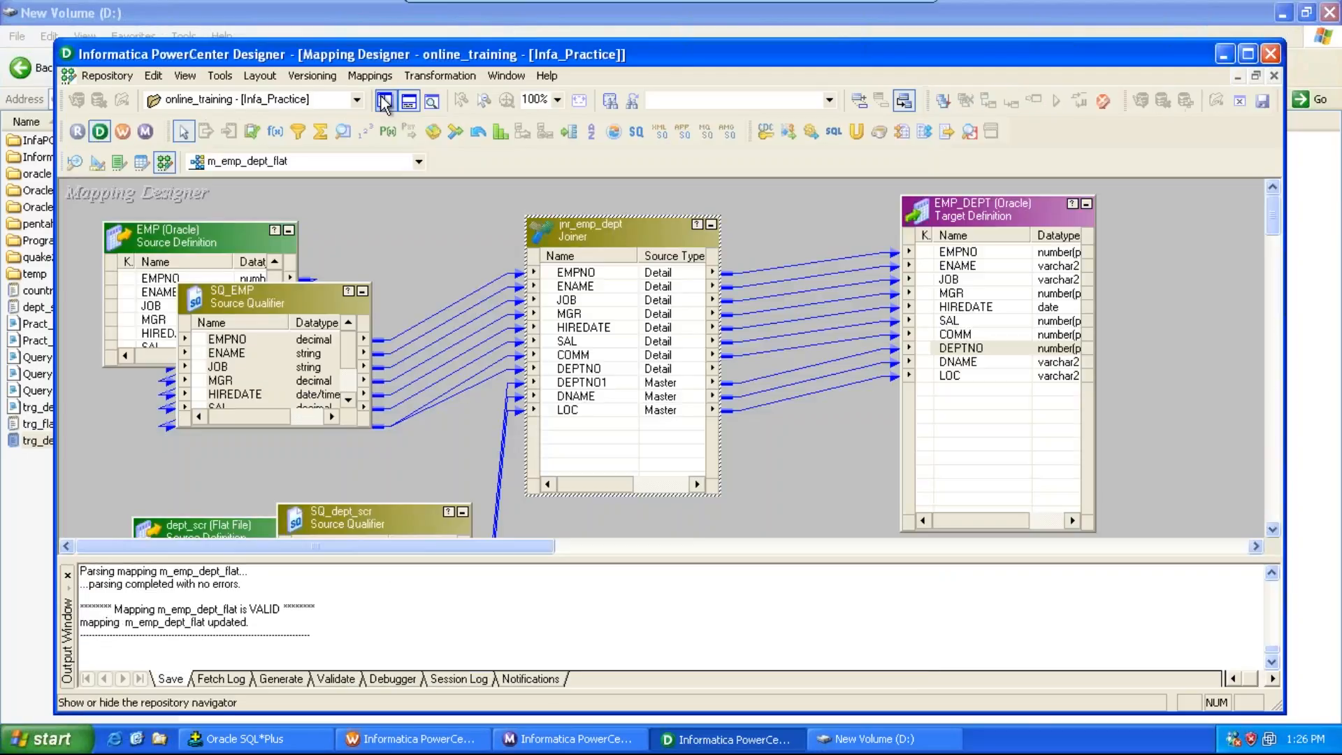
key("alt+Tab")
type("emp_")
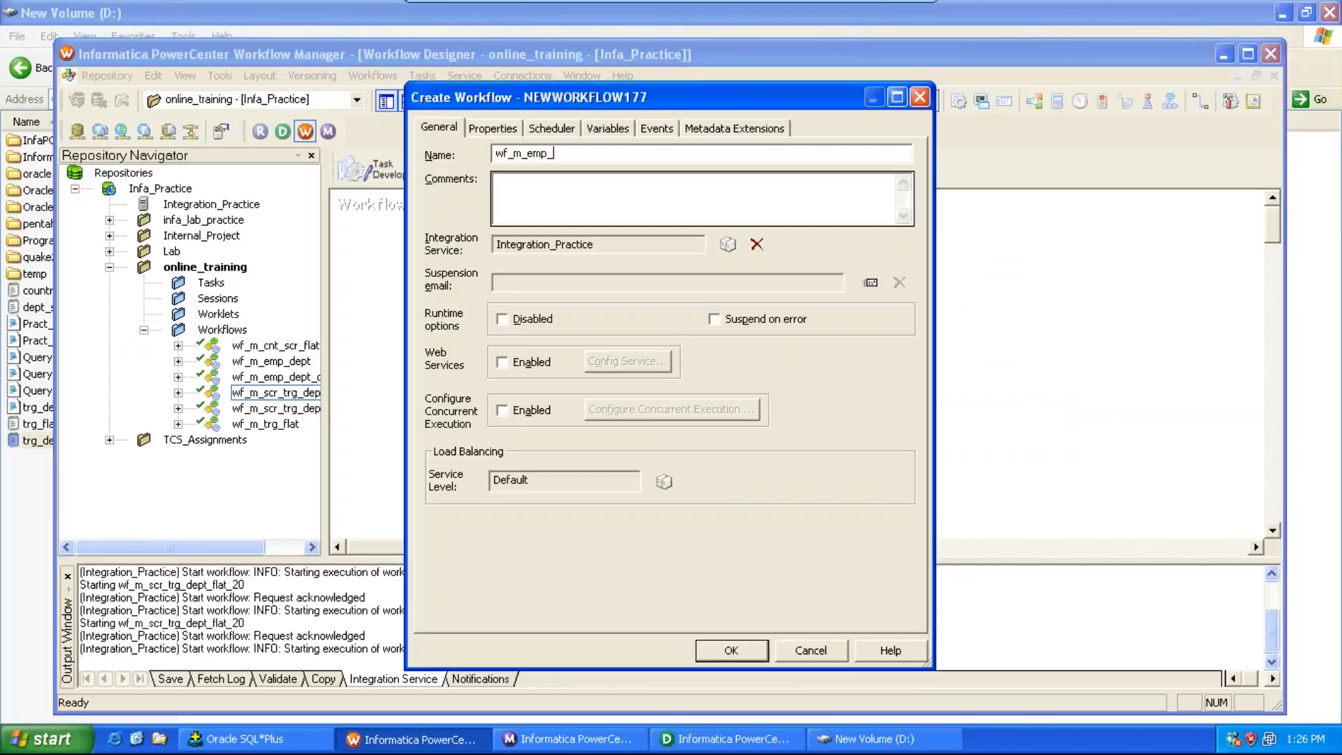
type("dept_flat")
left_click(733, 650)
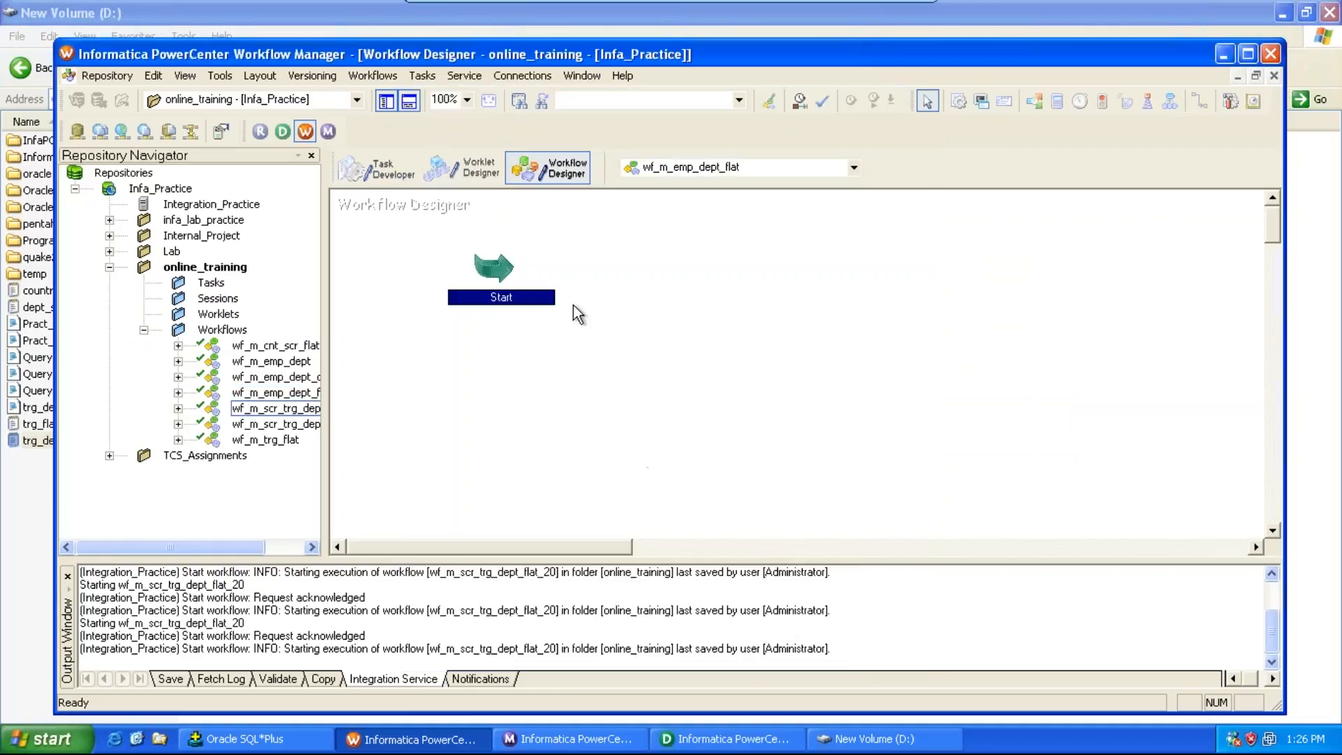
Step: Create a session task named s_m_emp_dept_flat in the workflow
left_click(423, 76)
left_click(448, 102)
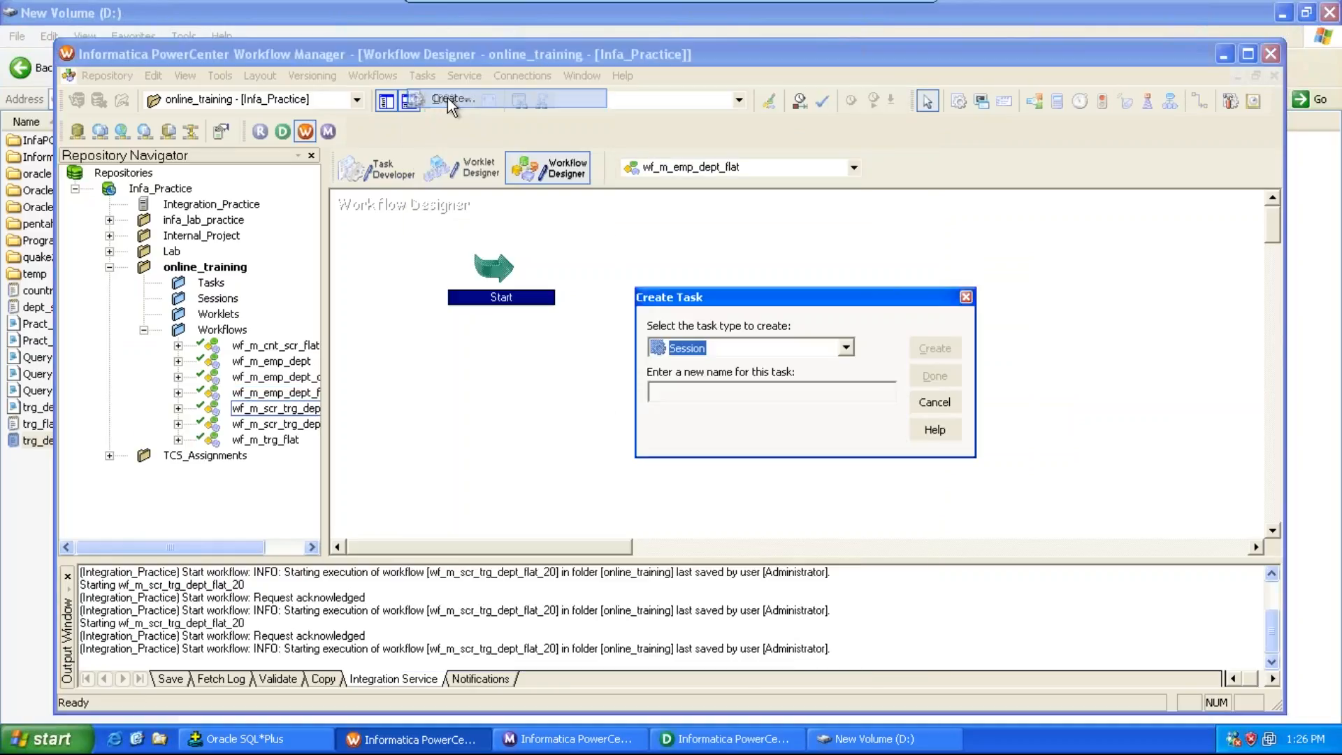
left_click(681, 390)
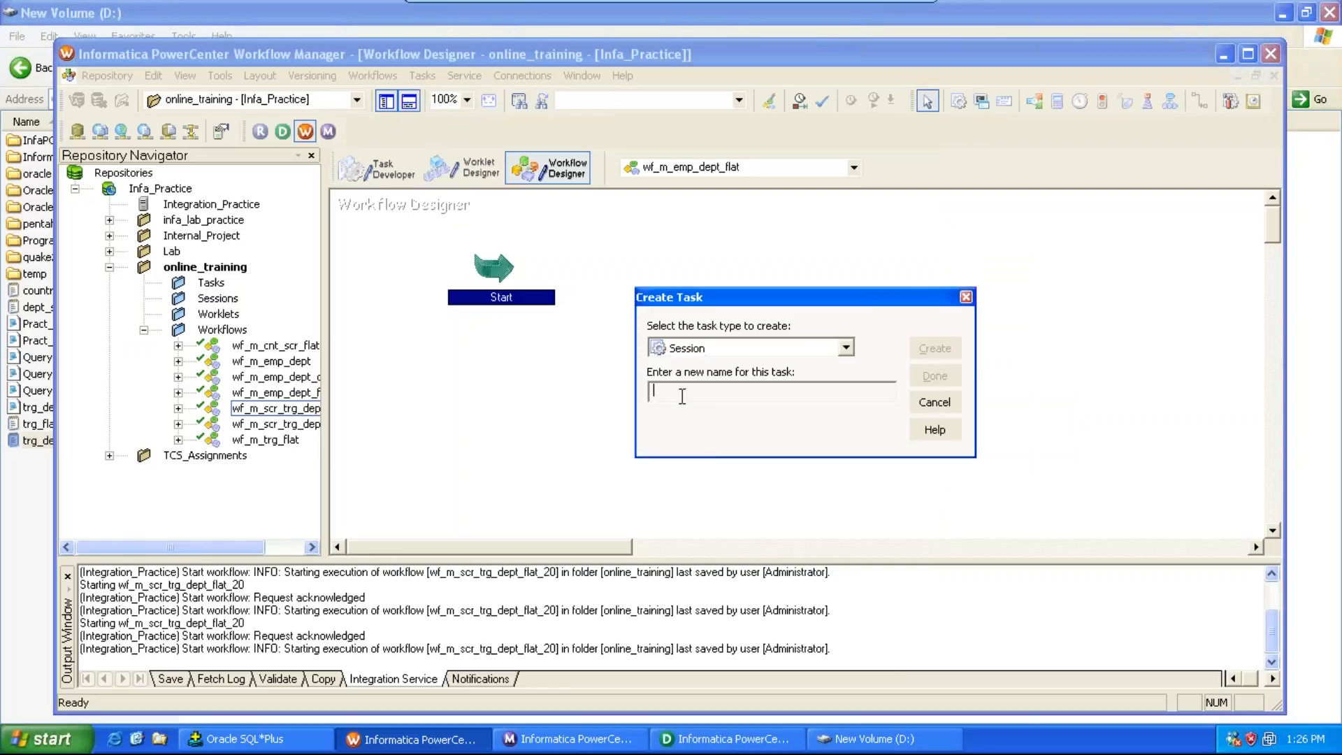
type("s_m_emp_dept_flat")
left_click(935, 348)
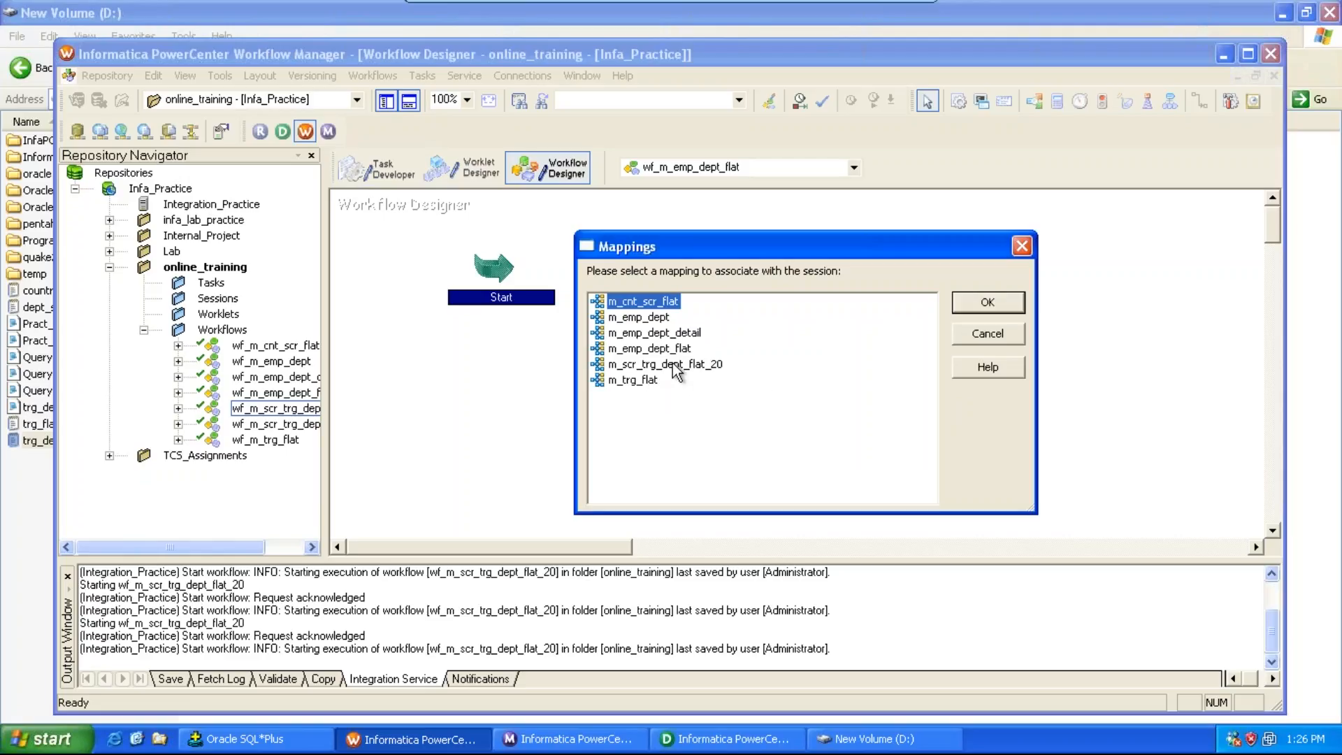
Step: Associate the new session with the m_emp_dept_flat mapping and finish creating the task
left_click(669, 349)
key("alt+Tab")
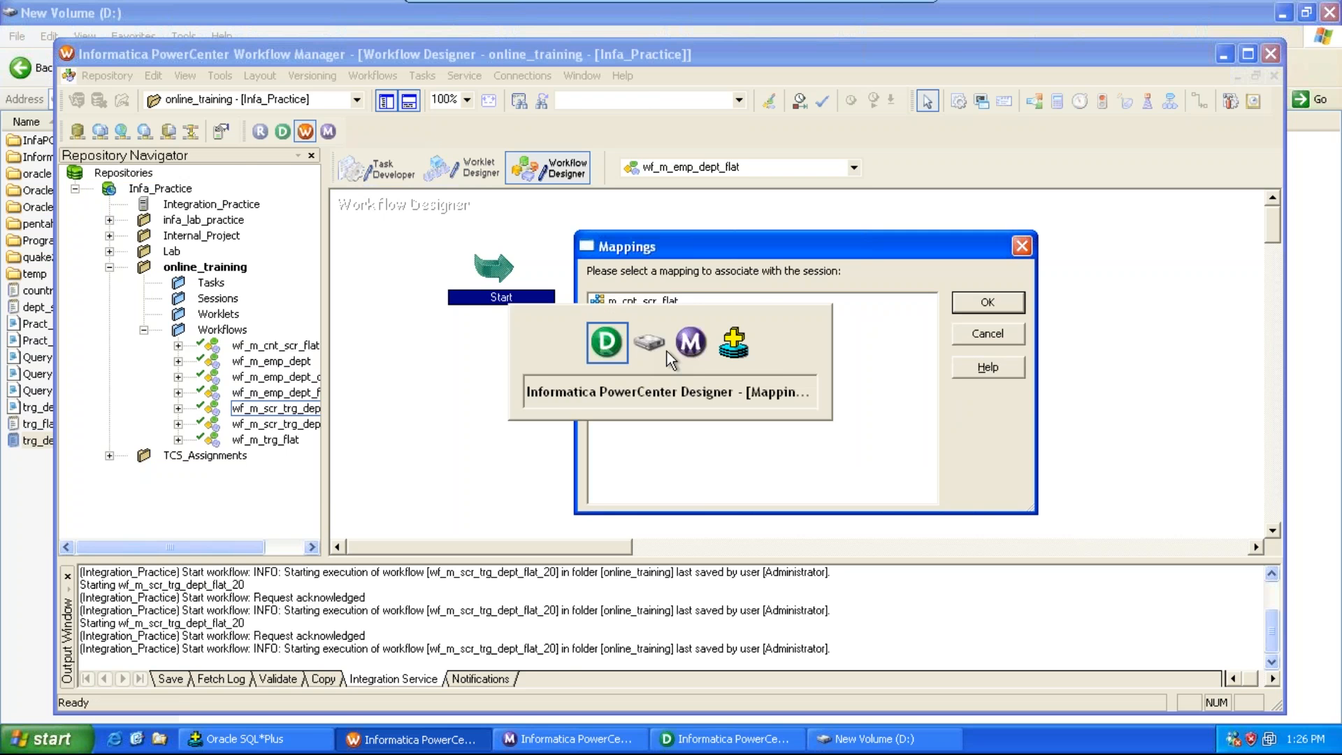
key("alt+Tab")
key("alt+Tab")
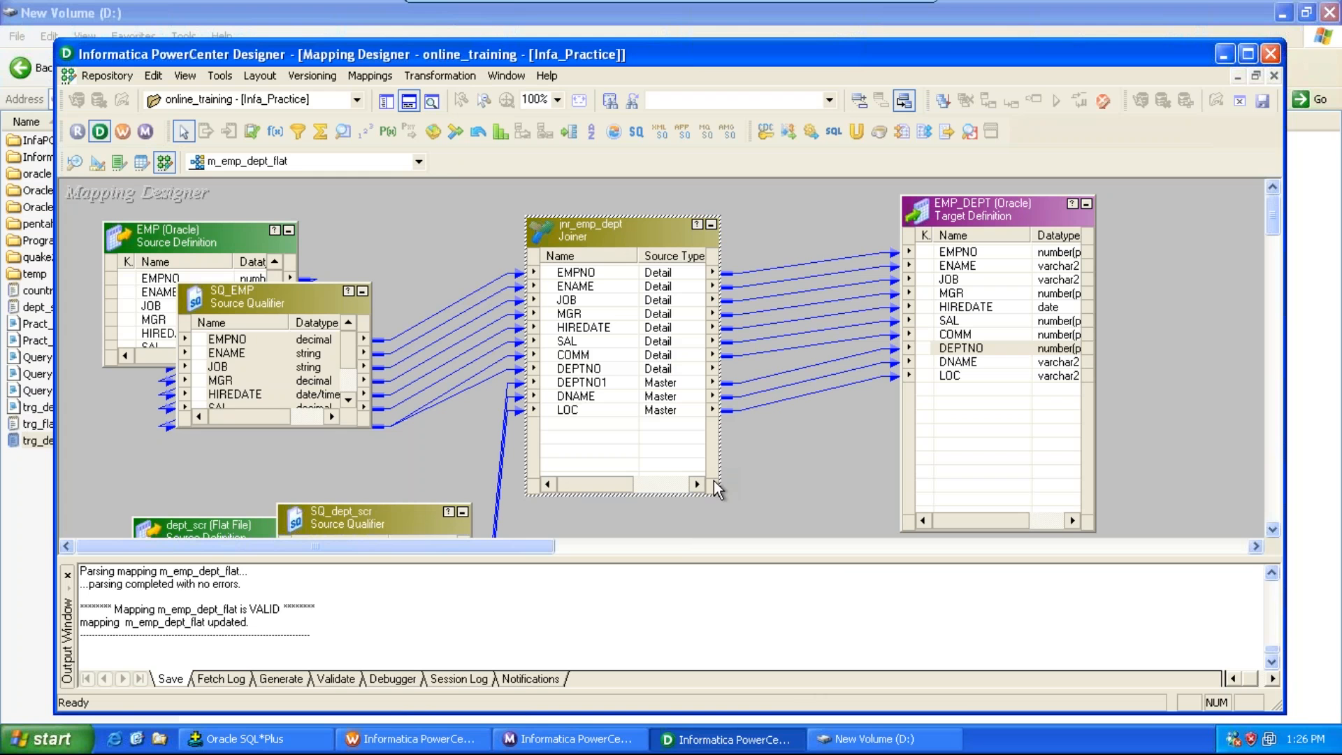
left_click(751, 741)
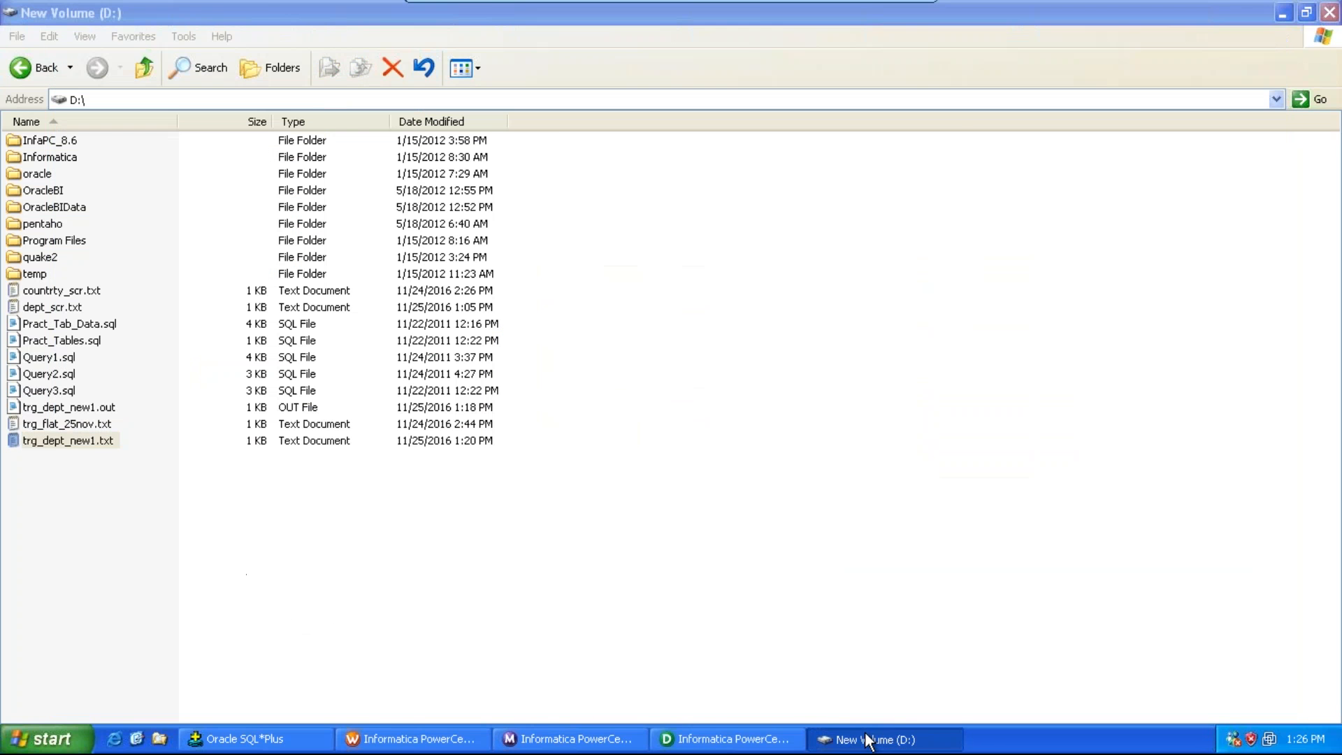
left_click(757, 745)
left_click(757, 746)
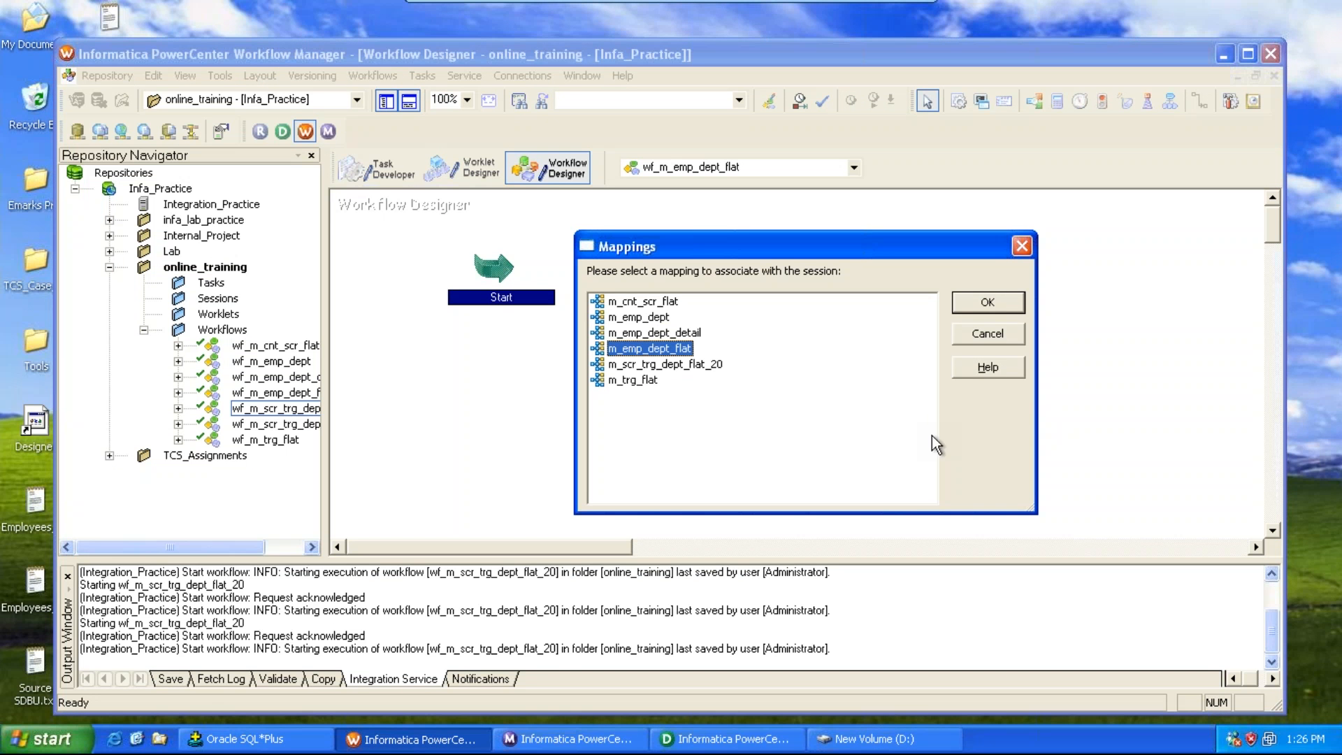
left_click(994, 302)
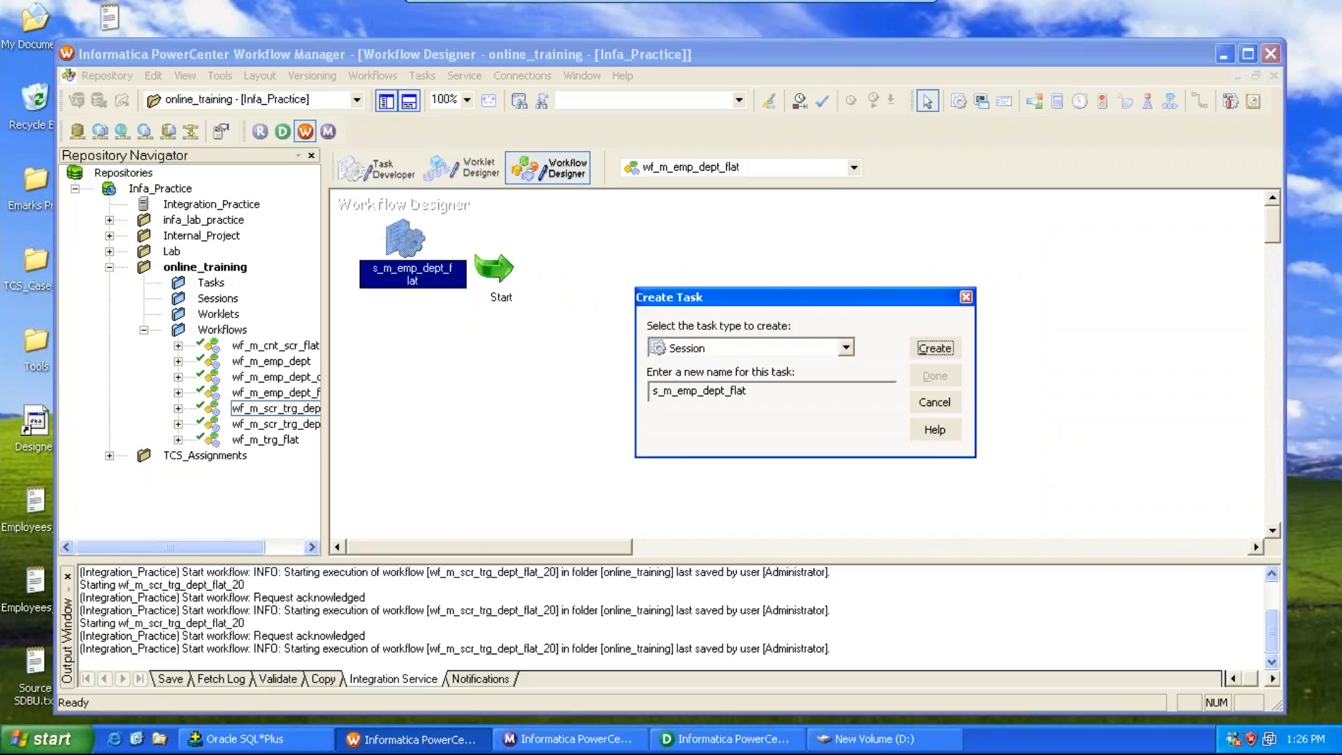
left_click(937, 378)
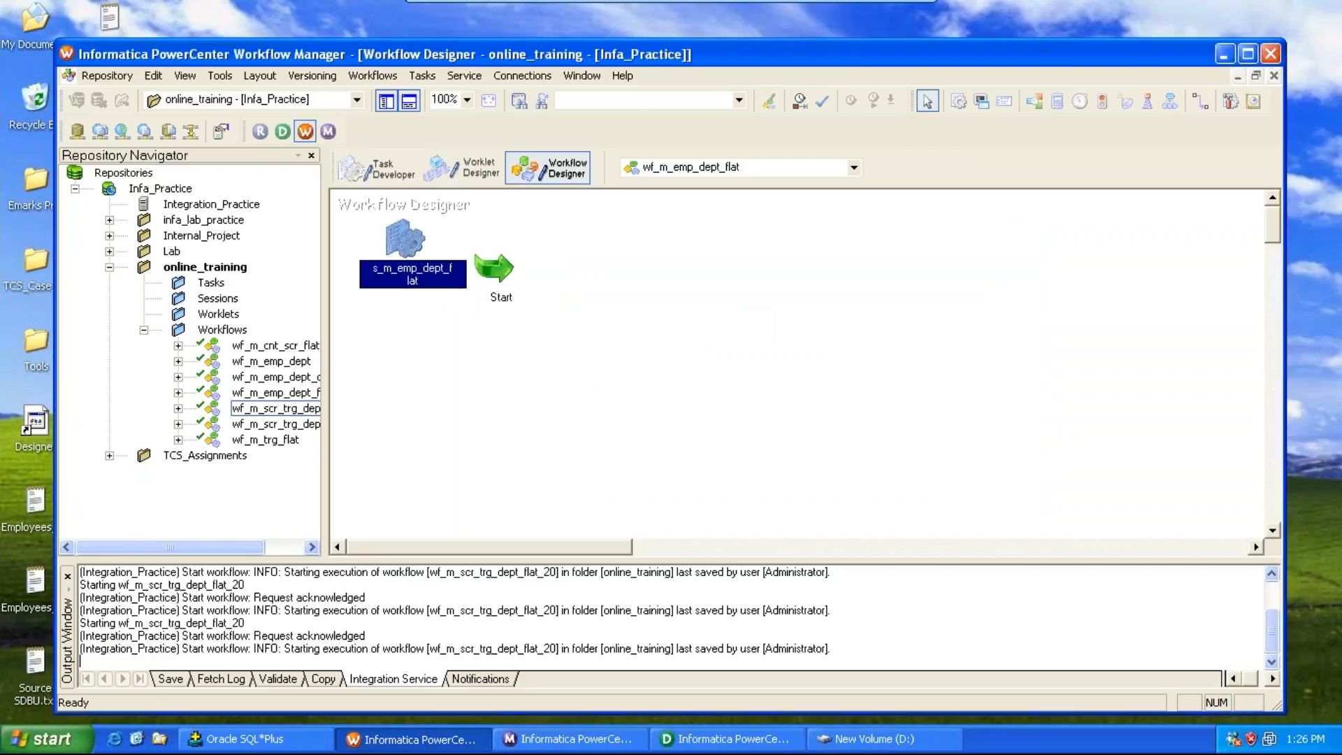
Step: Move the session to the right of Start and link the Start task to the session
left_click_drag(404, 238, 740, 239)
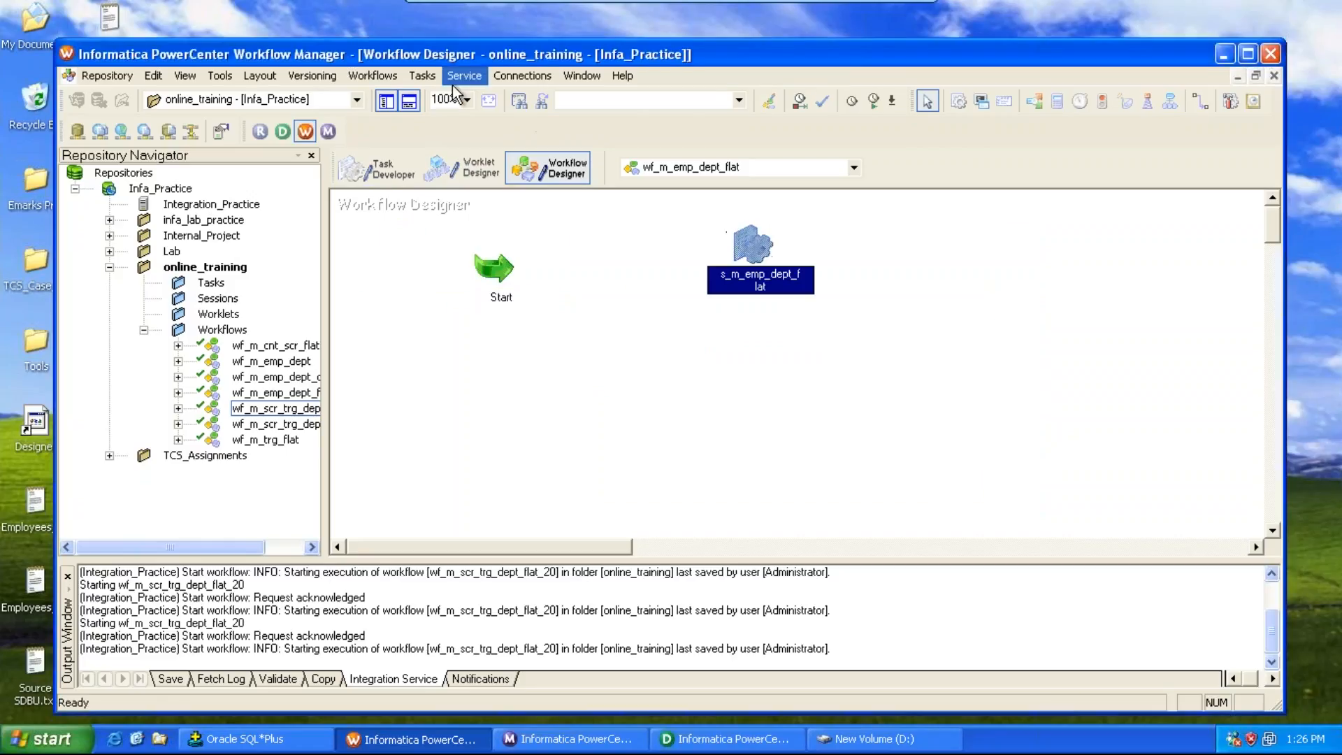
left_click(428, 77)
left_click(452, 183)
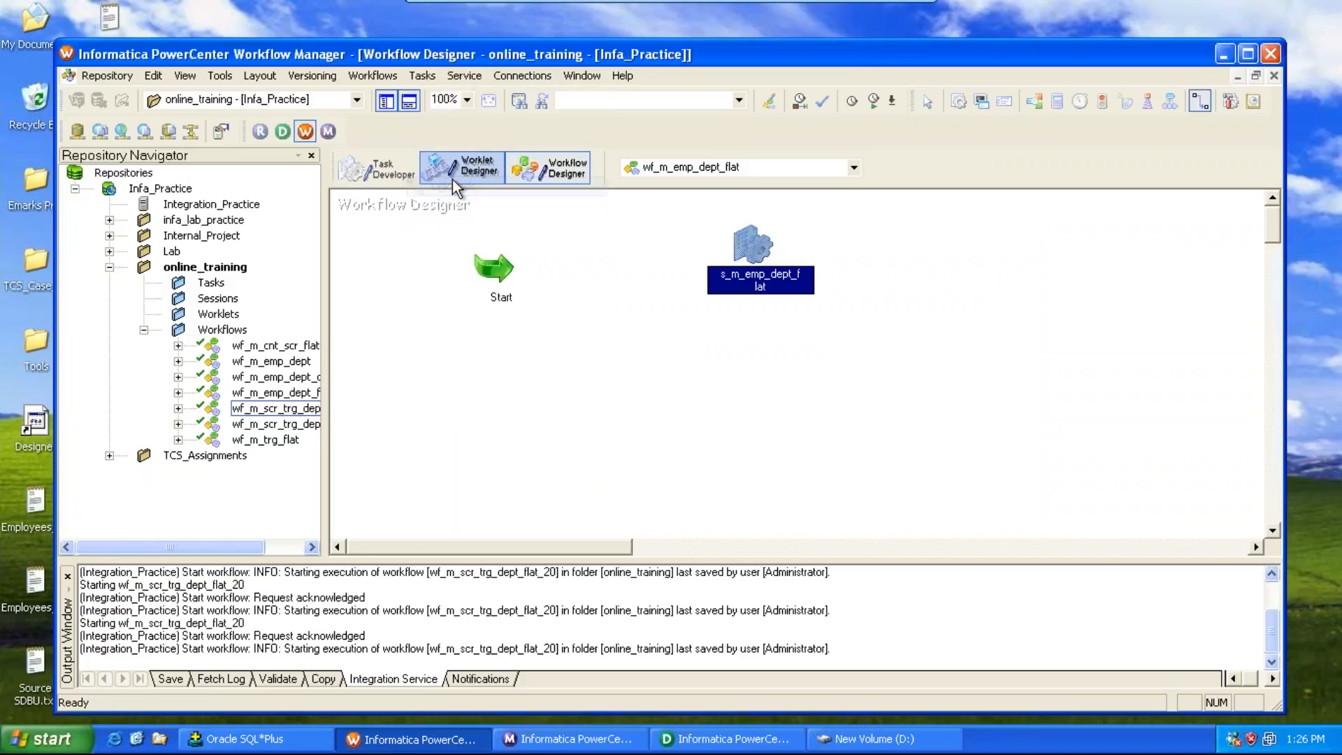
left_click_drag(515, 265, 730, 256)
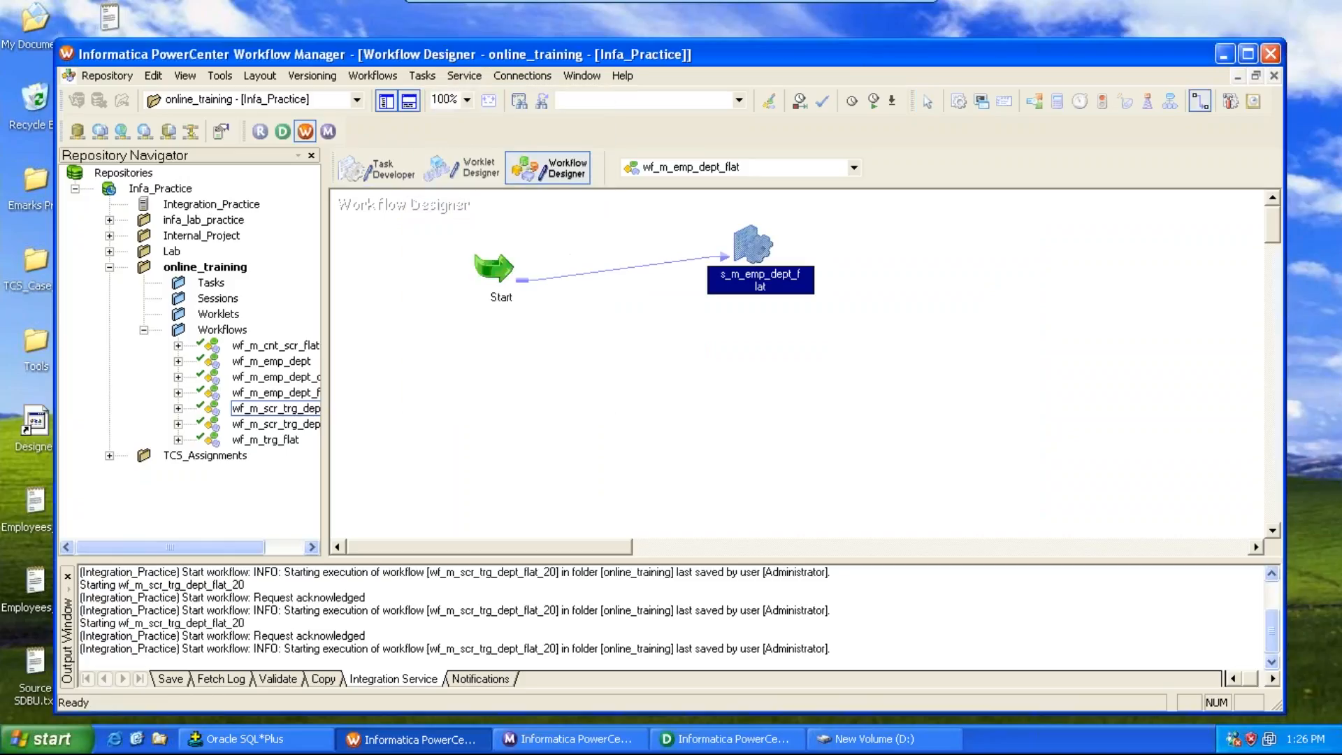
Step: Open the session's mapping settings and set the SQ_dept_scr source file directory to D:\
double_click(743, 245)
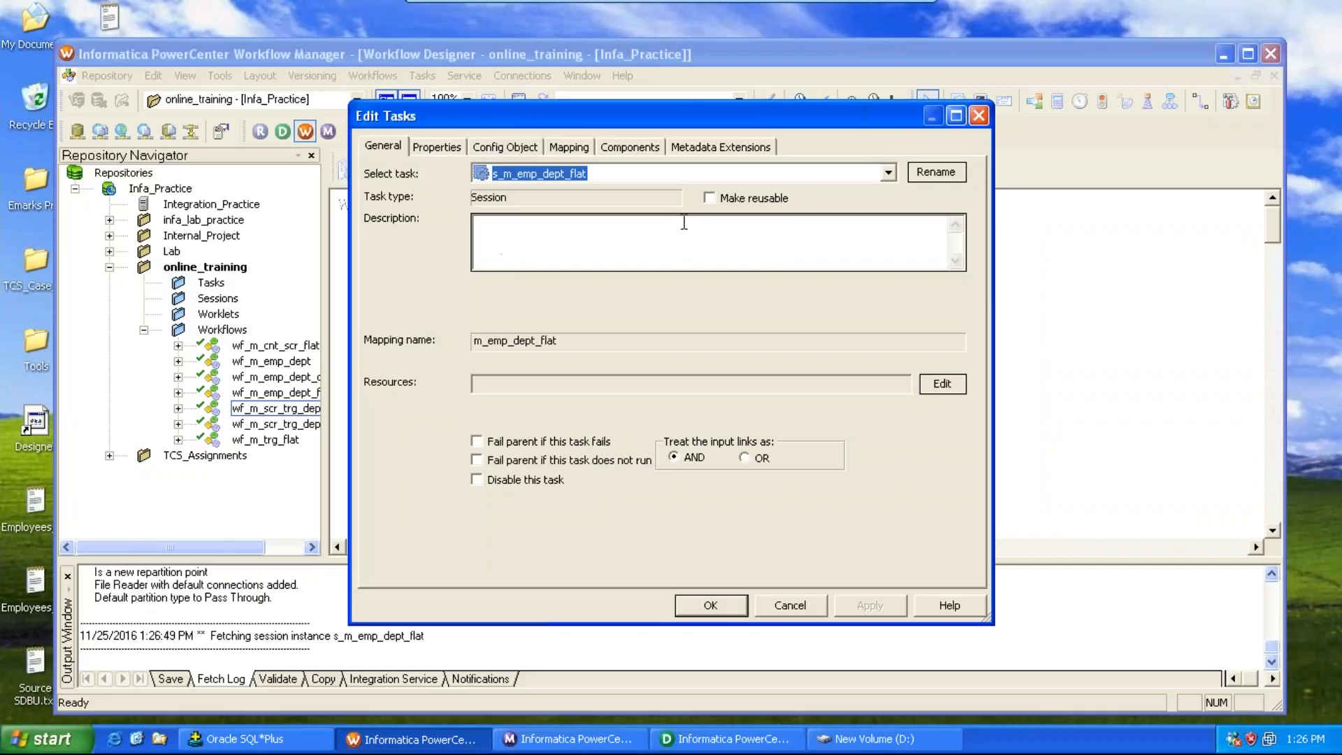
left_click(569, 147)
left_click(453, 300)
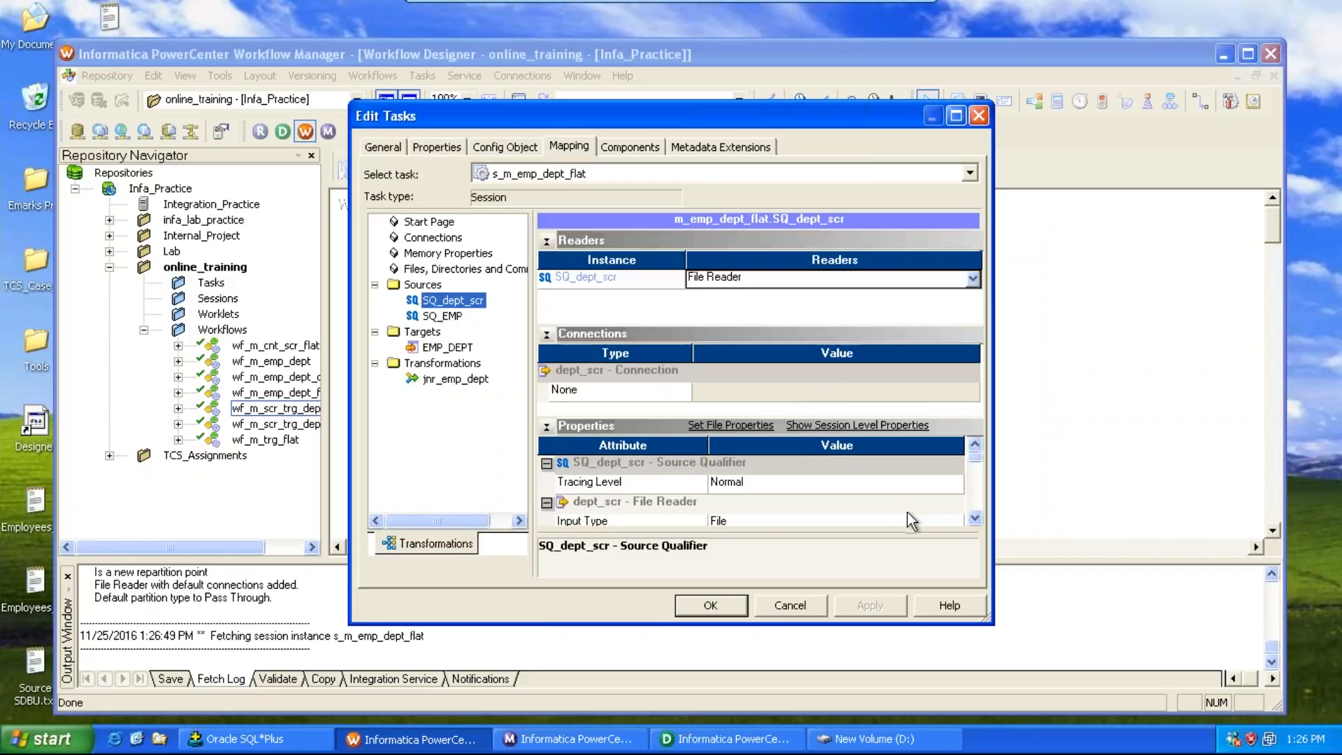
left_click(974, 518)
left_click(975, 518)
left_click(974, 518)
left_click(974, 518)
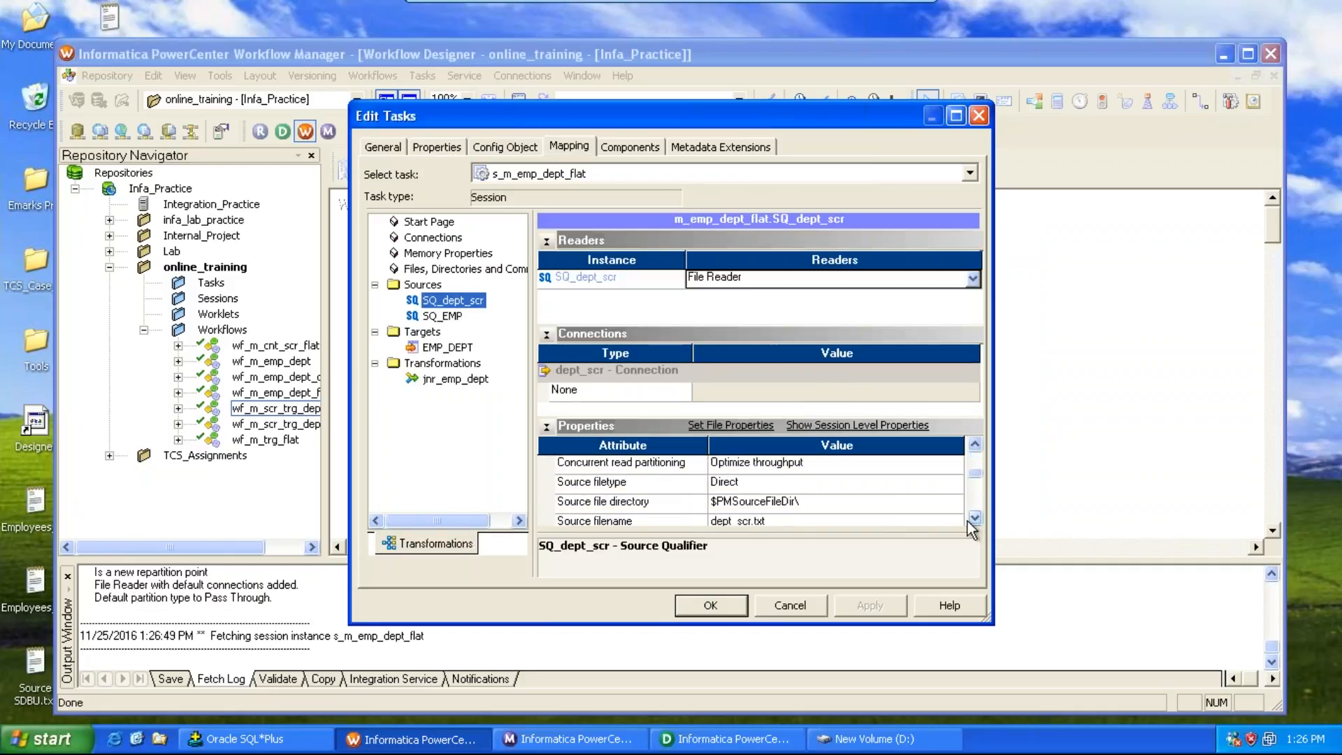
left_click(857, 505)
type("D:\\")
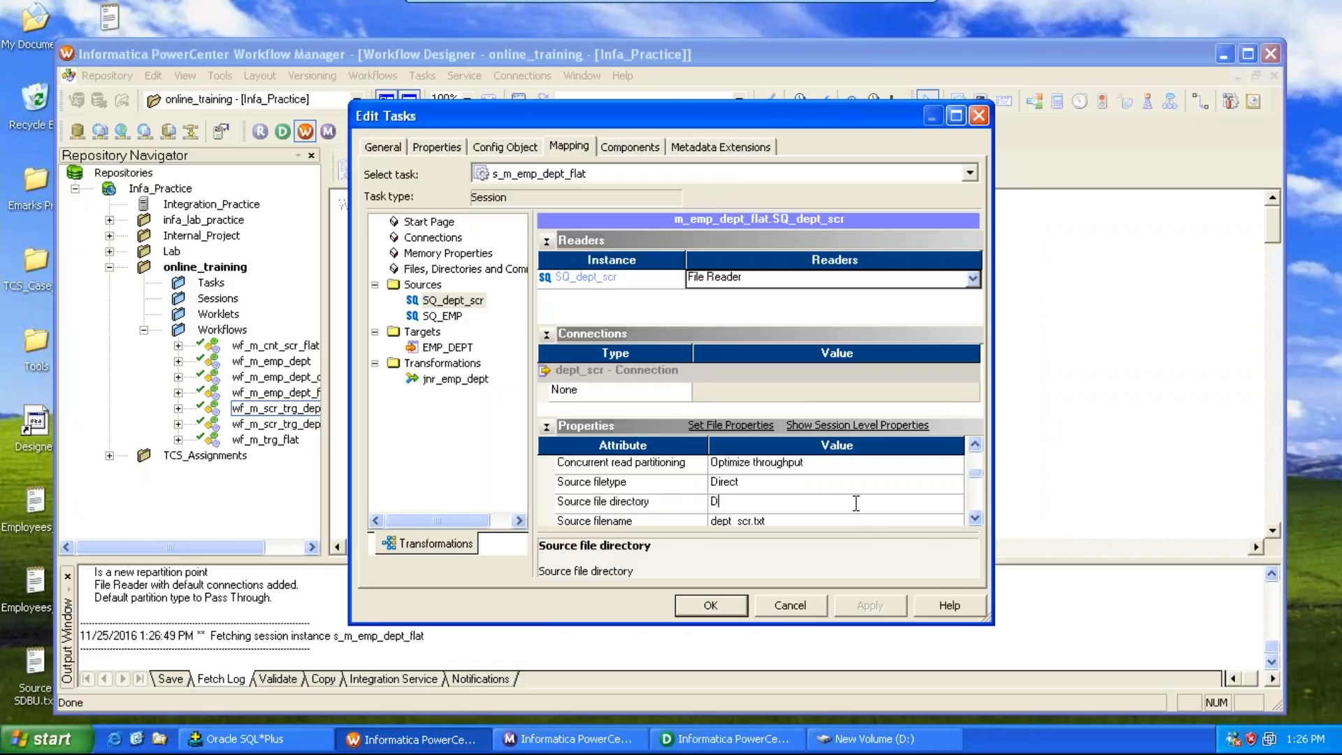
Step: Set the SQ_EMP source relational connection to native_source
left_click(442, 316)
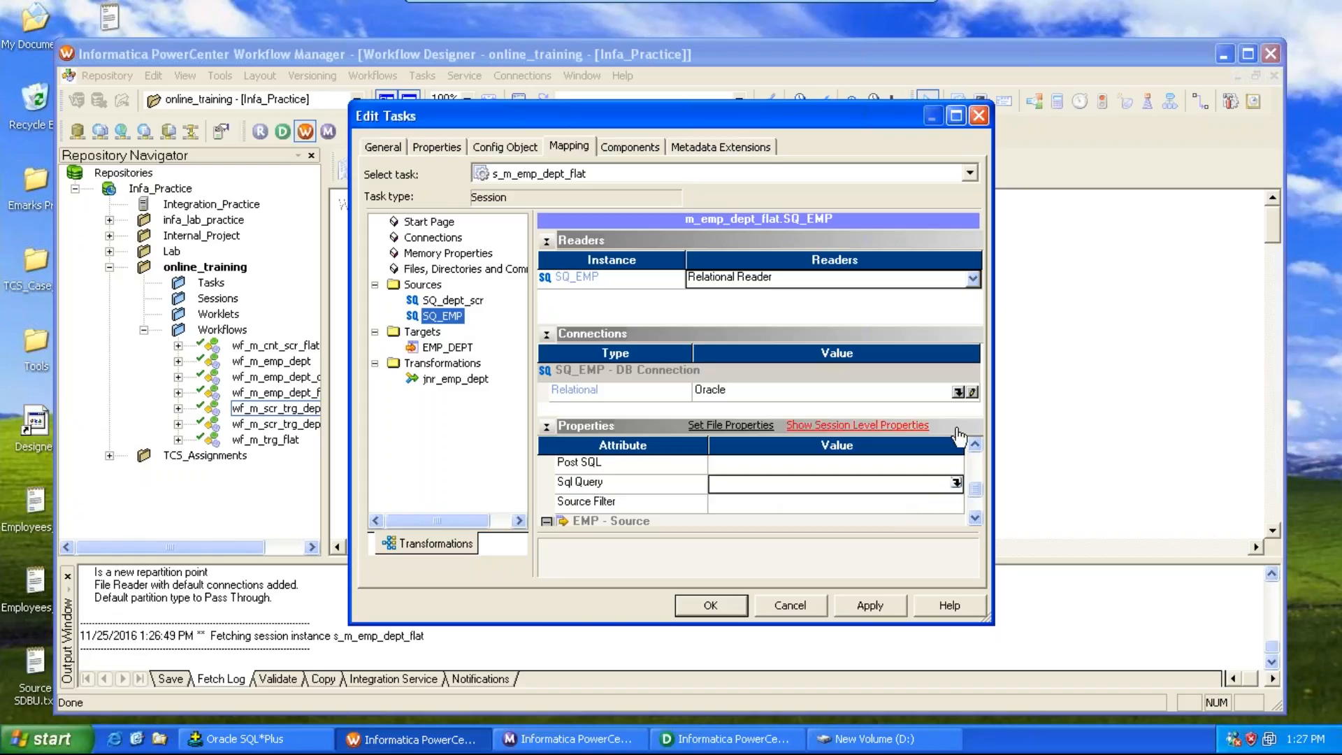
left_click(955, 391)
left_click(958, 392)
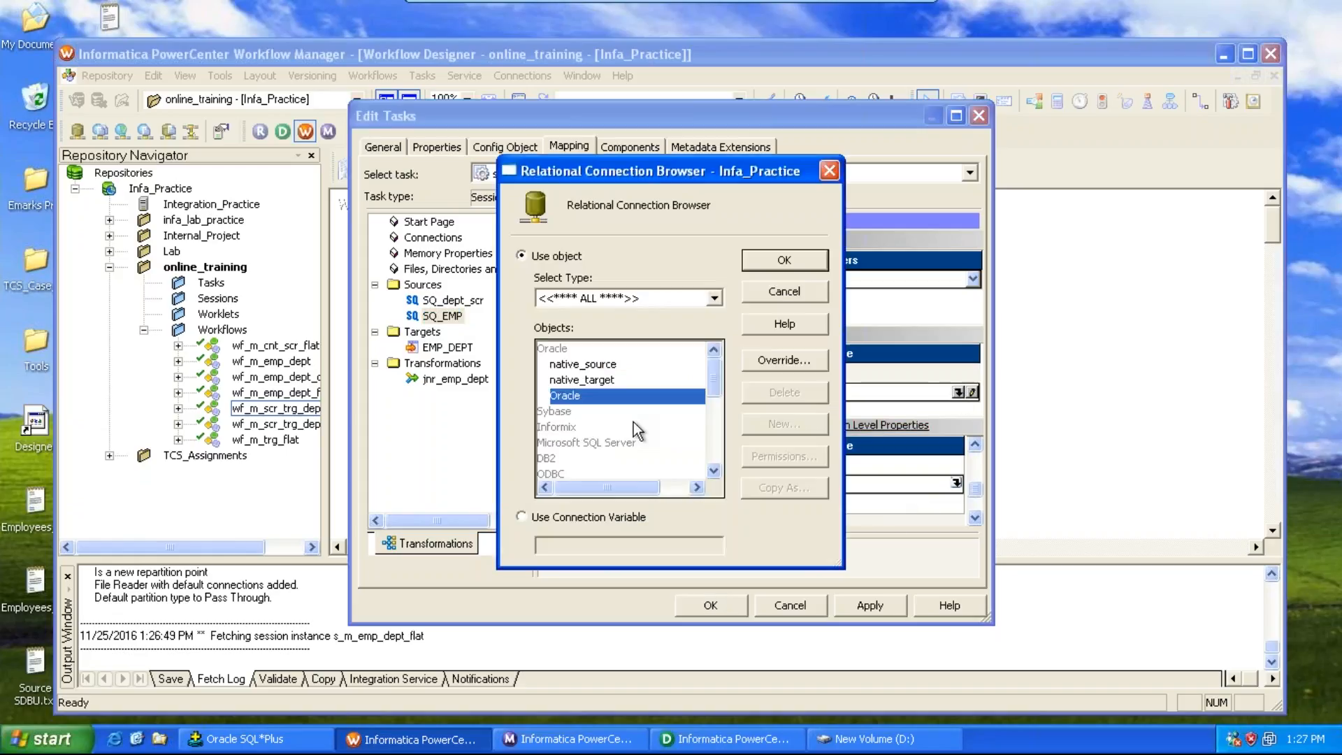
double_click(586, 364)
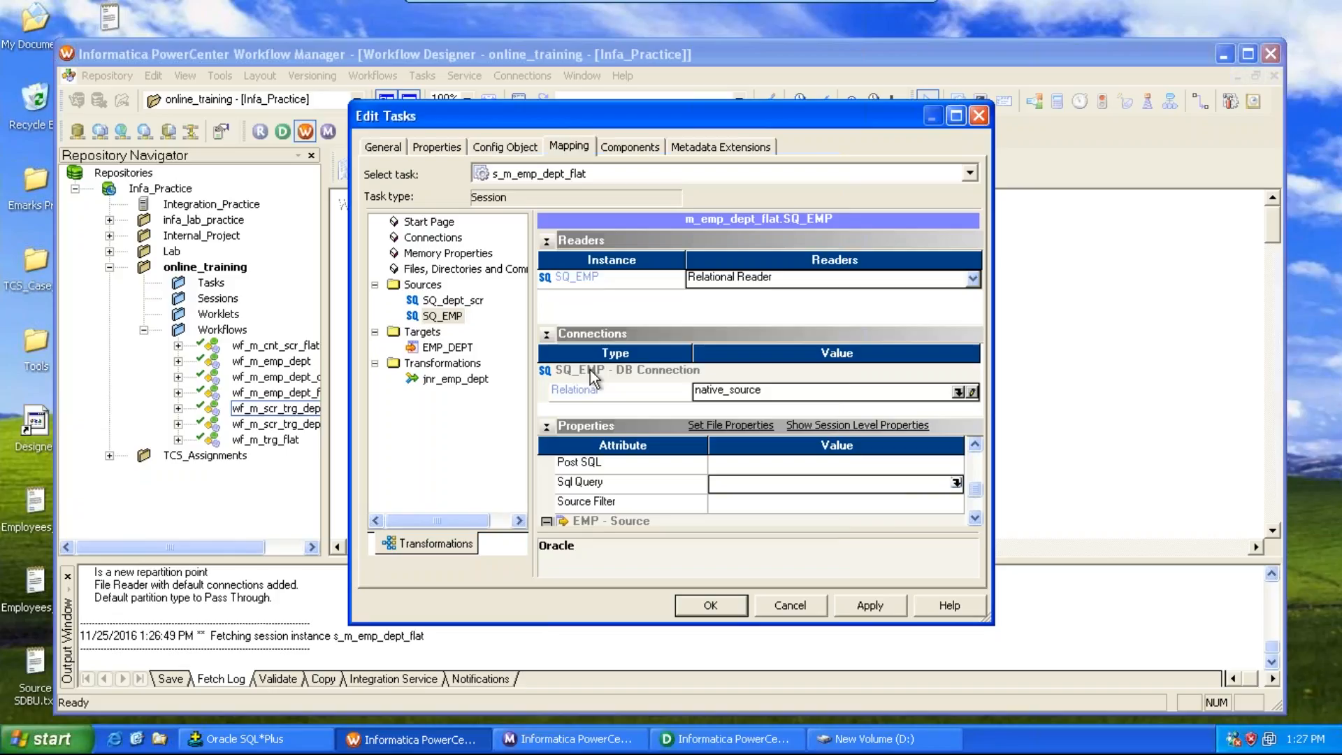
Step: Set the EMP_DEPT target relational connection to native_target and scroll through its writer properties
left_click(447, 347)
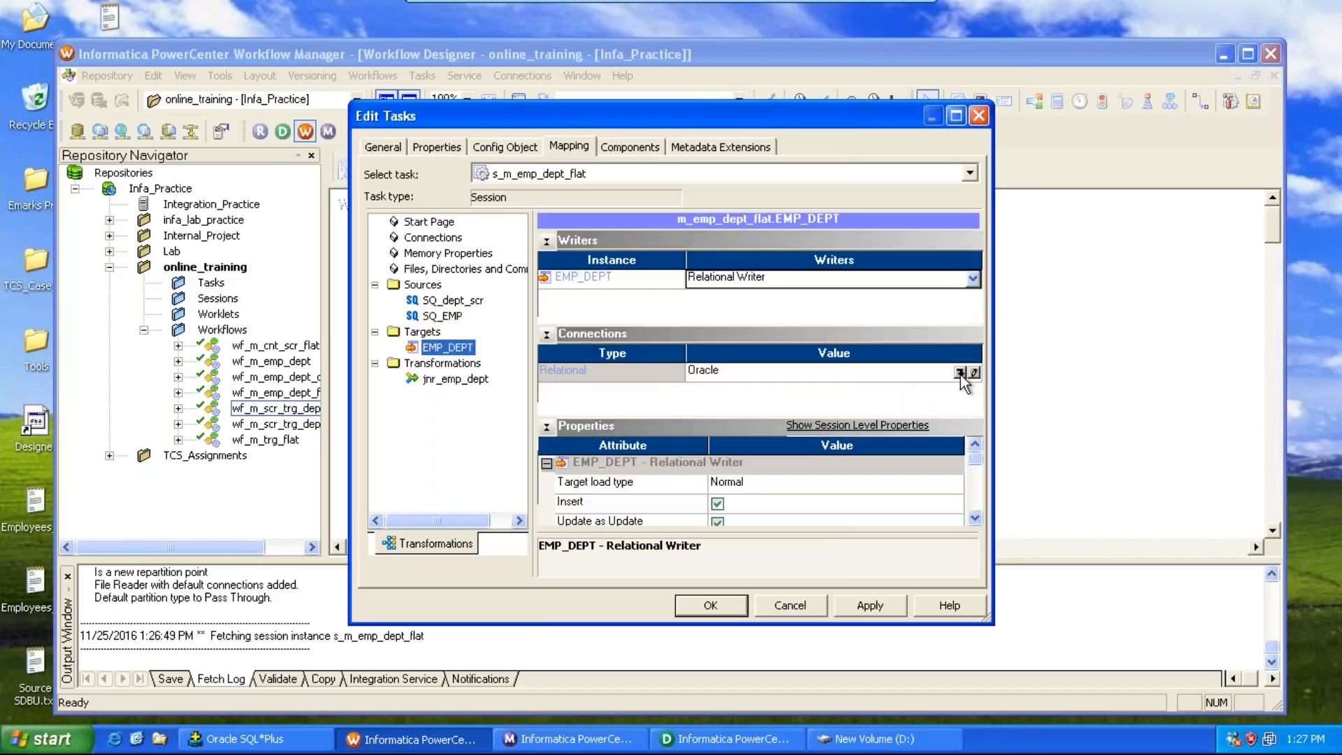
left_click(961, 374)
double_click(596, 380)
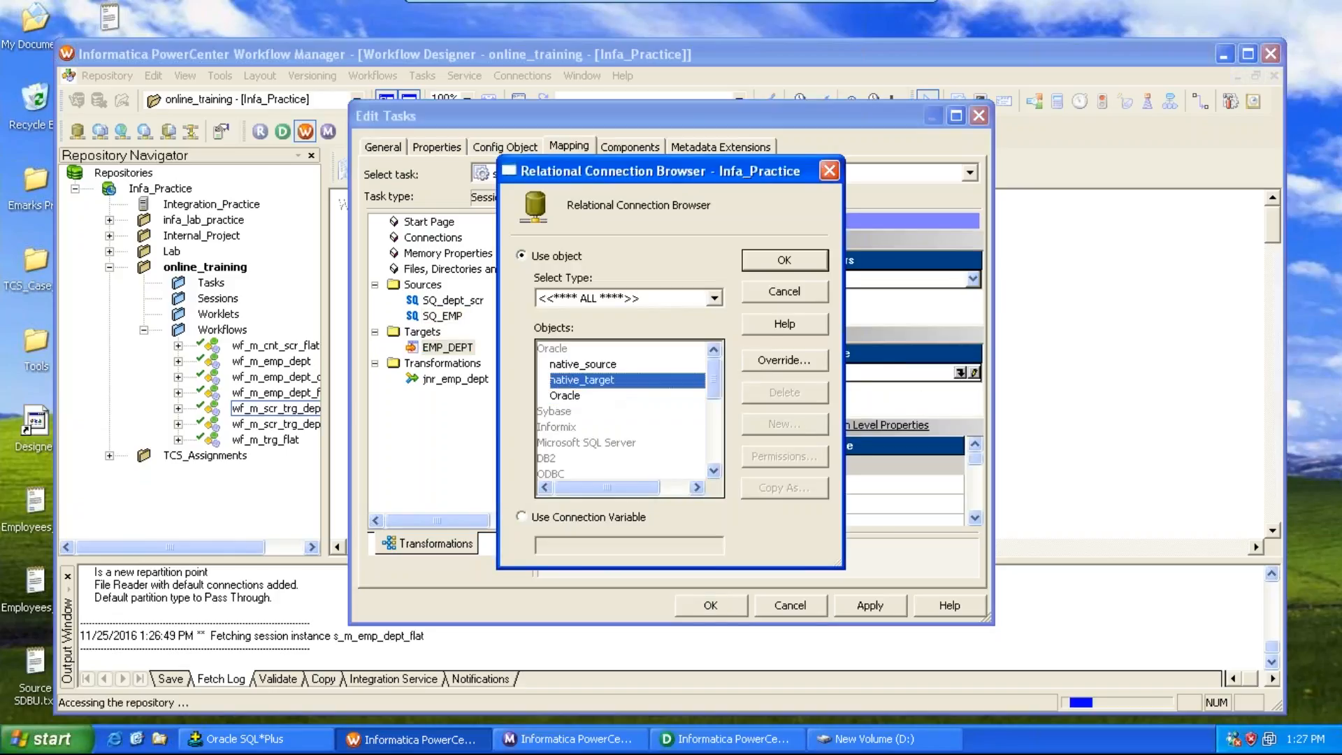
left_click(977, 520)
left_click(977, 520)
left_click(977, 520)
left_click(978, 520)
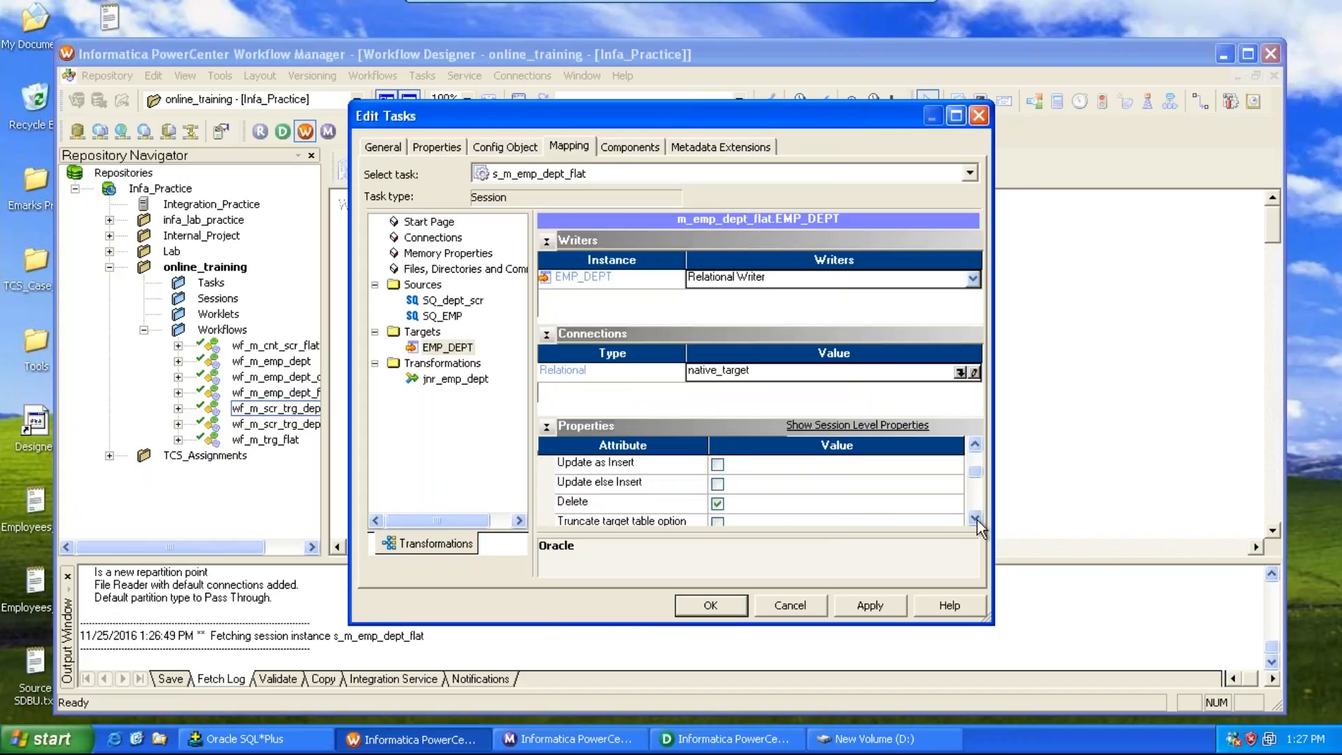
left_click(978, 520)
left_click(978, 520)
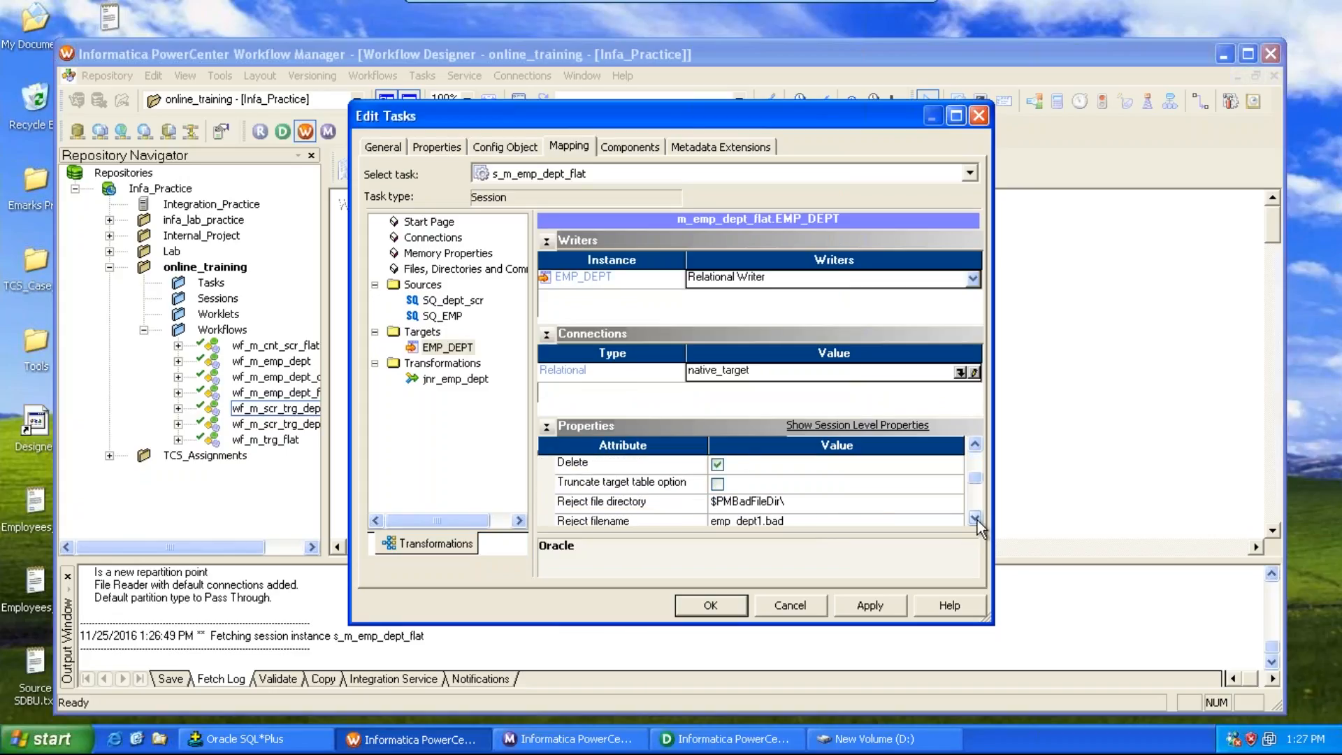
Step: Enable the Truncate target table option for the EMP_DEPT target, apply the session changes and save the workflow
left_click(717, 487)
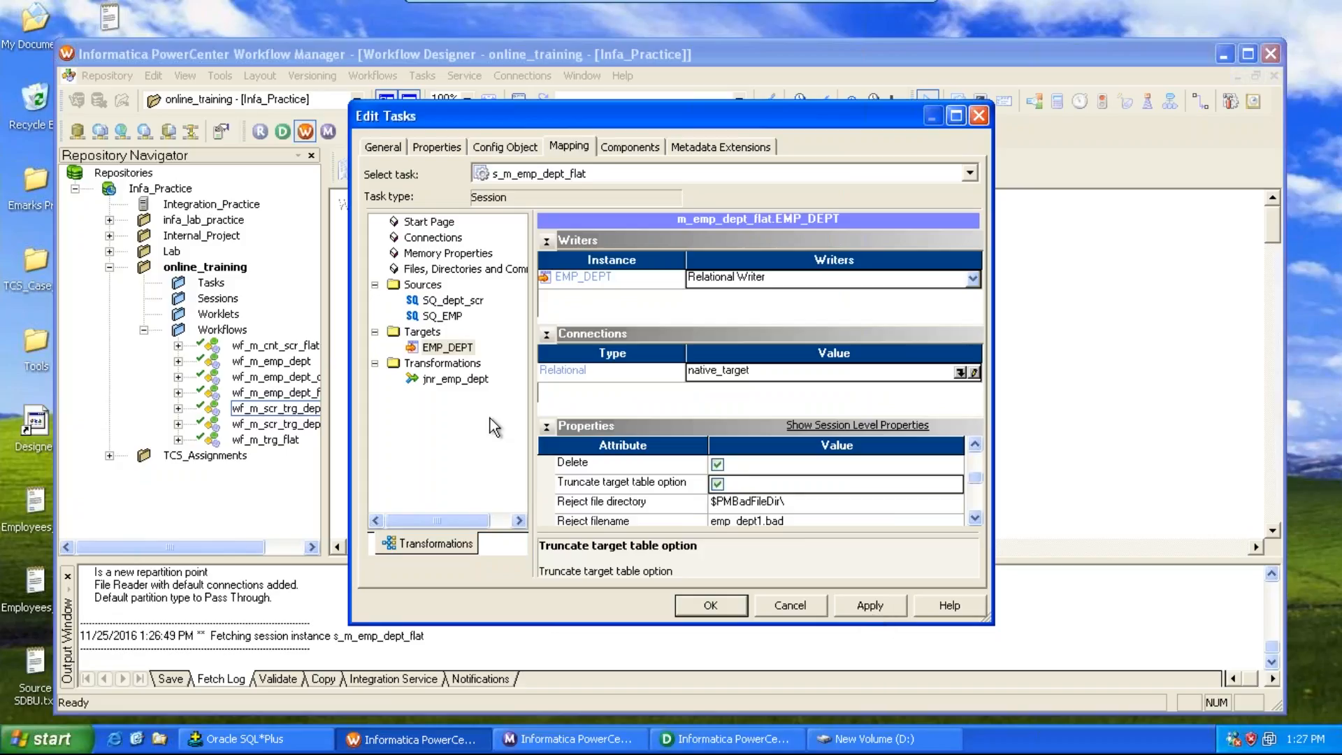
left_click(880, 606)
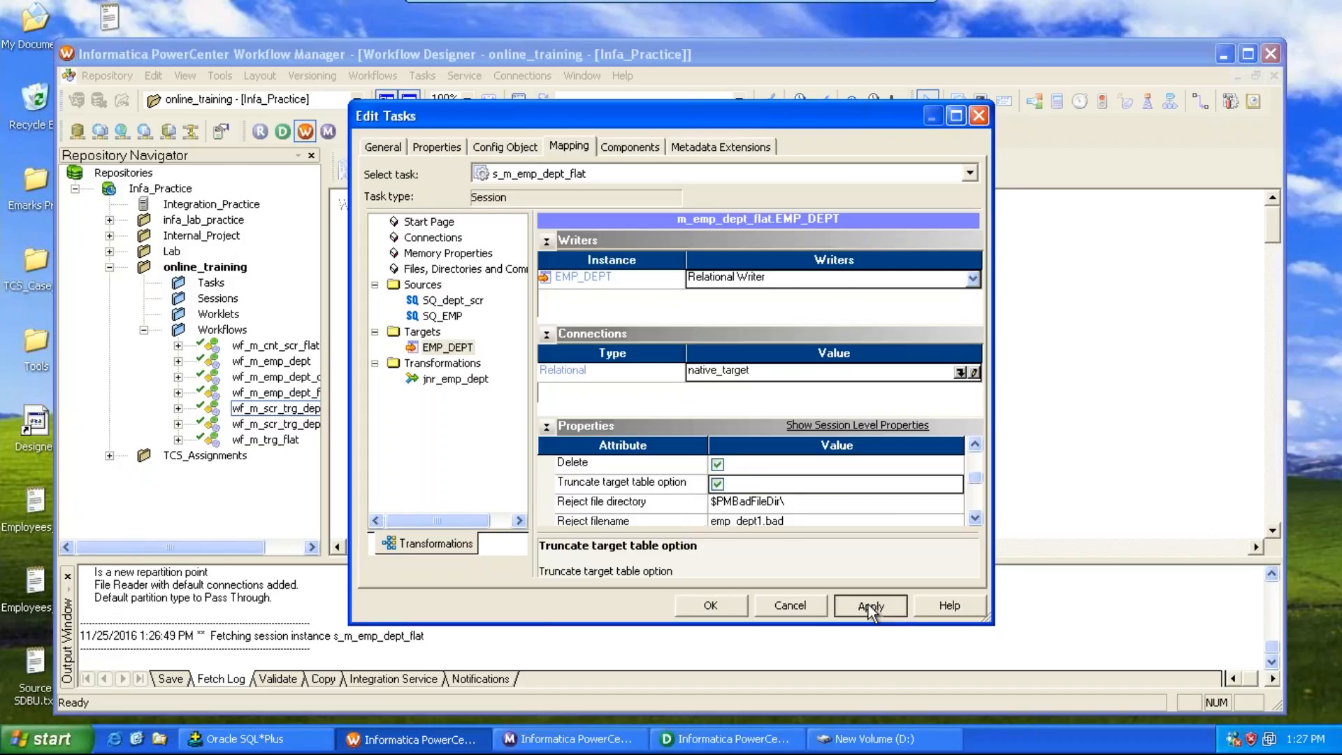
left_click(711, 605)
key("ctrl+s")
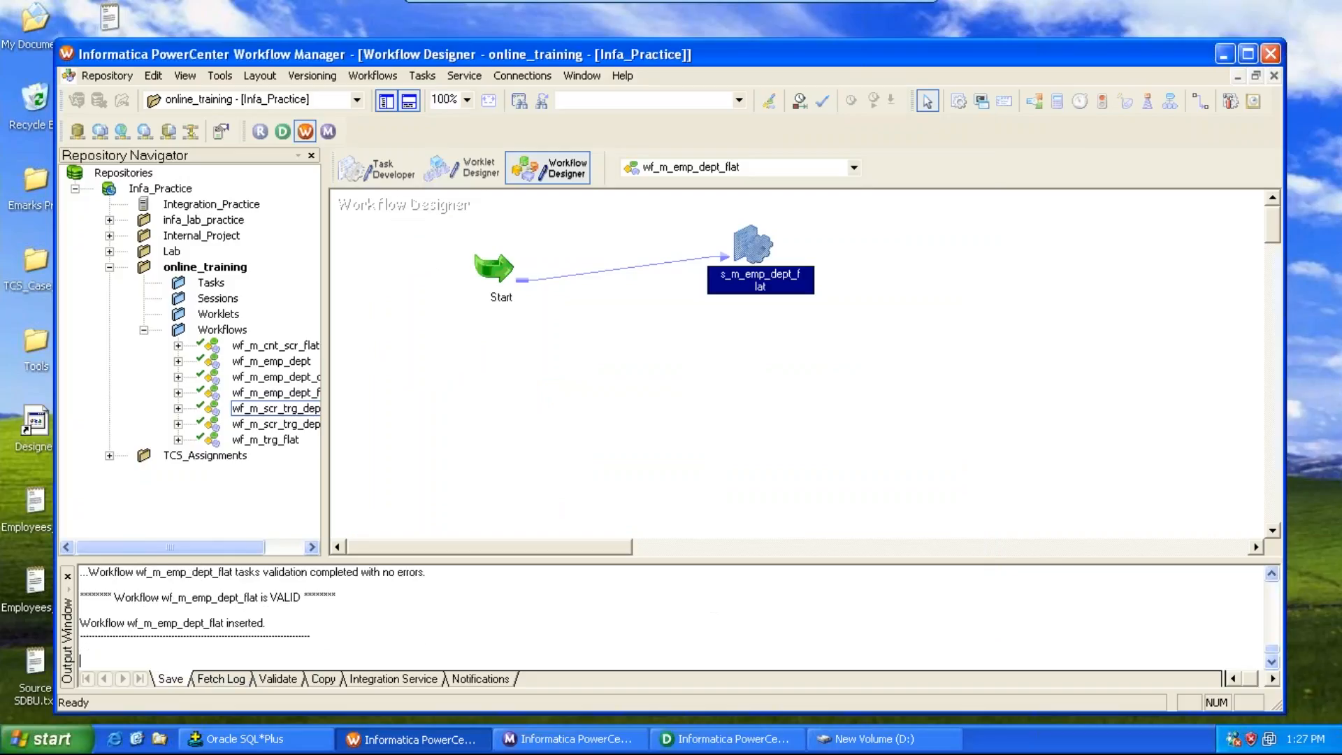
Step: Start the wf_m_emp_dept_flat workflow and open the run properties of the s_m_emp_dept_flat session in the Workflow Monitor
left_click(372, 75)
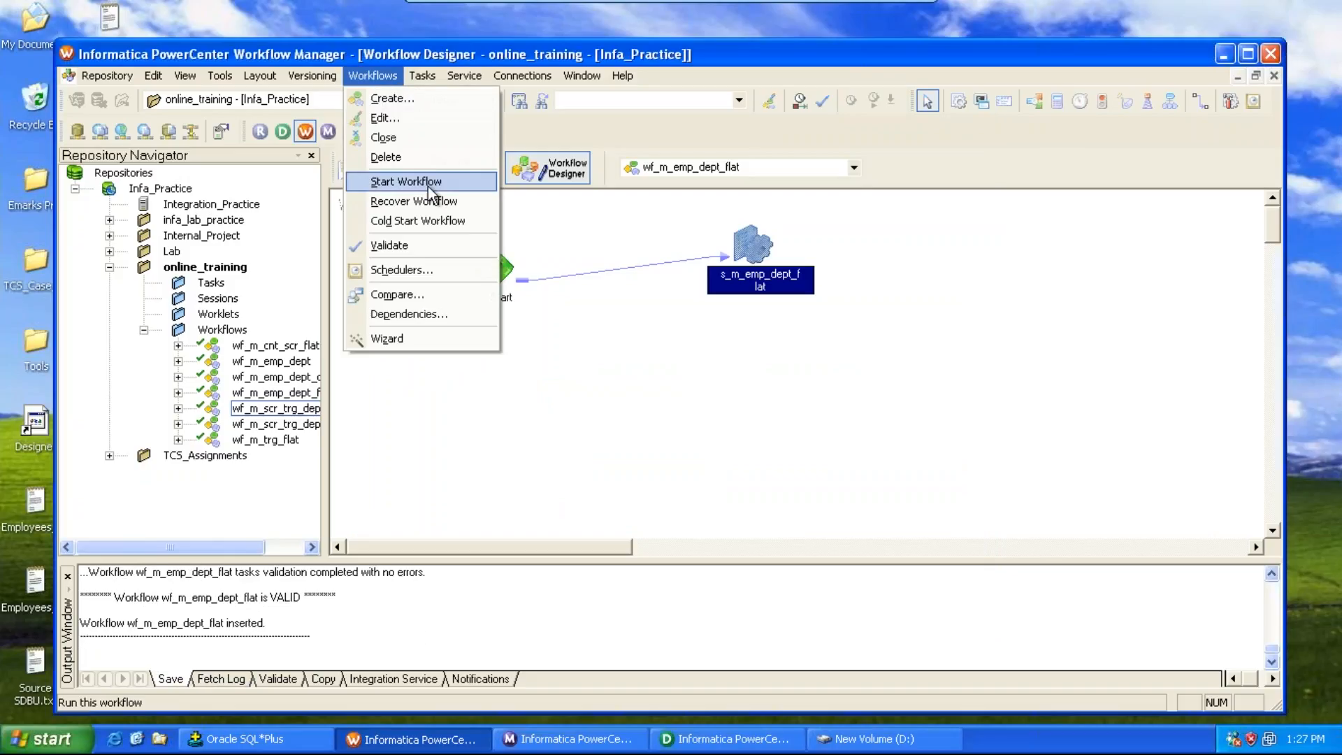
left_click(428, 183)
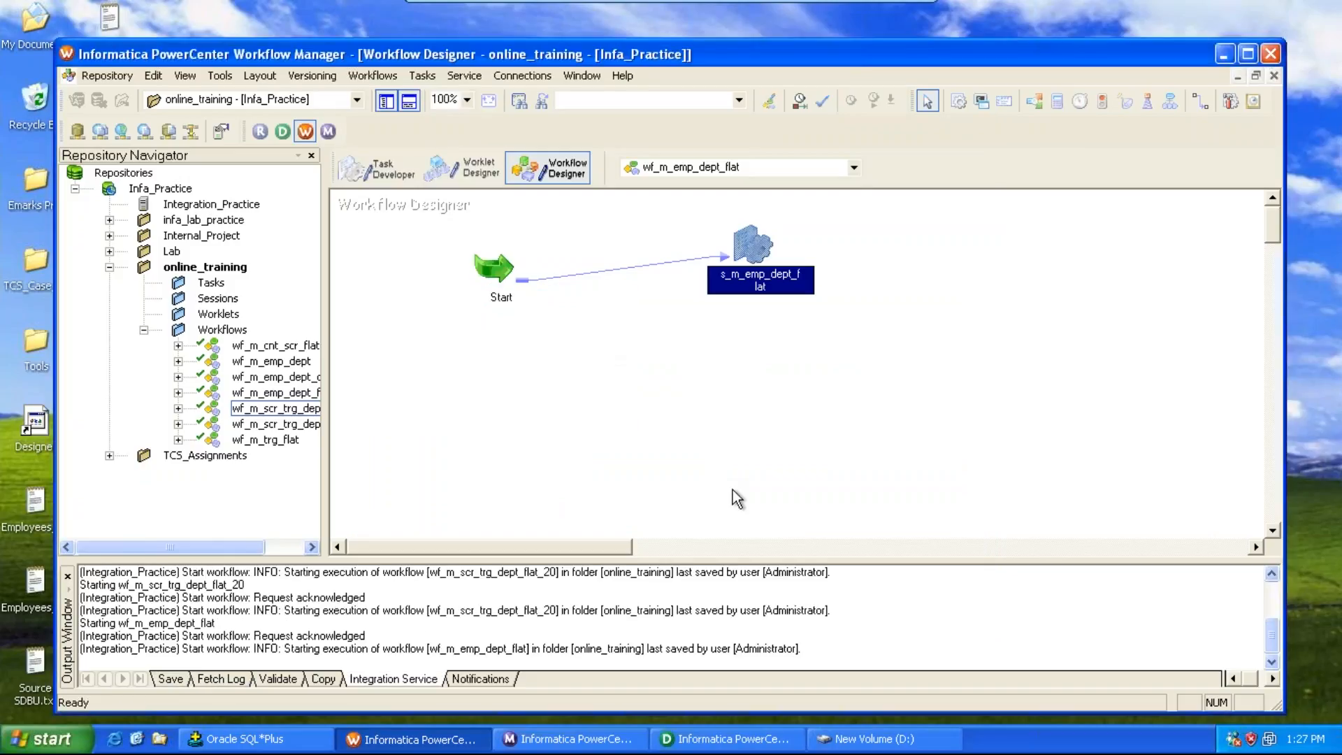
left_click(587, 739)
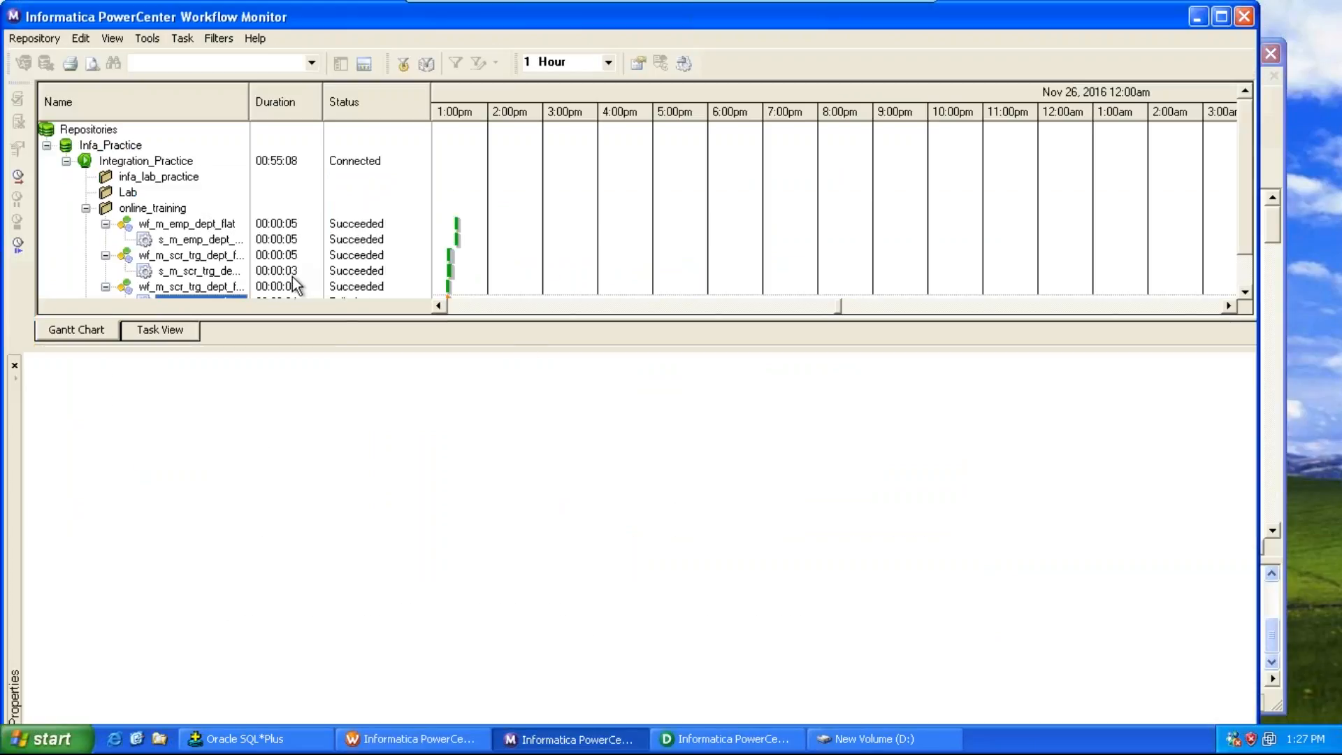
left_click(190, 242)
right_click(192, 251)
left_click(269, 489)
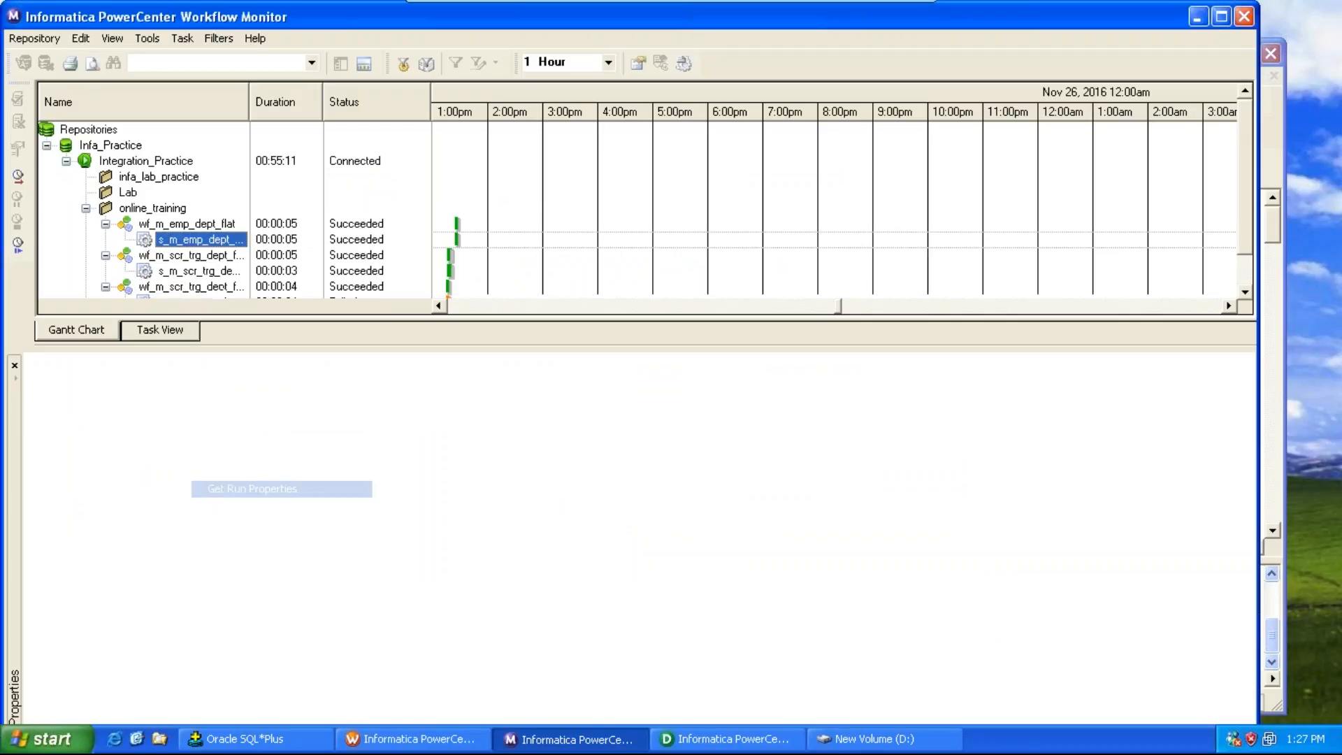
left_click(33, 681)
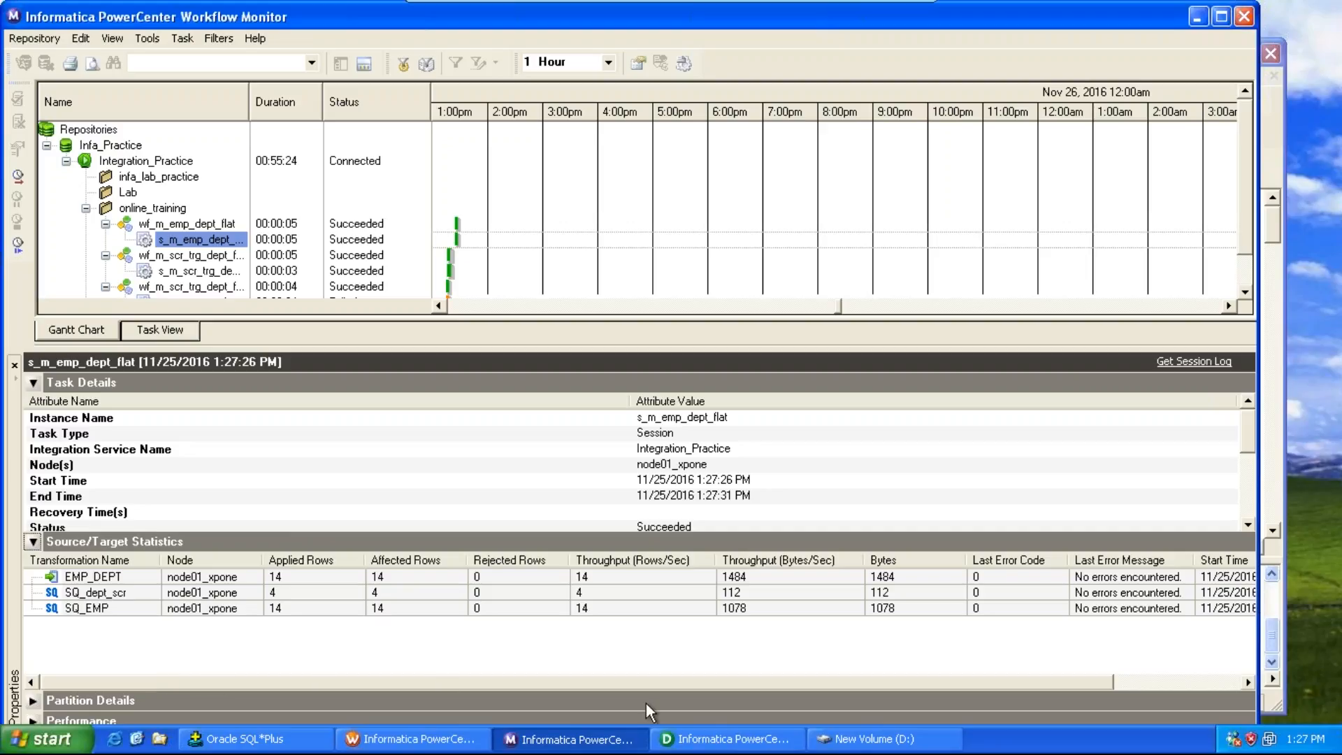
Step: In SQL*Plus, connect to the tdbu target schema by entering its username and password
left_click(892, 742)
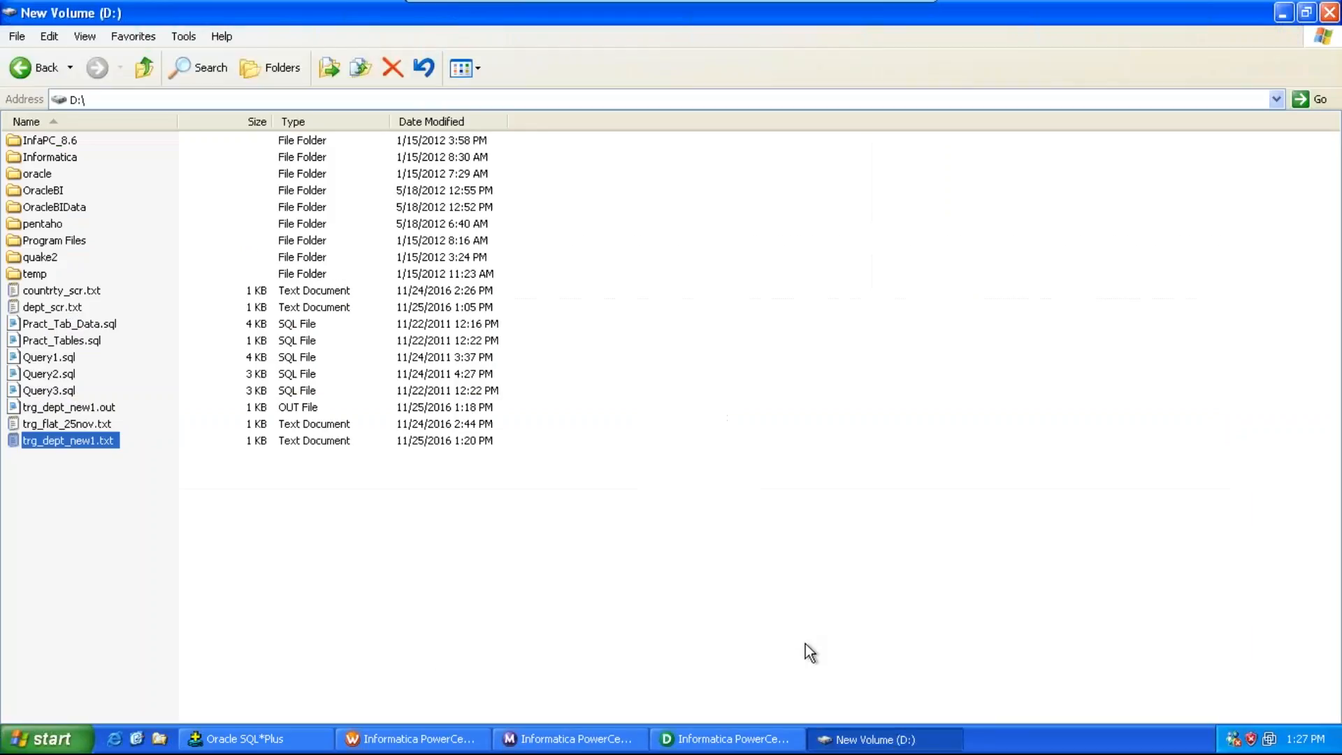
left_click(251, 738)
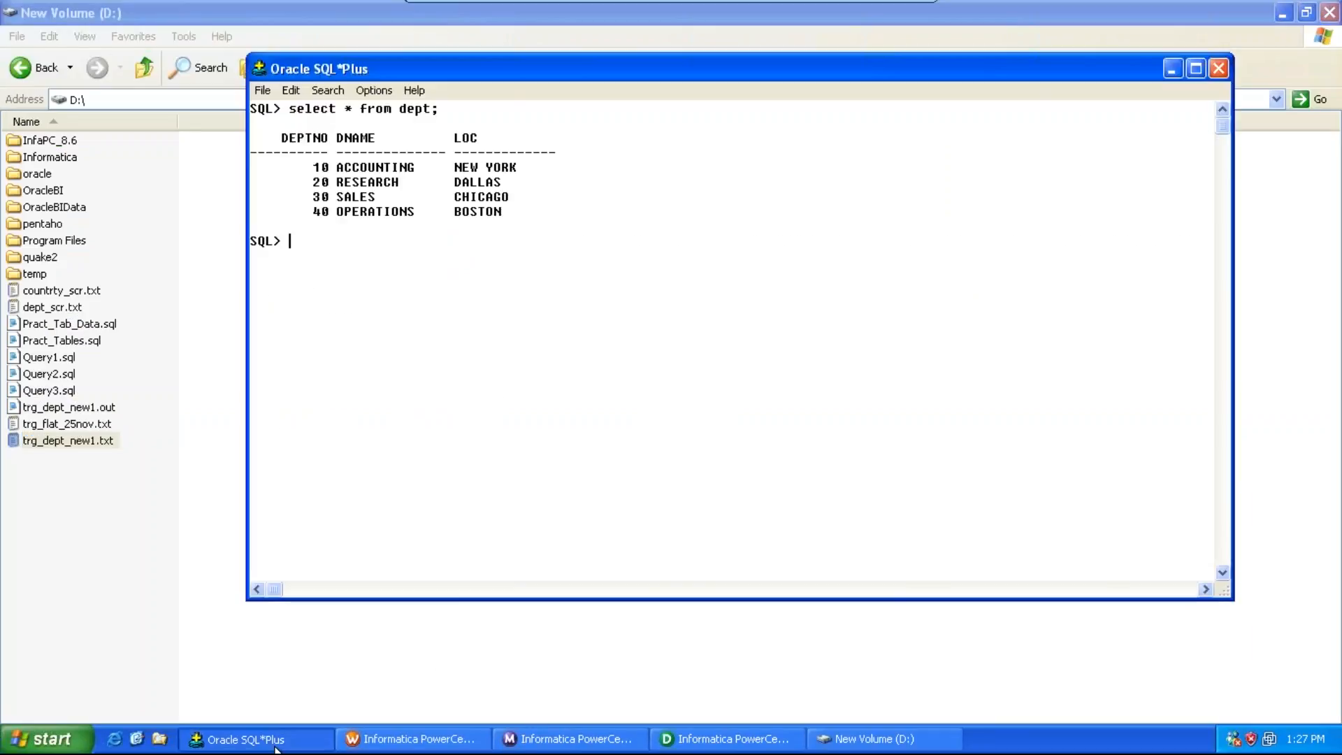
type("co")
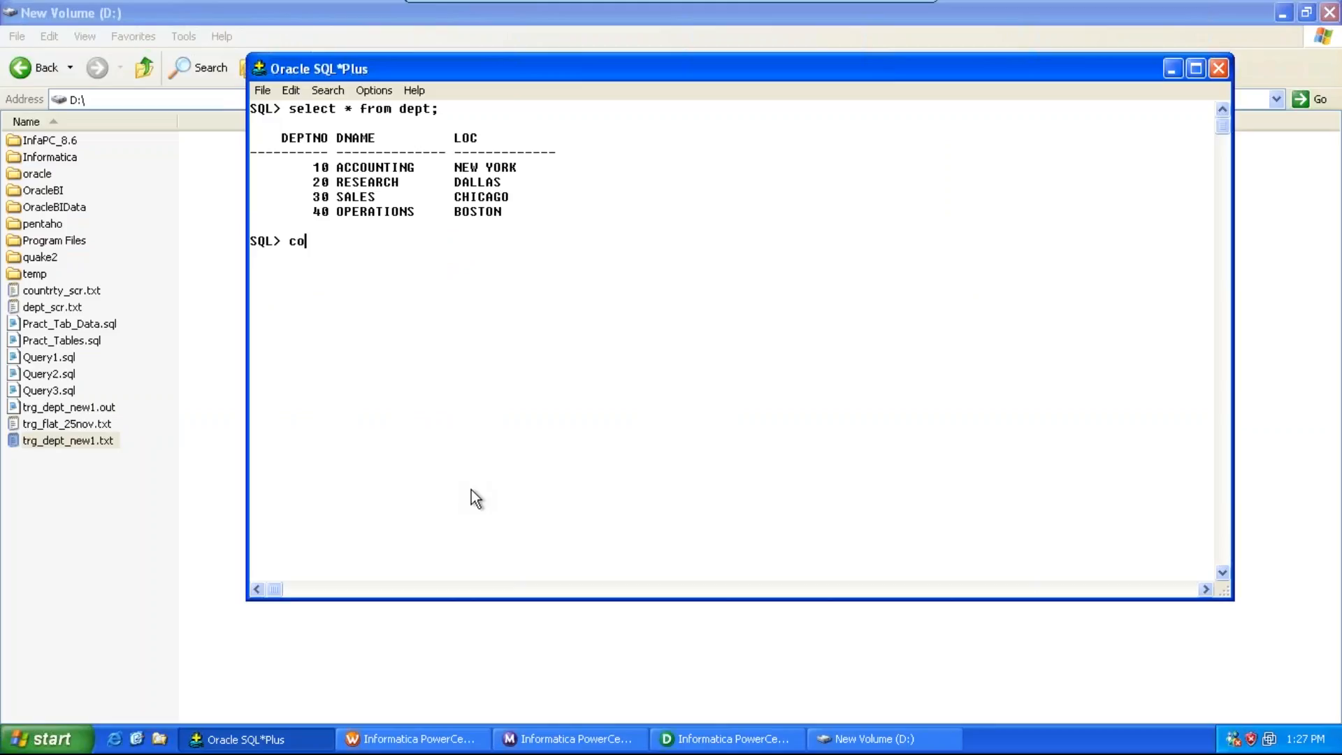
type("nn")
key("BackSpace")
key("BackSpace")
key("BackSpace")
type("onn tdbu/tdbu")
key("Return")
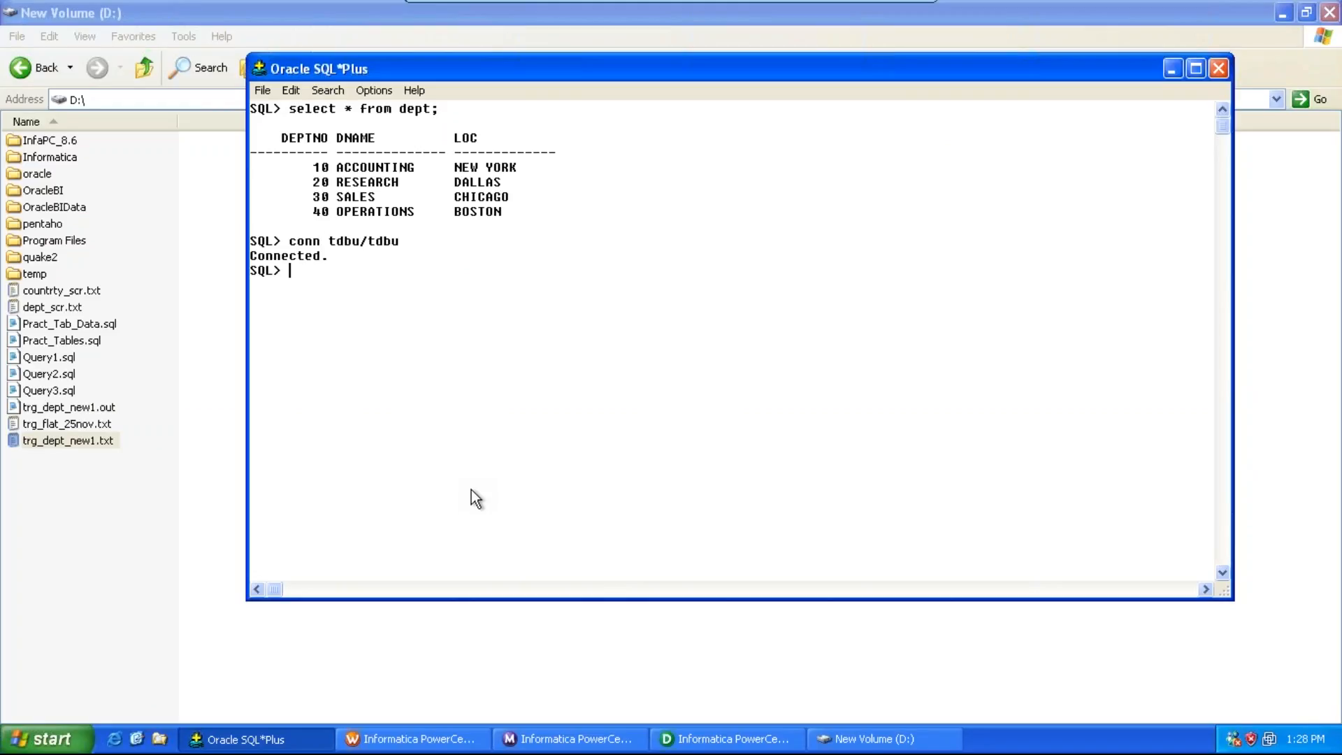
Step: Set the SQL*Plus line size to 150
type("set line 150;")
key("Return")
Step: Clear the screen and query all rows from the emp_dept table
type("c")
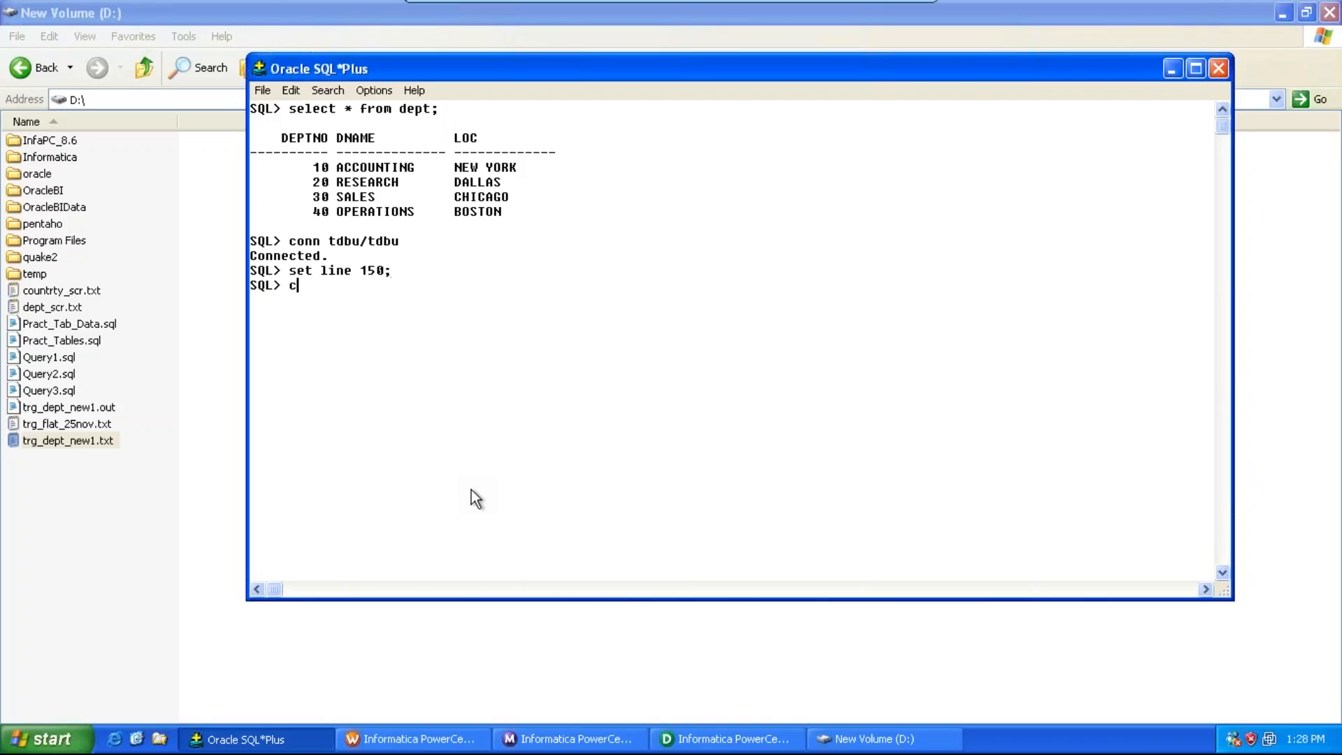
type("l scr")
key("Return")
type("select ")
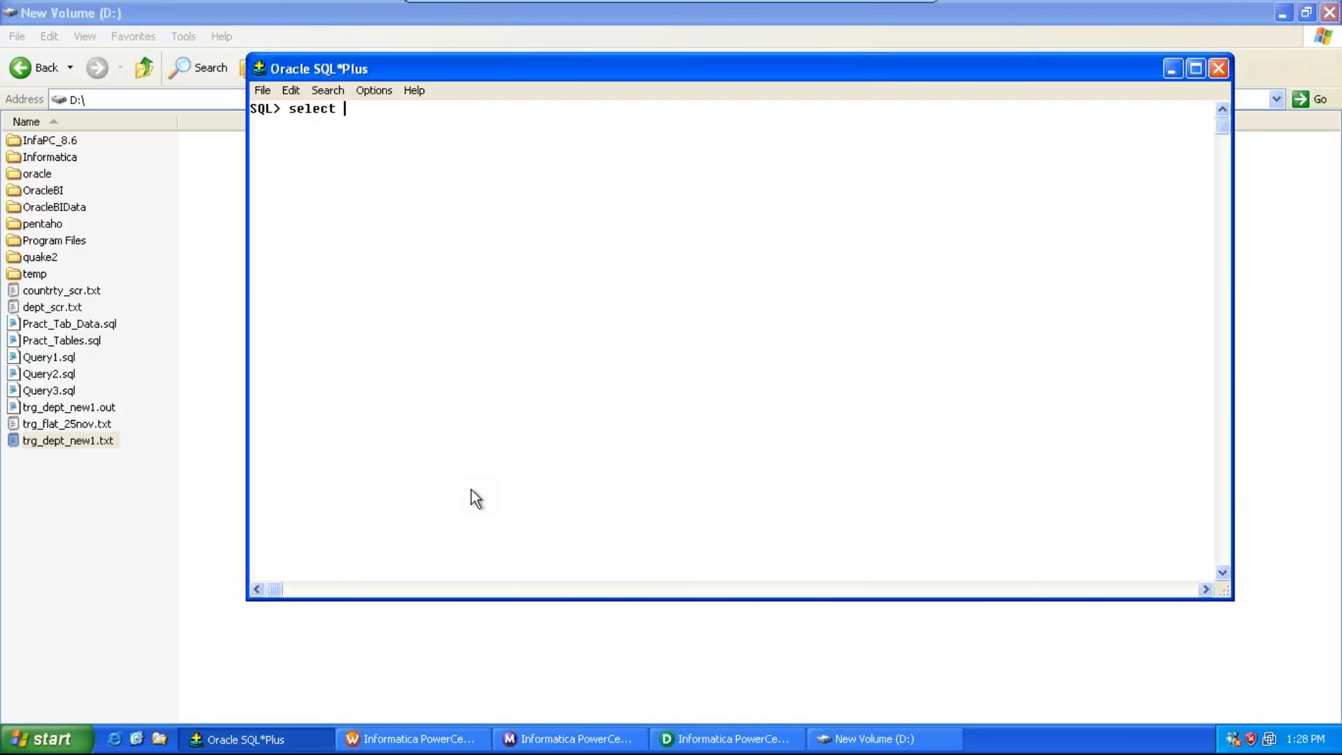
type("* from emp_dept;")
key("Return")
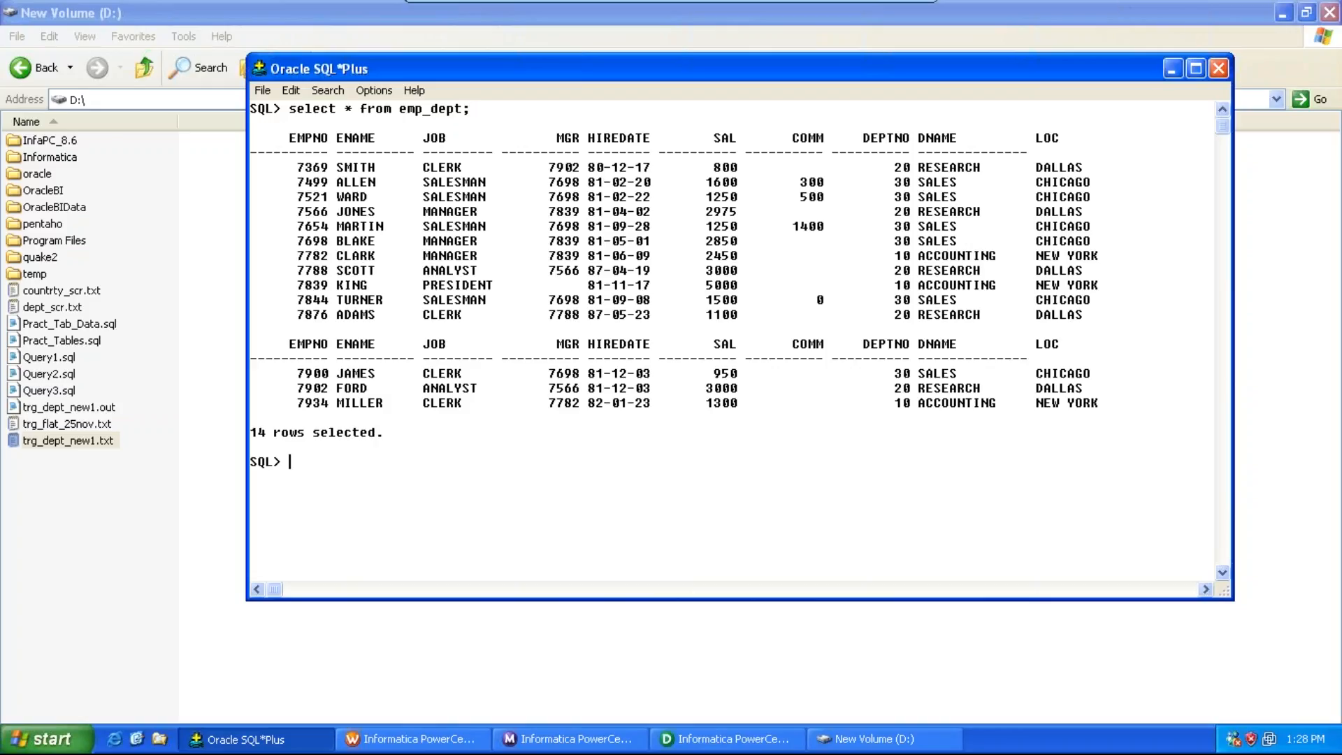
Step: Add an SDBU: heading below the task 3 description in the notes document
mouse_move(882, 15)
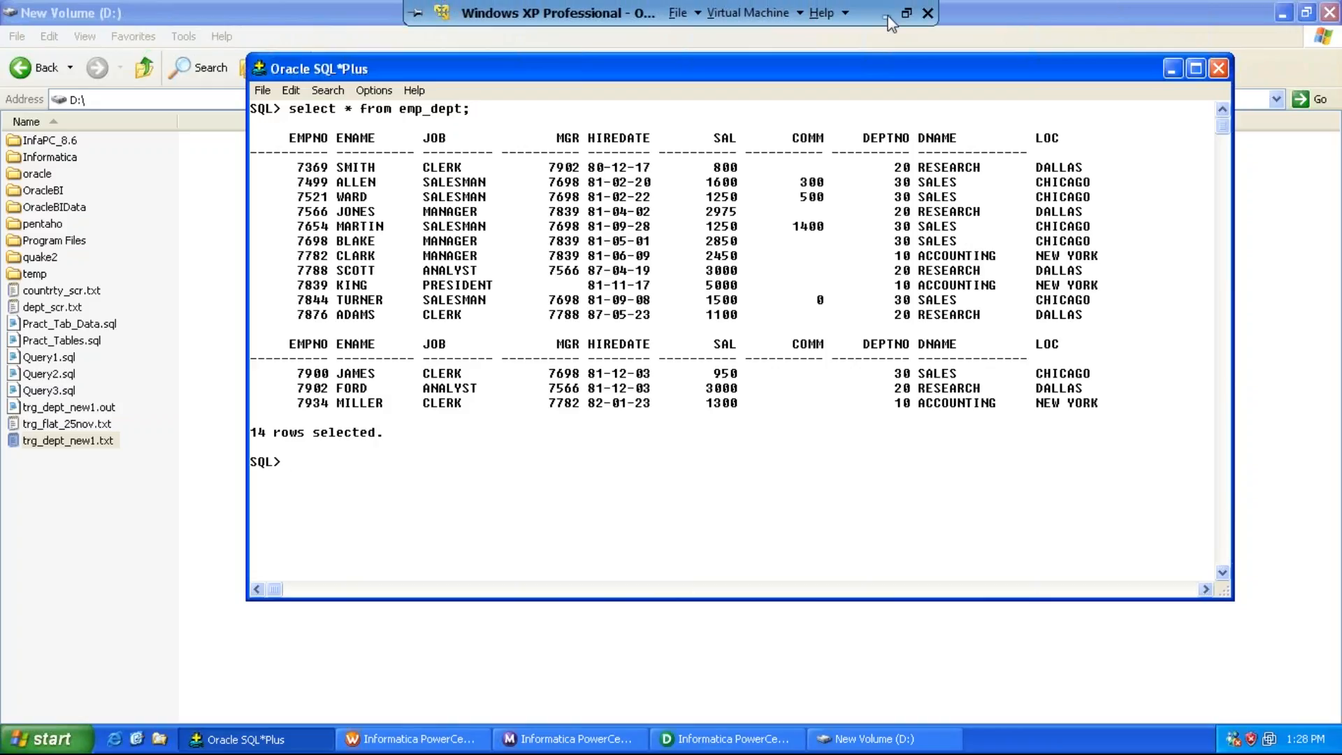
left_click(886, 14)
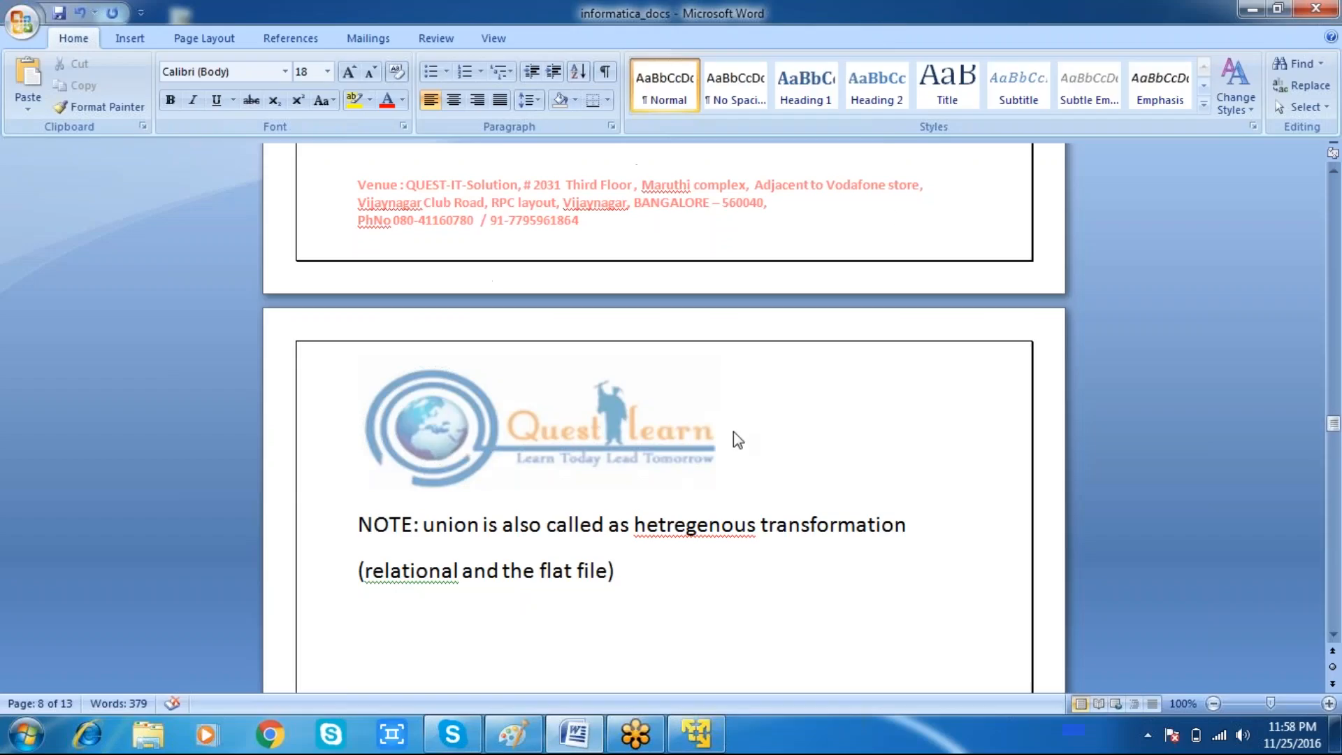
left_click_drag(1333, 425, 1336, 439)
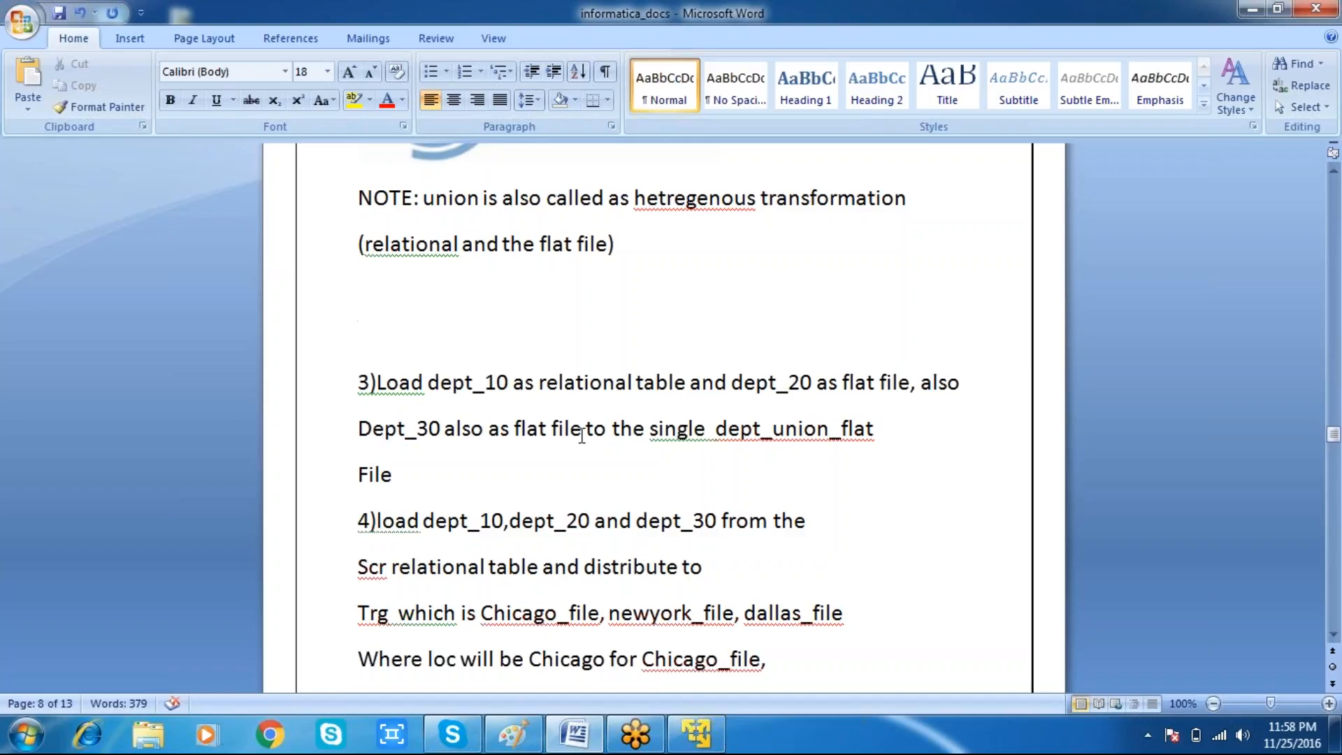
key("Down")
key("Down")
key("Down")
key("End")
key("Return")
key("Return")
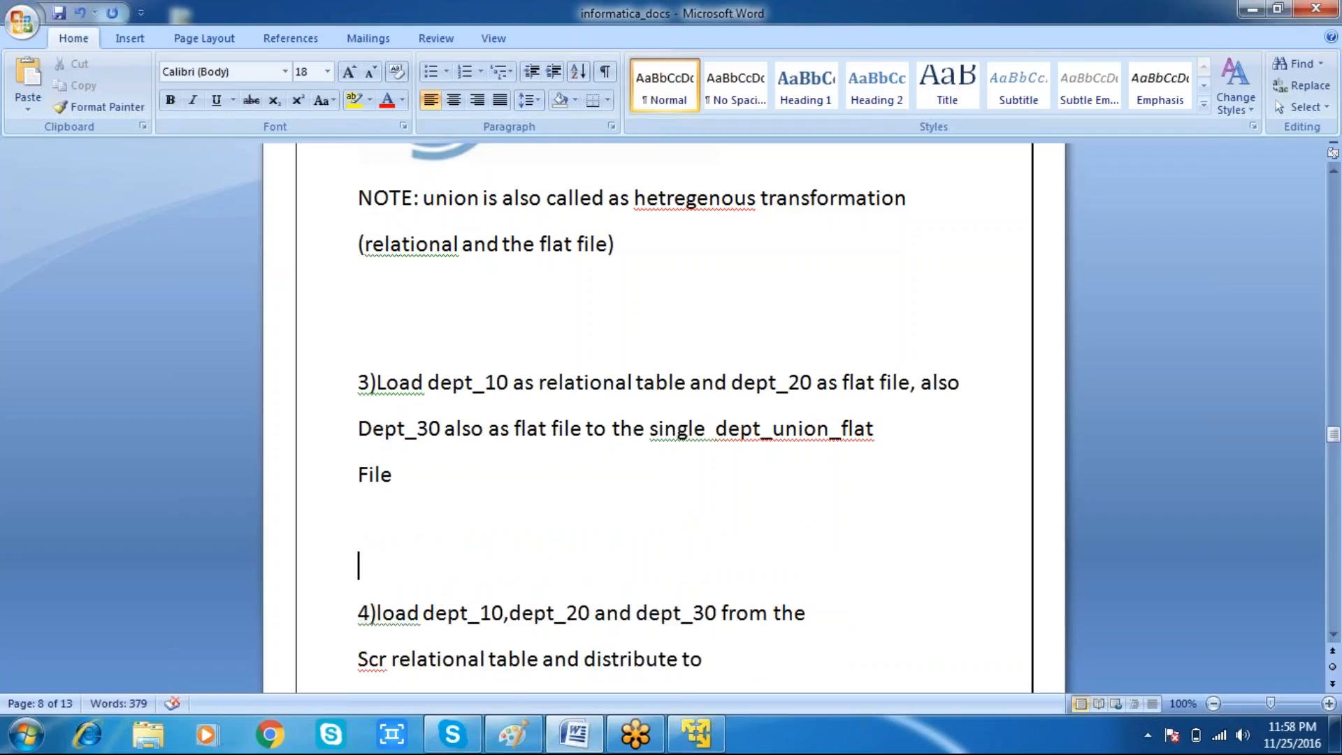
type("SDBU:")
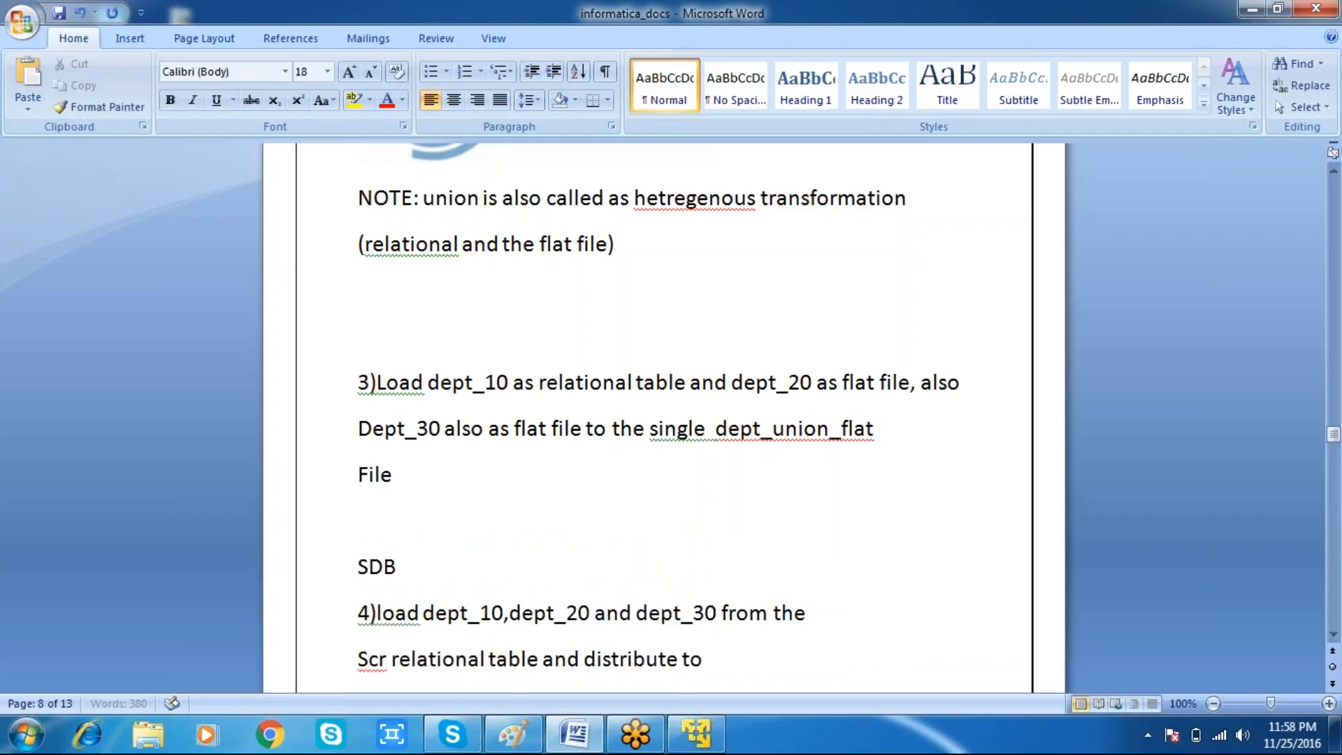
key("Return")
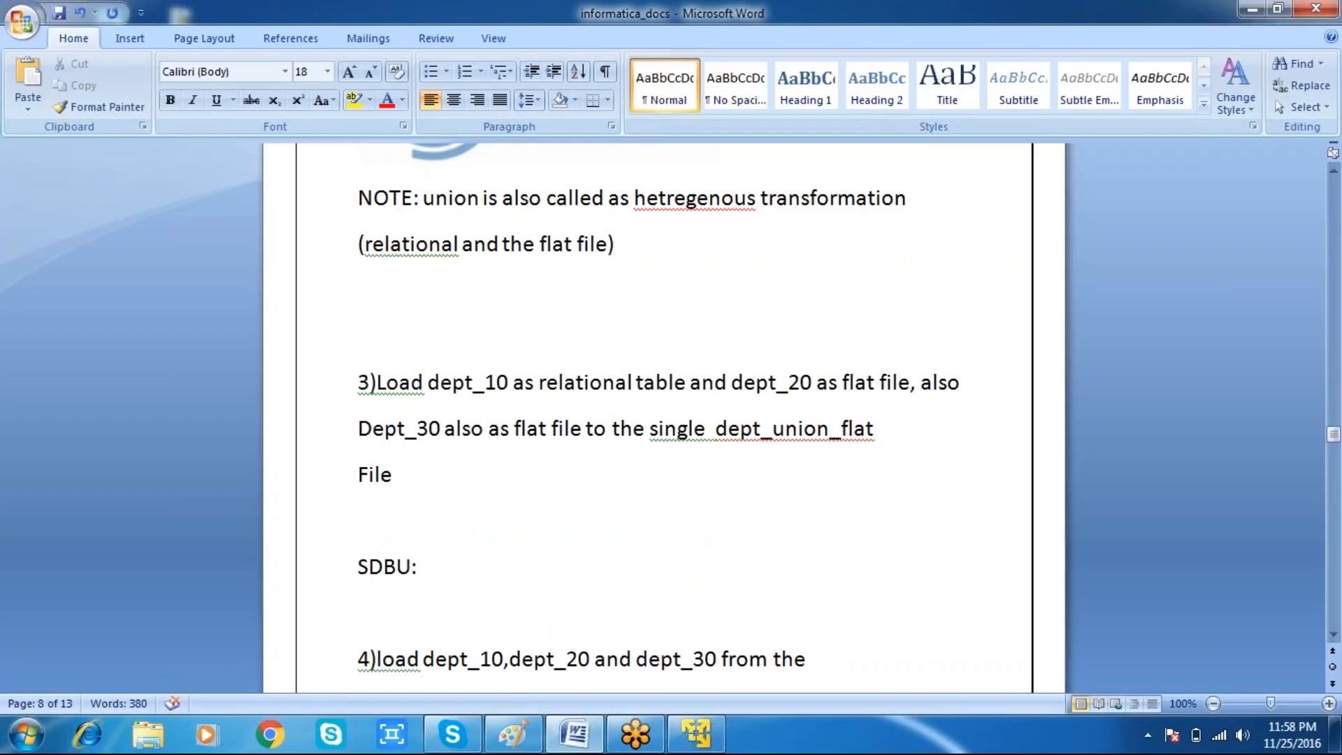
Step: Write the statement Create table dept_10 As Select * from dept Where deptno = 10; under the SDBU heading
type("create table dept_10")
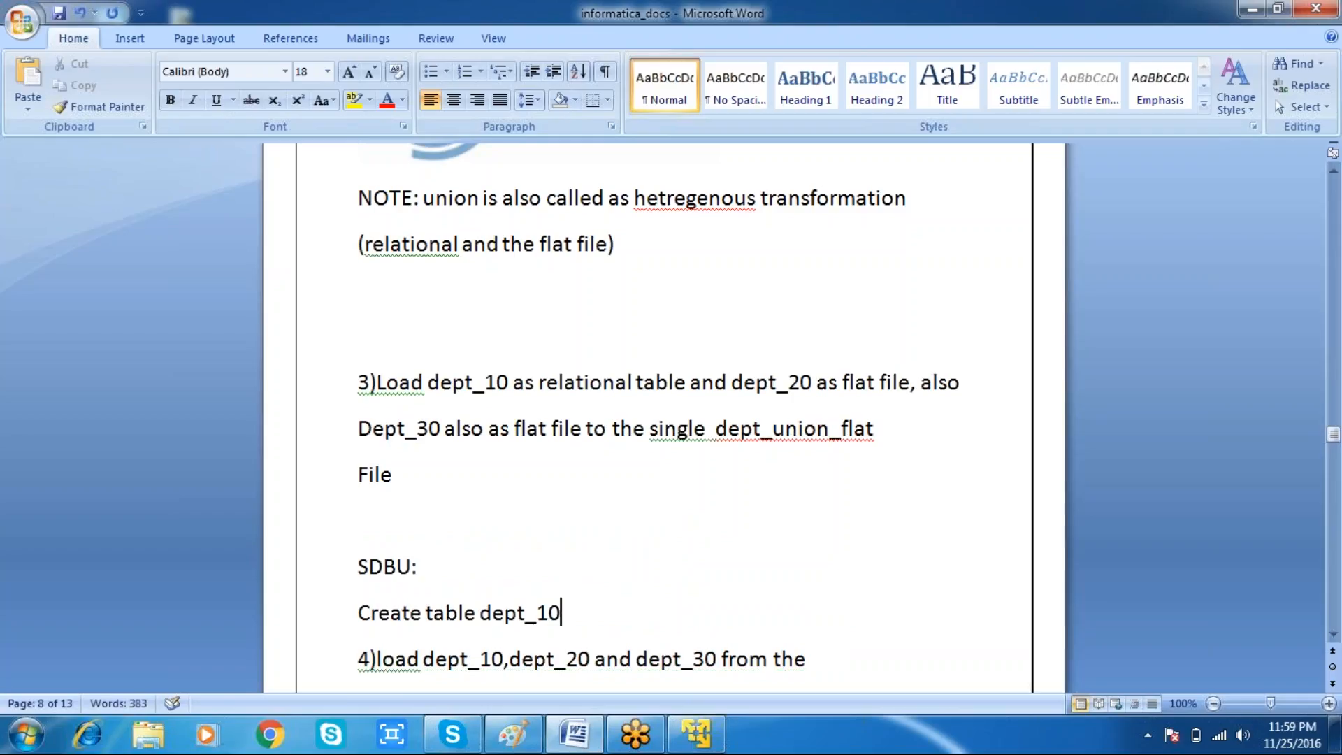
key("Return")
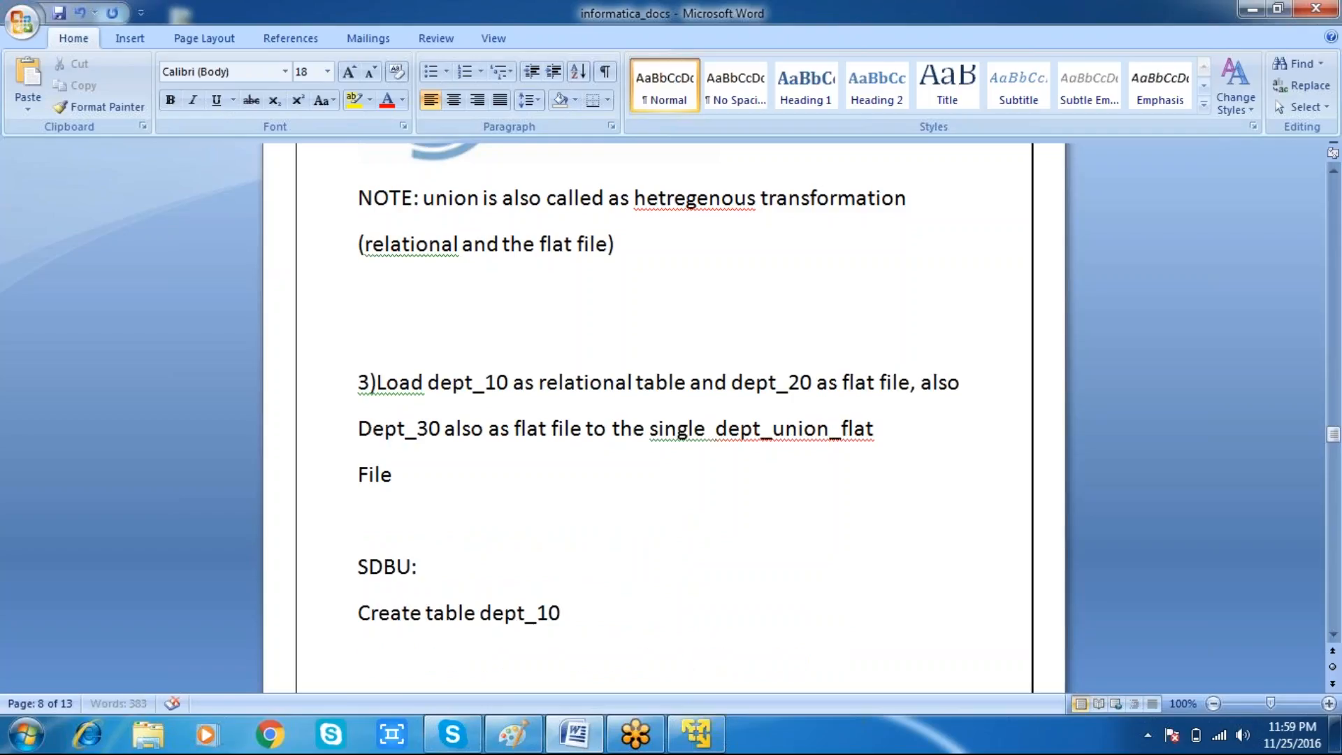
type("as")
key("Return")
type("select * from dept")
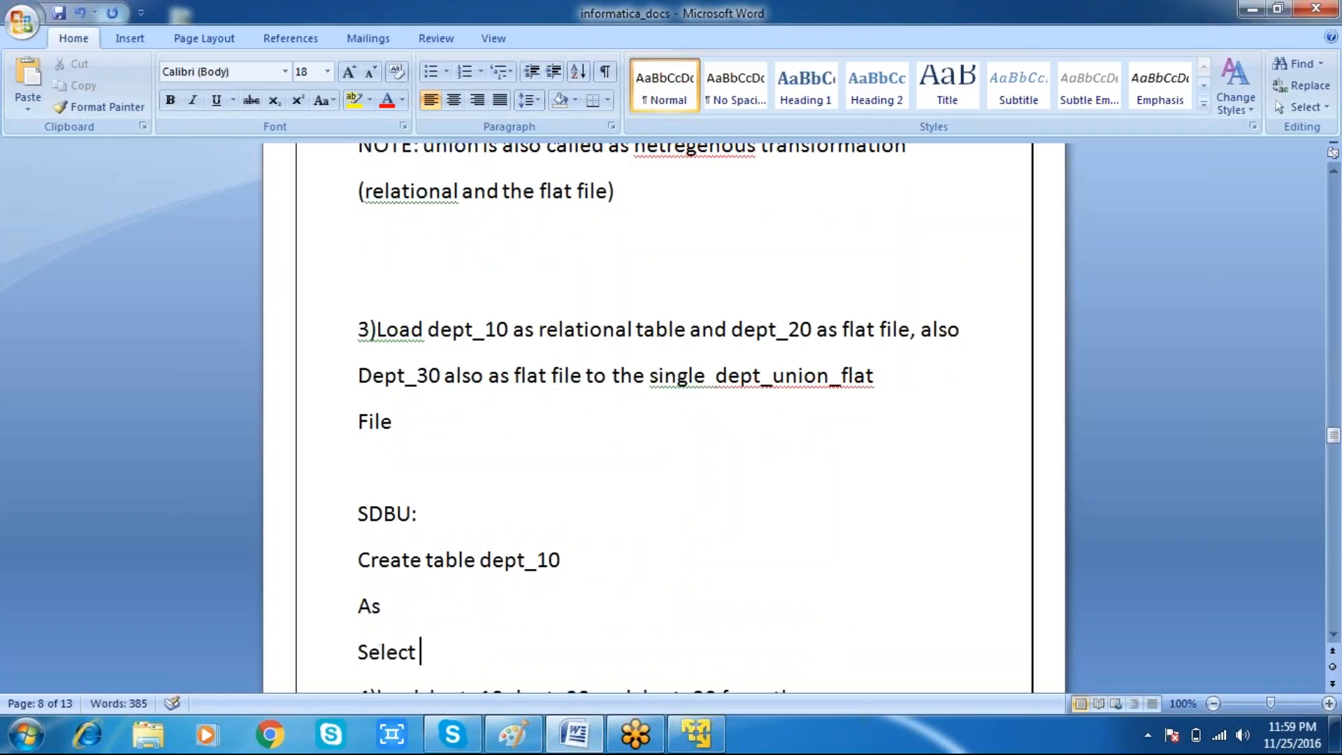
key("Return")
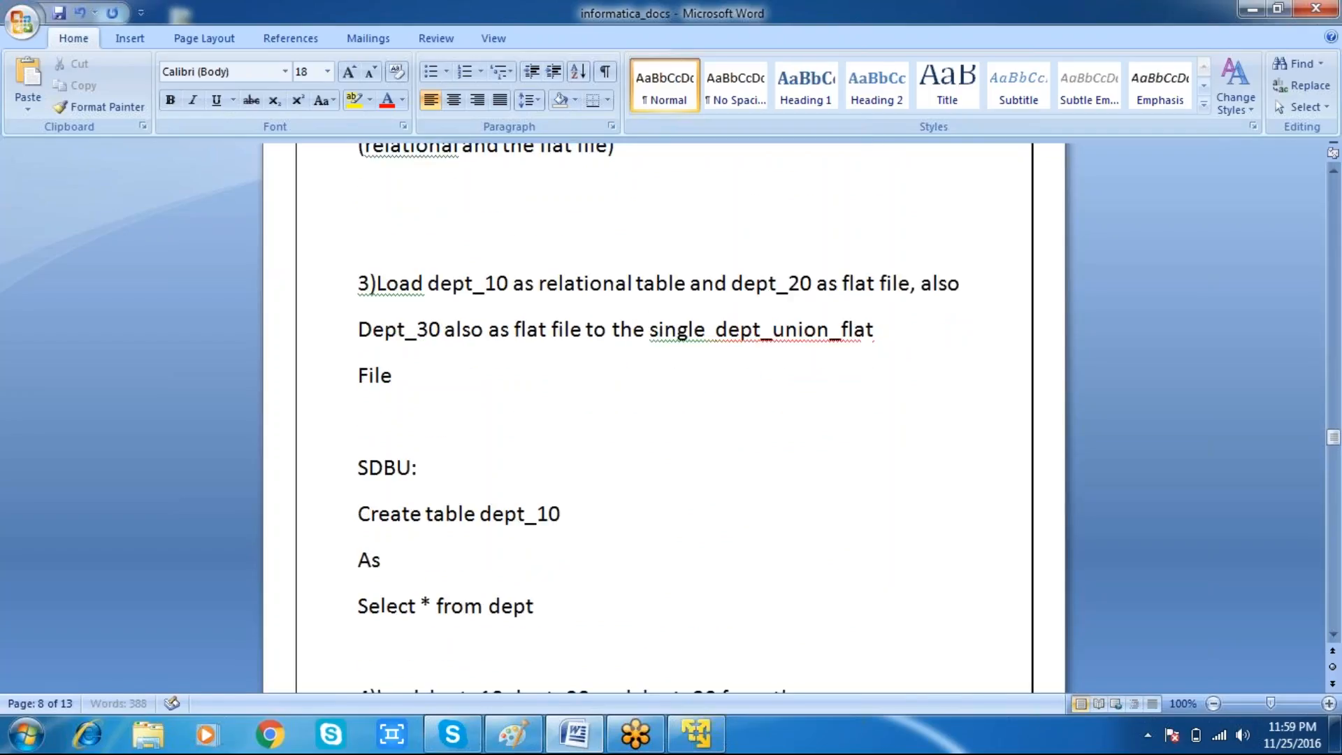
type("where deptno = 10;")
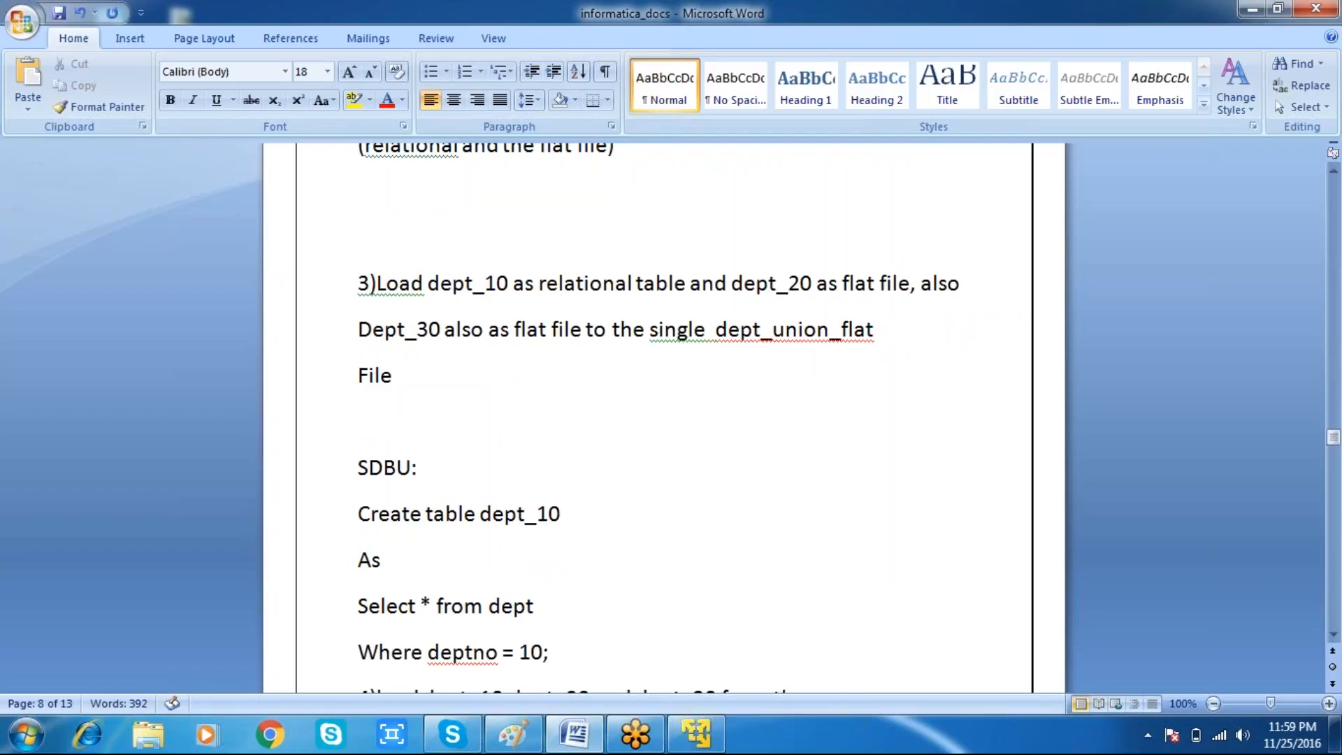
key("Down")
key("Up")
key("Up")
key("Down")
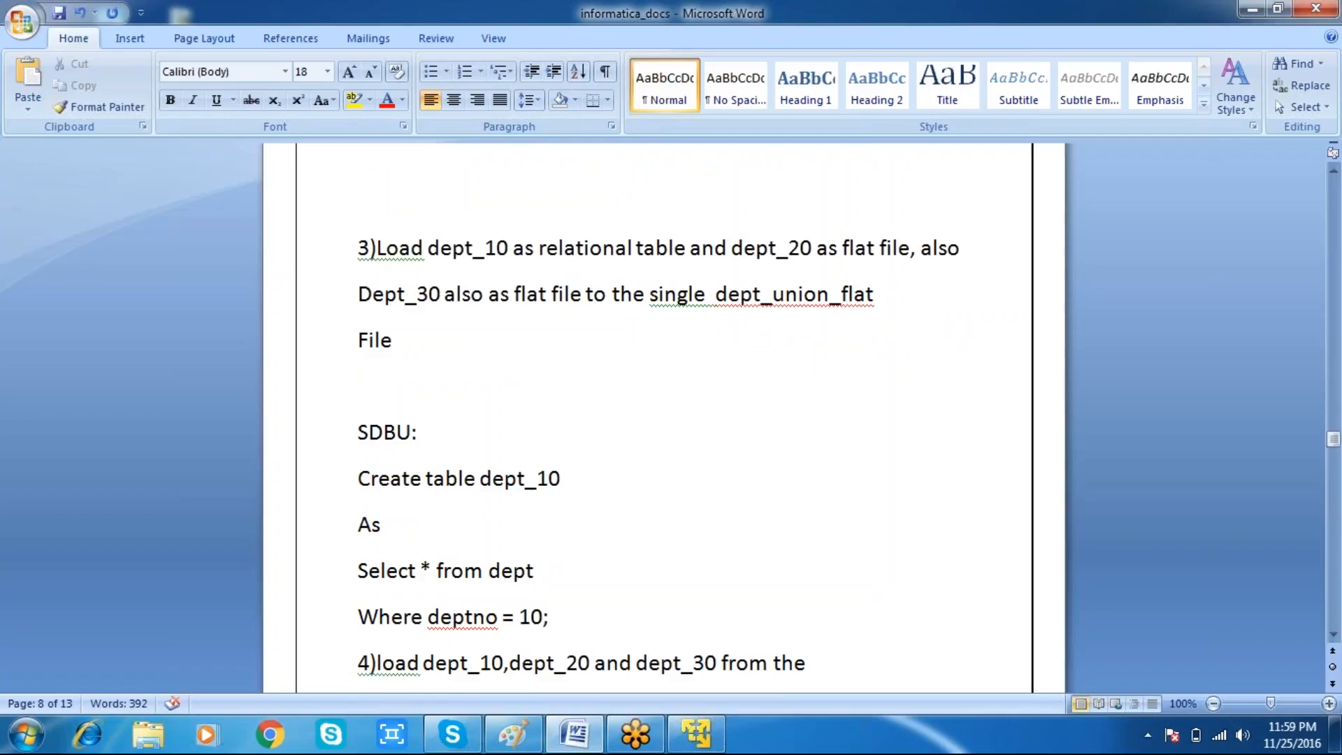
key("Home")
key("Up")
key("Up")
key("Up")
key("Up")
key("Down")
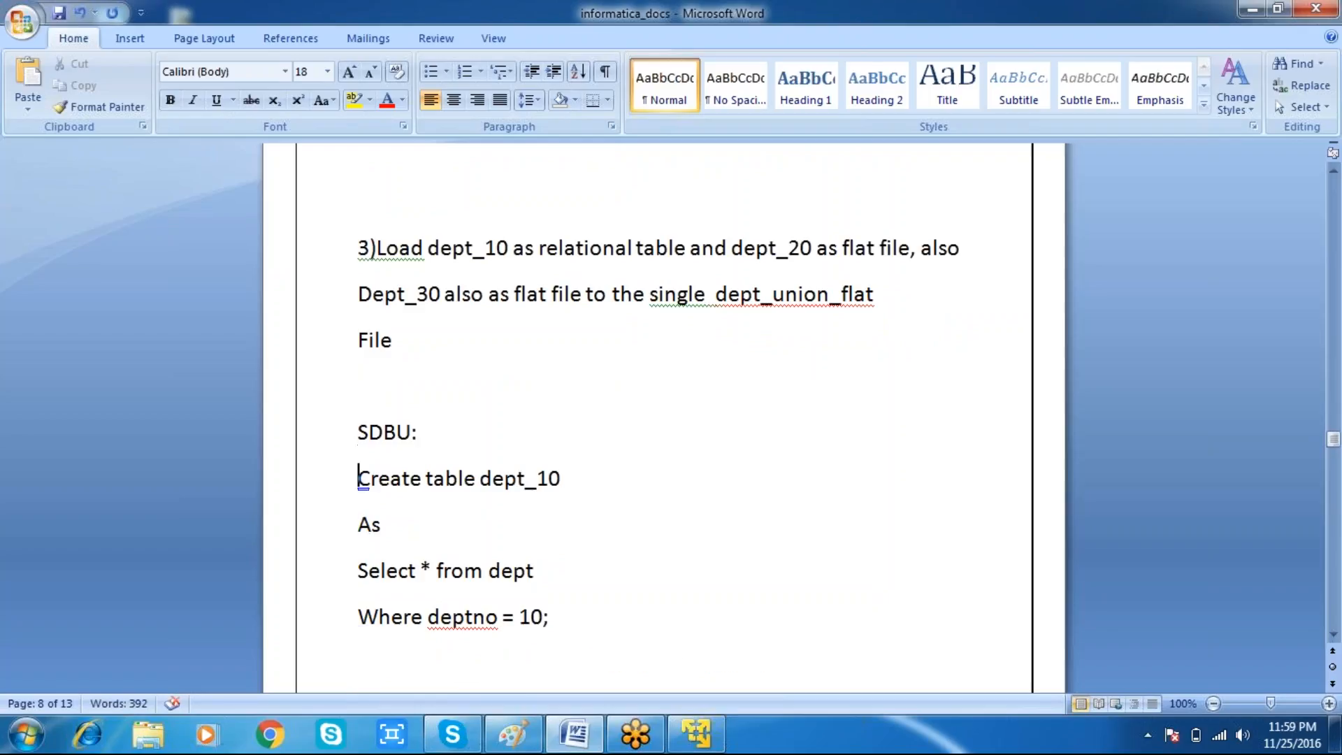
key("Down")
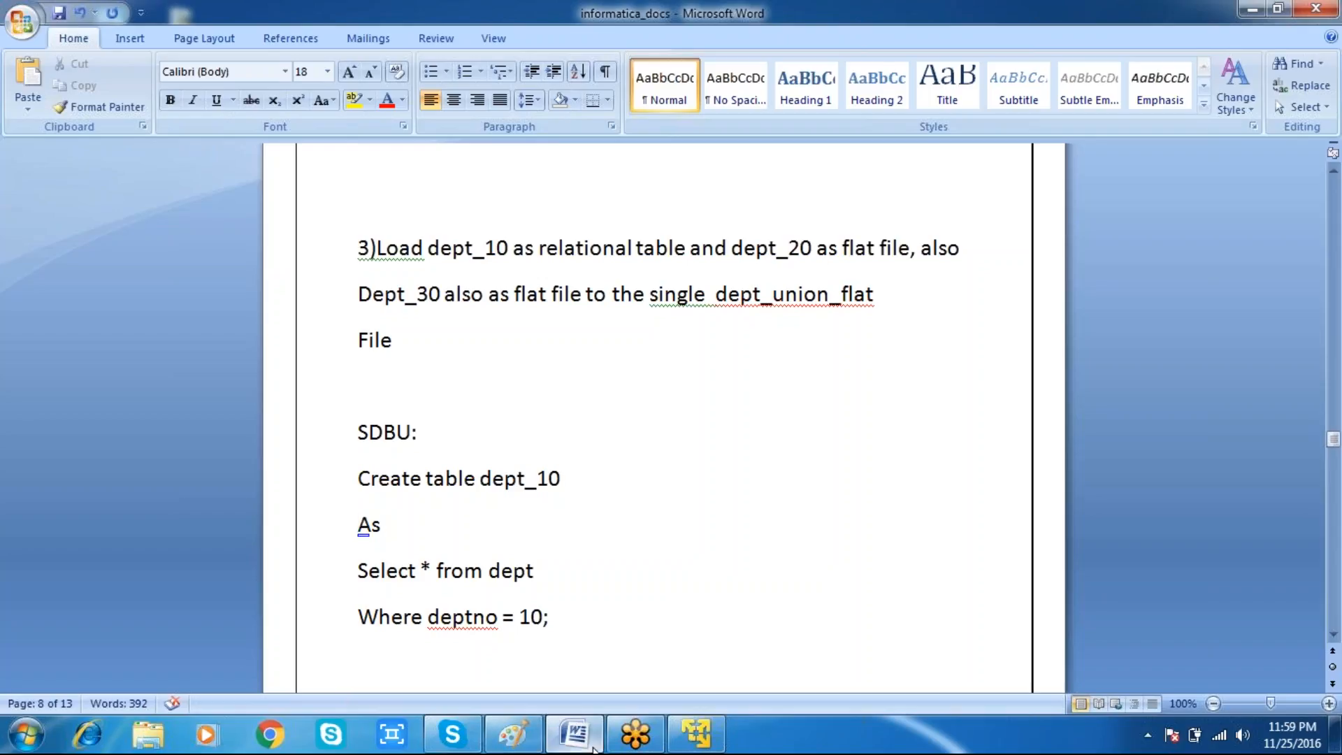
Step: Open the D: drive and create a new text file named dept_20.txt
left_click(693, 734)
left_click(70, 746)
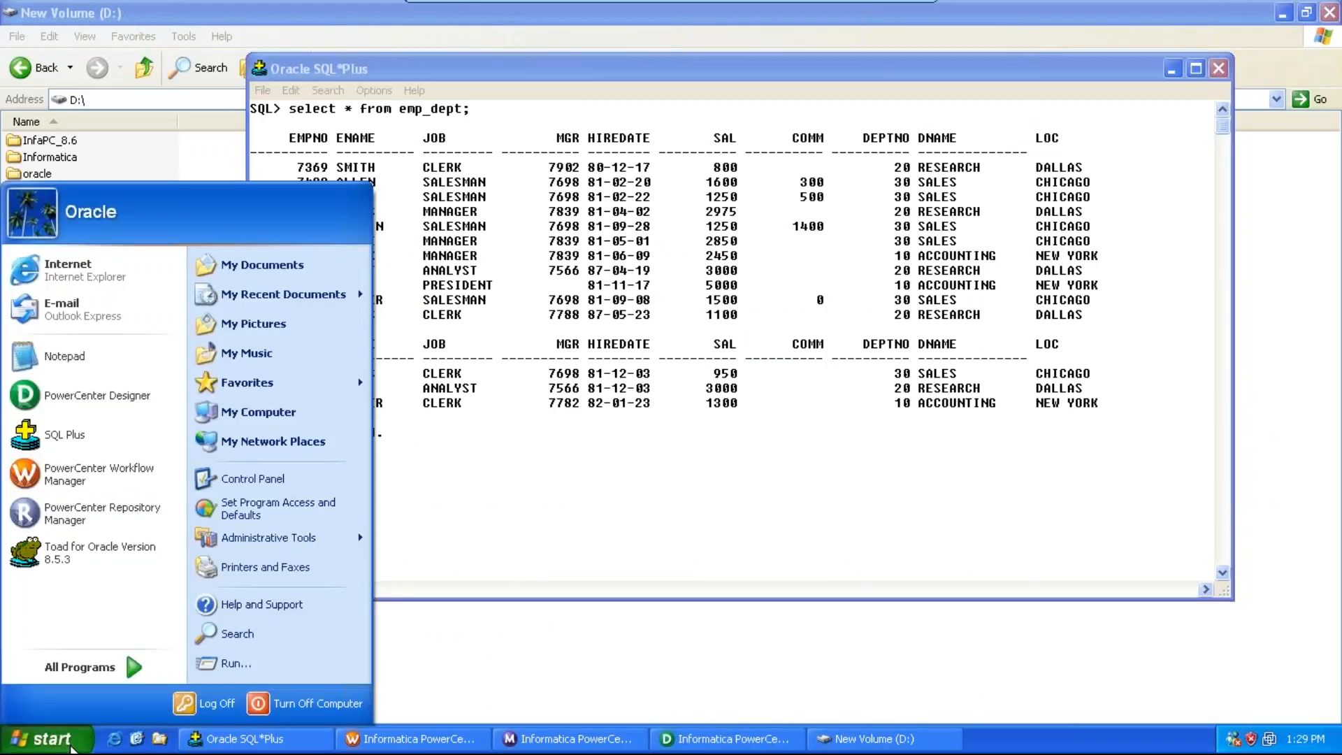
left_click(270, 421)
double_click(91, 174)
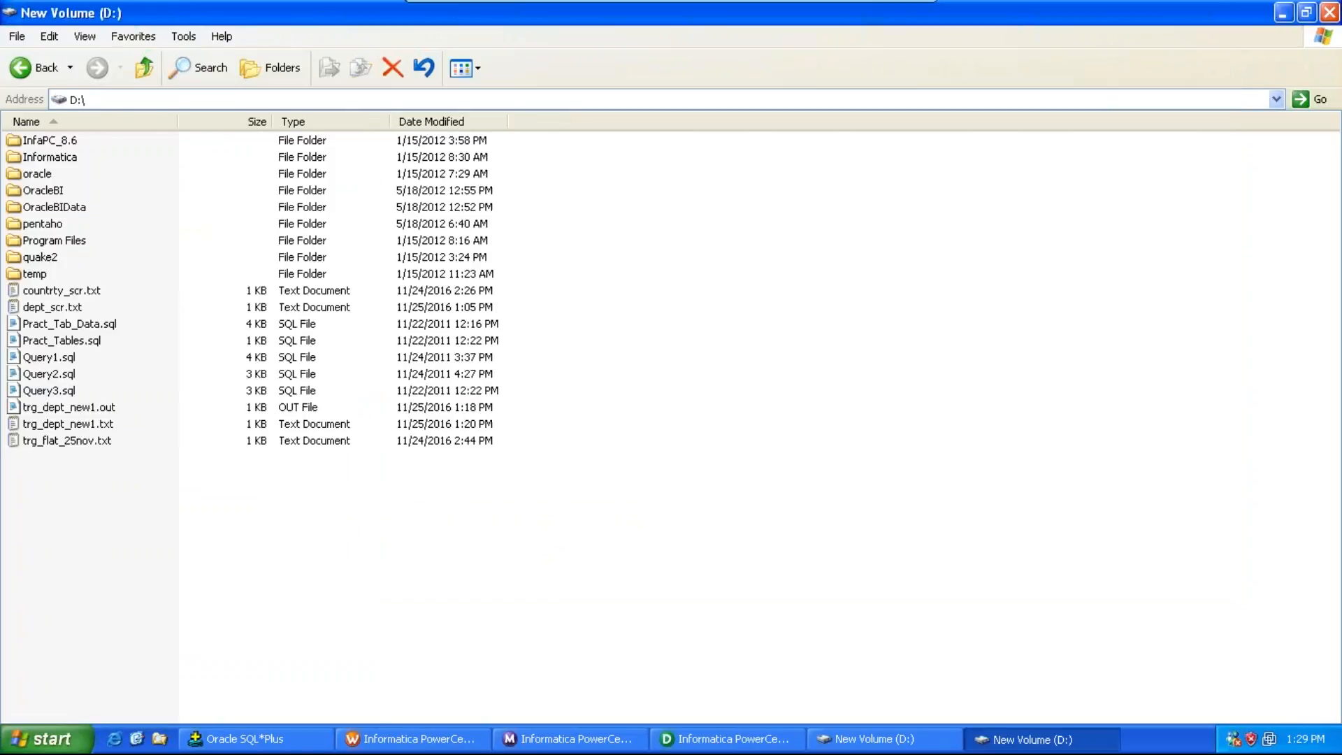
right_click(93, 578)
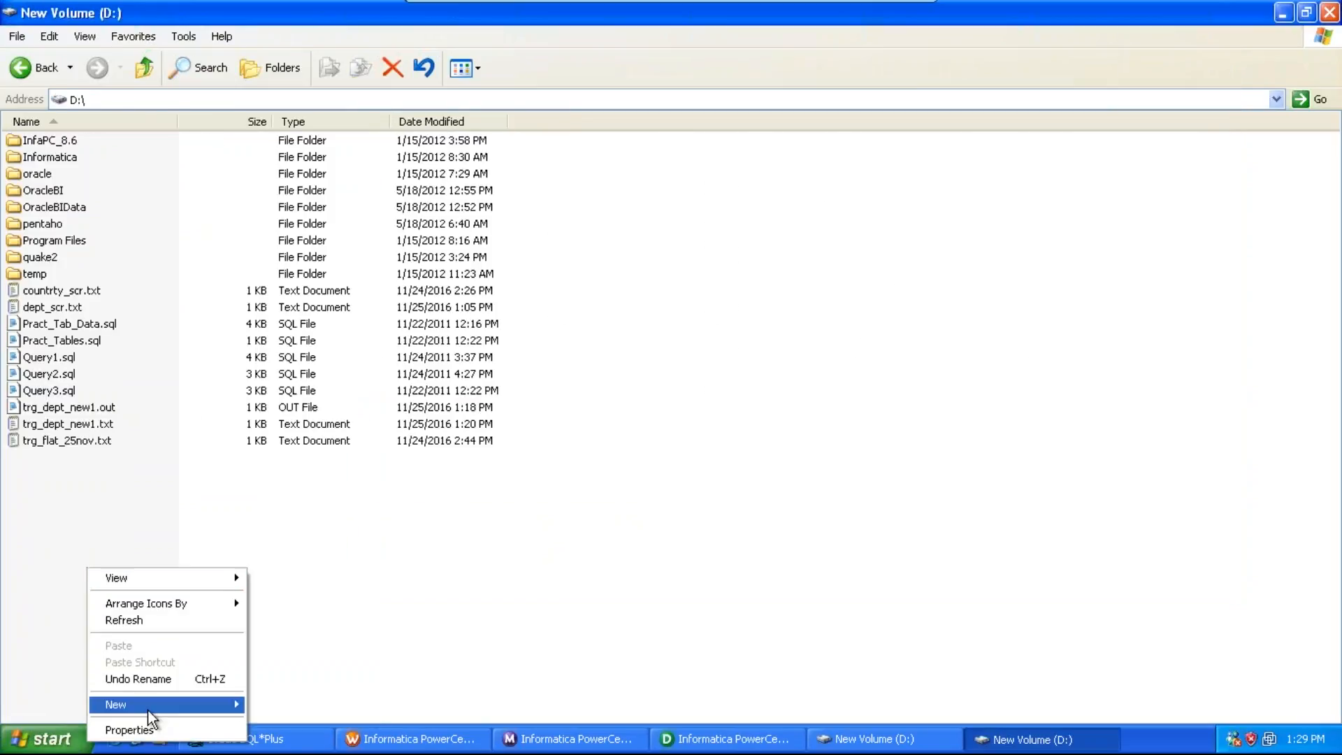
mouse_move(151, 706)
left_click(289, 665)
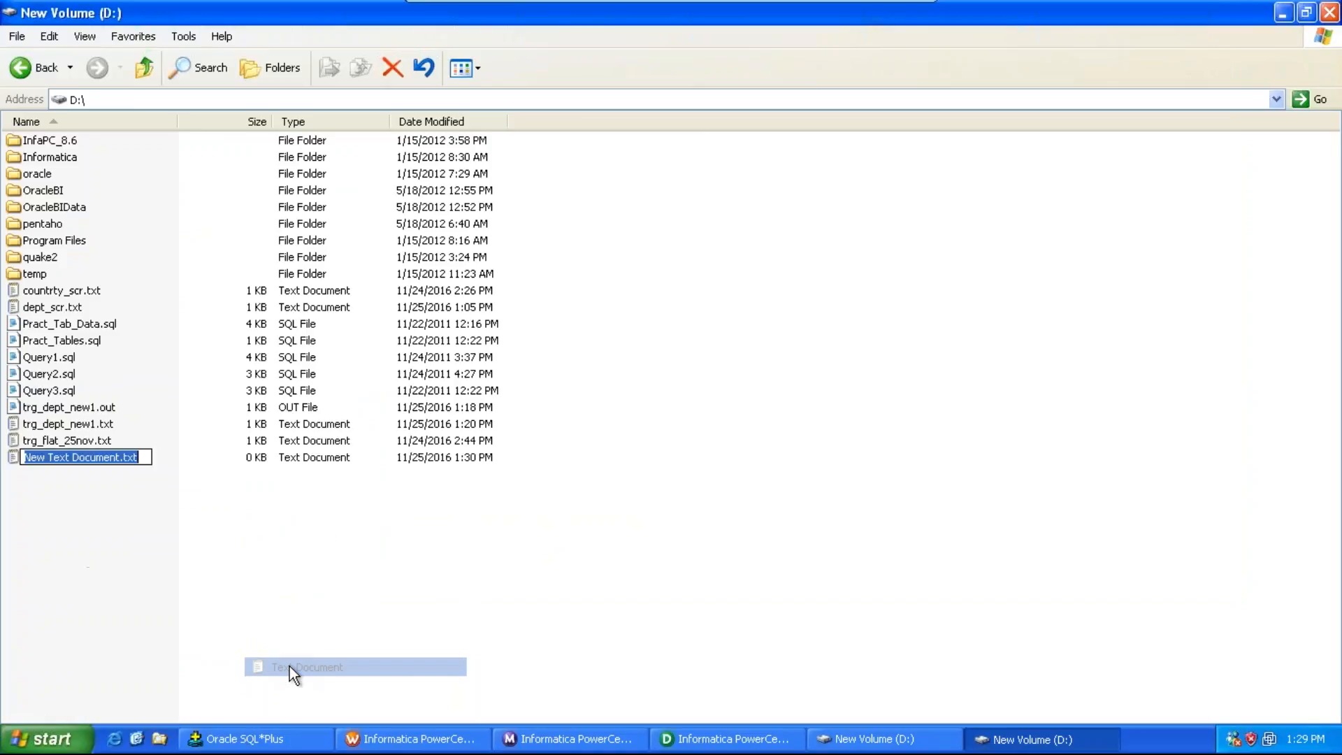
type("dept")
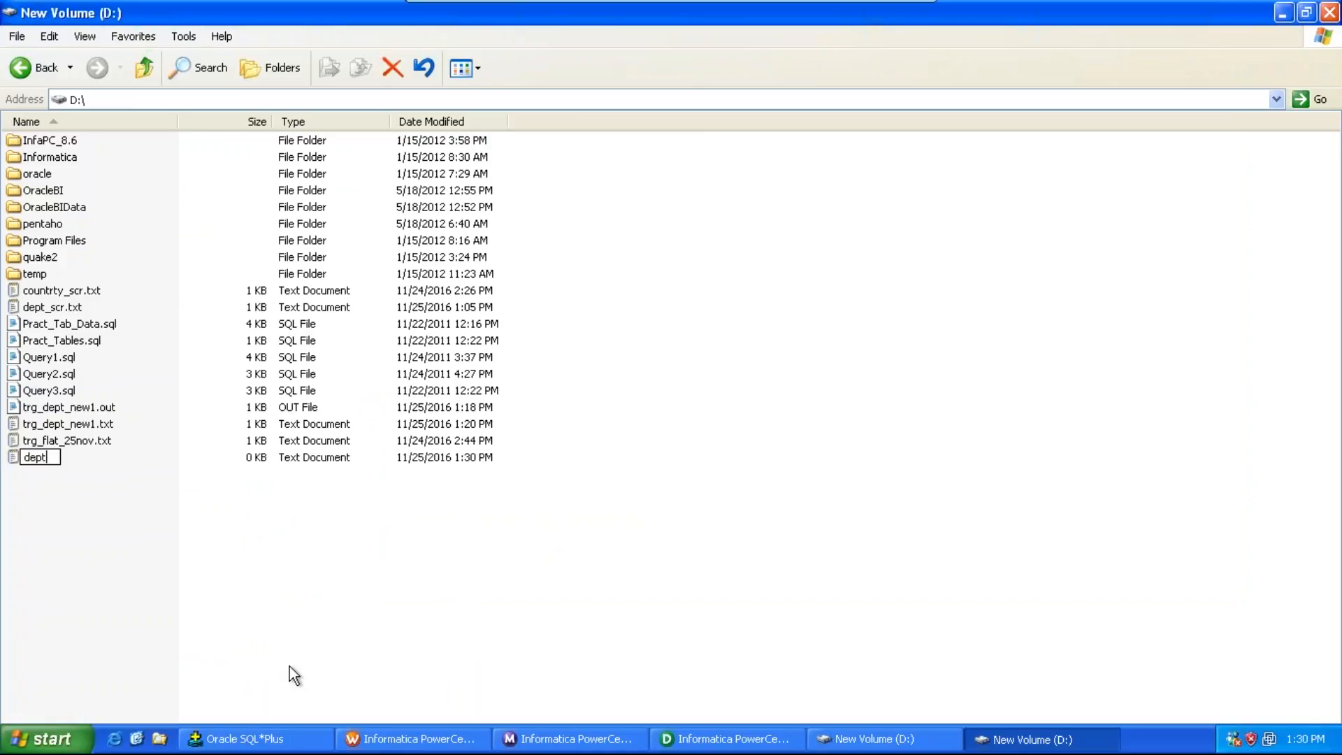
type("_20.txt")
left_click(189, 588)
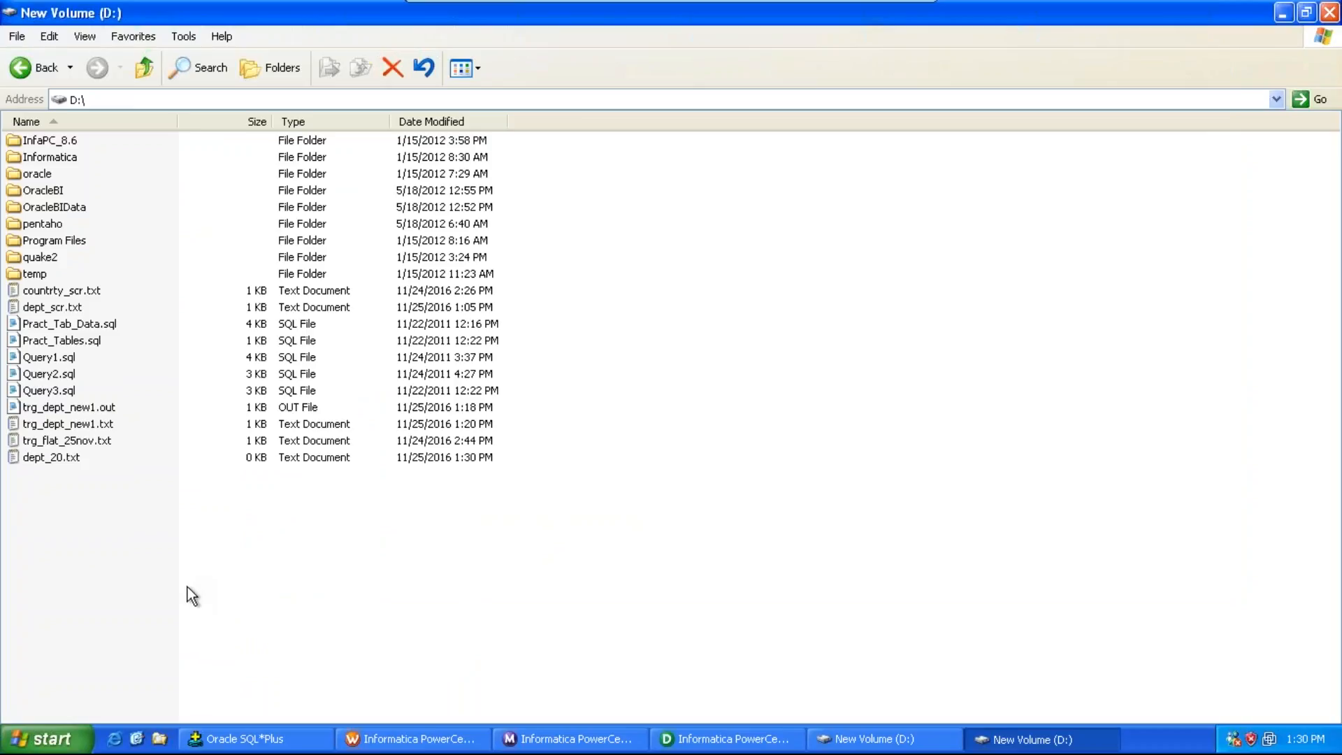
Step: Create another new text file on the D: drive named dept_30.txt
right_click(72, 502)
mouse_move(128, 640)
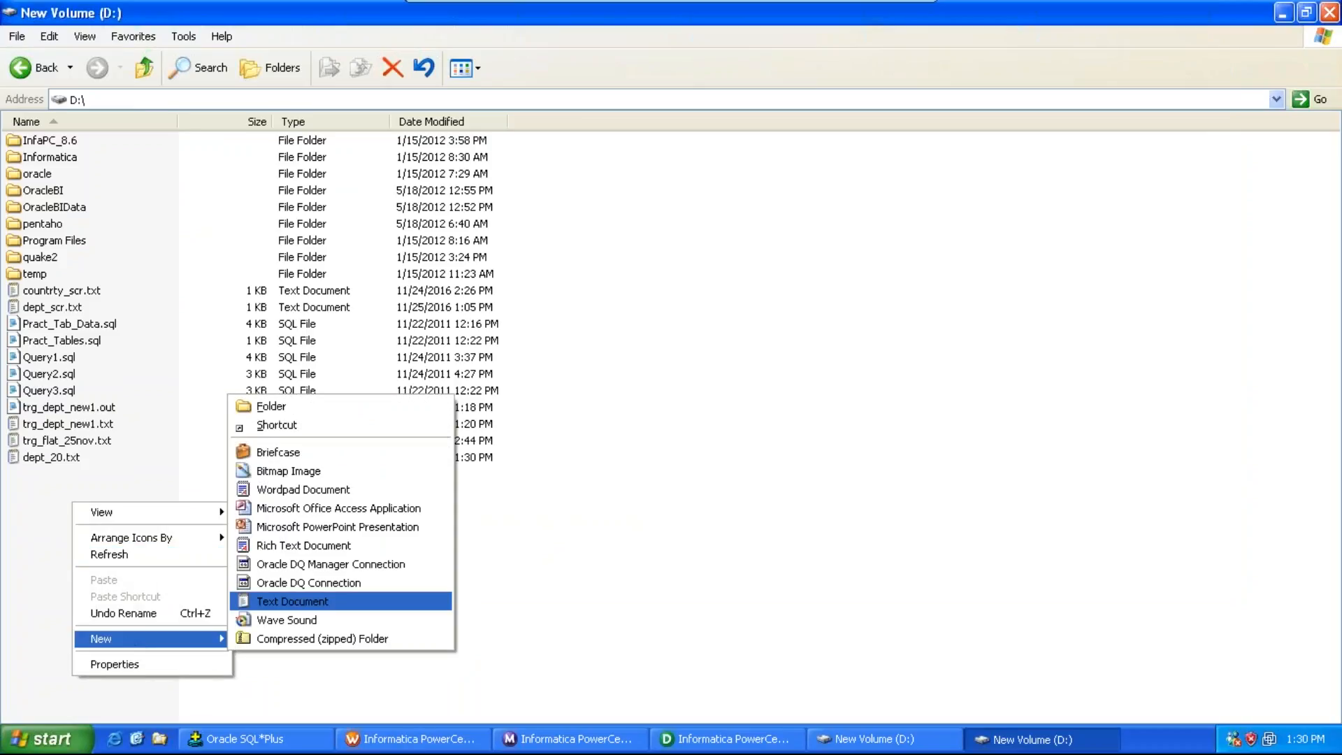
left_click(306, 601)
type("dept")
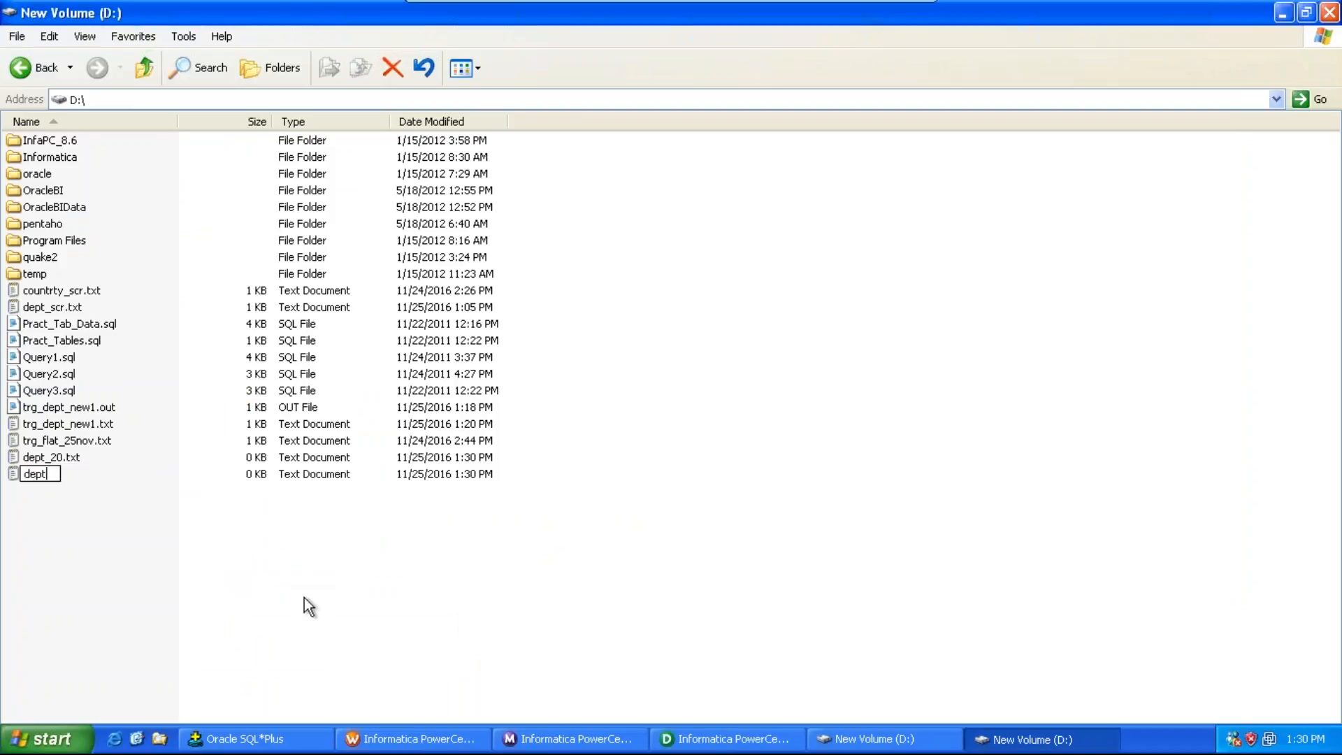
type("_30.txt")
Step: Open dept_scr.txt and copy its header line and the department 10, 20 and 30 rows
left_click(193, 577)
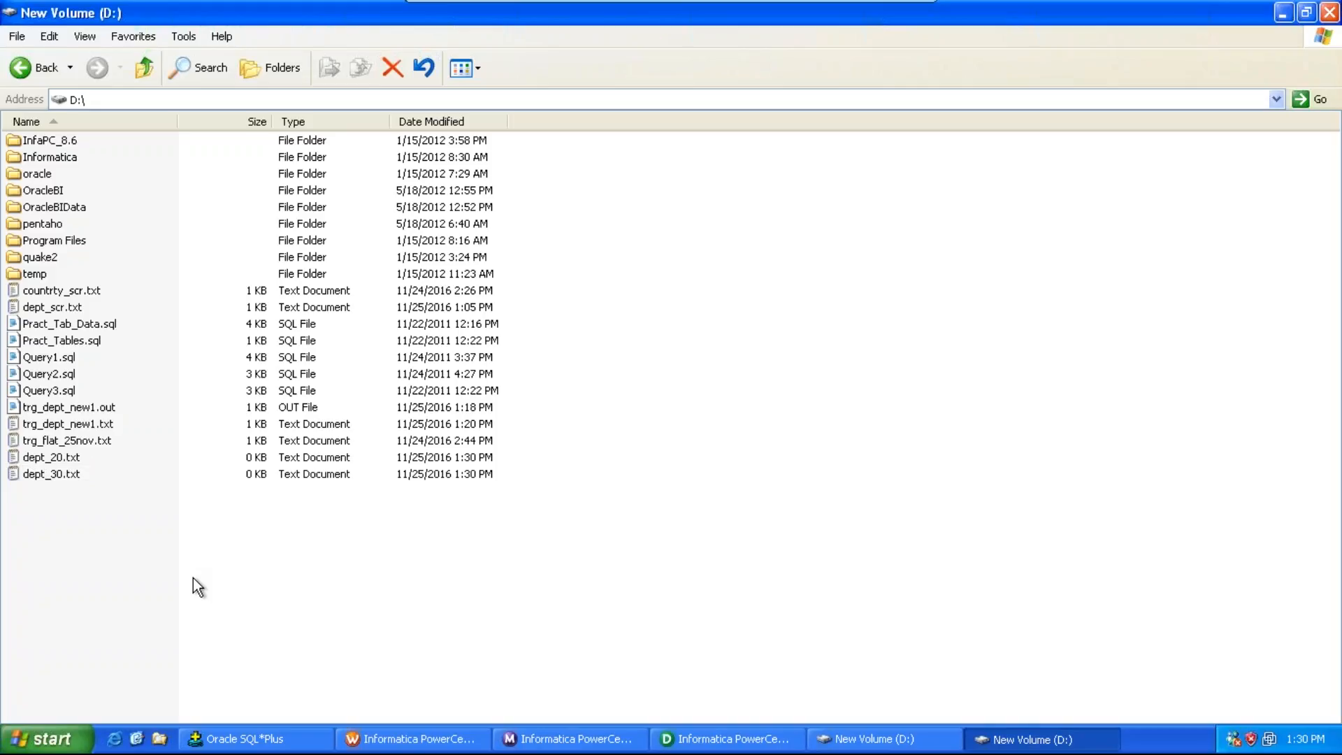
double_click(74, 306)
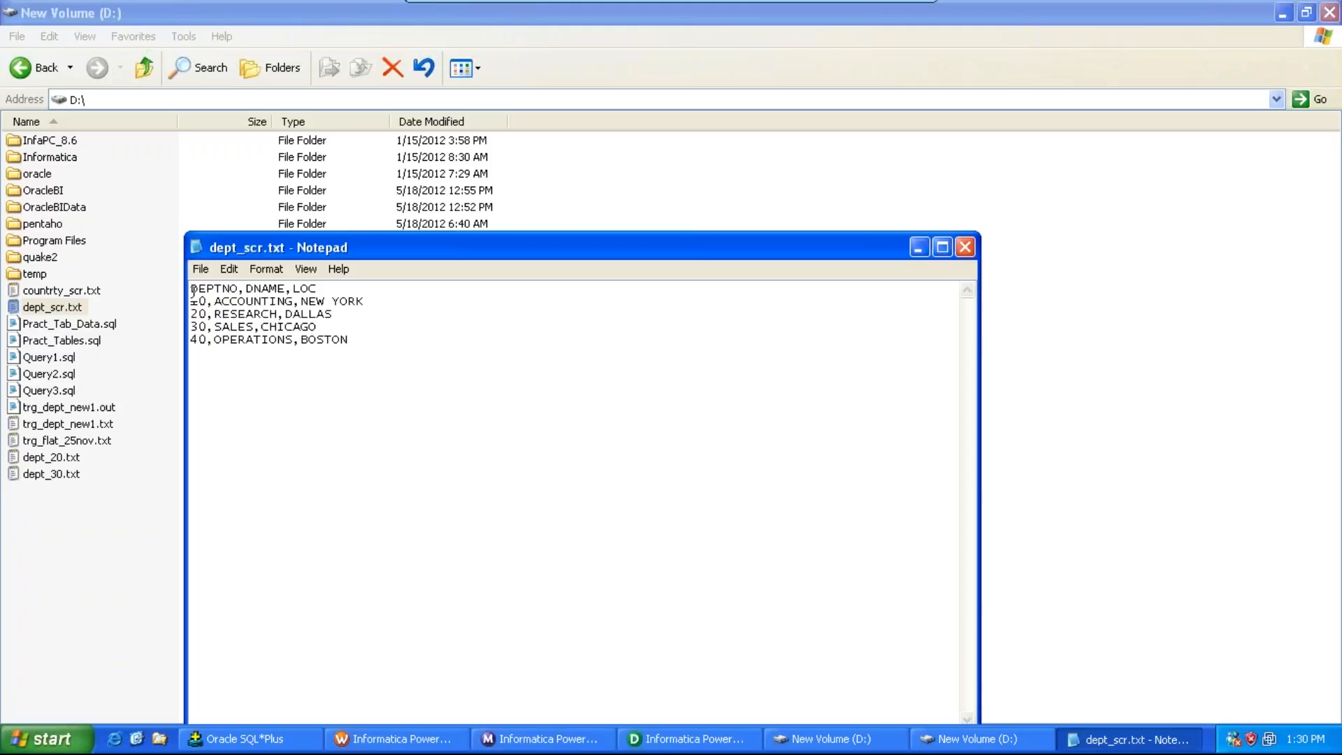
left_click_drag(193, 290, 334, 323)
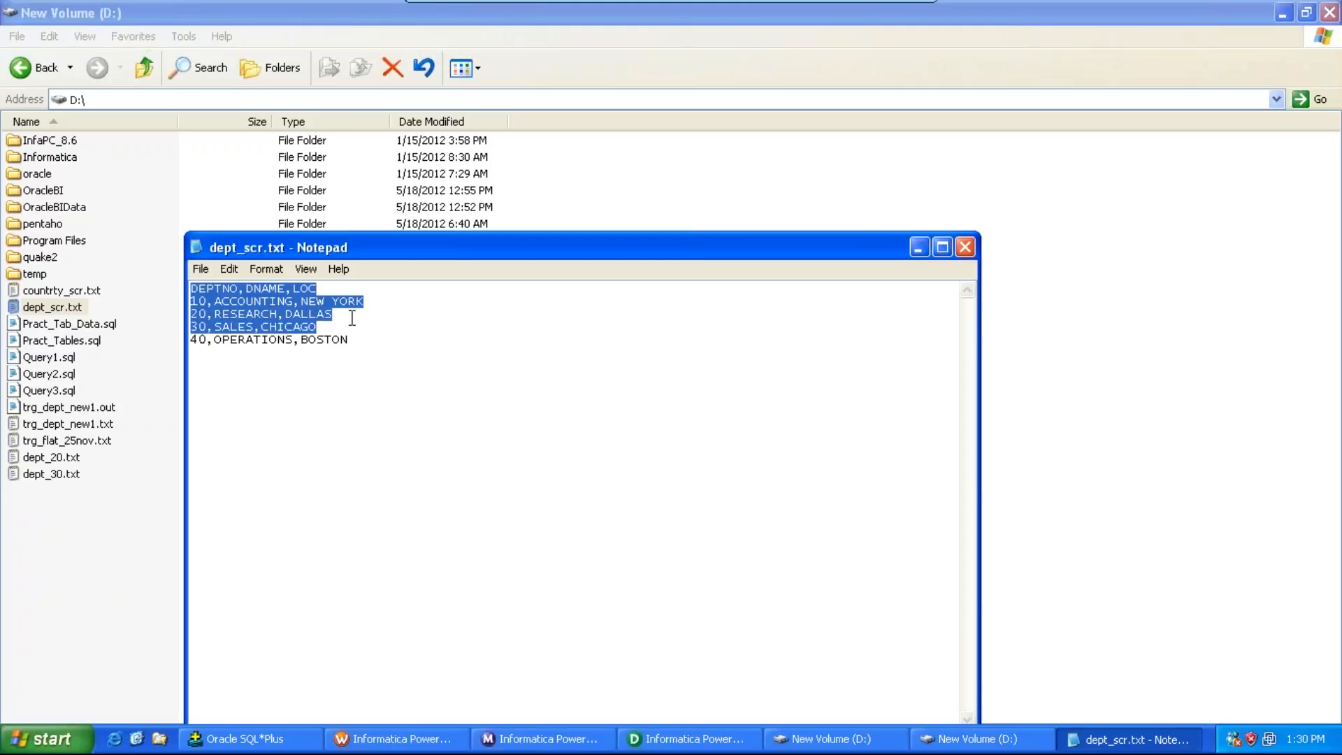
left_click(966, 246)
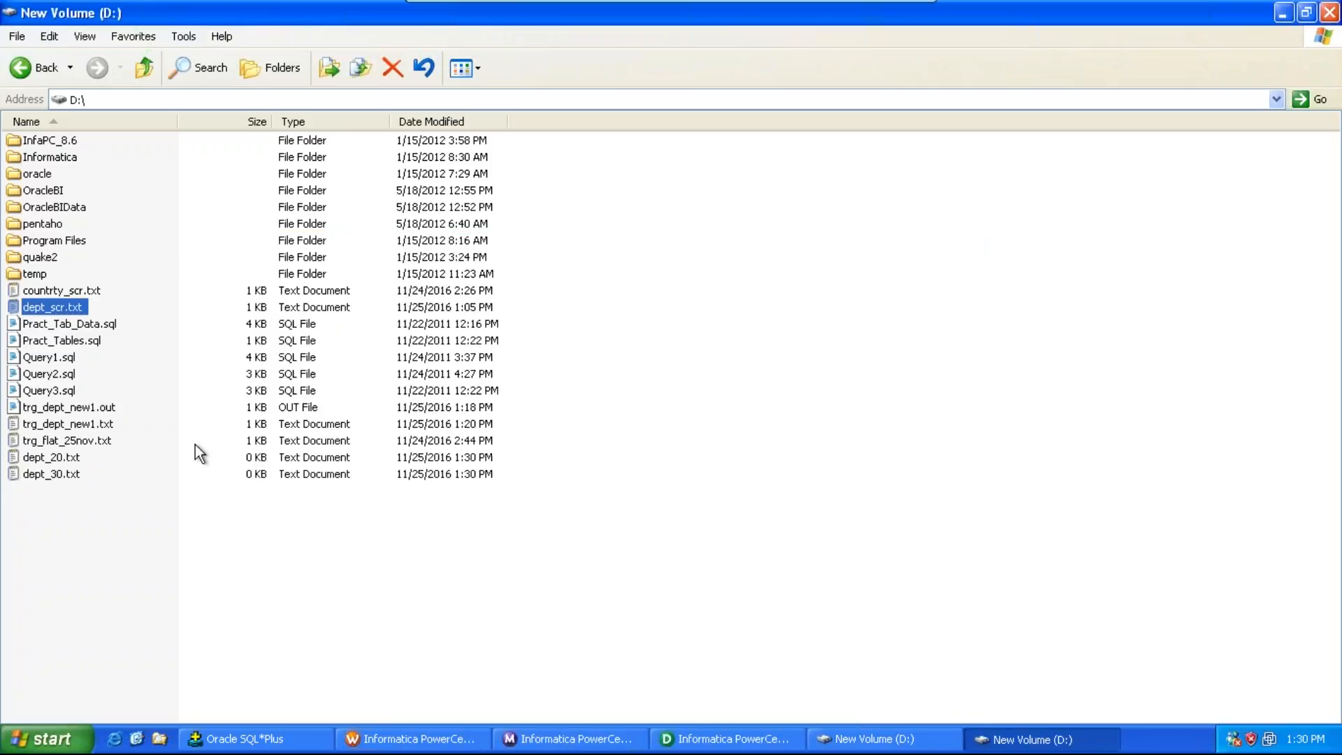
Step: Fill dept_20.txt with only the header and the 20,RESEARCH,DALLAS row, copy that content, and close the file saving it
double_click(53, 457)
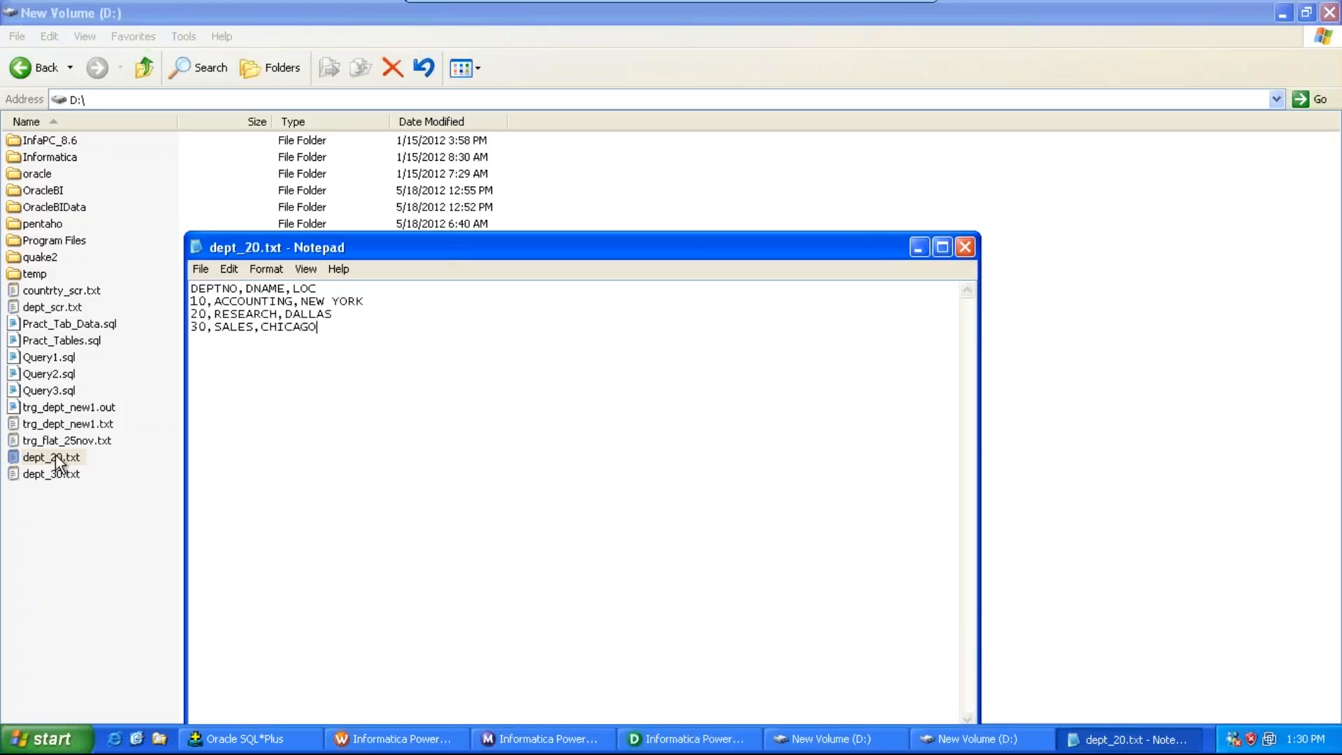
double_click(310, 309)
left_click_drag(363, 302, 193, 305)
key("Delete")
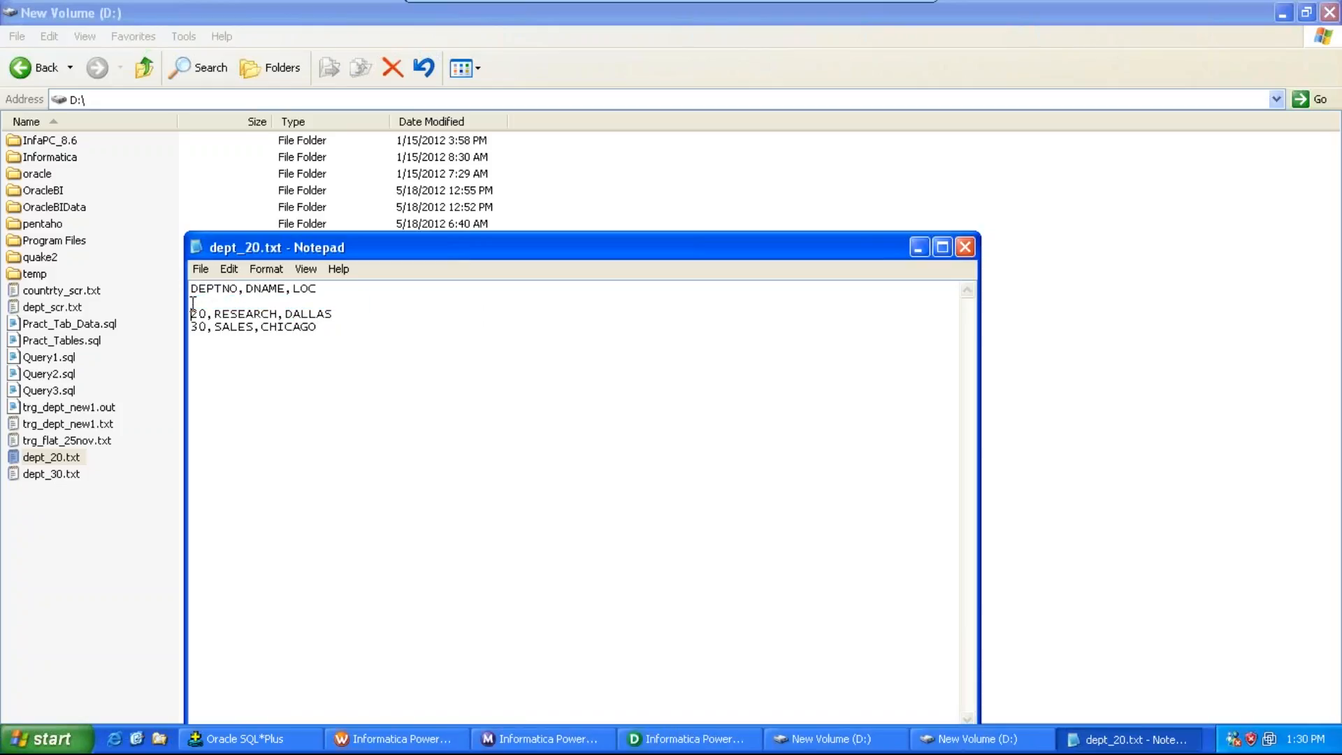
key("BackSpace")
key("Down")
key("shift+End")
key("Delete")
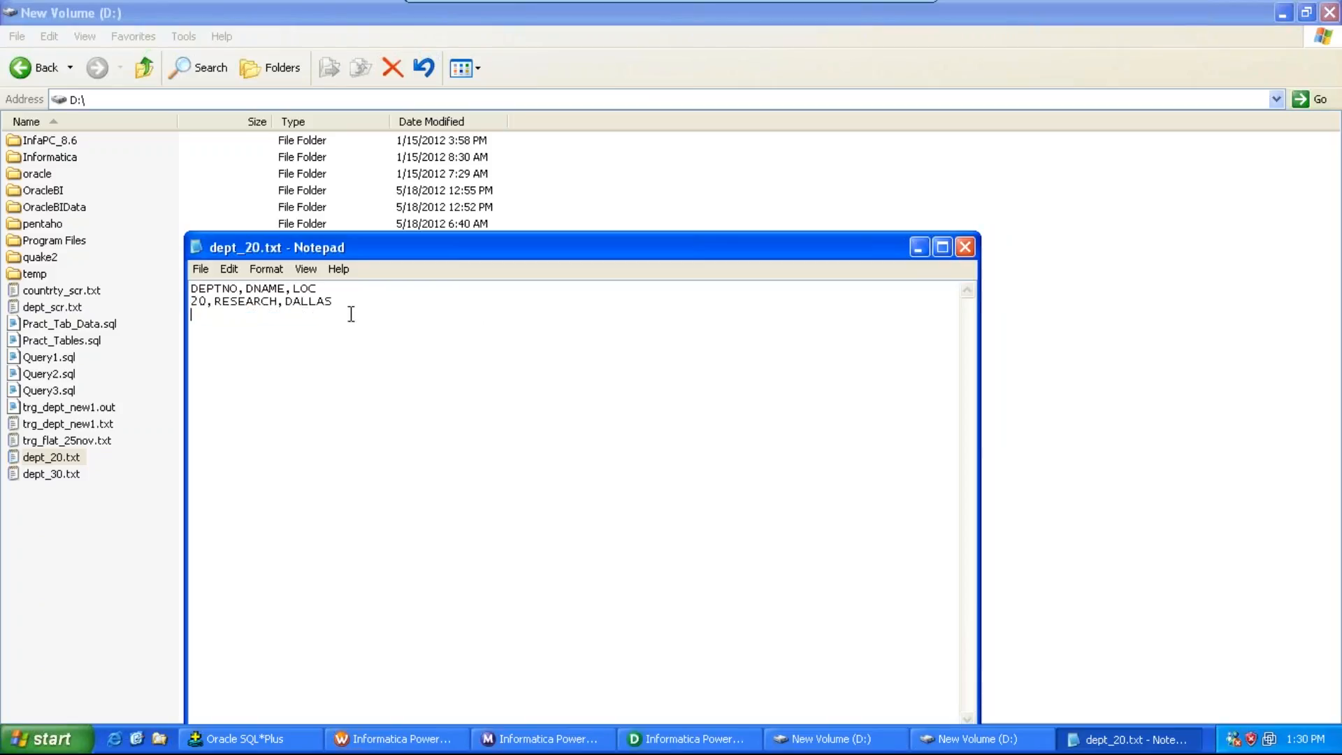
key("ctrl+a")
key("ctrl+c")
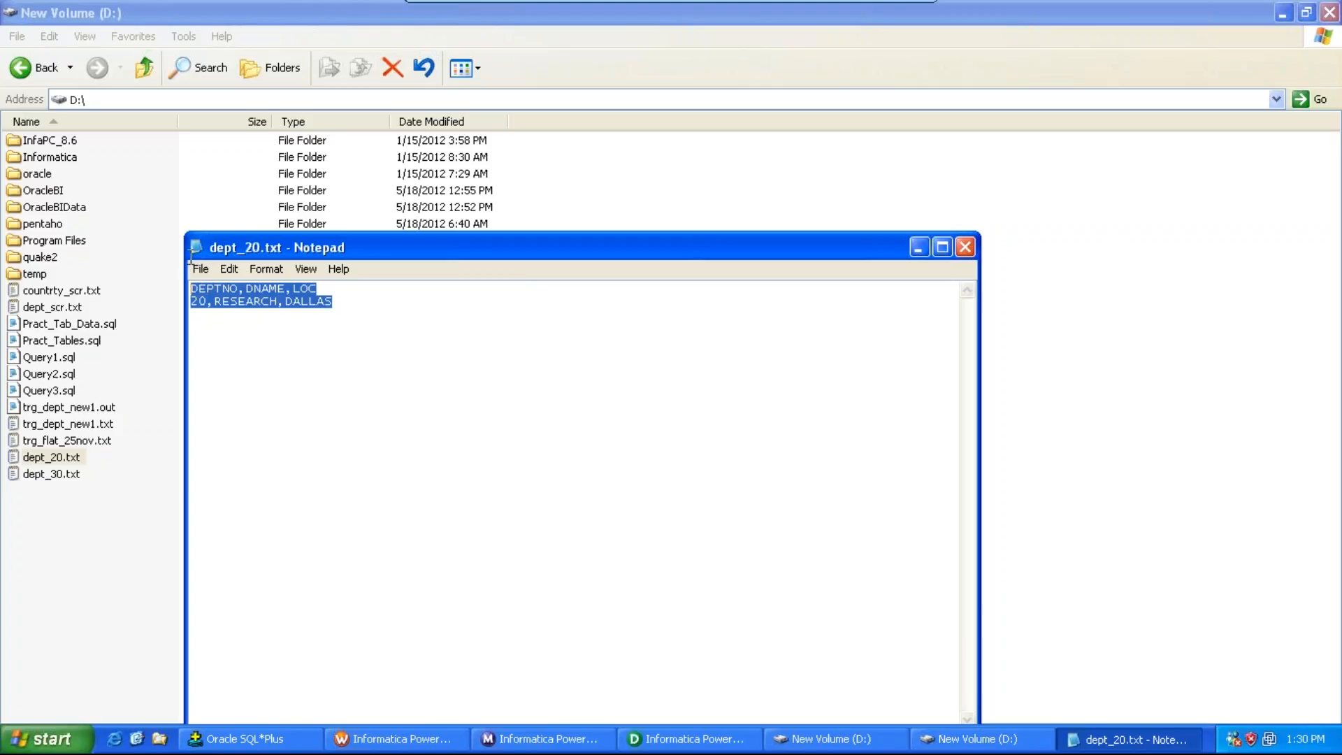
left_click(969, 249)
Step: Paste the content into dept_30.txt, change the row to 30,ETL,DALLAS, and close the file saving it
double_click(52, 474)
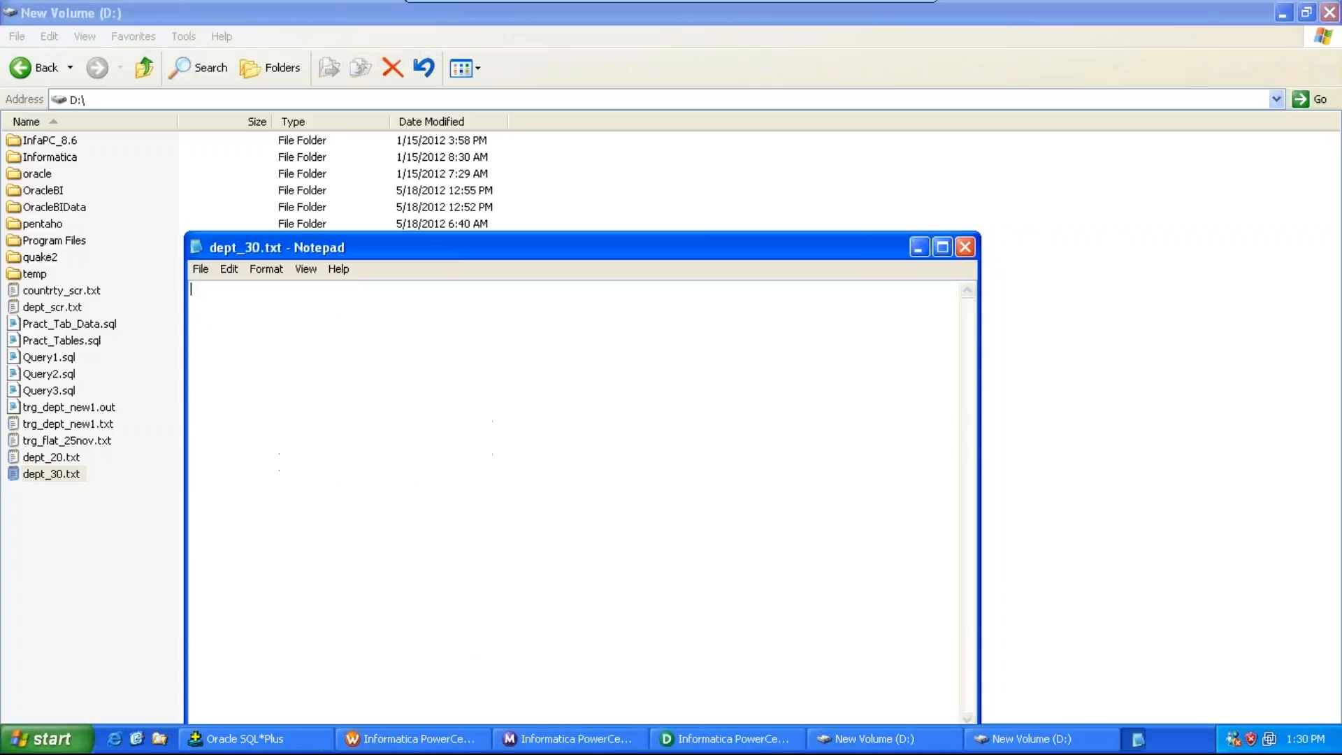
key("ctrl+v")
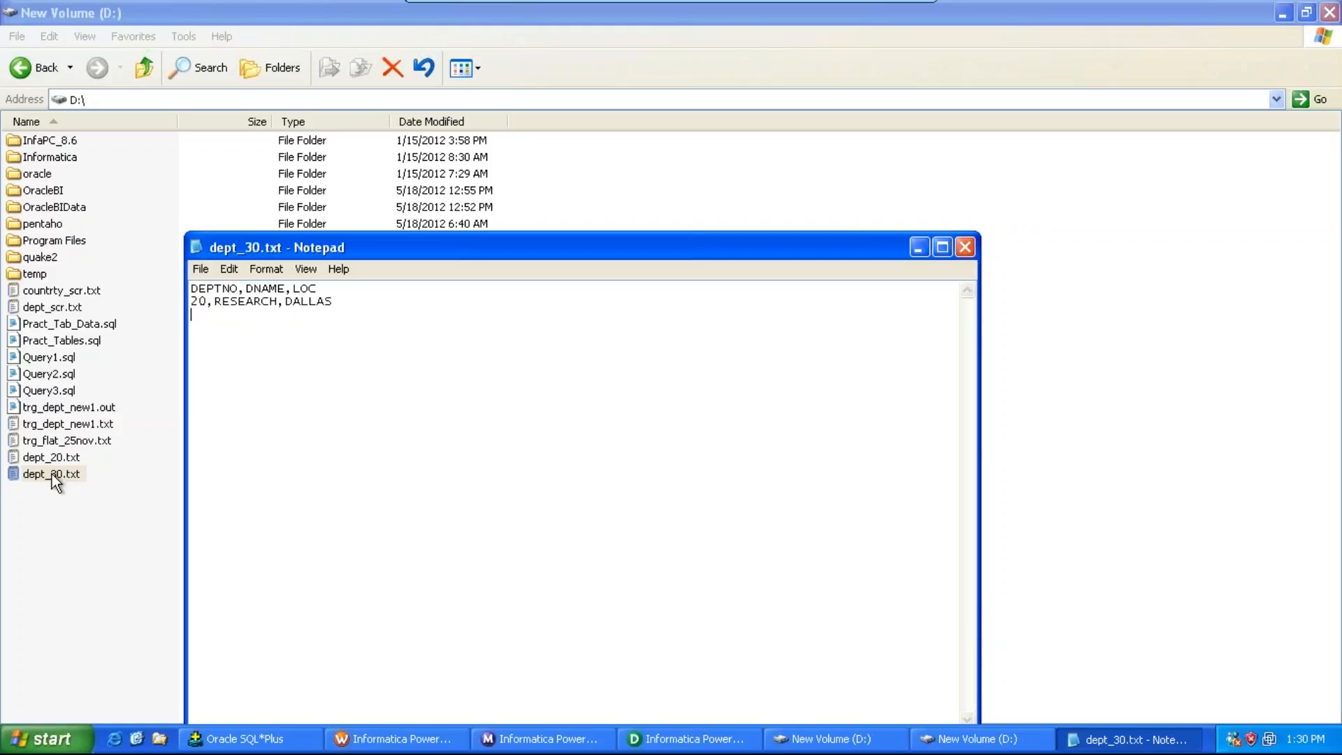
left_click(197, 302)
key("BackSpace")
type("3")
key("BackSpace")
key("BackSpace")
key("BackSpace")
key("BackSpace")
key("BackSpace")
key("BackSpace")
key("BackSpace")
key("BackSpace")
type("ETL")
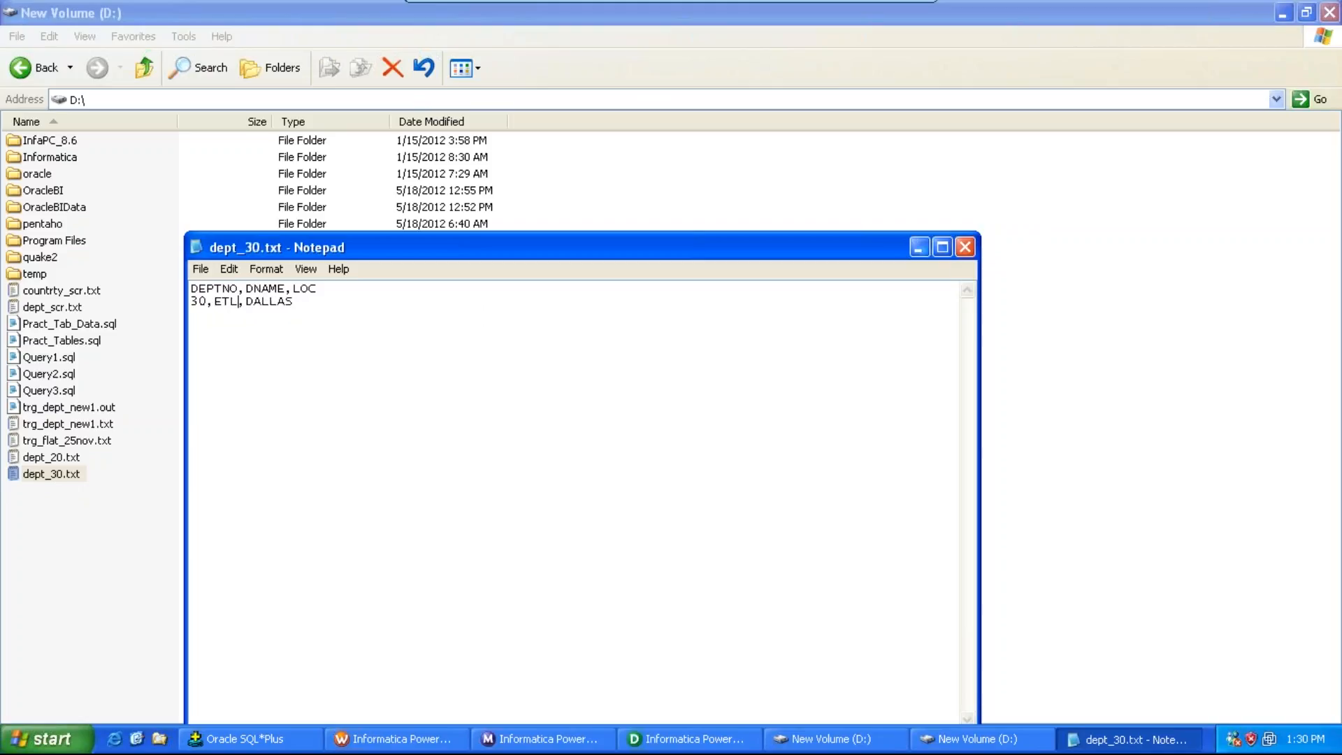
left_click(963, 250)
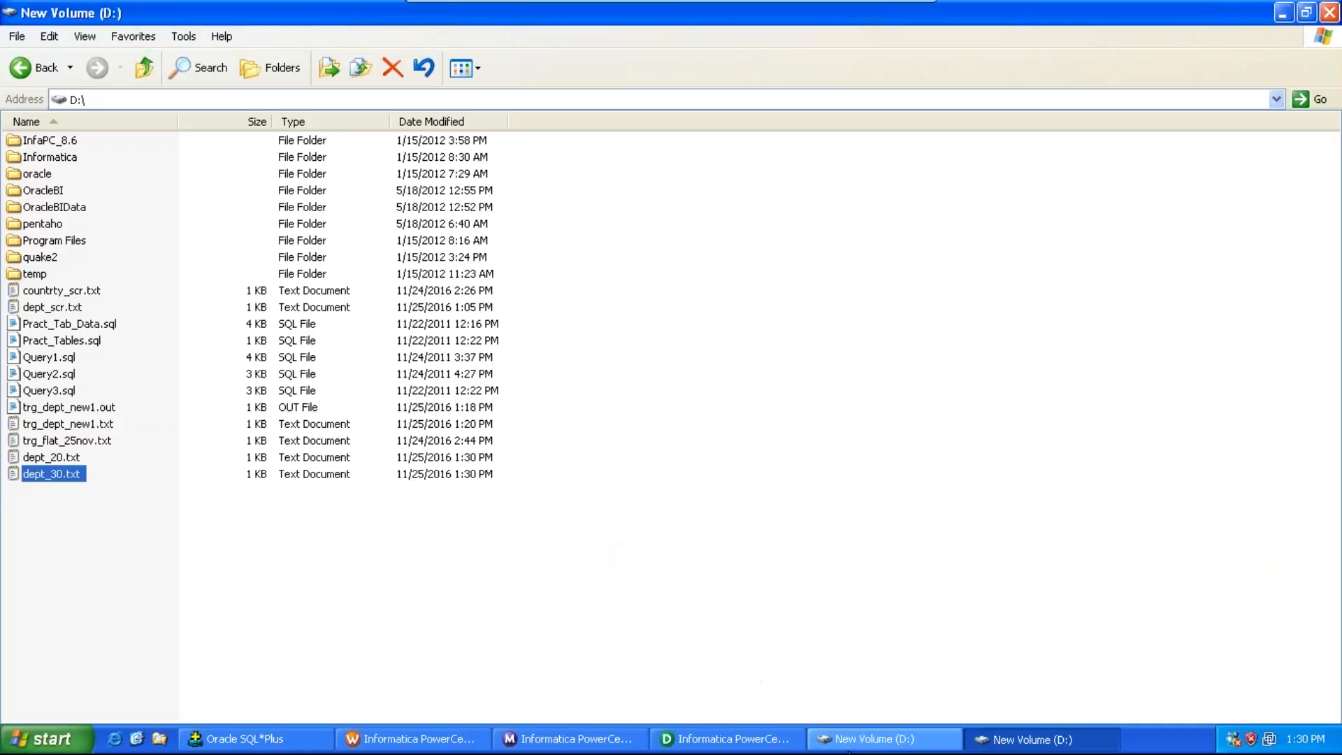
Step: Switch to the PowerCenter Designer and open the Source Analyzer
left_click(851, 741)
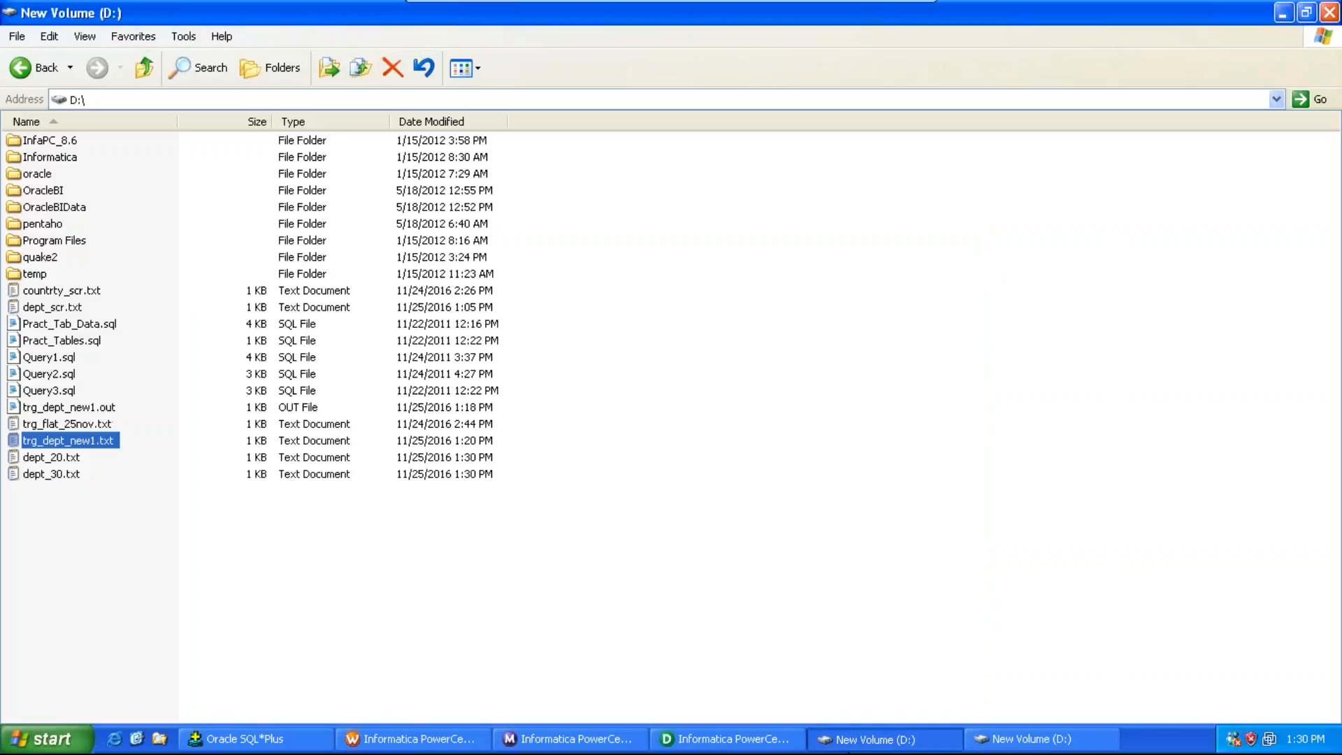
left_click(731, 739)
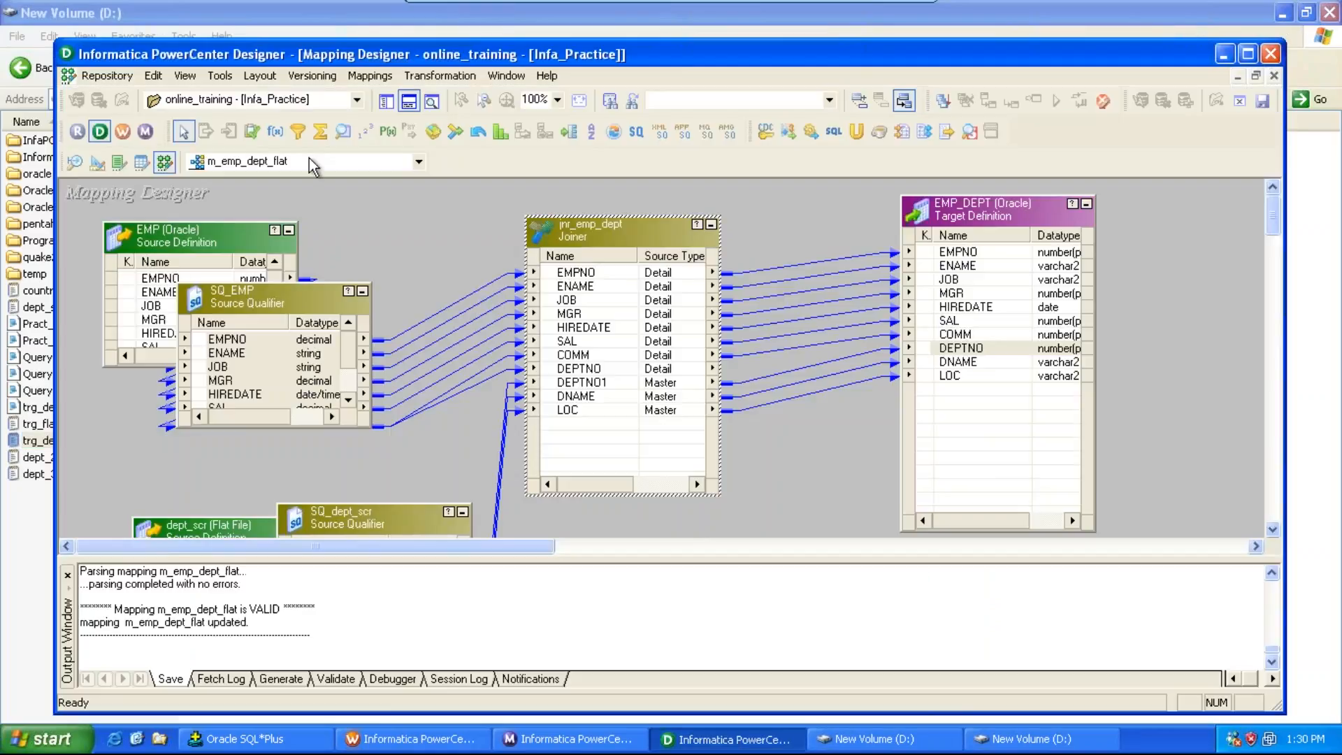
left_click(256, 76)
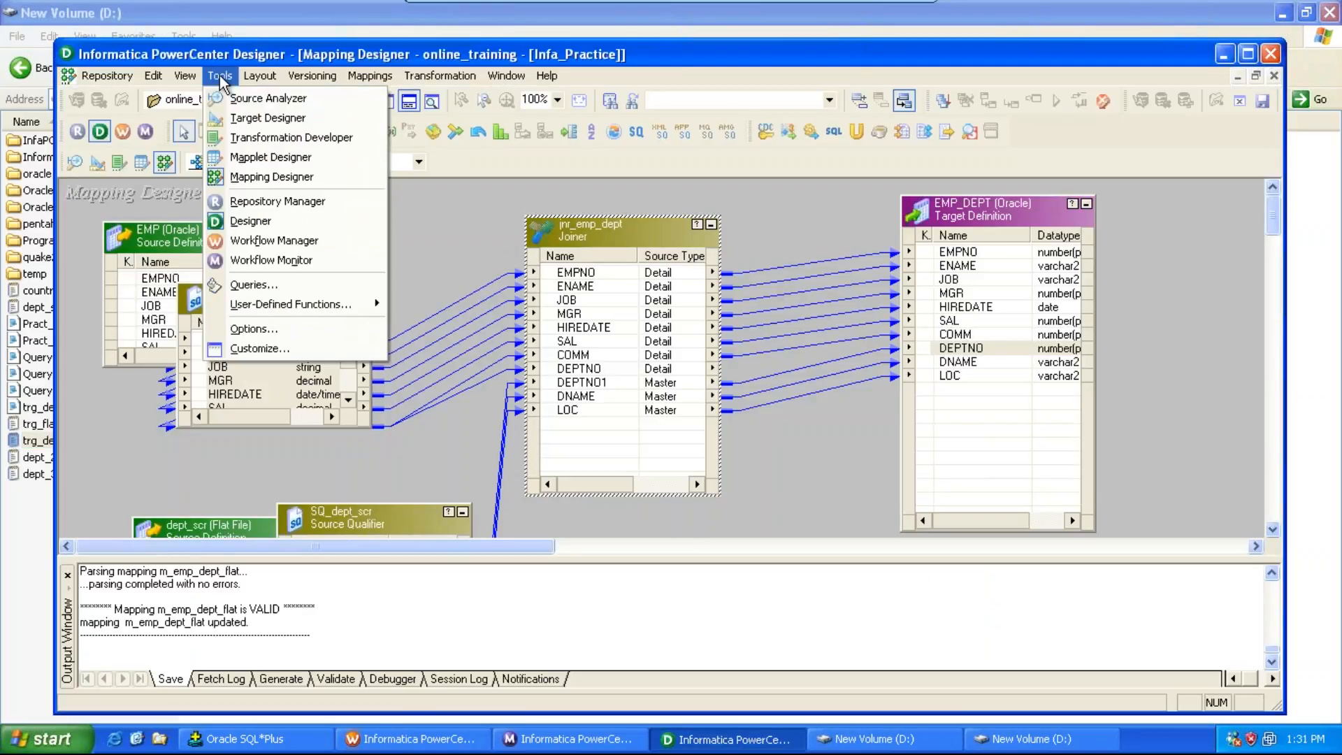
left_click(234, 91)
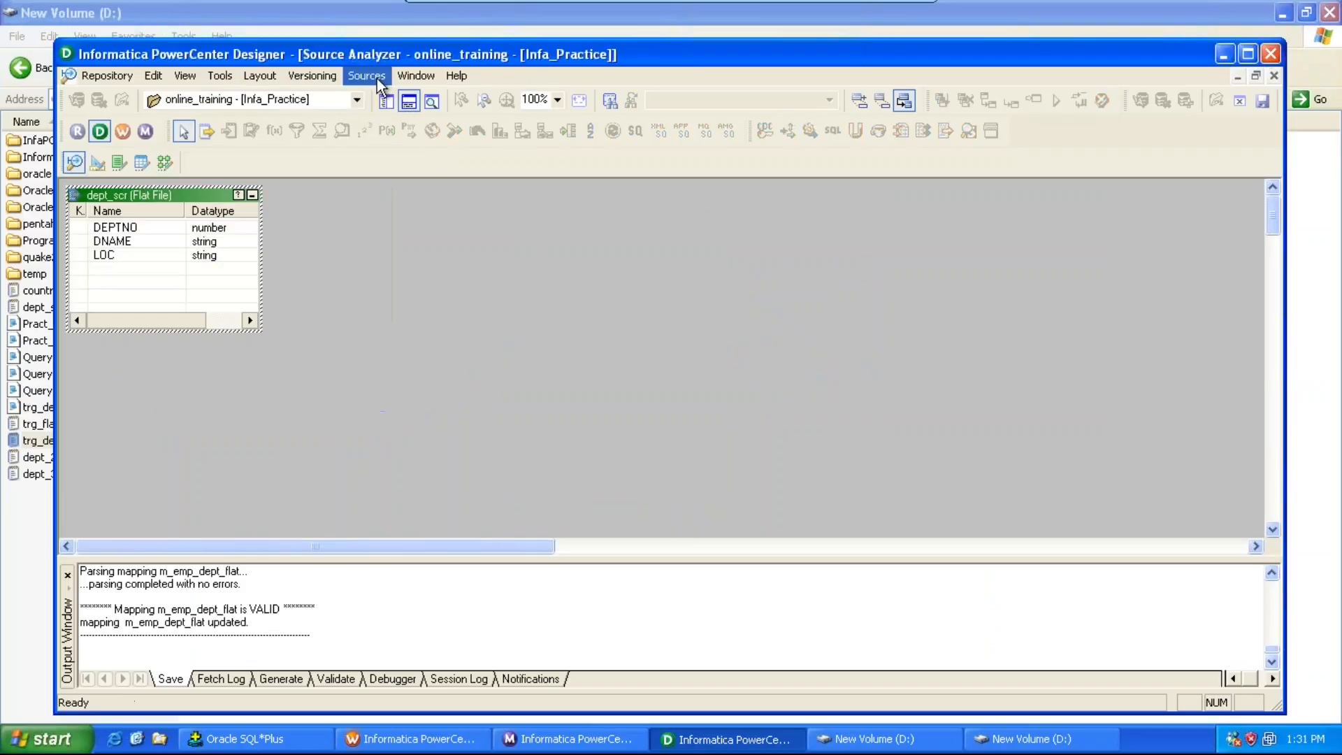
Step: Import D:\dept_20.txt as a delimited flat file source, importing field names from the first line
left_click(375, 77)
left_click(413, 117)
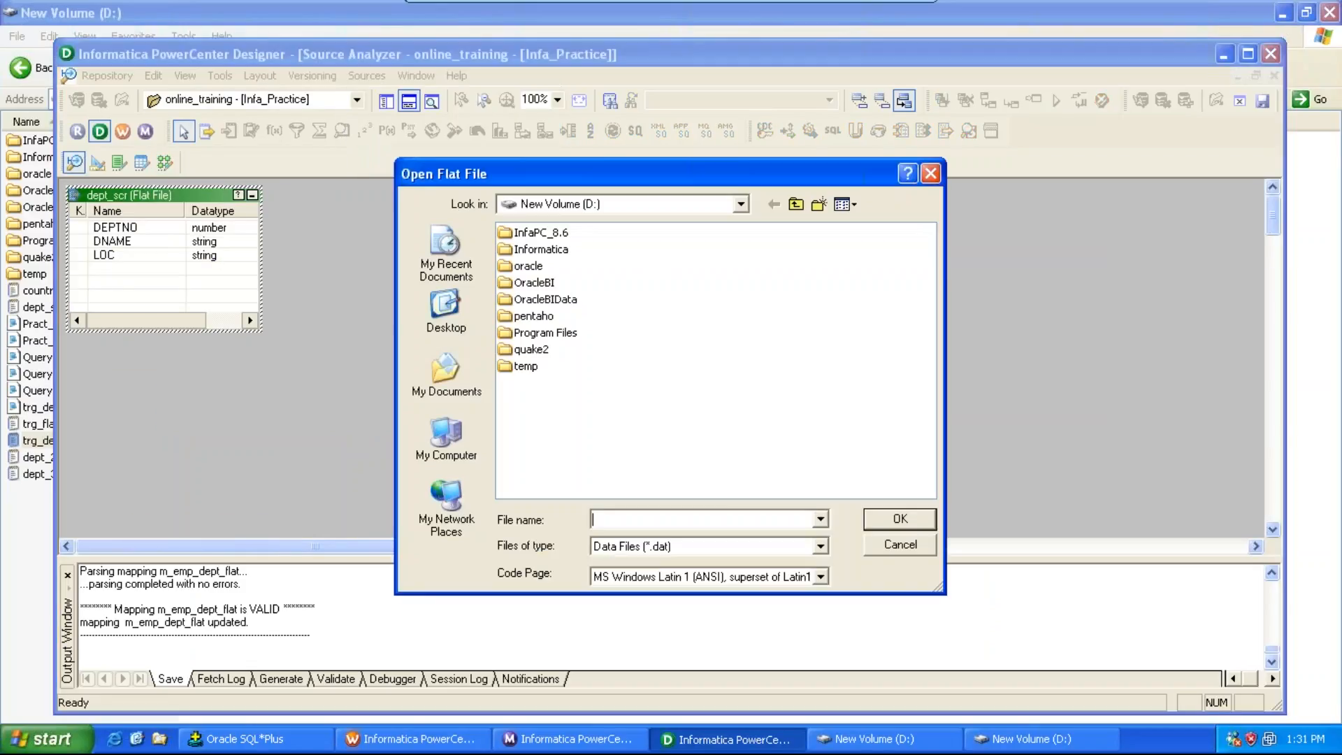
left_click(458, 430)
double_click(547, 269)
left_click(623, 546)
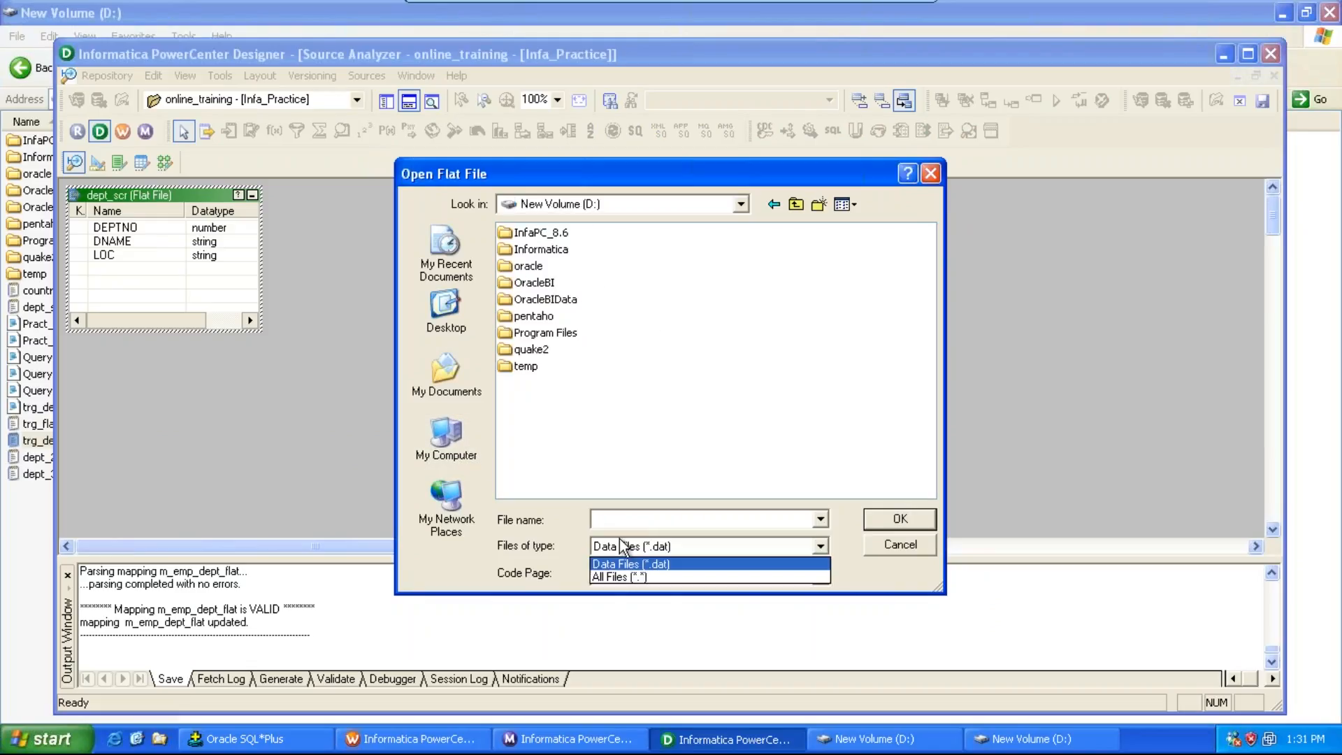
left_click(620, 577)
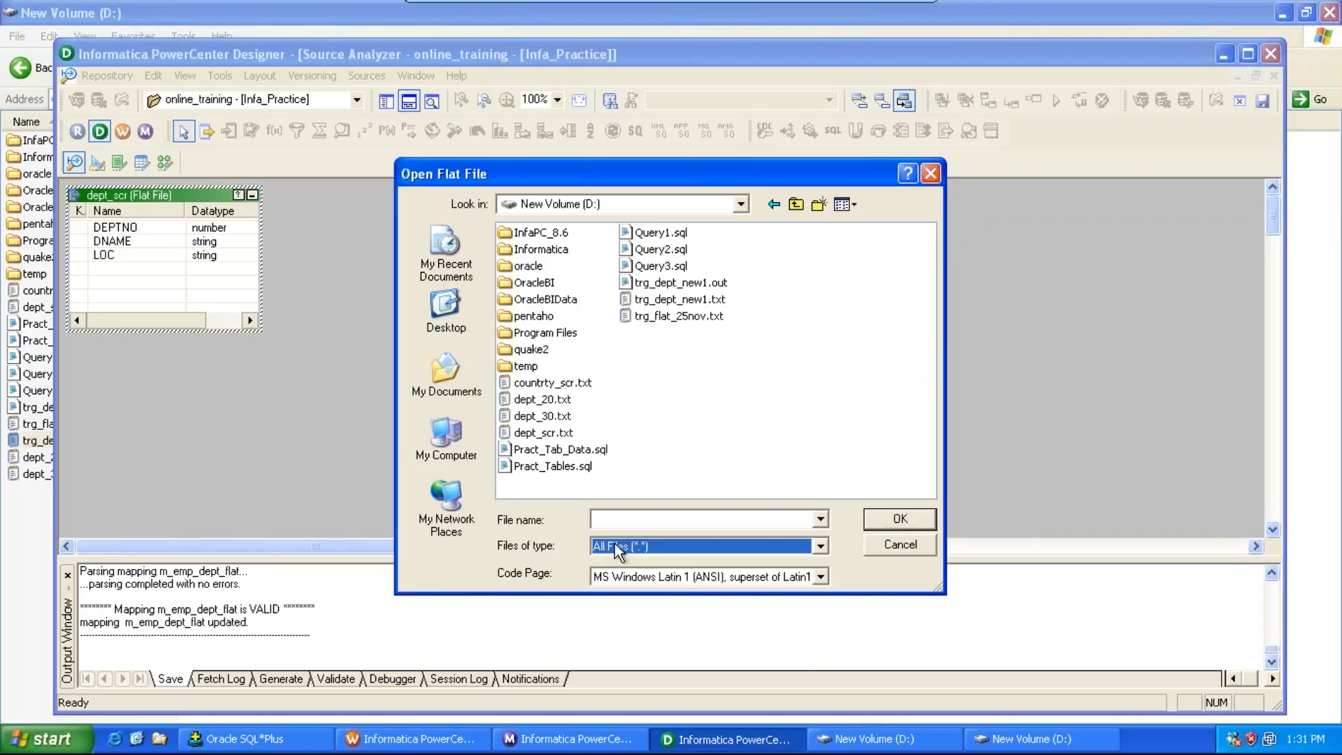
left_click(555, 404)
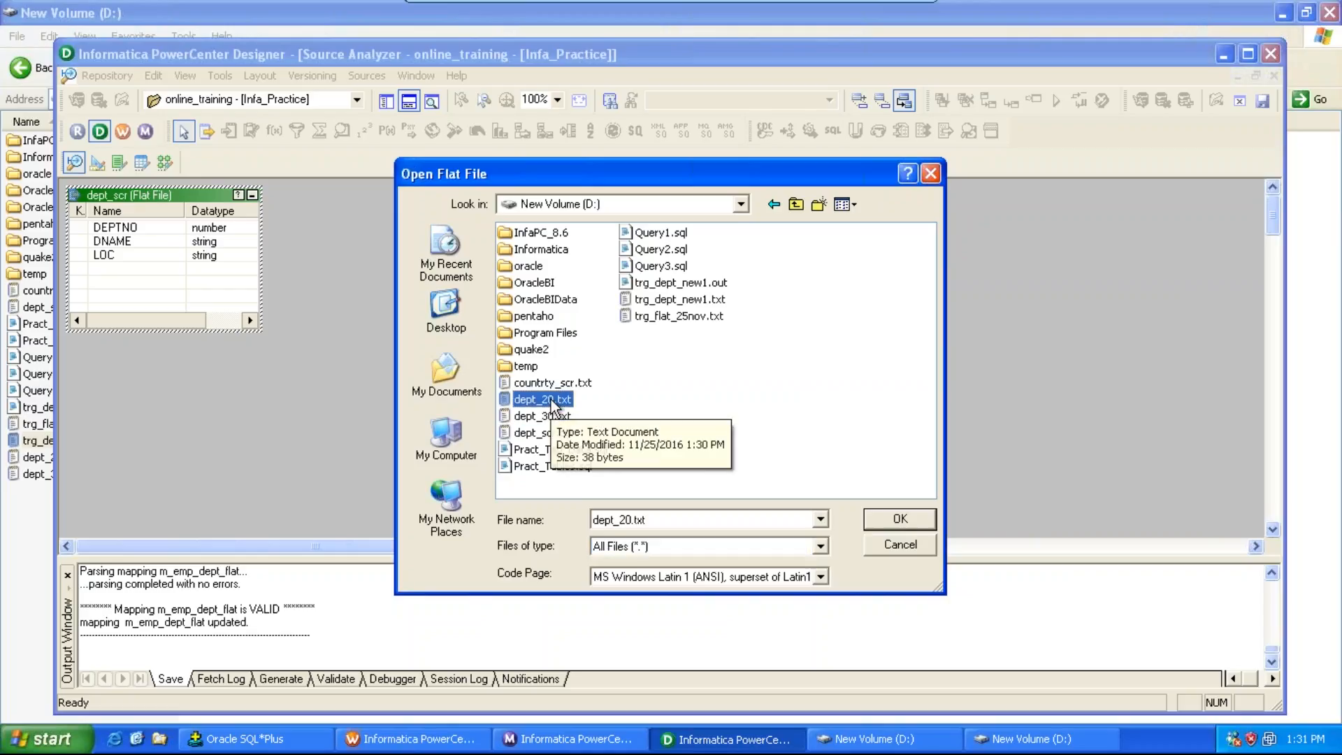
left_click(916, 522)
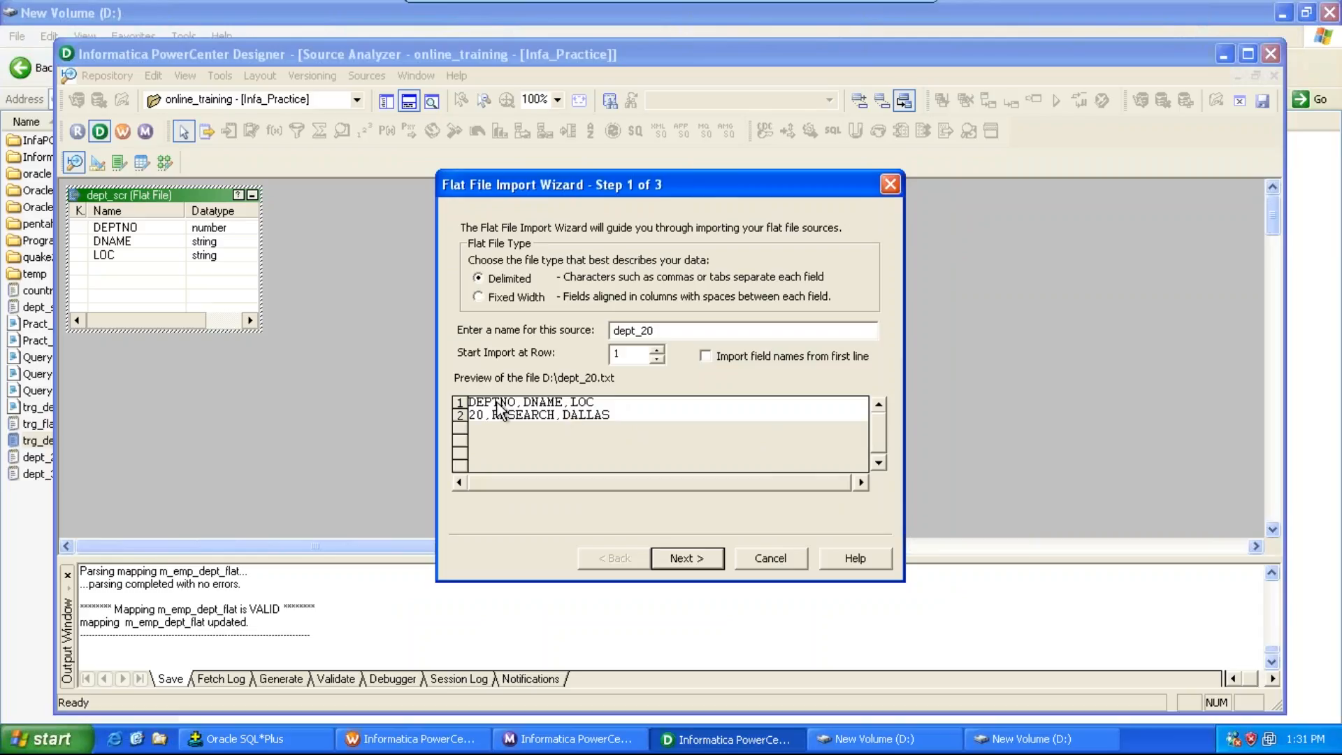
left_click(715, 356)
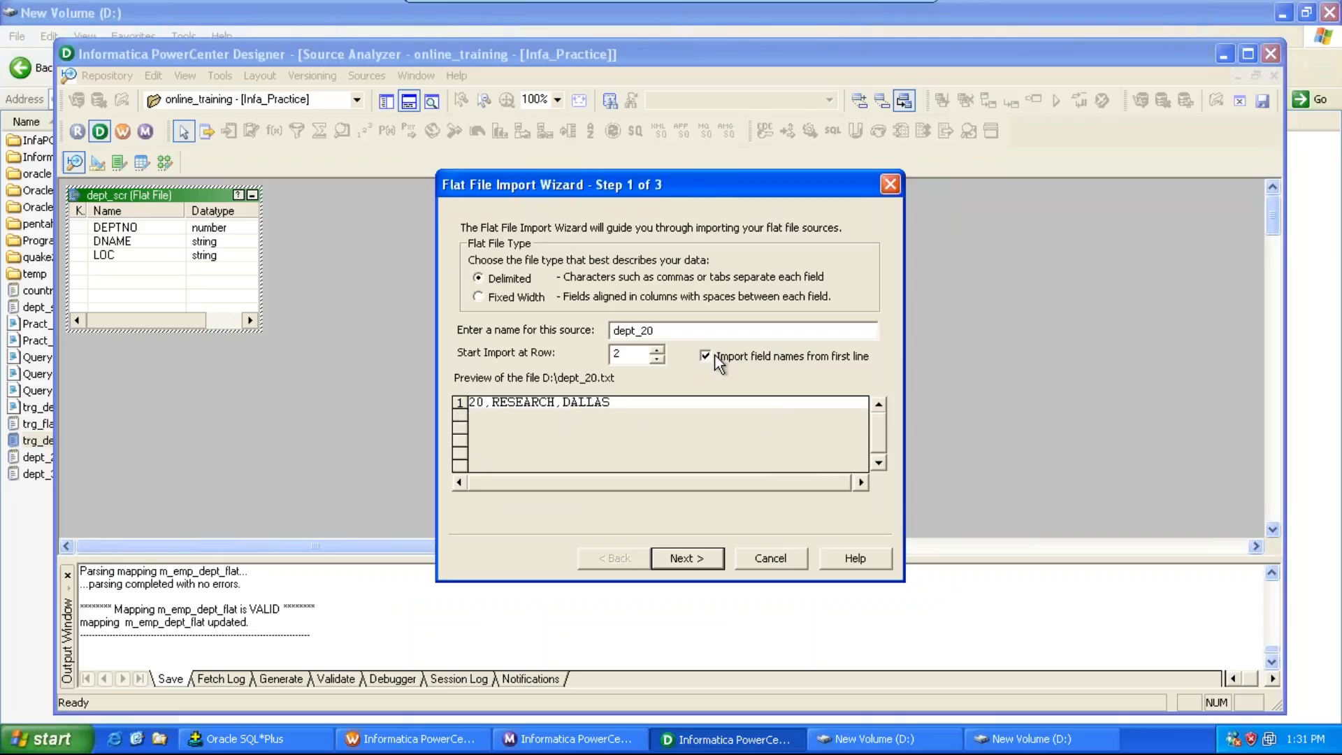
left_click(698, 557)
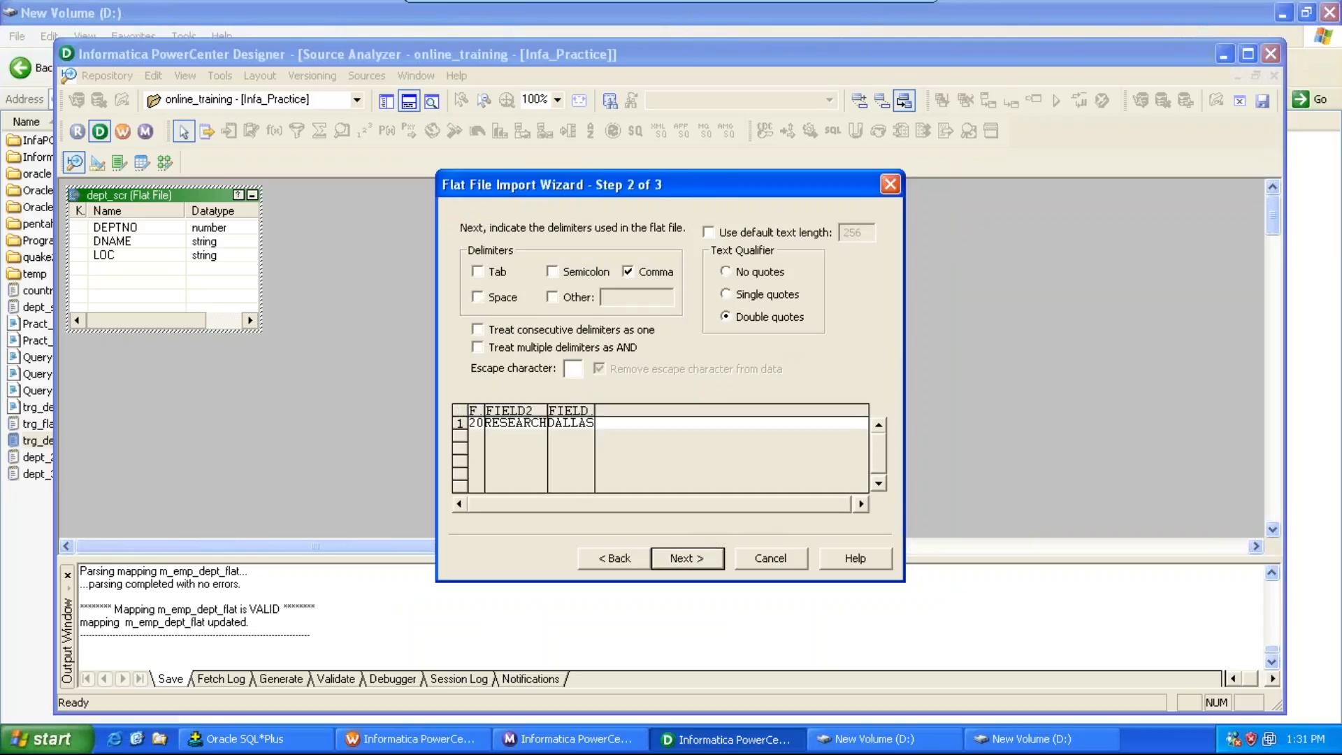
left_click(695, 557)
left_click(687, 557)
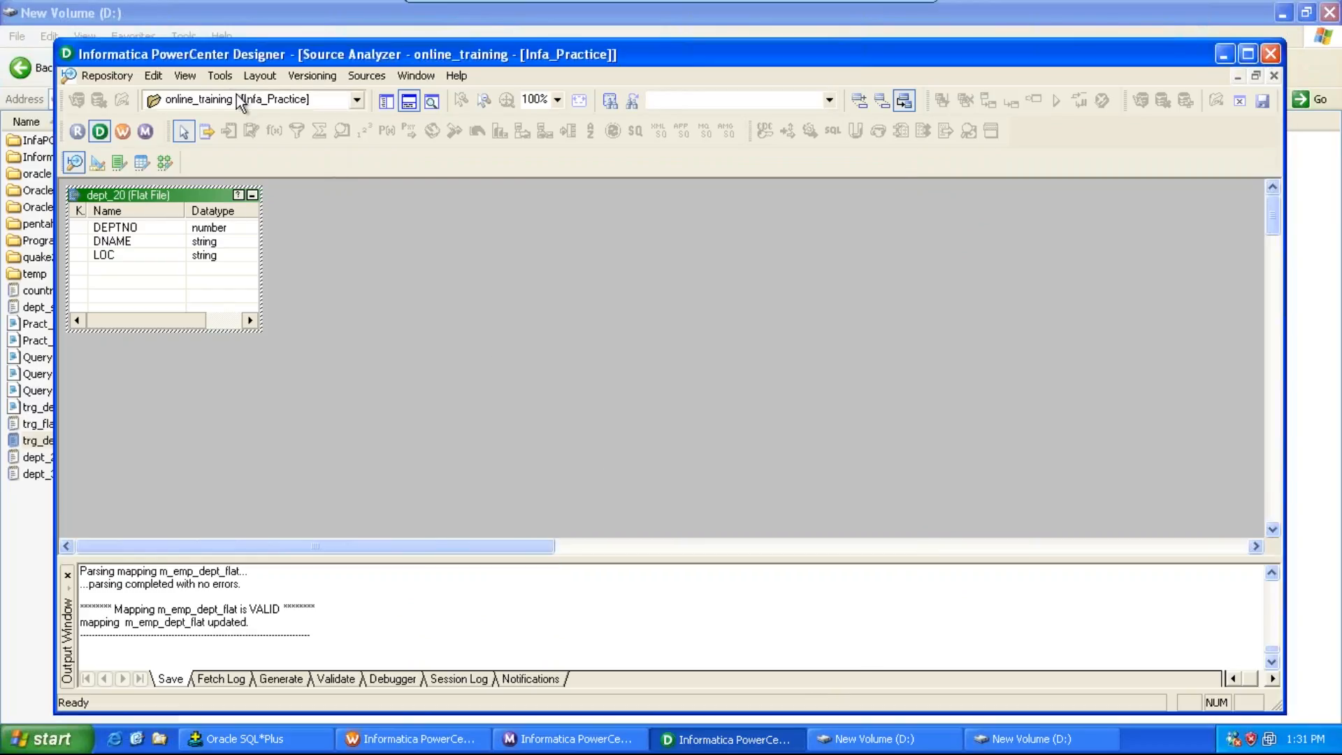
Step: Import D:\dept_30.txt as a delimited flat file source, importing field names from the first line
left_click(220, 75)
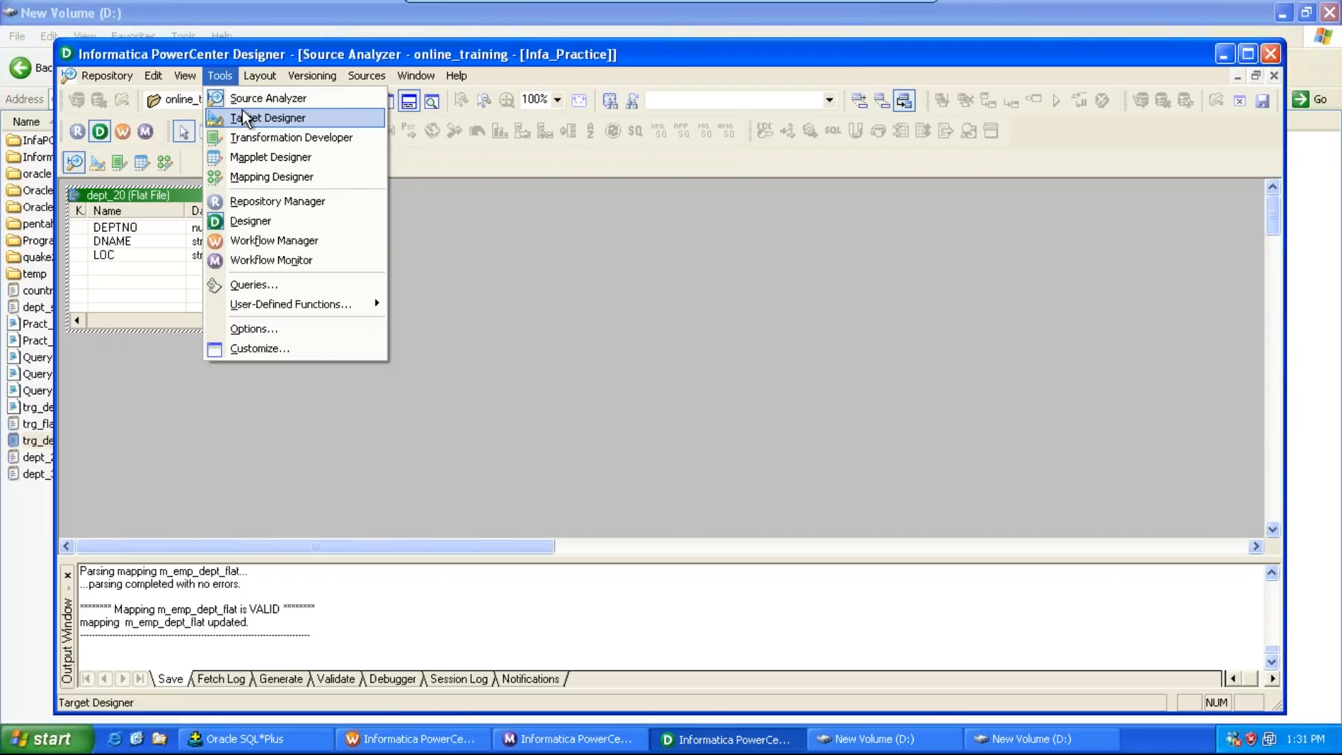
left_click(241, 99)
left_click(359, 77)
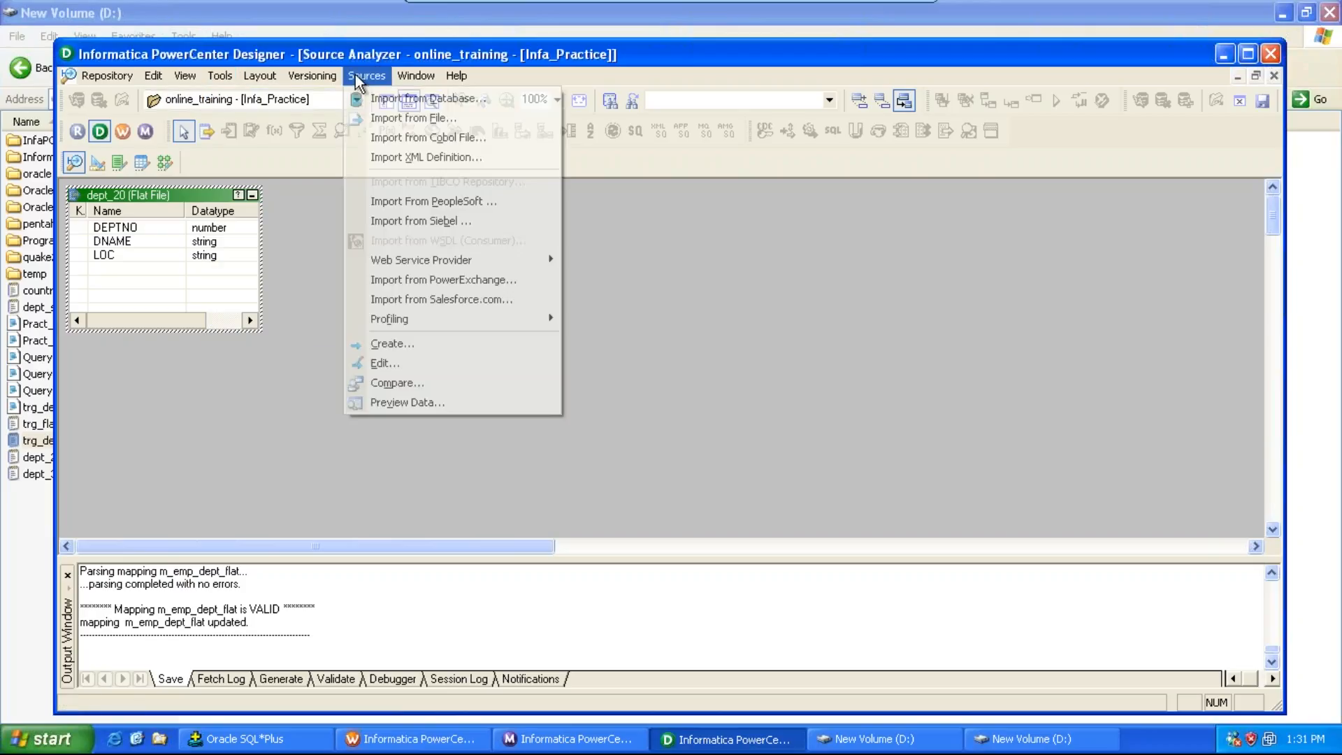
left_click(388, 119)
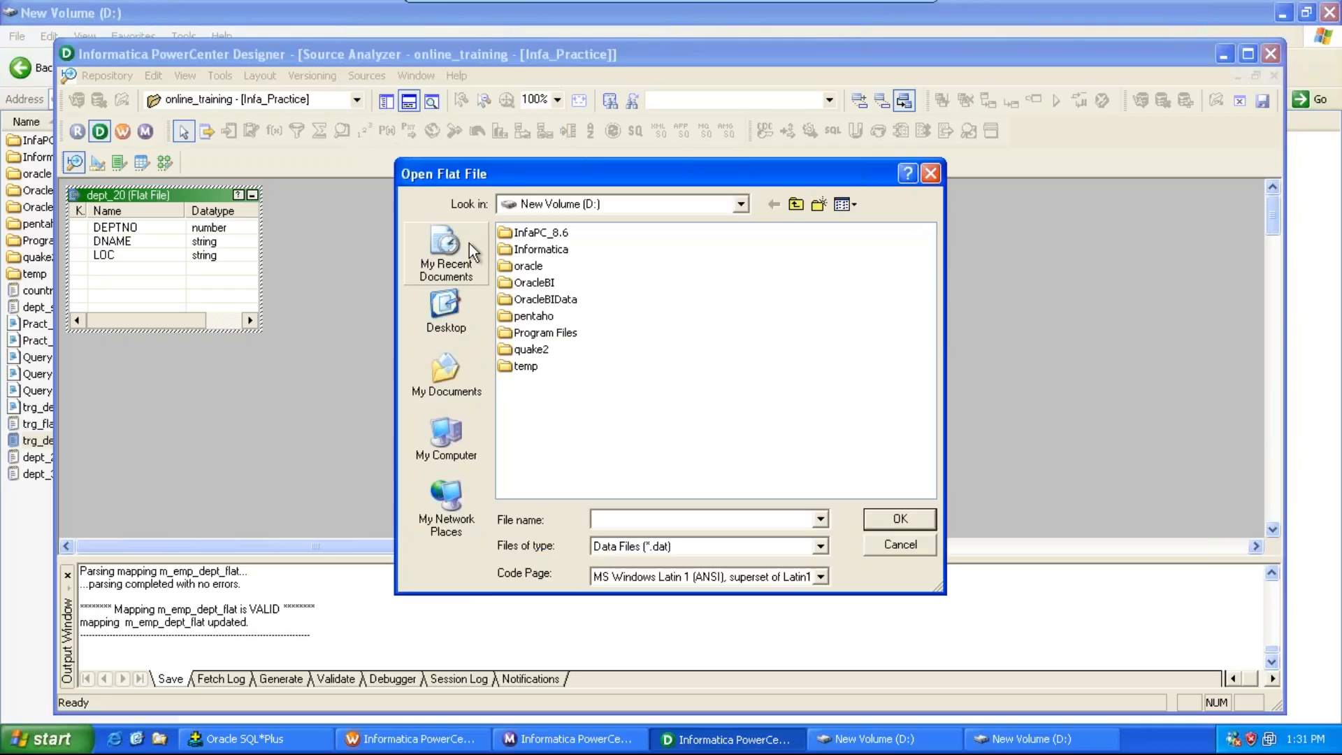
left_click(615, 560)
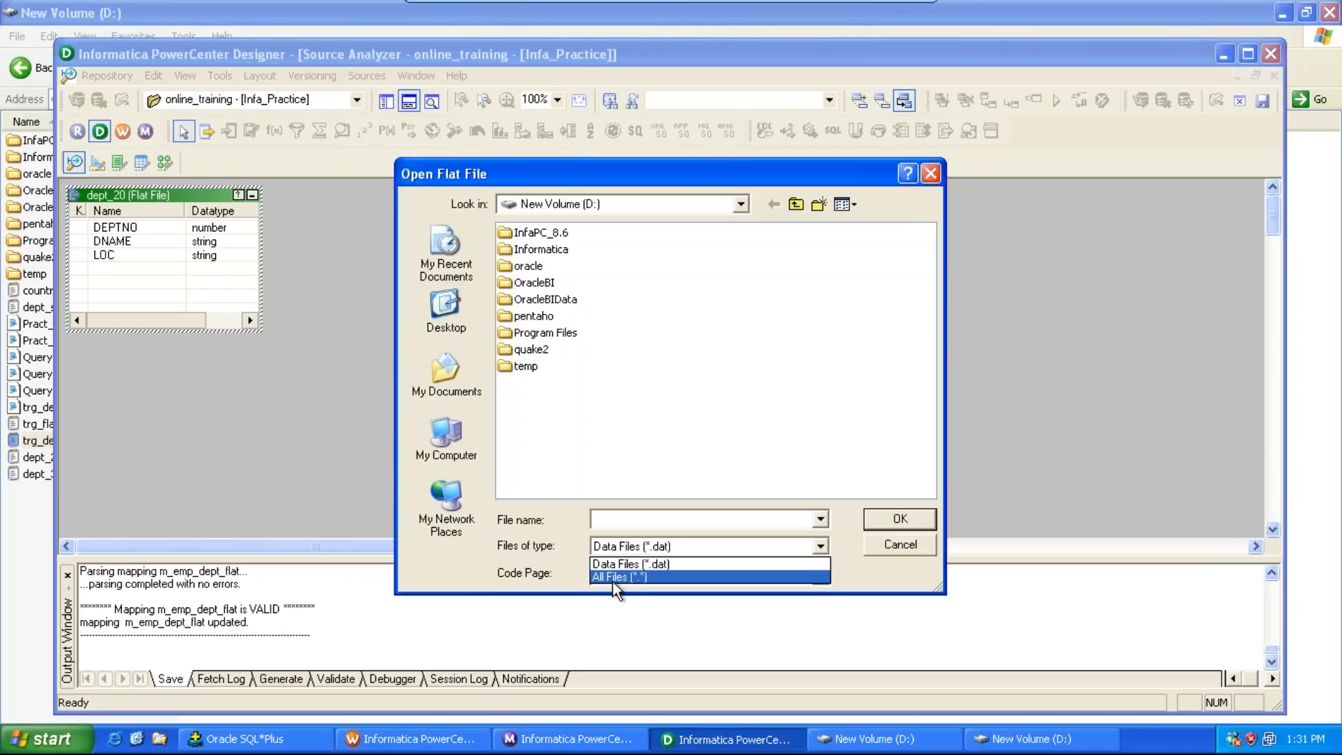
left_click(613, 584)
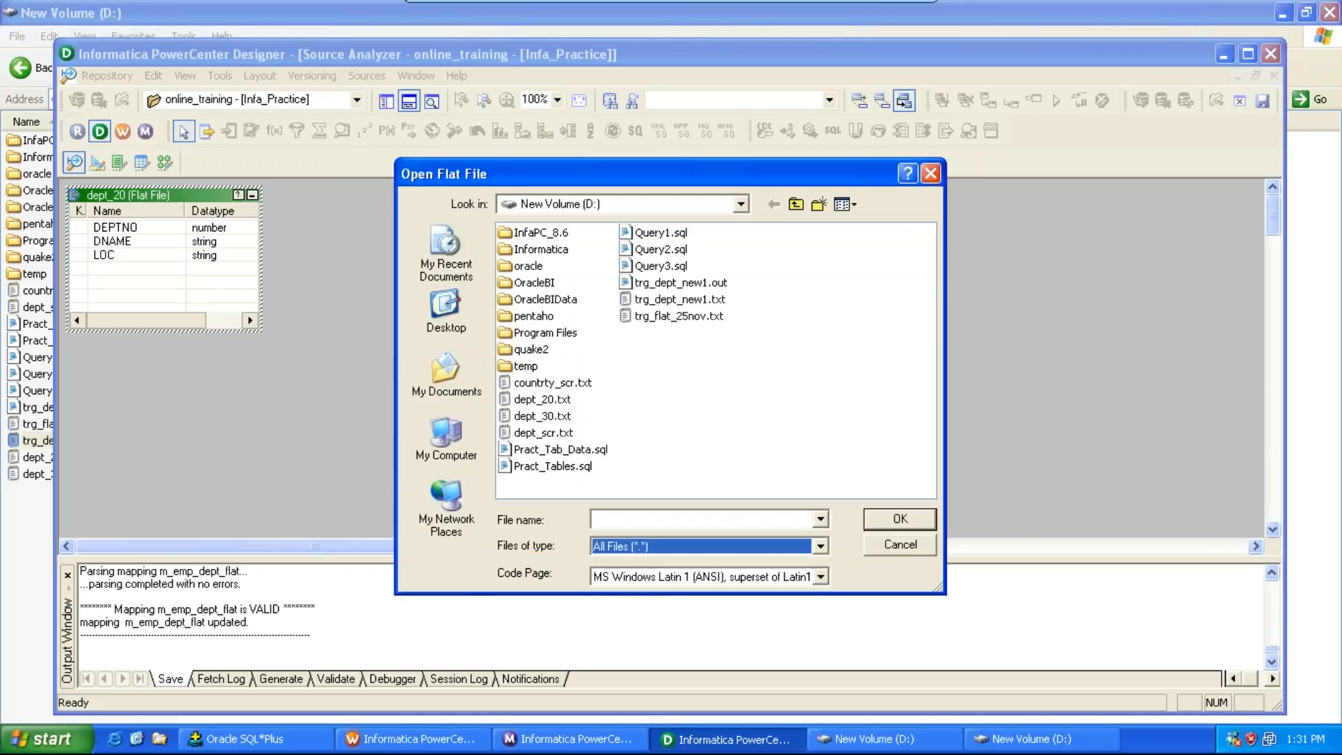
left_click(552, 416)
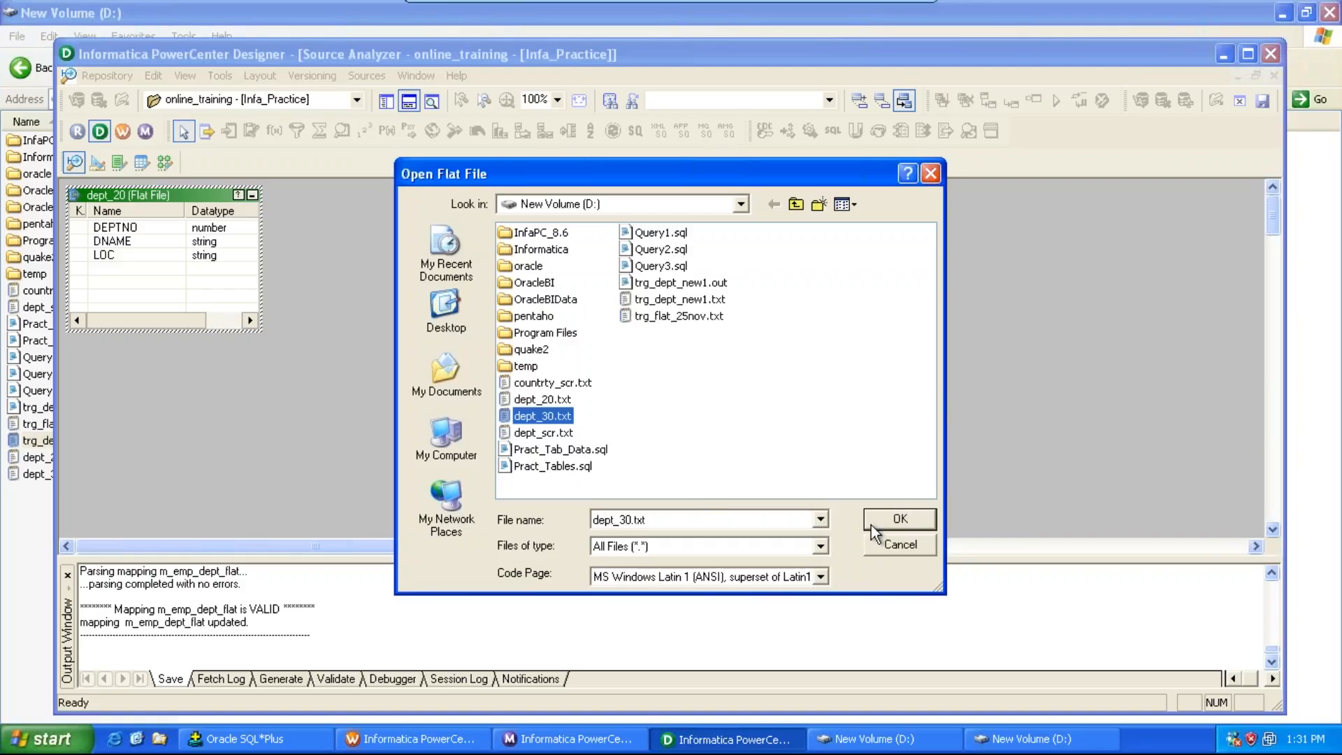
left_click(874, 523)
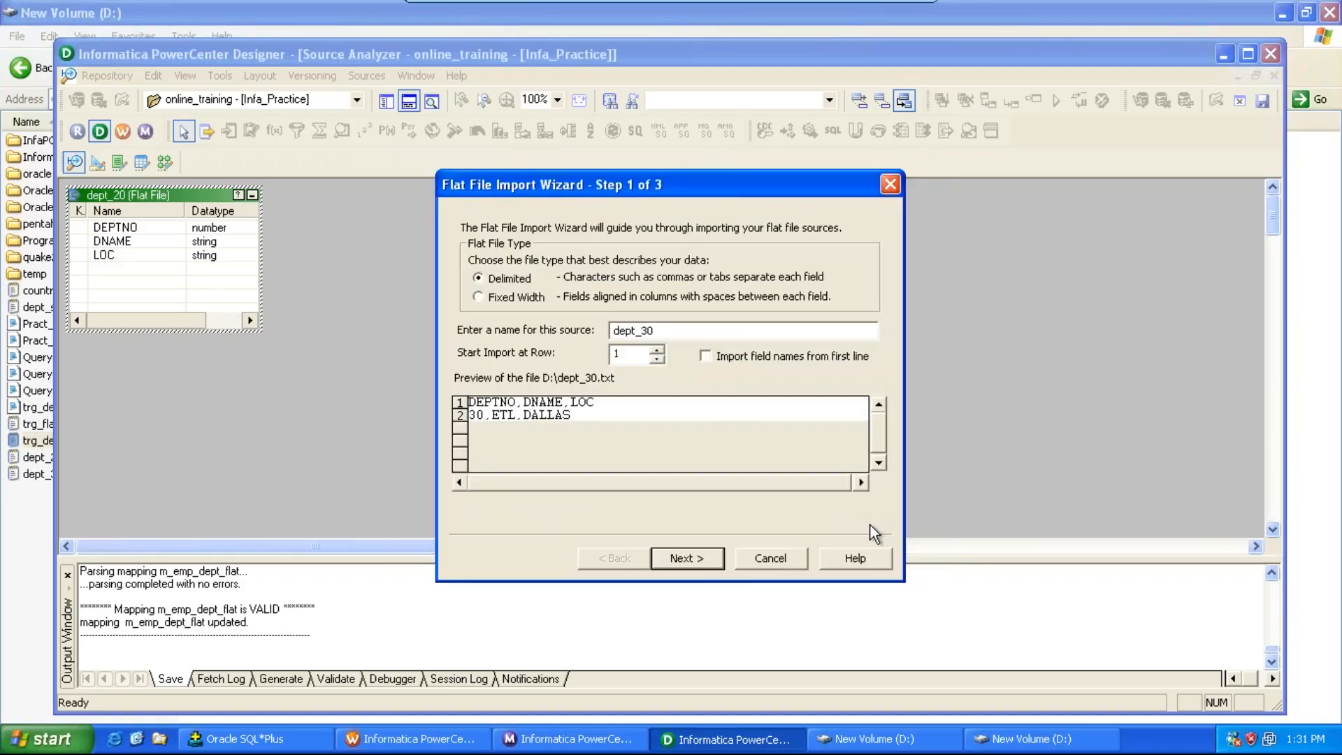
left_click(706, 357)
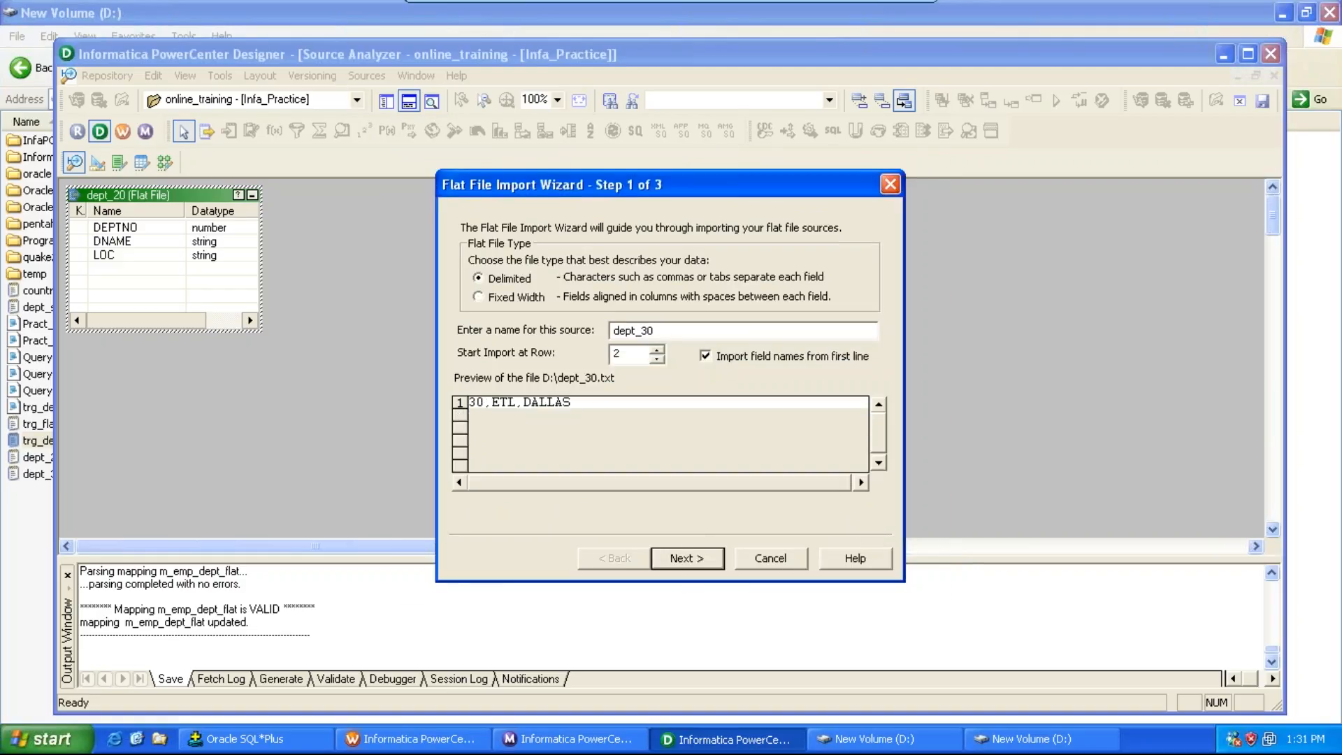
left_click(682, 559)
left_click(686, 558)
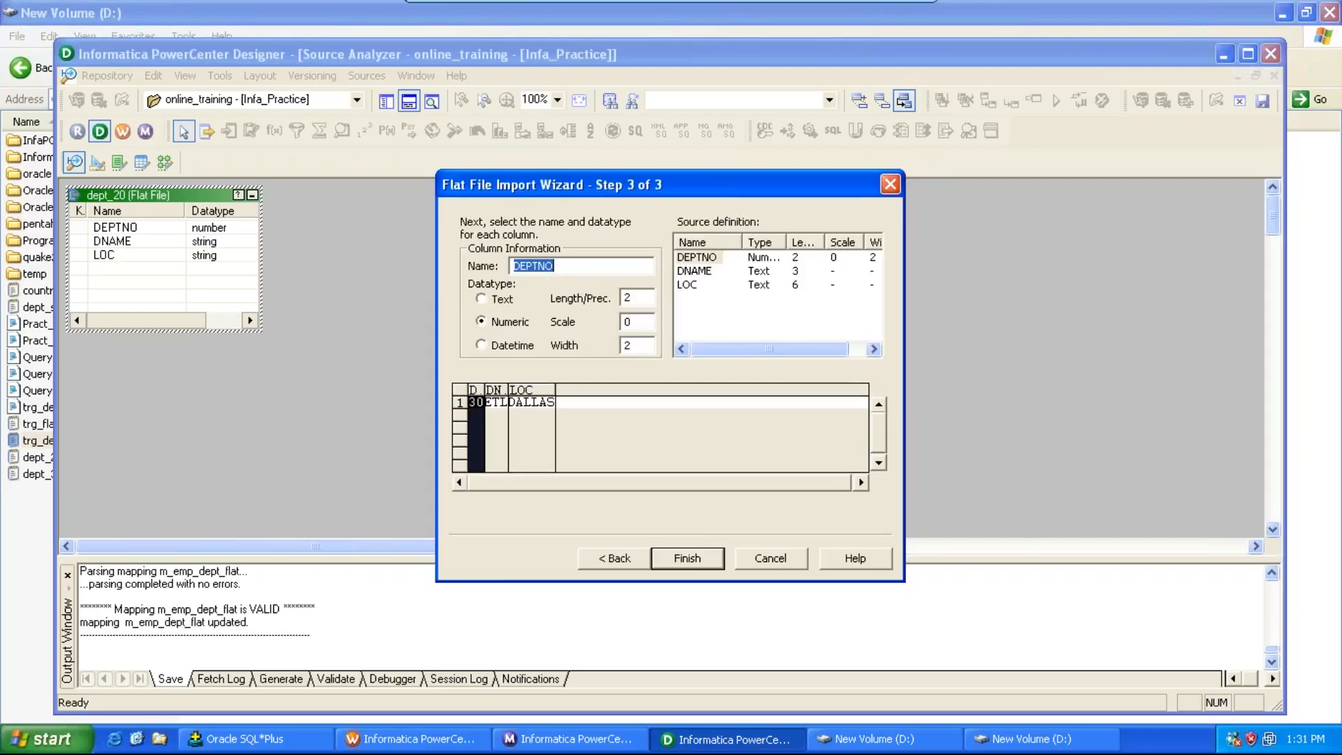
left_click(686, 557)
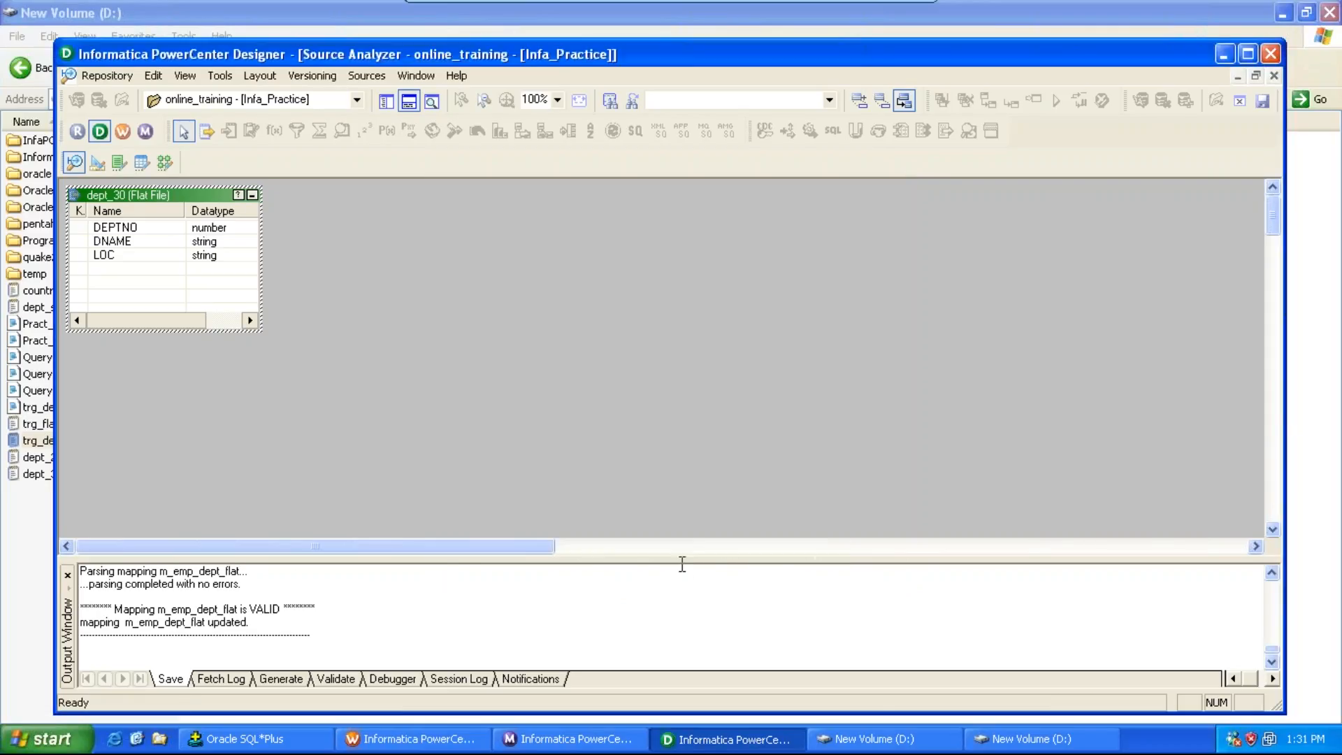
Step: Save the repository, then create a new flat file target table named trg_dept_union in the Target Designer
key("ctrl+s")
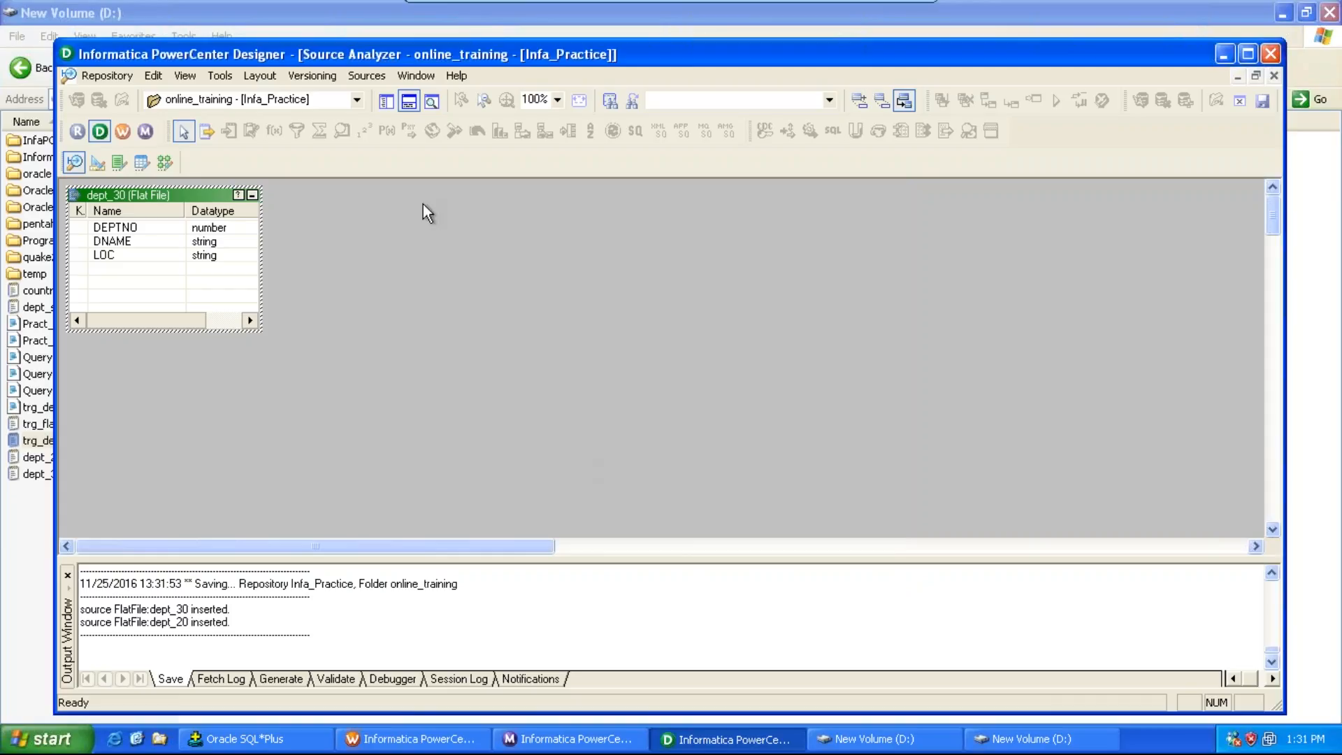
left_click(227, 79)
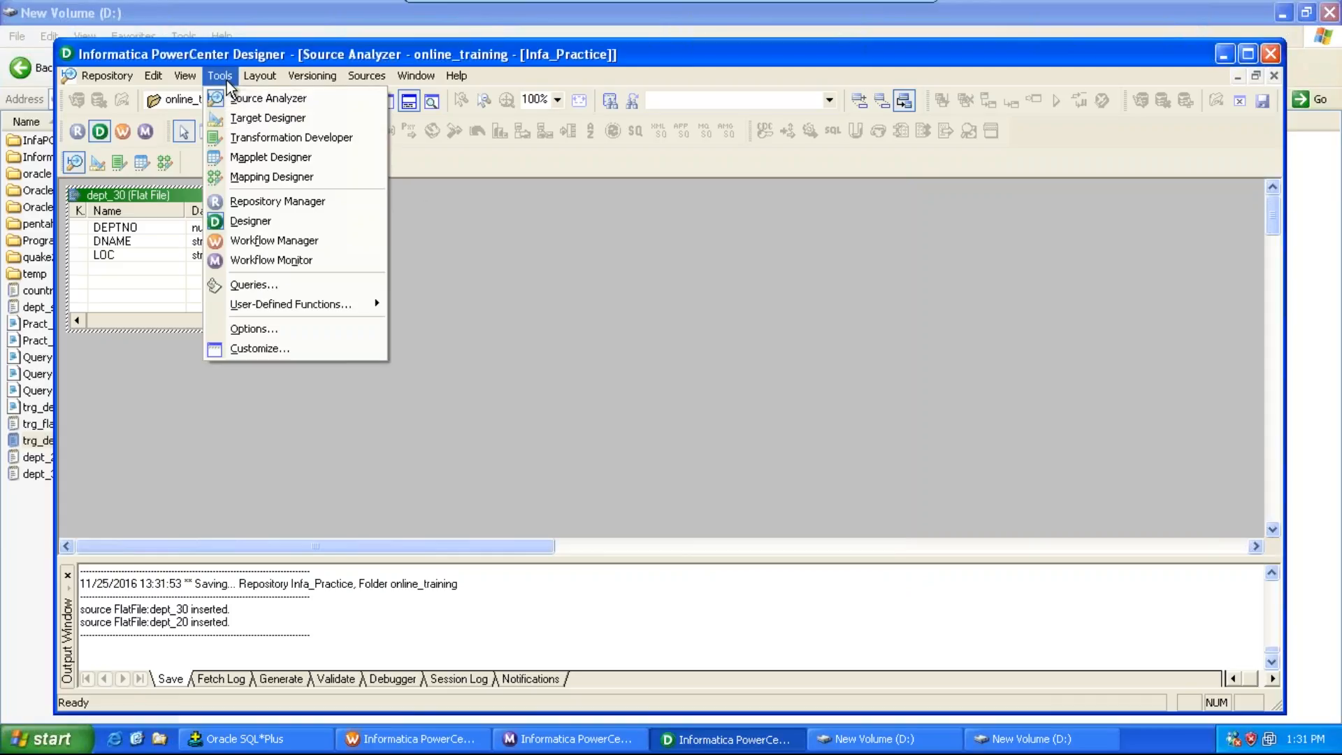
left_click(248, 118)
left_click(360, 76)
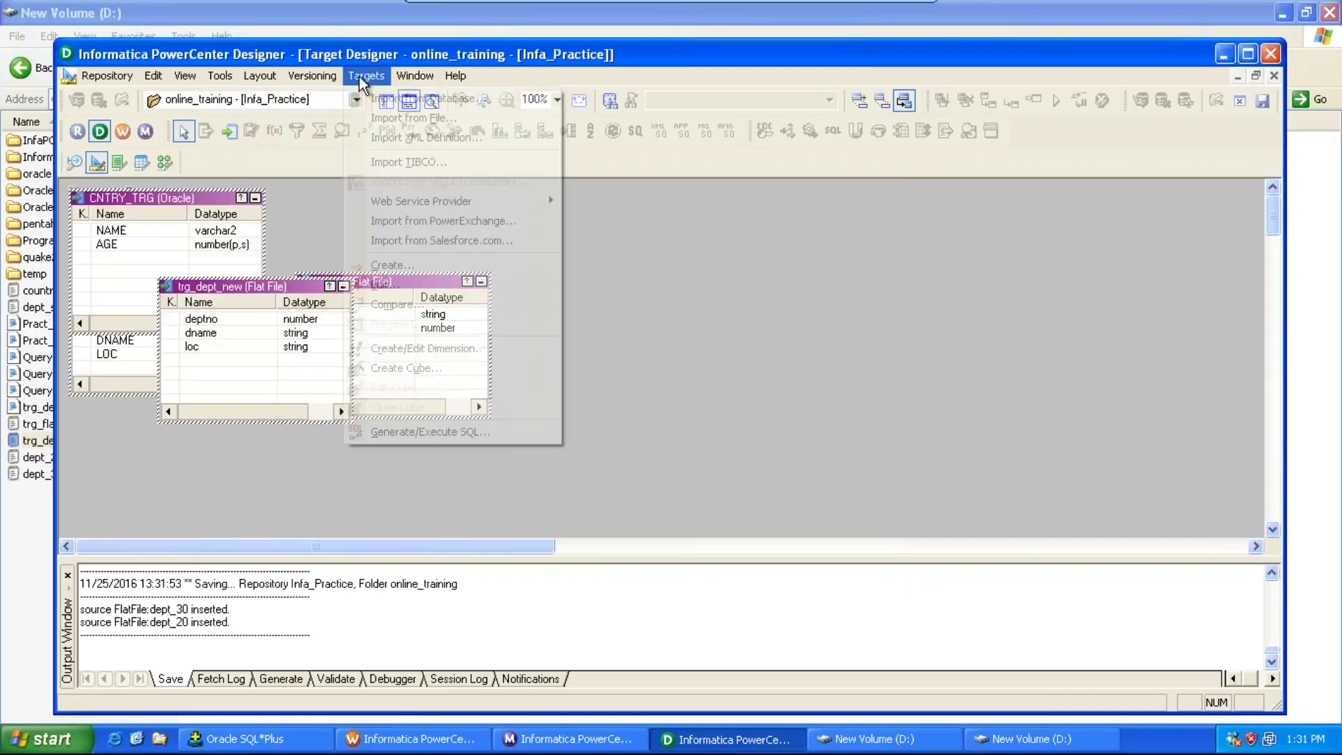
left_click(415, 266)
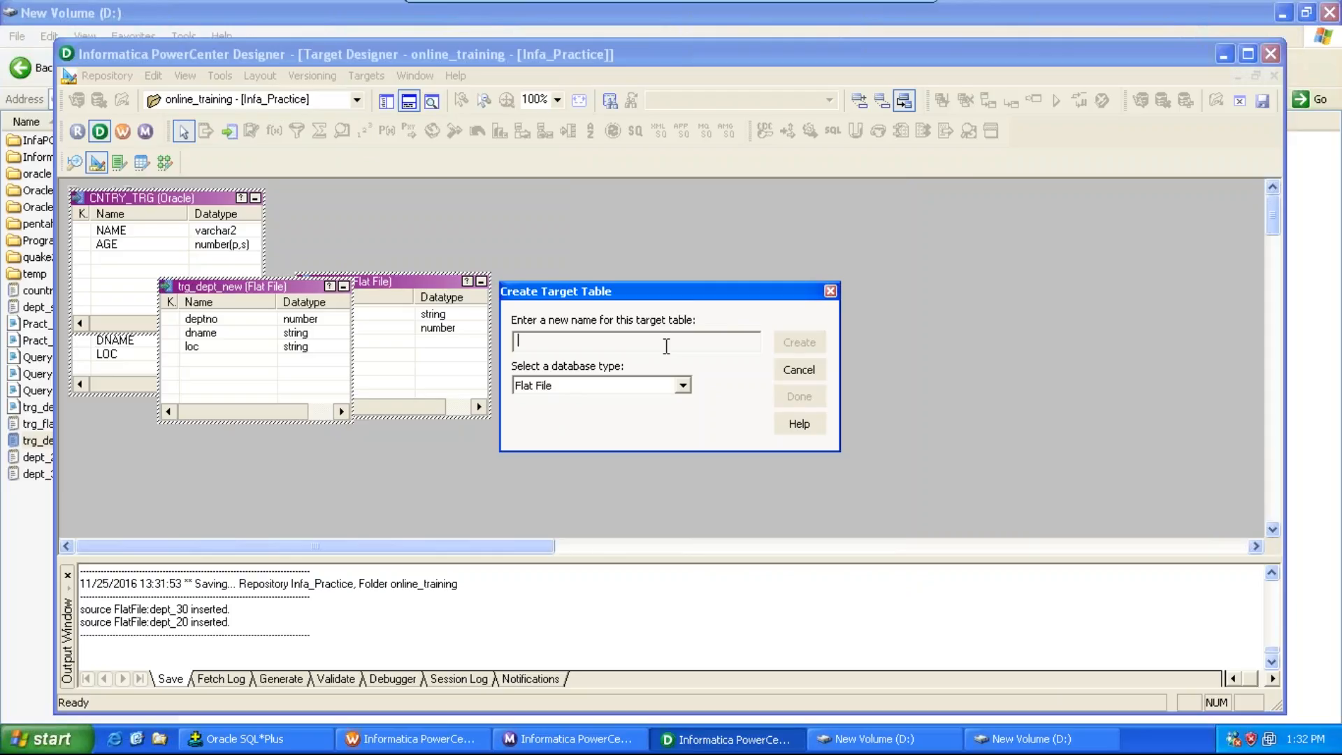
type("trg_dept_union")
left_click(683, 386)
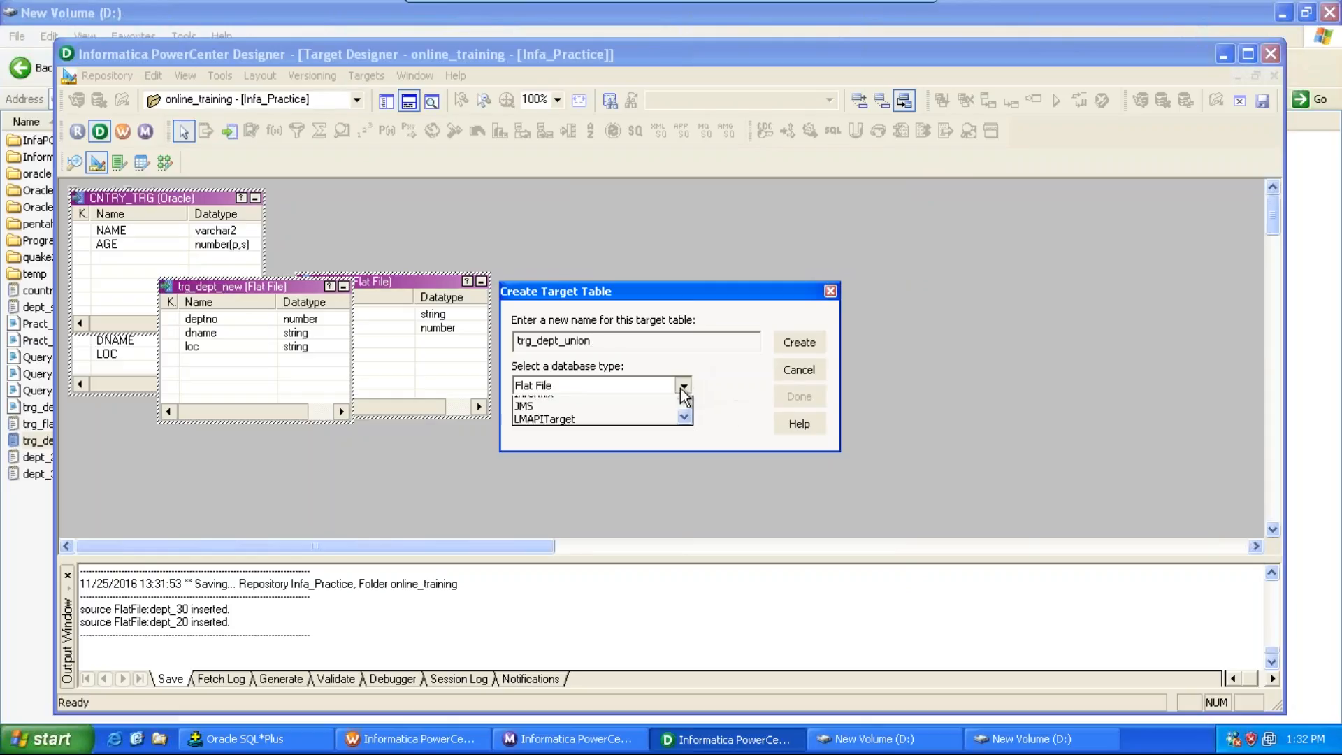
left_click(664, 404)
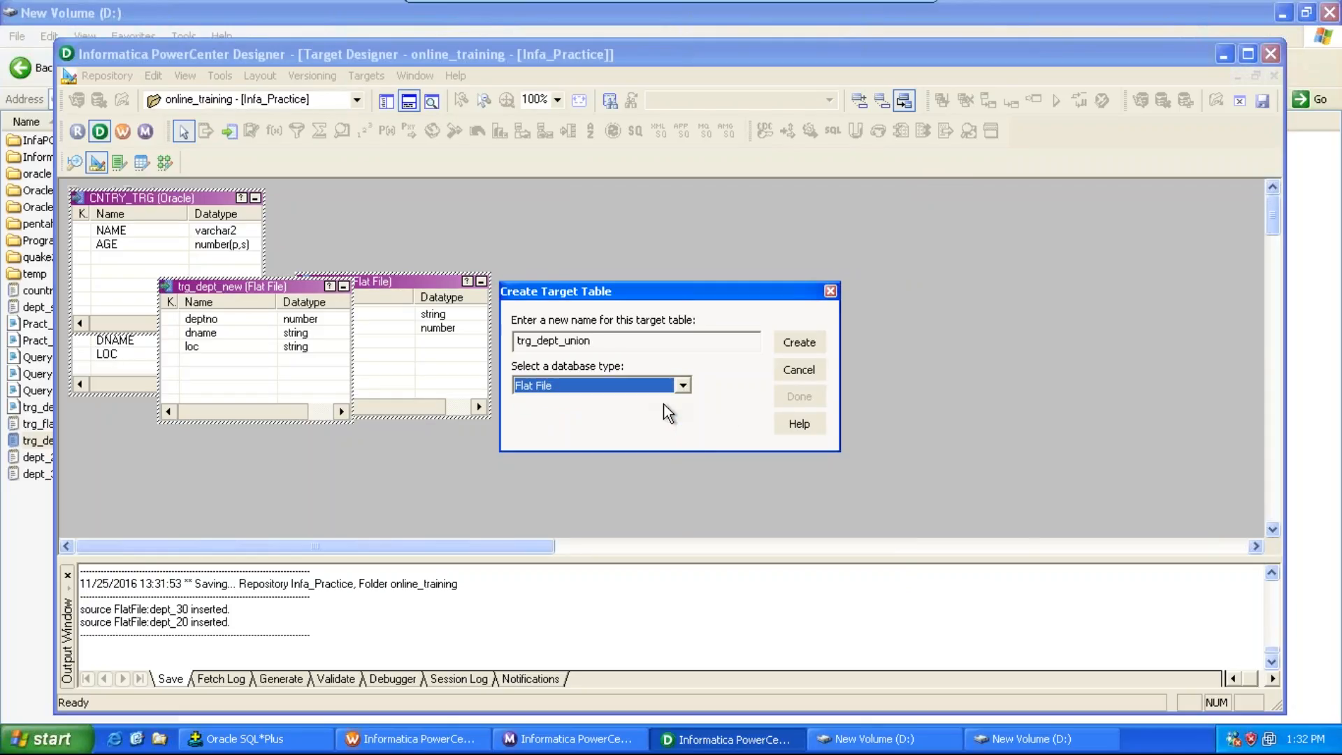
left_click(796, 349)
left_click(812, 400)
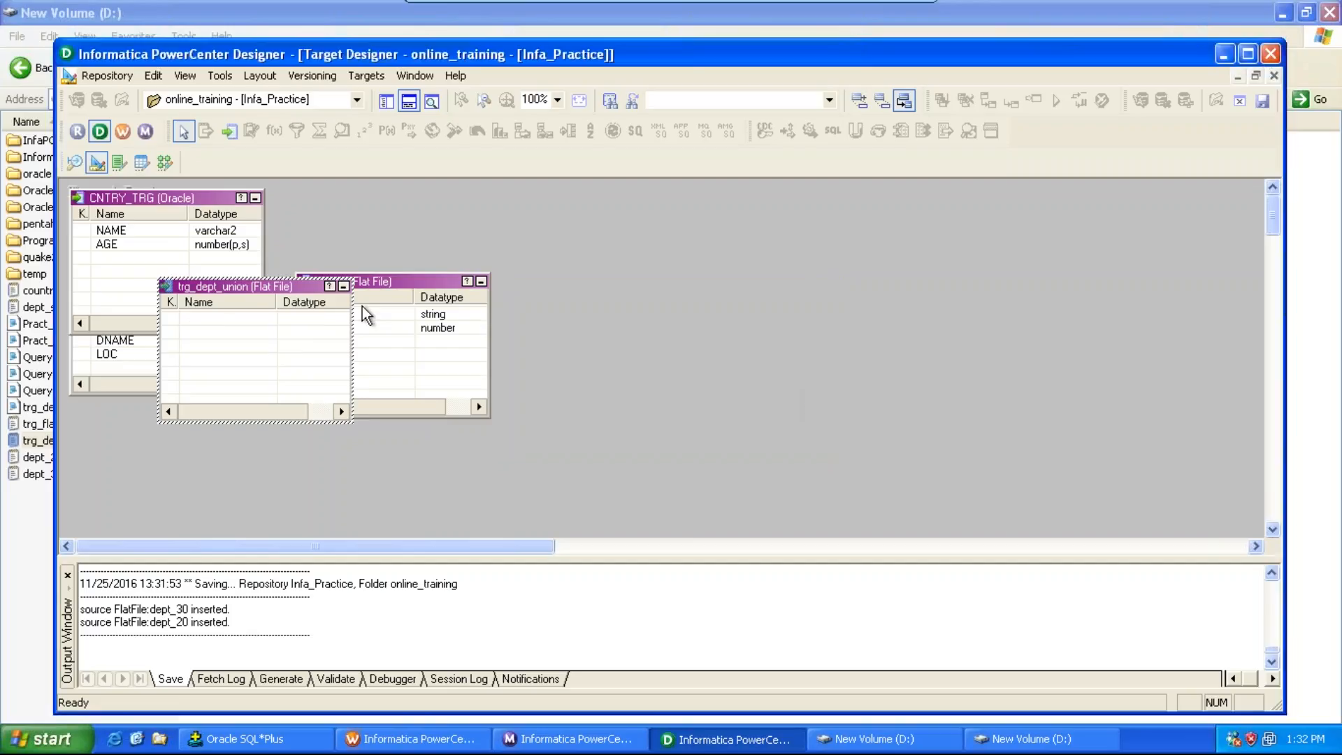
Step: Add three columns to trg_dept_union named deptno (number), dname and loc (string), and apply the changes
double_click(265, 286)
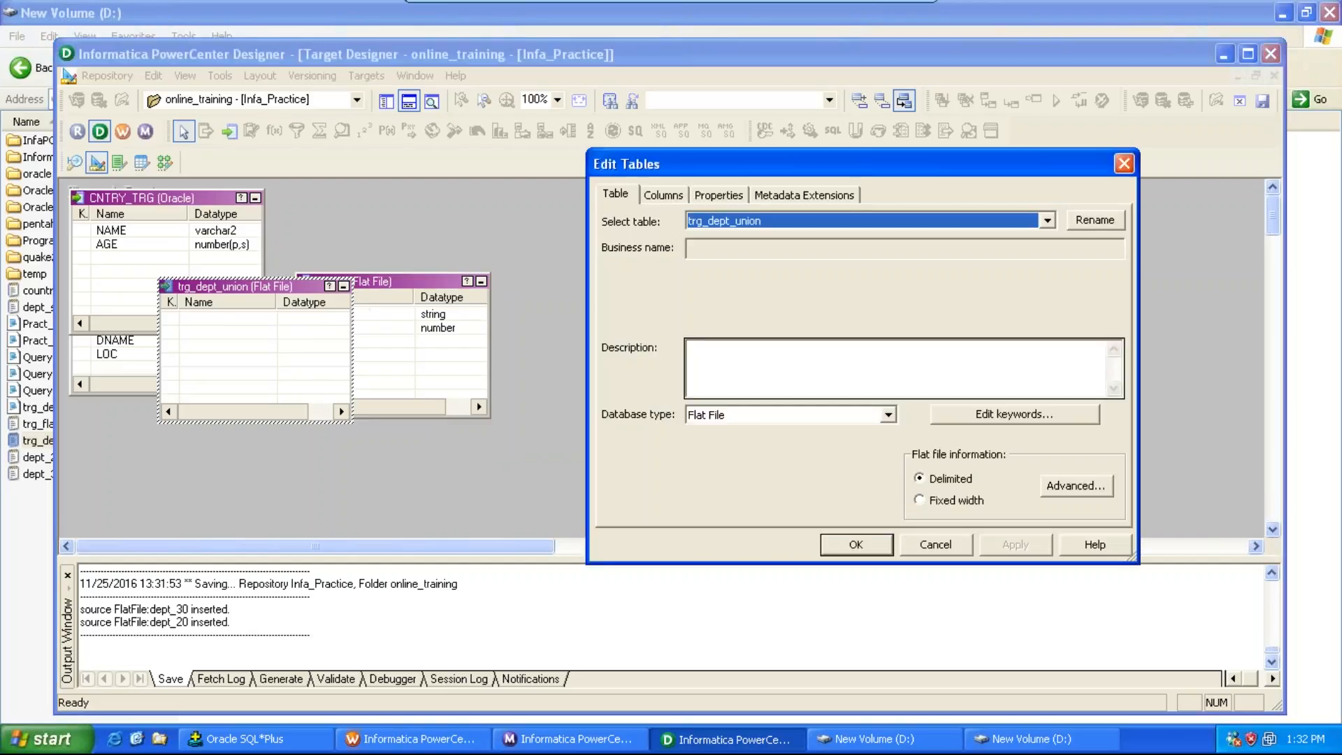
left_click(670, 194)
left_click(950, 245)
left_click(950, 245)
left_click(950, 244)
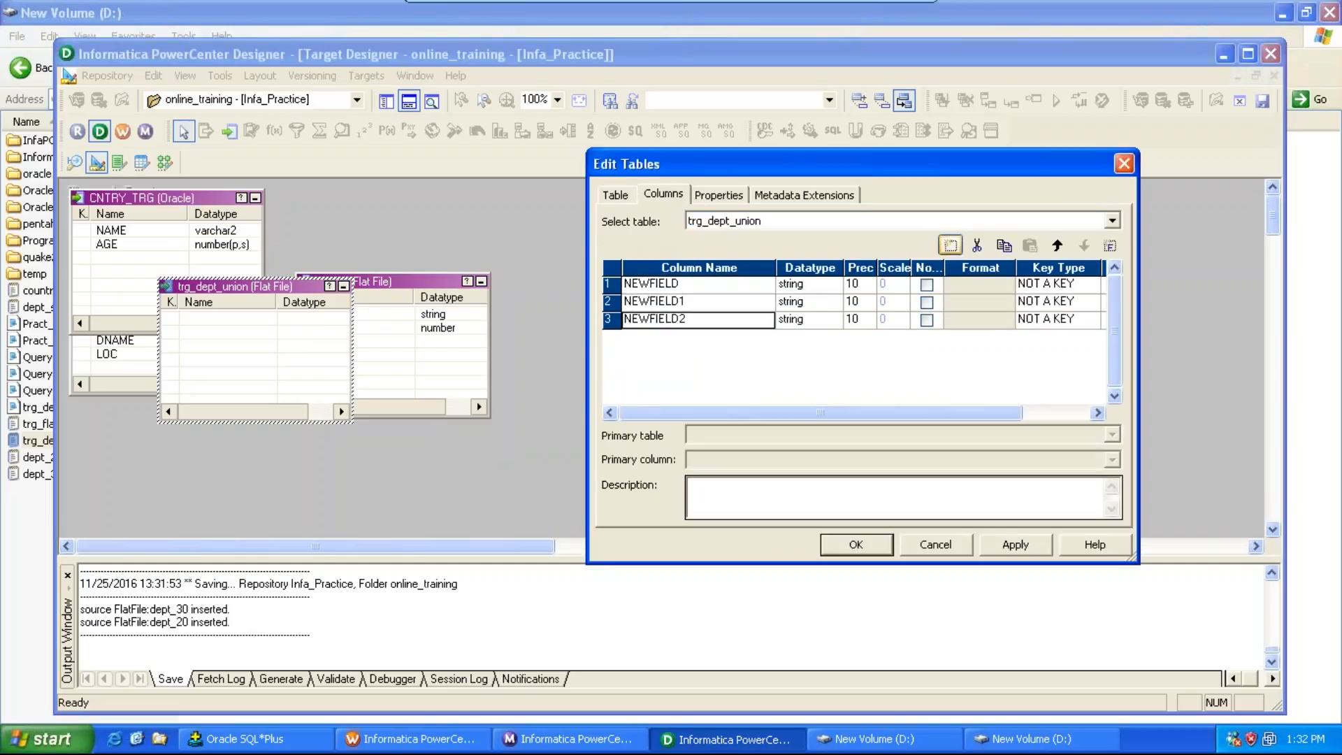
left_click(732, 285)
type("deptno")
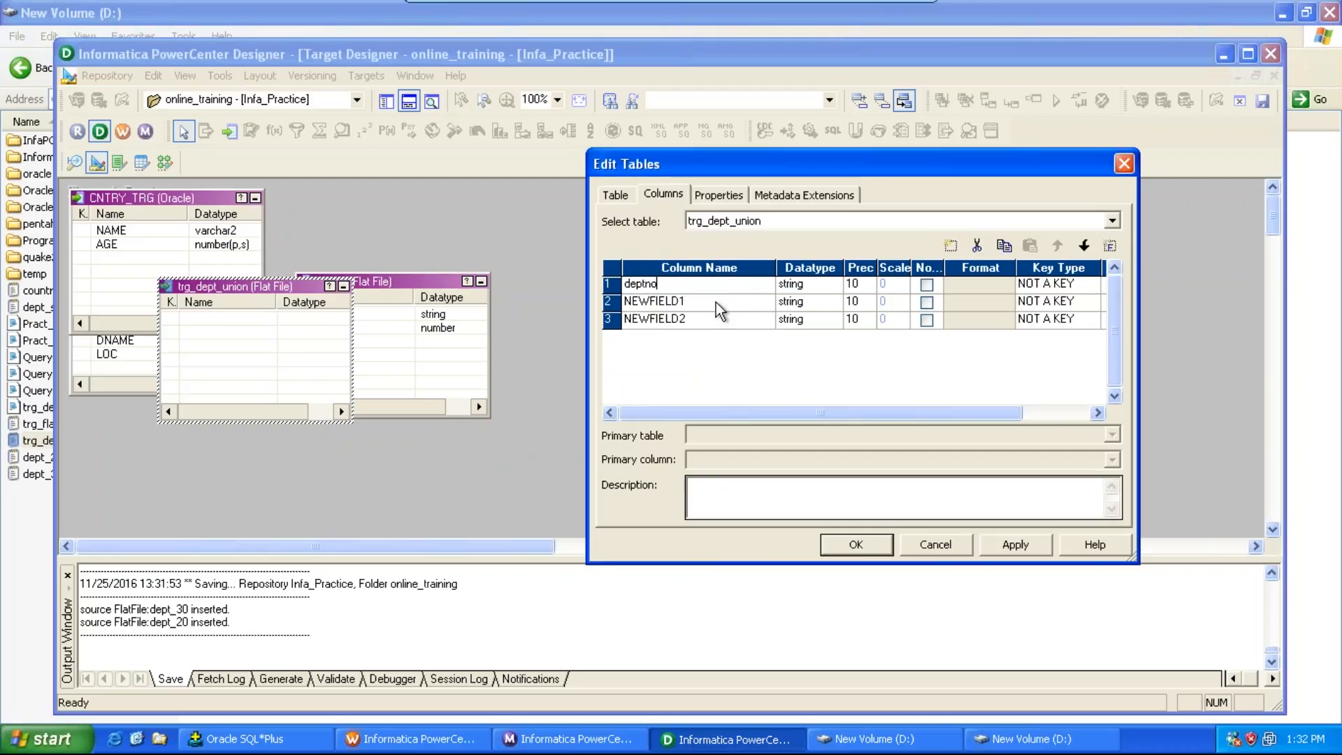
left_click(716, 302)
type("dname")
left_click(696, 321)
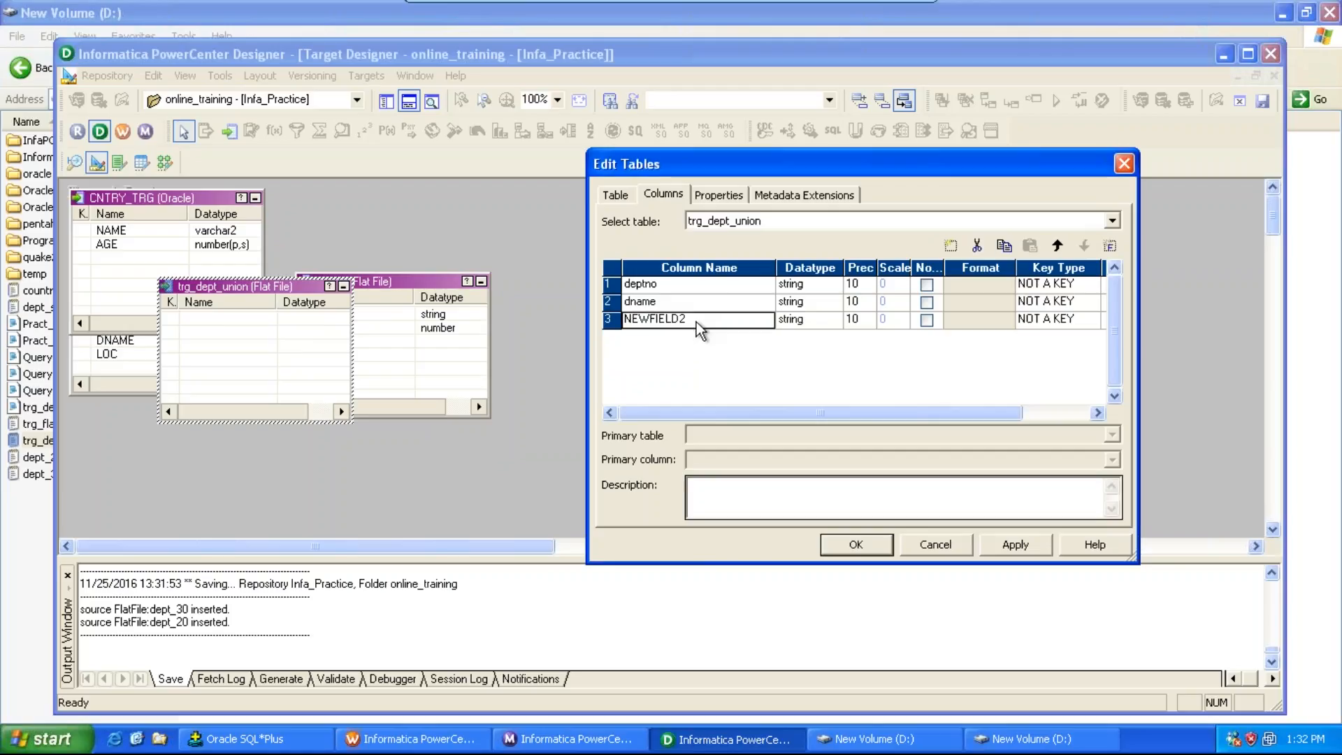
type("loc")
left_click(832, 283)
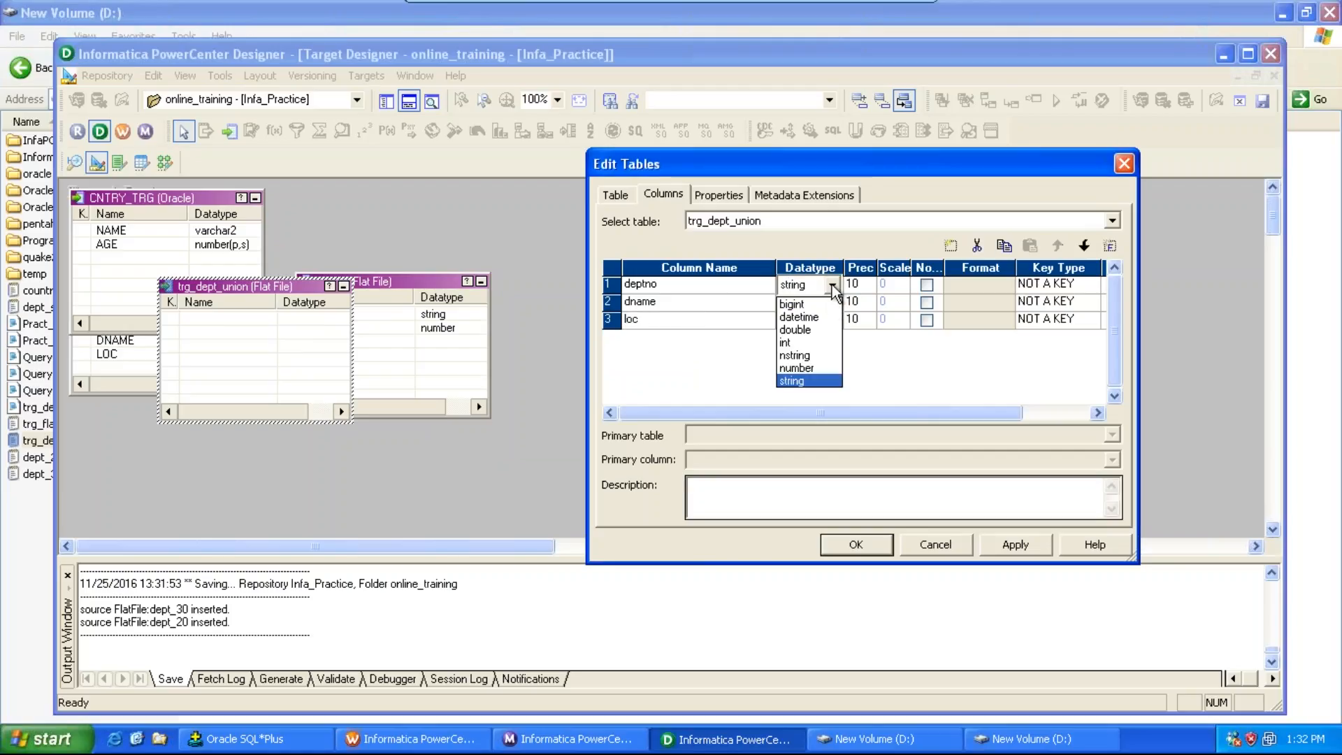
left_click(797, 368)
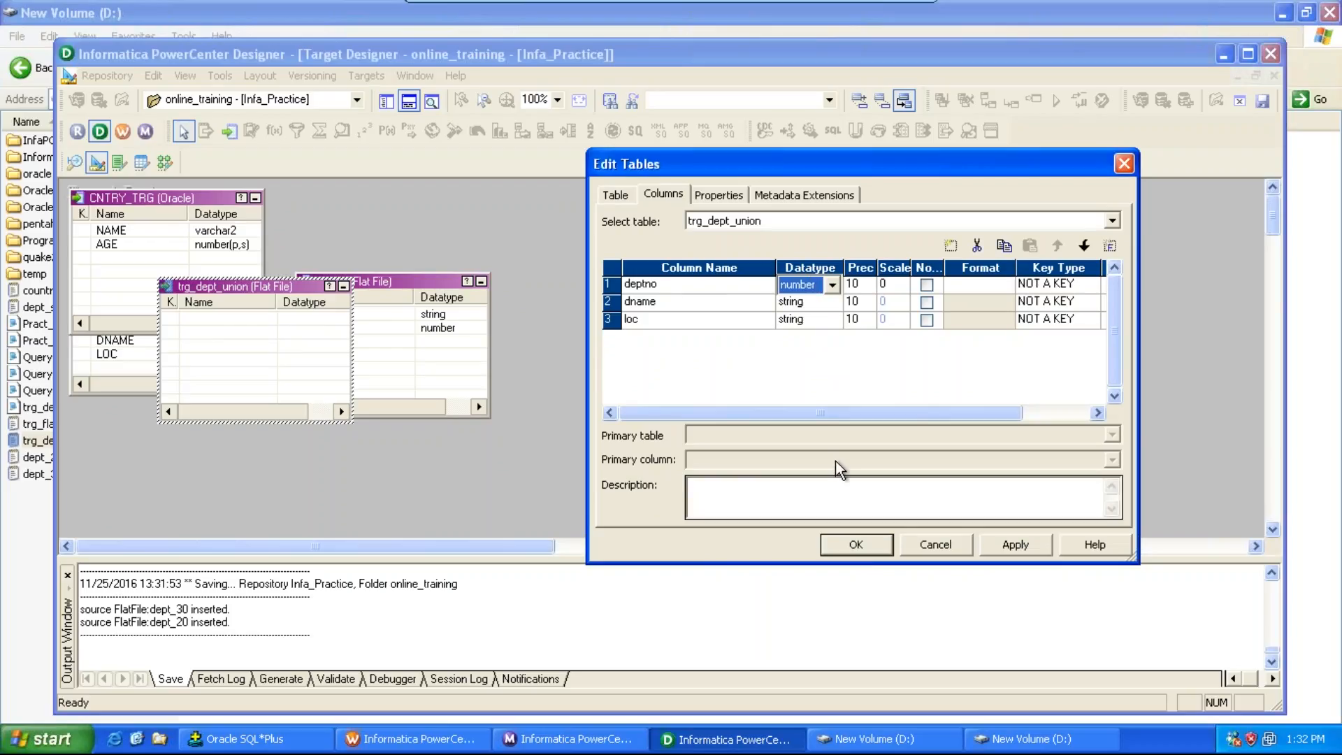
left_click(938, 486)
left_click(1014, 545)
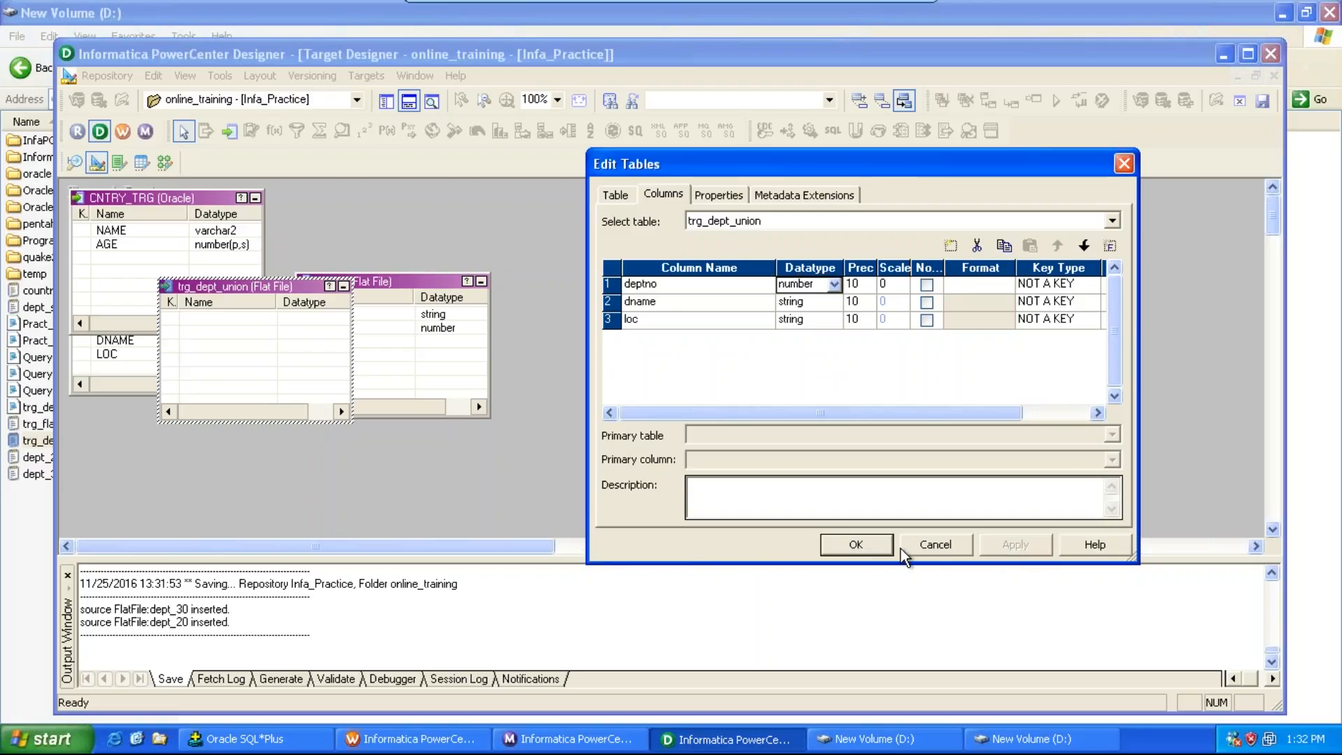
left_click(856, 544)
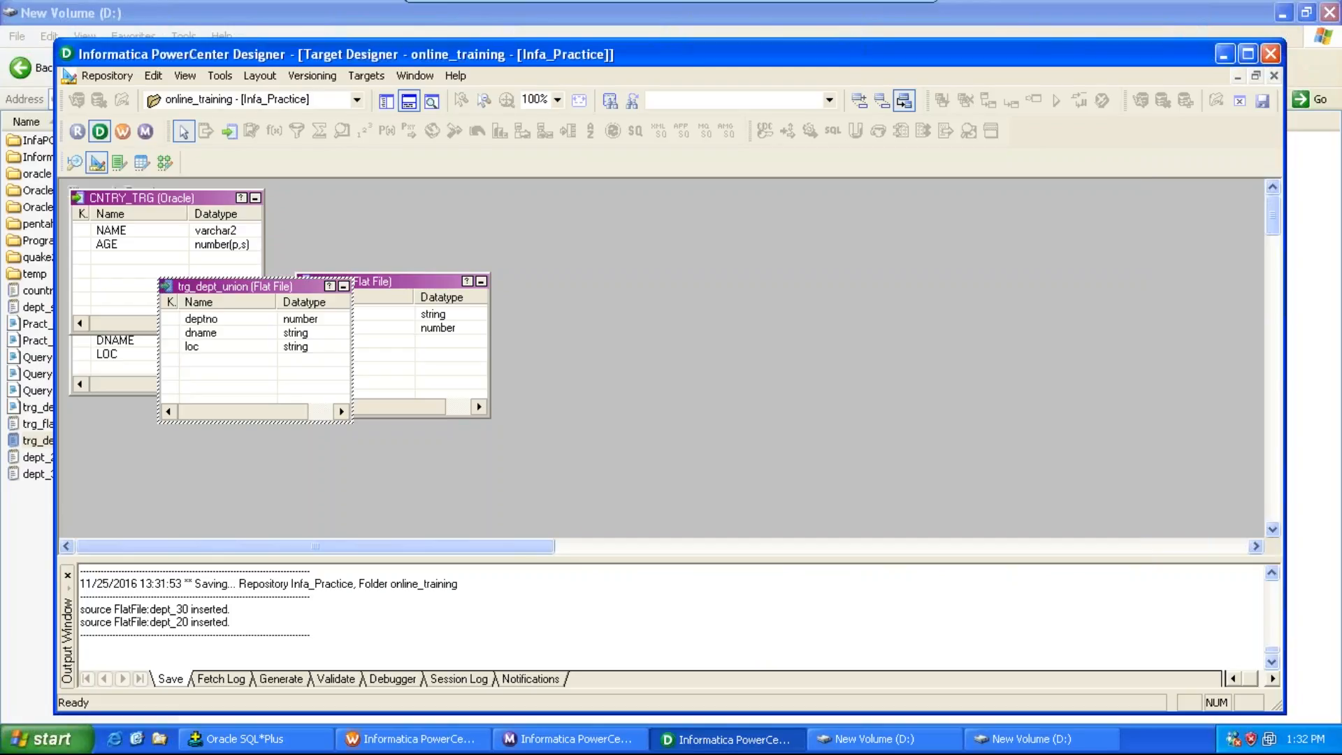
Step: Save the target and create a new mapping named m_dept_union_flat in the Mapping Designer
key("ctrl+s")
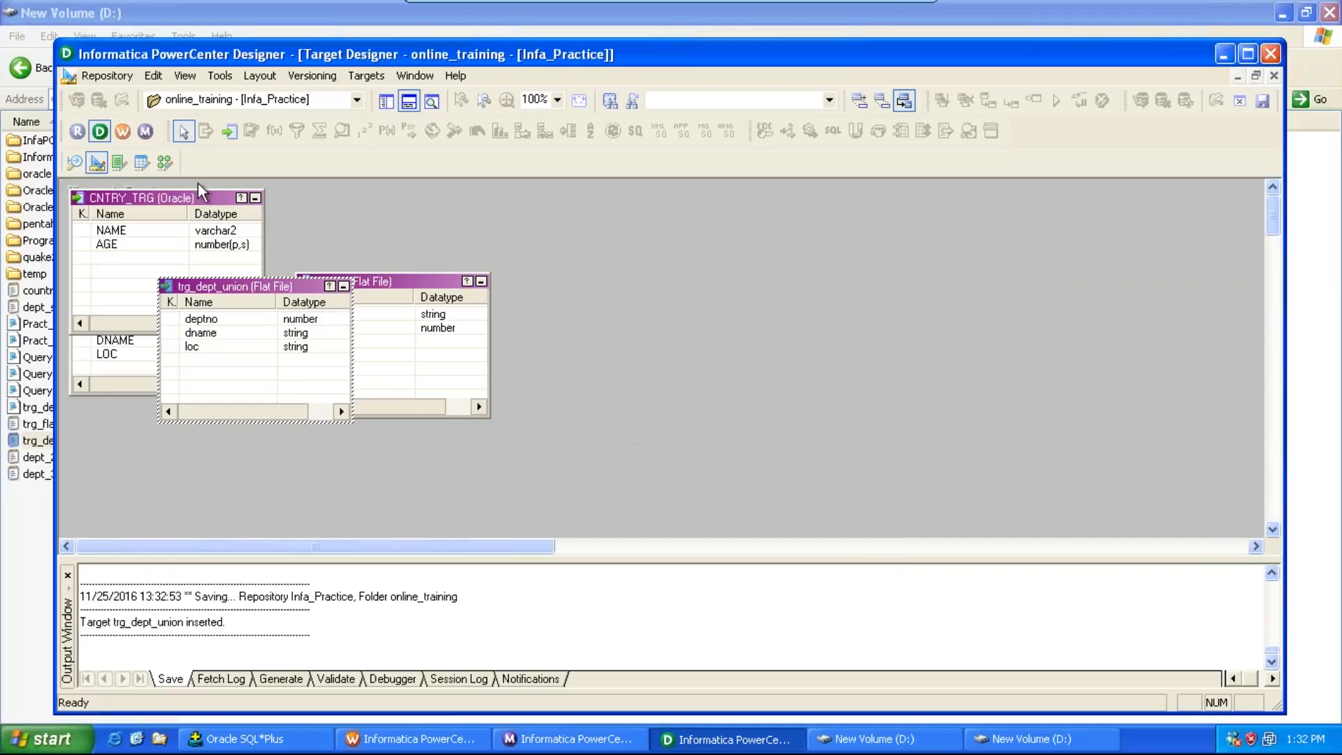
left_click(170, 164)
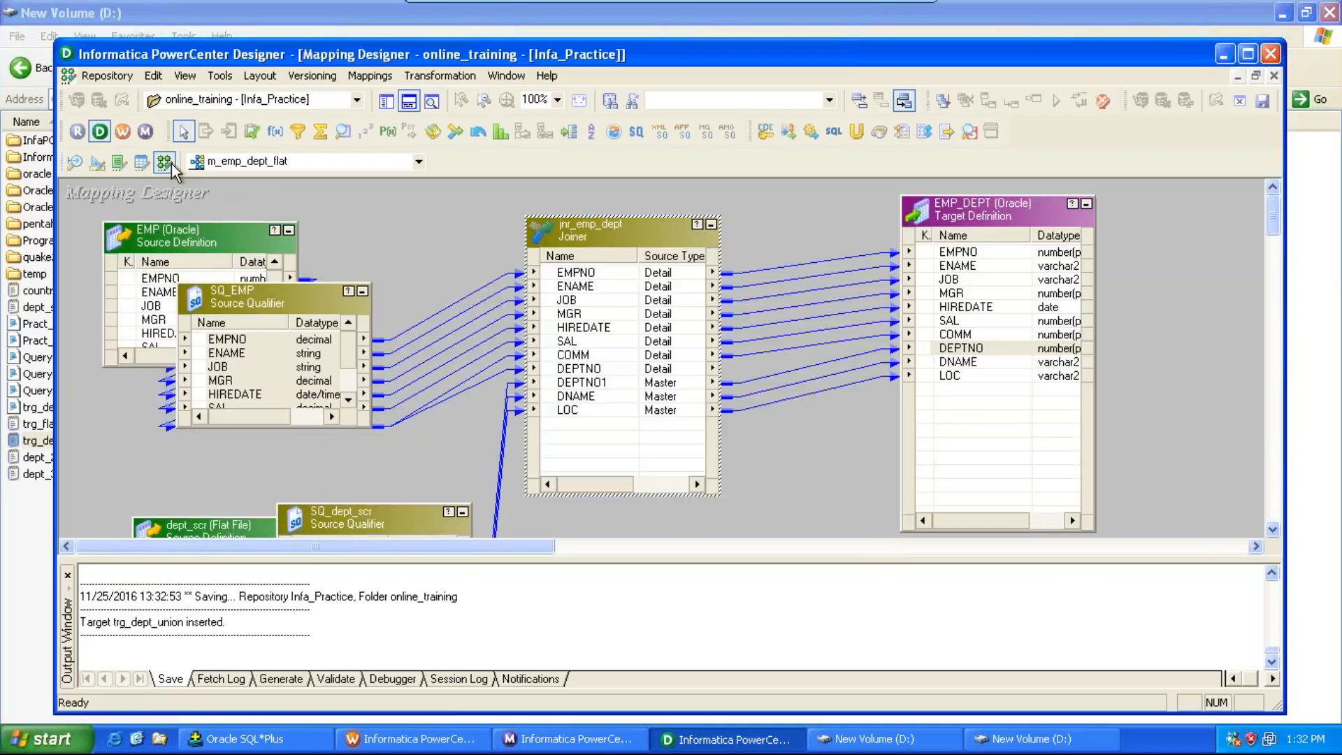
left_click(370, 76)
left_click(391, 100)
type("m")
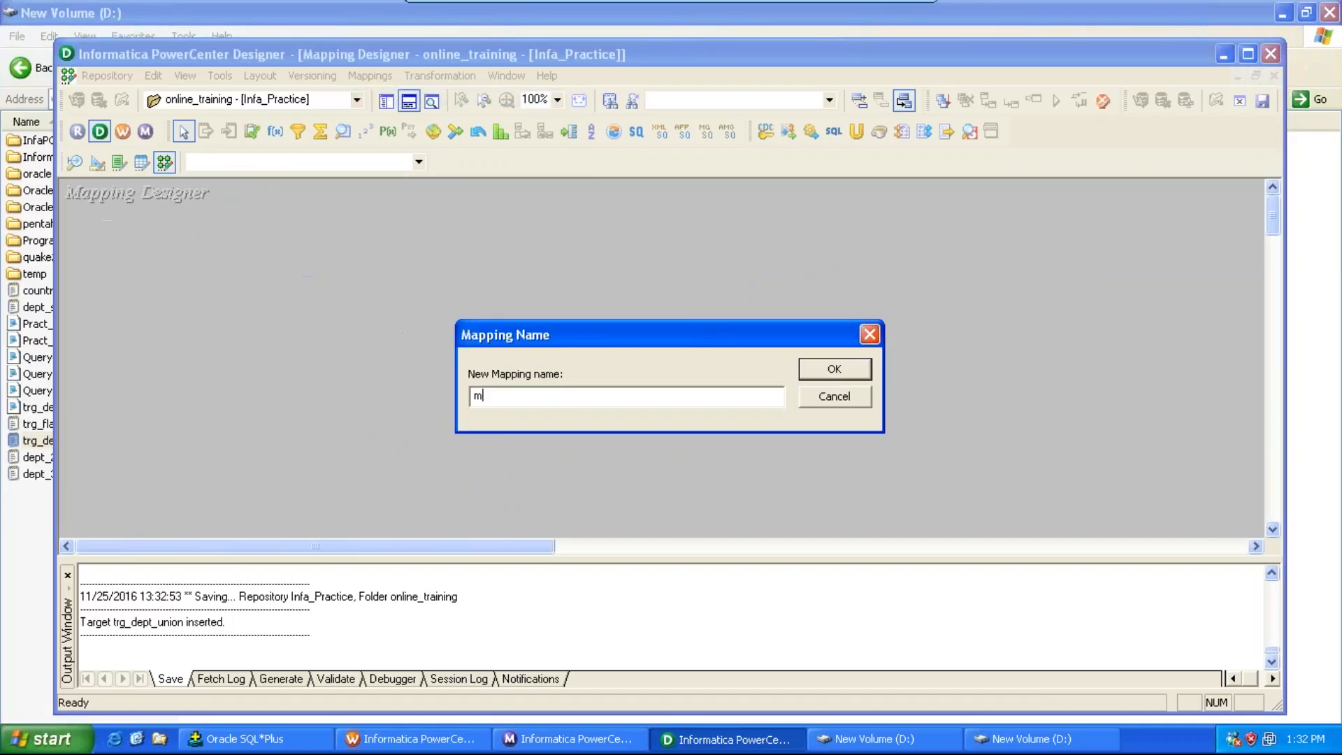
type("_emp")
key("BackSpace")
key("BackSpace")
key("BackSpace")
type("de")
key("Return")
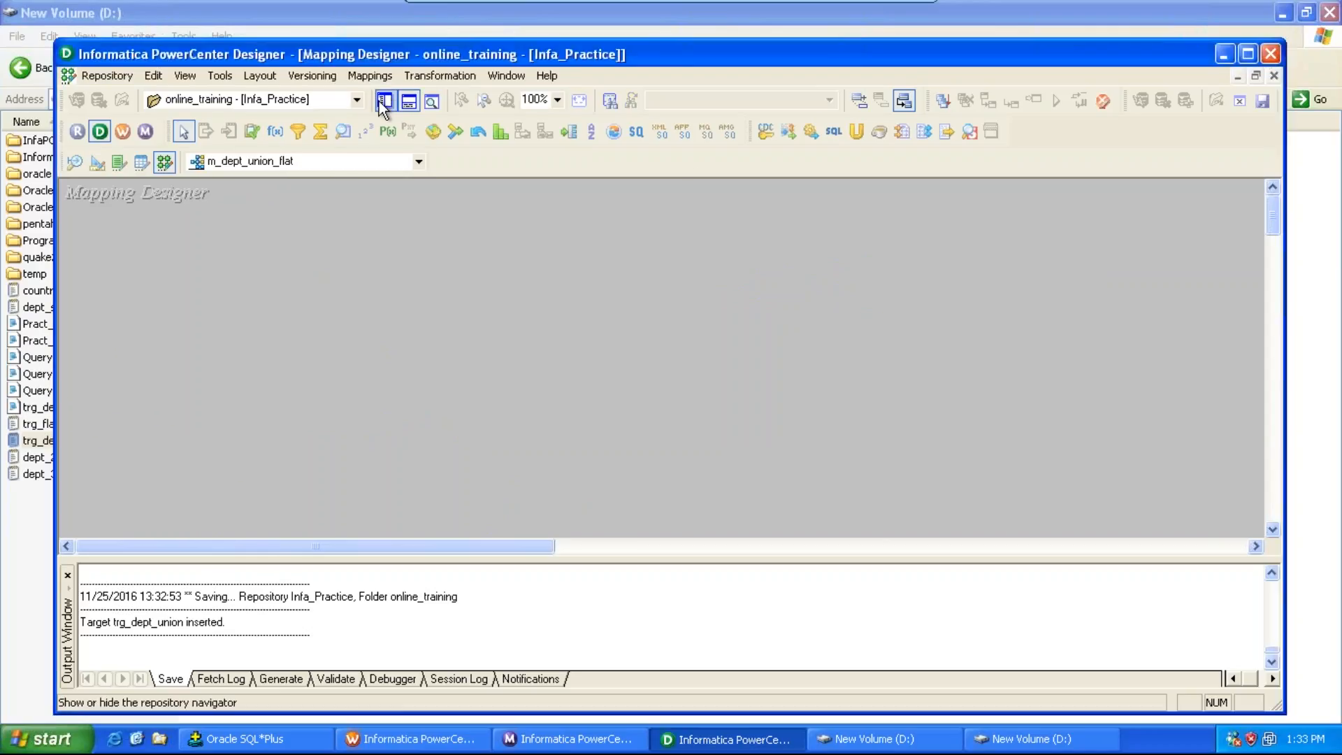
Step: Add the dept_20 and dept_30 flat file sources to the mapping from the repository navigator
left_click(386, 102)
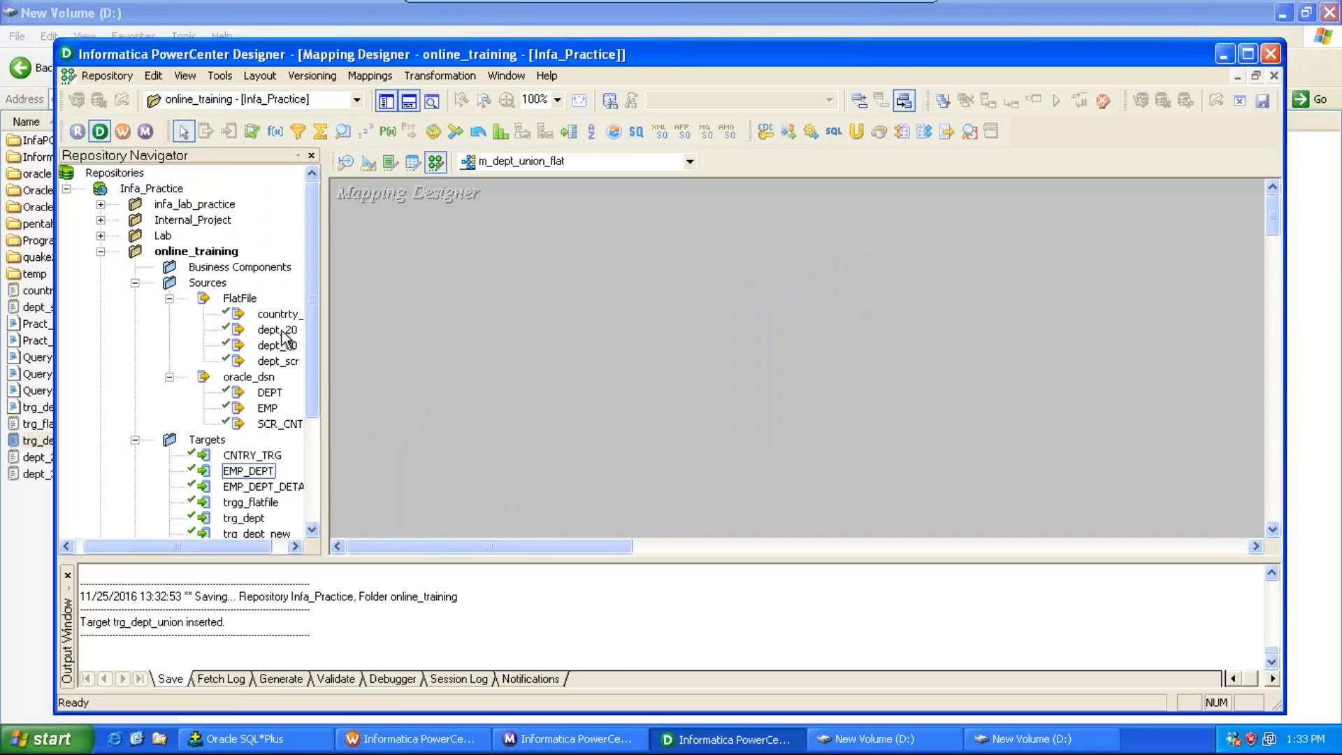
left_click_drag(282, 329, 413, 335)
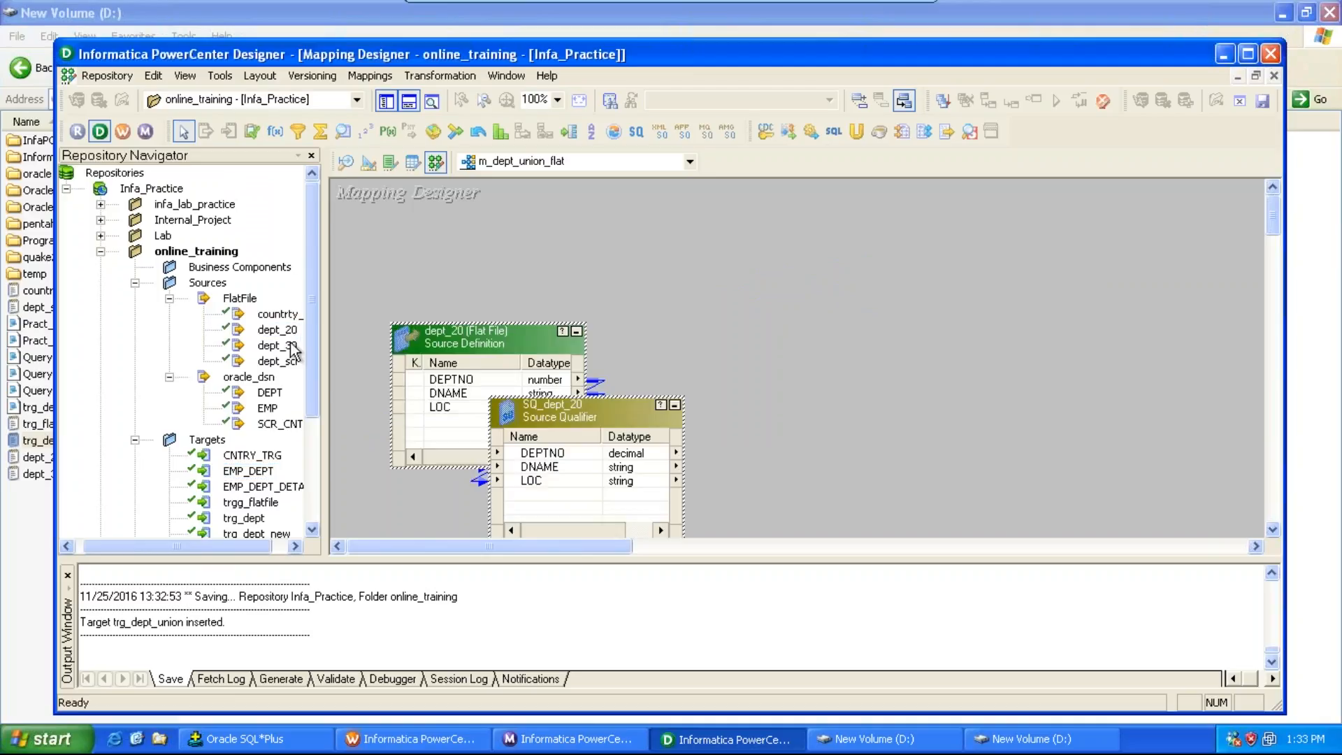
left_click_drag(290, 347, 448, 451)
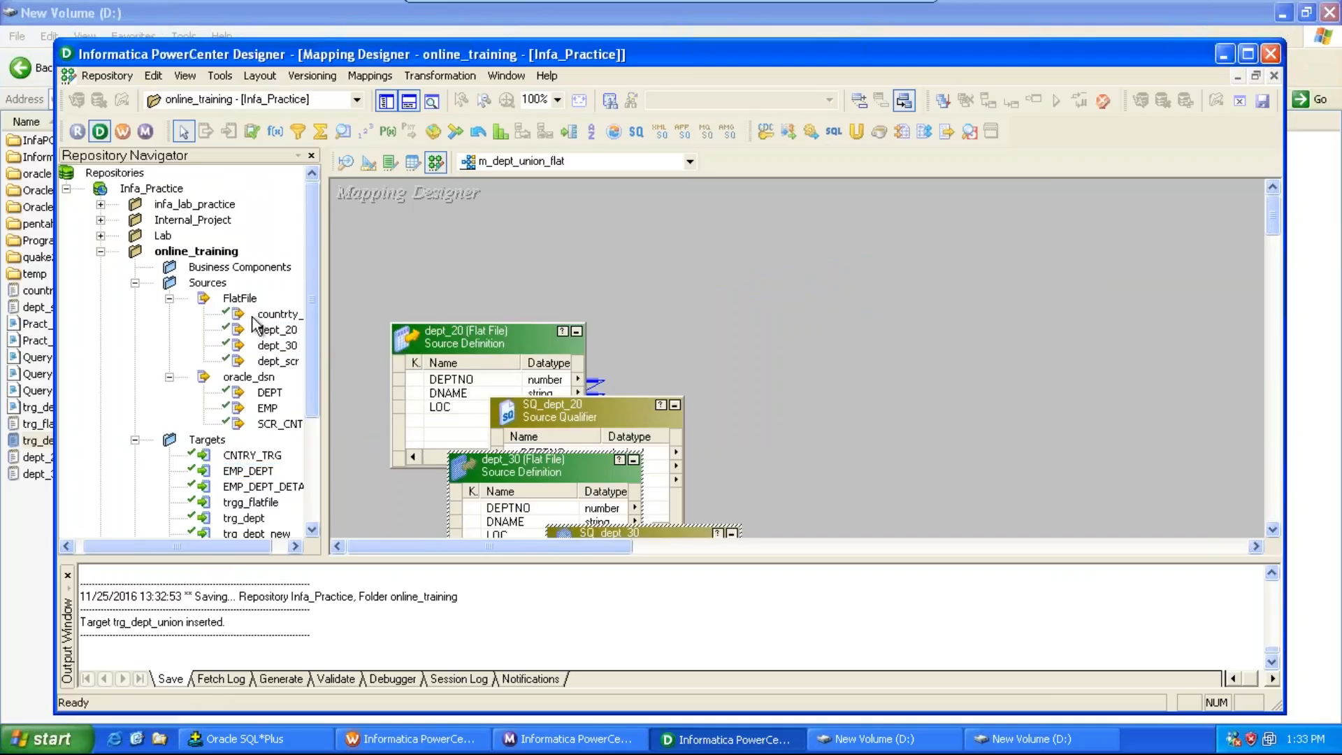
Step: Look for dept_10 among the repository sources, then copy the CREATE TABLE dept_10 statement from the Word document
left_click(168, 298)
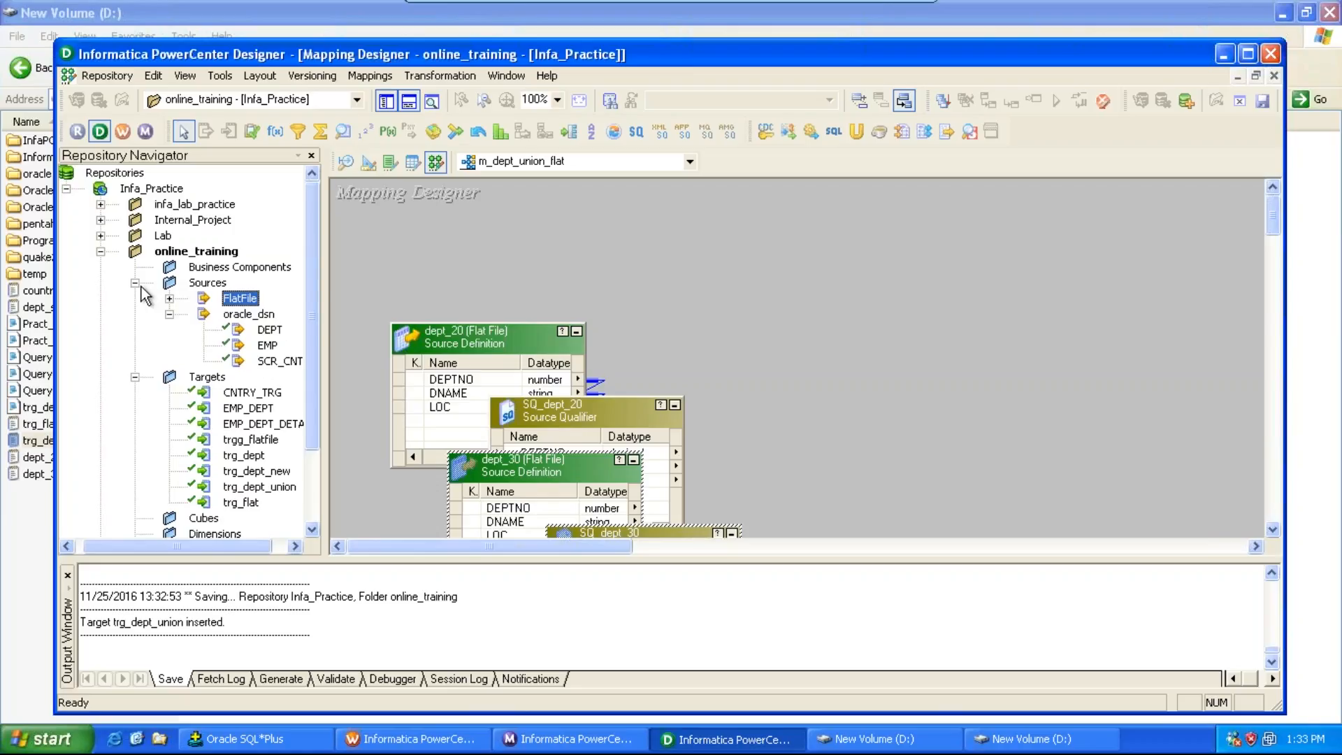
left_click(135, 283)
left_click(136, 284)
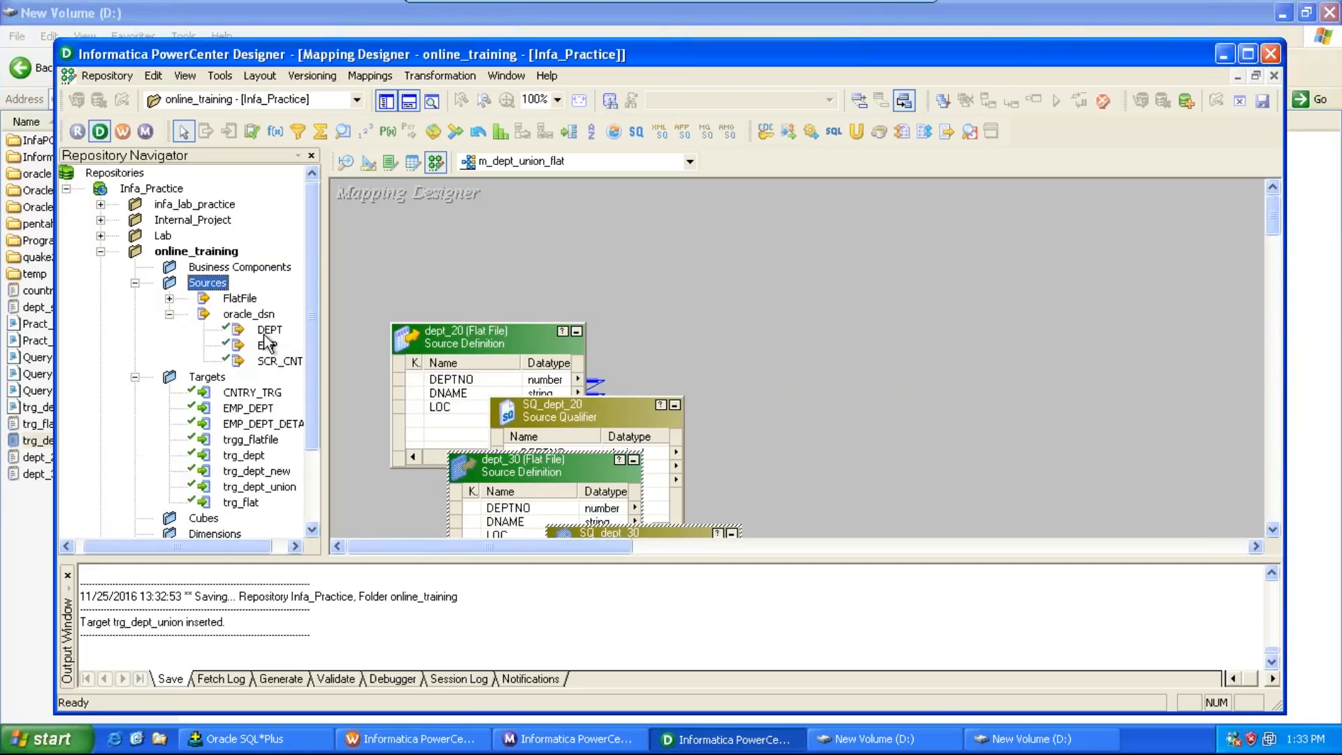
left_click(267, 329)
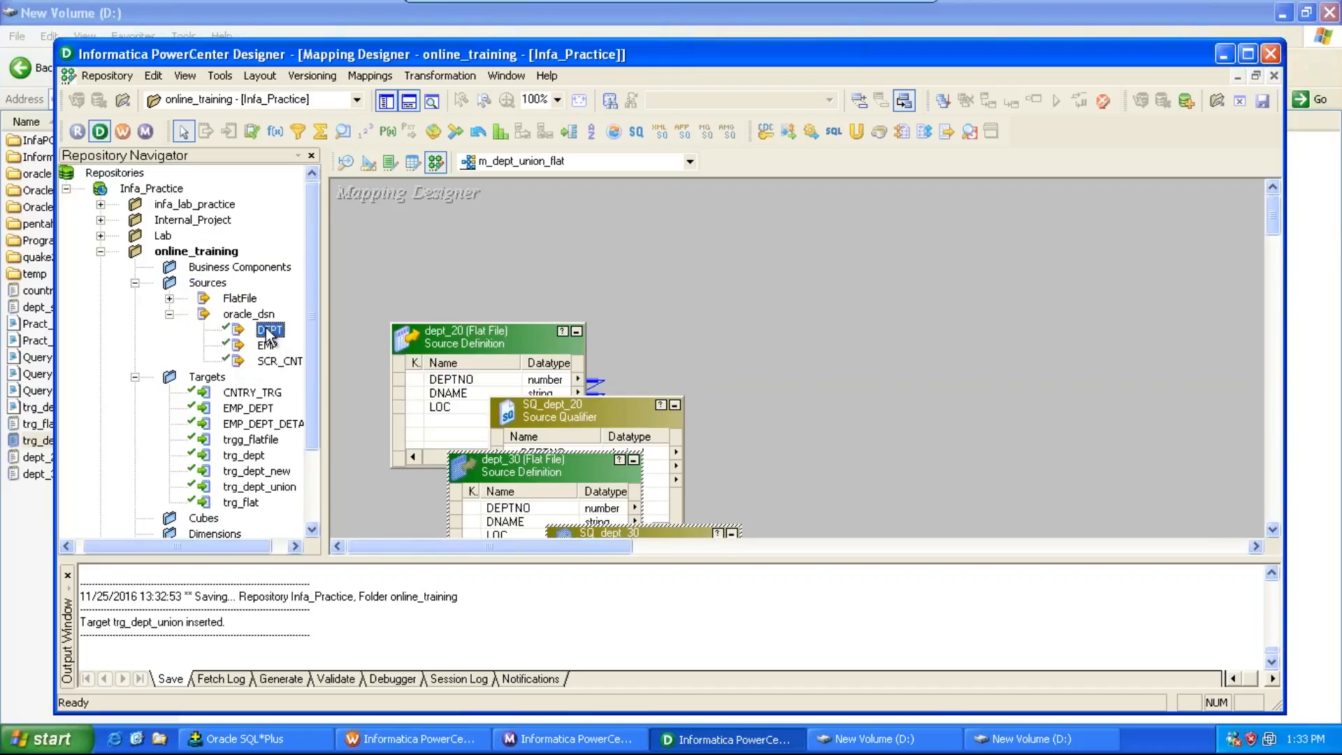
left_click(815, 748)
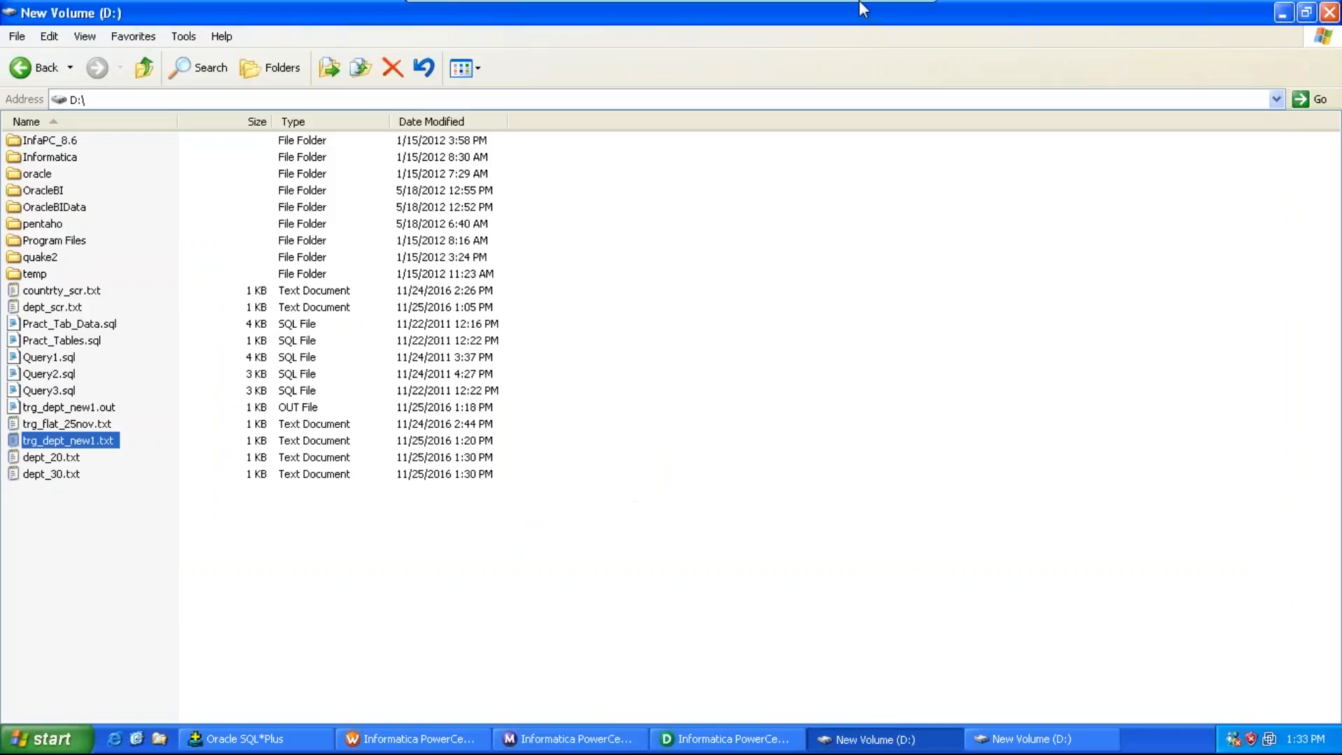
left_click(886, 14)
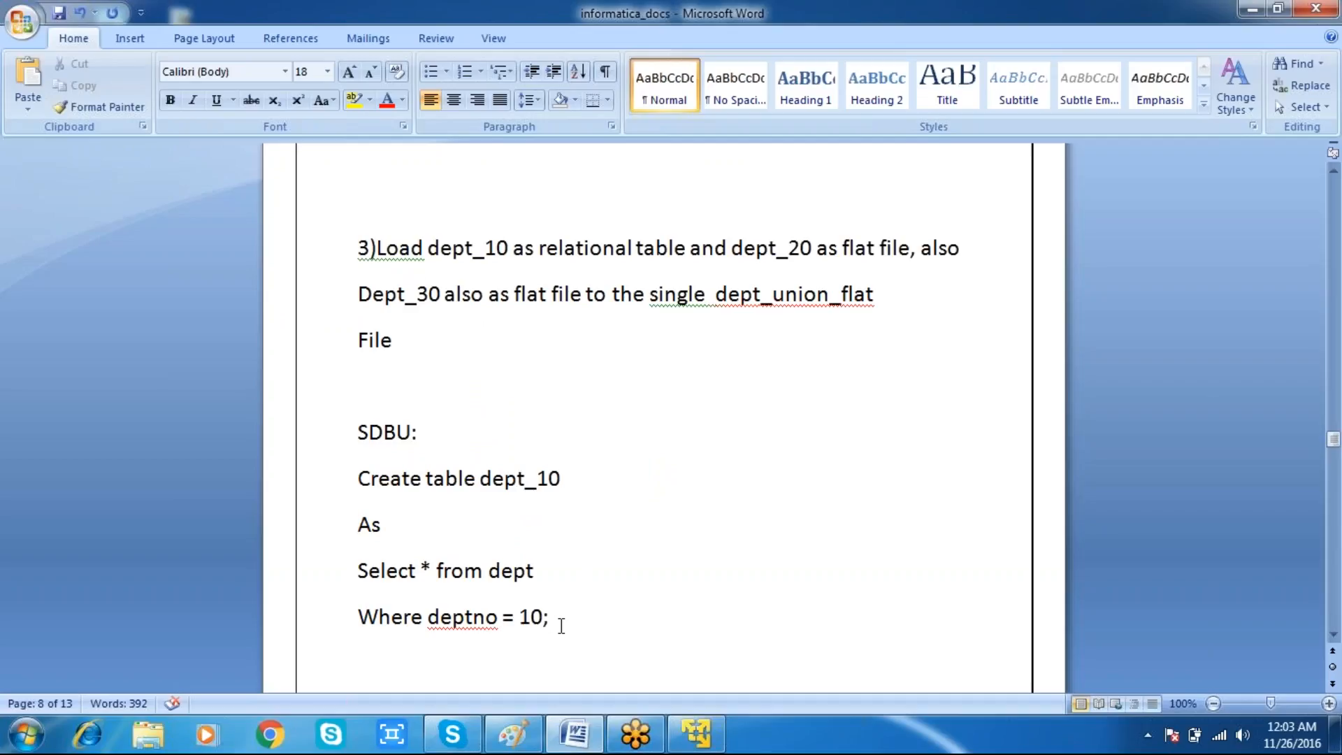
left_click_drag(561, 624, 347, 490)
key("ctrl+c")
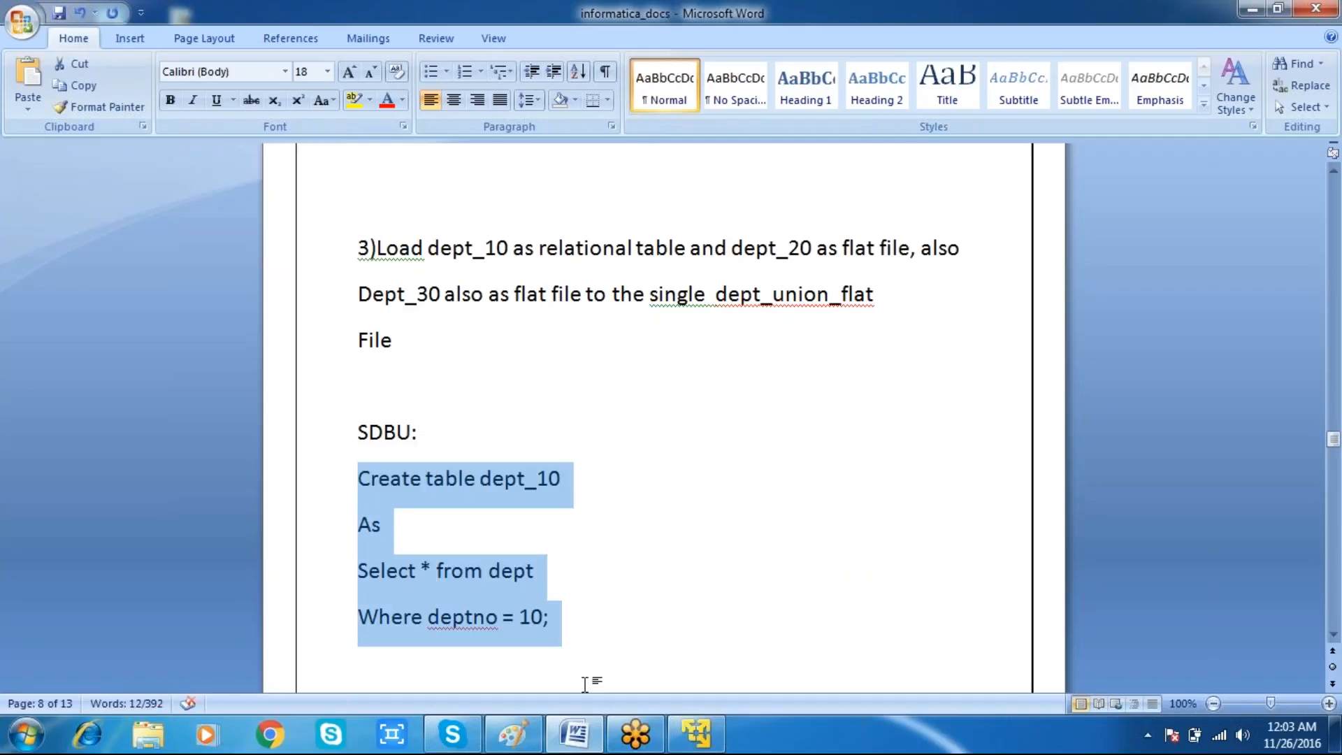
left_click(696, 735)
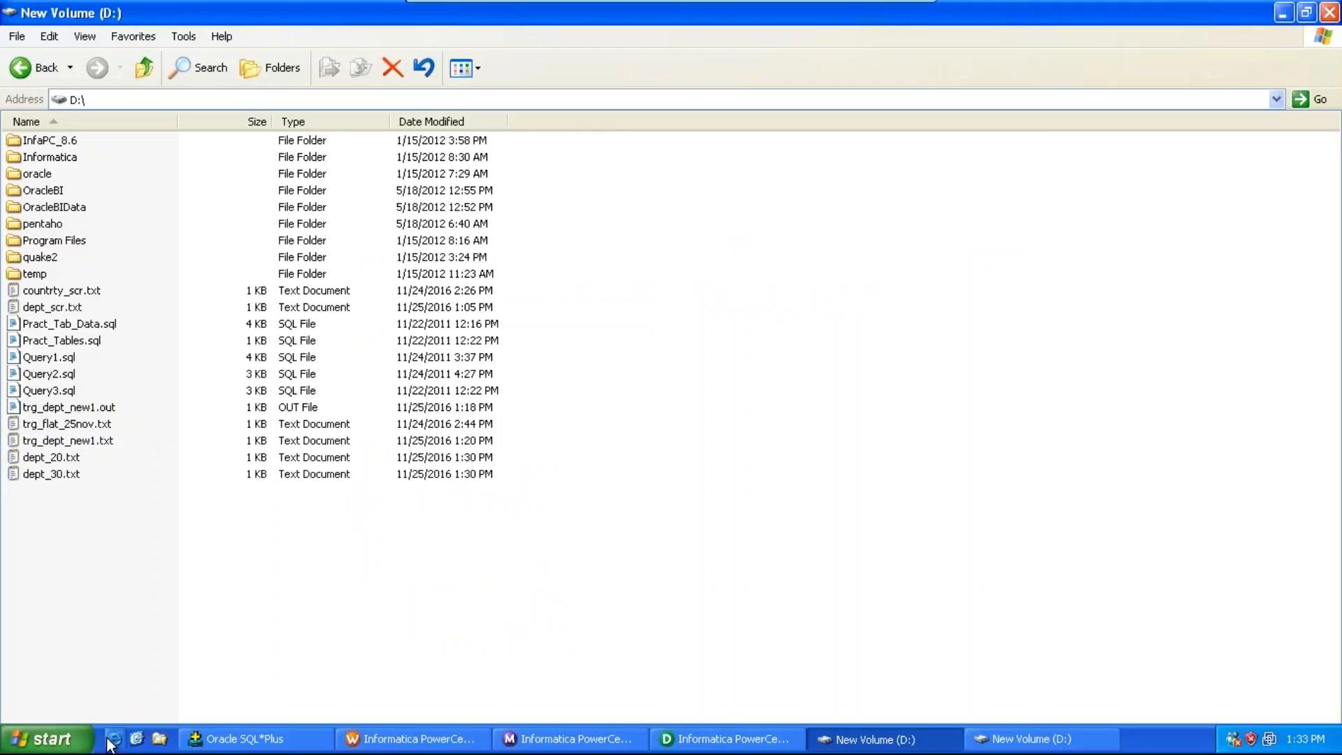
Step: Open SQL*Plus, log in with the database username and password, and run the pasted statement creating dept_10
left_click(77, 743)
left_click(123, 438)
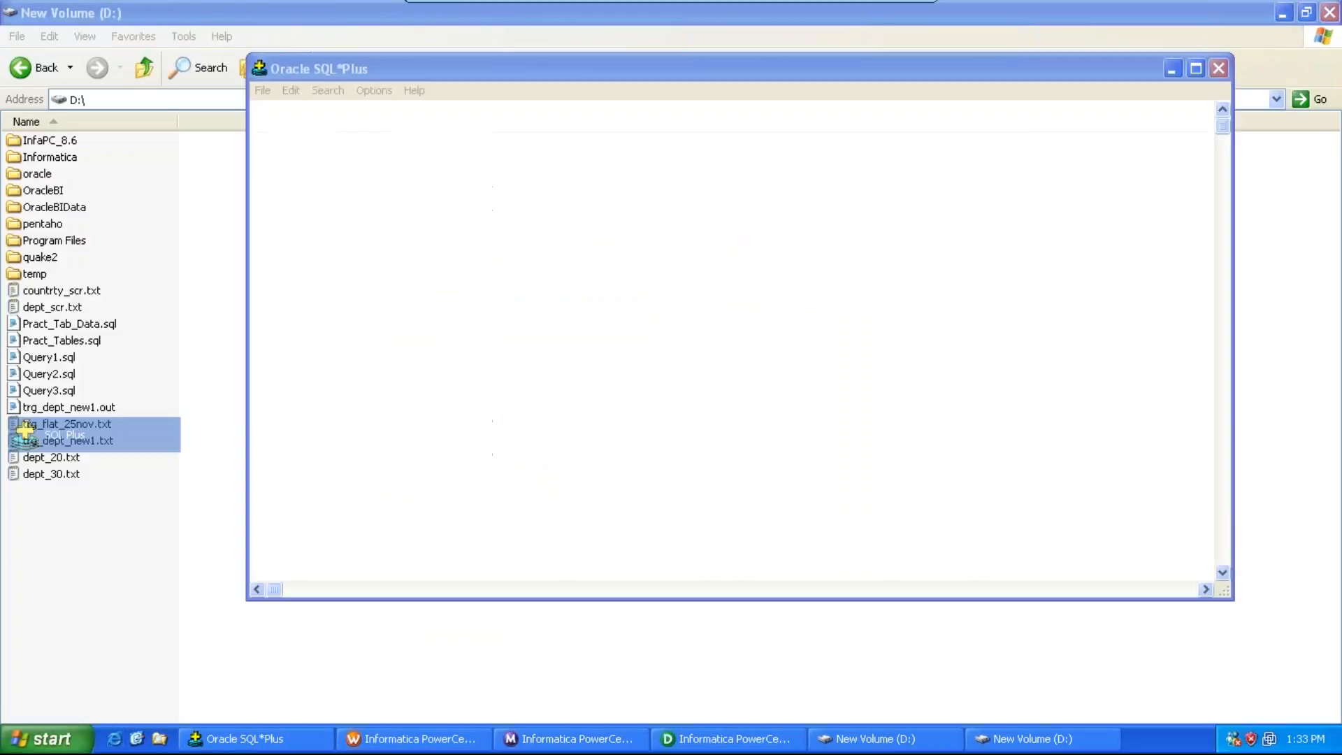
type("sdb")
type("sdbu")
key("Return")
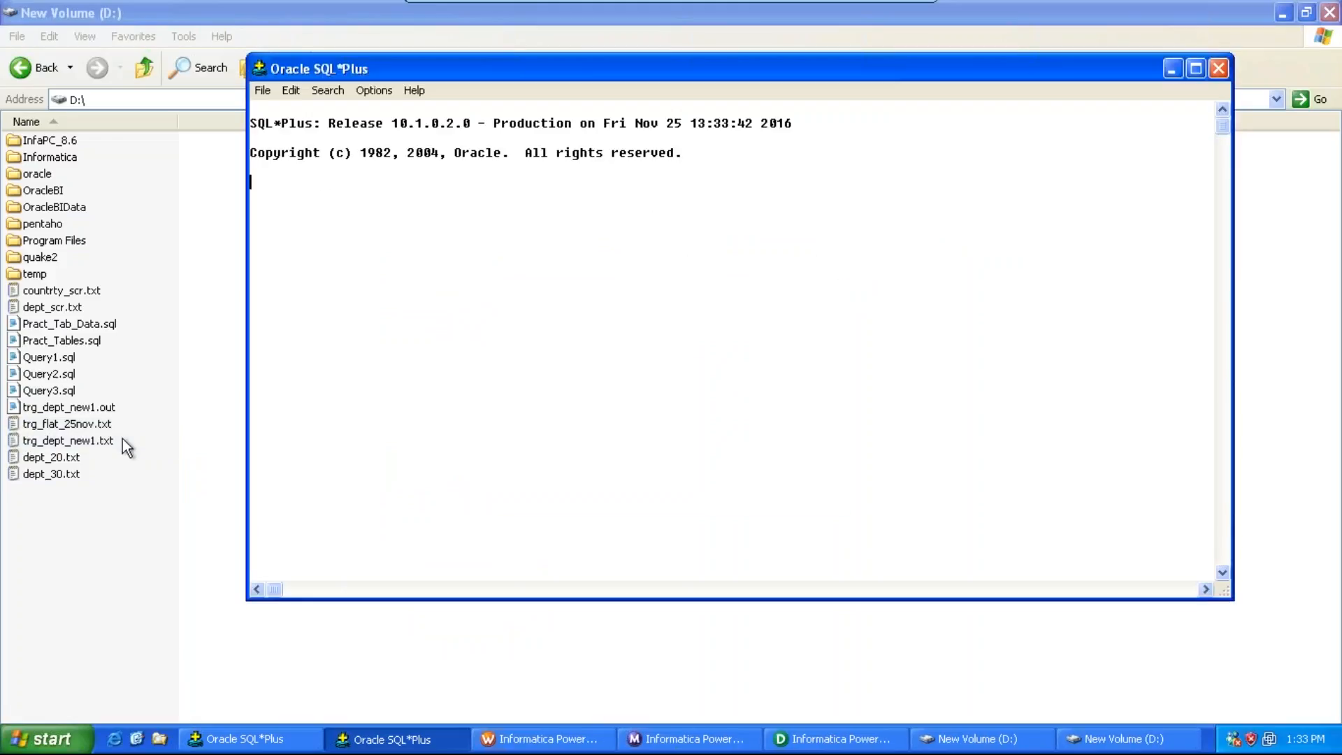
key("ctrl+v")
Step: Query all rows of the dept_10 table with select * from dept_10;
type("select ")
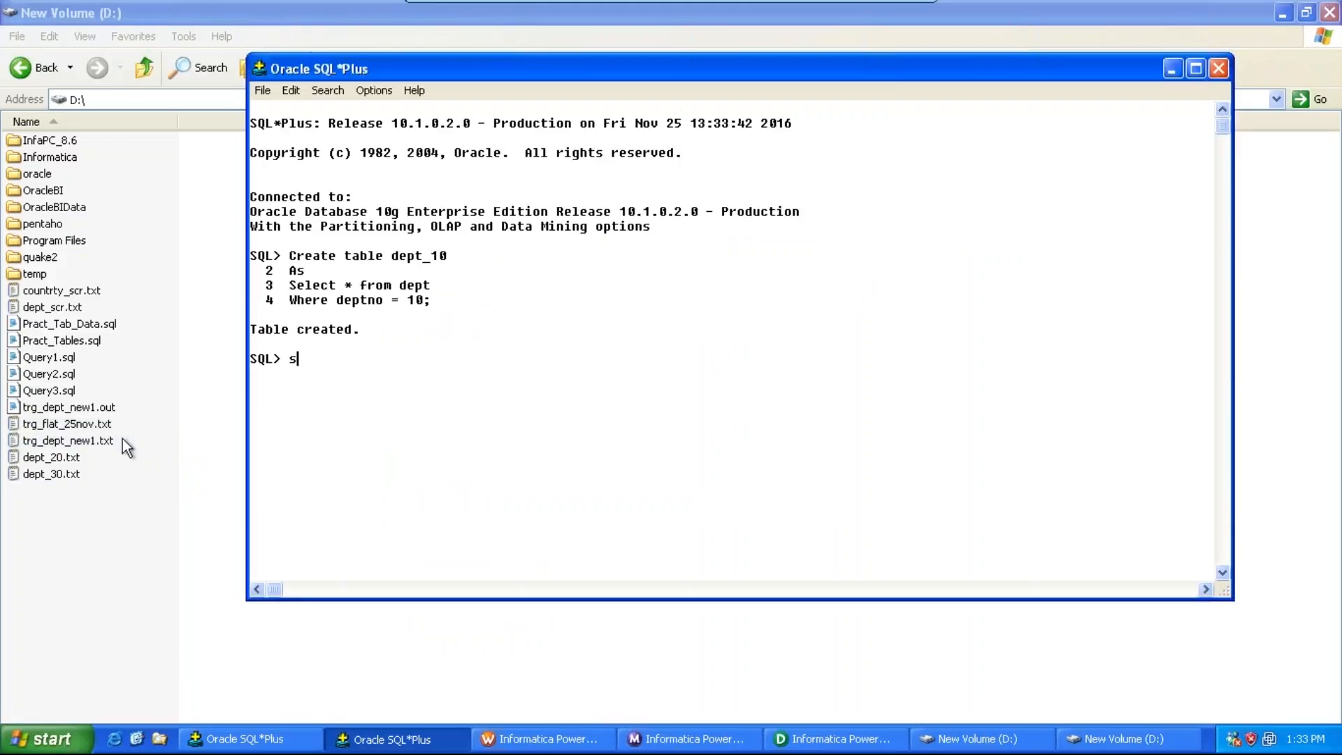
type("* from dept_10;")
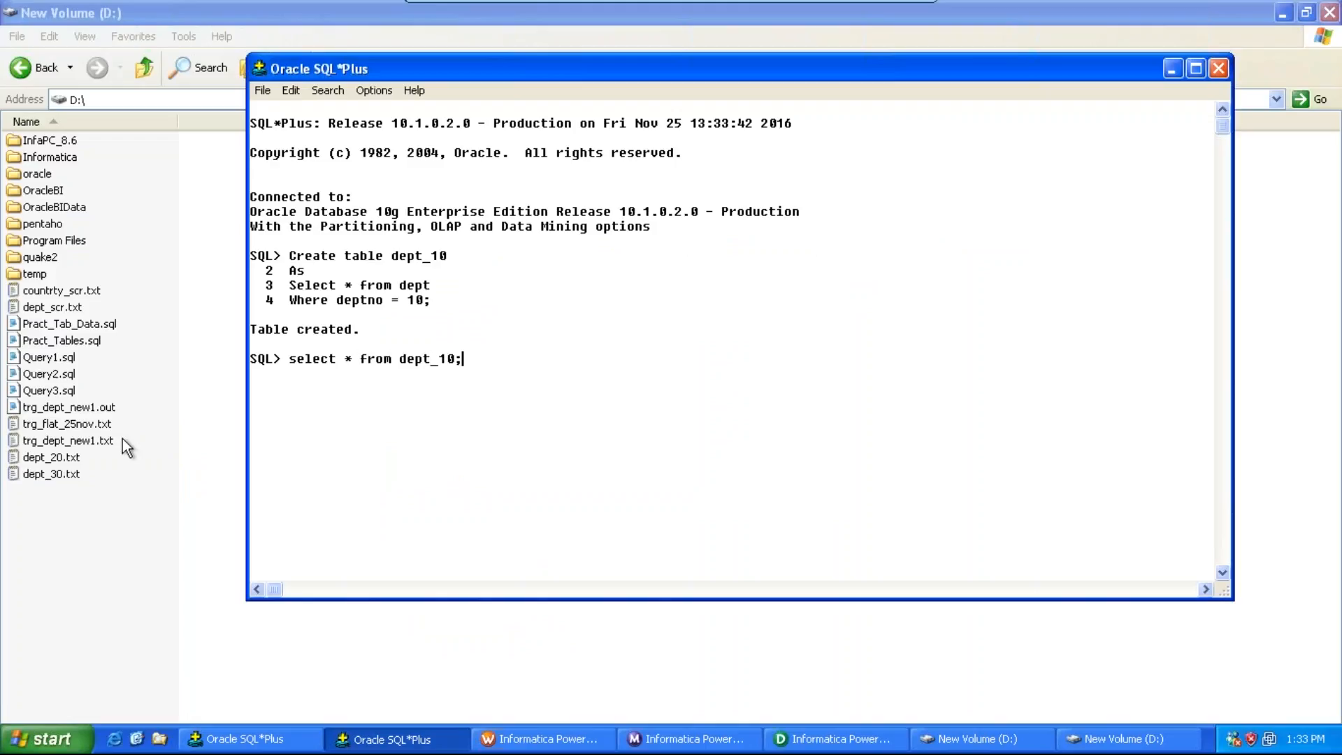
key("Return")
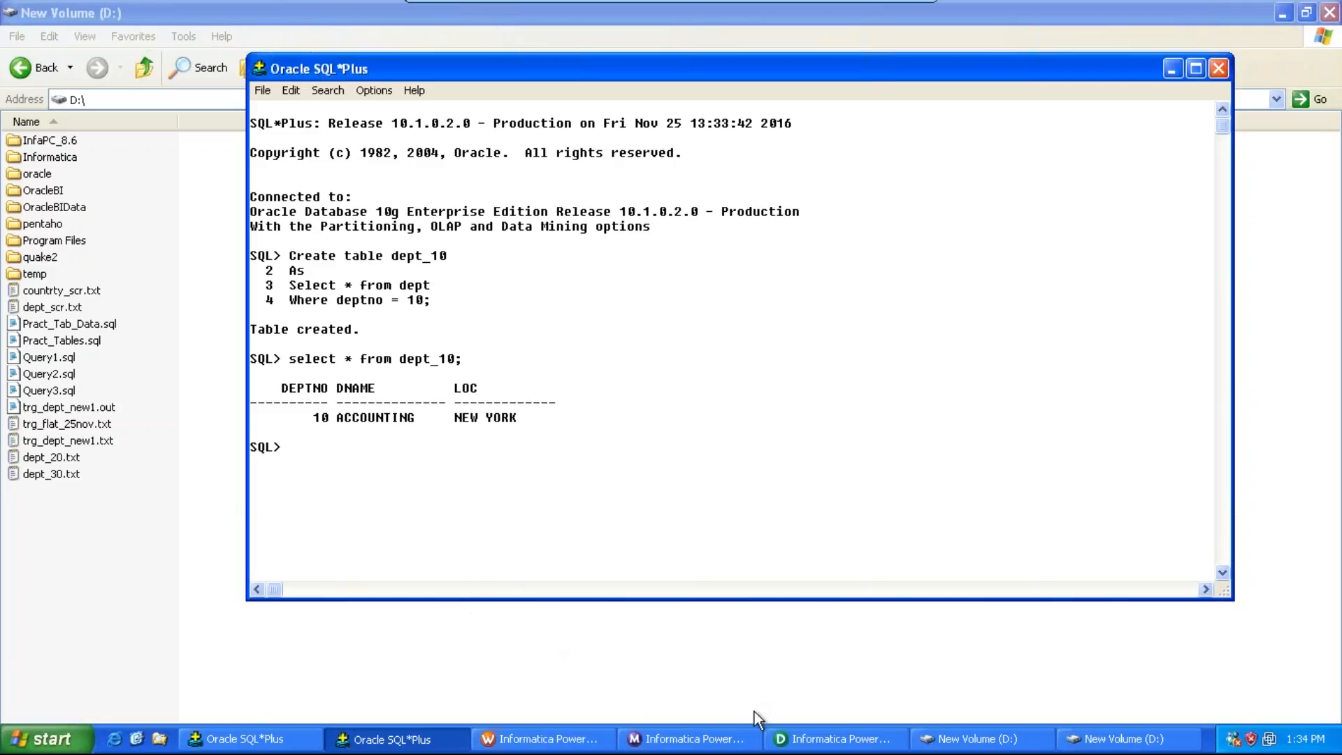
Step: Start a database import in the Source Analyzer and connect through oracle_dsn with the database username and password
left_click(830, 741)
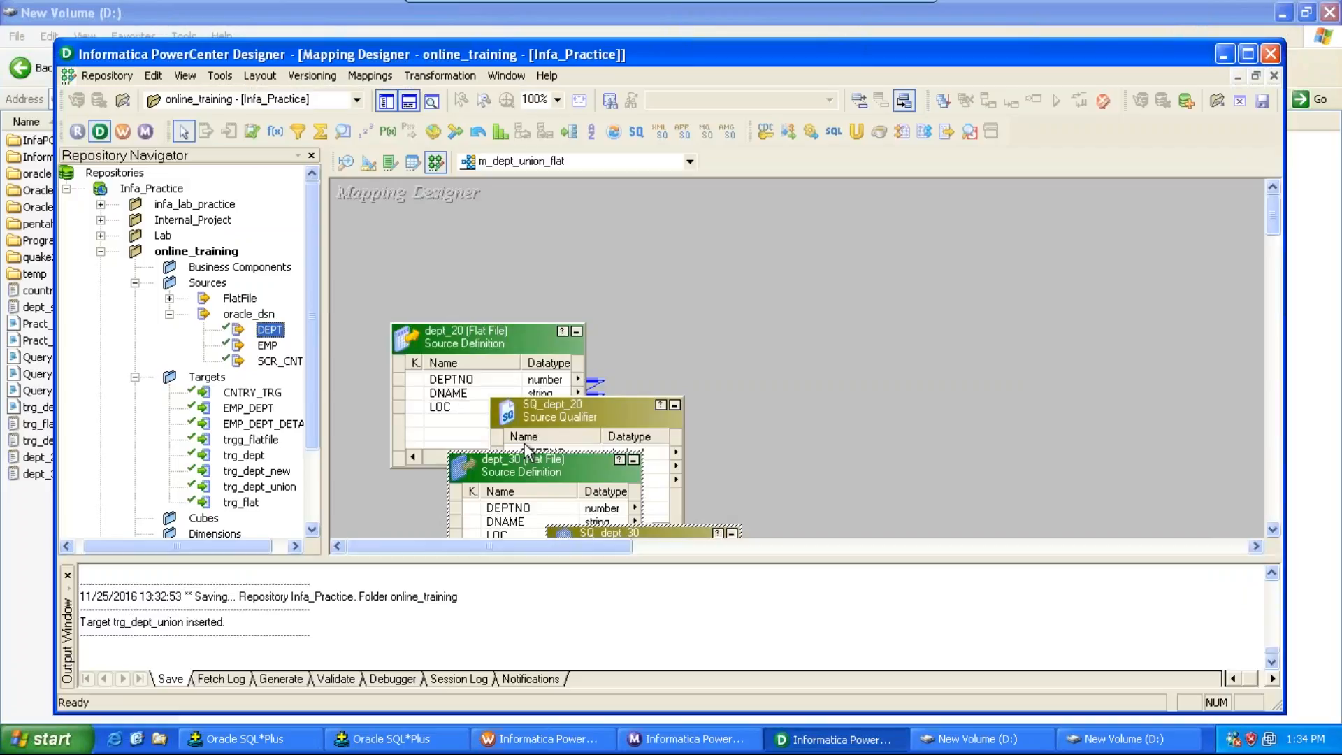
left_click(220, 75)
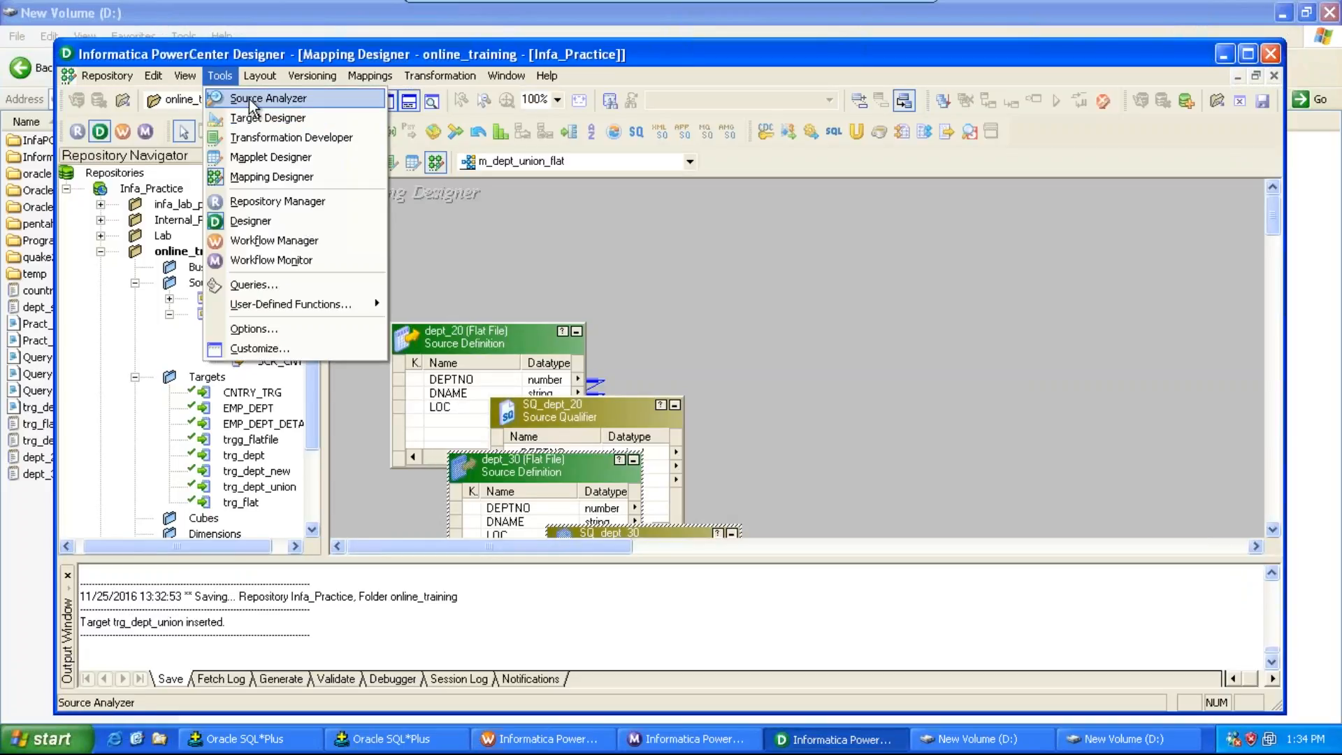
left_click(253, 99)
left_click(372, 76)
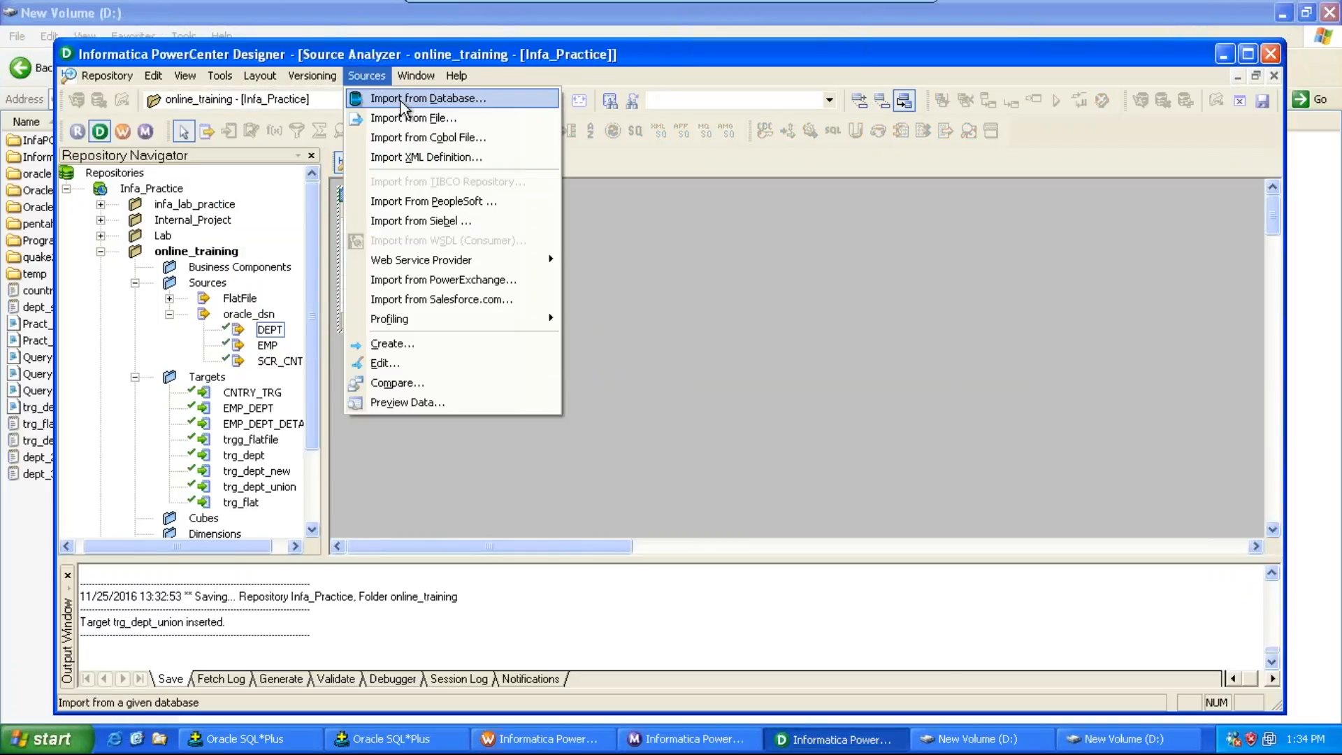
left_click(402, 104)
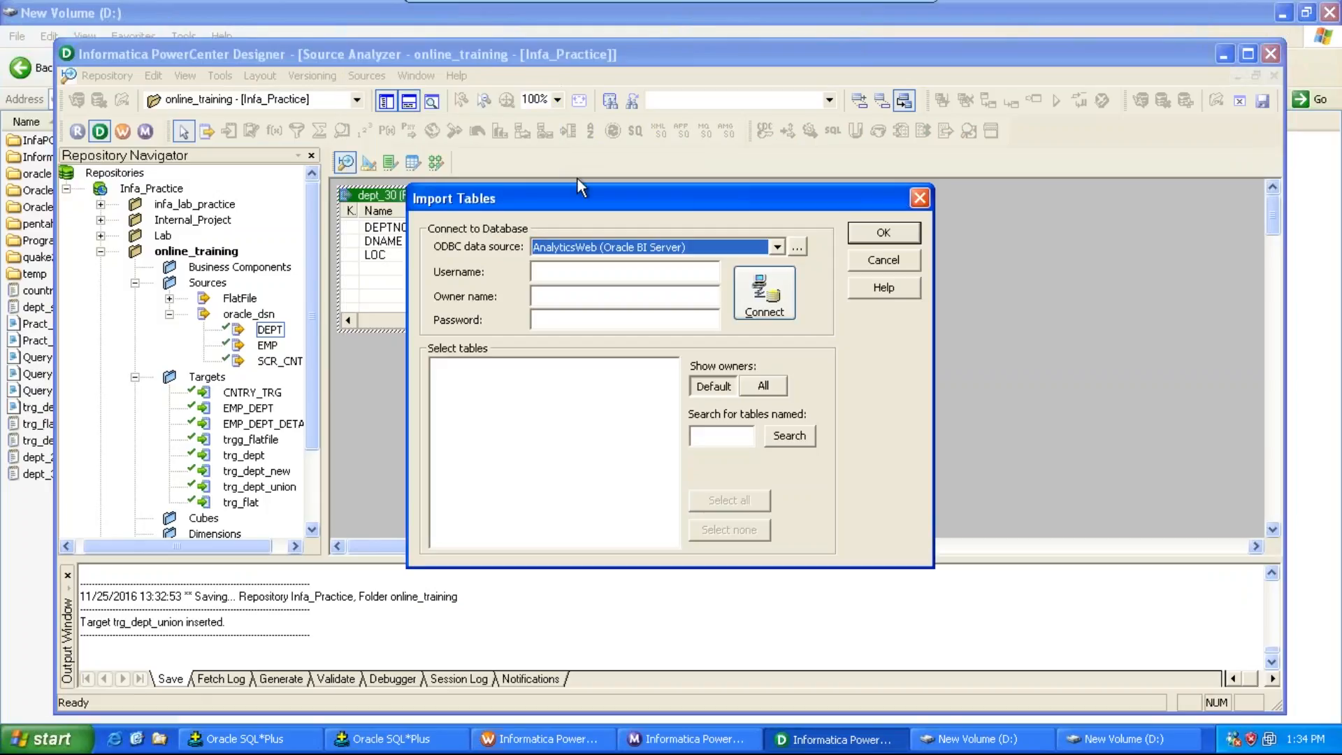
left_click(778, 250)
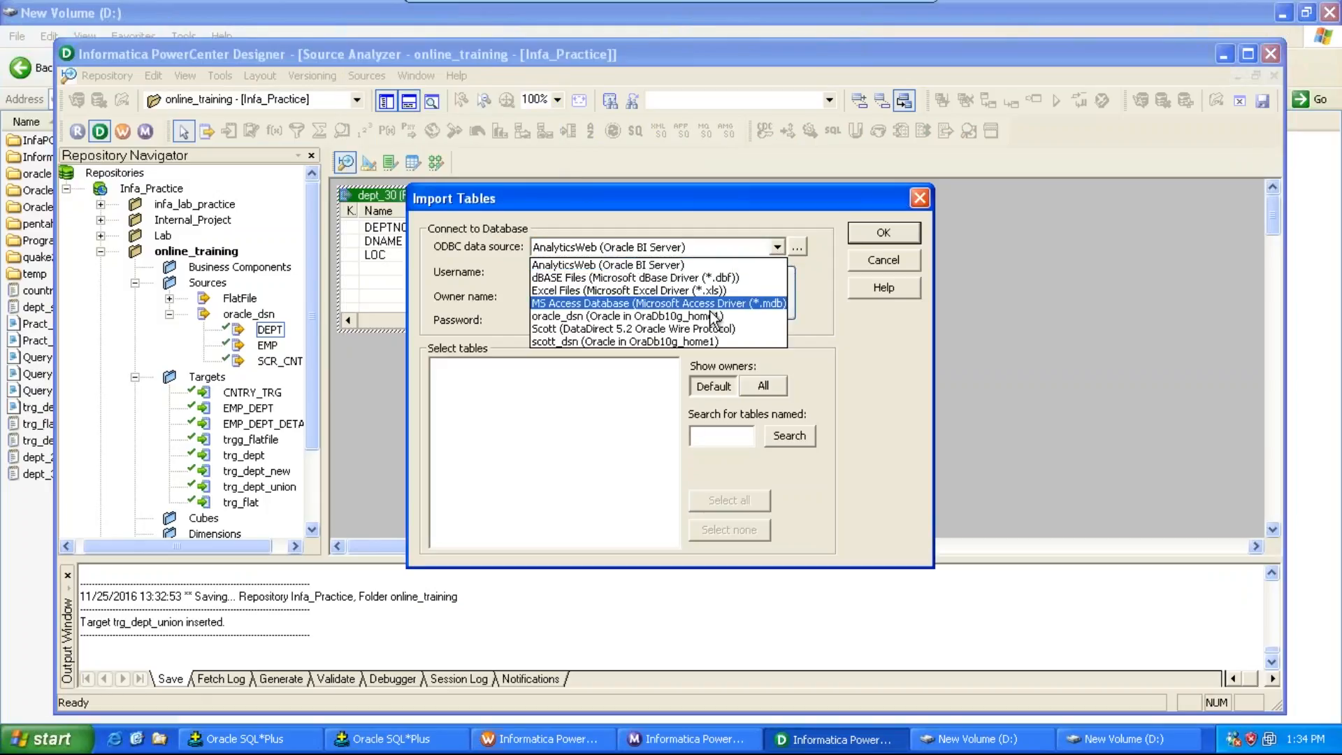
left_click(769, 339)
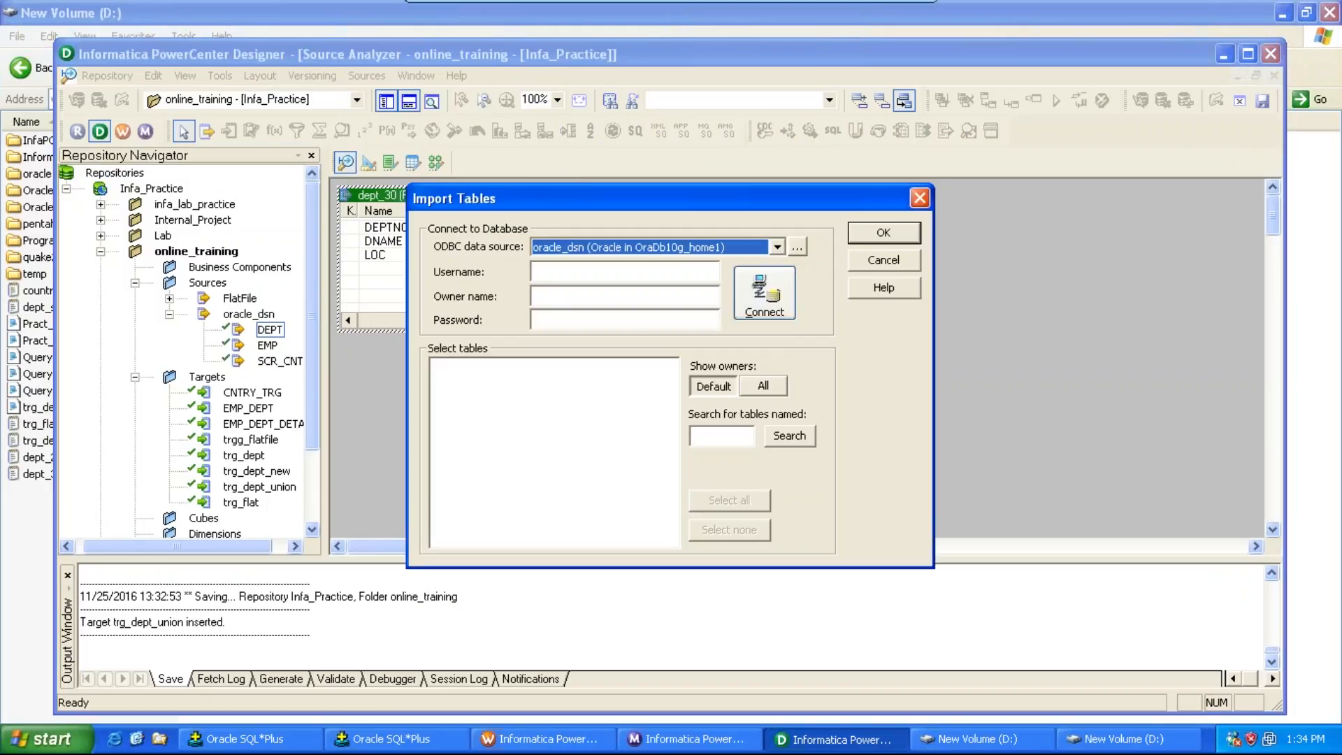
left_click(615, 279)
type("sdbu")
key("Tab")
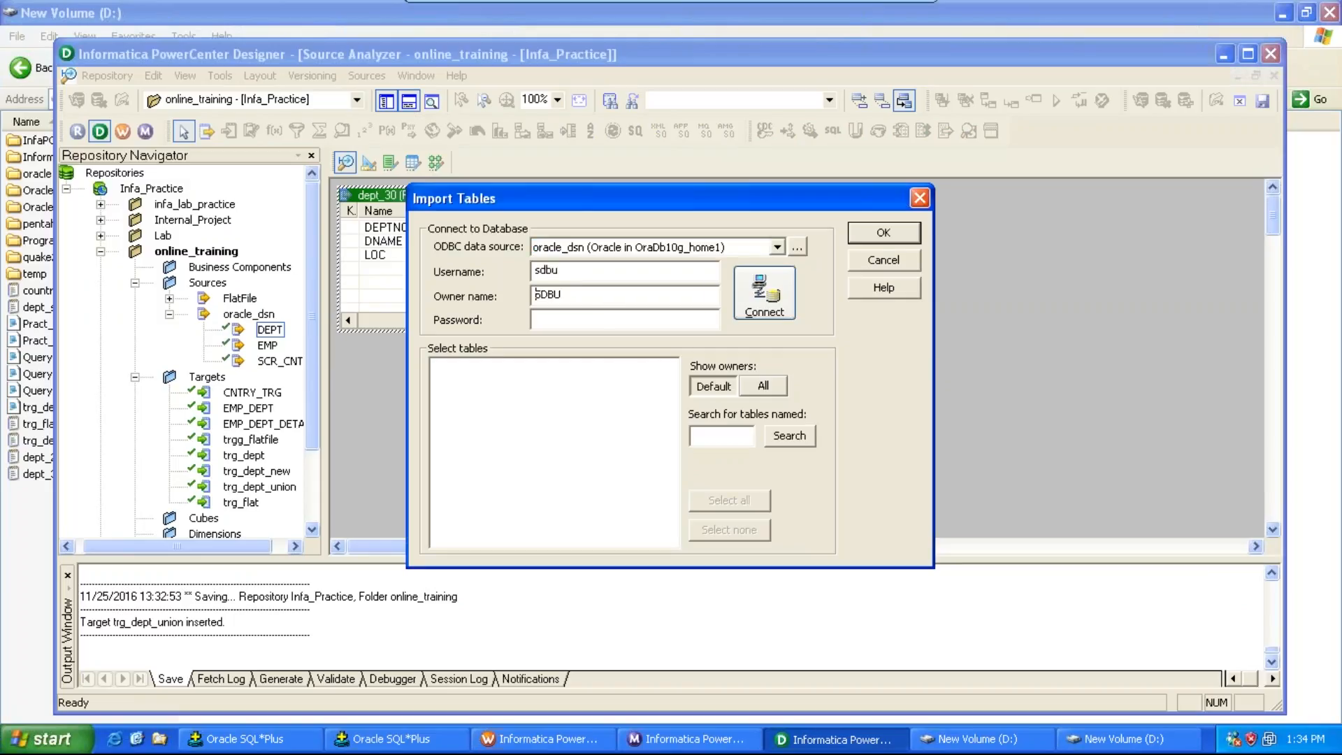
type("****")
left_click(760, 299)
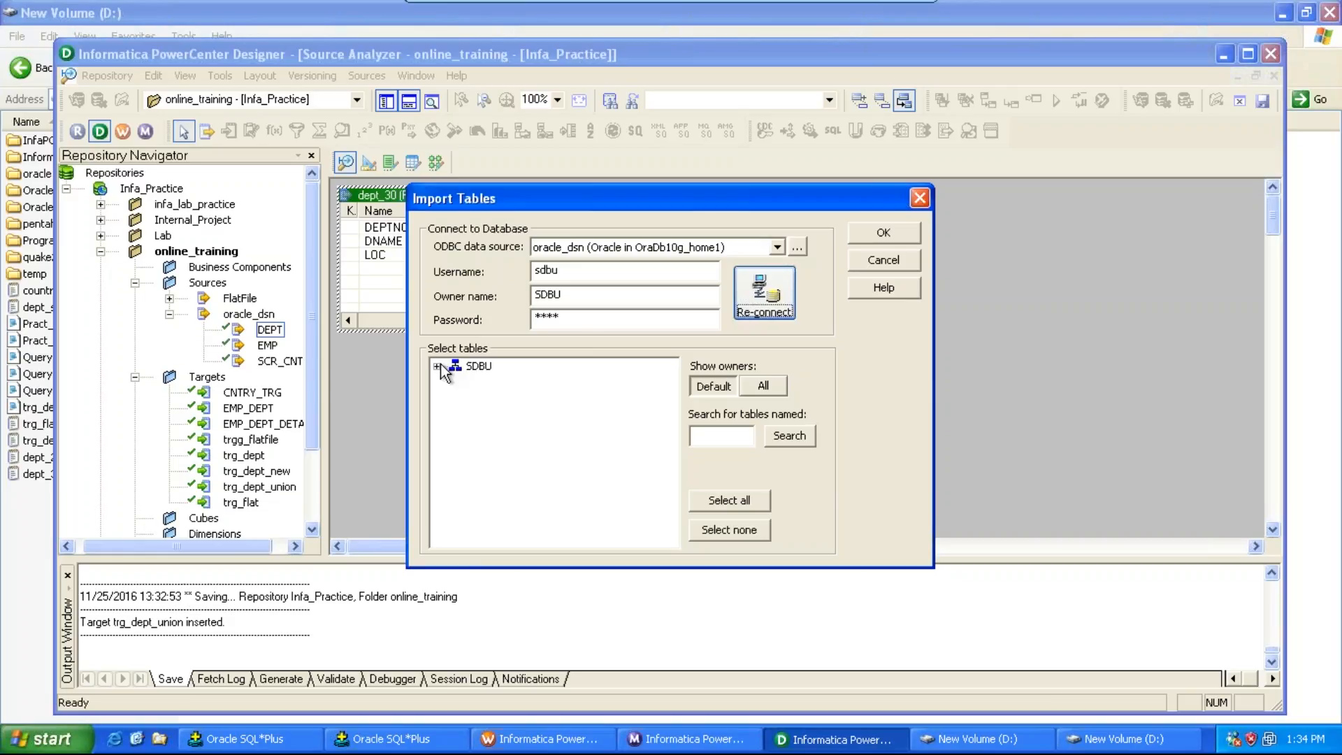
Step: Import the DEPT_10 table from the SDBU schema as a source definition
left_click(455, 381)
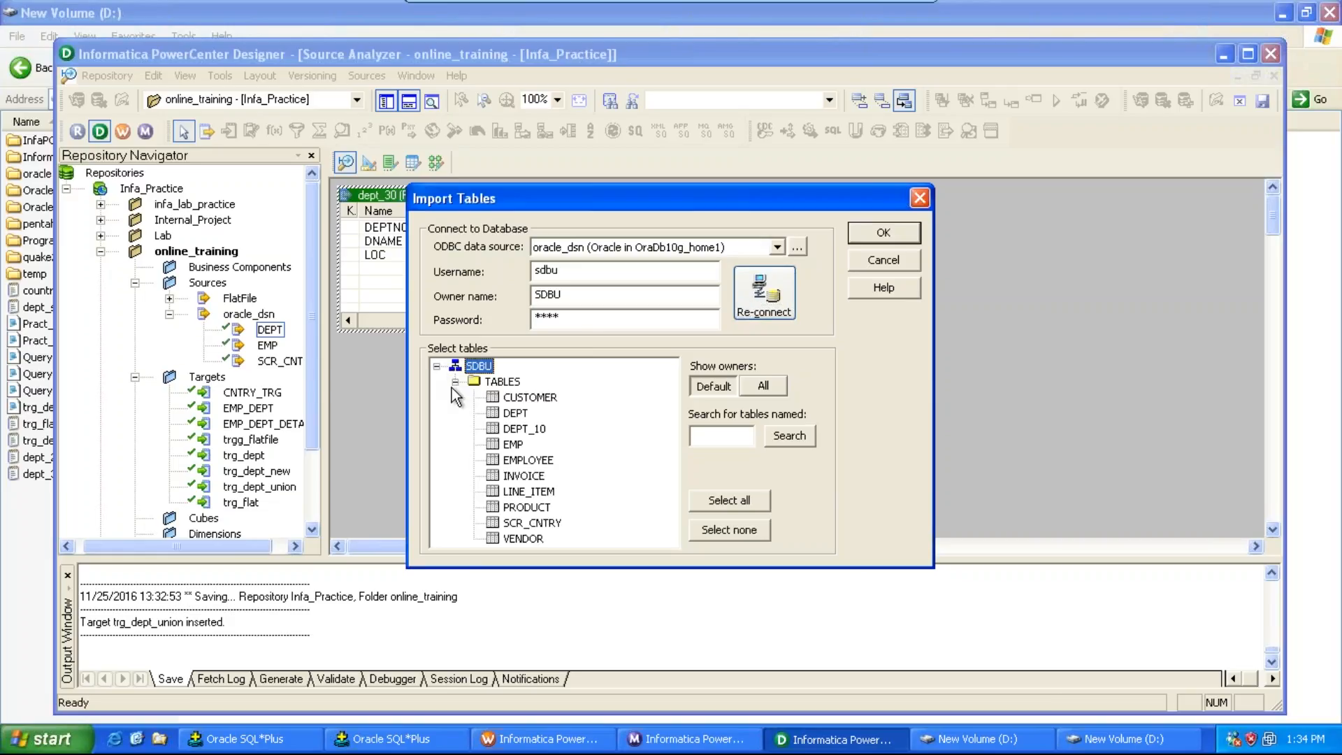
left_click(509, 429)
left_click(862, 233)
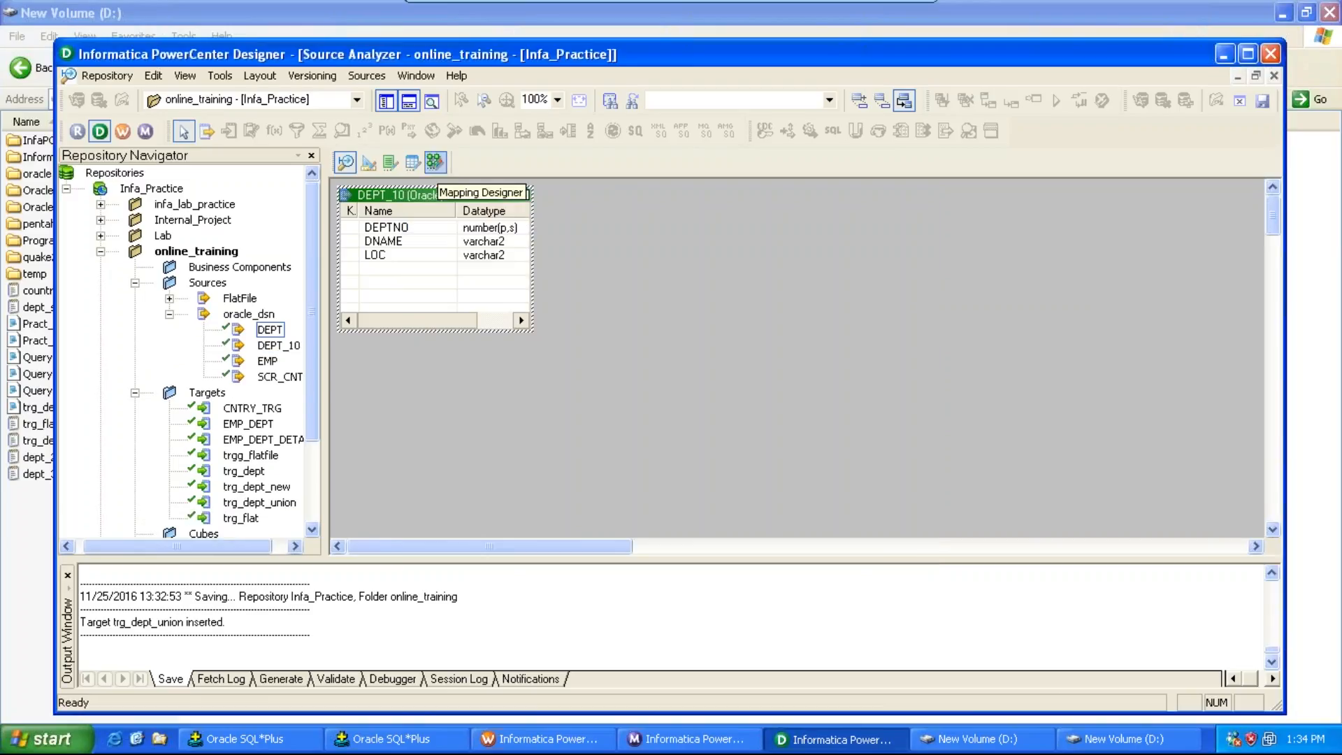
Step: Return to the Mapping Designer and add the DEPT_10 source and the trg_dept_union target to the mapping
left_click(435, 162)
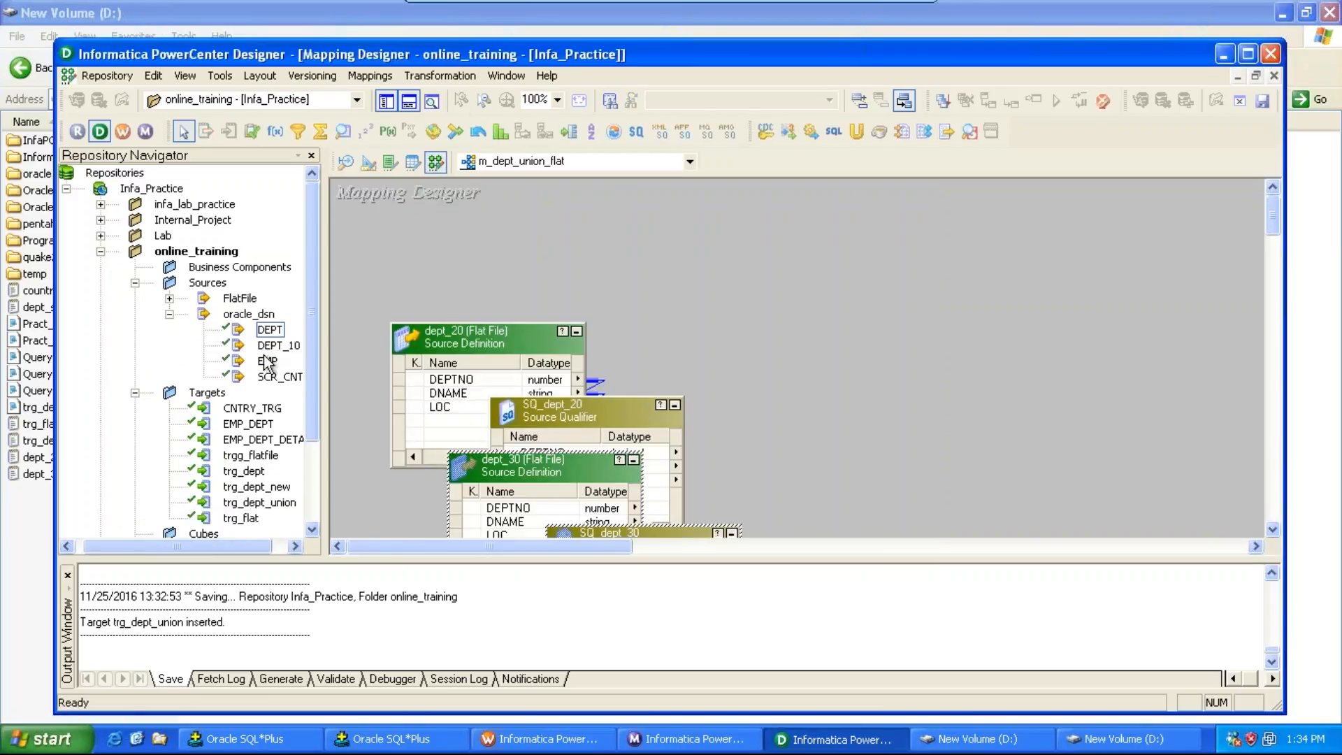
left_click_drag(272, 353, 409, 246)
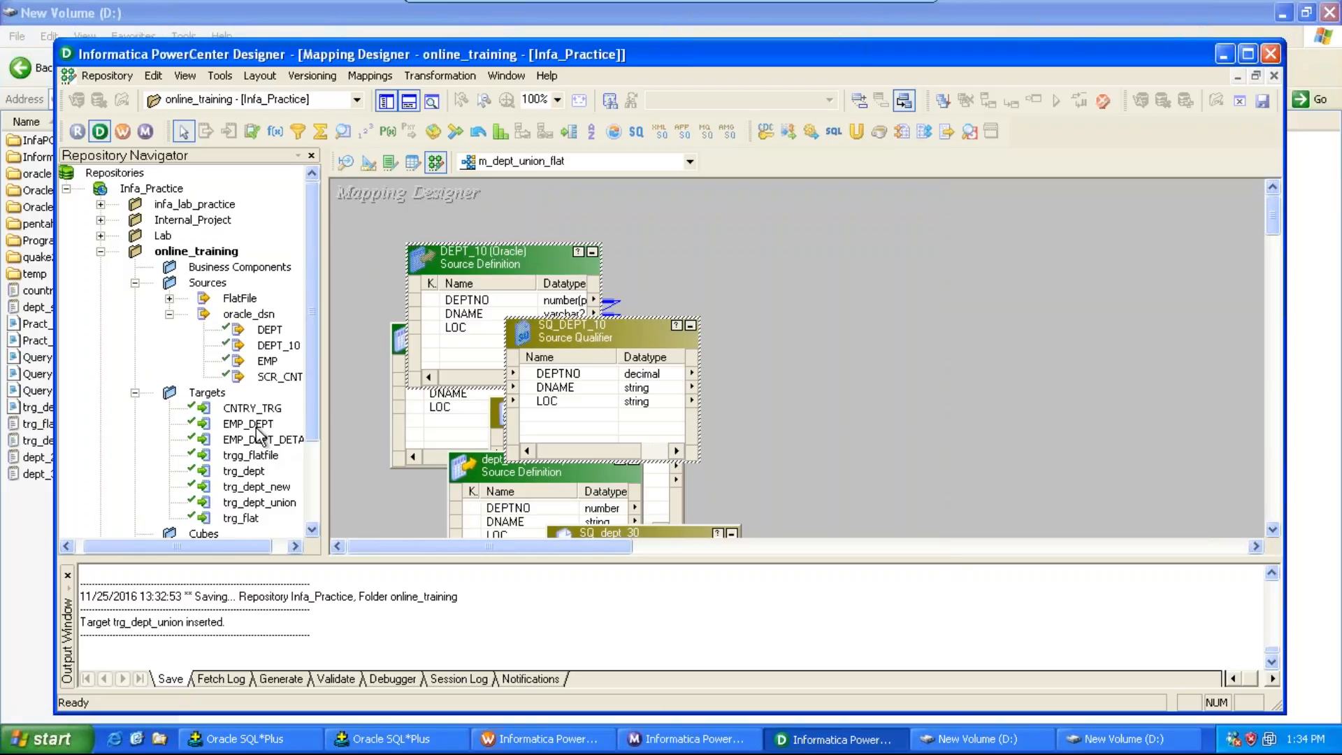
left_click(265, 503)
left_click_drag(267, 503, 972, 322)
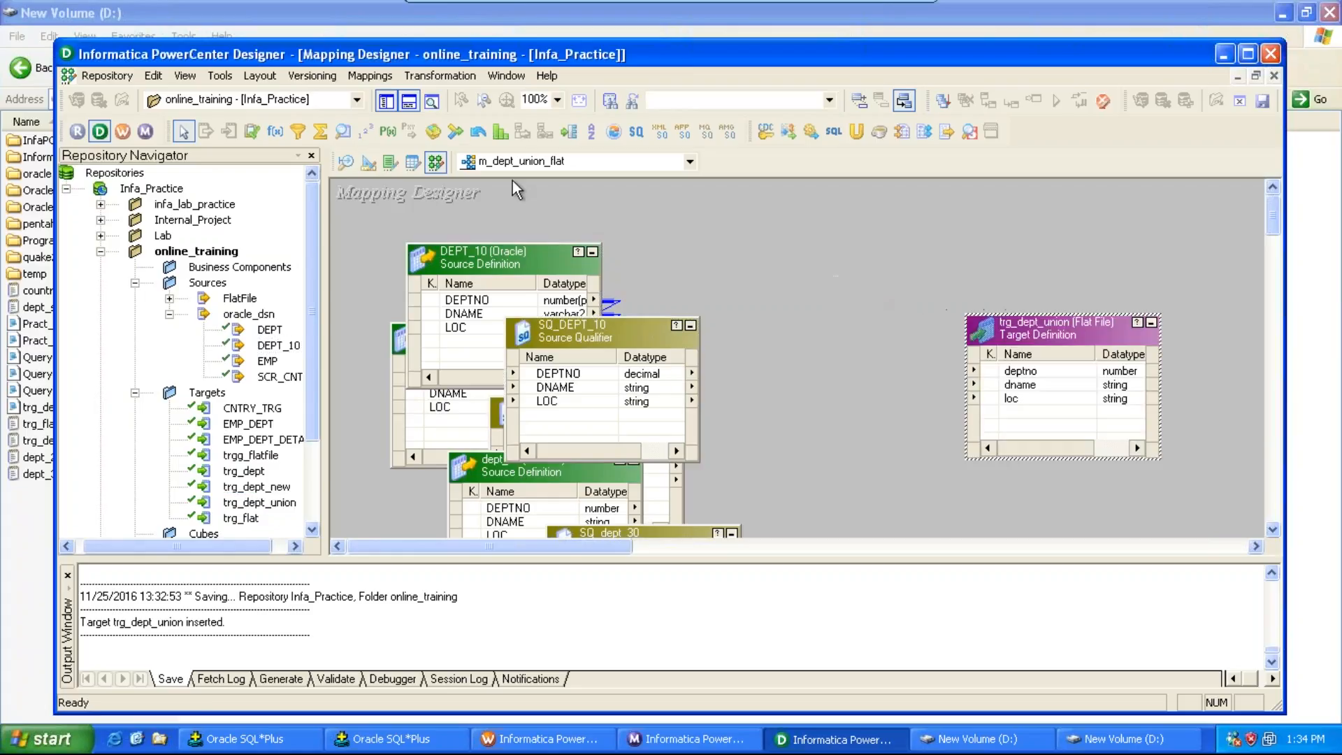
Step: Hide the output window and rearrange the source definitions and source qualifiers so none overlap
left_click(409, 101)
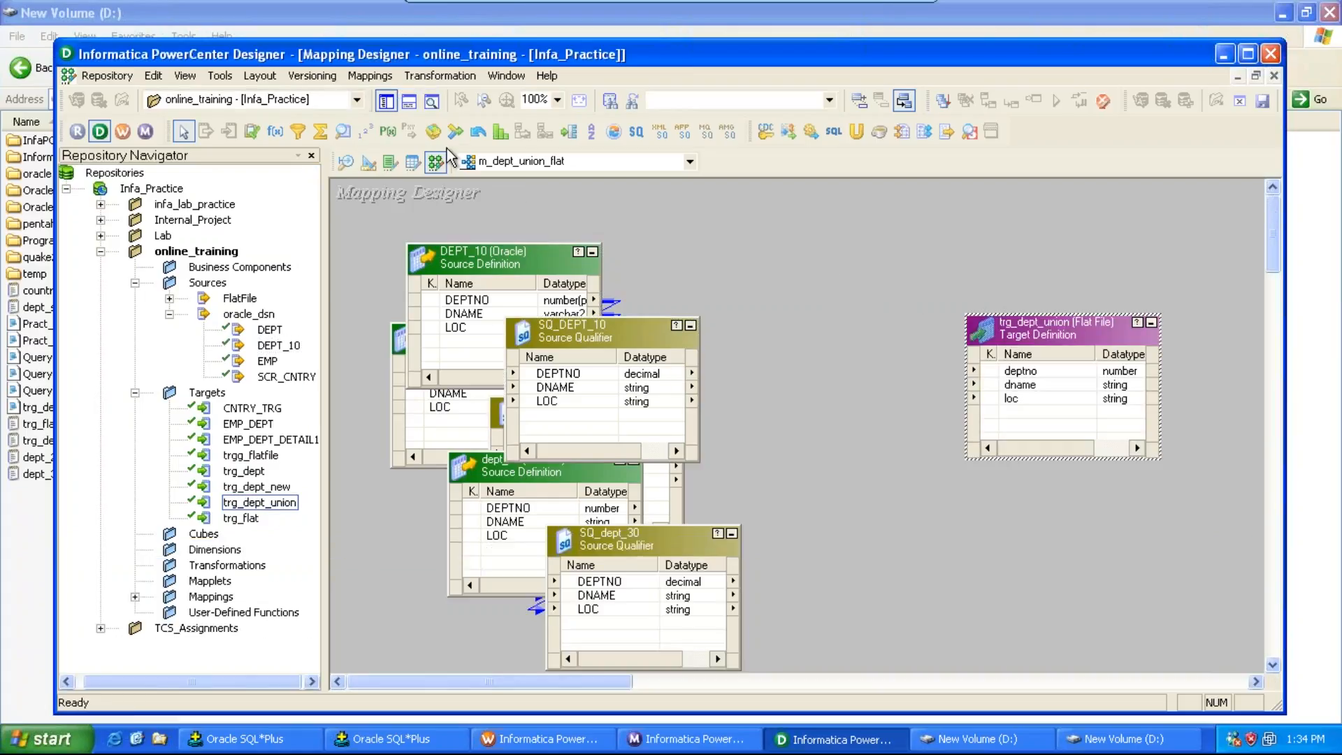
left_click(558, 107)
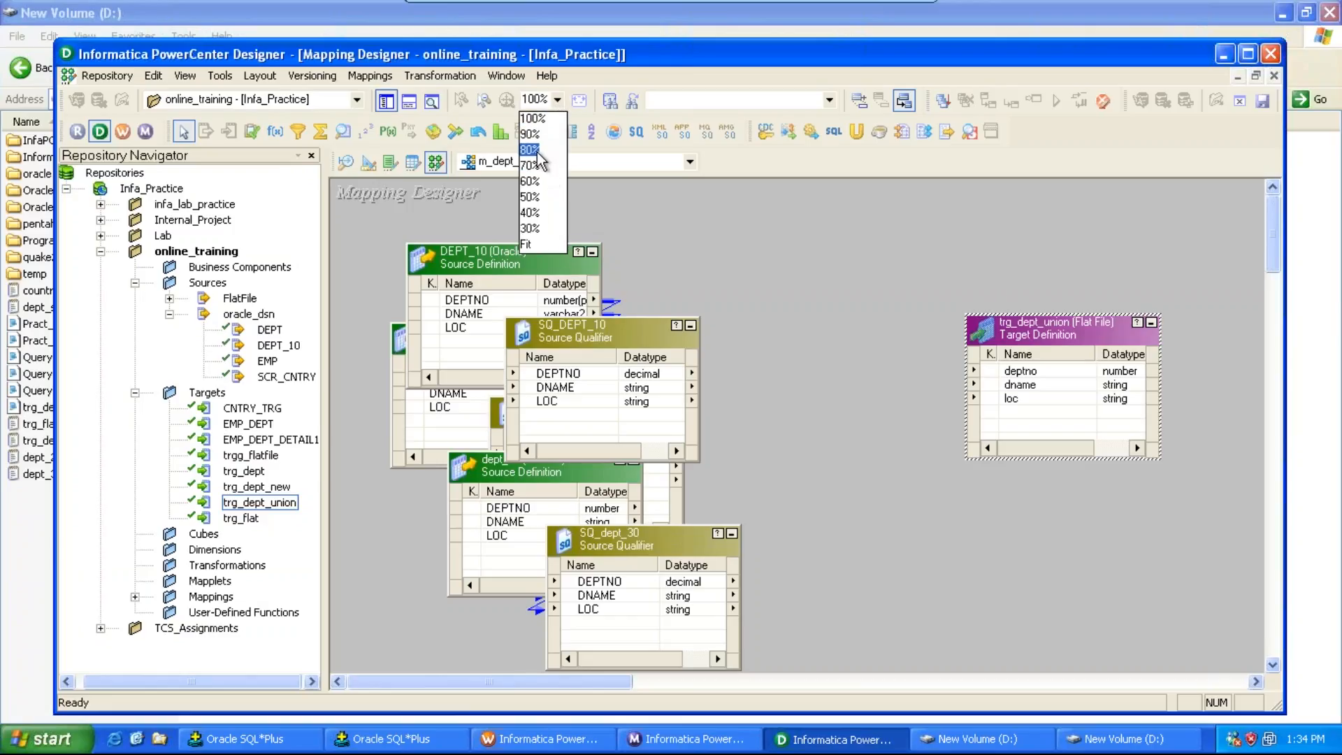
left_click(531, 149)
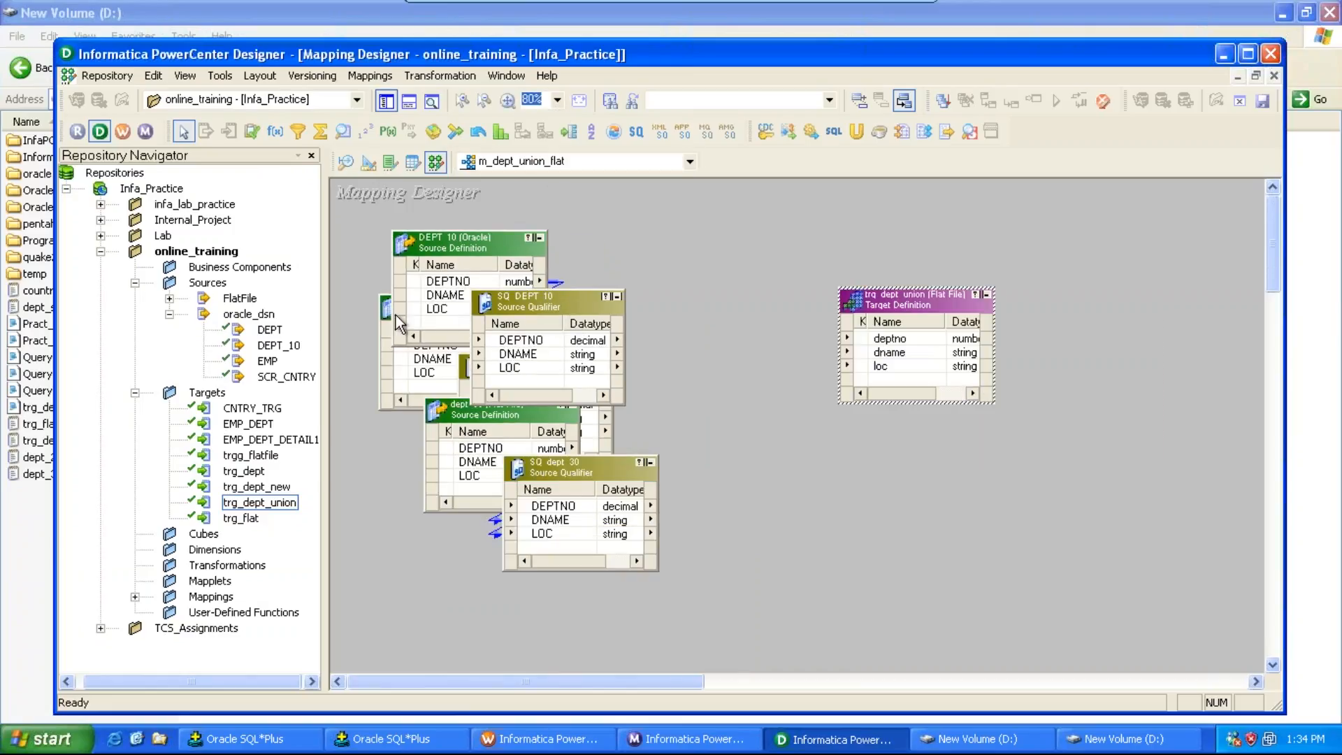
left_click_drag(384, 312, 375, 402)
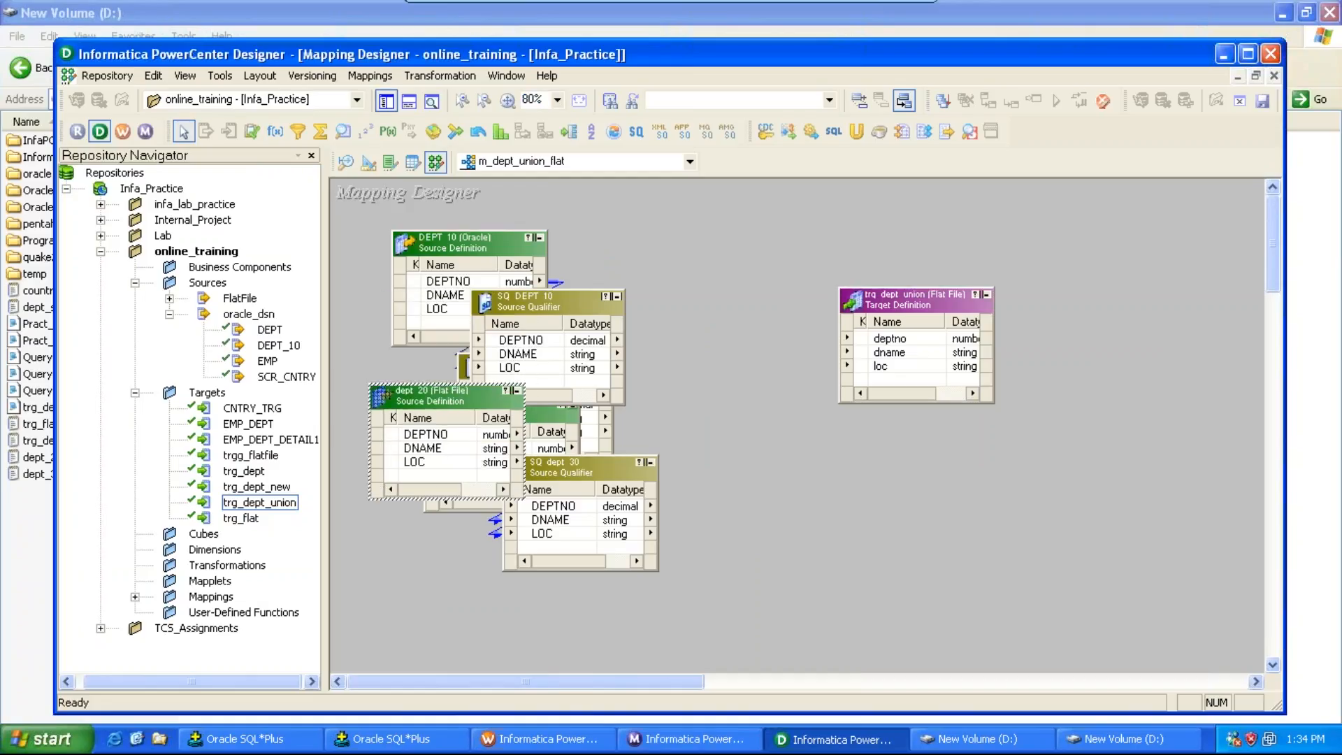
left_click(580, 398)
left_click_drag(466, 368, 469, 401)
left_click_drag(637, 476, 641, 534)
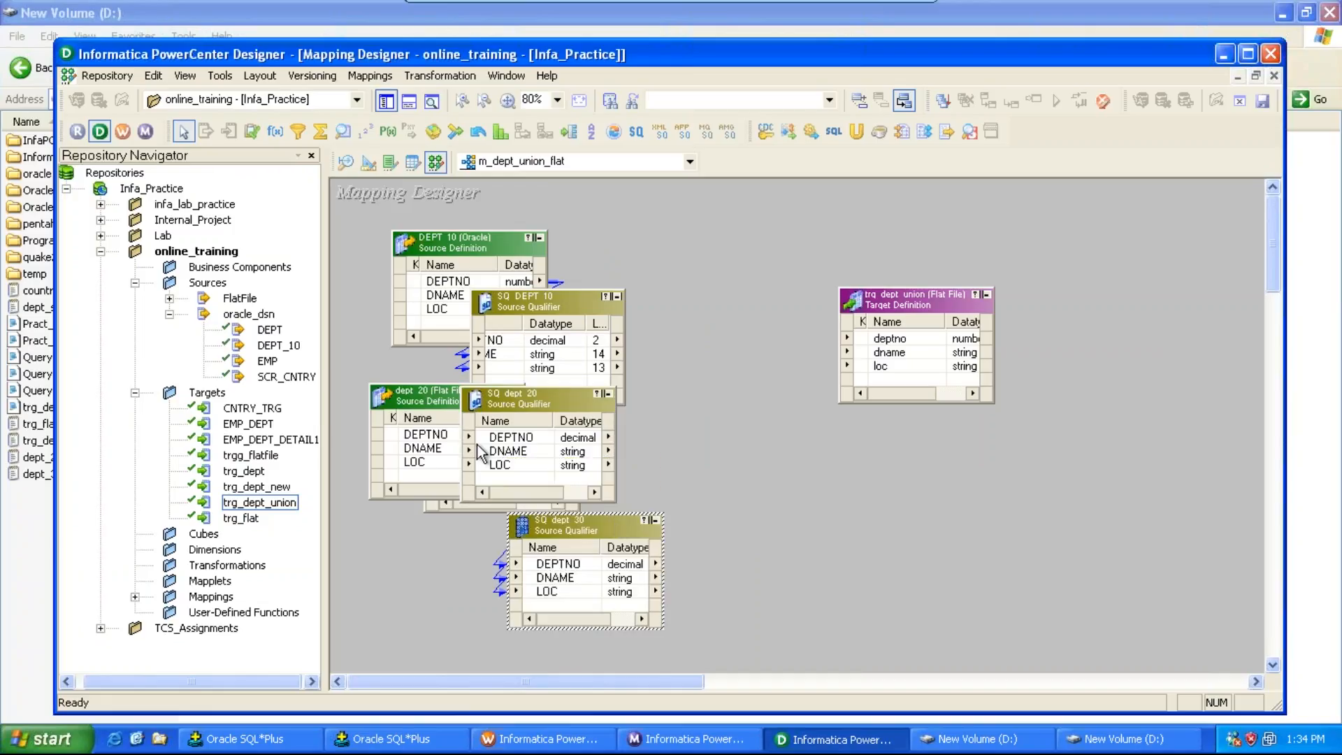
left_click(435, 505)
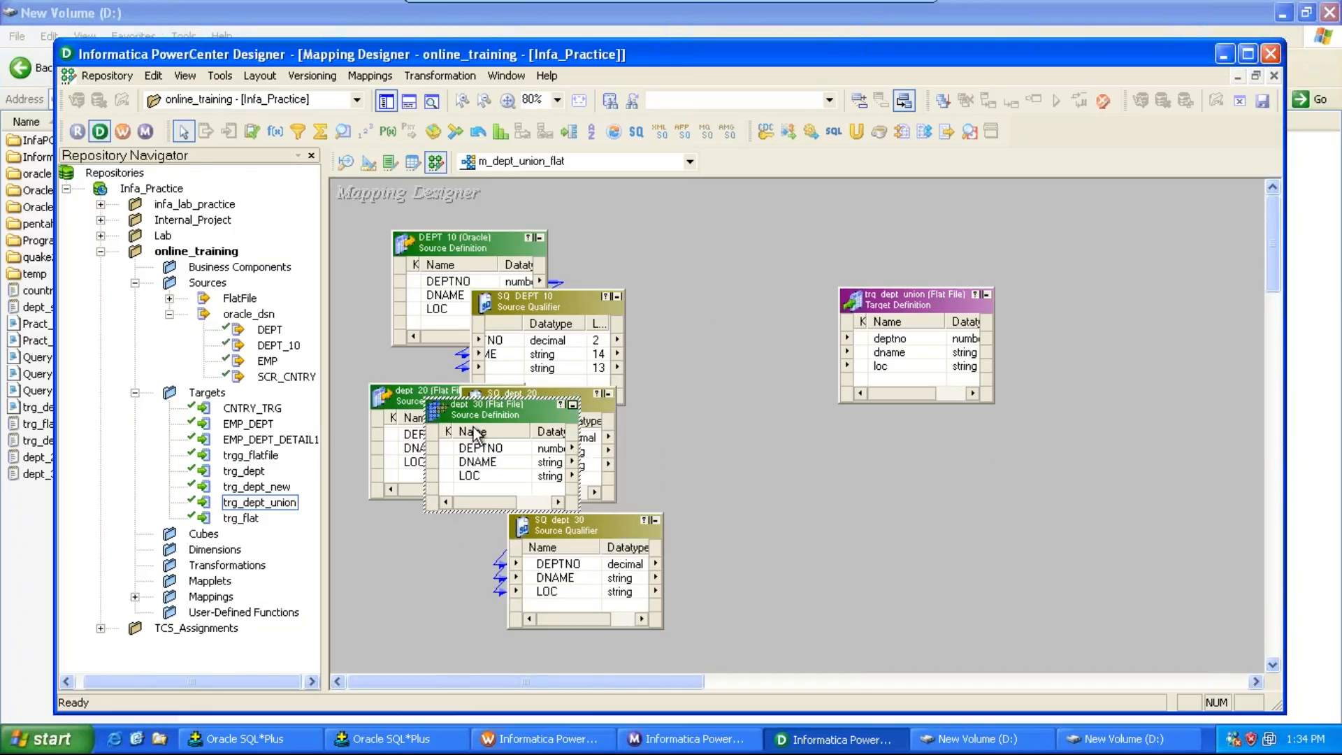
left_click_drag(477, 405, 435, 548)
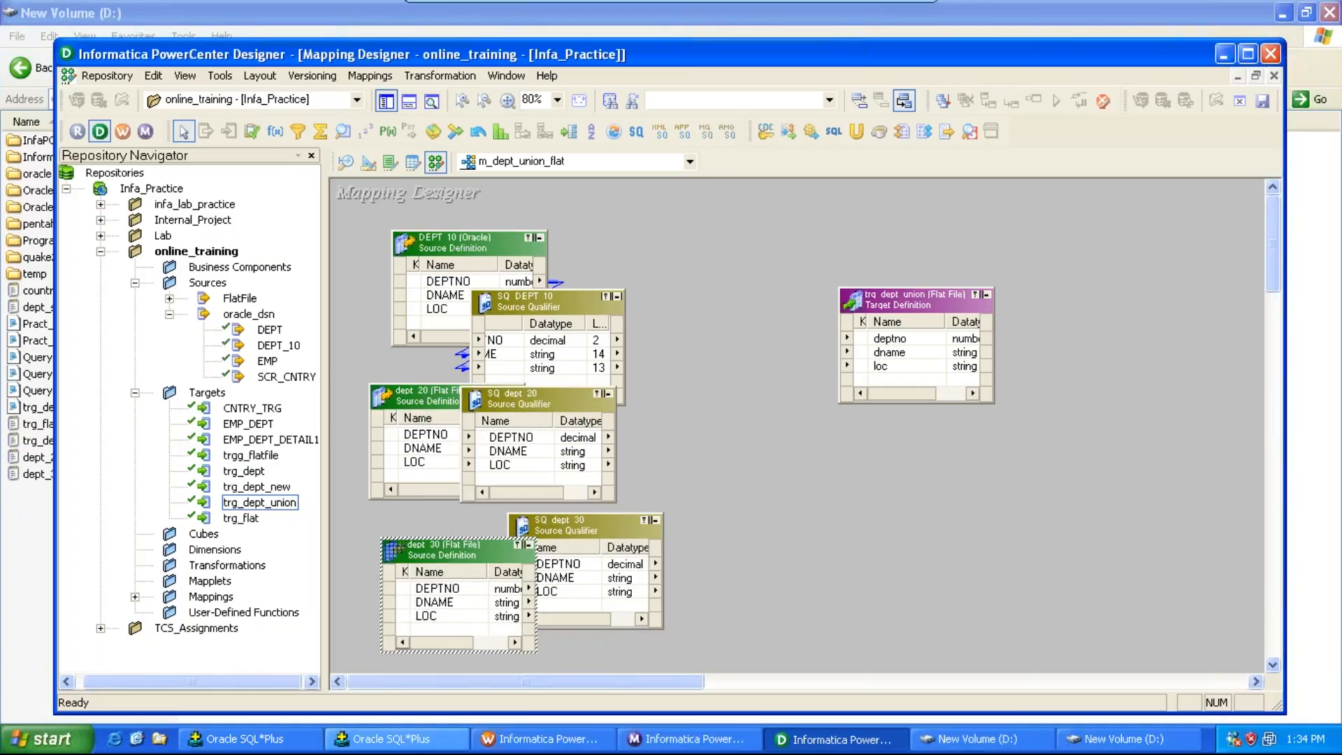
Step: Review the dept_10 query output in SQL*Plus and the contents of dept_20.txt and dept_30.txt
left_click(395, 739)
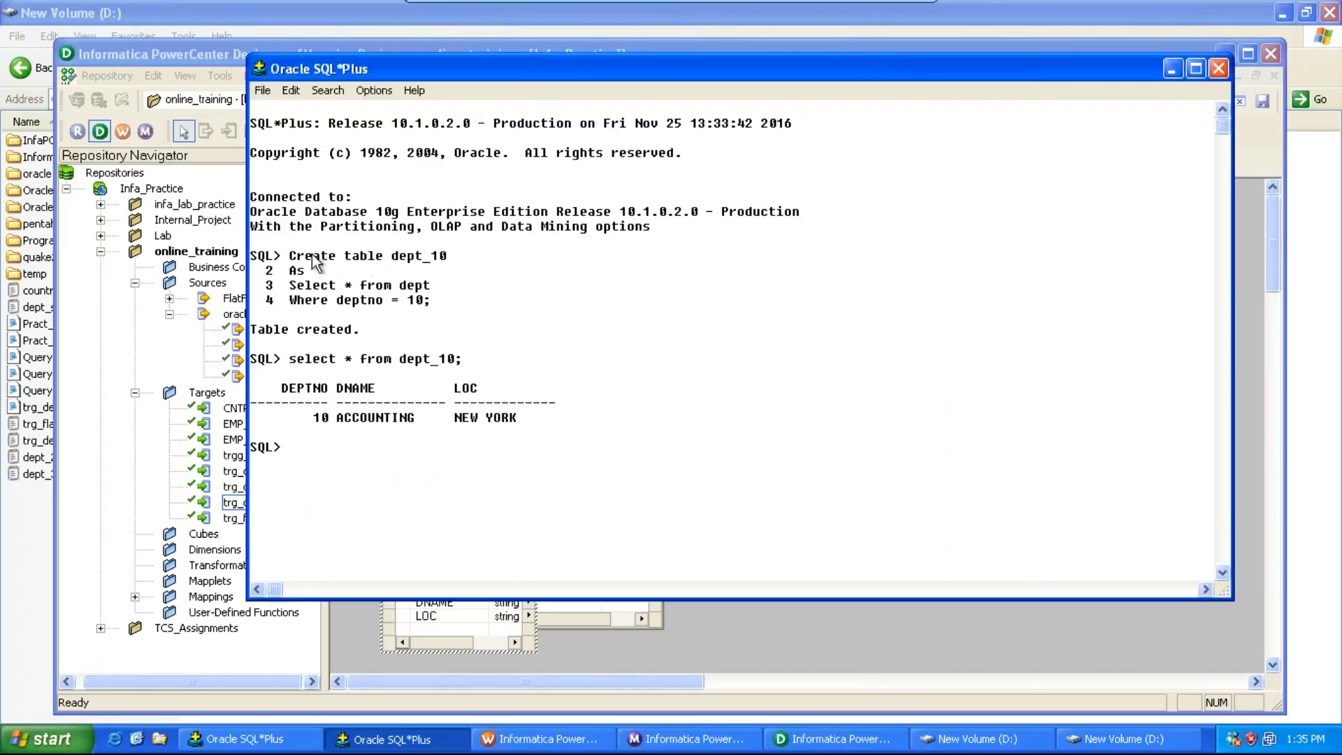
left_click_drag(292, 259, 546, 439)
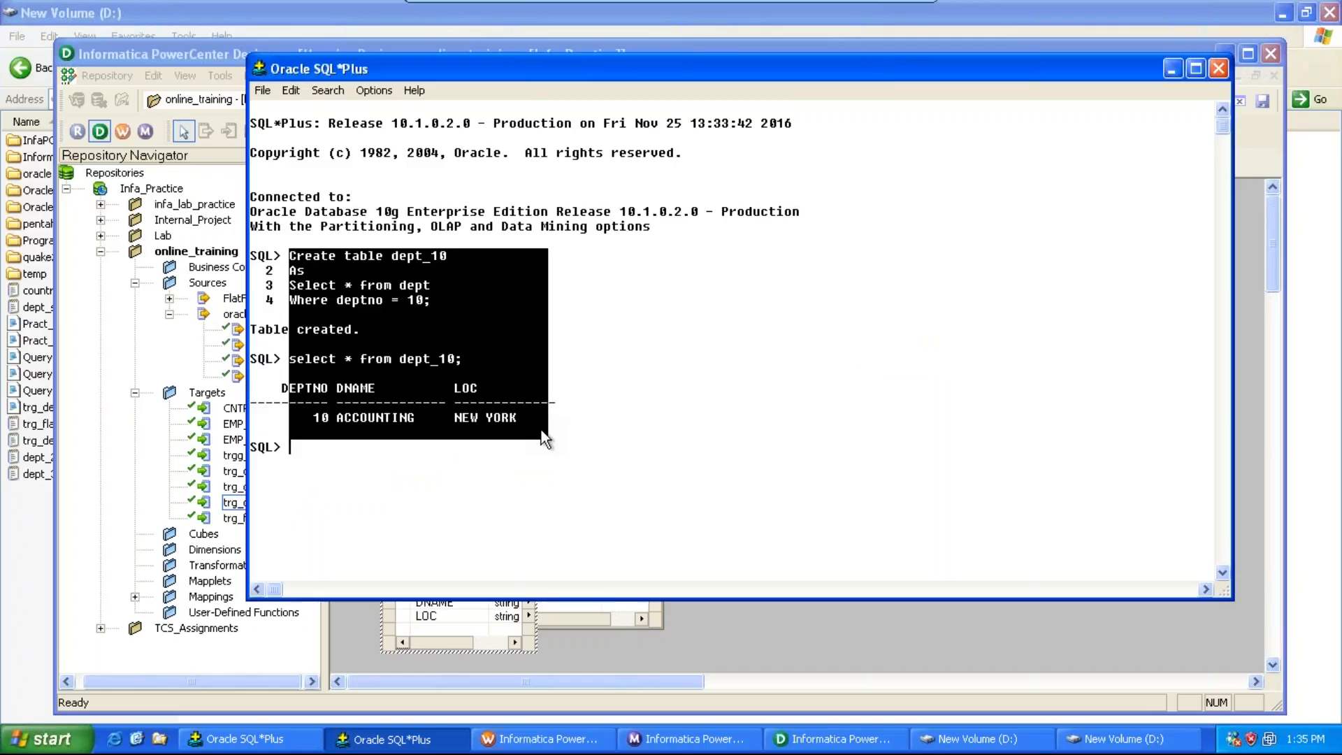
left_click(944, 741)
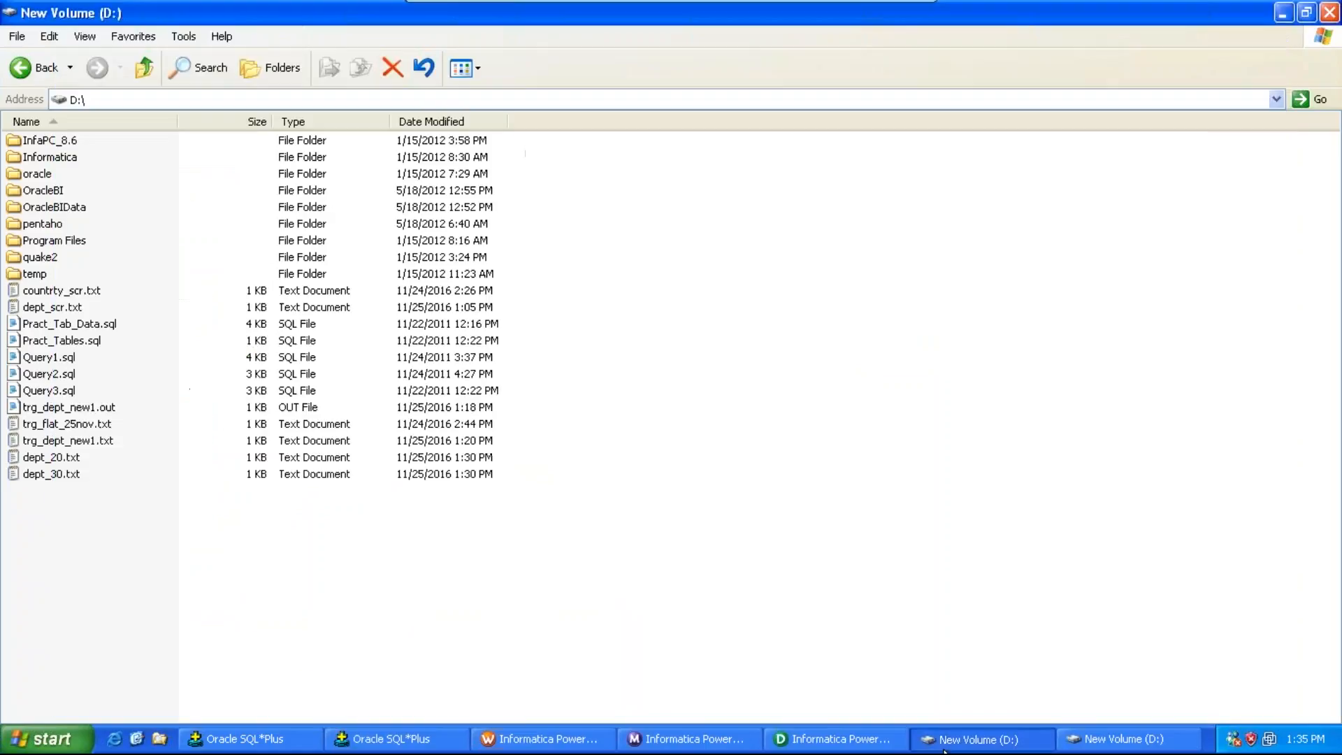
double_click(68, 456)
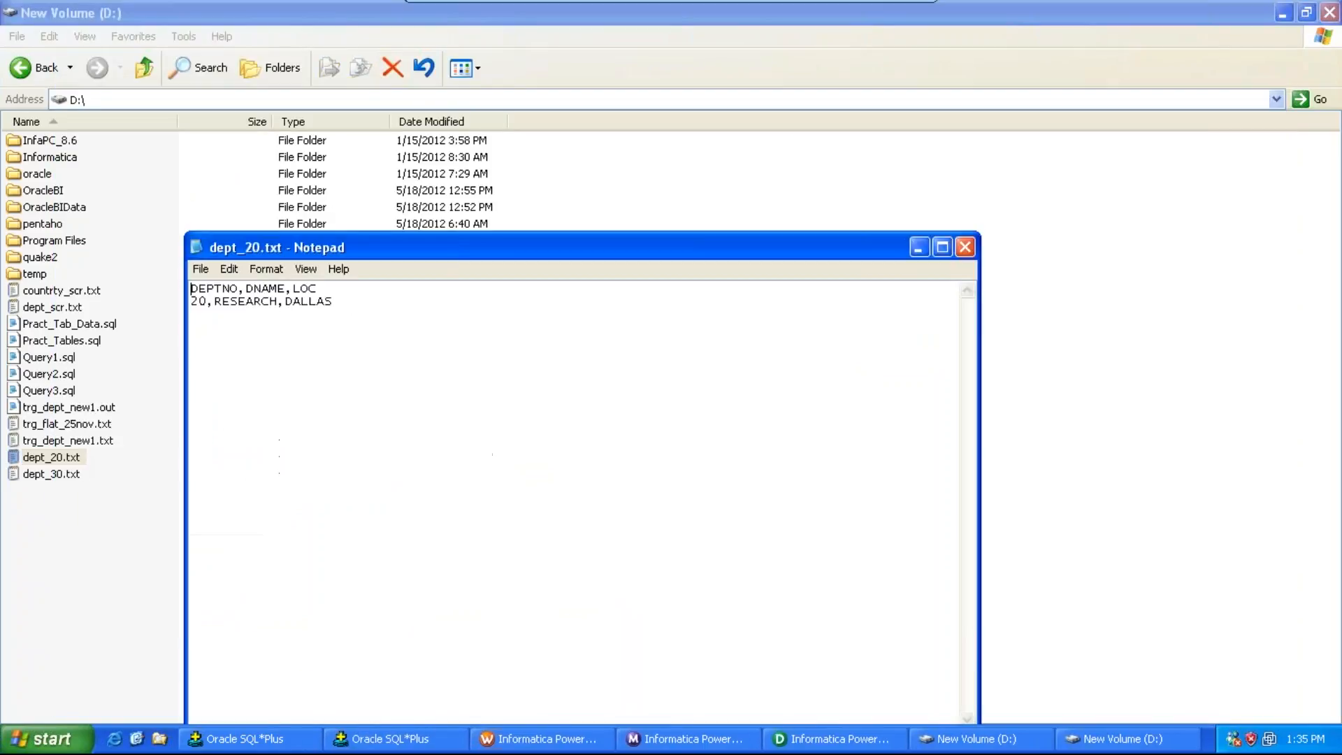
left_click(961, 251)
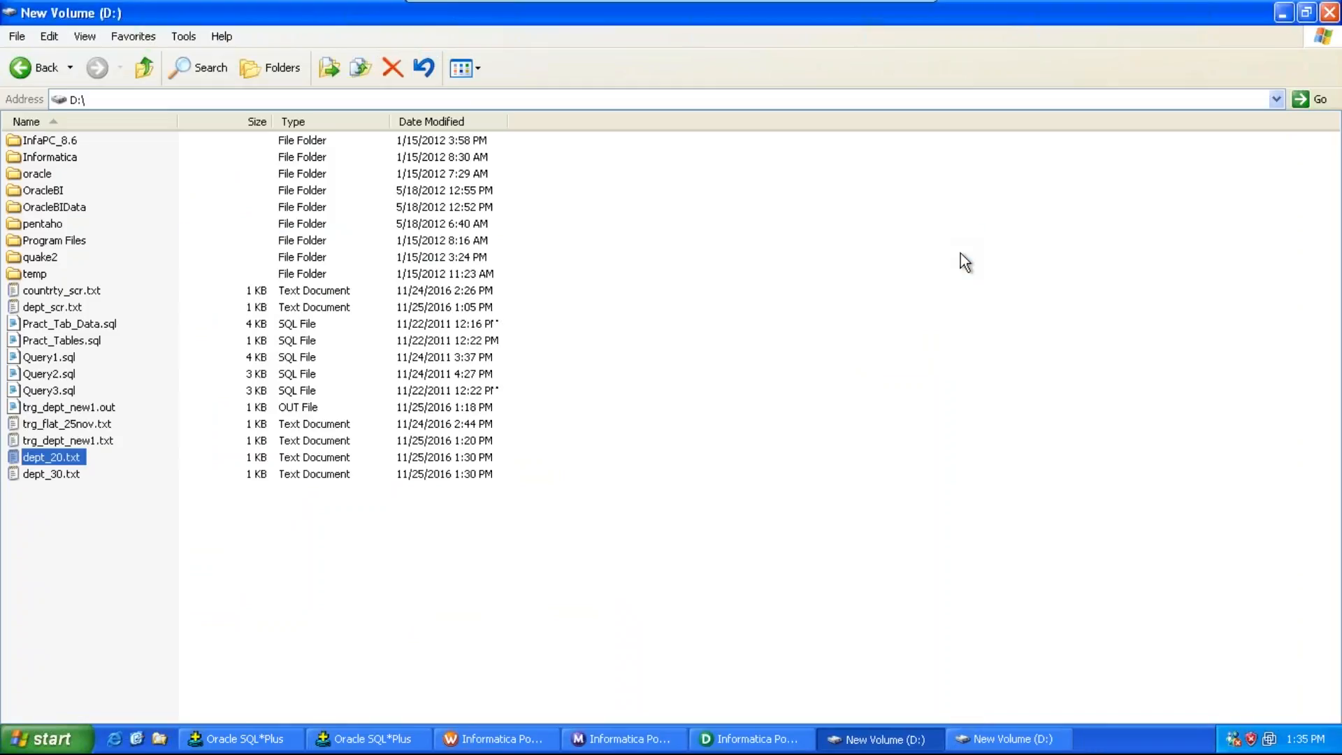
double_click(35, 474)
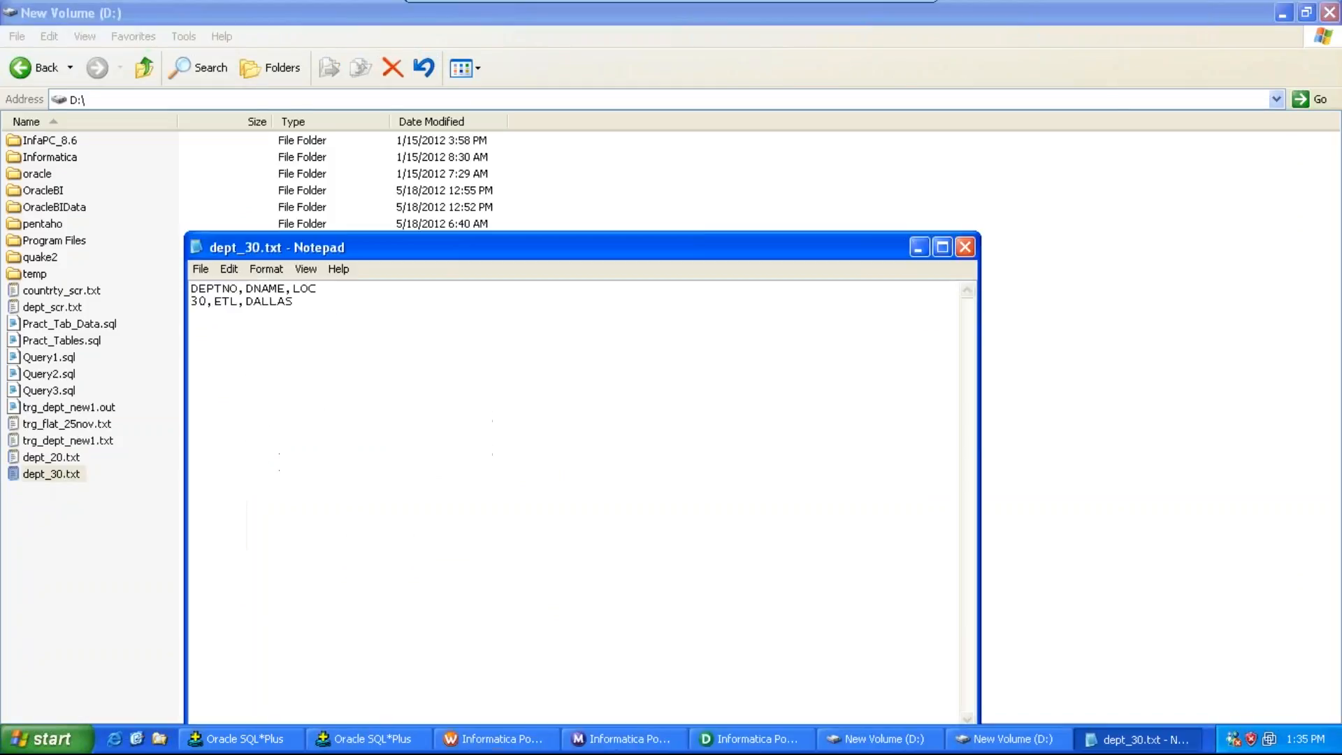
left_click(965, 248)
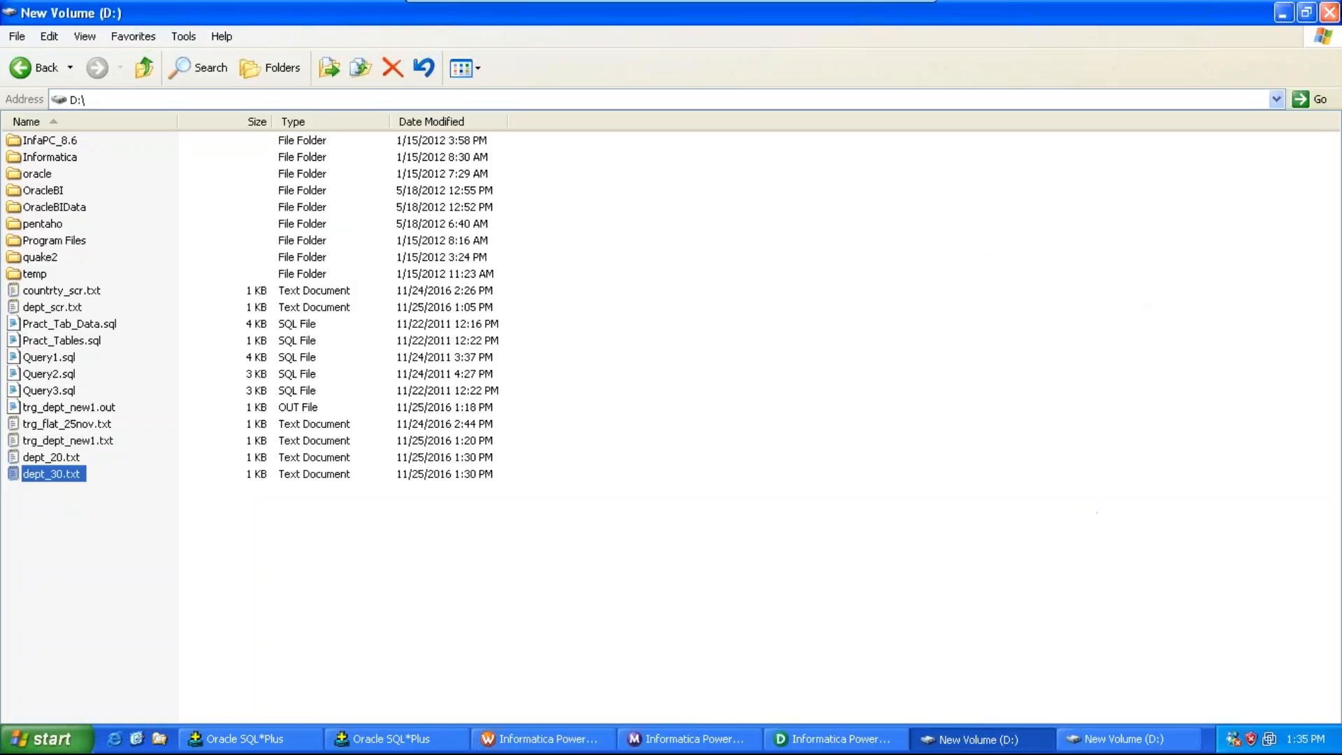
left_click(1330, 14)
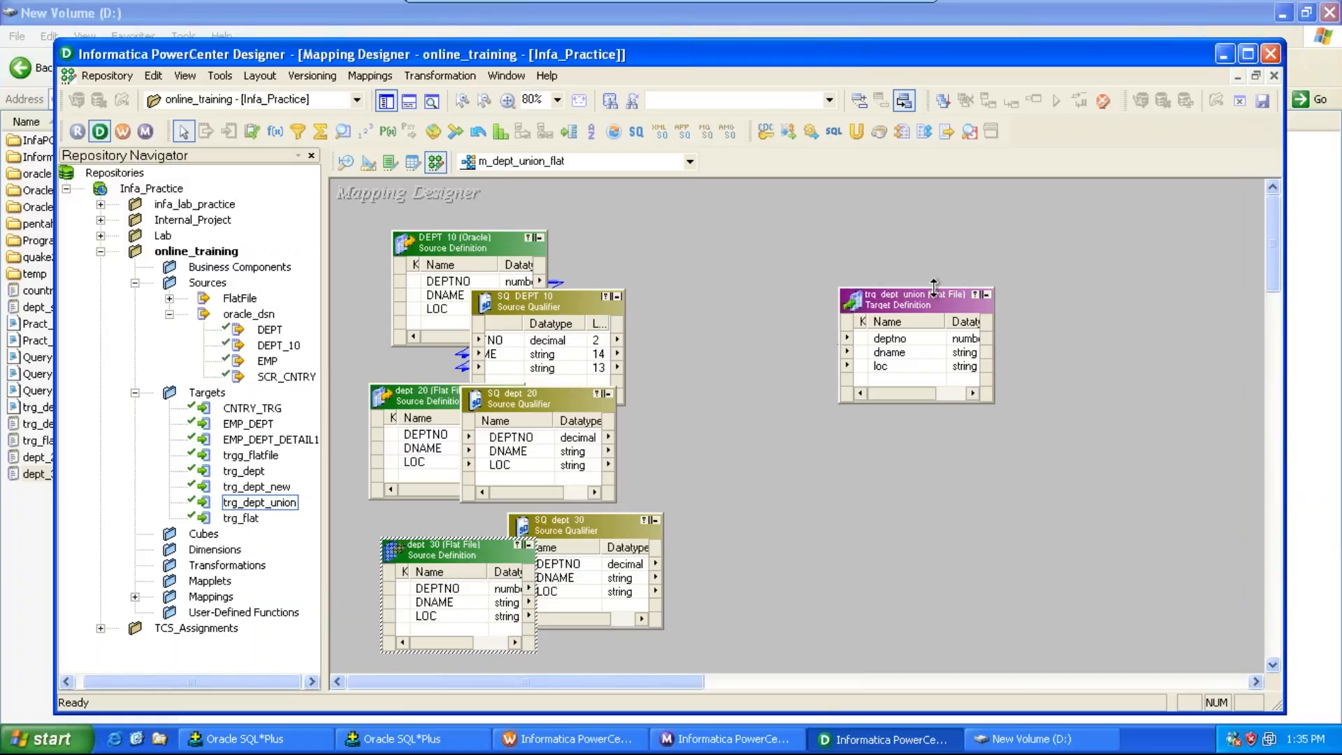
Step: Move the target definition aside and create a Union transformation named un_dept_10_20_30
left_click_drag(916, 289, 1027, 292)
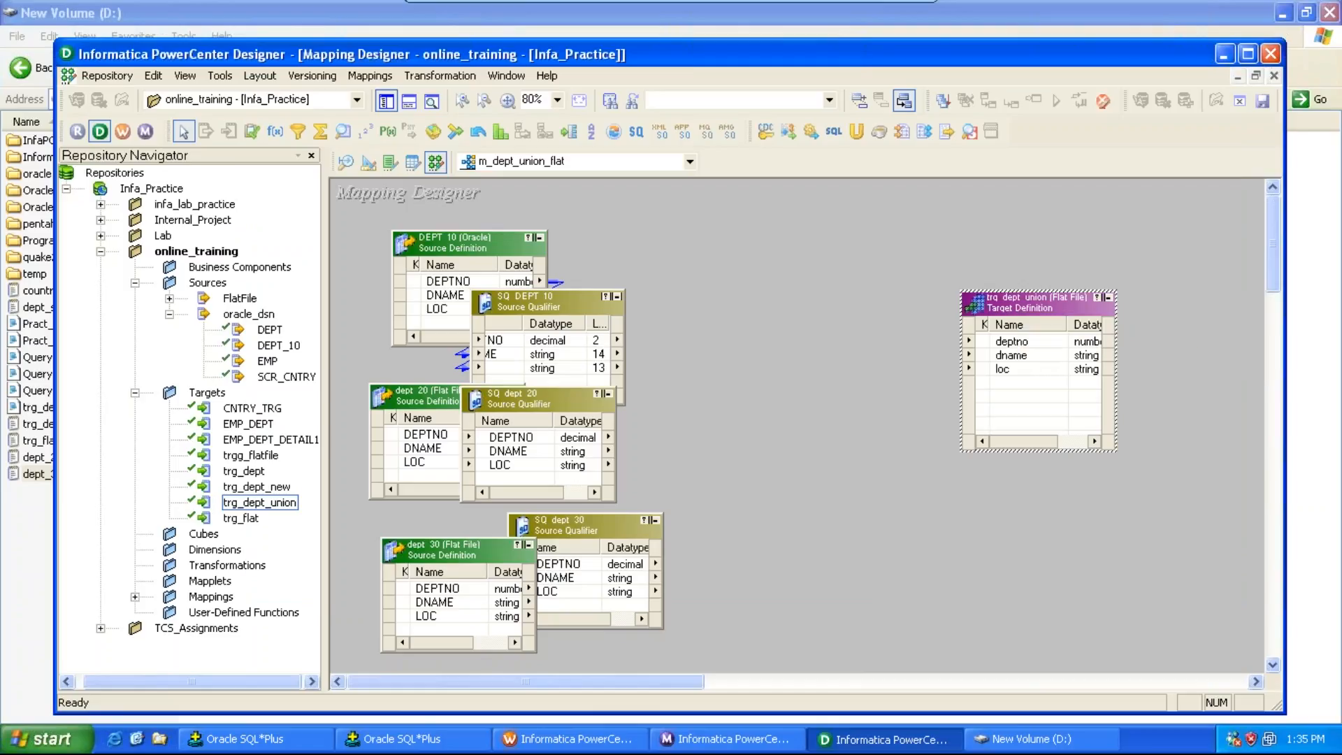
left_click(440, 79)
left_click(450, 115)
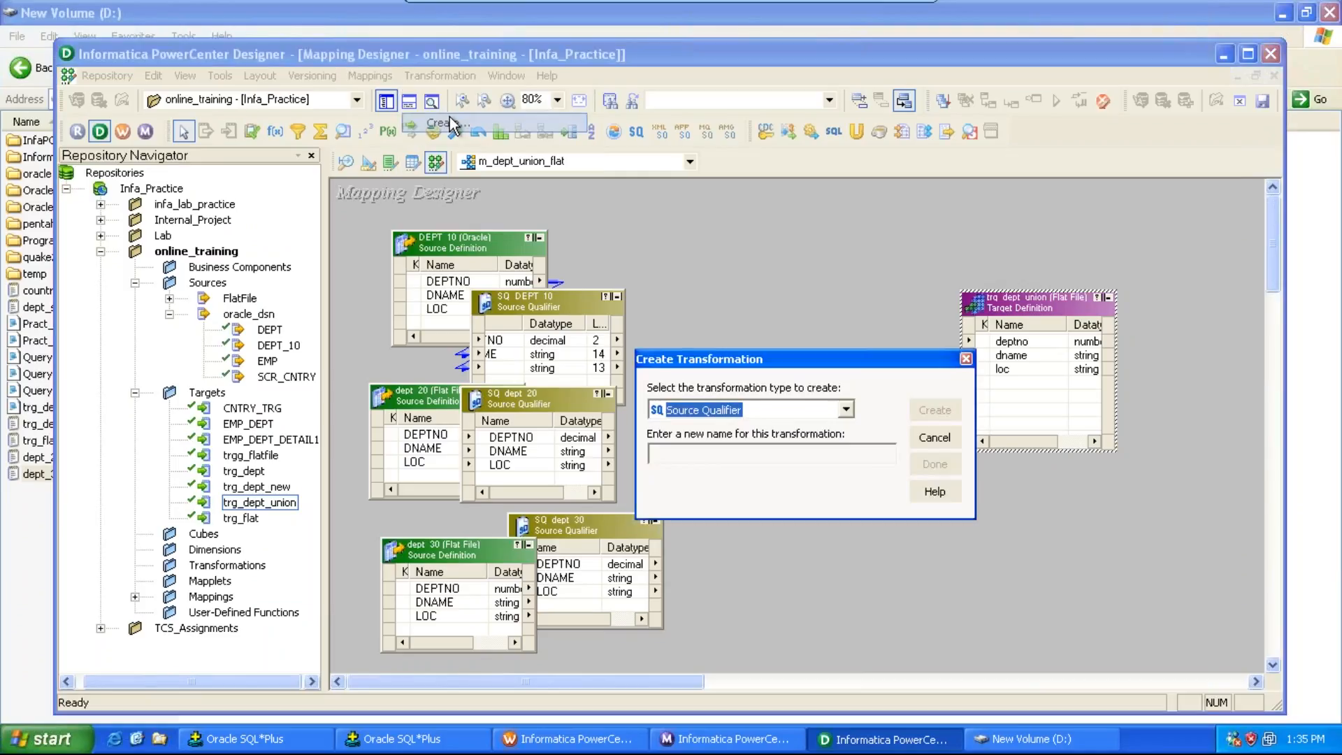
left_click_drag(689, 357, 694, 240)
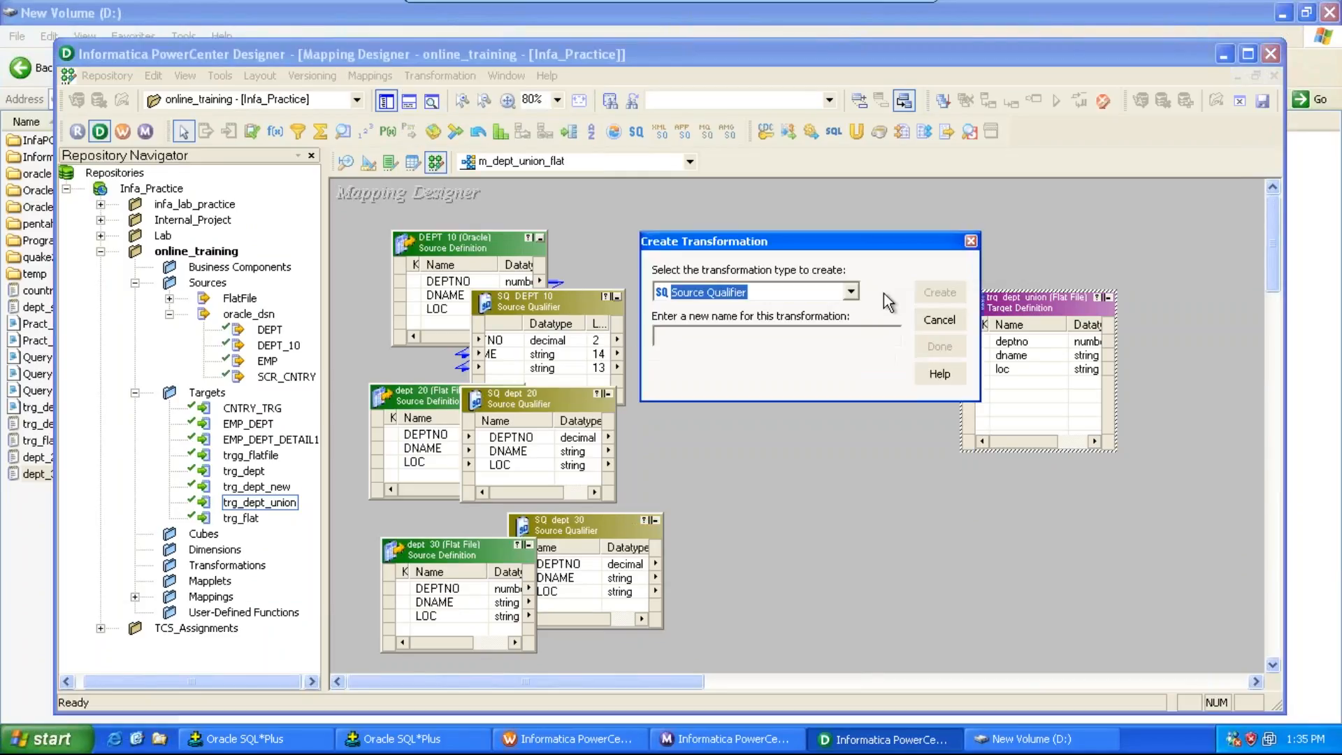
left_click(852, 293)
type("un")
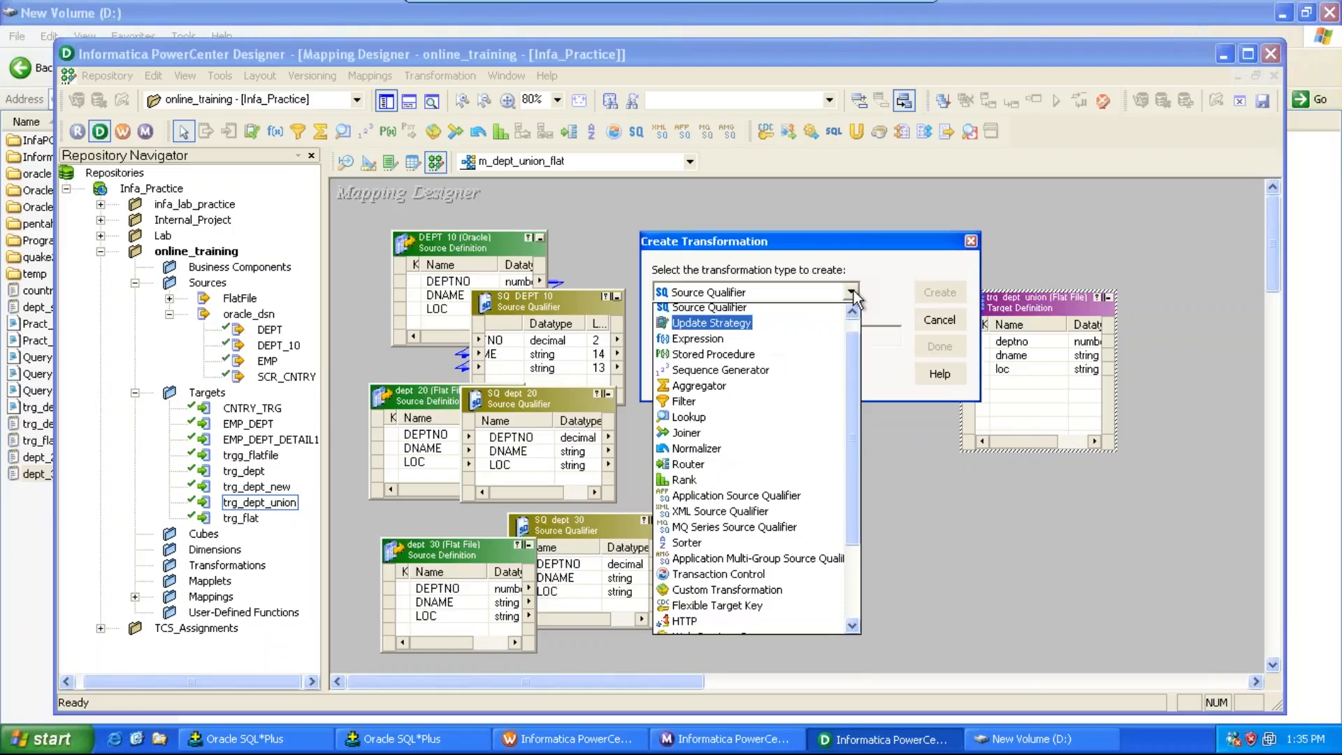
type("u")
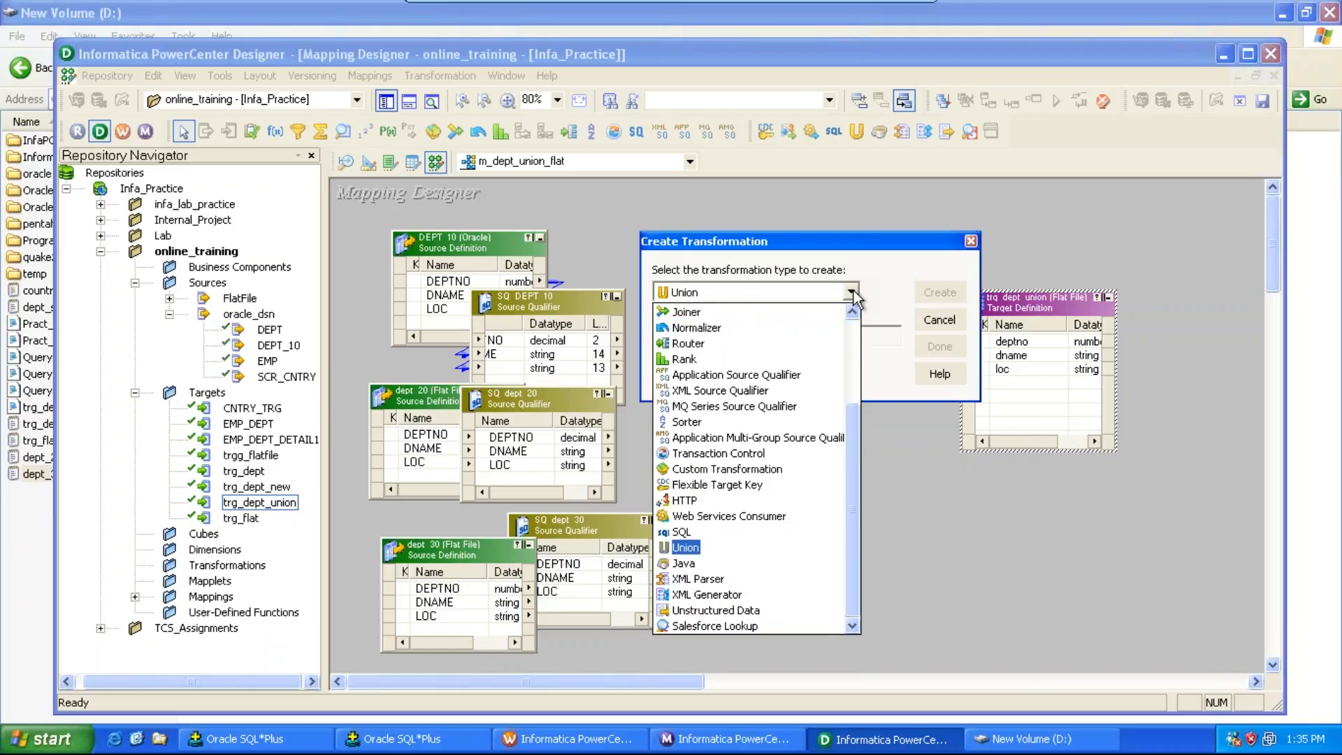
key("Return")
key("Tab")
type("un")
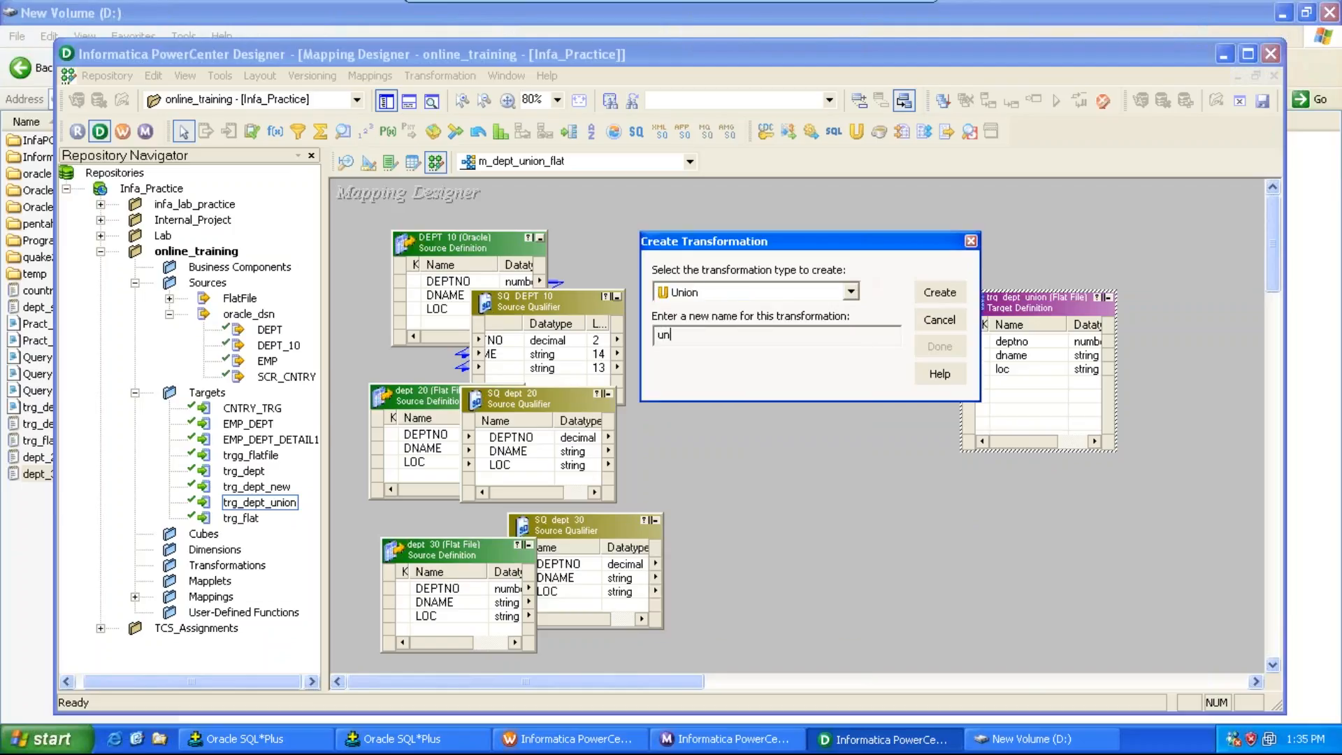
type("_emp_10_20")
type("_30")
left_click(693, 334)
key("BackSpace")
key("BackSpace")
key("BackSpace")
type("dept_10_20_30")
left_click(953, 295)
left_click(950, 343)
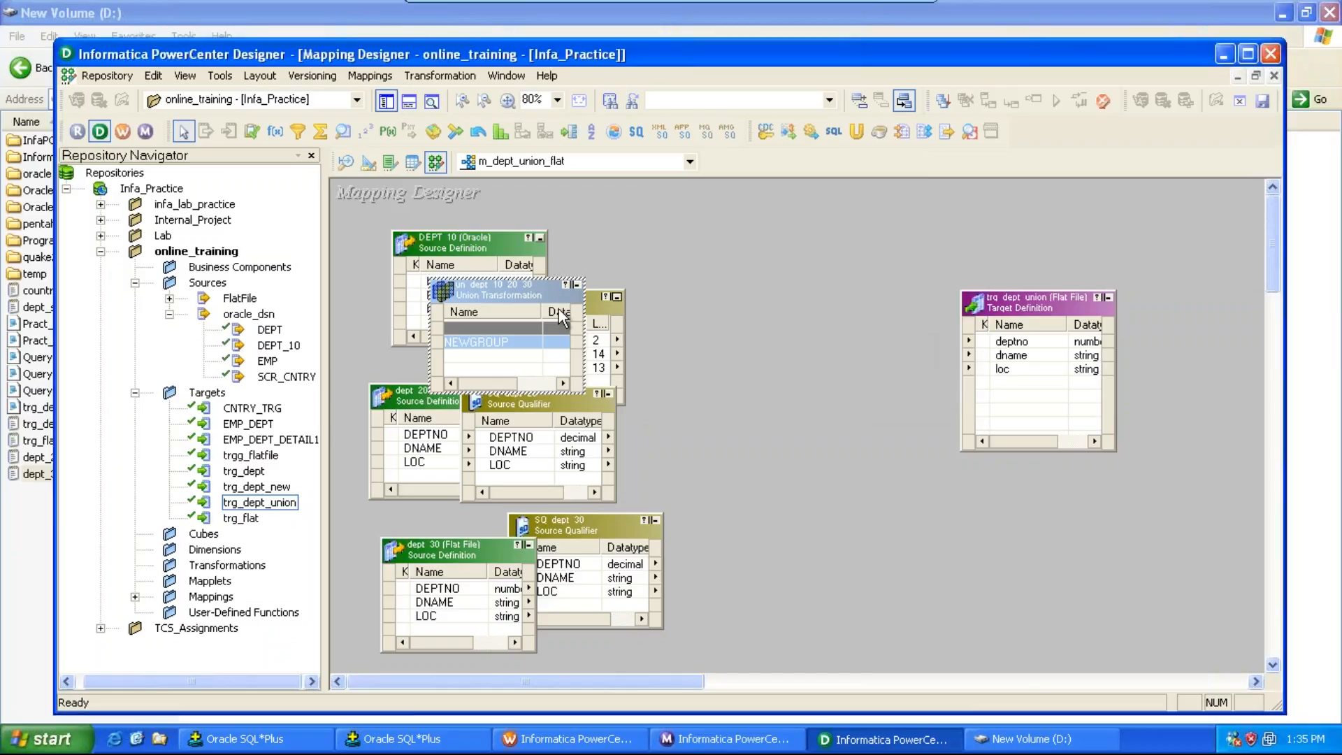
Step: Place the Union transformation between sources and target, then link all SQ_DEPT_10 ports into it
left_click_drag(538, 291, 819, 311)
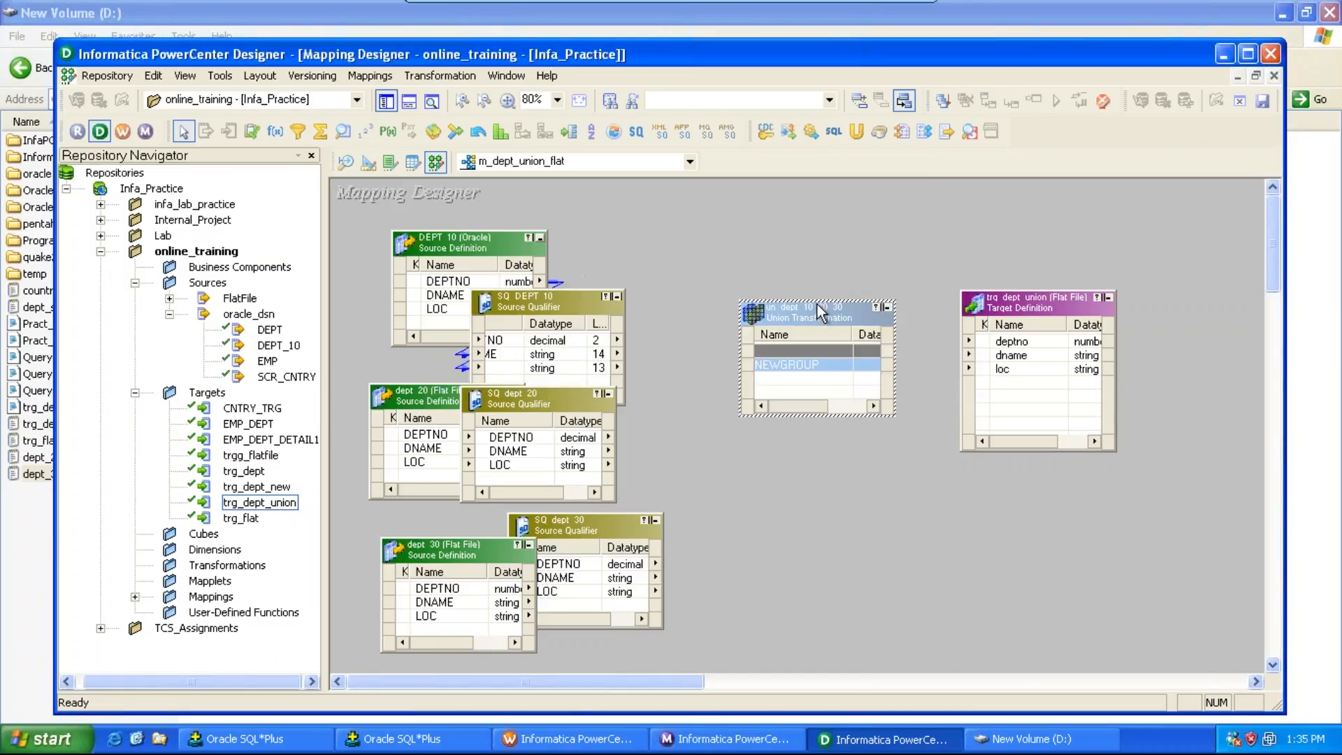
left_click(513, 308)
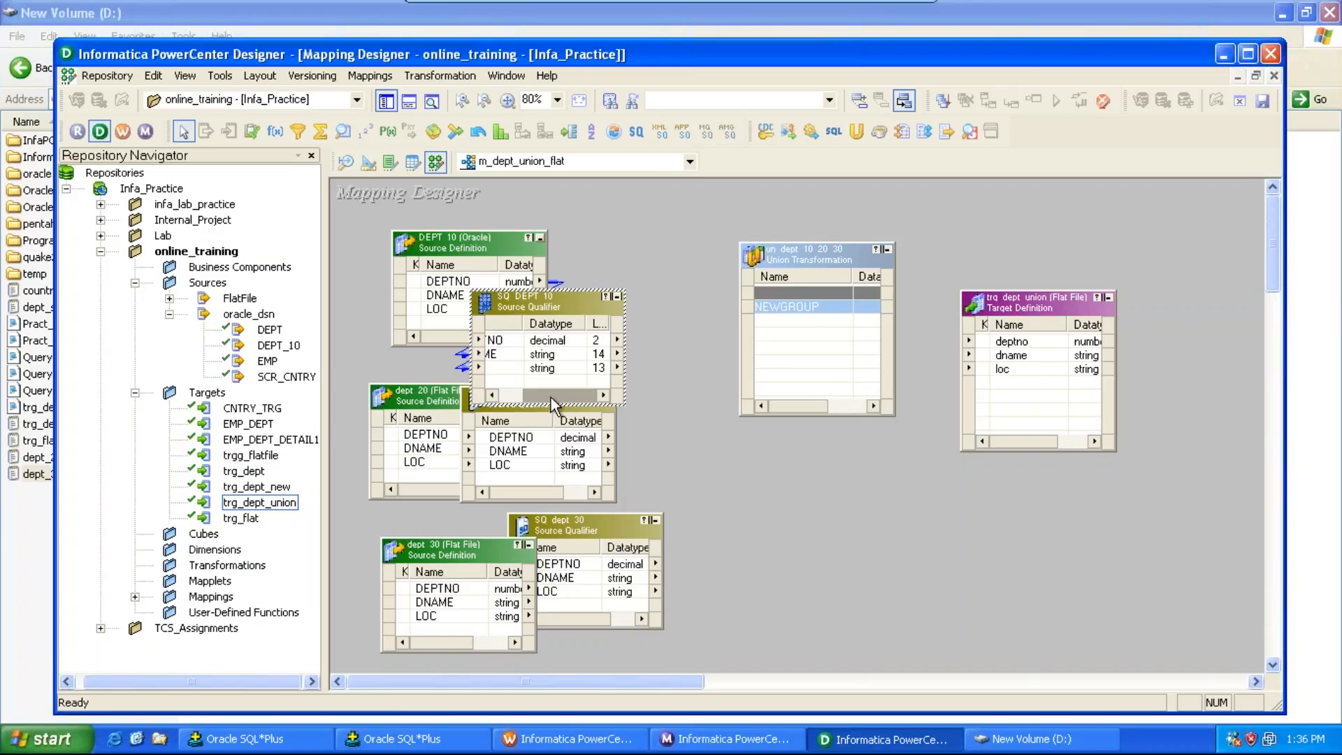
left_click_drag(551, 397, 515, 389)
left_click(523, 341)
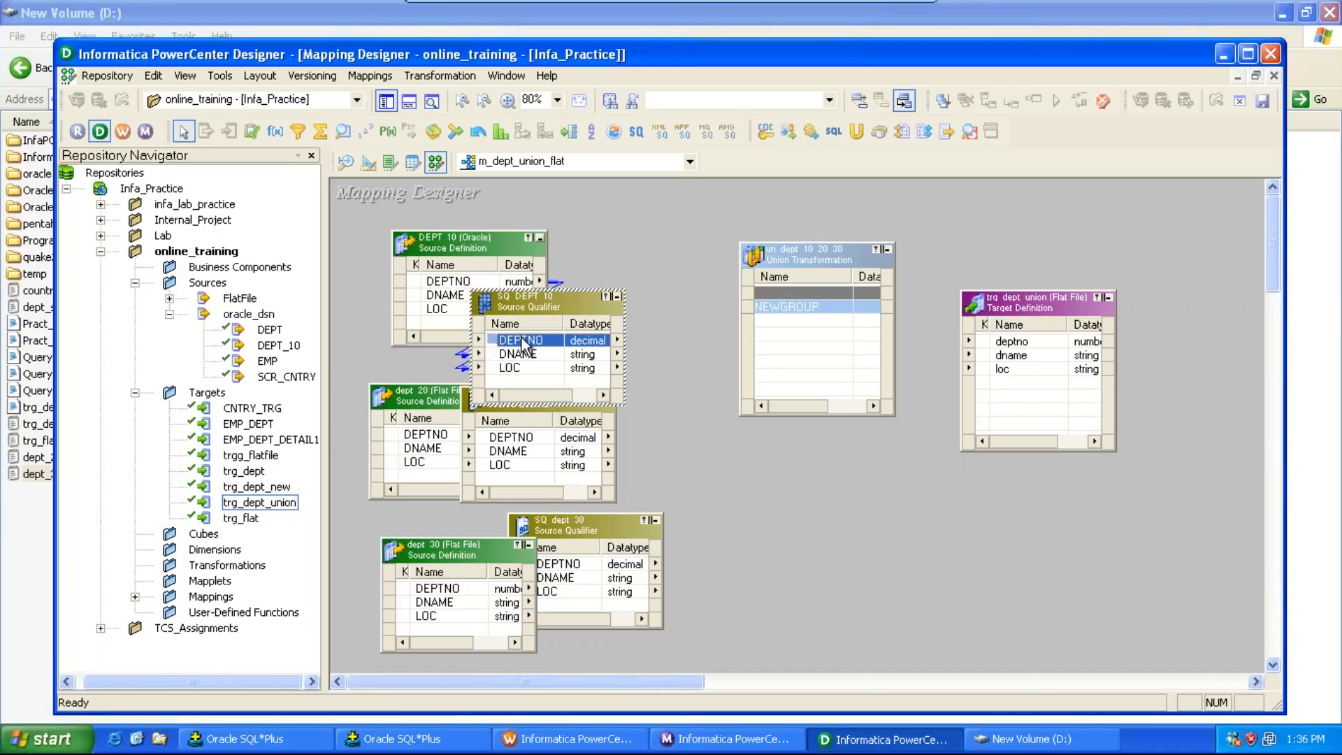
right_click(523, 341)
left_click(544, 350)
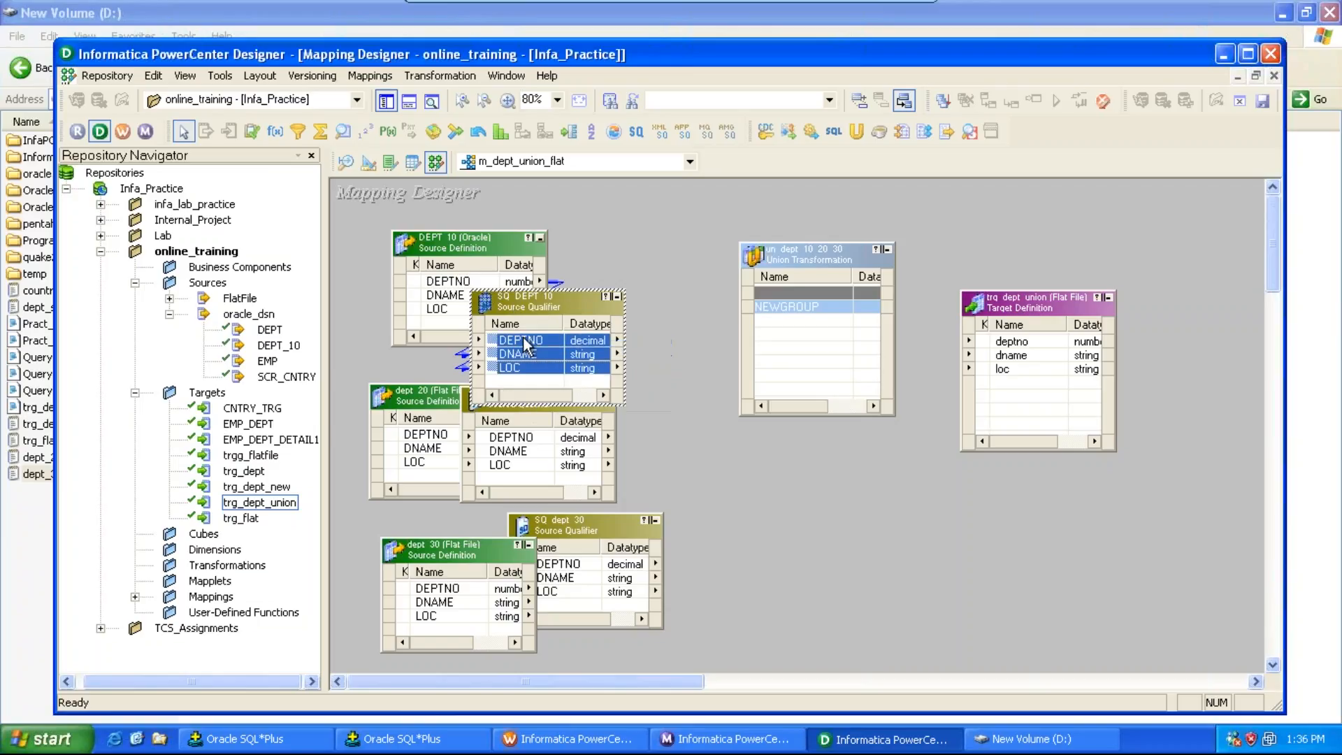
left_click_drag(523, 342, 770, 328)
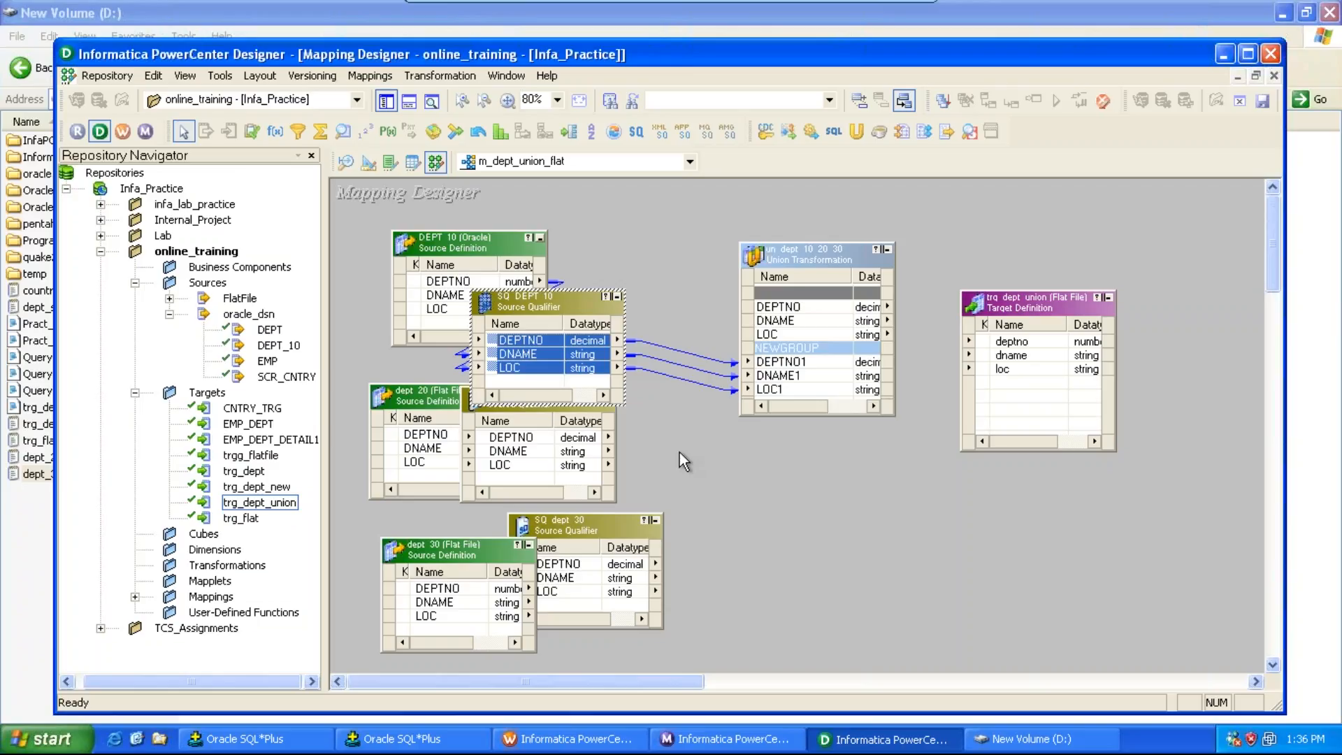
Step: Edit the Union transformation's groups to have three input groups named dept_10, dept_20 and dept_30, and apply
double_click(813, 259)
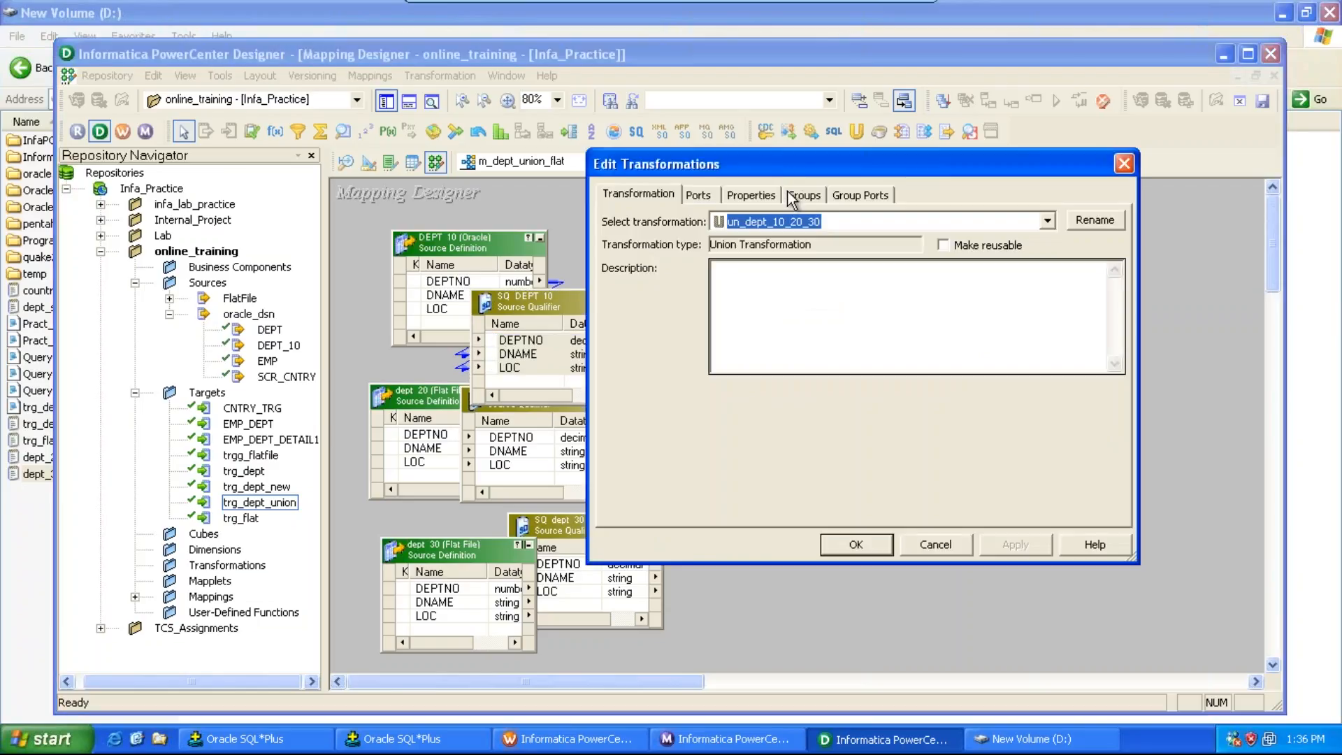
left_click(791, 196)
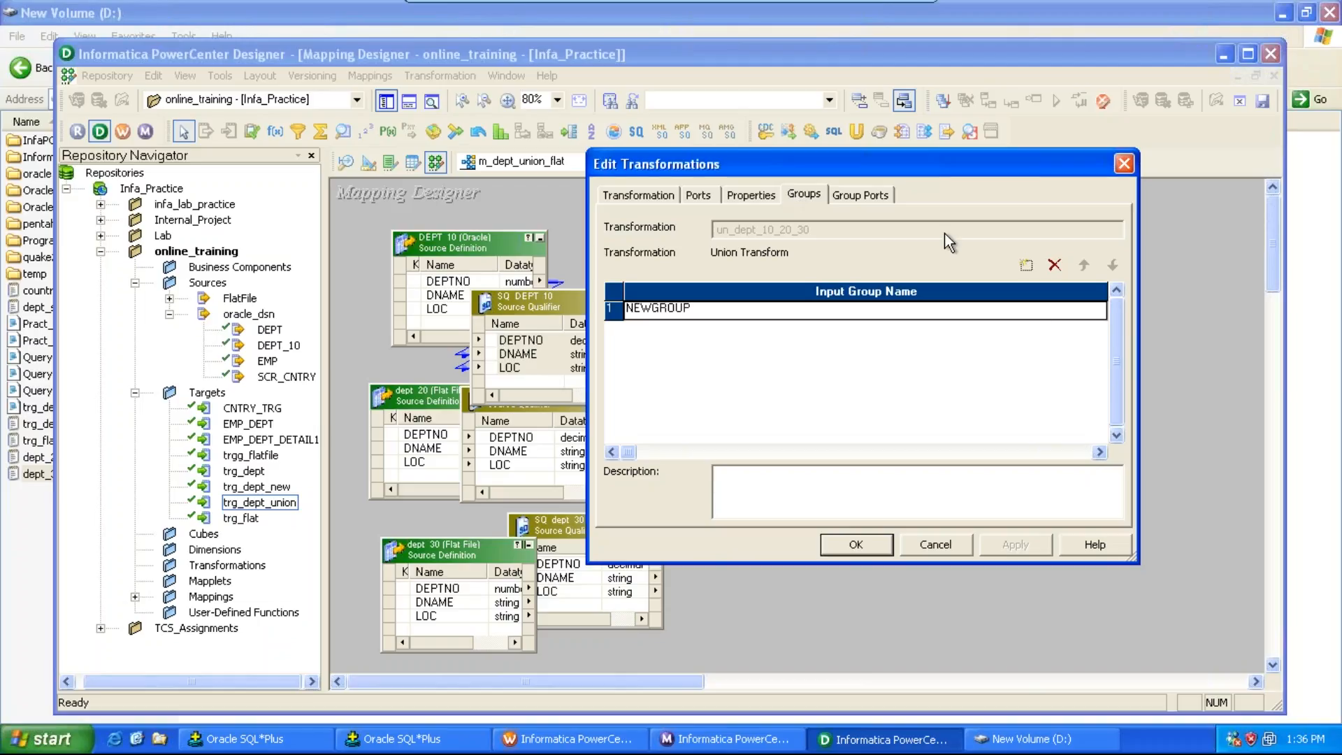
left_click(1029, 269)
left_click(1029, 268)
left_click(816, 309)
type("d")
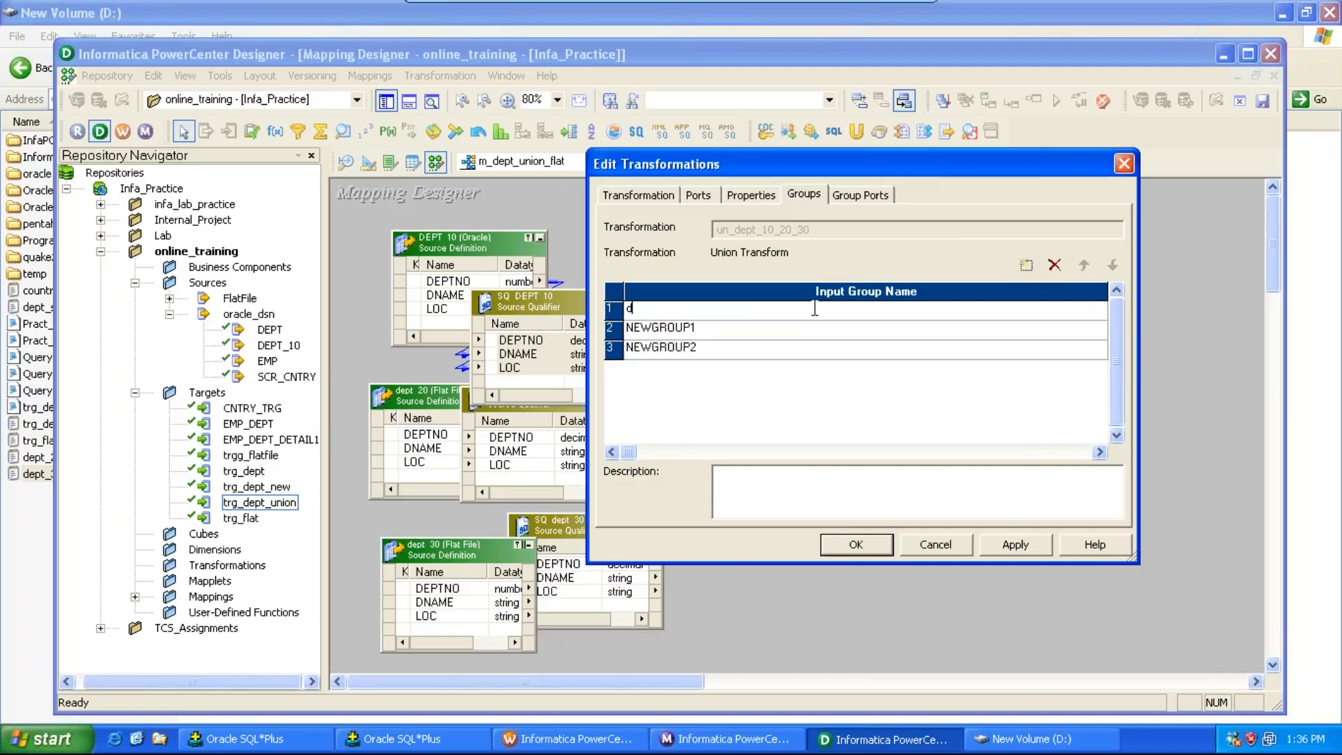
type("eptno_10")
left_click(776, 328)
type("deptno")
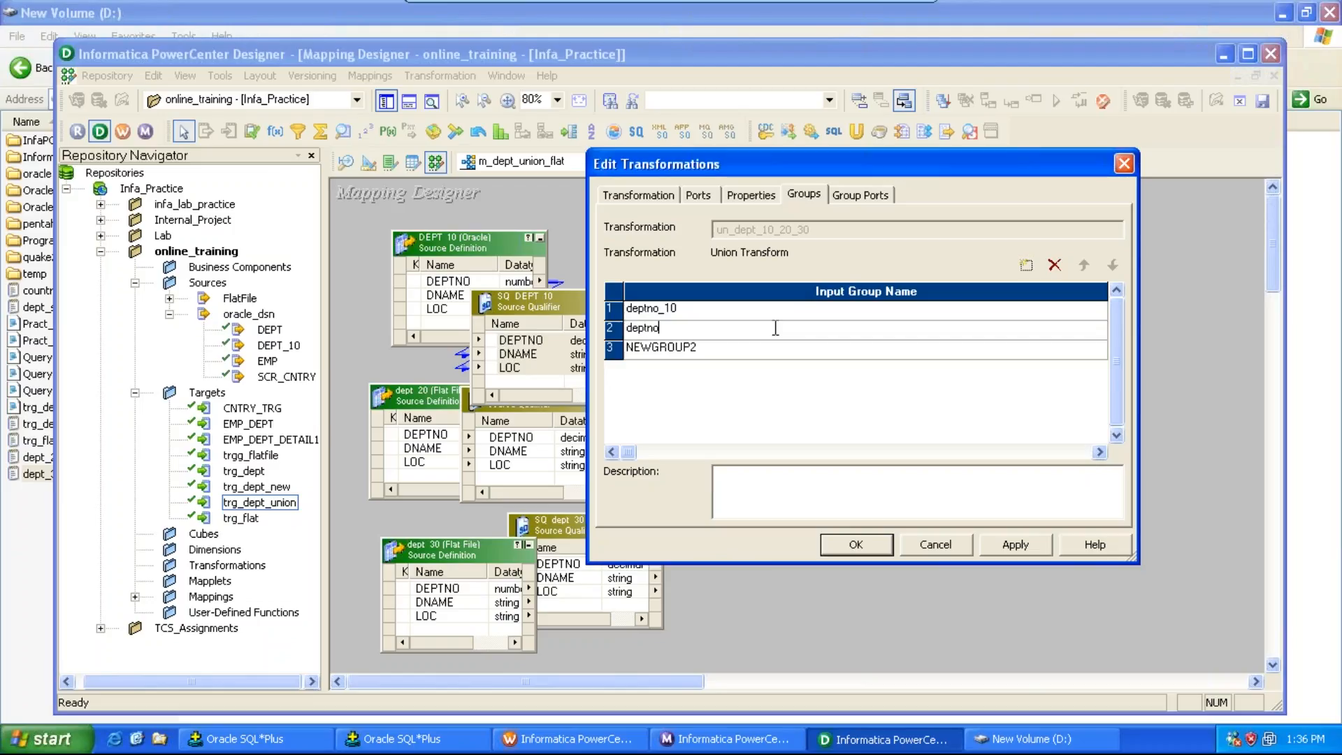
key("BackSpace")
type("_20")
left_click(743, 351)
type("deptno")
key("BackSpace")
type("_30")
left_click(658, 312)
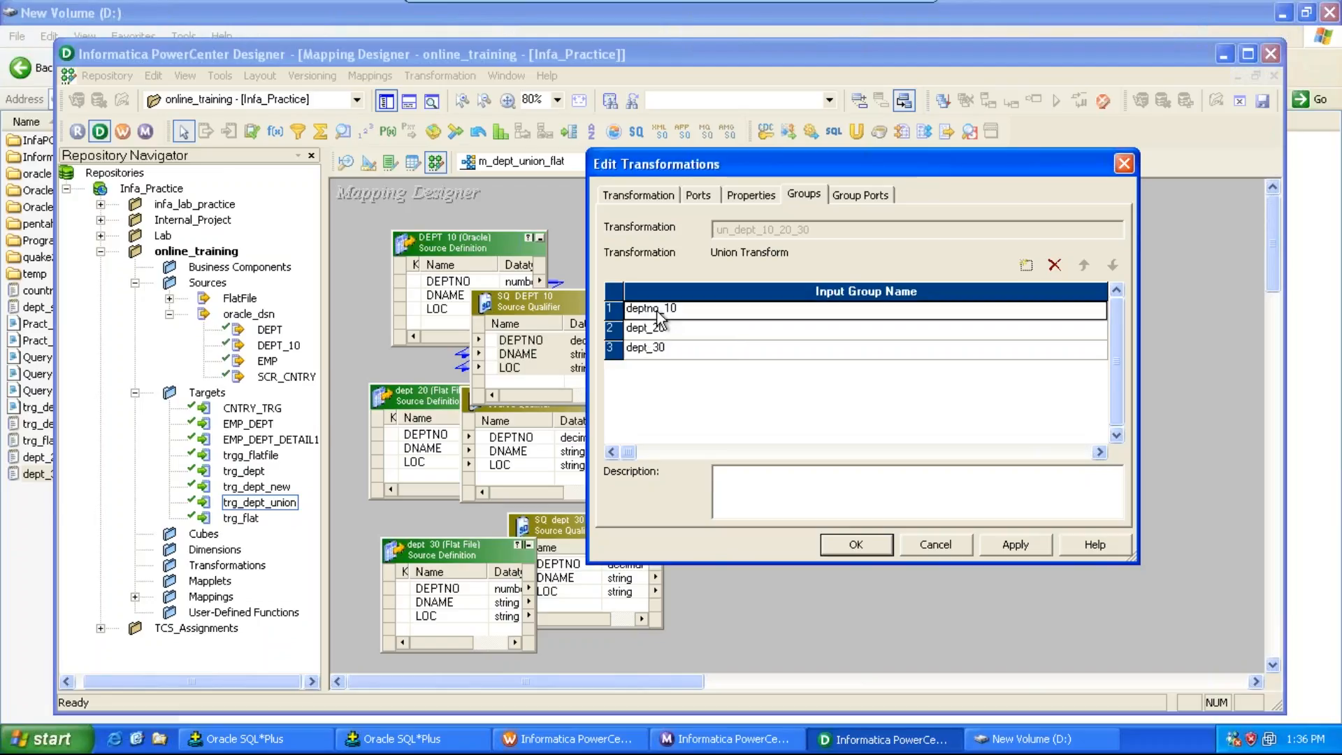
left_click(658, 312)
key("BackSpace")
key("BackSpace")
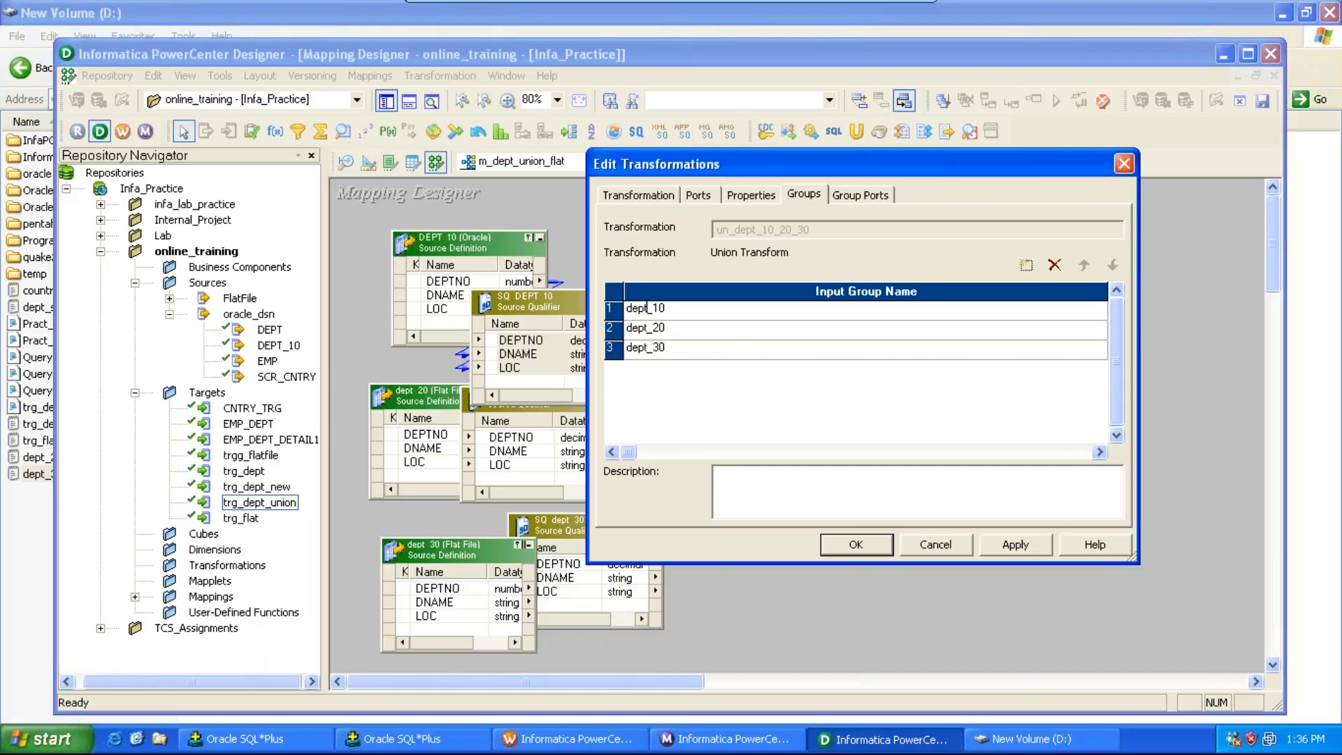
left_click(1026, 548)
left_click(846, 544)
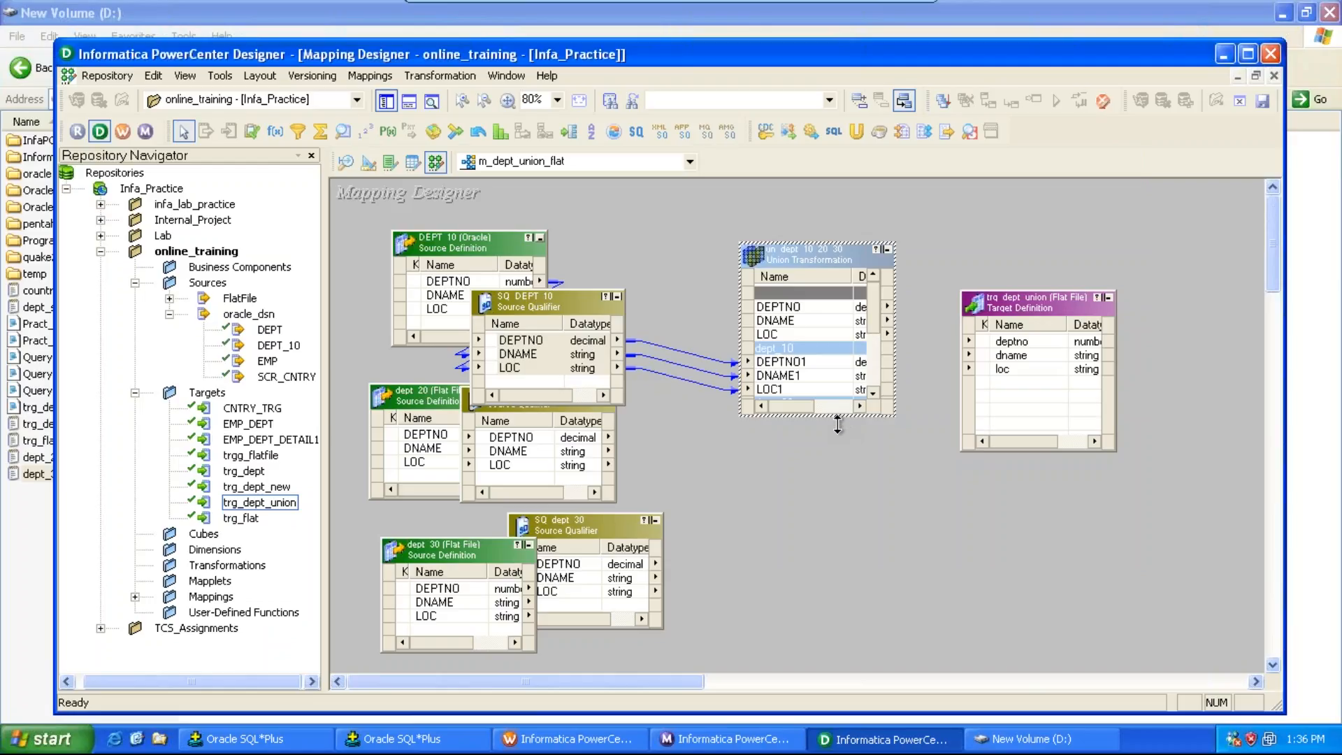
Step: Enlarge the Union transformation and link all SQ_dept_20 ports to its dept_20 group
left_click_drag(838, 416, 841, 658)
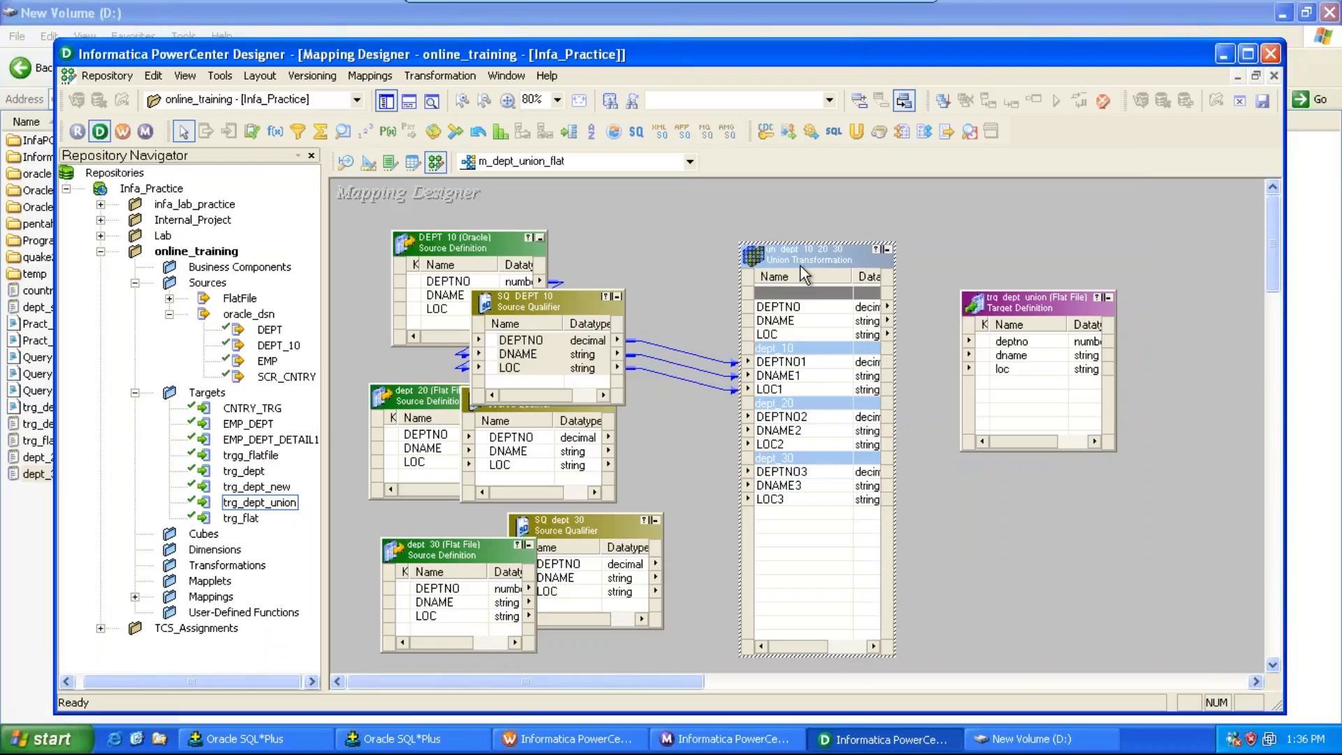
right_click(539, 439)
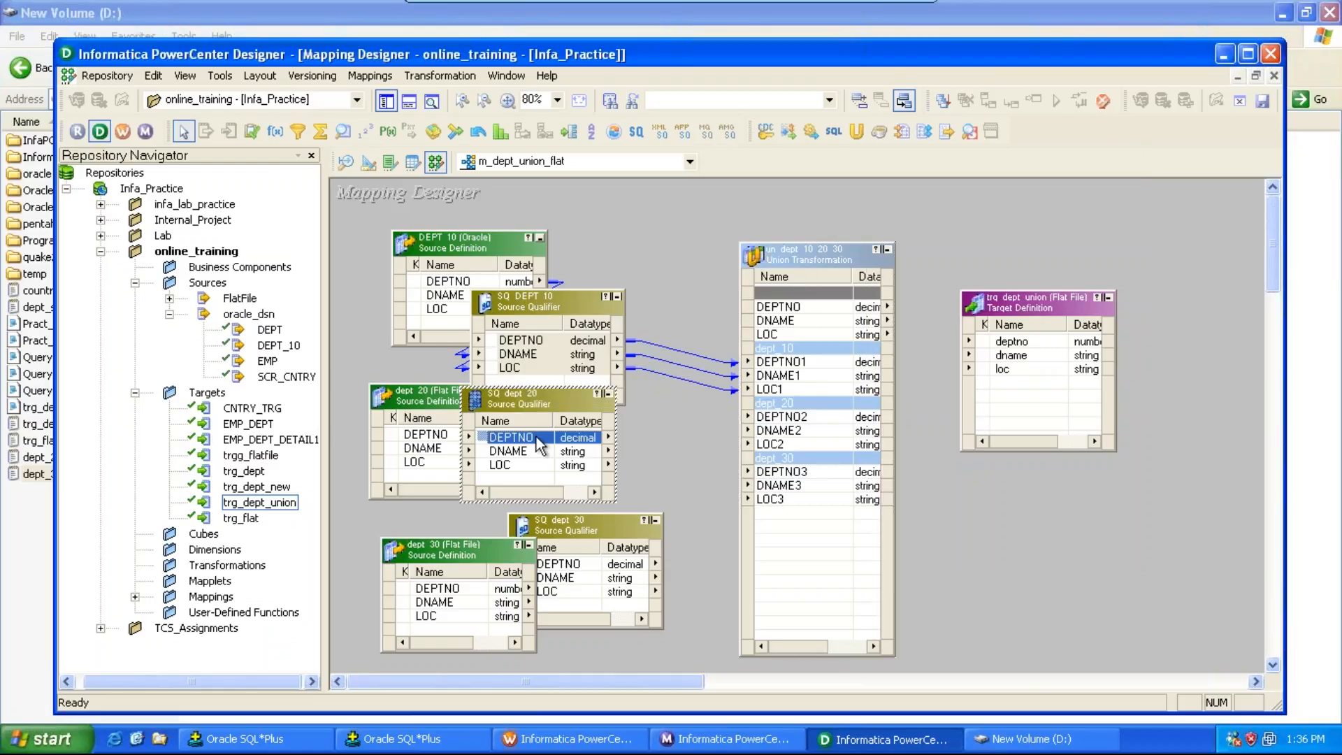
left_click(548, 446)
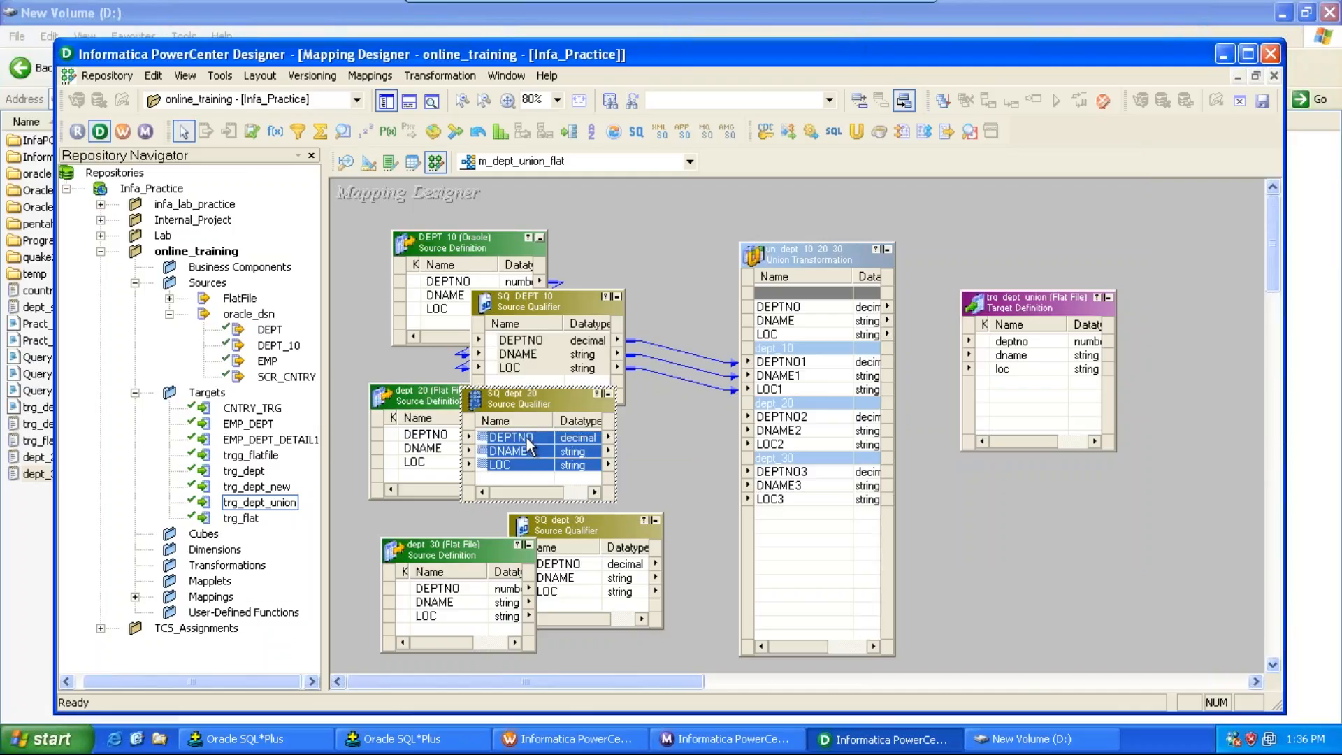
left_click_drag(531, 448, 769, 430)
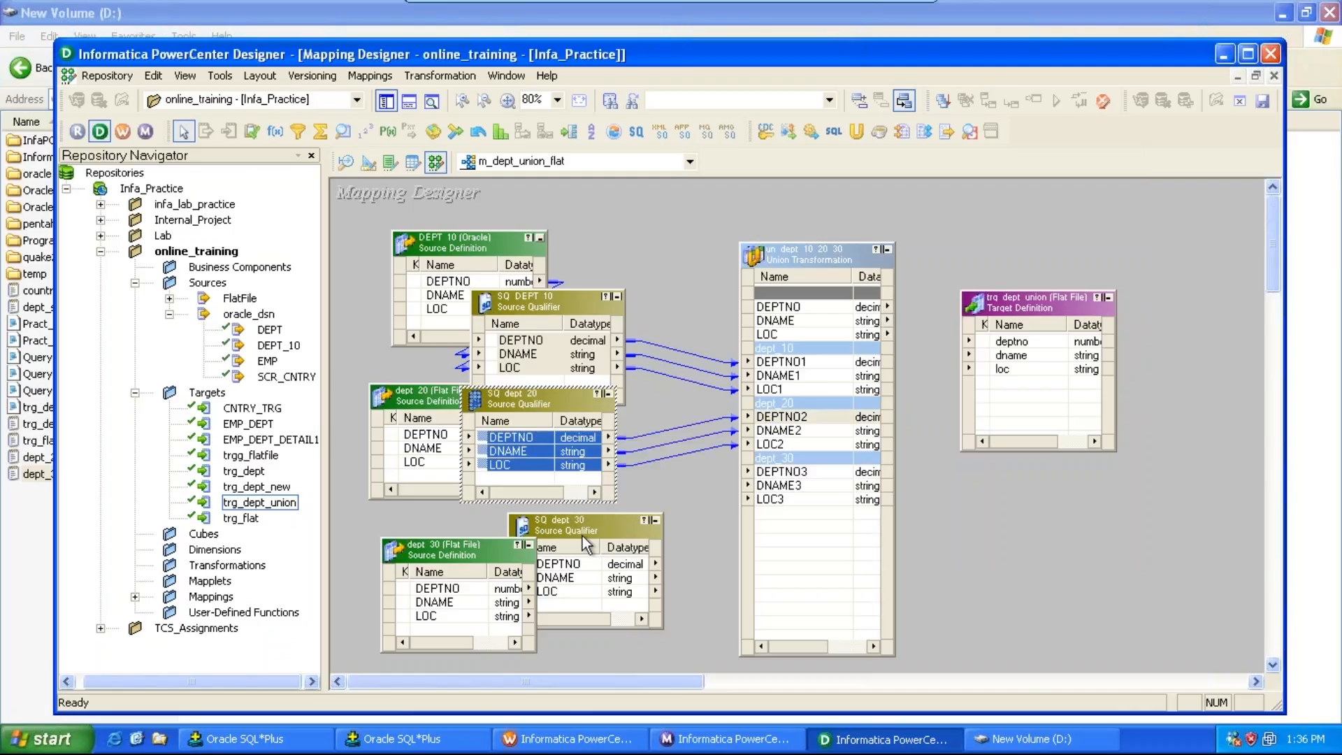
Step: Link all SQ_dept_30 ports to the Union transformation's dept_30 group
left_click(568, 565)
right_click(570, 567)
left_click(579, 569)
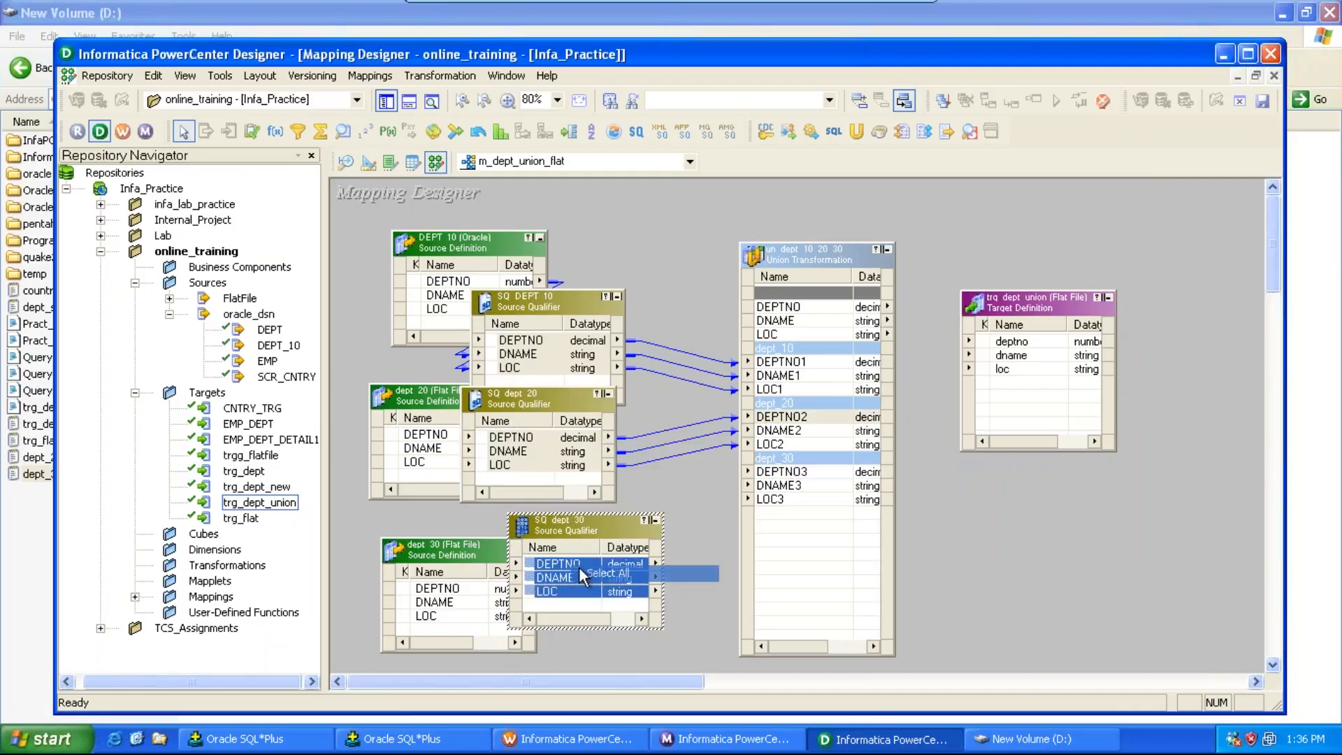
left_click_drag(570, 570, 769, 472)
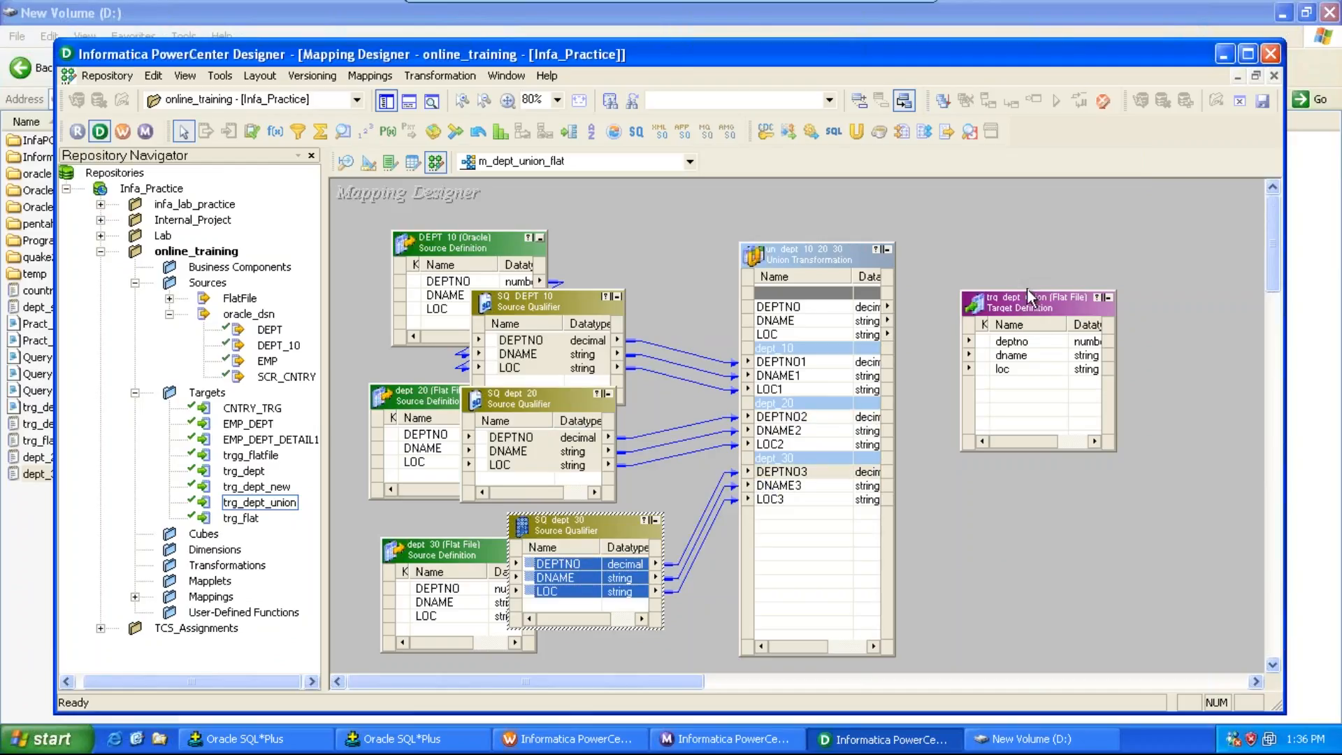
Step: Move the target up and link the Union output ports DEPTNO, DNAME and LOC to the target's deptno, dname and loc
left_click_drag(1026, 288, 1026, 218)
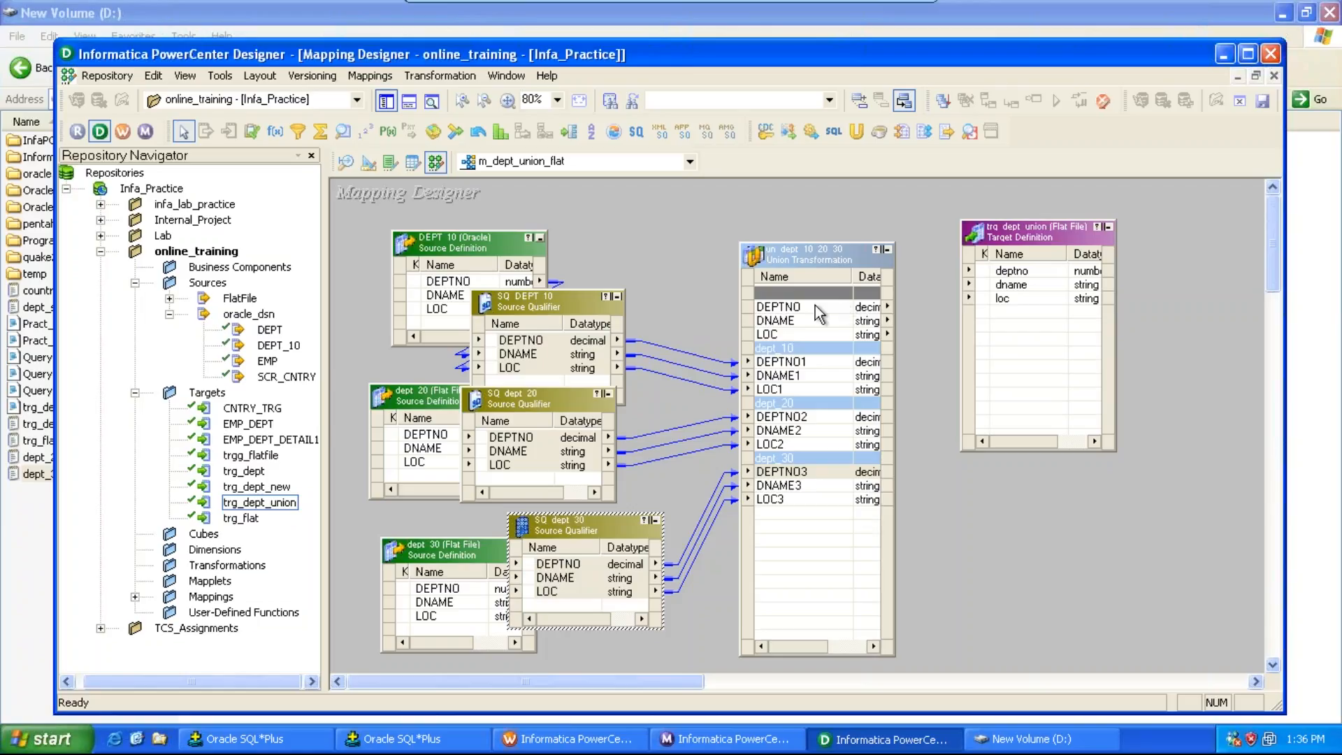
left_click(814, 303)
key("shift+Down")
key("shift+Down")
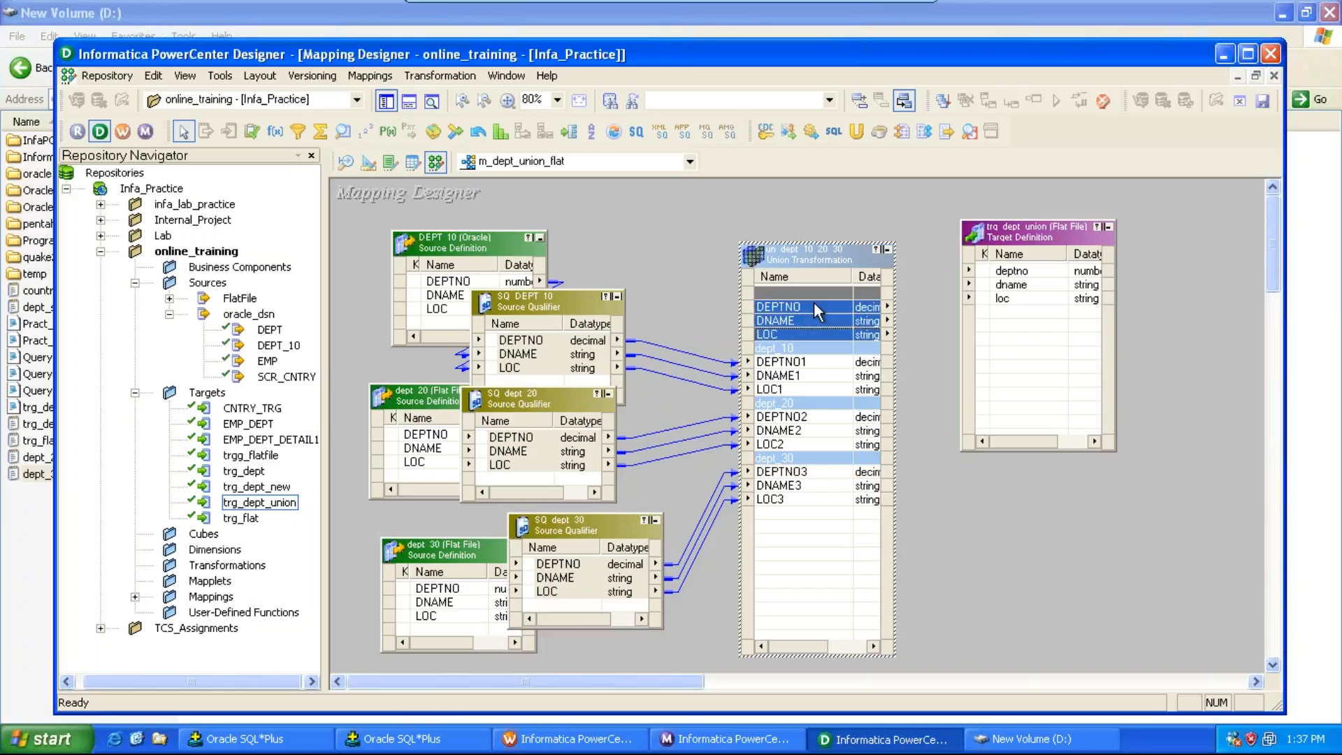
left_click_drag(814, 302, 1007, 274)
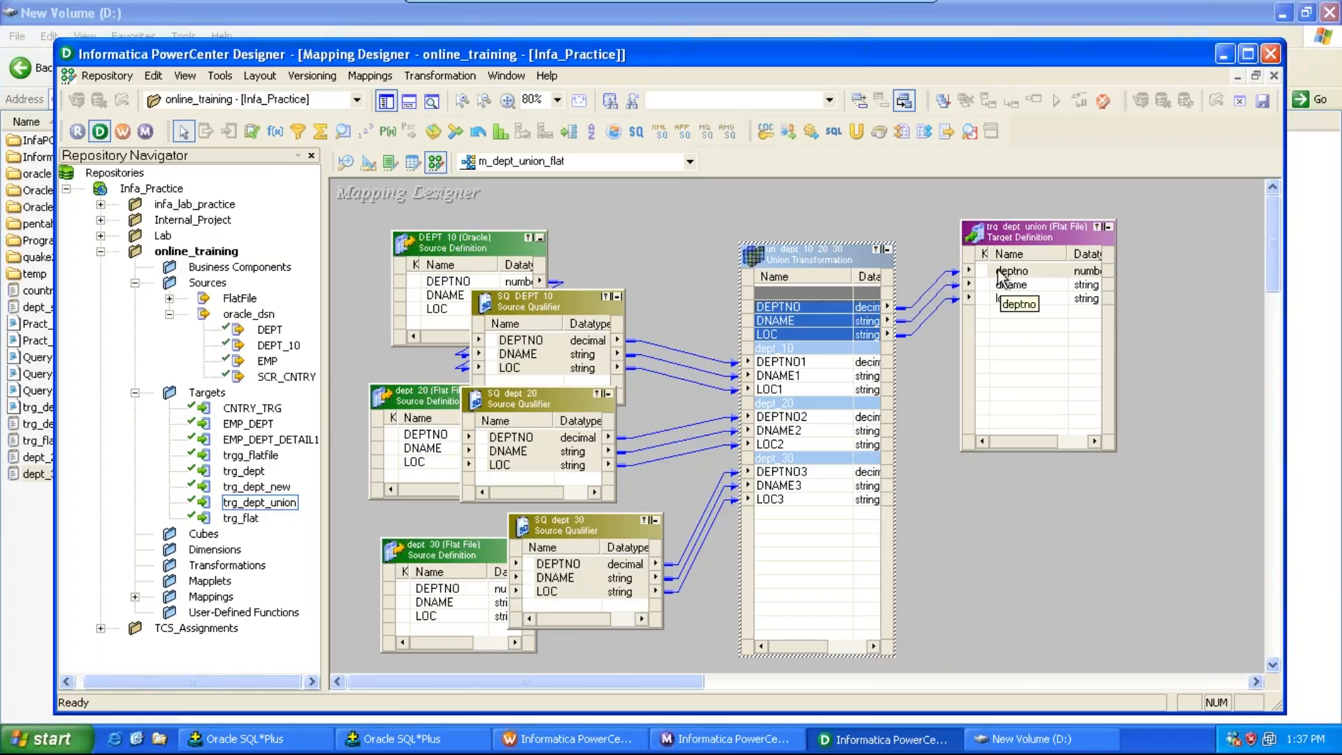
Step: Rearrange the source objects and save the mapping
left_click_drag(484, 207, 565, 357)
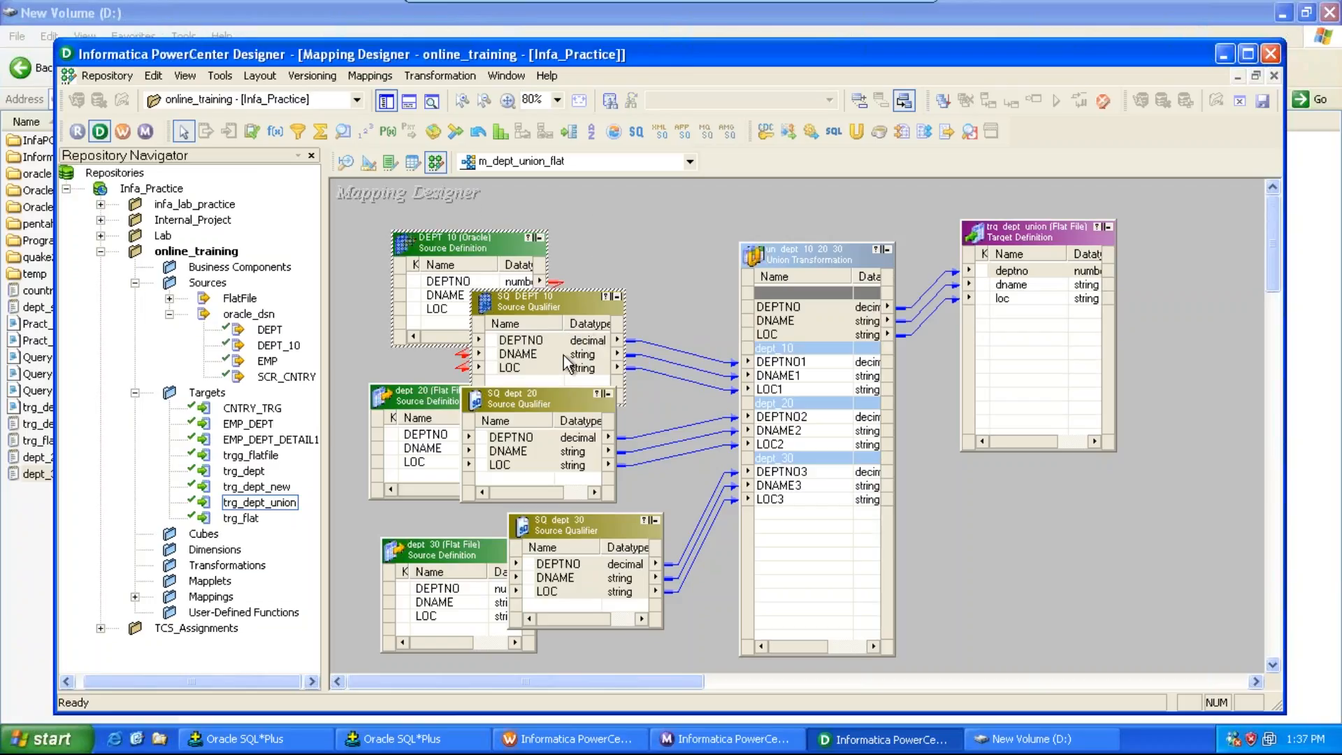
left_click(390, 393)
left_click_drag(388, 501, 593, 644)
key("ctrl+s")
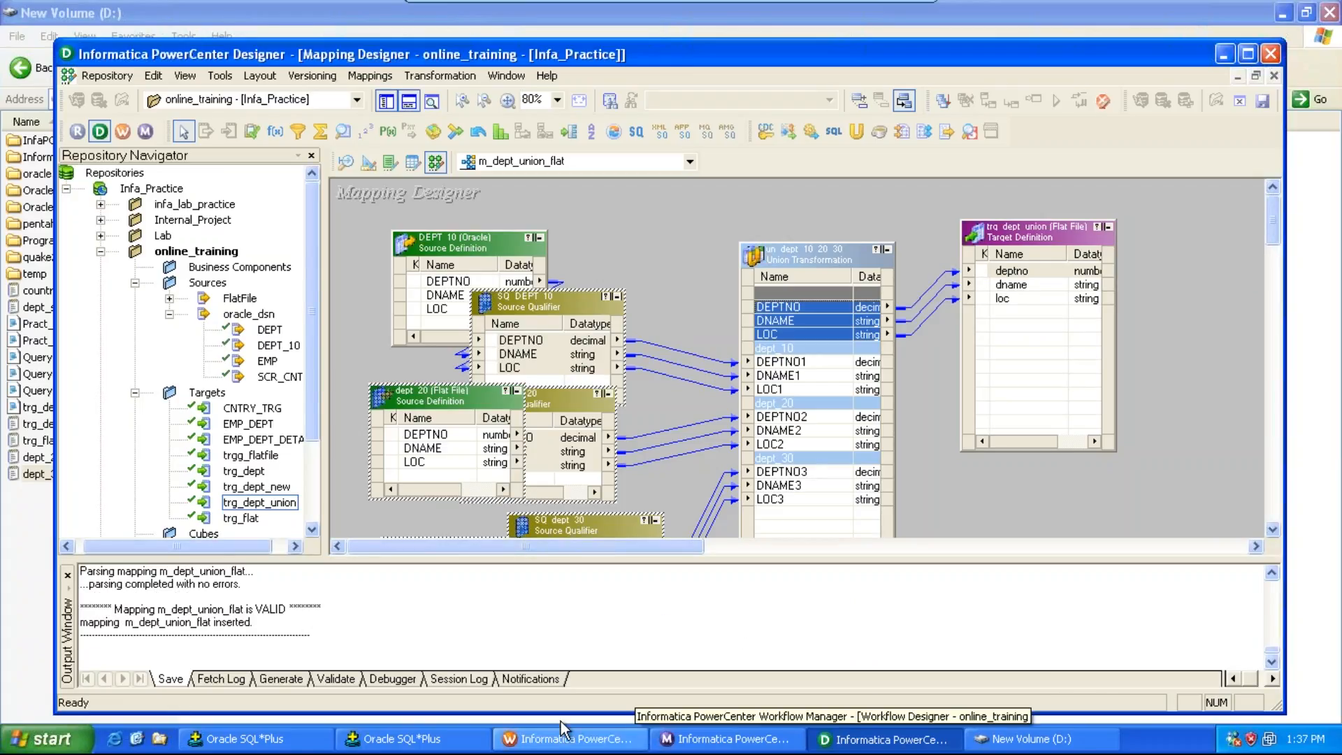
Step: Switch to Workflow Manager and create a new workflow named wf_m_dept_union_flat
left_click(586, 741)
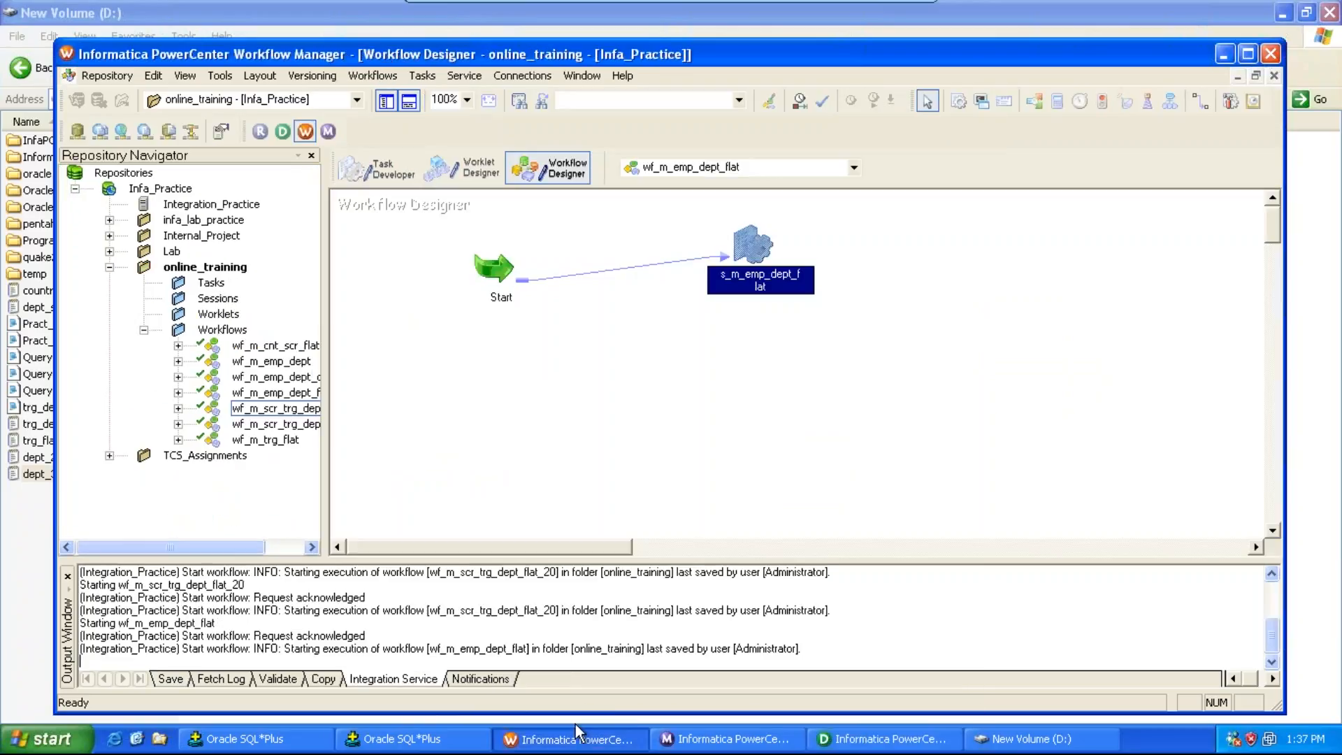
left_click(360, 70)
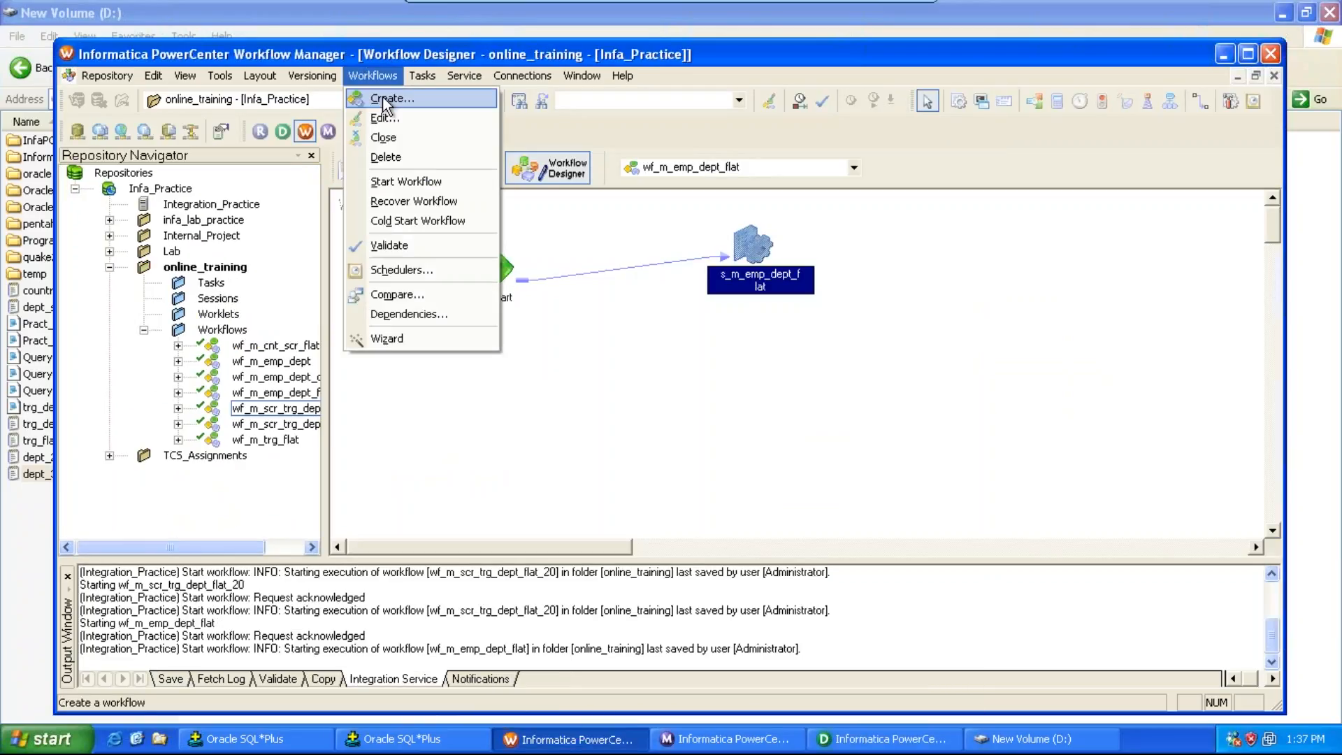
left_click(383, 97)
type("wf_m_")
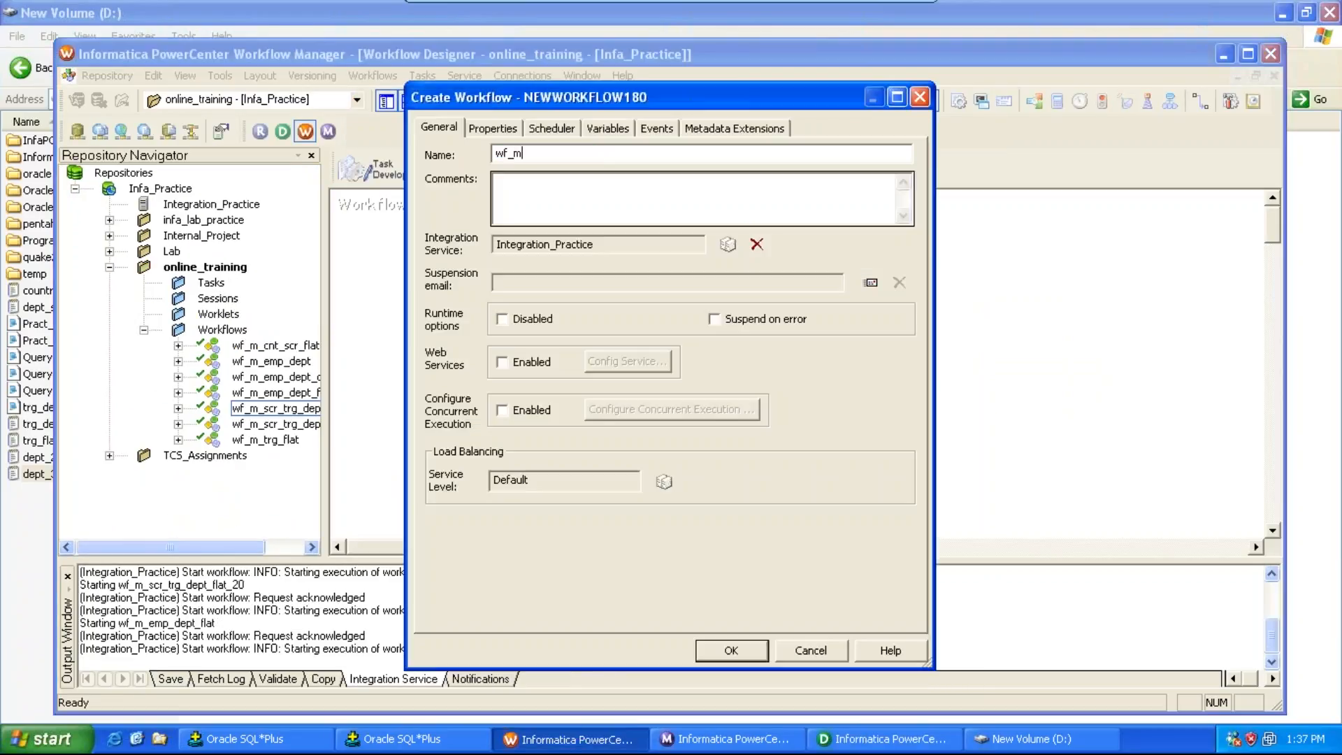
key("alt+Tab")
key("alt+Tab")
type("dept_")
type("unioon")
key("BackSpace")
key("BackSpace")
type("n_flat")
key("Return")
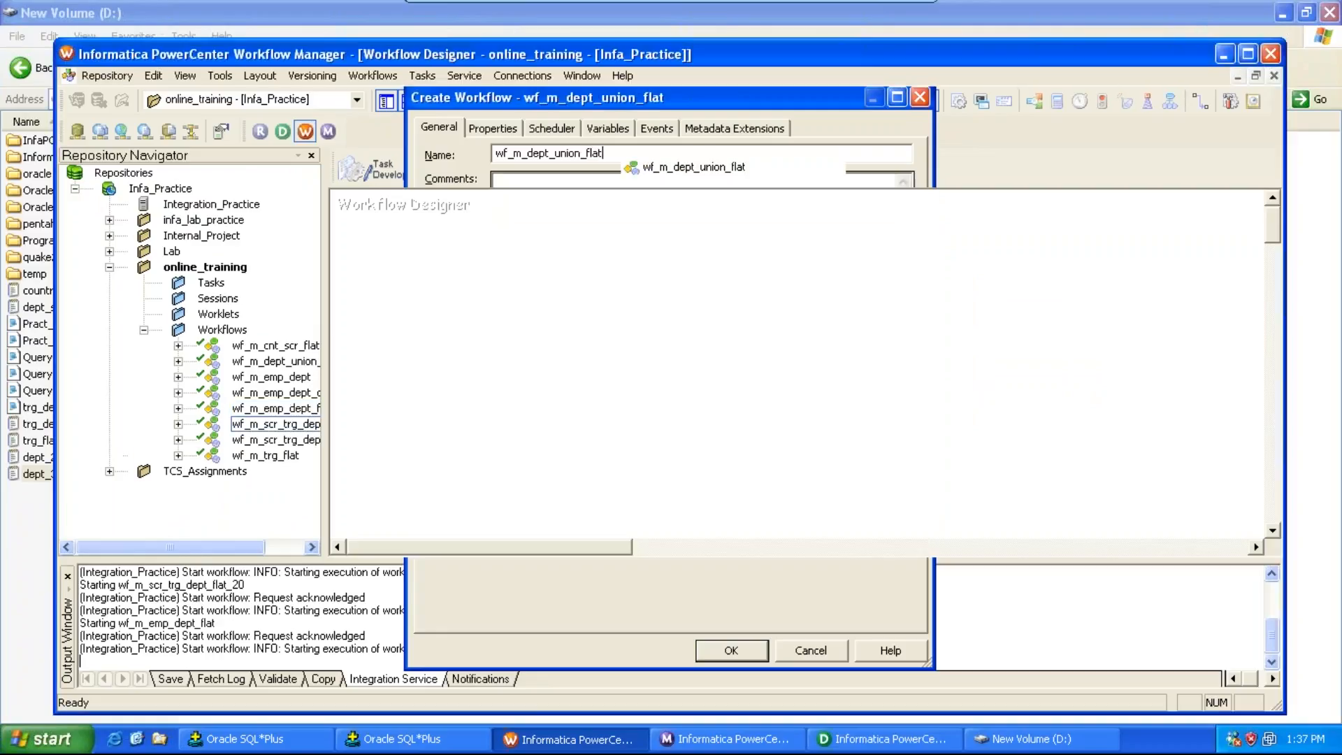
Step: Try creating a session named s_m_dept_union_flat associated with the m_emp_dept_flat mapping and place it on the canvas
left_click(421, 76)
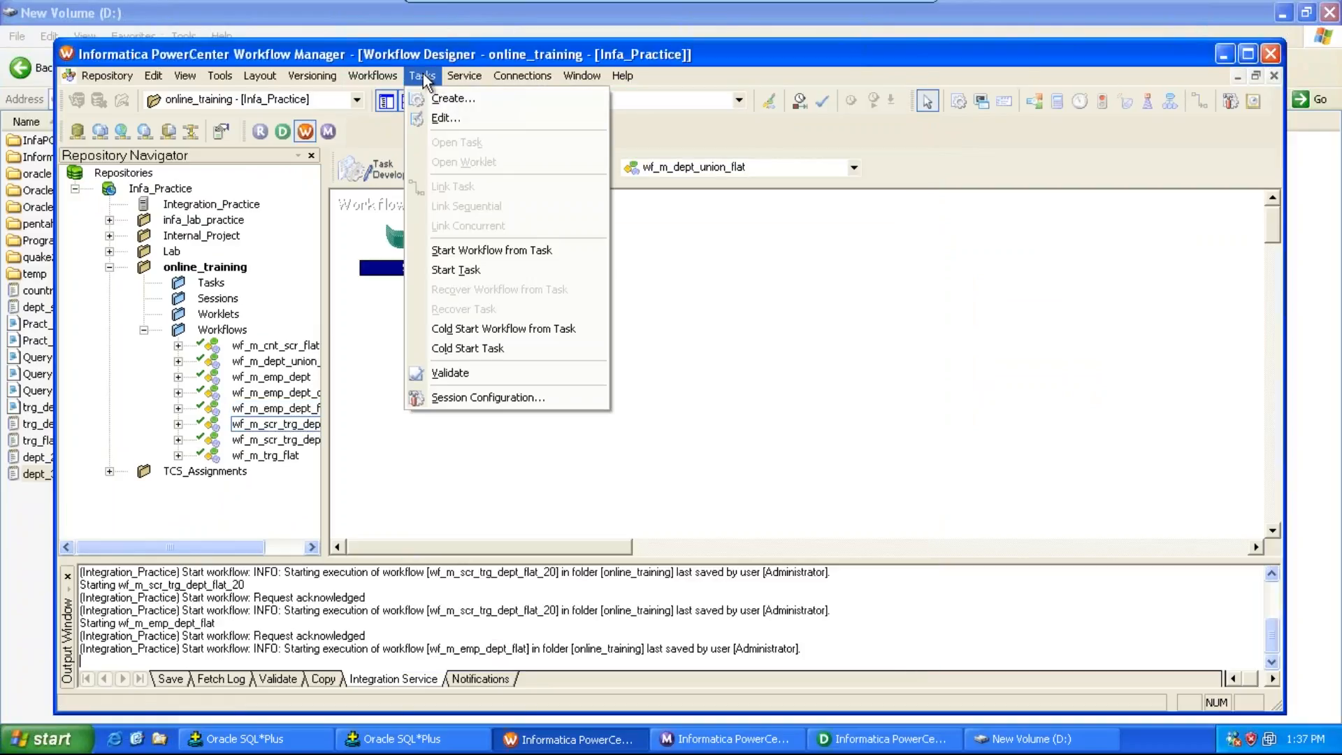
left_click(454, 99)
left_click(707, 389)
type("s")
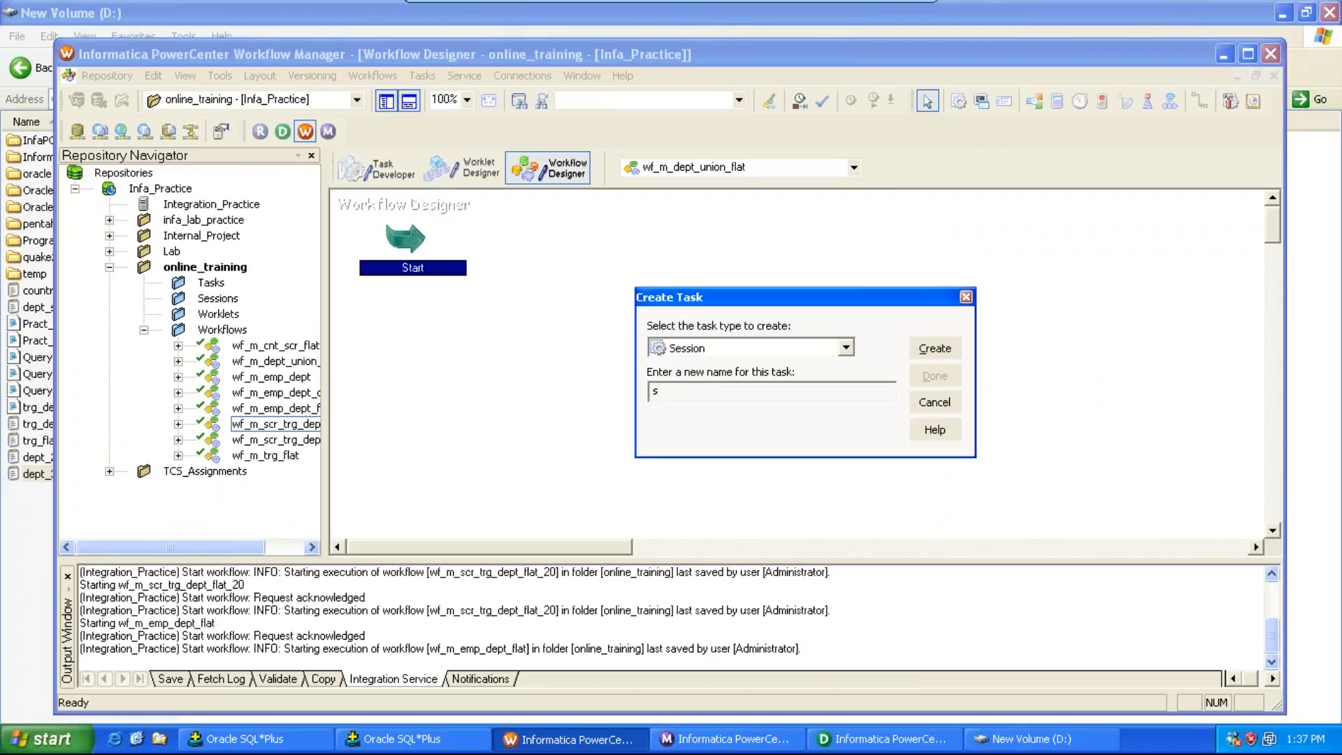
type("_m_dept_union_flat")
left_click(944, 353)
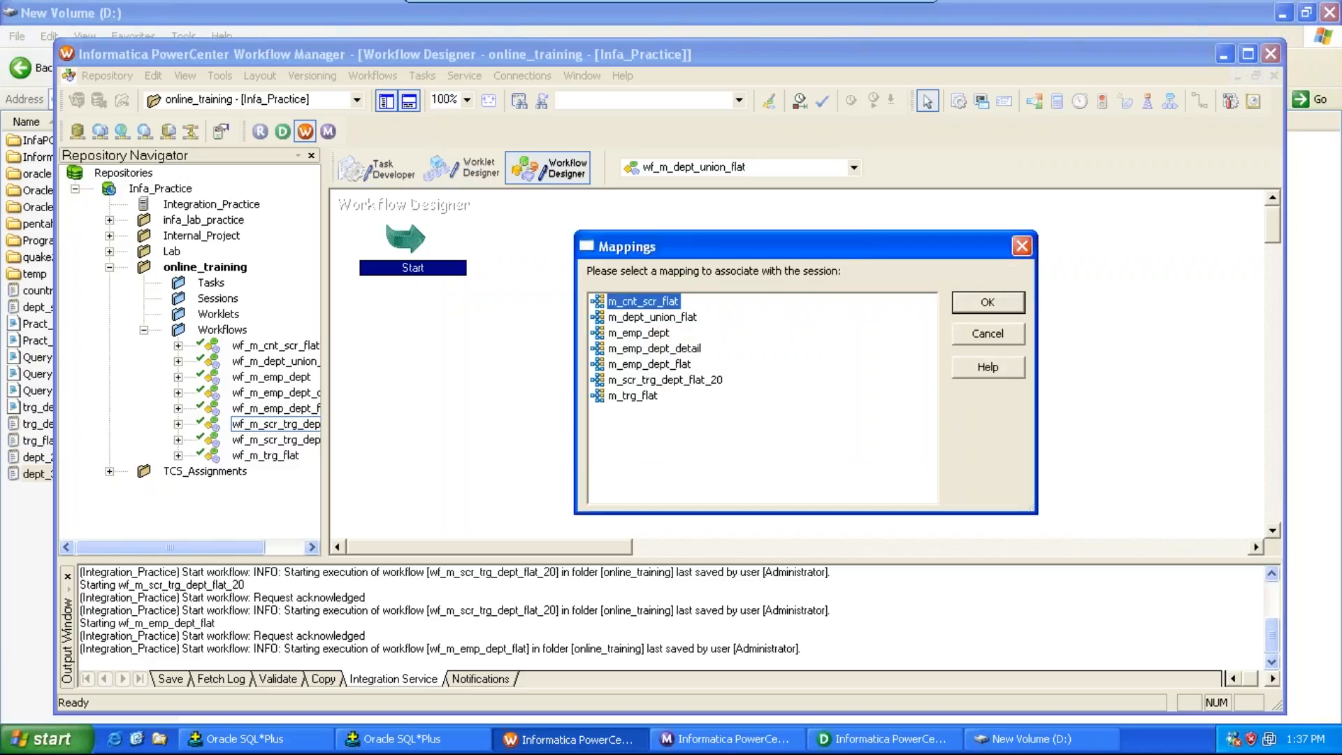
left_click(670, 365)
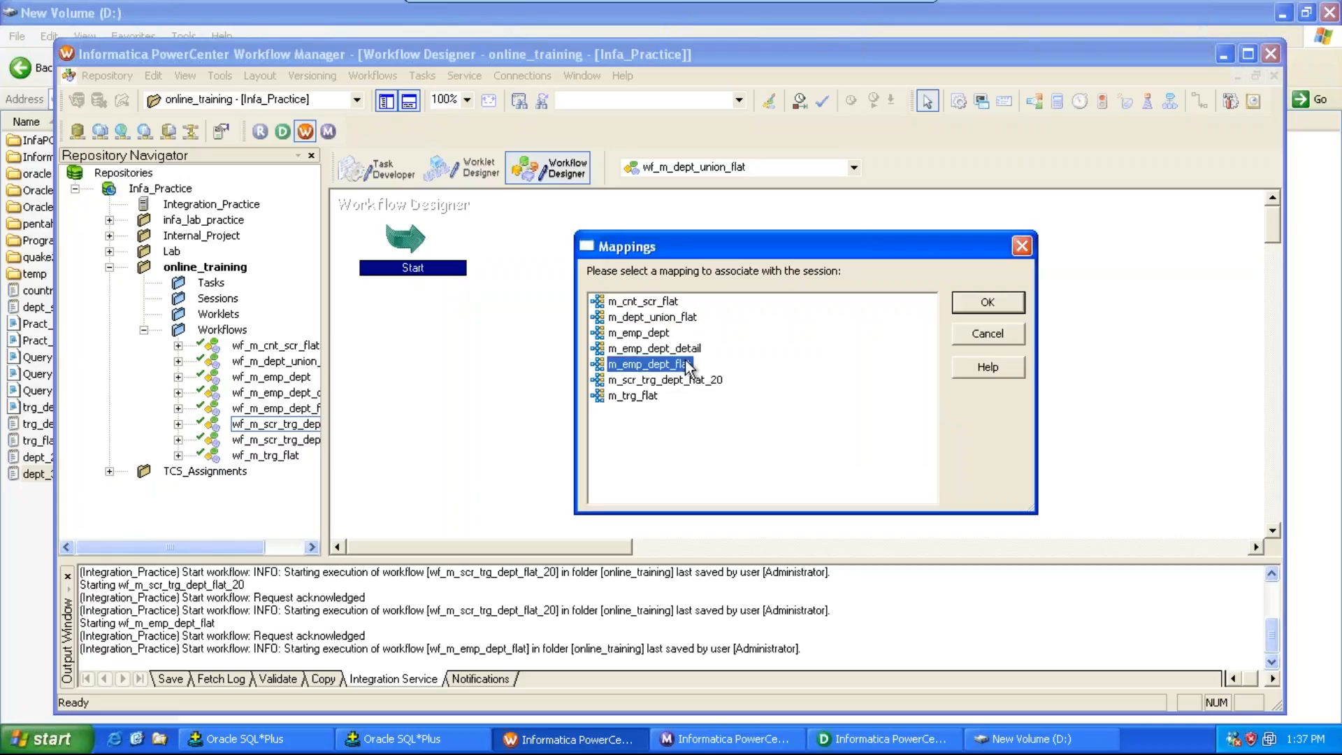
left_click(988, 302)
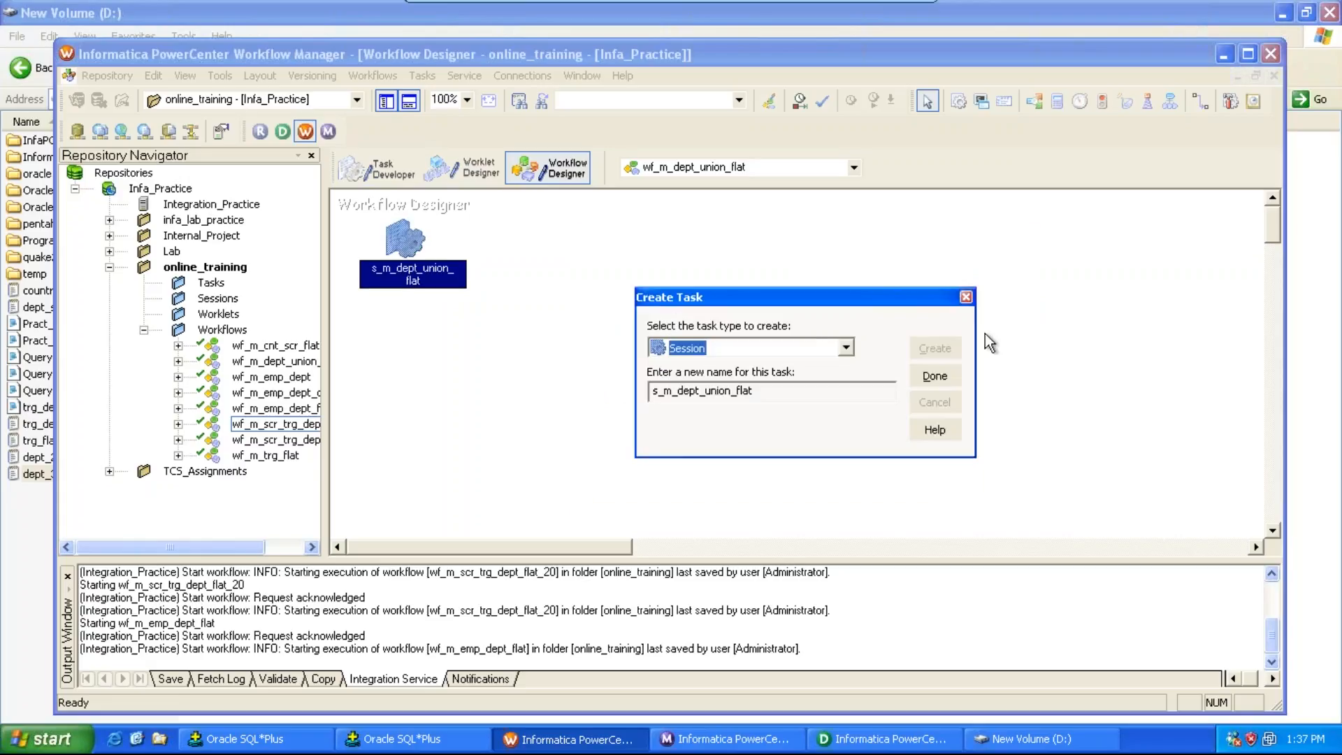
left_click(935, 376)
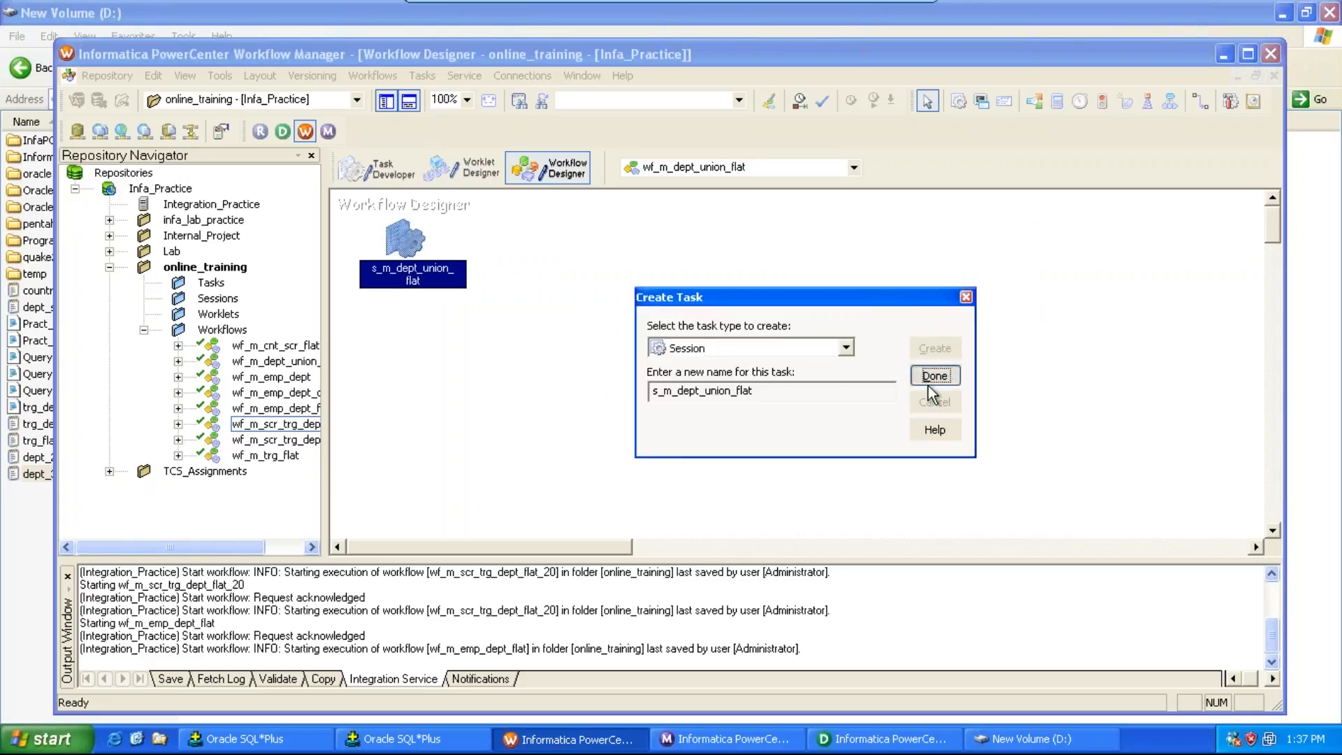
left_click_drag(404, 239, 668, 291)
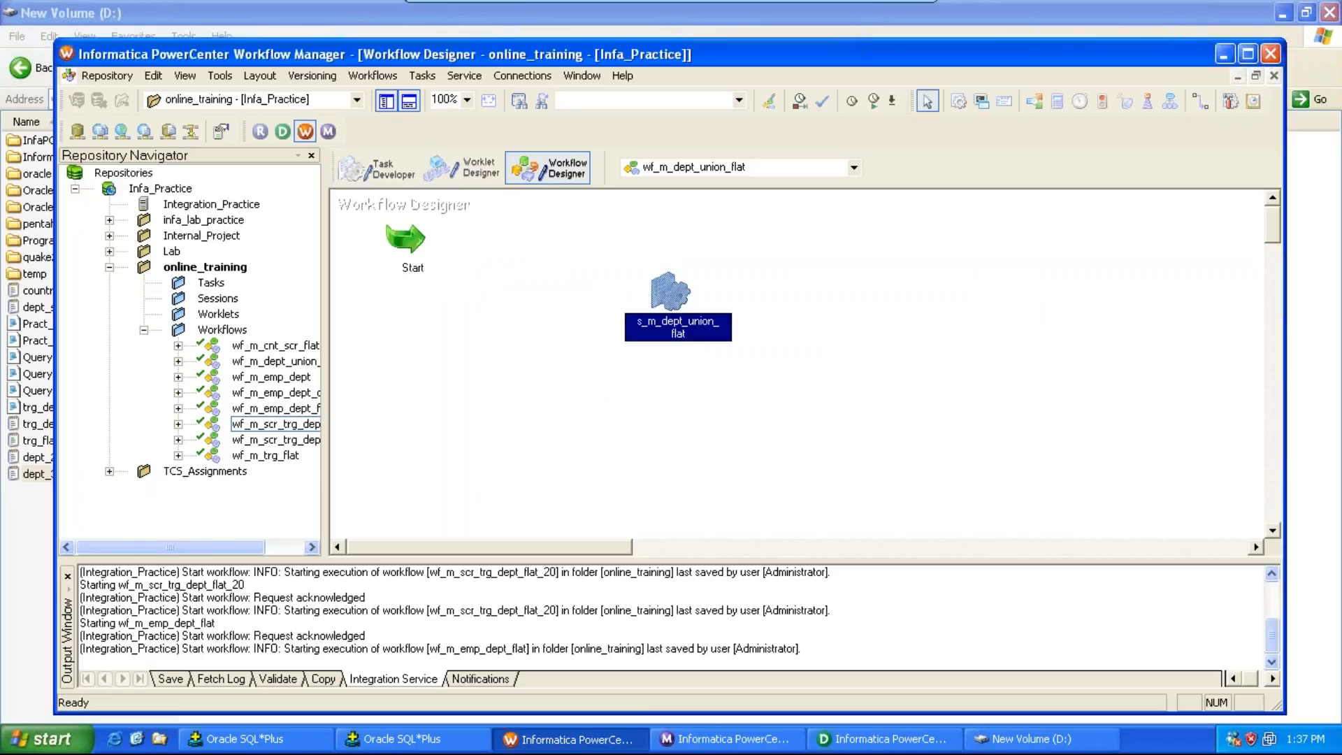
Step: Open the session's properties and review its general, mapping and config object settings
double_click(669, 291)
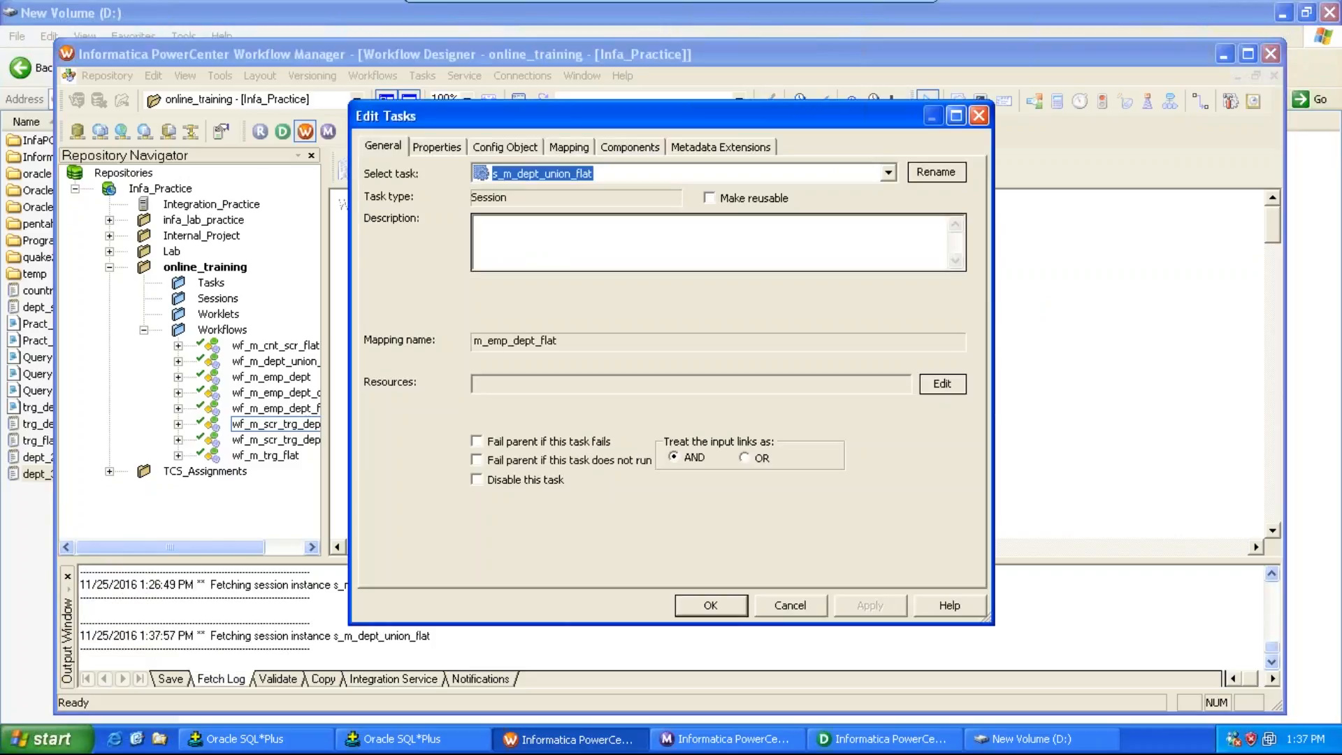
left_click(576, 148)
left_click(504, 148)
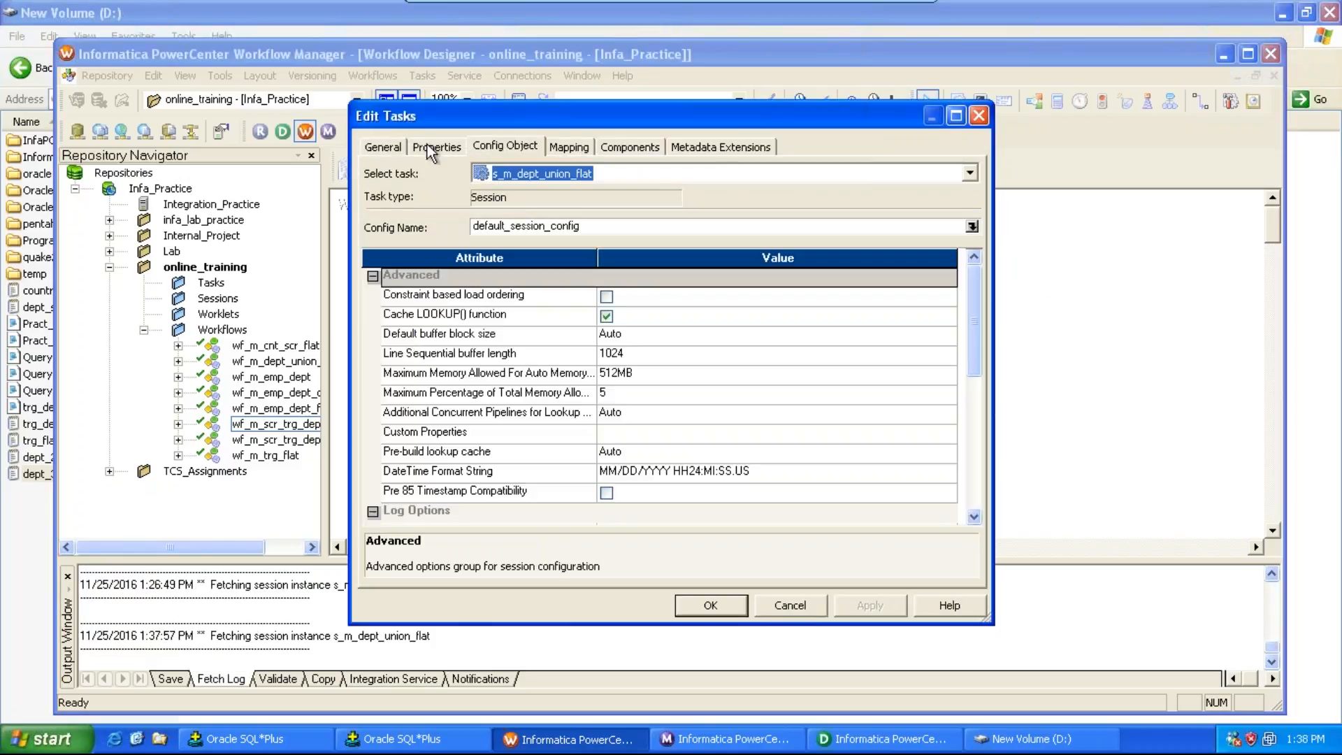
left_click(384, 146)
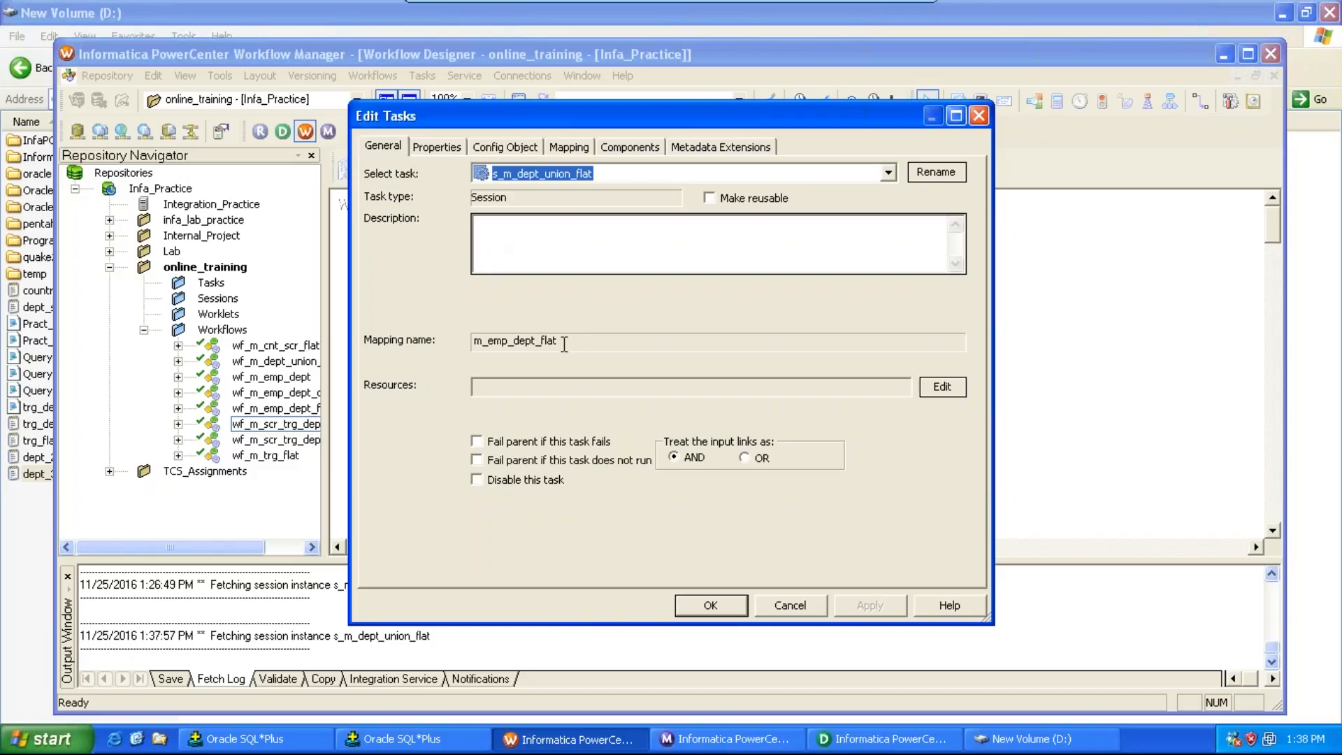
left_click_drag(674, 120, 786, 272)
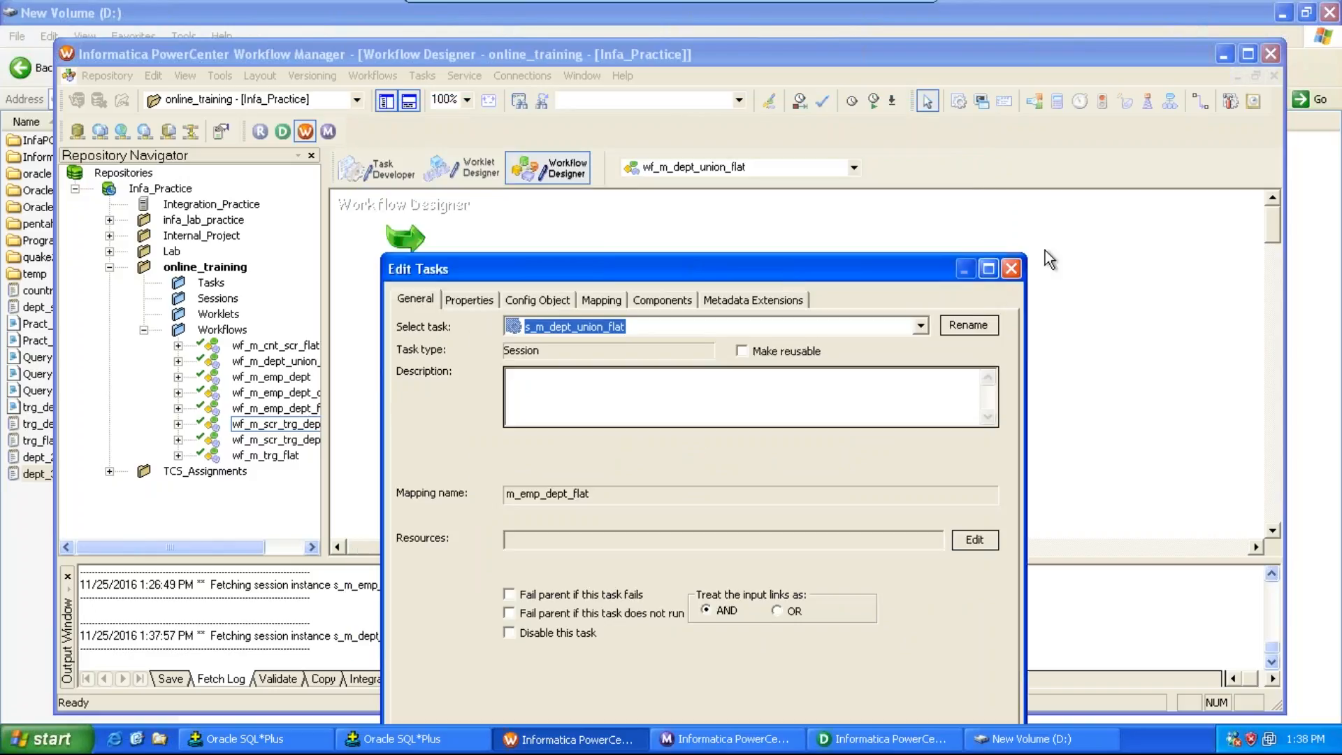
left_click(1011, 269)
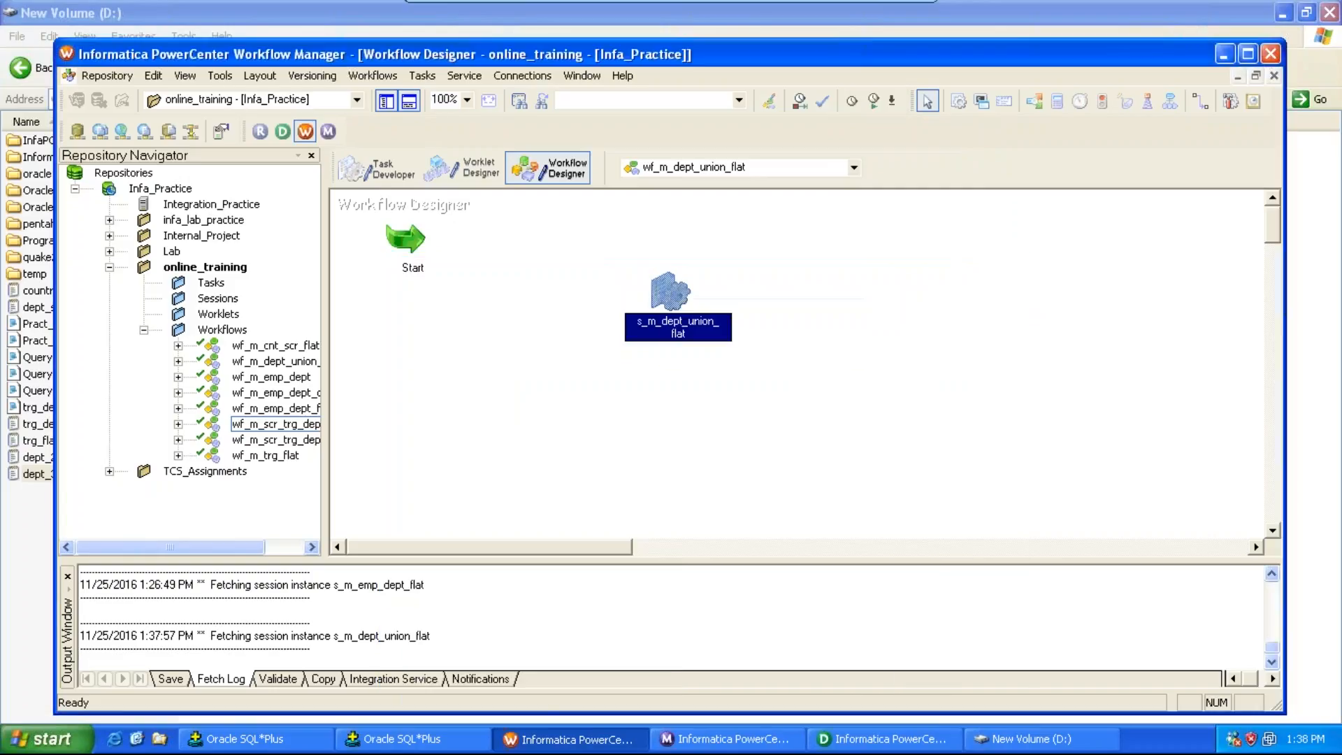
Step: Delete the wrongly mapped session from the workflow
key("Delete")
left_click(615, 414)
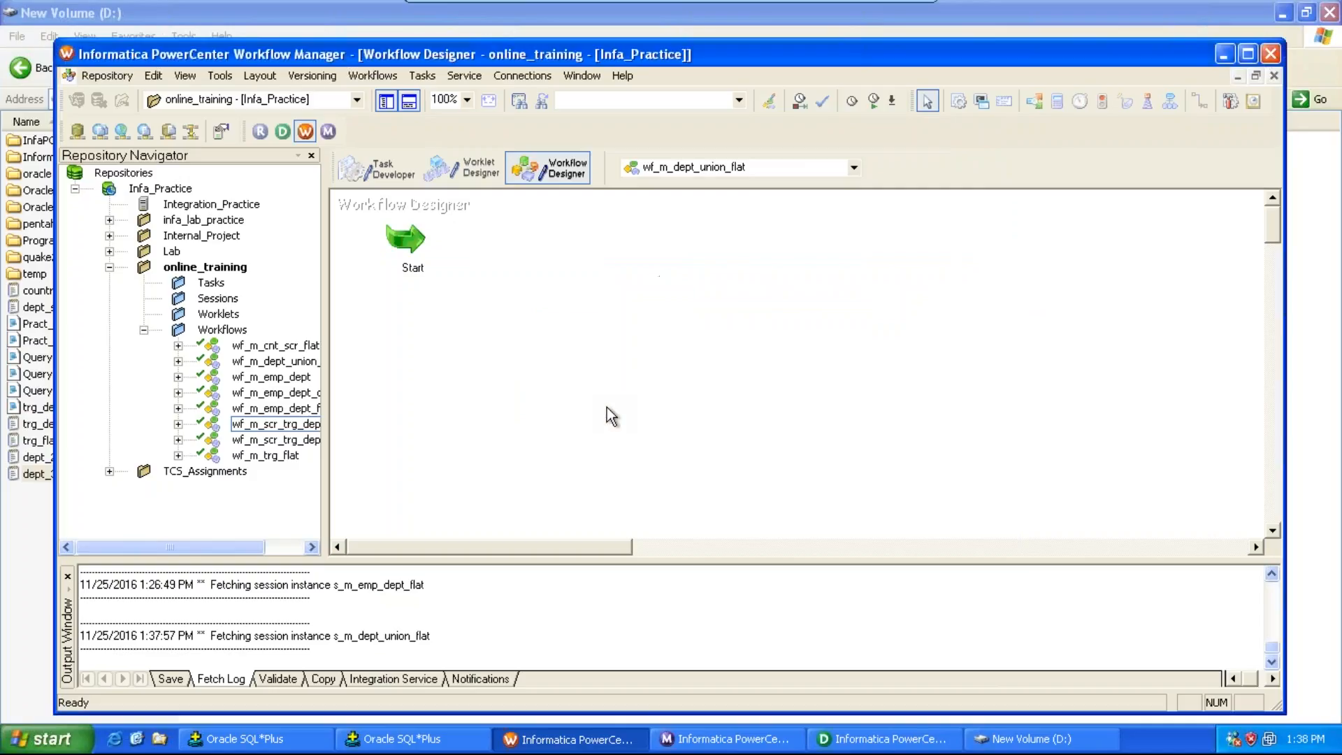
Step: Create a session named s_m_dept_union_flat using the m_dept_union_flat mapping and move it right of Start
left_click(434, 79)
mouse_move(451, 79)
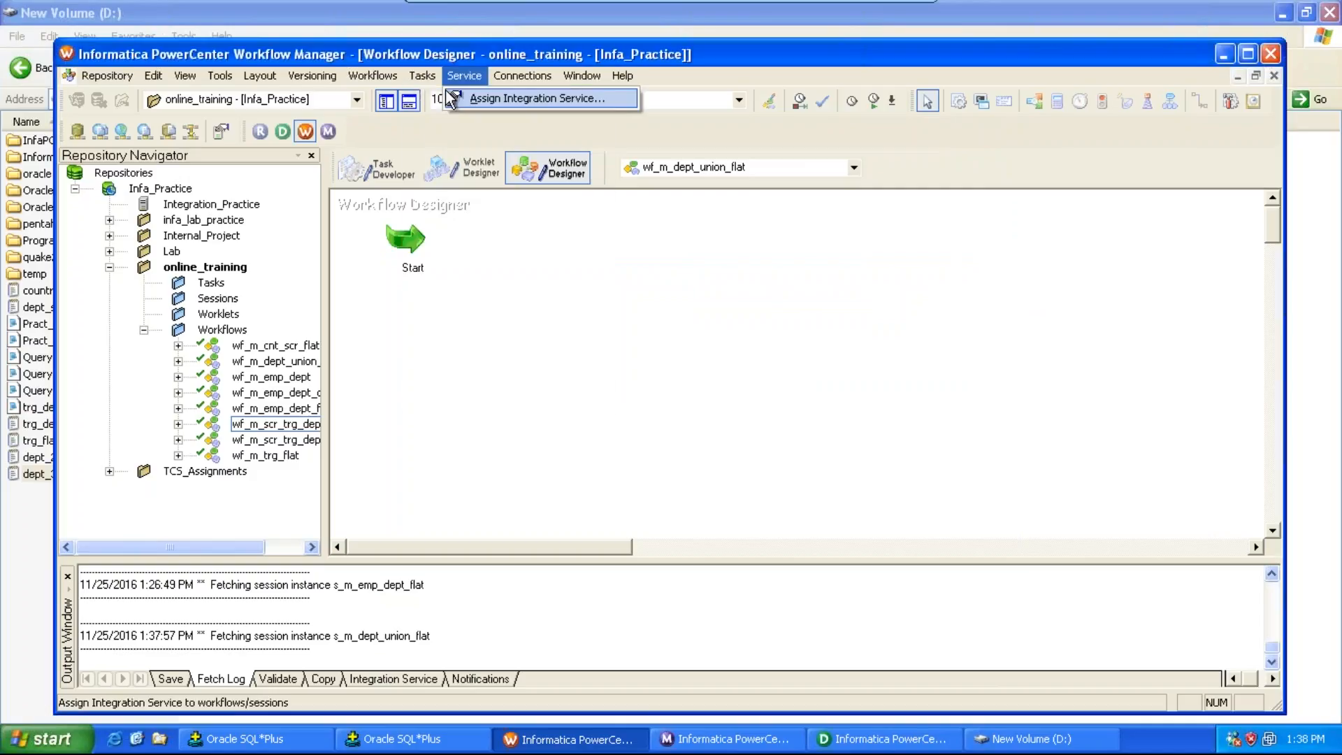
left_click(449, 95)
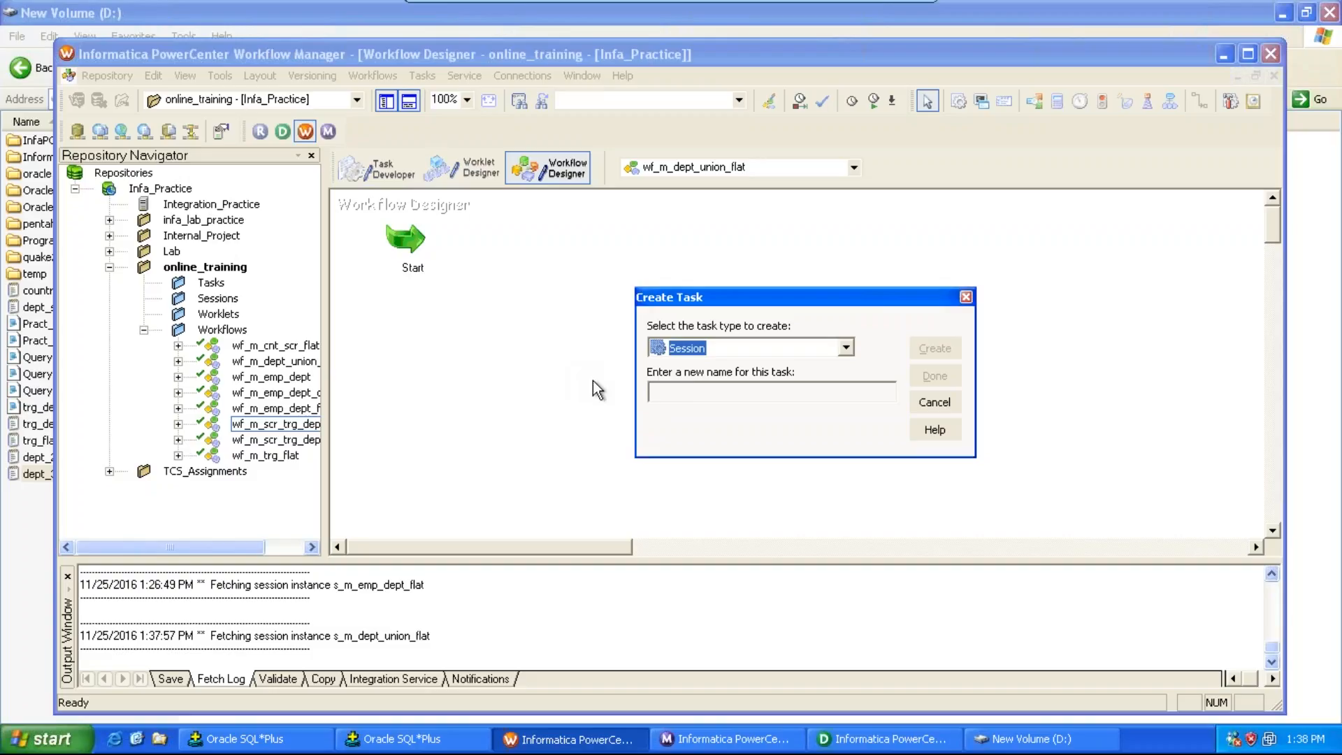
left_click(686, 399)
type("s_")
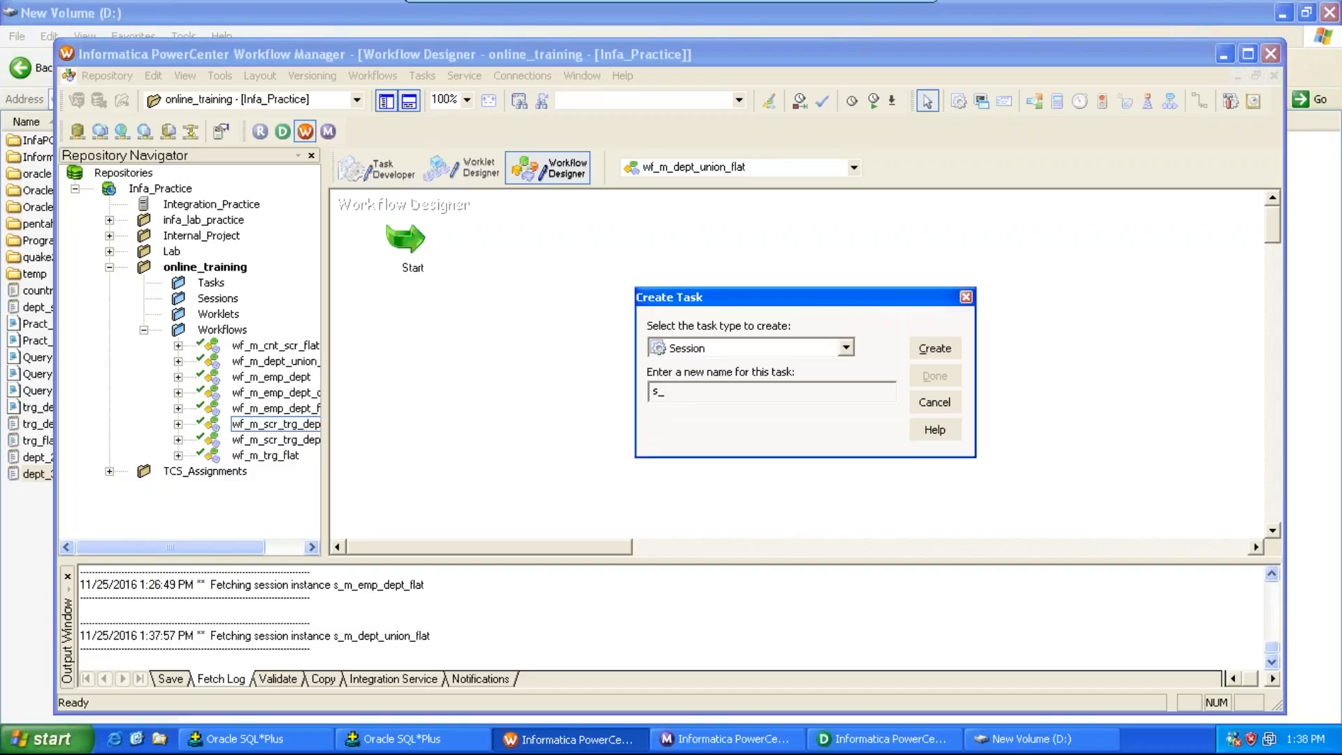
type("m_dept_union_flat")
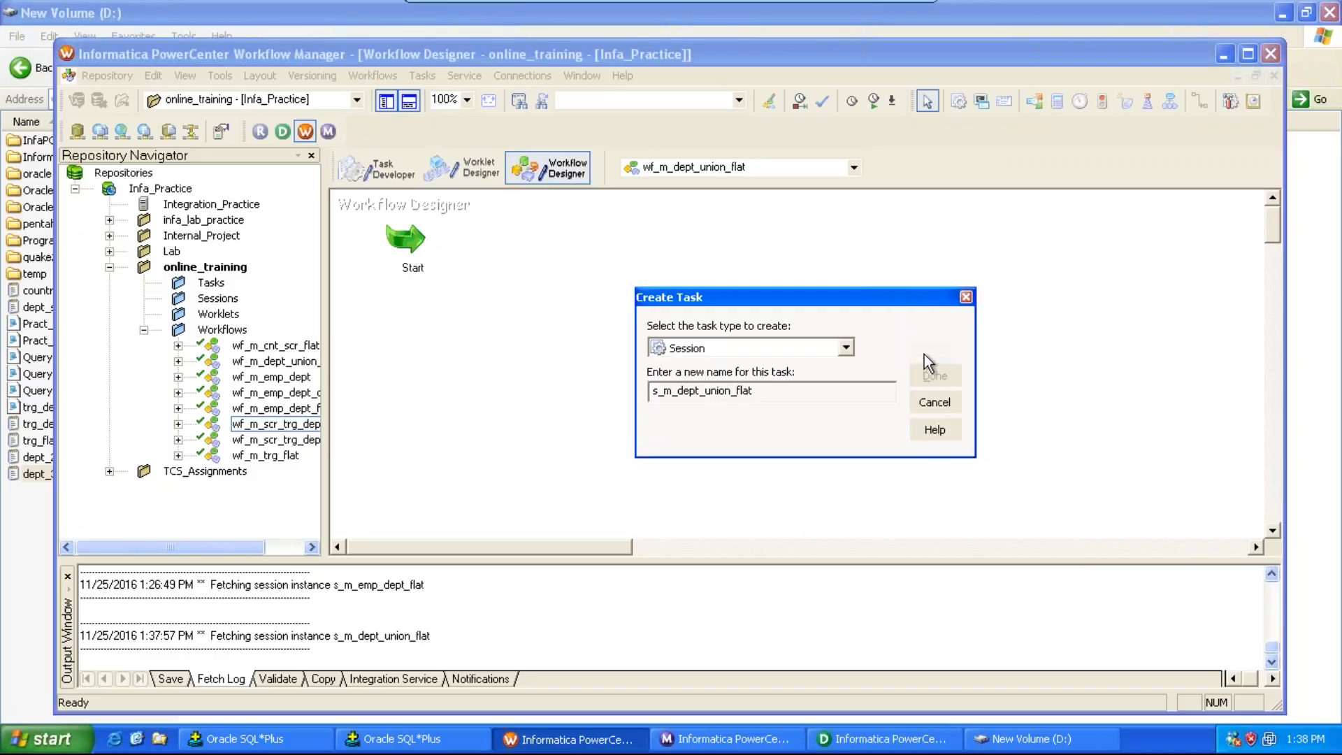
left_click(925, 354)
double_click(691, 318)
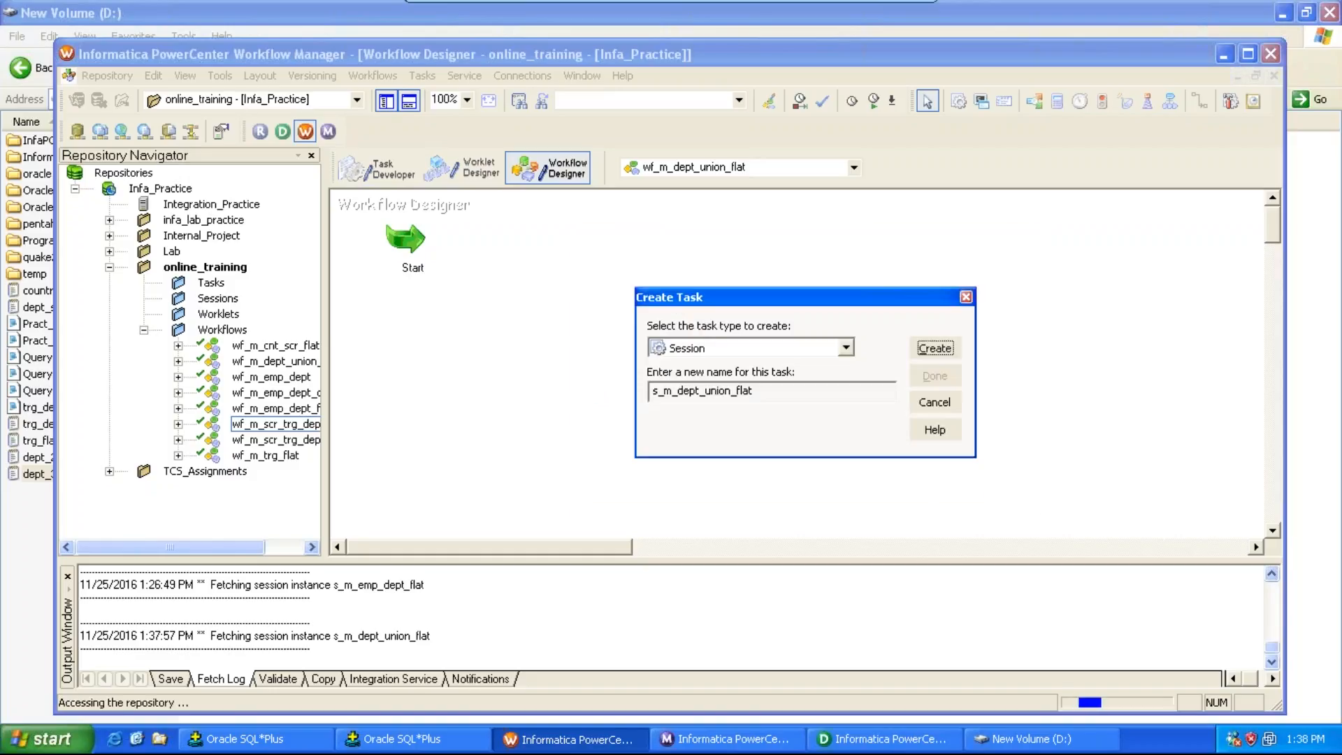
left_click(935, 380)
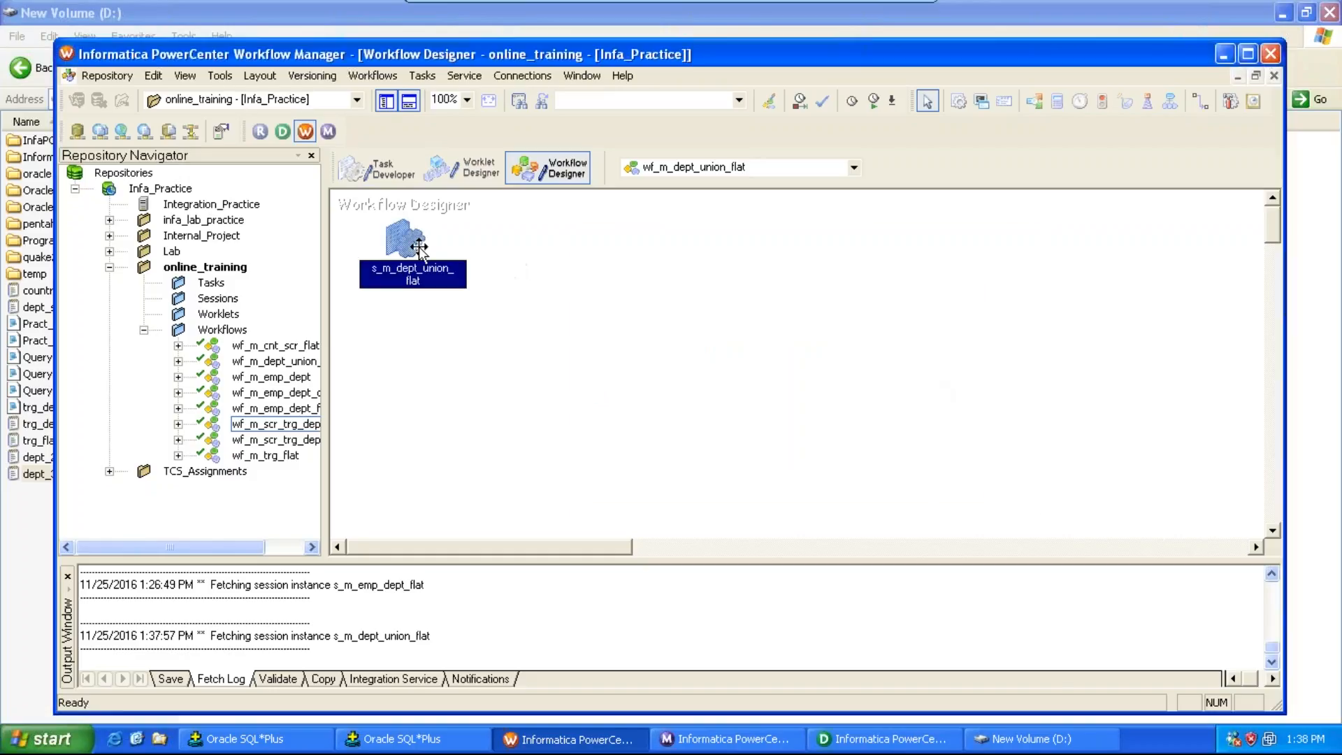
left_click_drag(418, 246, 800, 346)
Step: Link the Start task to the s_m_dept_union_flat session
left_click(422, 76)
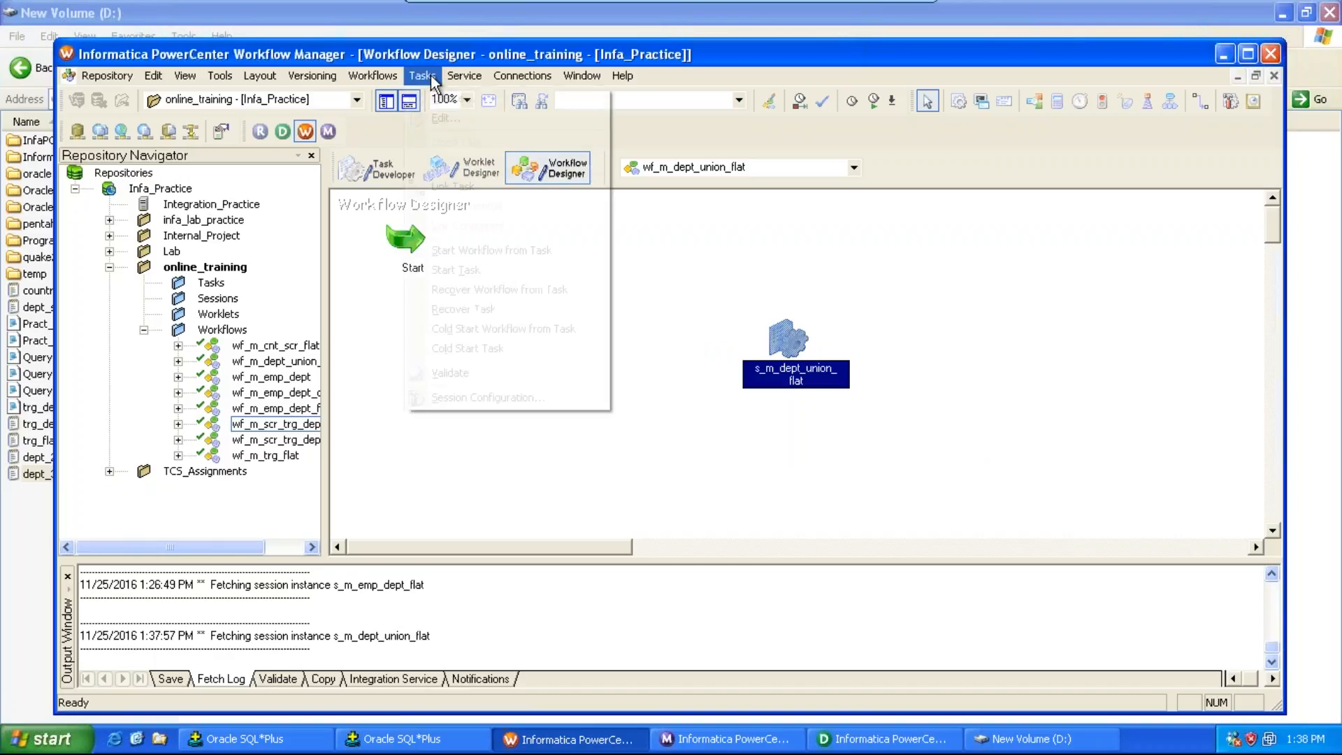
left_click(451, 186)
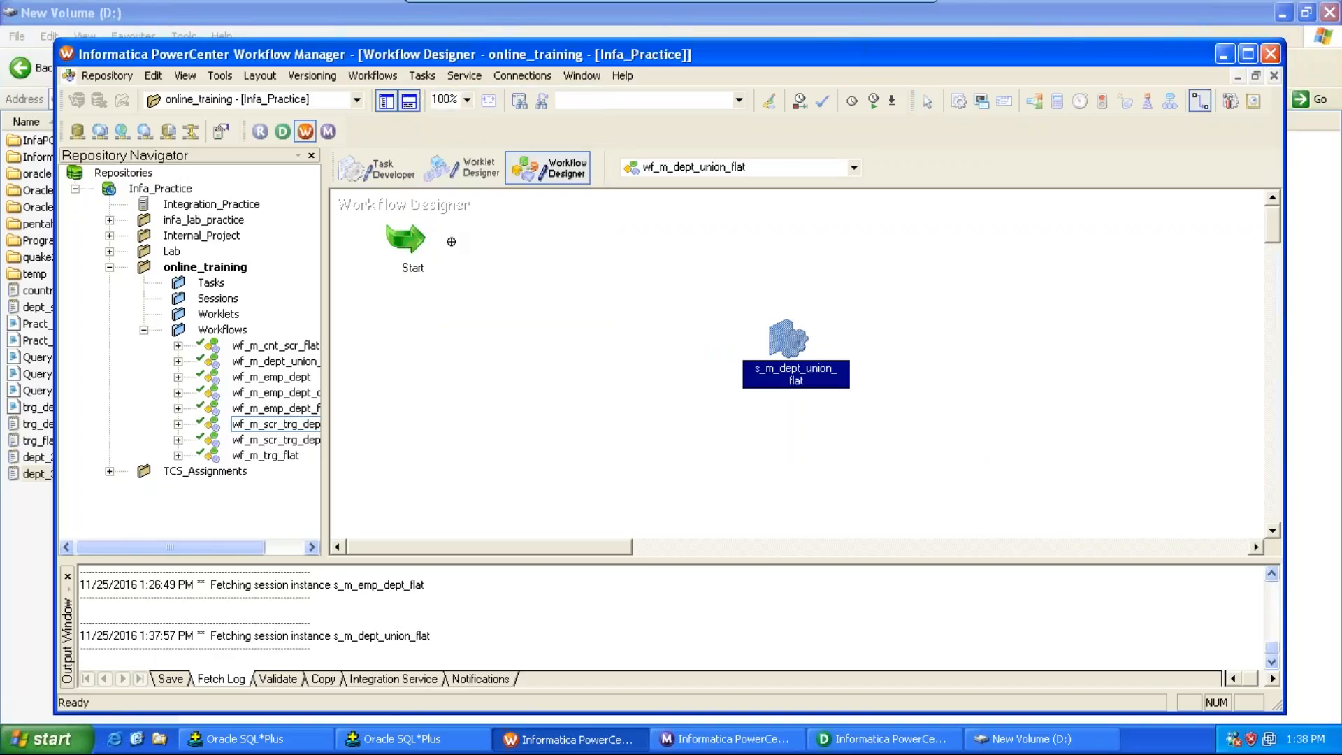
mouse_move(416, 239)
left_mouse_down()
mouse_move(709, 365)
mouse_move(783, 353)
mouse_move(775, 344)
left_mouse_up()
Step: In the session's mapping properties, set SQ_dept_20's source file directory to D:\
double_click(775, 344)
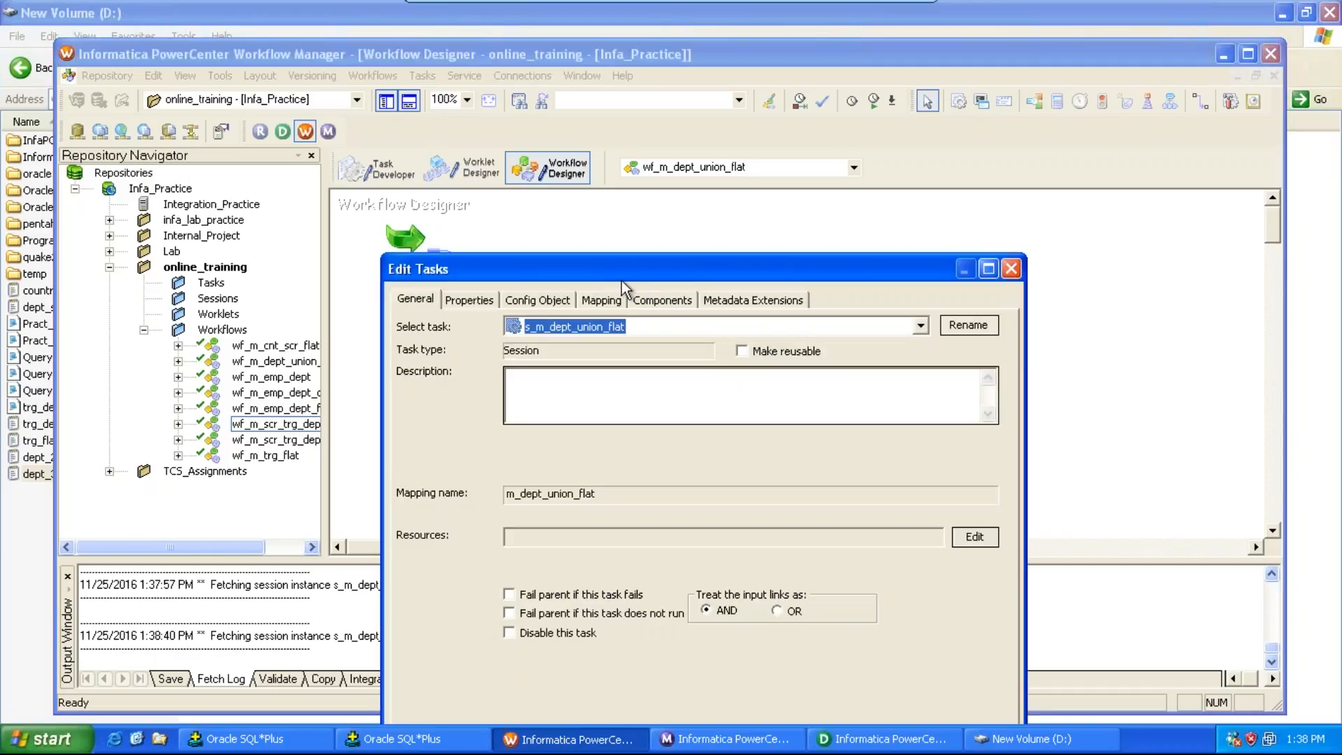
left_click(601, 300)
left_click_drag(626, 270, 642, 25)
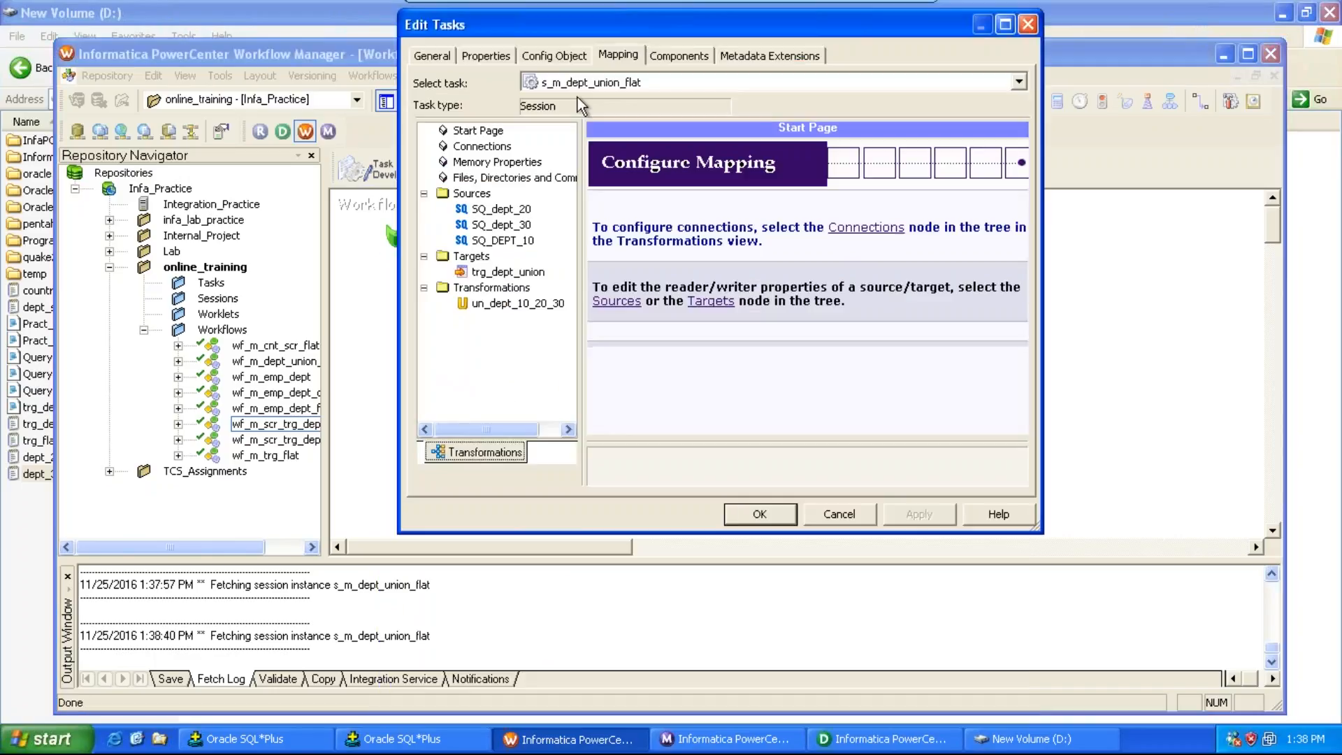
left_click(498, 209)
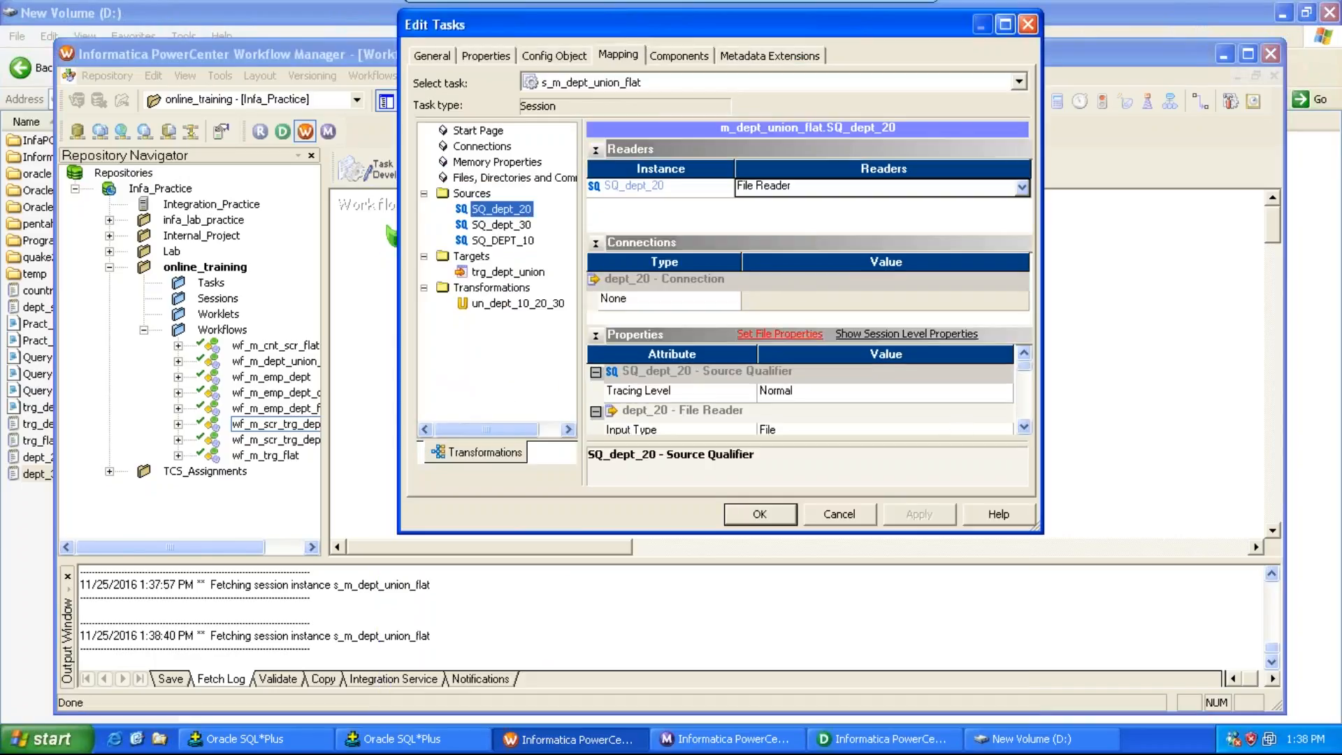
left_click(1024, 427)
left_click(1024, 426)
left_click(1024, 427)
left_click(943, 429)
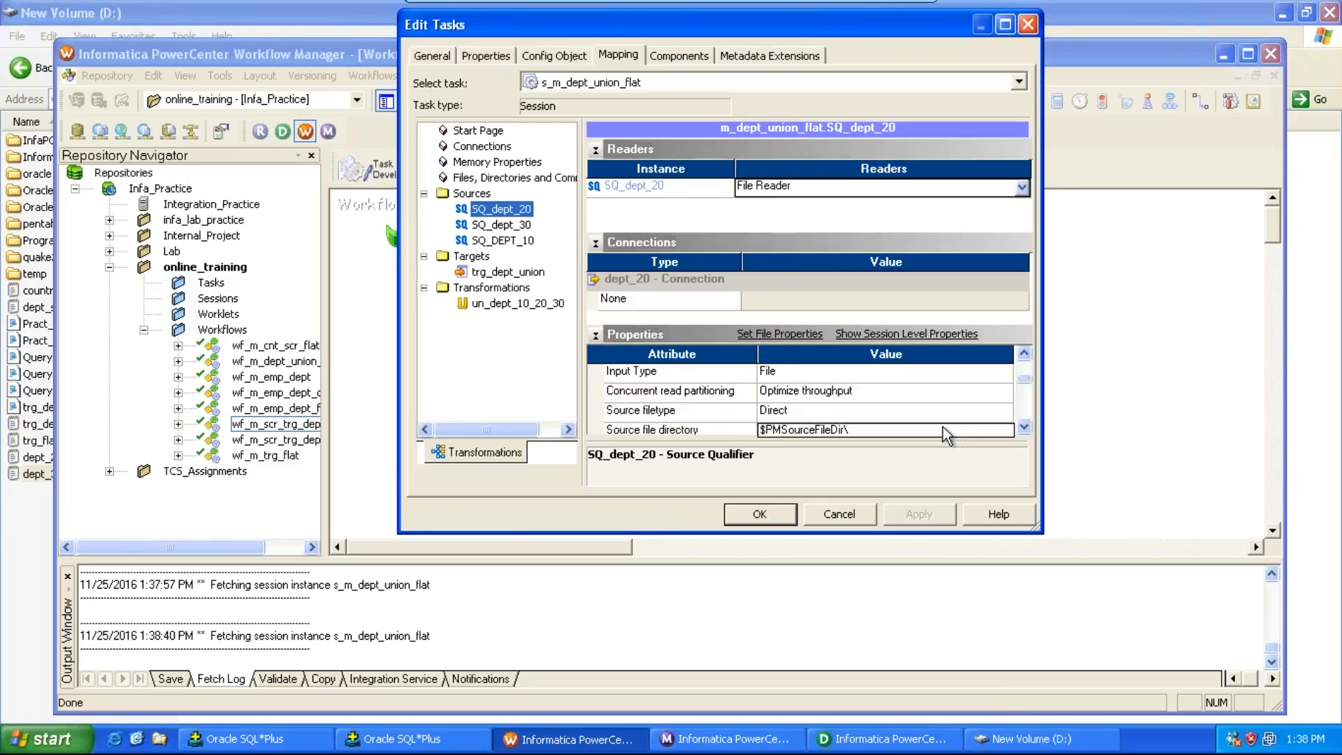
type("D:\\")
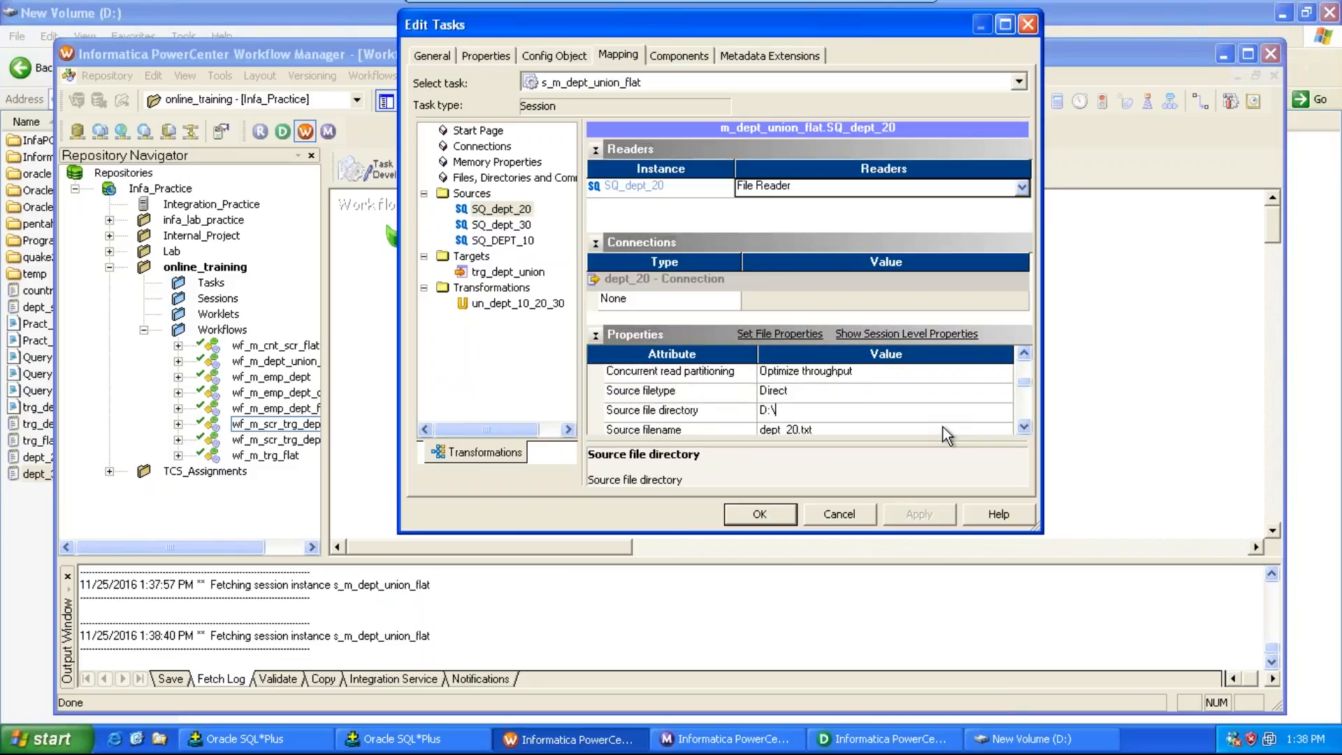
Step: Set SQ_dept_30's source file directory to D:\ and SQ_DEPT_10's relational connection to native_source
left_click(525, 225)
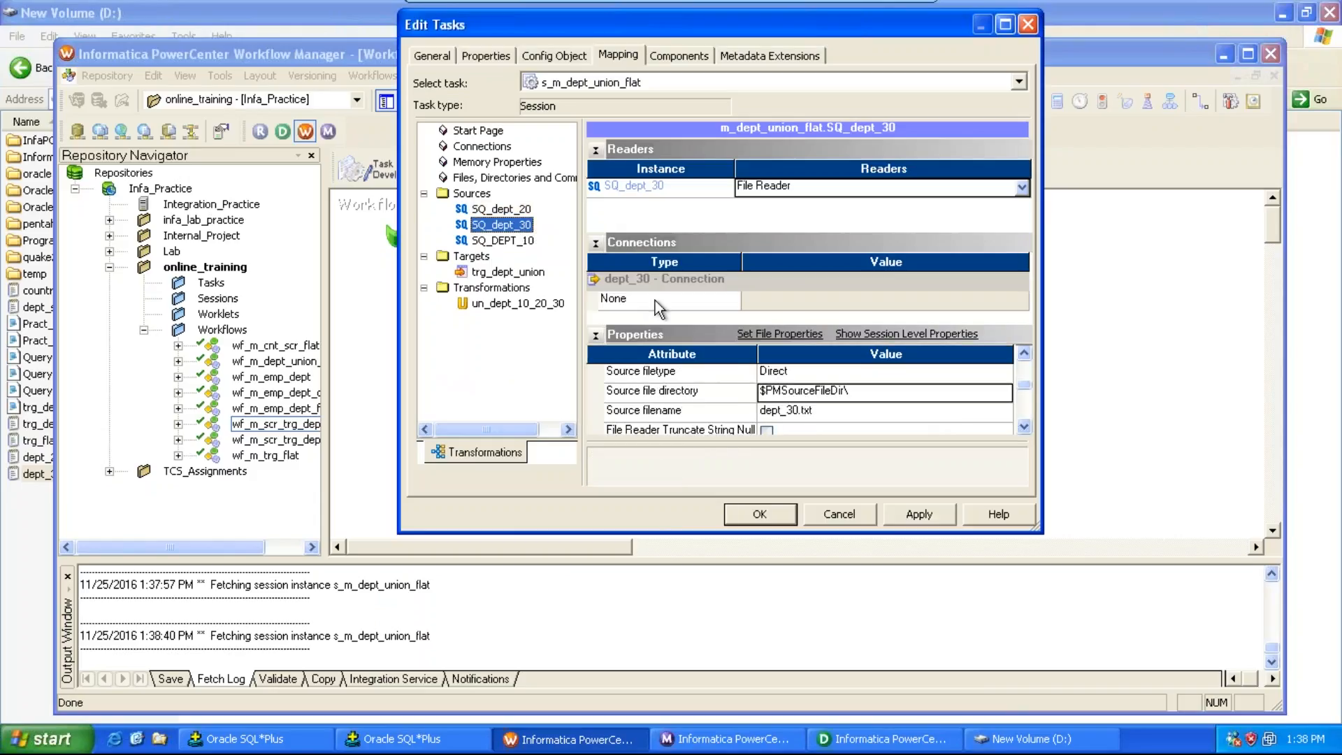
left_click(908, 393)
type("D:\\")
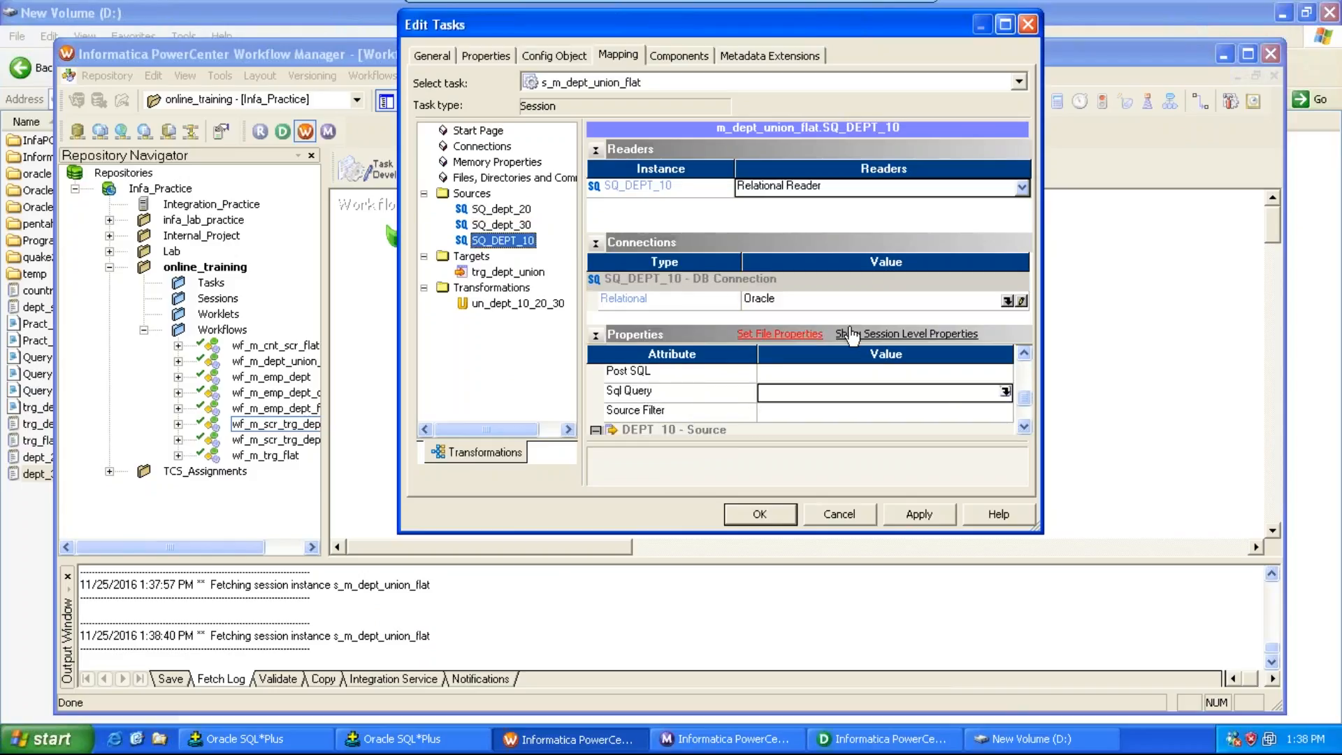
left_click(1007, 301)
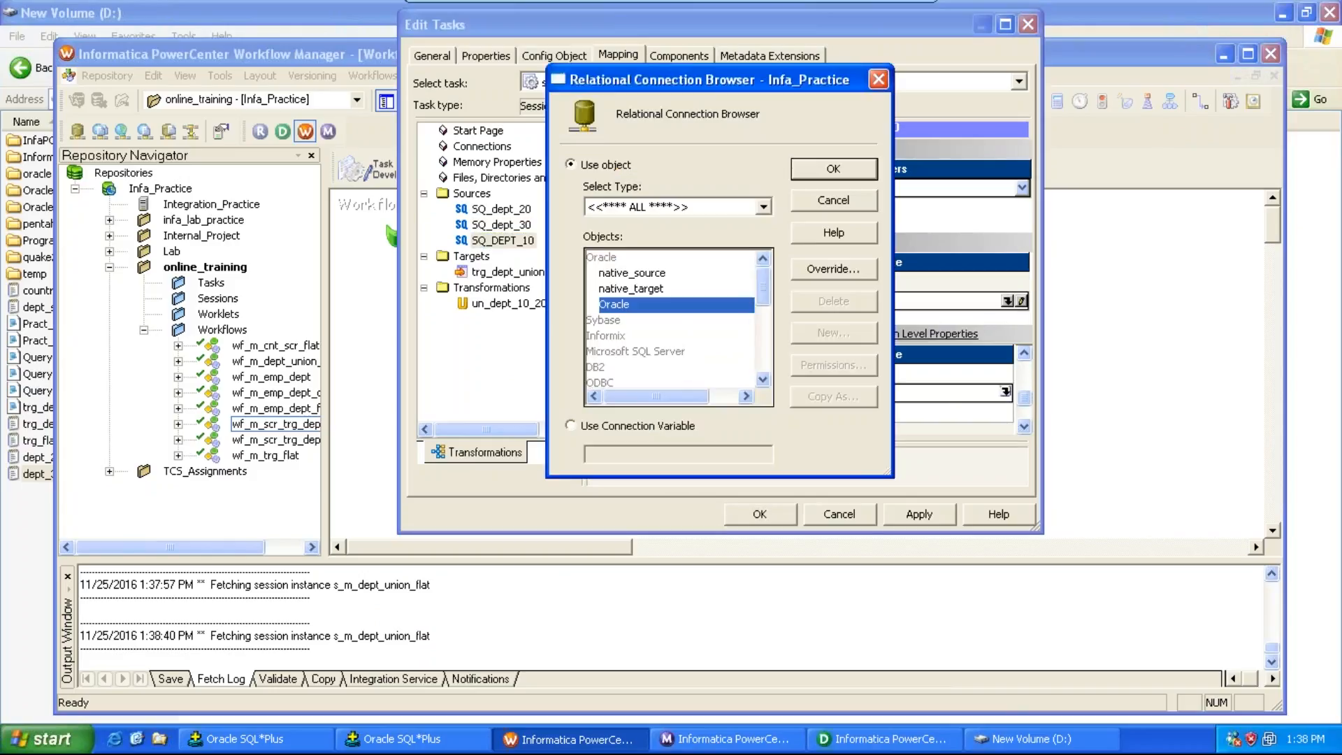
double_click(658, 273)
Step: For the trg_dept_union target, set the output file directory to D:\ and the output filename to trg_dept_union1.txt
left_click(511, 272)
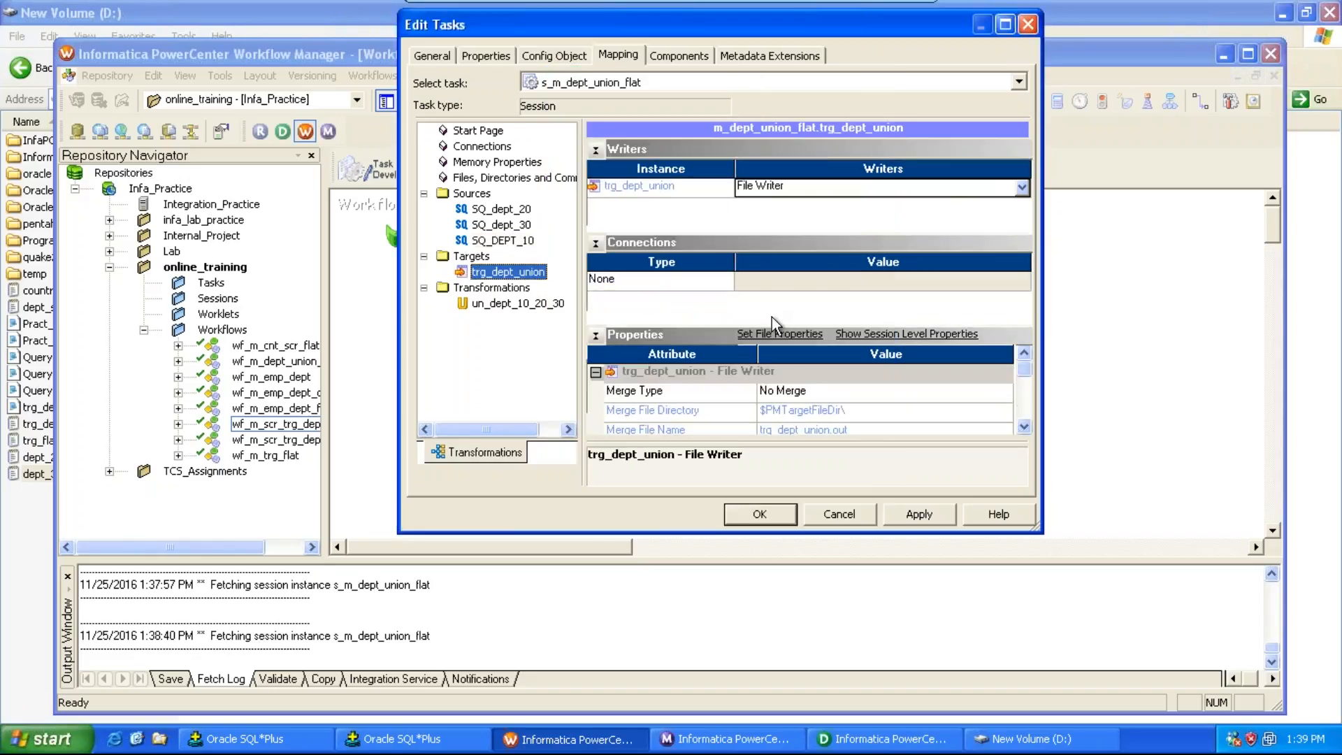
left_click(1025, 427)
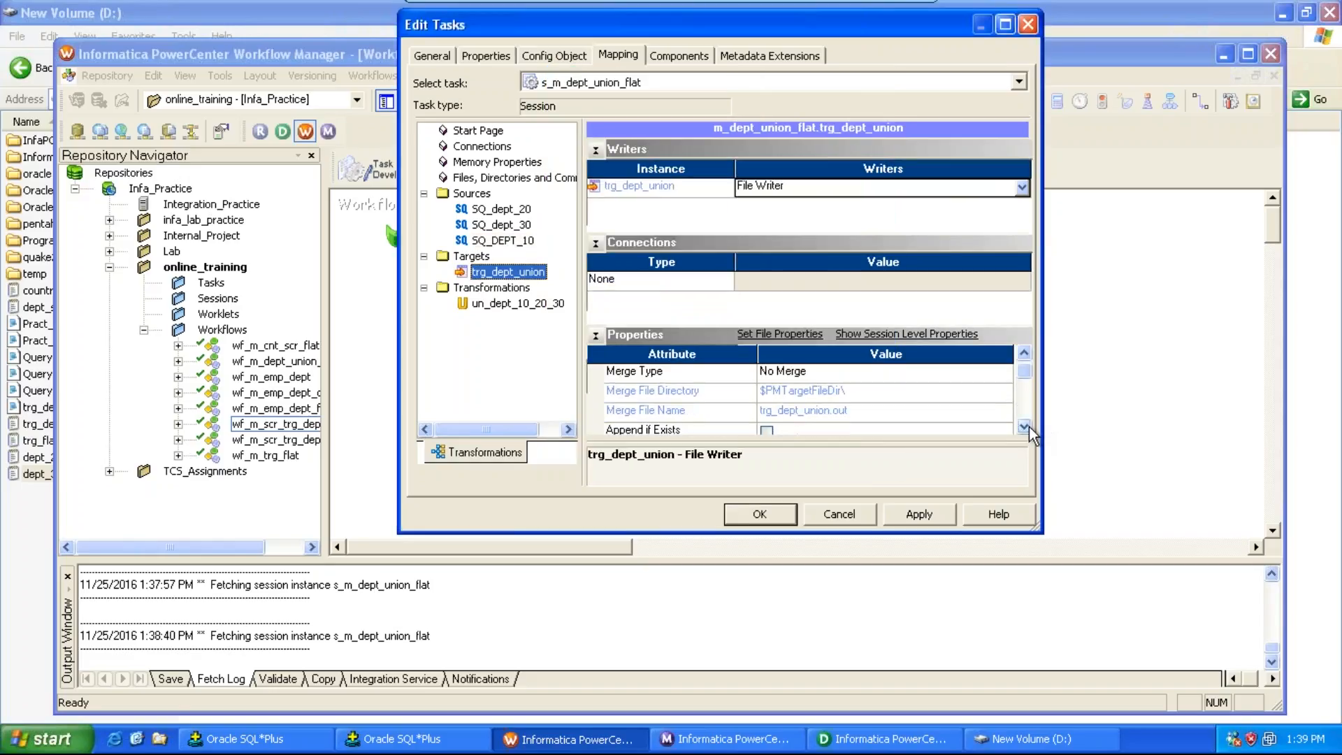
left_click(1025, 427)
left_click(1024, 427)
left_click(1025, 428)
left_click(1025, 427)
left_click(1025, 427)
left_click(1025, 427)
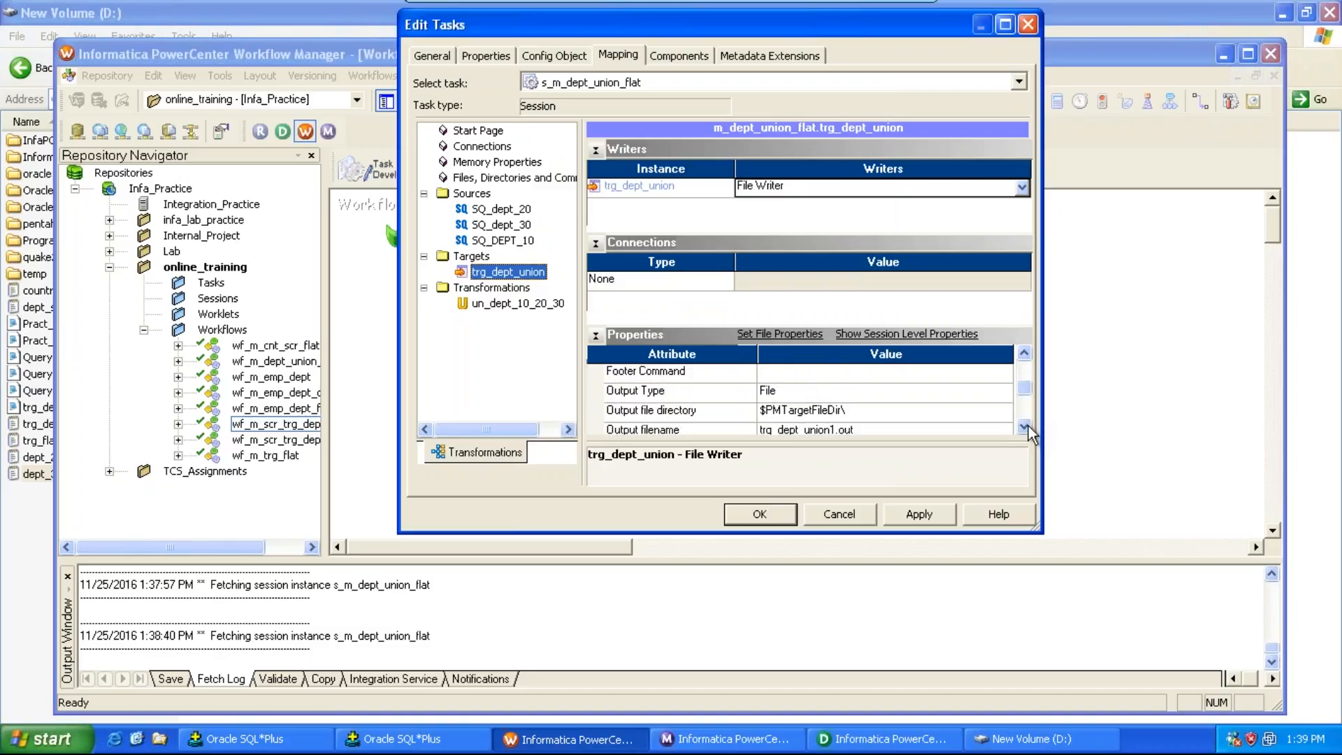
left_click(1025, 427)
left_click(905, 397)
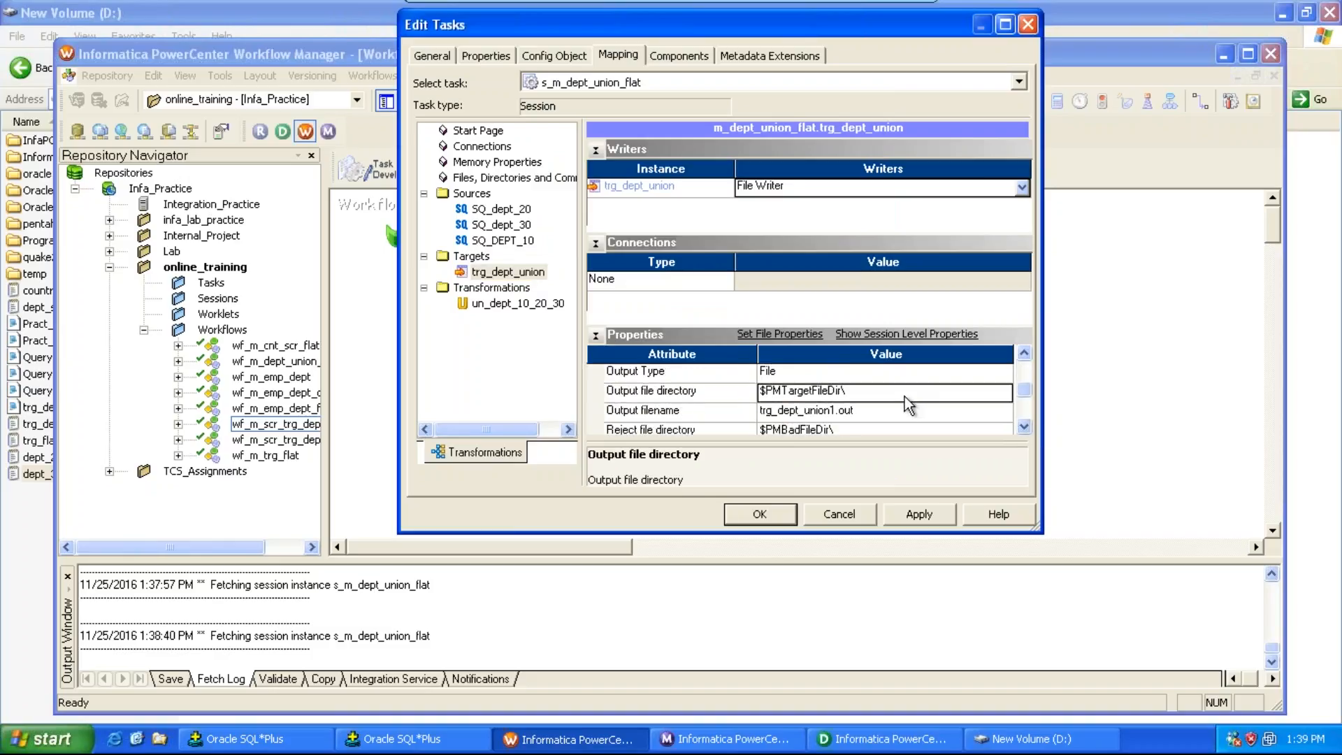
type("D:\\")
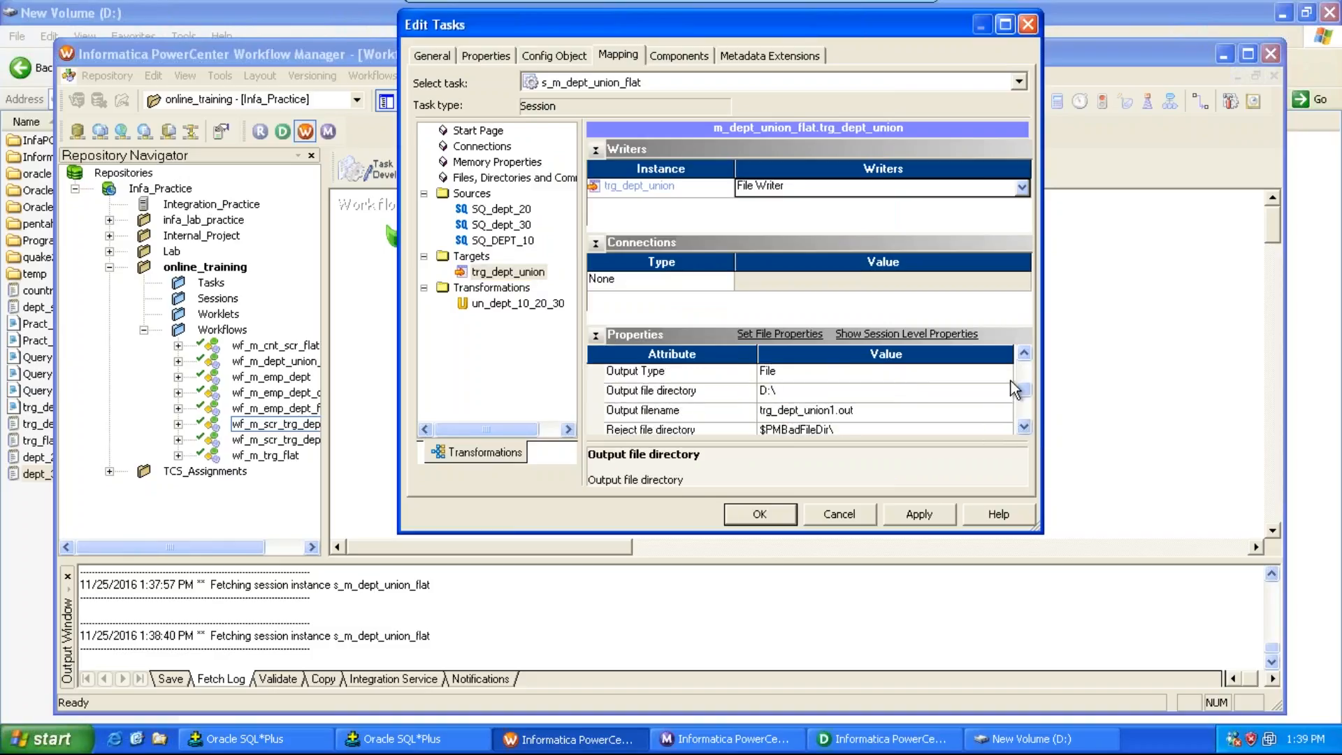
left_click(865, 409)
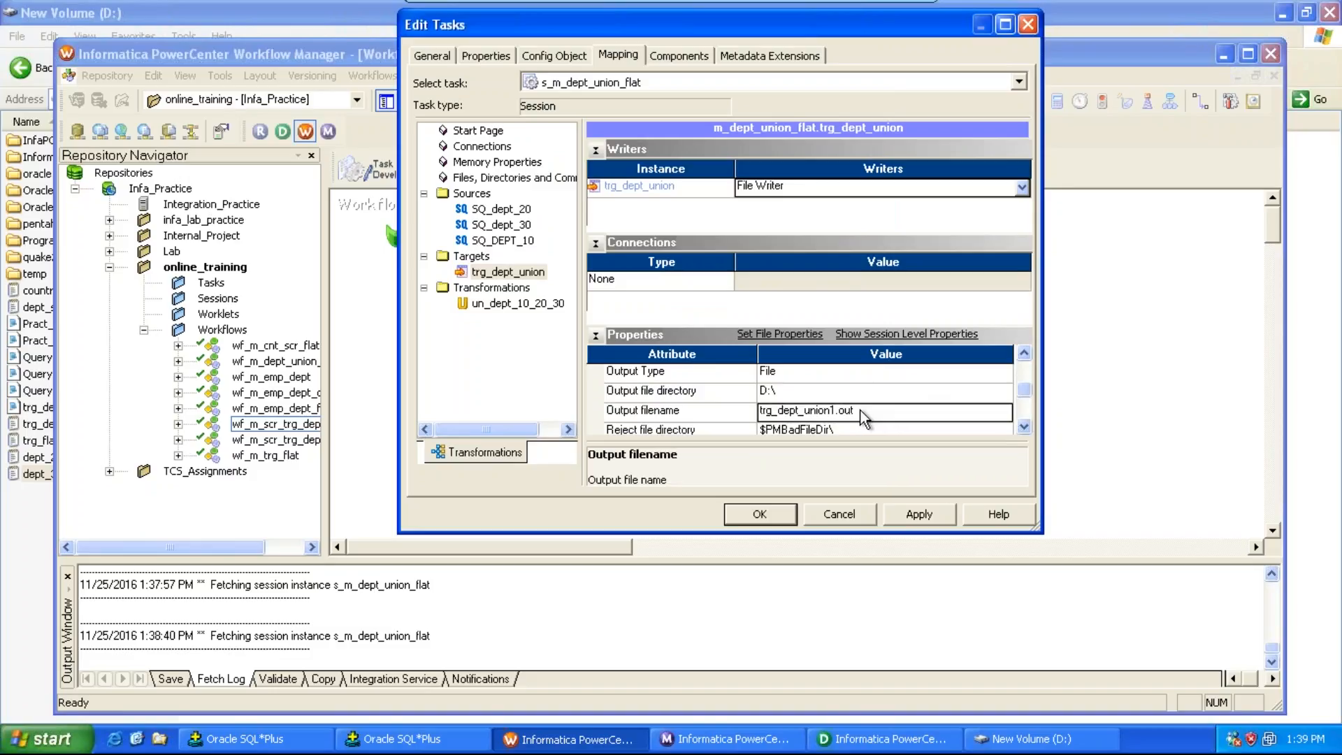
key("BackSpace")
key("BackSpace")
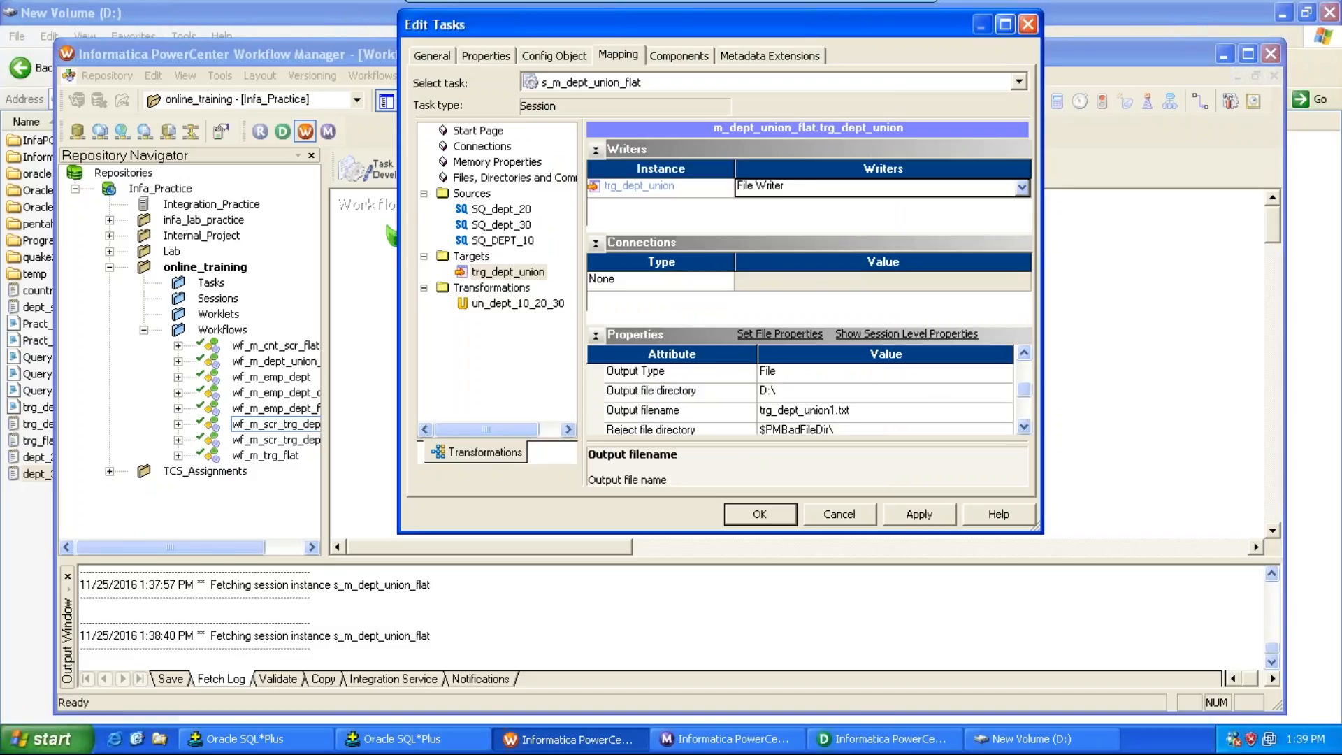
Step: Set the target's Header Options to Output Field Names, then apply and close the session editor
double_click(1023, 355)
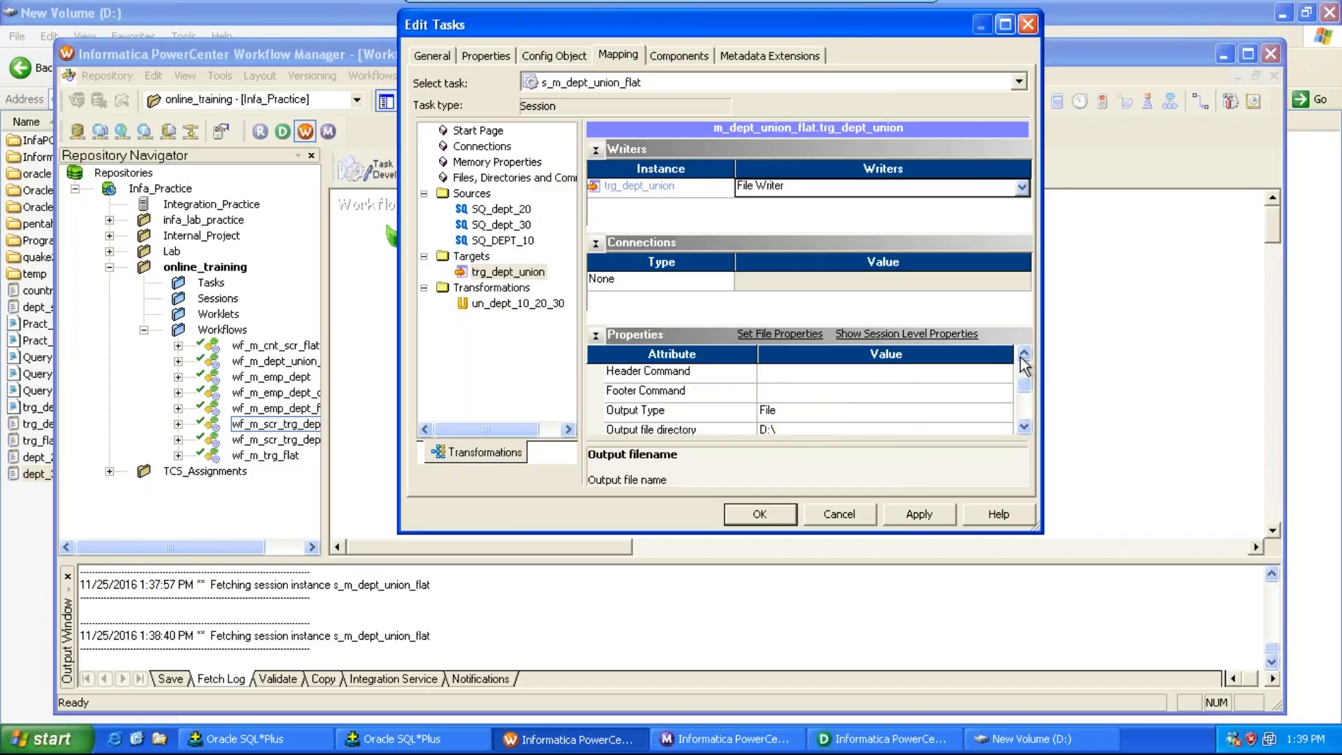
left_click(1025, 355)
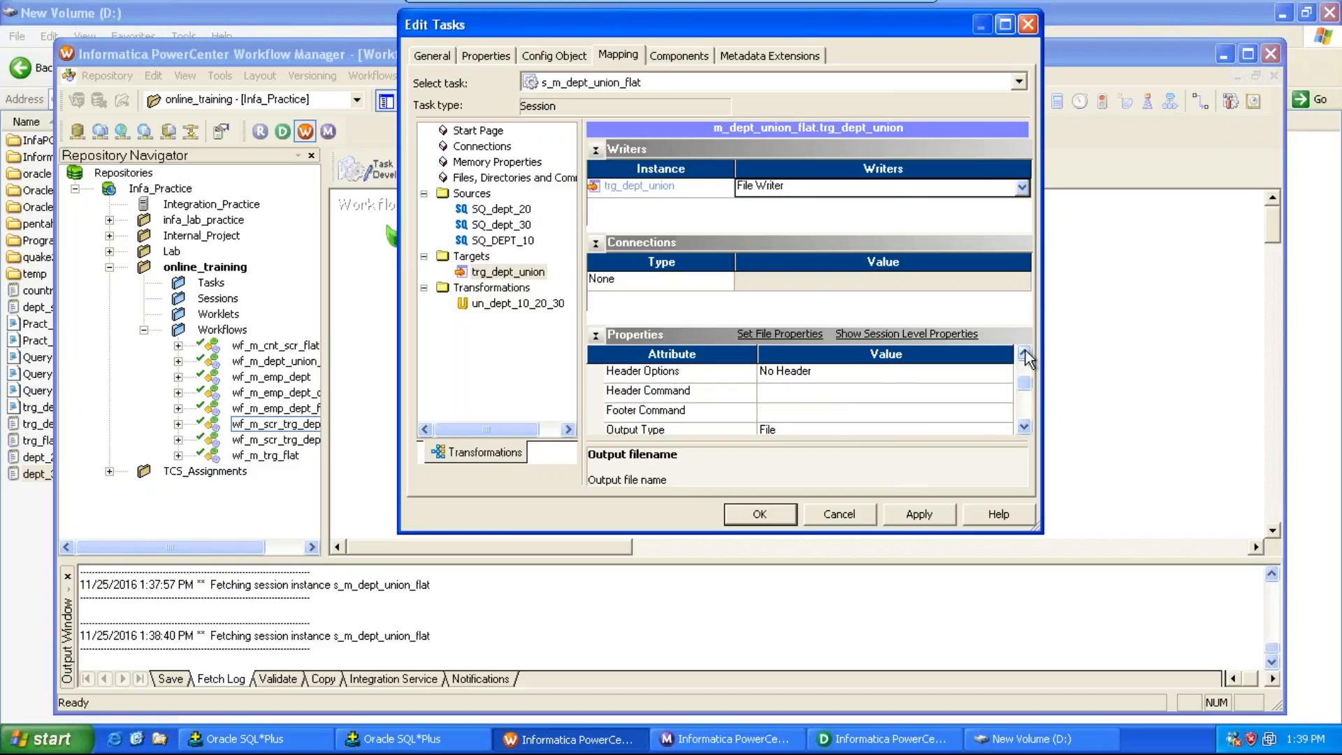
left_click(853, 375)
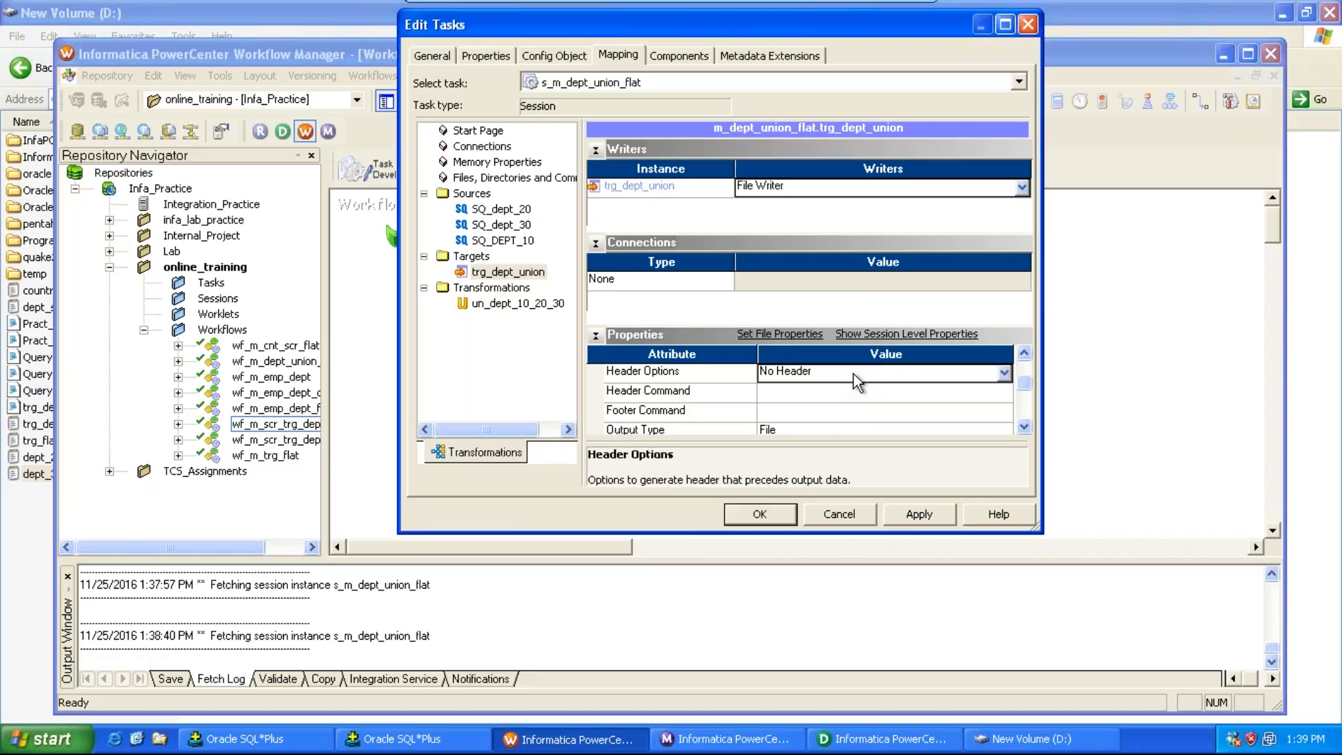
left_click(853, 375)
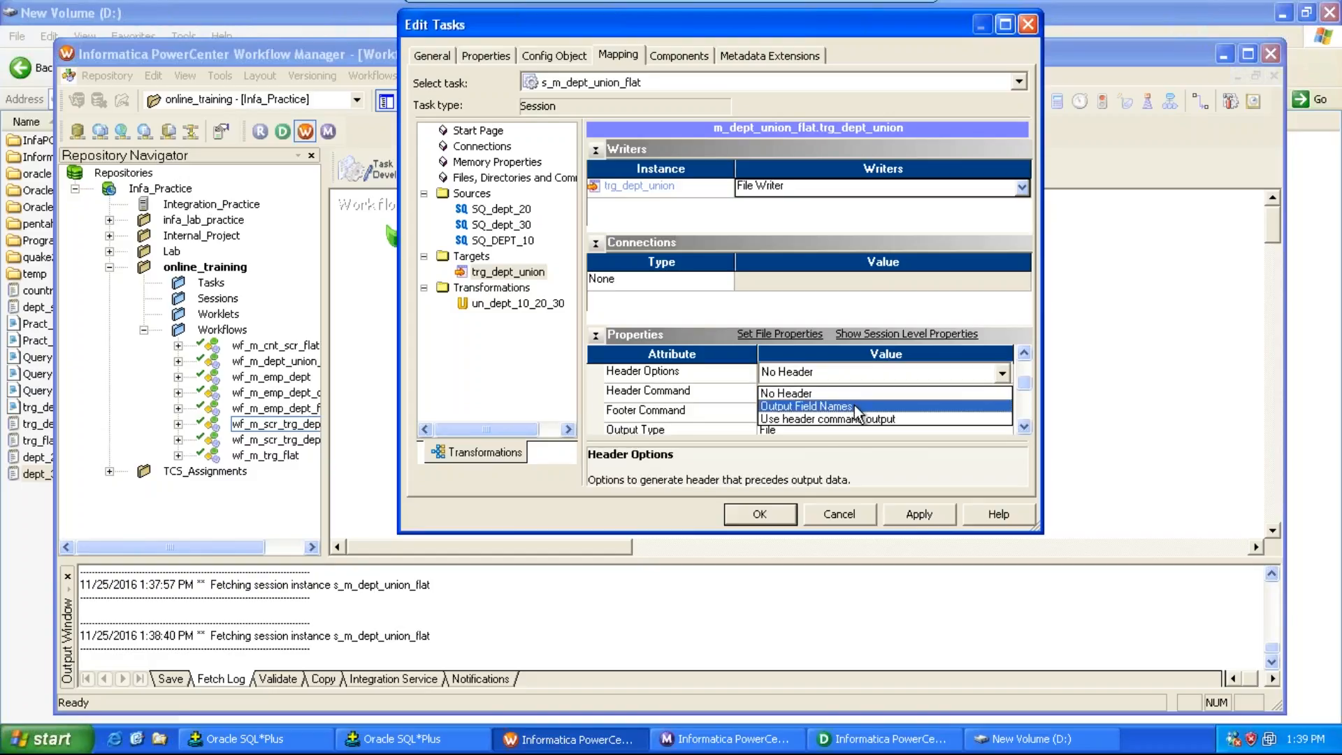
left_click(854, 406)
left_click(919, 514)
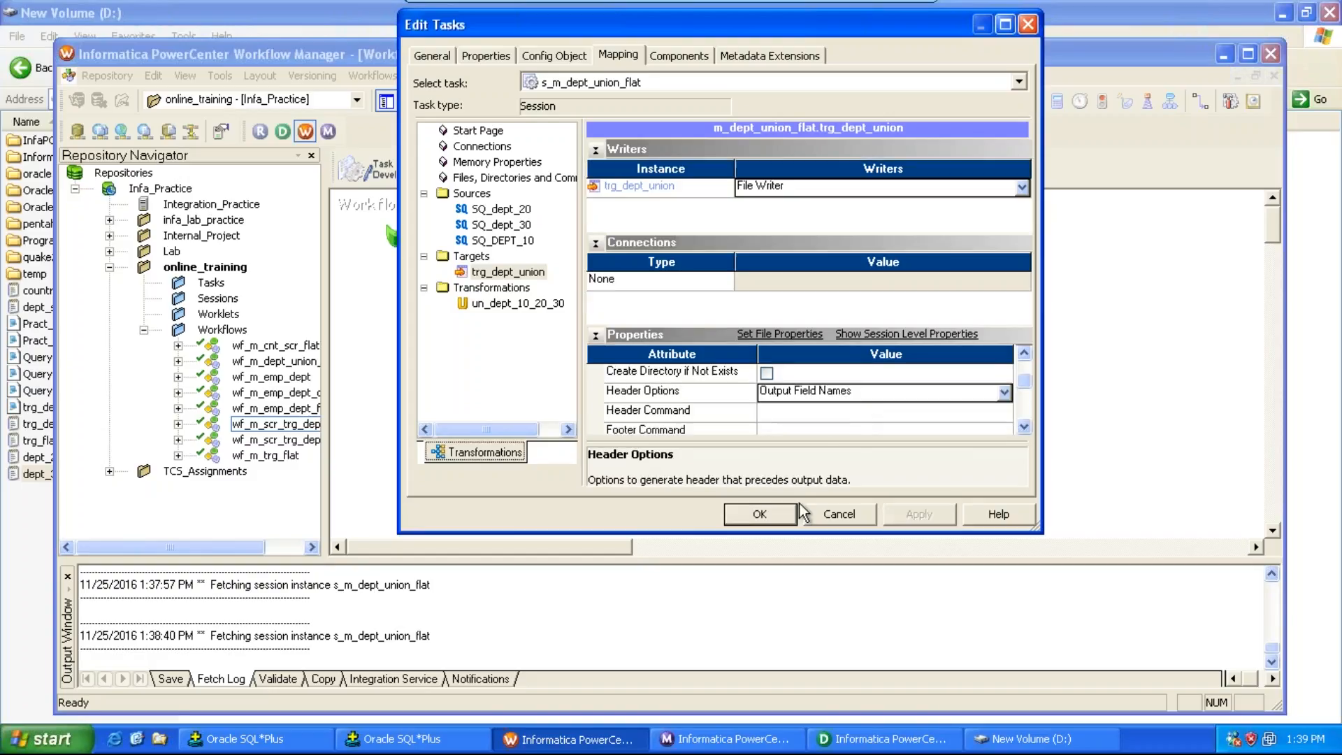
left_click(760, 513)
Step: Save the repository and start the wf_m_dept_union_flat workflow
key("ctrl+s")
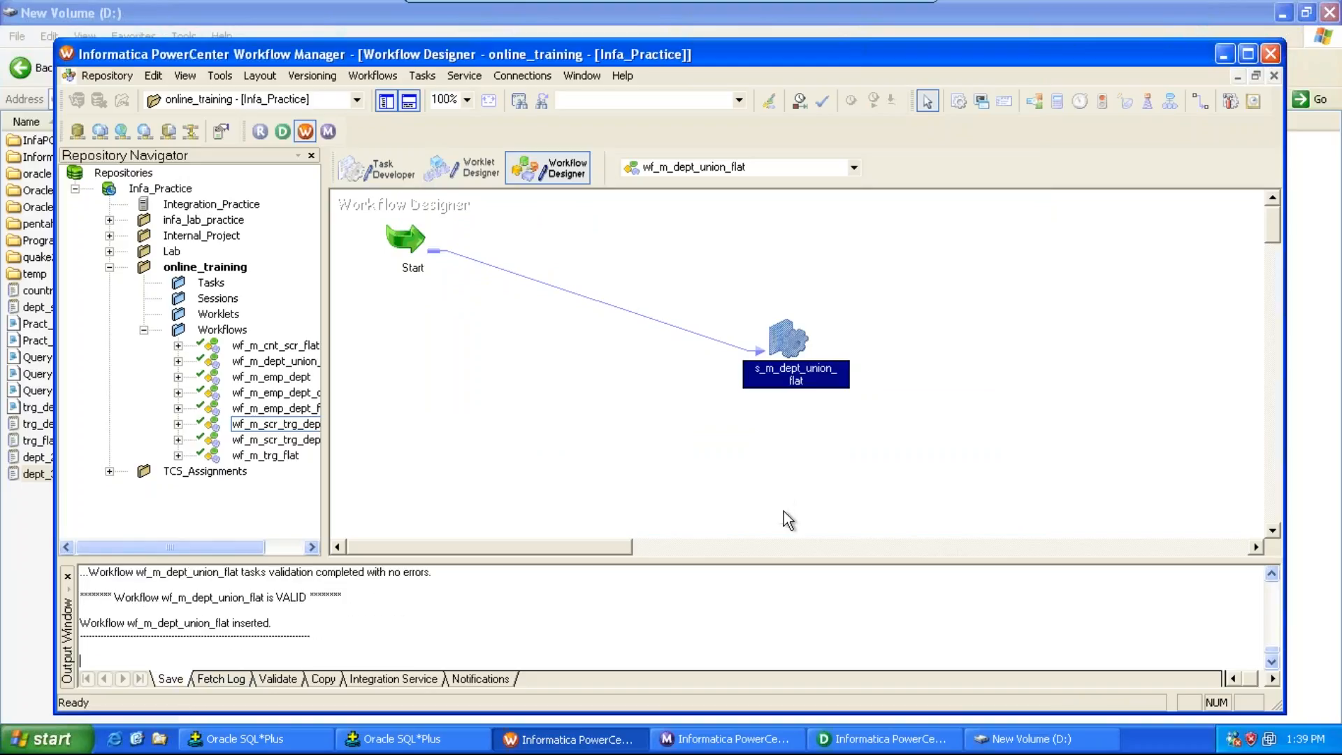
left_click(395, 77)
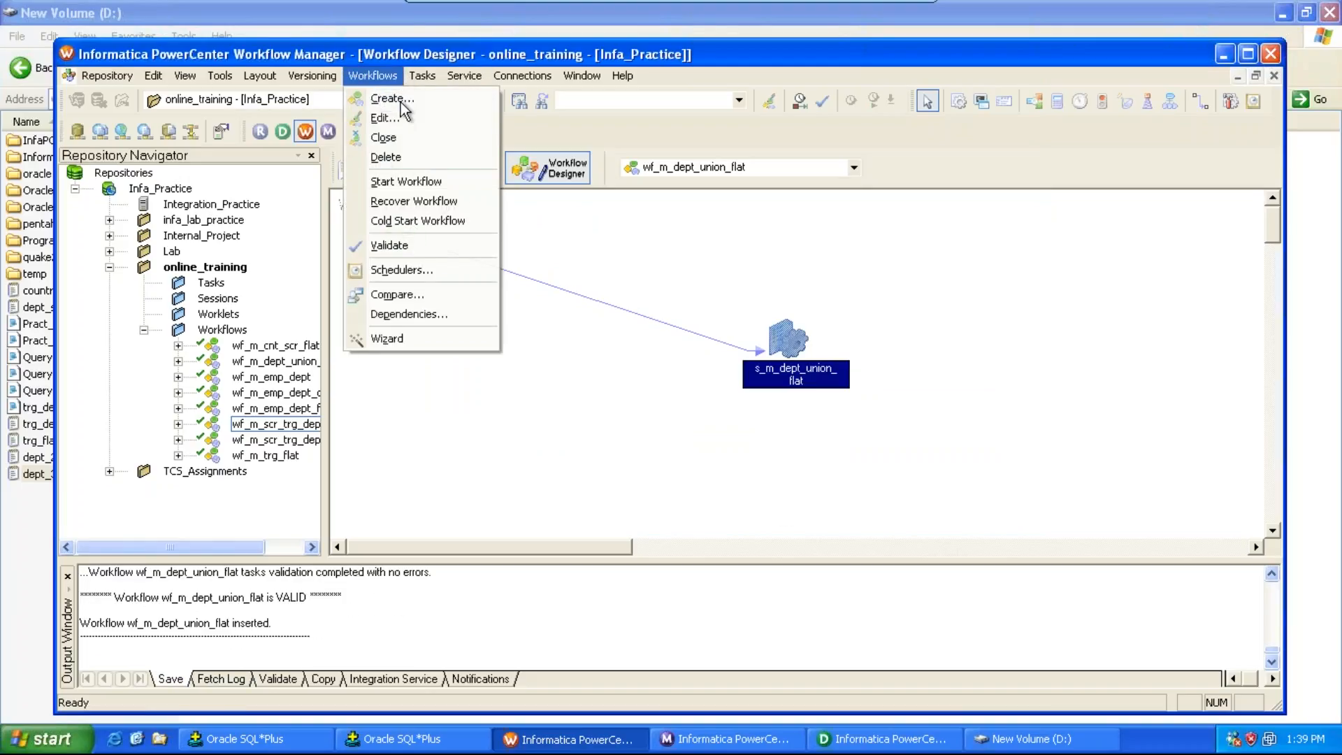
left_click(420, 181)
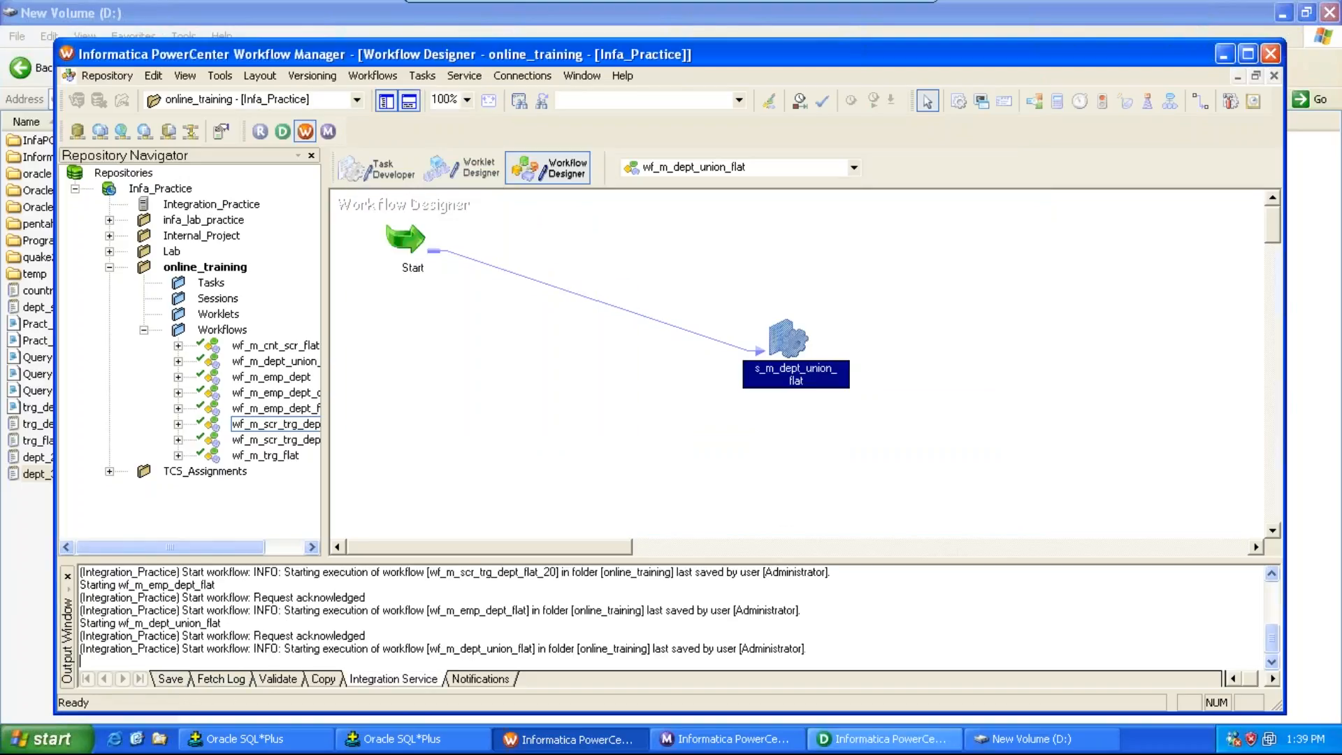
Step: In Workflow Monitor, open the run properties of the s_m_dept_union_flat session and inspect the source/target statistics
left_click(699, 739)
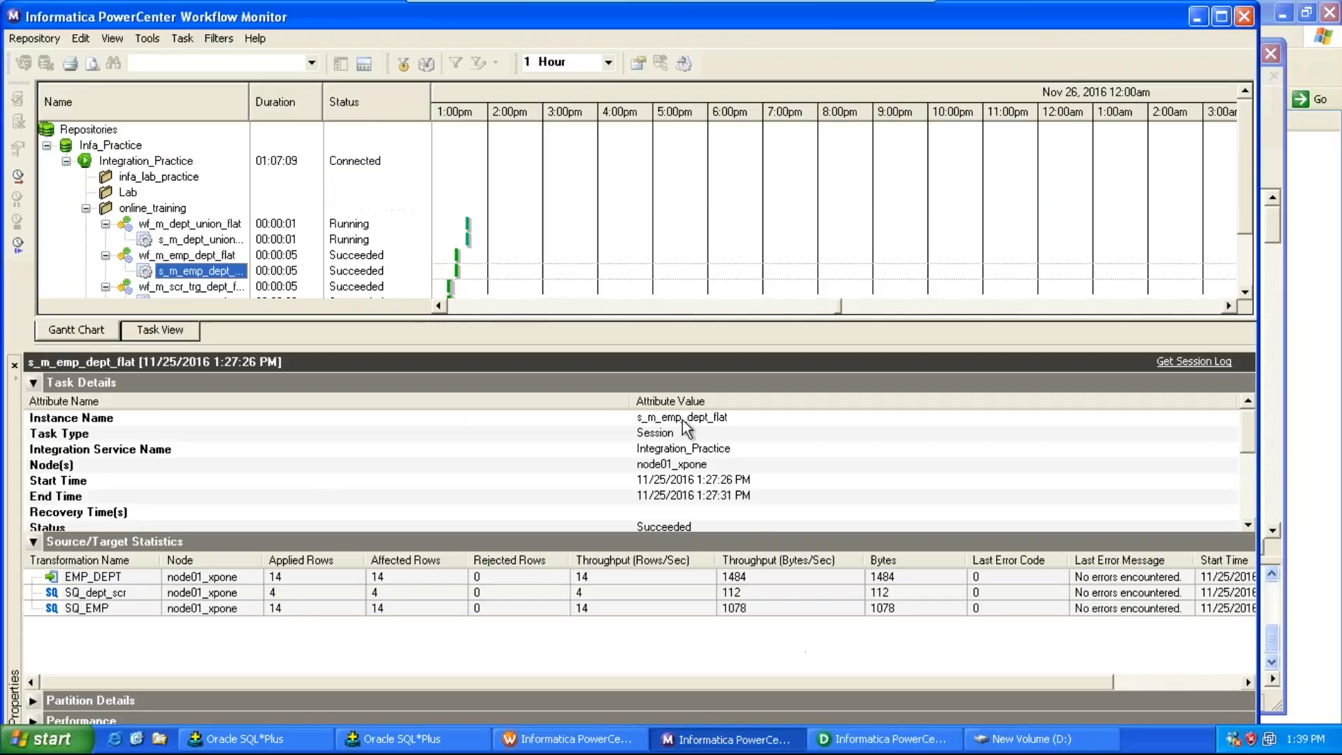
right_click(232, 242)
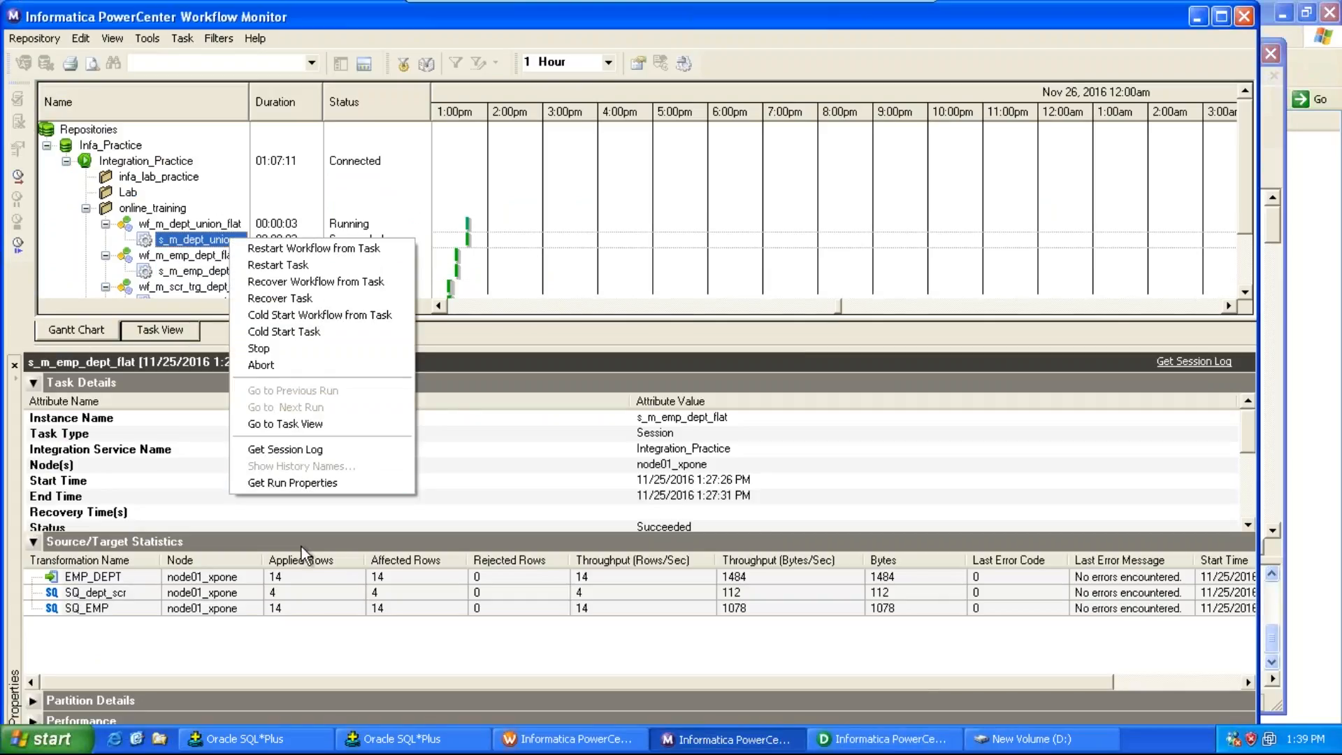
left_click(287, 486)
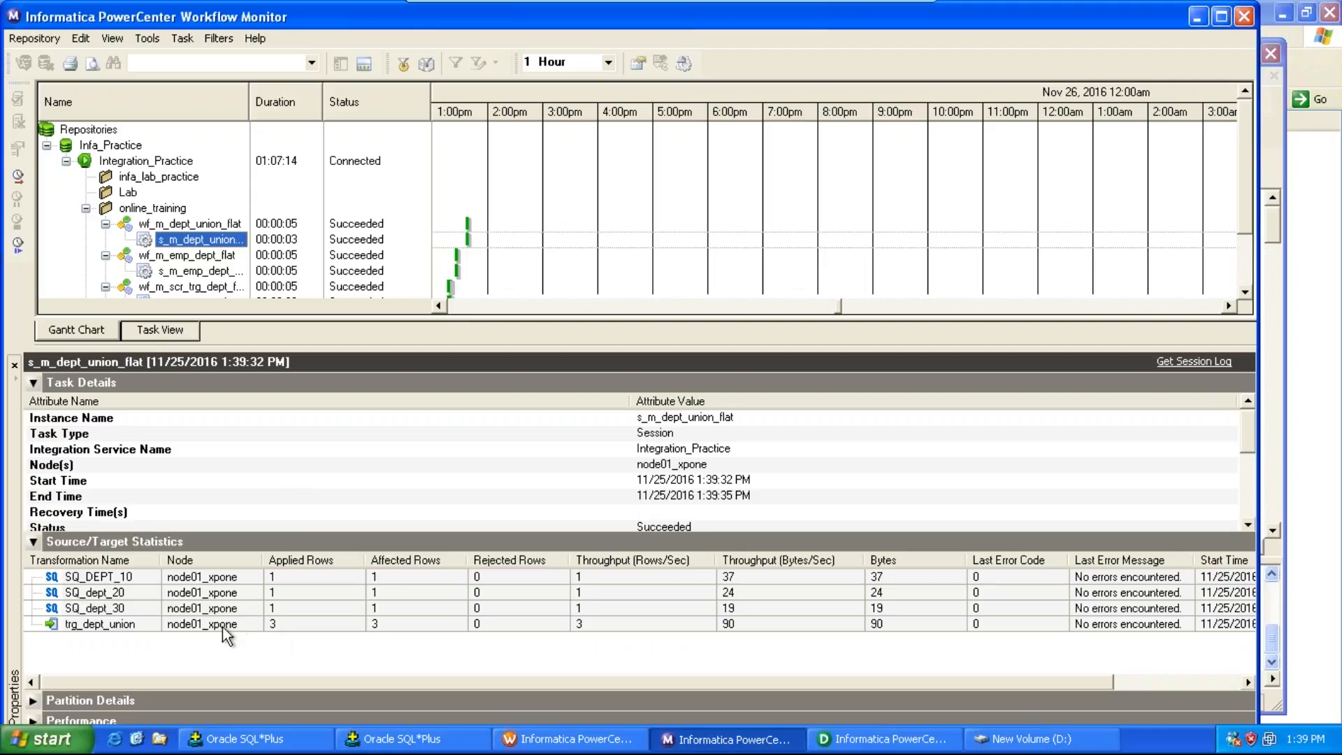
left_click(130, 626)
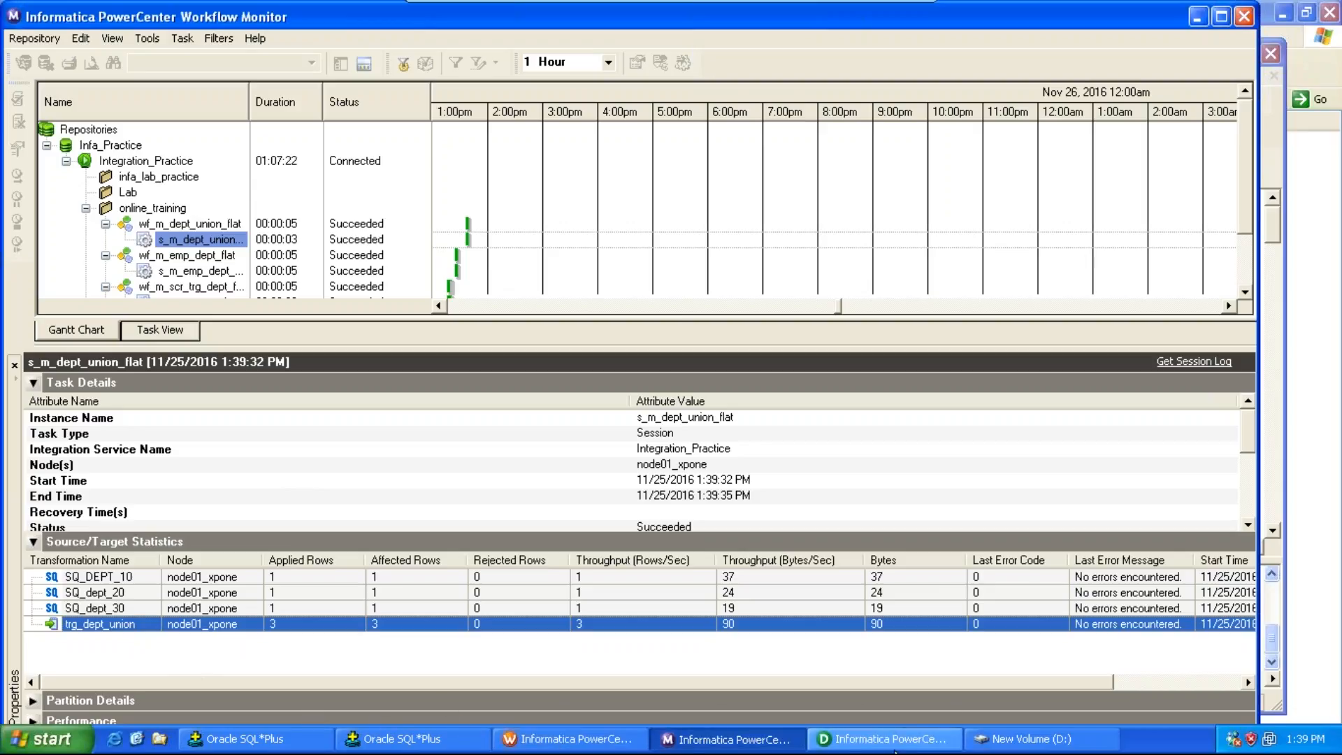
Step: Open the output file trg_dept_union1.txt on drive D:\ to check the loaded rows
left_click(992, 738)
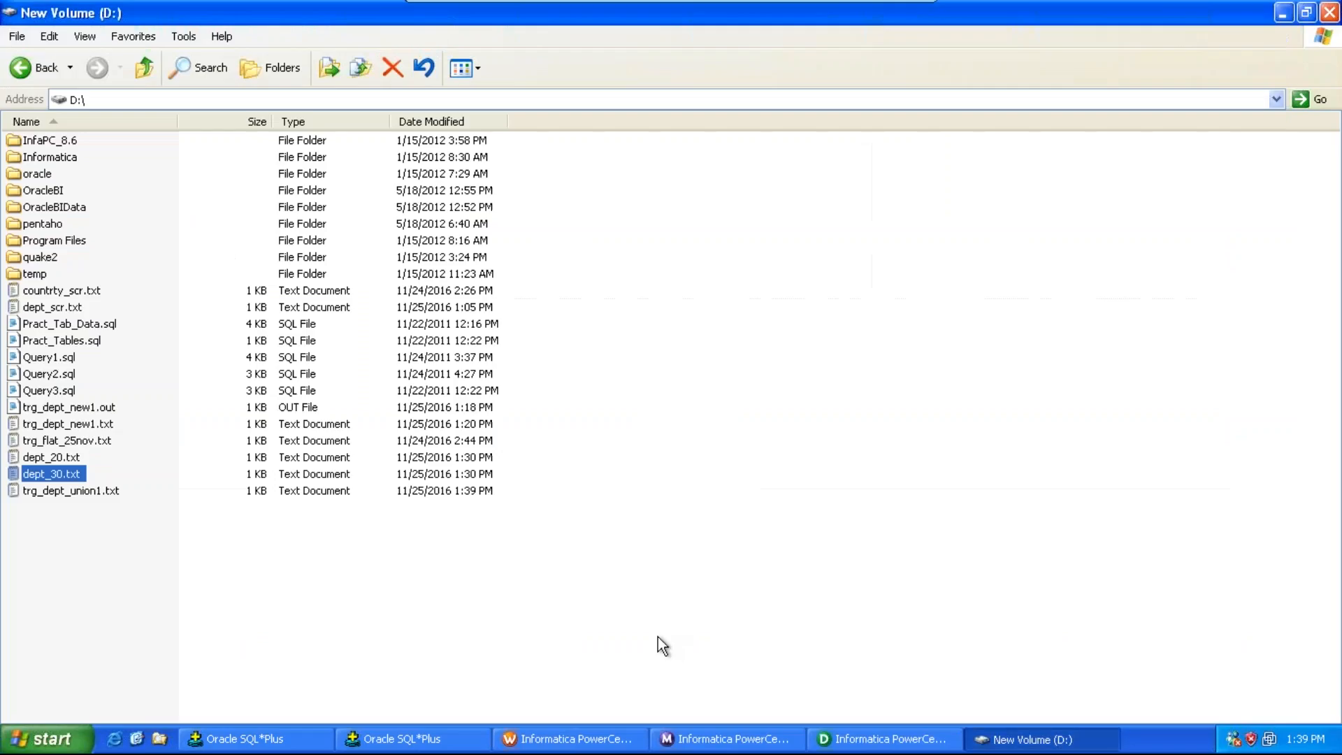
double_click(91, 491)
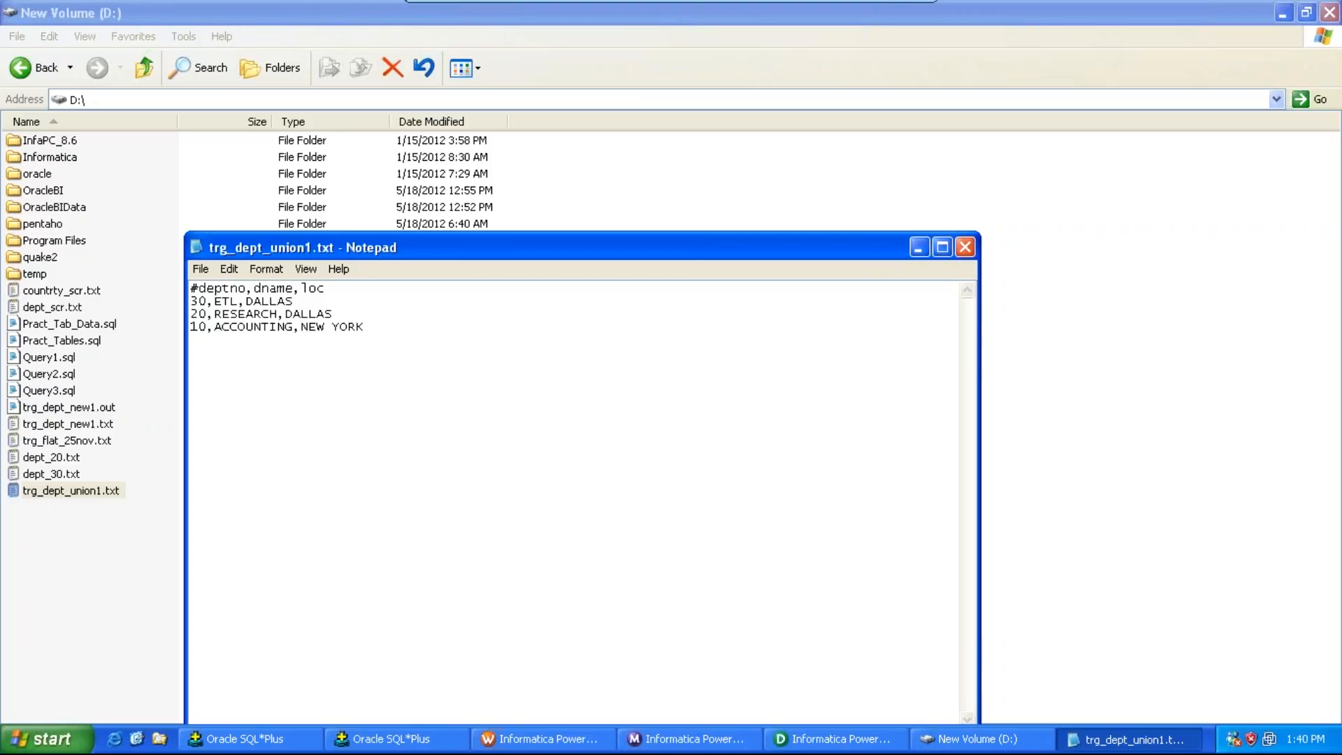
left_click(914, 253)
Step: Switch to the informatica_docs Word document and scroll through the assignment descriptions
left_click(1279, 13)
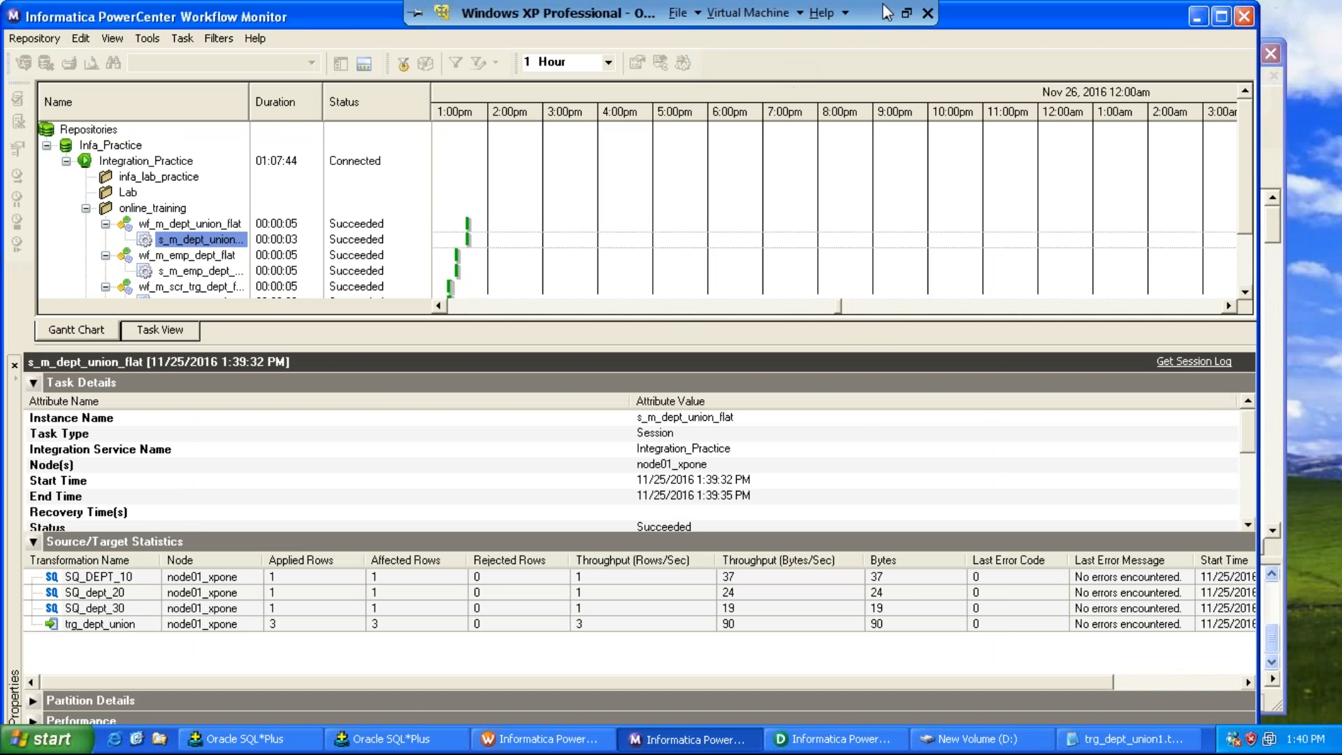
left_click(886, 18)
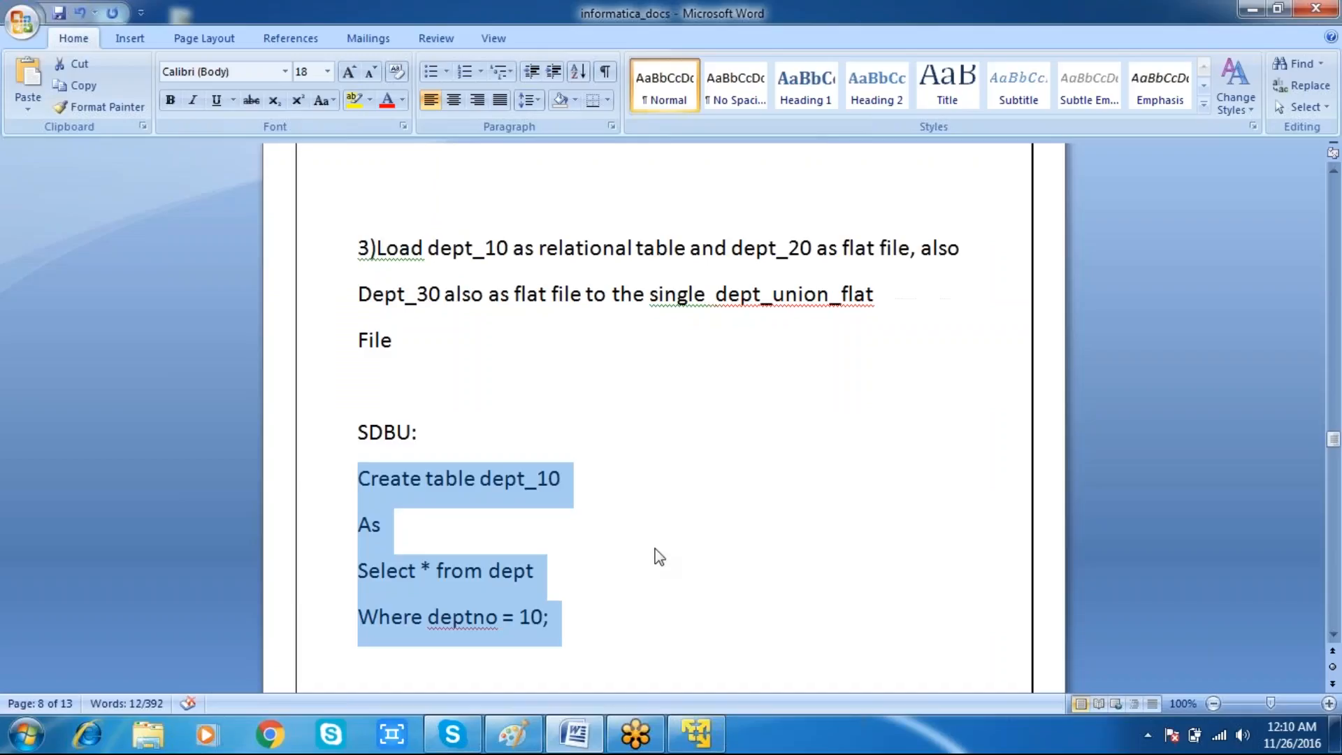
key("Down")
key("Down")
key("Down")
key("Down")
key("Down")
key("Down")
key("Down")
key("Down")
key("Down")
key("Down")
key("Down")
key("Down")
key("Down")
key("Down")
key("Down")
key("Down")
key("Down")
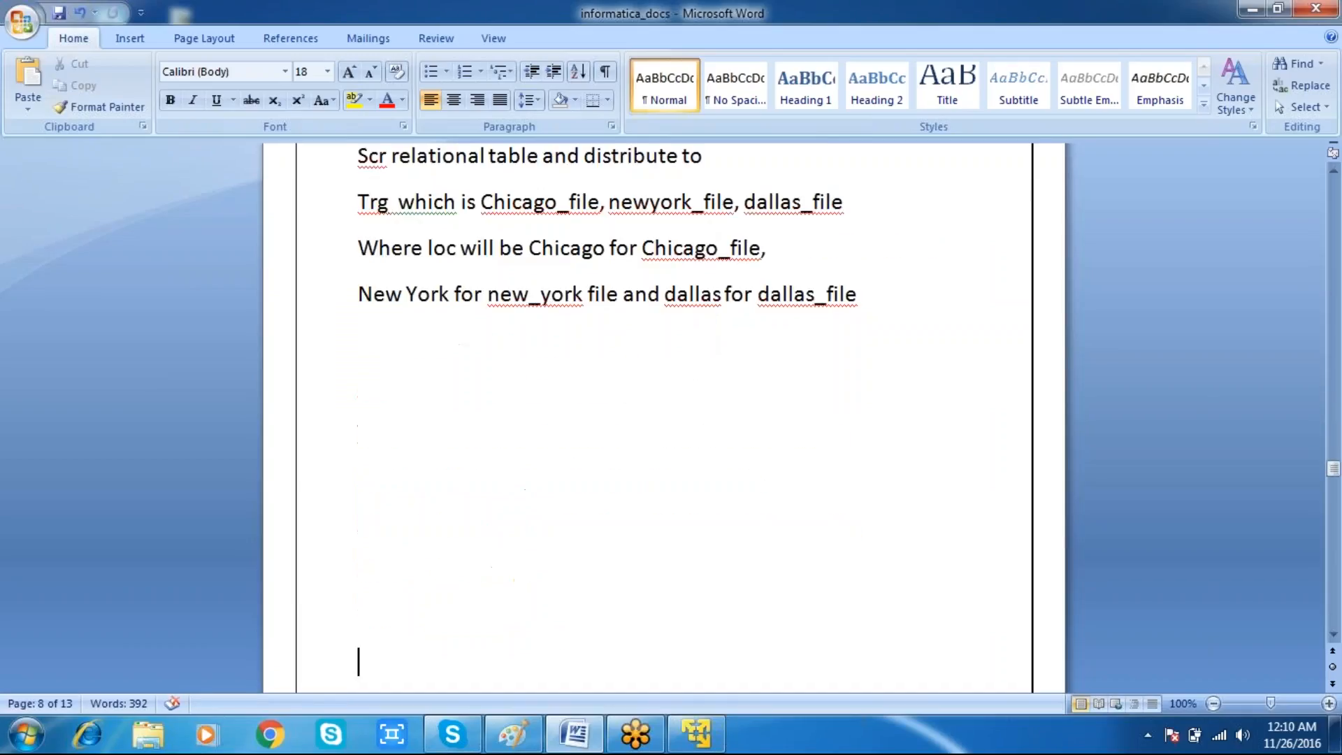
key("Up")
key("Up")
key("Up")
left_click(379, 249)
key("Up")
key("Up")
key("Up")
key("Up")
key("Up")
key("Up")
key("Up")
key("Down")
key("Down")
key("Down")
key("Down")
key("Down")
key("Down")
key("Down")
key("Down")
key("Down")
key("Down")
key("Down")
key("Down")
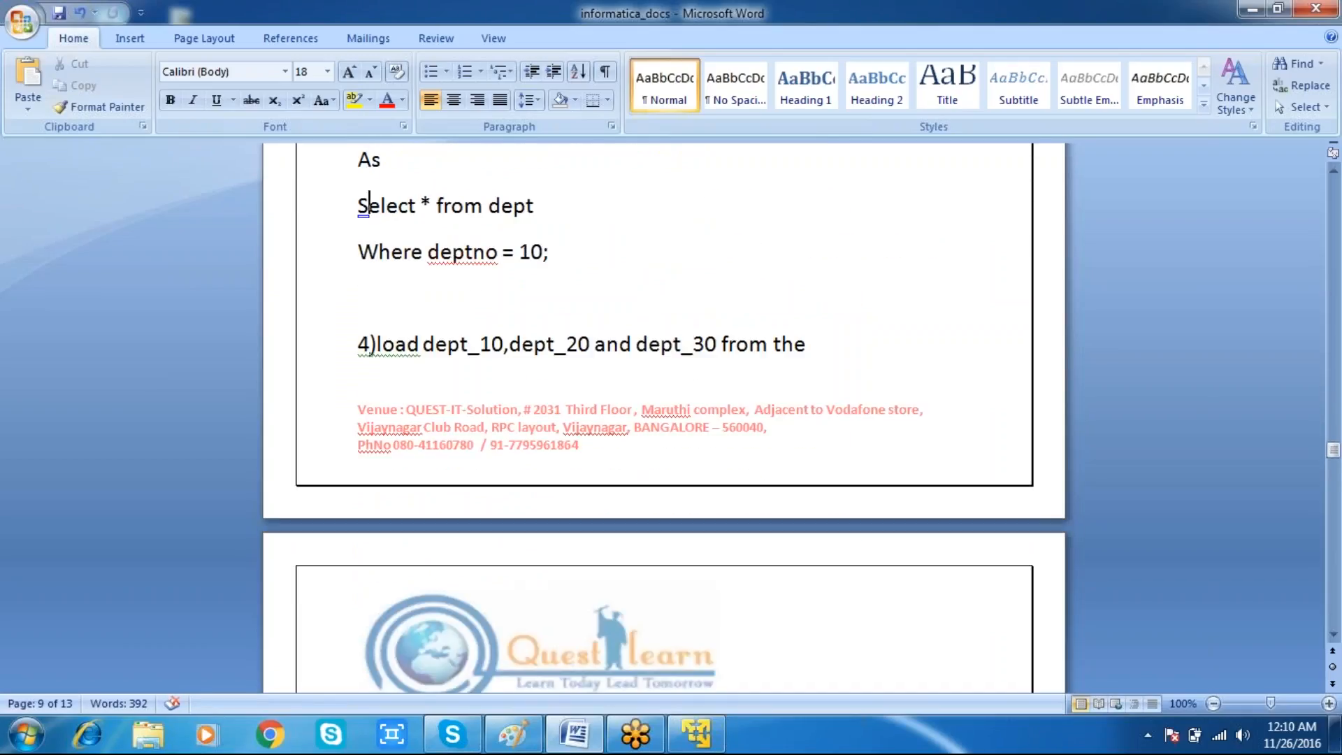
key("Up")
key("Up")
key("Up")
key("Up")
key("Up")
key("Up")
key("Up")
key("Up")
key("Up")
key("Up")
key("Up")
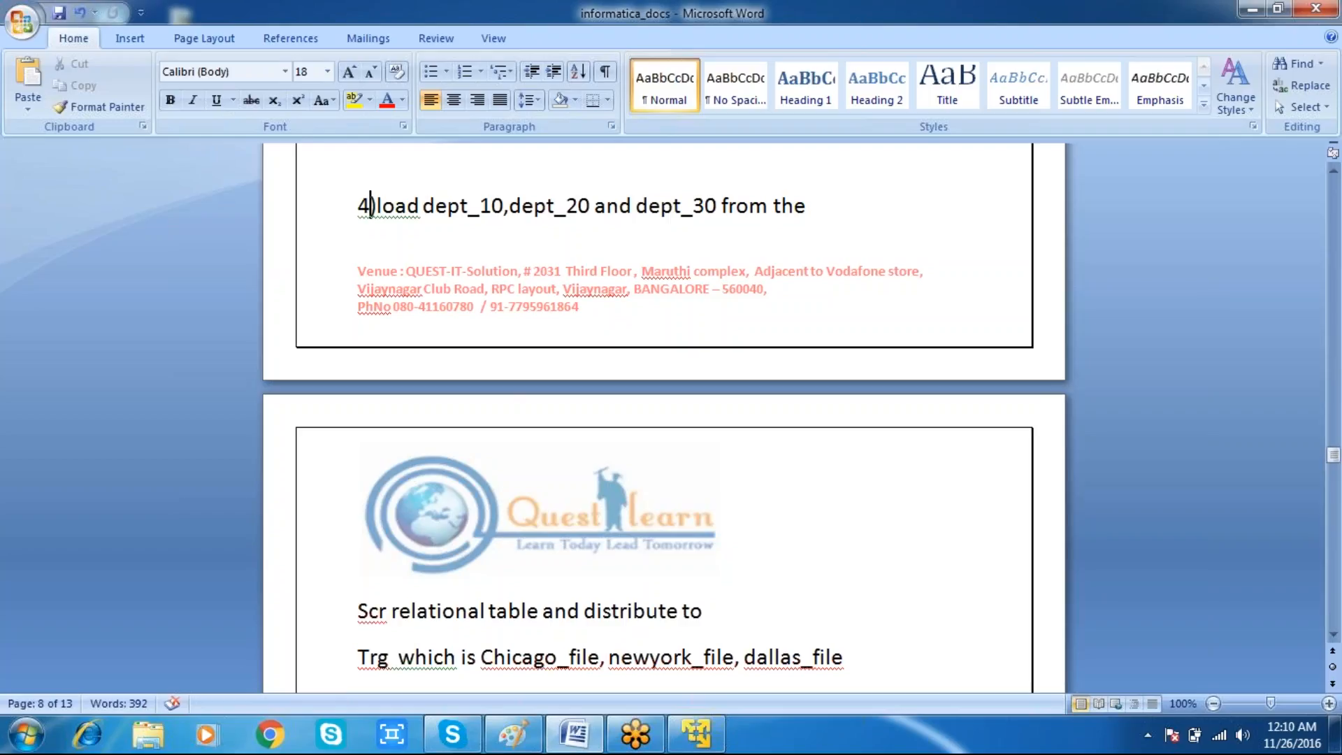
key("Down")
key("Down")
key("Down")
key("Down")
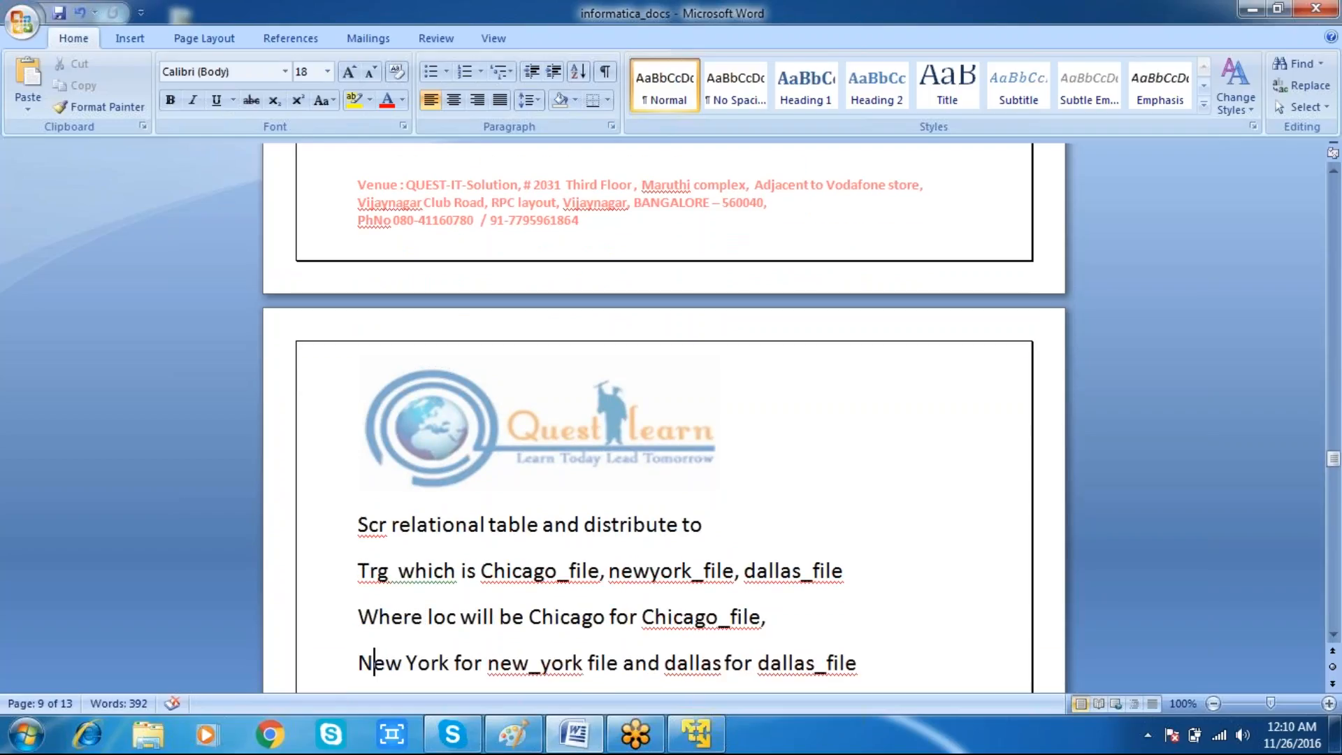
key("Down")
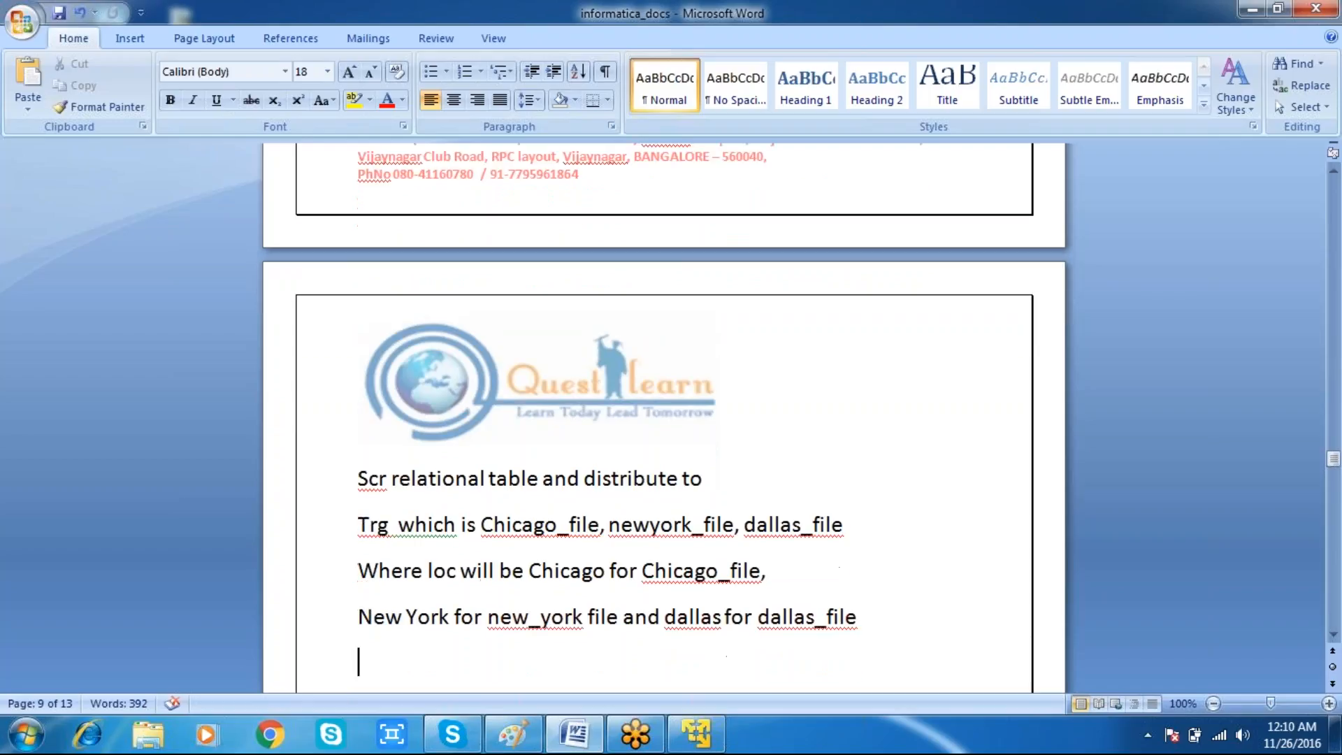
key("Down")
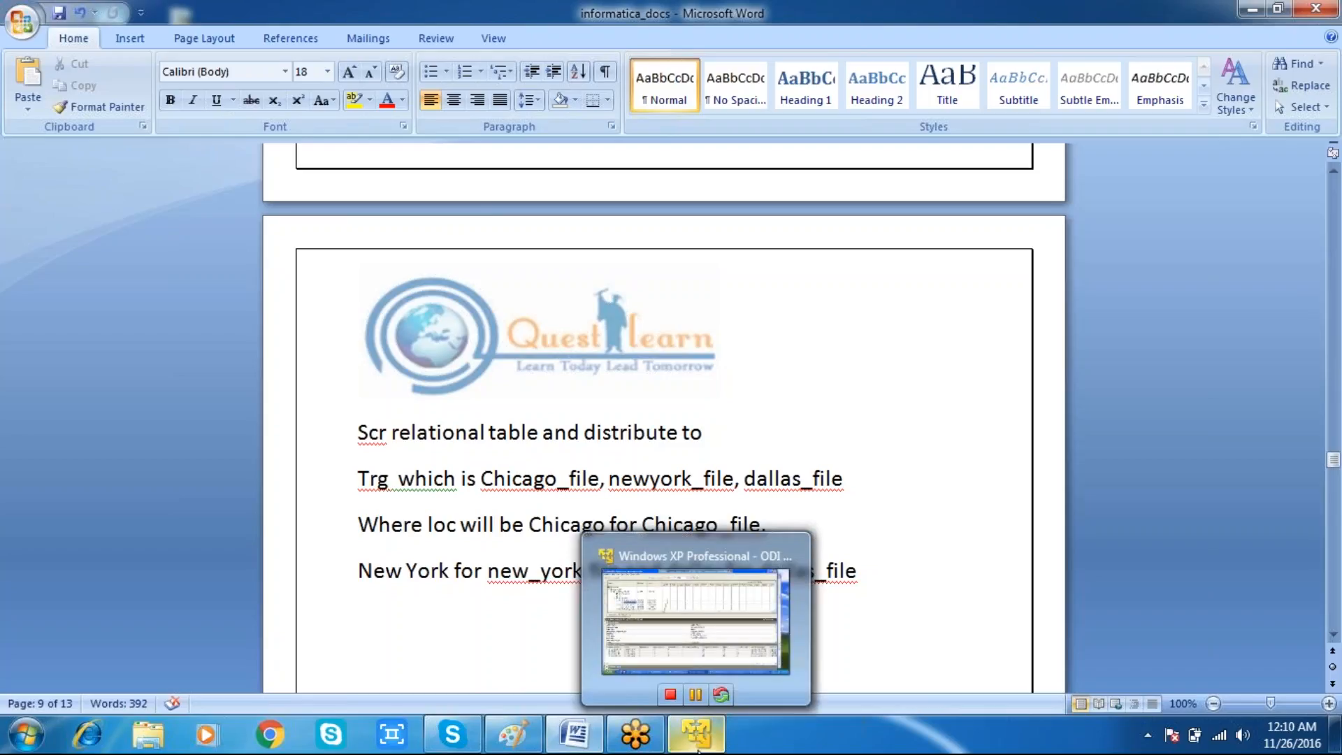
Step: Return to the virtual machine to view trg_dept_union1.txt again, then go back to the Word document
left_click(697, 750)
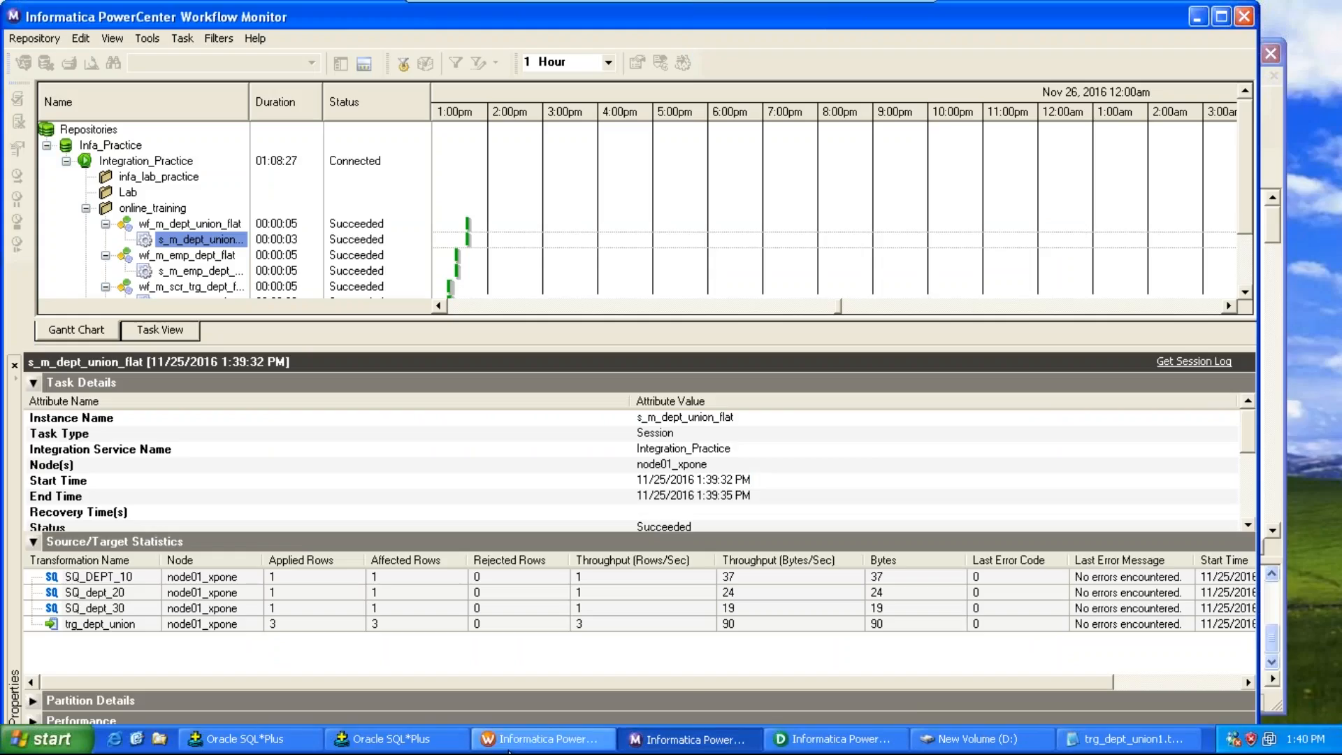
left_click(1085, 745)
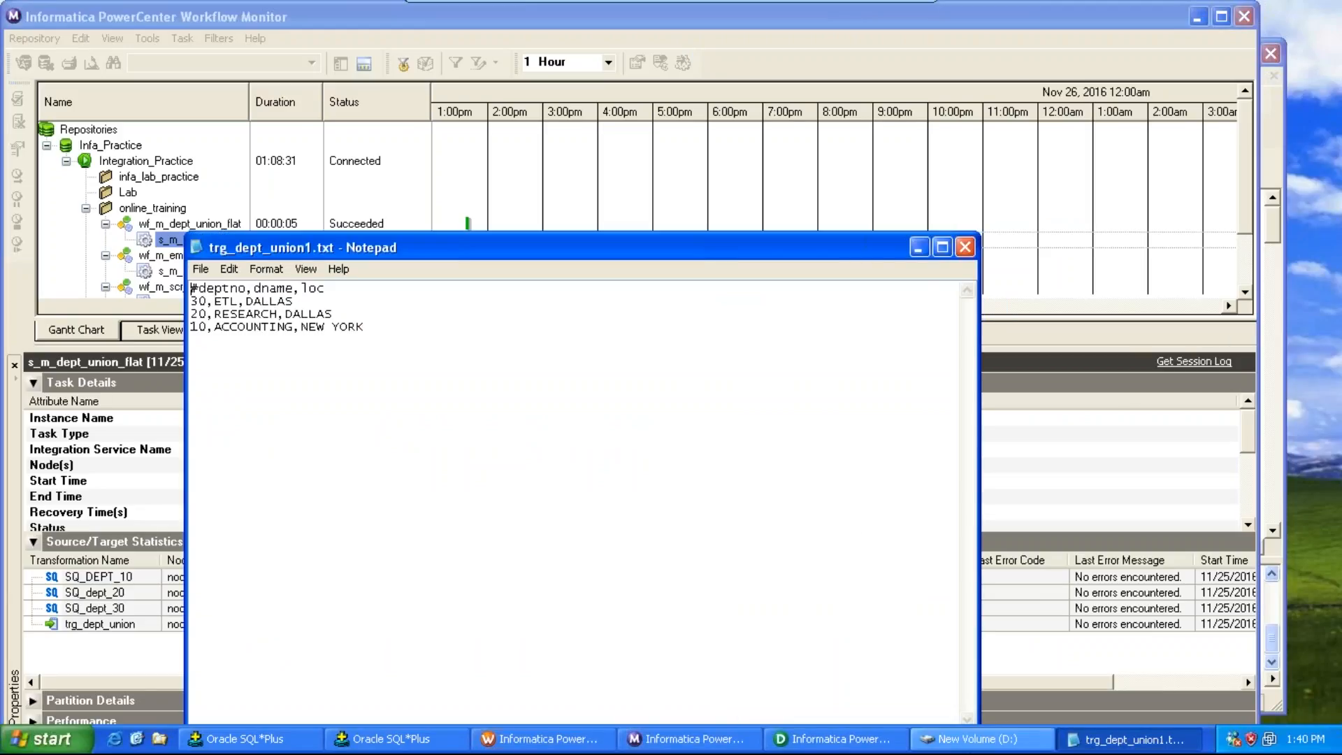
left_click(979, 739)
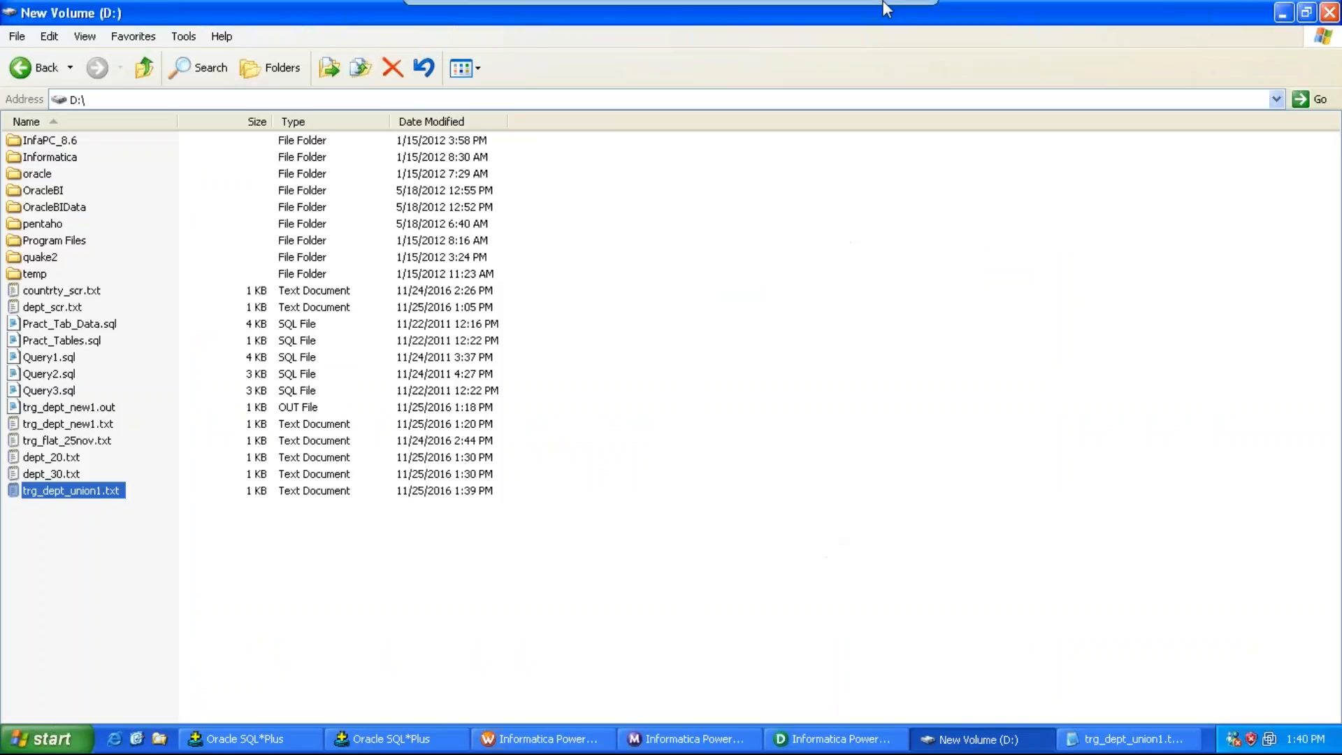
left_click(884, 11)
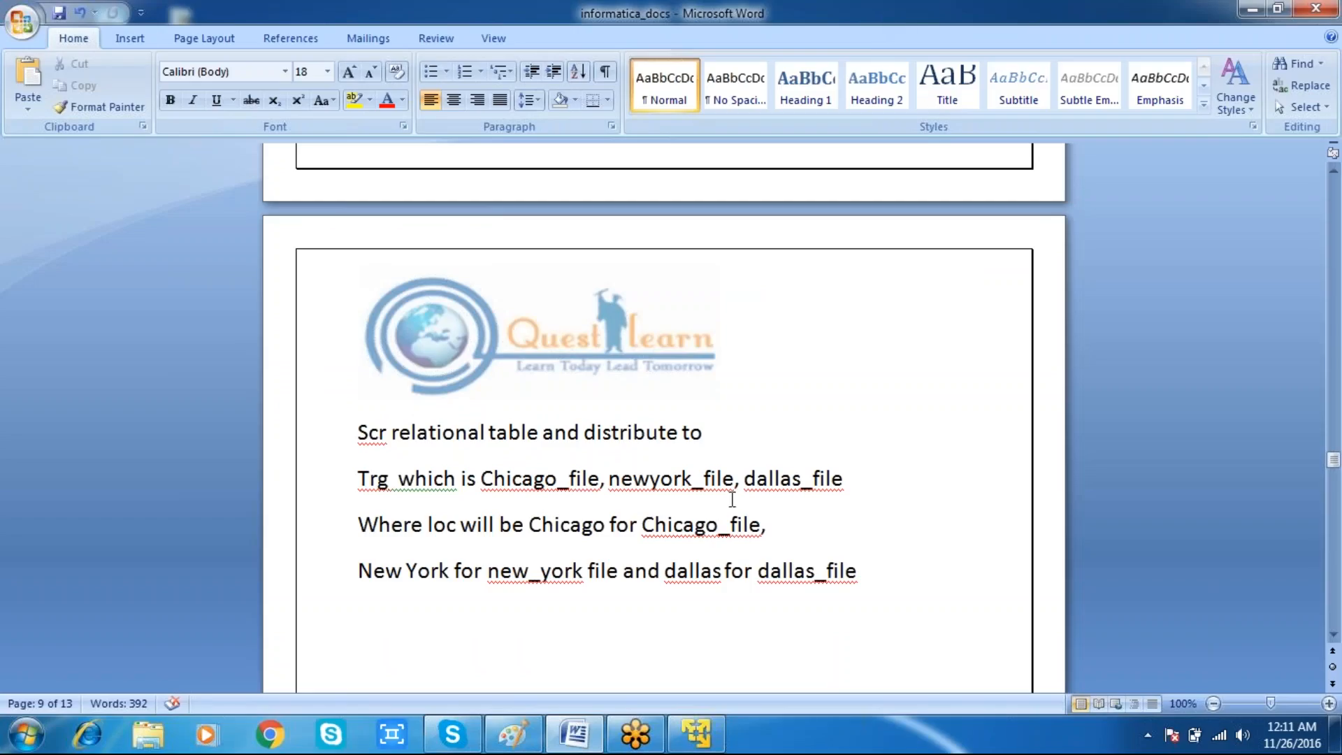
Step: Under a new SDBU: heading, write the statement "Create table dept_20 As Select * from dept Where deptno = 20;"
type("SDBU:")
key("Return")
key("Return")
type("Create")
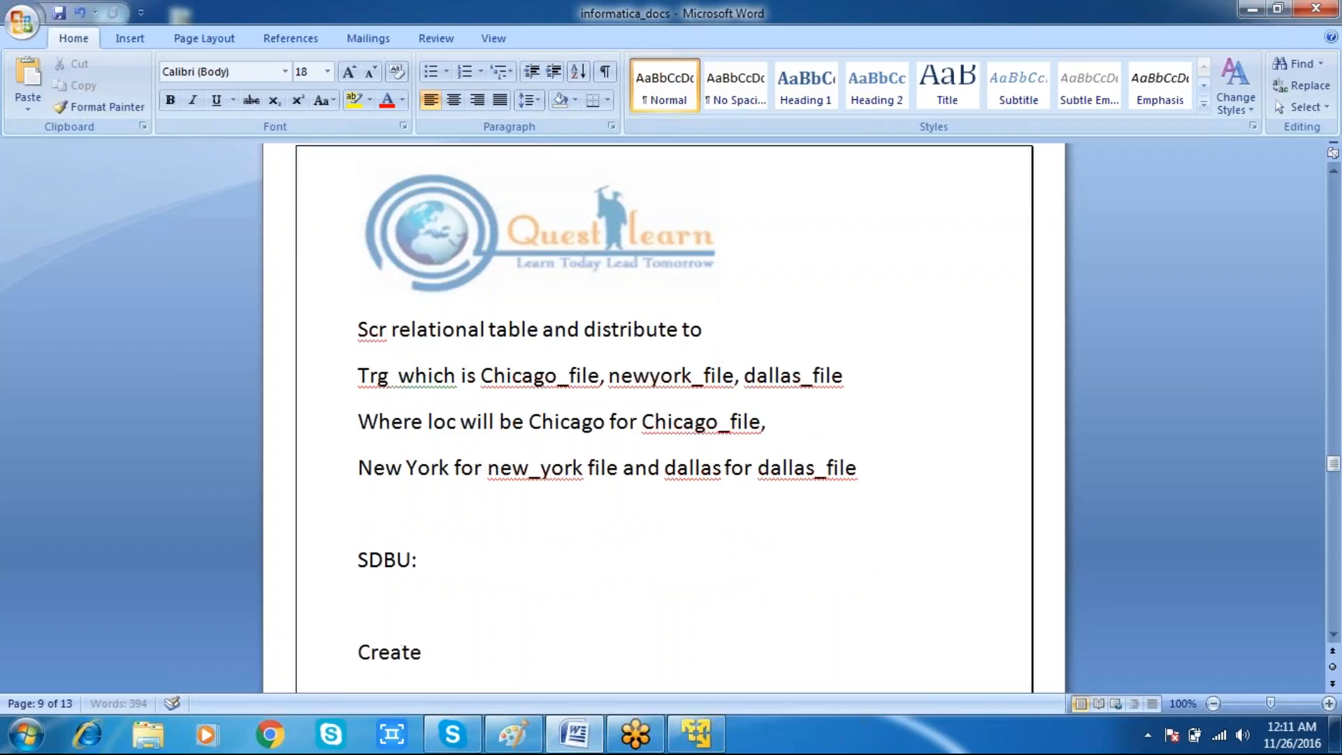
type(" table e")
key("BackSpace")
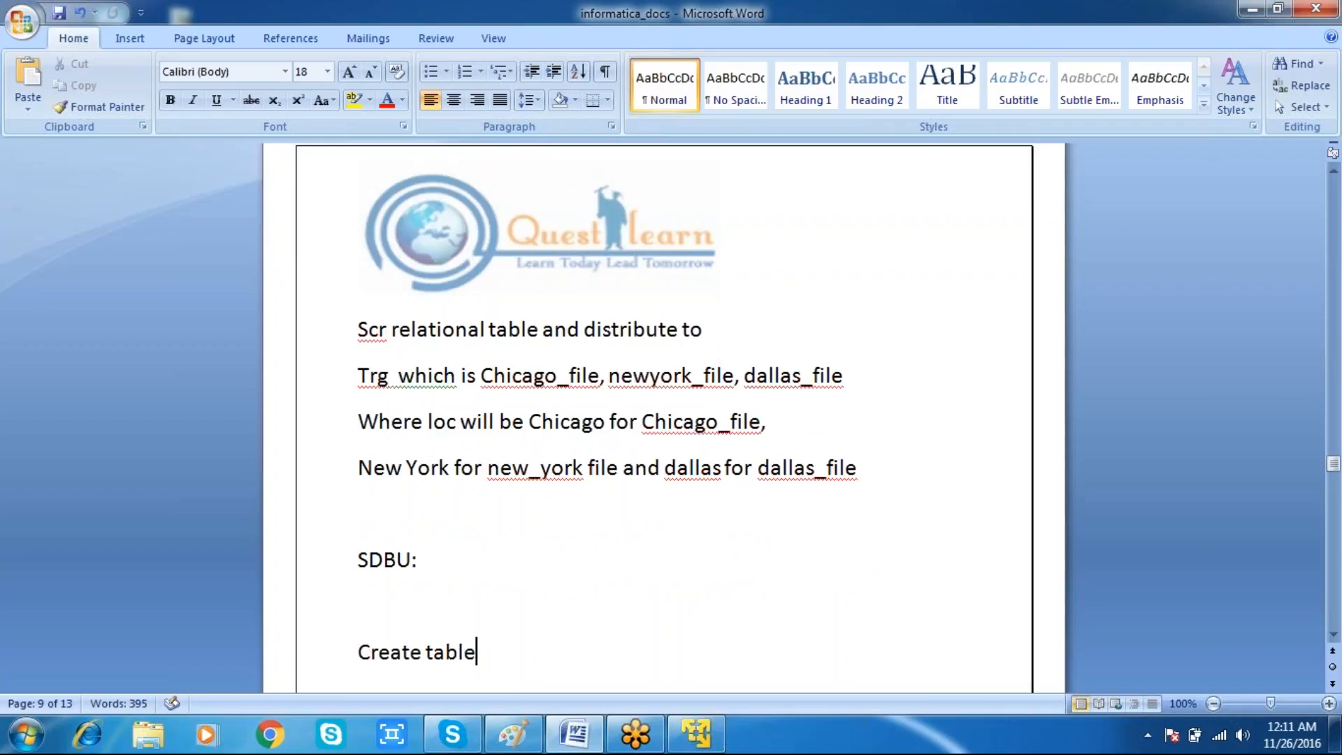
type("dept_20")
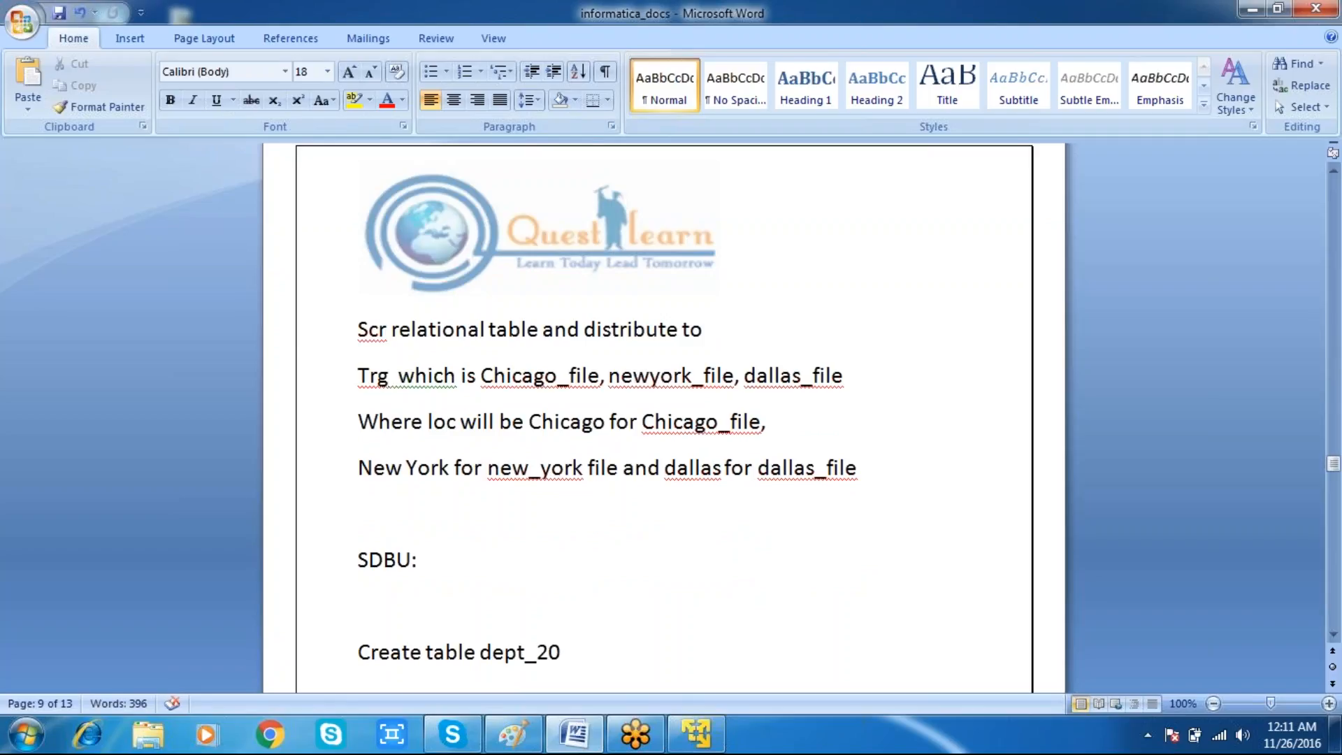
key("Return")
type("as")
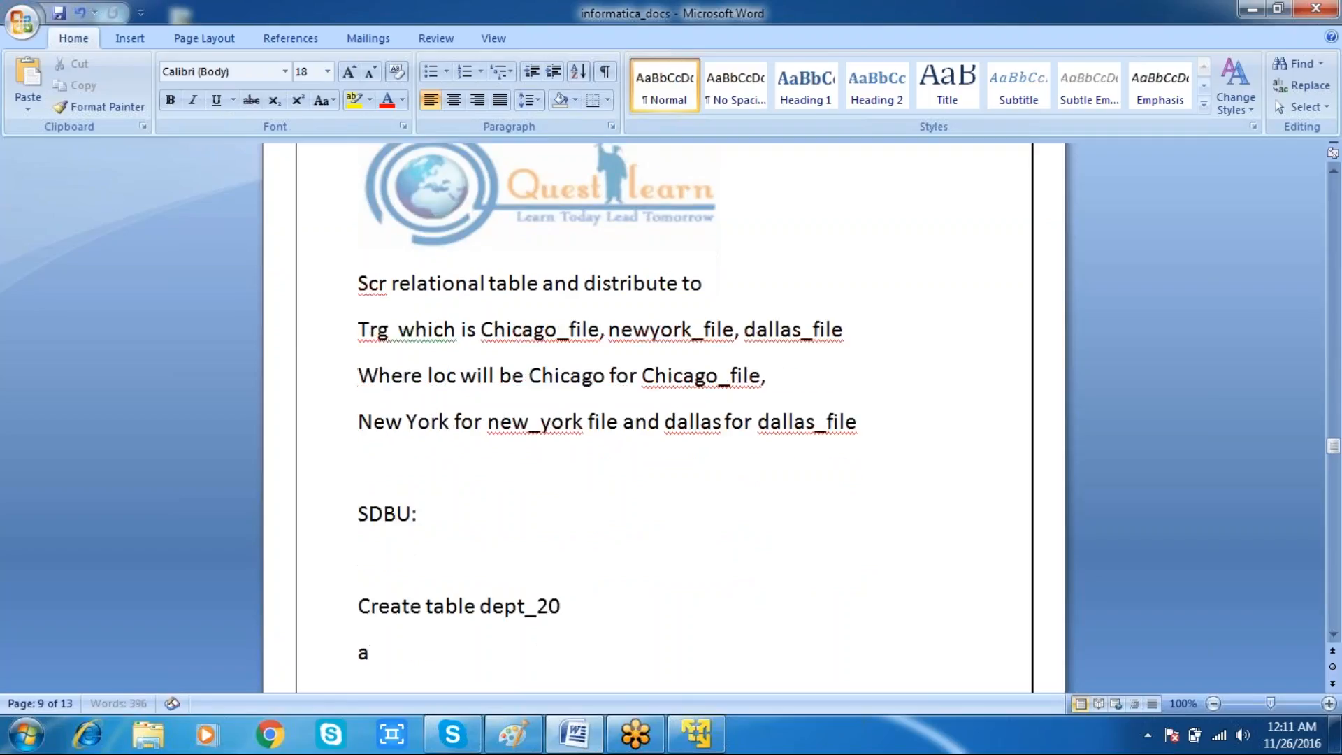
key("Return")
type("select *")
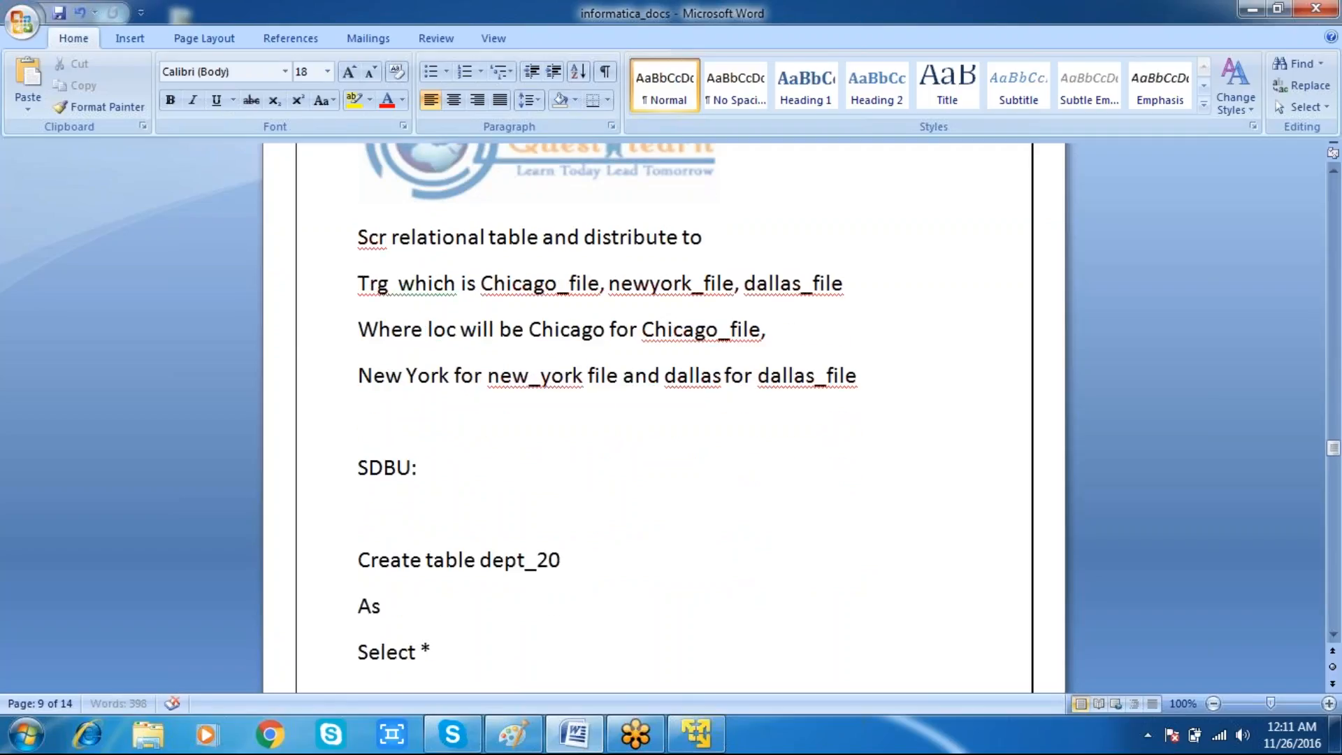
type(" from dept")
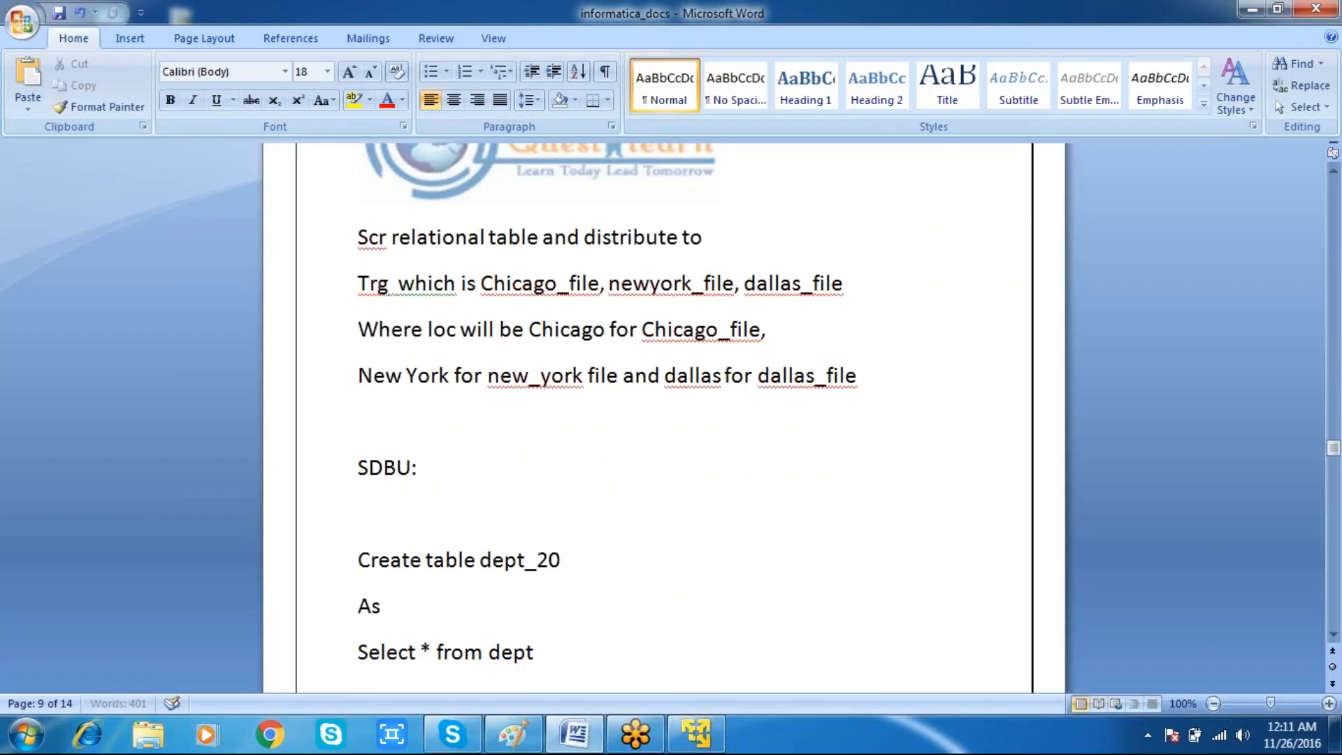
key("Return")
type("where deptno = 10")
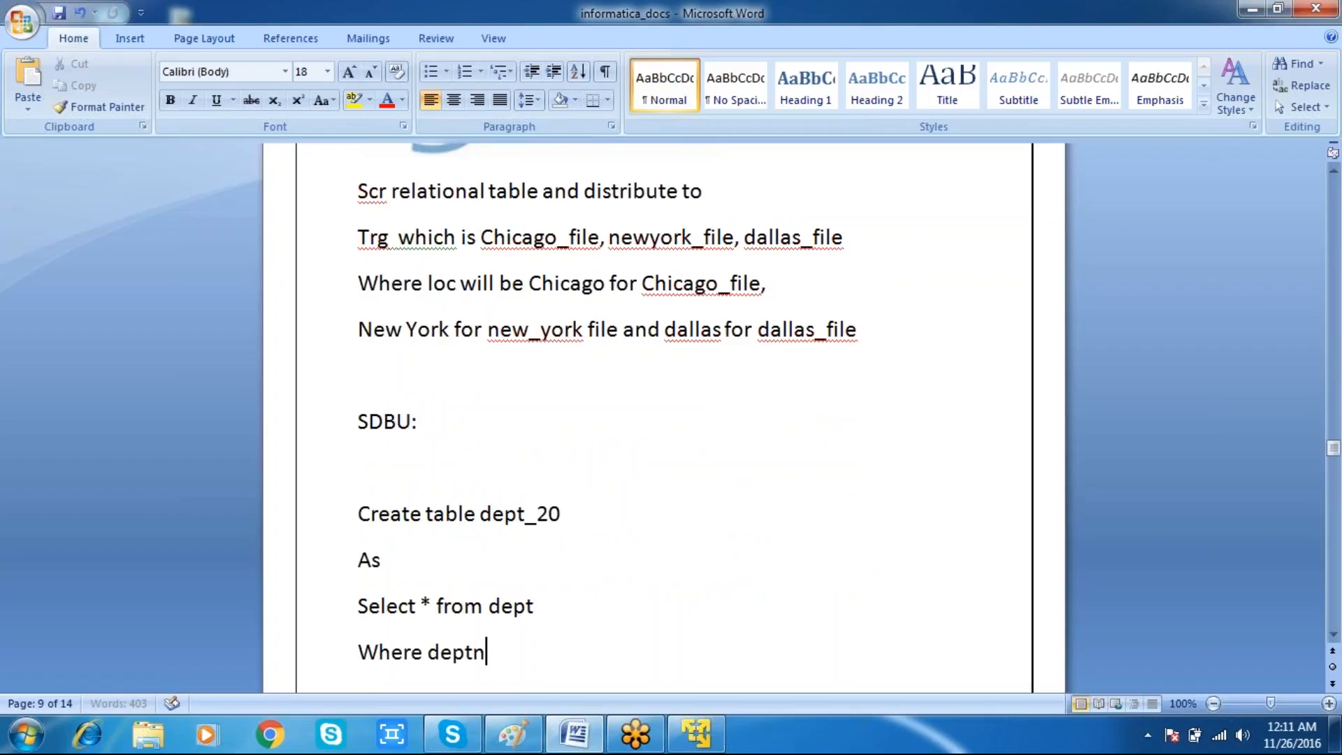
key("BackSpace")
key("BackSpace")
type("20;")
Step: Copy the four-line dept_20 statement and paste a duplicate of it below
key("shift+Up")
key("shift+Up")
key("shift+Up")
key("shift+Up")
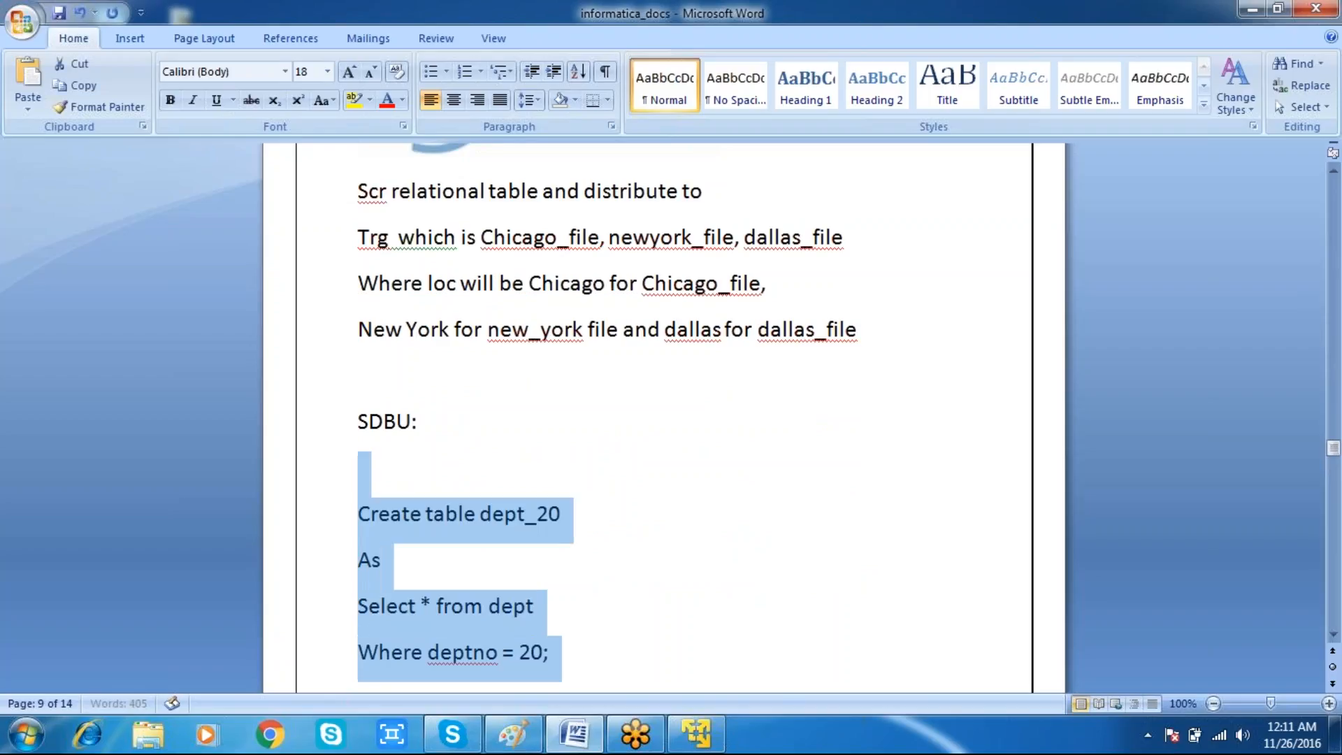
key("ctrl+c")
key("Down")
key("ctrl+v")
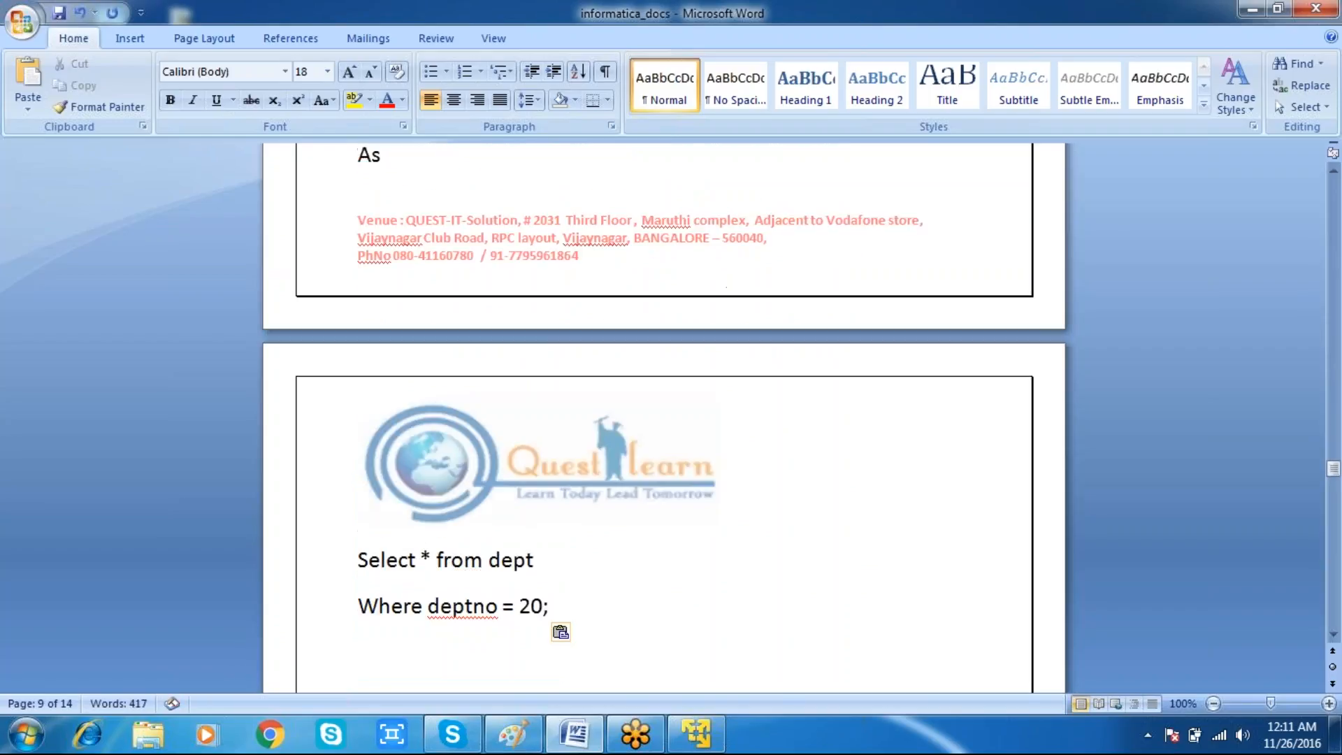
Step: Edit the duplicated statement so it creates table dept_30 where deptno = 30
key("Up")
key("Up")
key("Up")
key("Up")
key("Up")
key("Up")
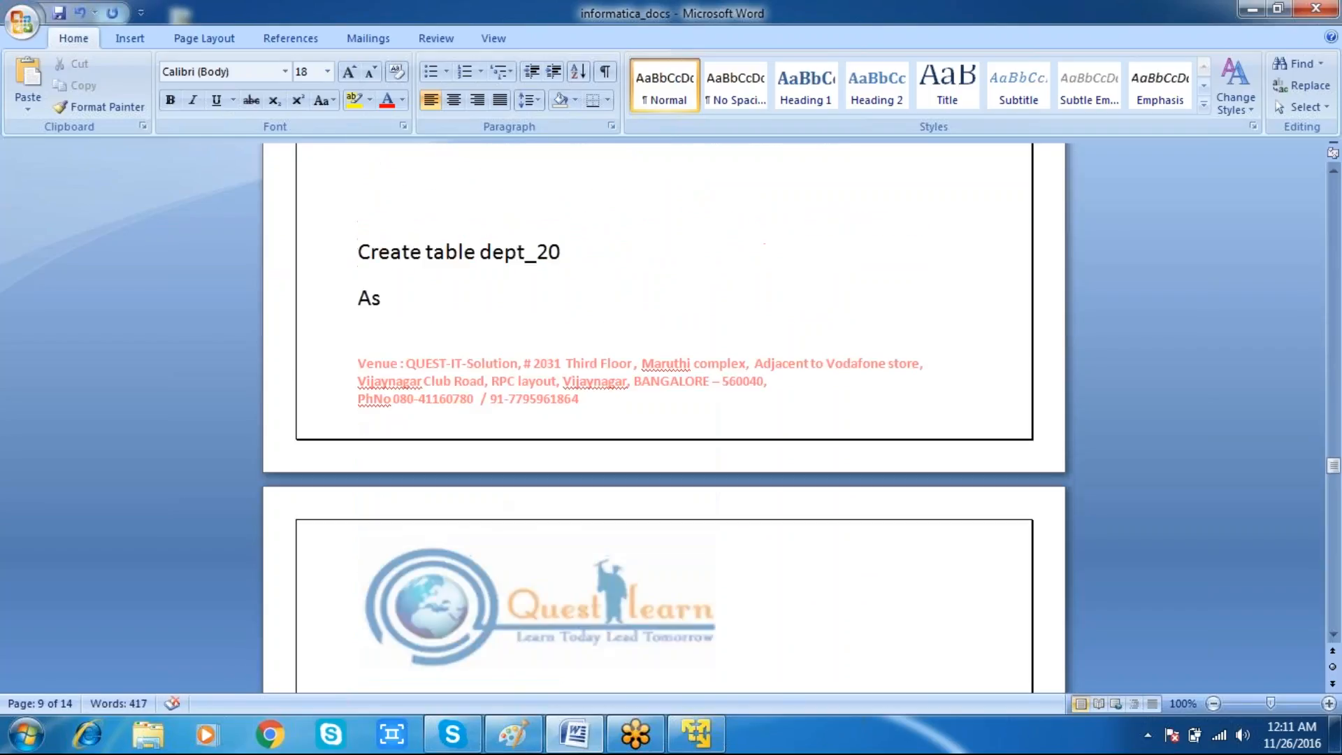
key("Return")
key("Return")
key("Return")
key("Down")
key("Down")
key("Down")
key("Down")
key("Up")
key("Up")
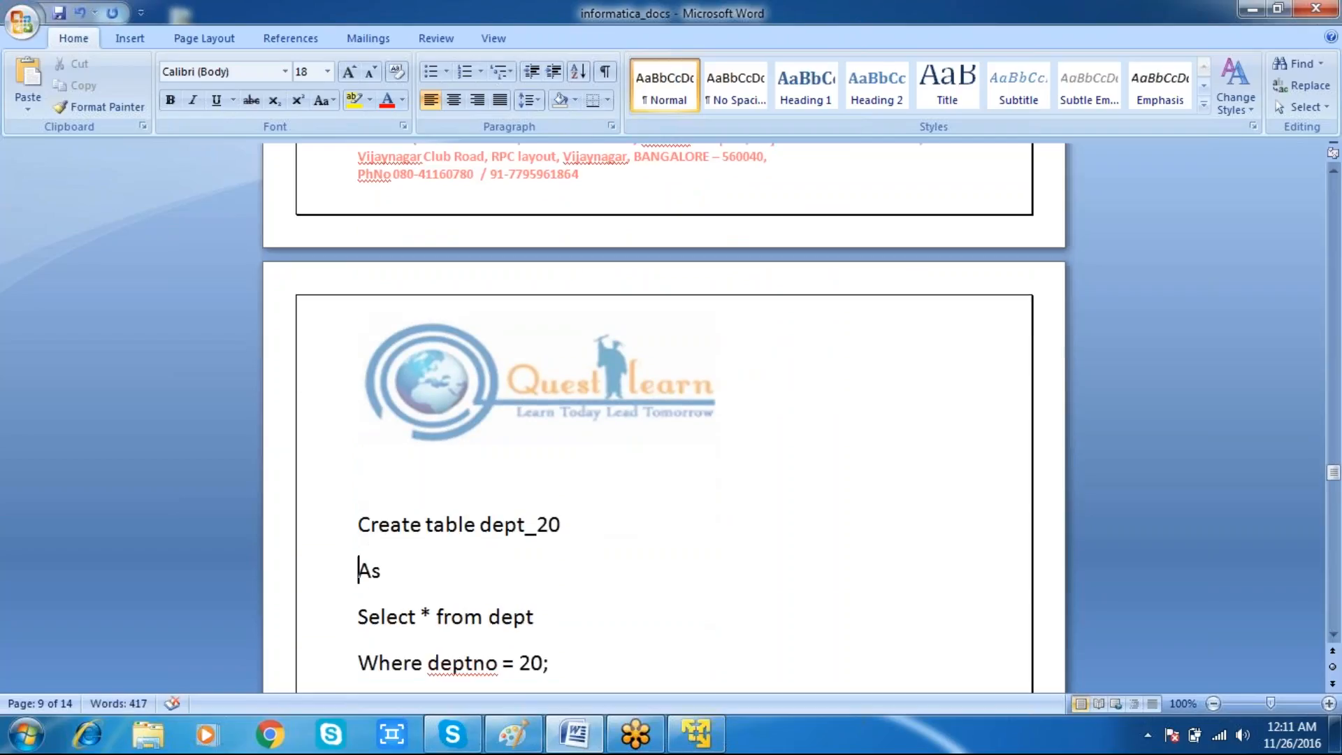
key("Up")
key("Up")
key("Down")
key("End")
key("Left")
key("BackSpace")
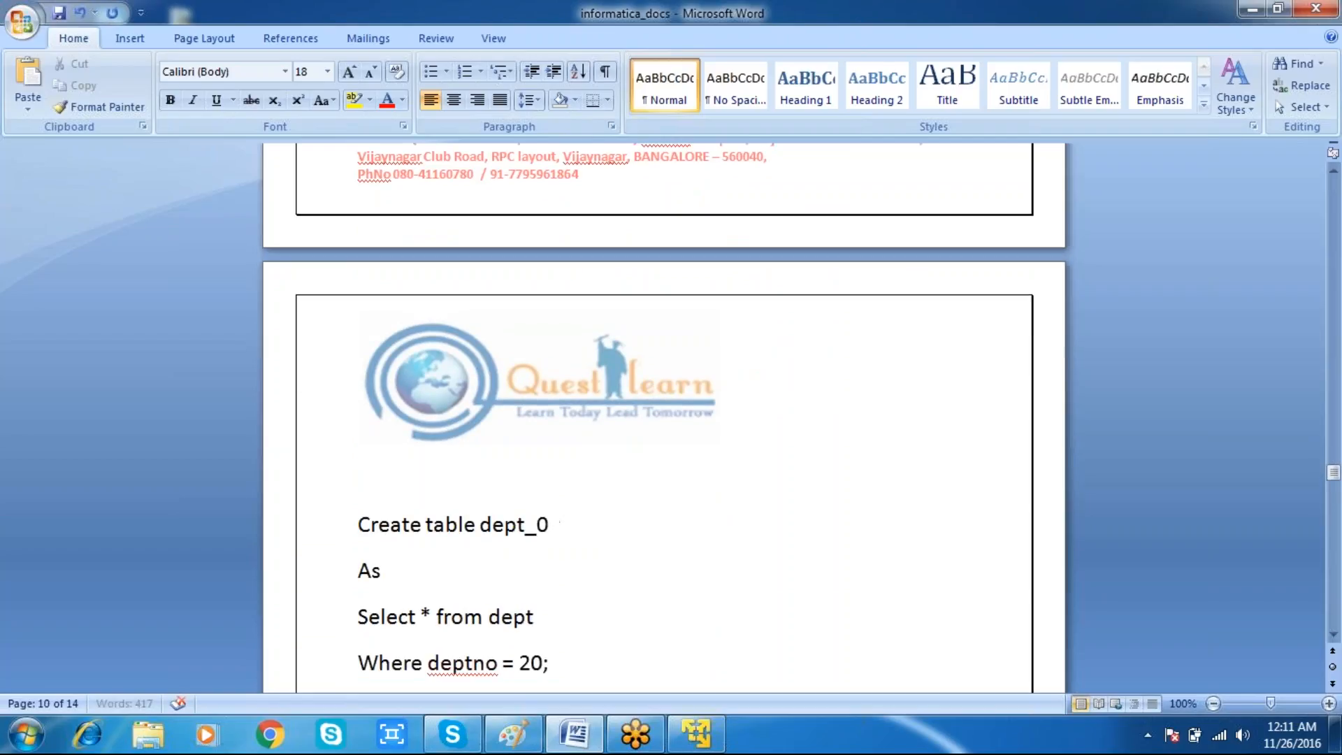
type("3")
key("Down")
key("Down")
key("Down")
key("Down")
key("Up")
key("Left")
key("Left")
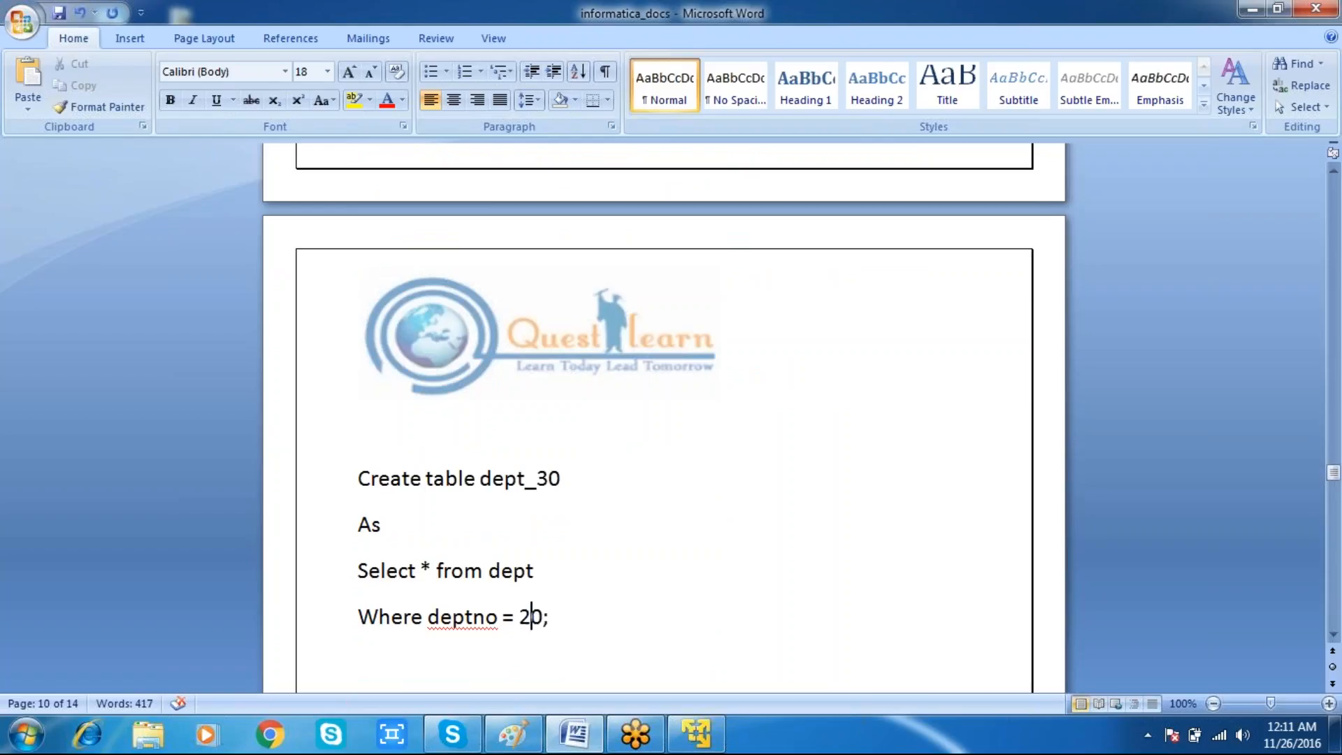
key("BackSpace")
type("3")
Step: Select both CREATE TABLE statements in the document and copy them
scroll(664, 419, "up", 5)
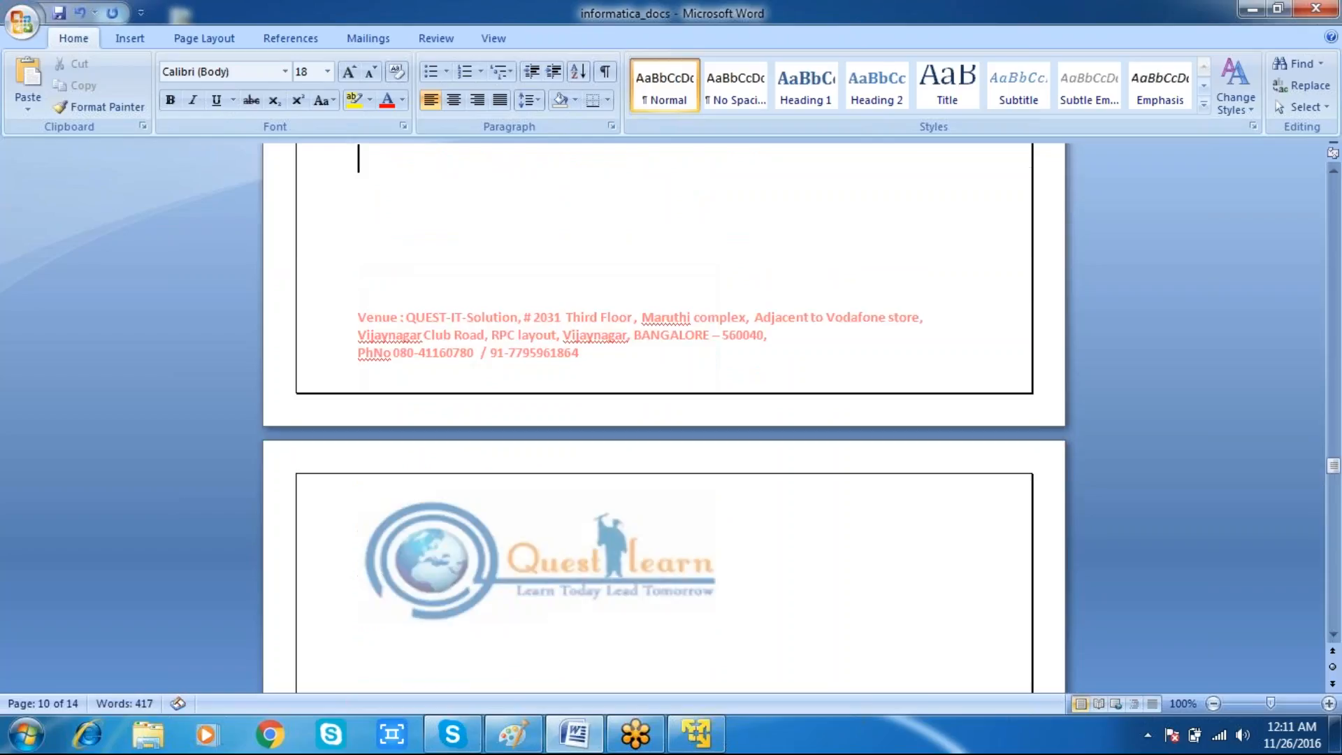
scroll(664, 419, "up", 5)
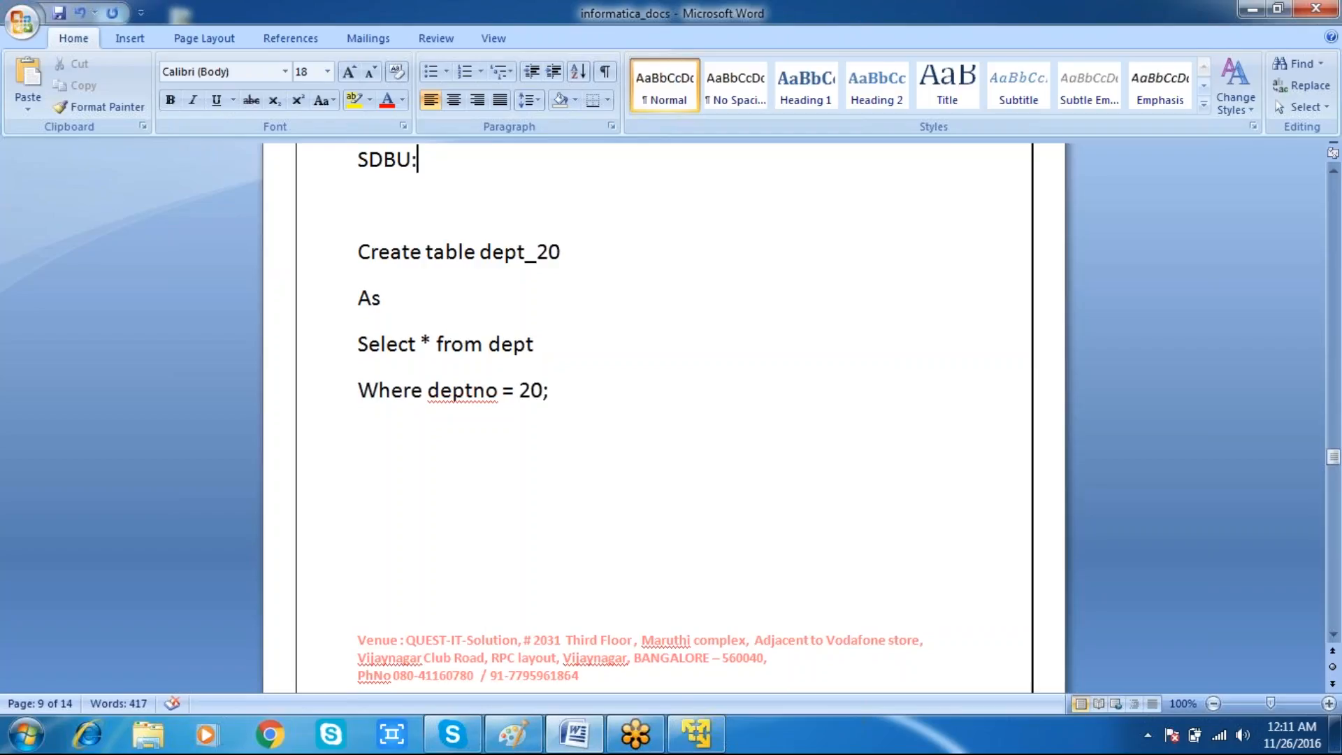
key("Down")
key("Down")
key("Down")
key("Down")
key("Down")
key("Down")
key("Down")
key("Down")
key("Down")
key("Down")
key("Down")
key("Down")
key("Down")
key("Down")
key("Down")
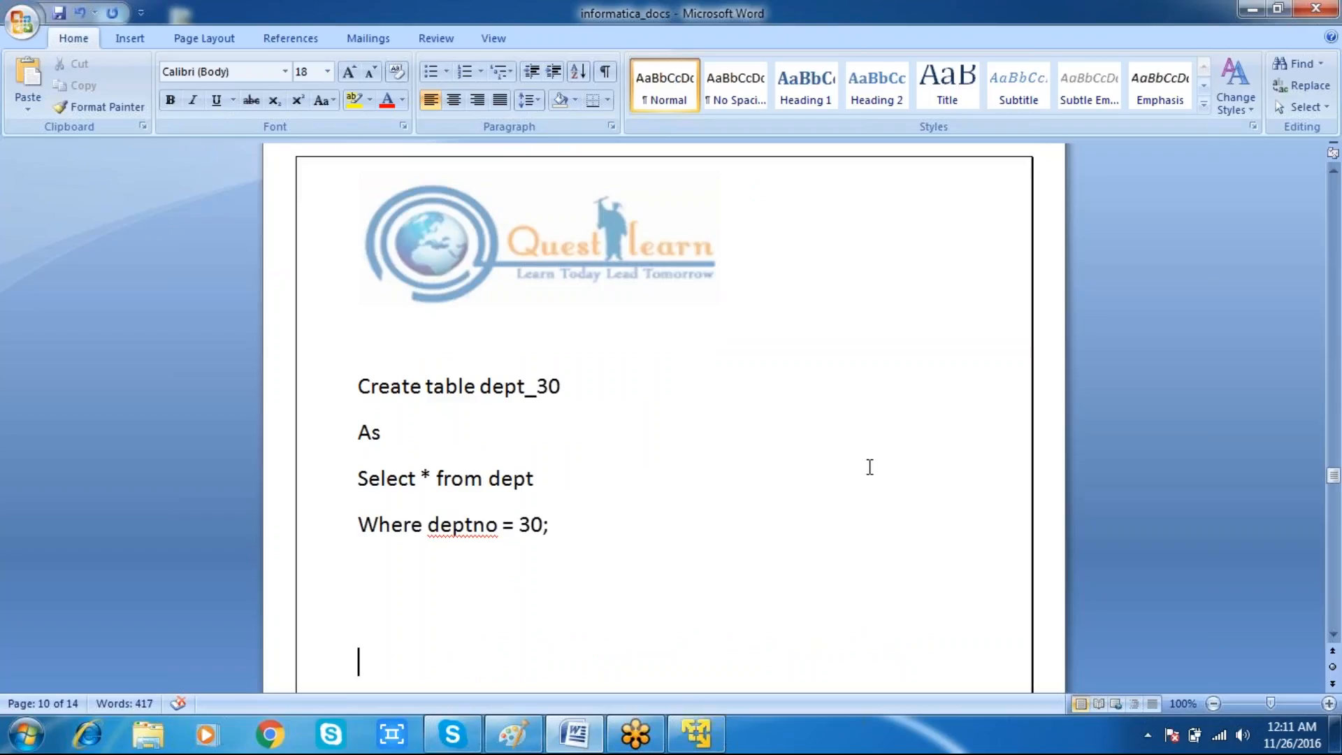
key("Up")
key("Up")
key("Up")
key("Up")
key("Up")
key("Up")
key("Up")
key("Up")
key("Up")
key("Up")
key("Up")
key("Up")
key("Up")
key("Up")
key("Up")
key("Up")
key("Up")
key("Up")
key("Up")
key("Up")
key("Up")
key("Up")
key("Up")
key("Up")
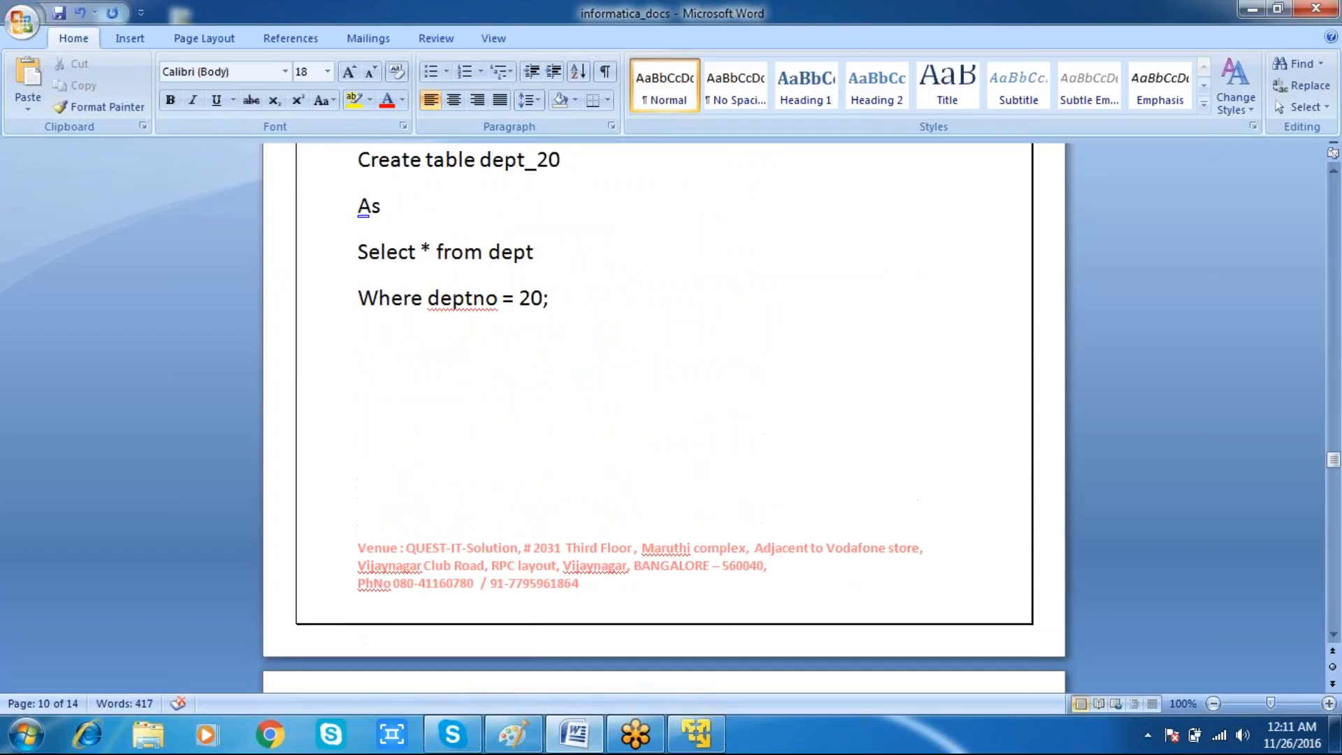
left_click_drag(431, 205, 365, 178)
left_click_drag(356, 271, 578, 174)
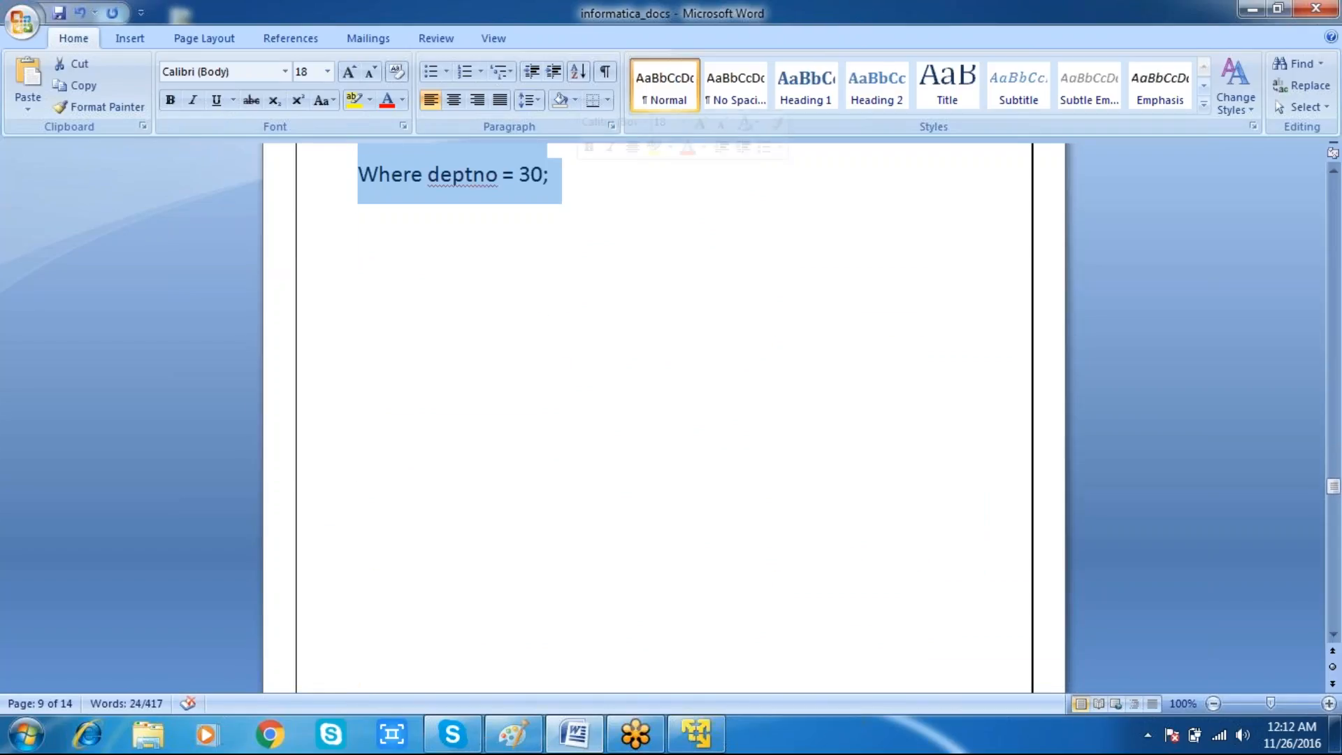
Step: Switch to SQL*Plus in the virtual machine, clear the screen and show the current user
left_click(696, 734)
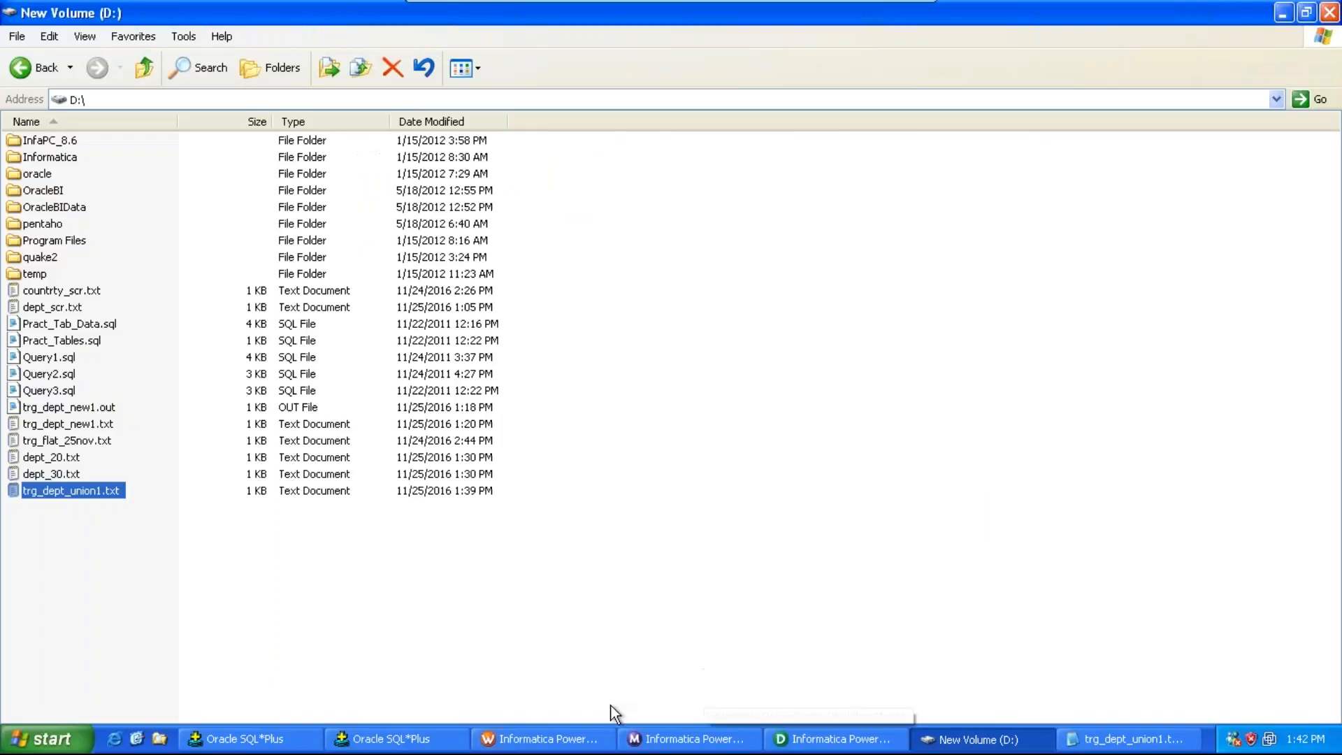
left_click(351, 736)
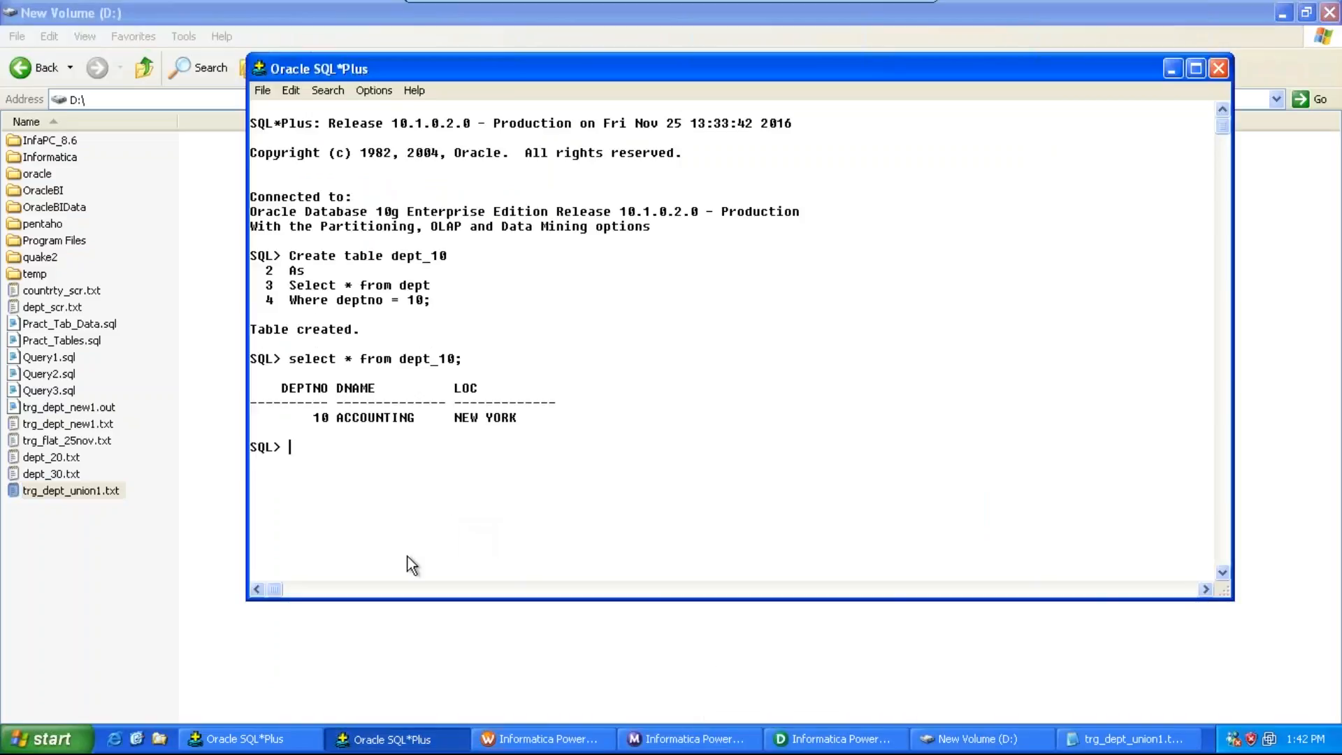
type("cl scr")
key("Return")
type("s")
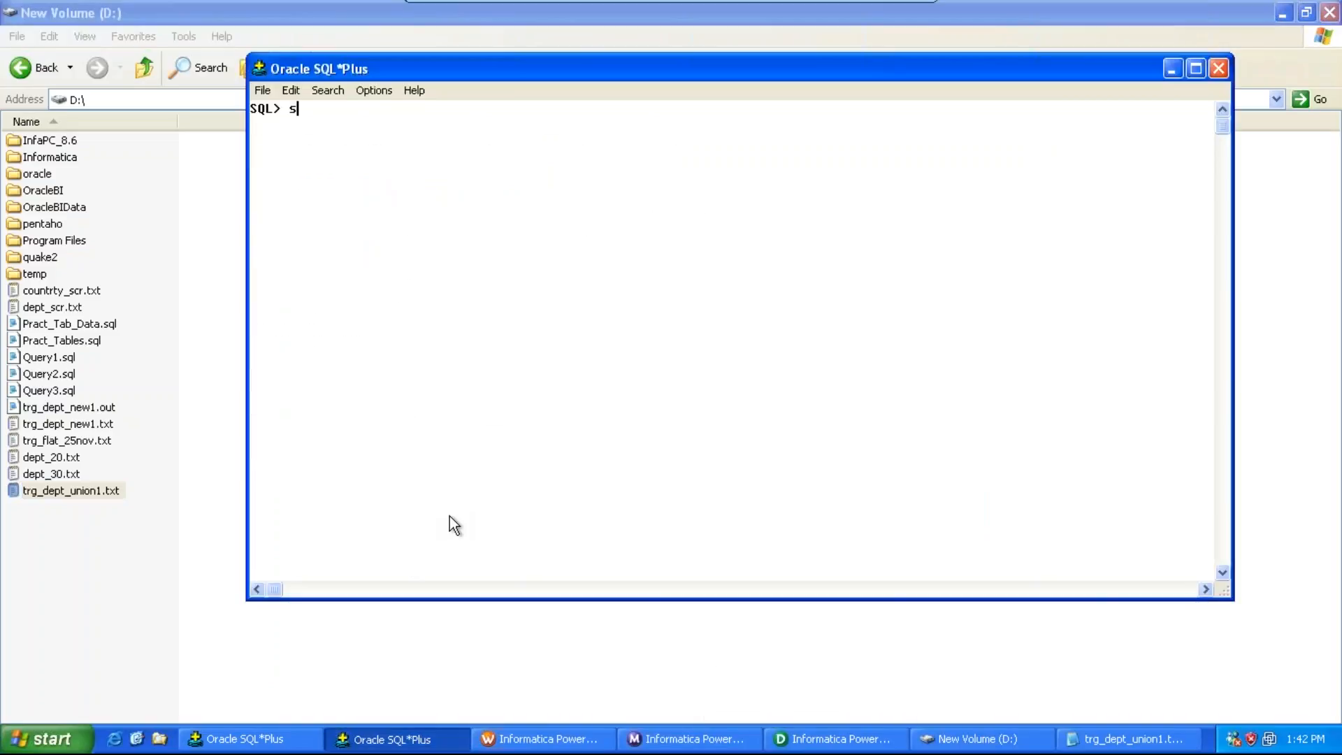
type("ho user;")
key("Return")
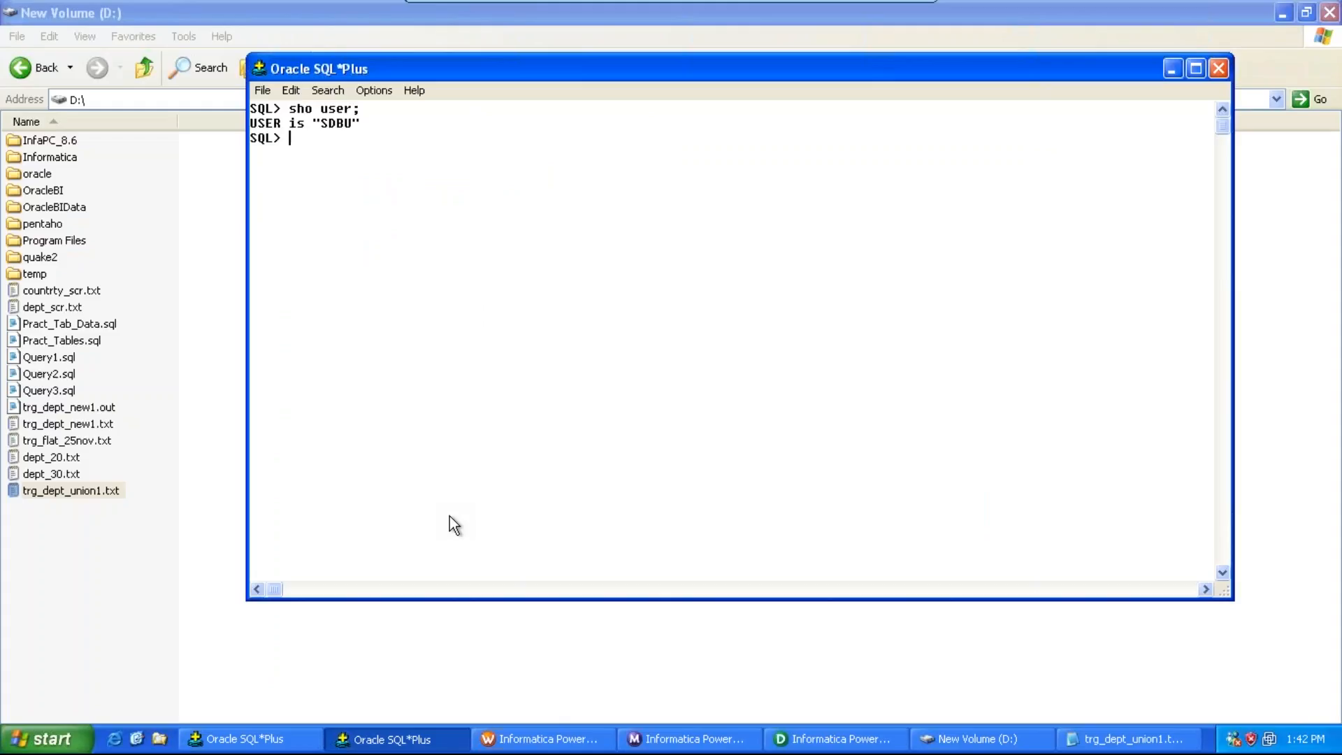
Step: Paste and run the statements to create the dept_20 and dept_30 tables
key("Return")
key("ctrl+v")
key("Return")
key("Return")
key("Return")
key("Return")
key("Return")
key("ctrl+v")
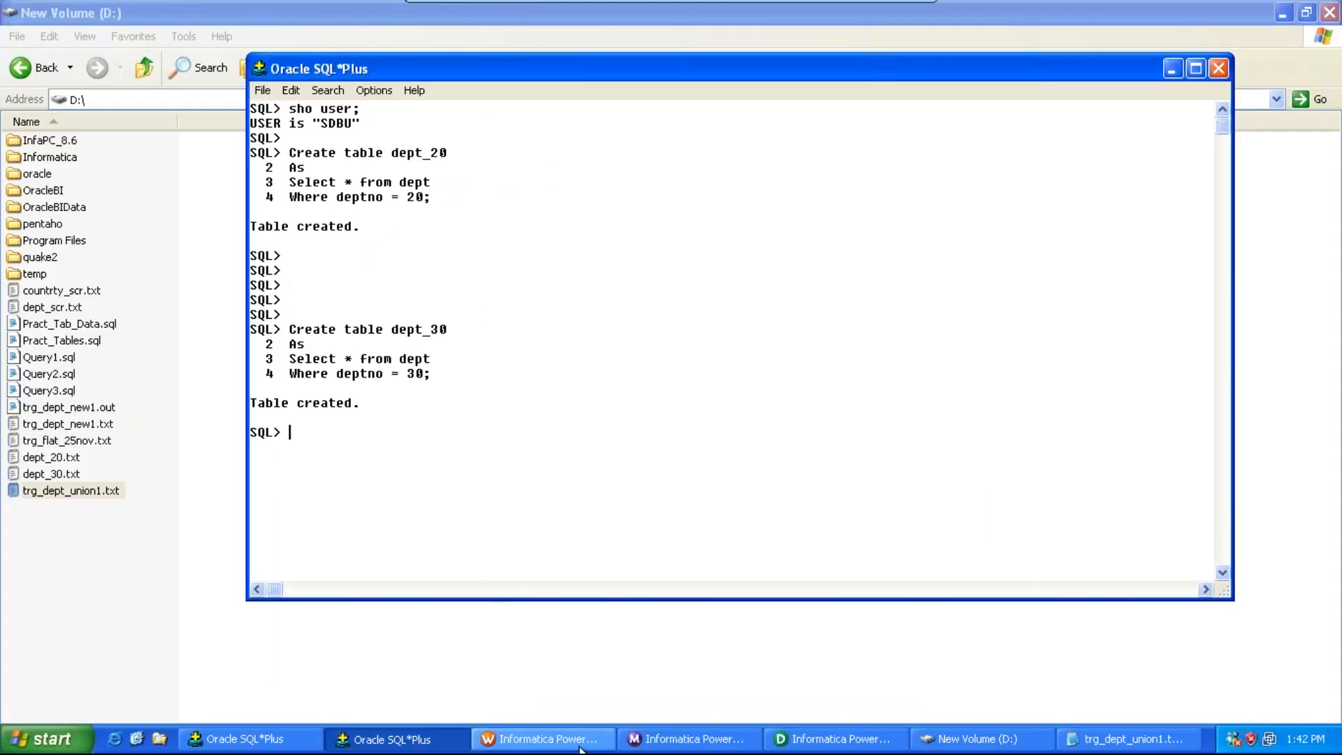
Step: In PowerCenter Designer's Source Analyzer, import DEPT_20 and DEPT_30 from oracle_dsn as Oracle source definitions
left_click(784, 747)
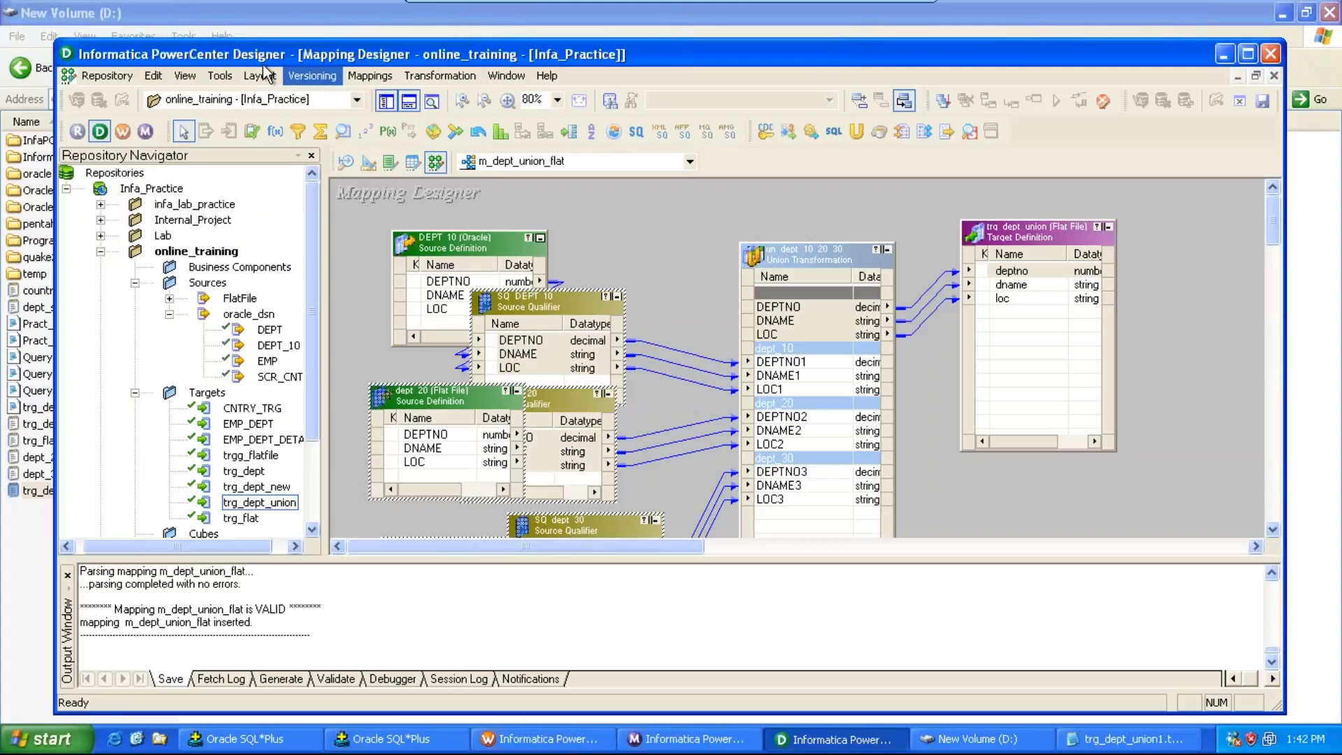
left_click(229, 71)
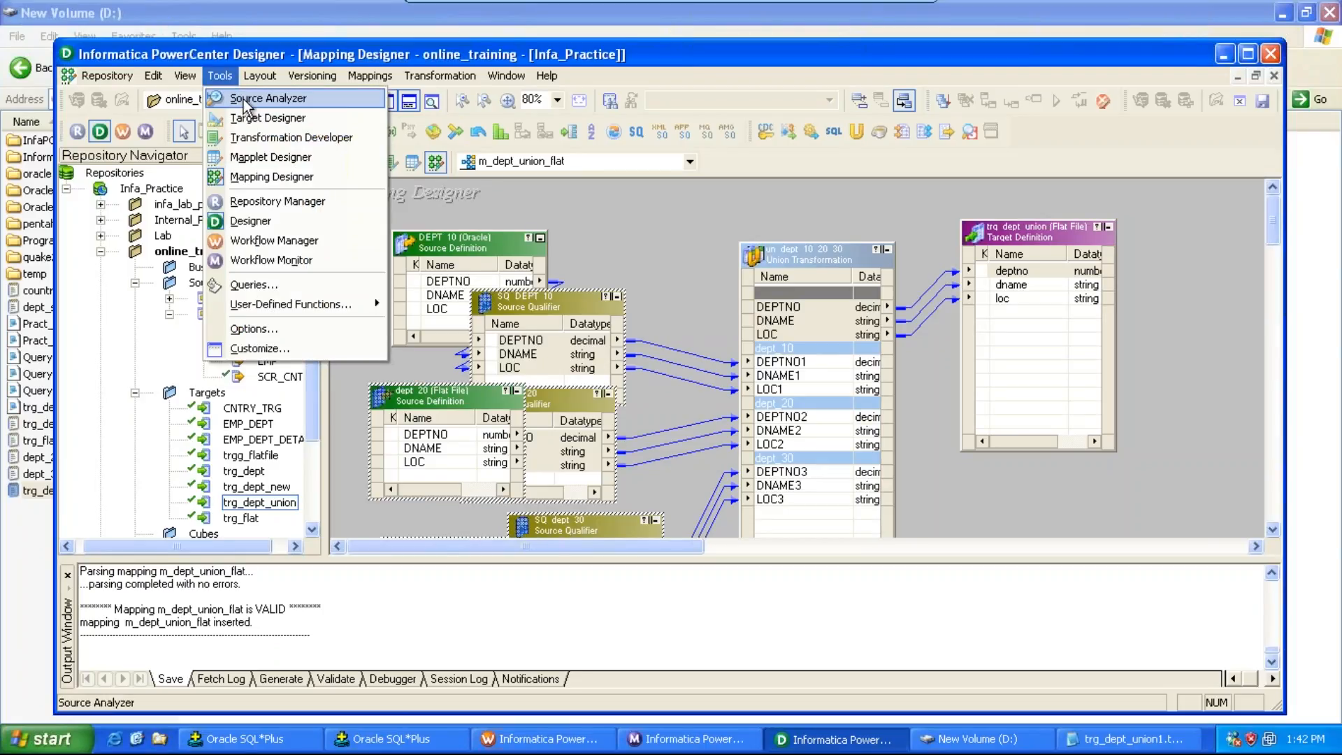
left_click(262, 98)
left_click(370, 75)
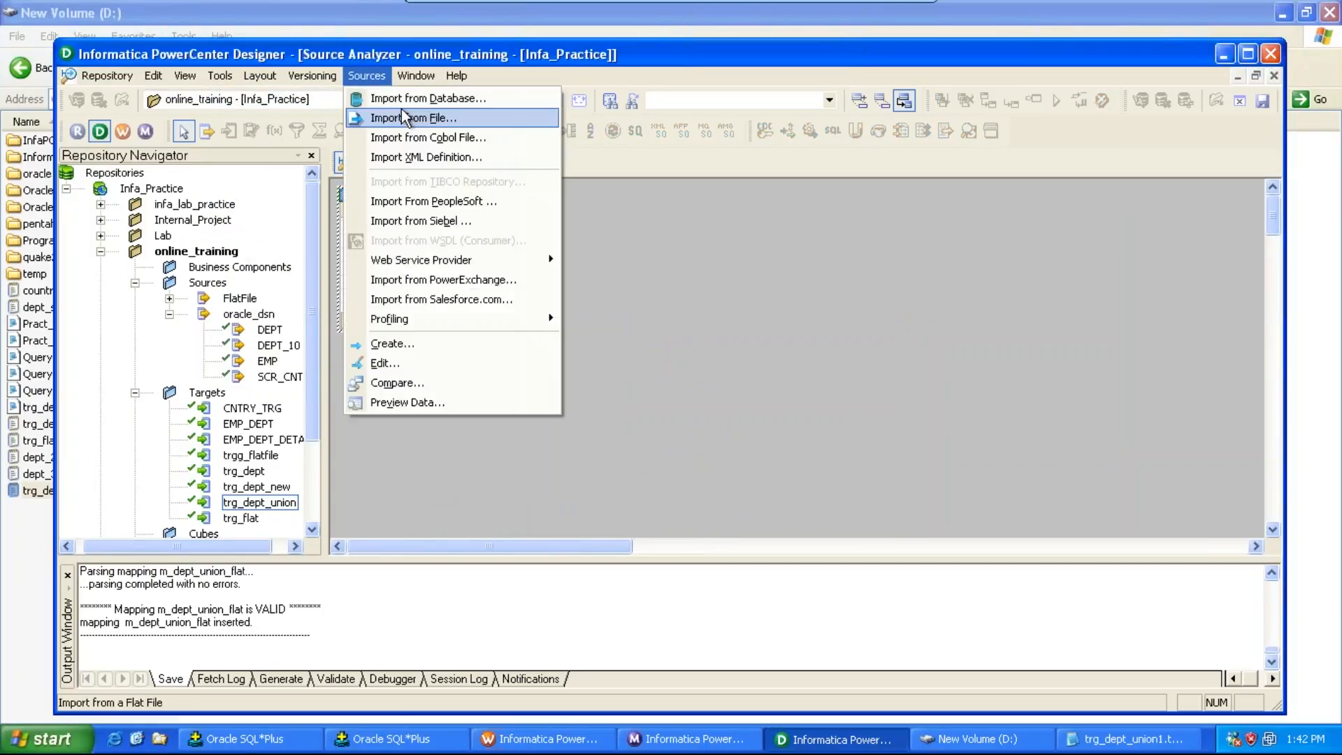
left_click(450, 95)
left_click(764, 292)
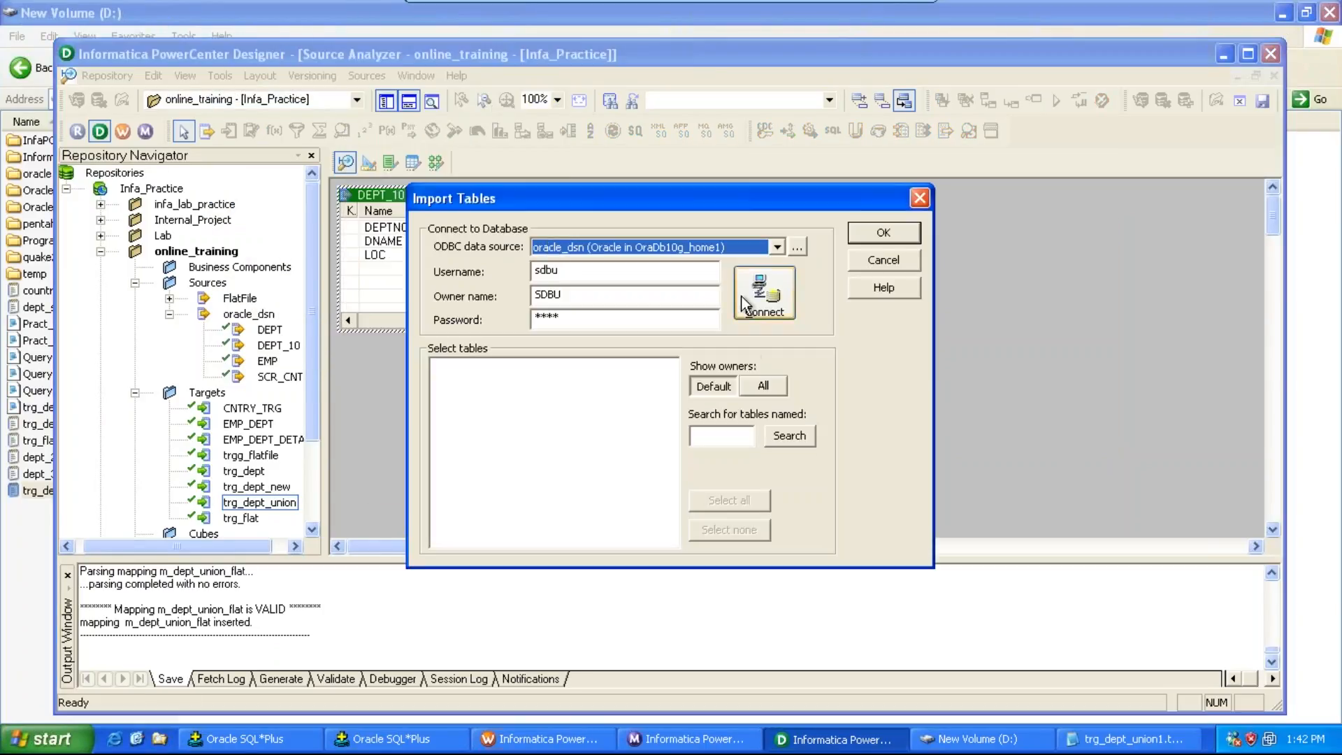
left_click(437, 366)
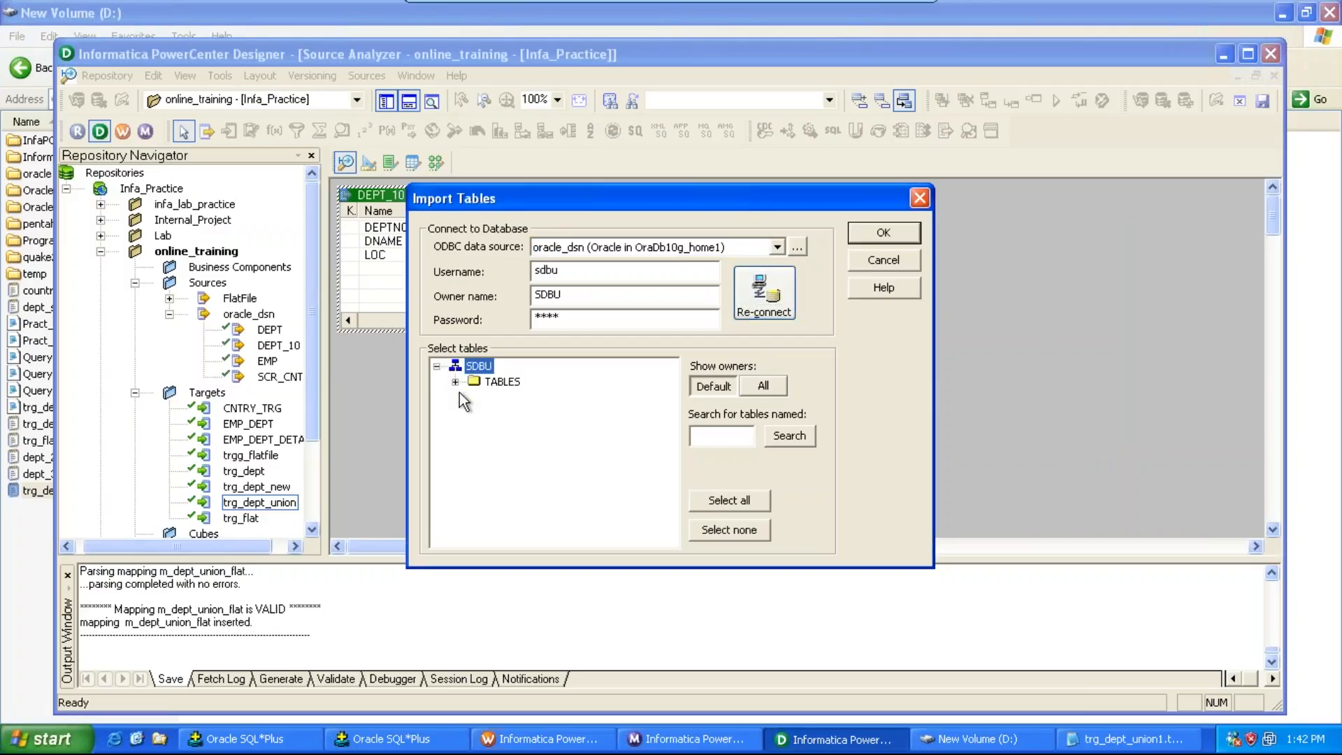
left_click(456, 381)
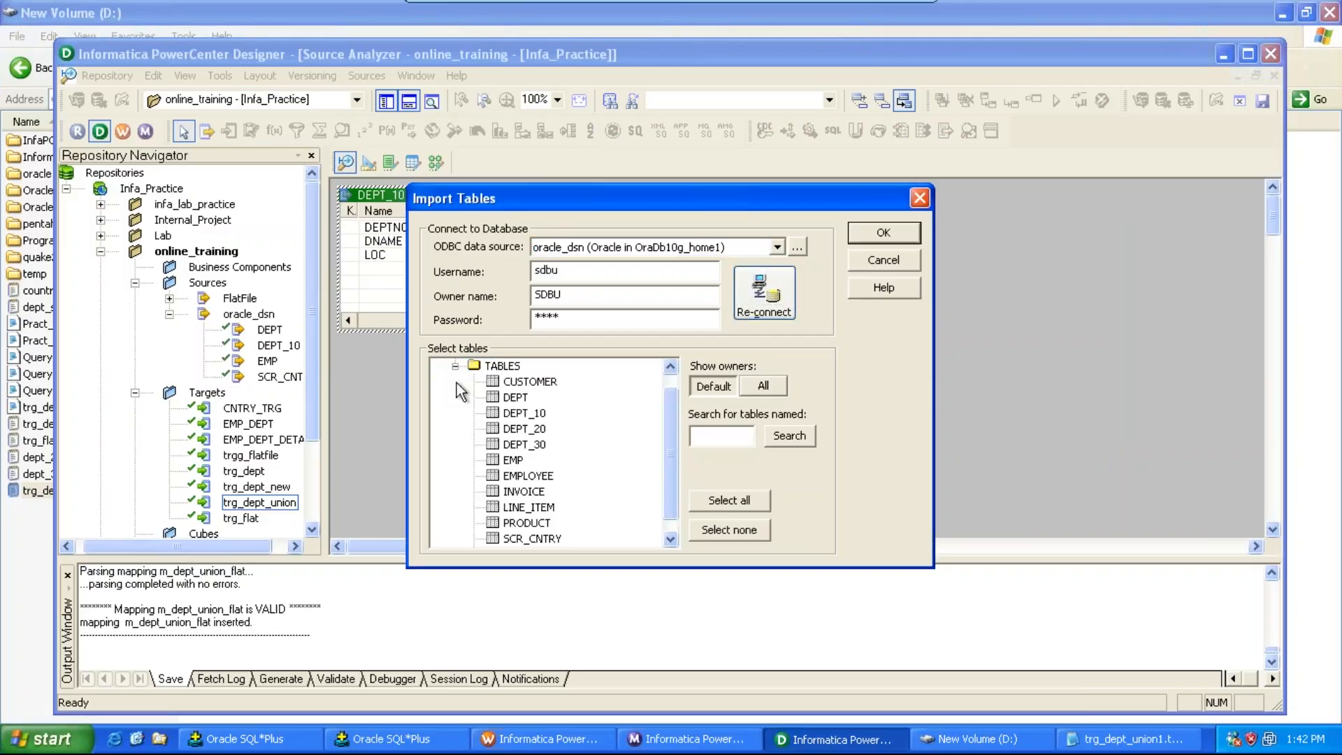
left_click(517, 428)
key("shift+Down")
key("Return")
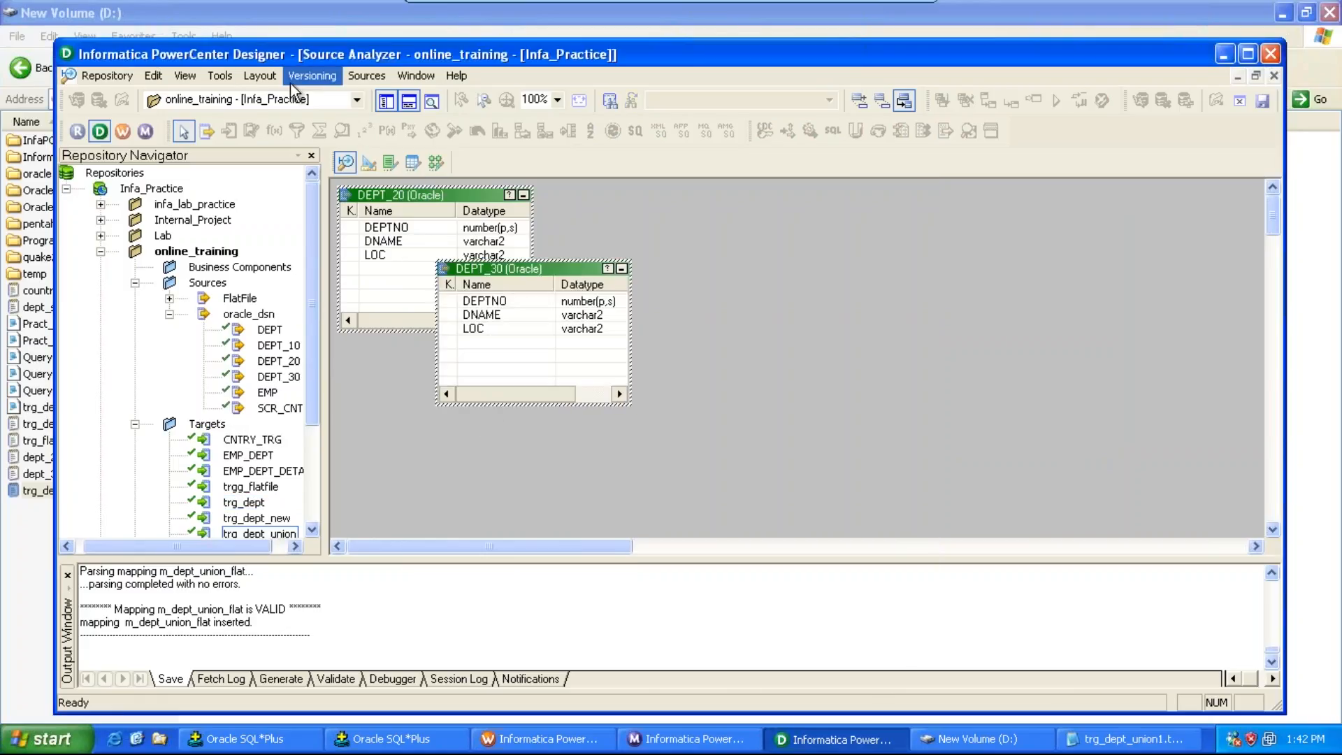
Step: In Target Designer, create a flat-file target table named trg_chic and open it for editing
left_click(234, 79)
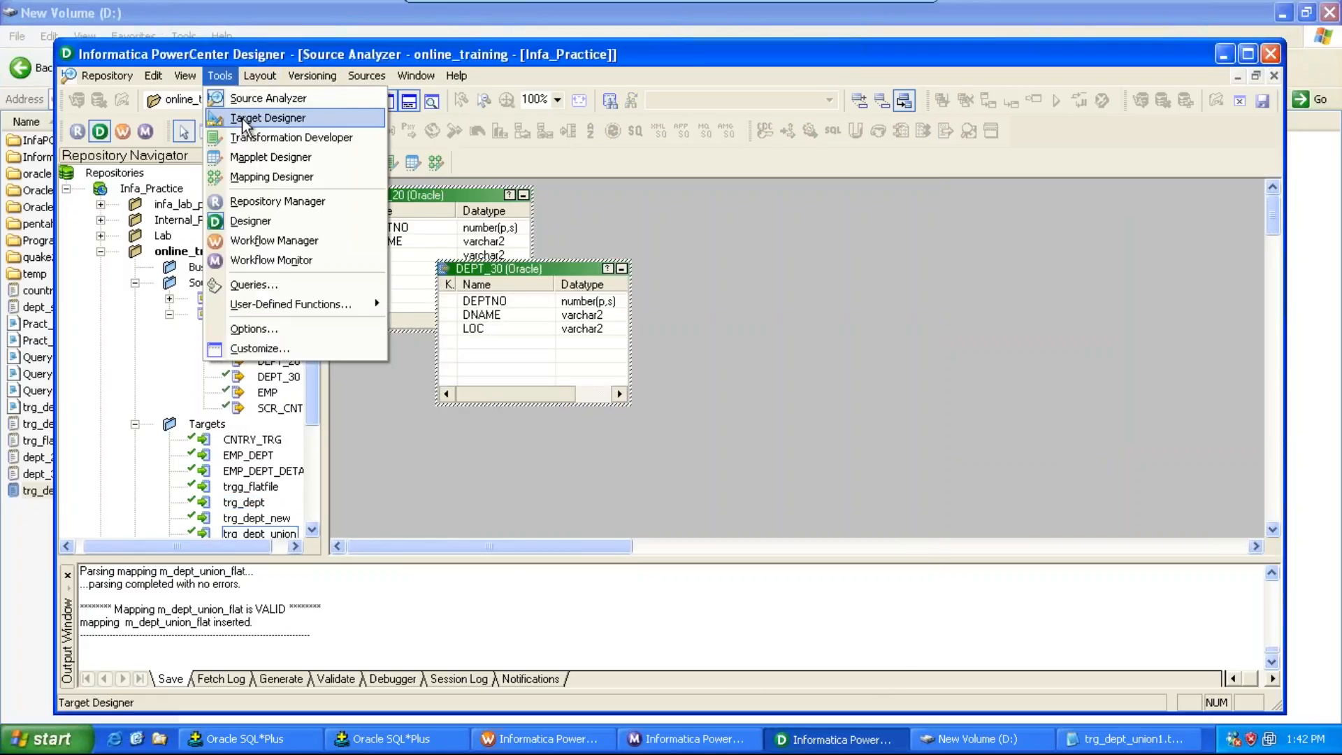
left_click(349, 117)
left_click(366, 75)
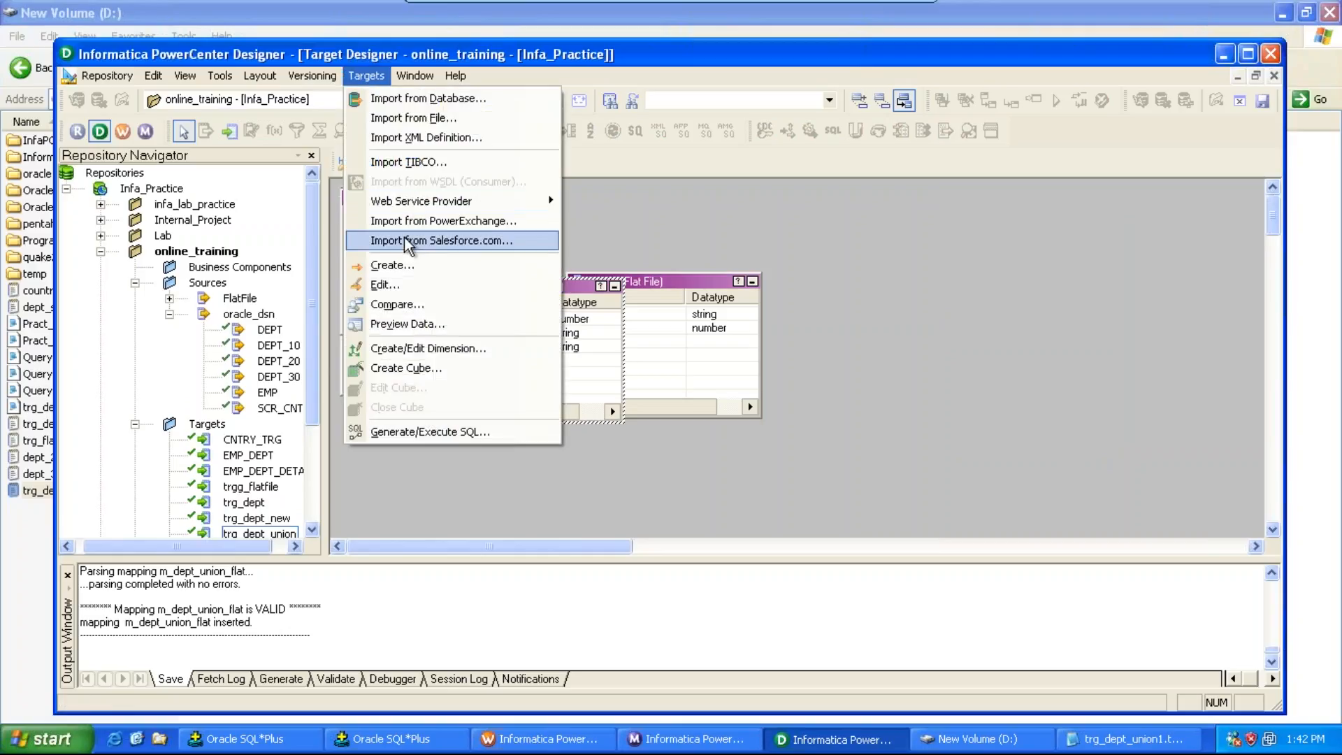
left_click(388, 265)
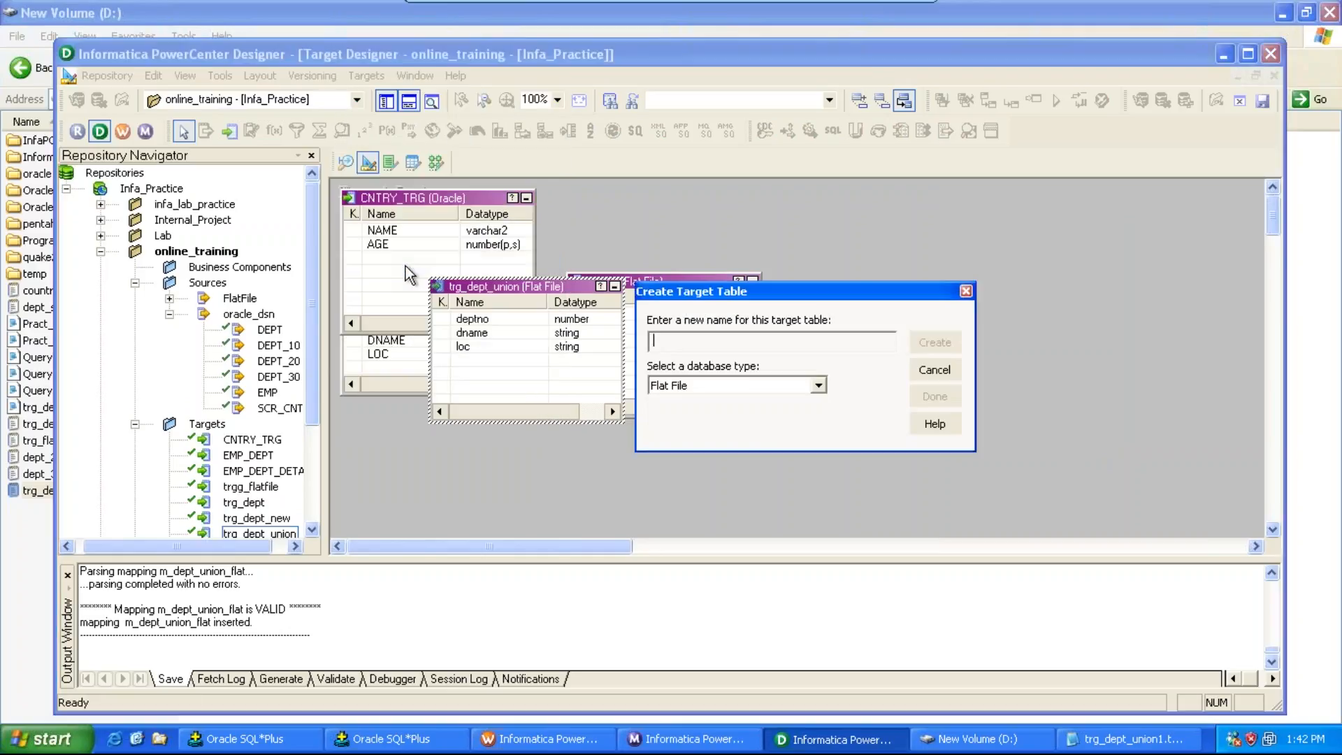
type("trg_chic")
left_click(936, 344)
left_click(935, 397)
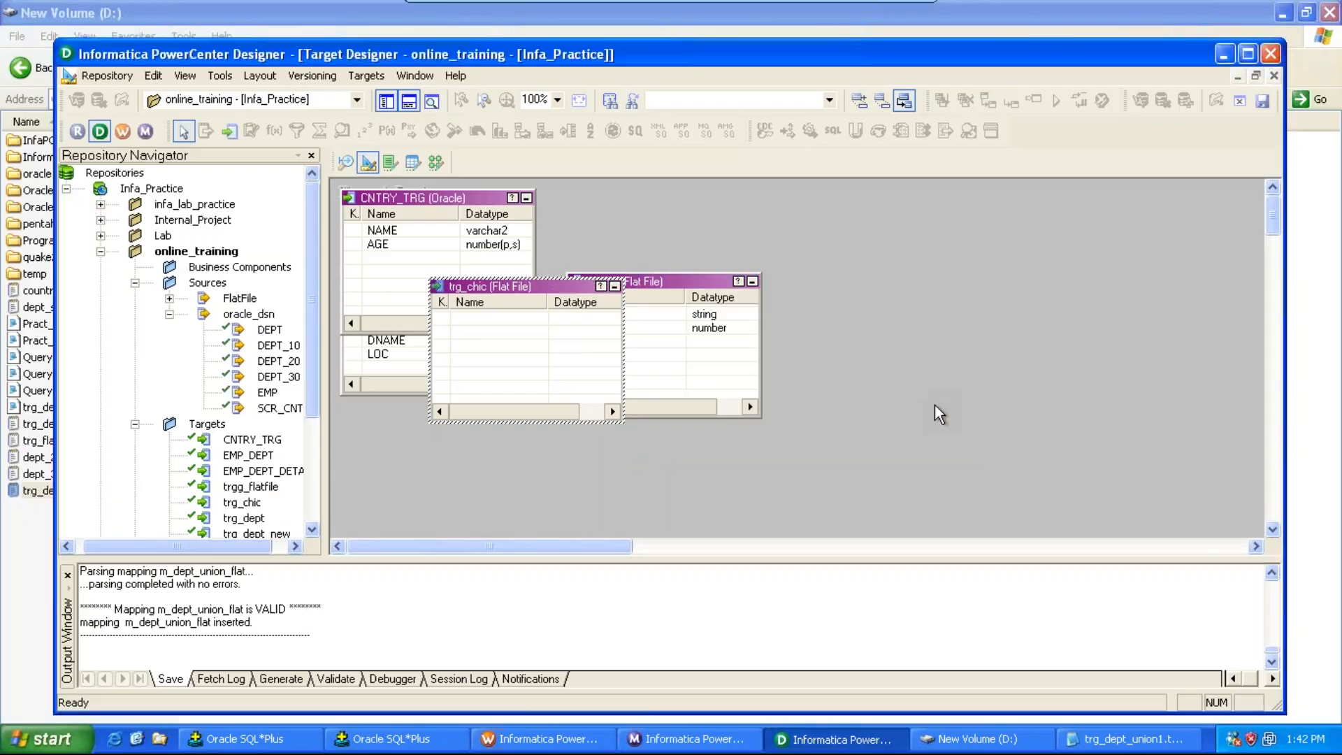
double_click(517, 286)
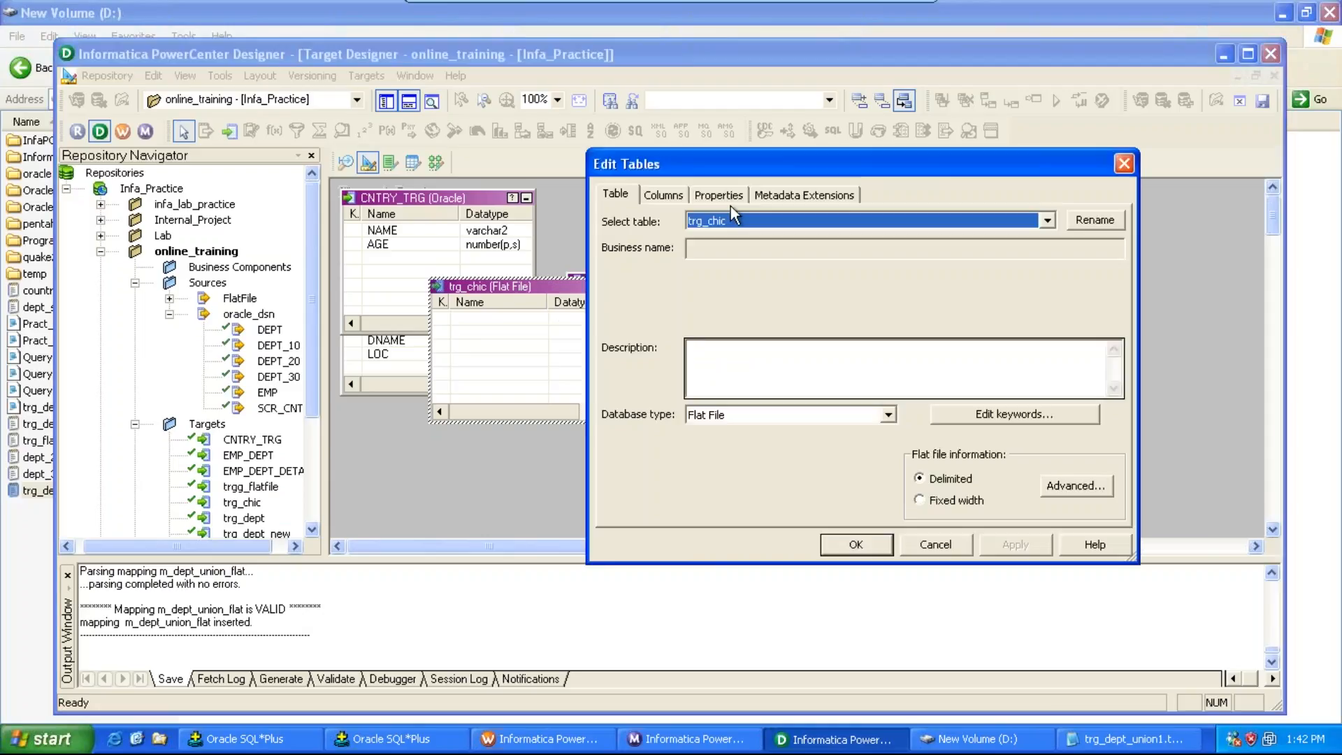
Step: Add three columns to trg_chic named deptno, Dname and Loc
left_click(664, 194)
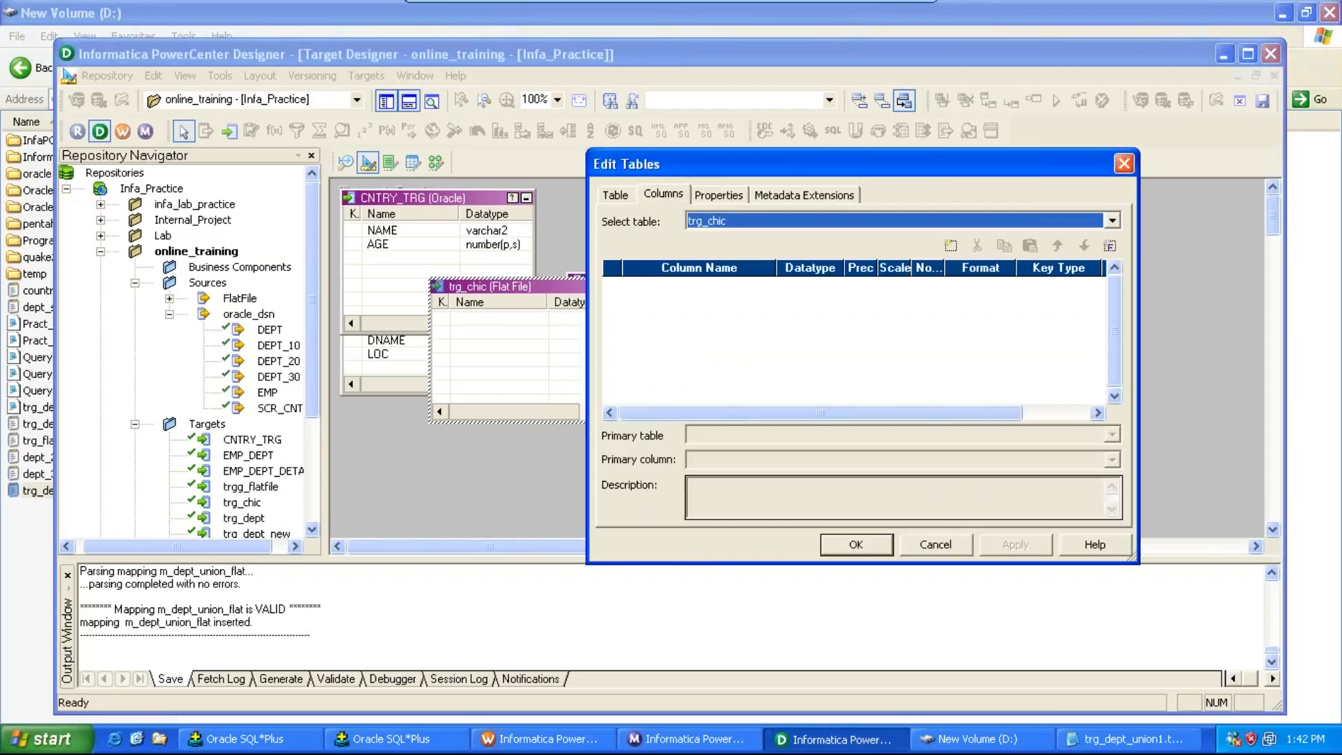
left_click(951, 245)
left_click(951, 246)
left_click(951, 246)
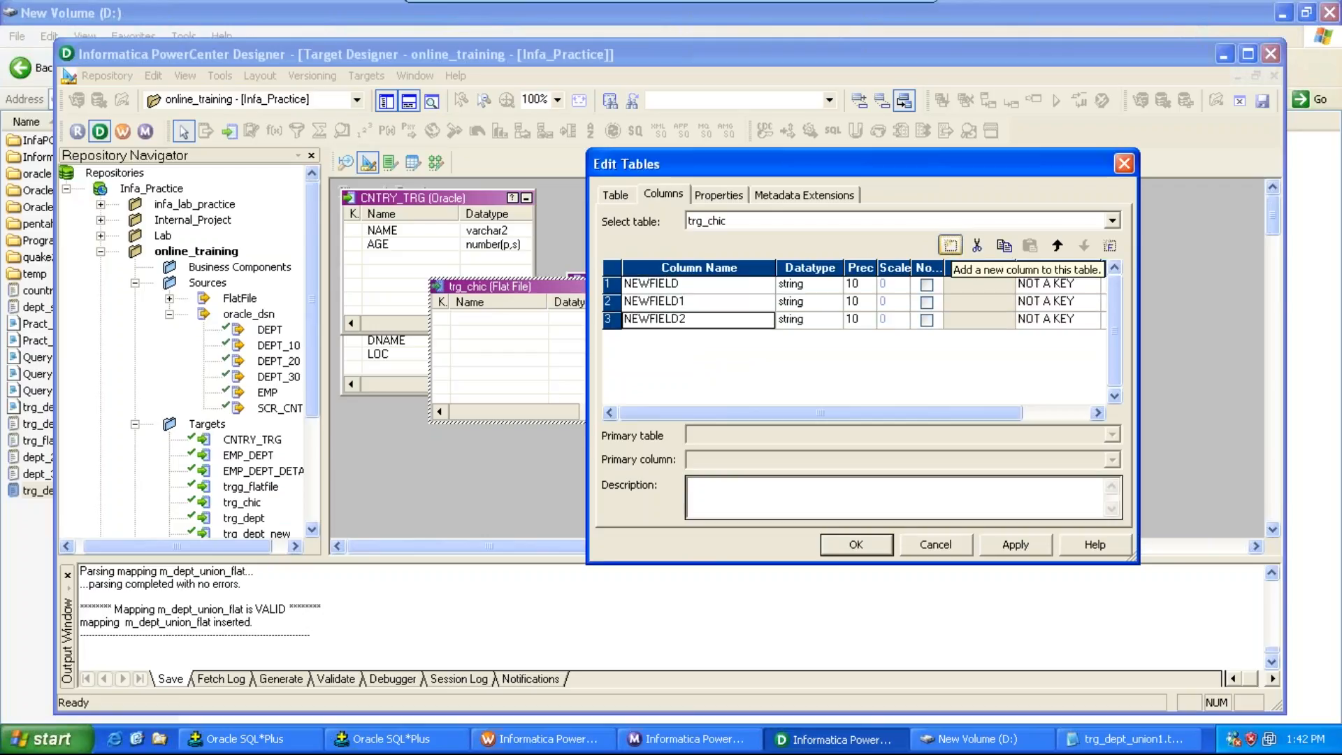
left_click(702, 286)
type("Dname")
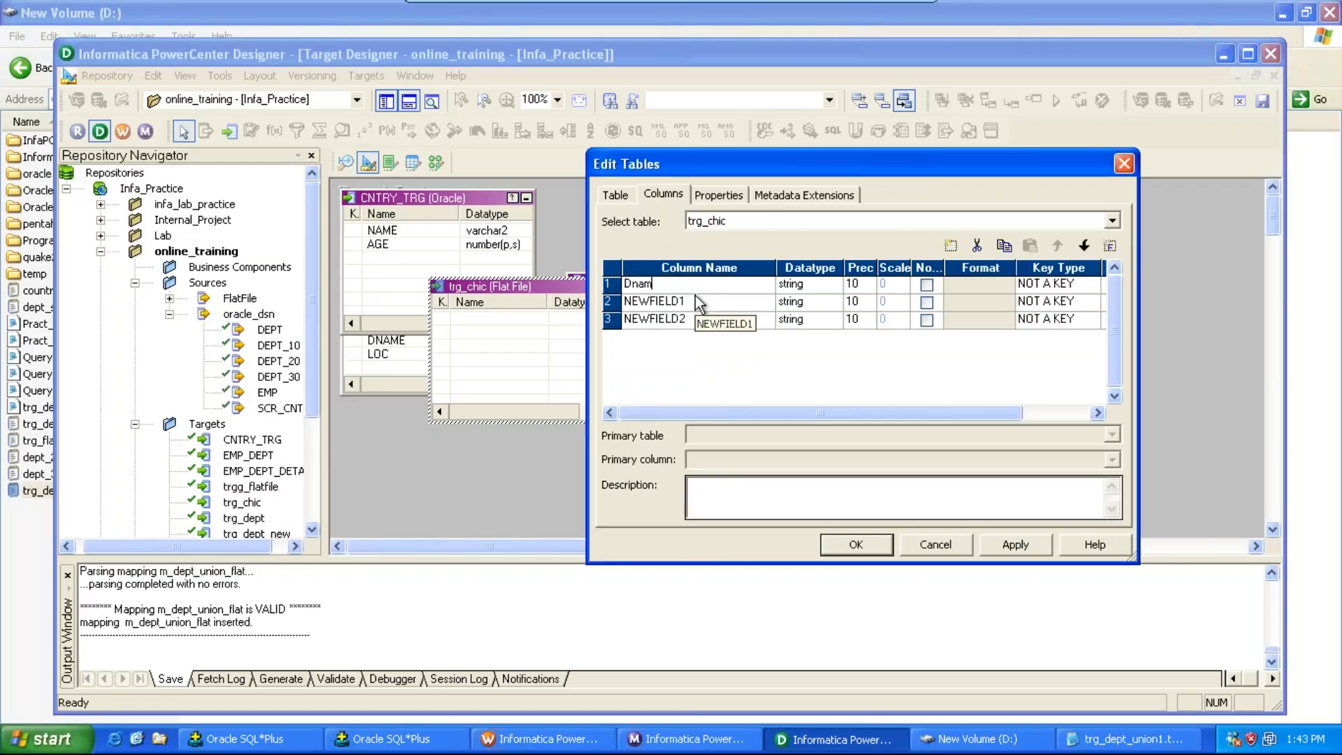
key("BackSpace")
key("BackSpace")
key("BackSpace")
key("BackSpace")
key("BackSpace")
type("deptno")
left_click(694, 303)
type("Dnam")
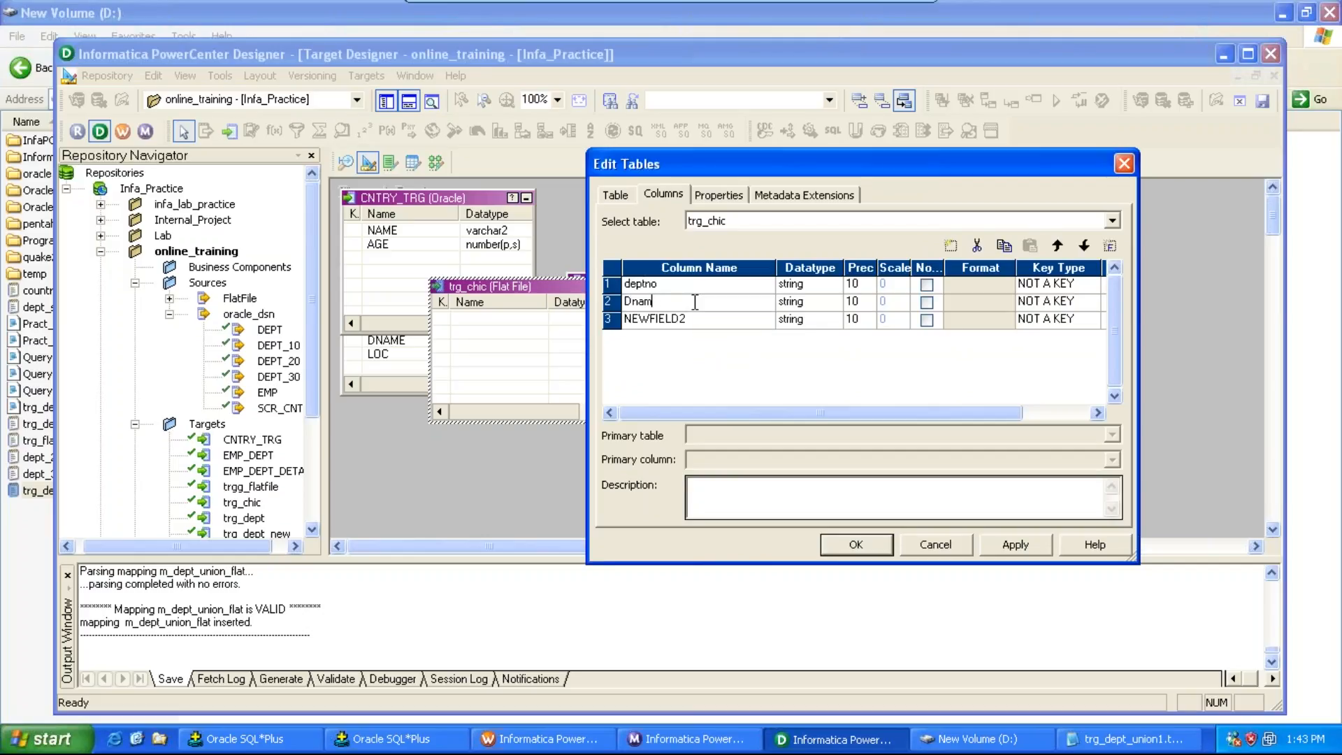
type("e")
left_click(690, 319)
type("Lo")
key("BackSpace")
key("BackSpace")
key("BackSpace")
key("BackSpace")
key("BackSpace")
key("BackSpace")
key("BackSpace")
key("BackSpace")
key("BackSpace")
key("BackSpace")
key("BackSpace")
type("Loc")
Step: Set deptno's datatype to number, apply the changes and close the table editor
left_click(832, 284)
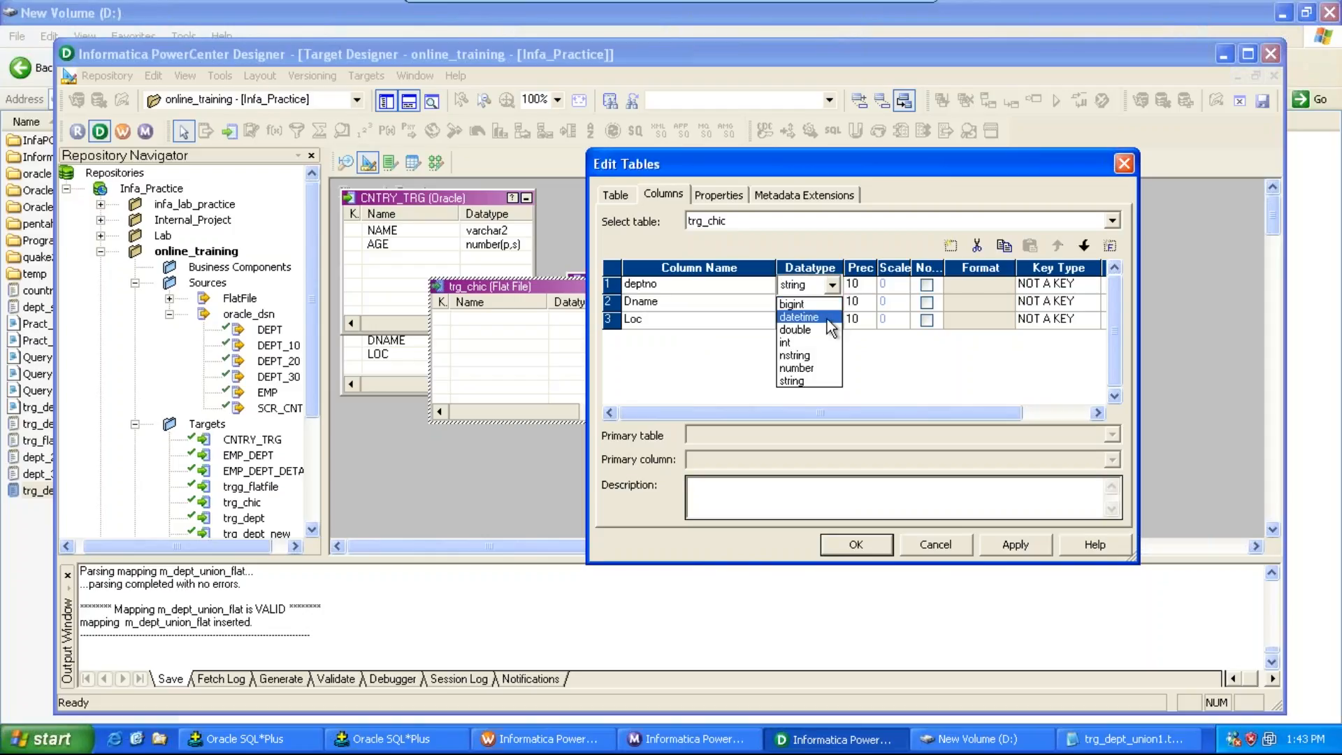
left_click(822, 368)
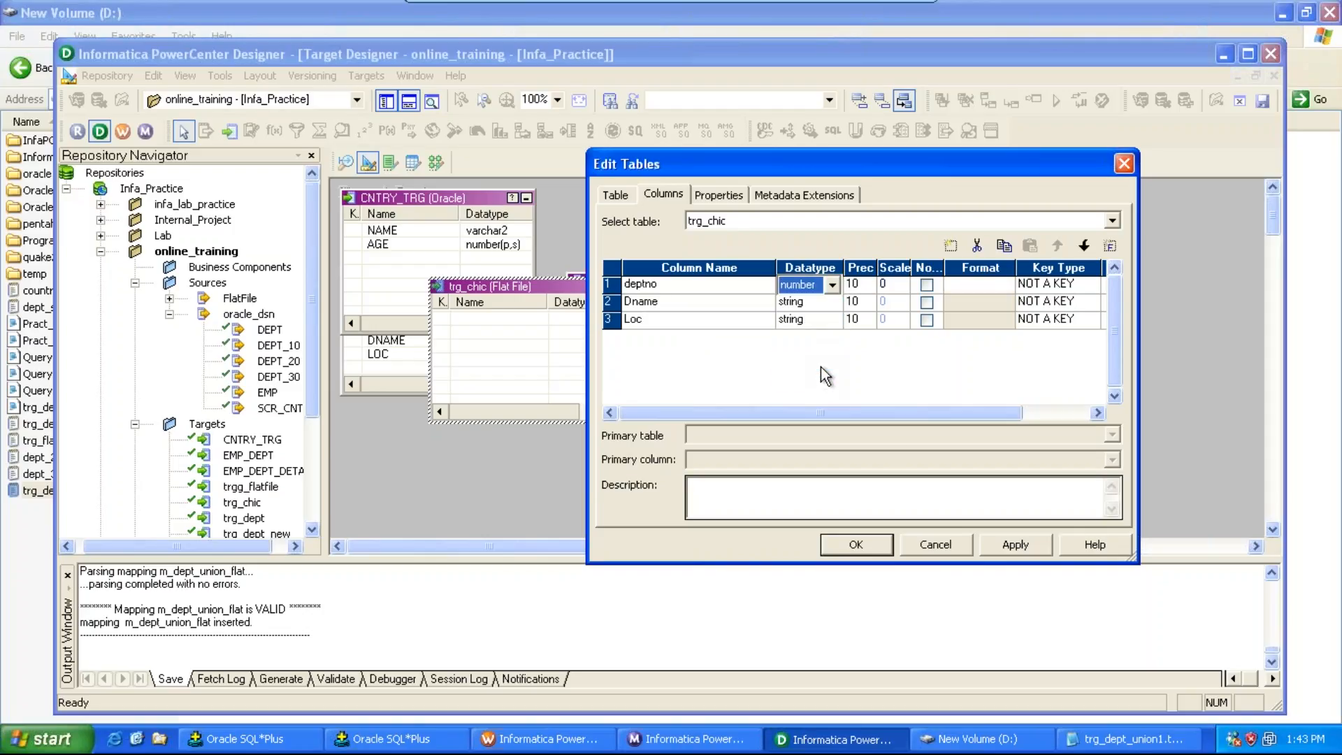
left_click(1008, 547)
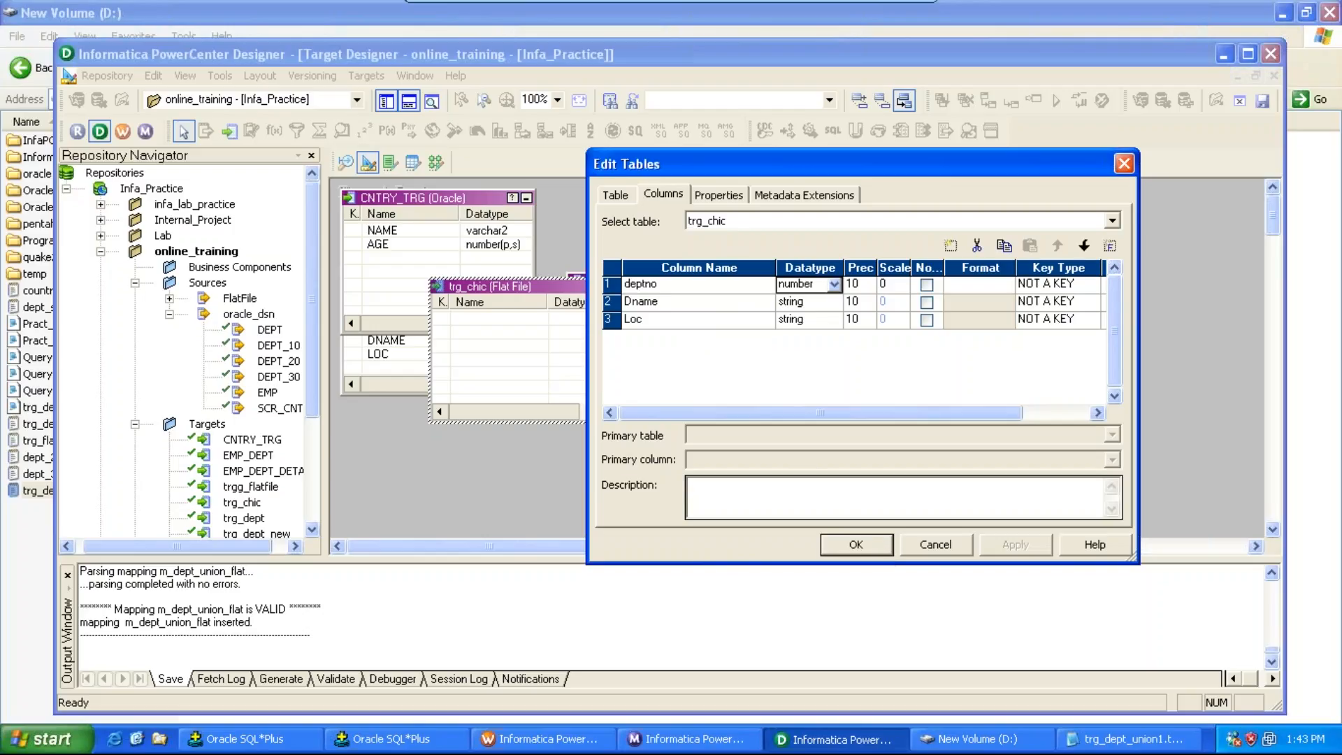
left_click(856, 545)
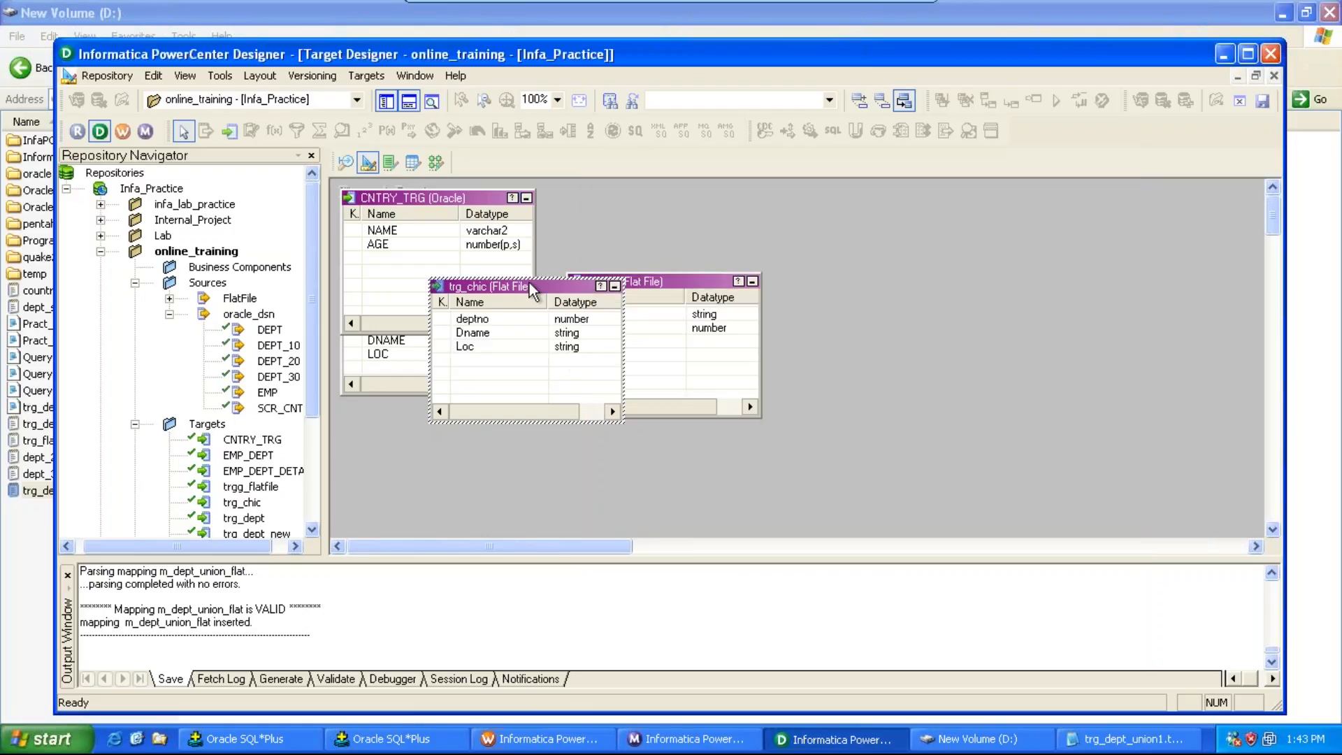
Step: Create a new flat-file target table named trg_Newyrk
left_click(369, 76)
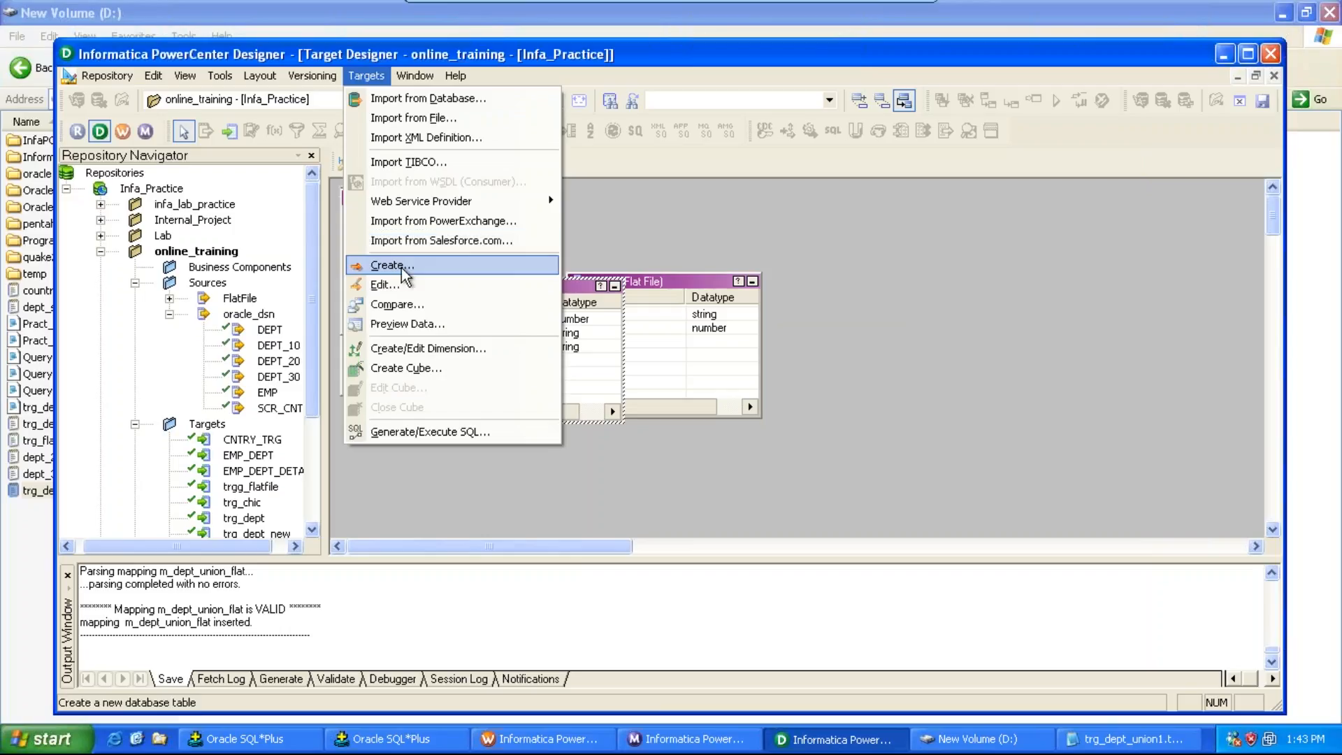
left_click(390, 265)
type("trg_")
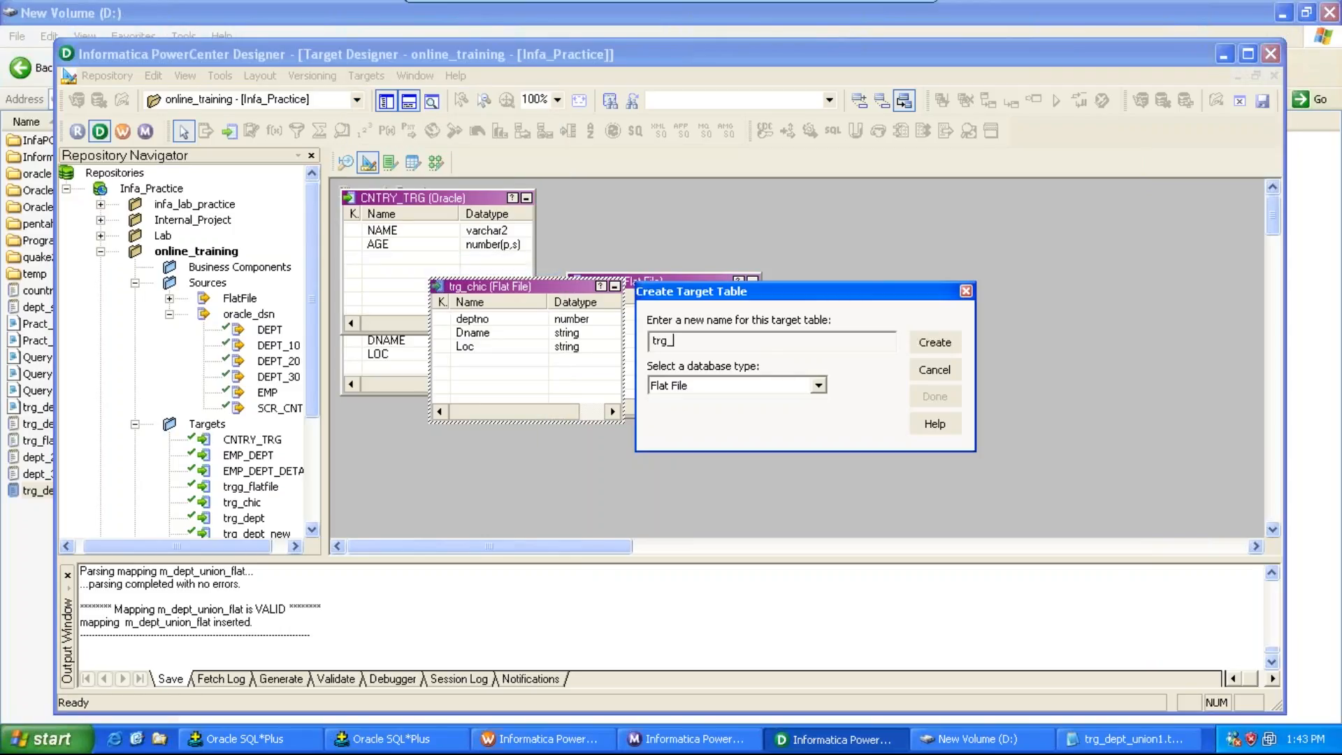
type("Newyrk")
left_click(941, 342)
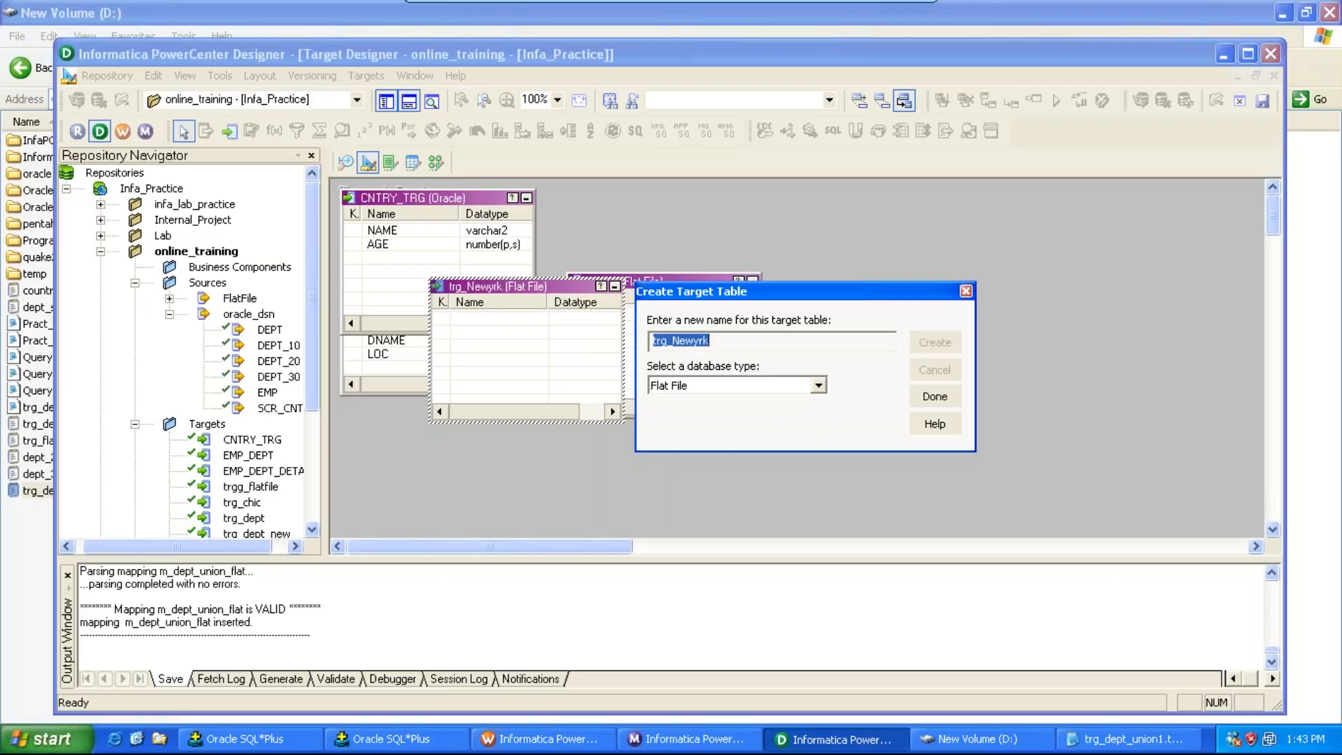
left_click(944, 395)
Step: Open trg_Newyrk for editing and add three columns named Deptno, Dname and Loc
double_click(584, 290)
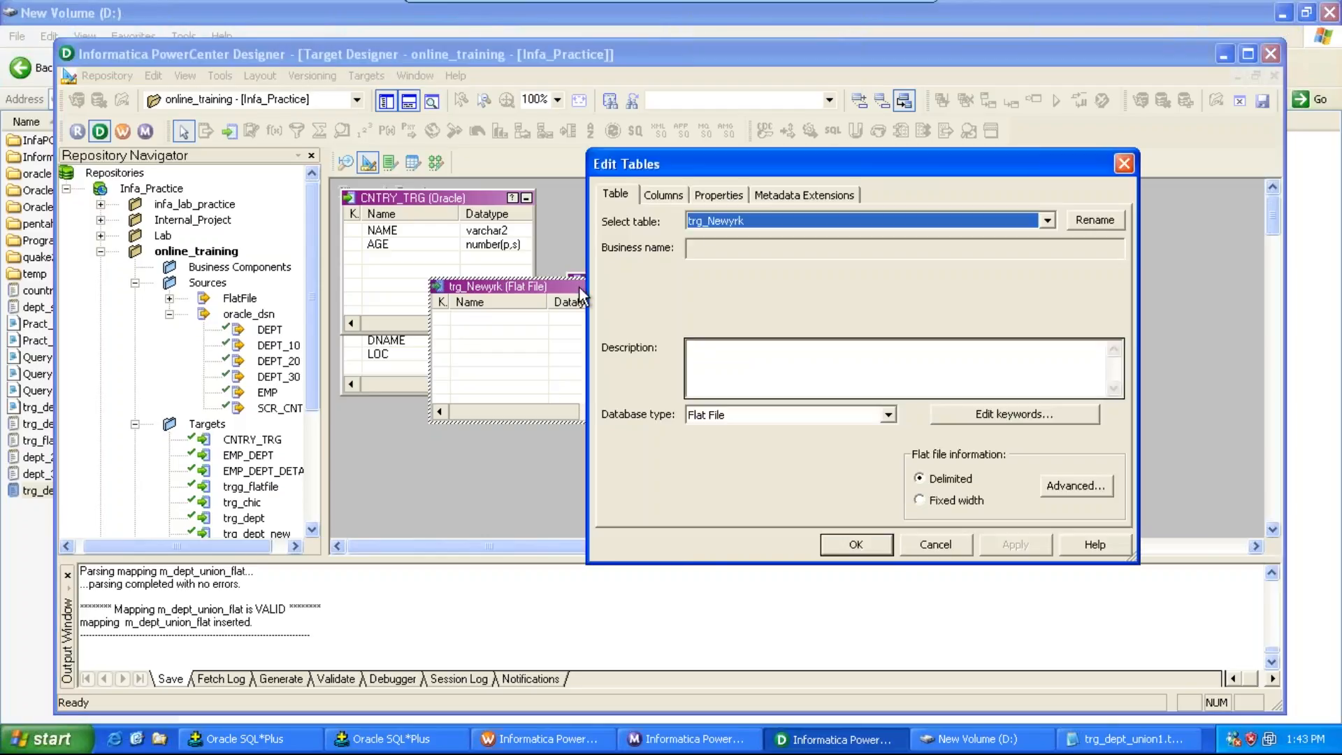
left_click(663, 195)
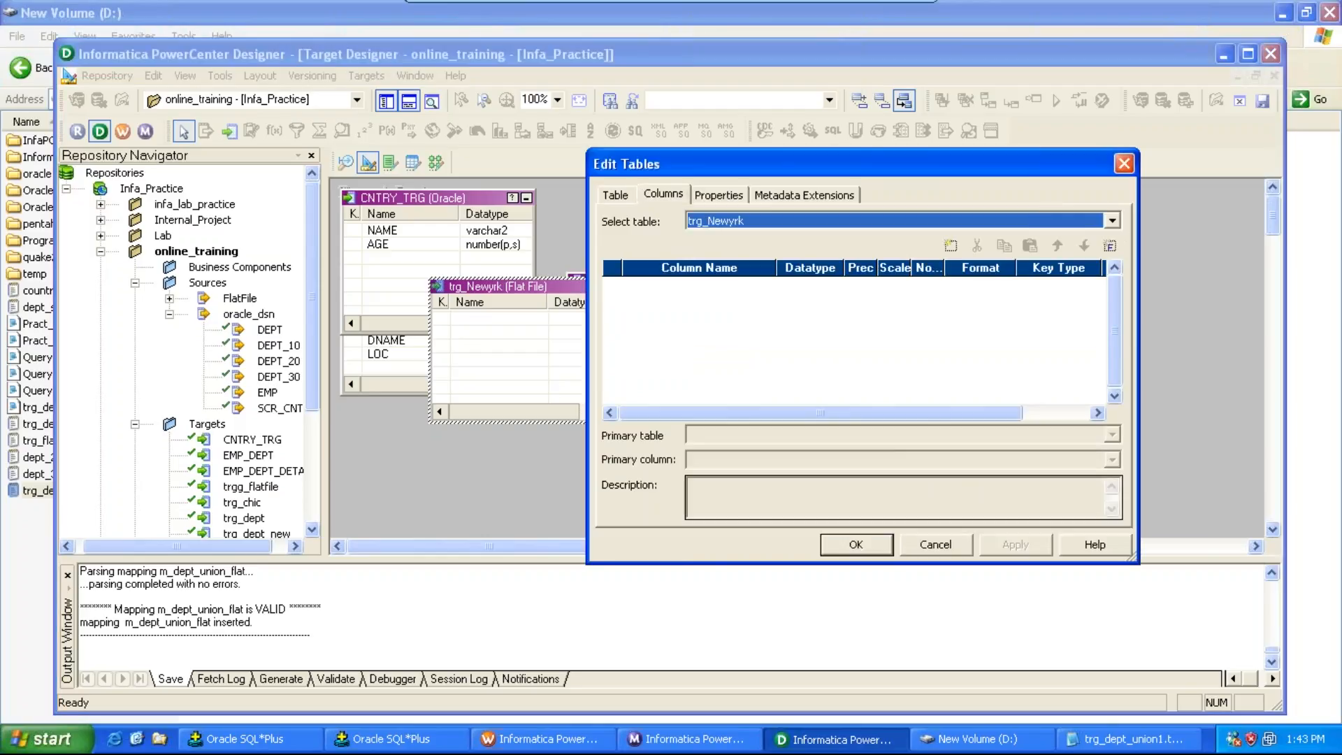
left_click(951, 246)
left_click(951, 246)
left_click(951, 245)
left_click(720, 283)
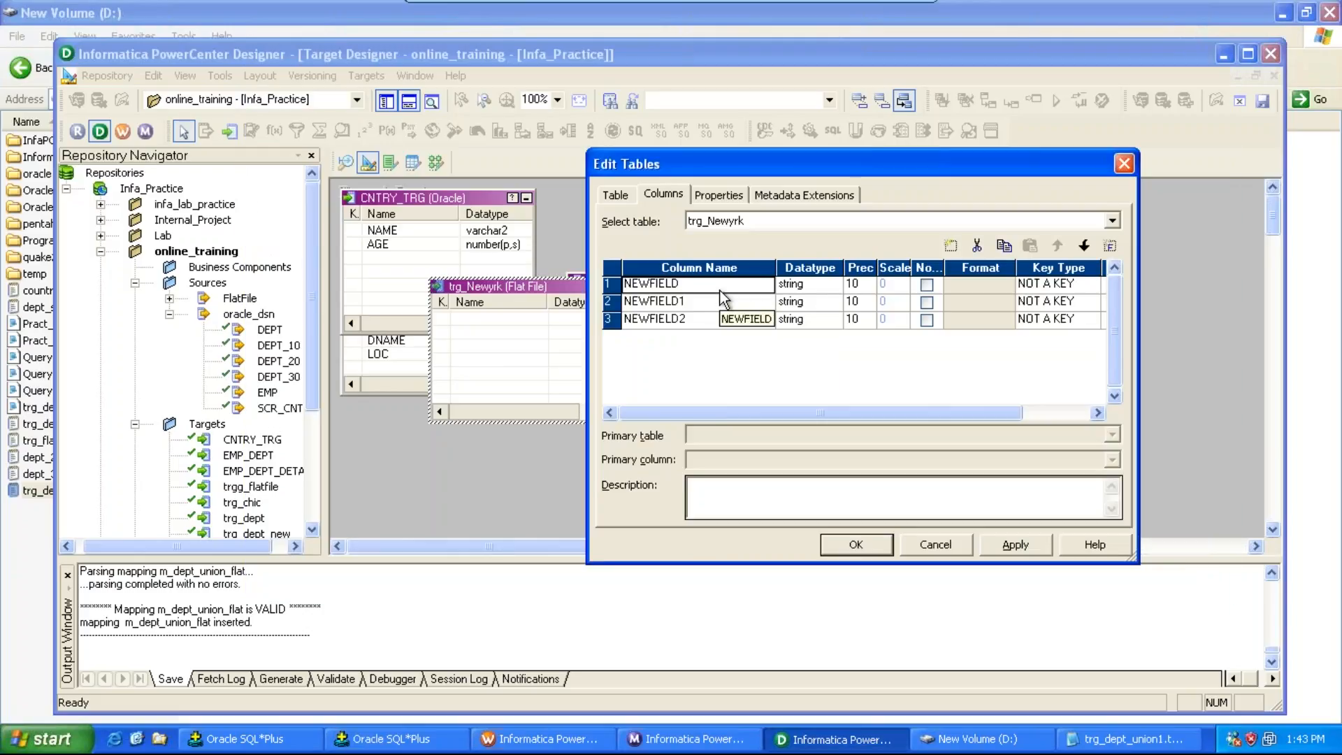
type("Deptno")
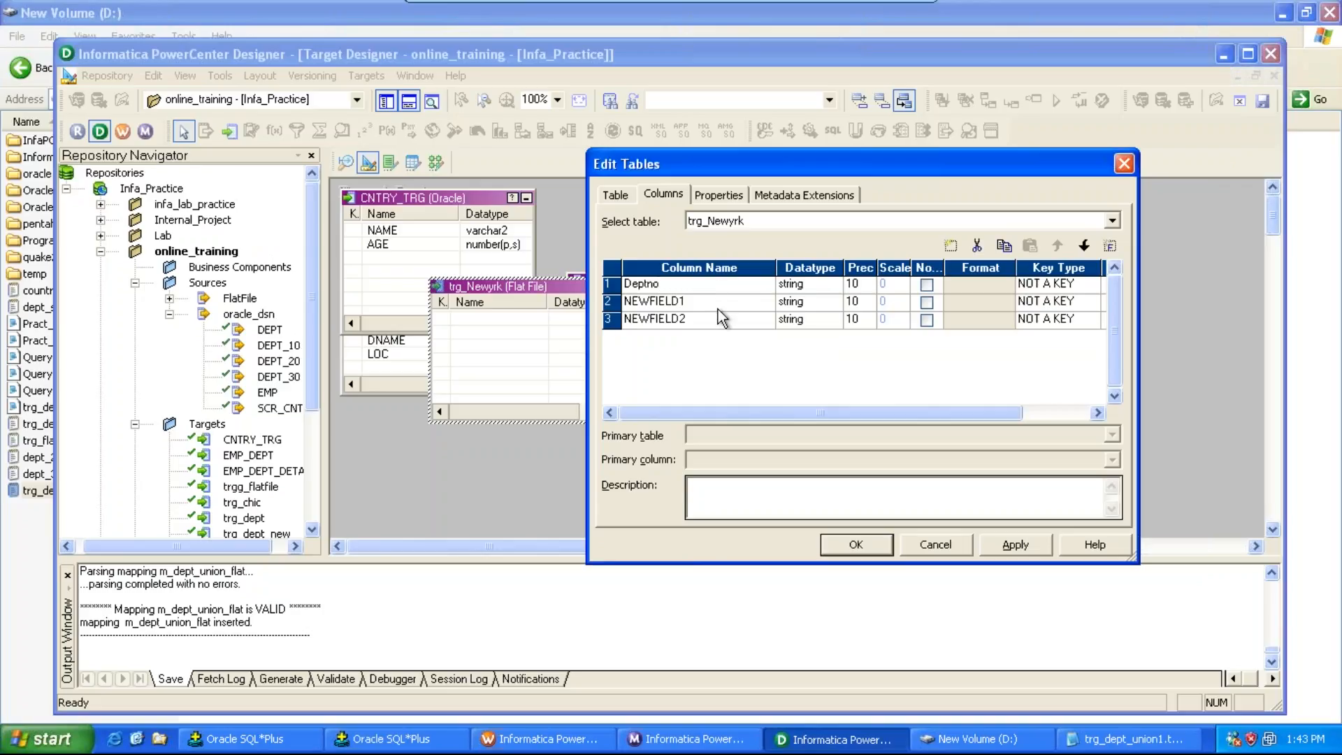
left_click(716, 308)
type("Dname")
left_click(711, 320)
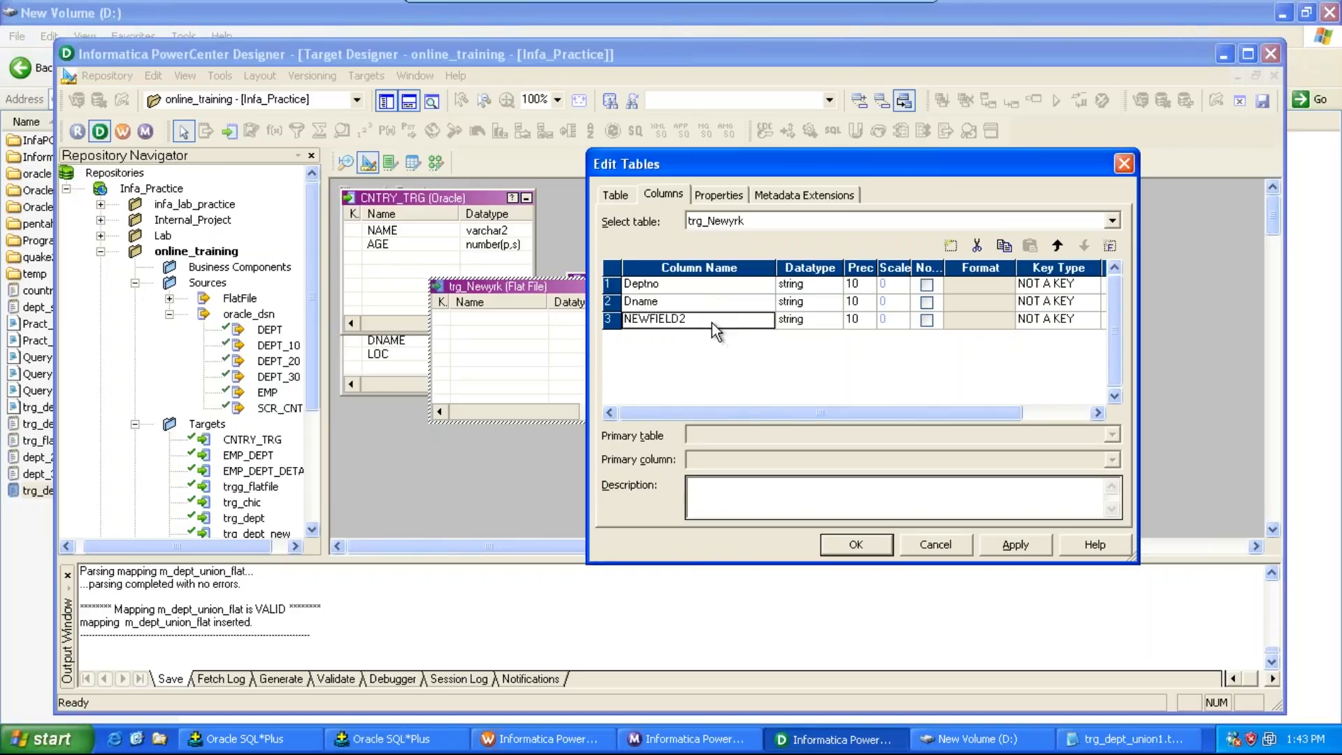
type("Loc")
Step: Set Deptno's datatype to number, apply, close the editor and save the repository
left_click(833, 286)
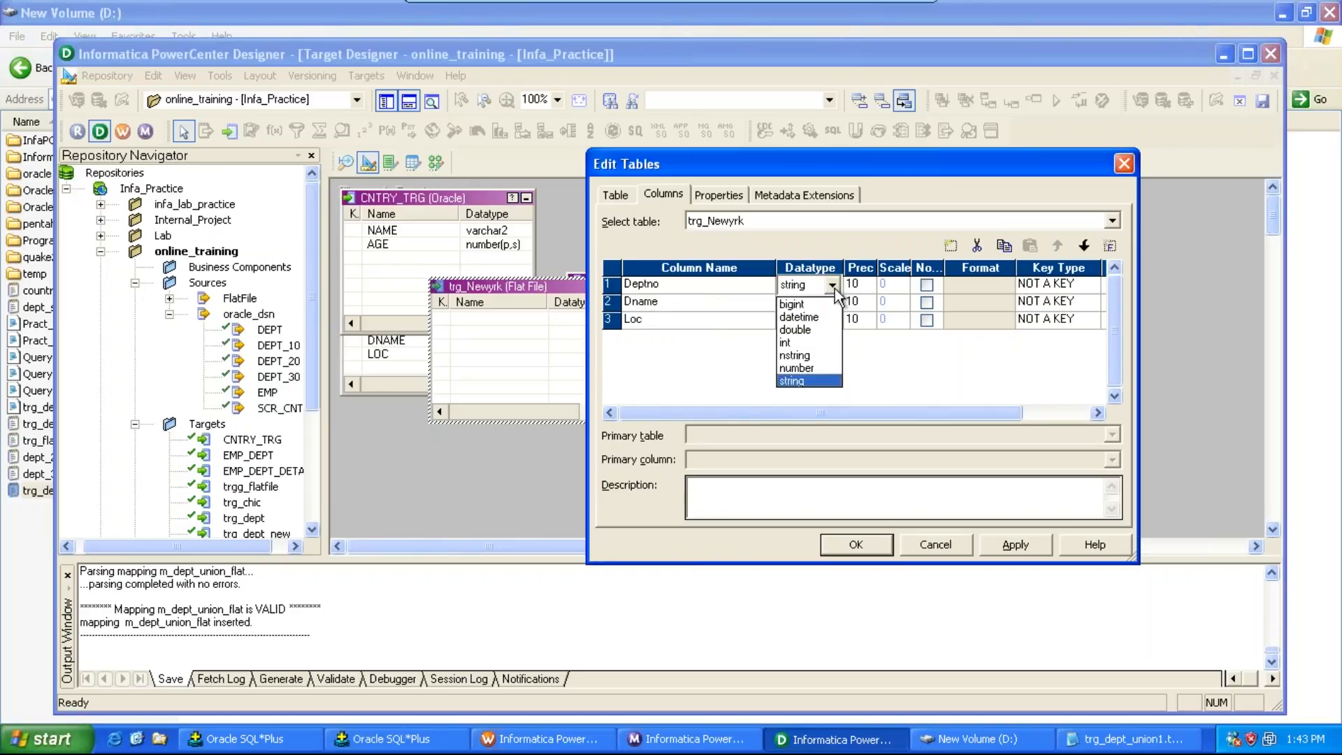
left_click(797, 368)
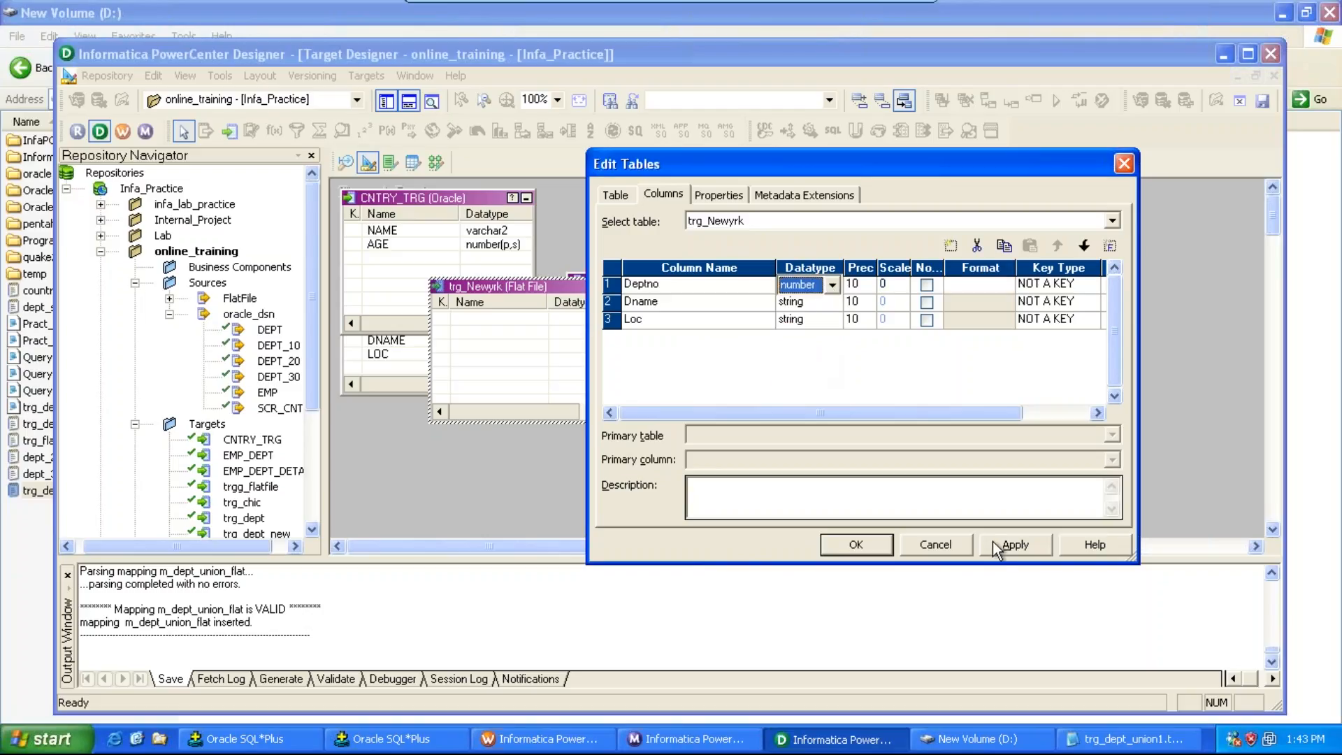
left_click(1014, 544)
left_click(877, 546)
key("ctrl+s")
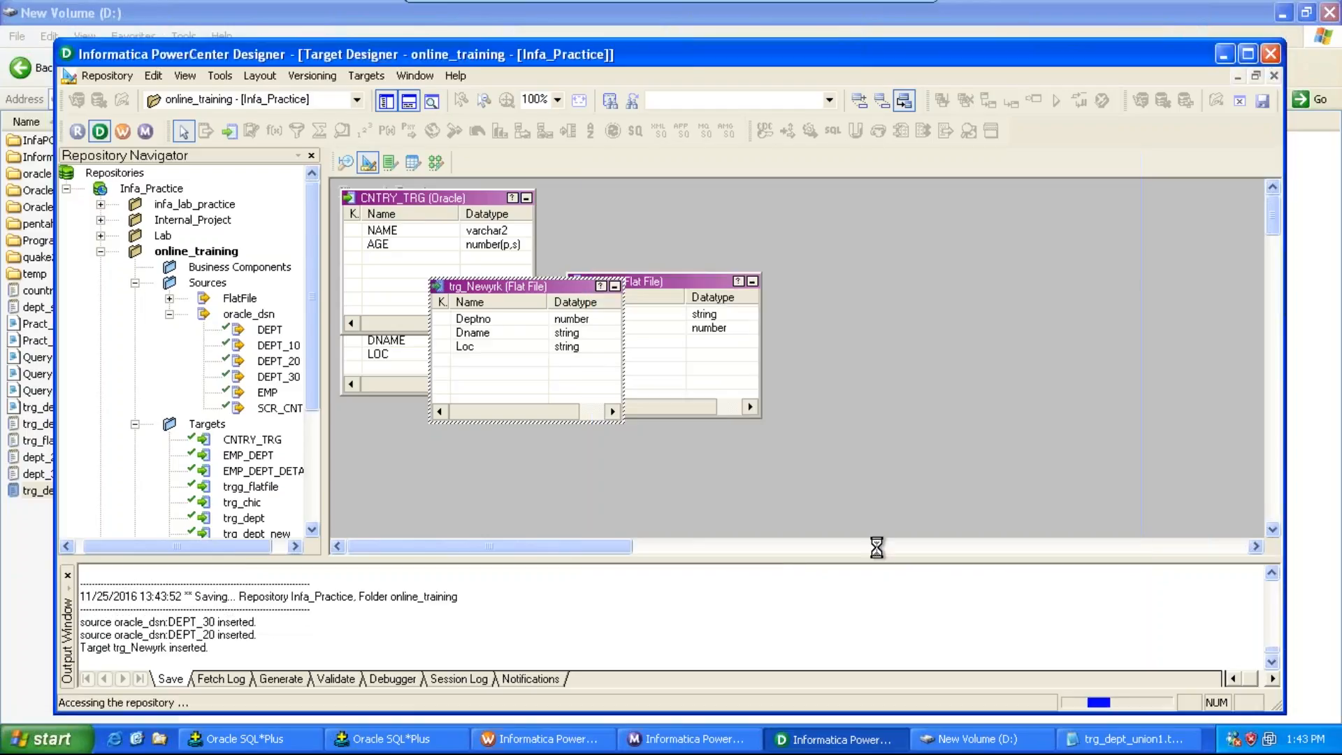
Step: Create a new flat-file target table named trg_Dallas
left_click(352, 76)
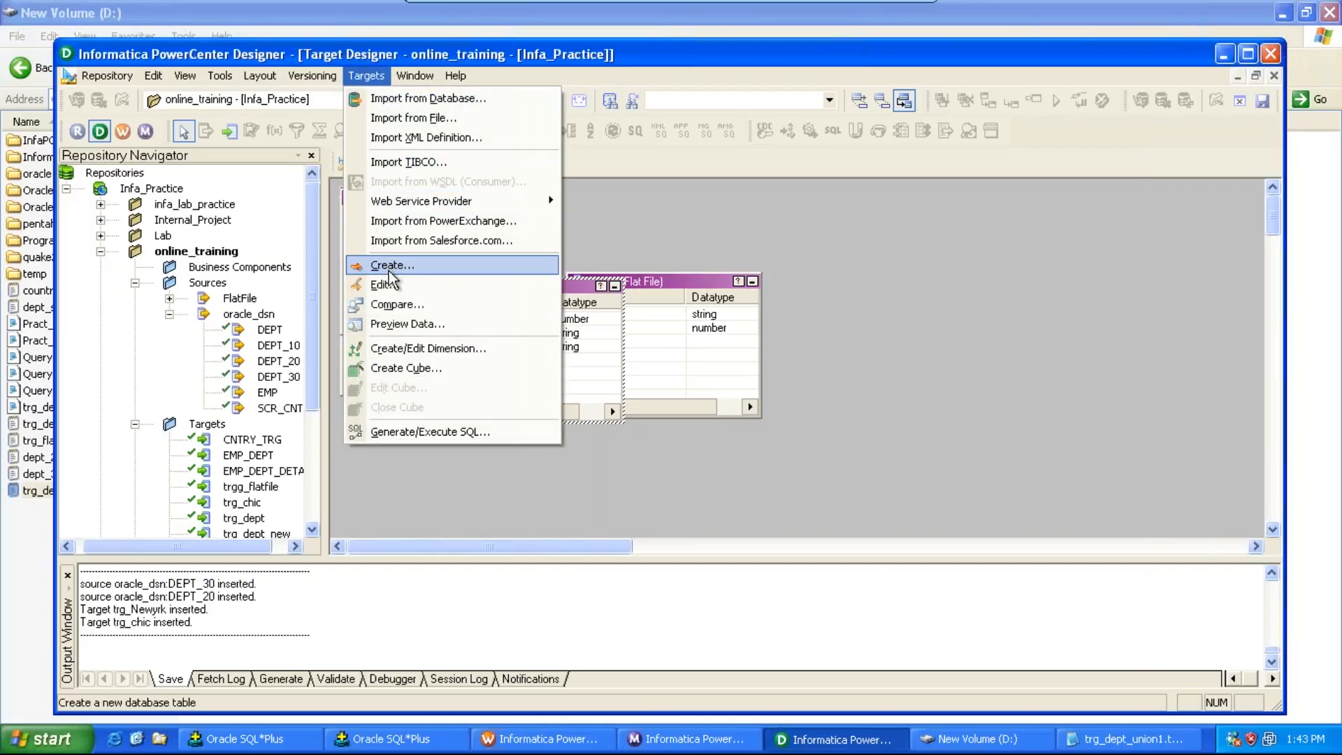
left_click(389, 267)
type("trg_Dallas")
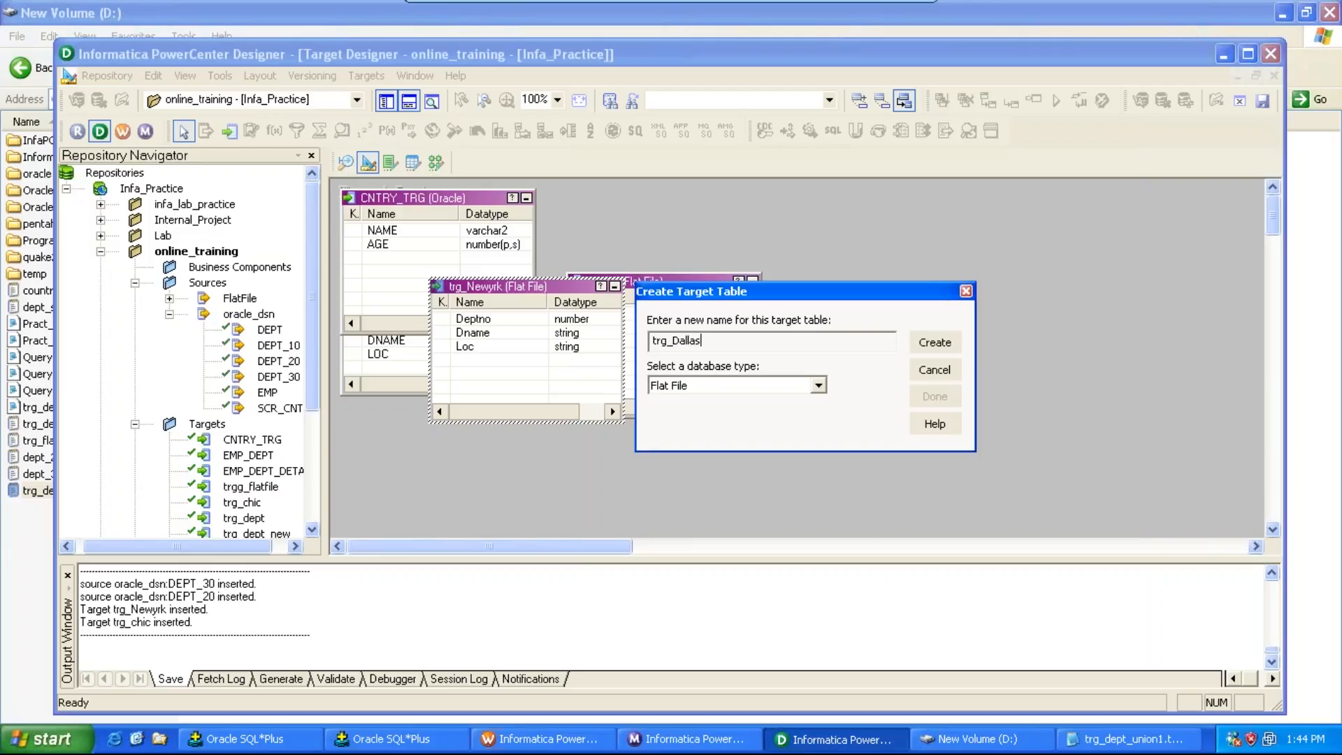
key("Return")
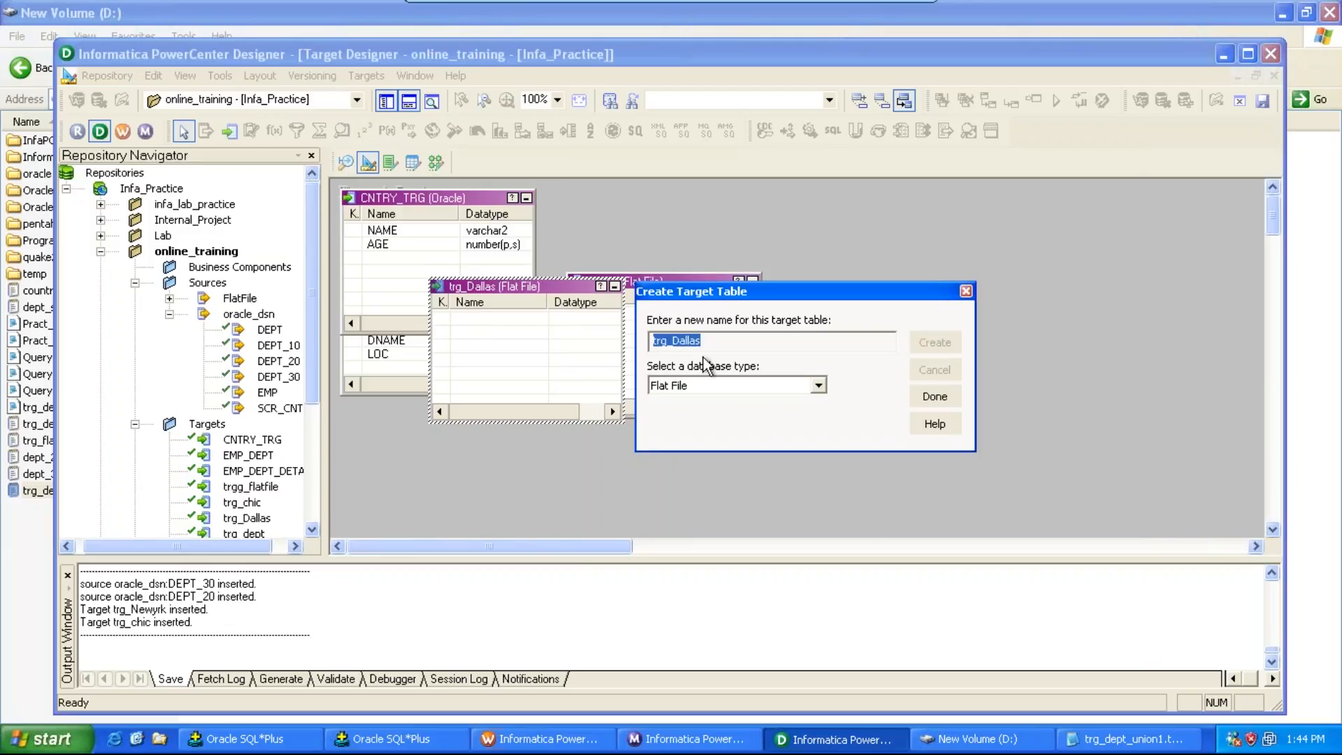
left_click(940, 402)
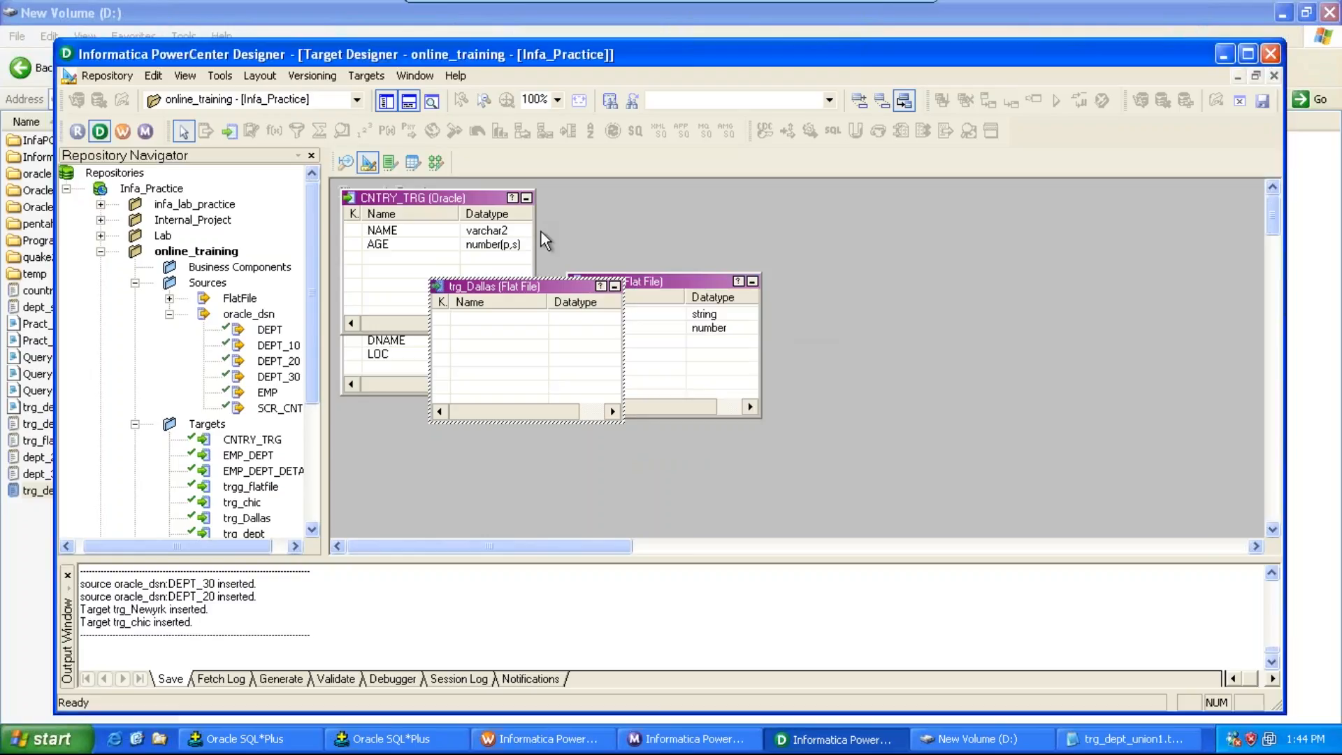
Step: Open trg_Dallas for editing and add three columns named Deptno, Dname and Loc
double_click(530, 286)
left_click(664, 195)
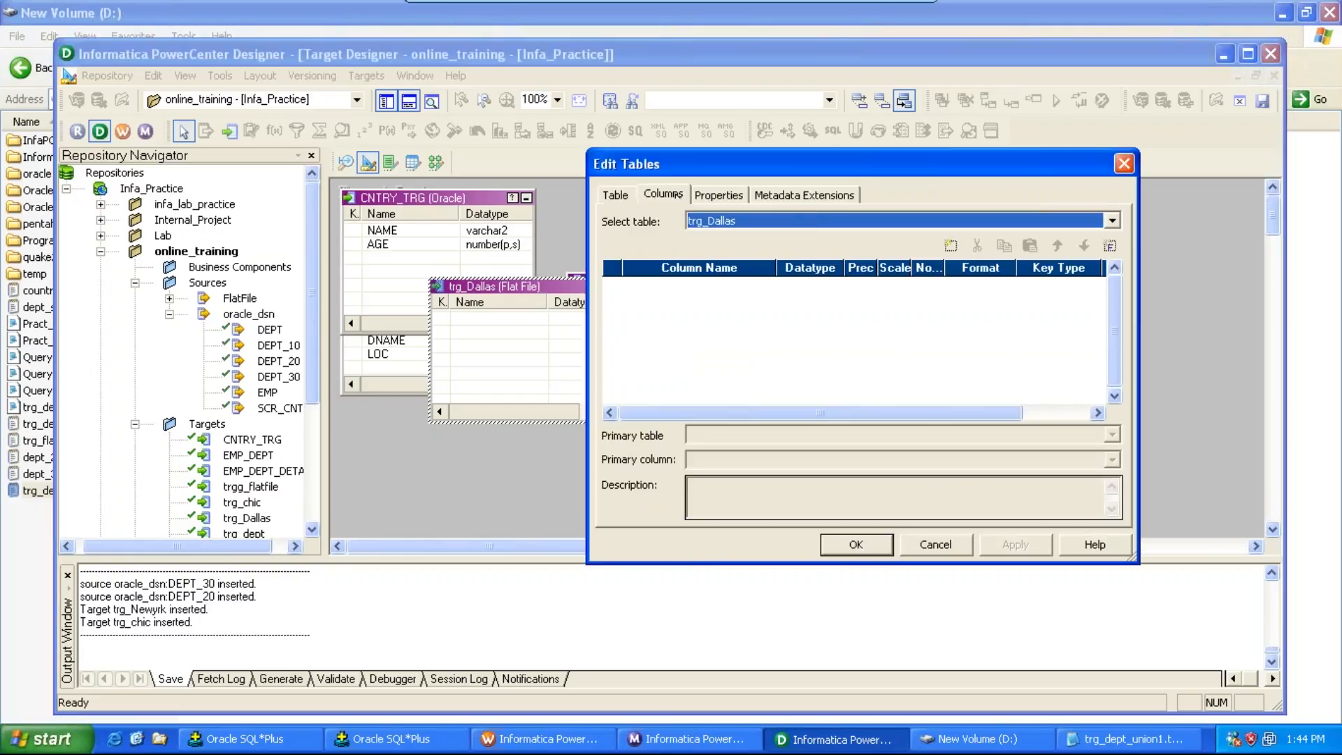
left_click(950, 245)
left_click(950, 246)
left_click(951, 245)
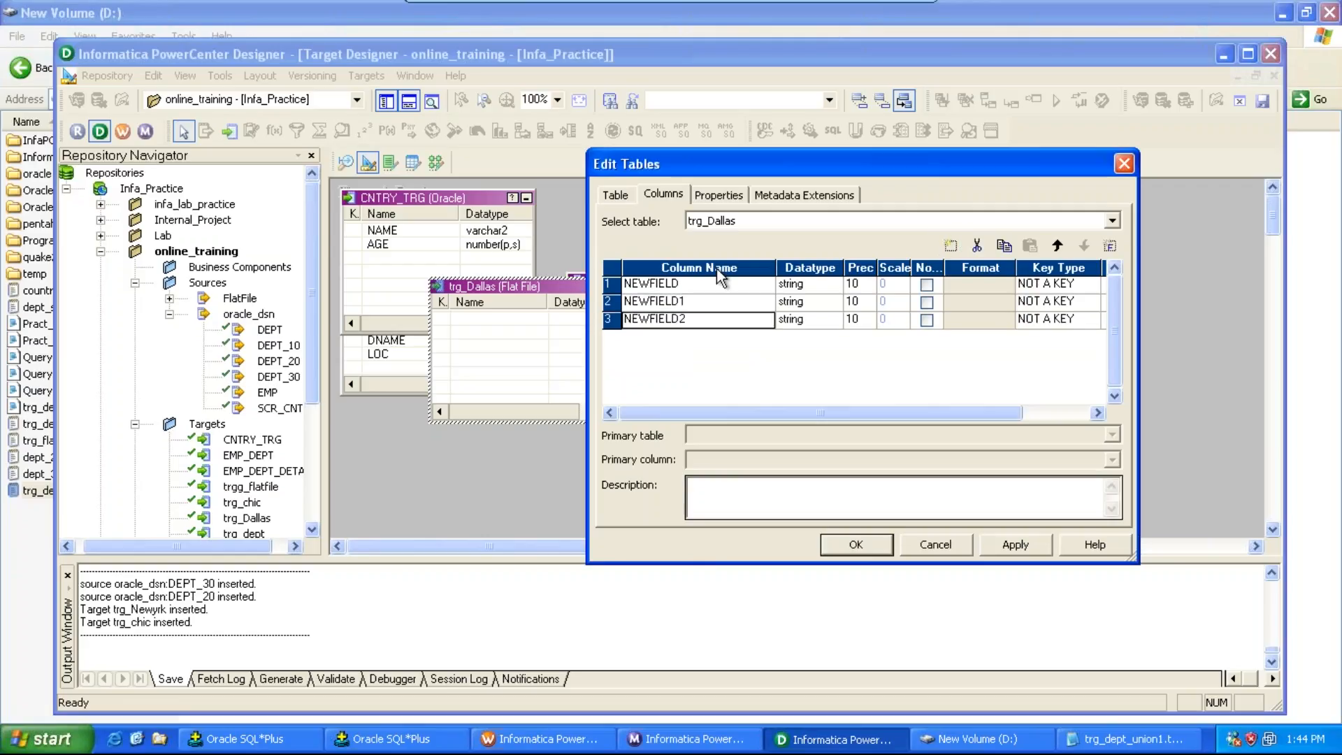
left_click(704, 284)
type("Dname")
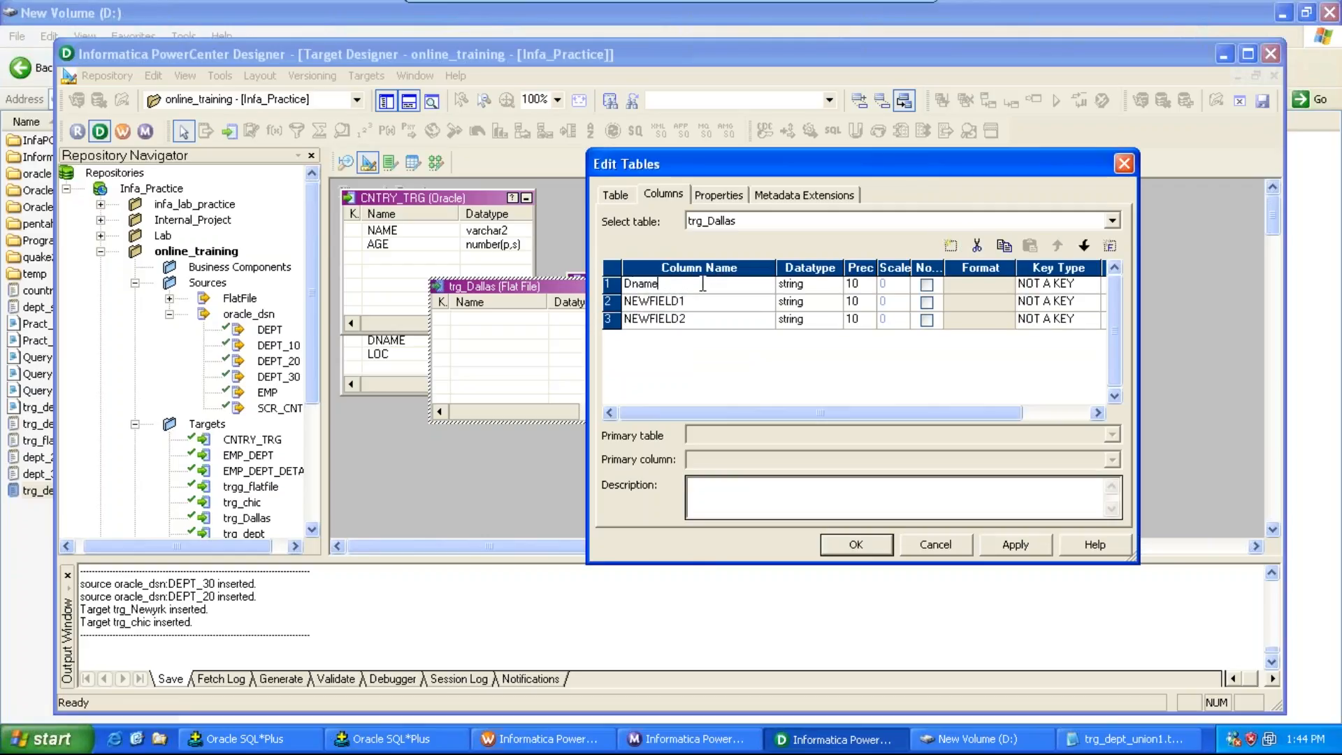
left_click(691, 303)
left_click(675, 286)
type("Deptno")
left_click(695, 302)
type("Dname")
left_click(701, 319)
type("Loc")
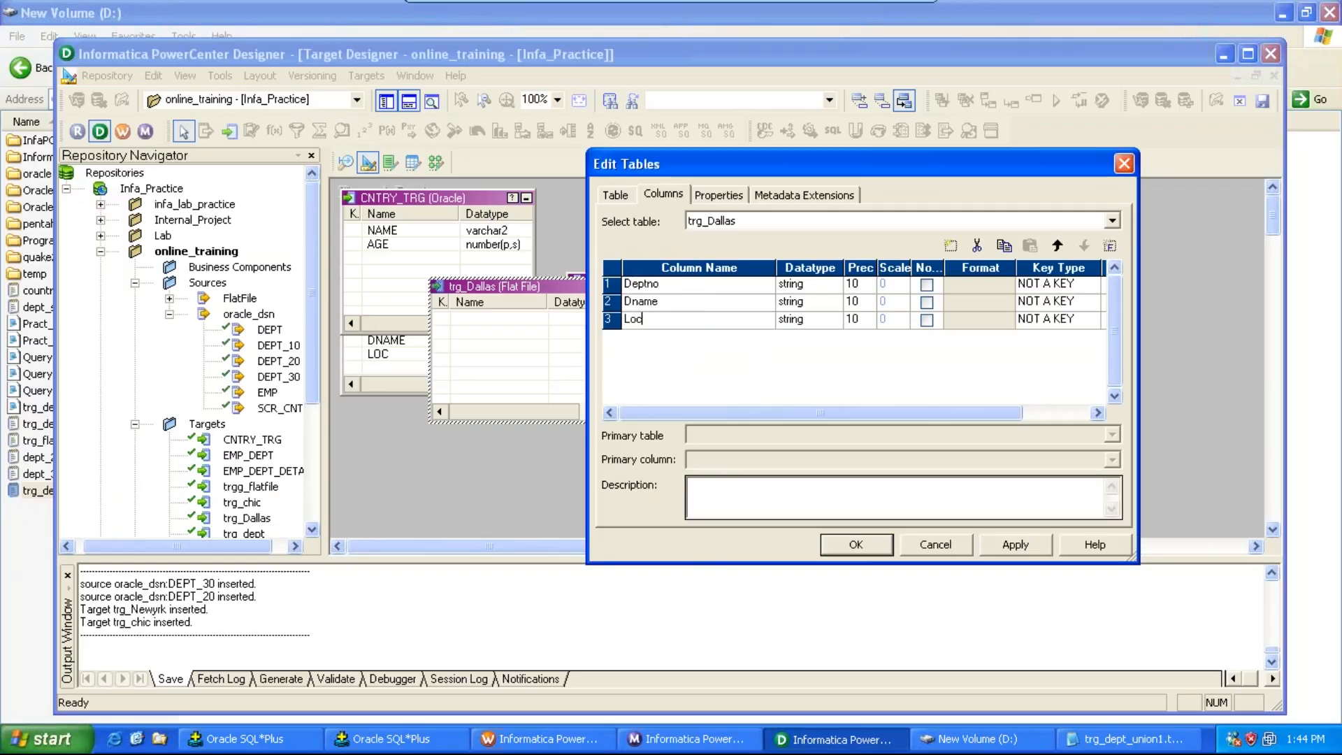
Step: Set trg_Dallas's Deptno datatype to number, apply, close the editor and save the repository
left_click(835, 288)
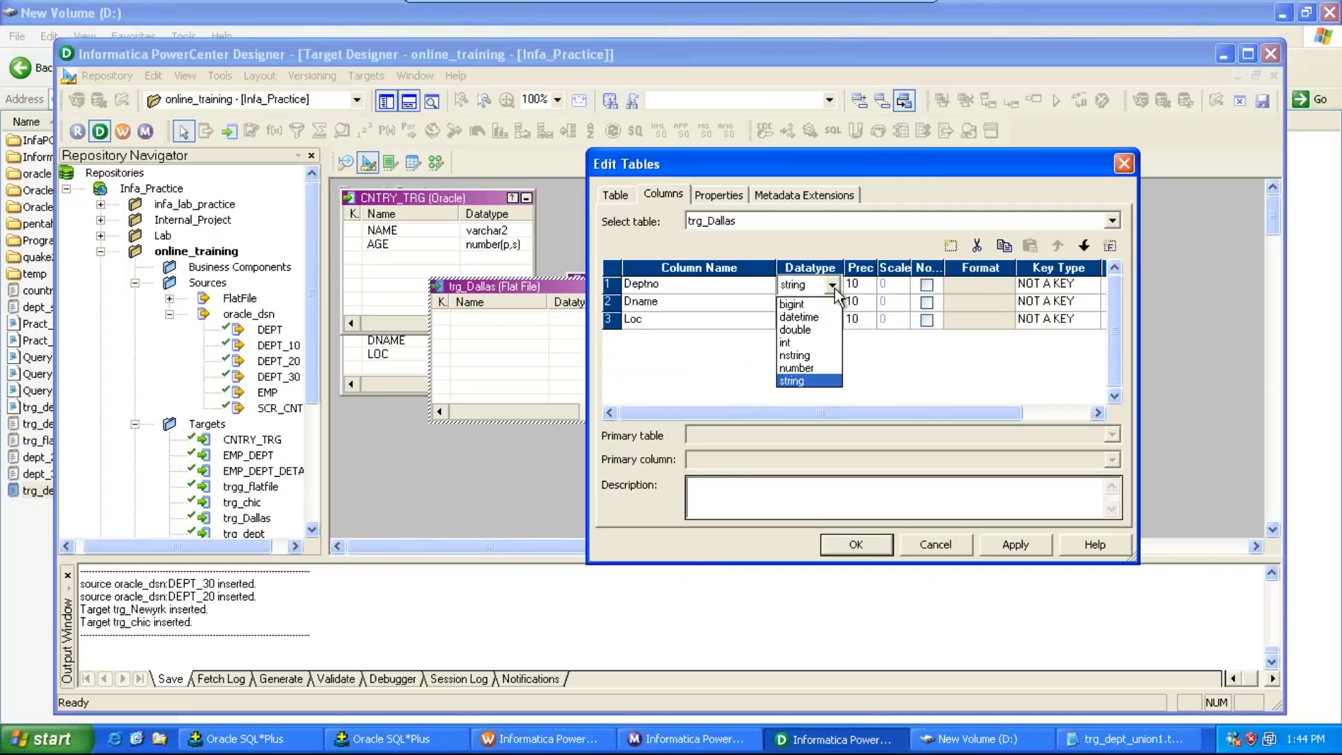
left_click(820, 367)
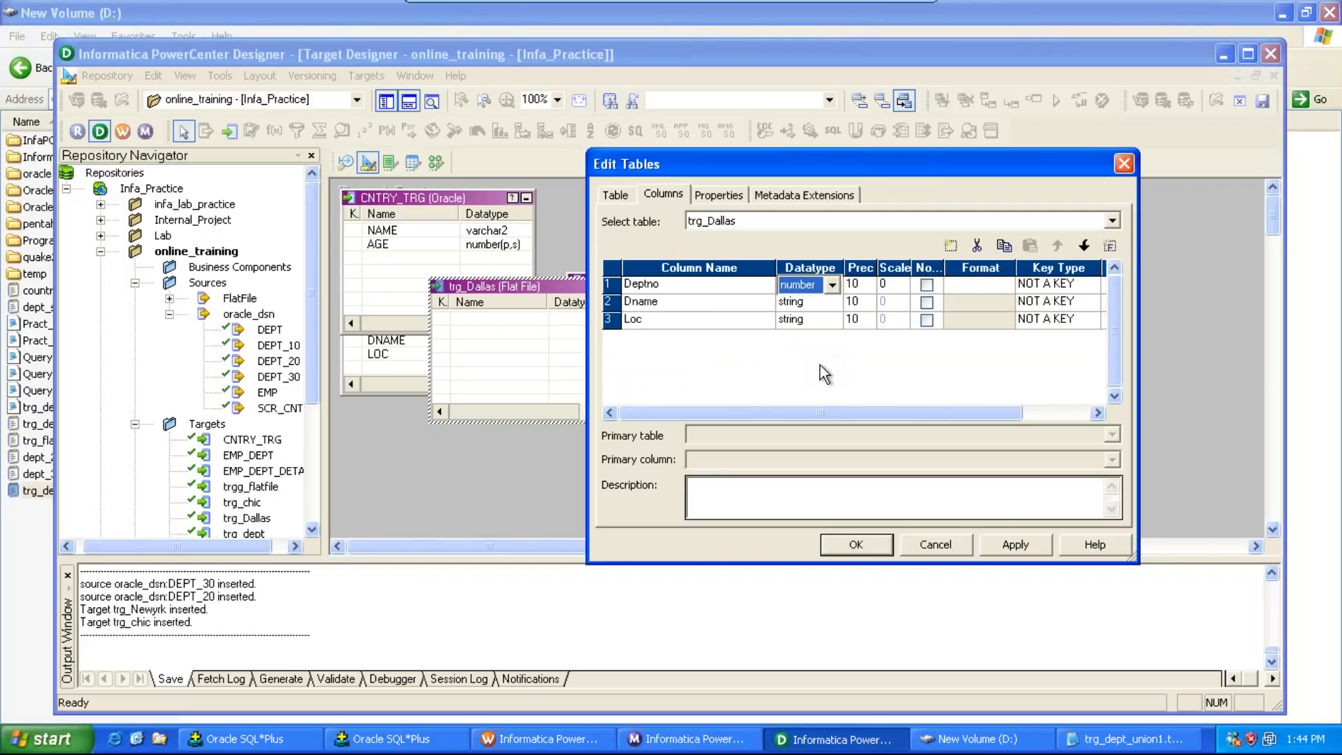
left_click(1010, 542)
left_click(842, 543)
key("ctrl+s")
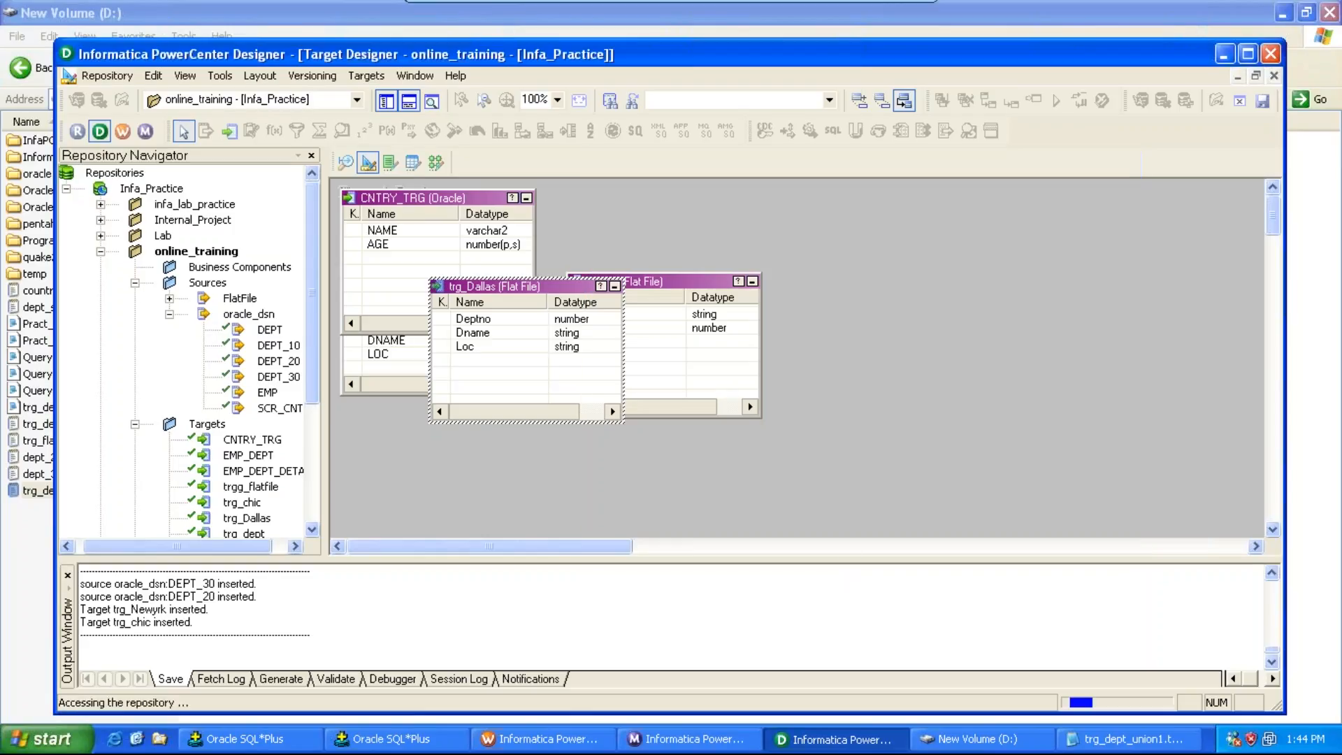
Step: Switch to Mapping Designer and create a new mapping named m_loc_flat
left_click(436, 163)
left_click(374, 75)
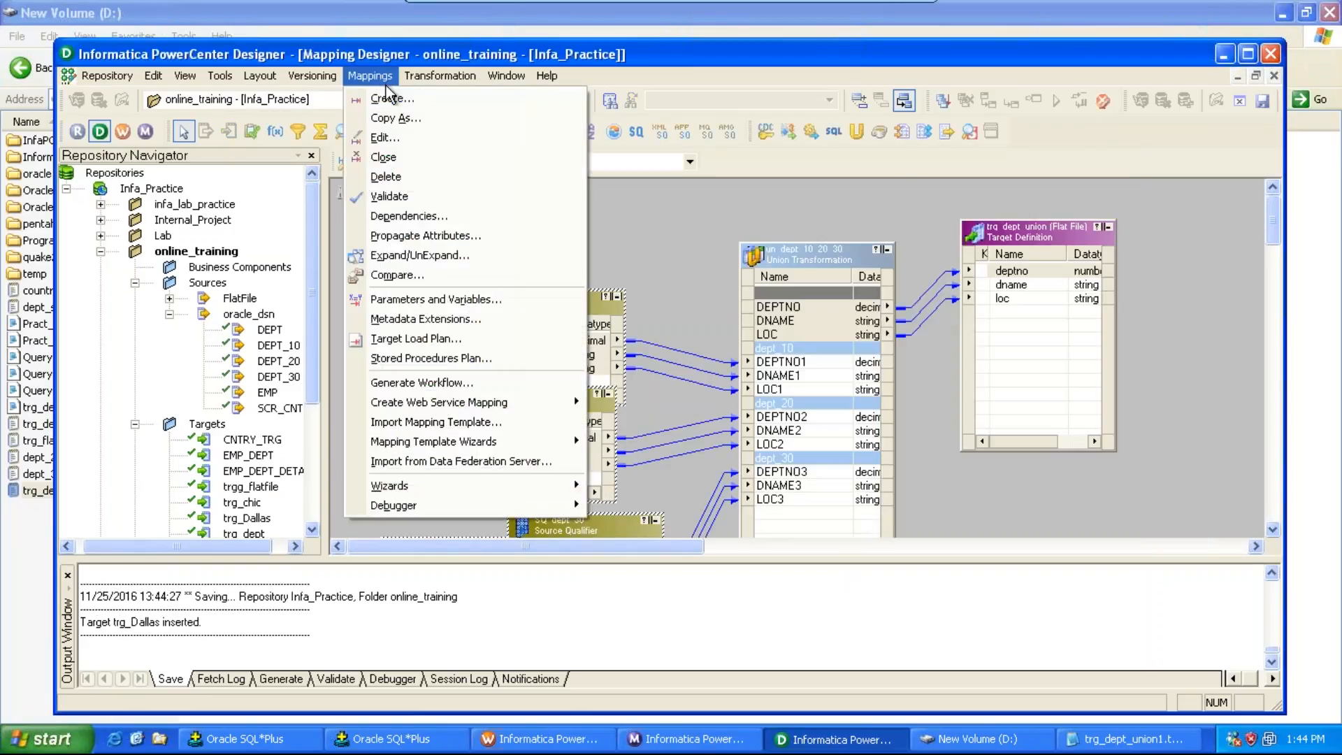
left_click(399, 101)
type("m")
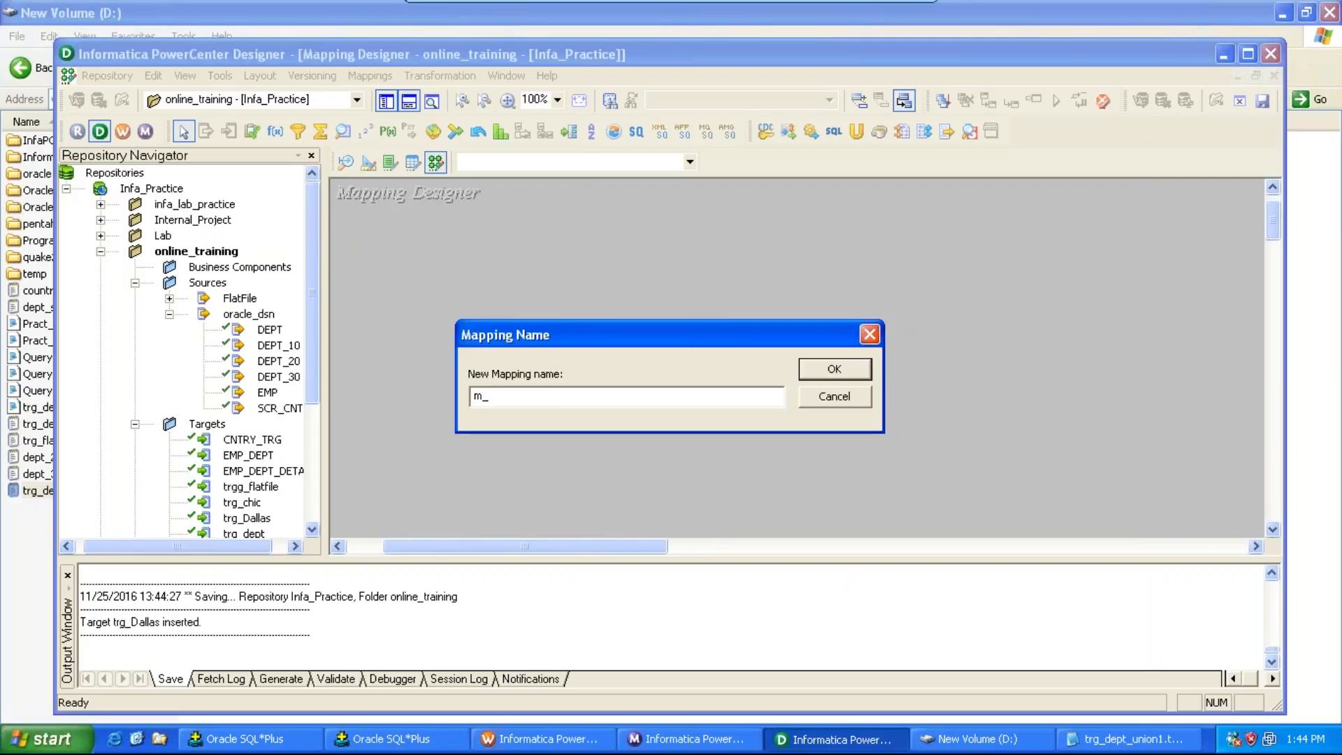
type("_loc_flat")
key("Return")
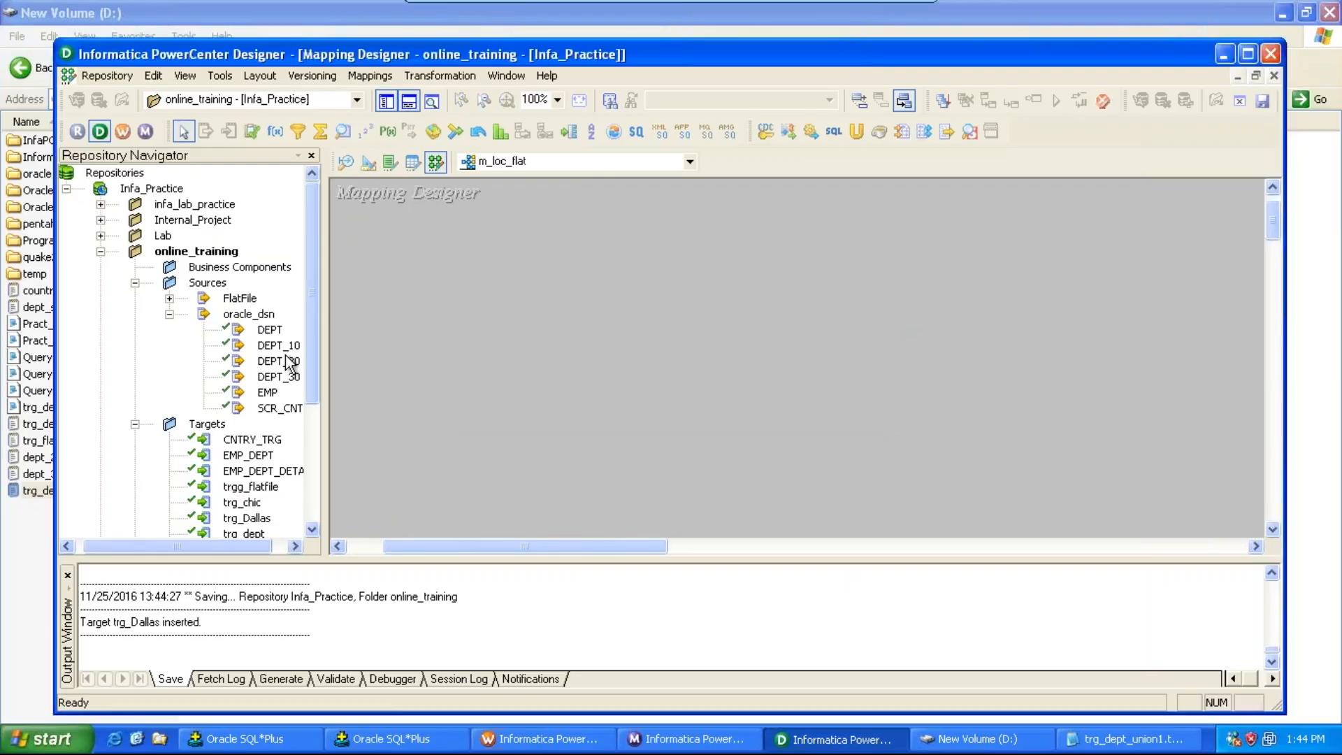
Step: Add the DEPT_10, DEPT_20 and DEPT_30 source definitions to the m_loc_flat mapping
left_click(285, 348)
key("shift+Down")
key("shift+Down")
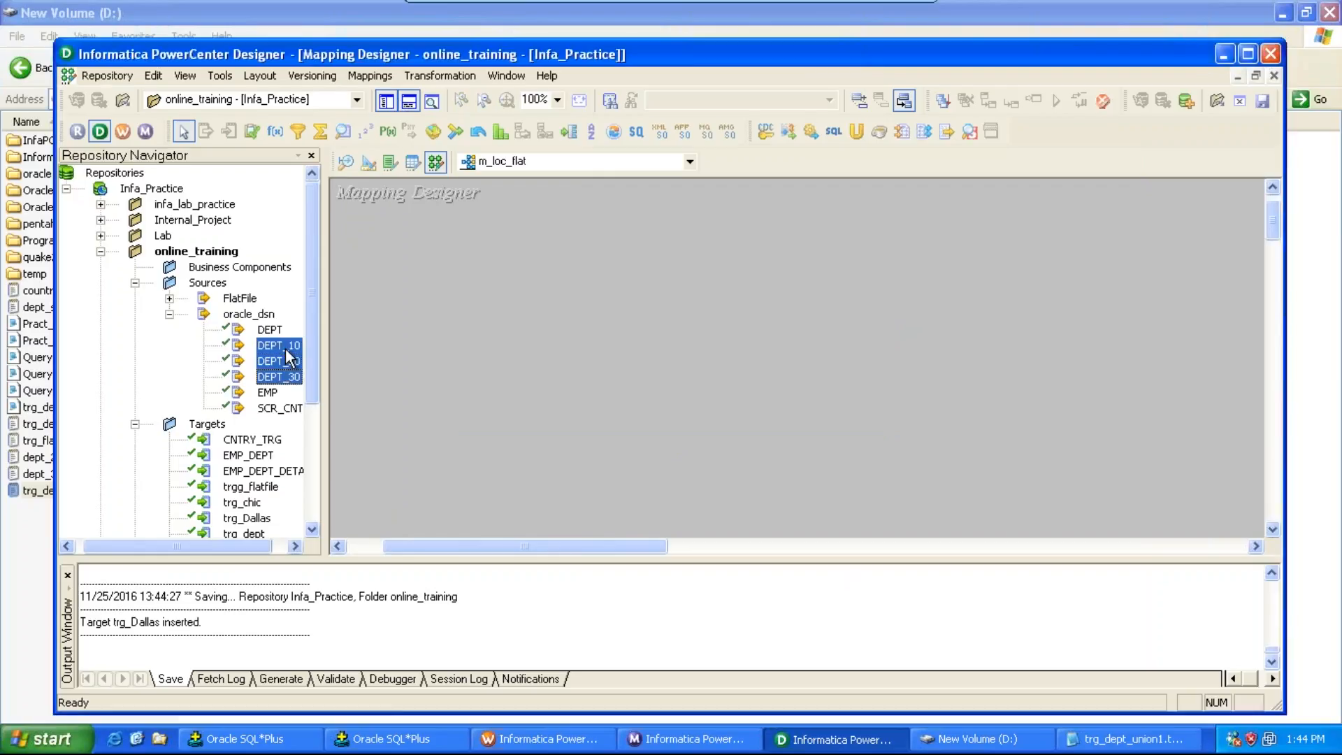
left_click_drag(285, 348, 433, 219)
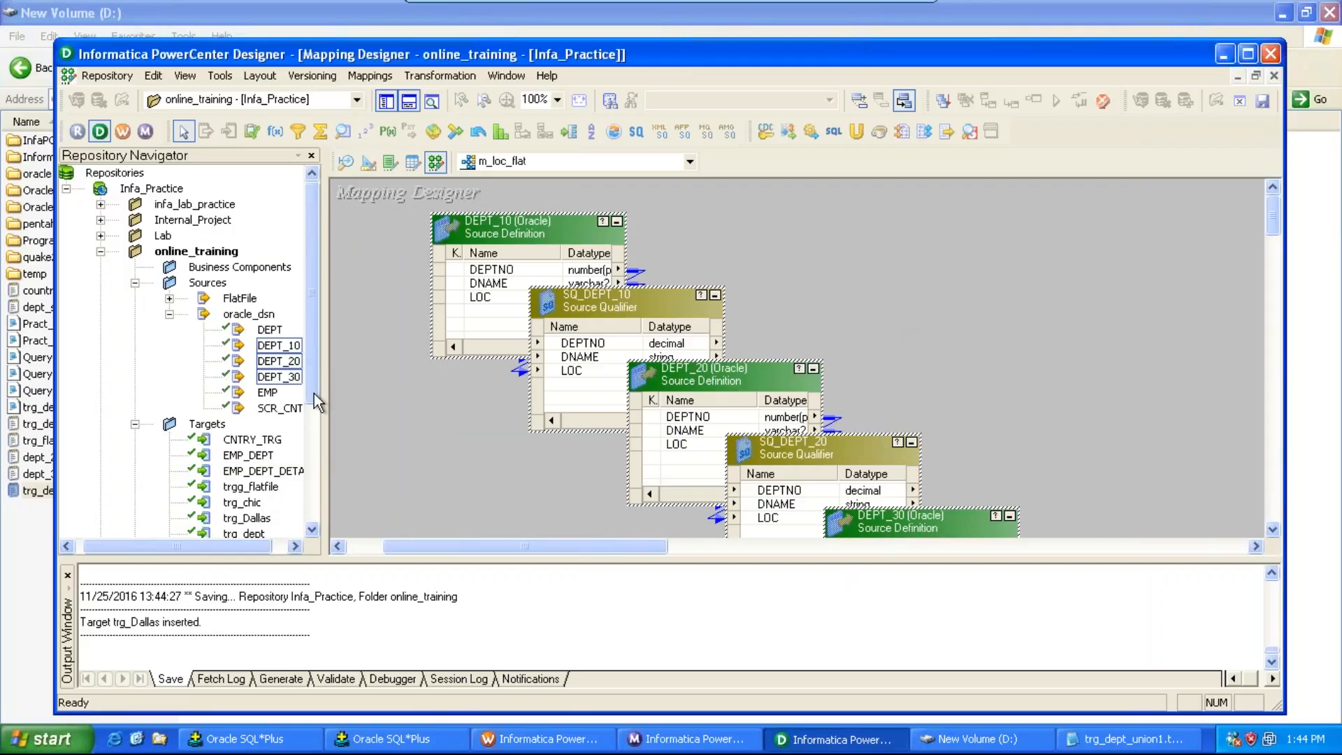
Step: Add the trg_chic, trg_Dallas and trg_Newyrk flat-file target definitions to the mapping
scroll(314, 409, "down", 1)
left_click(250, 460)
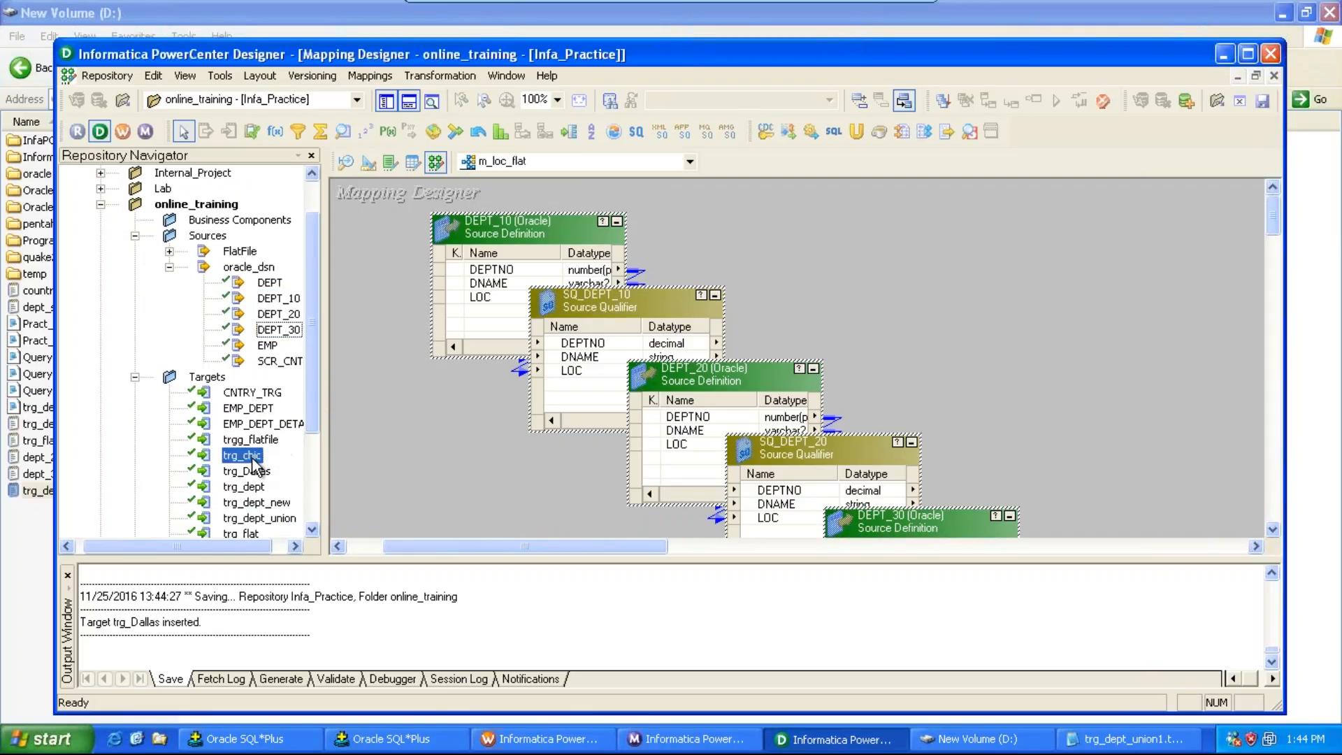
left_click(254, 471, "ctrl")
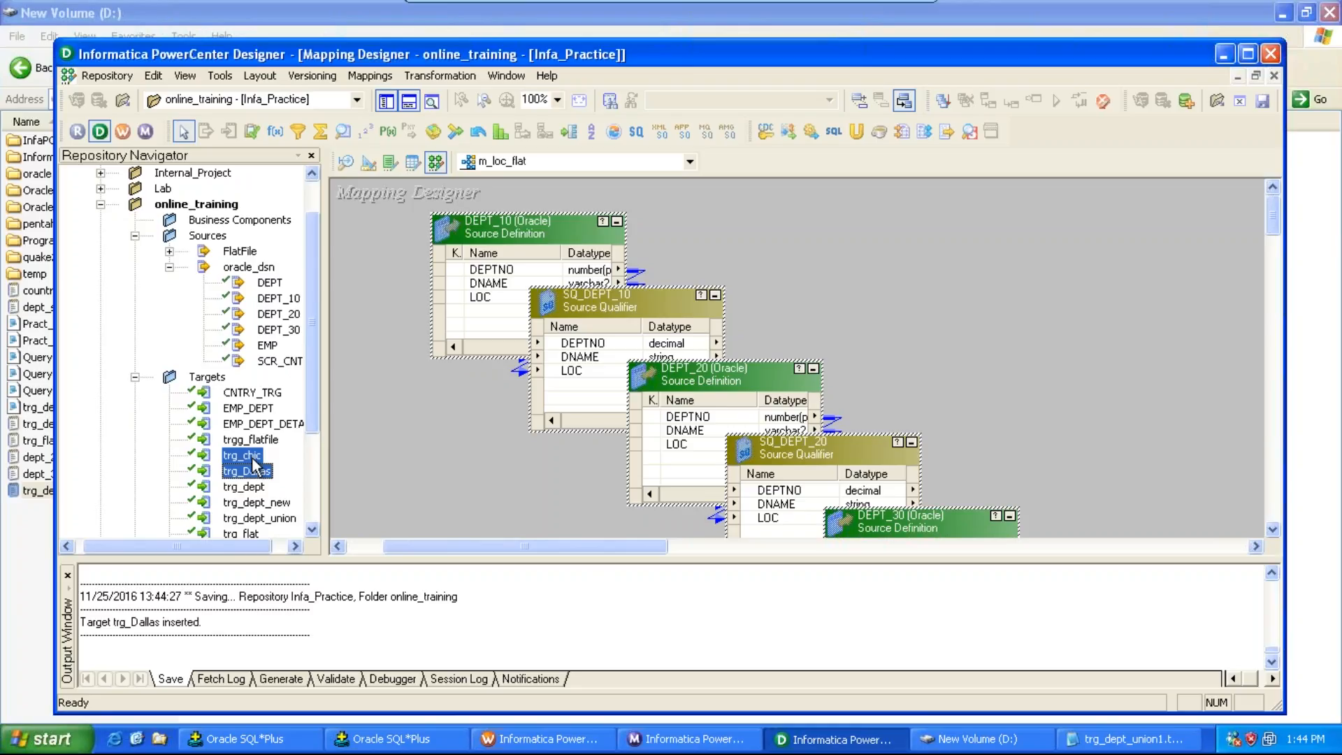
left_click_drag(254, 464, 967, 308)
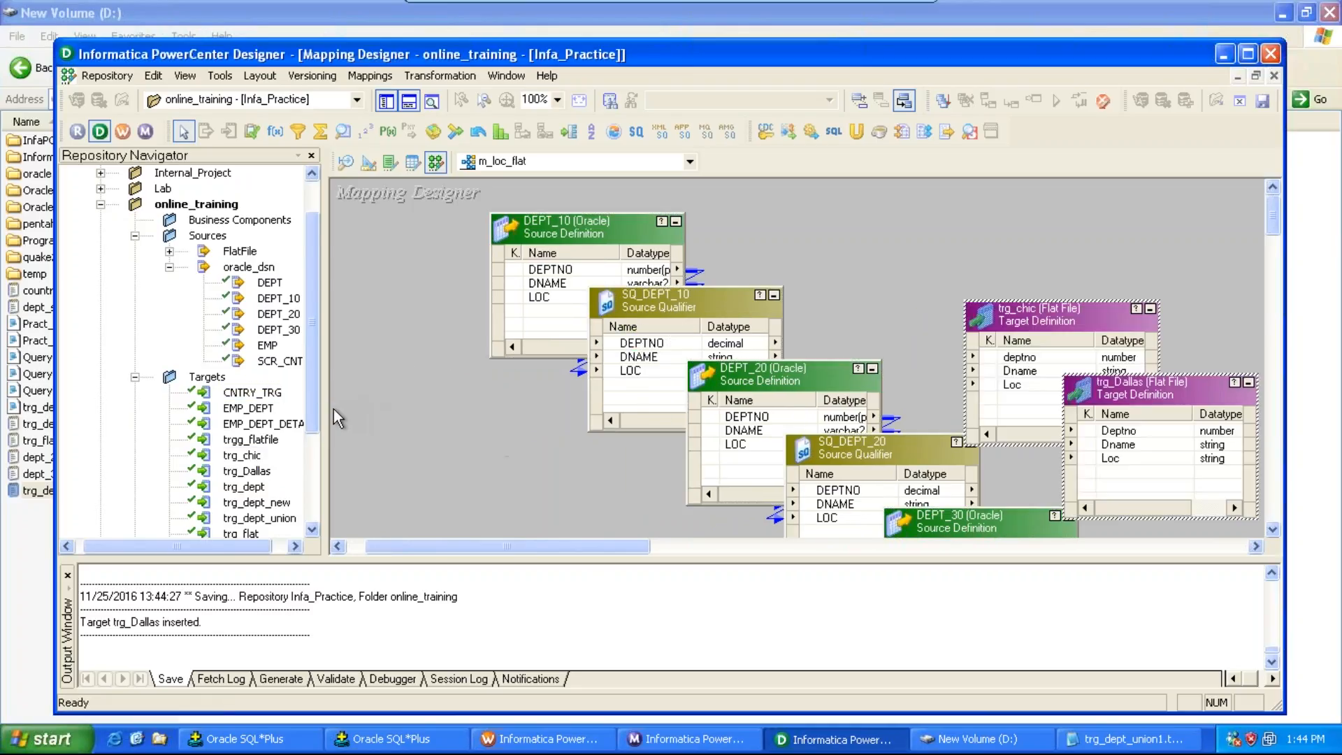
left_click_drag(314, 421, 968, 248)
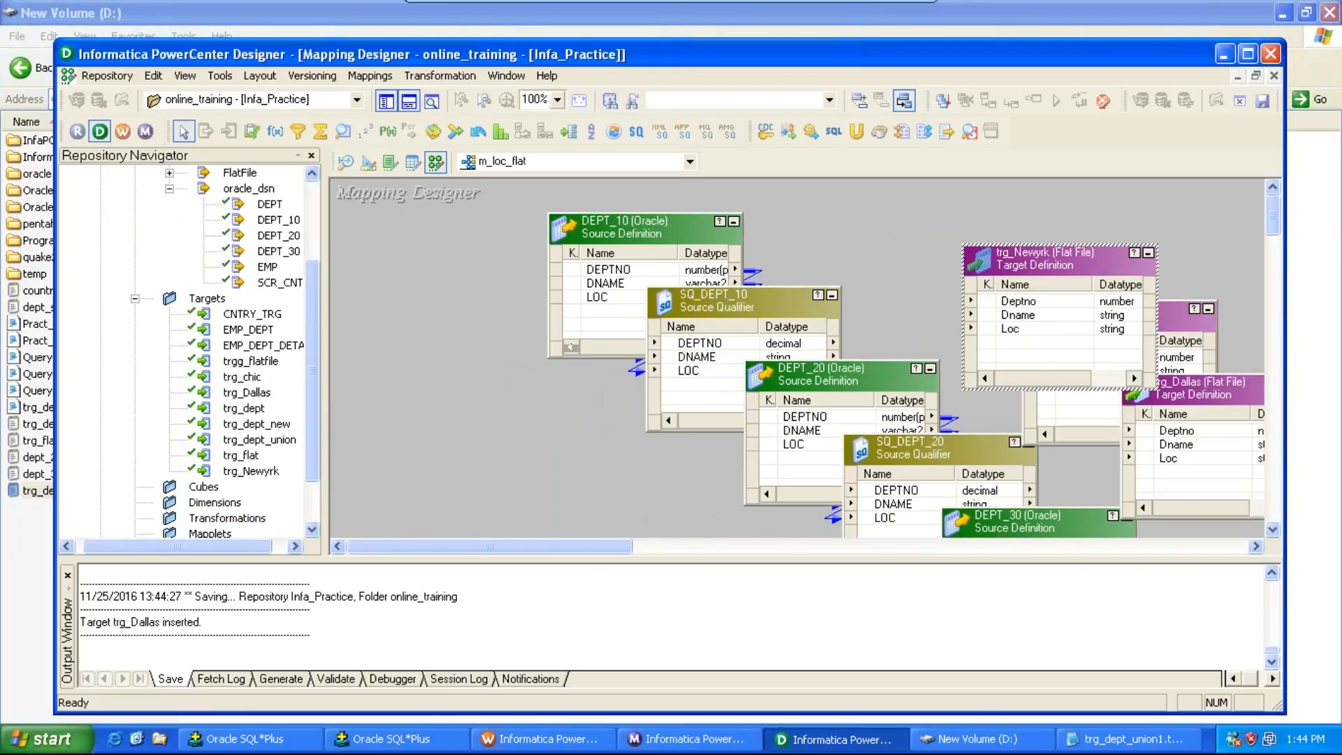
Step: Hide the navigator and output panels and rearrange the three target definitions on the canvas
left_click(386, 102)
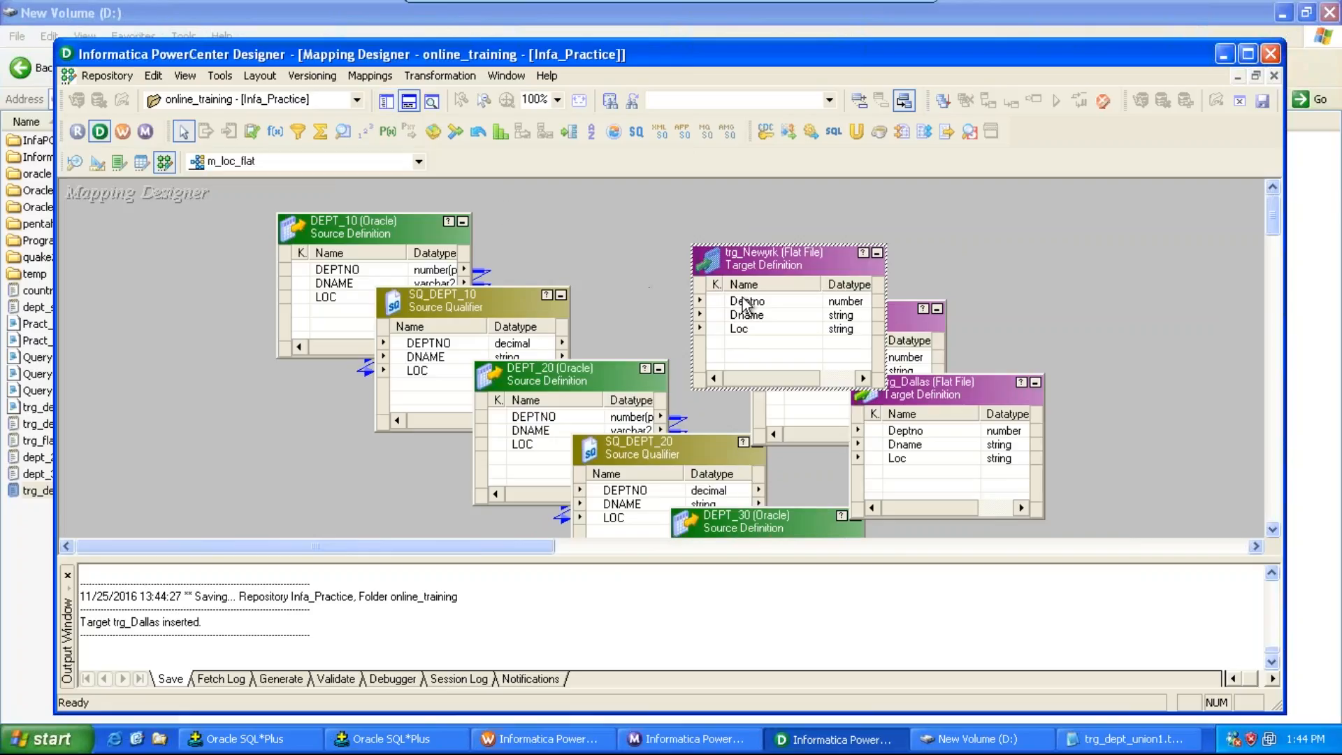
left_click(408, 102)
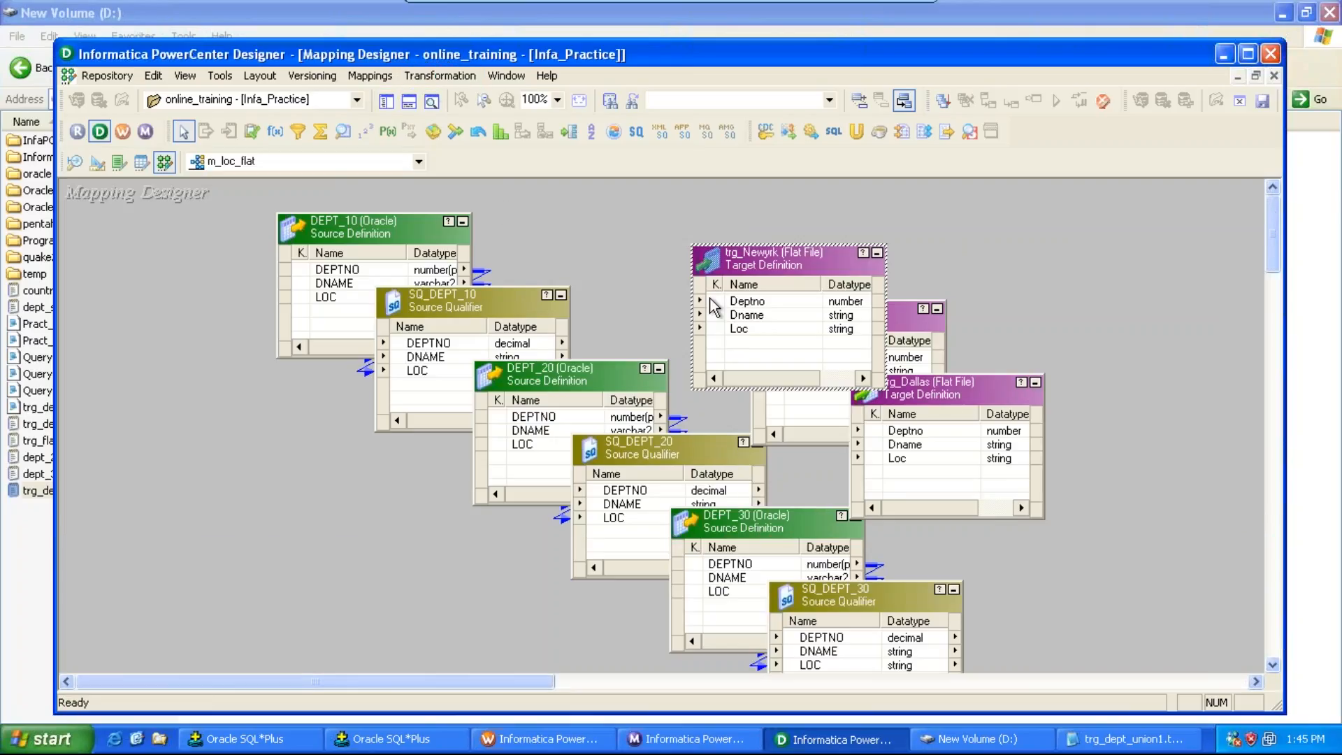
left_click_drag(782, 258, 1089, 471)
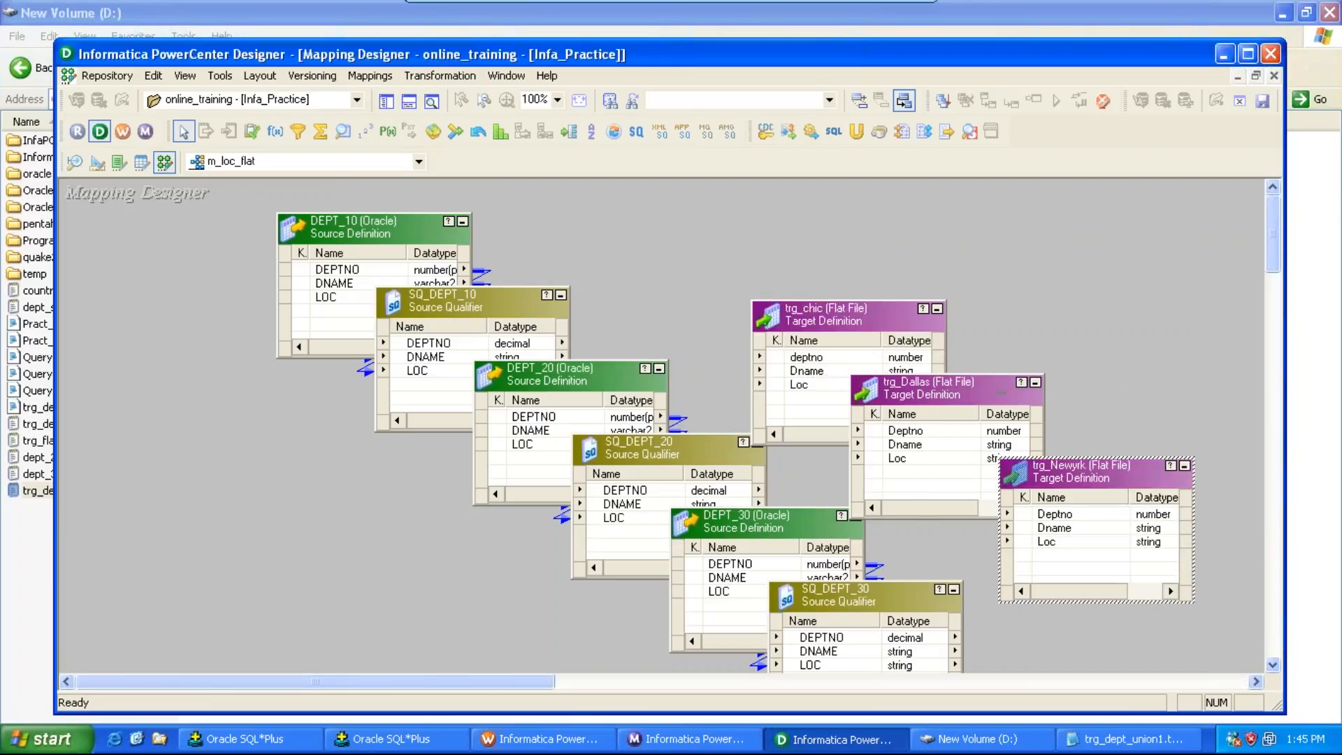
left_click_drag(888, 315, 1052, 220)
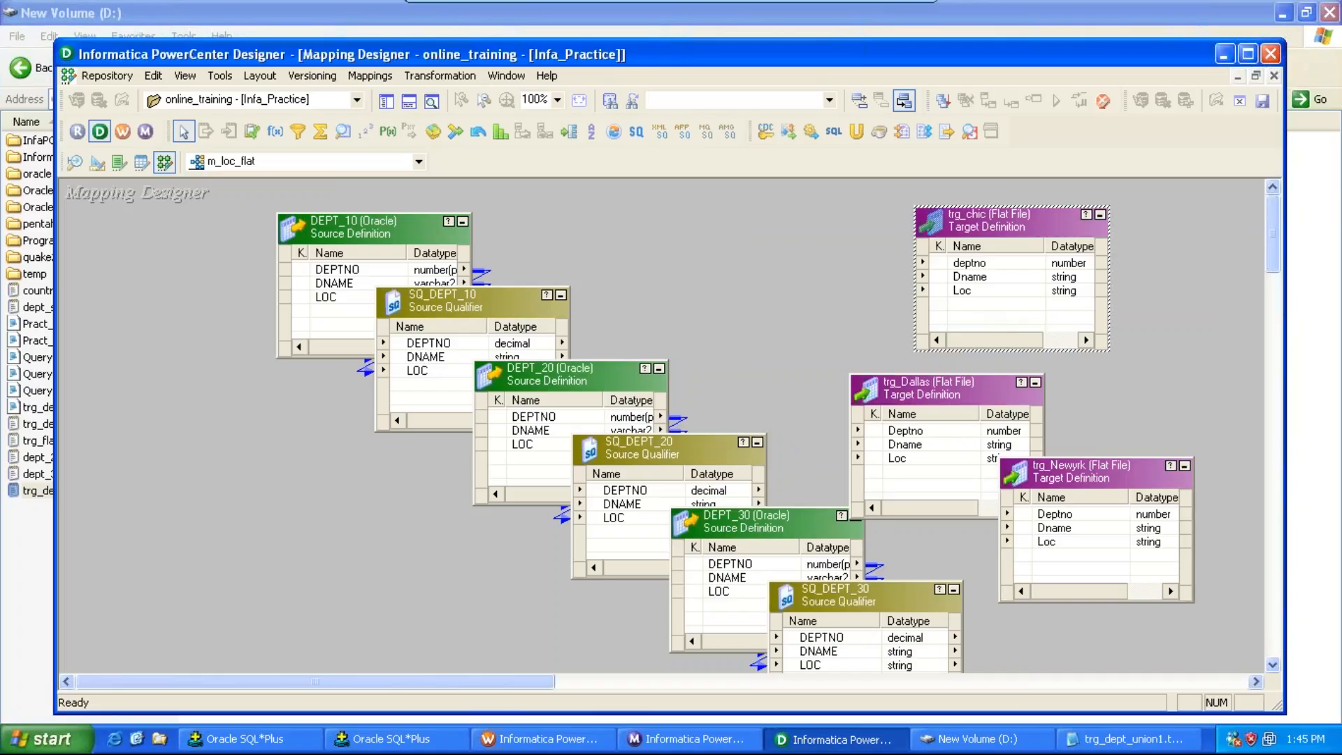
left_click_drag(909, 388, 1043, 330)
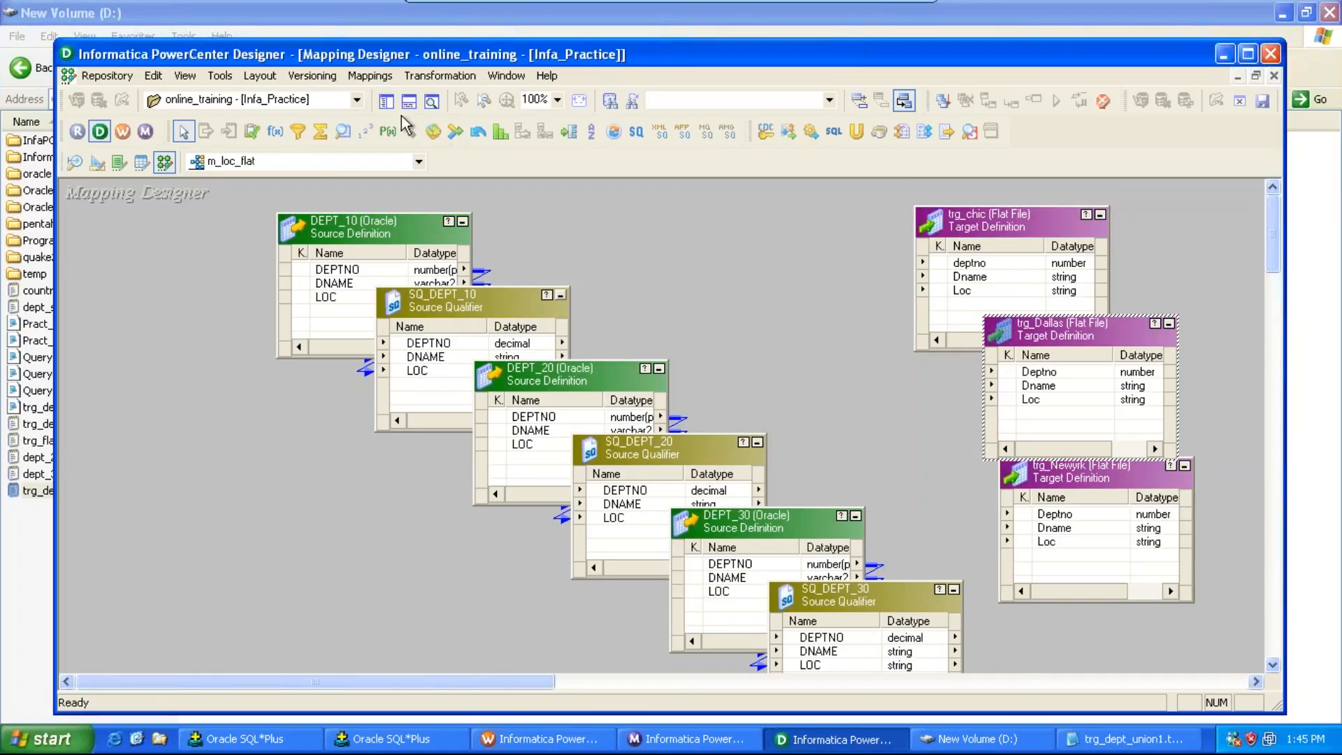
left_click(558, 99)
left_click(552, 163)
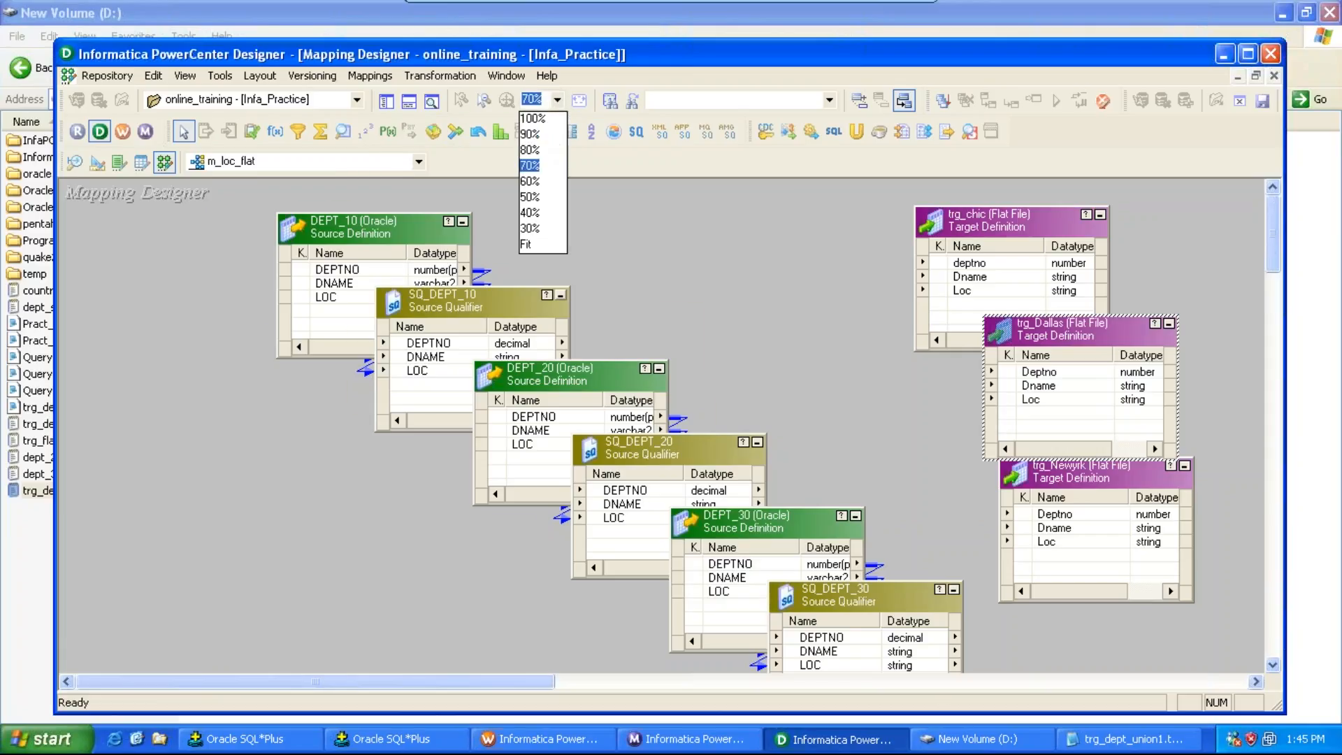
left_click_drag(736, 208, 919, 196)
left_click(558, 99)
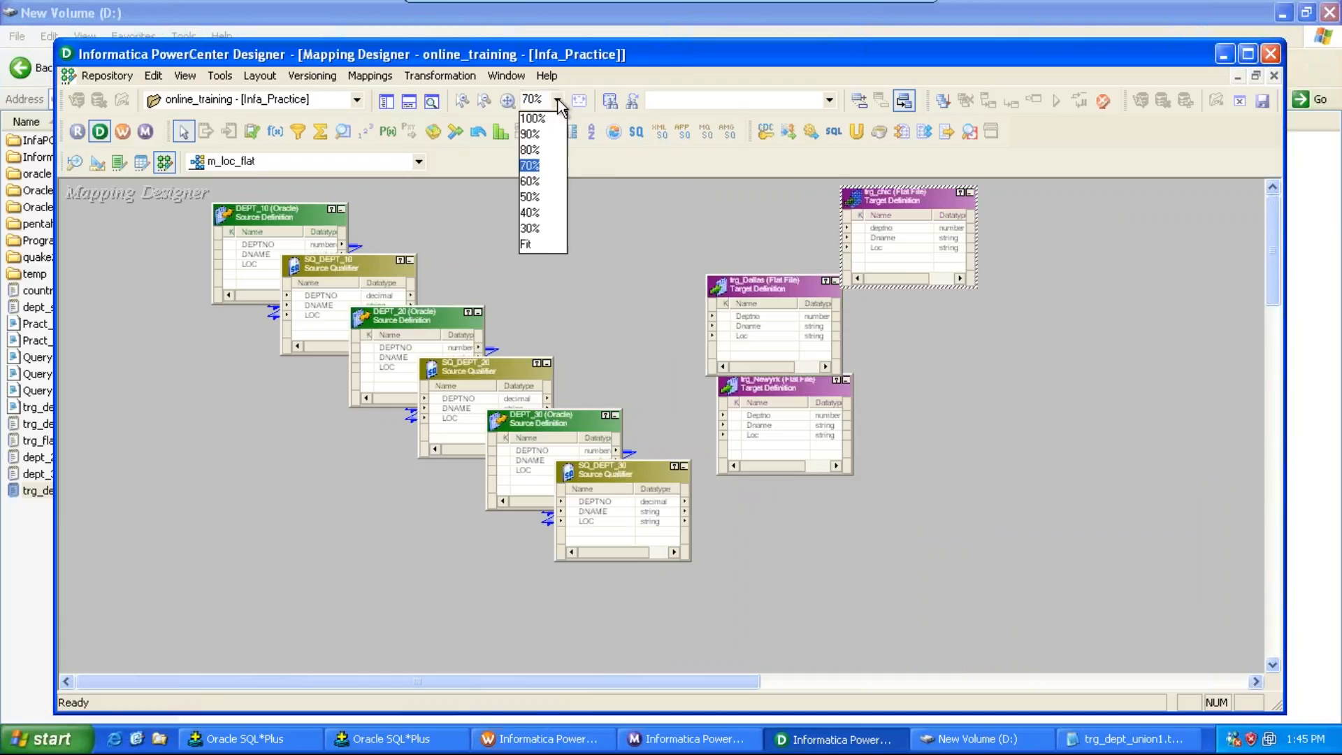
left_click(548, 154)
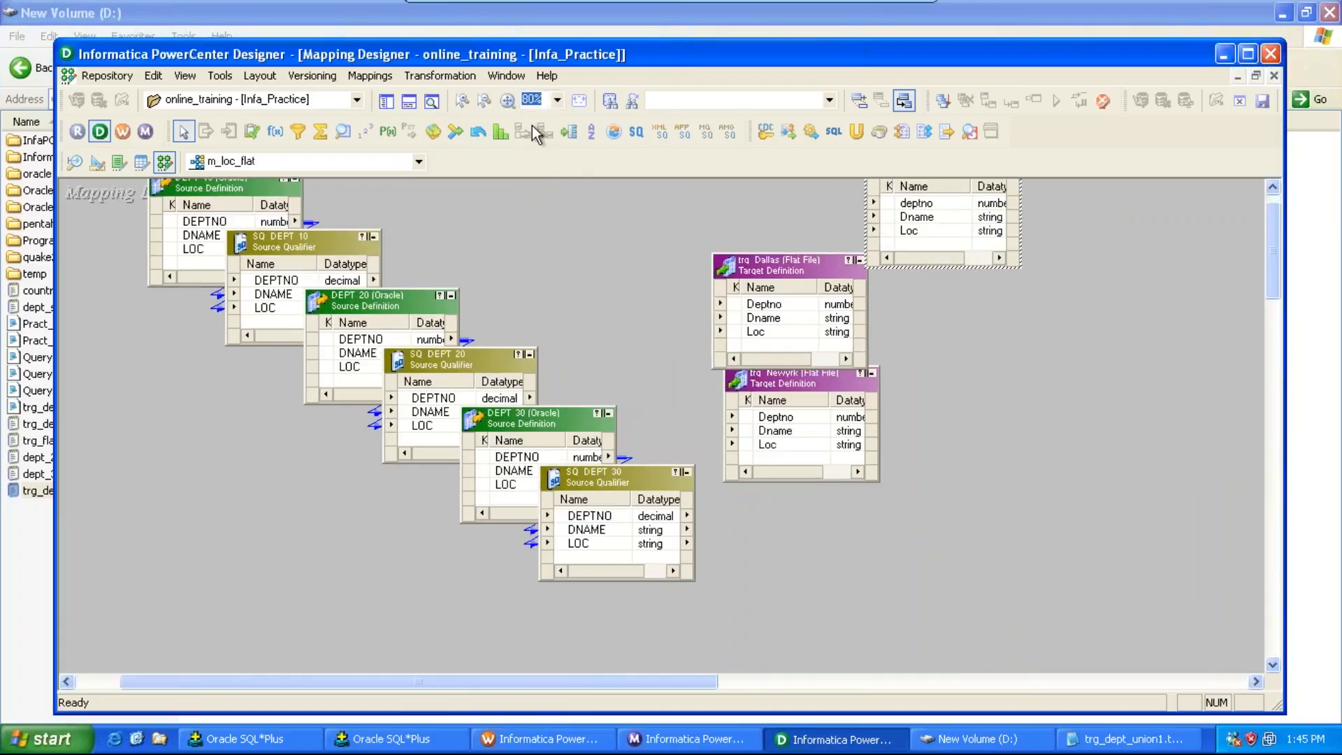
Step: Create a Union transformation named un_dept_10_20_30
left_click(439, 76)
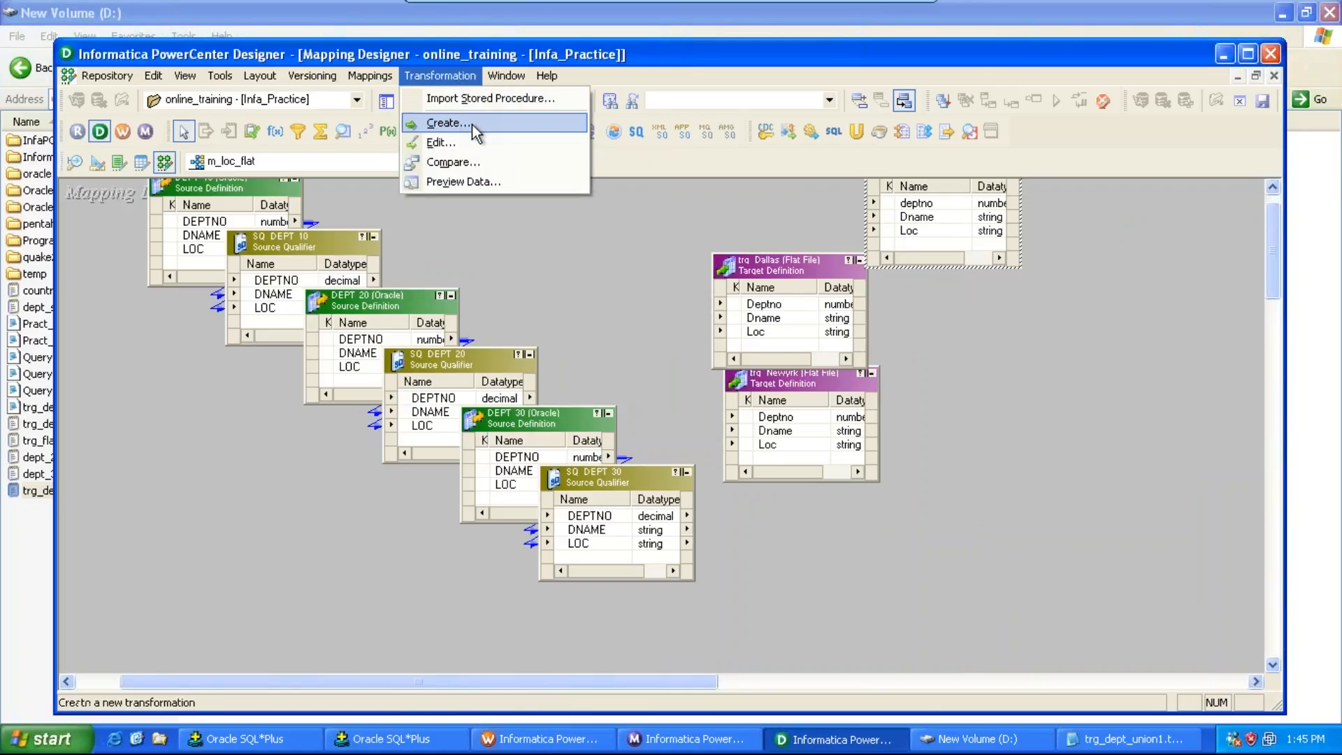
left_click(472, 125)
key("u")
key("Tab")
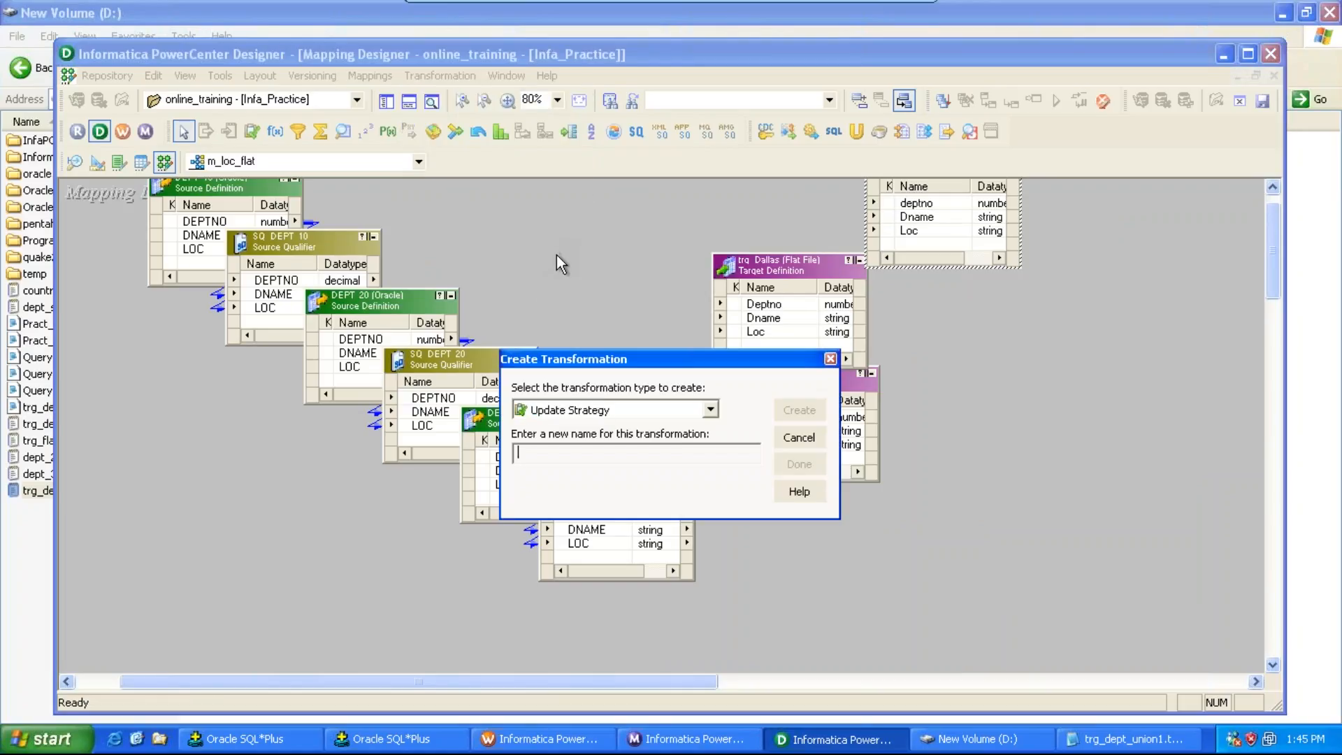
left_click(711, 410)
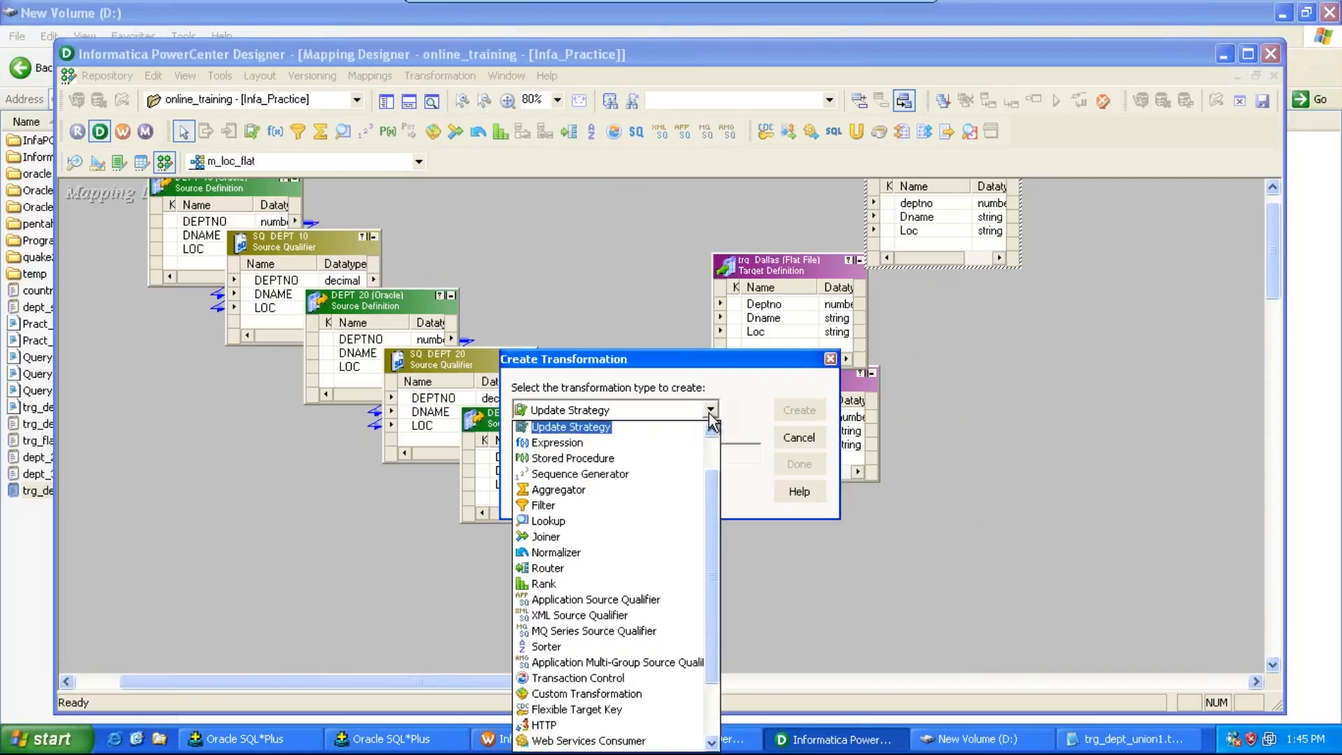
key("u")
left_click(710, 412)
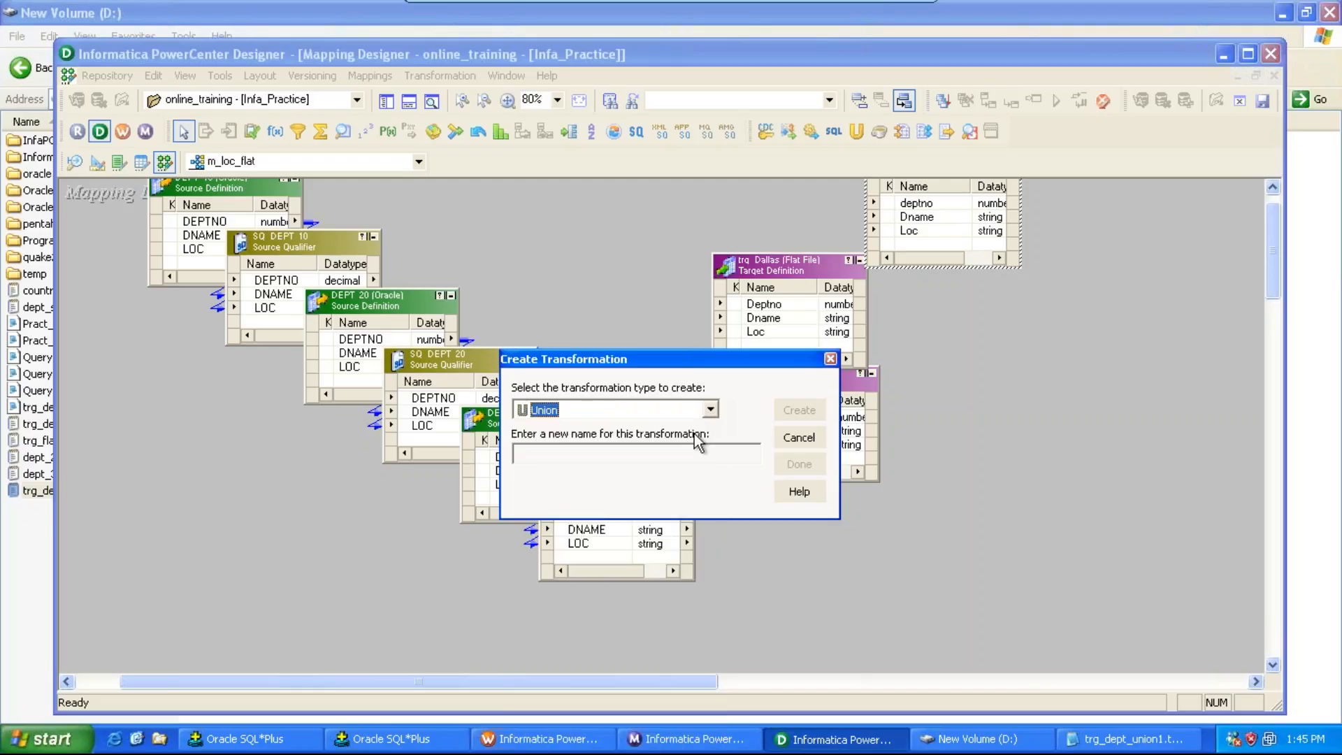
key("Tab")
type("un_dept_10_")
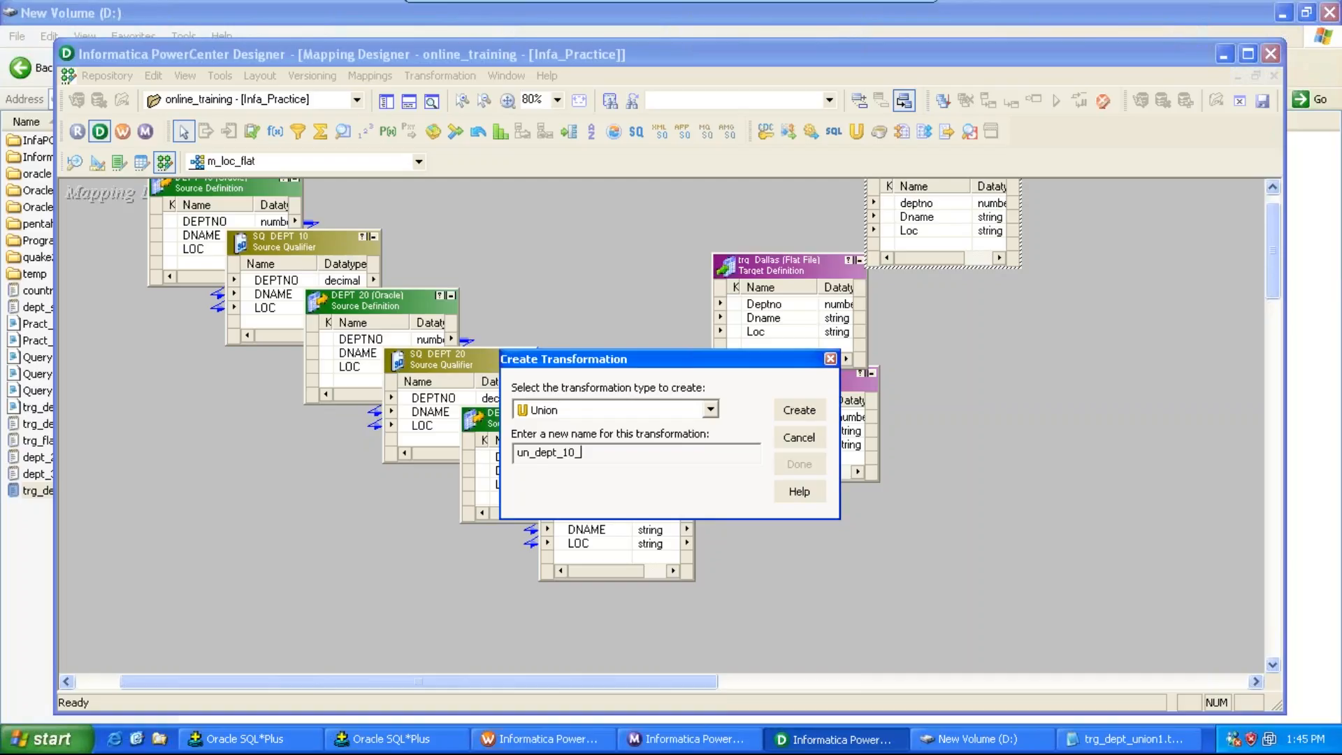
type("20_30")
key("Return")
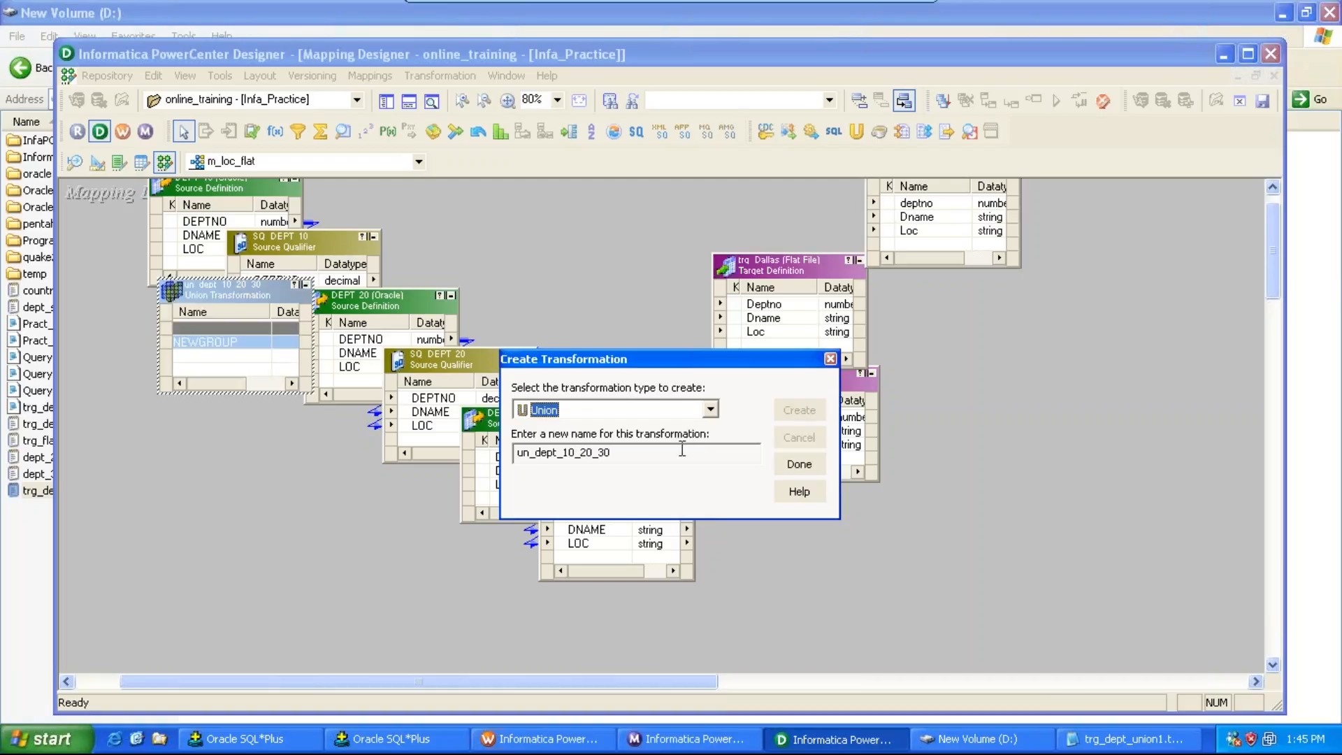
left_click(799, 464)
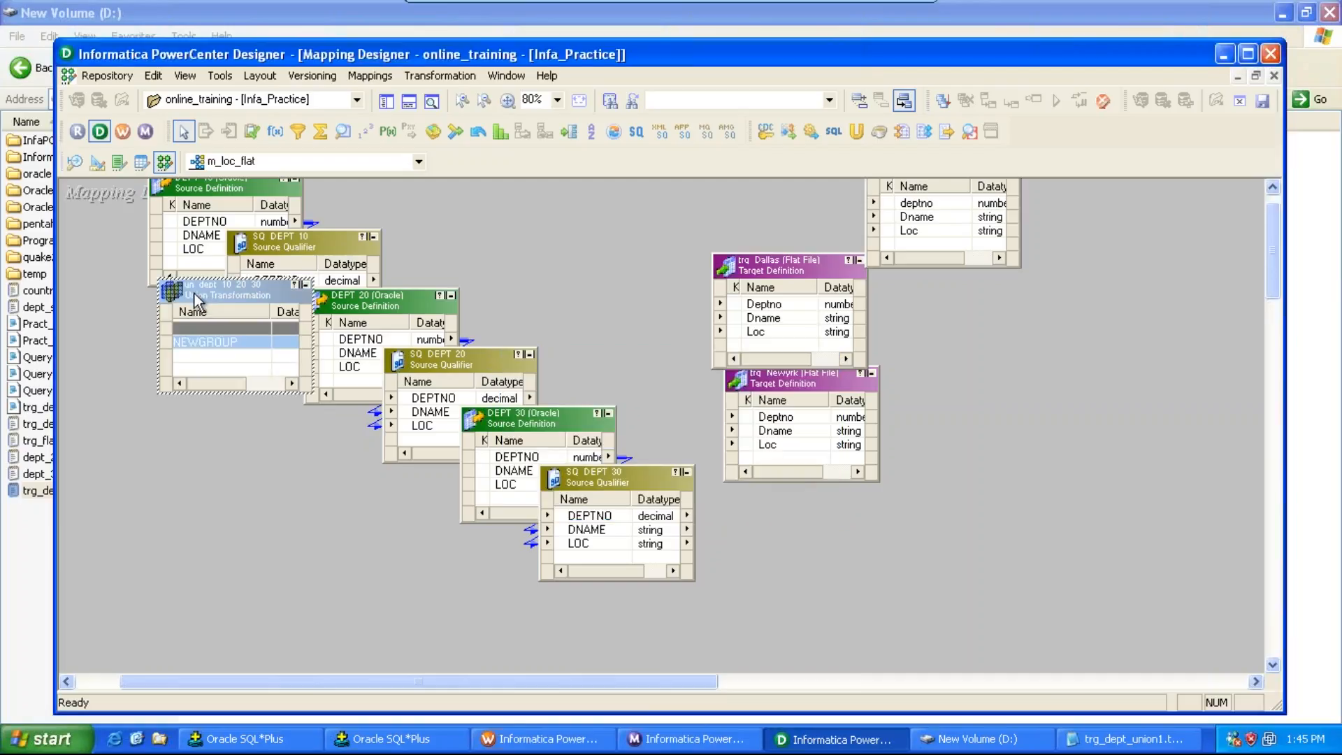
Step: Move the union transformation and link SQ_DEPT_10's DEPTNO, DNAME and LOC ports into it
left_click_drag(194, 293, 503, 239)
left_click(274, 283)
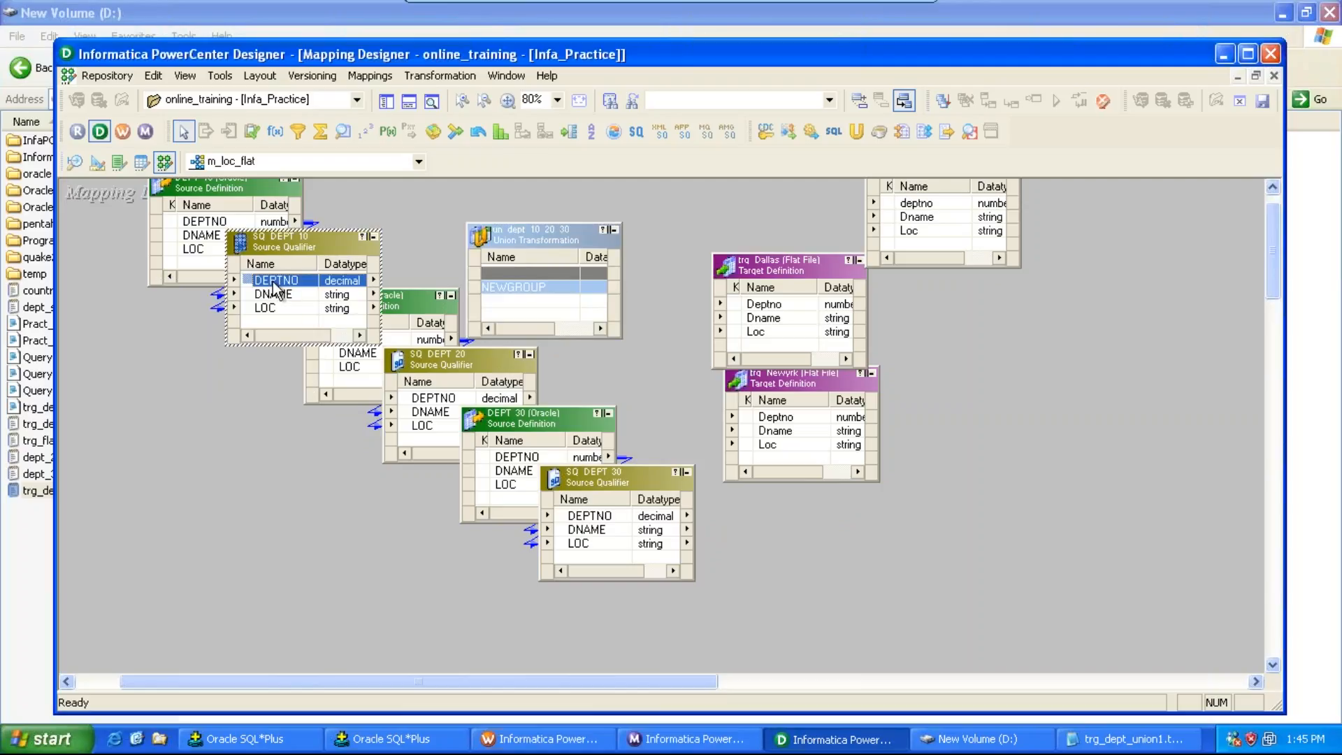
right_click(274, 283)
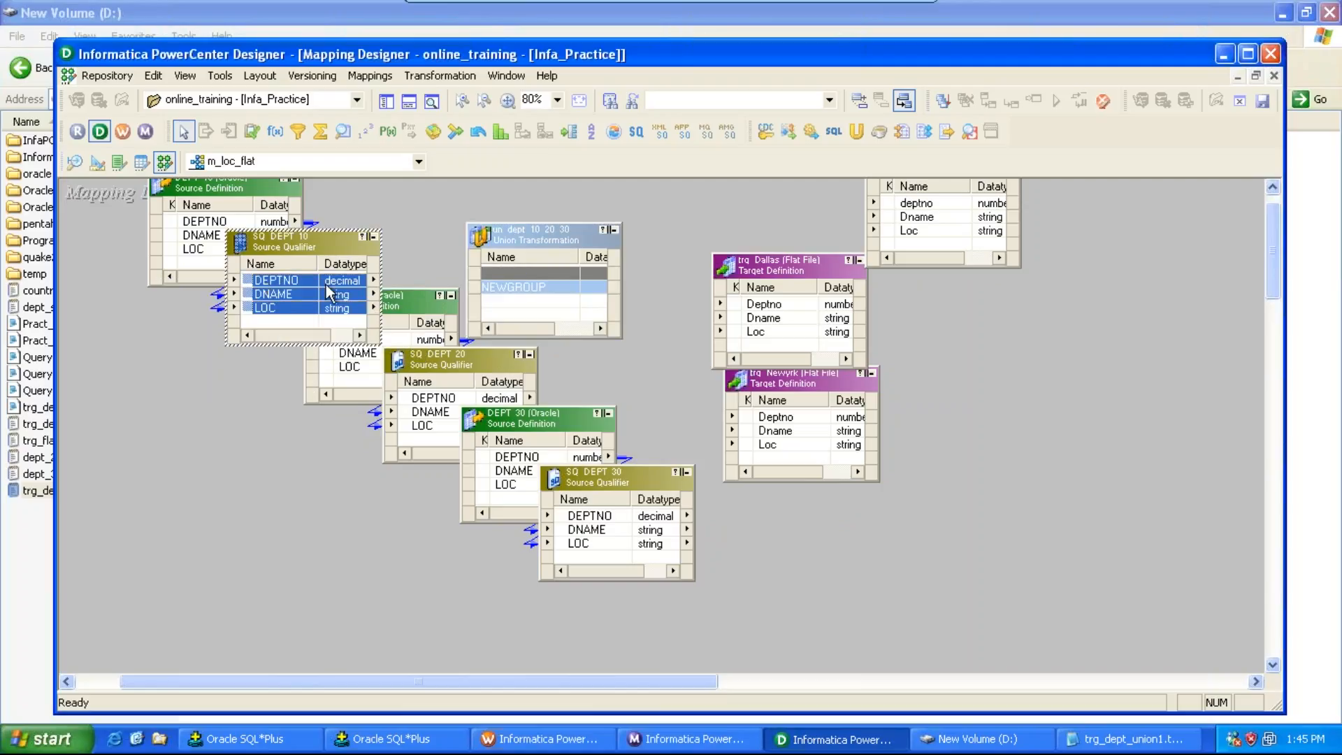
left_click_drag(326, 284, 511, 288)
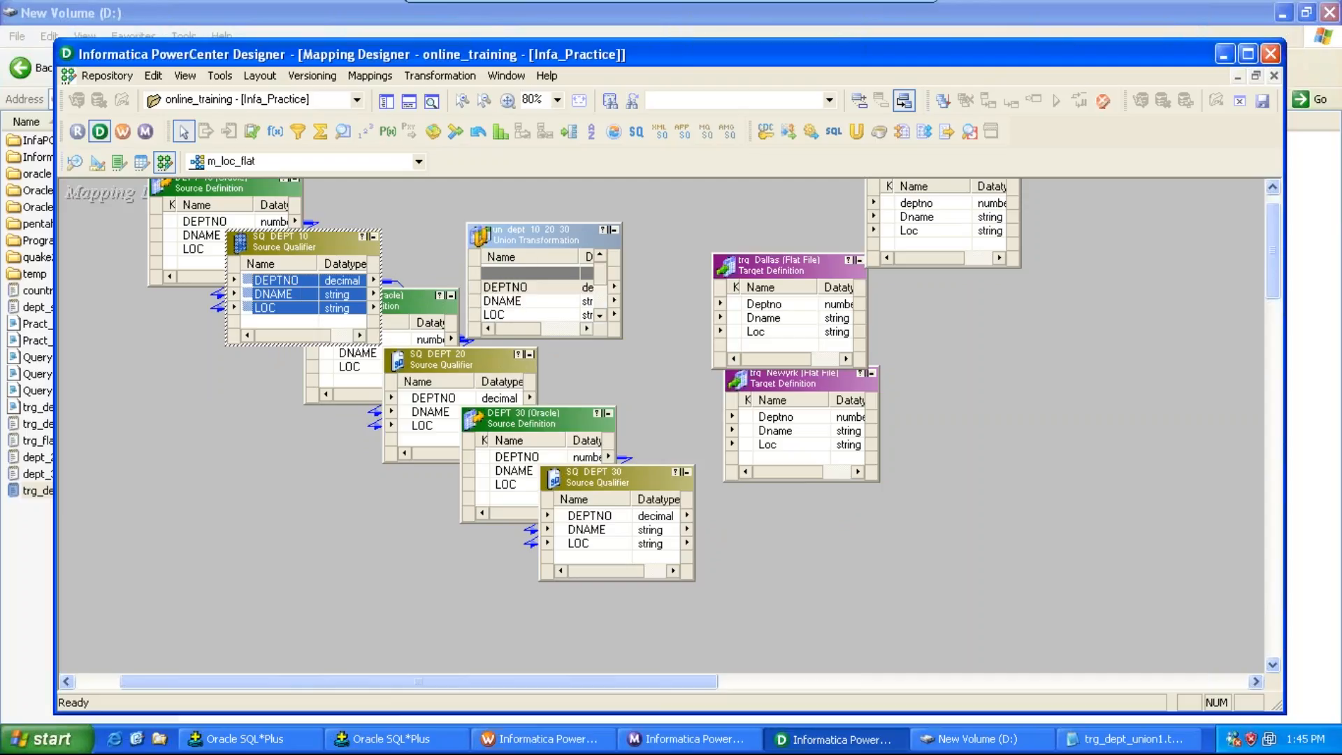
Step: Open the union transformation's groups, add an input group and rename the first group dept_10
double_click(518, 230)
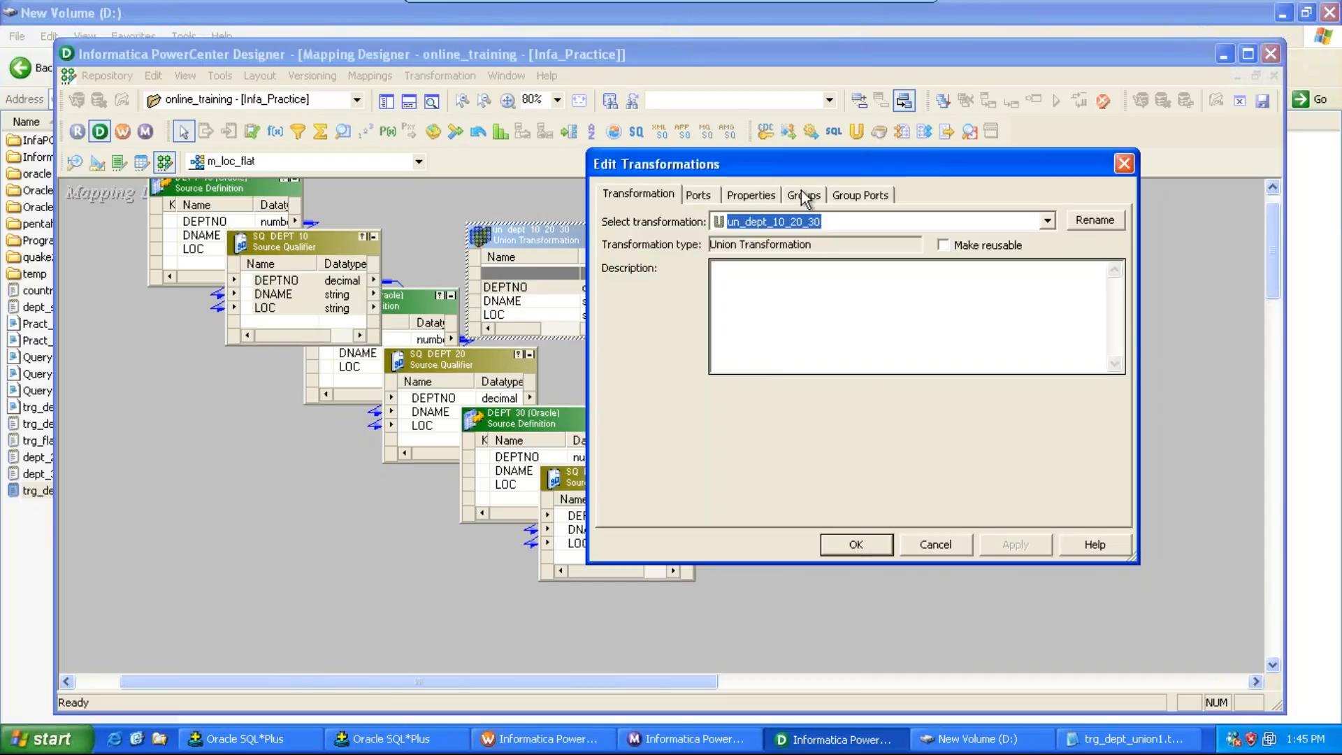
left_click(802, 192)
left_click(1034, 269)
left_click(1034, 268)
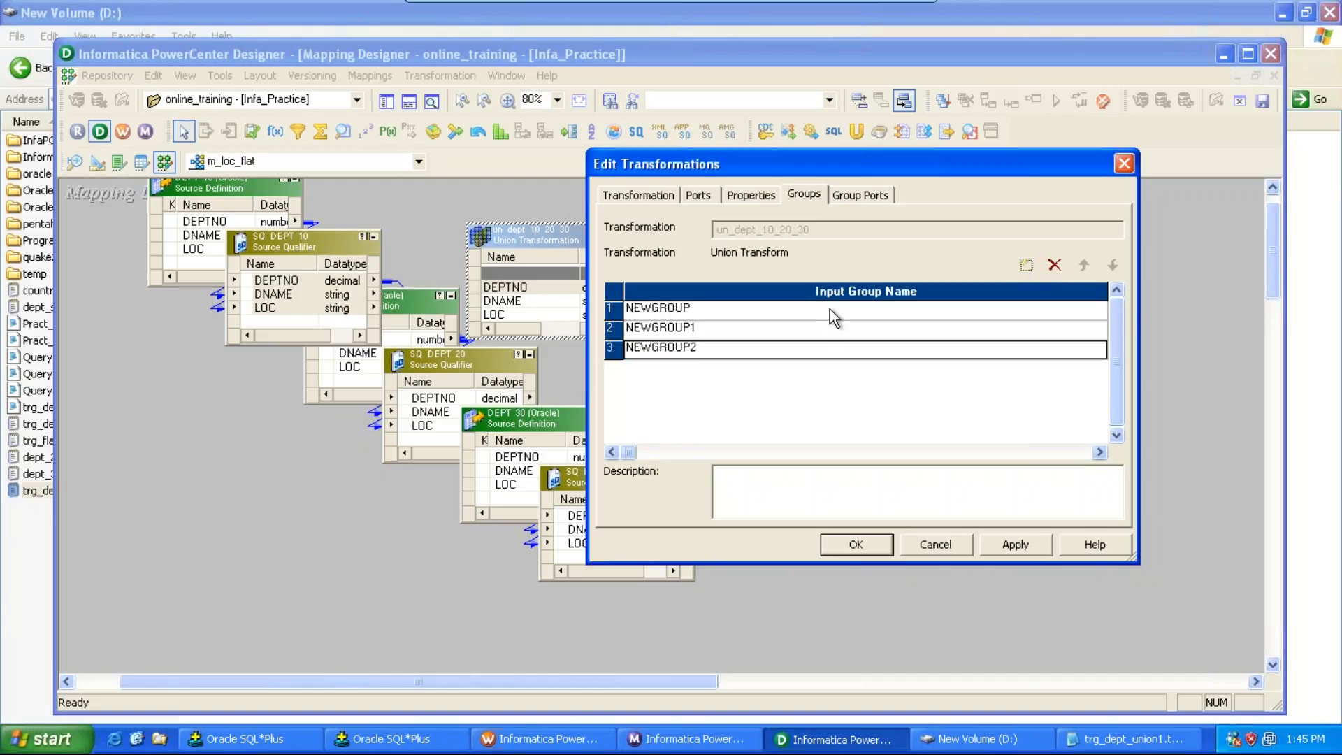
left_click(813, 311)
type("dept_10")
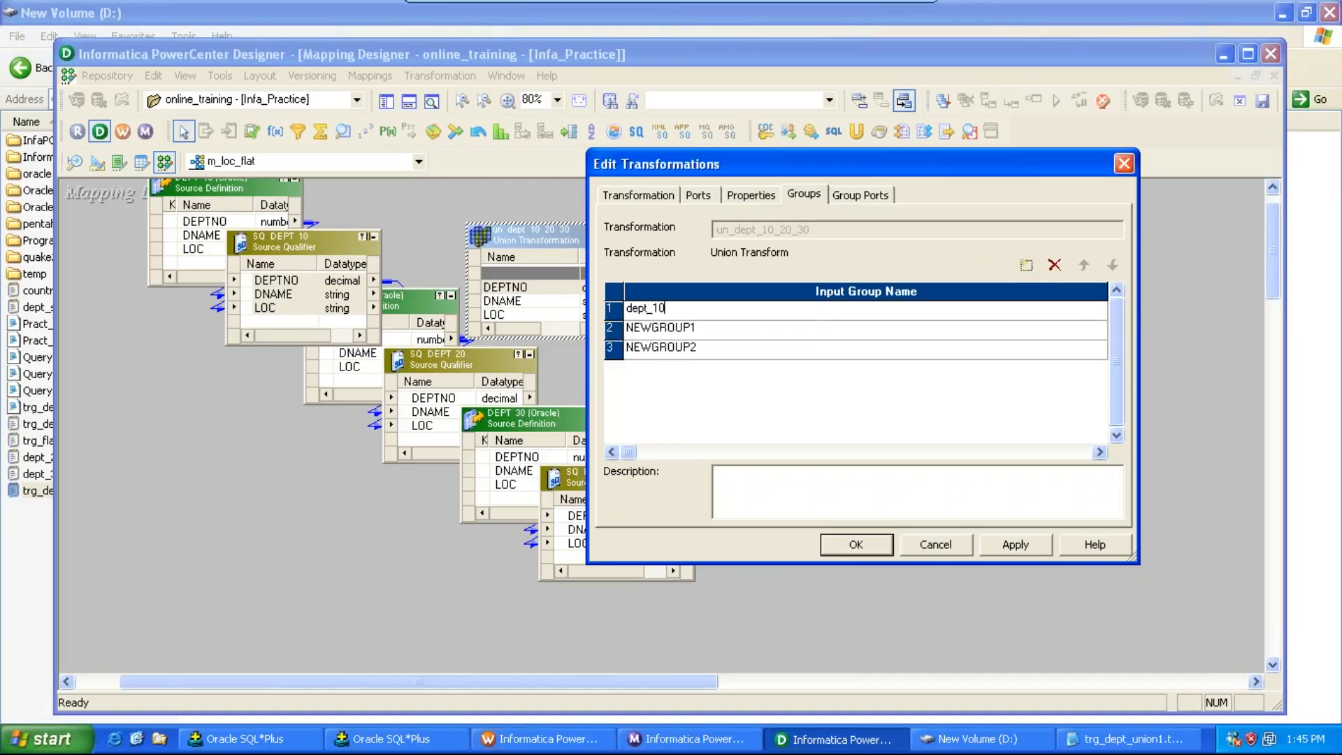
left_click(769, 326)
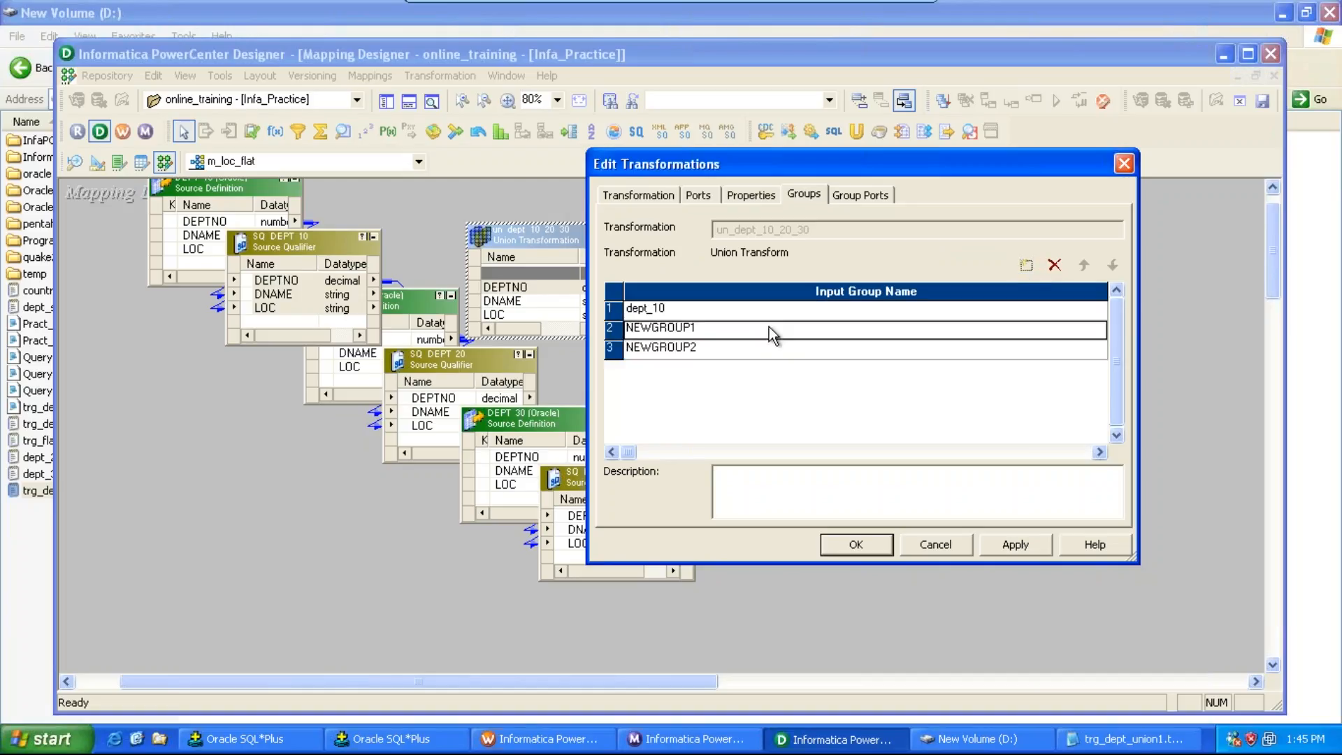
Step: Rename the second and third input groups deptn_20 and dept_20, then apply and close the editor
type("deptn_20")
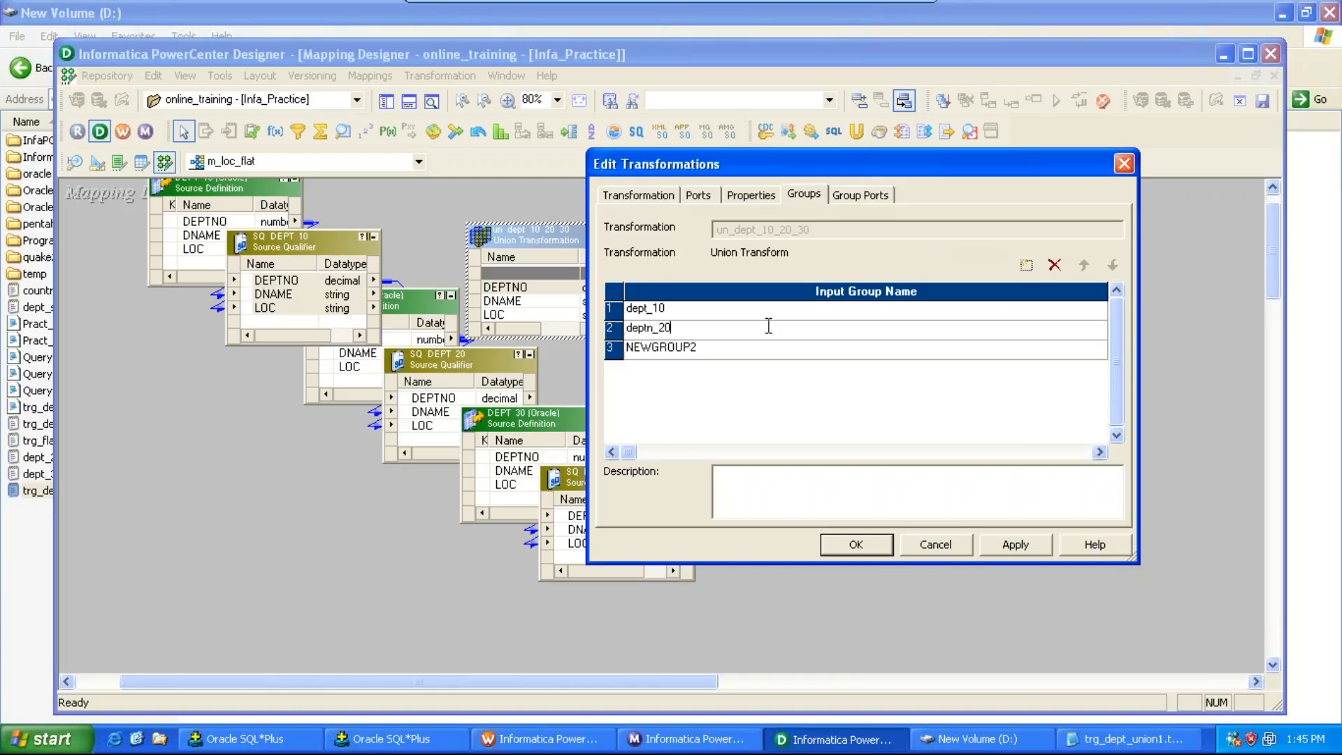
left_click(745, 351)
type("dept_20")
left_click(995, 545)
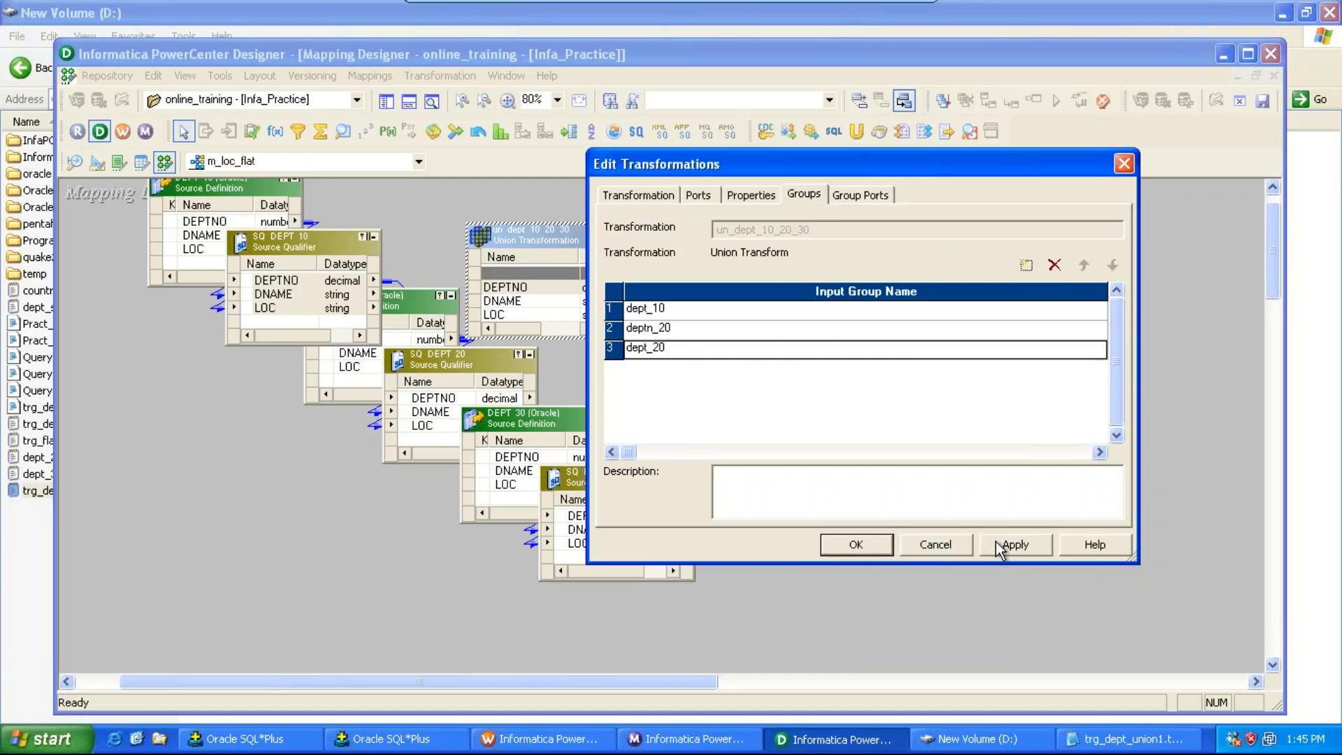
left_click(999, 548)
left_click(878, 544)
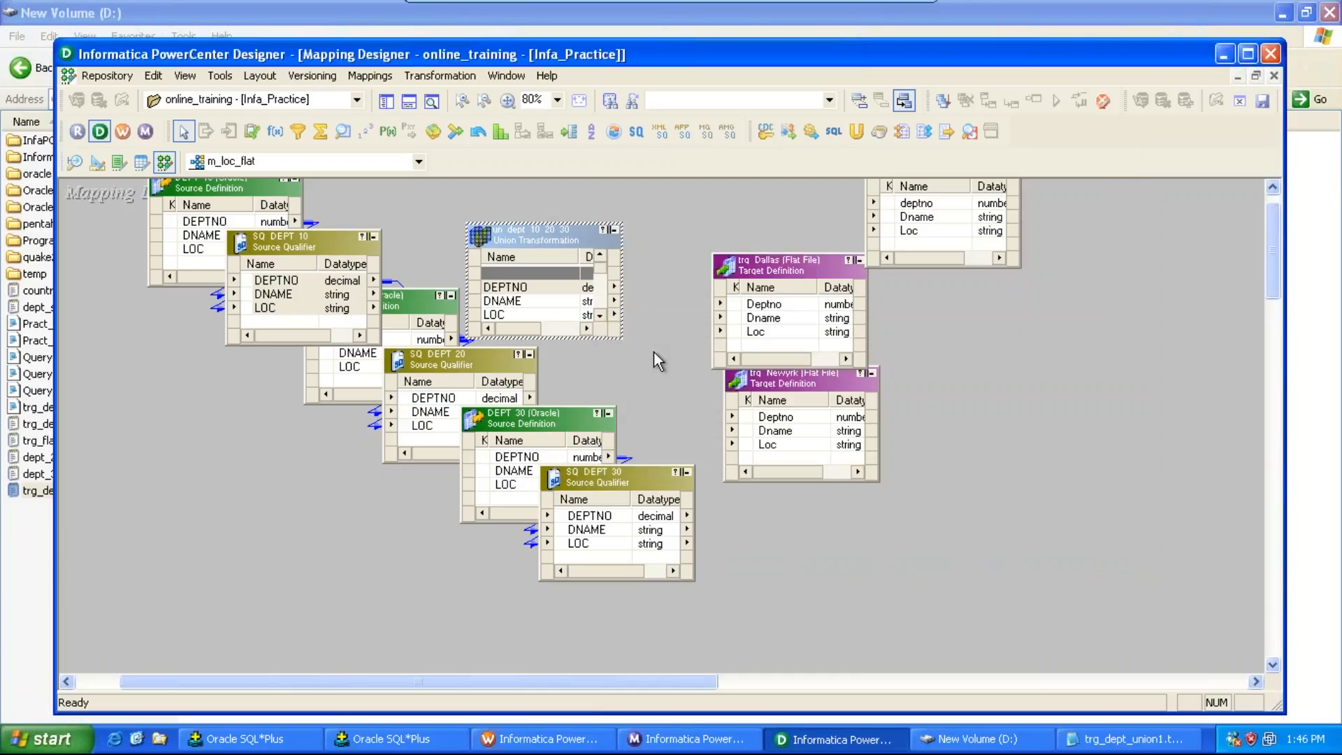
Step: Enlarge the union transformation to show all groups and move it next to the targets
left_click_drag(585, 339, 586, 515)
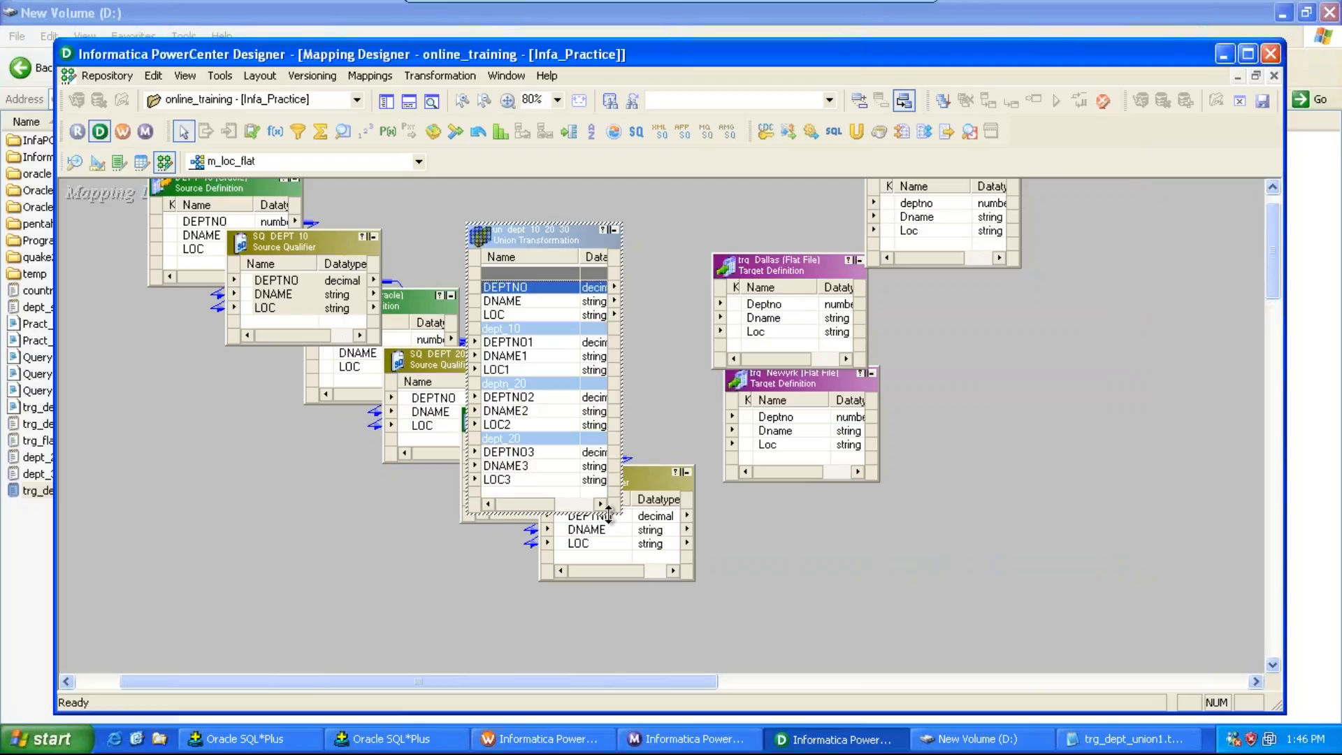
left_click_drag(534, 239, 695, 197)
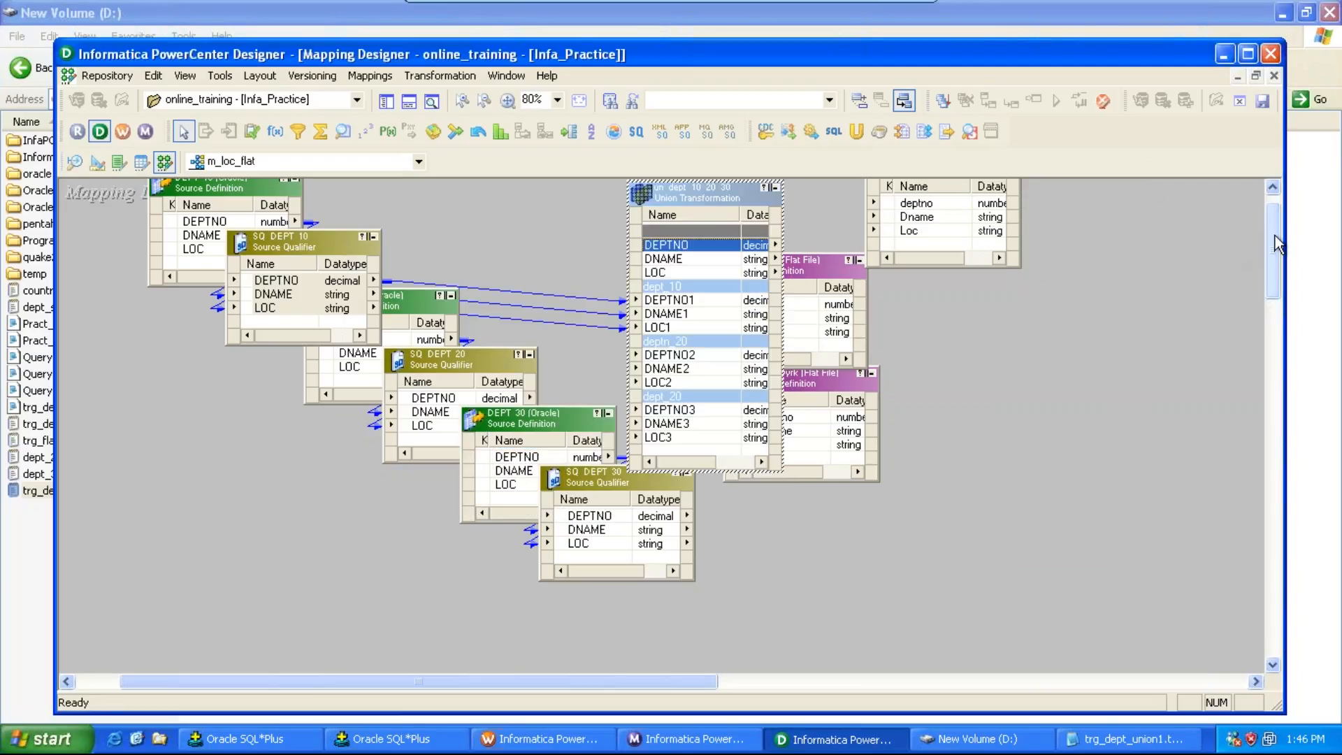
Step: Move SQ_DEPT_20 and link all its ports into the union transformation's second input group
scroll(1275, 234, "up", 2)
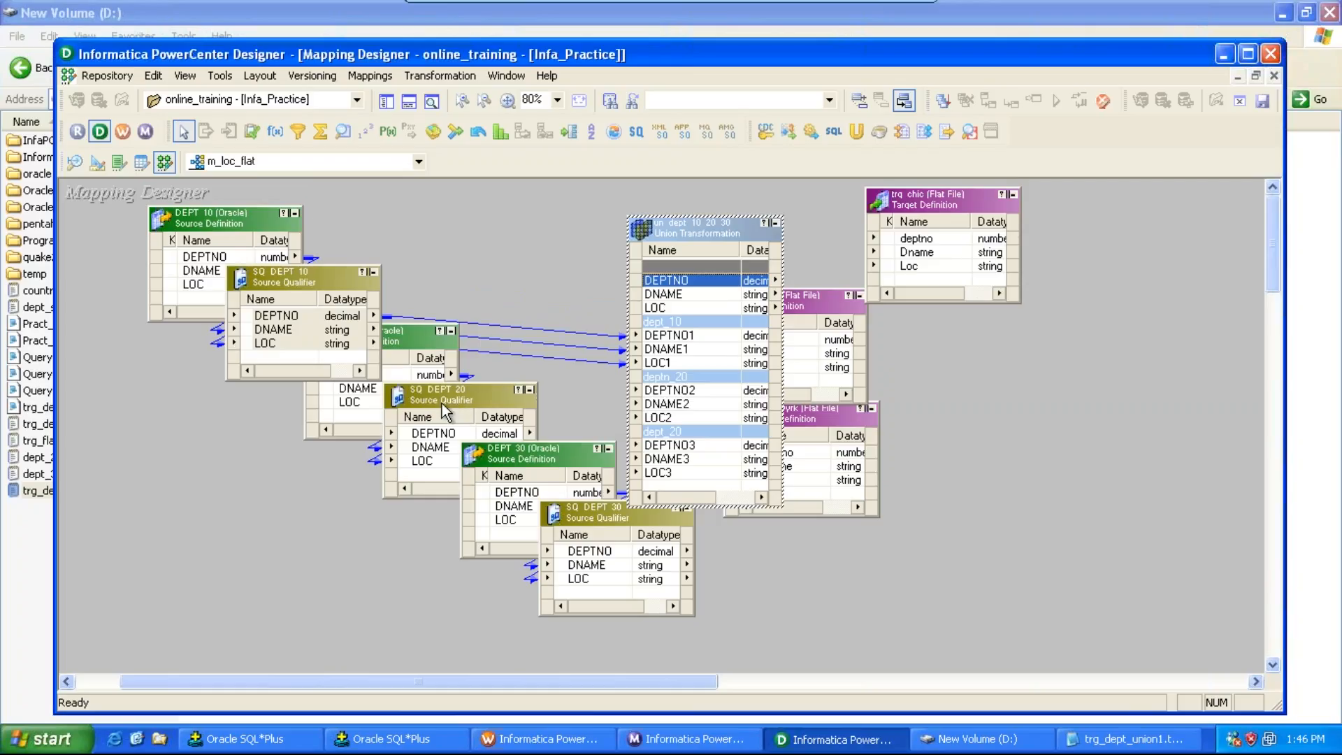
left_click_drag(442, 404, 399, 414)
right_click(398, 444)
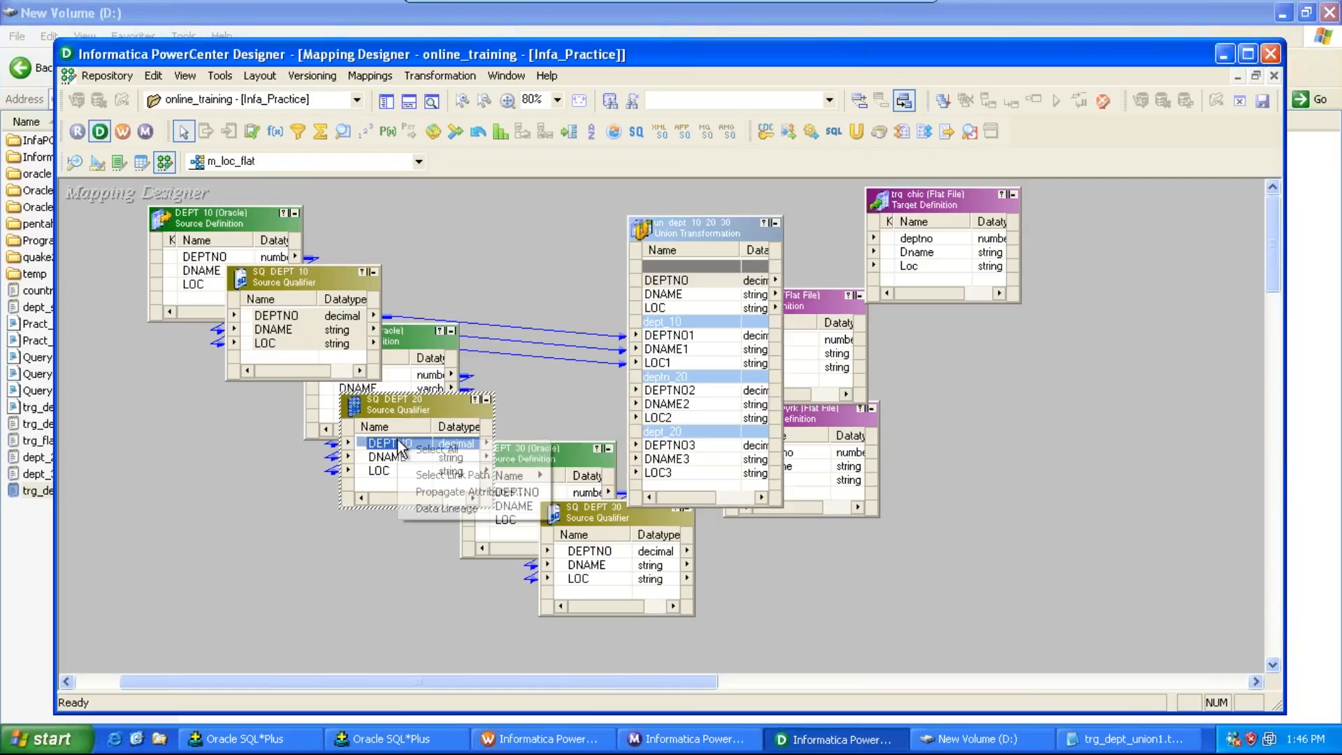
left_click(412, 450)
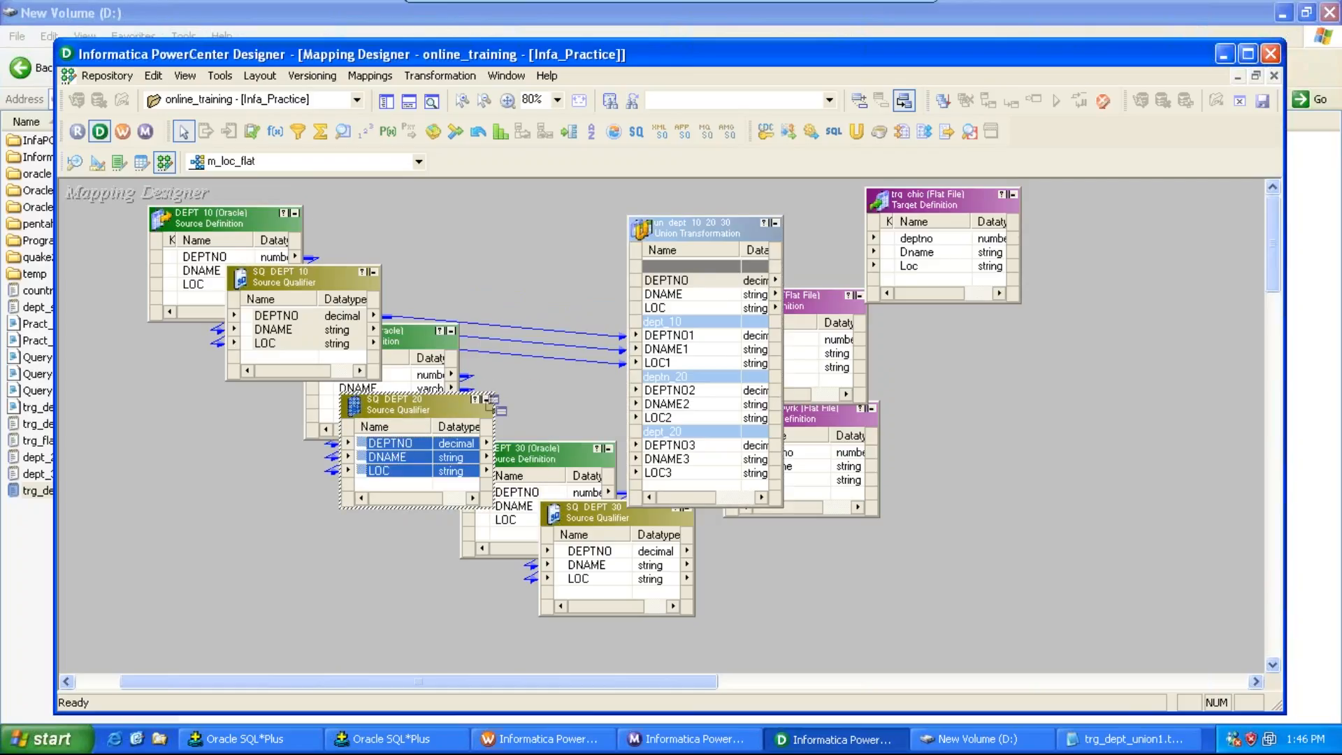
left_click_drag(392, 443, 700, 390)
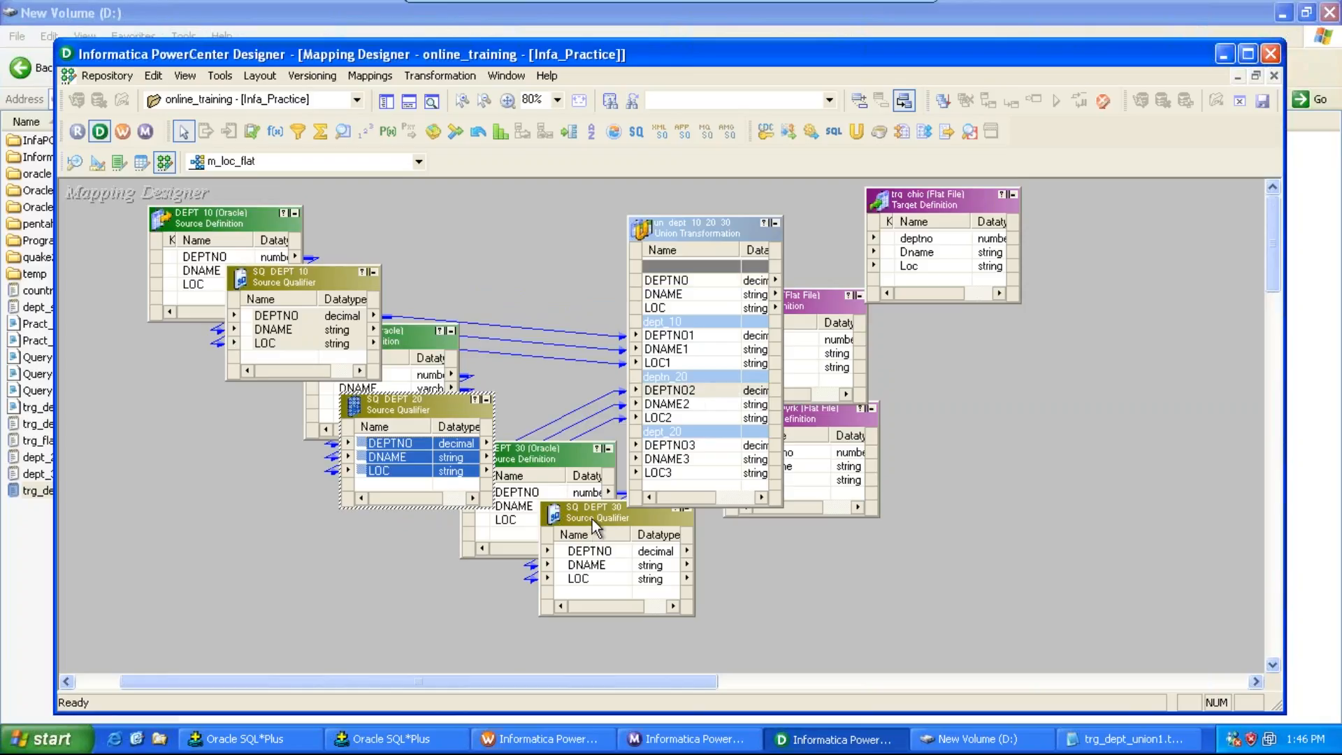
Step: Move SQ_DEPT_30 below, then rename the union's third input group to dept_30 and confirm the edit
left_click_drag(592, 518, 508, 526)
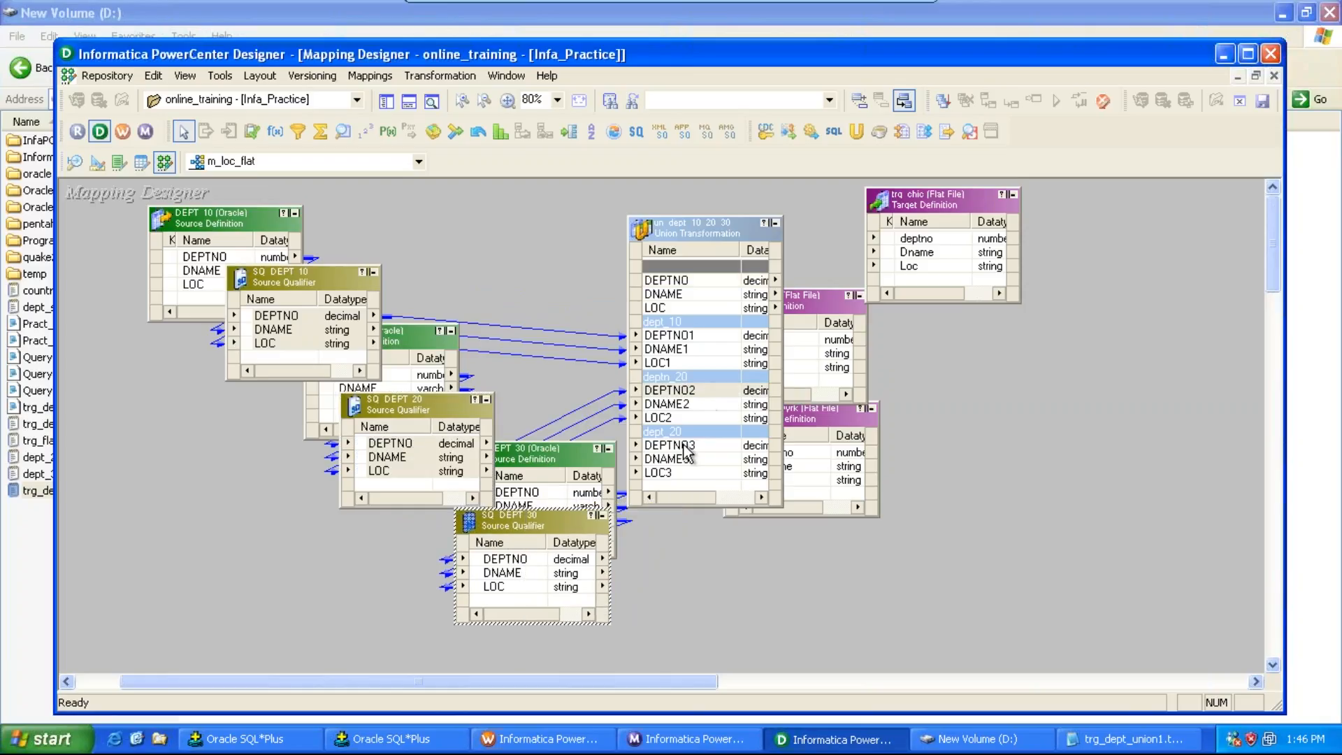
double_click(697, 237)
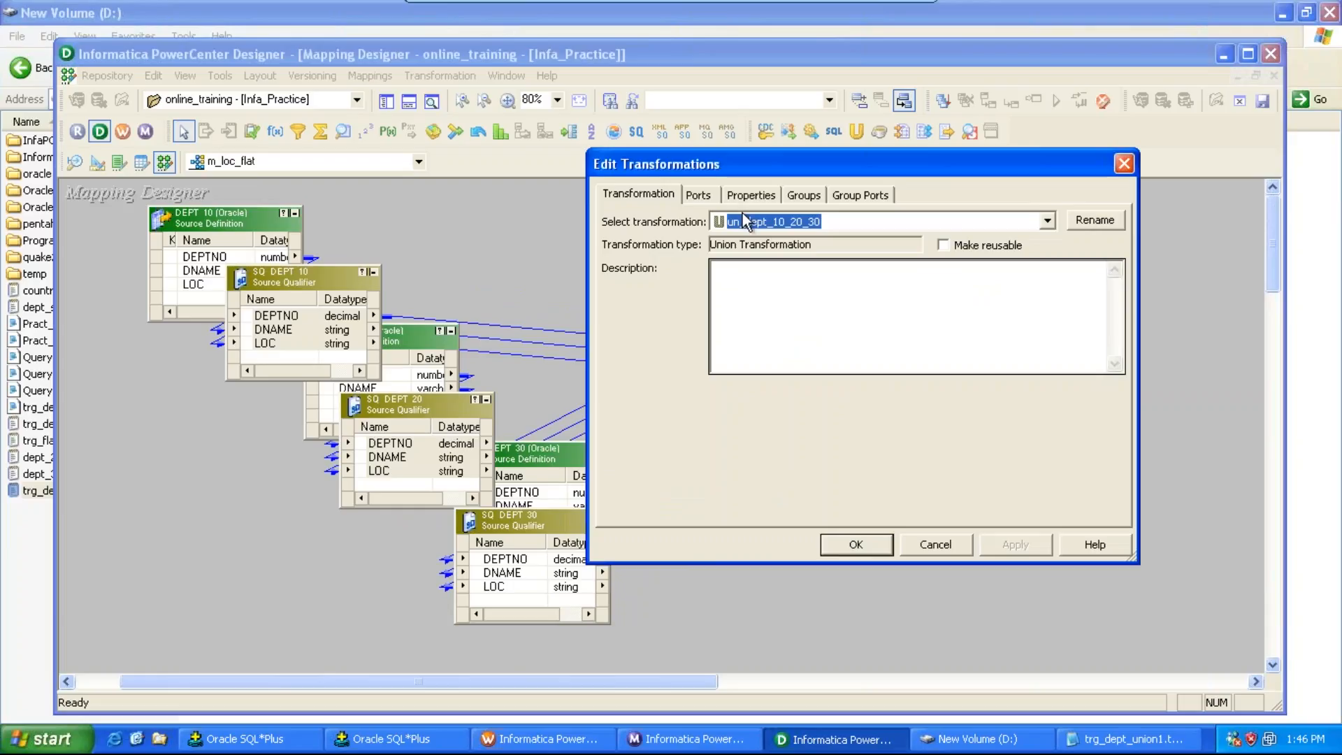
left_click(803, 195)
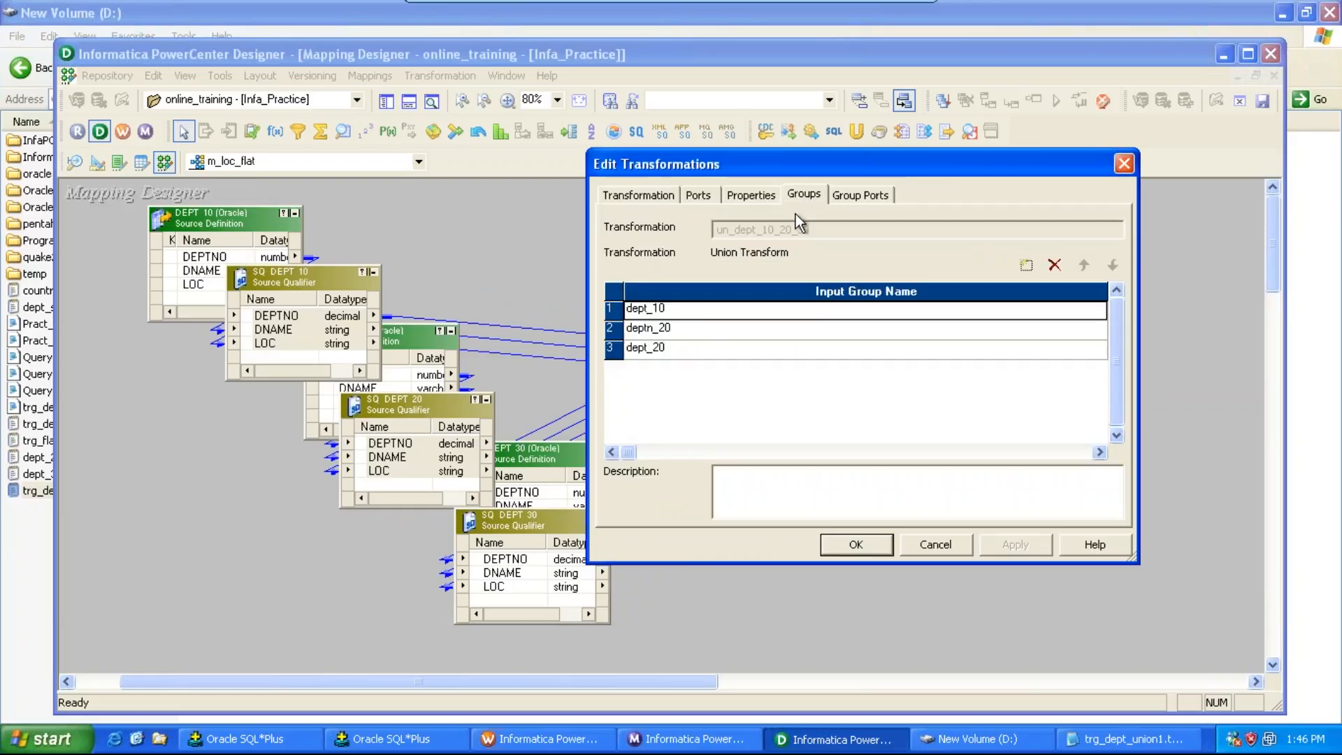
left_click(669, 346)
key("BackSpace")
key("BackSpace")
type("3")
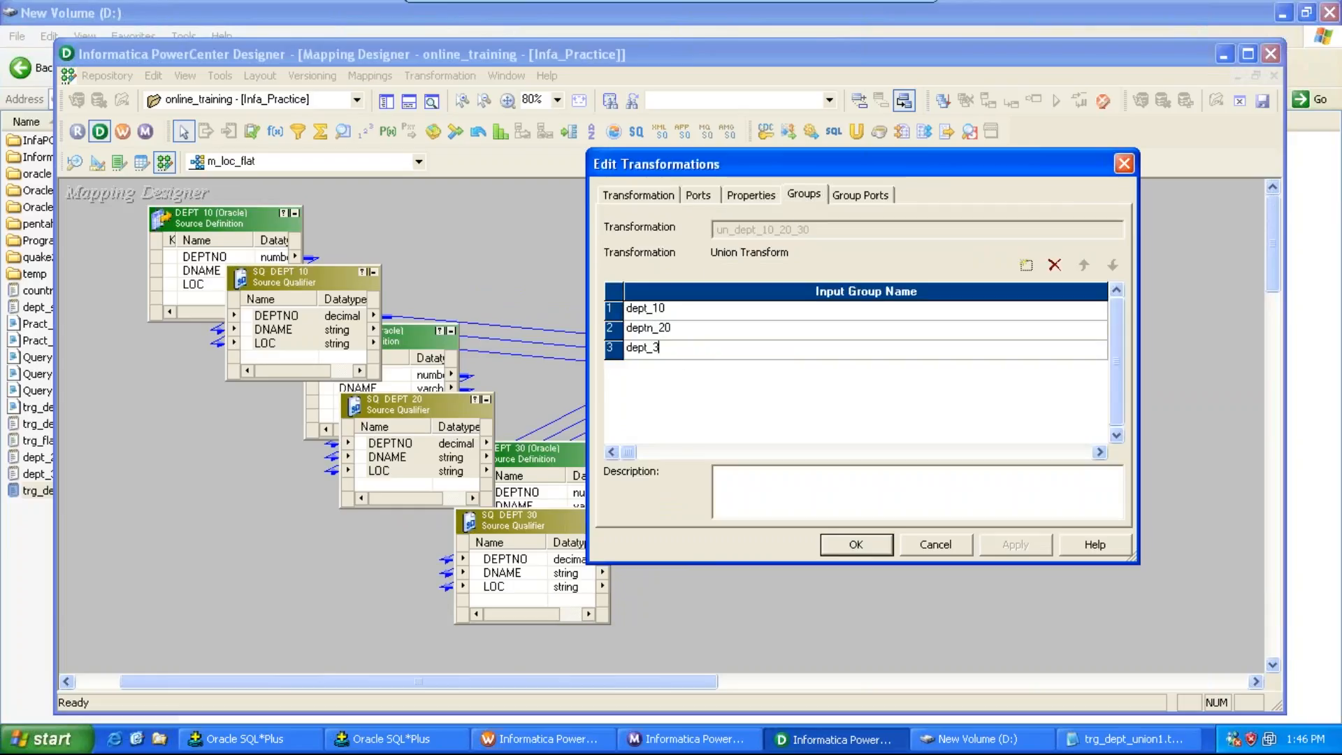
type("0")
left_click(857, 545)
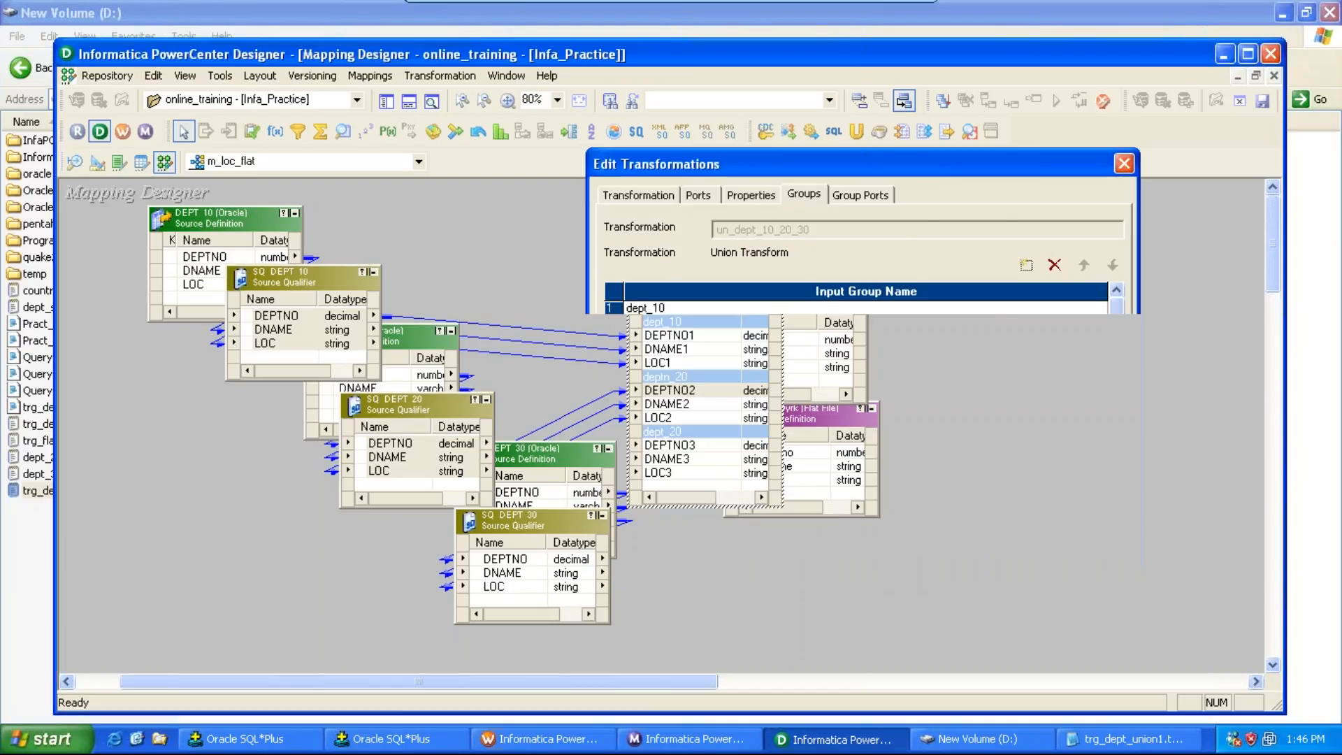
Step: Link all of SQ_DEPT_30's ports into the union's dept_30 input group and save the mapping
right_click(532, 559)
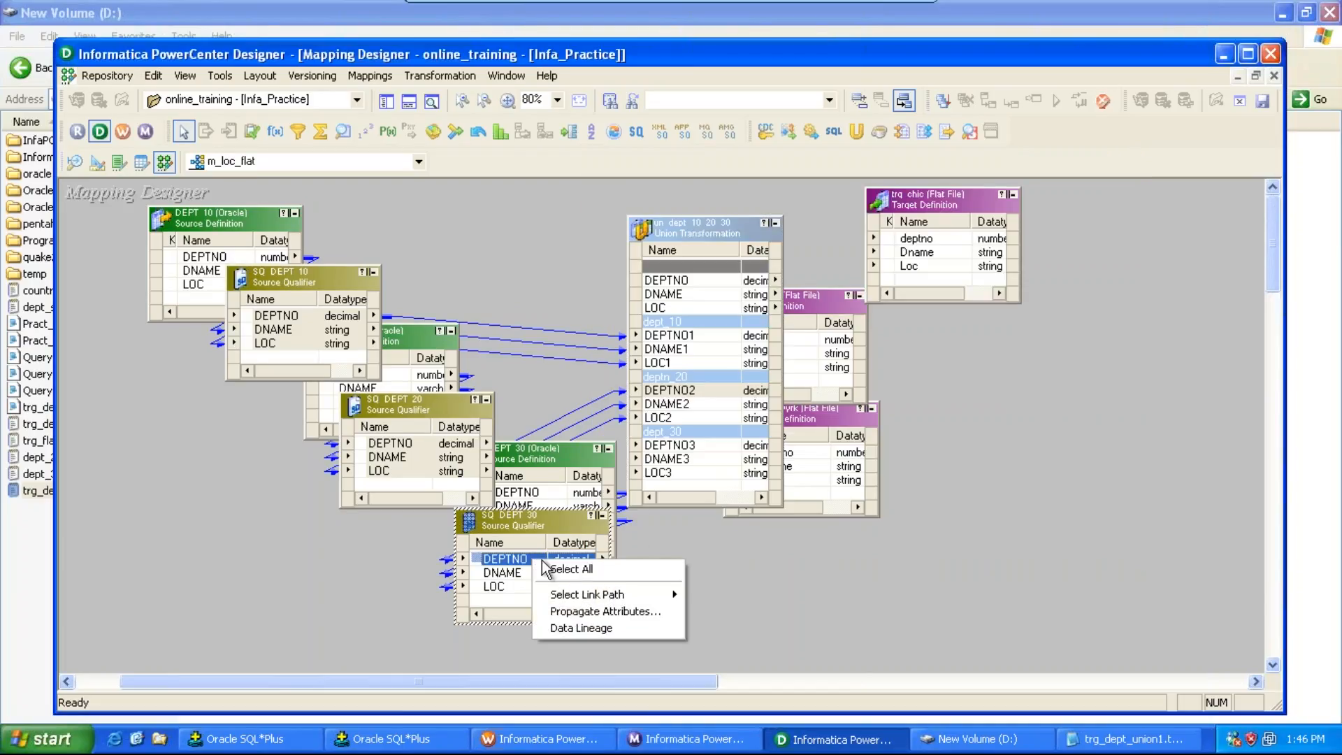
left_click(553, 567)
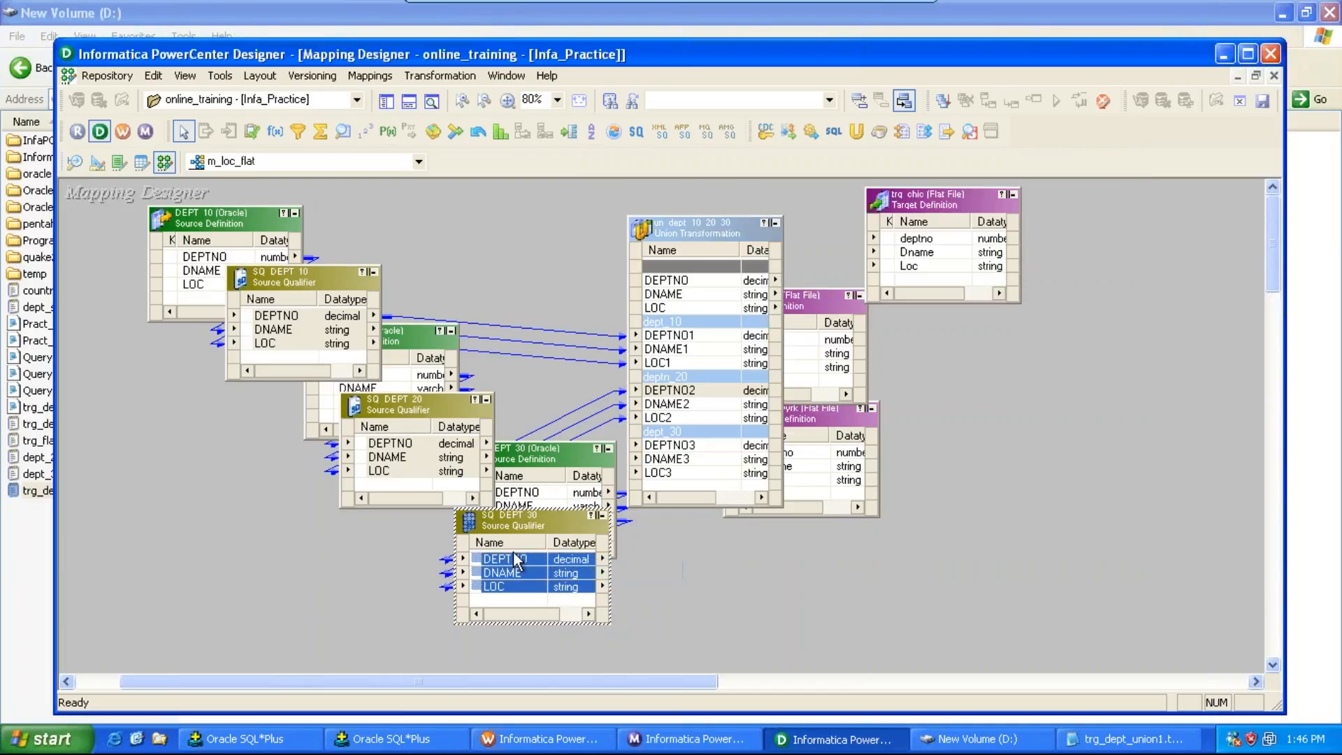
left_click_drag(513, 551, 671, 448)
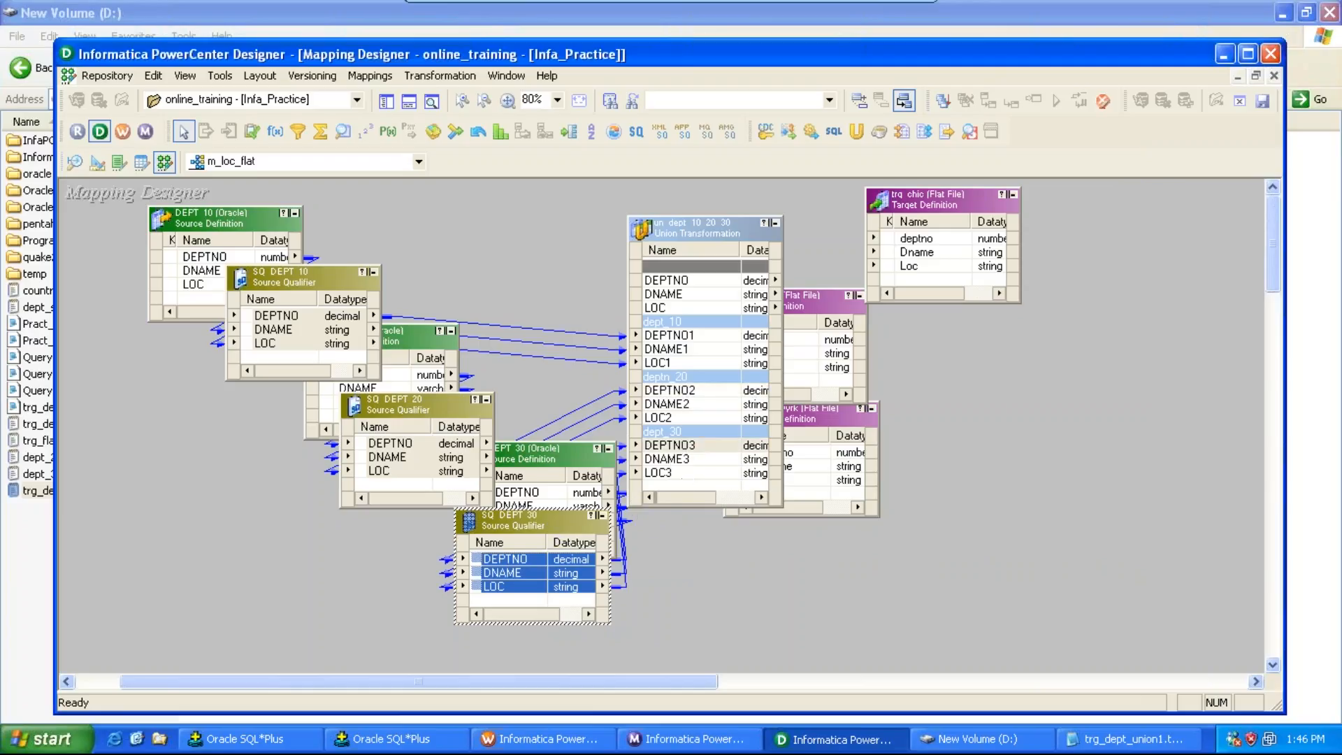
key("ctrl+s")
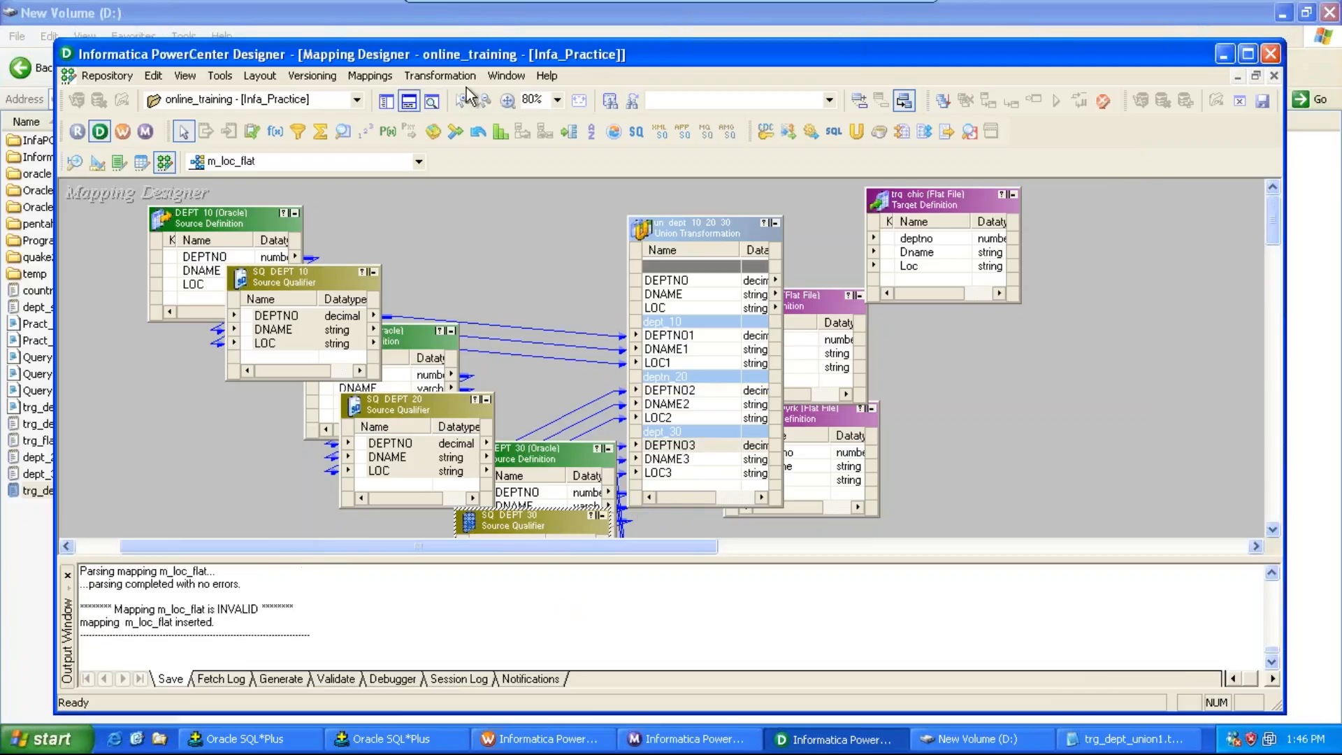
left_click(429, 102)
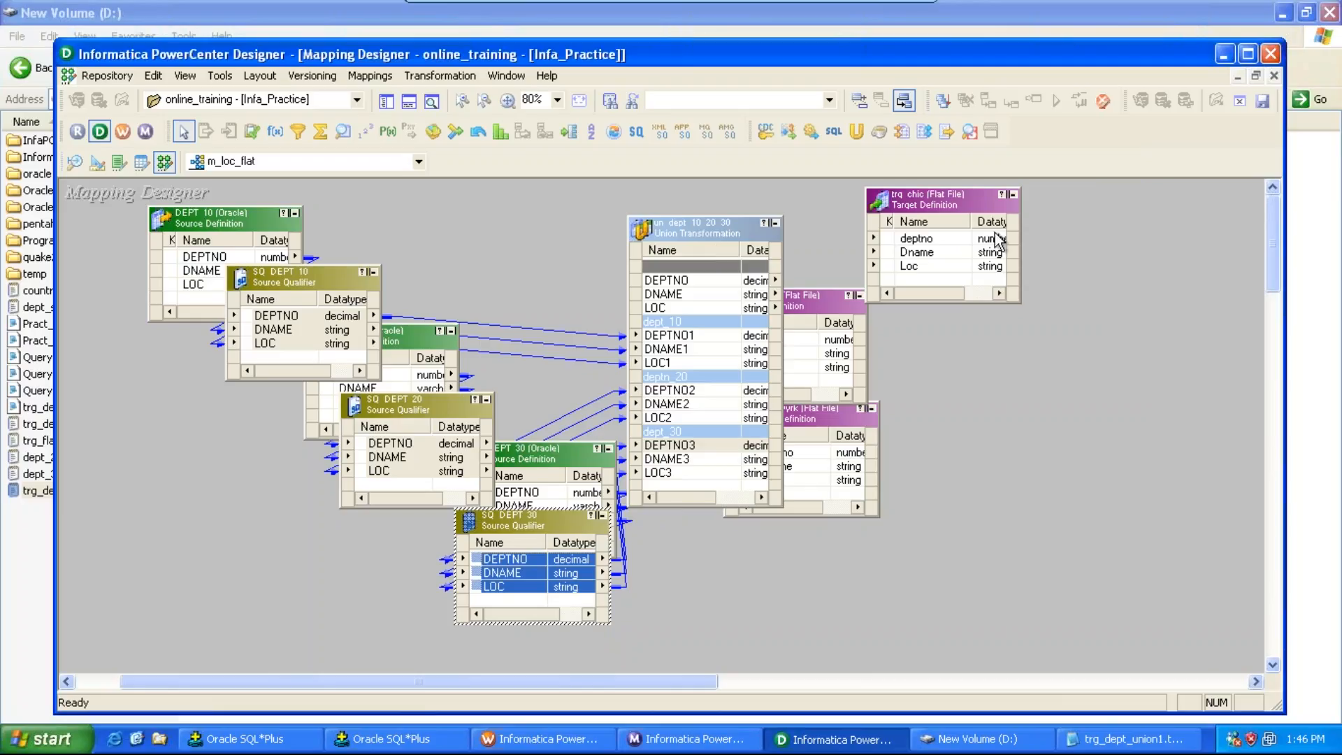
Step: Rearrange the Chicago, Dallas and New York target definitions on the right and shift the union transformation left
left_click(960, 202)
left_click_drag(979, 203, 1048, 207)
left_click_drag(808, 295, 983, 313)
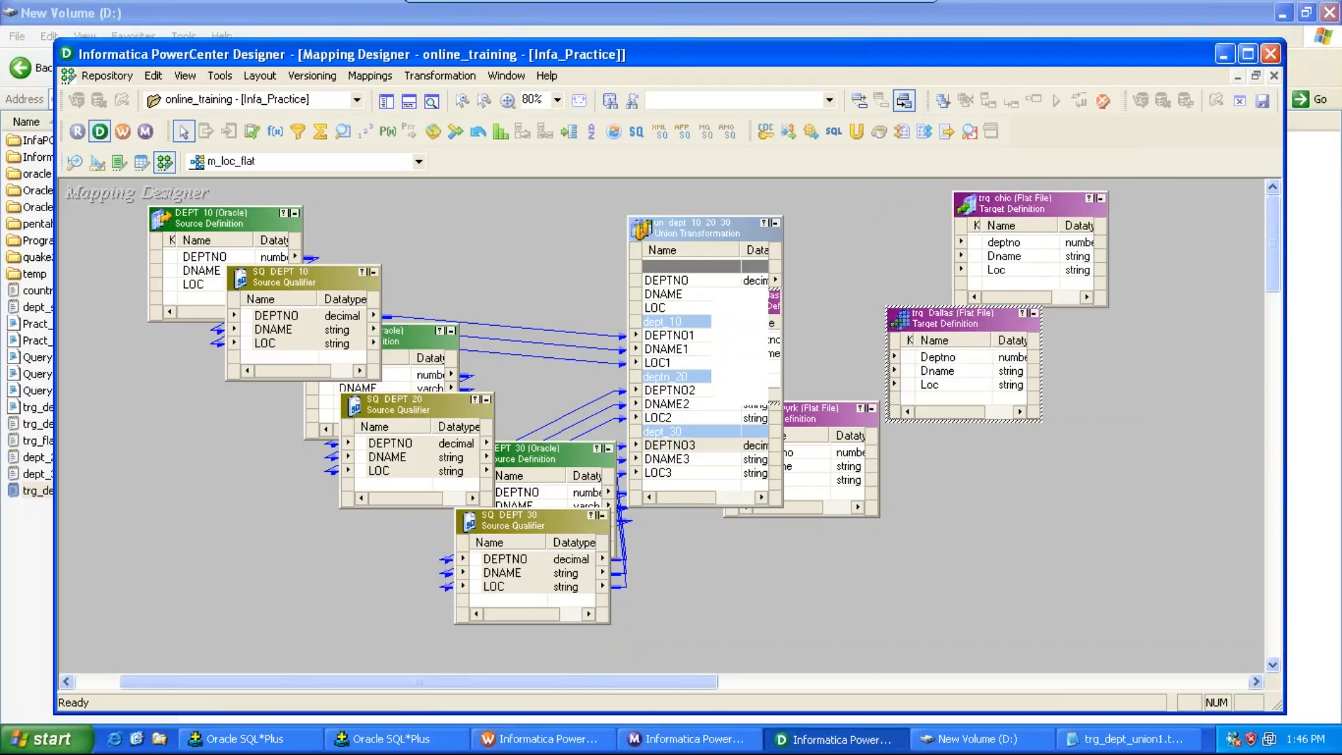
left_click_drag(803, 410, 997, 420)
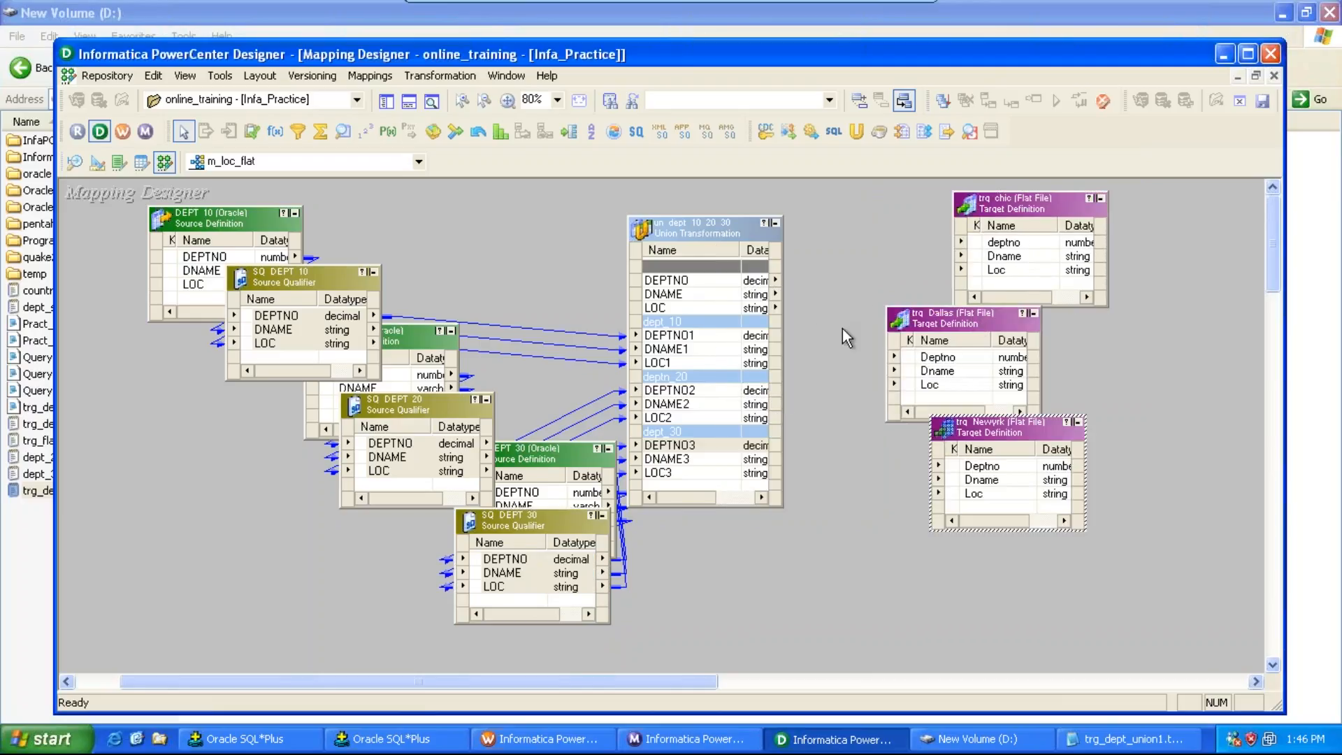
left_click_drag(698, 219, 596, 211)
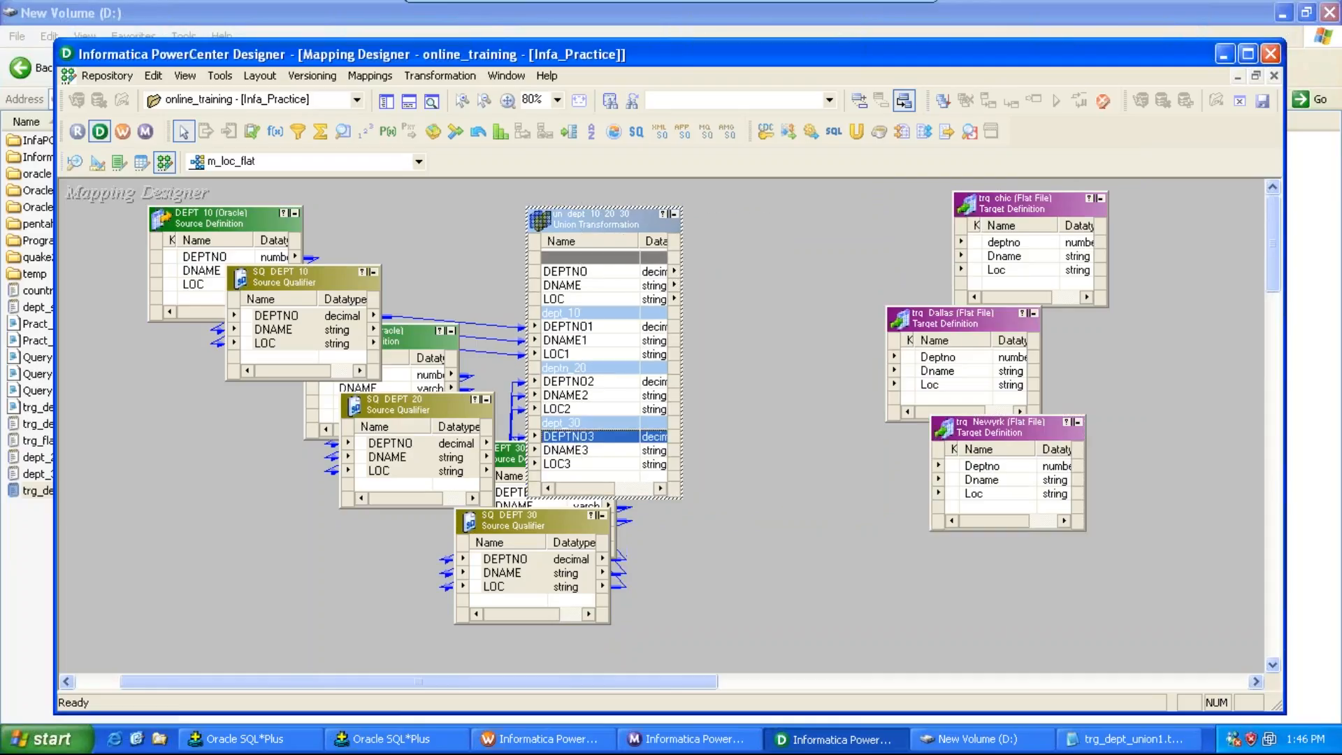
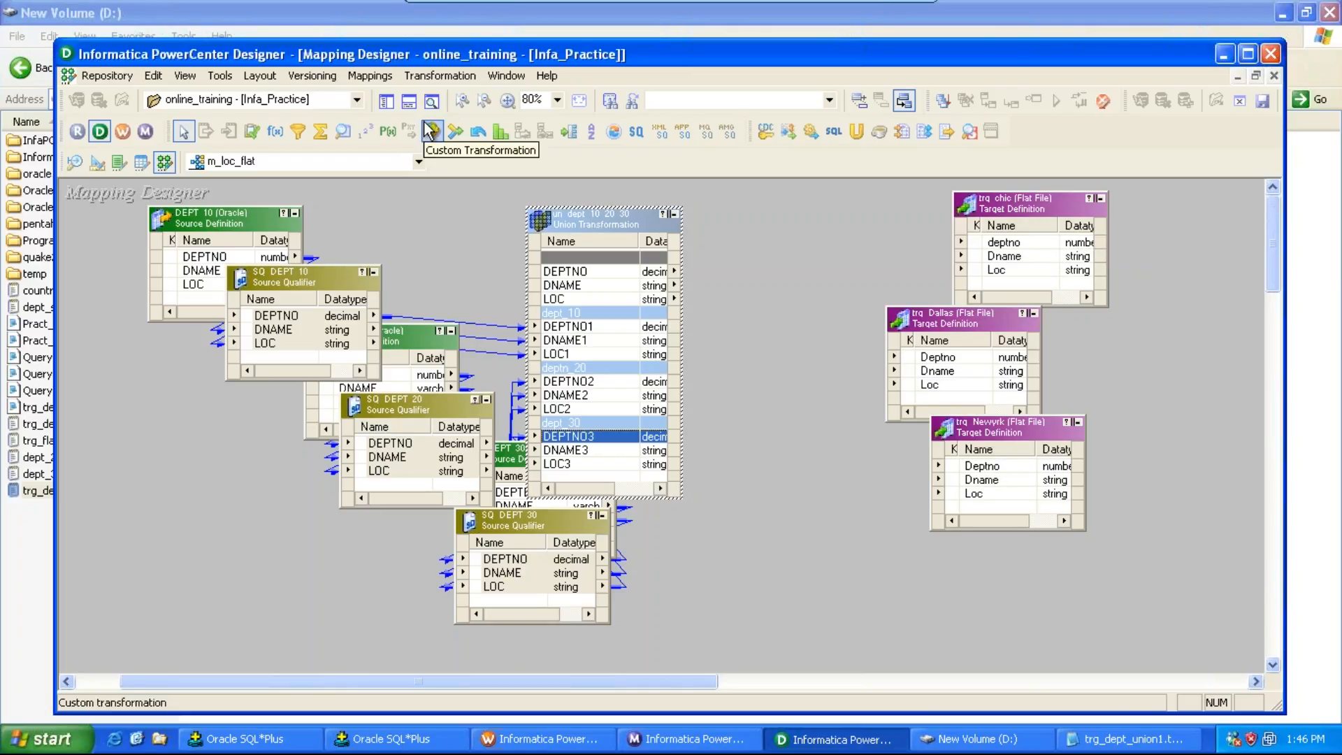
Step: Create a Router transformation named rtr_loc
left_click(431, 72)
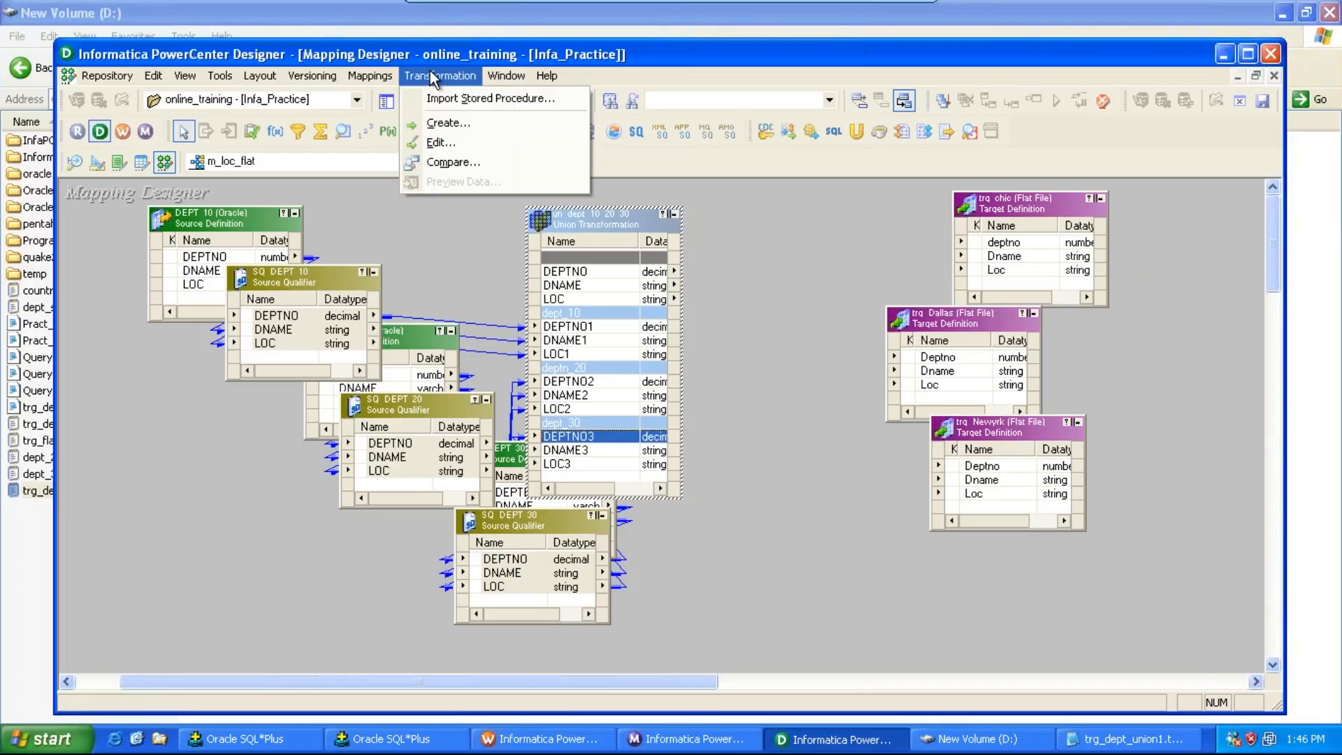
left_click(461, 126)
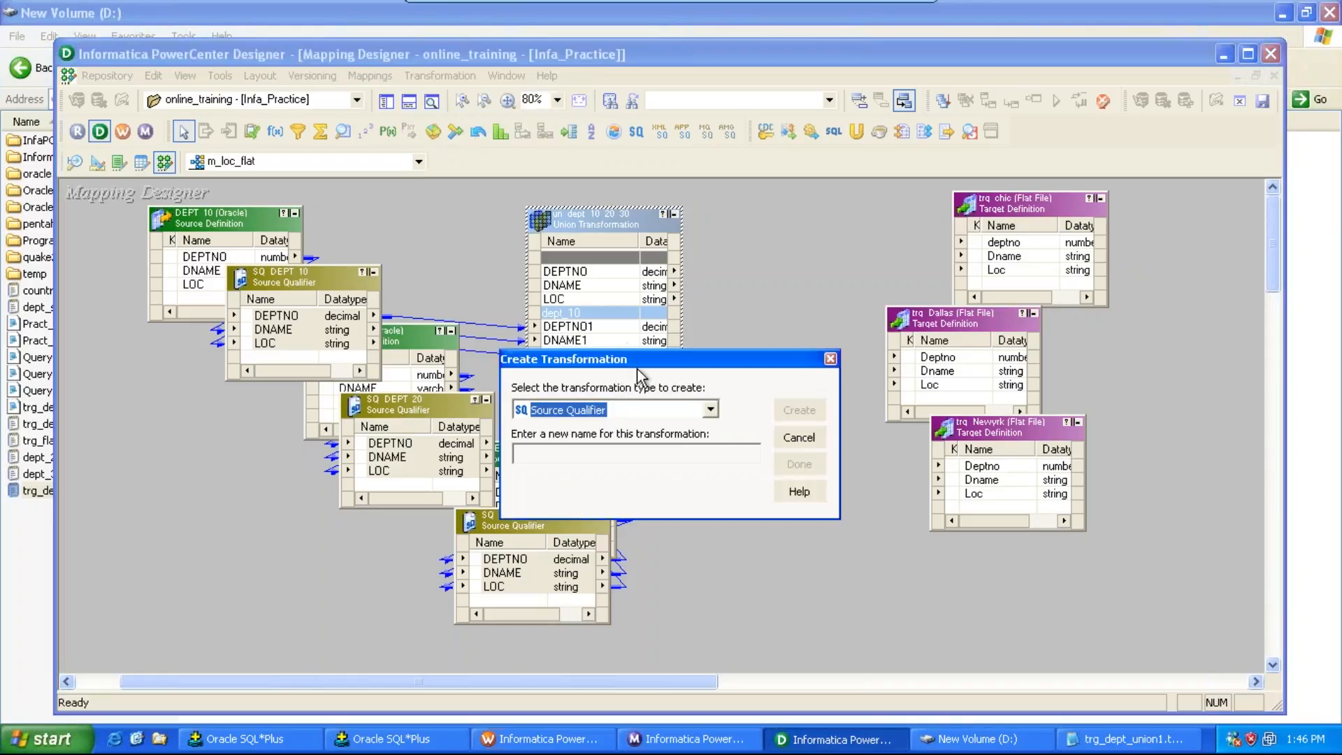
left_click_drag(699, 356, 705, 249)
left_click(717, 308)
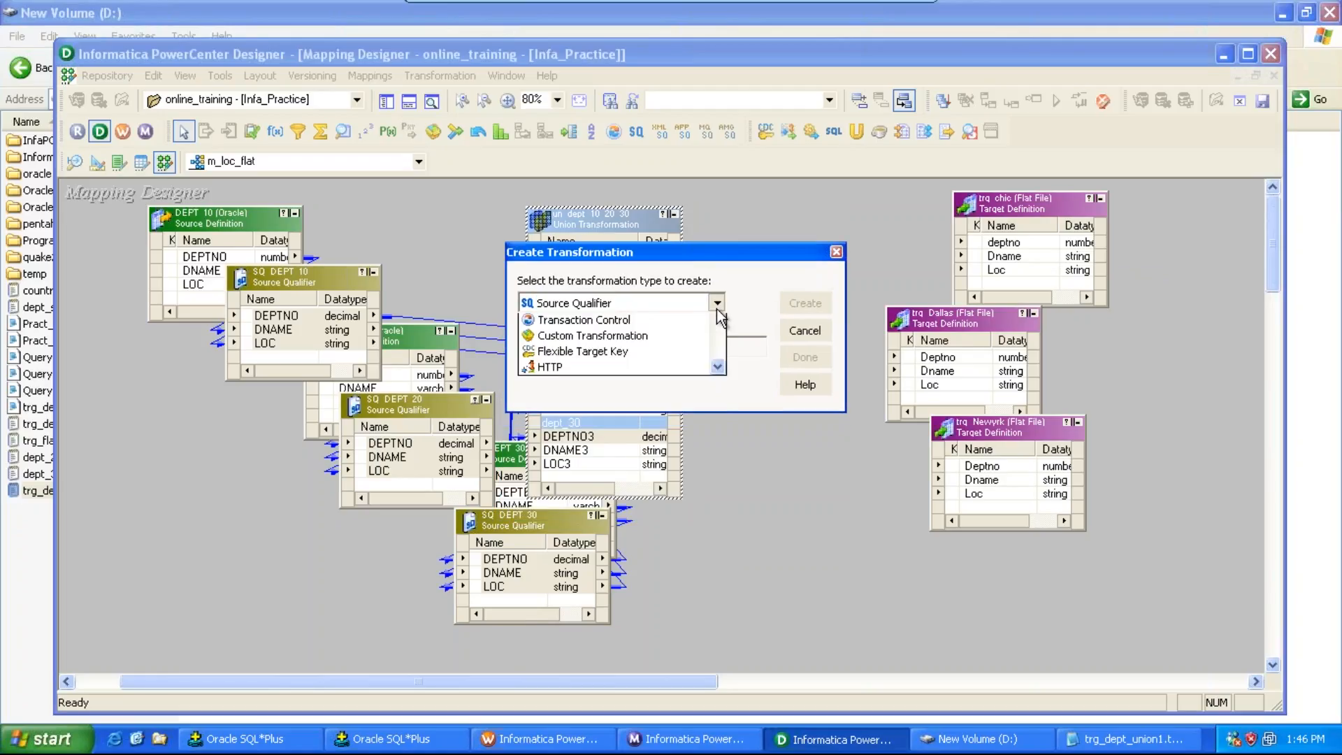
key("Down")
key("Down")
key("Down")
key("Down")
key("Down")
key("Down")
key("Down")
key("Down")
key("Down")
key("Down")
key("Down")
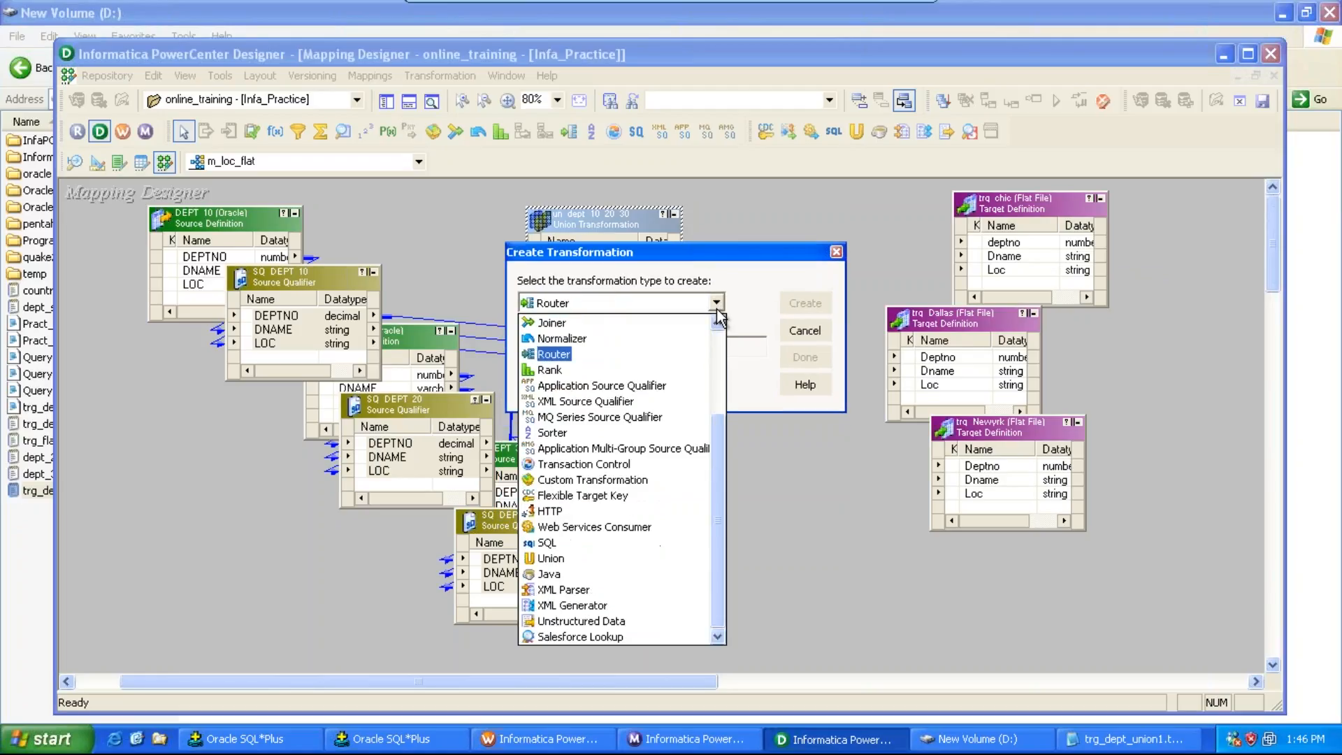
key("Return")
key("Tab")
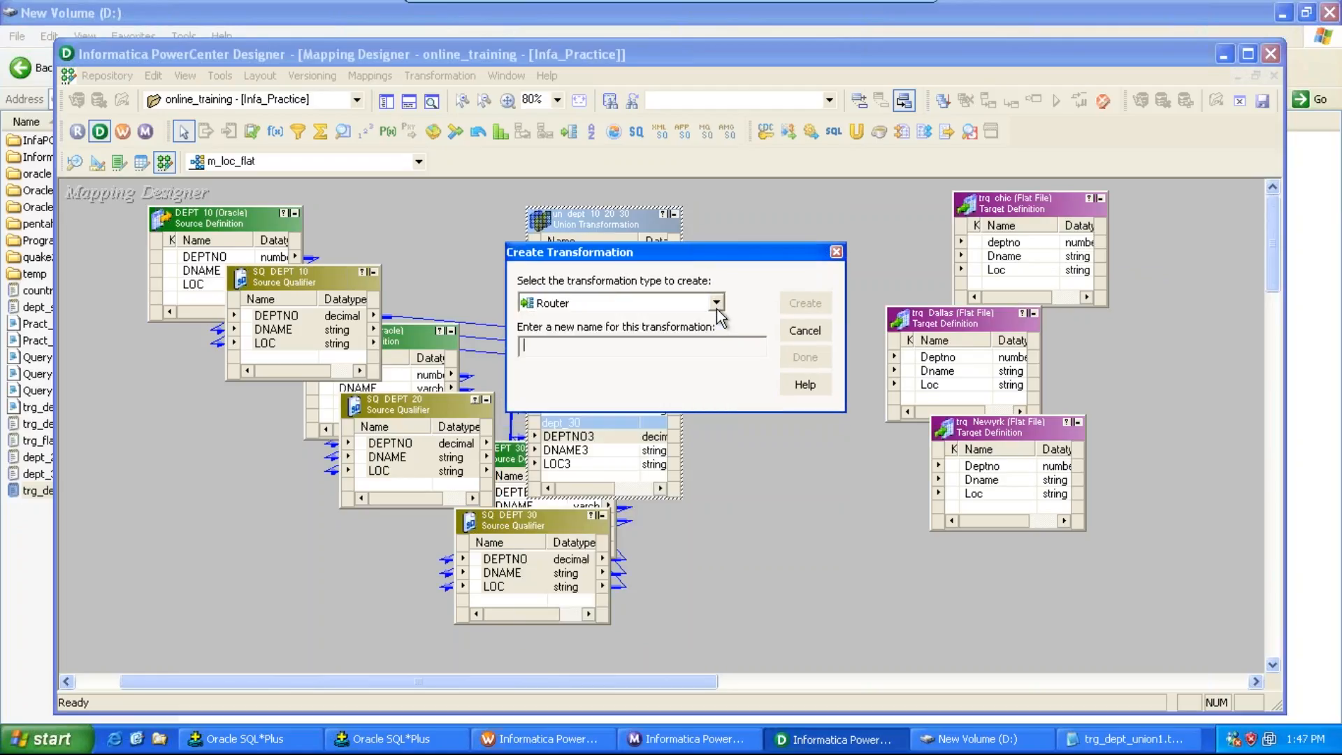
type("rtr_loc")
key("Return")
left_click(818, 352)
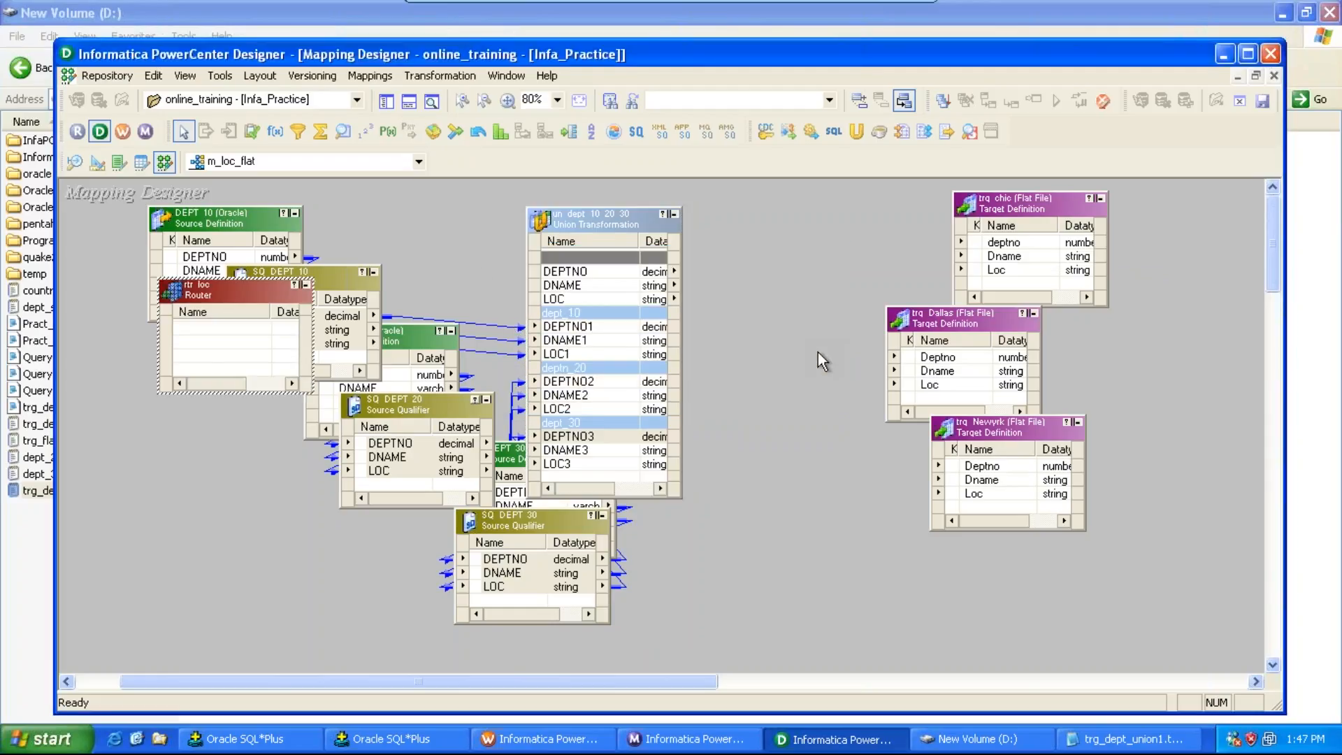
Step: Place rtr_loc beside the union and link the union's DEPTNO, DNAME and LOC outputs into it
left_click_drag(235, 293, 761, 243)
left_click(594, 269)
key("shift+Down")
key("shift+Down")
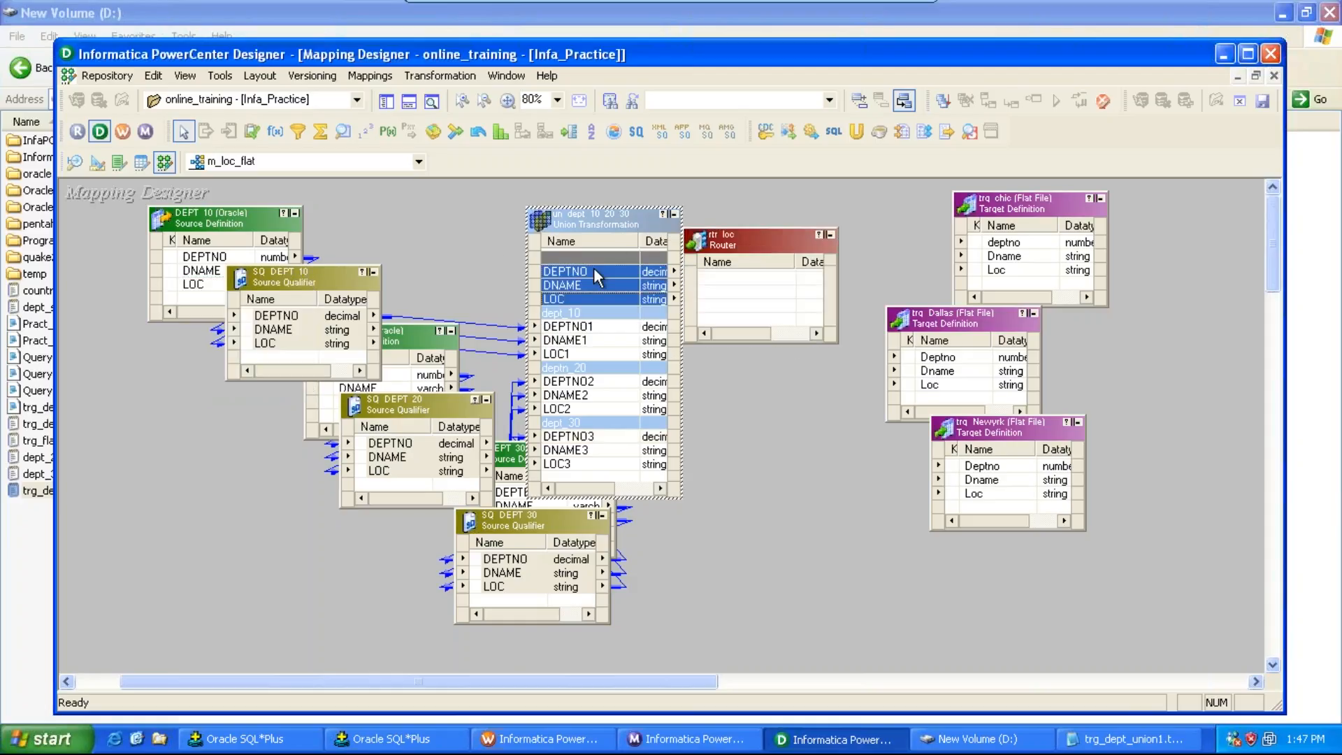
left_click_drag(595, 269, 775, 283)
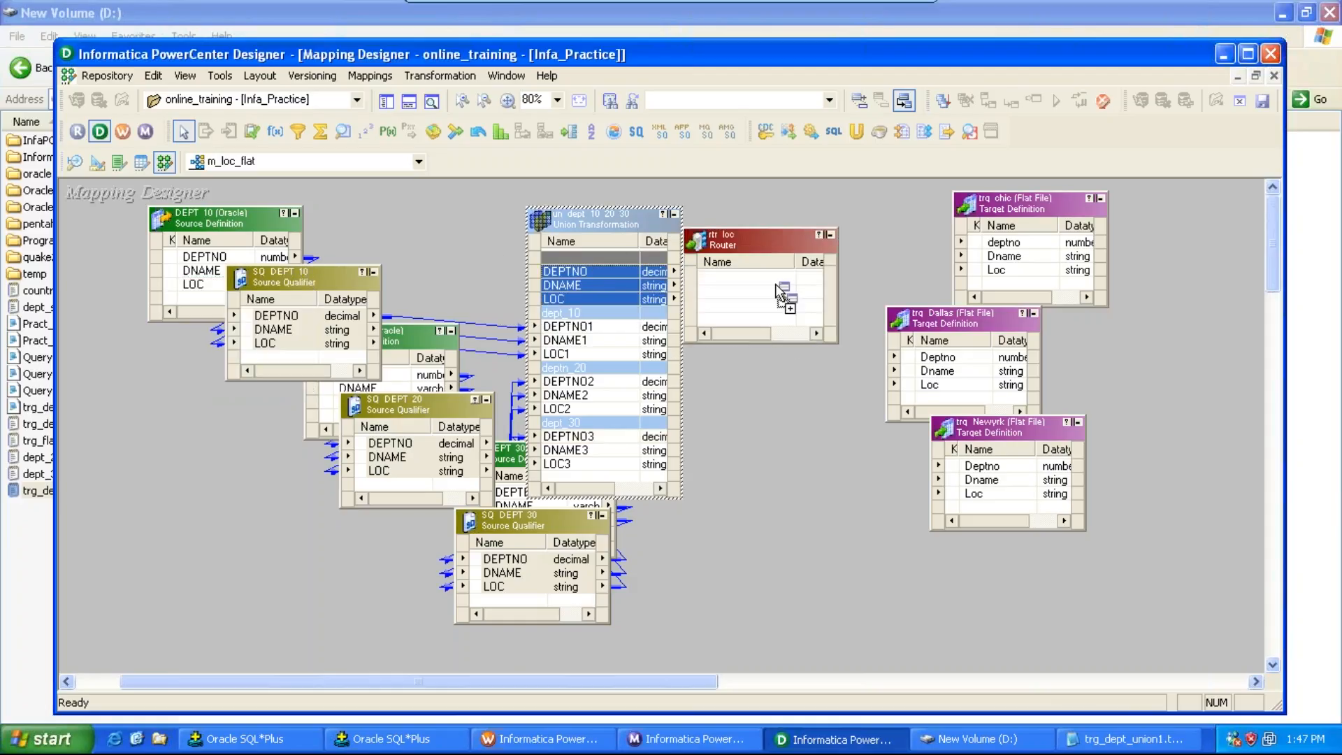
Step: Open rtr_loc's group settings and add three new filter groups
double_click(765, 238)
left_click(786, 199)
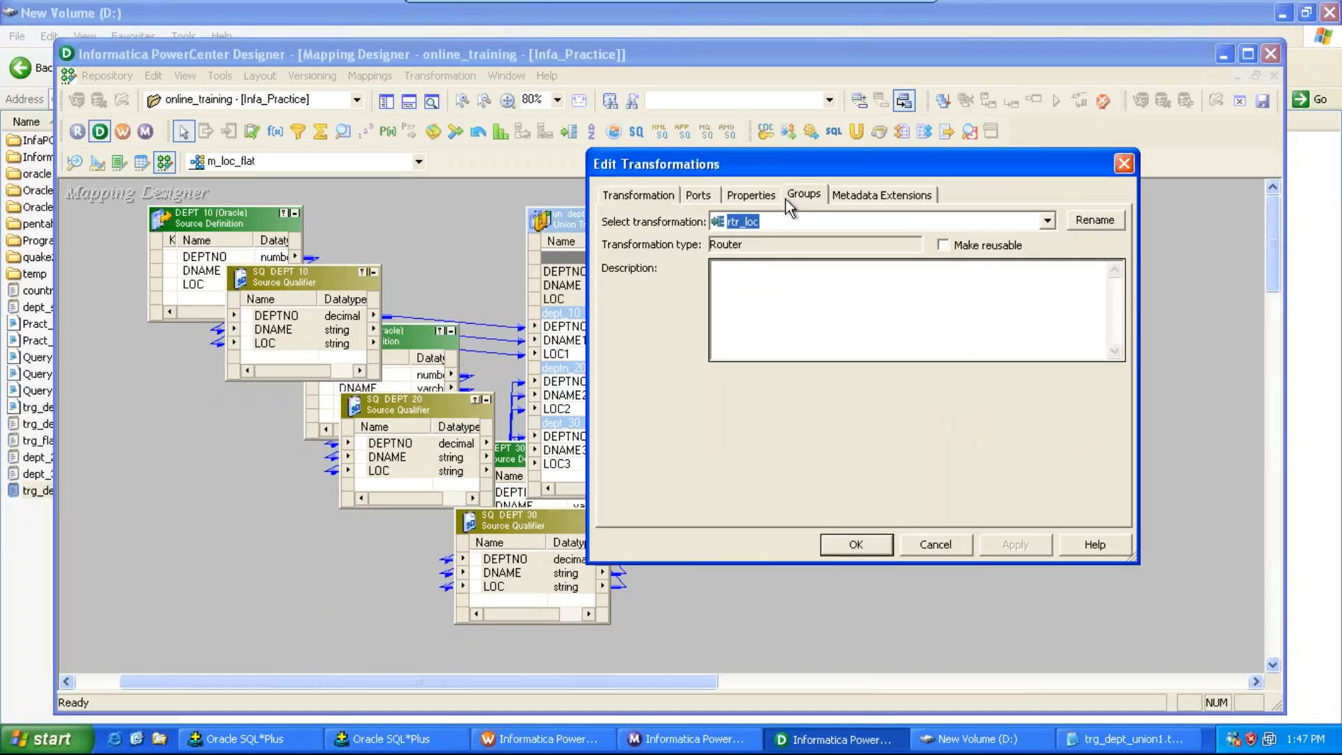
left_click(980, 244)
left_click(980, 244)
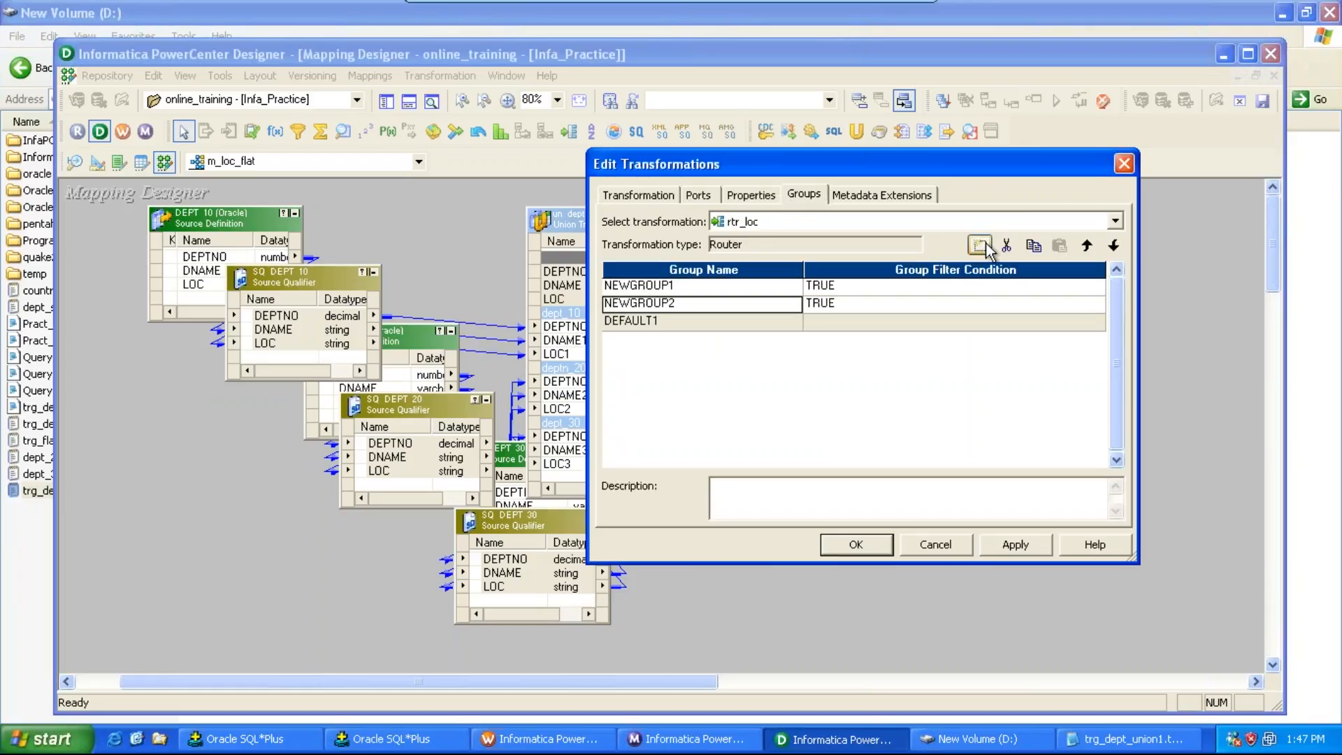
left_click(980, 245)
Step: Rename the three router groups to chicago_loc, nwyrk and dallas
left_click(723, 288)
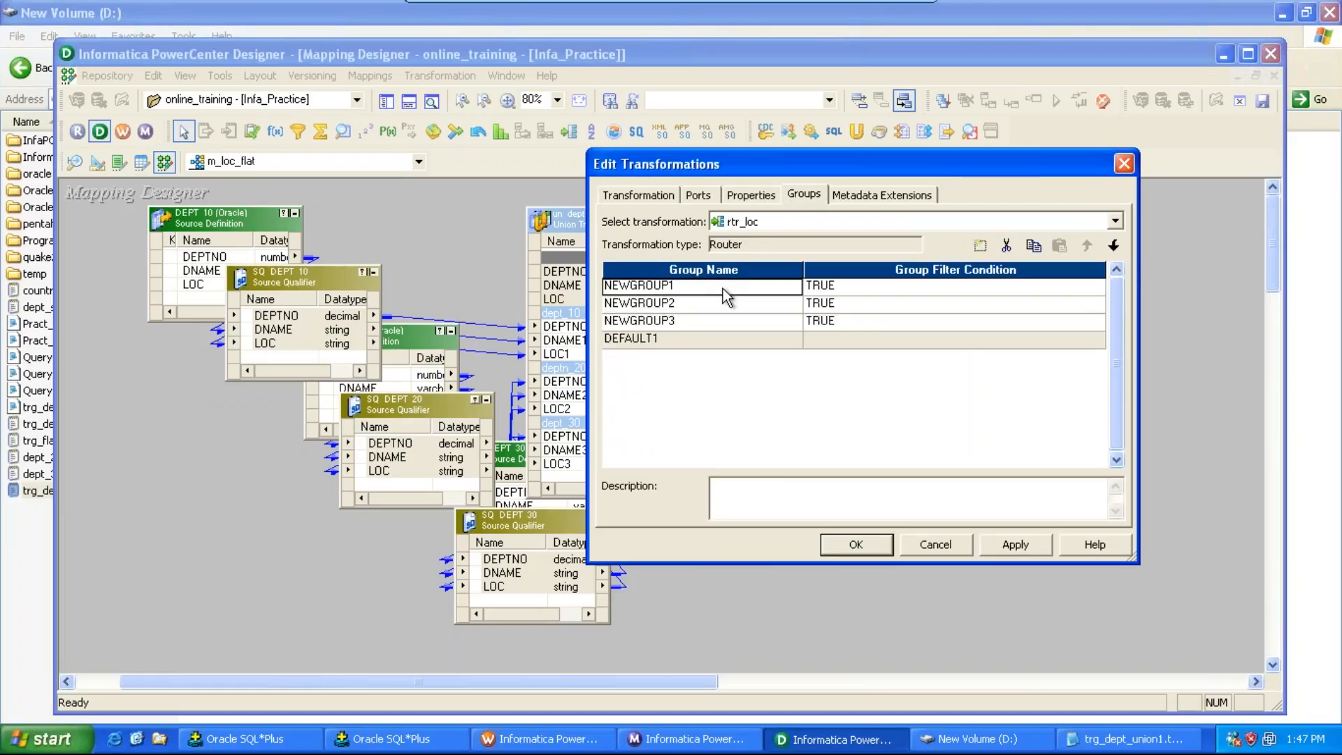
type("cjic")
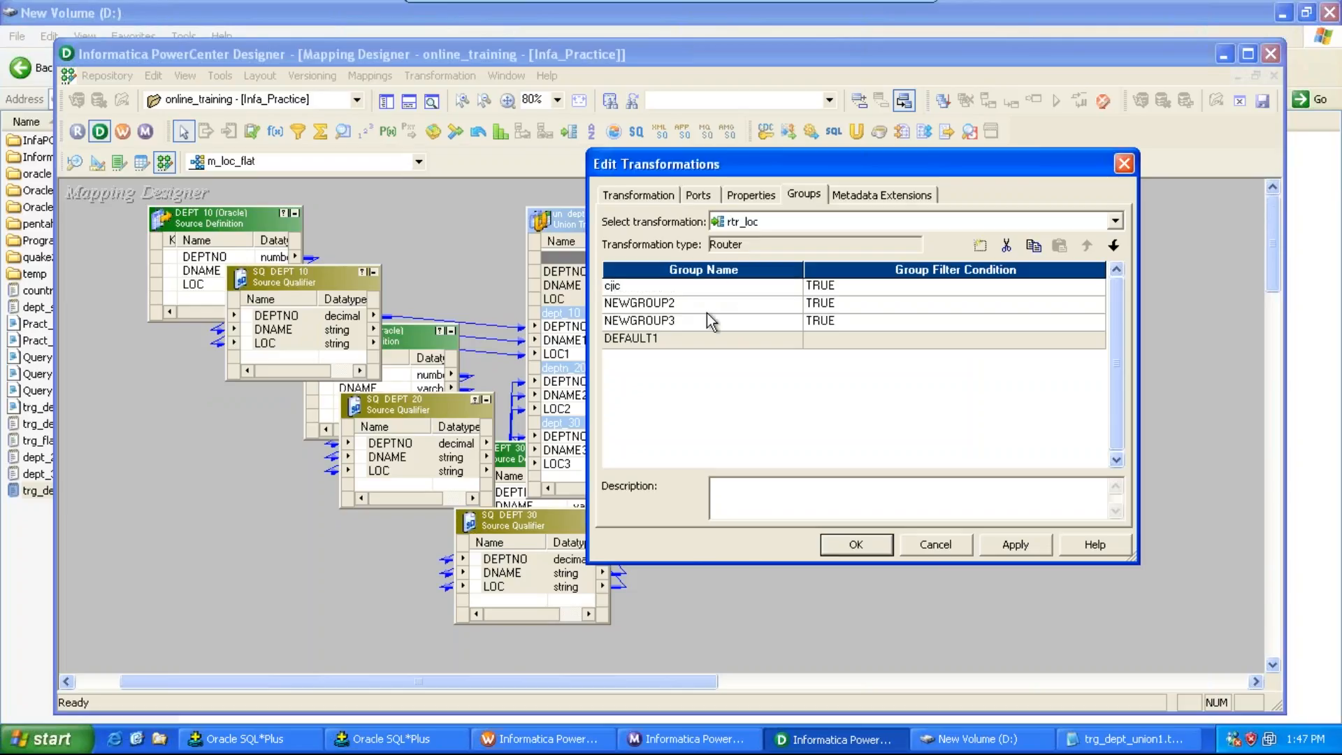
left_click(702, 303)
left_click(661, 285)
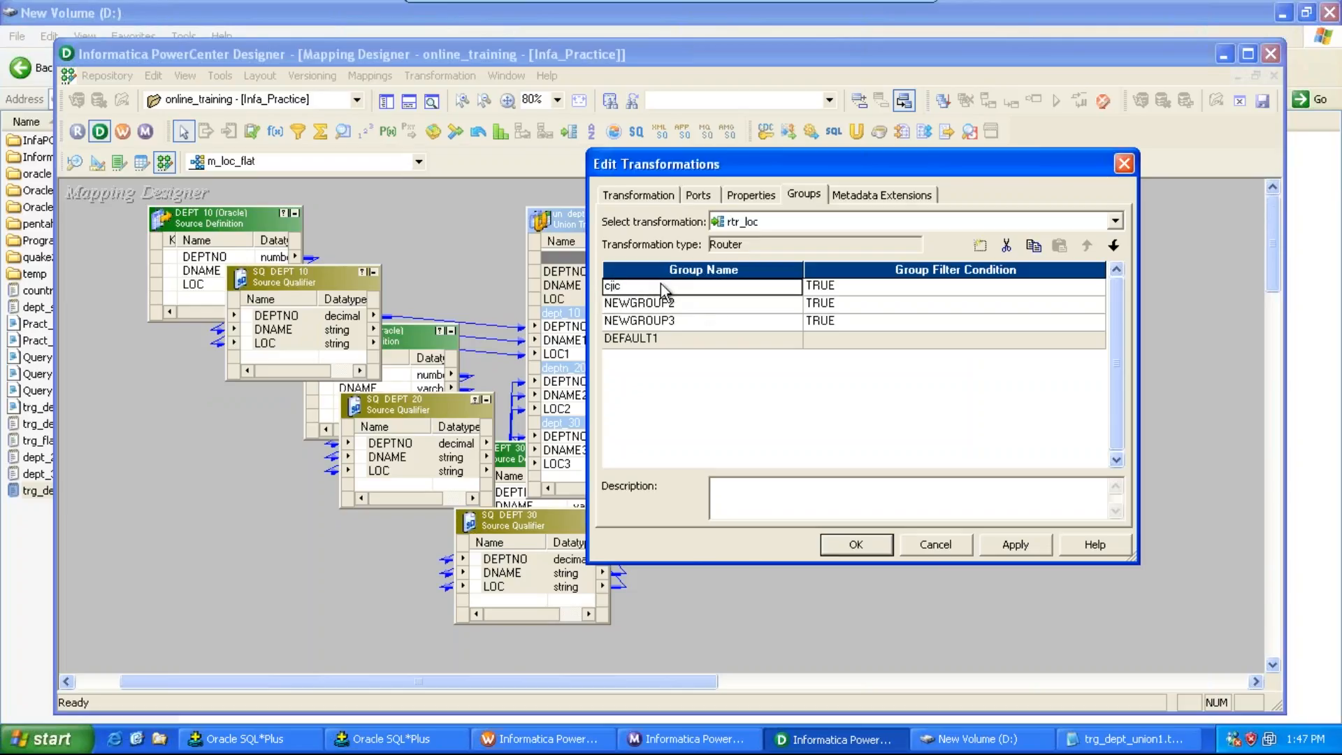
type("chica")
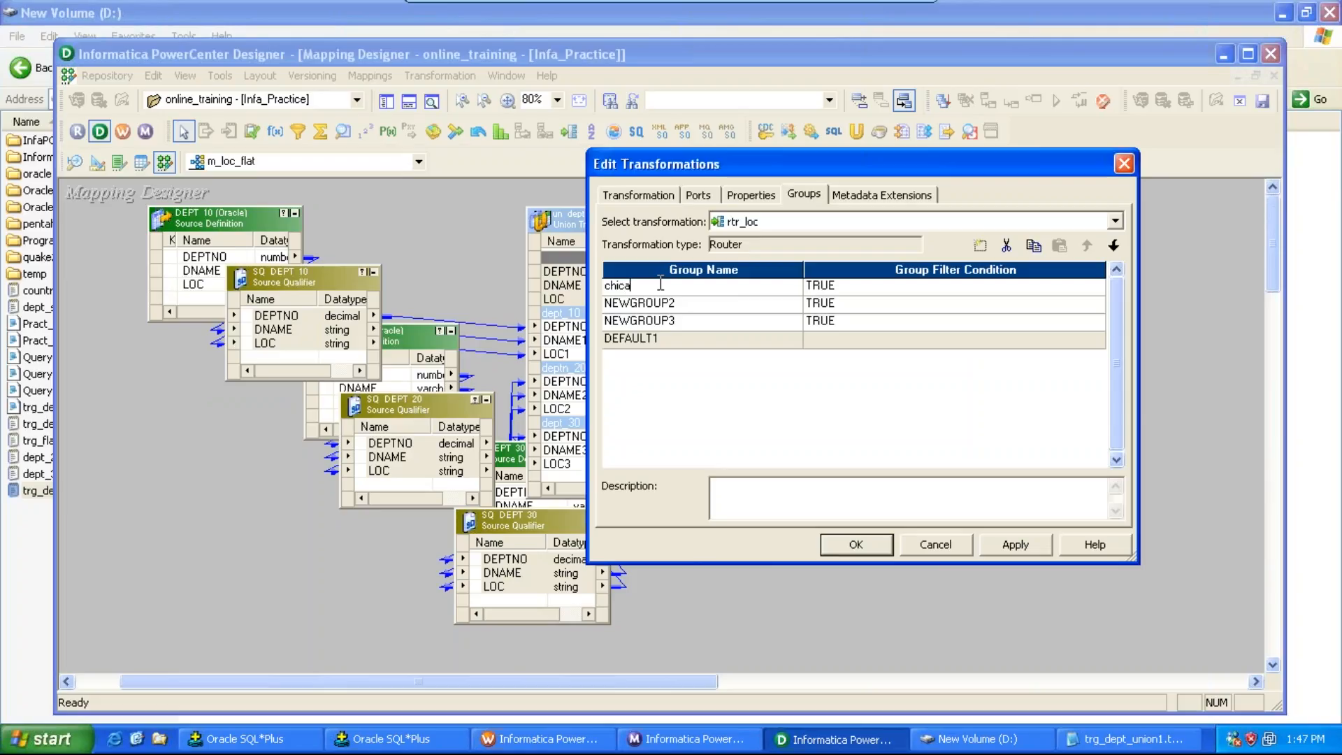
type("go_loc")
left_click(679, 303)
type("nwyrk")
left_click_drag(682, 303, 596, 302)
key("BackSpace")
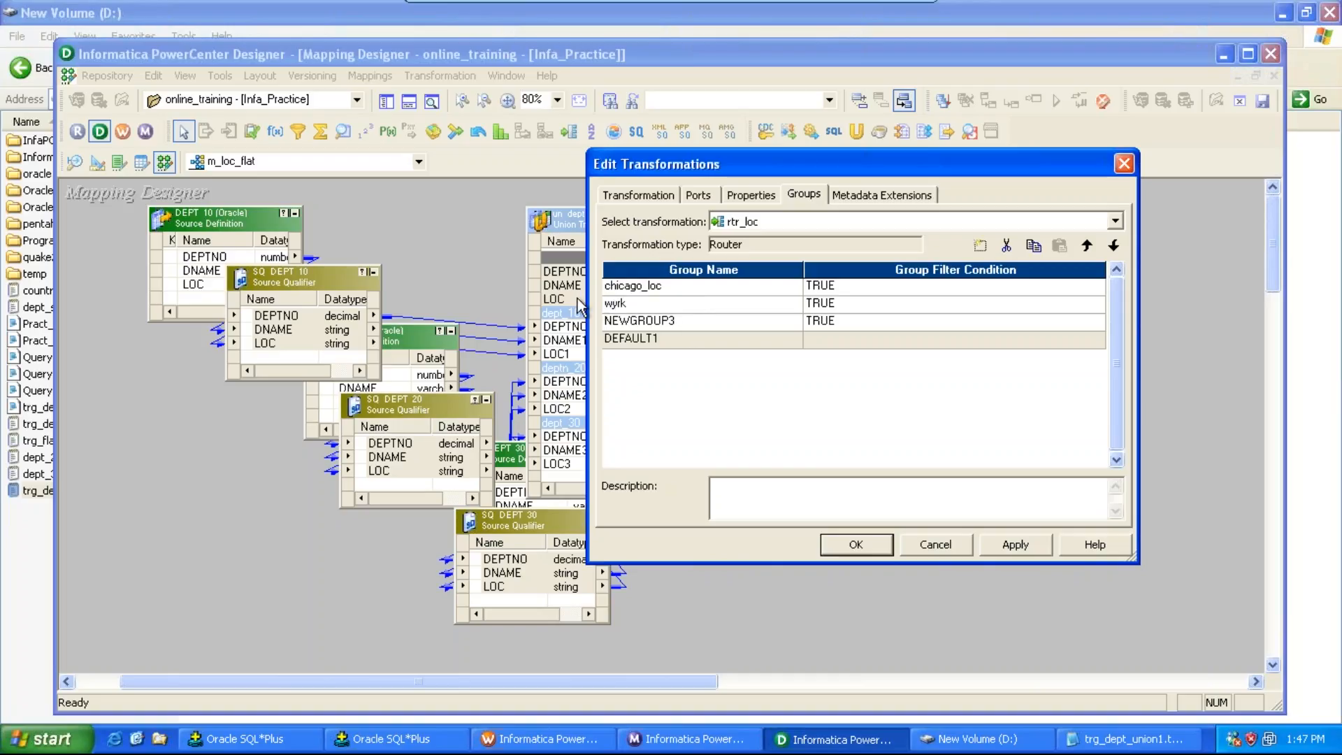
type("n")
left_click(683, 323)
type("dallas")
key("Return")
Step: Set the chicago_loc group's filter condition to LOC = 'CHICAGO' and validate the expression
left_click(962, 289)
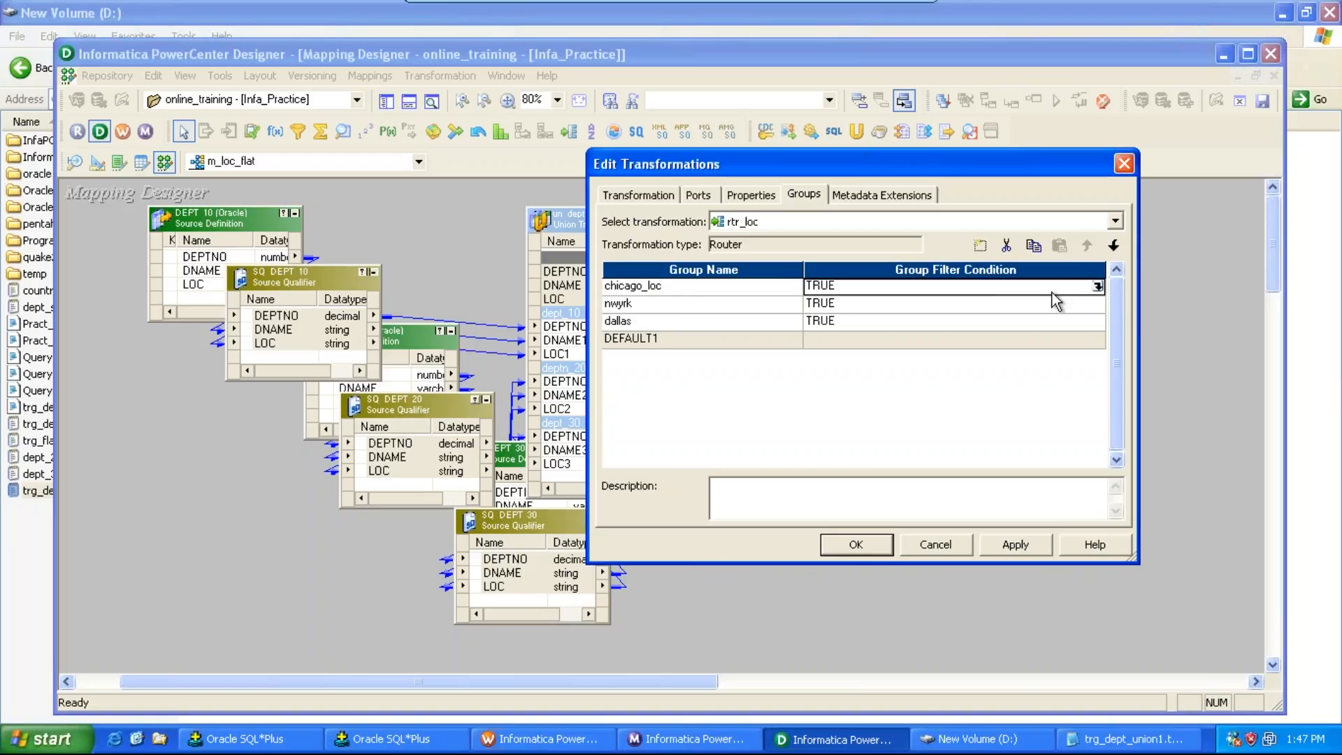
left_click(1098, 286)
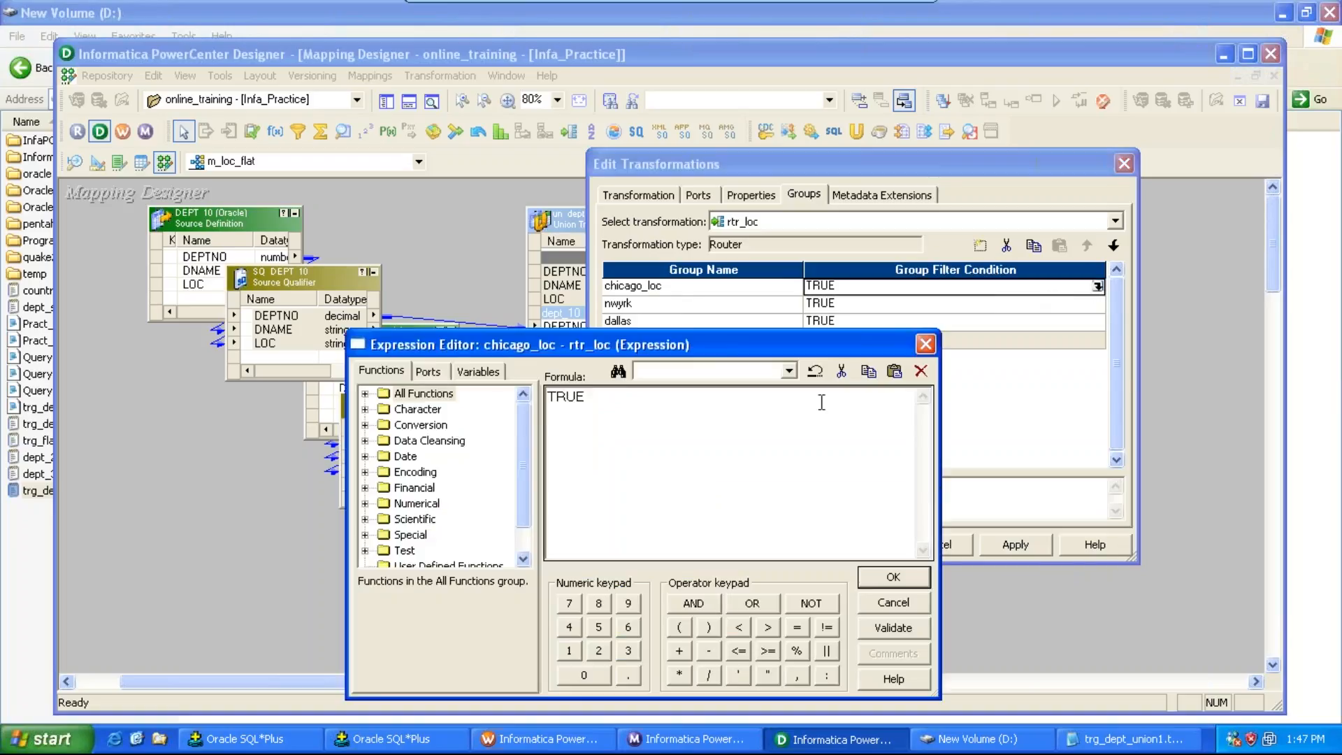
double_click(565, 397)
type("loc = 'CHICAGO")
left_click(908, 628)
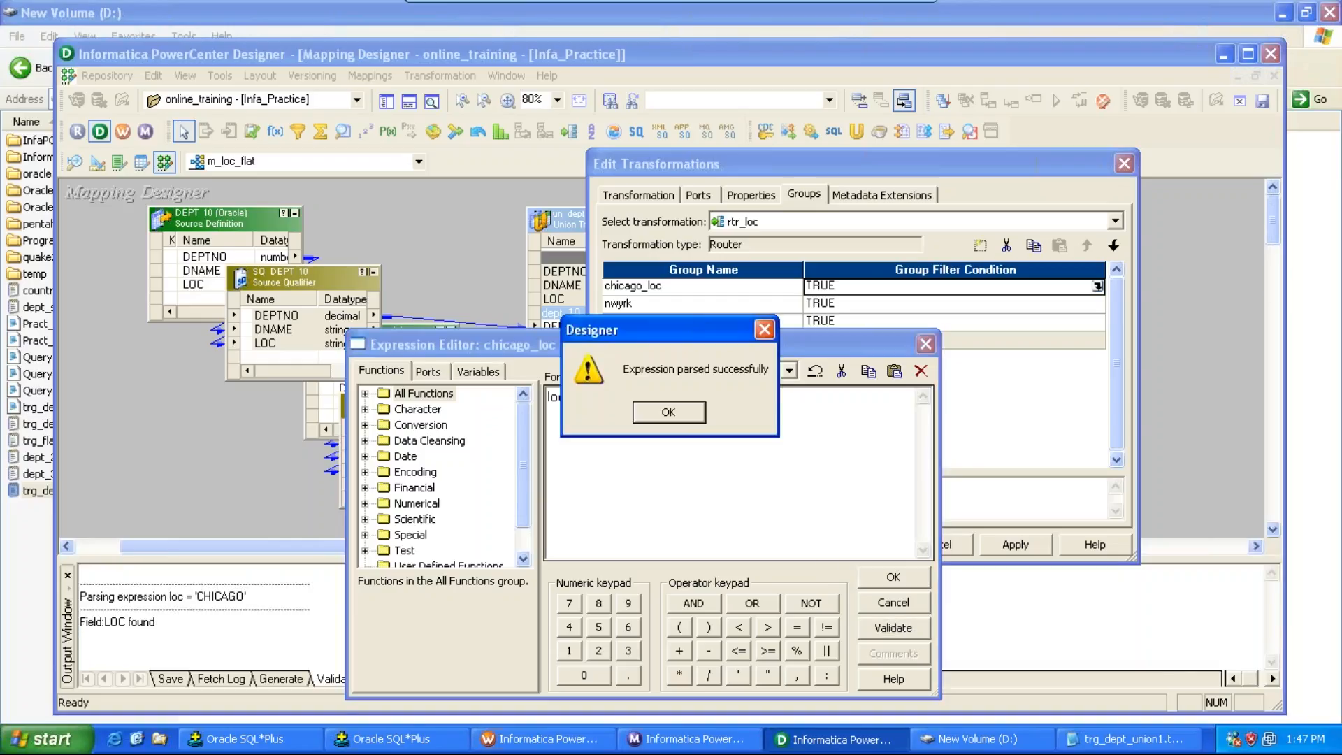
left_click(668, 412)
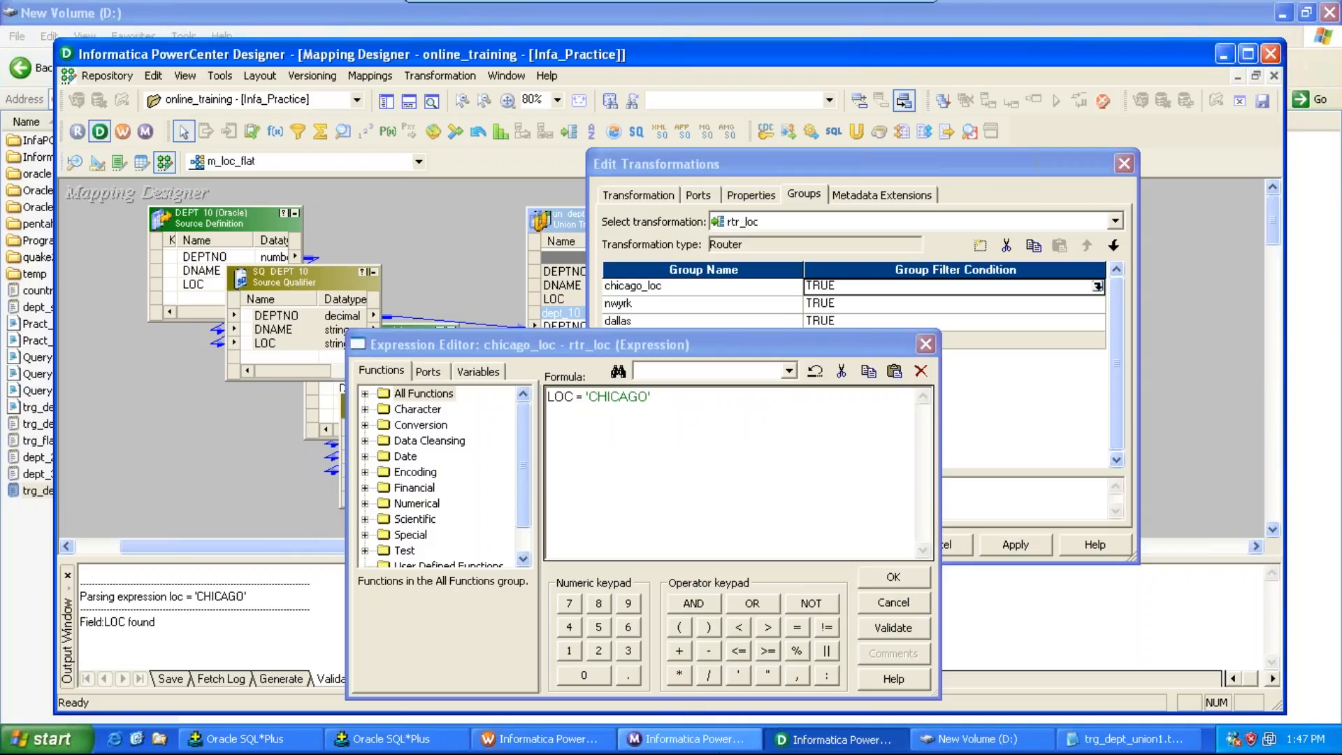
Step: Switch to SQL*Plus and query all rows of the dept table
left_click(396, 740)
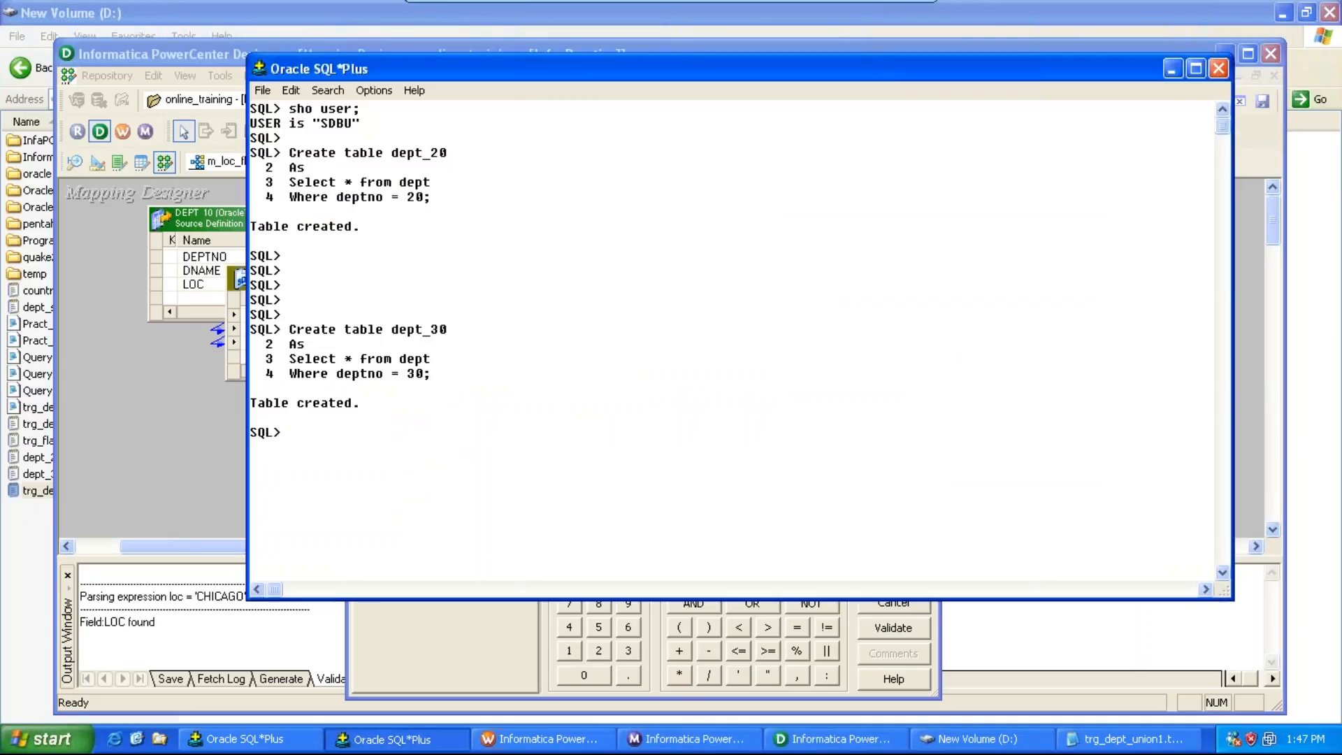
left_click(285, 750)
type("se")
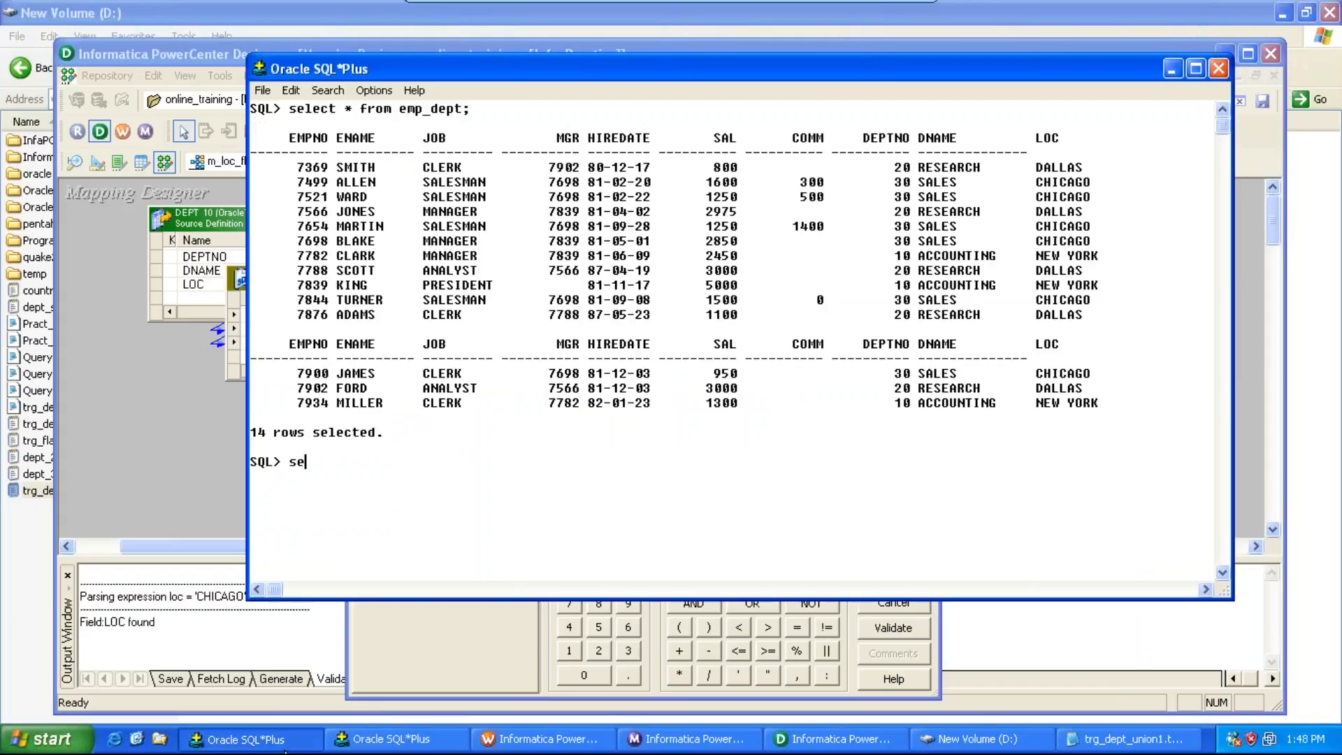
type("lect * from dept;")
key("Return")
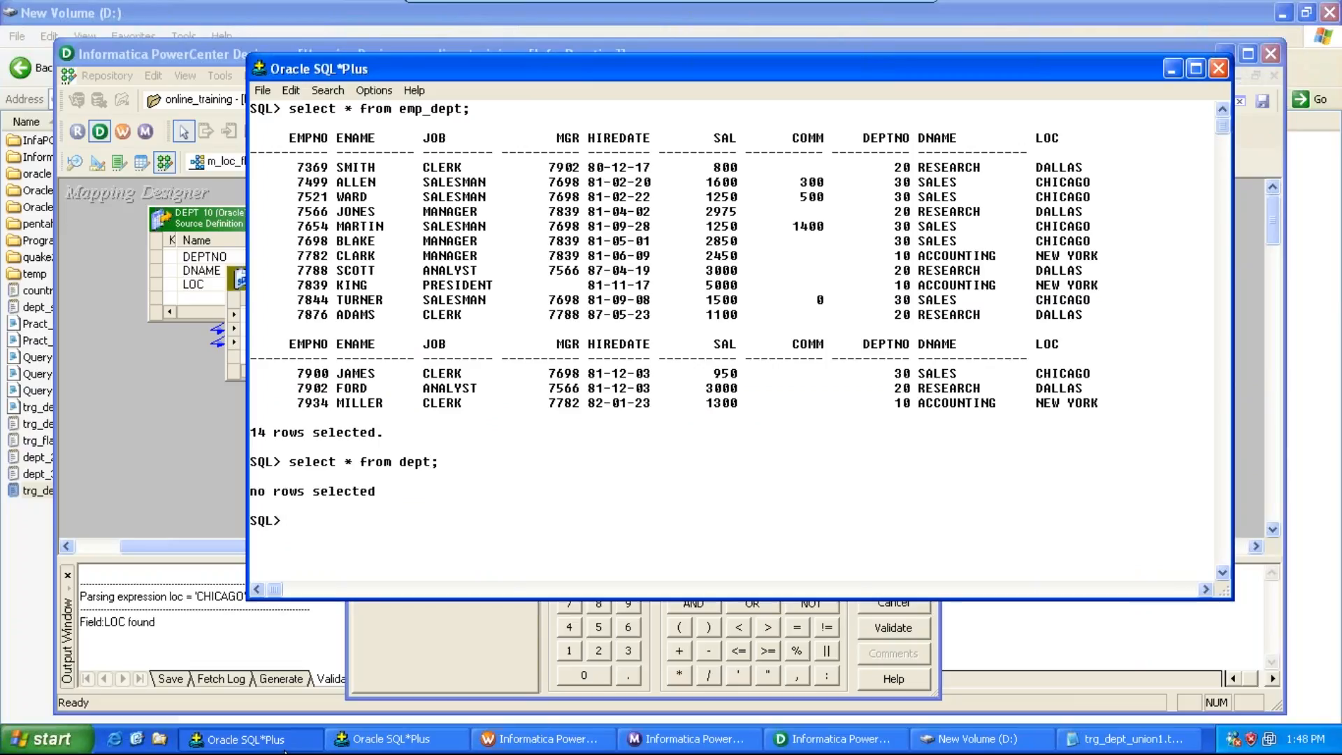
left_click(389, 739)
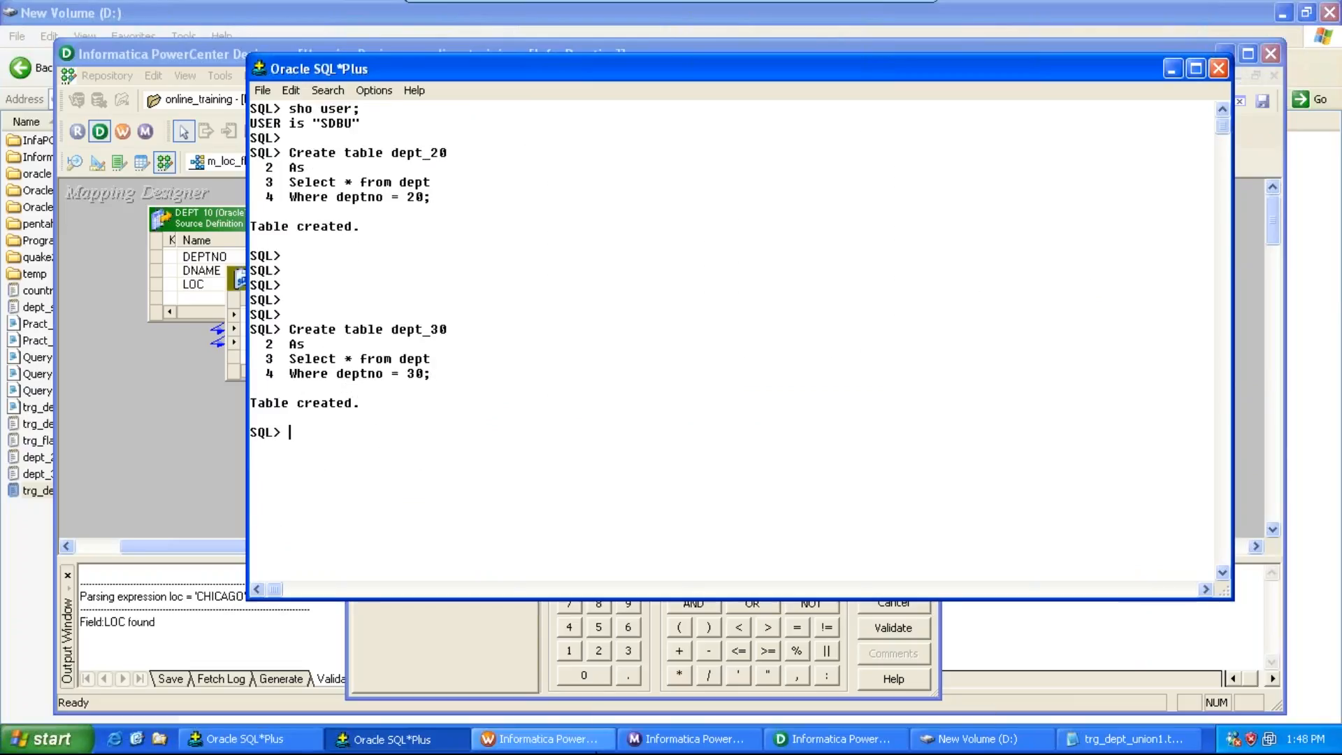
left_click(978, 650)
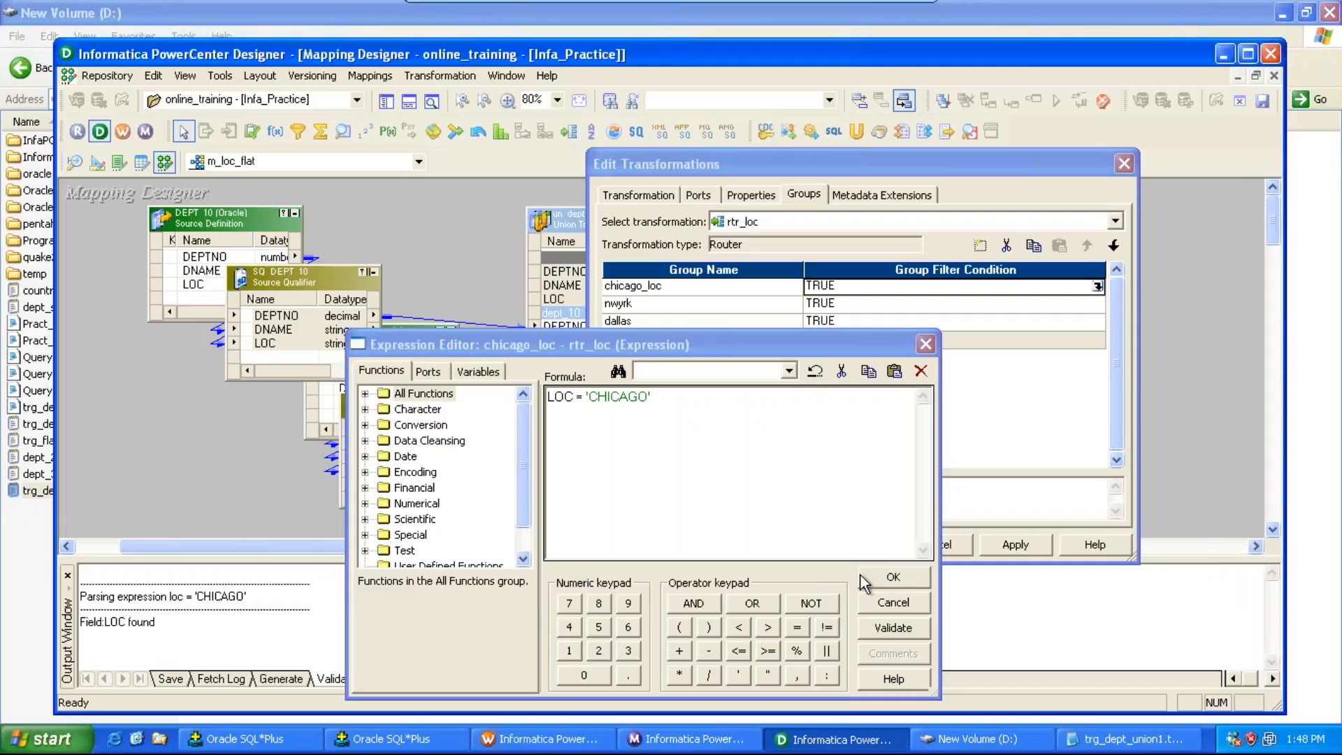
Step: Open dept_20.txt and dept_30.txt on the D: drive to inspect their contents, then return to SQL*Plus
left_click(998, 746)
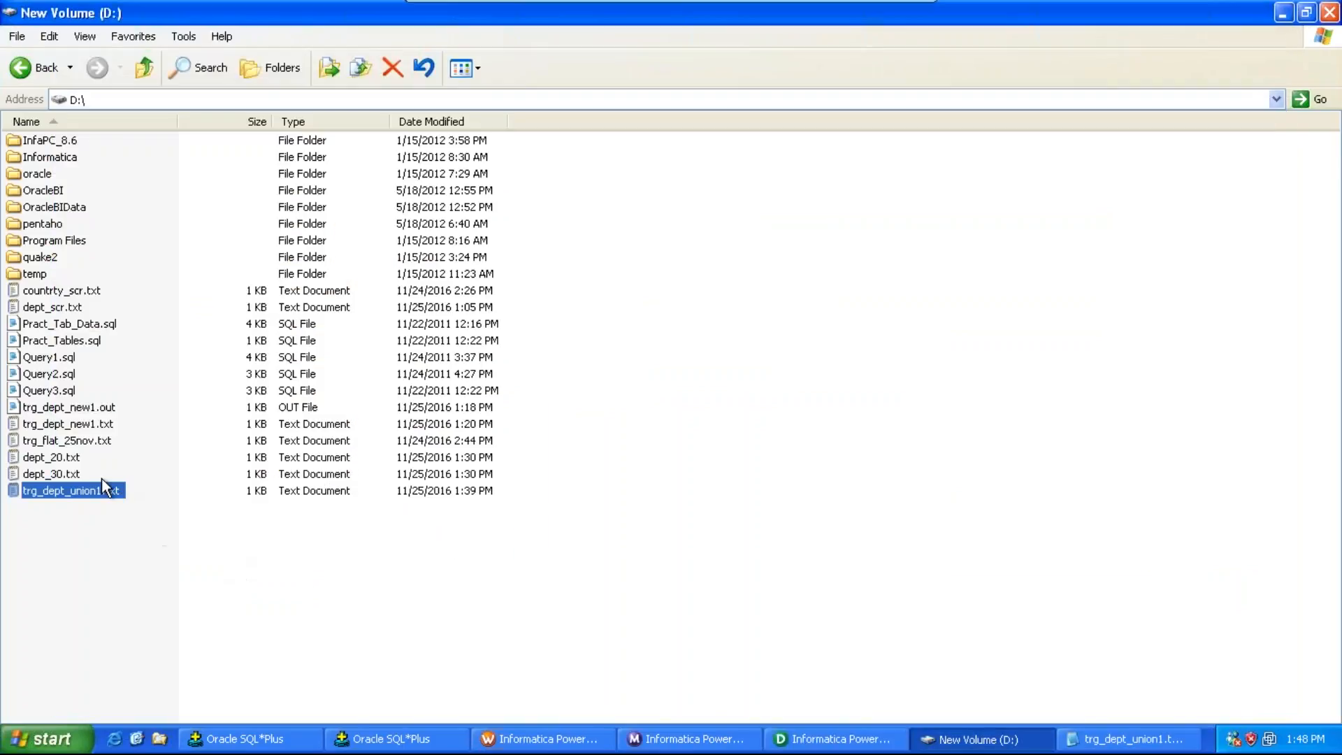
double_click(70, 457)
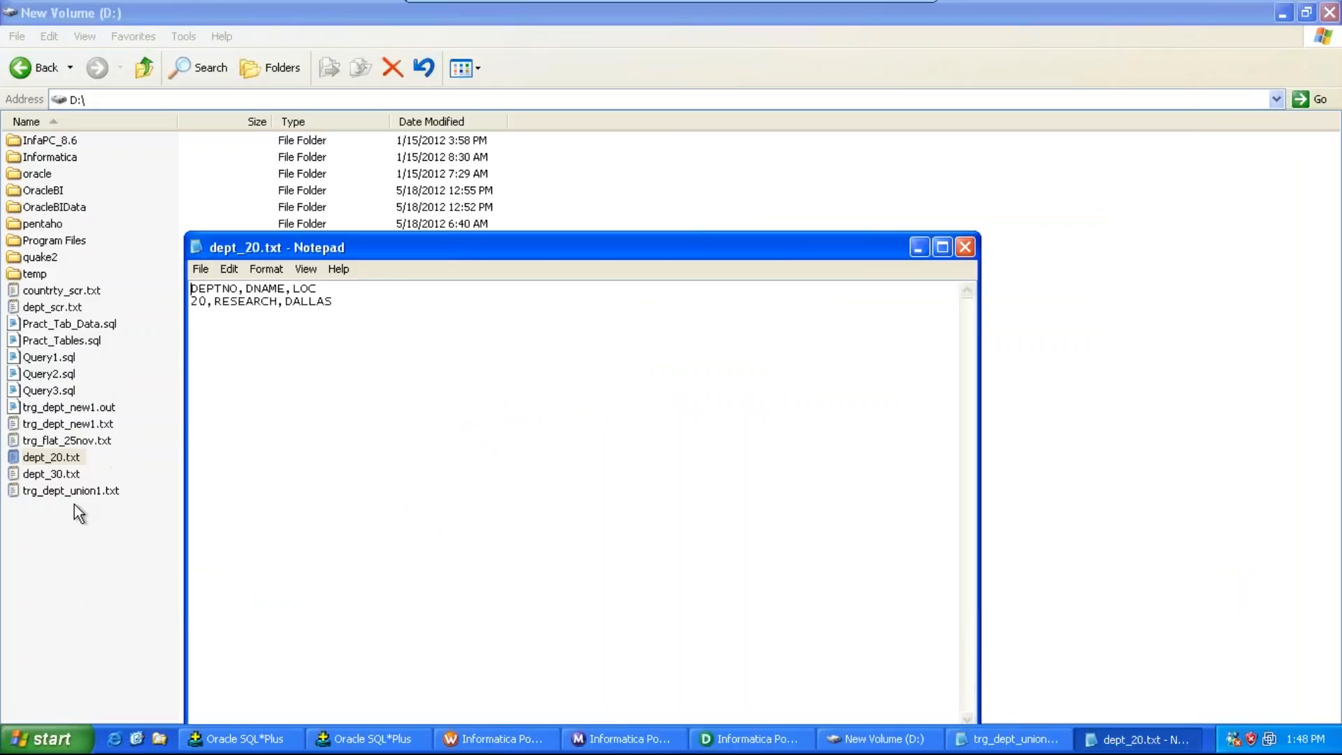
double_click(62, 475)
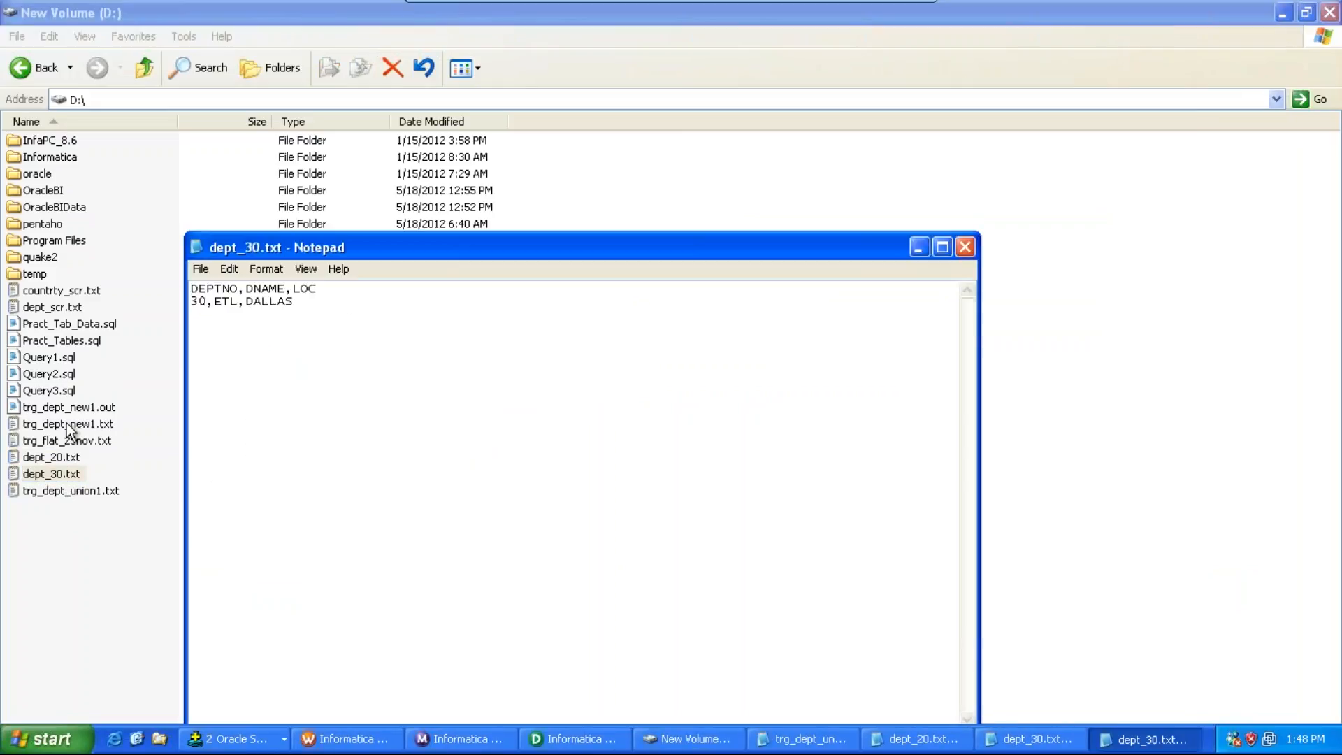
left_click(144, 589)
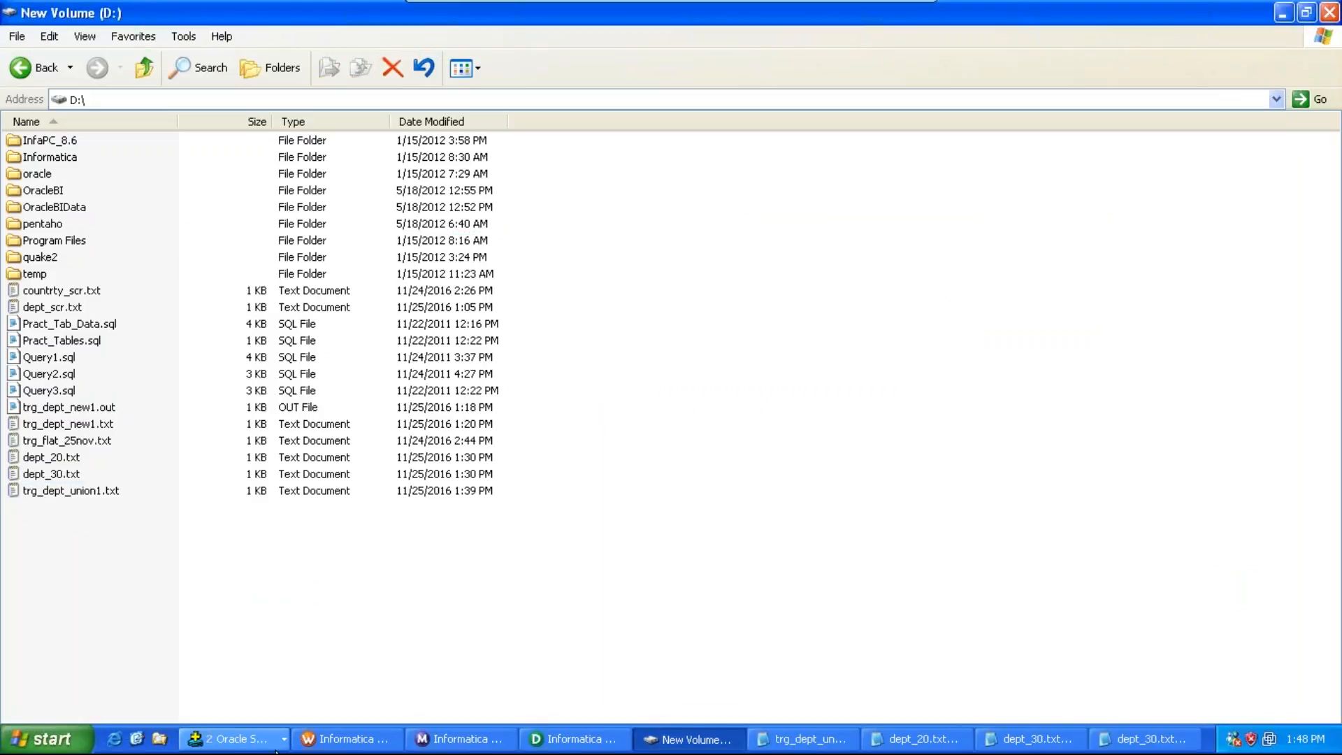
left_click(238, 739)
left_click(274, 695)
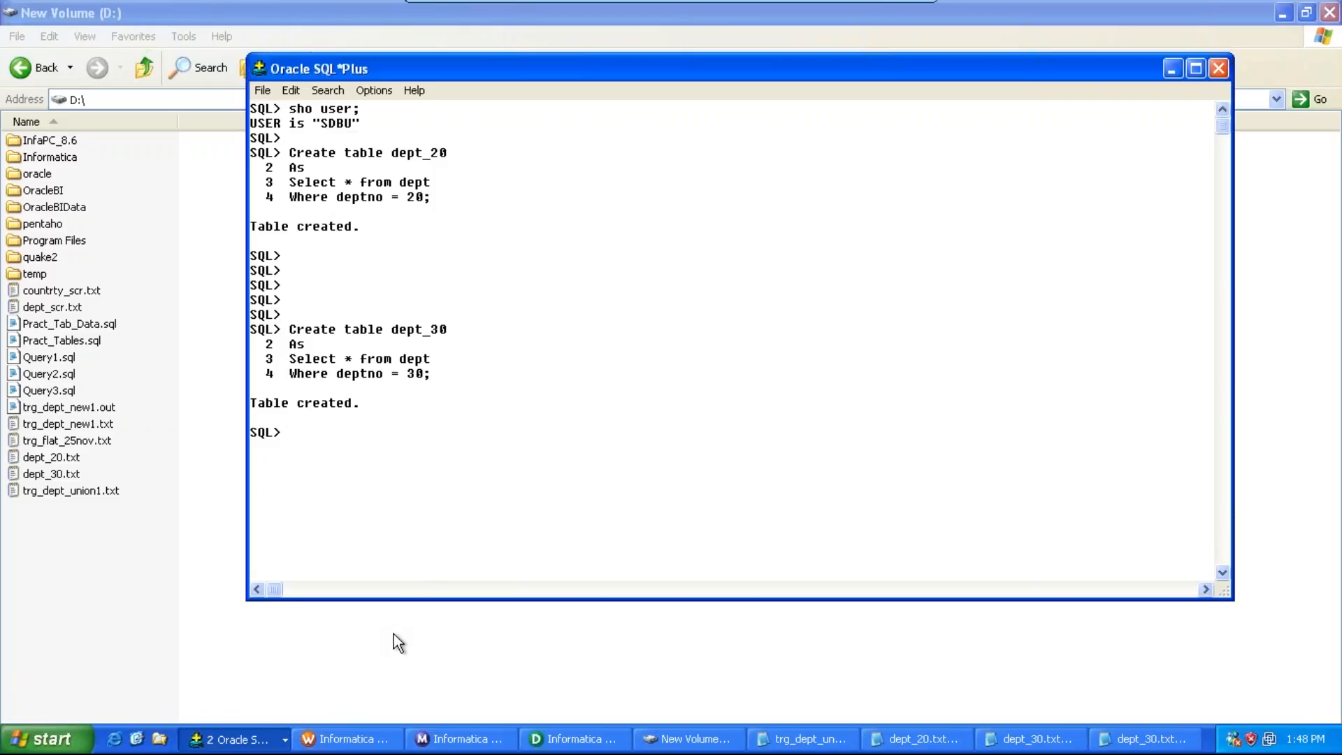
Step: Query the dept_10, dept_20 and dept_30 tables in SQL*Plus to check each department's location
type("select * from dept_10;")
key("Return")
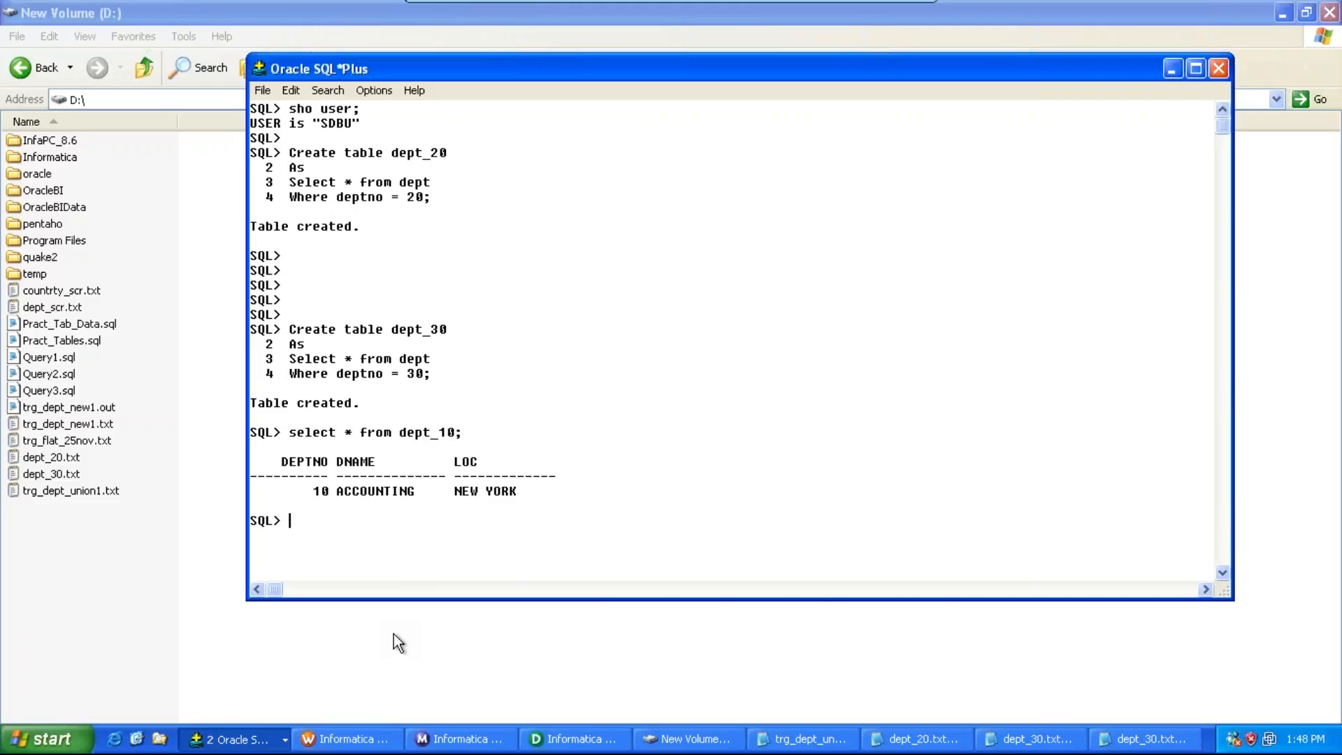
type("select * from dept")
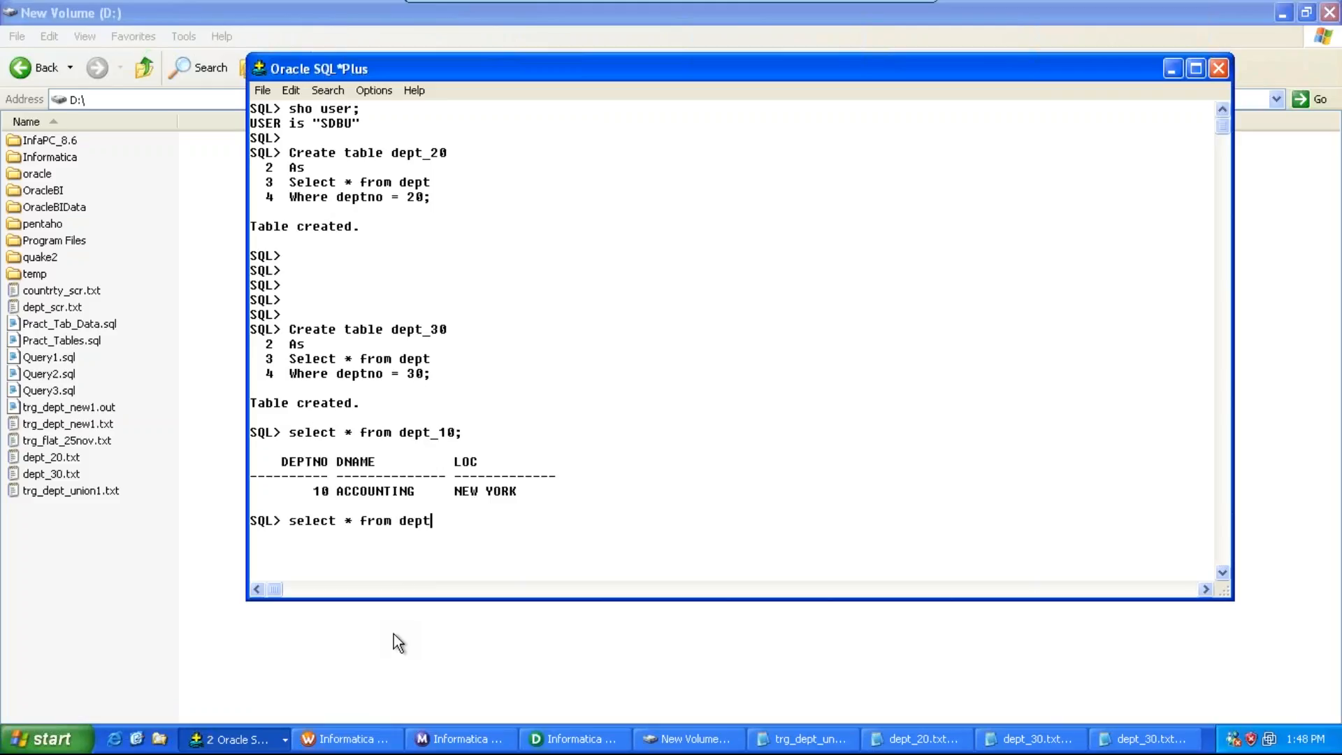
type("_20;")
key("Return")
type("sel")
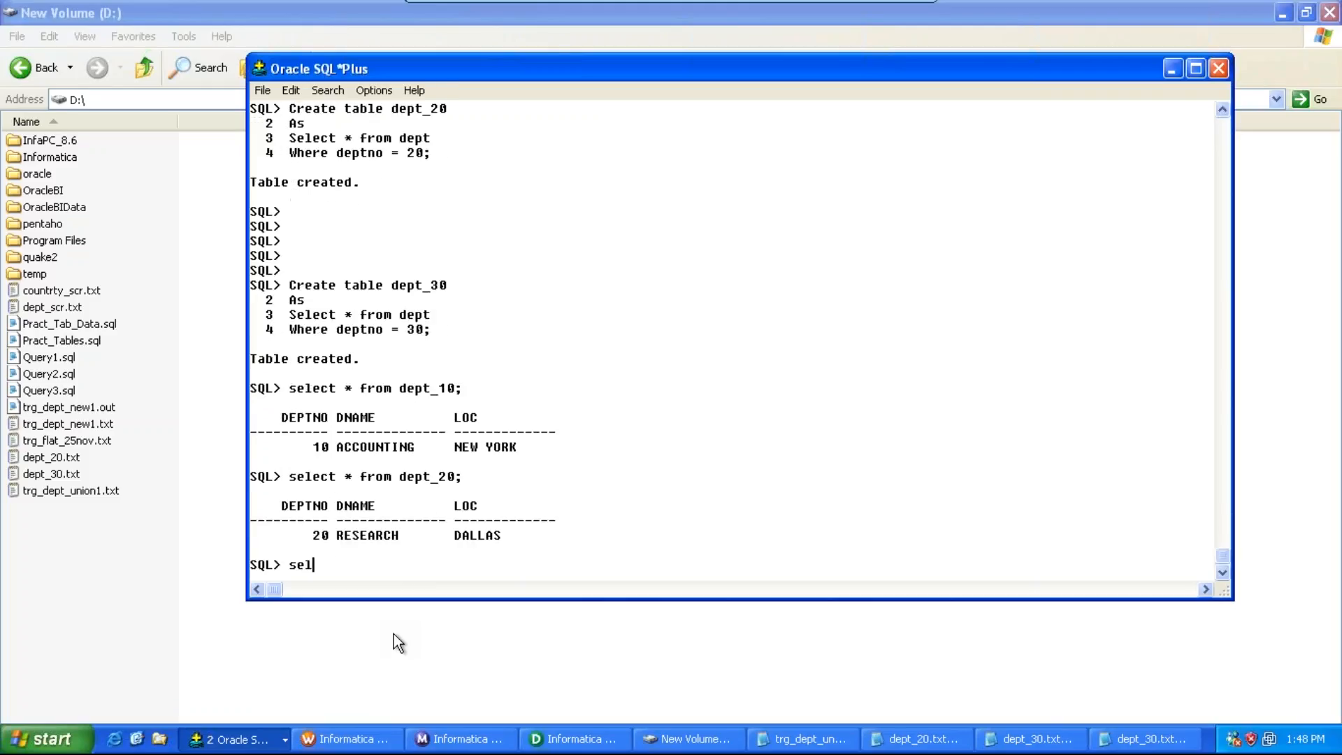
type("ect * from dept_30;")
key("Return")
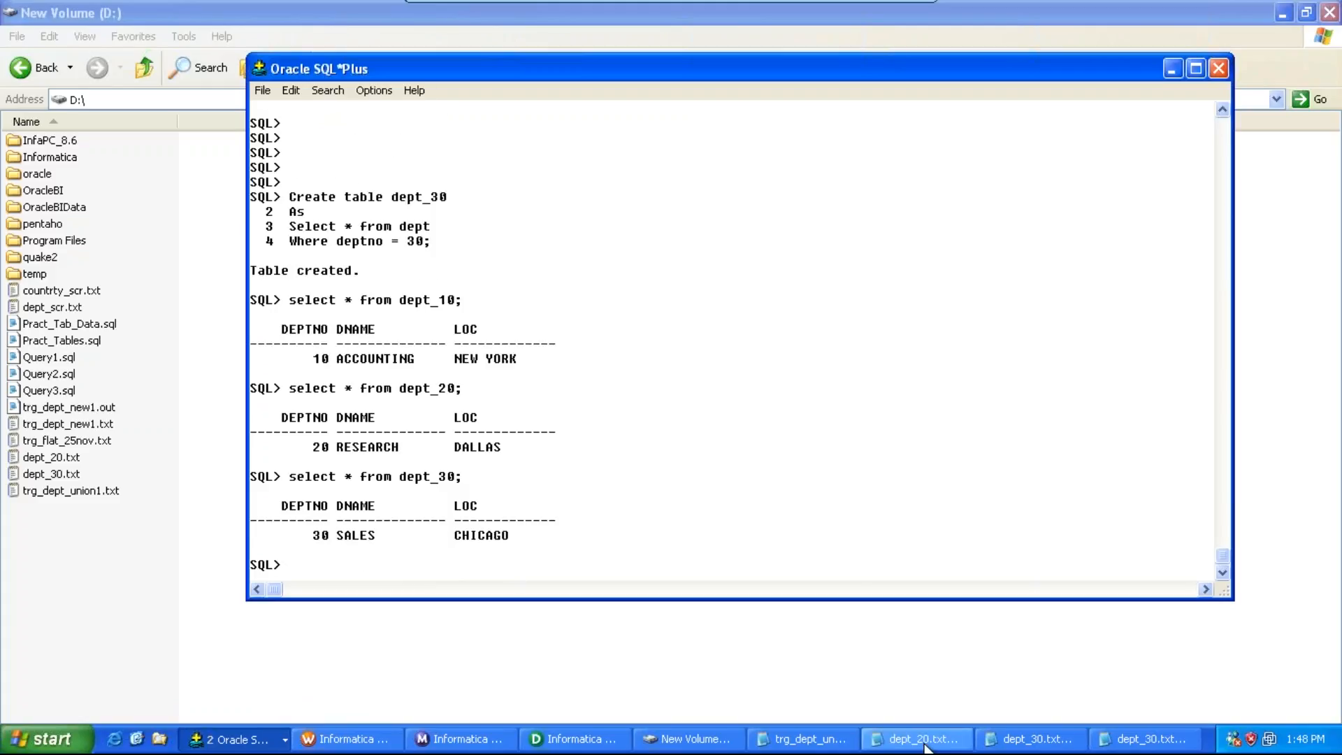
Step: Return to Designer and close the Expression Editor to apply the chicago_loc condition
left_click(585, 741)
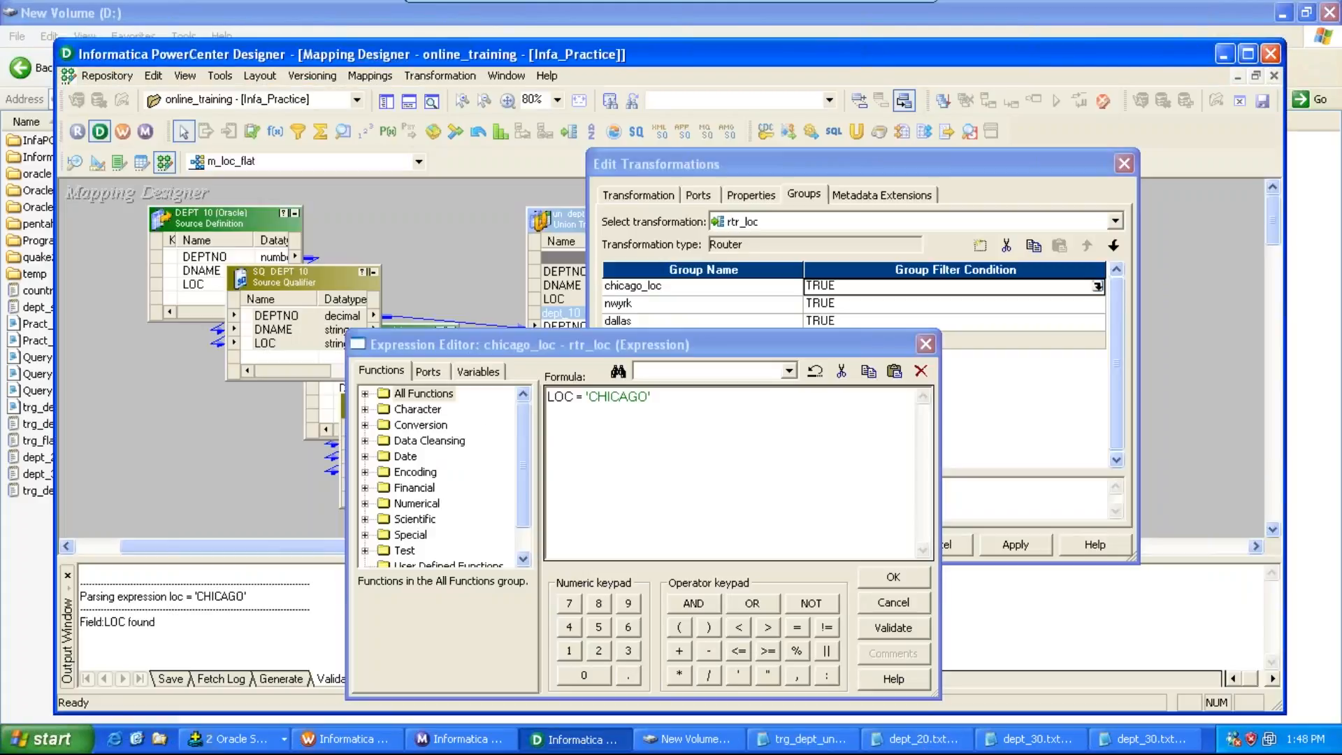
left_click(884, 584)
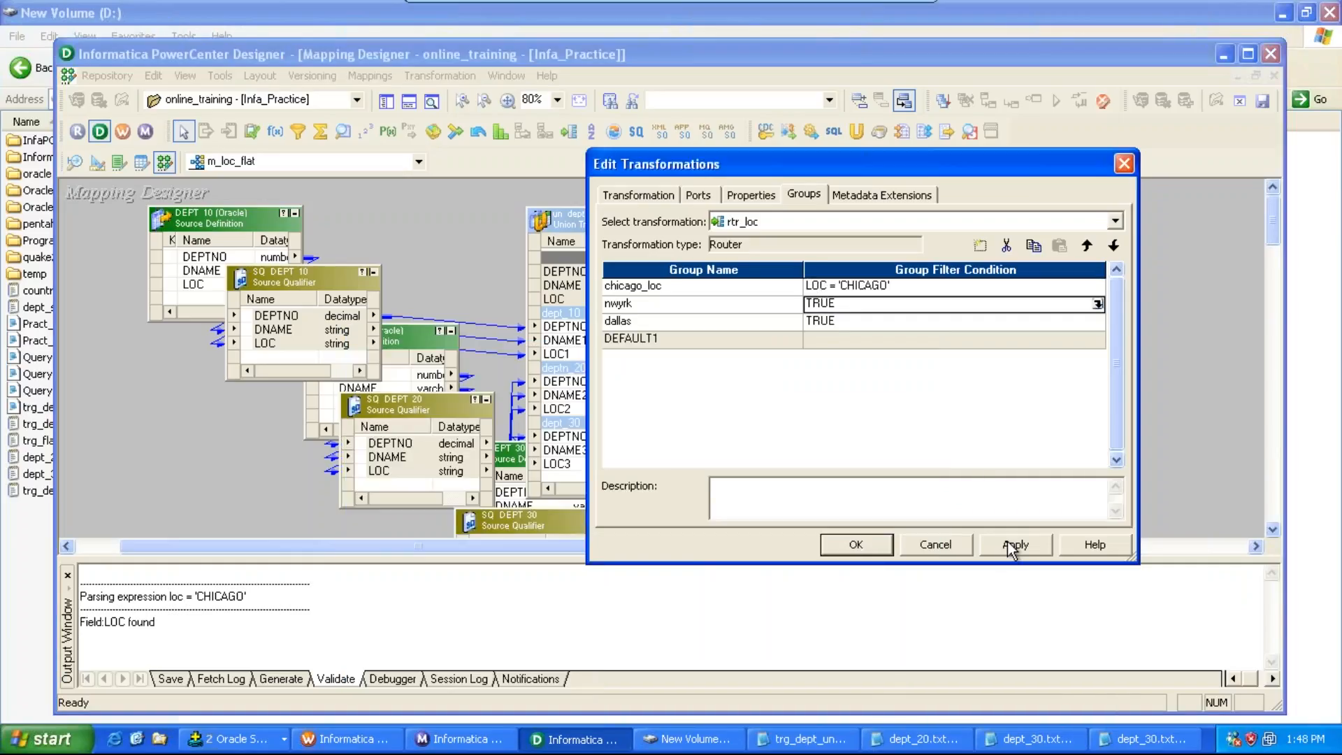
Step: Set the nwyrk group's filter condition to loc = 'NEW YORK' and validate the expression
left_click(1098, 304)
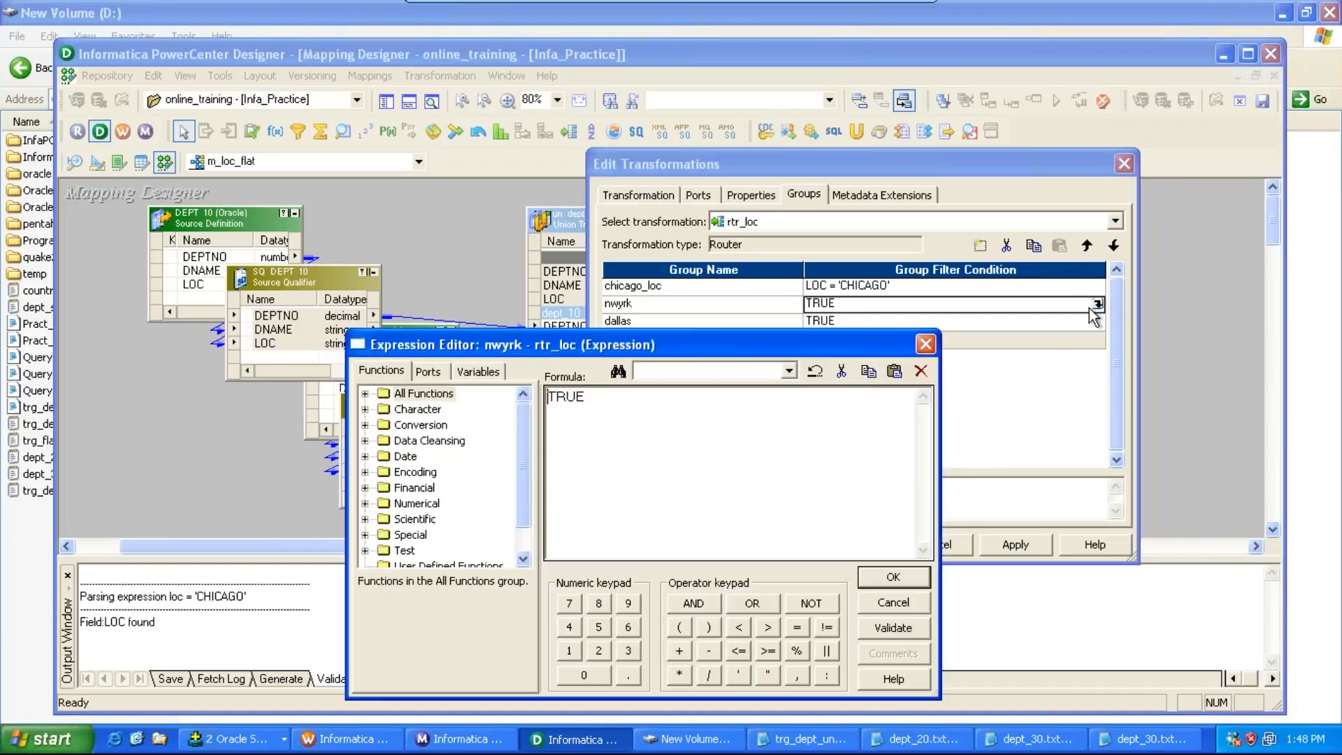
left_click_drag(587, 397, 543, 395)
type("loc = 'NEW")
type("YORK'")
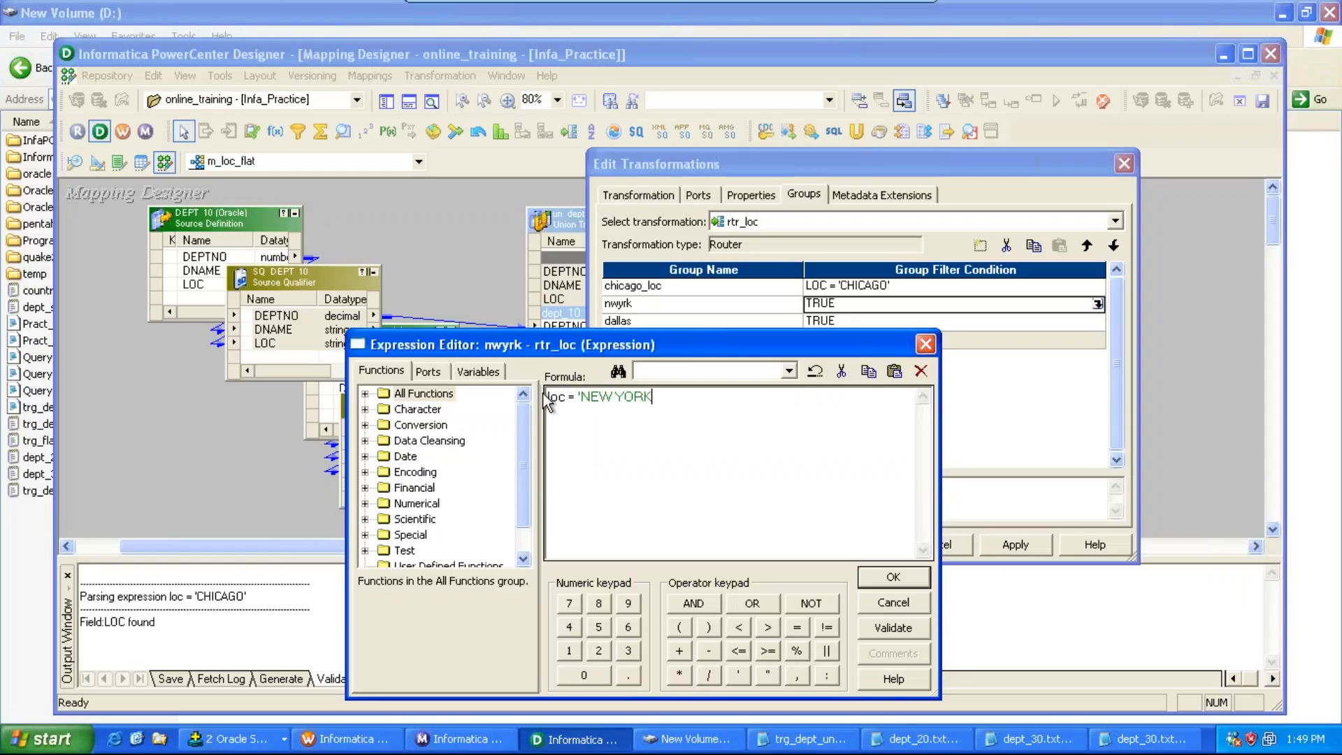
left_click(894, 629)
left_click(622, 550)
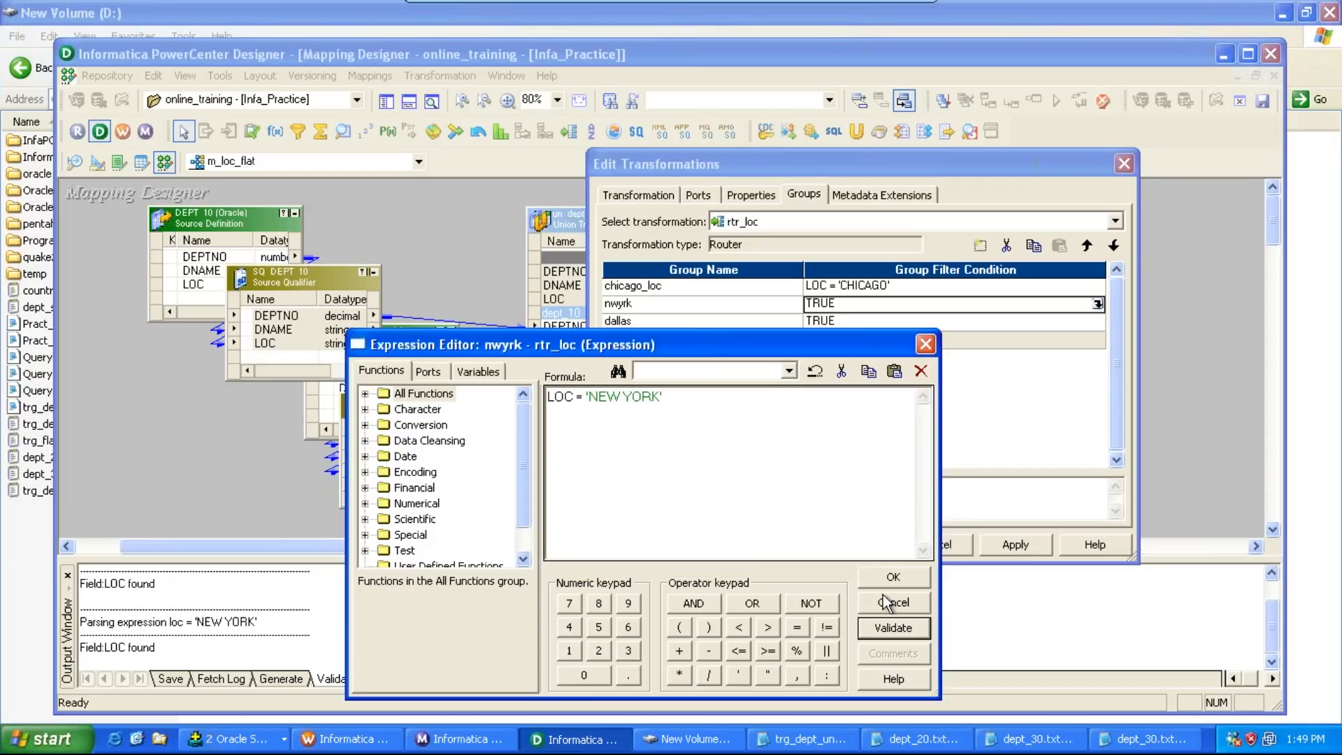
left_click(893, 577)
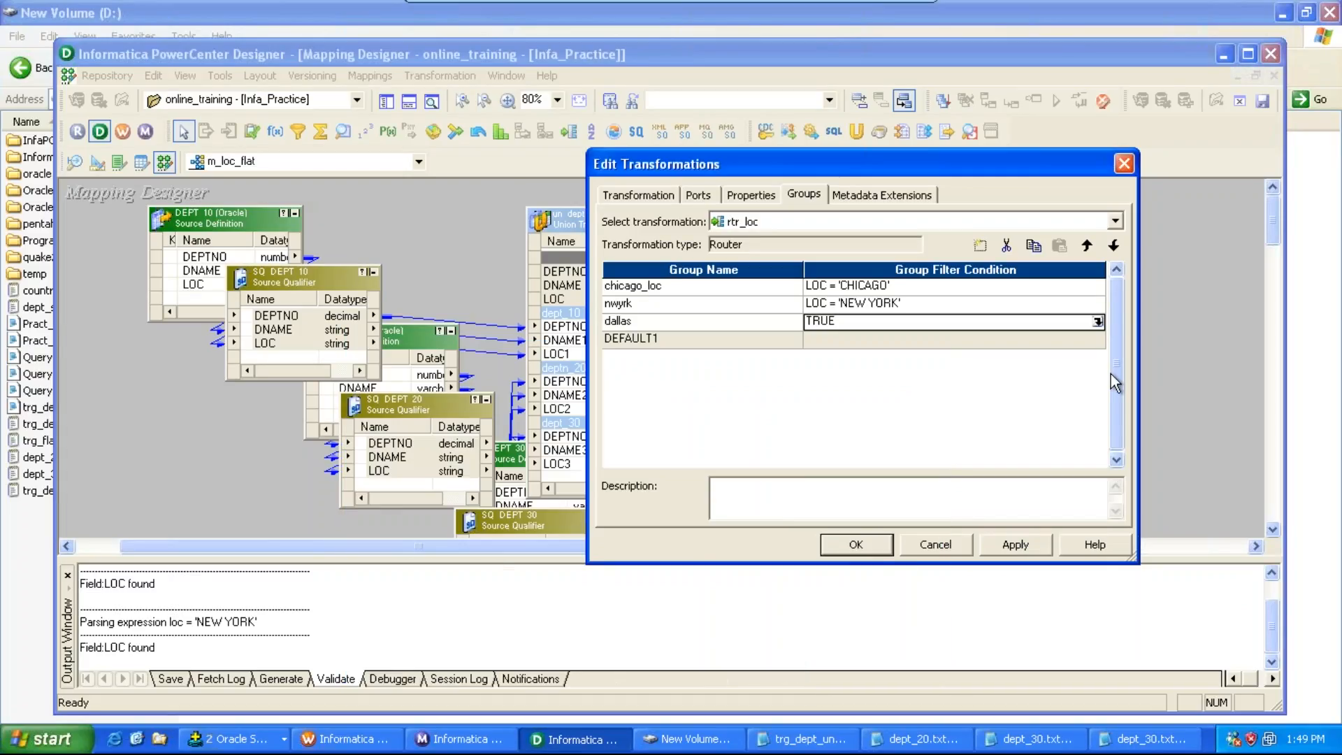
Step: Set the dallas group's filter condition to loc = 'DALLAS', validate it, and apply the router changes
left_click(1098, 322)
double_click(553, 397)
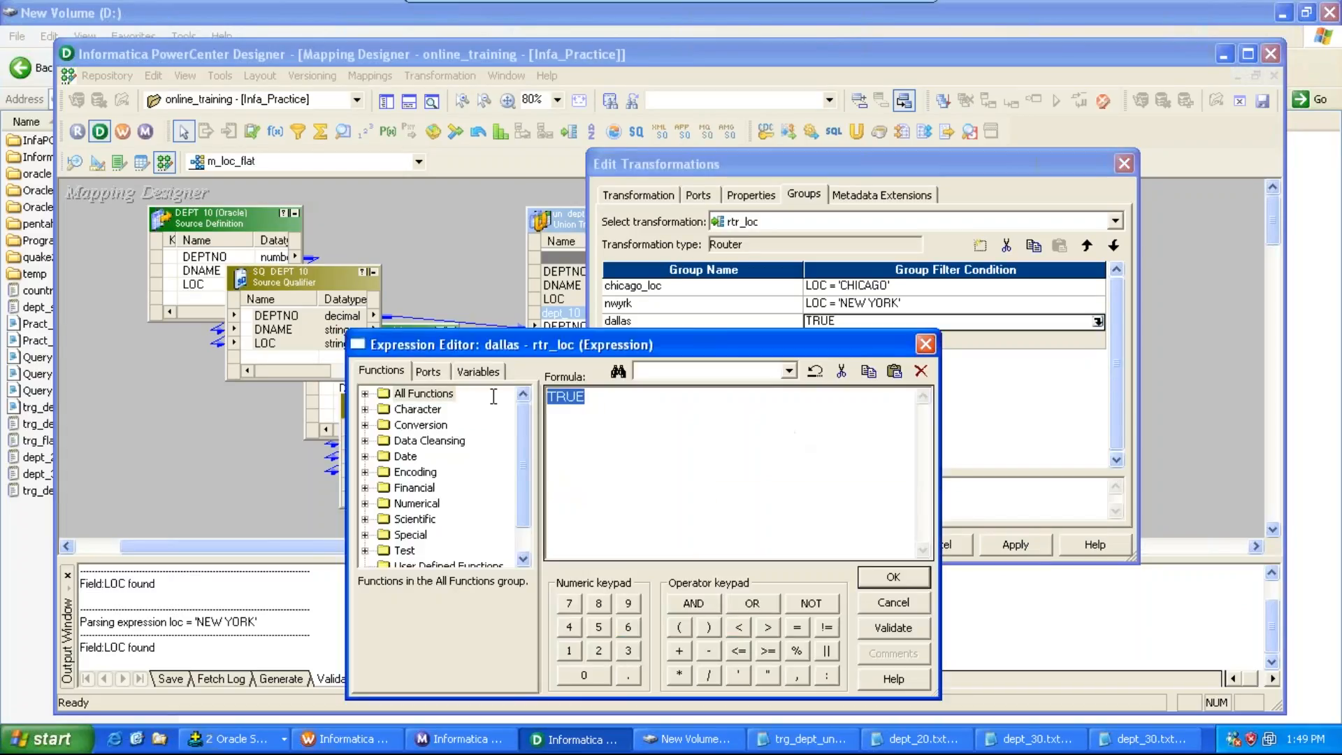
key("BackSpace")
type("loc = 'DALLAS")
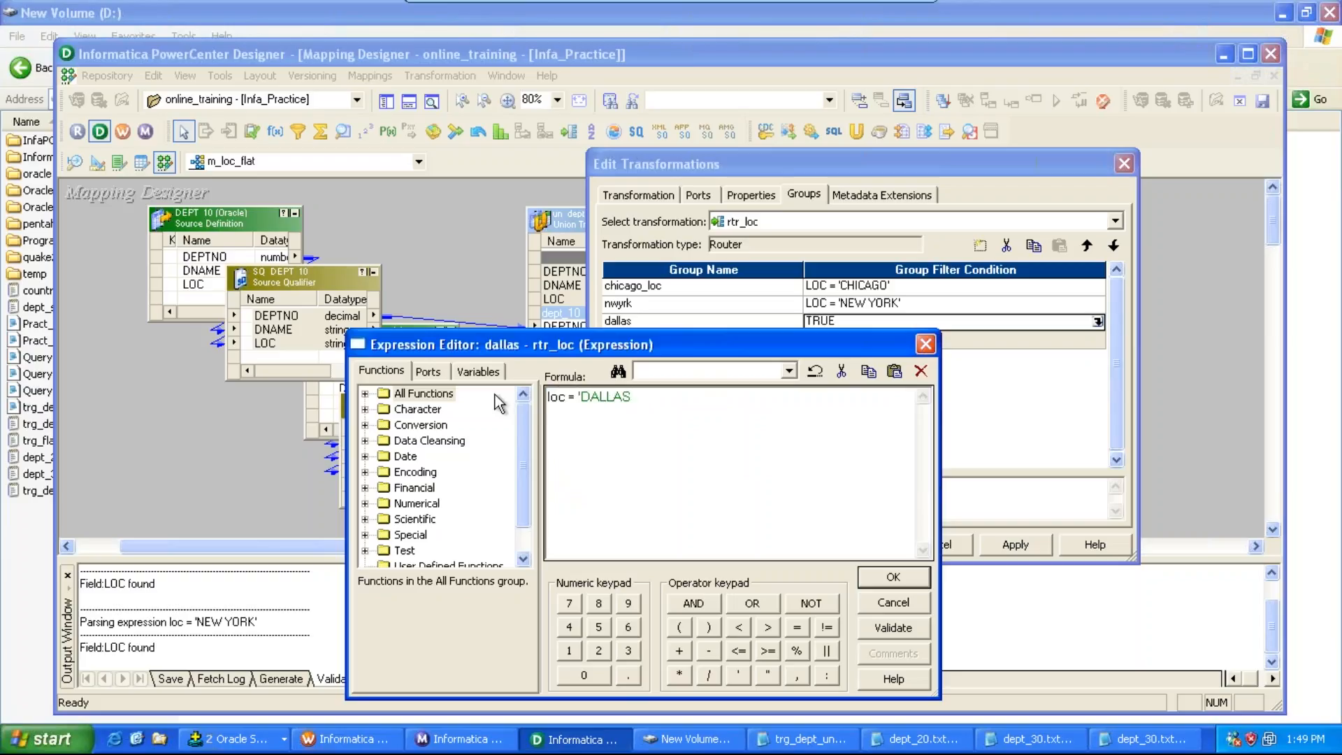
left_click(893, 627)
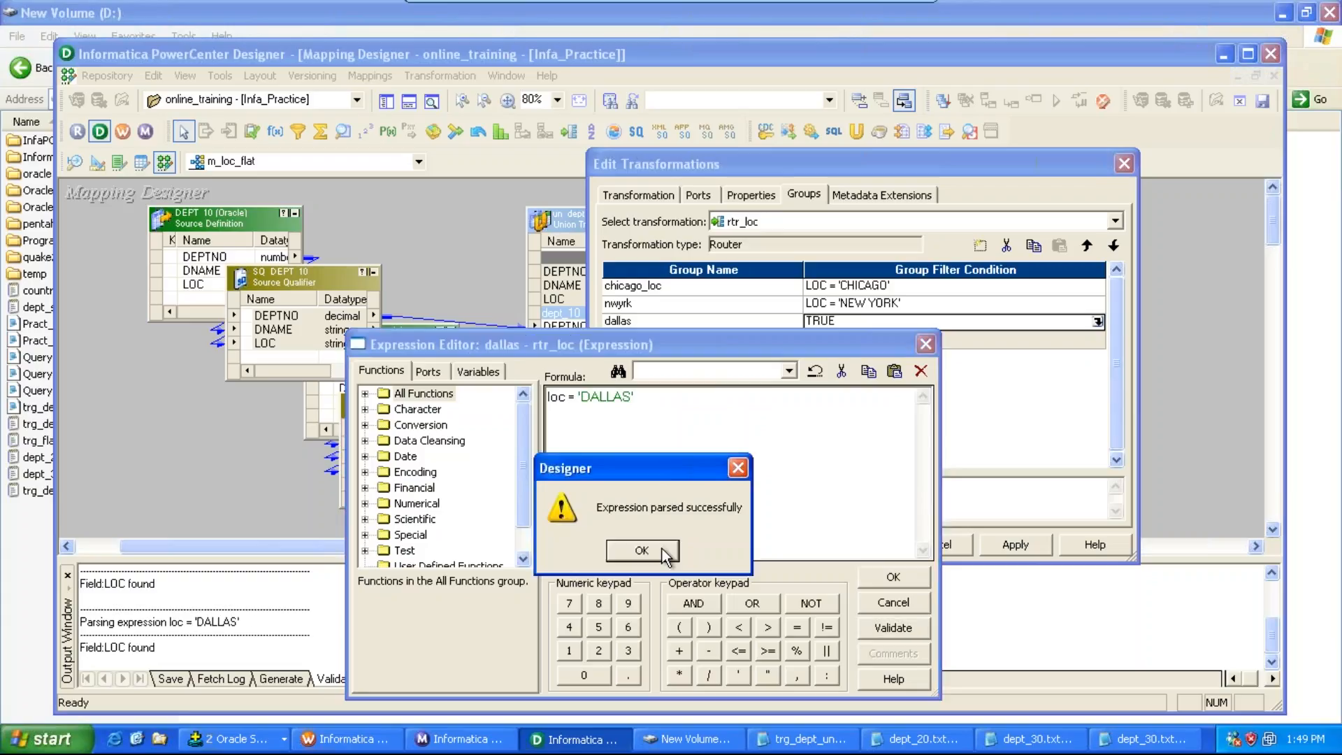
left_click(642, 551)
left_click(894, 577)
left_click(1014, 547)
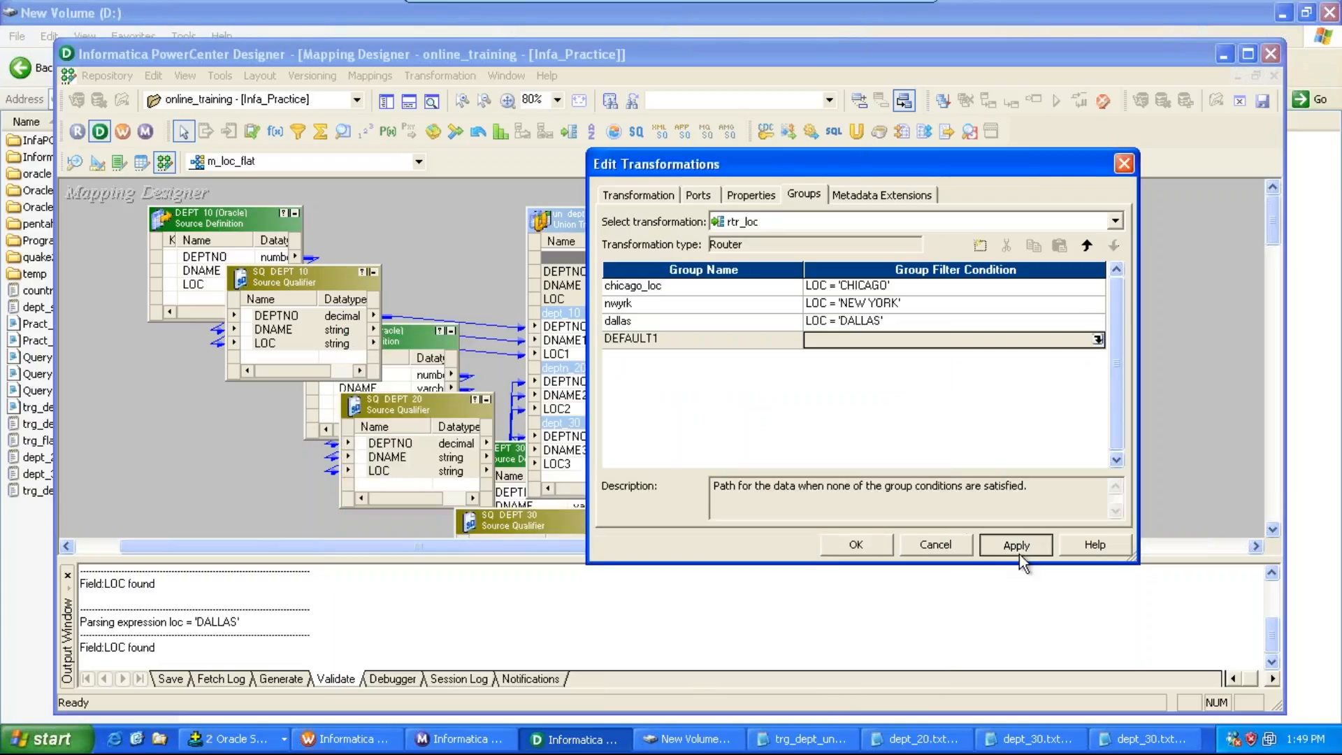
left_click(857, 545)
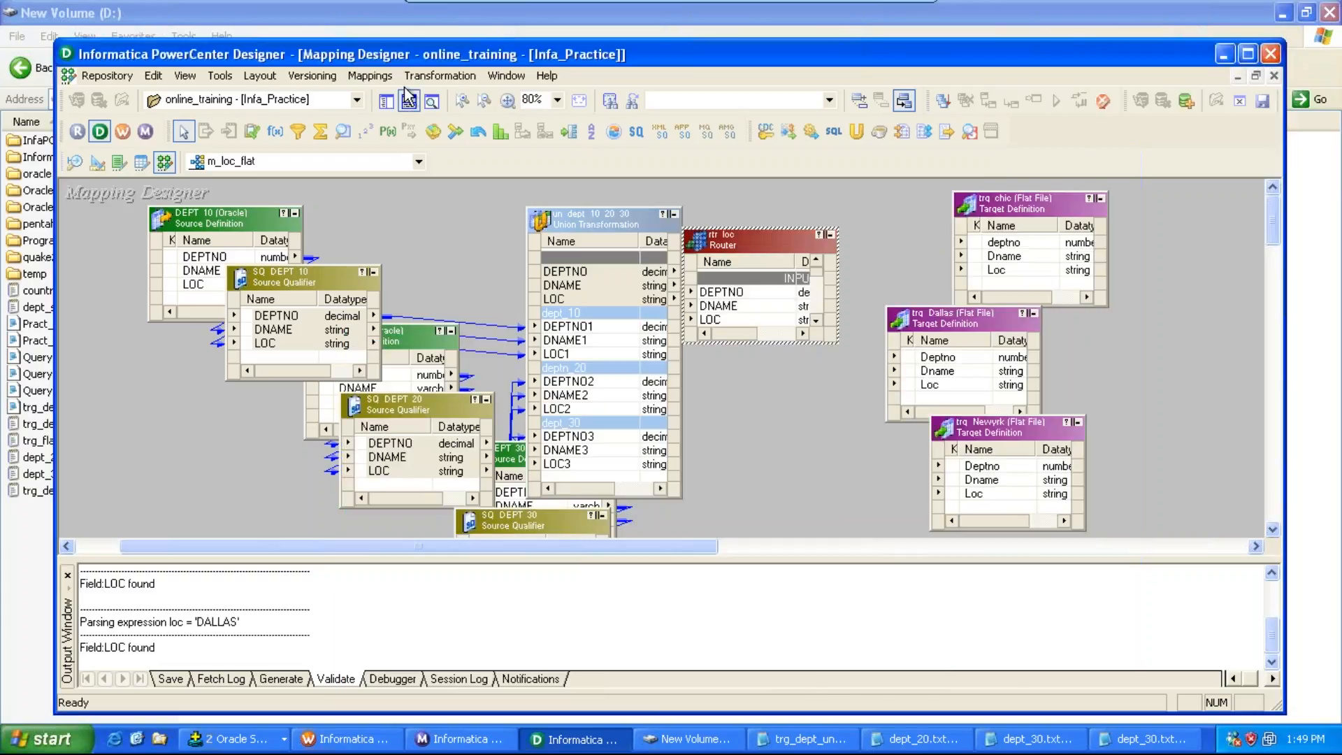
Step: Enlarge and reposition the rtr_loc router, then link its chicago_loc group ports to the trg_chic target
left_click(408, 102)
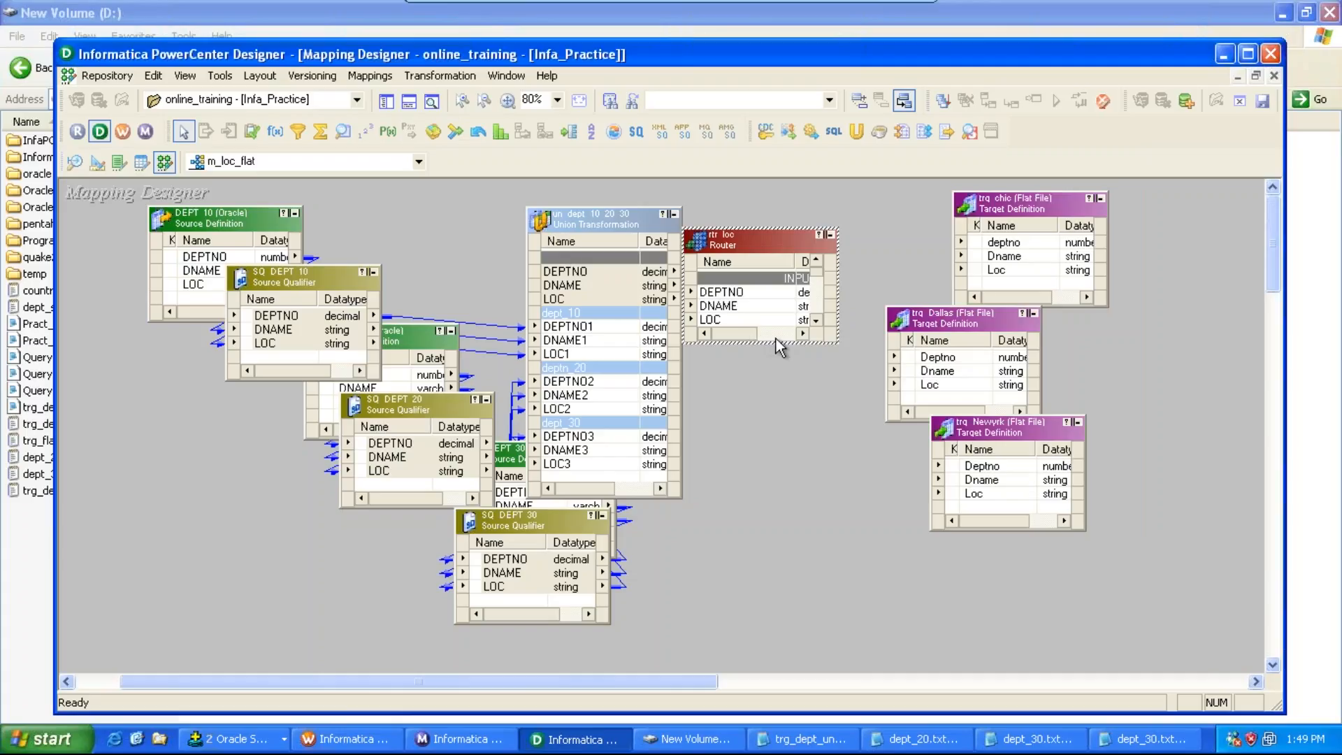
left_click_drag(797, 344, 802, 567)
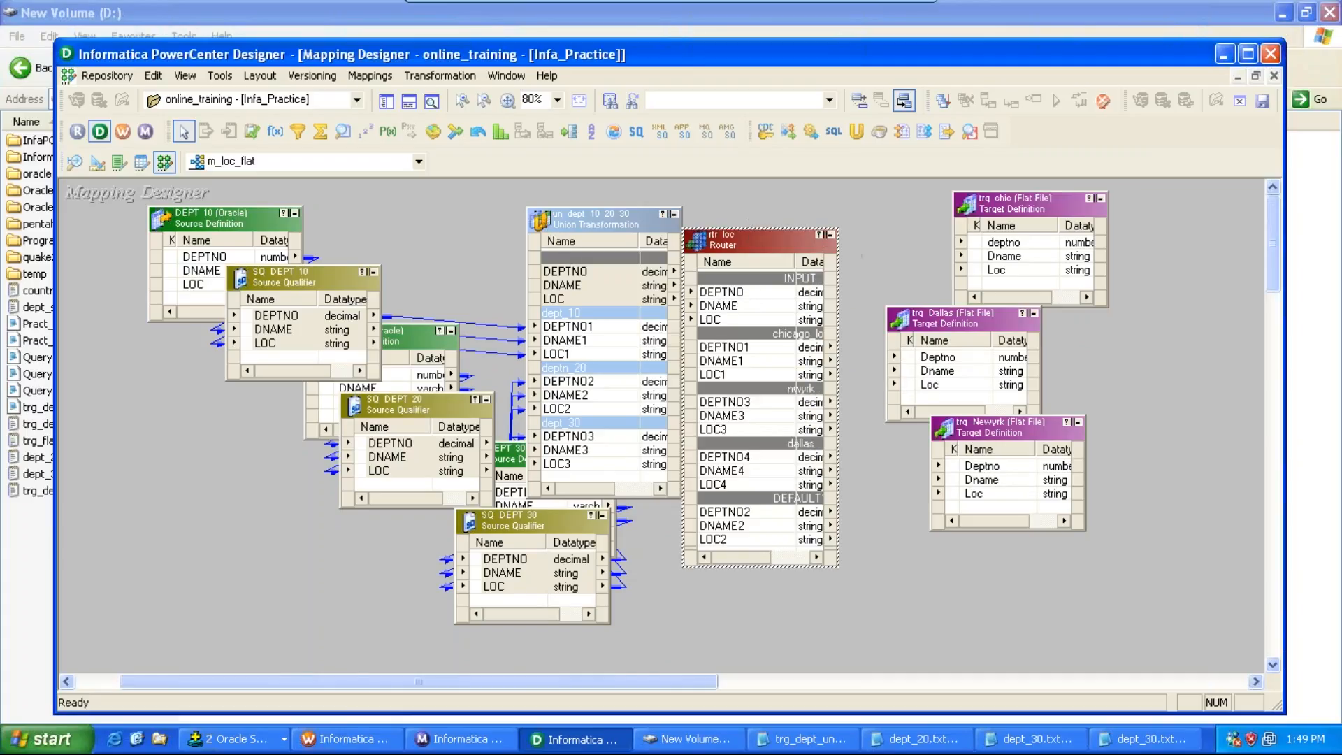
left_click_drag(774, 247, 855, 239)
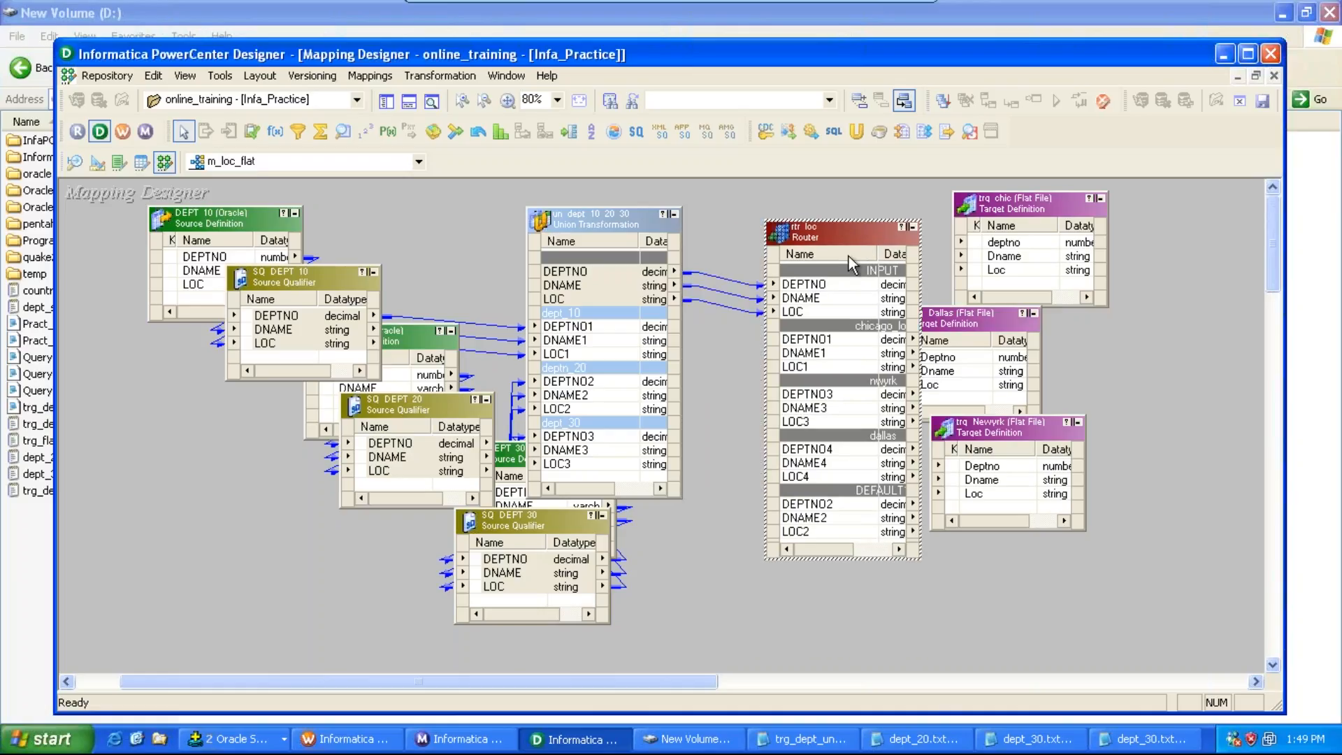
left_click_drag(1026, 204, 1123, 204)
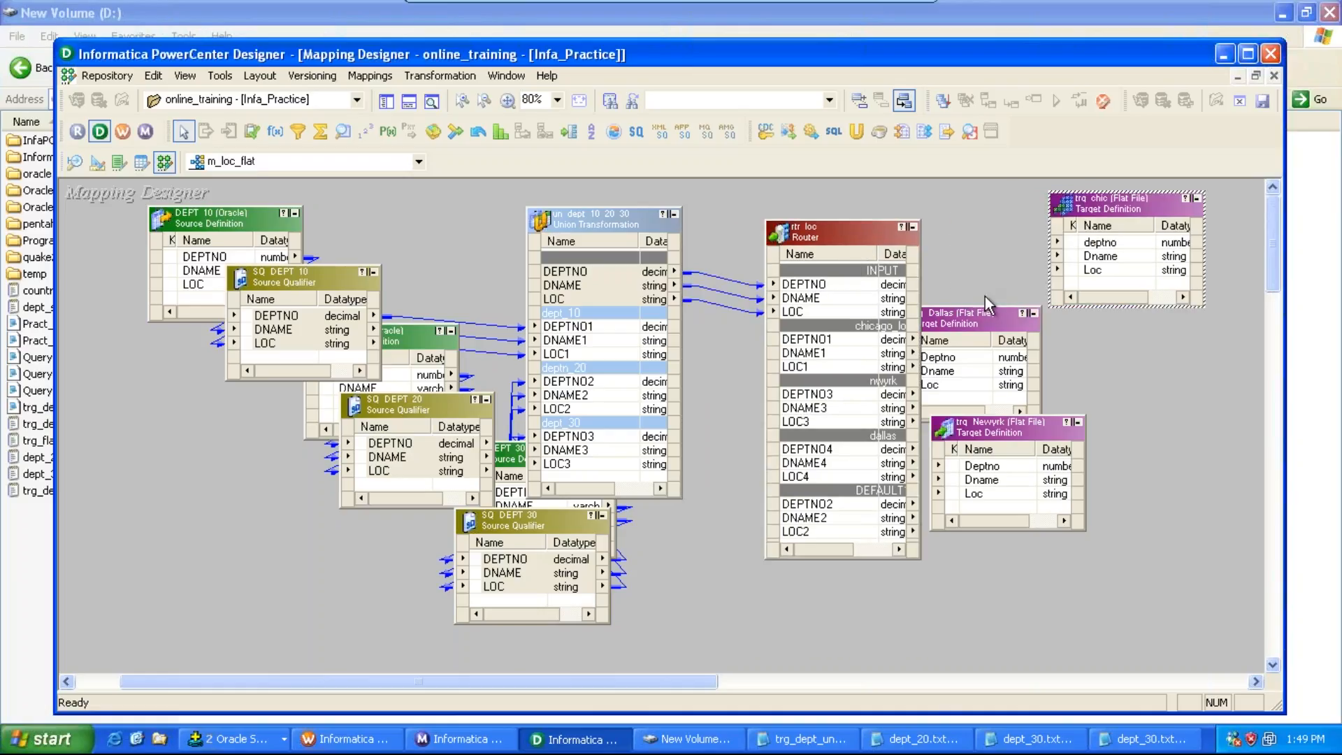
left_click(828, 341)
key("shift+Down")
key("shift+Down")
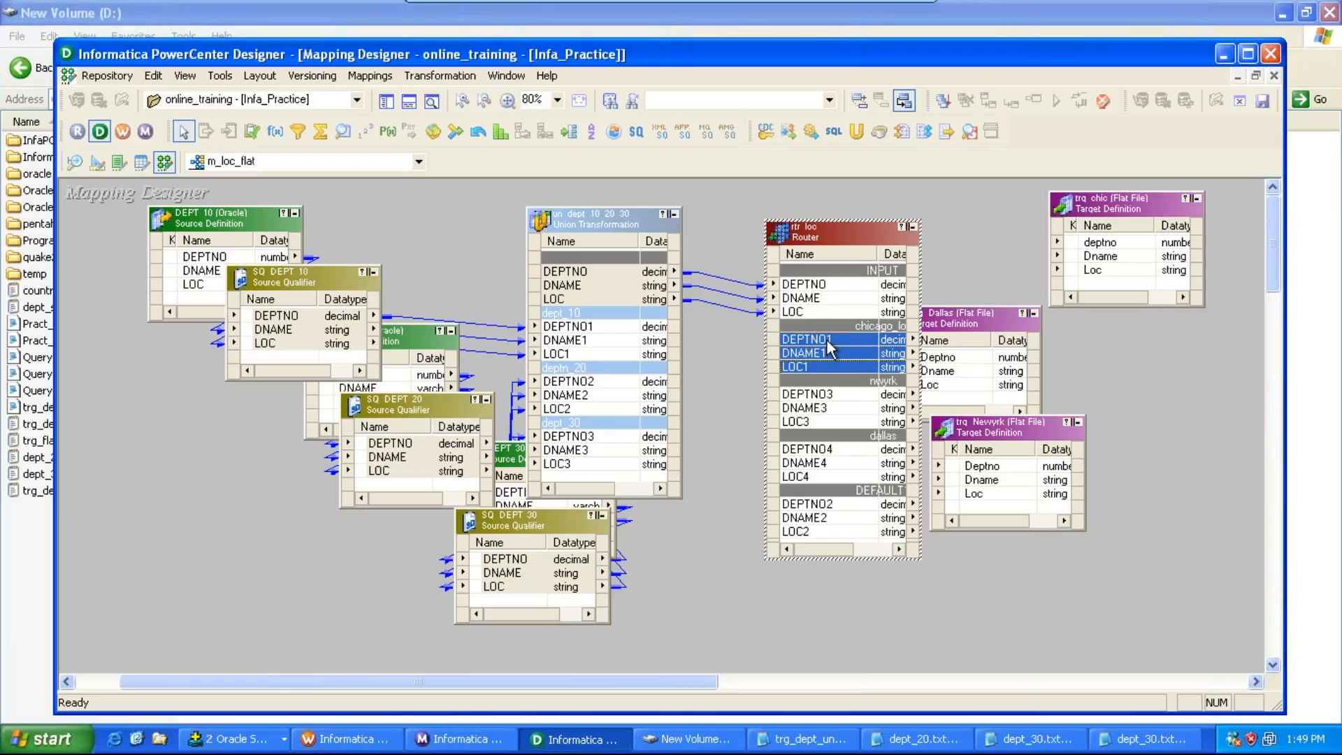
left_click_drag(829, 346, 1084, 246)
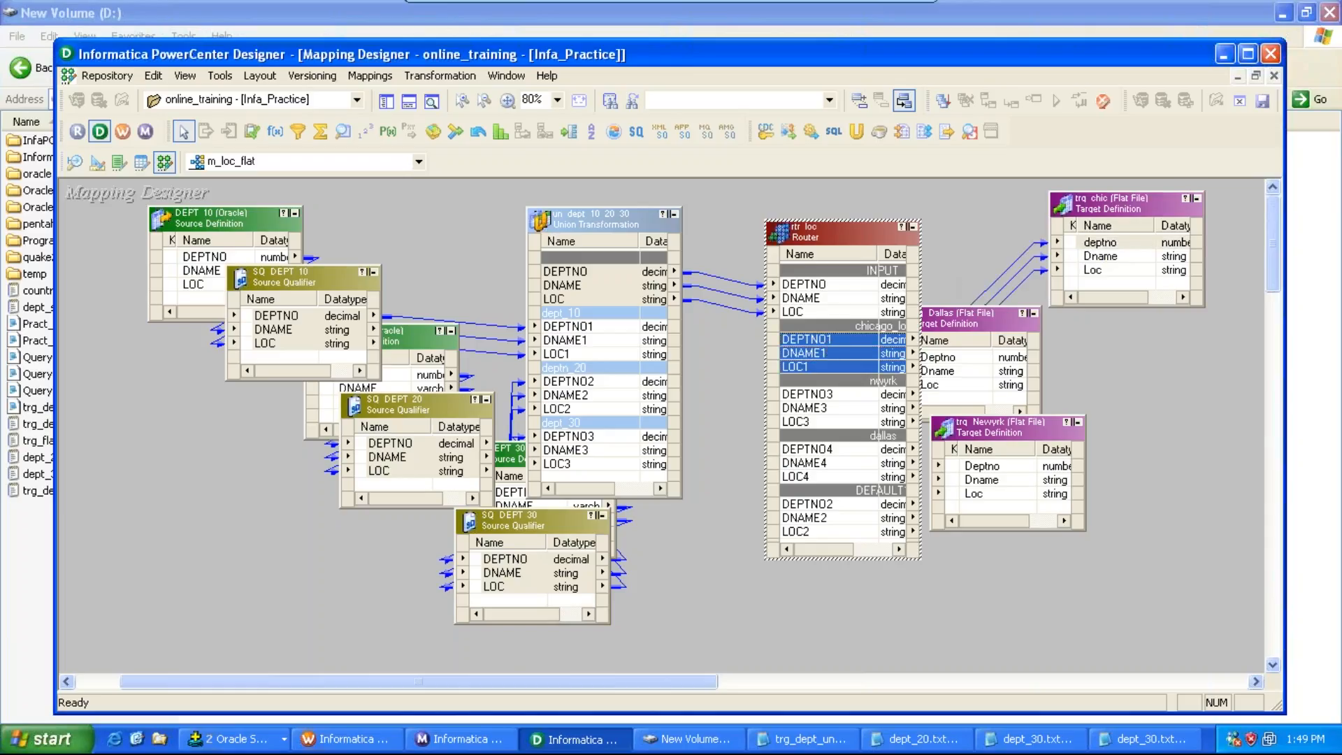
Step: Link the router's nwyrk group ports to the trg_Newyrk target and rearrange the Dallas and New York targets
left_click_drag(995, 310, 1129, 336)
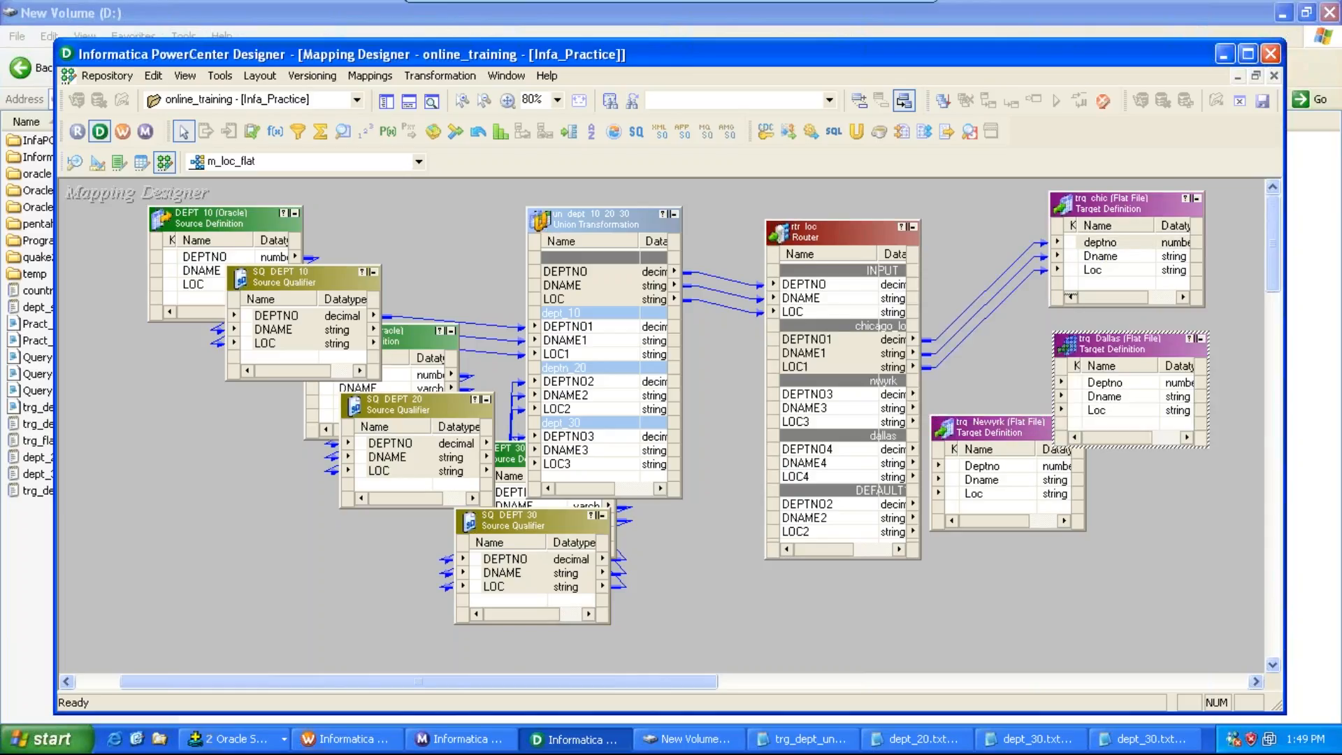
left_click(829, 395)
key("shift+Down")
key("shift+Down")
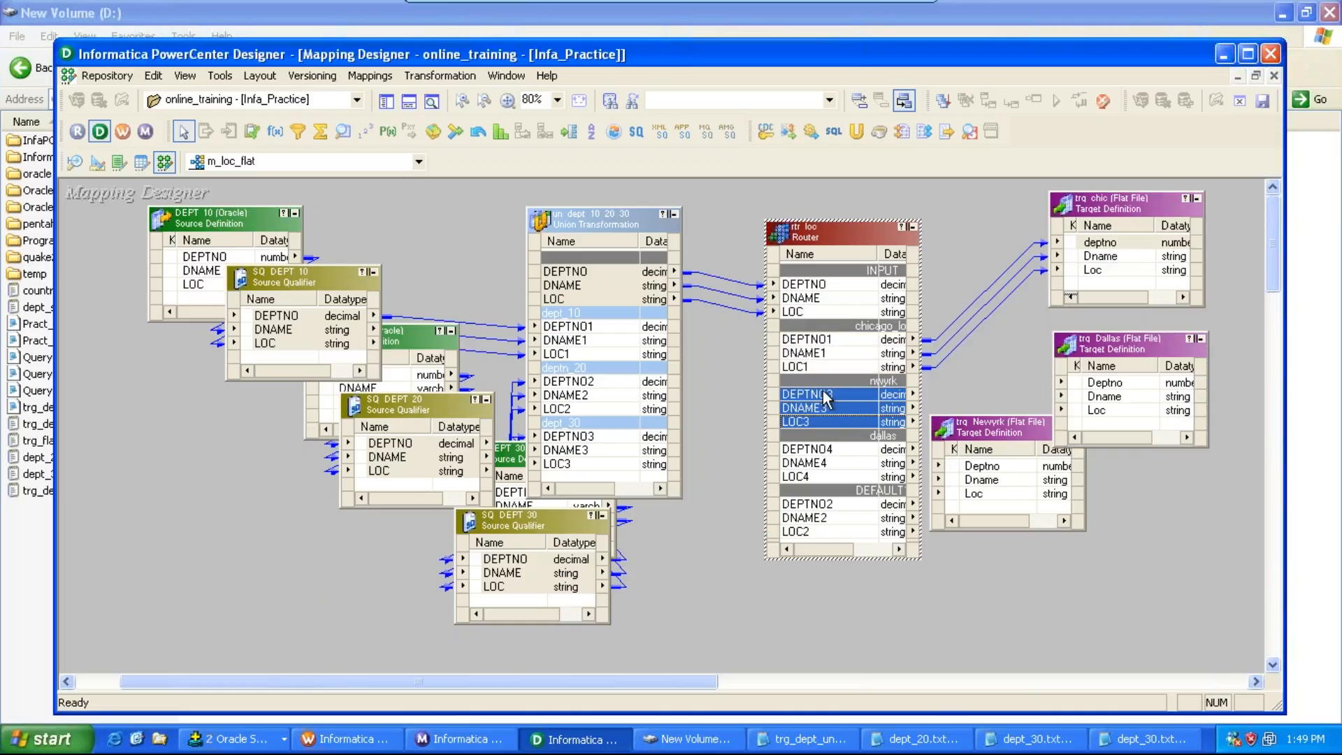
left_click_drag(827, 399, 1017, 461)
left_click_drag(1124, 343, 1077, 558)
left_click_drag(1021, 428, 1157, 336)
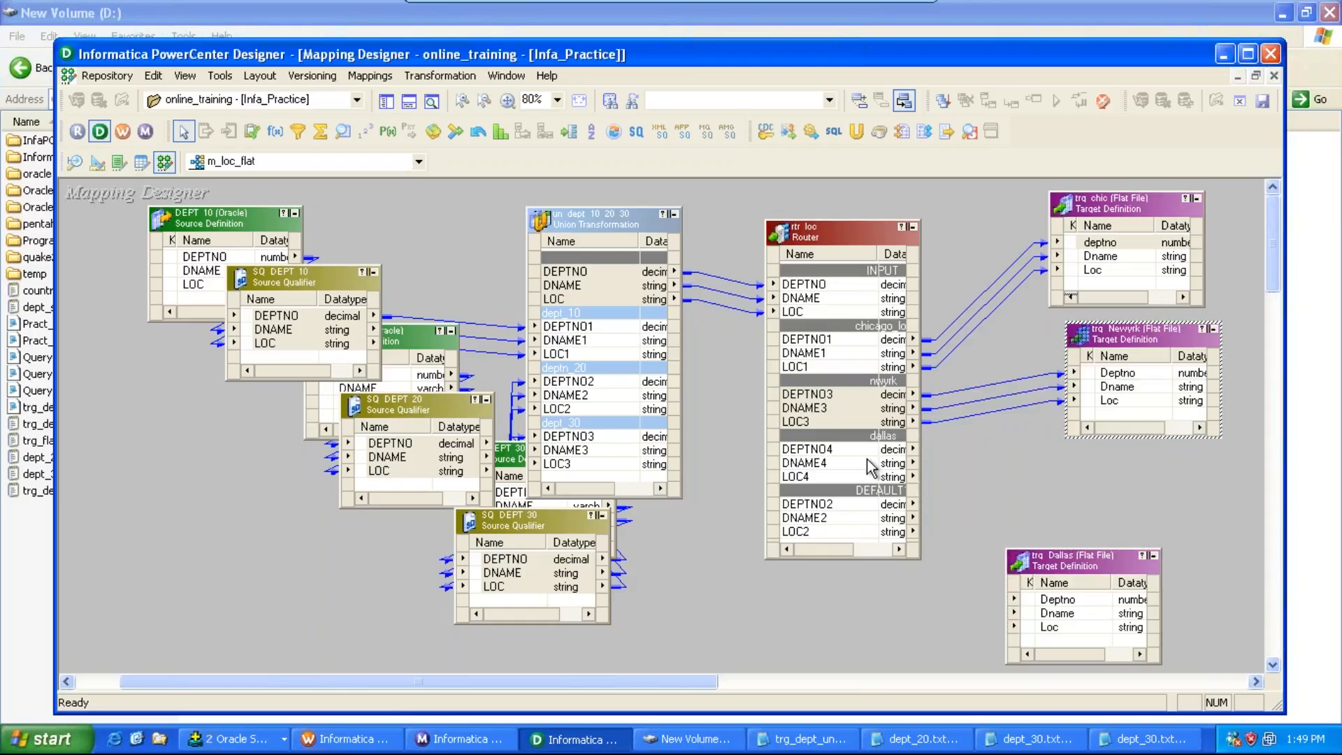
Step: Link the router's dallas group ports to the trg_Dallas target and save the mapping
left_click(809, 451)
key("shift+Down")
key("shift+Down")
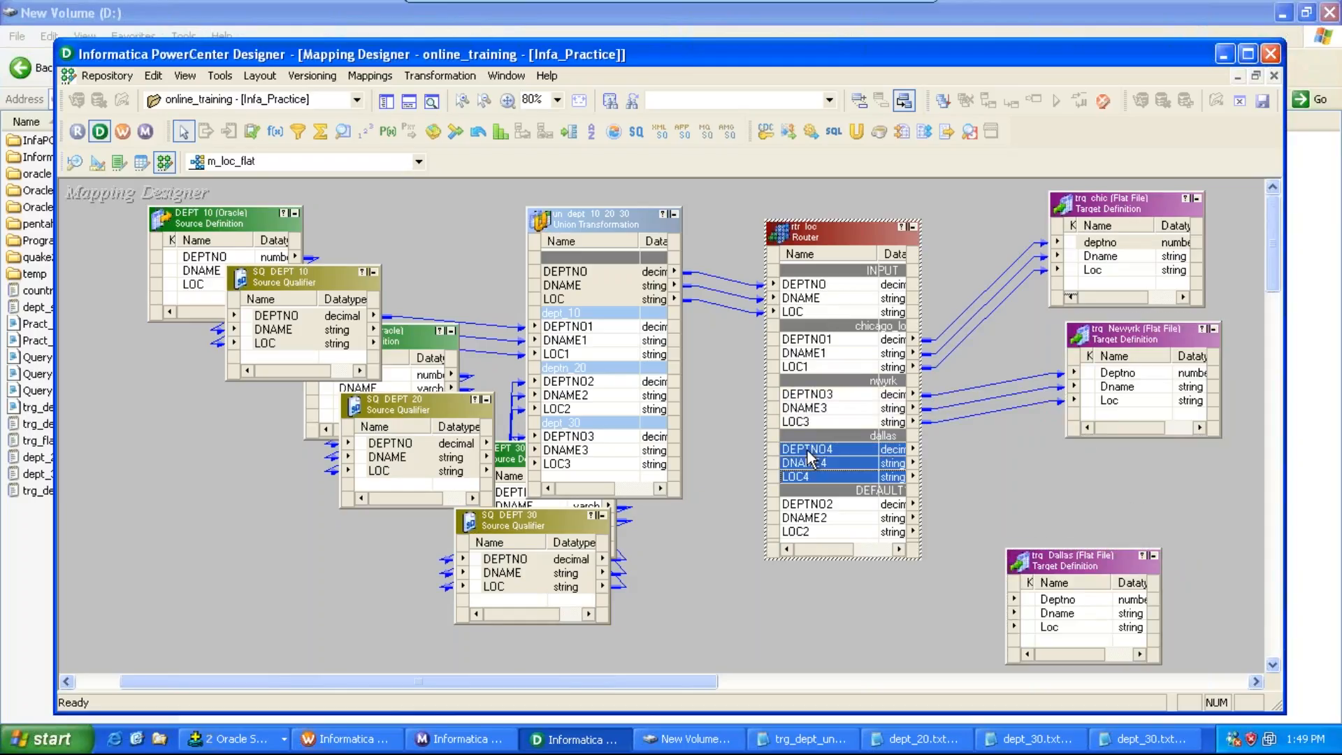
left_click_drag(809, 458, 1070, 601)
key("ctrl+s")
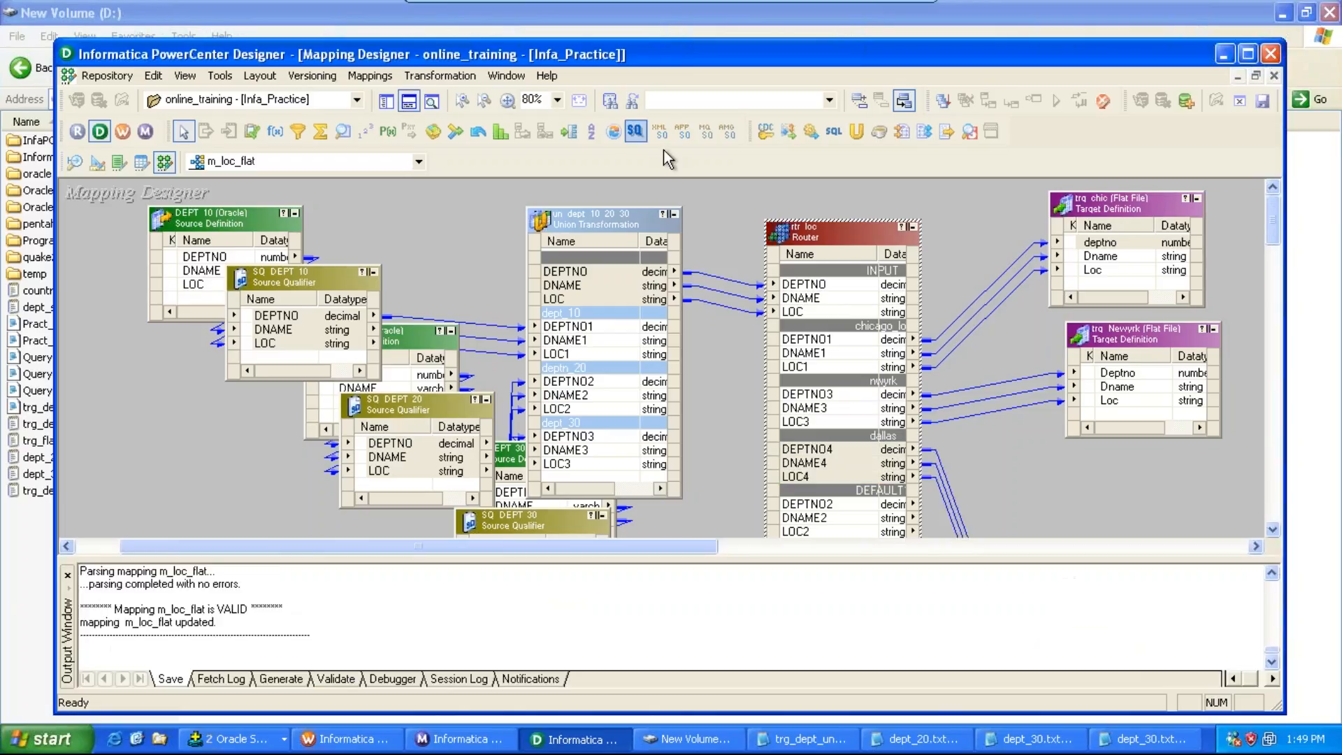
Step: Arrange all mapping objects as icons and show the whole mapping flow
right_click(699, 193)
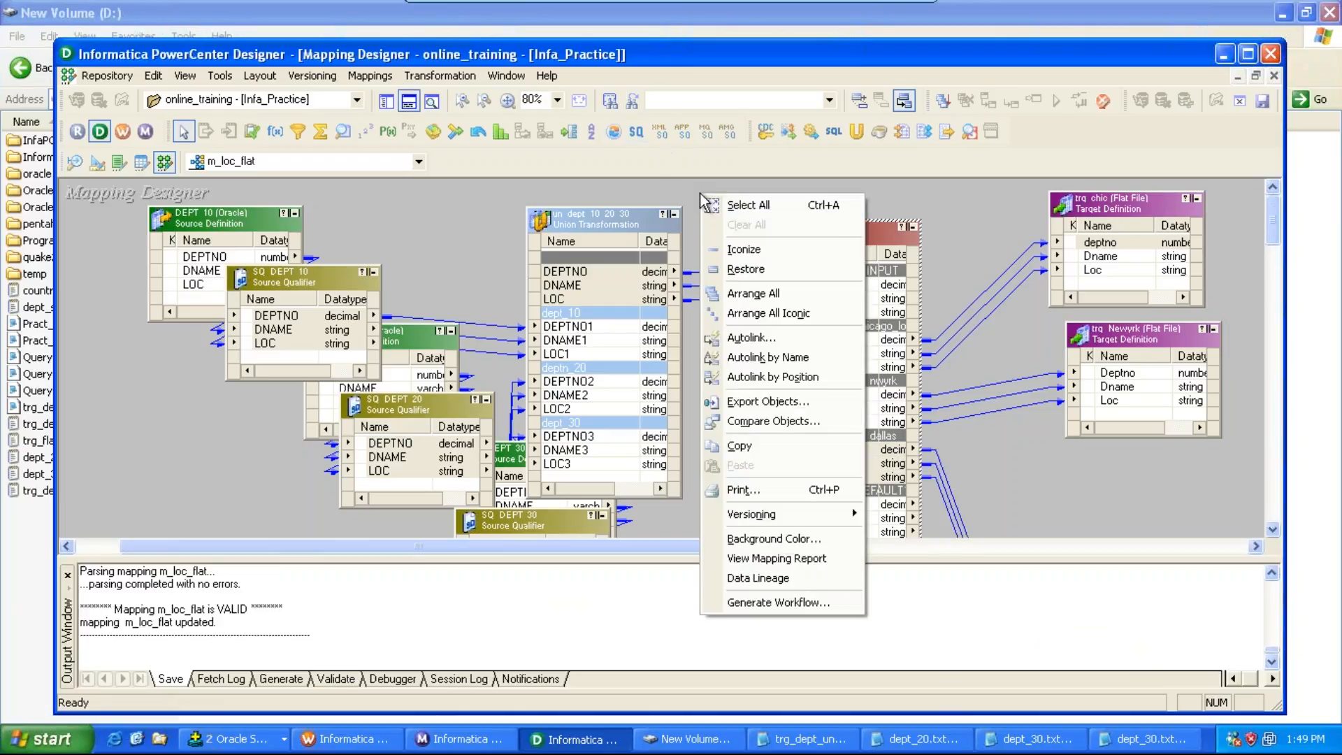
left_click(769, 313)
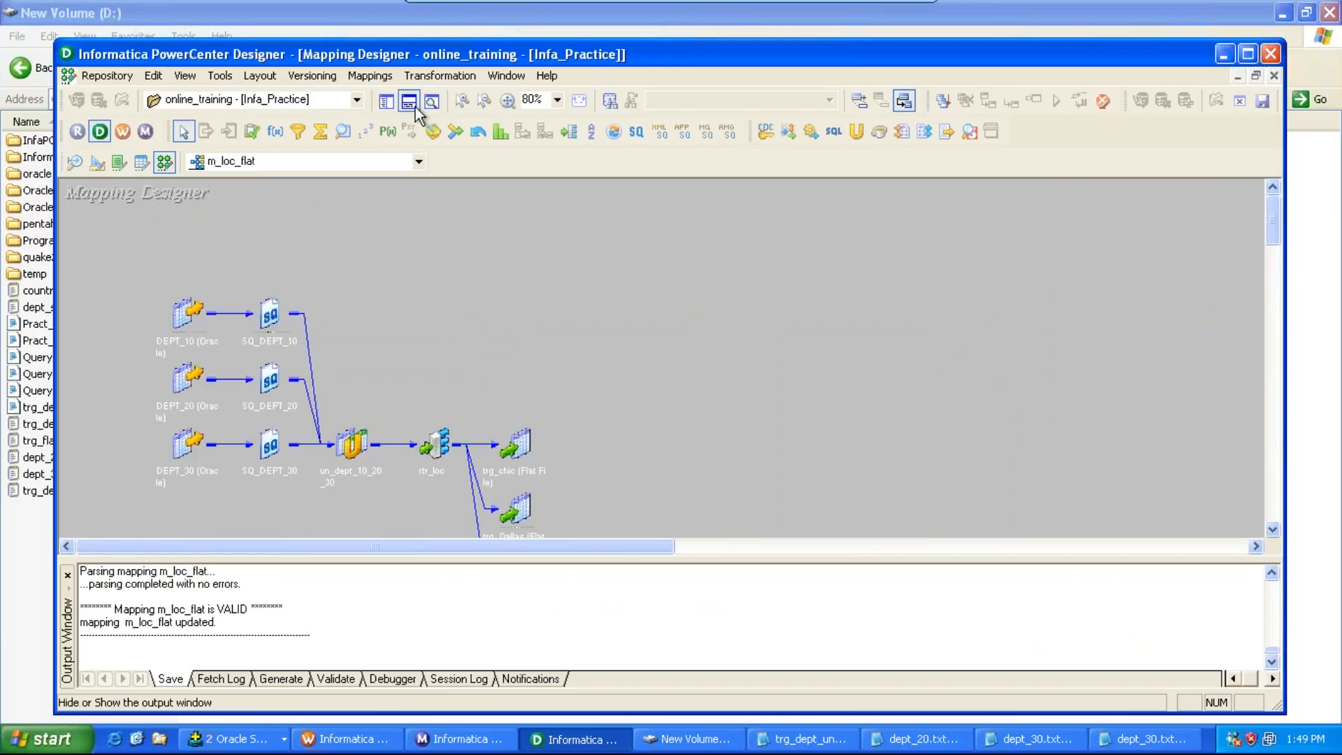
left_click(409, 101)
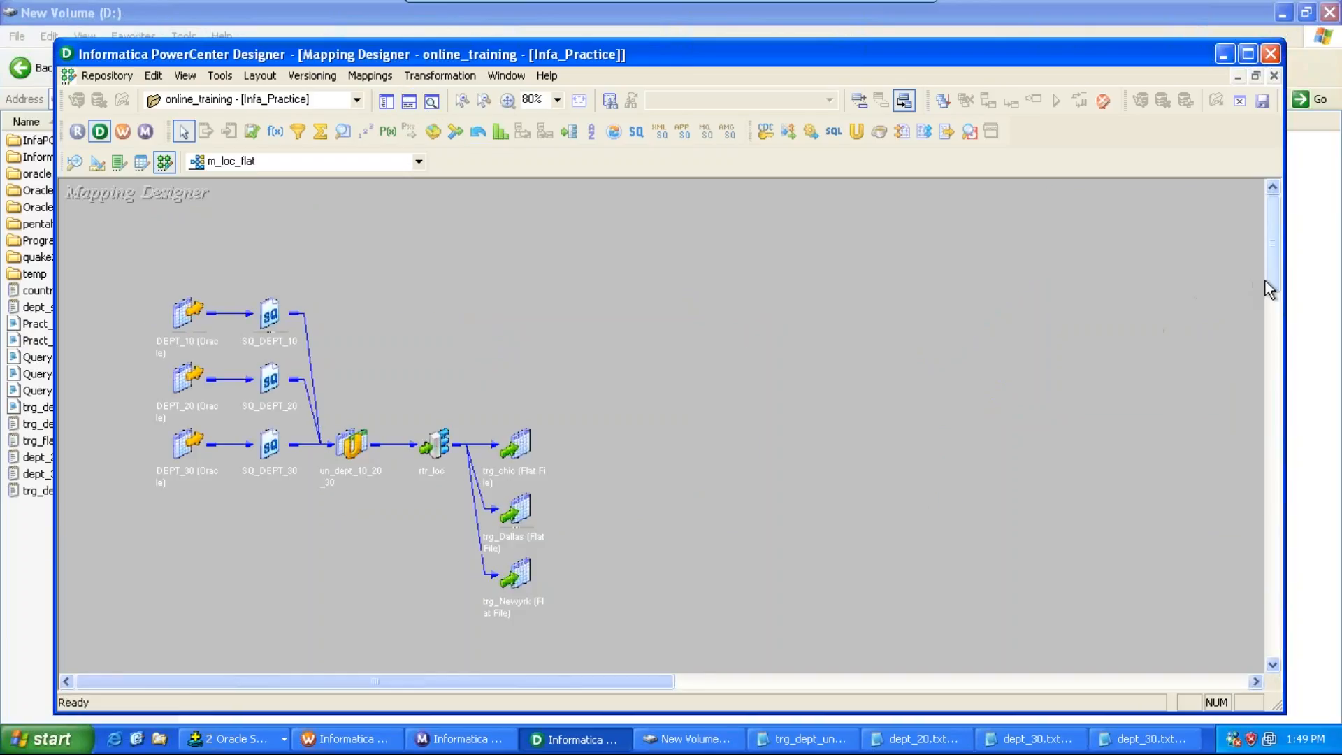
mouse_move(1267, 281)
left_mouse_down()
mouse_move(1266, 298)
mouse_move(1265, 286)
left_mouse_up()
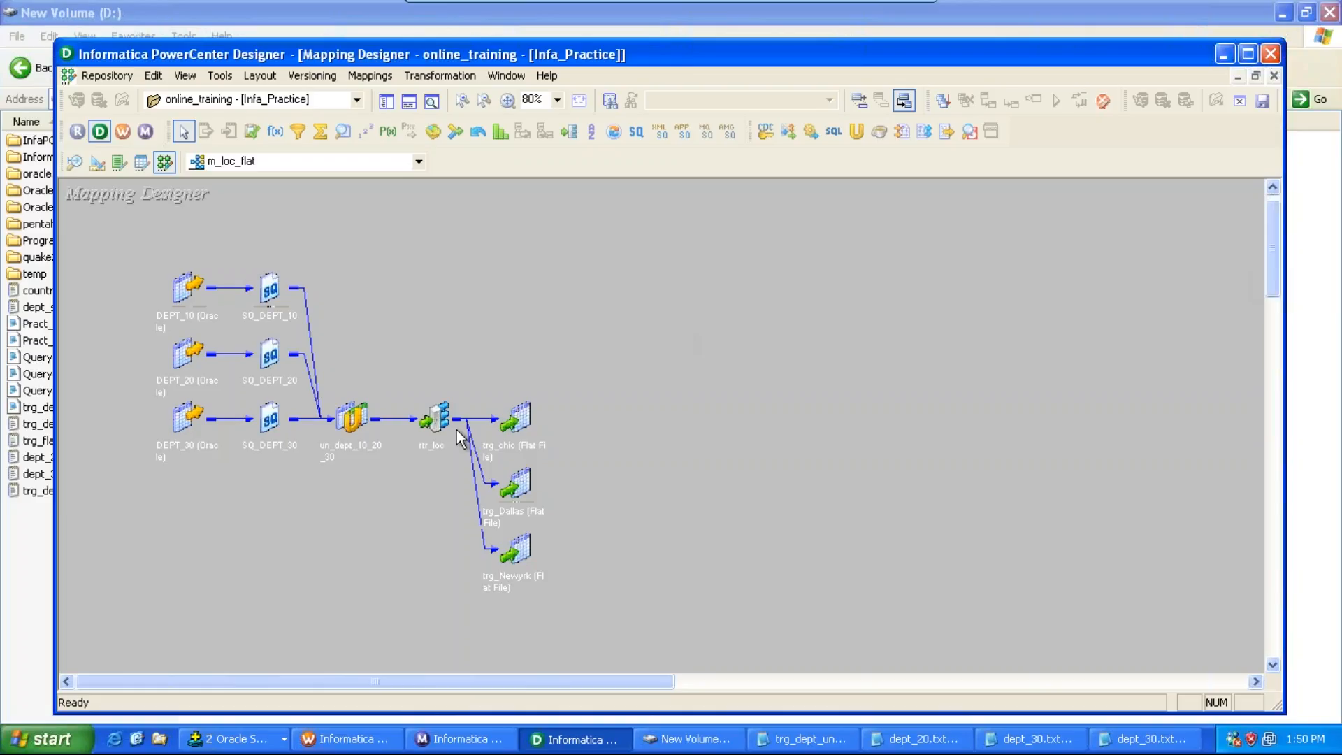
Step: Open the union transformation to review its input groups, then collapse it back to an icon
double_click(363, 418)
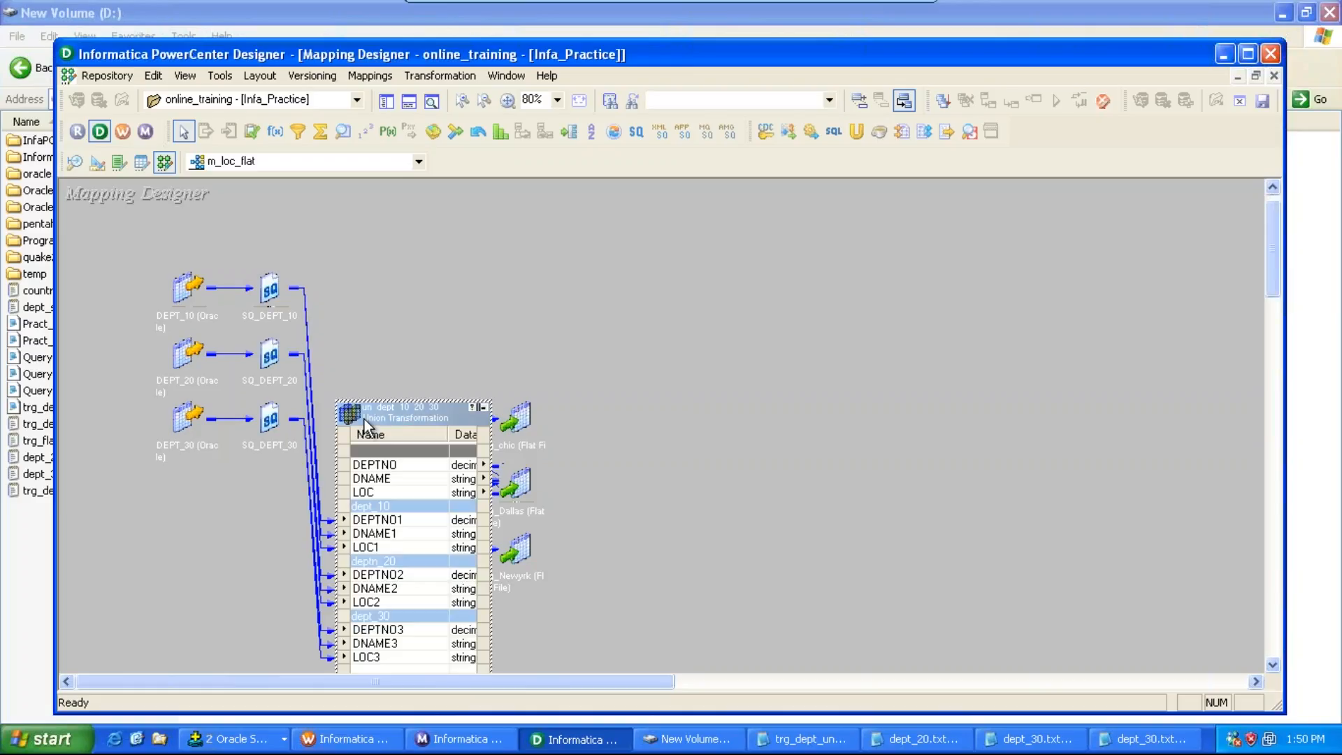
double_click(412, 408)
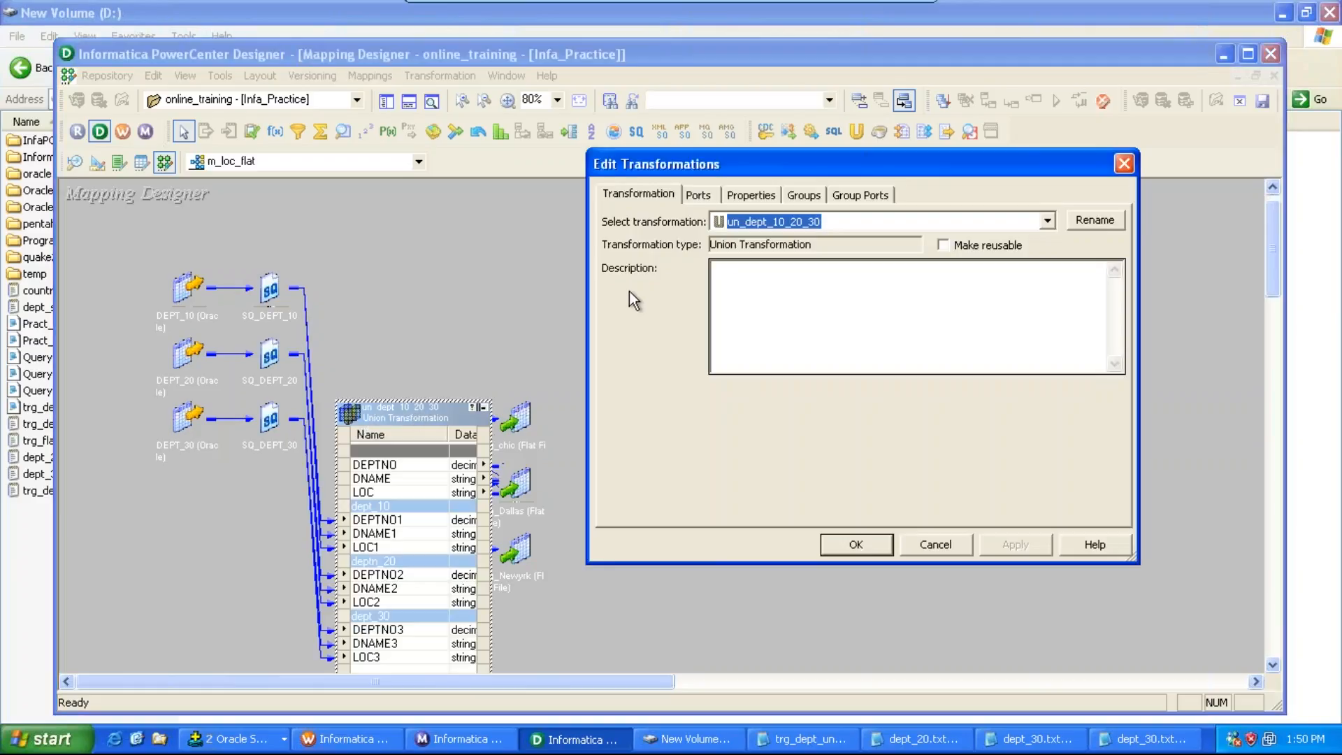
left_click(802, 199)
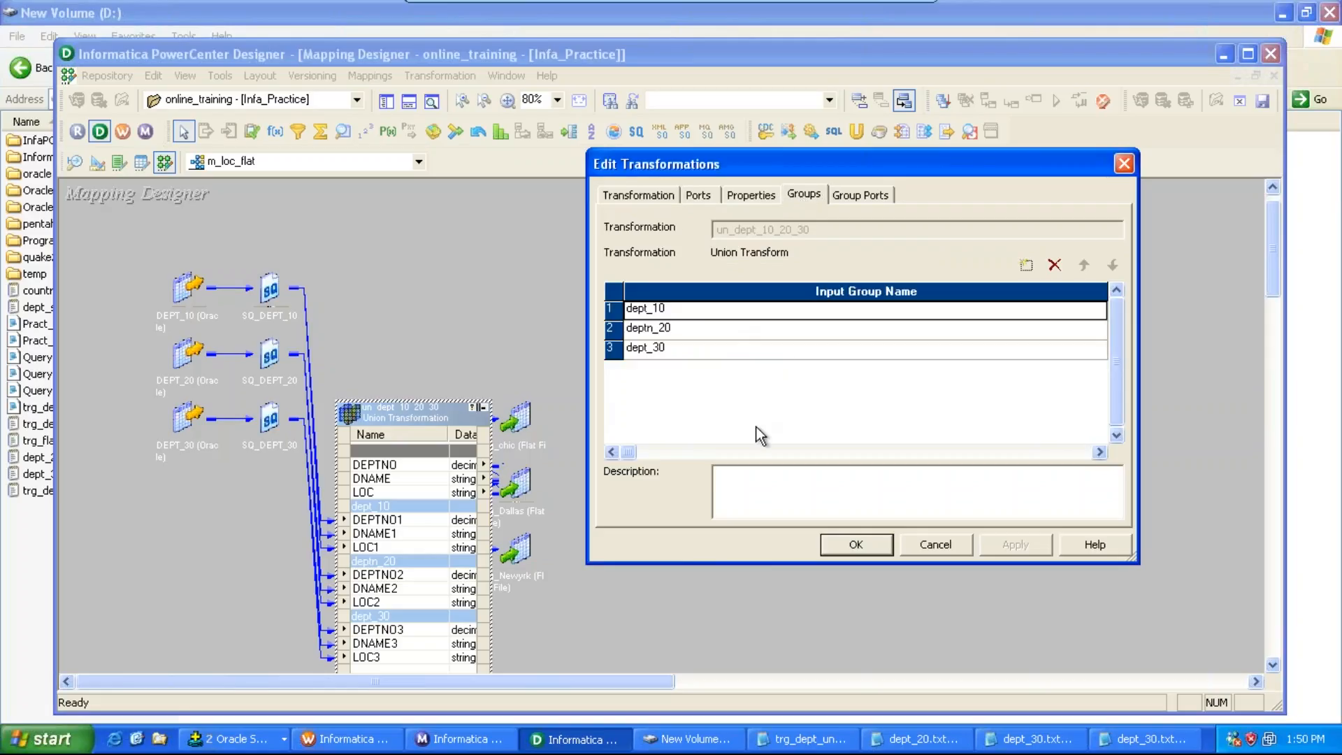
left_click(837, 551)
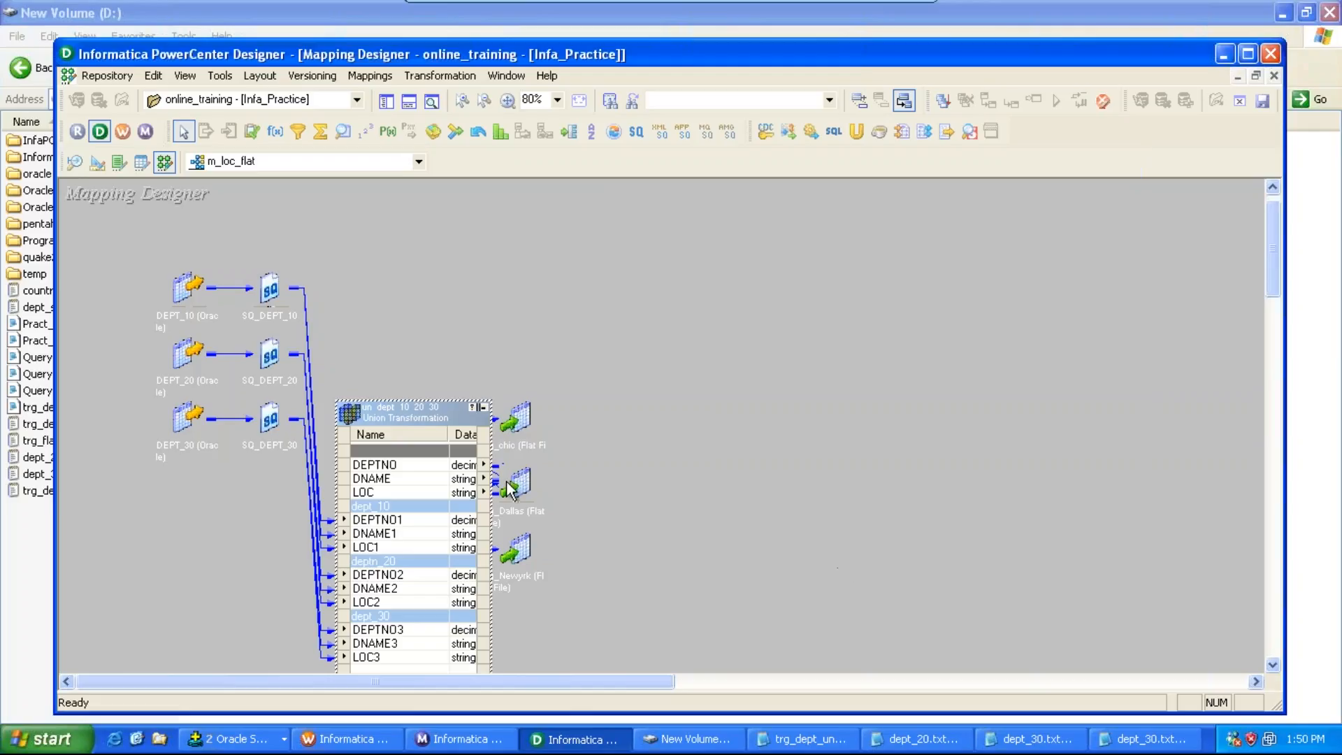
left_click(483, 406)
Step: Open the rtr_loc router to review its group filter conditions, then collapse it back to an icon
double_click(448, 421)
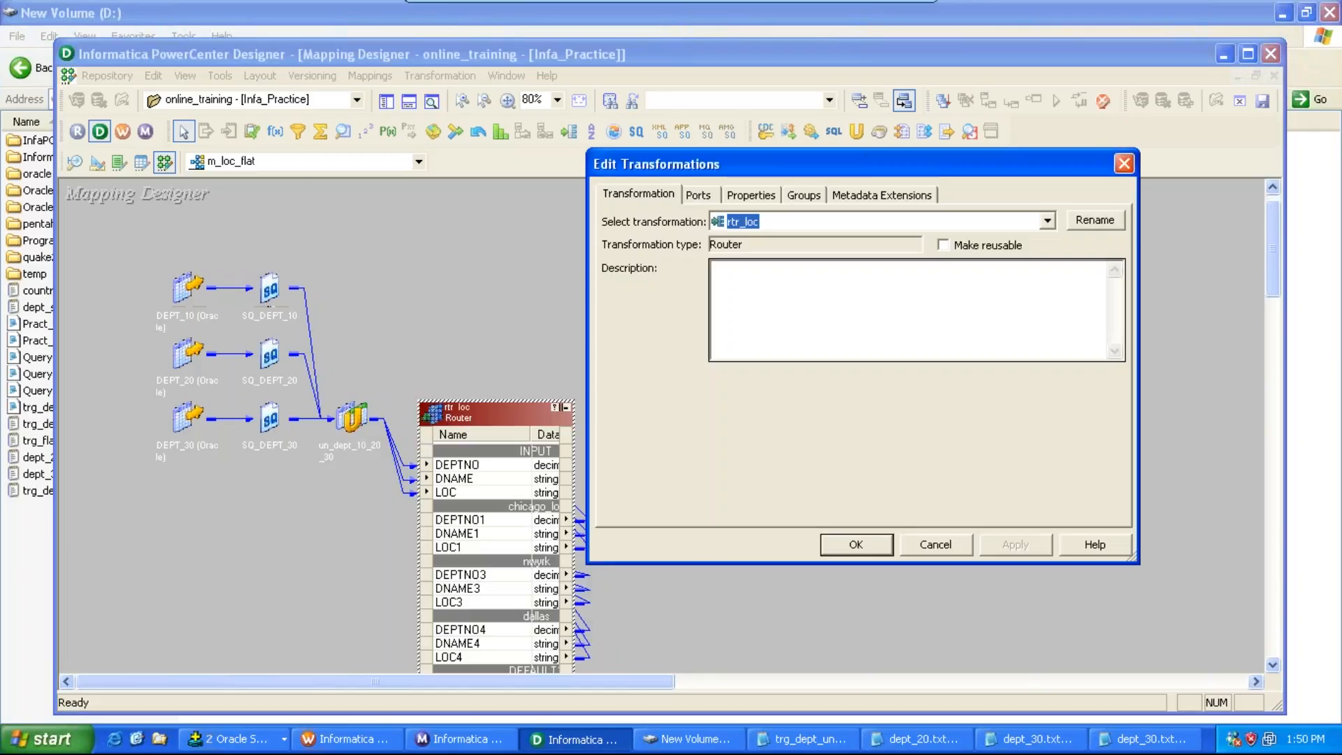
left_click(804, 199)
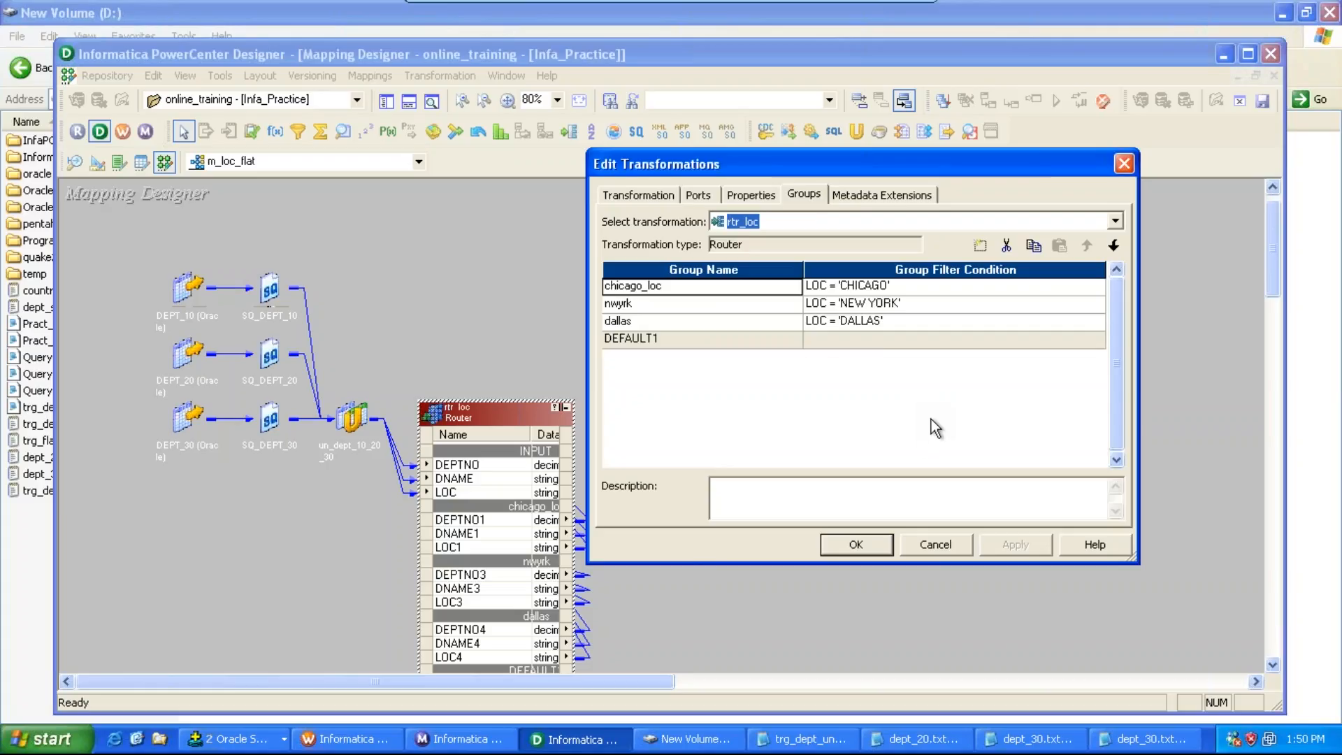
left_click(867, 542)
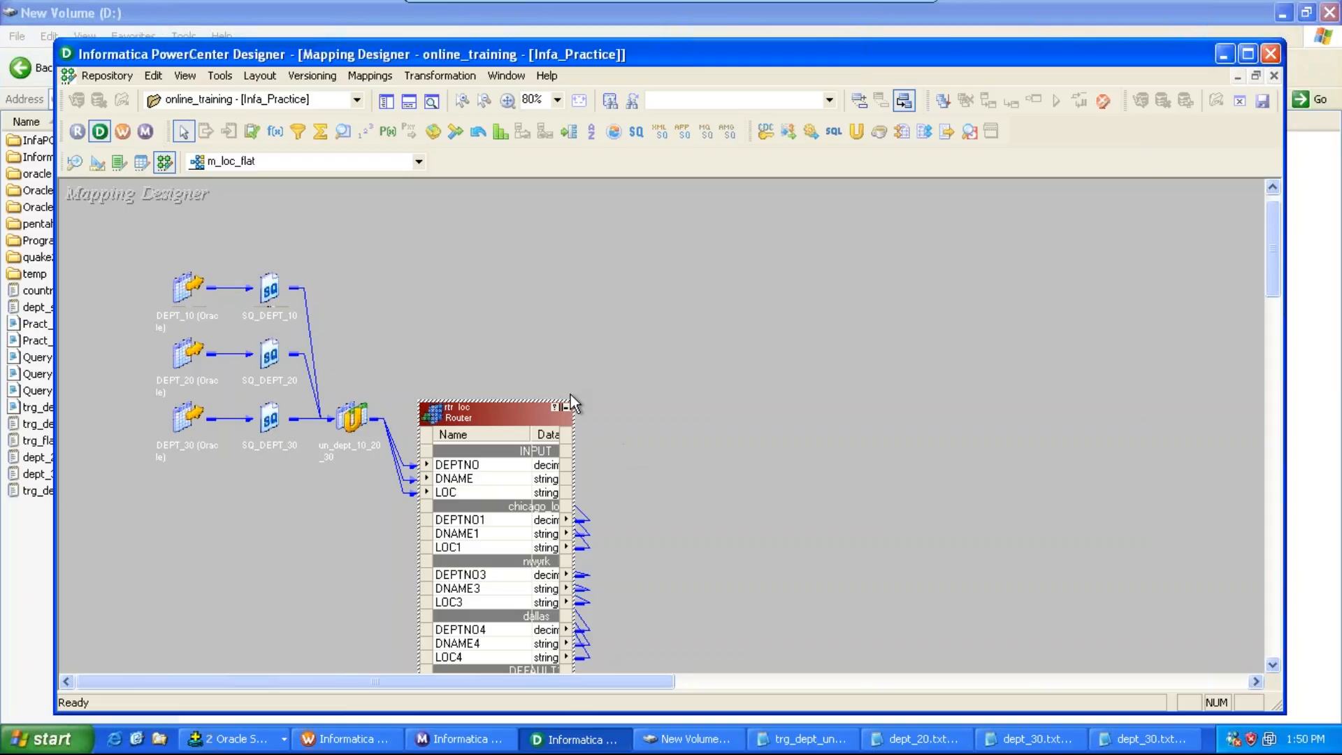
left_click(567, 407)
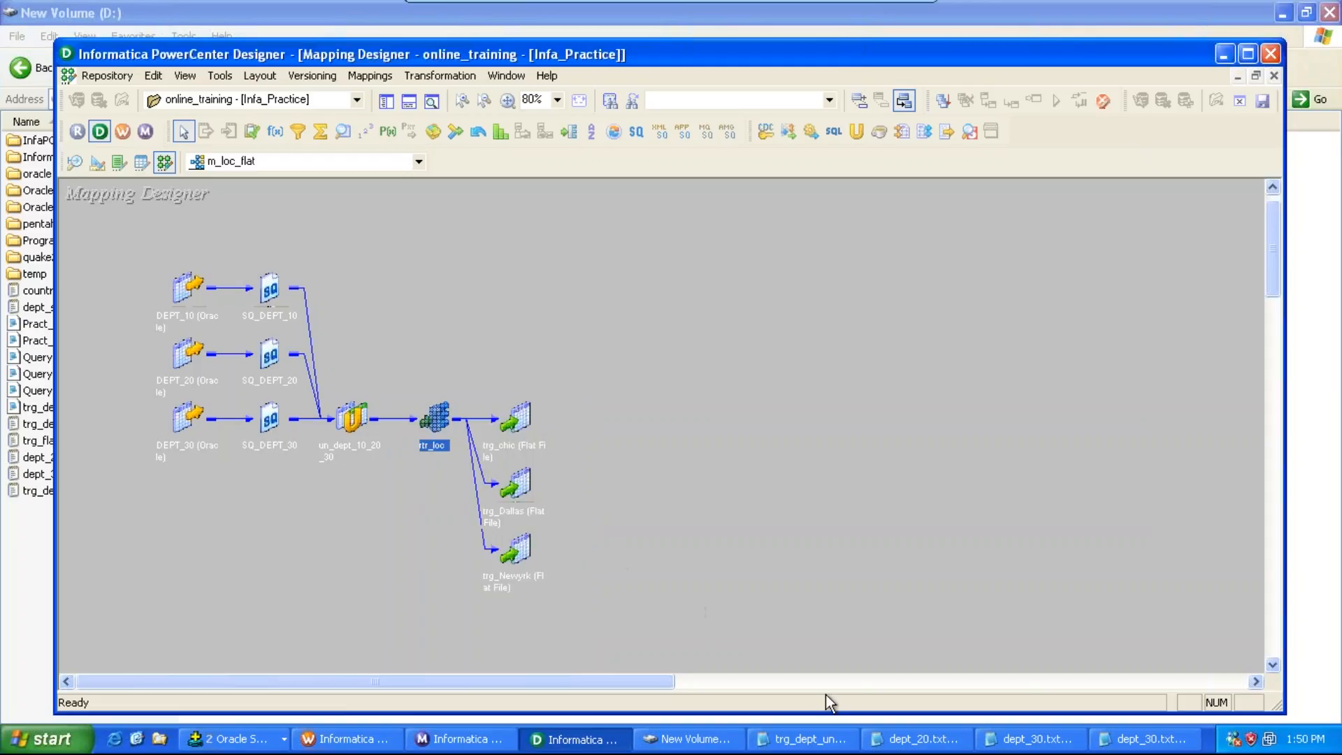
Step: Switch to Workflow Manager
left_click(342, 743)
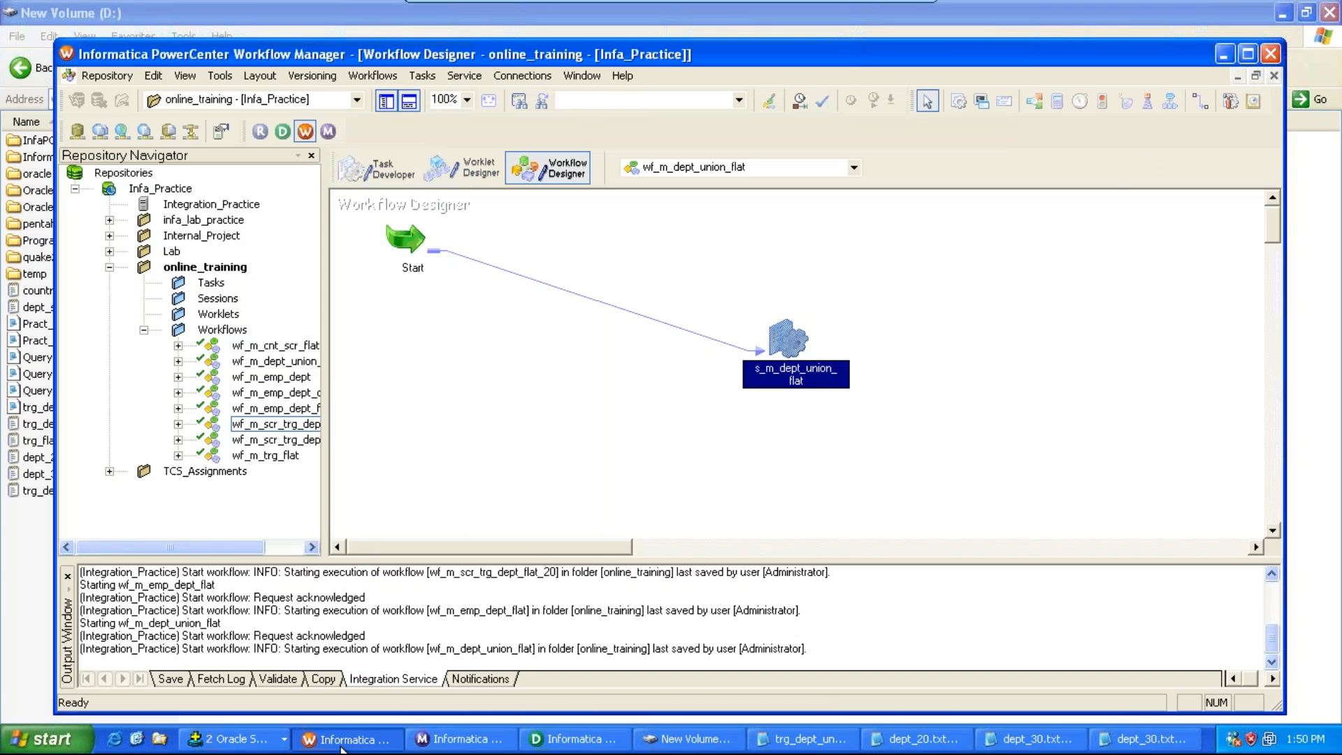
left_click(342, 742)
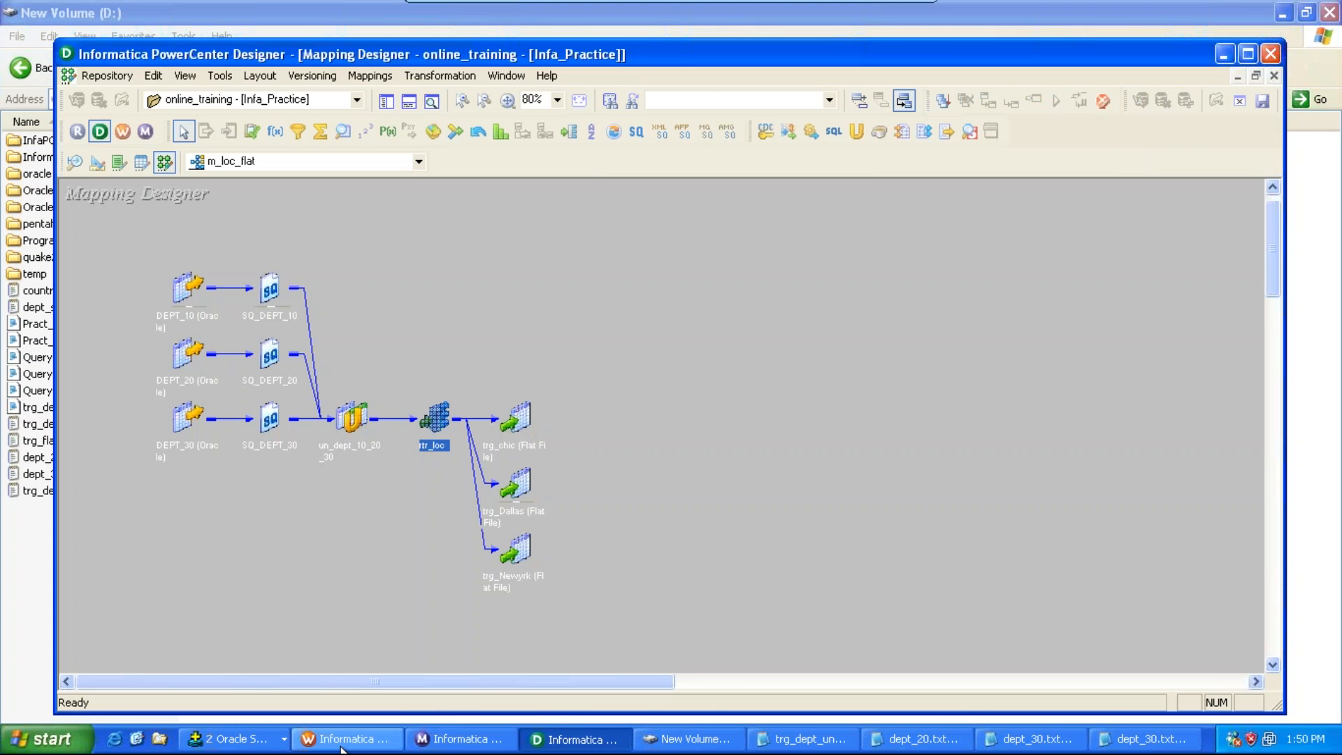
left_click(341, 746)
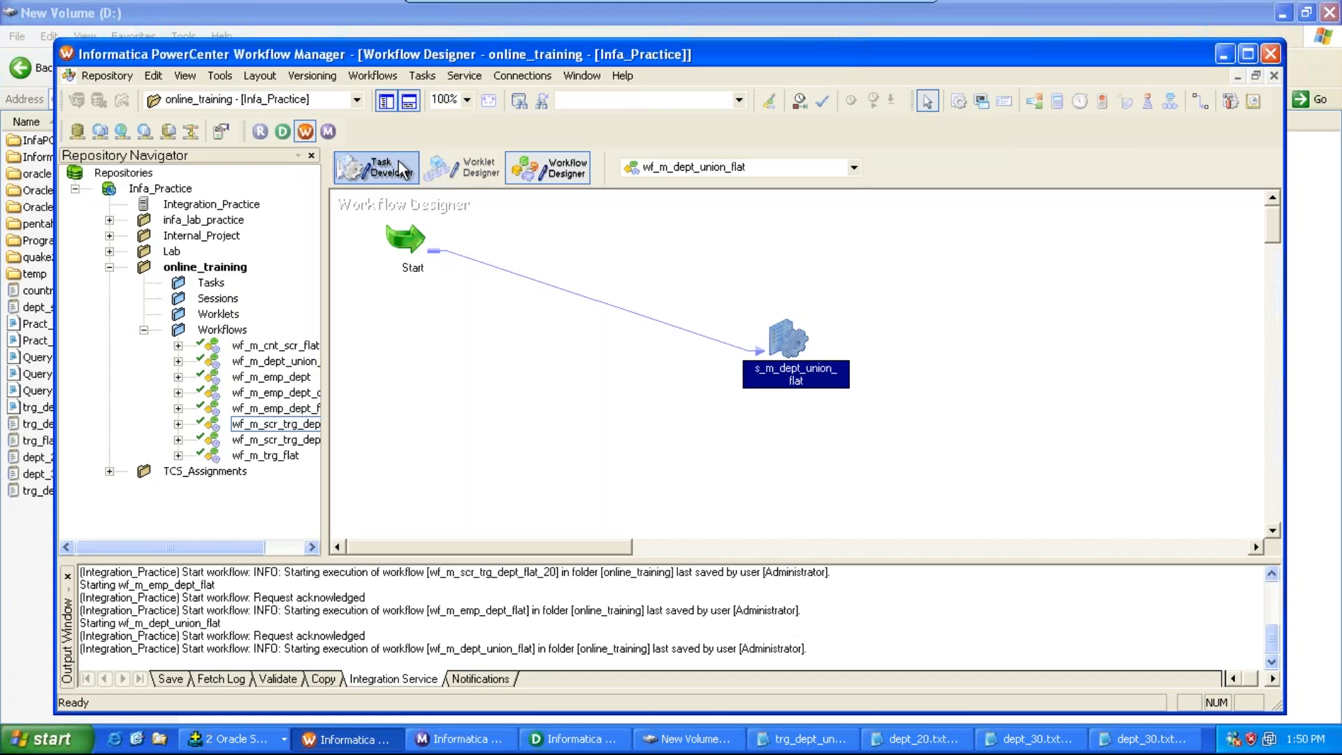
Step: Create a new workflow named wf_m_loc_flat
left_click(396, 77)
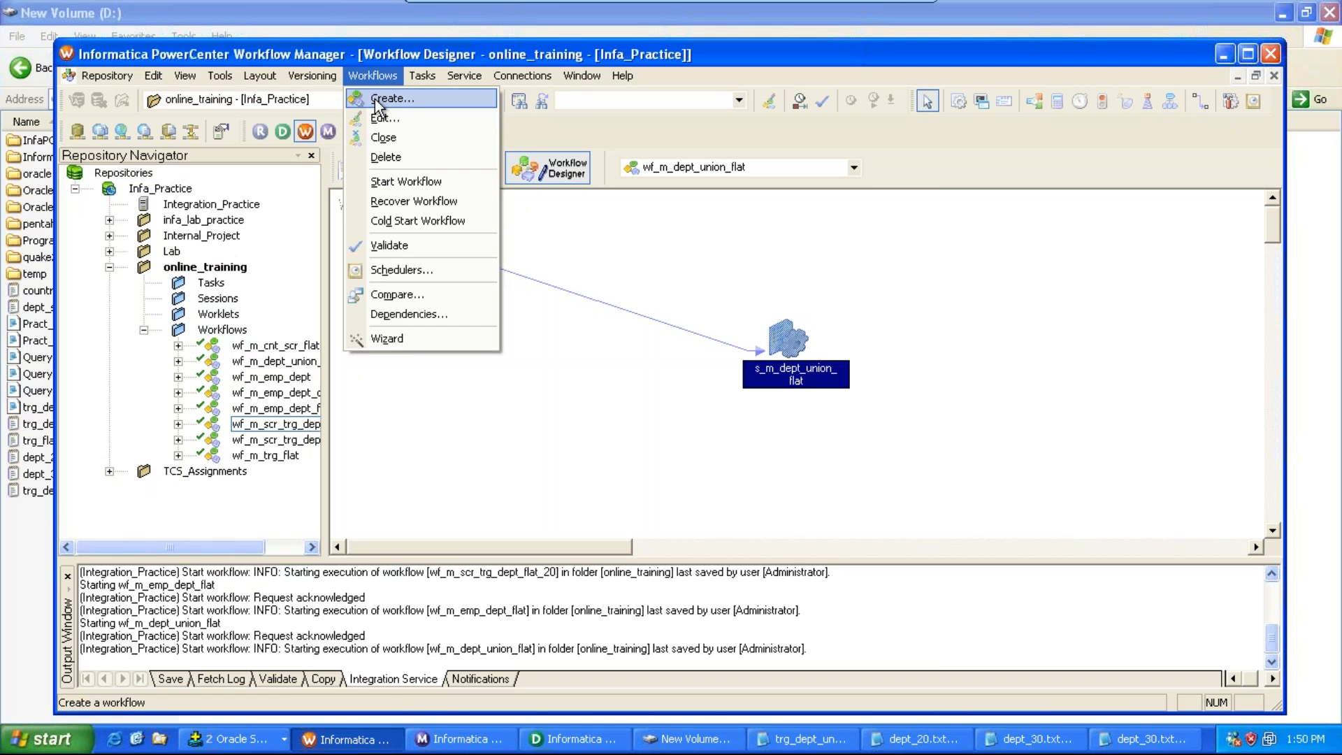
left_click(383, 100)
type("wf_m_")
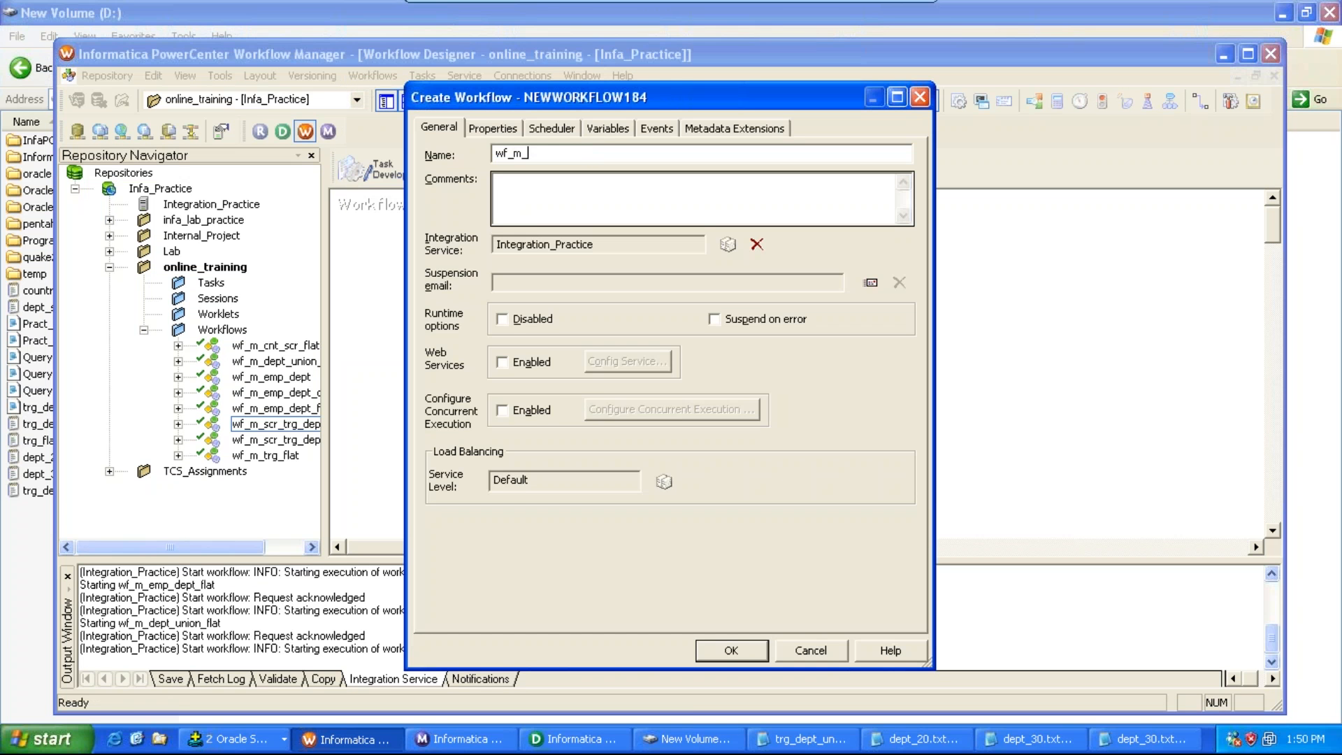
key("alt+Tab")
key("alt+Tab")
type("loc_flat")
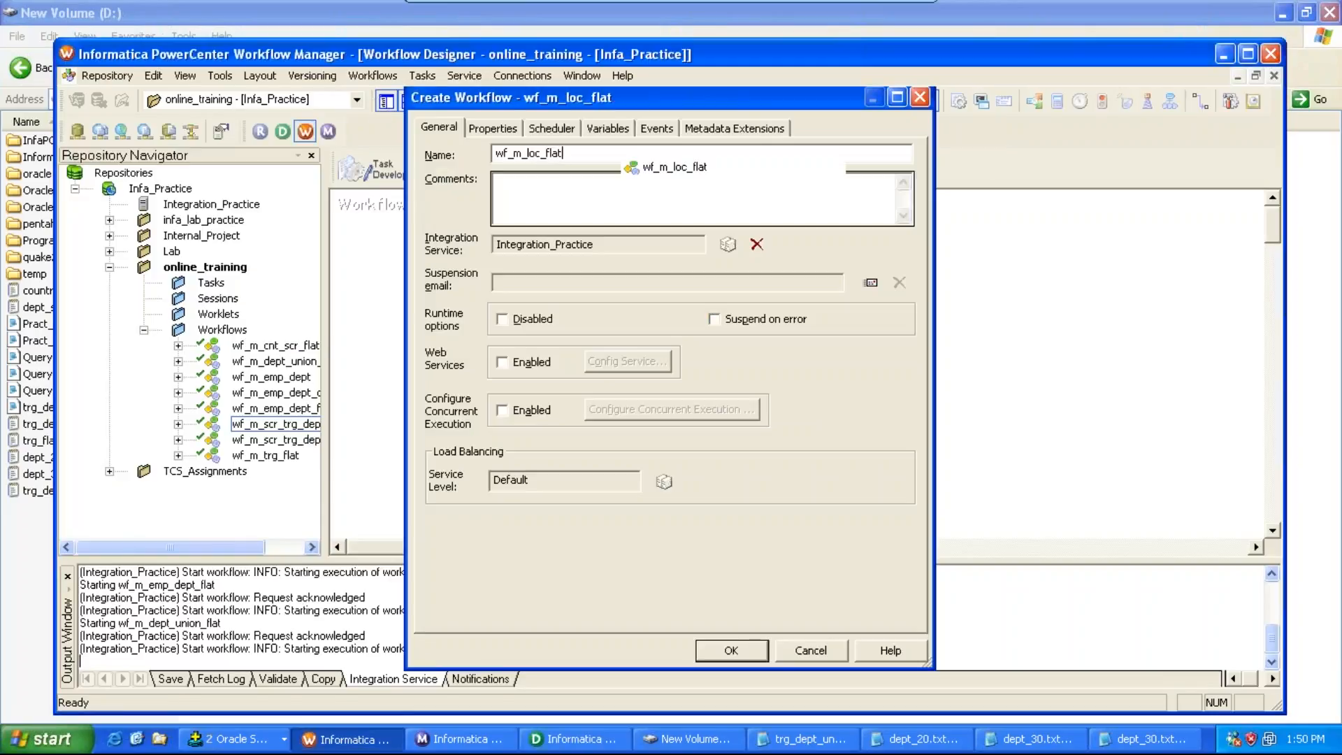
key("Return")
Step: Create a session task named s_m_loc_flat and choose mapping m_loc_flat for it
left_click(419, 76)
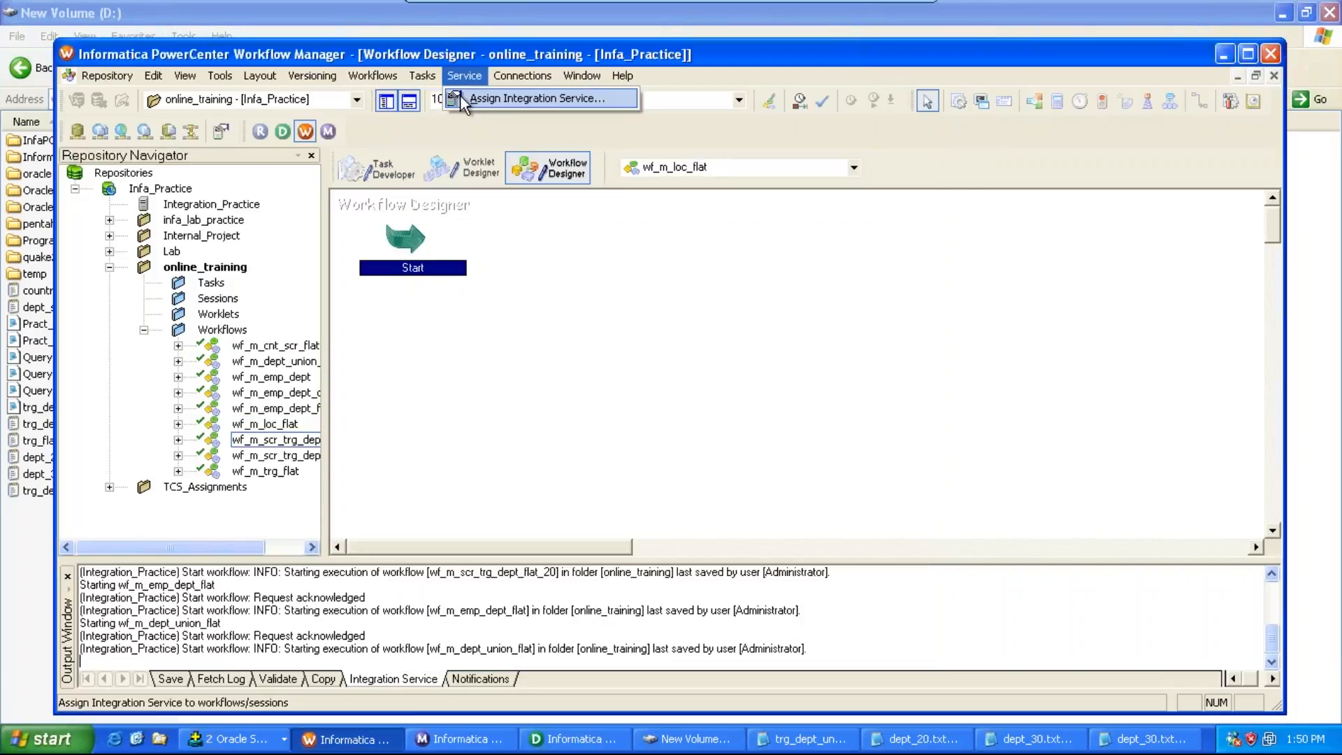
left_click(442, 99)
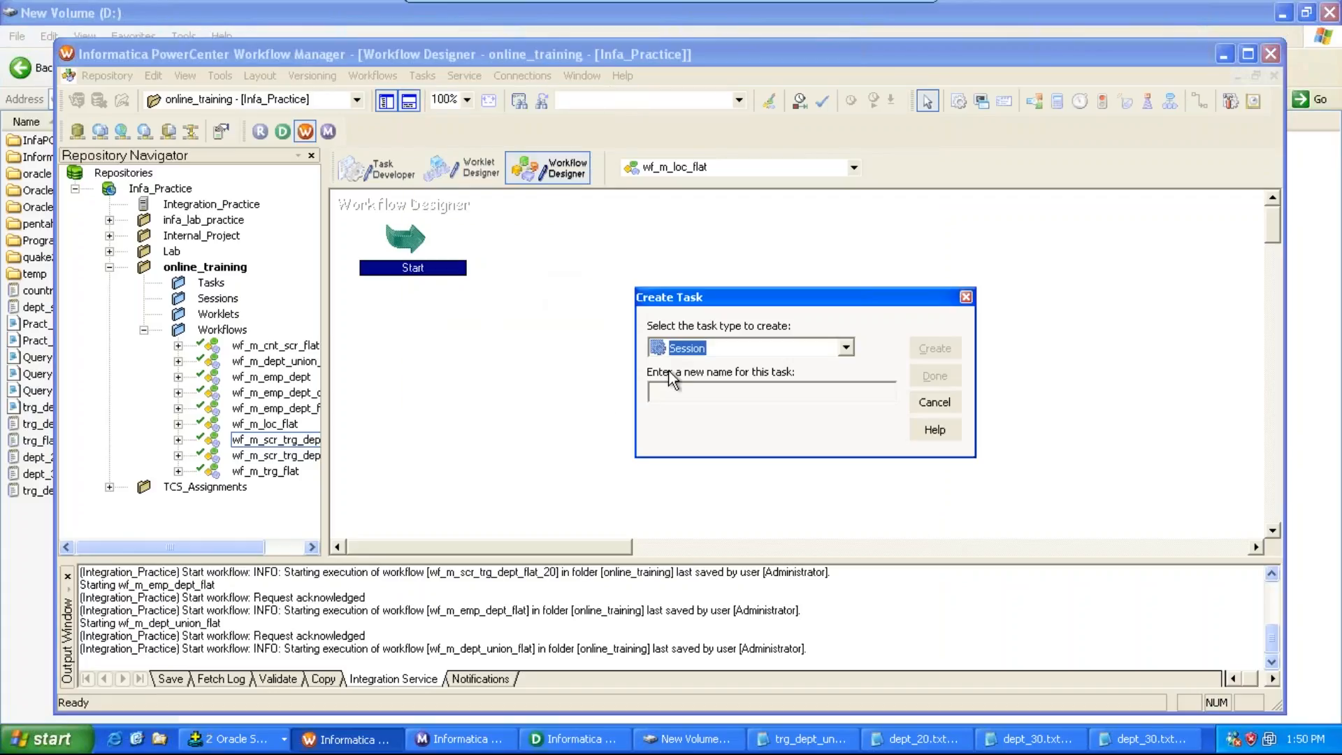
left_click(672, 389)
type("s_m_")
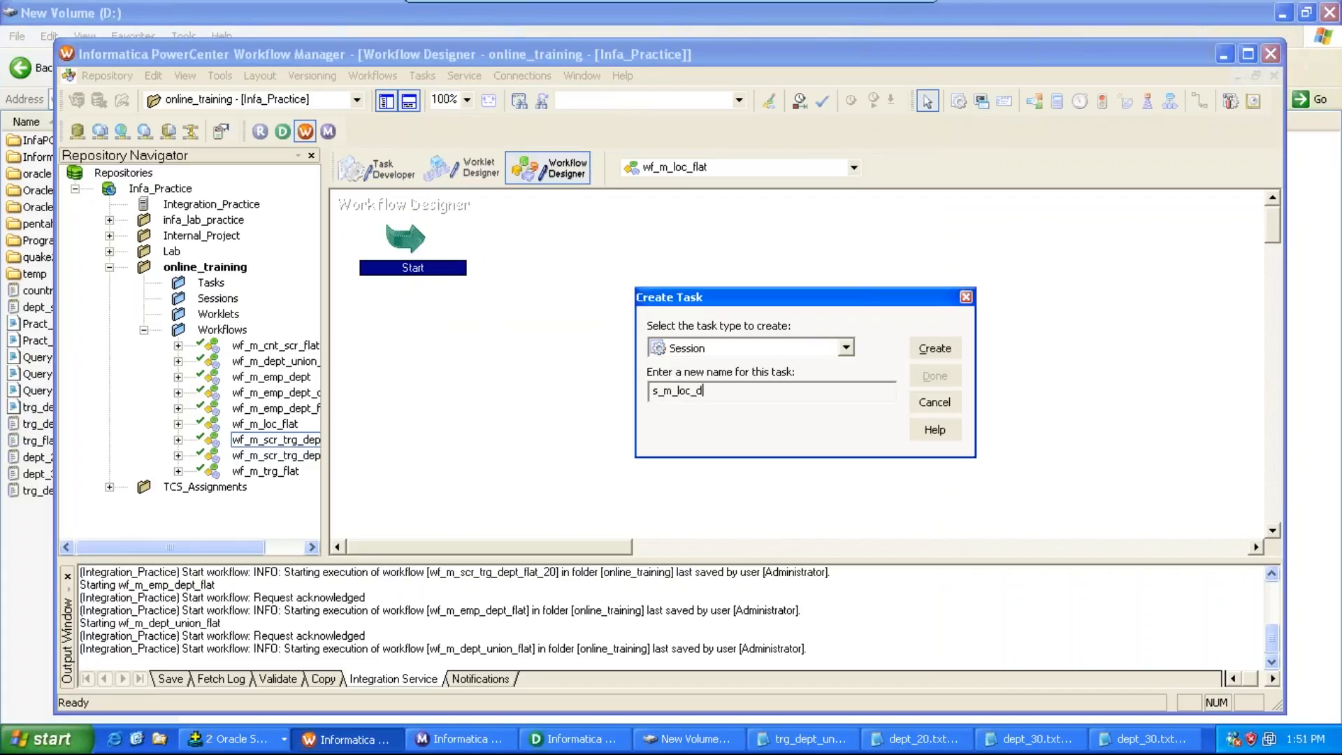
type("loc_flat")
key("Return")
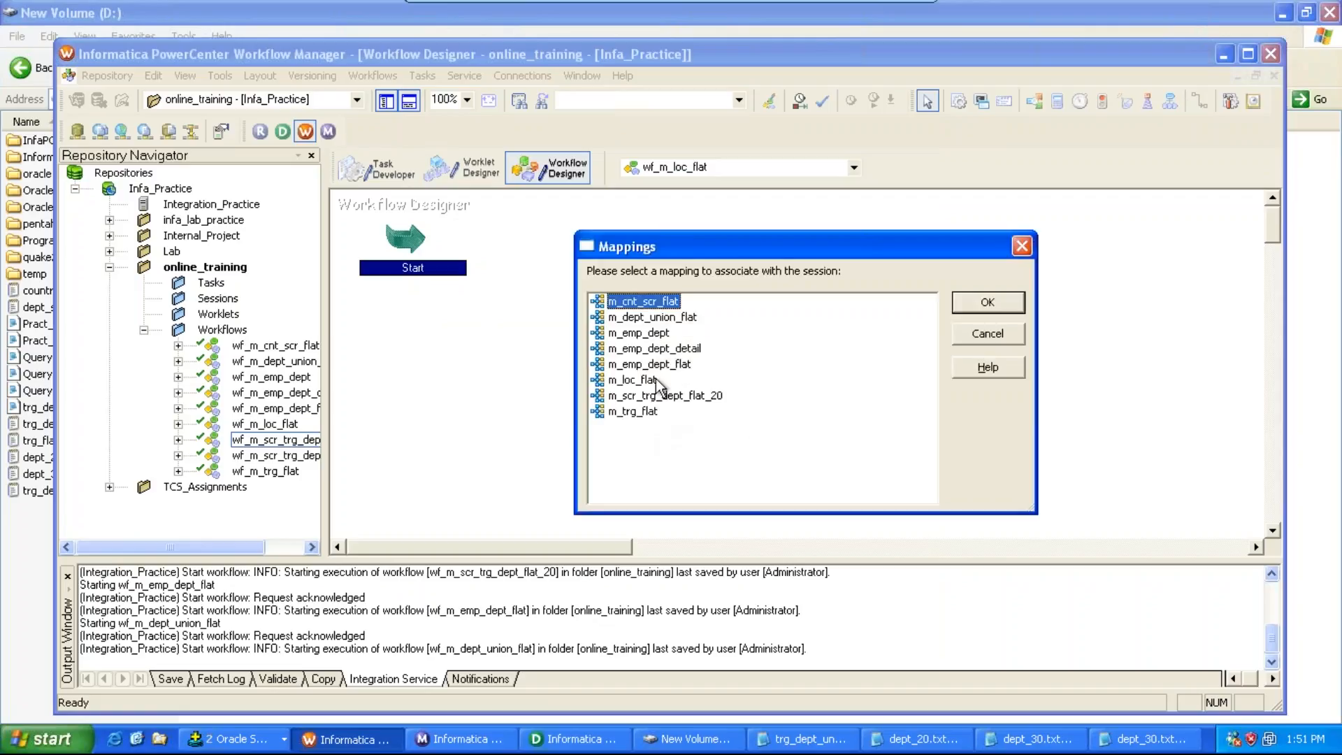
left_click(646, 383)
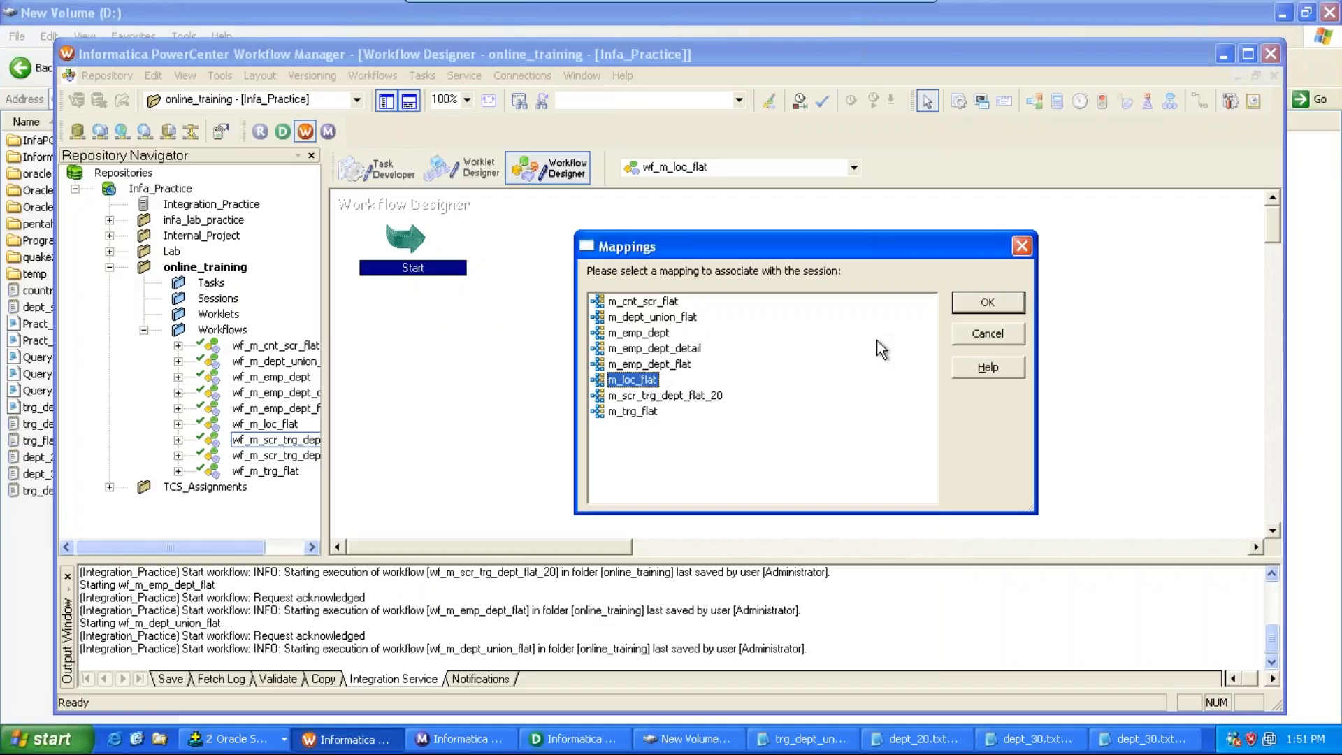
key("alt+Tab")
key("alt+Tab")
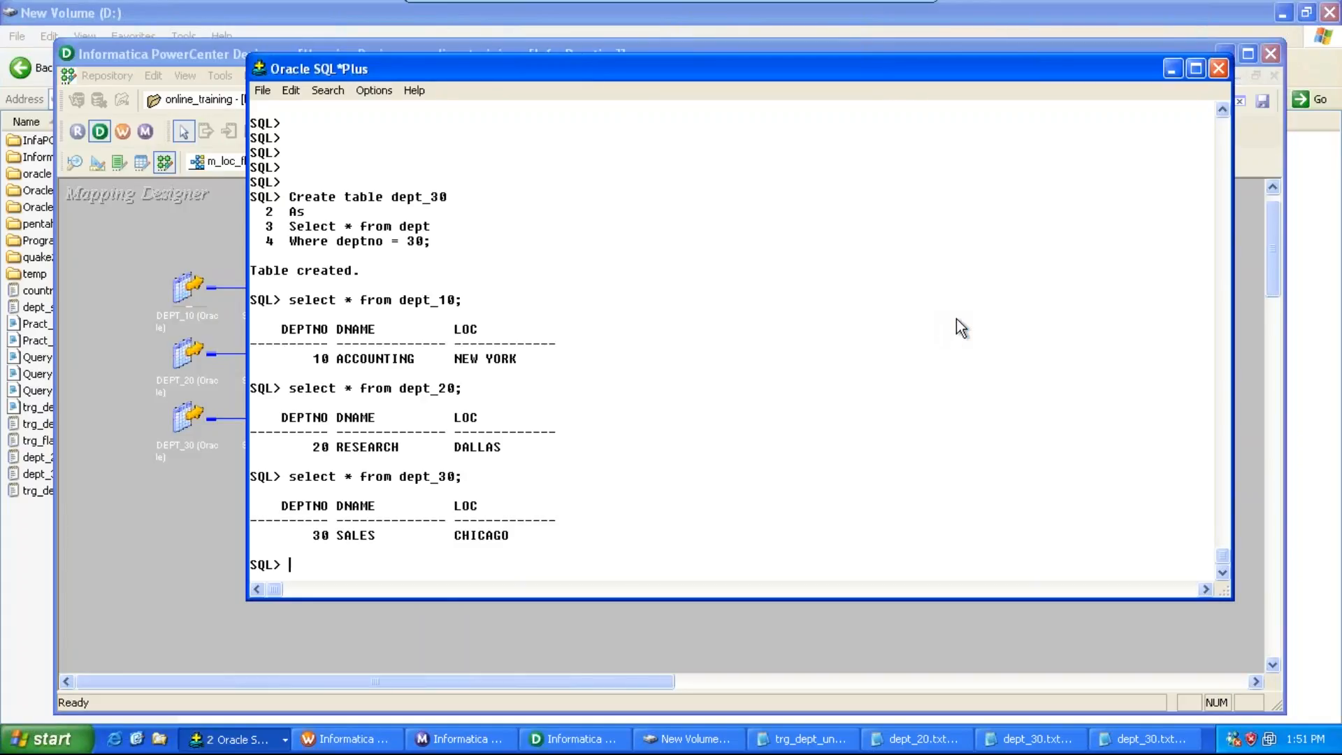
key("alt+Tab")
key("alt+Tab")
key("alt+Tab")
key("alt+Tab")
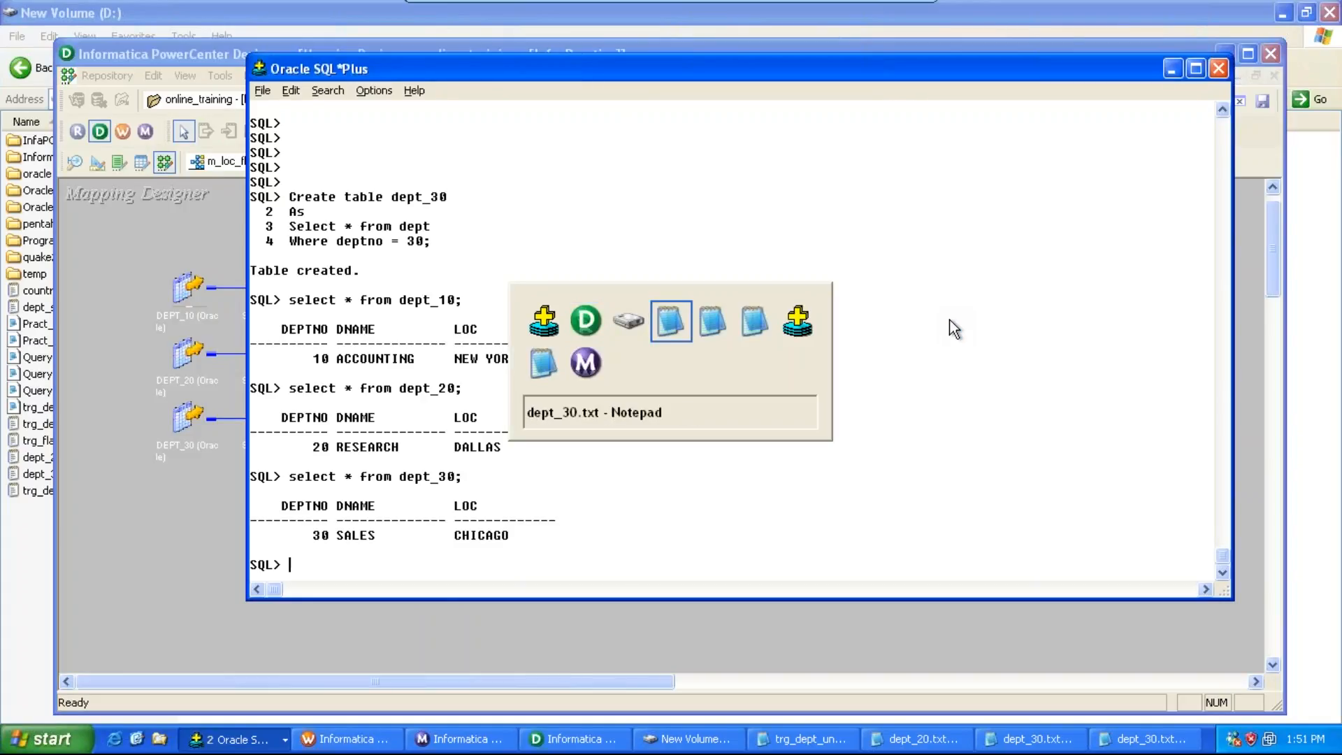
key("alt+Tab")
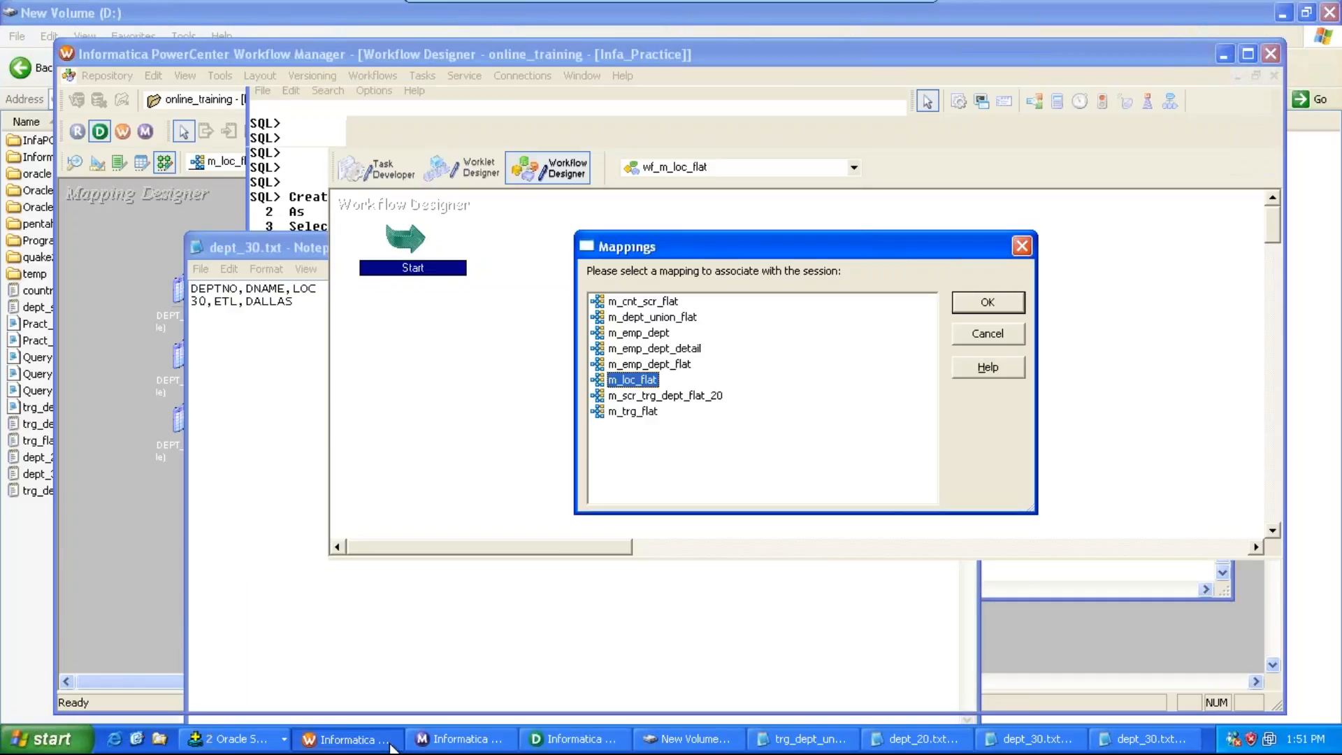
Step: Confirm the mapping choice, finish creating the session, and move the session icon away from Start
left_click(985, 303)
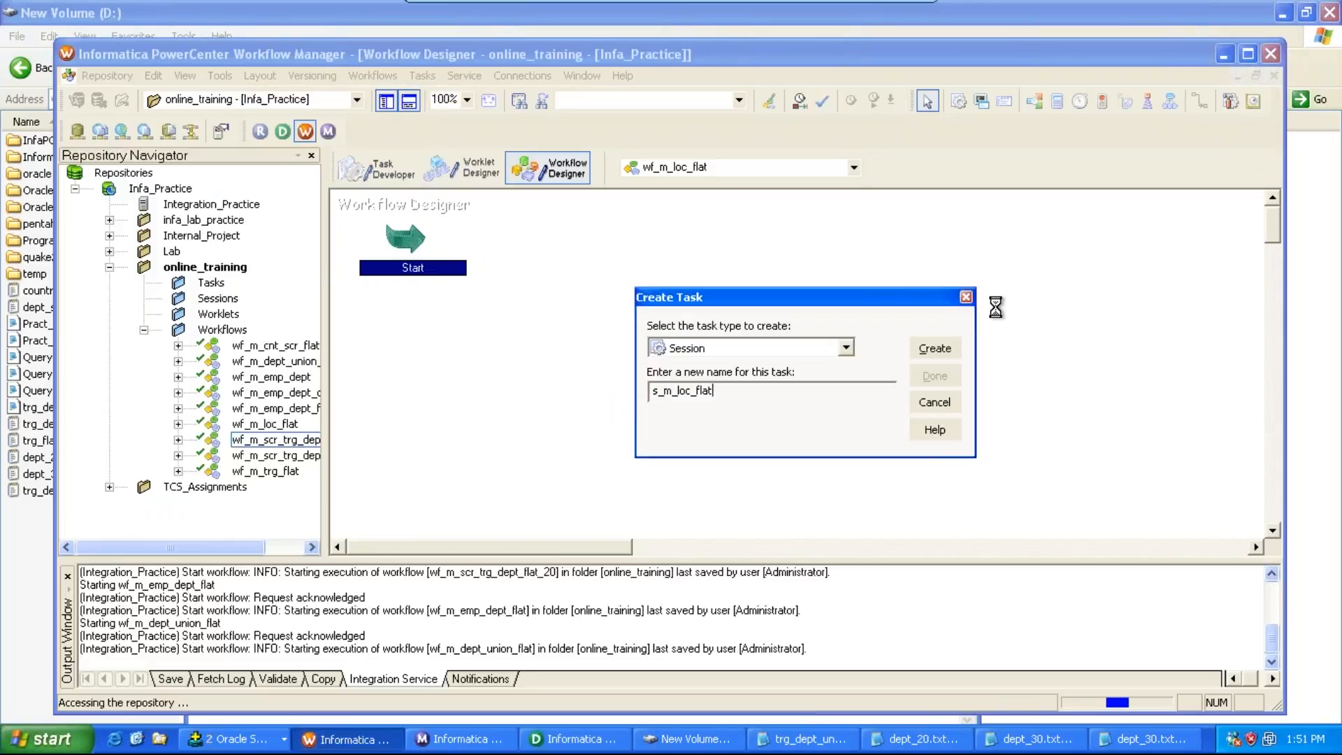
left_click(931, 379)
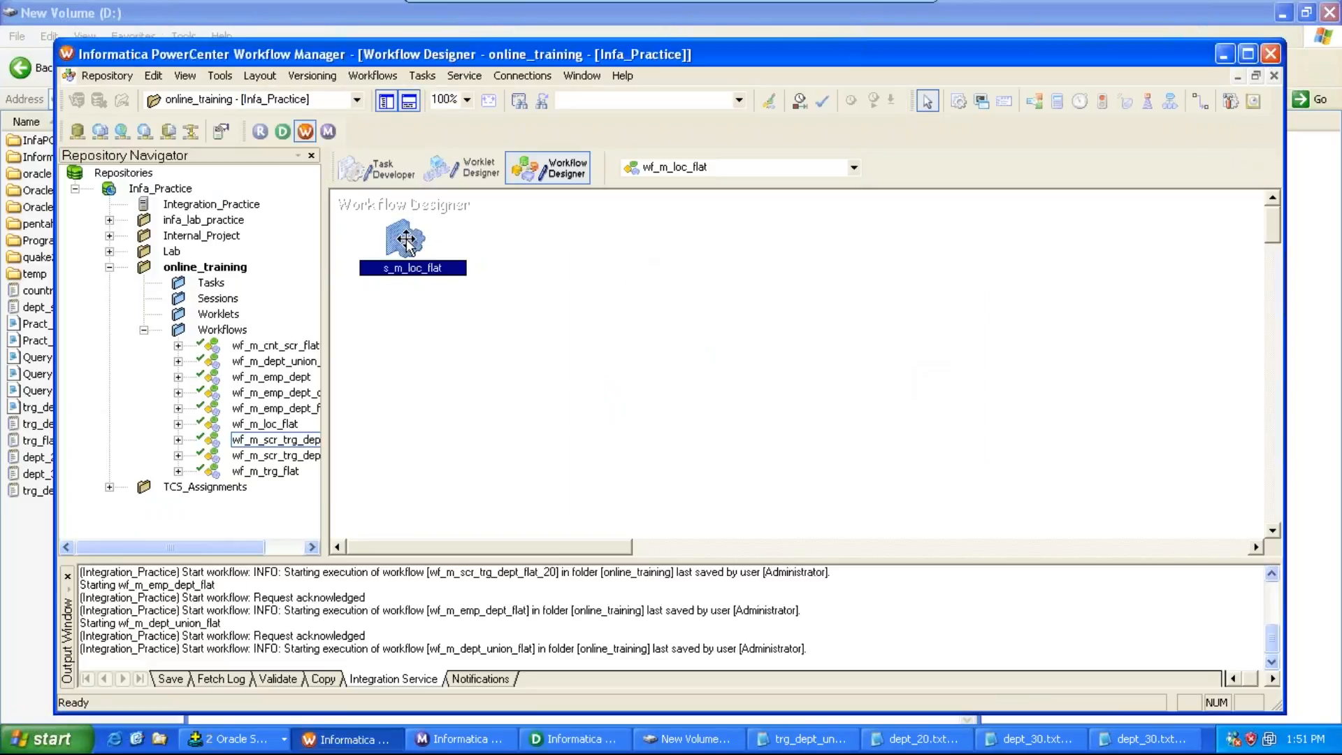
left_click_drag(404, 237, 775, 316)
Step: Link the Start task to the s_m_loc_flat session
left_click(423, 76)
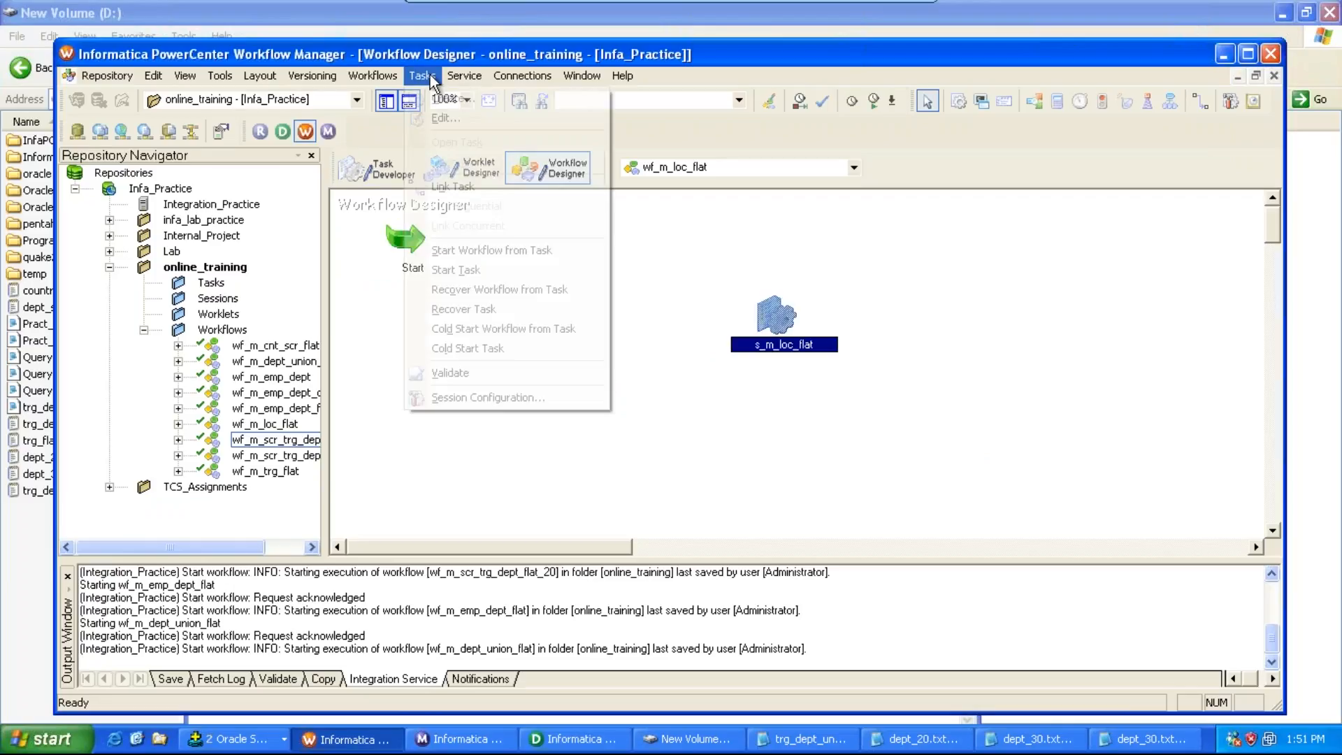
left_click(440, 183)
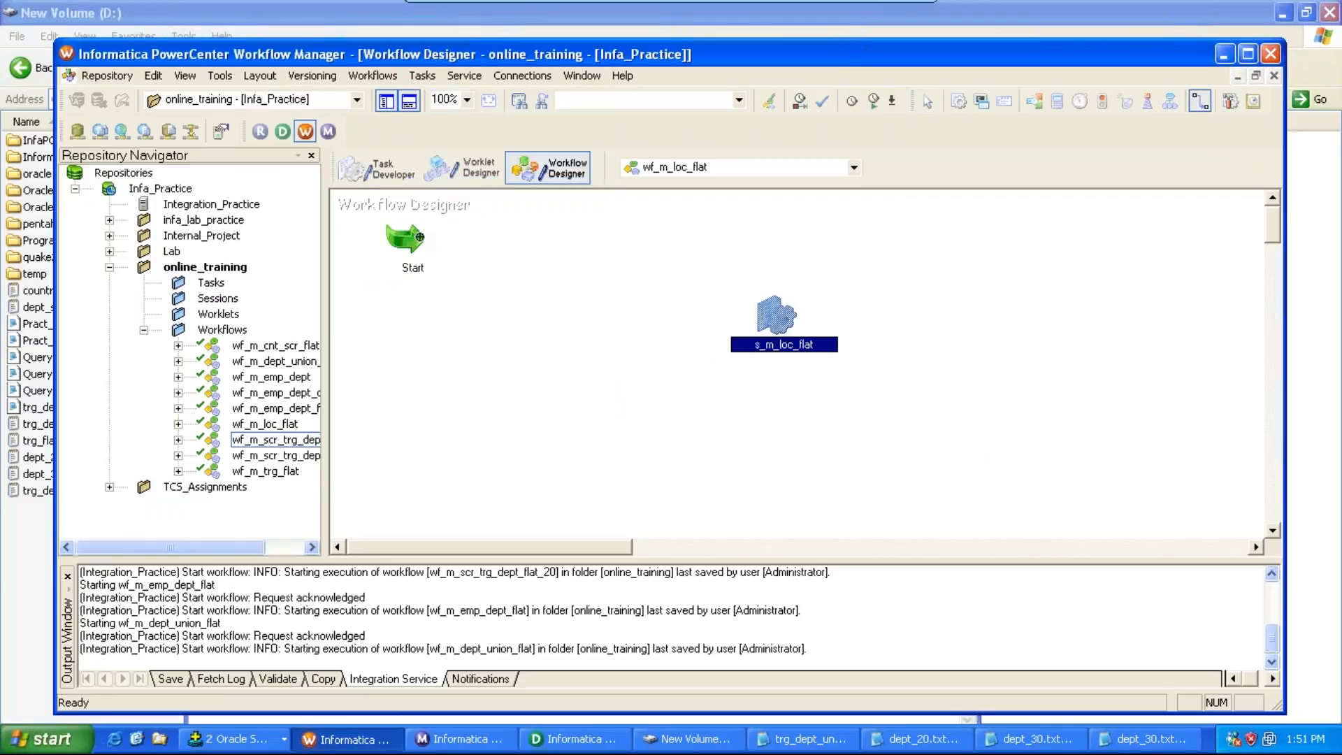
left_click_drag(422, 237, 783, 323)
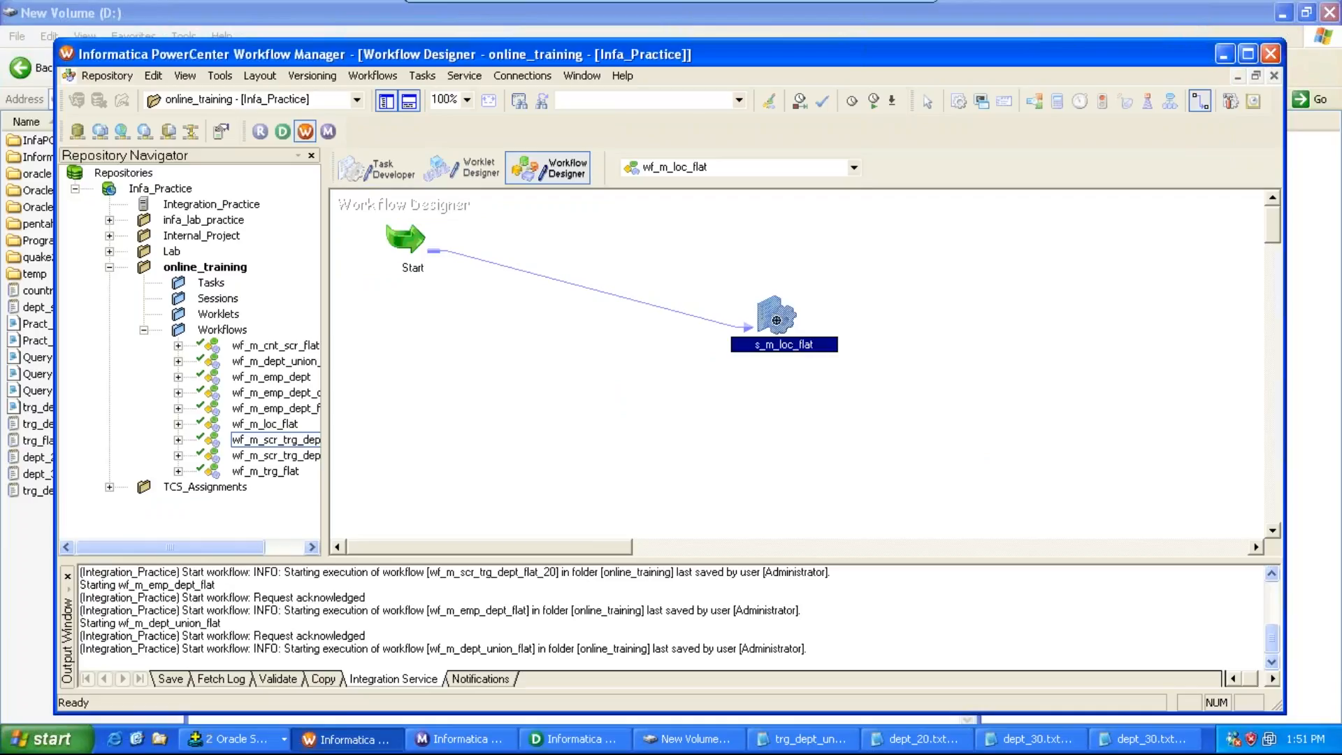
Step: Open the session's mapping settings and set SQ_DEPT_10's relational connection to native_source
double_click(776, 319)
left_click(619, 56)
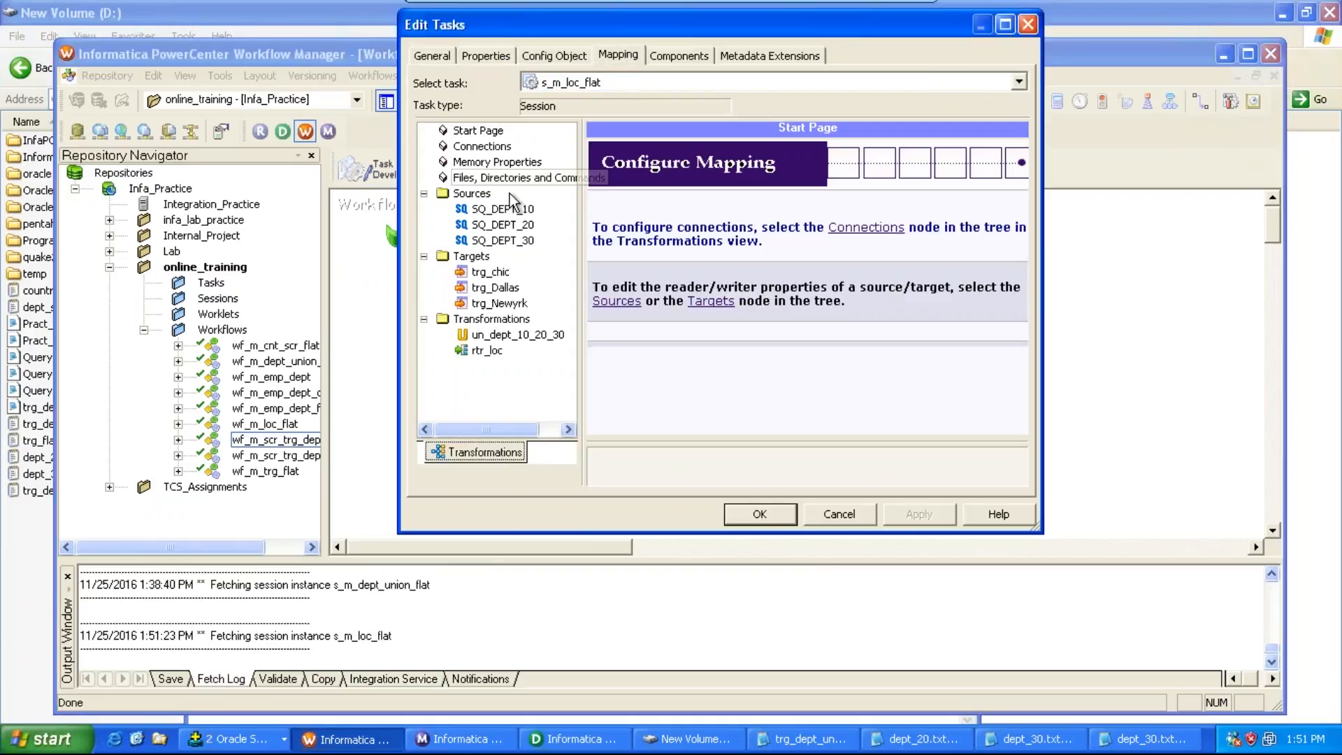
left_click(502, 208)
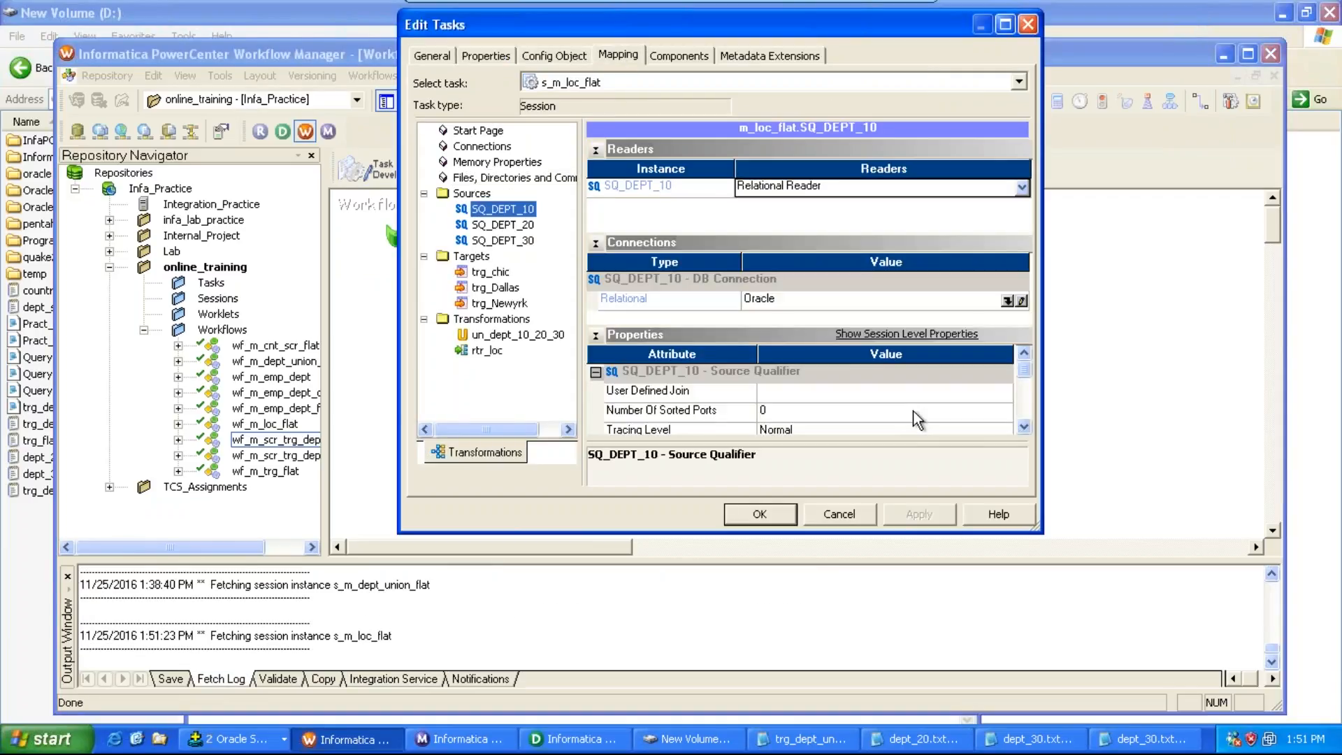
left_click(1007, 301)
double_click(662, 273)
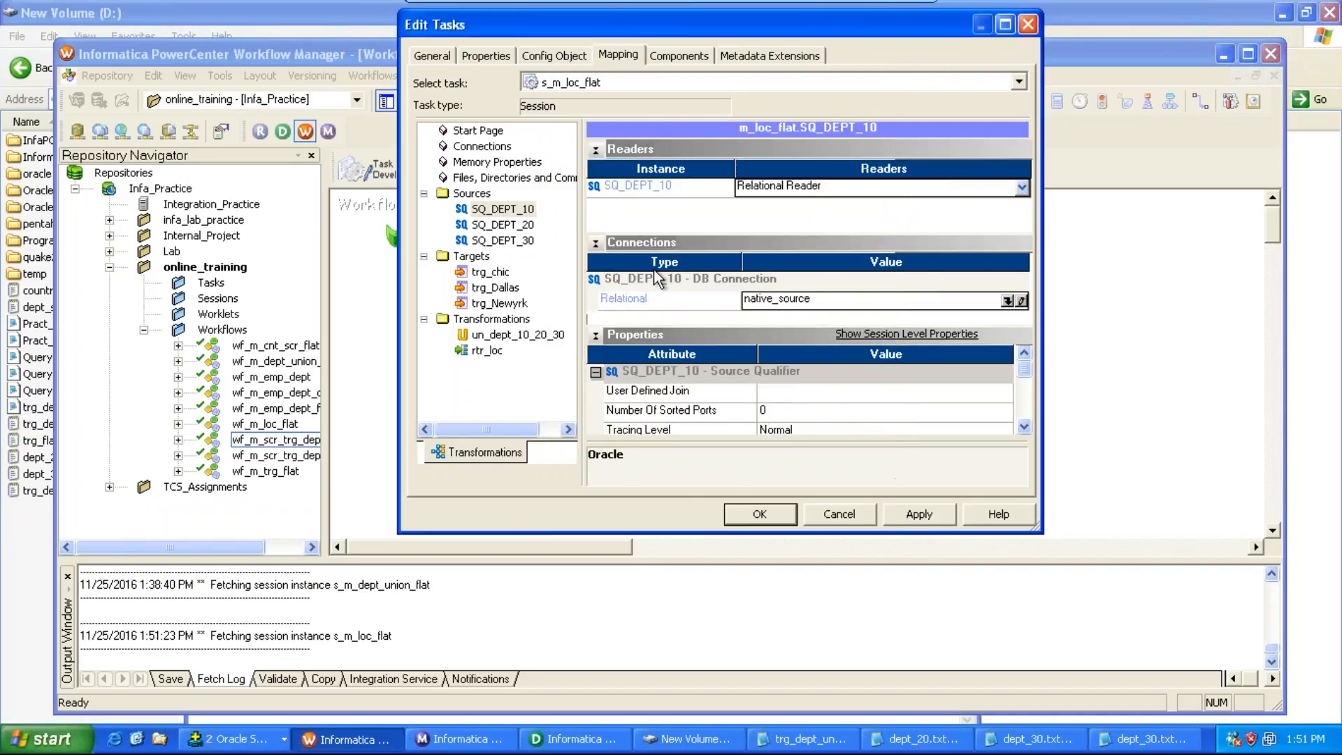
Step: Set SQ_DEPT_20's relational connection to native_source
left_click(502, 224)
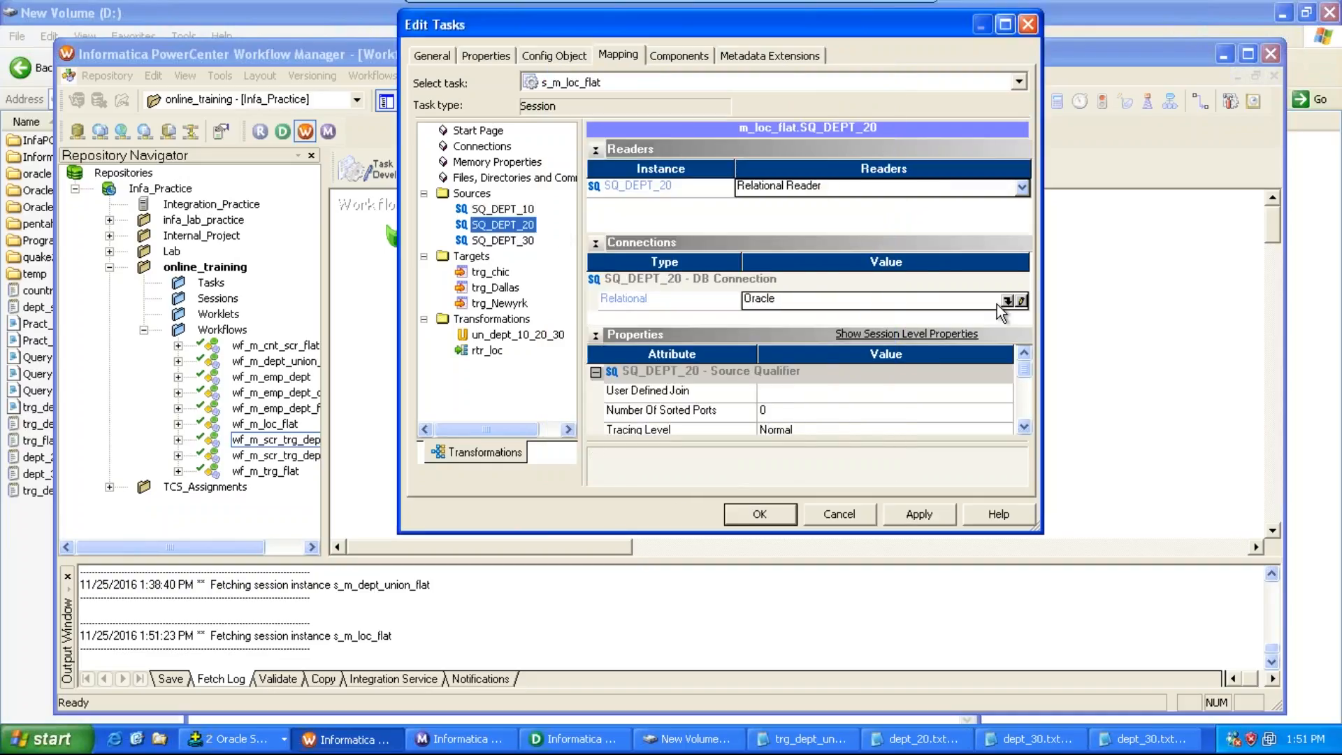
left_click(1007, 300)
double_click(627, 273)
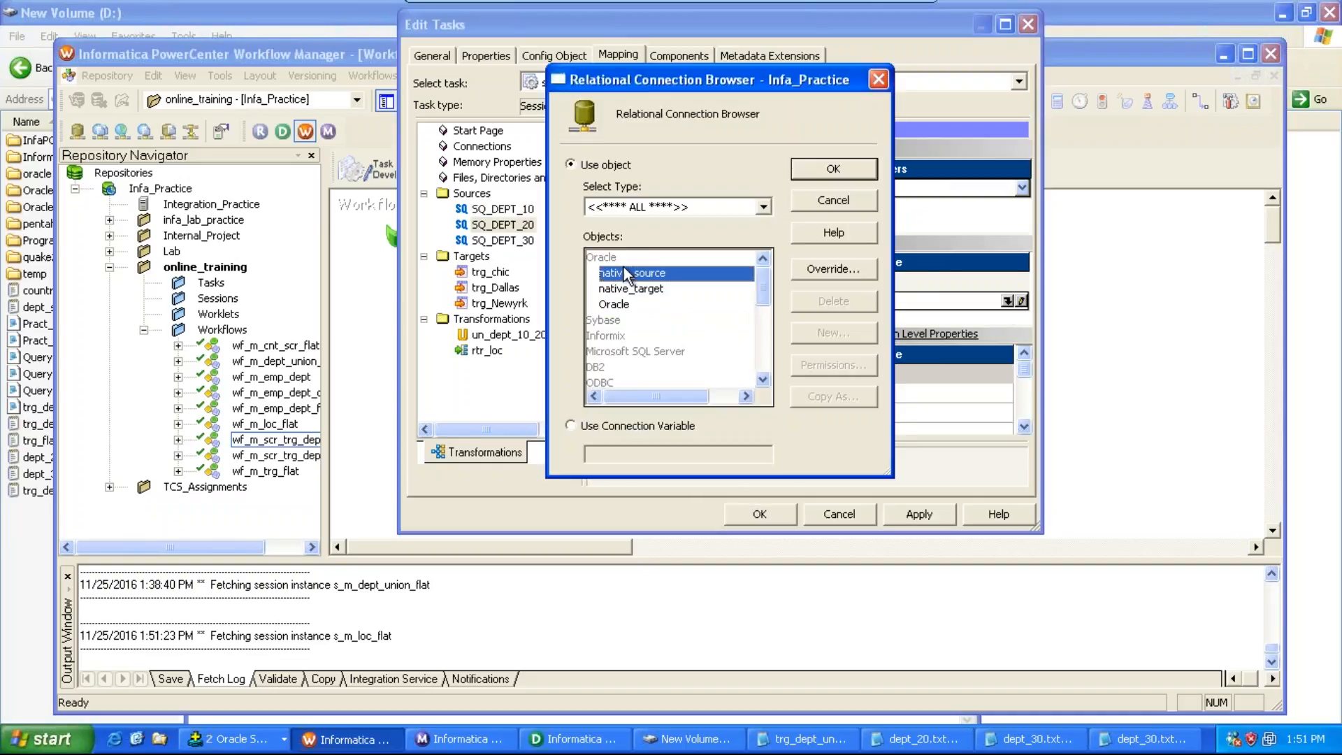
Step: Set SQ_DEPT_30's relational connection to native_source
left_click(516, 241)
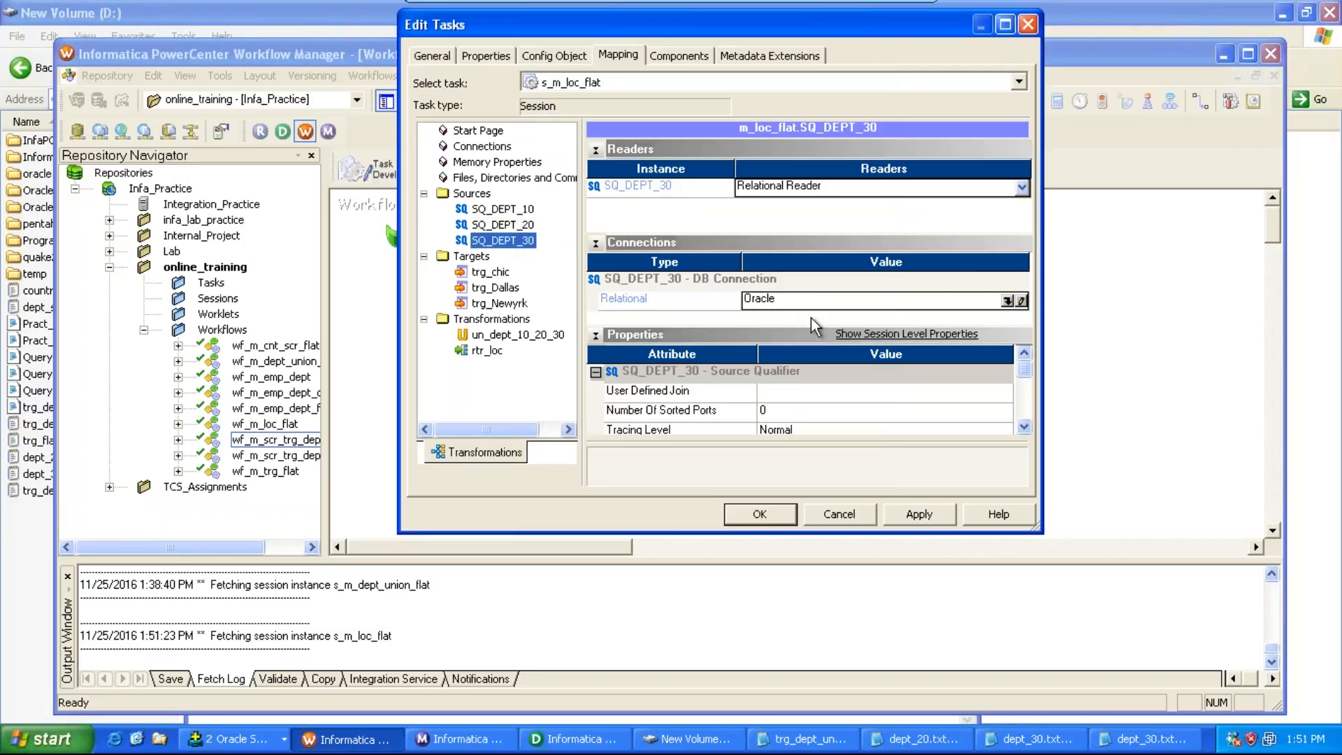
left_click(1008, 300)
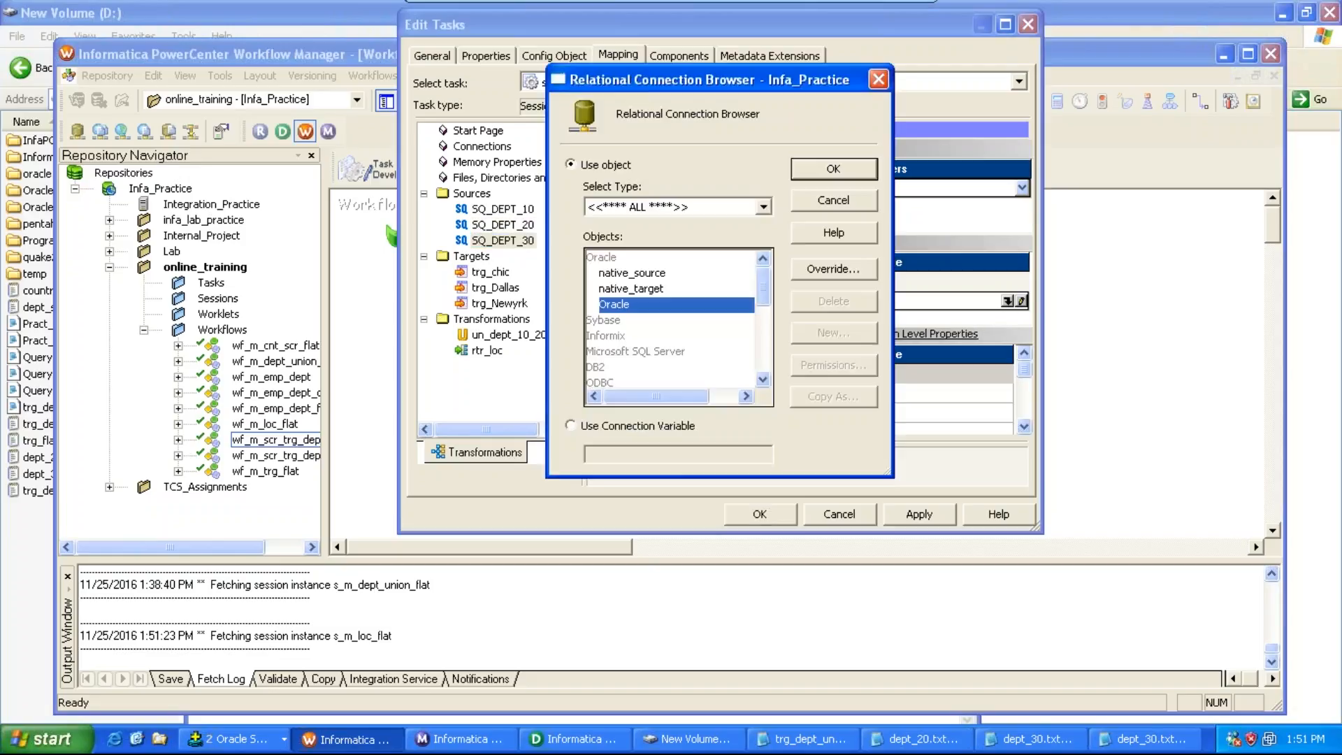
double_click(654, 274)
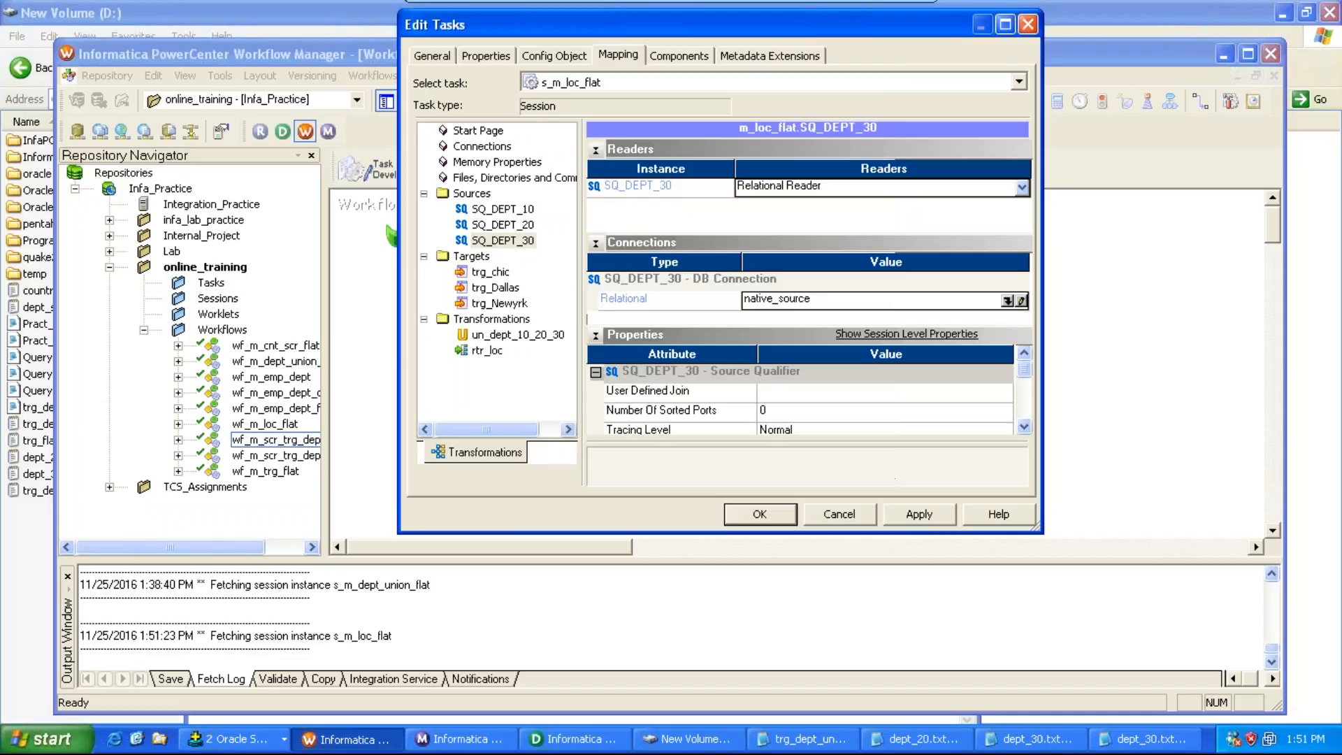
Step: Set the trg_chic target's header options to Output Field Names
left_click(500, 273)
left_click(1025, 426)
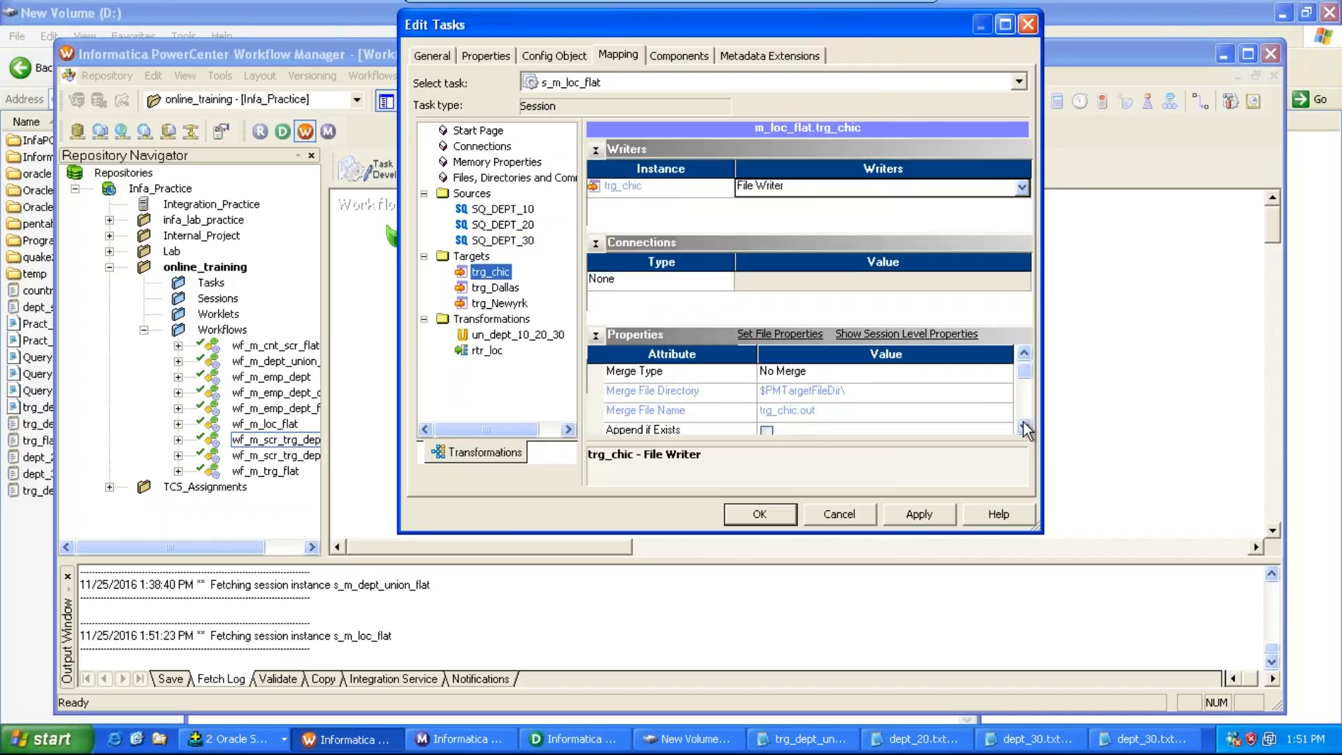
left_click(1024, 427)
left_click(1024, 426)
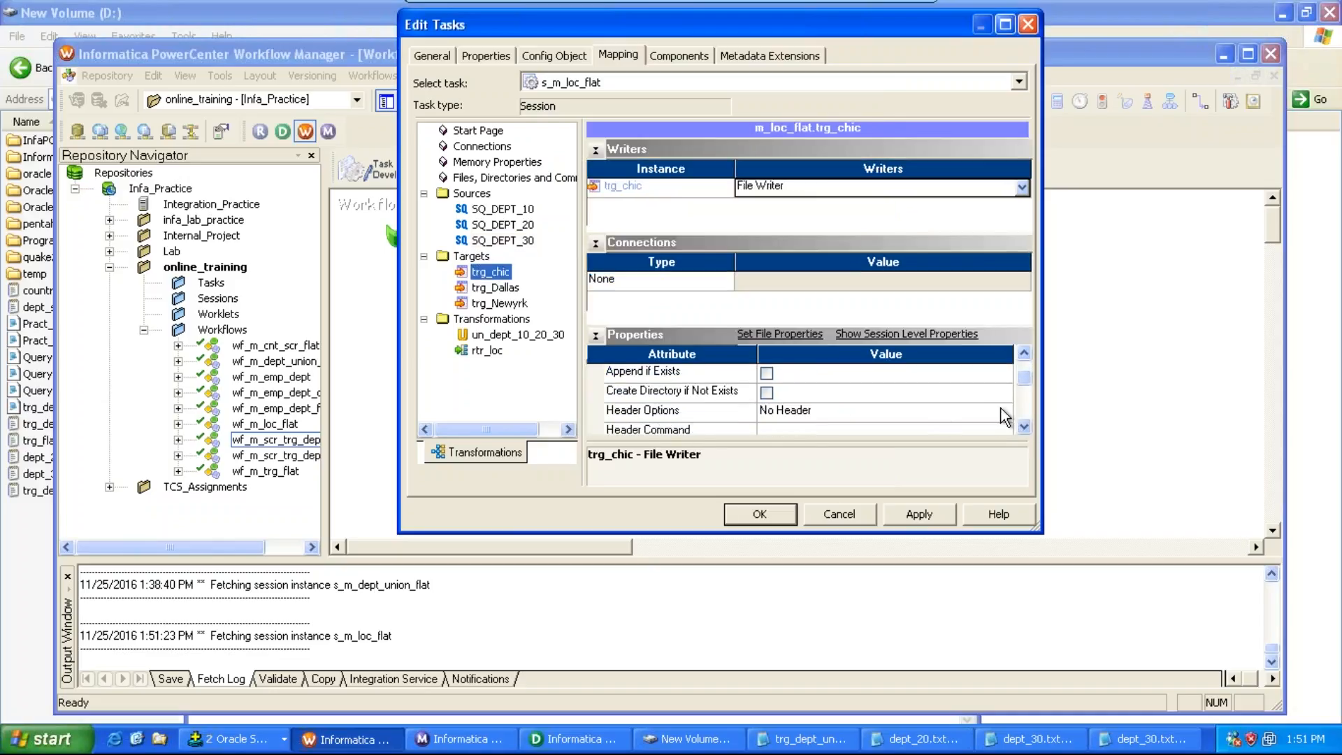
left_click(1001, 408)
left_click(1003, 411)
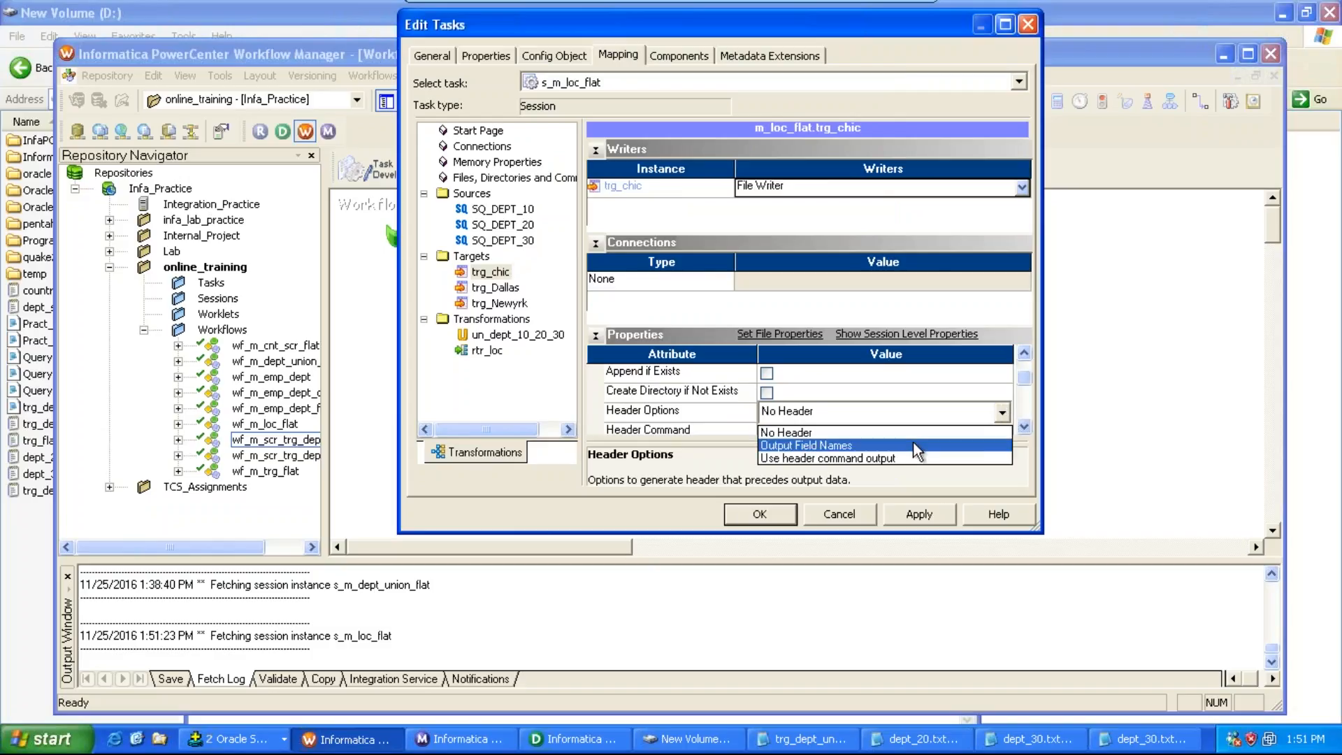
left_click(913, 442)
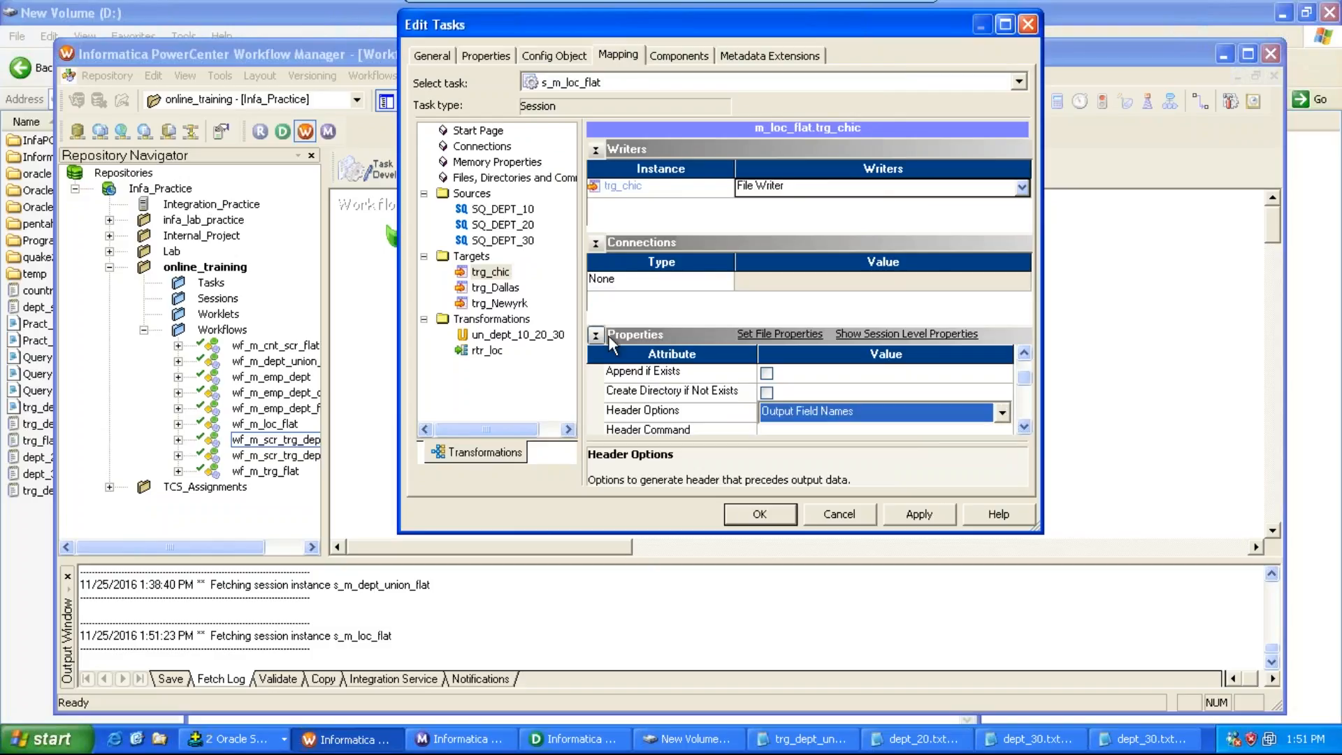
Step: Set the trg_Dallas target's header options to Output Field Names
left_click(503, 286)
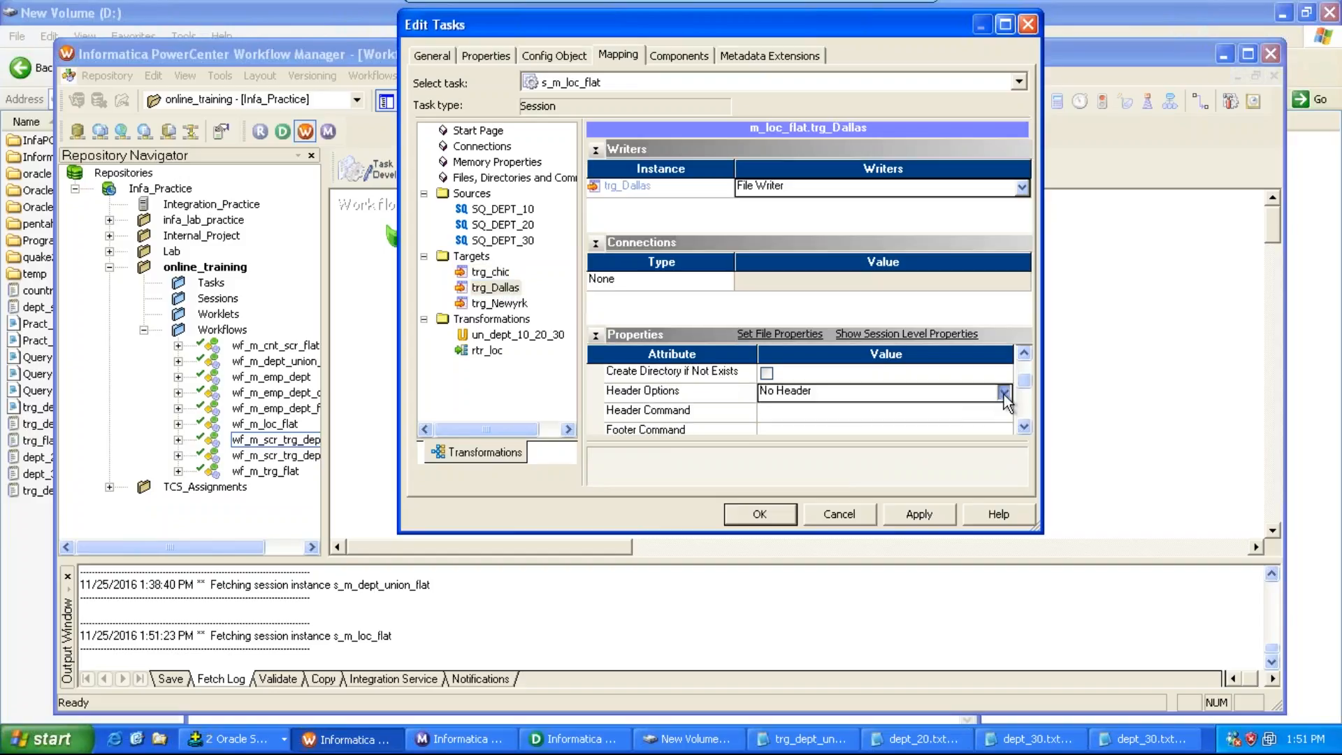
left_click(1002, 392)
left_click(923, 425)
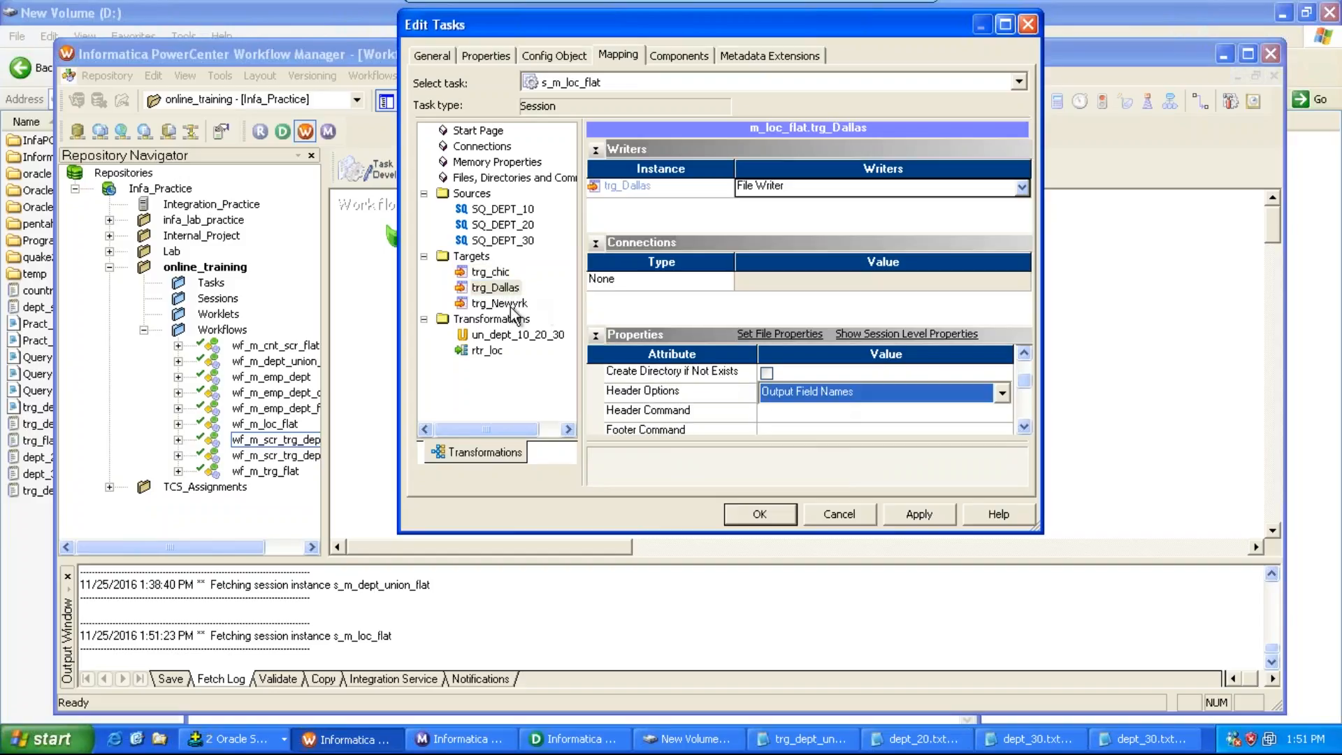
Step: Set the trg_Newyrk target's header options to Output Field Names
left_click(512, 305)
left_click(1004, 392)
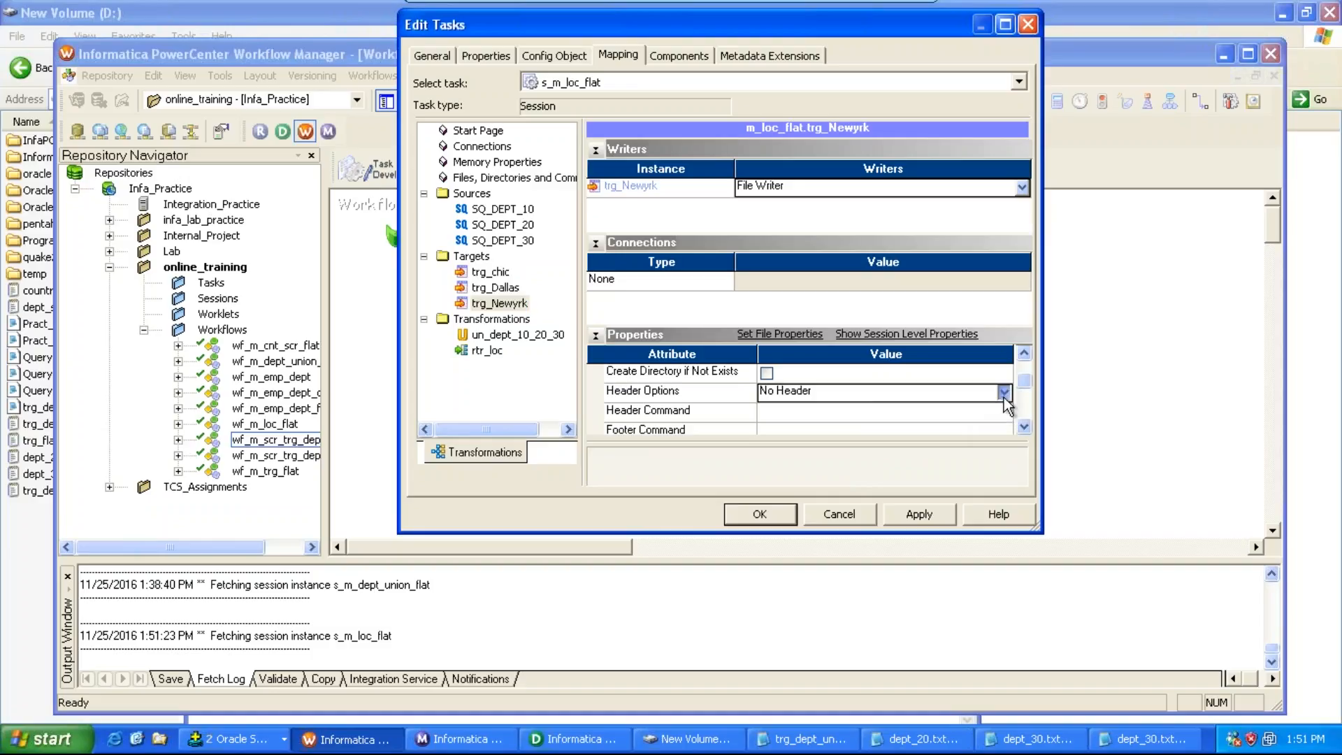
left_click(809, 425)
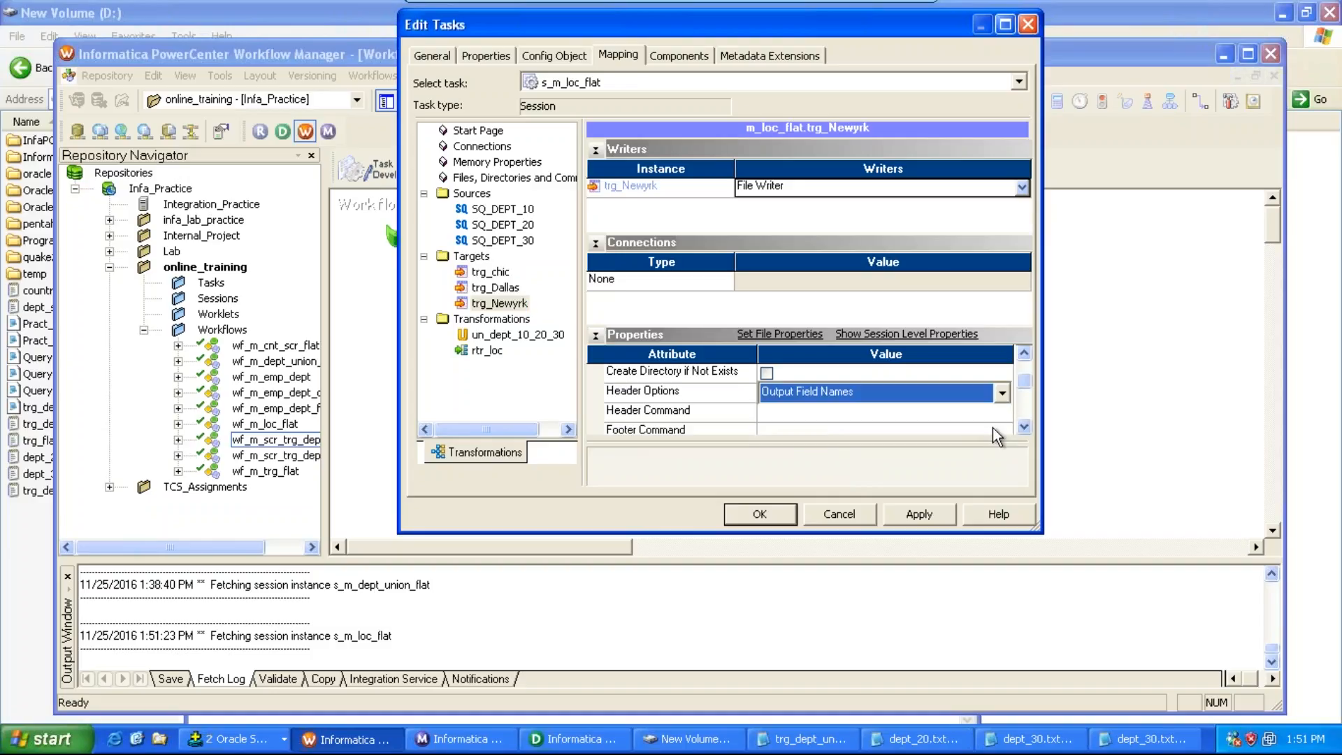
Step: Set trg_Newyrk's output file directory to D:\ and its output filename to trg_newyrk1.txt
left_click(1024, 427)
left_click(1024, 427)
left_click(1023, 427)
left_click(1023, 428)
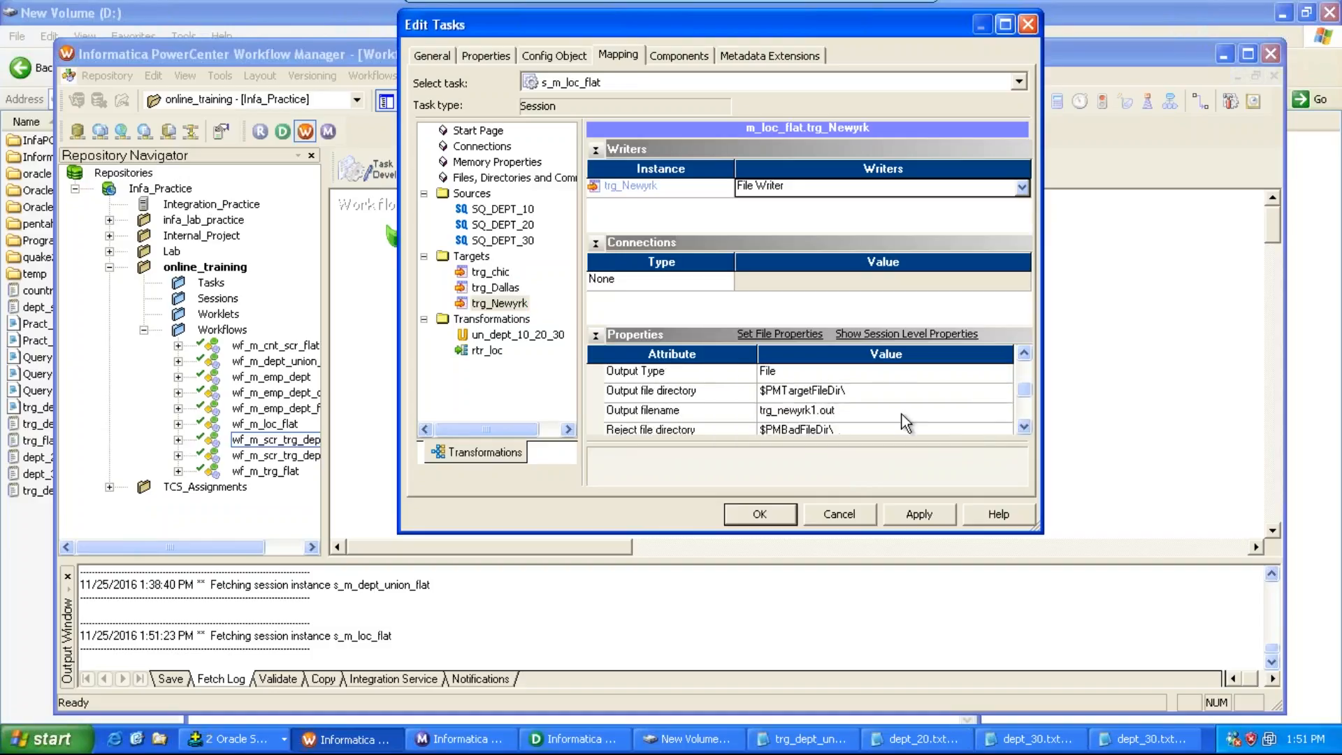
left_click(870, 392)
type("D:\\")
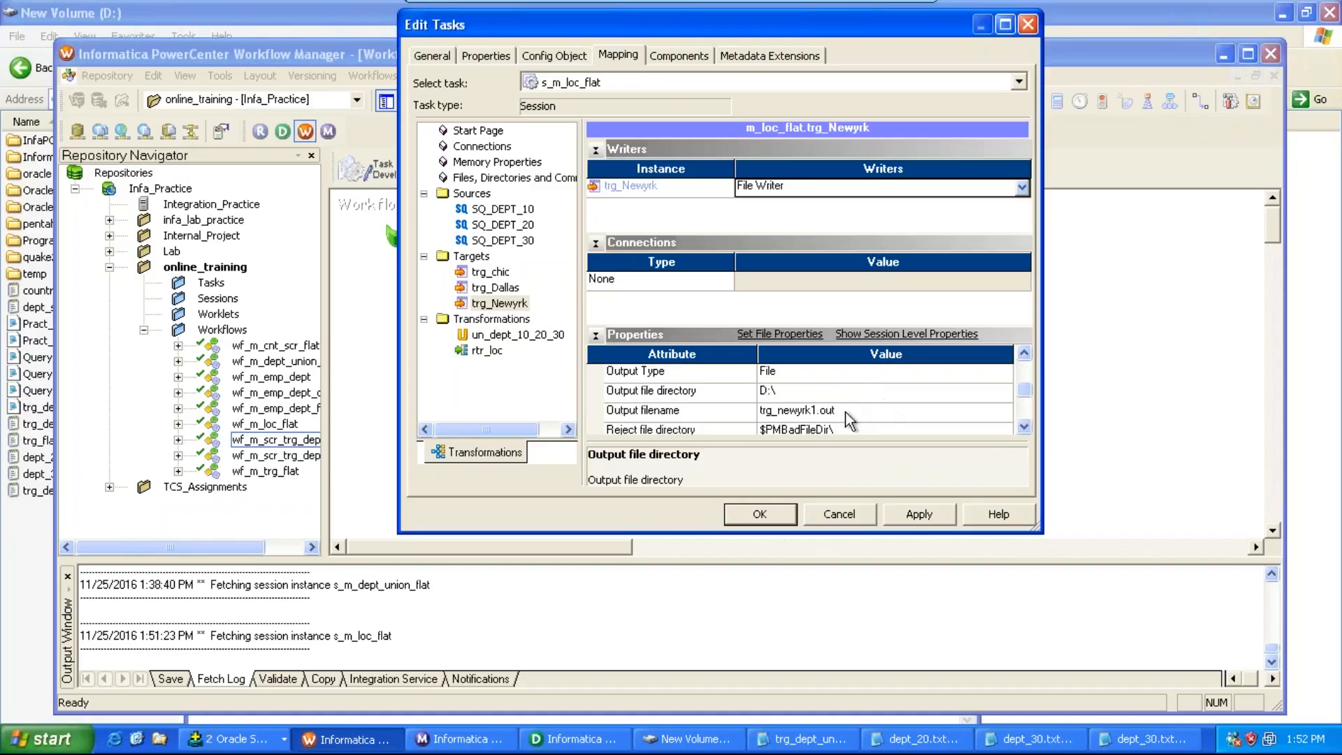
left_click(845, 413)
key("BackSpace")
key("BackSpace")
key("BackSpace")
type("txt")
Step: Set trg_Dallas's output file directory to D:\ and its output filename to trg_dallas1.txt
left_click(505, 289)
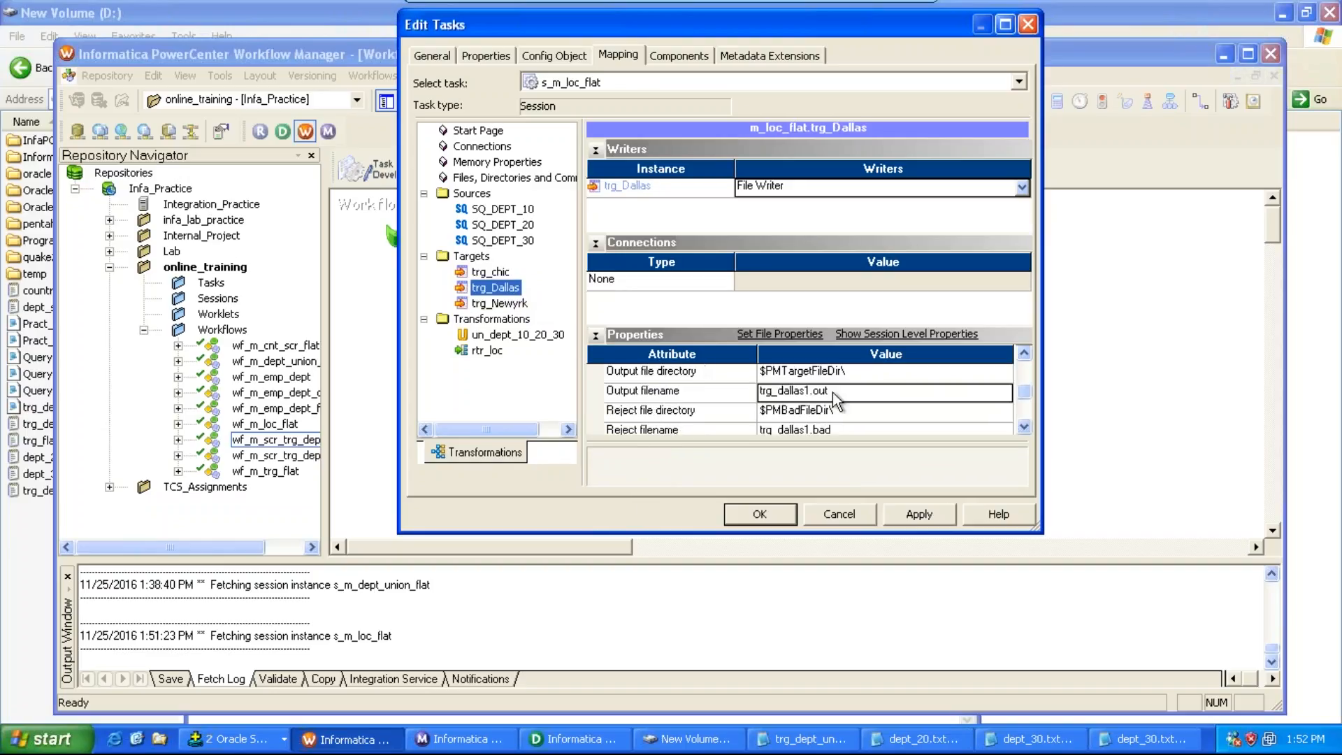
left_click(845, 370)
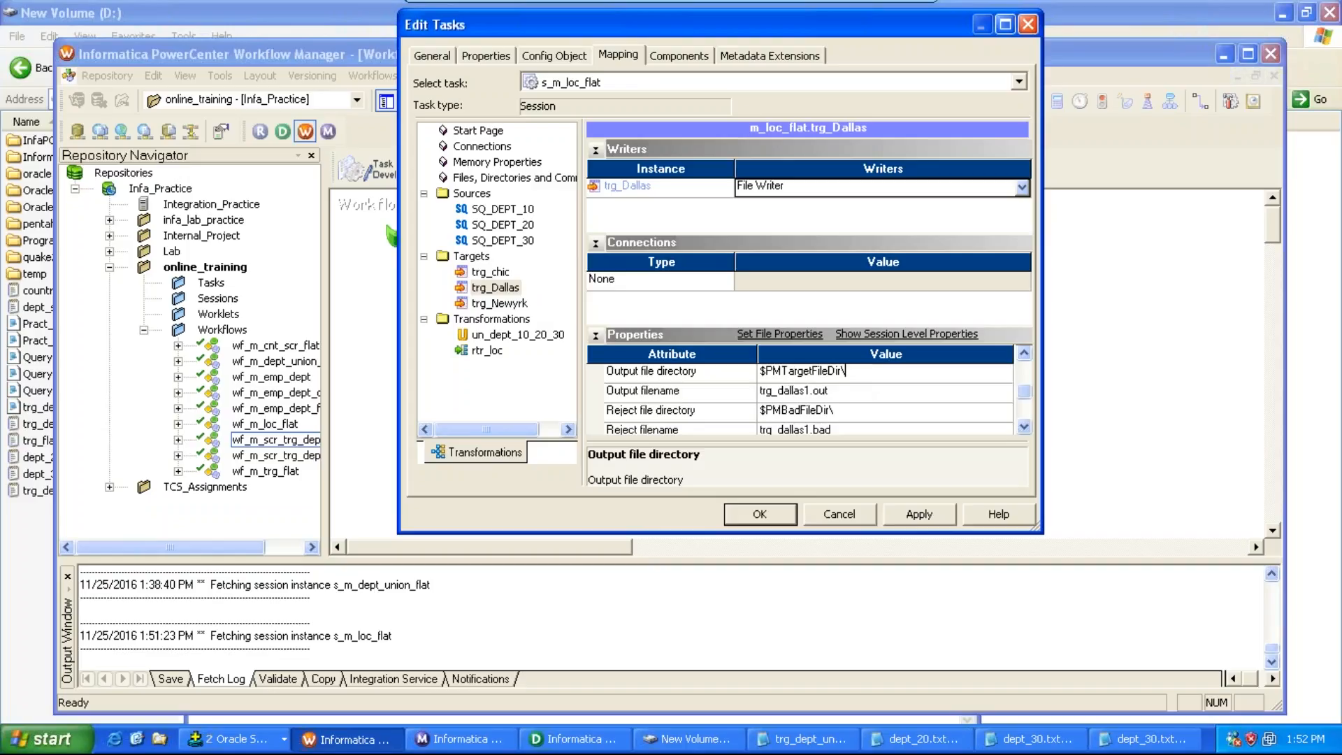
key("shift+Home")
type("D:\\")
left_click(839, 391)
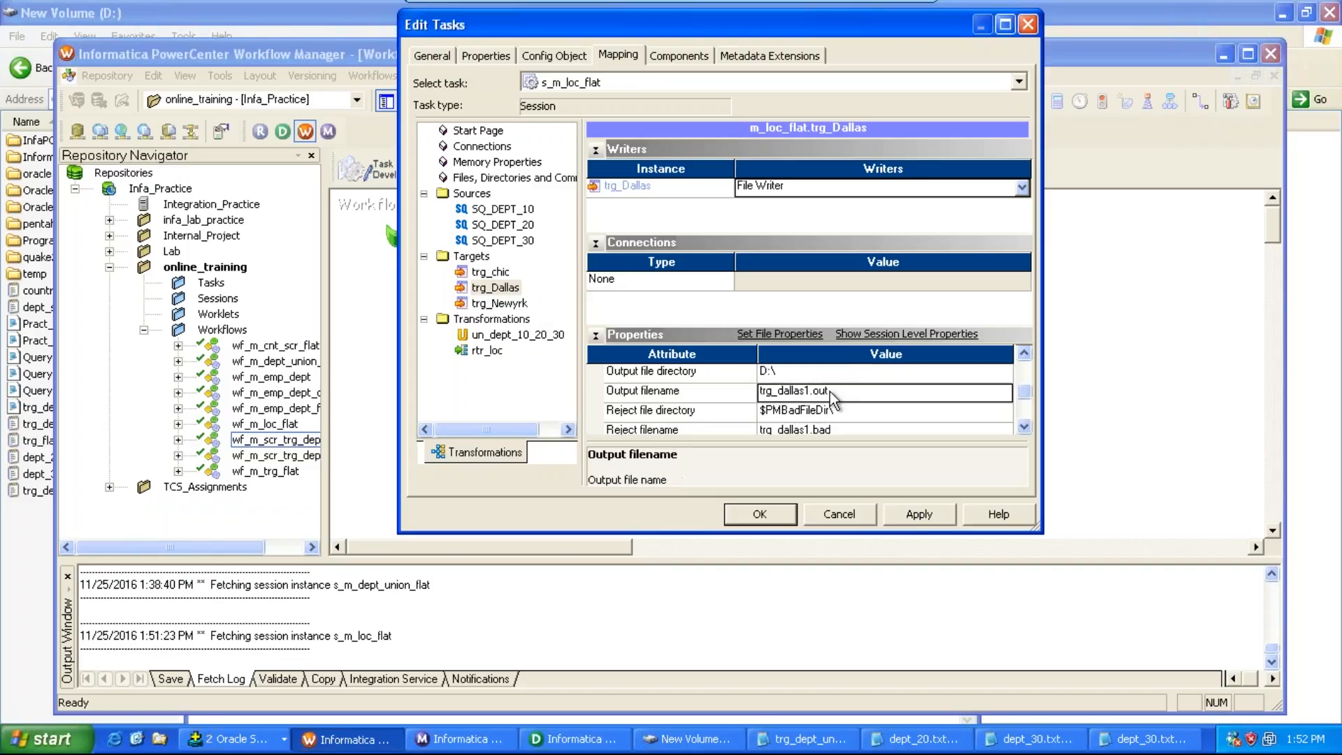
left_click(835, 391)
key("BackSpace")
key("BackSpace")
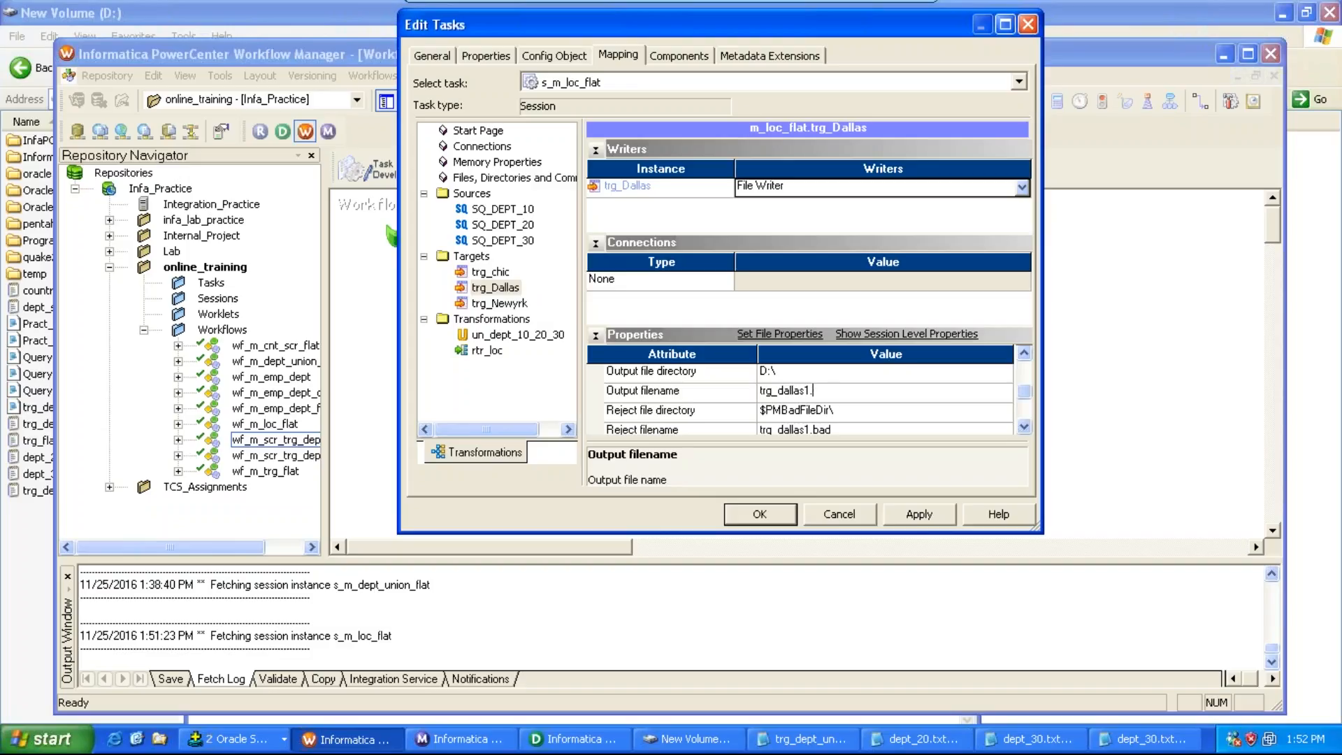
type("txt")
Step: Set trg_chic's output file directory to D:\ and its output filename to trg_chic1.txt, applying and closing the session edits
left_click(490, 272)
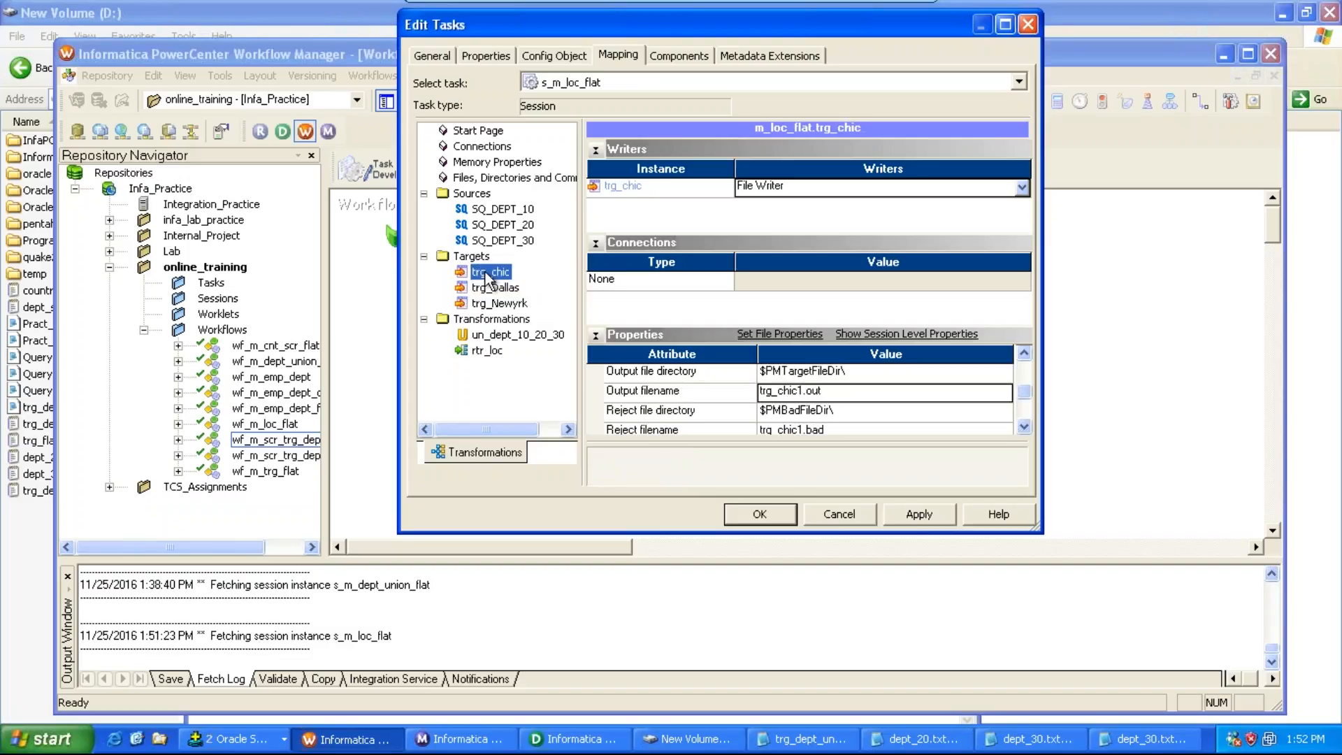
left_click(847, 372)
key("shift+Home")
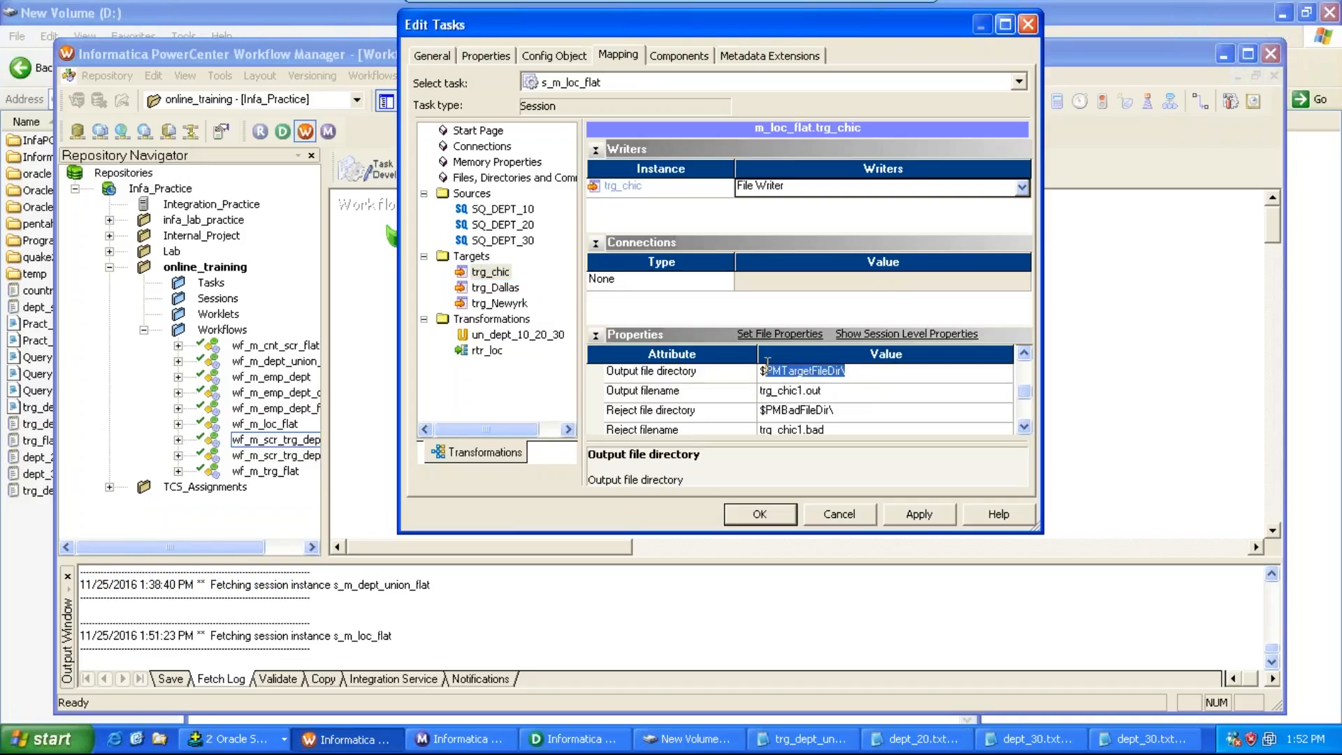
type("D:\\")
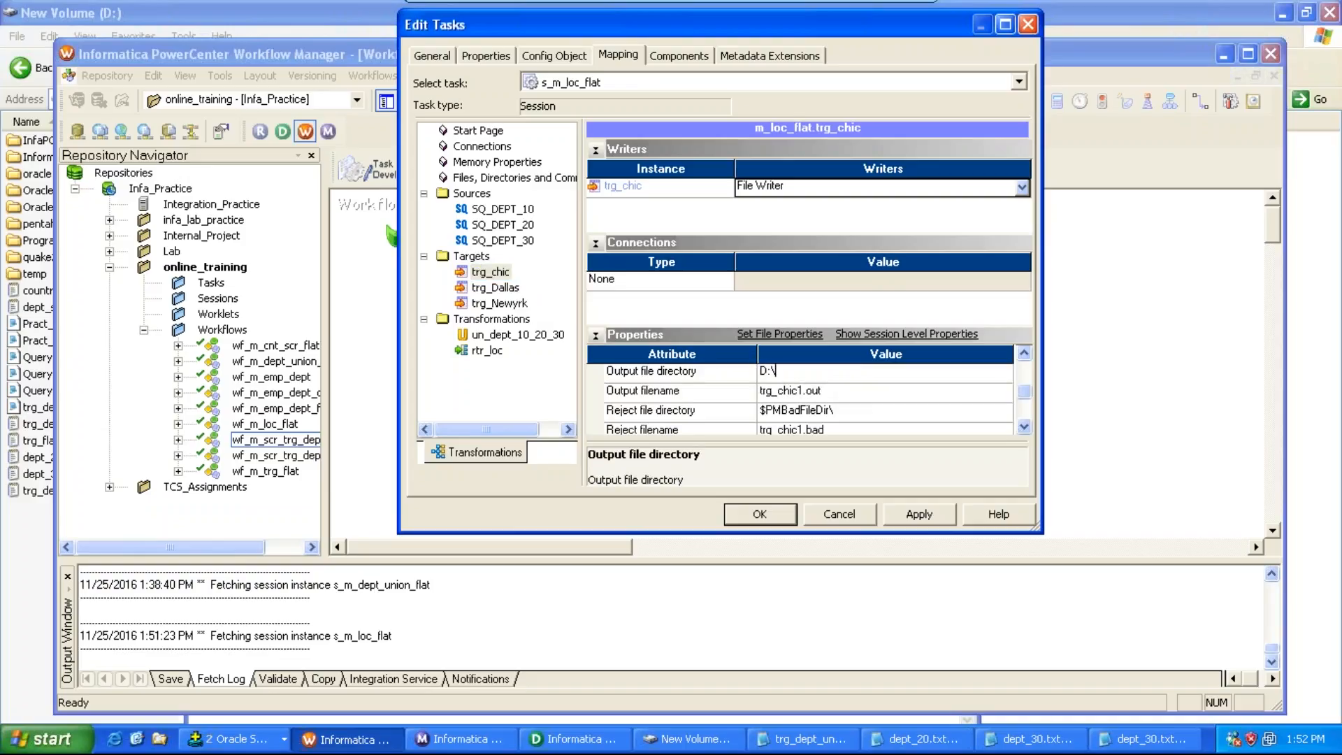
left_click(822, 391)
key("BackSpace")
key("BackSpace")
type("tx")
left_click(920, 515)
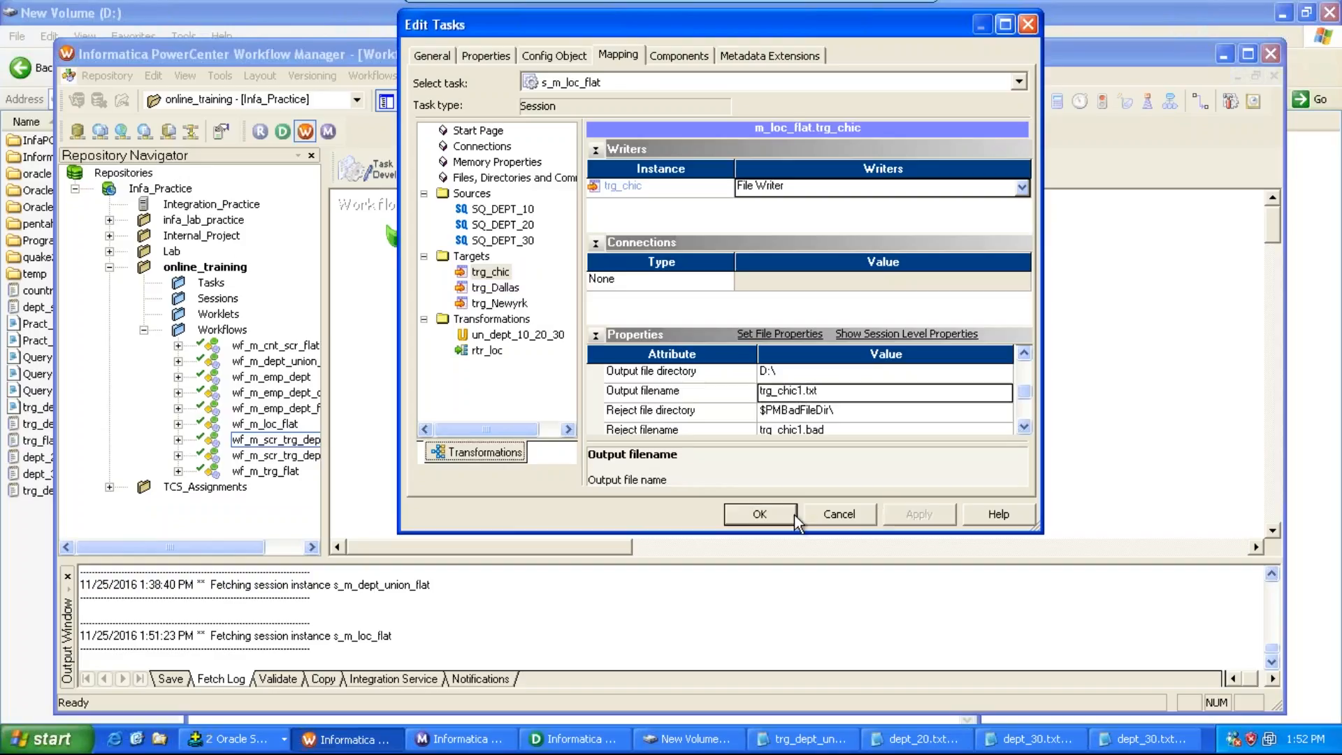
left_click(769, 514)
Step: Save the repository changes and start the wf_m_loc_flat workflow
key("ctrl+s")
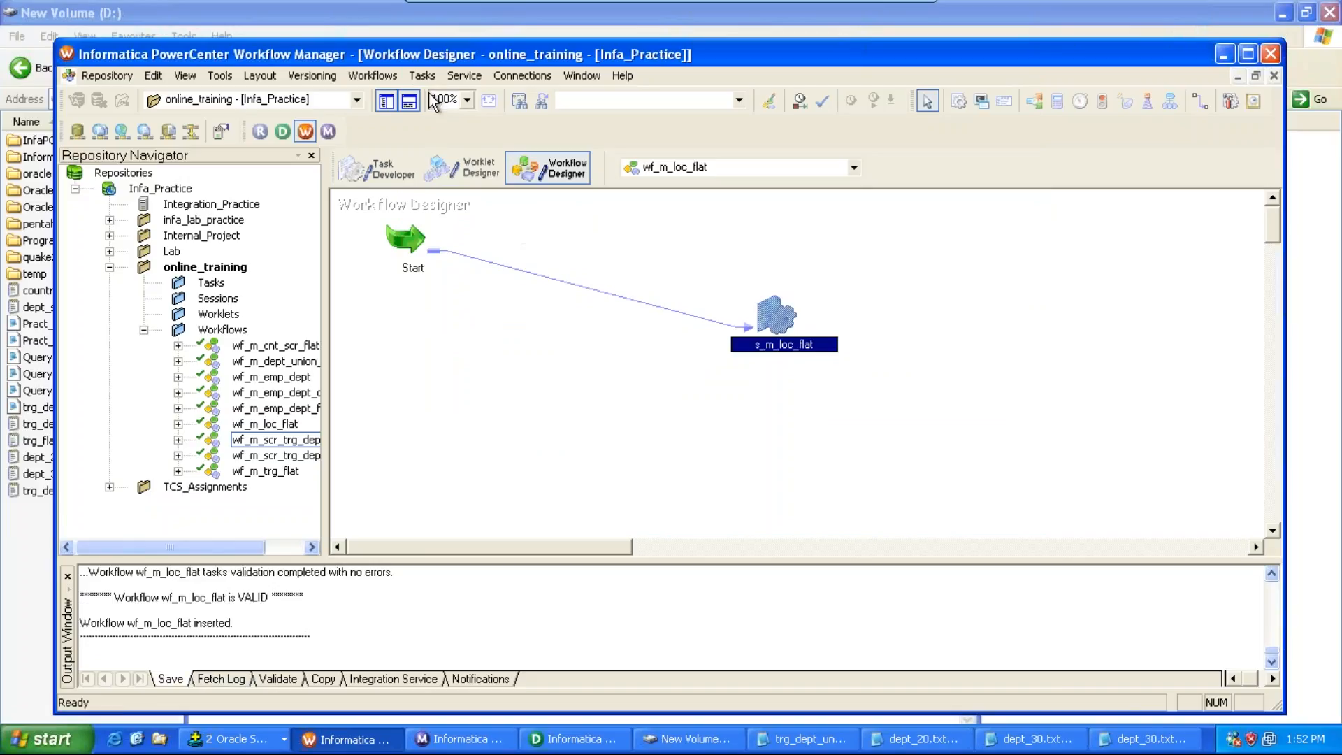
left_click(397, 76)
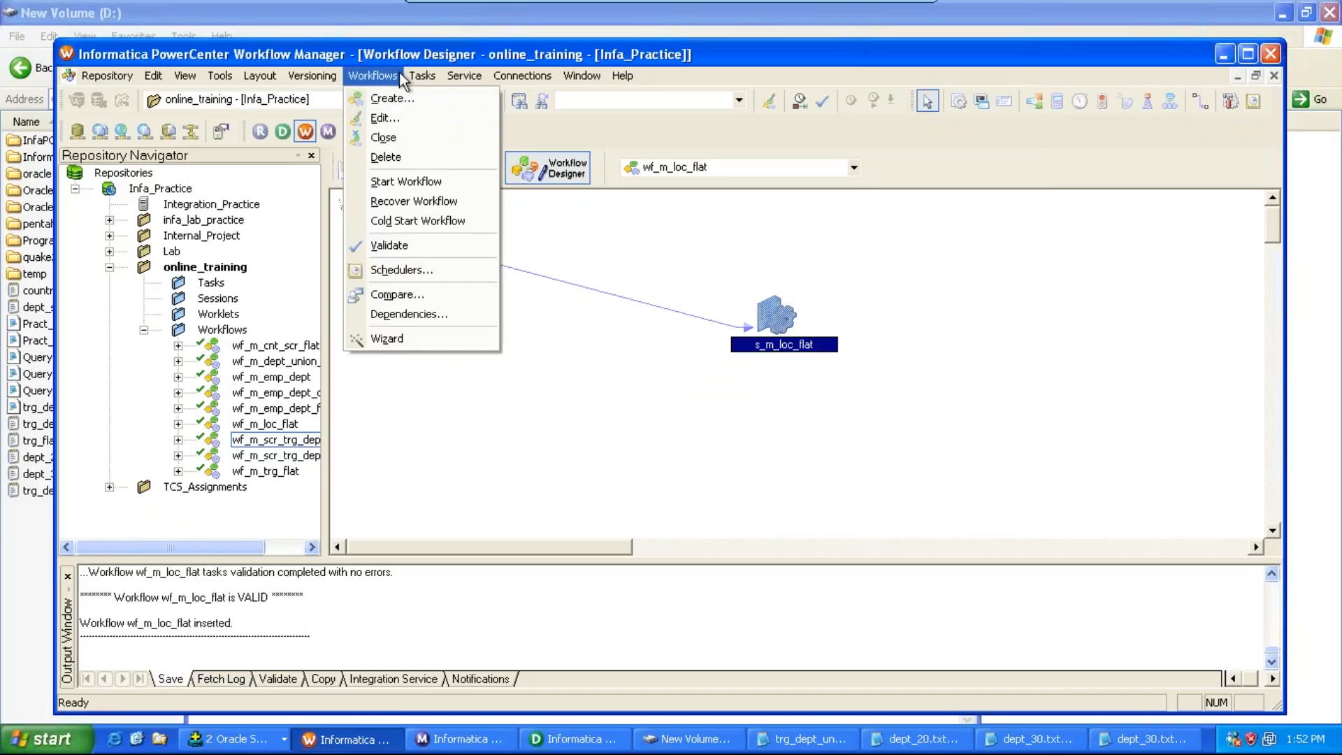
left_click(418, 182)
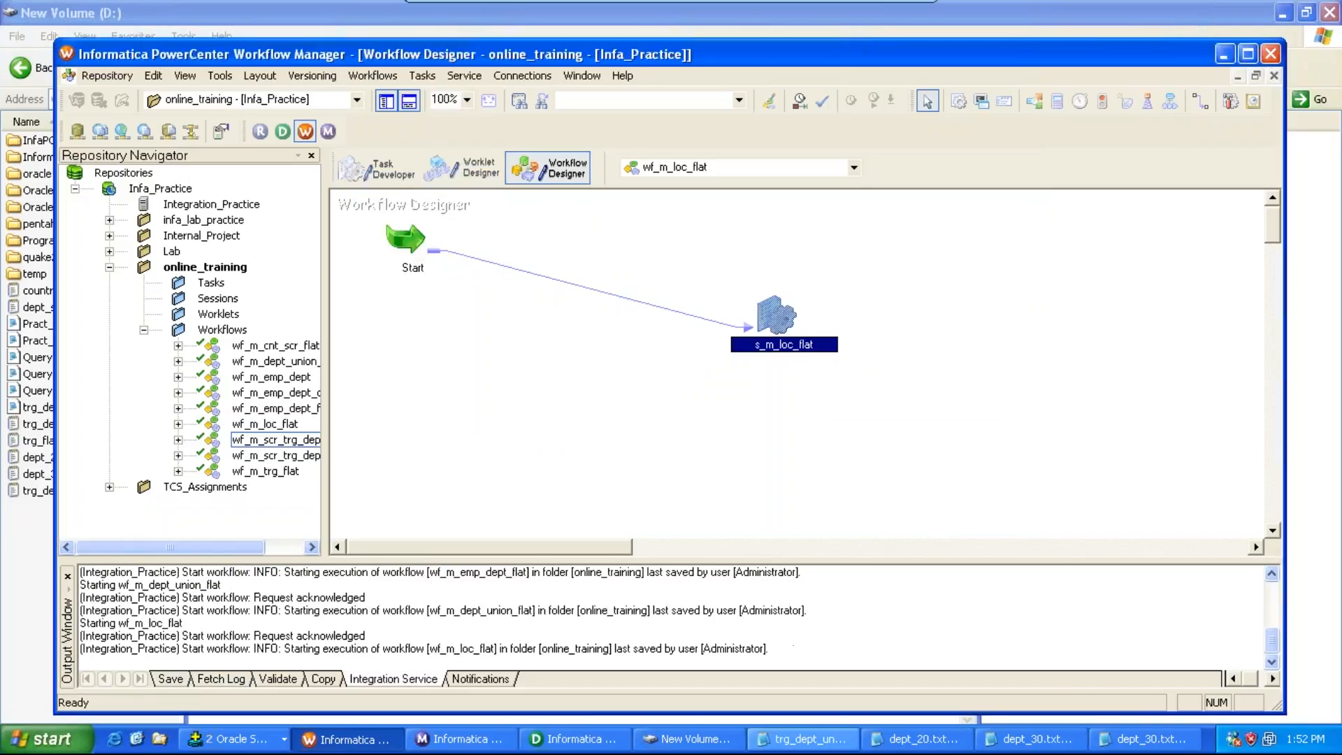
Step: Open and inspect the trg_chic1.txt, trg_dallas1.txt and trg_newyrk1.txt output files in the D:\ drive
right_click(800, 741)
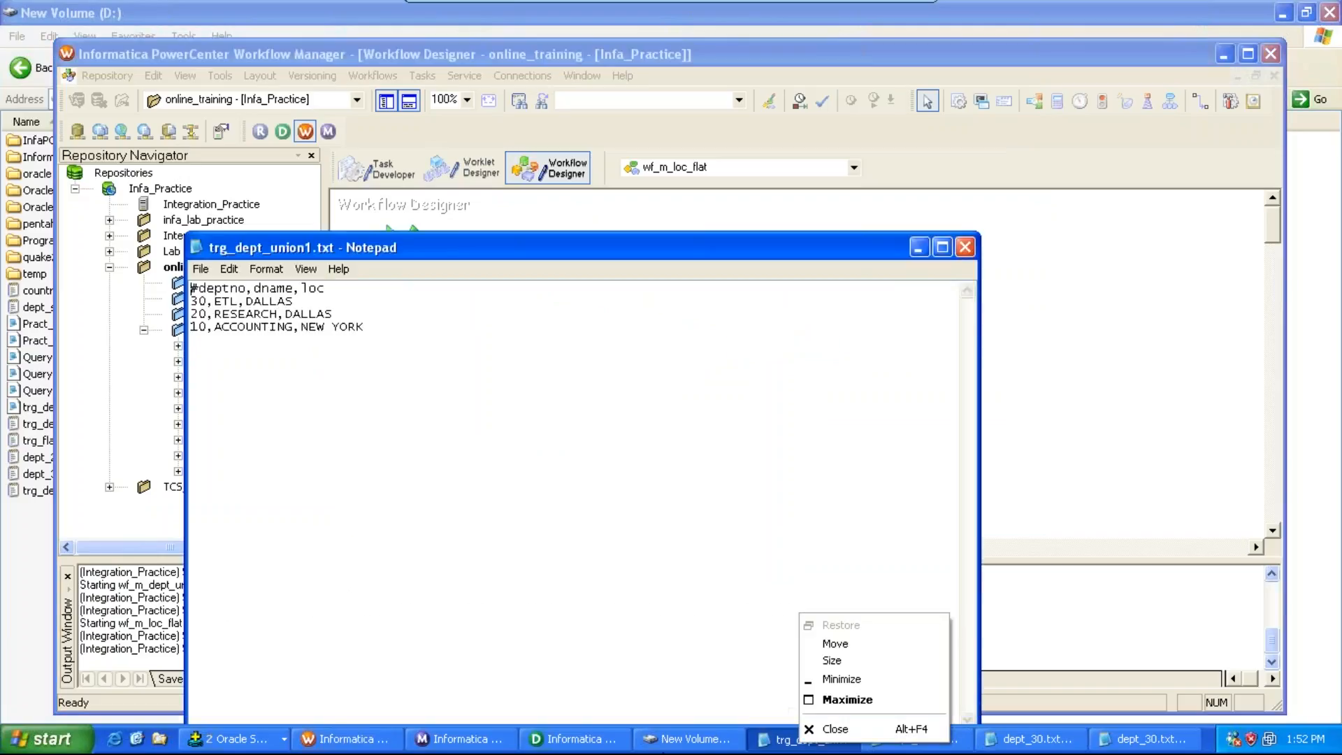
left_click(681, 744)
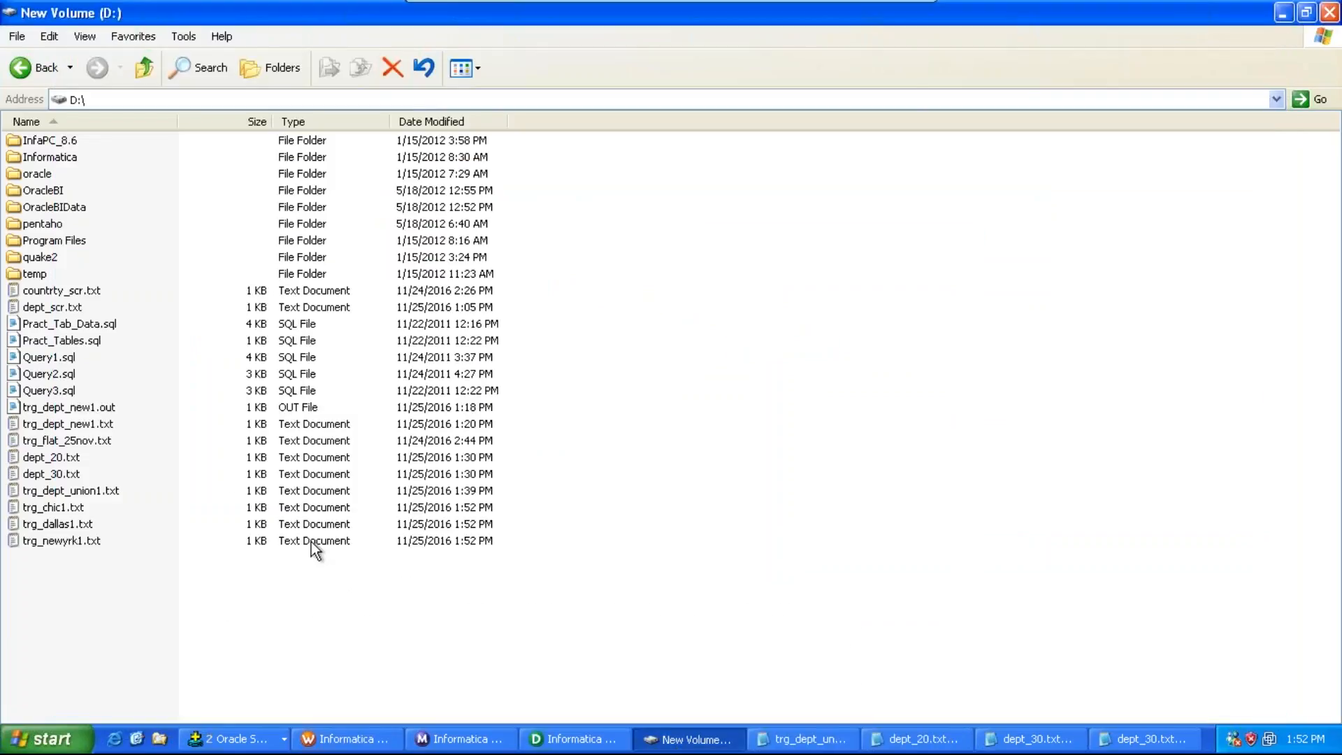
double_click(67, 509)
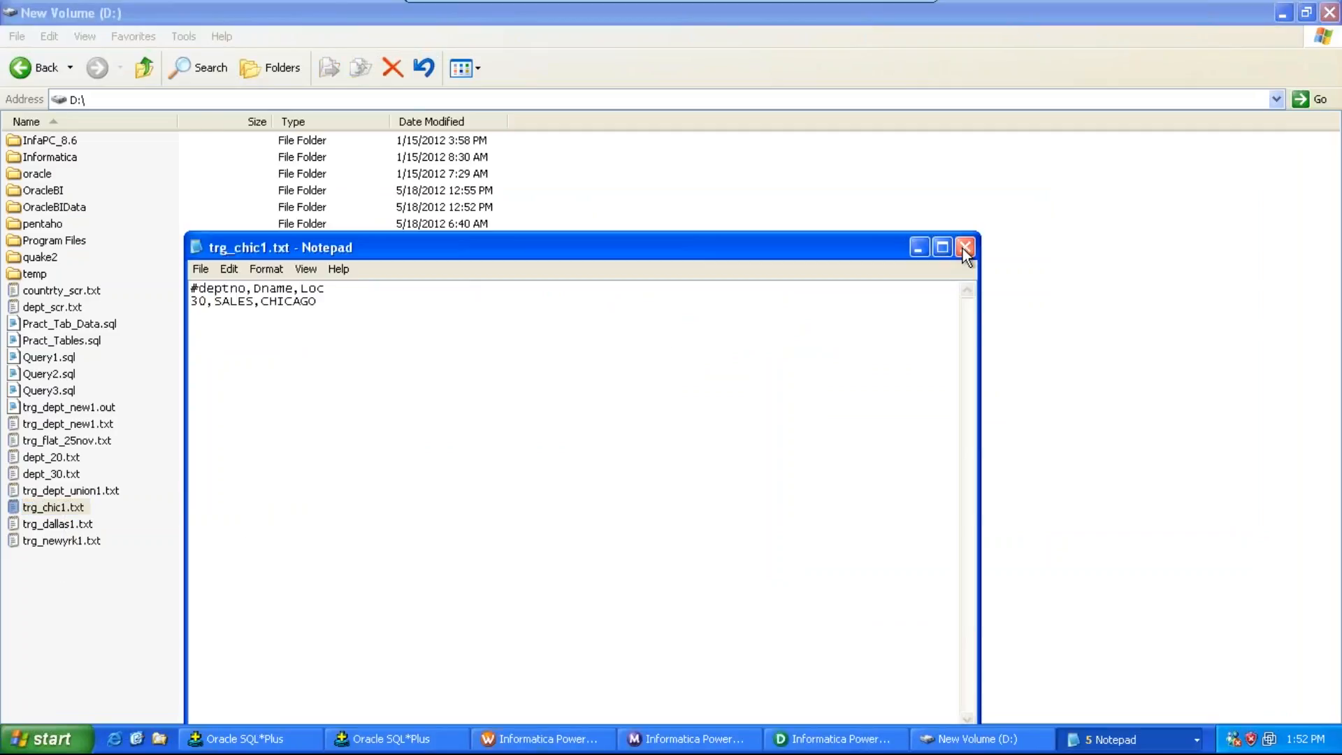
left_click(965, 248)
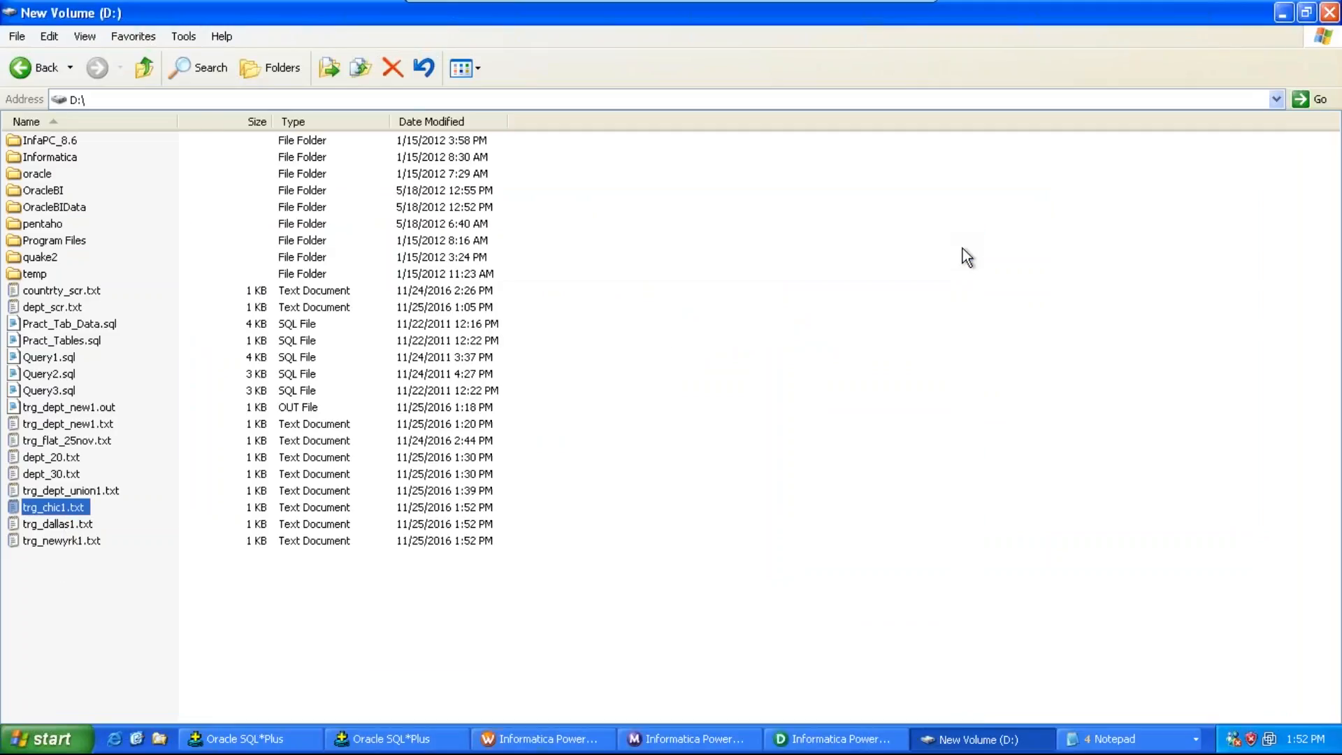
double_click(74, 526)
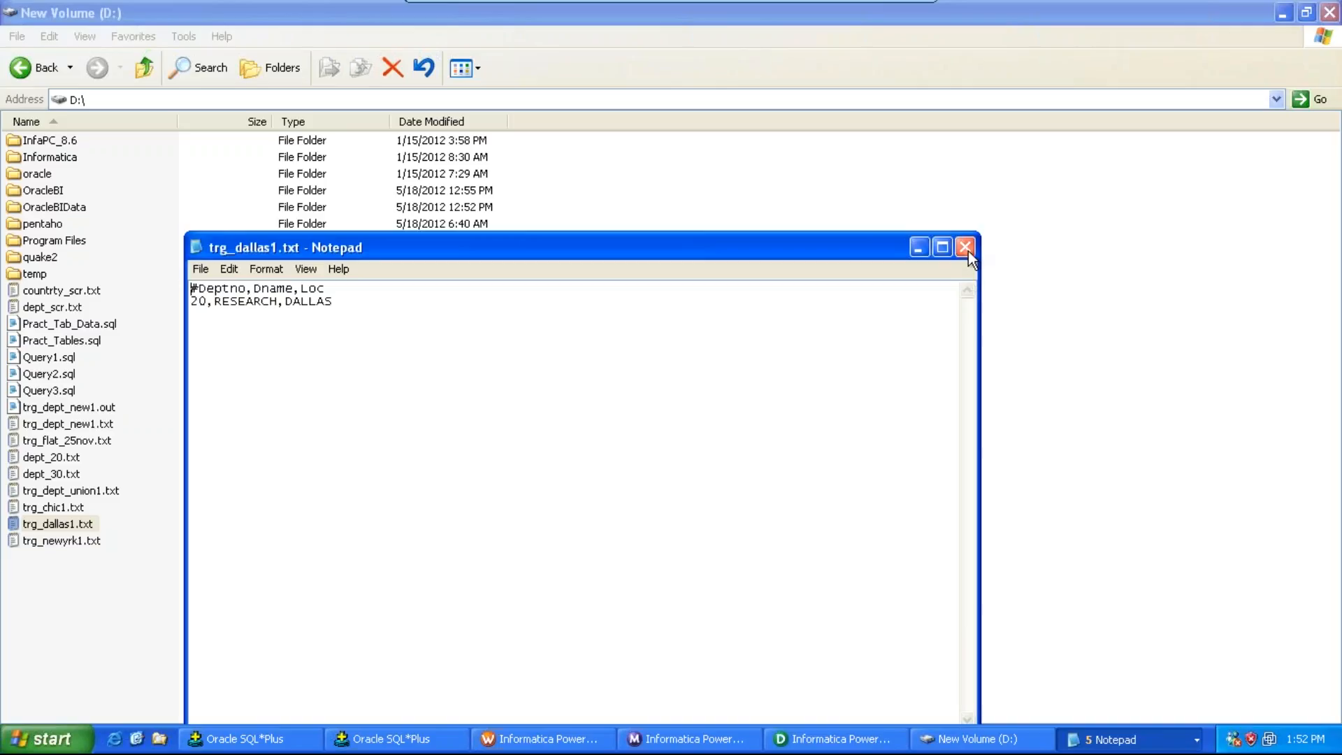
left_click(965, 247)
double_click(77, 542)
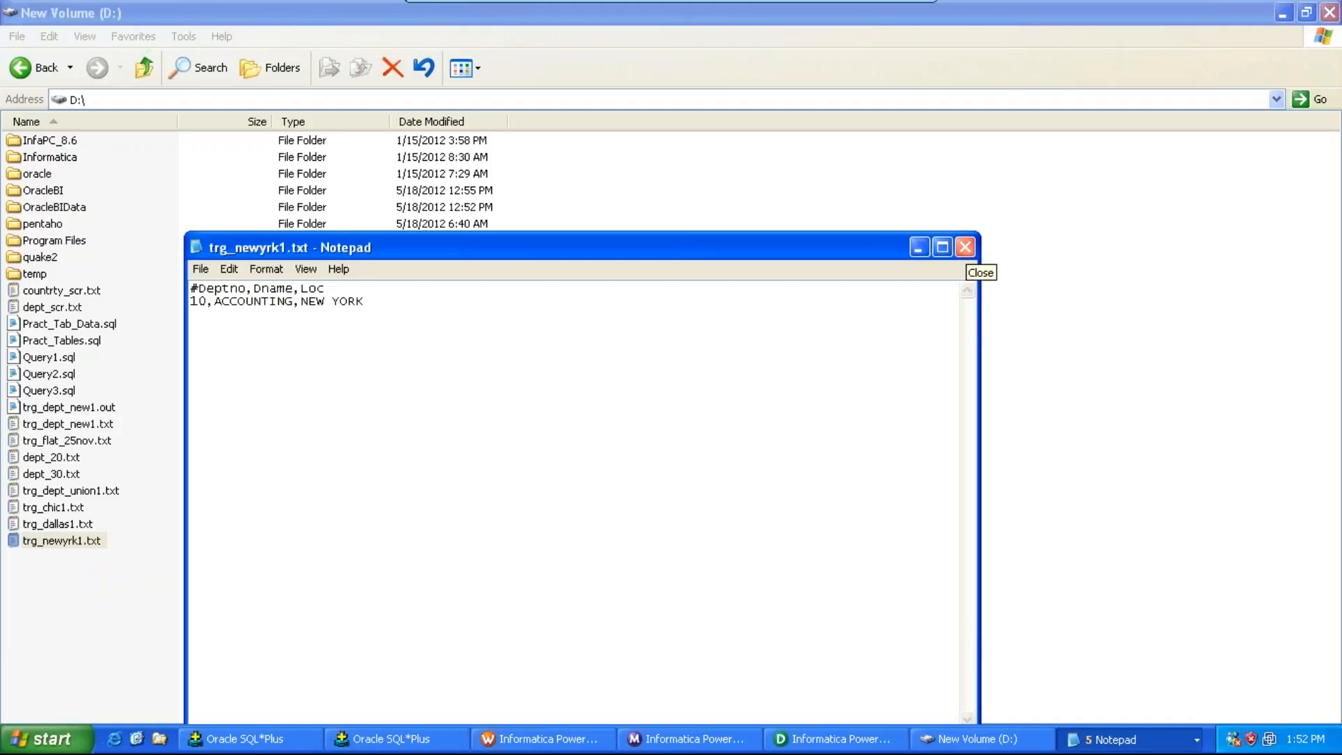
left_click(966, 247)
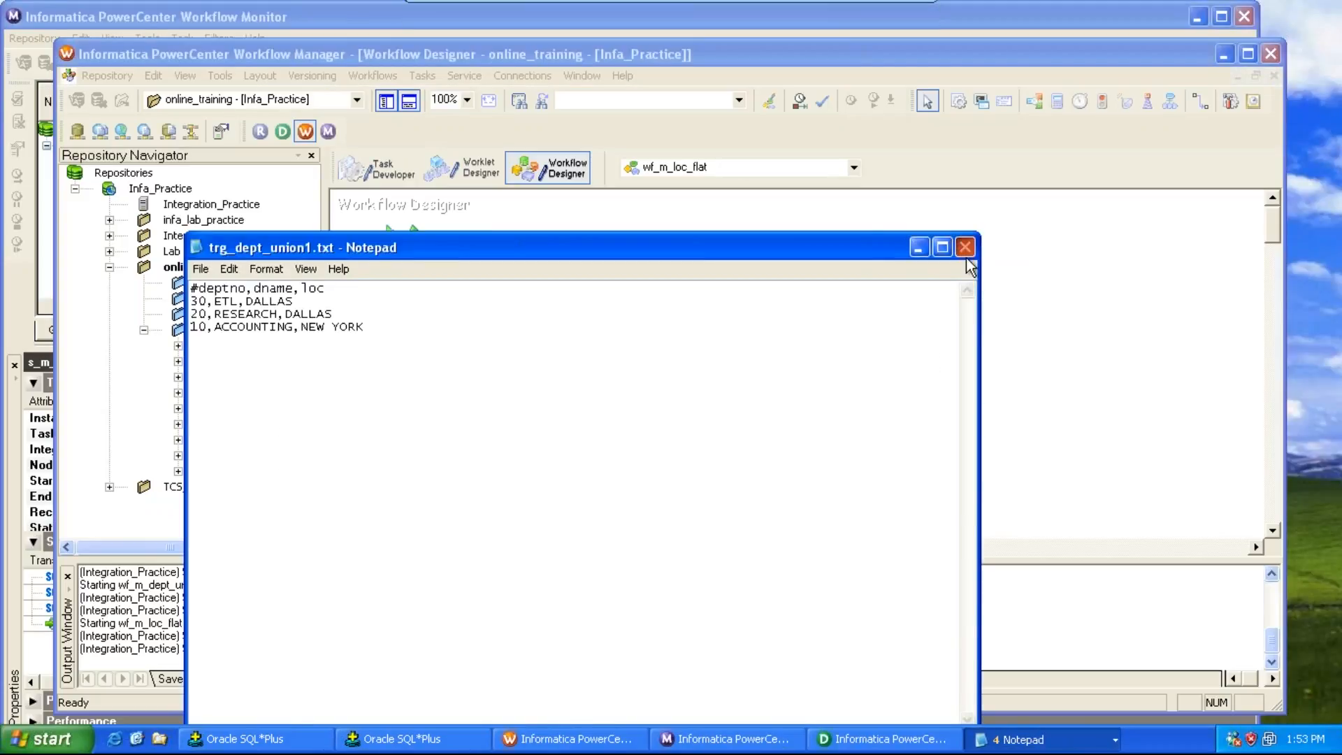
left_click(966, 249)
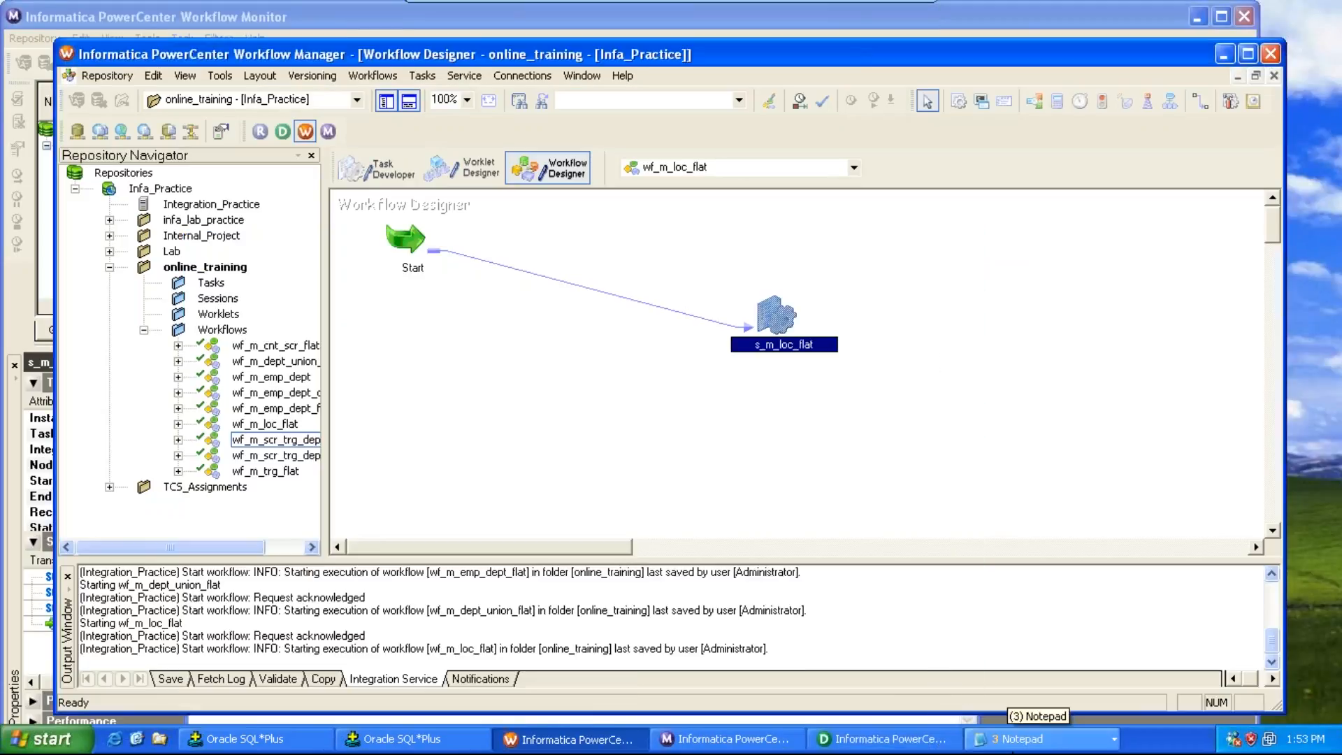